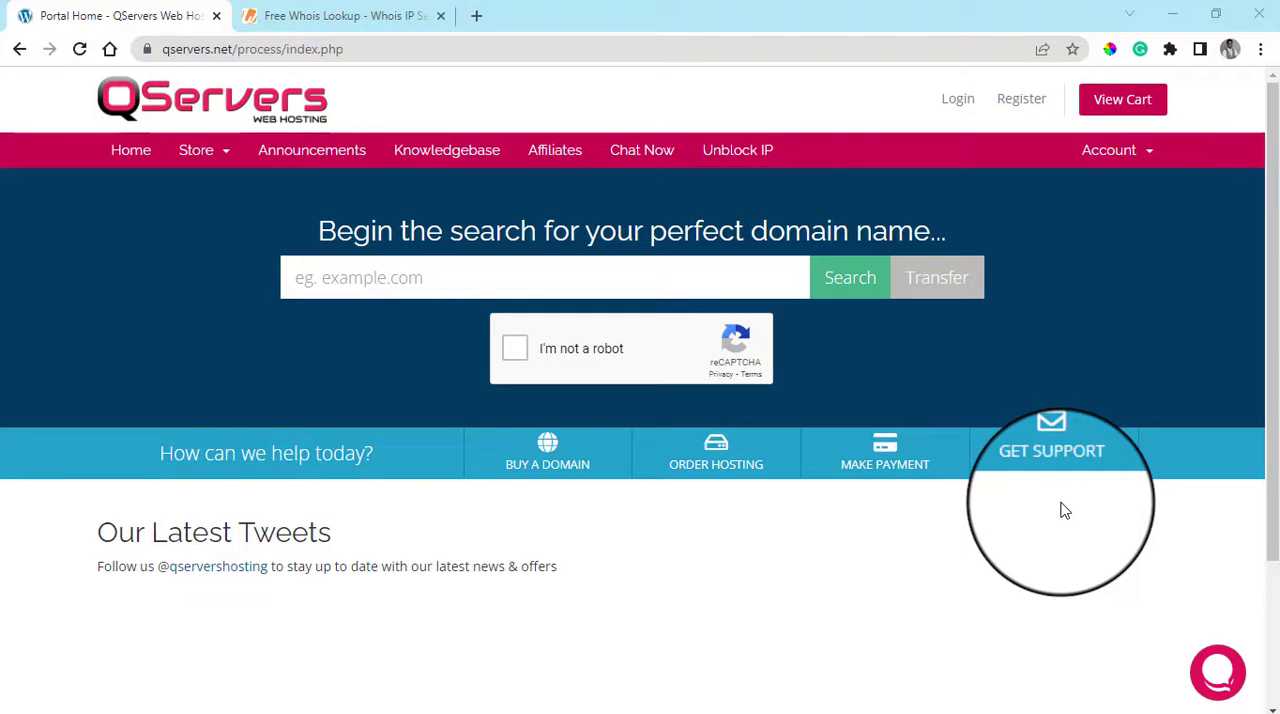
Open the store's Linux Web Hosting and WordPress Hosting categories in separate new tabs
mouse_move(1250, 700)
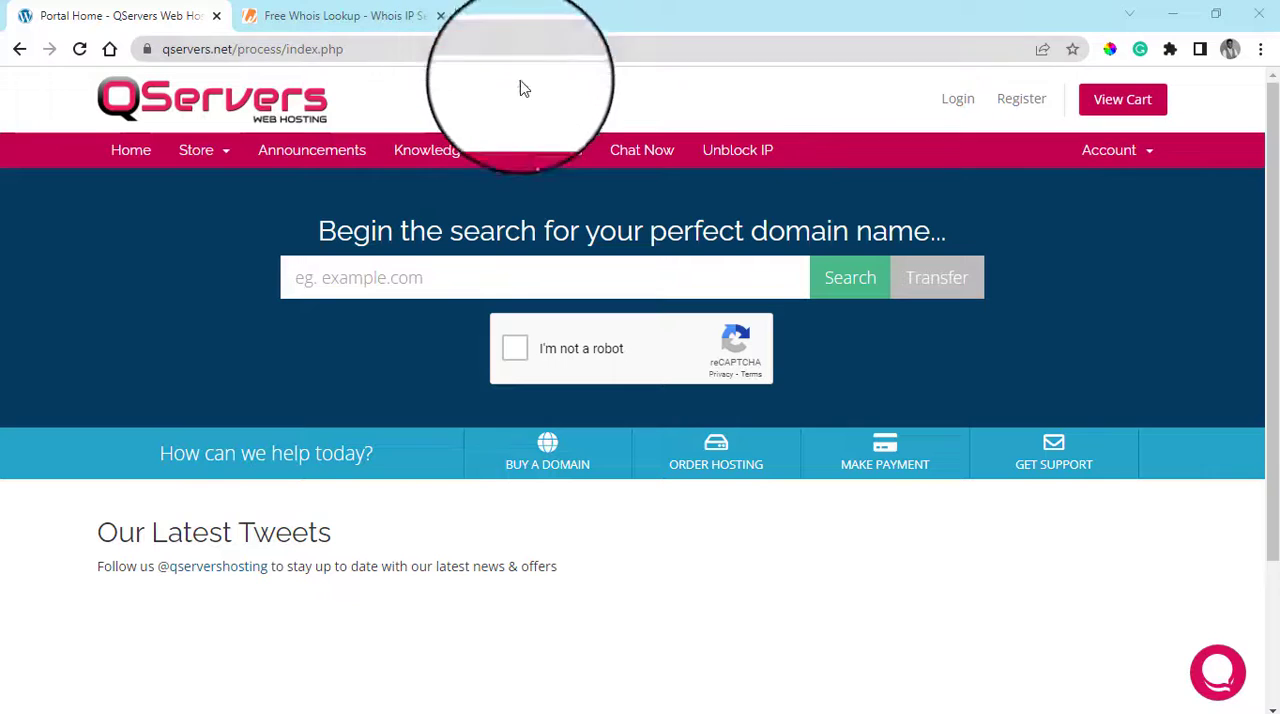
click(236, 157)
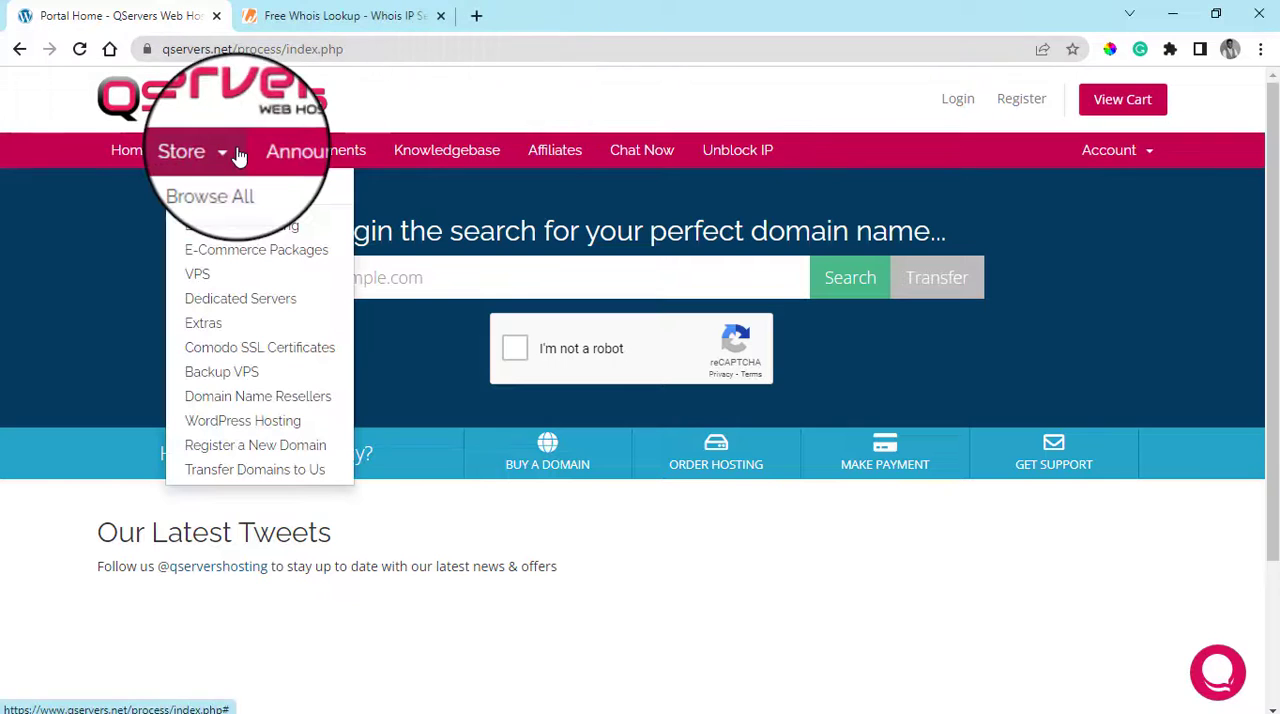
right_click(249, 226)
click(305, 240)
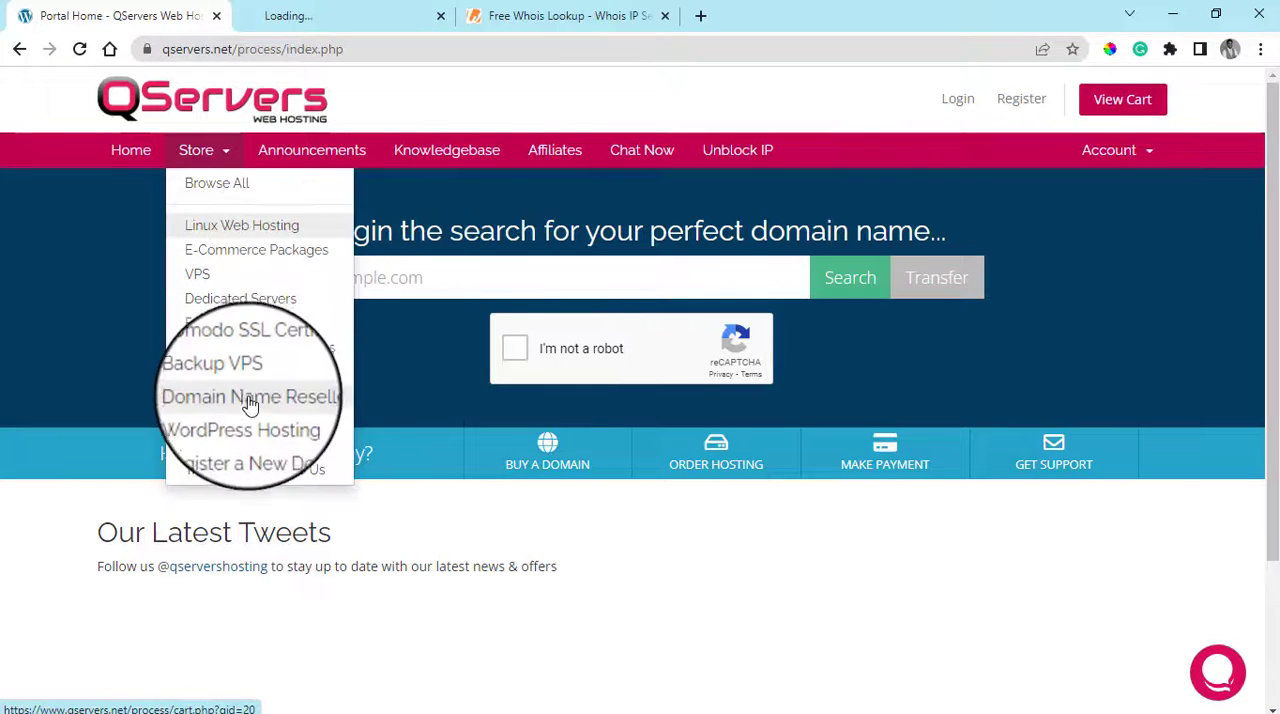
right_click(263, 428)
click(330, 441)
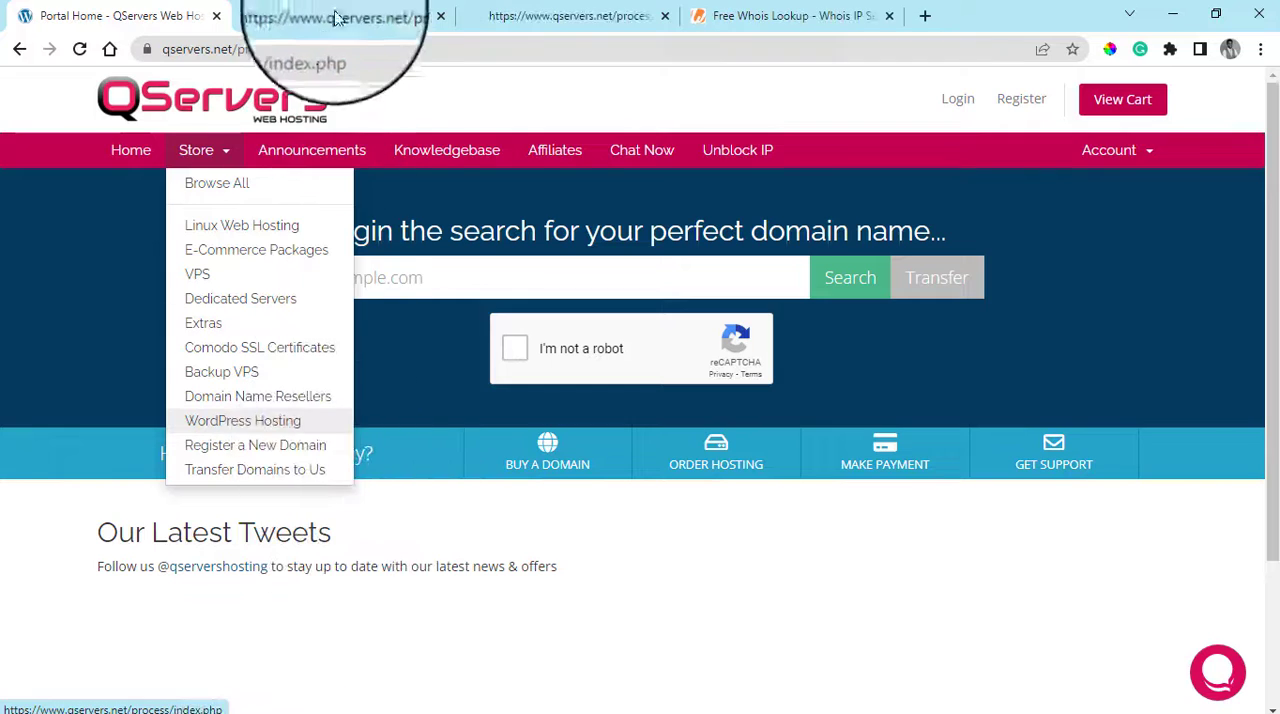
Switch to the Linux Web Hosting page and review its packages from the Starter Pack down to the larger plans
click(340, 16)
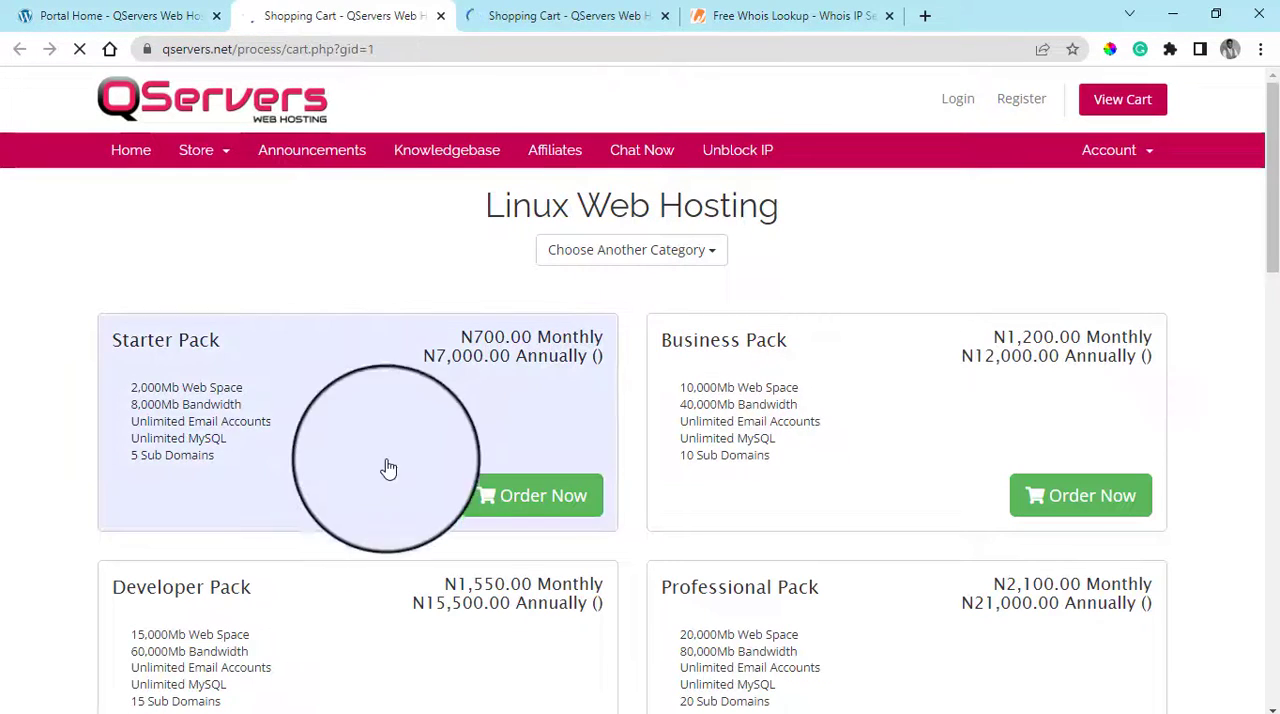
scroll(880, 421, down, 1)
scroll(880, 421, down, 1)
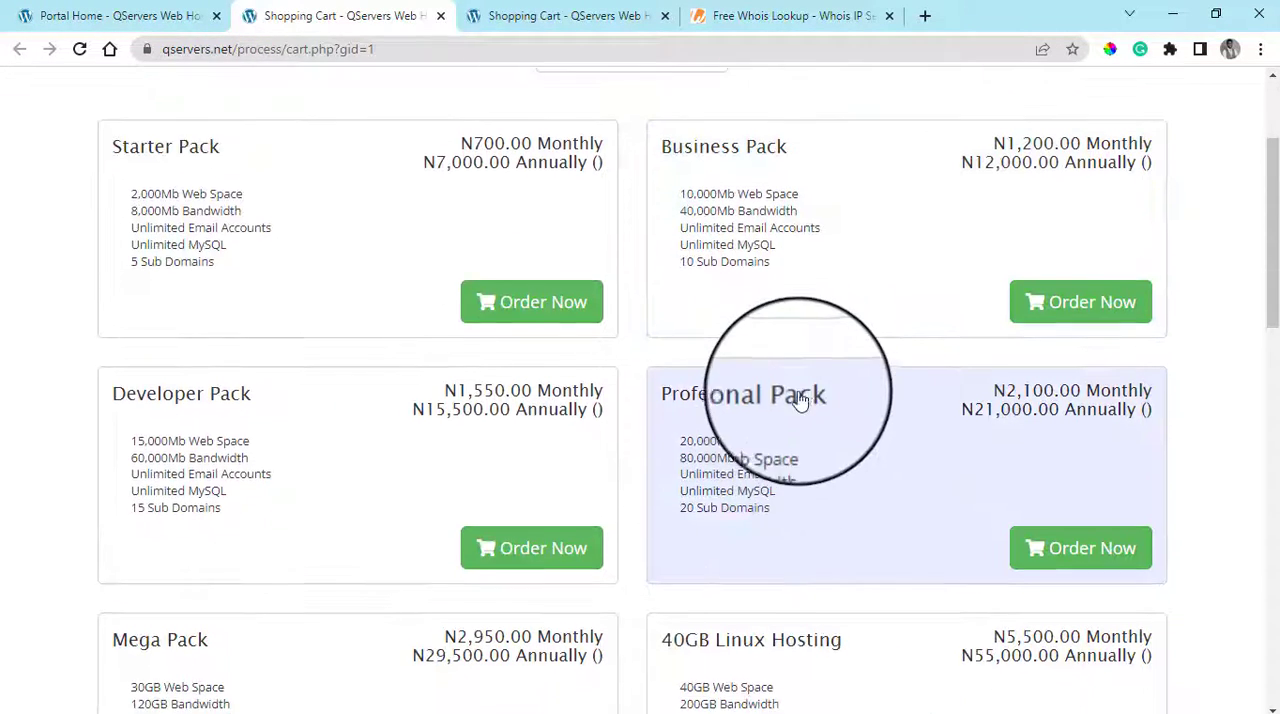
scroll(800, 431, down, 3)
scroll(1103, 437, down, 2)
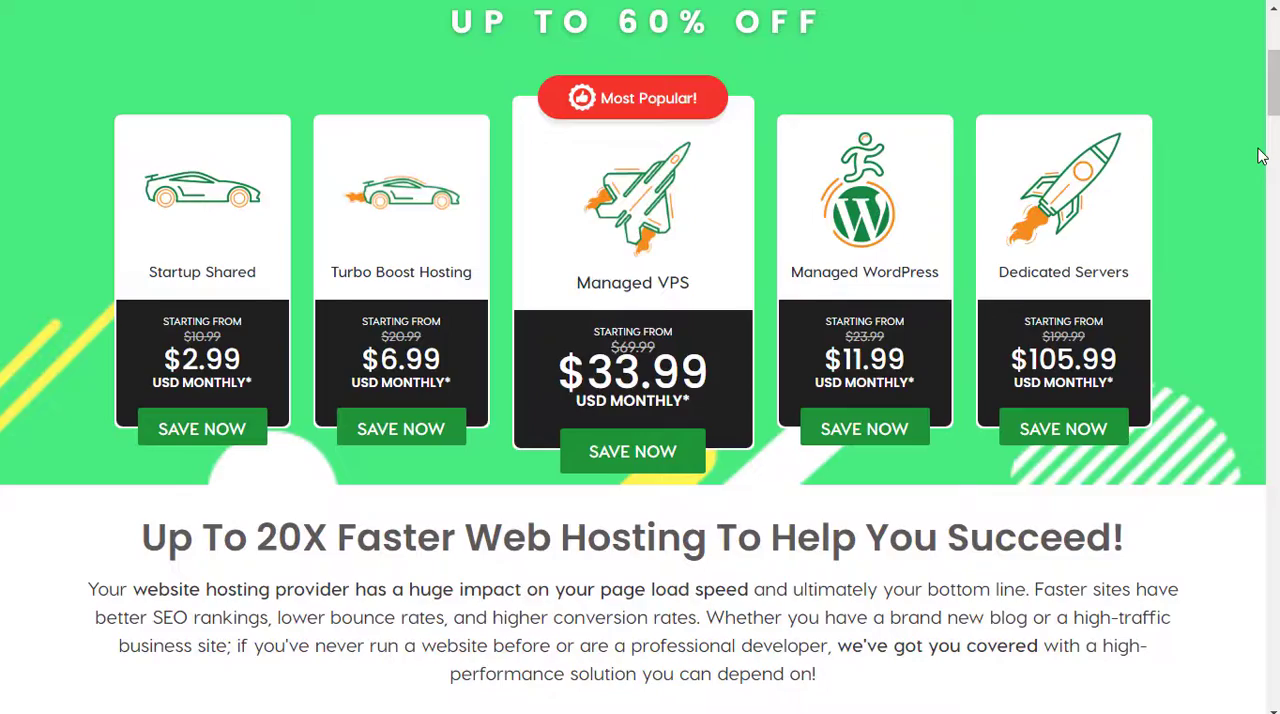
Review A2 Hosting's spring sale offers and compare its Startup, Drive, Turbo Boost and Turbo Max shared plans
scroll(1260, 156, up, 3)
scroll(1260, 156, down, 5)
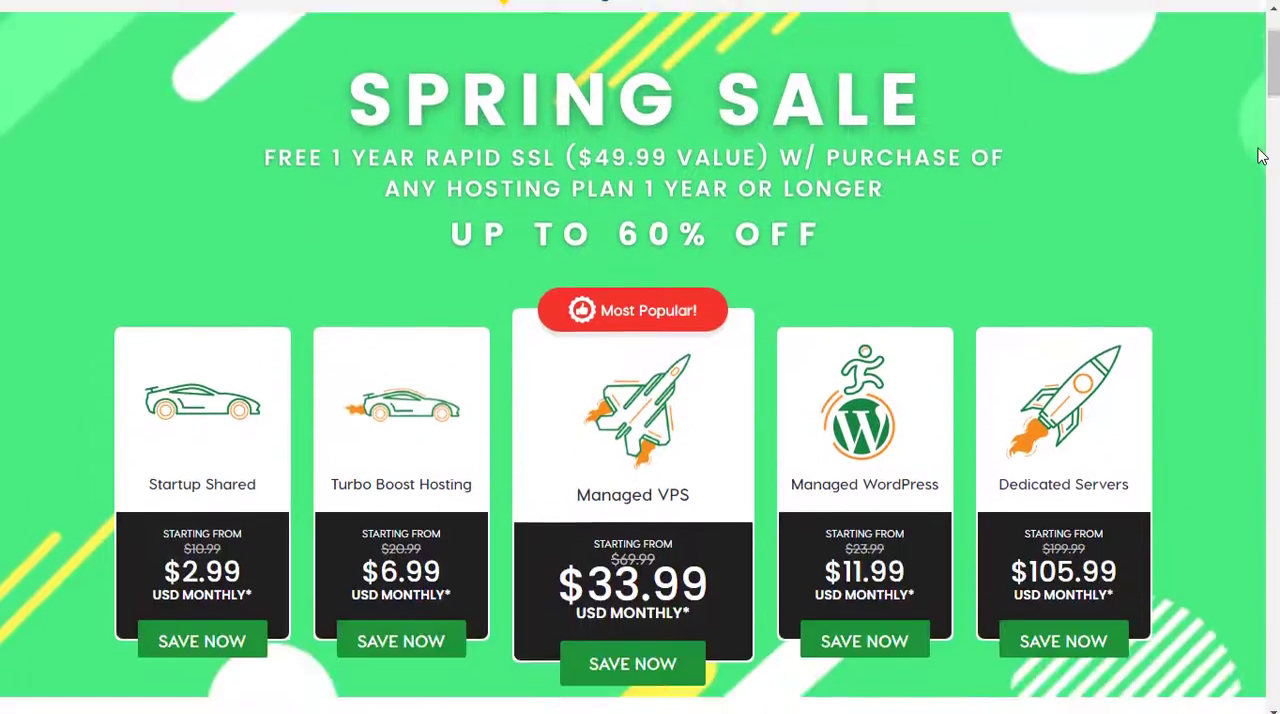
scroll(1258, 160, down, 7)
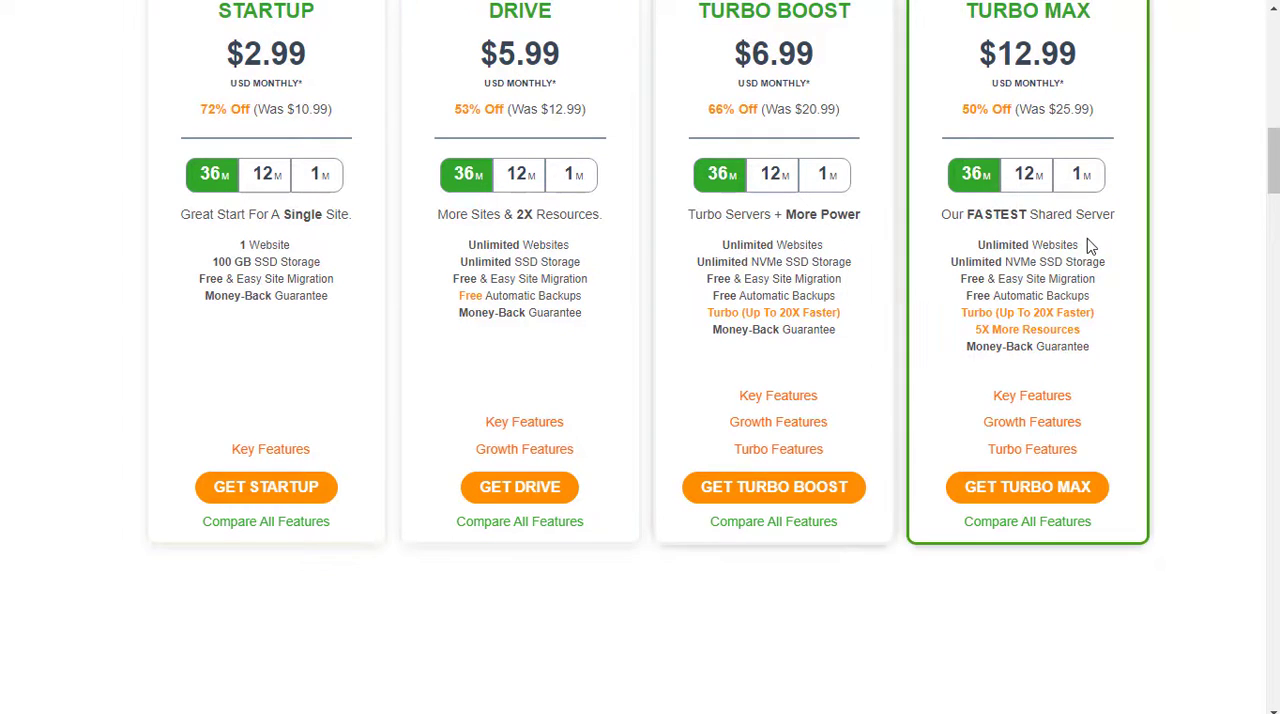
scroll(951, 277, down, 3)
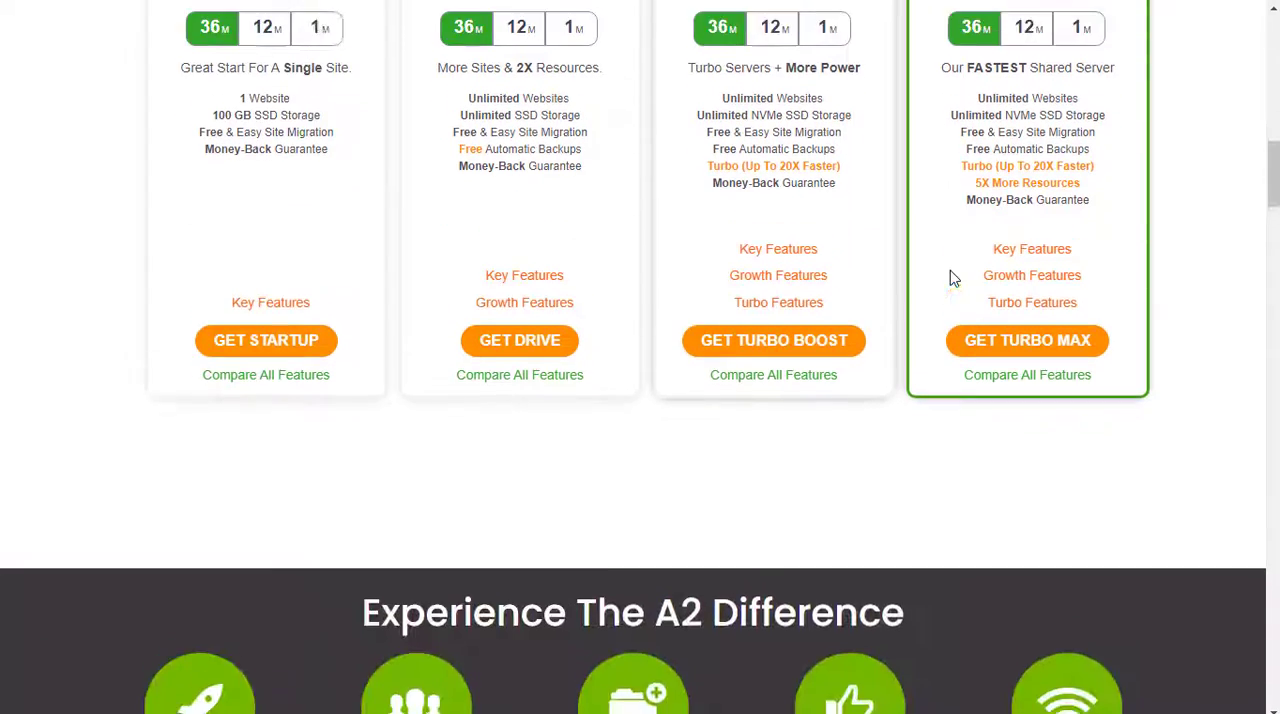
scroll(951, 277, up, 5)
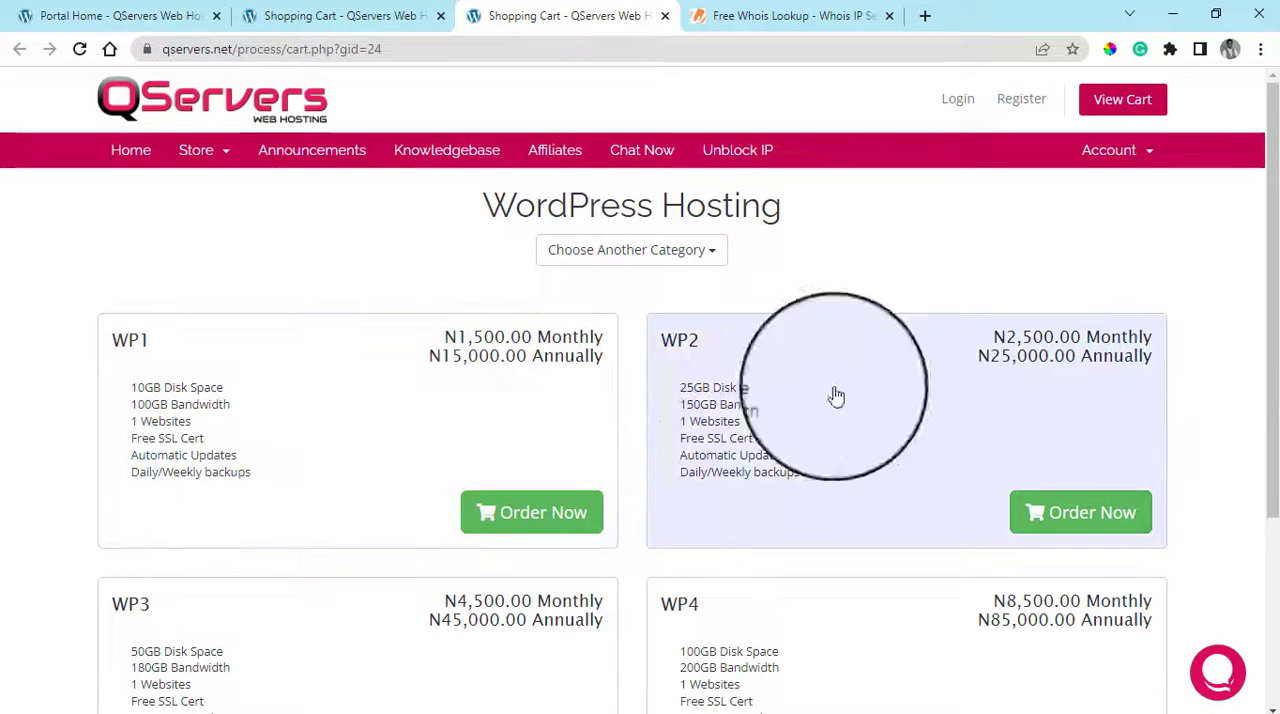
Review the features and prices of the QServers WordPress Hosting plans WP1 to WP4
scroll(828, 502, down, 2)
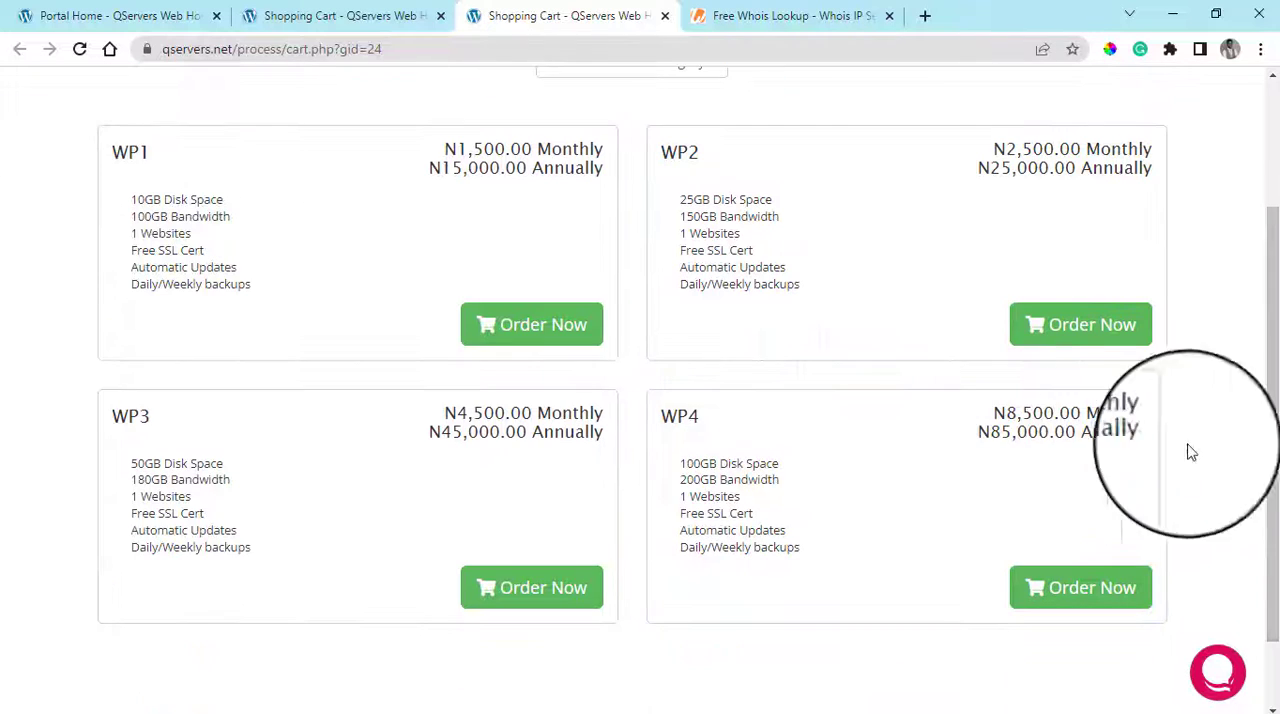
scroll(665, 470, up, 2)
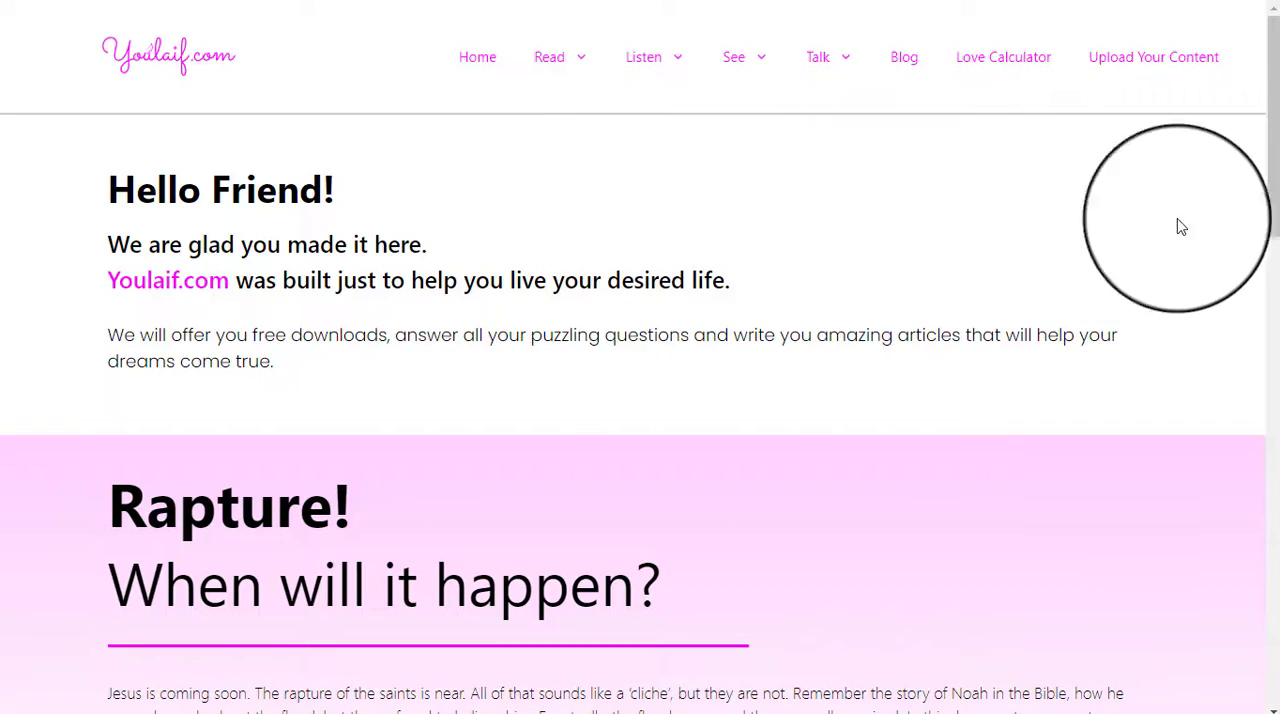
Open the blog from the youlaif.com home page and look through its posts and sidebar
drag(1274, 128, 1266, 623)
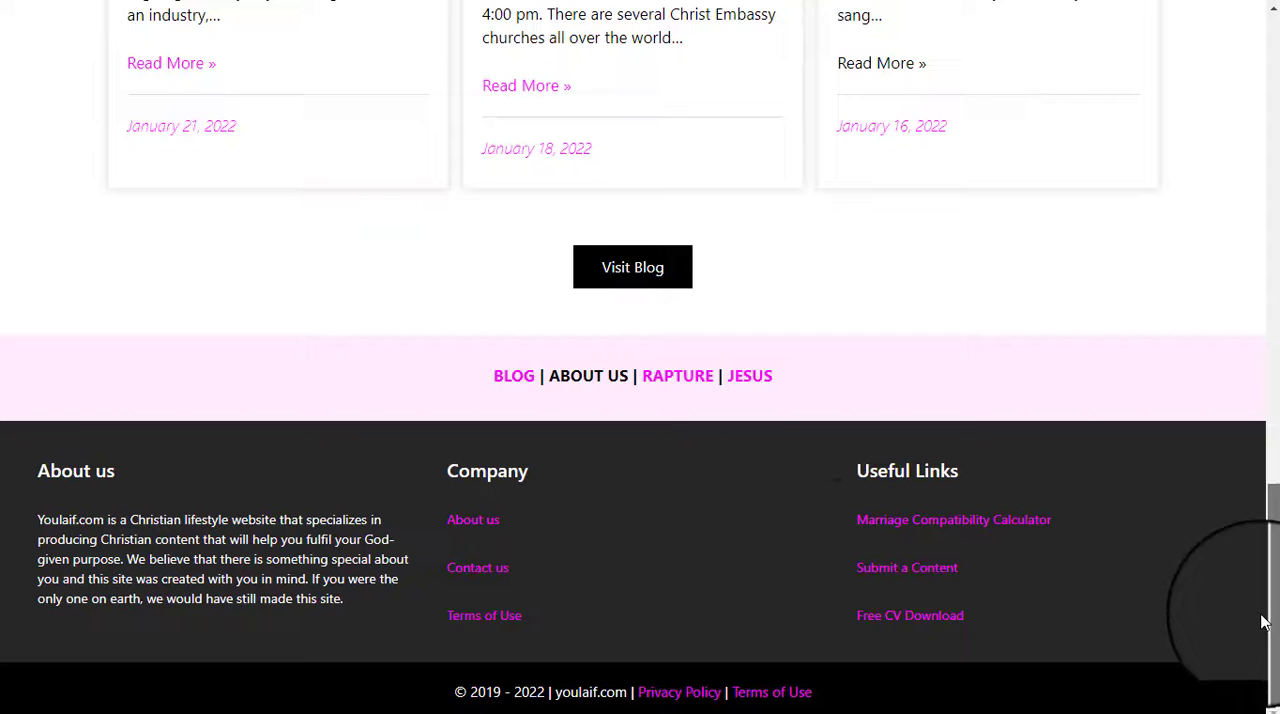
click(669, 286)
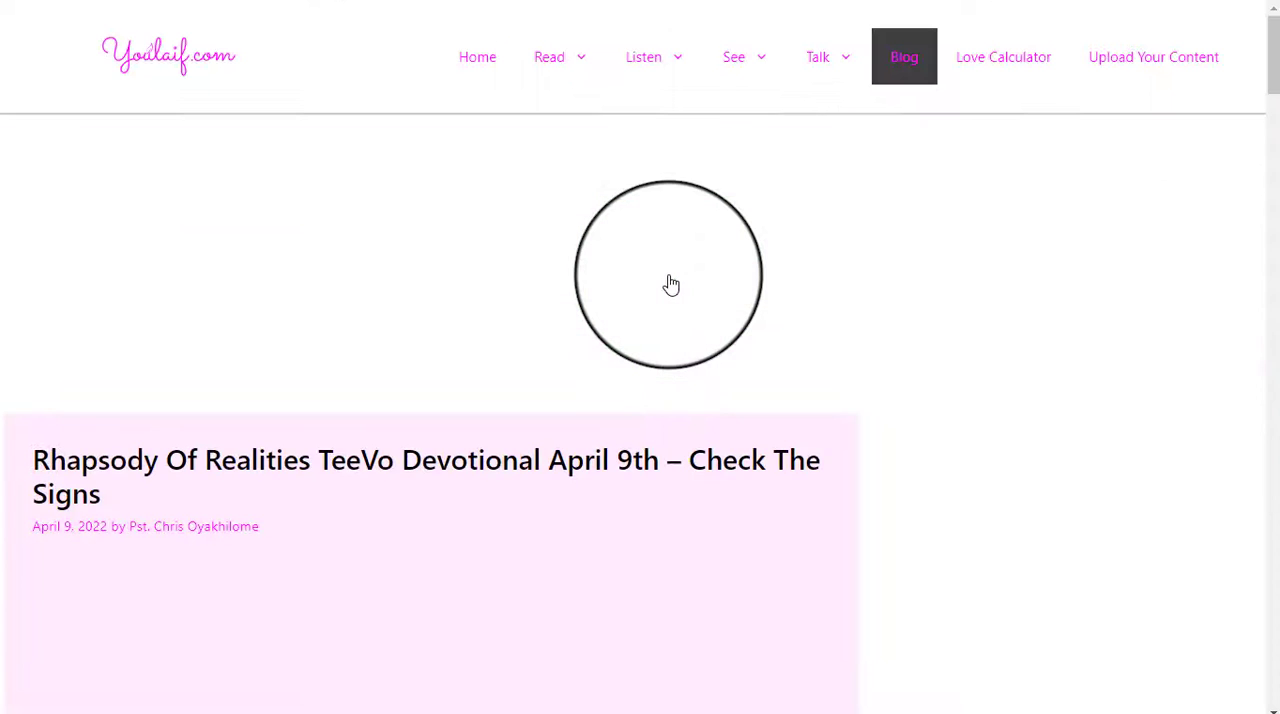
scroll(1165, 332, down, 7)
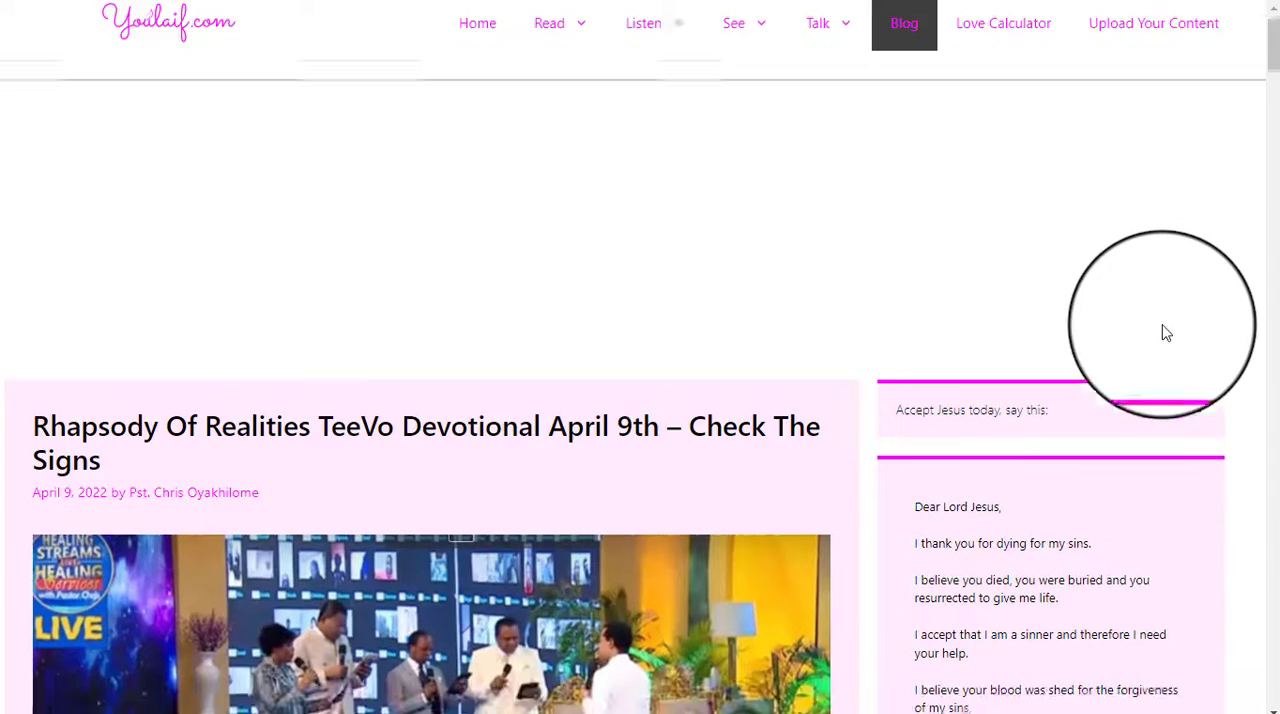
scroll(1177, 337, down, 12)
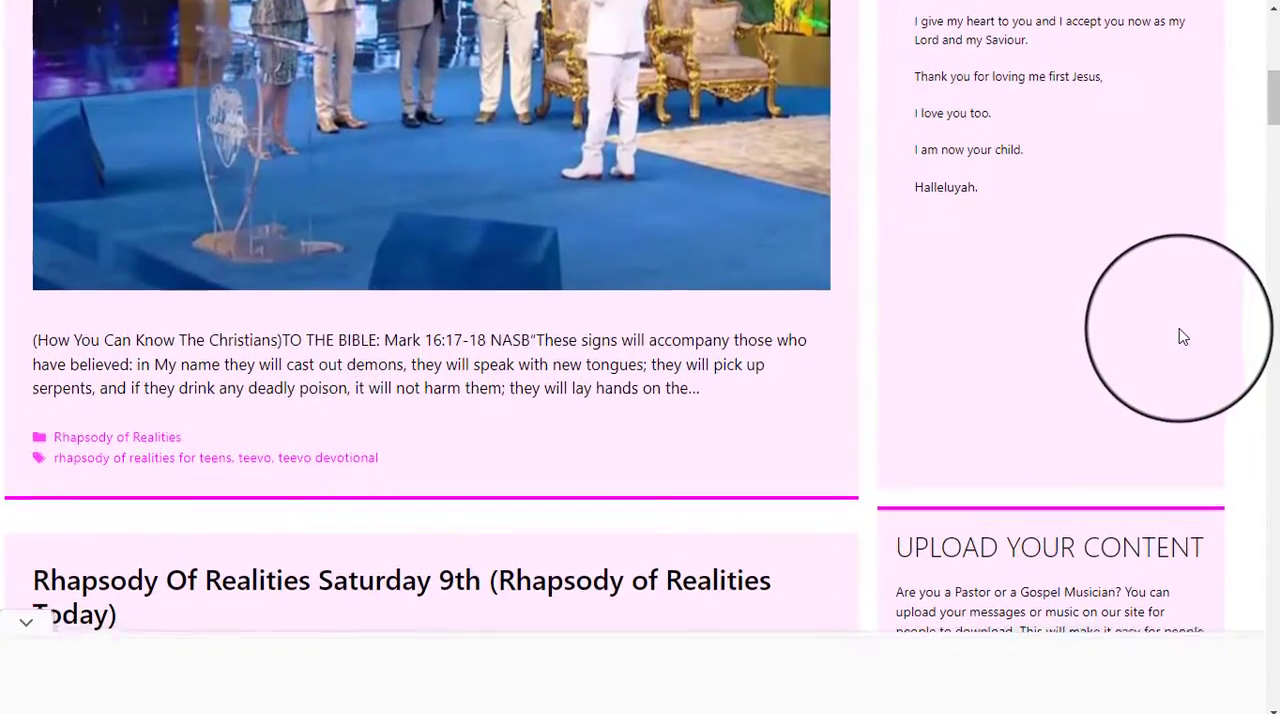
scroll(1278, 322, down, 17)
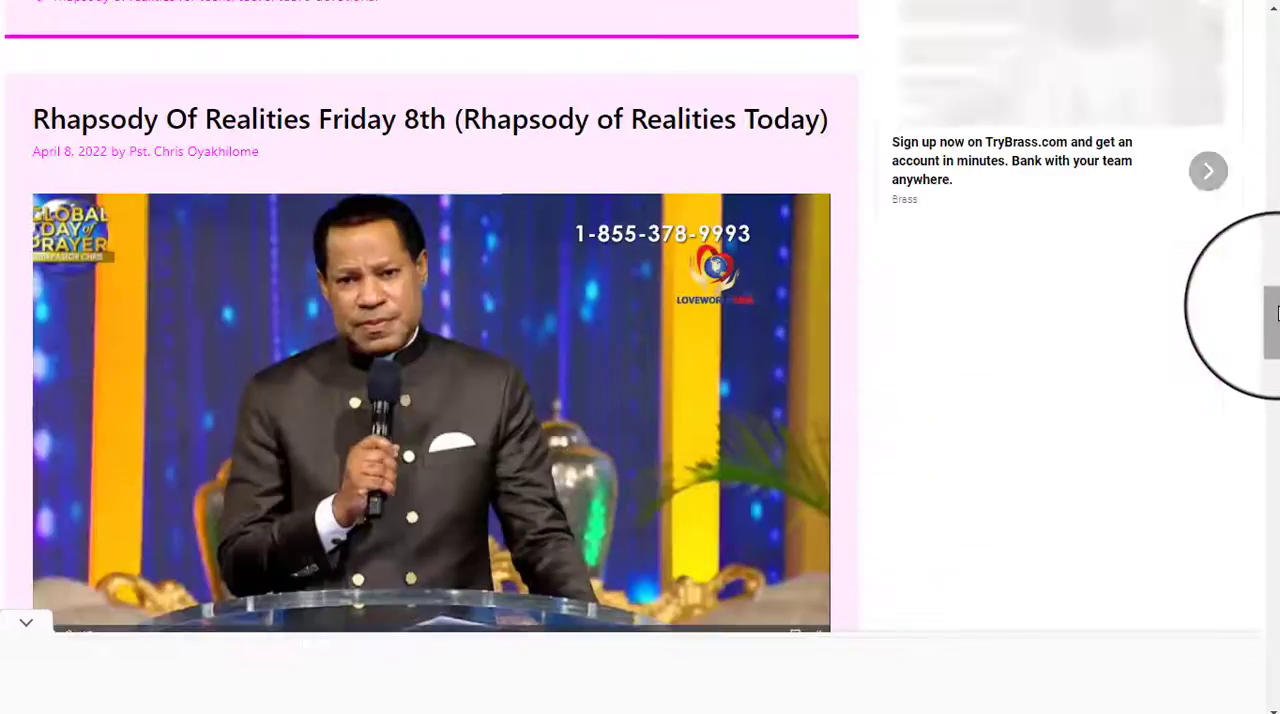
drag(1276, 312, 1276, 262)
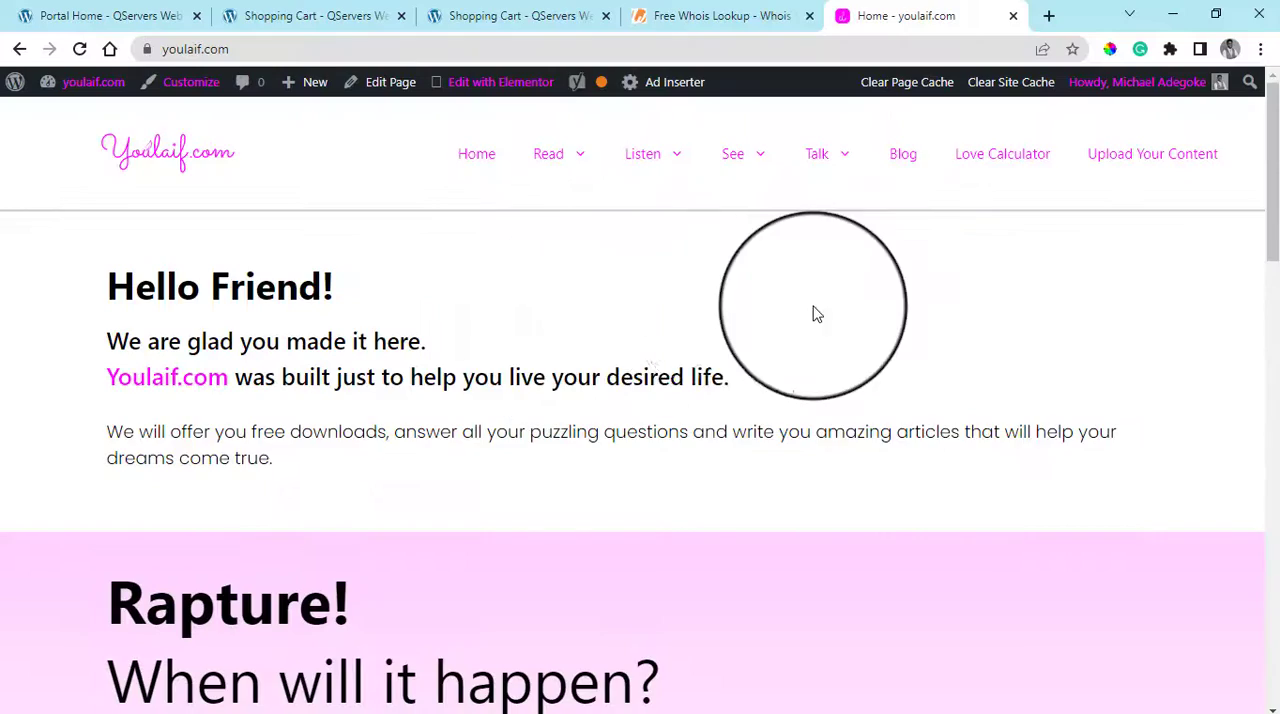
scroll(1015, 347, down, 3)
scroll(1015, 347, down, 13)
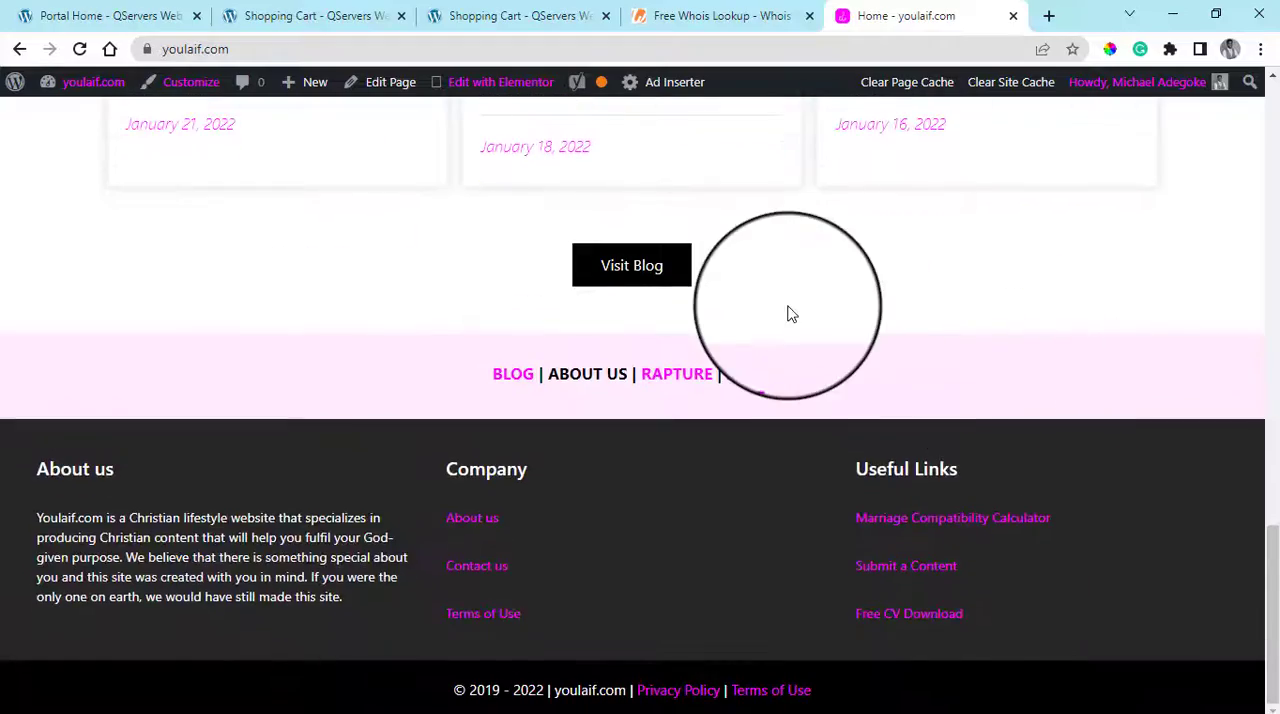
Look over the youlaif.com home page from its footer up to the Rapture section
scroll(789, 314, up, 12)
scroll(789, 314, down, 7)
scroll(789, 314, up, 10)
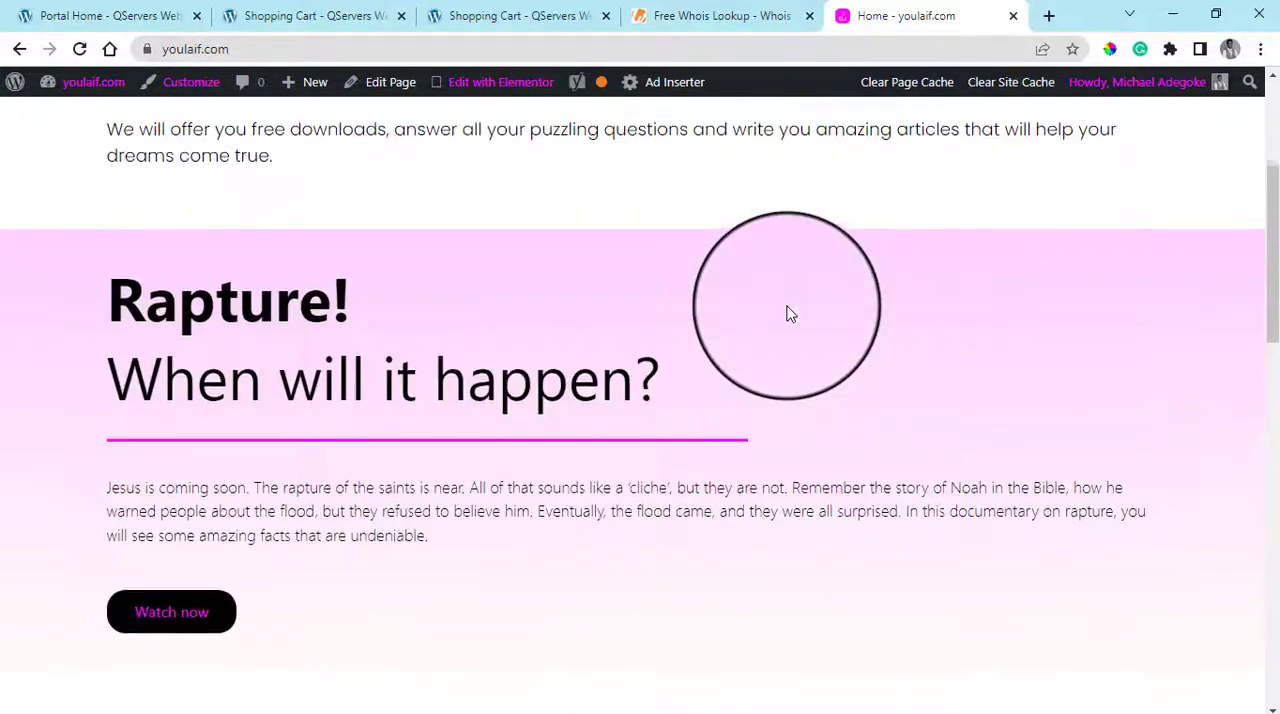
Return to the QServers Linux Web Hosting page and view the Starter, Business, Developer and Professional packs
click(242, 12)
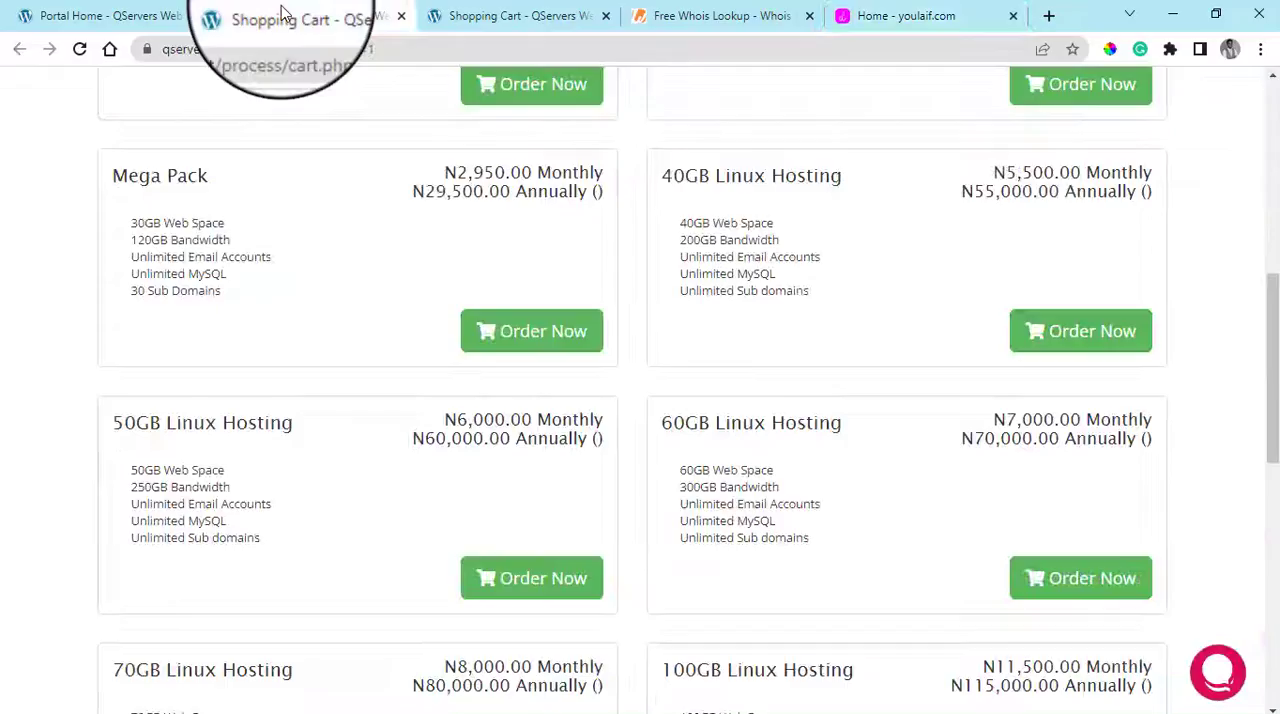
drag(1271, 214, 1271, 172)
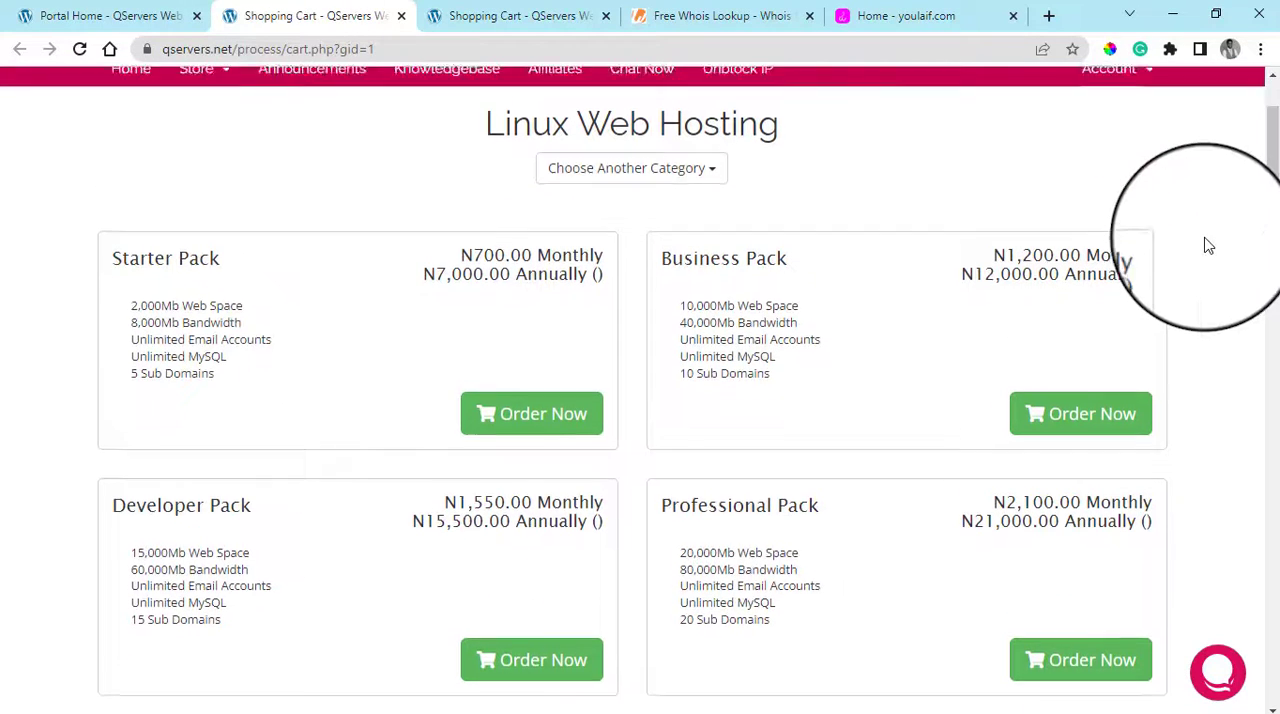
scroll(1208, 246, up, 1)
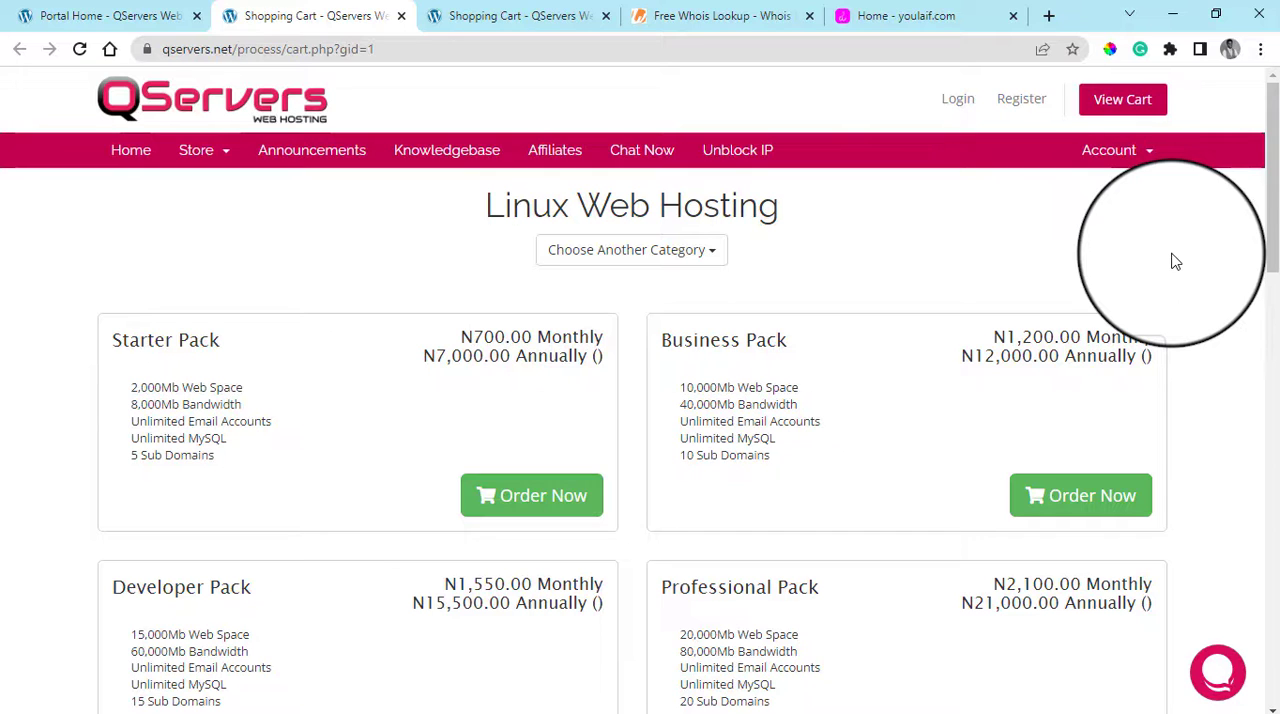
Return to the QServers portal home page and check its domain name search field
click(30, 15)
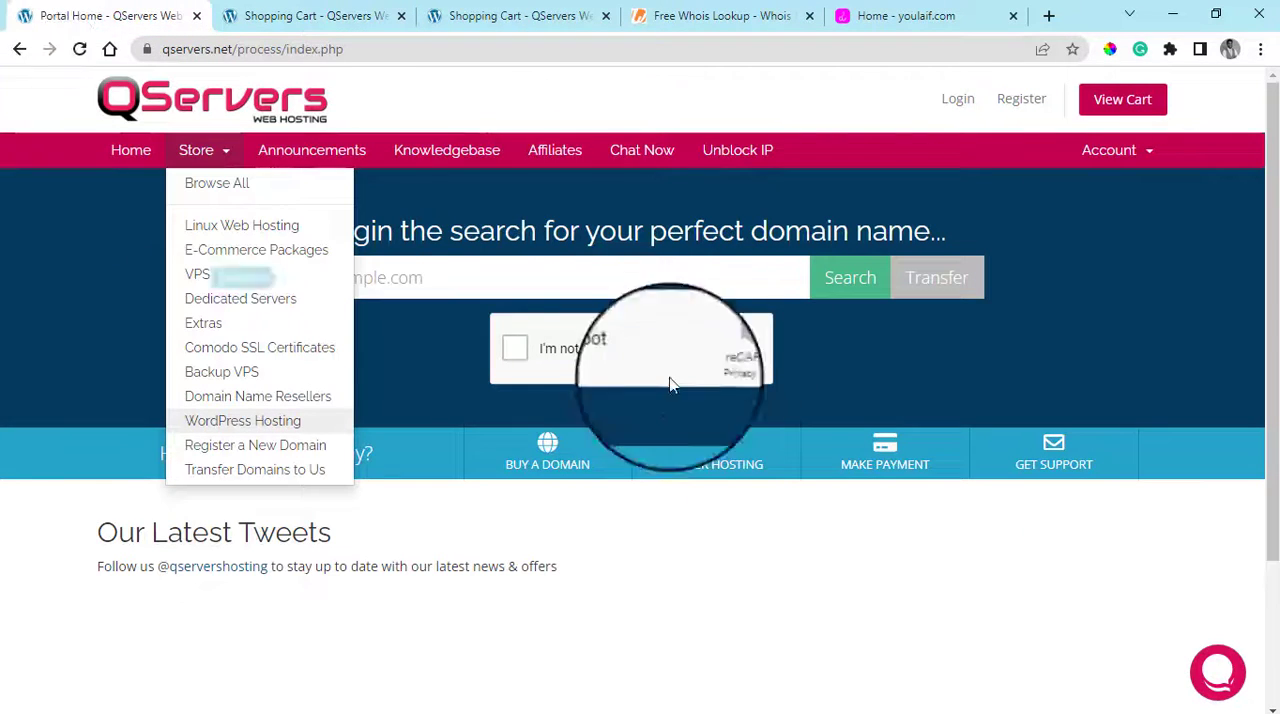
click(431, 266)
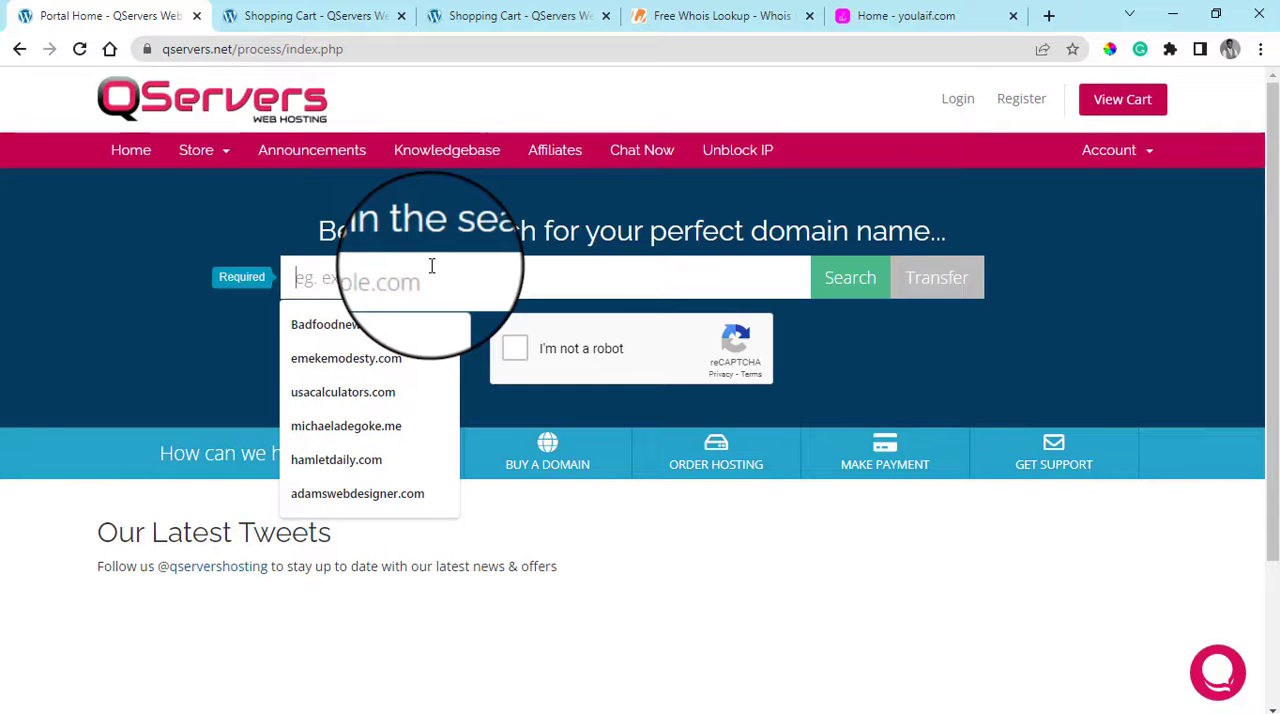
click(616, 210)
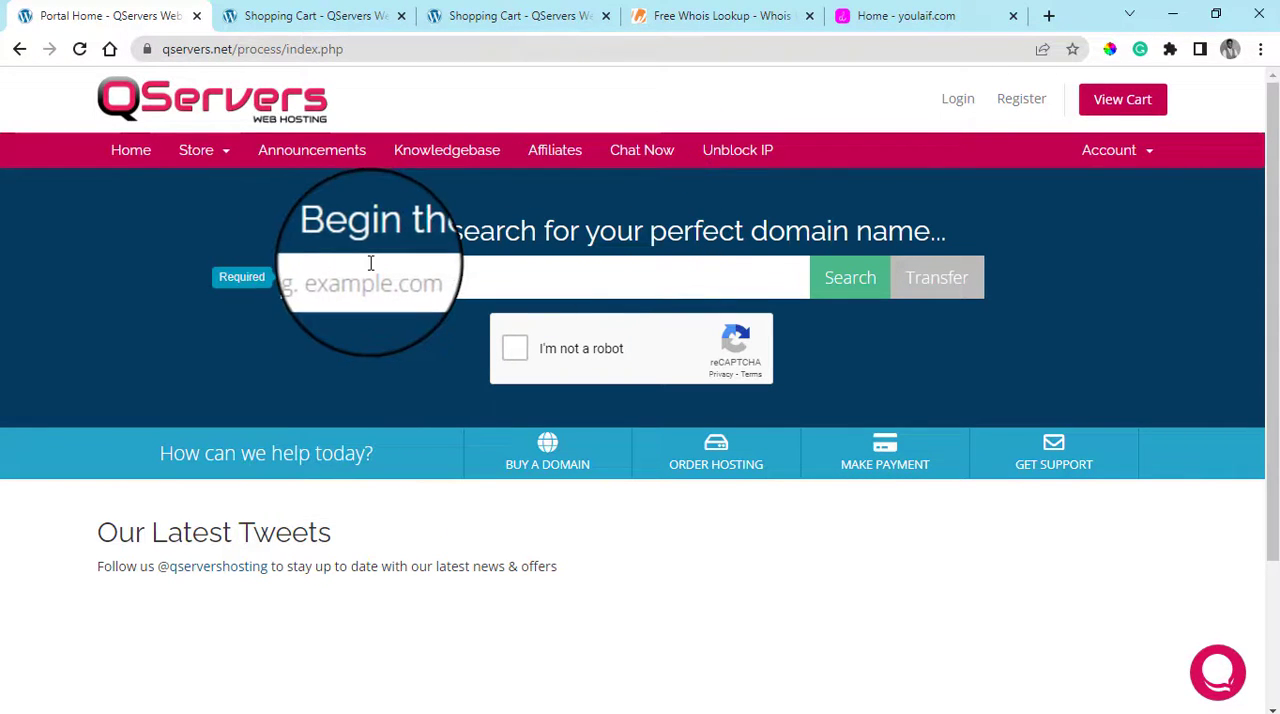
View the Whois Domain Lookup page as an alternative to the QServers domain search
click(714, 12)
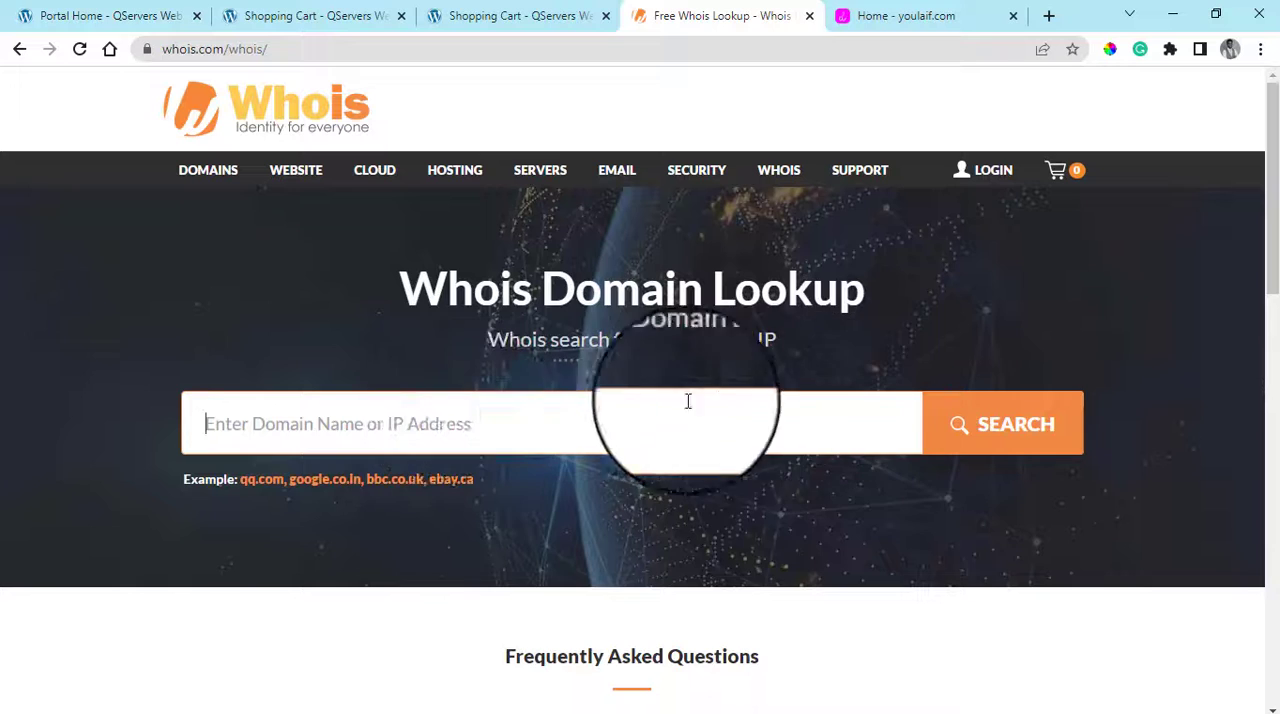
click(45, 10)
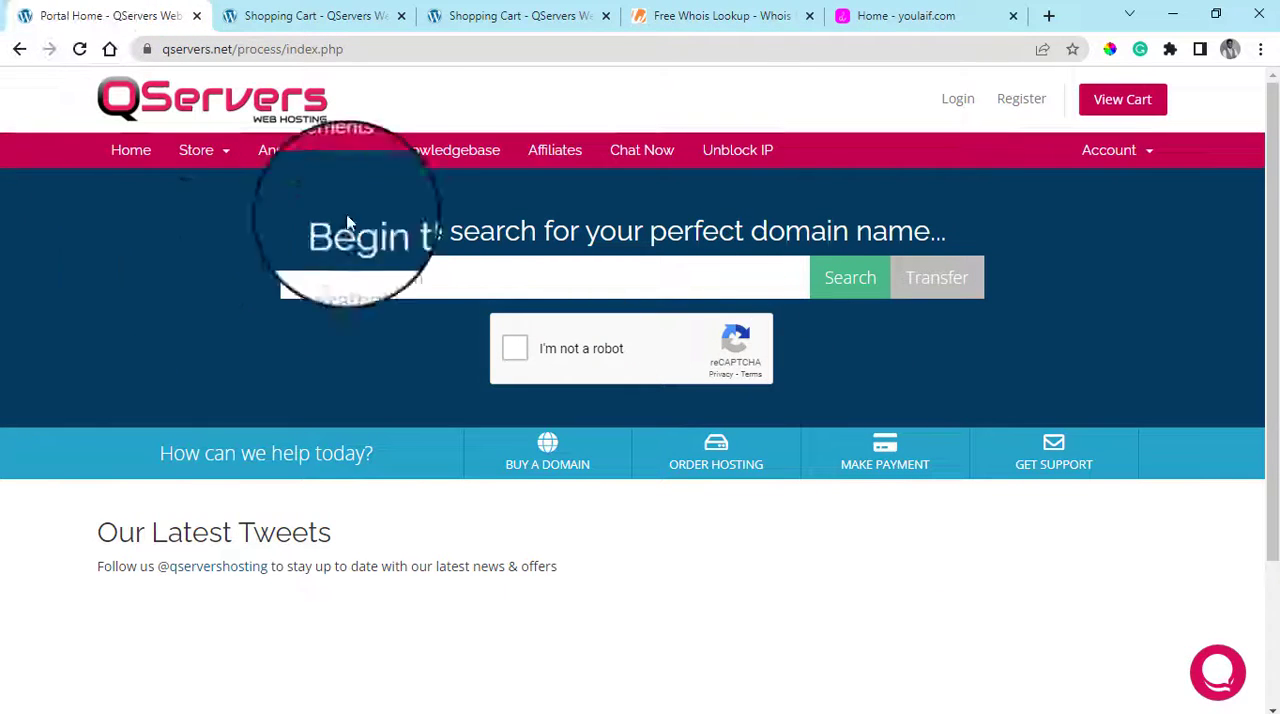
click(765, 8)
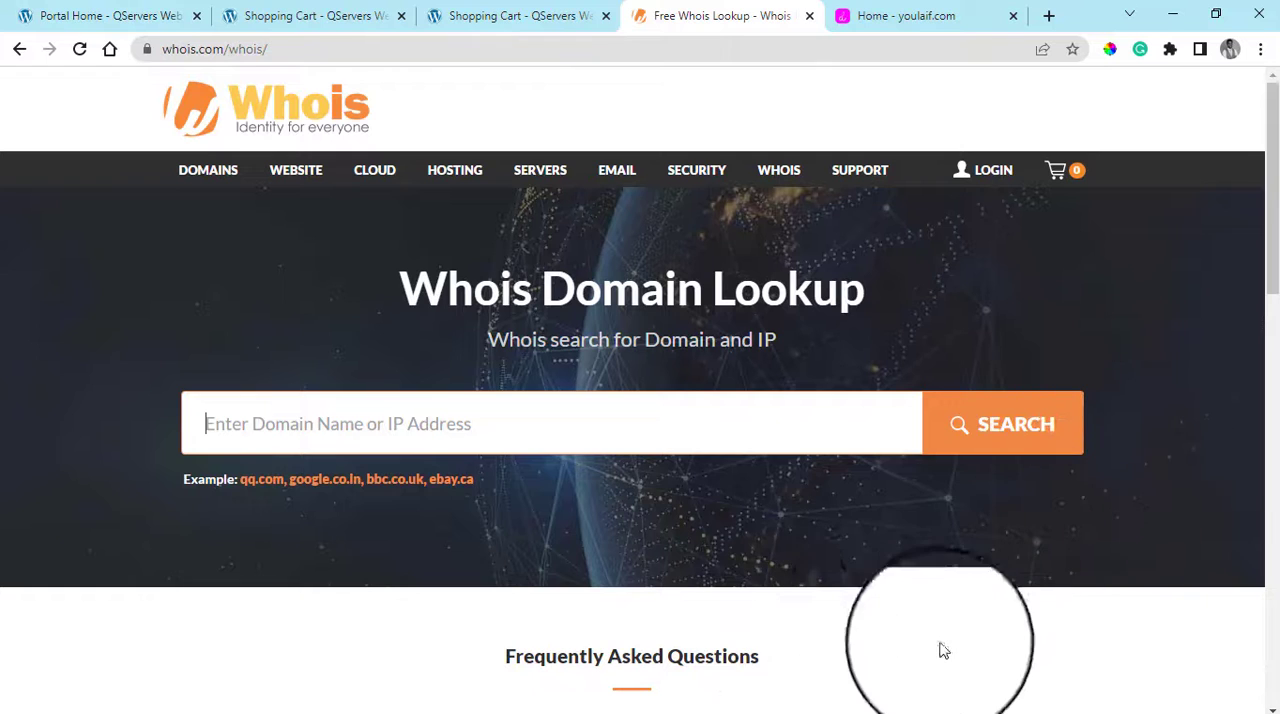
scroll(820, 583, down, 1)
scroll(846, 563, up, 1)
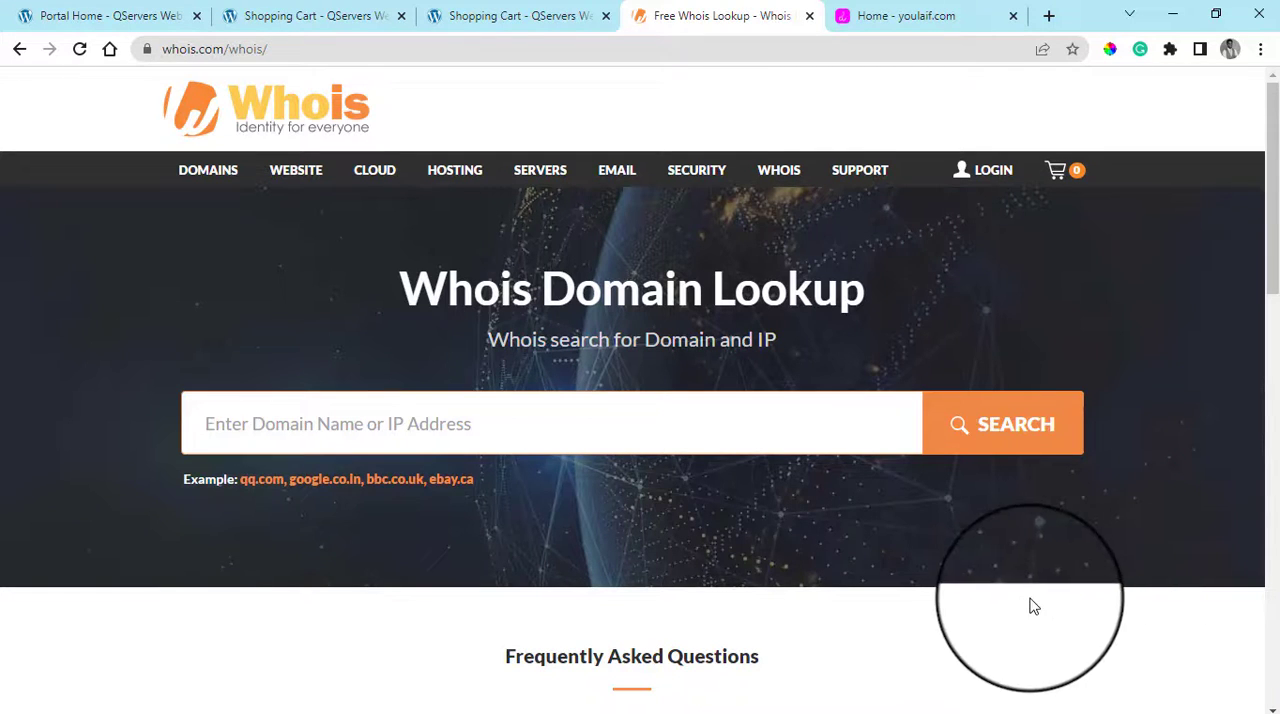
Search the QServers portal for the domain examplewebsitw.com, using the suggested entry
click(45, 15)
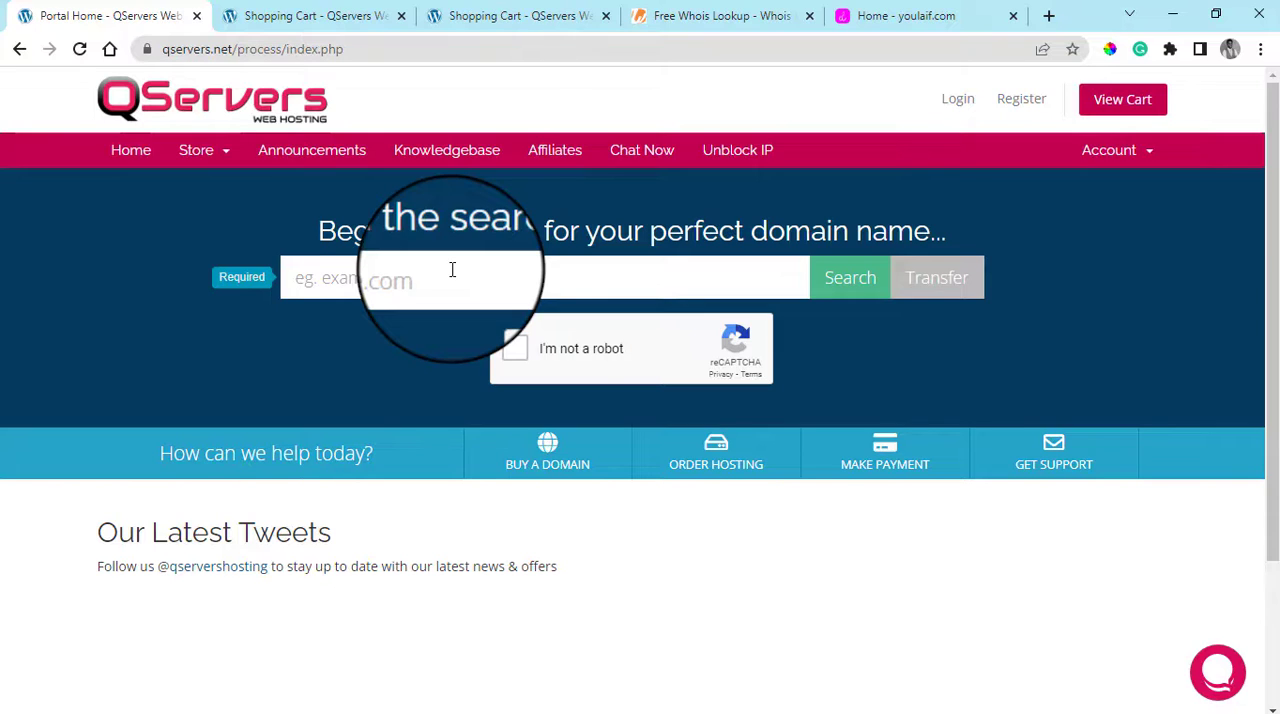
click(355, 281)
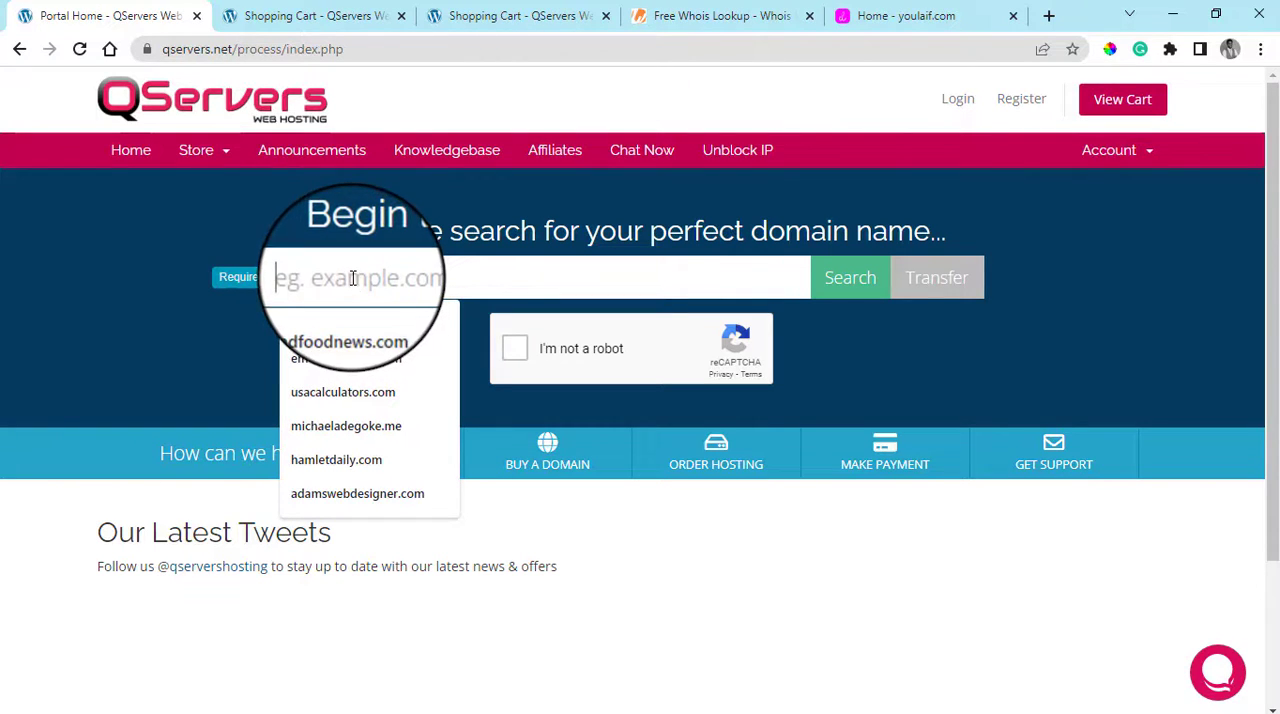
text(example)
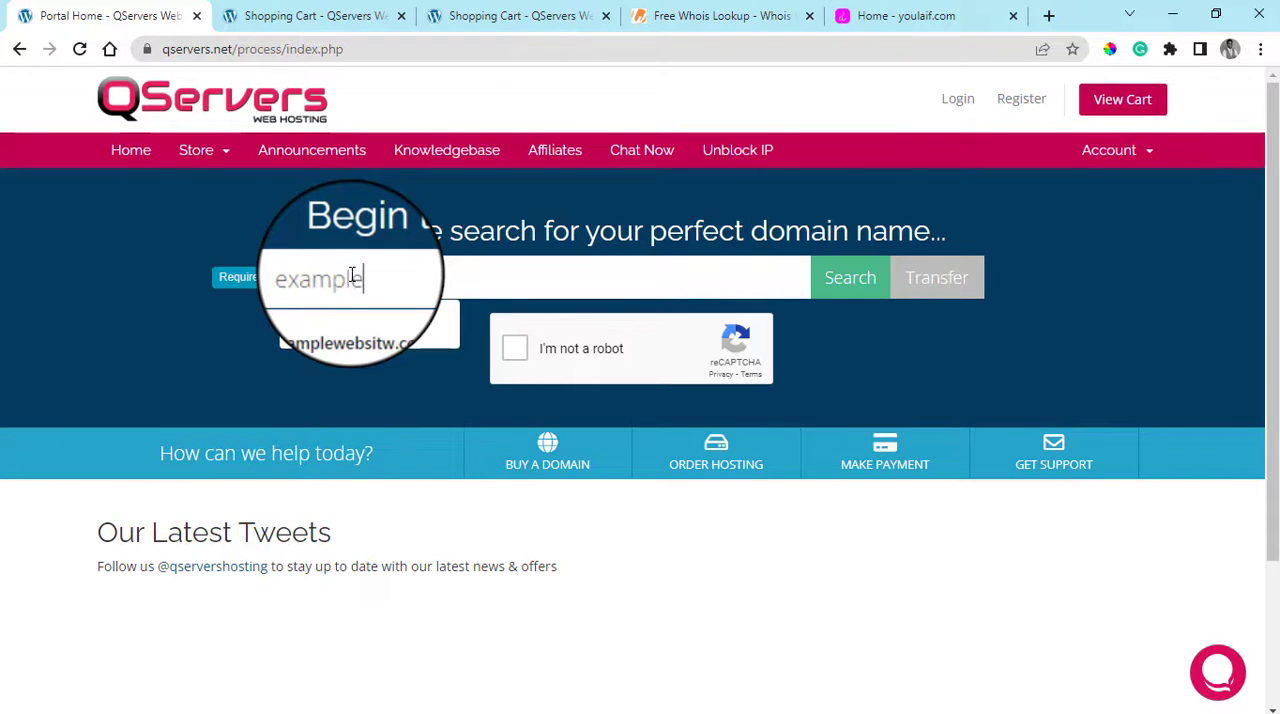
click(300, 327)
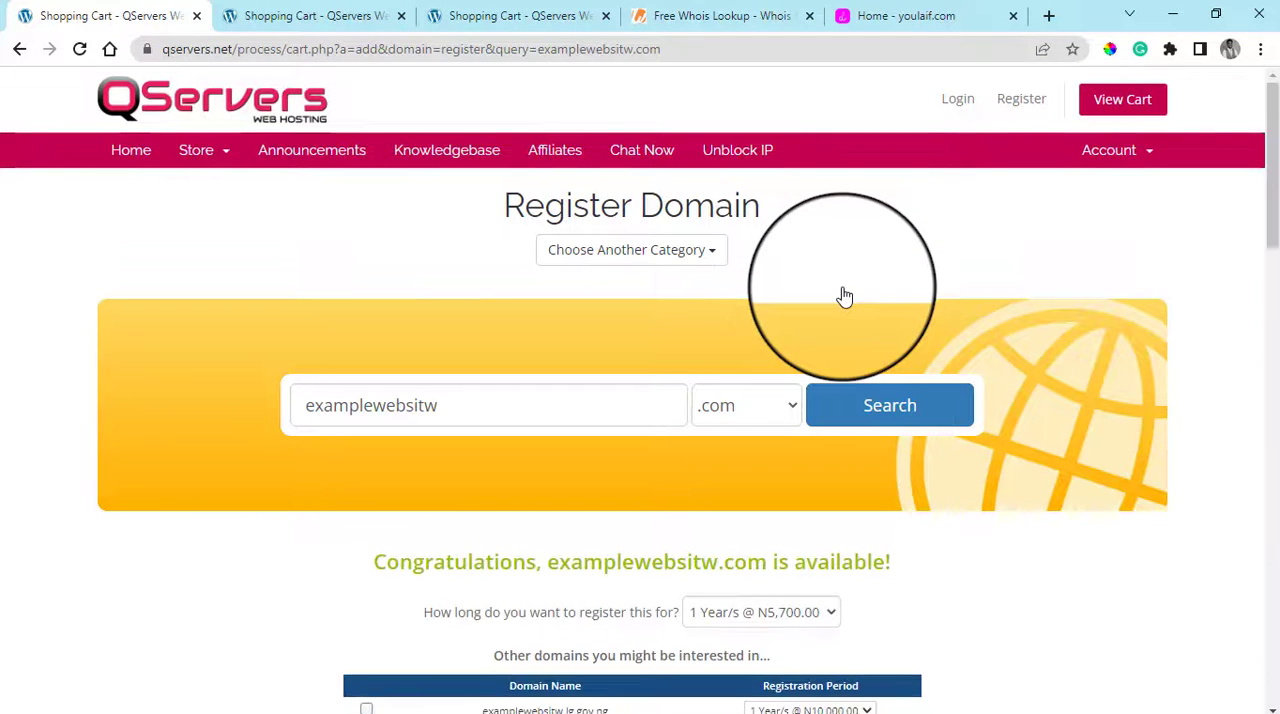
Examine the examplewebsitw.com results, including the registration period price and the list of other suggested domains with their prices
scroll(800, 444, down, 1)
scroll(810, 444, down, 1)
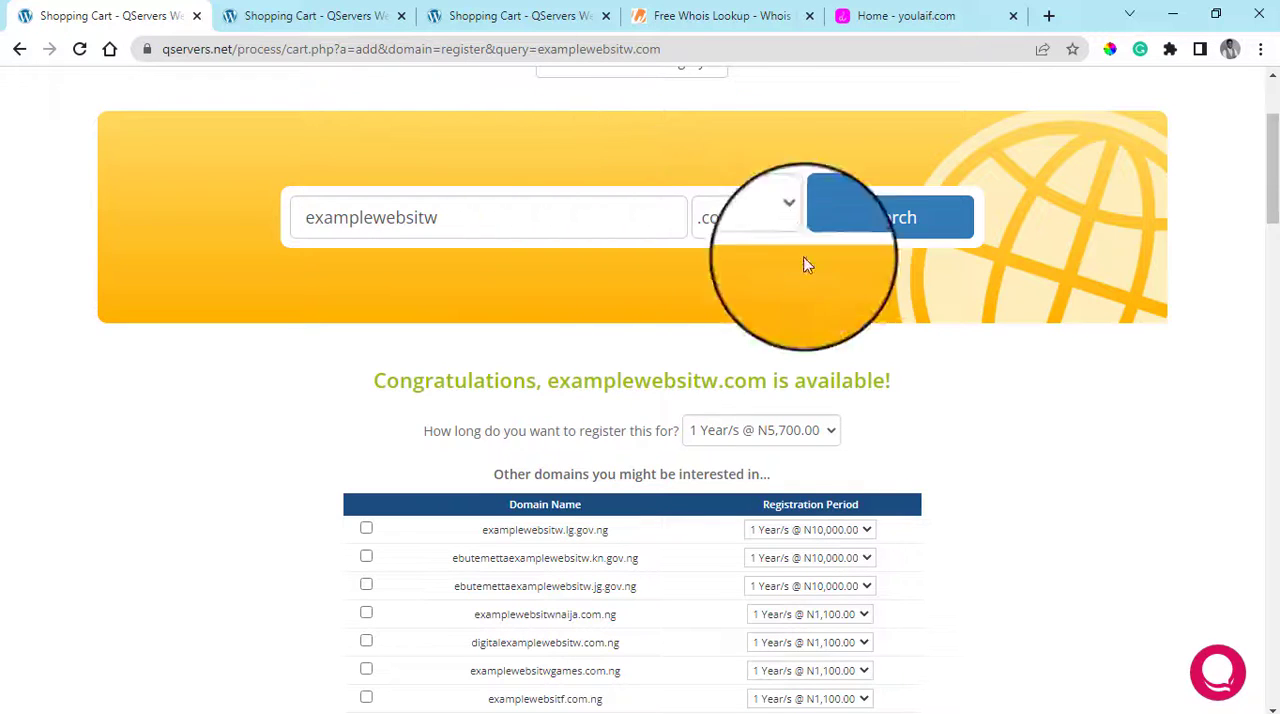
scroll(806, 300, down, 2)
scroll(771, 292, up, 1)
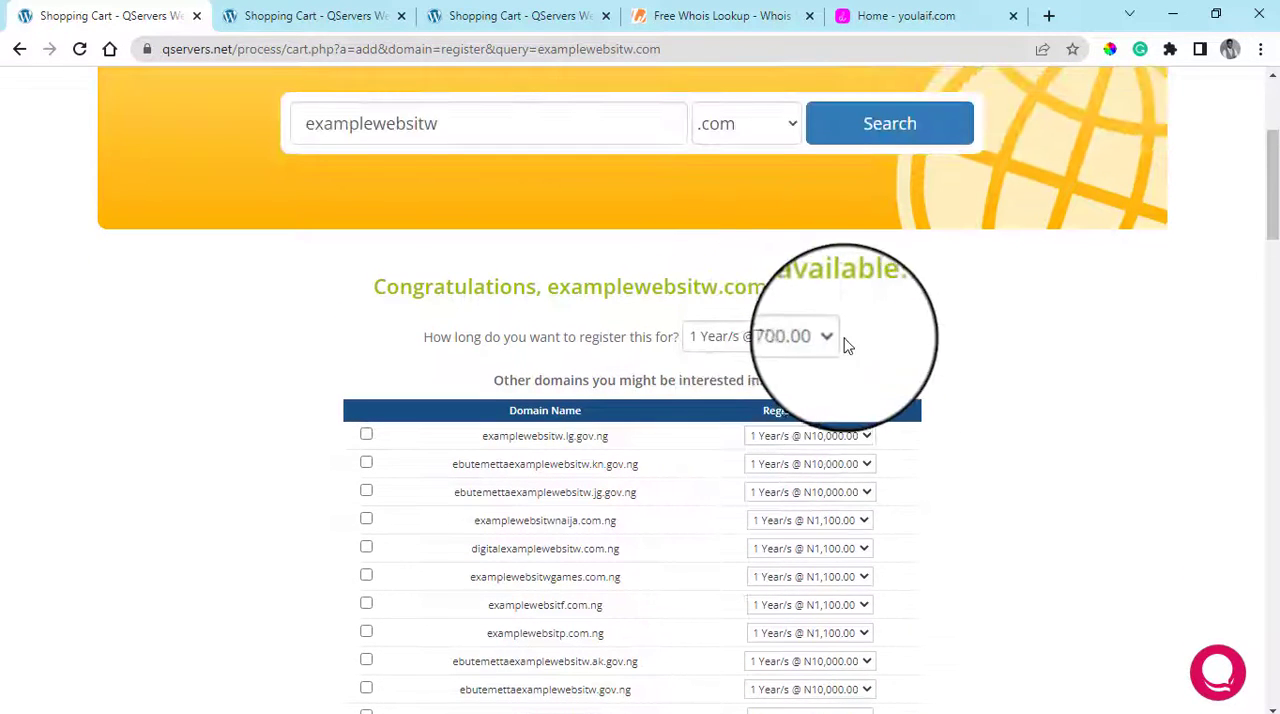
scroll(830, 365, down, 1)
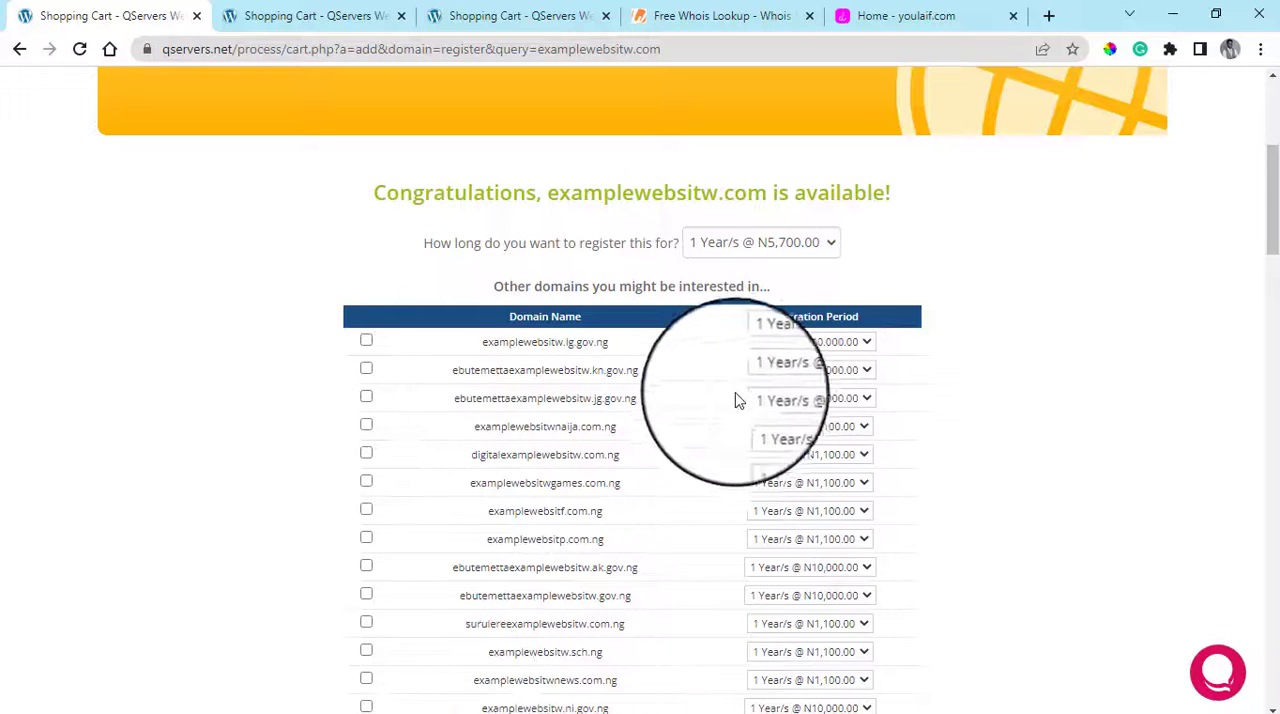
scroll(985, 402, down, 1)
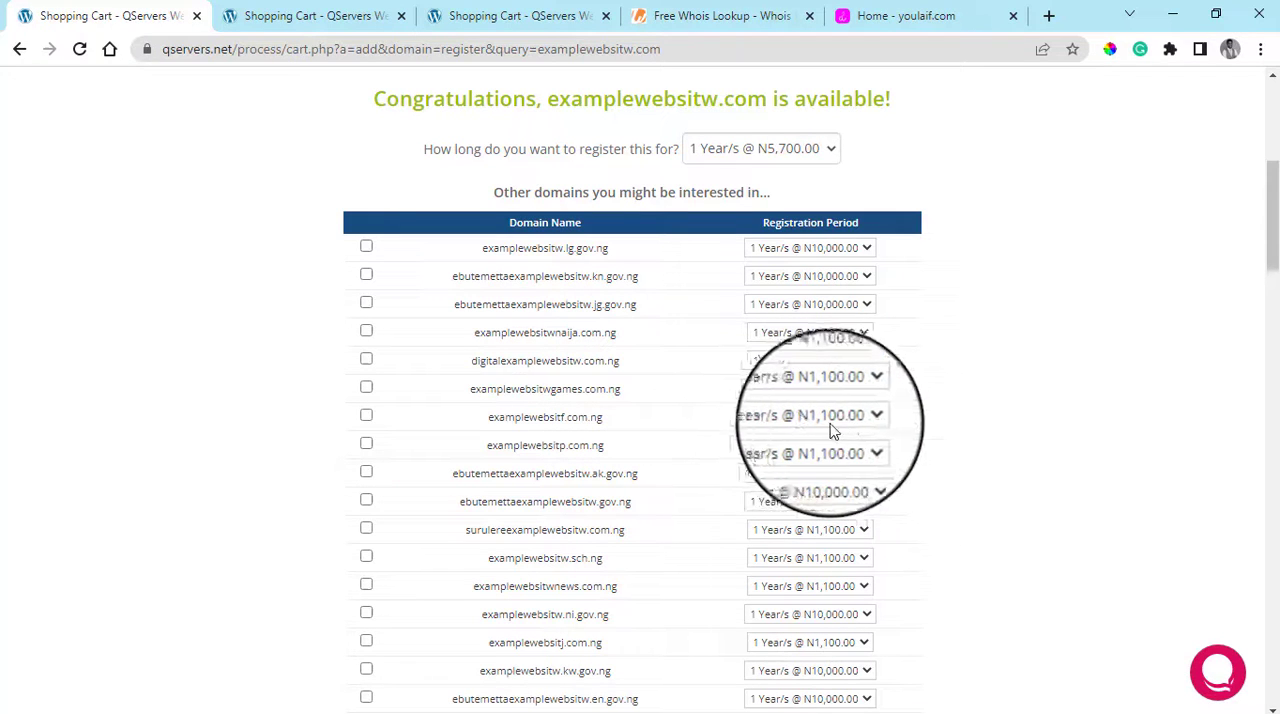
scroll(880, 453, down, 2)
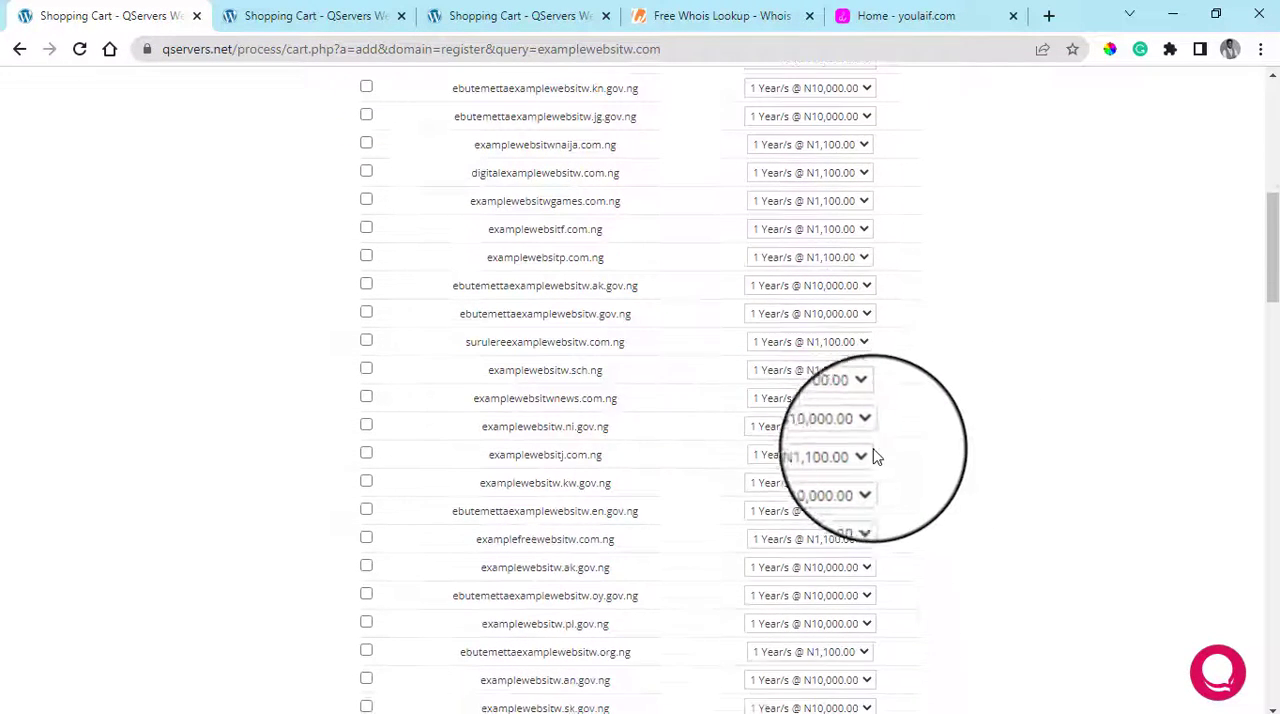
scroll(880, 460, down, 8)
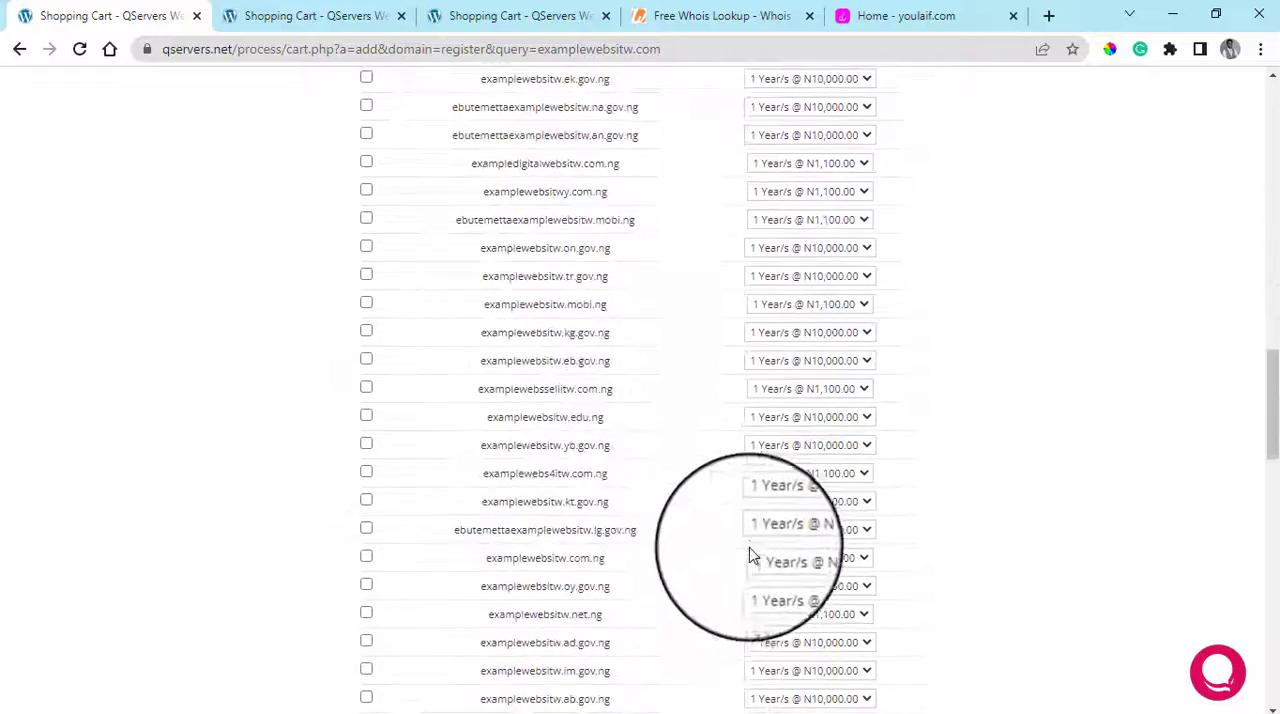
scroll(750, 550, down, 10)
scroll(748, 540, up, 3)
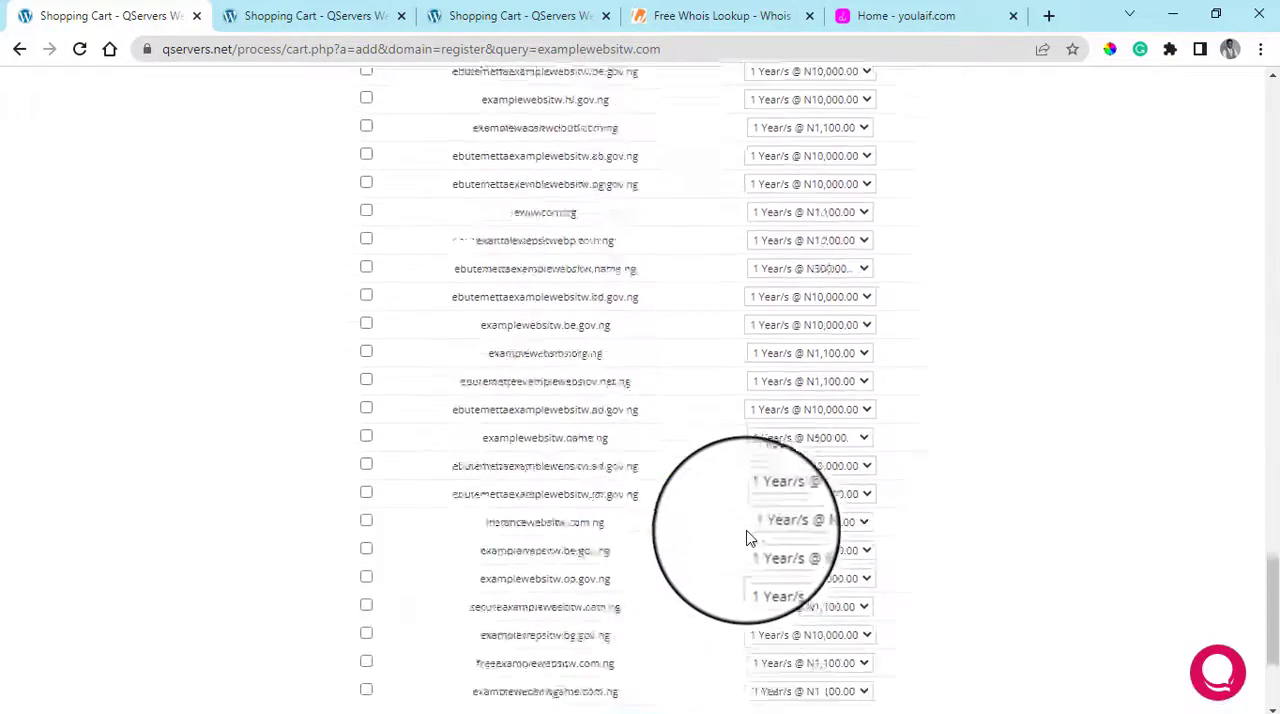
scroll(748, 540, up, 12)
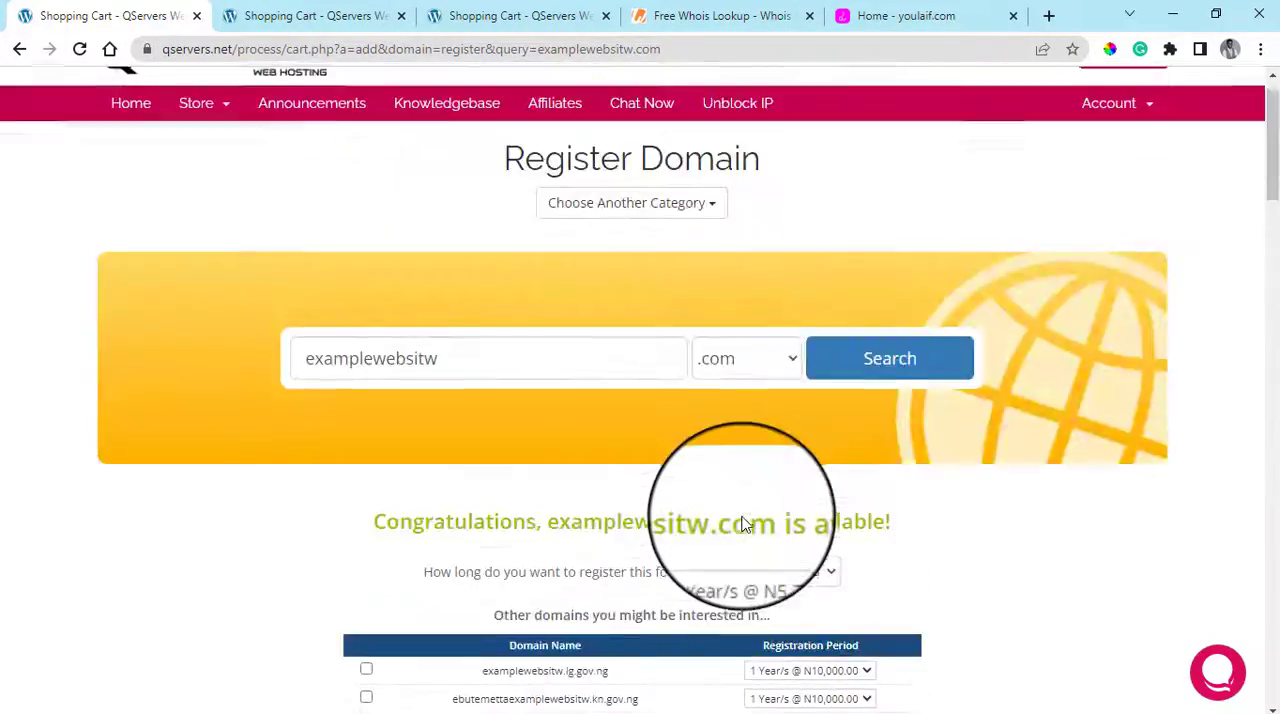
scroll(745, 524, up, 1)
scroll(921, 455, down, 1)
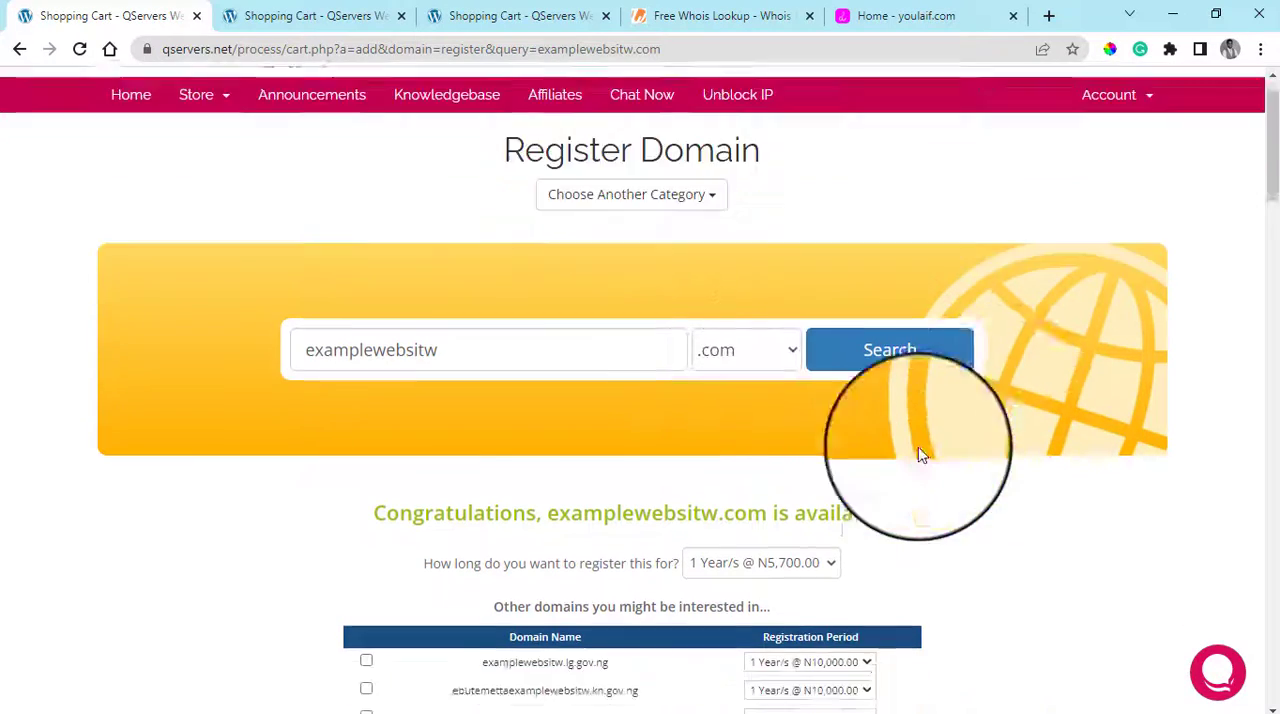
scroll(921, 455, down, 4)
Continue with the one-year registration of examplewebsitw.com, add the free DNS Management addon, and proceed to Review & Checkout
drag(1274, 184, 1274, 630)
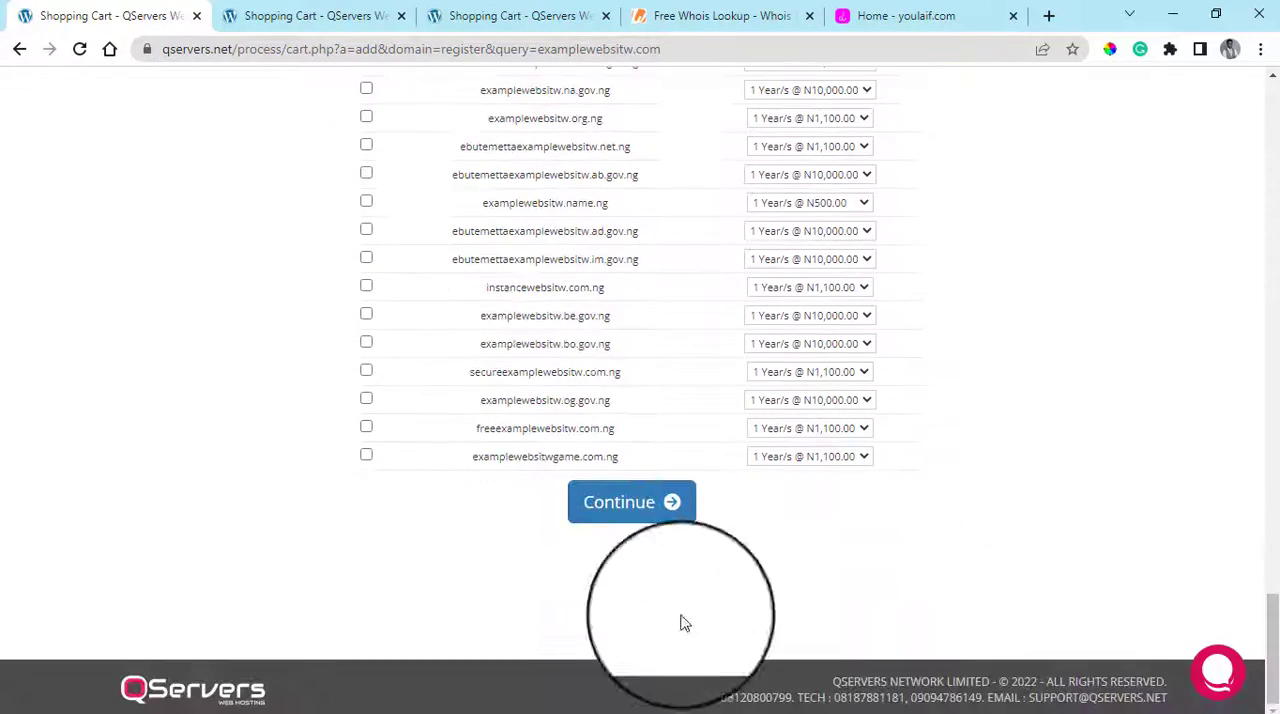
click(632, 521)
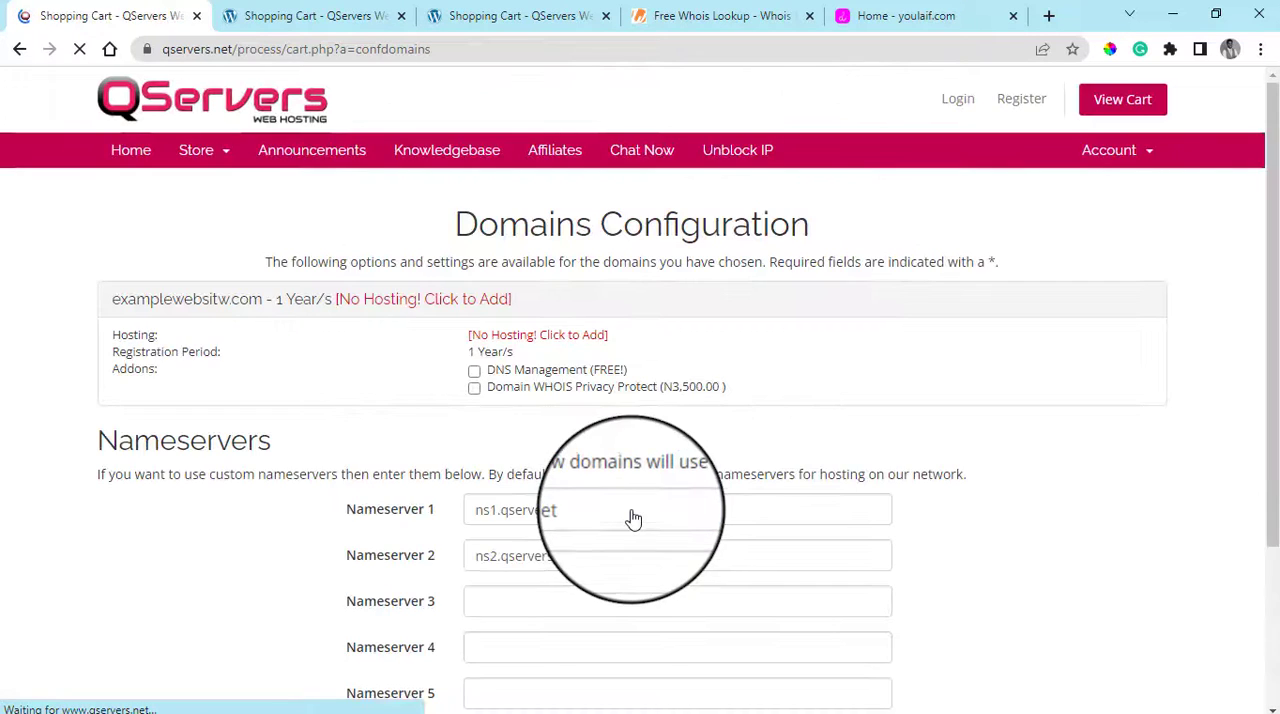
scroll(632, 515, down, 1)
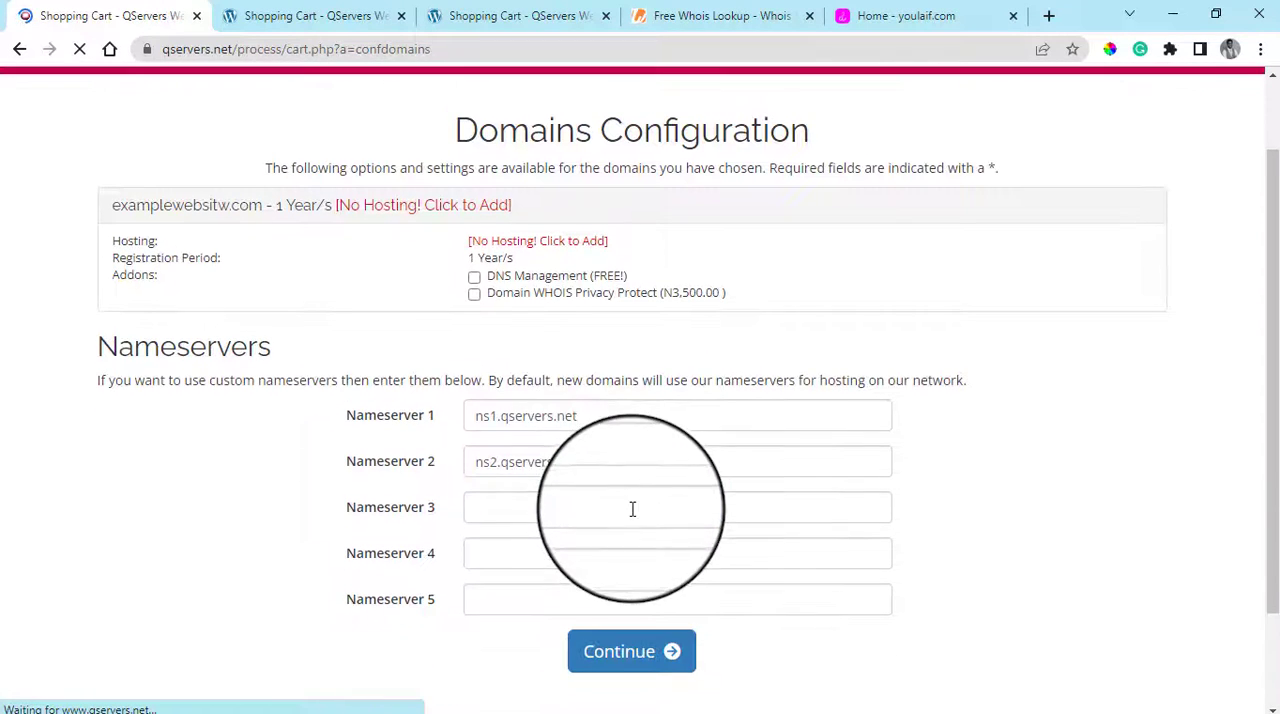
click(474, 278)
scroll(623, 646, down, 1)
click(630, 568)
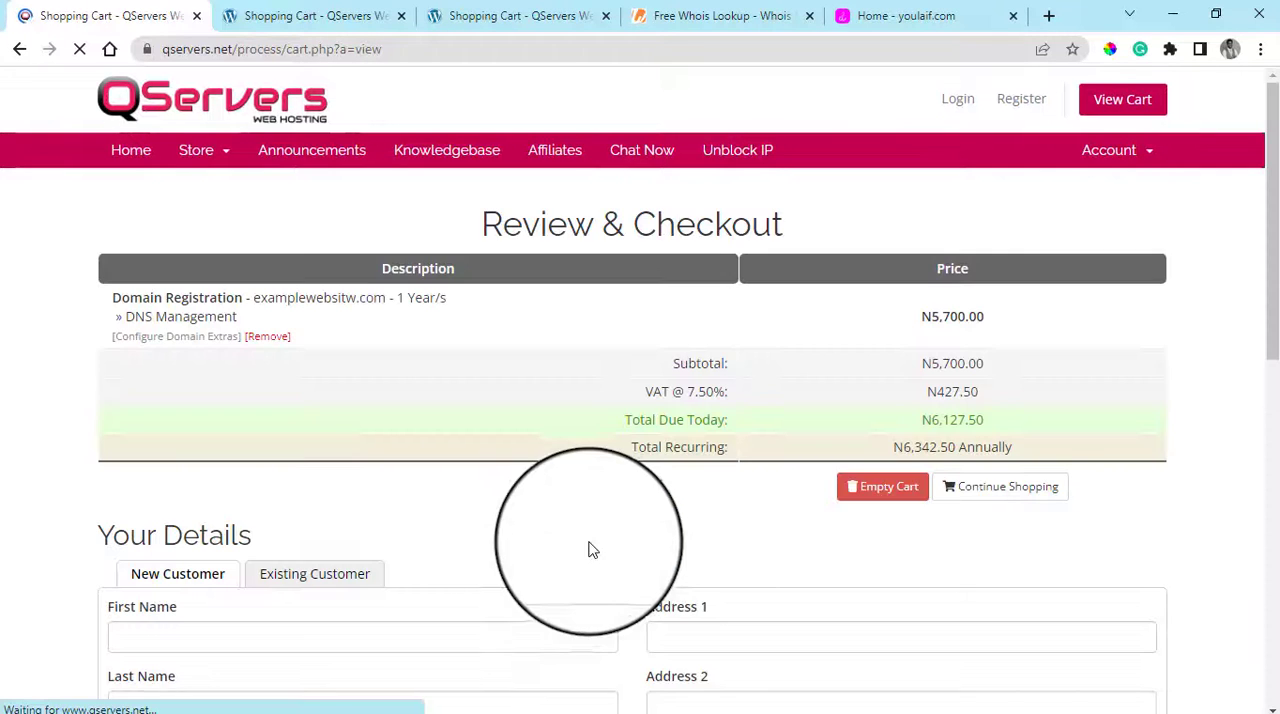
Review the domain order's cost breakdown, the new customer details form and the payment methods down to the checkout option
scroll(900, 500, down, 2)
scroll(835, 428, up, 2)
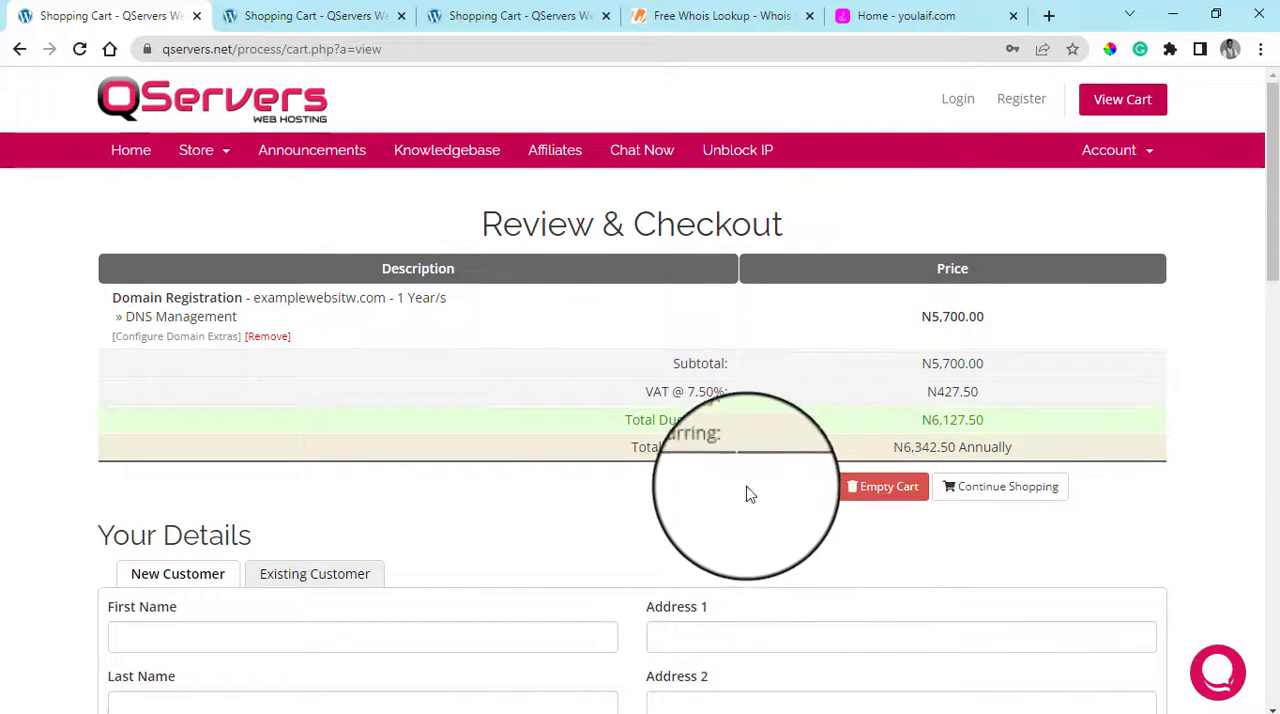
scroll(1043, 514, down, 8)
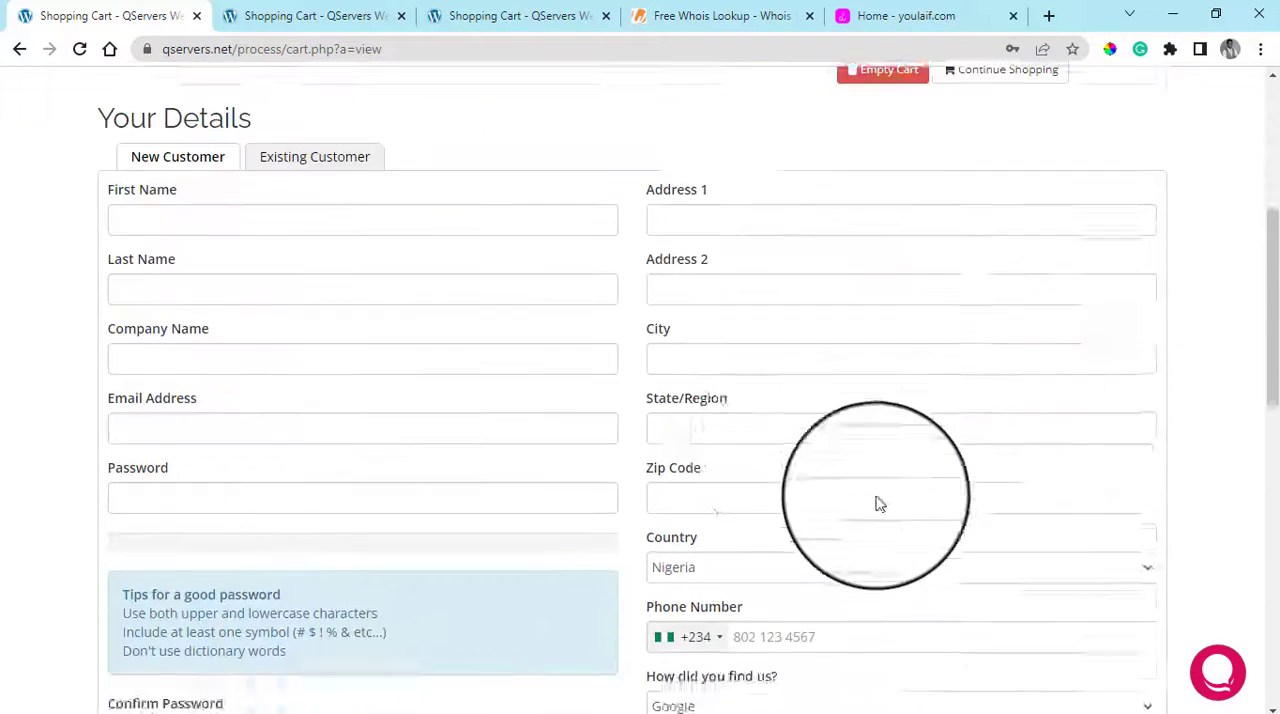
scroll(957, 497, down, 5)
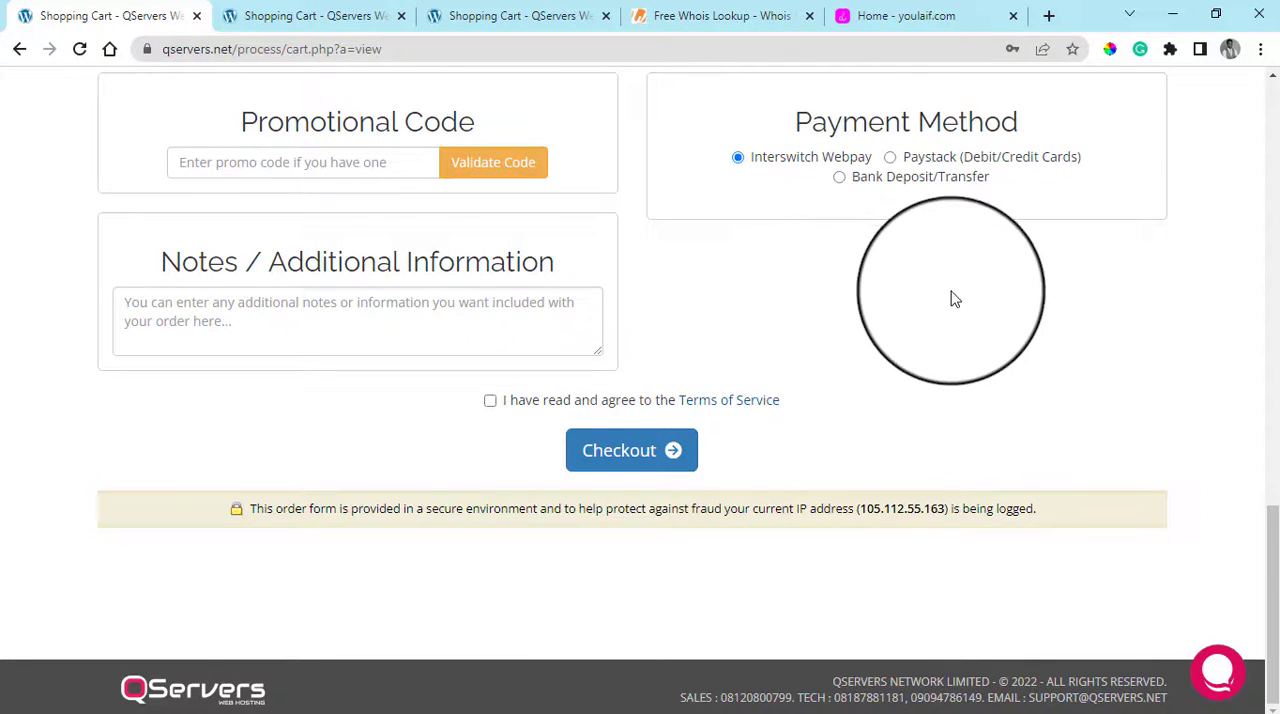
scroll(952, 298, up, 20)
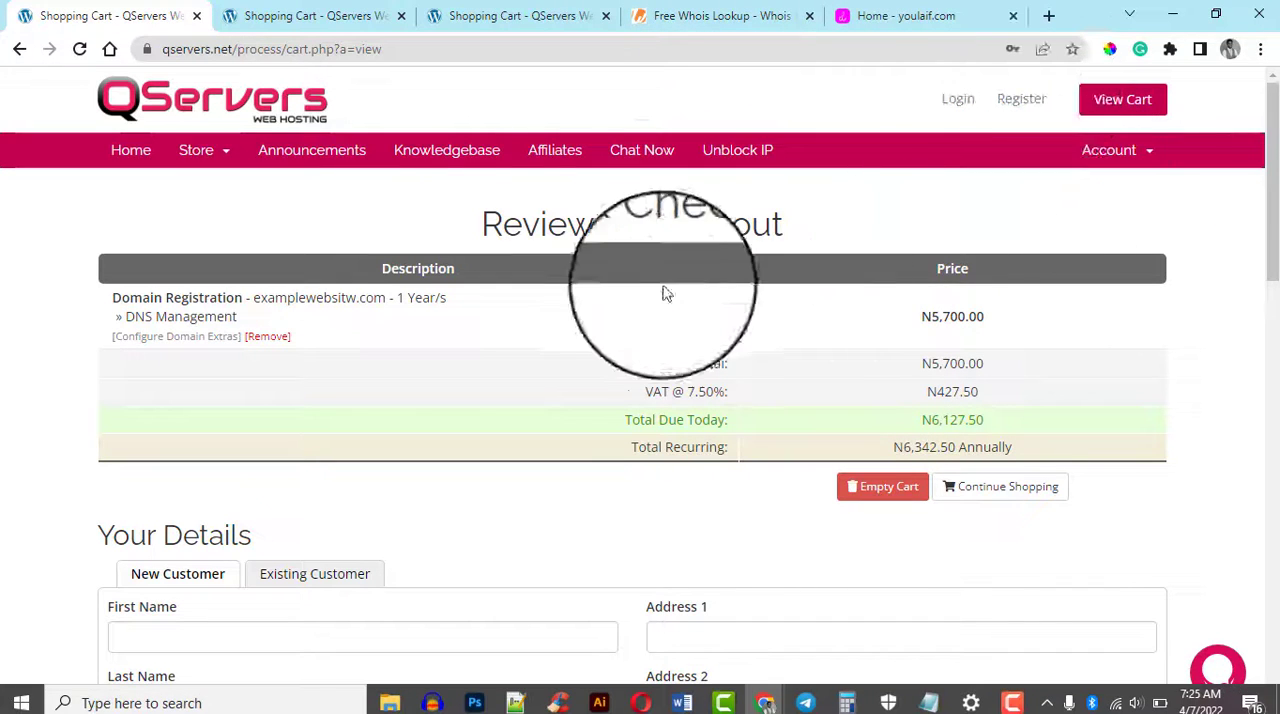
Place the Whois lookup tab beside the QServers cart tab and return the cart to the Domains Configuration page
click(716, 16)
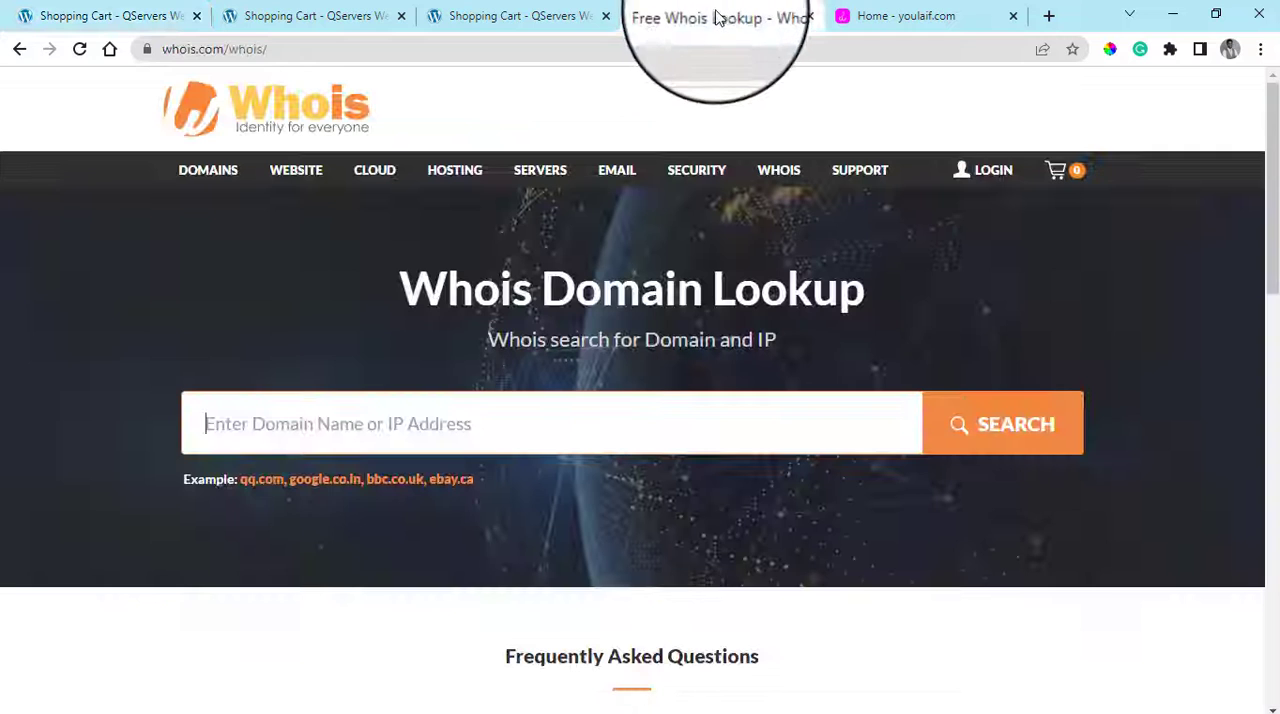
drag(716, 16, 232, 12)
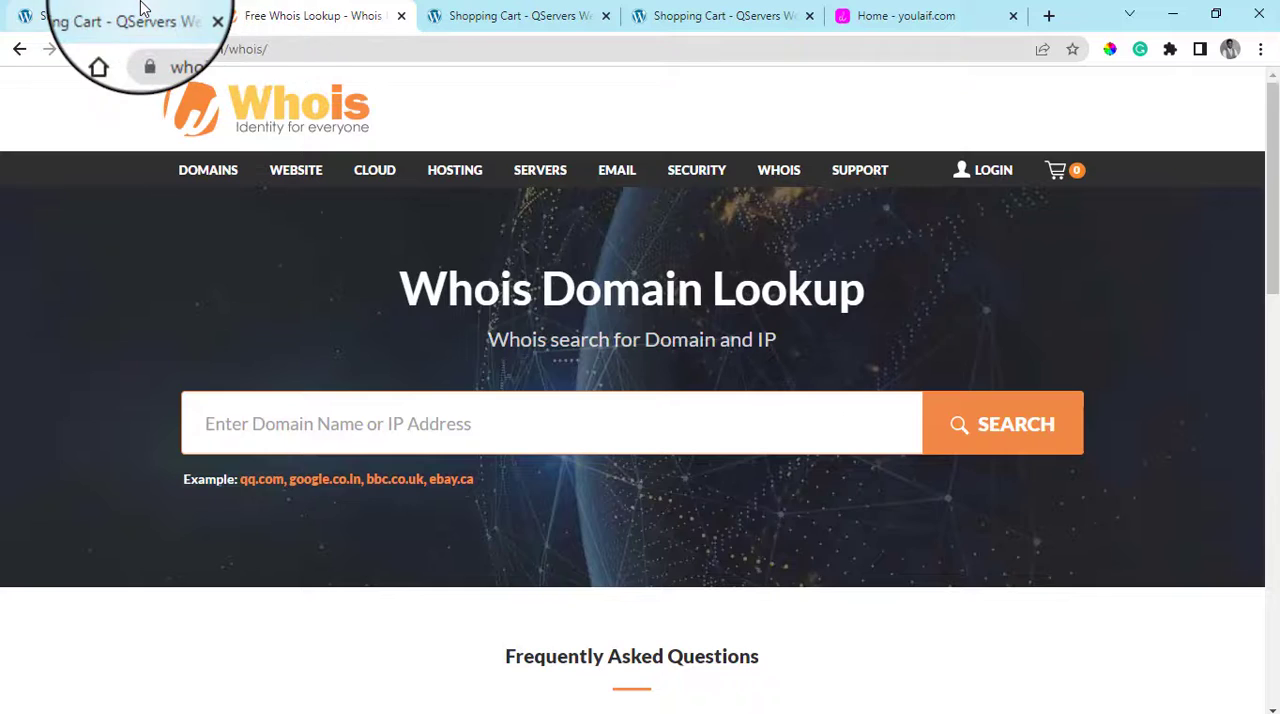
click(141, 8)
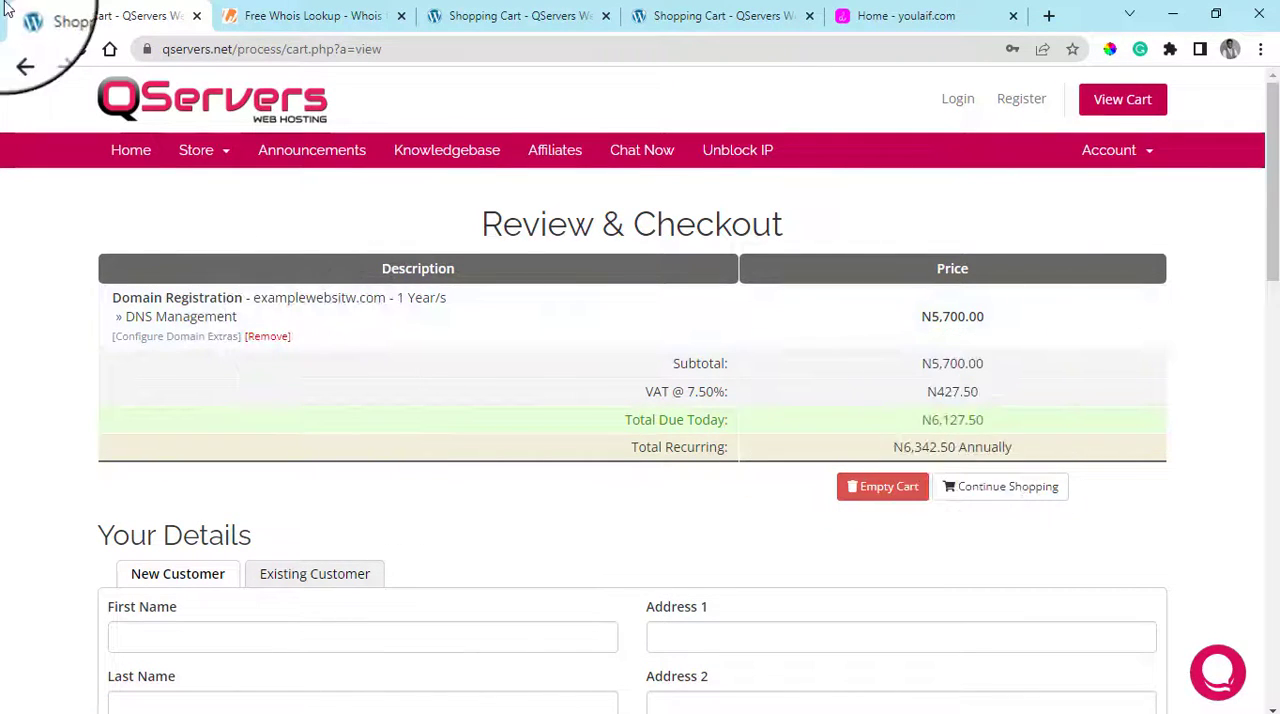
click(20, 52)
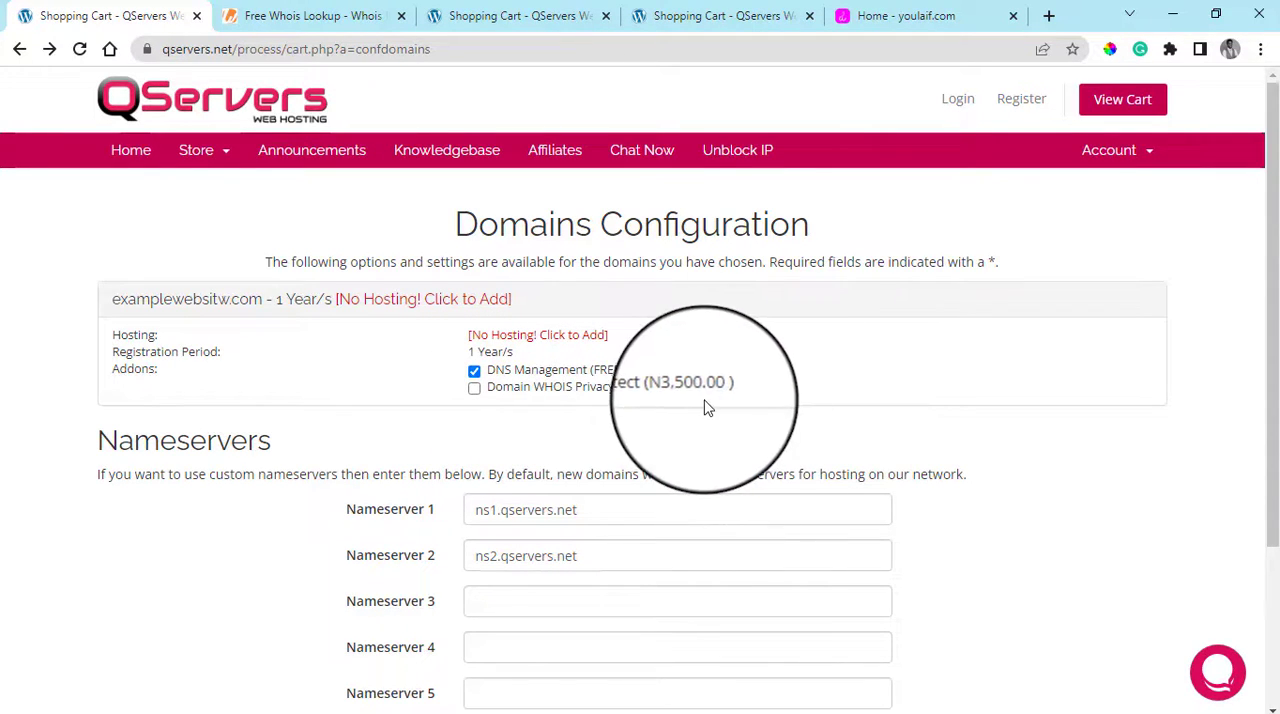
Look up the domain youlaif.com in Whois Domain Lookup
click(265, 8)
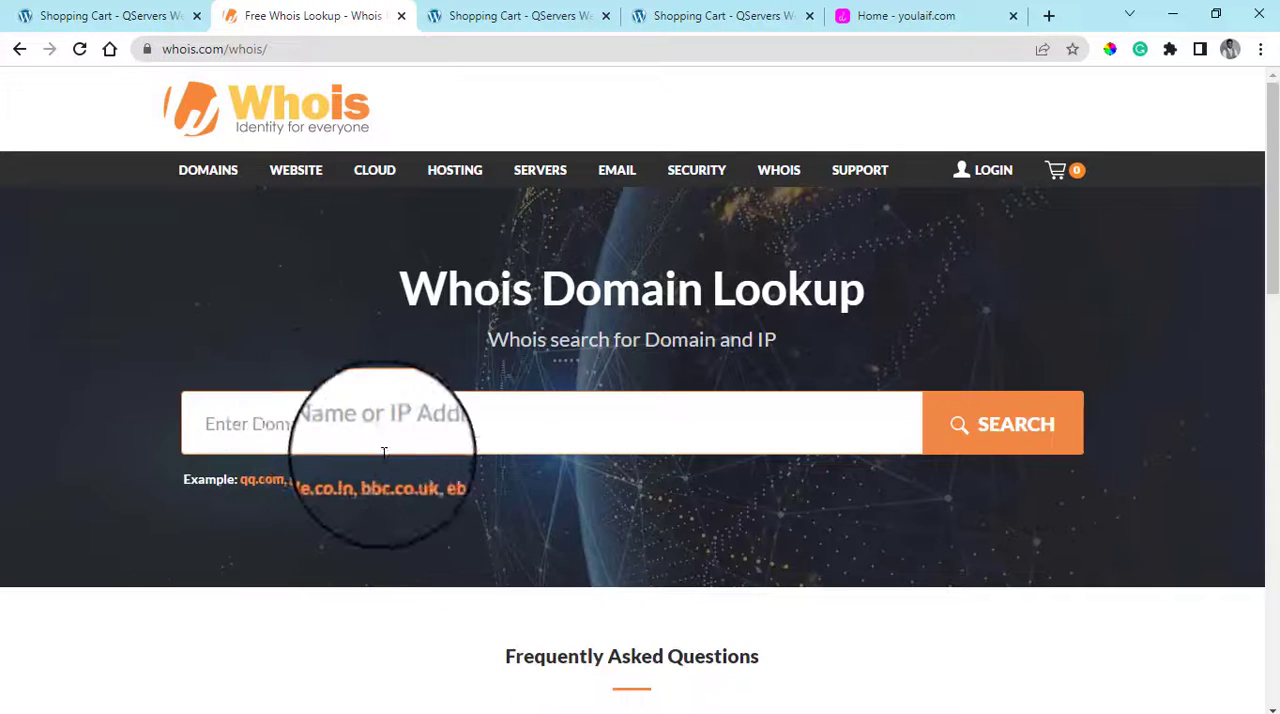
click(331, 423)
text(youlaif.com)
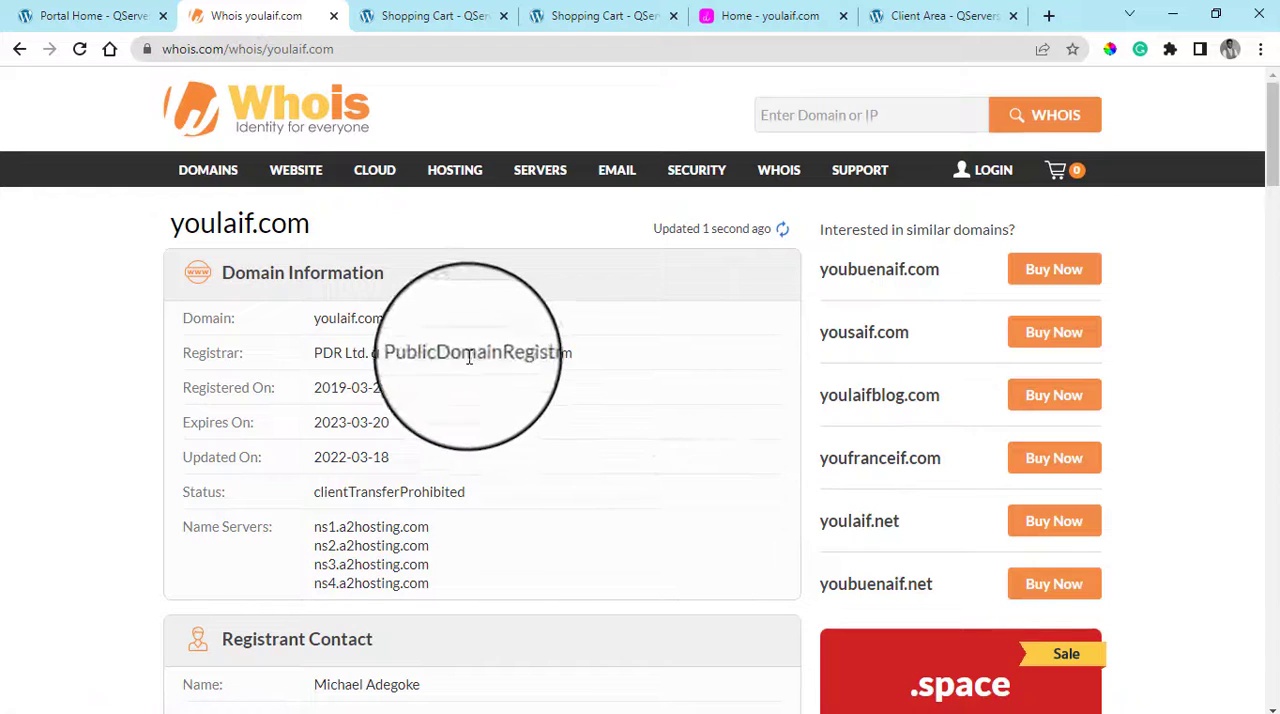
Examine the registrant contact in the youlaif.com record, highlighting the organization, address, postal code and phone fields
scroll(449, 358, down, 1)
scroll(449, 358, down, 2)
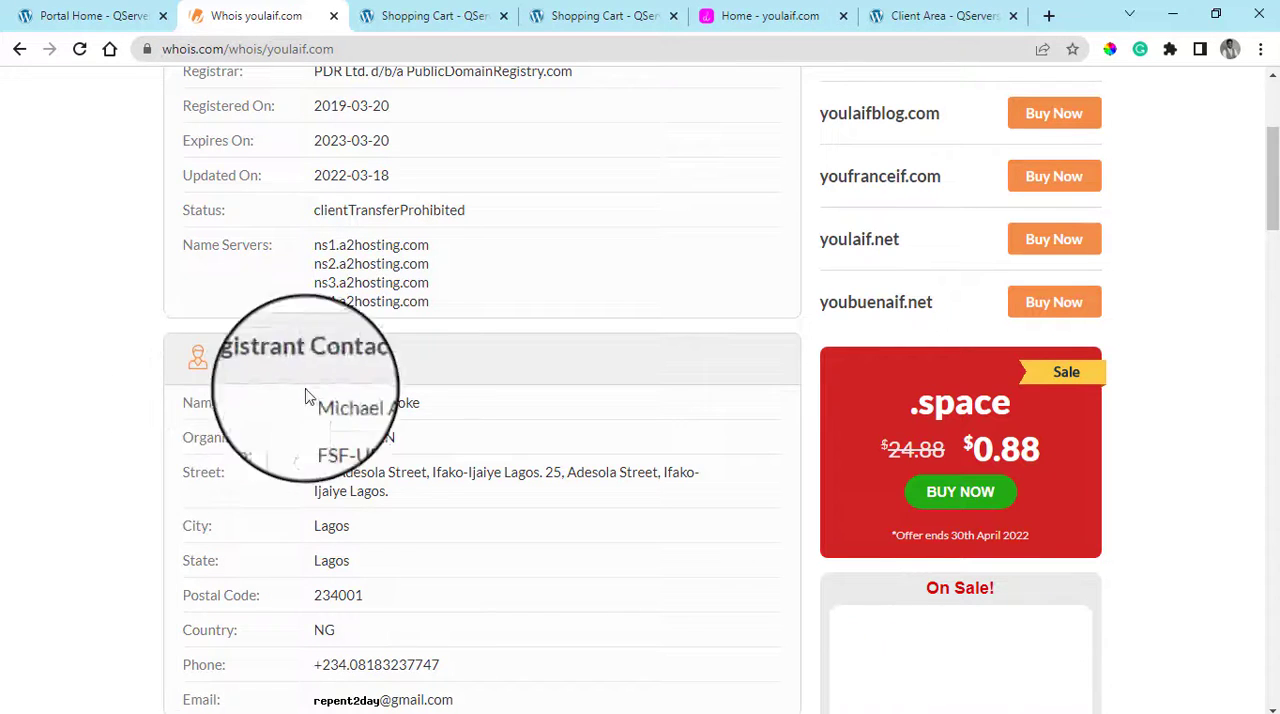
scroll(400, 390, down, 1)
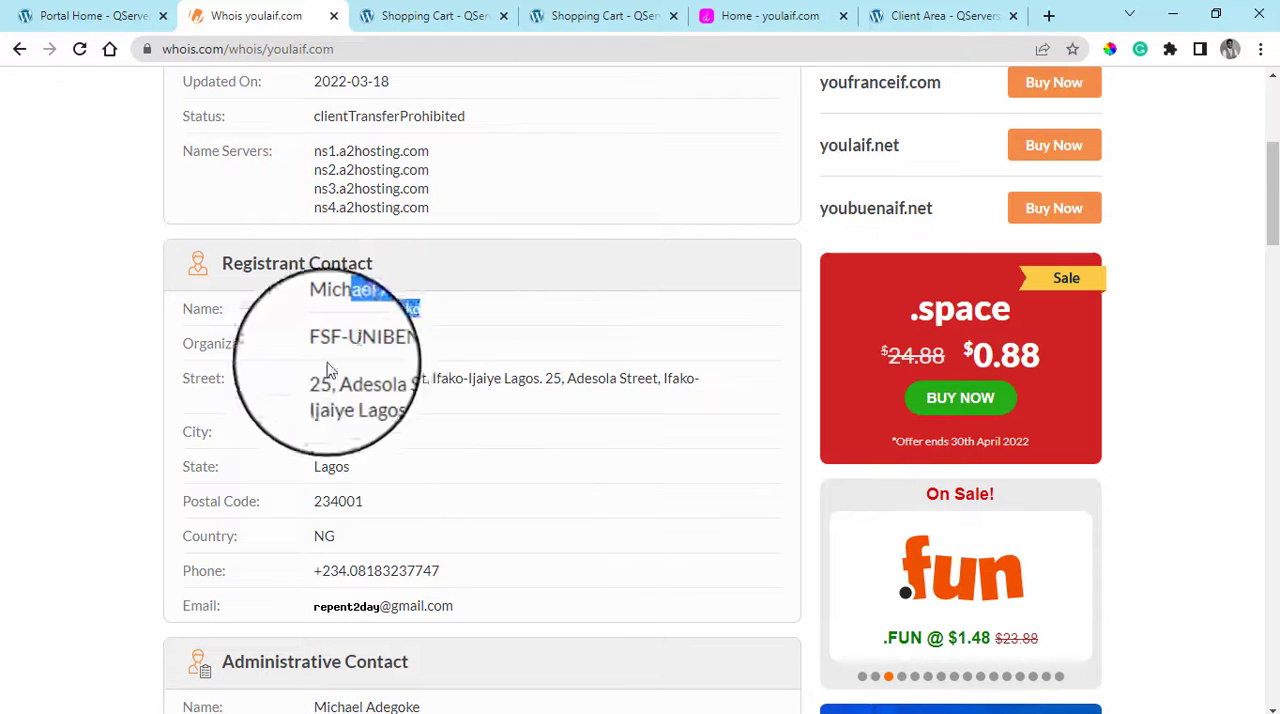
drag(314, 346, 460, 352)
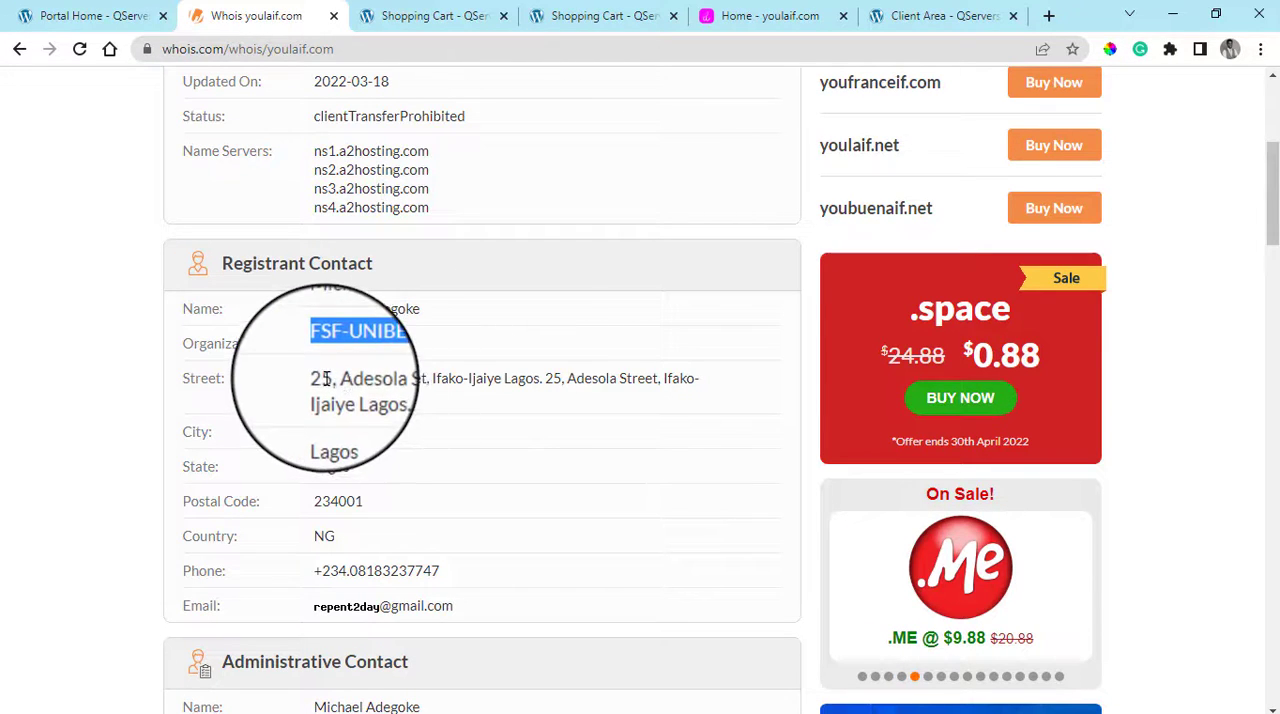
drag(310, 384, 426, 417)
drag(306, 442, 295, 467)
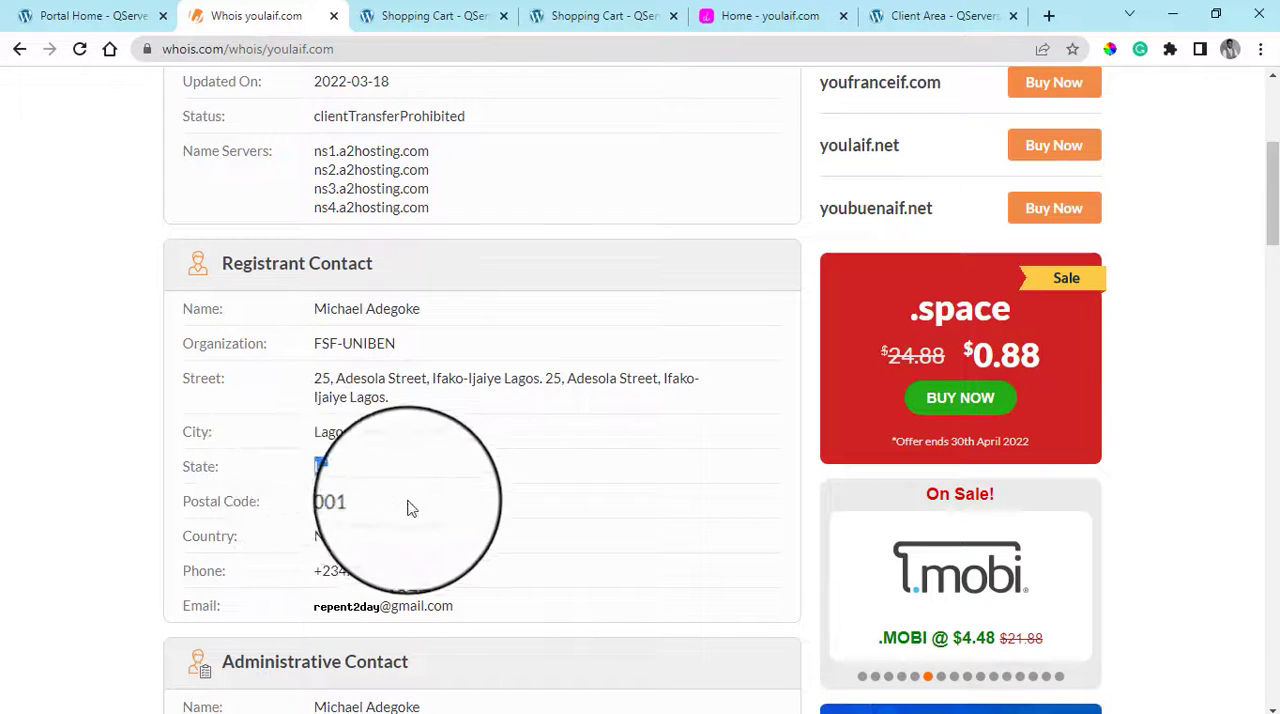
drag(408, 501, 309, 505)
drag(445, 572, 310, 572)
scroll(534, 546, down, 2)
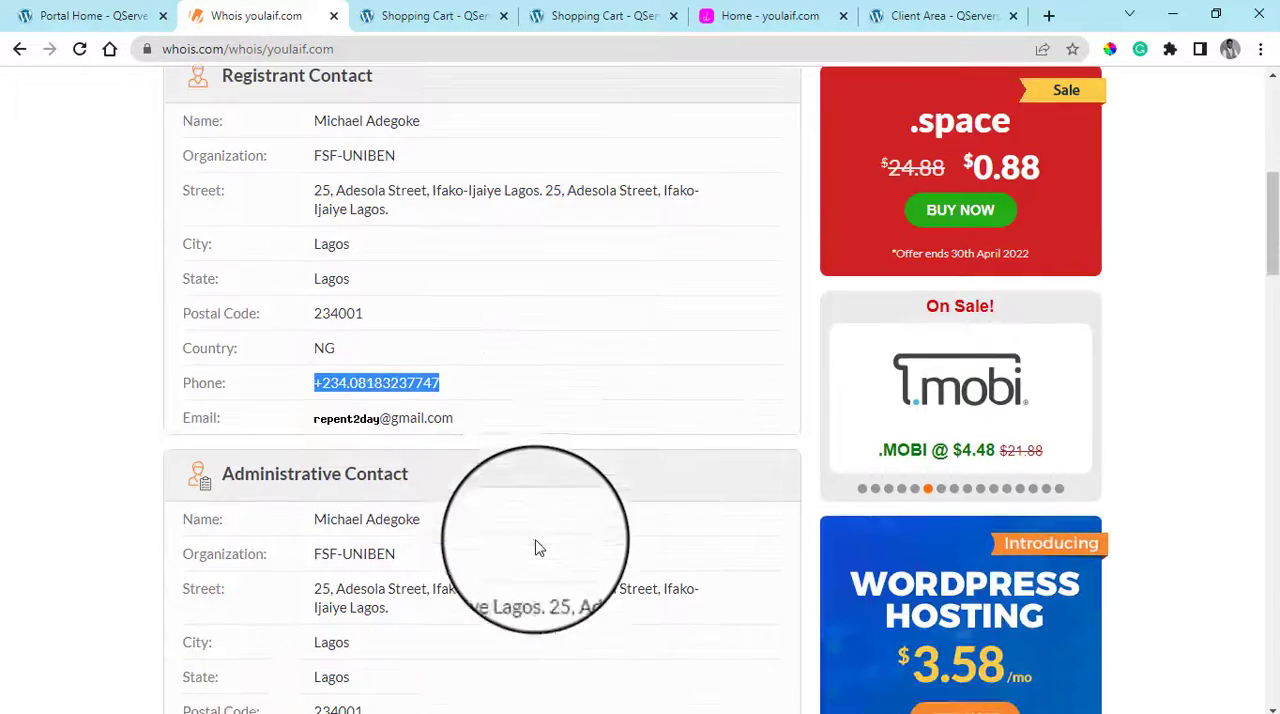
drag(465, 441, 291, 440)
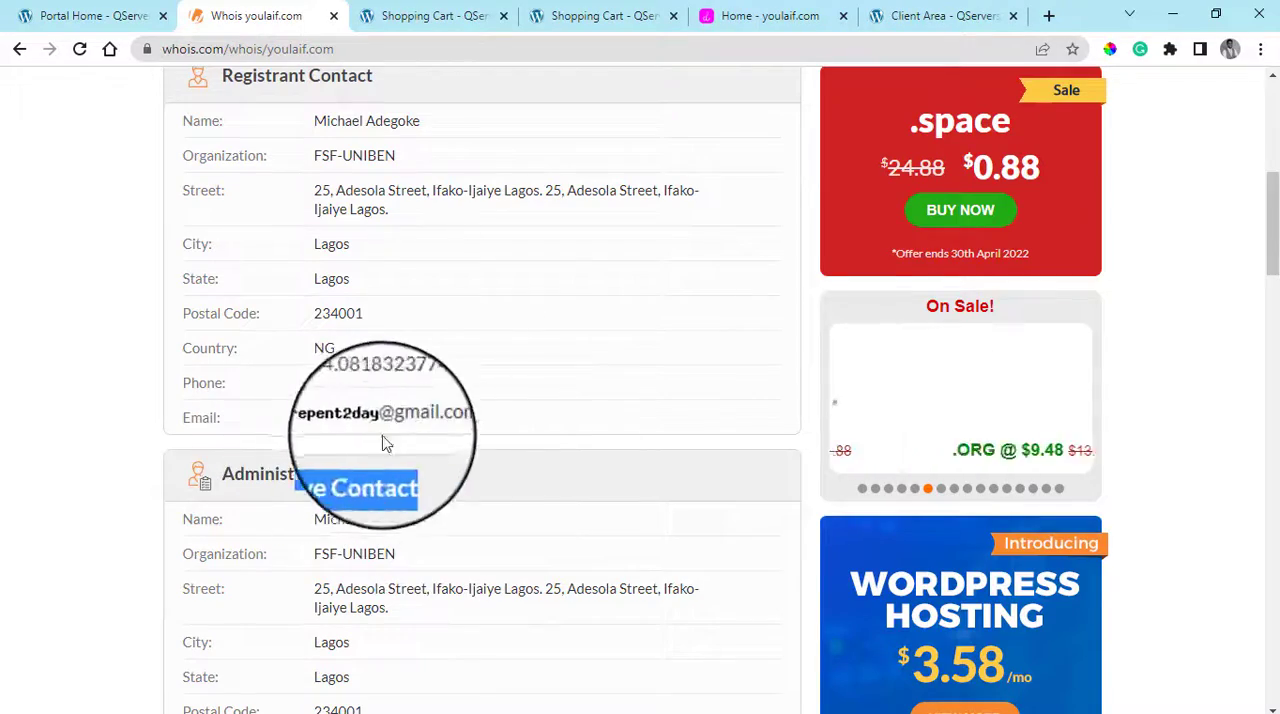
Examine the administrative and technical contacts and raw Whois data for youlaif.com, and return to the Domain Information section
scroll(525, 443, down, 5)
scroll(529, 450, down, 8)
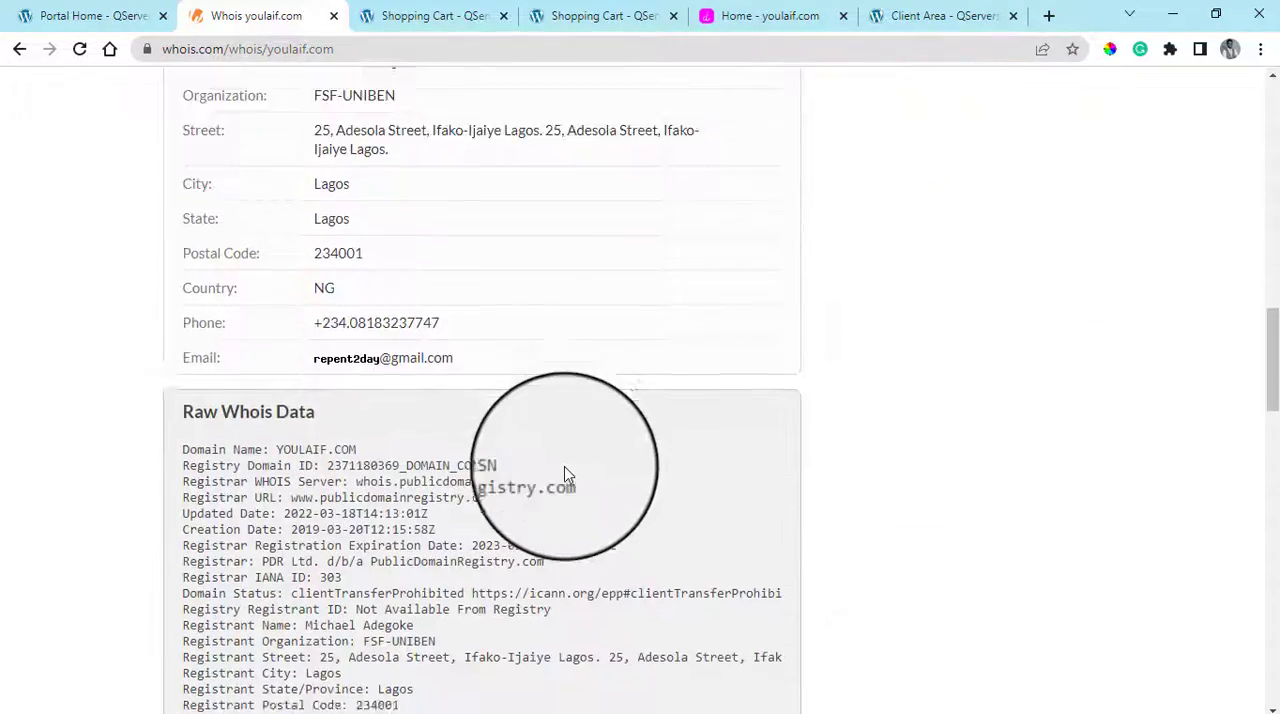
scroll(565, 475, down, 6)
scroll(565, 475, down, 6)
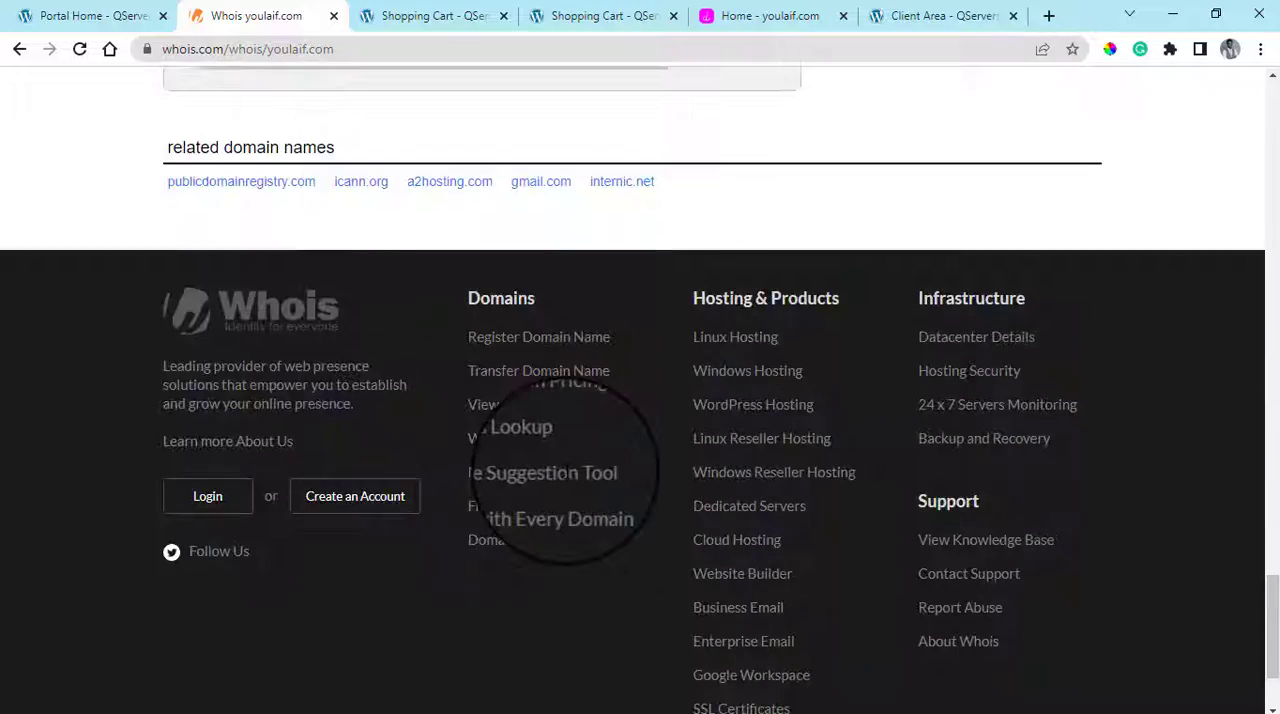
scroll(567, 480, up, 5)
scroll(566, 480, up, 20)
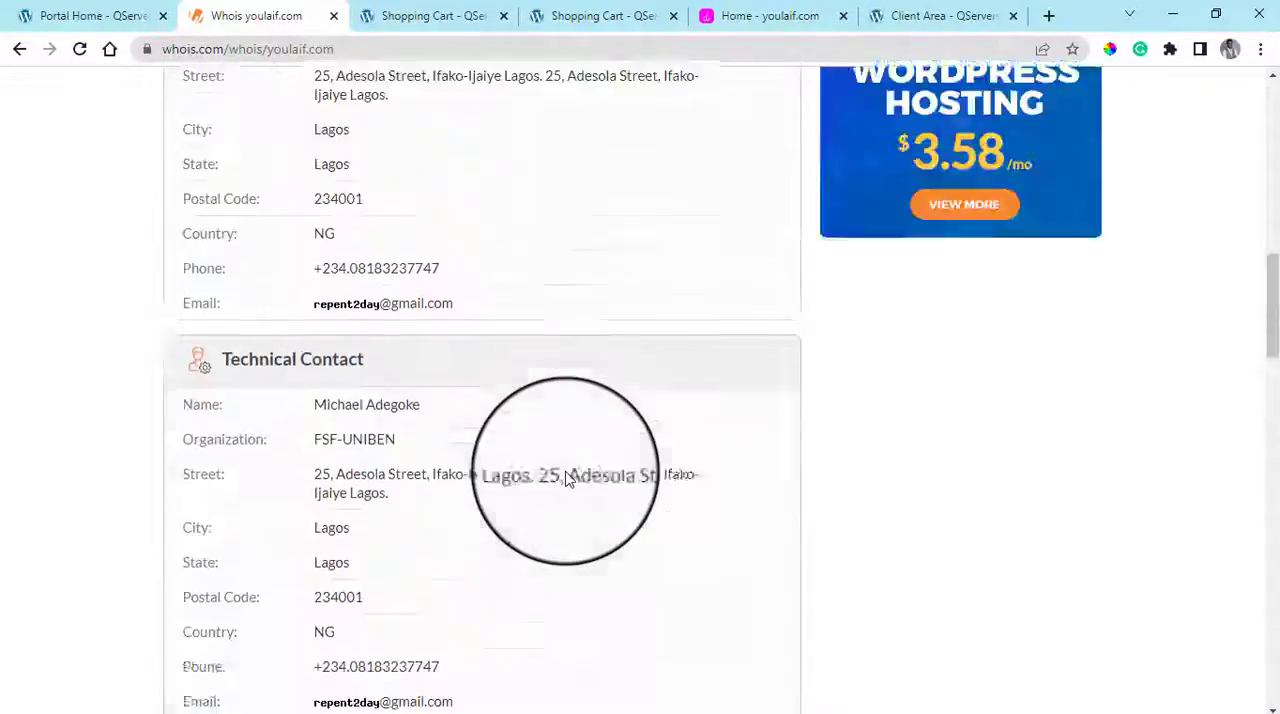
scroll(568, 484, up, 5)
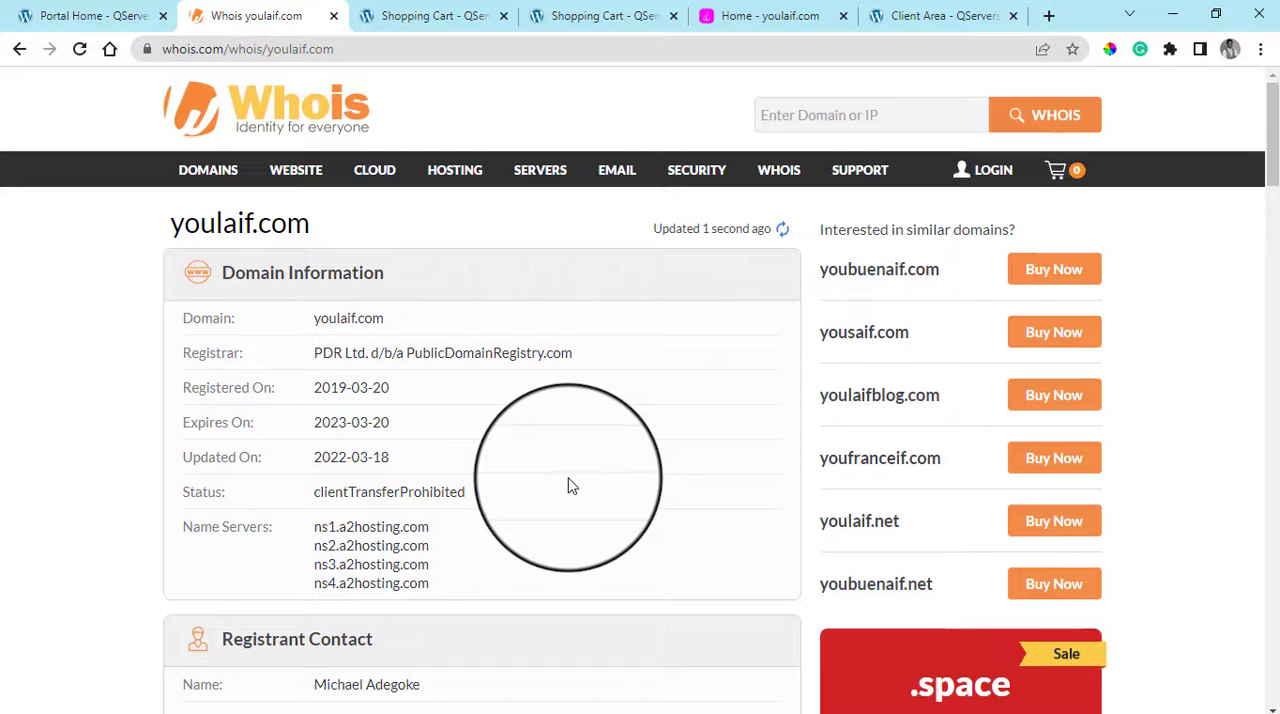
View the QServers portal home page and return to the Whois record of youlaif.com
click(83, 10)
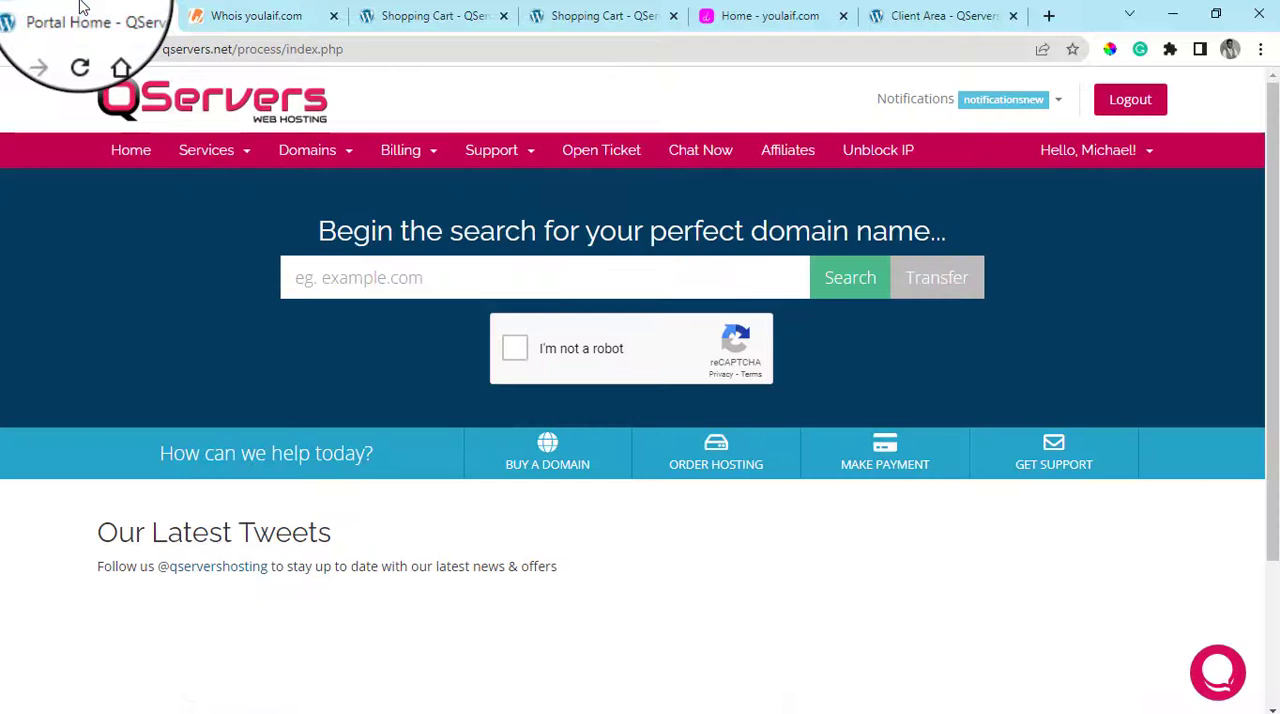
click(237, 9)
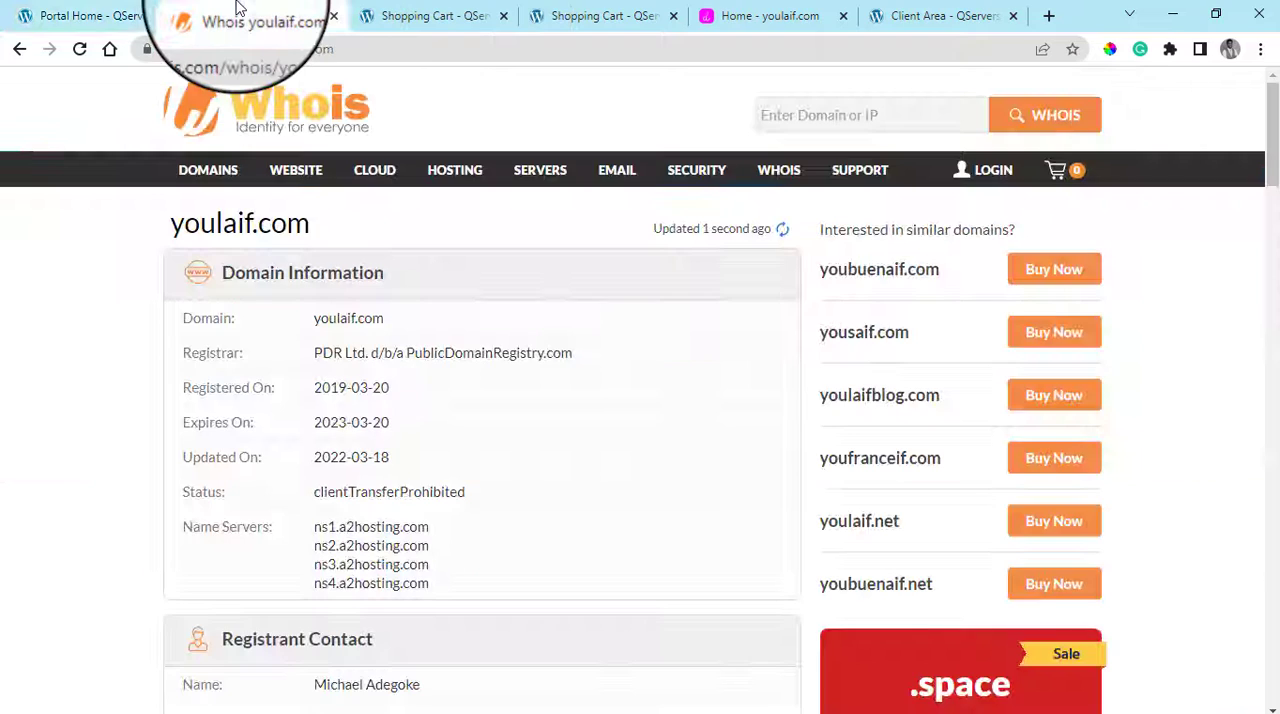
Return to the QServers Domains Configuration page and examine the addons and nameservers for examplewebsitw.com
click(440, 15)
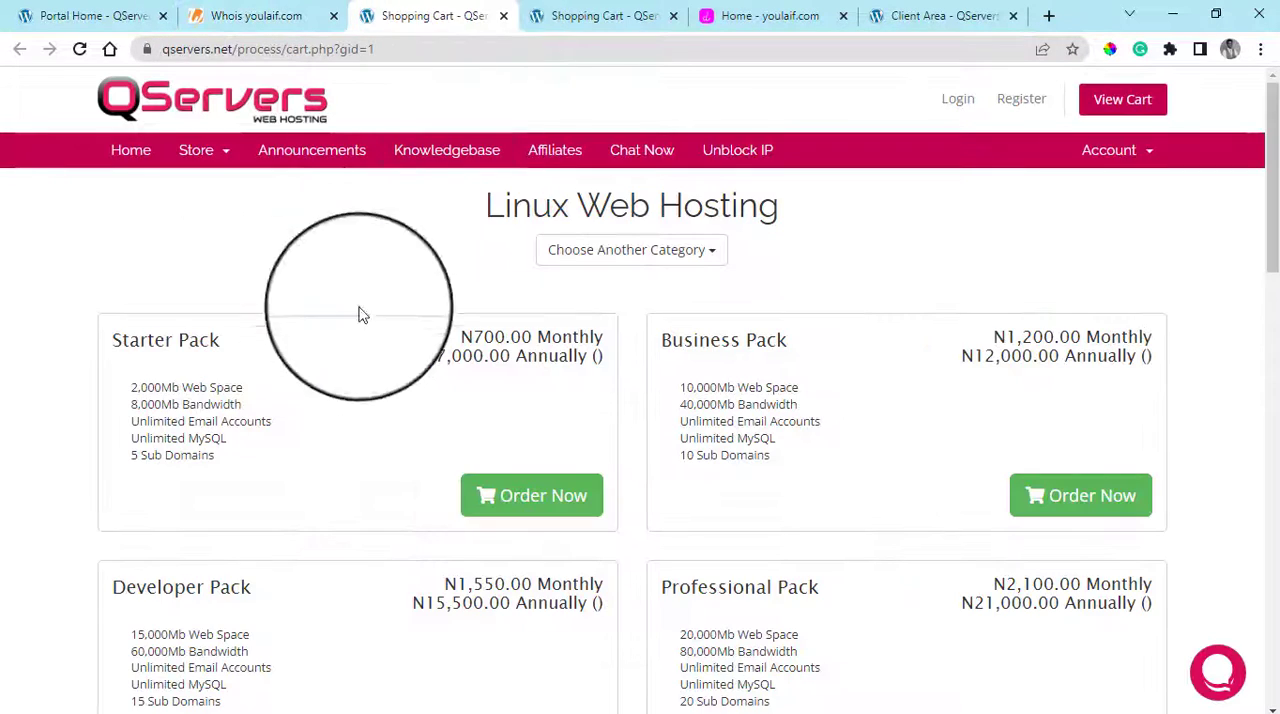
click(600, 15)
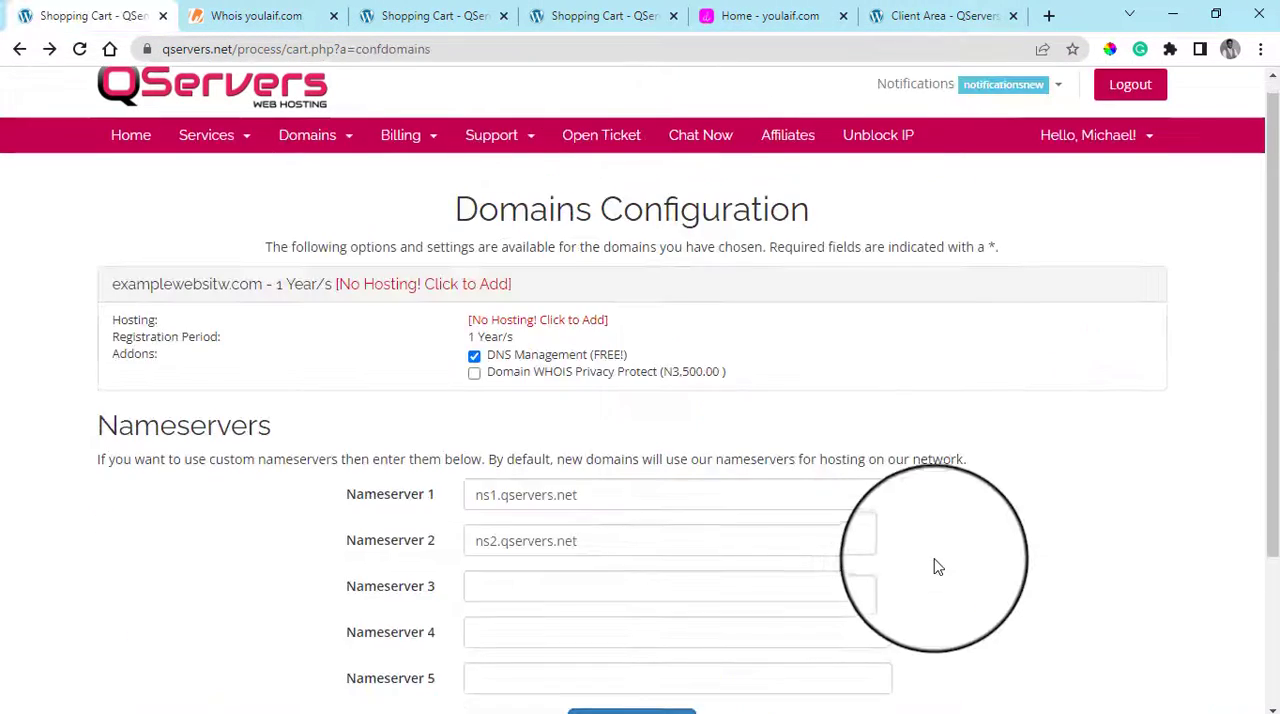
scroll(937, 564, down, 2)
scroll(938, 561, up, 2)
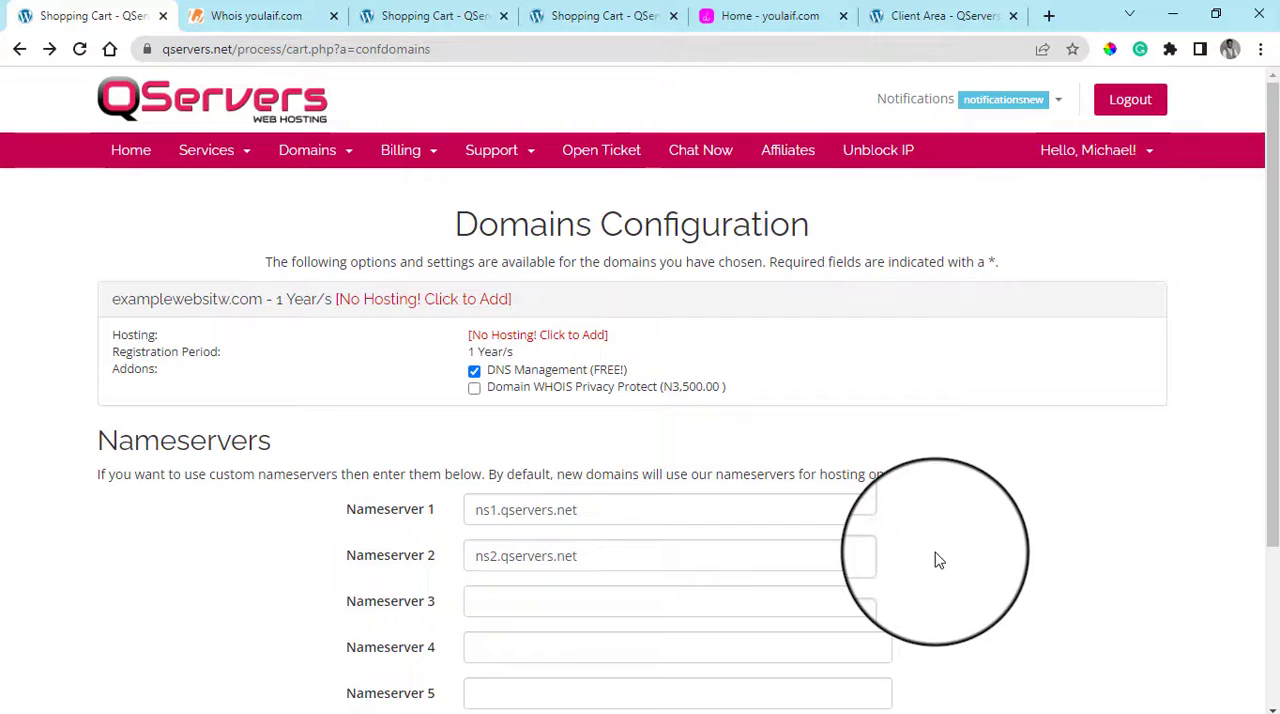
scroll(937, 560, down, 2)
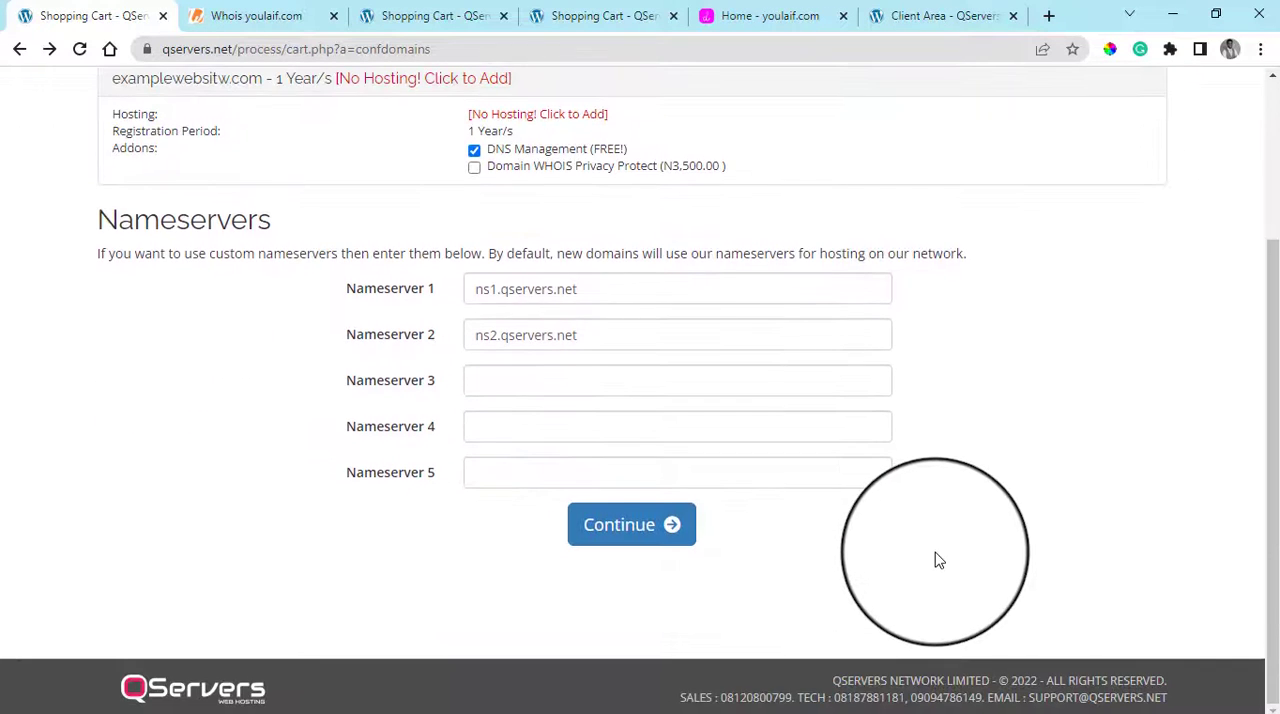
scroll(937, 560, up, 2)
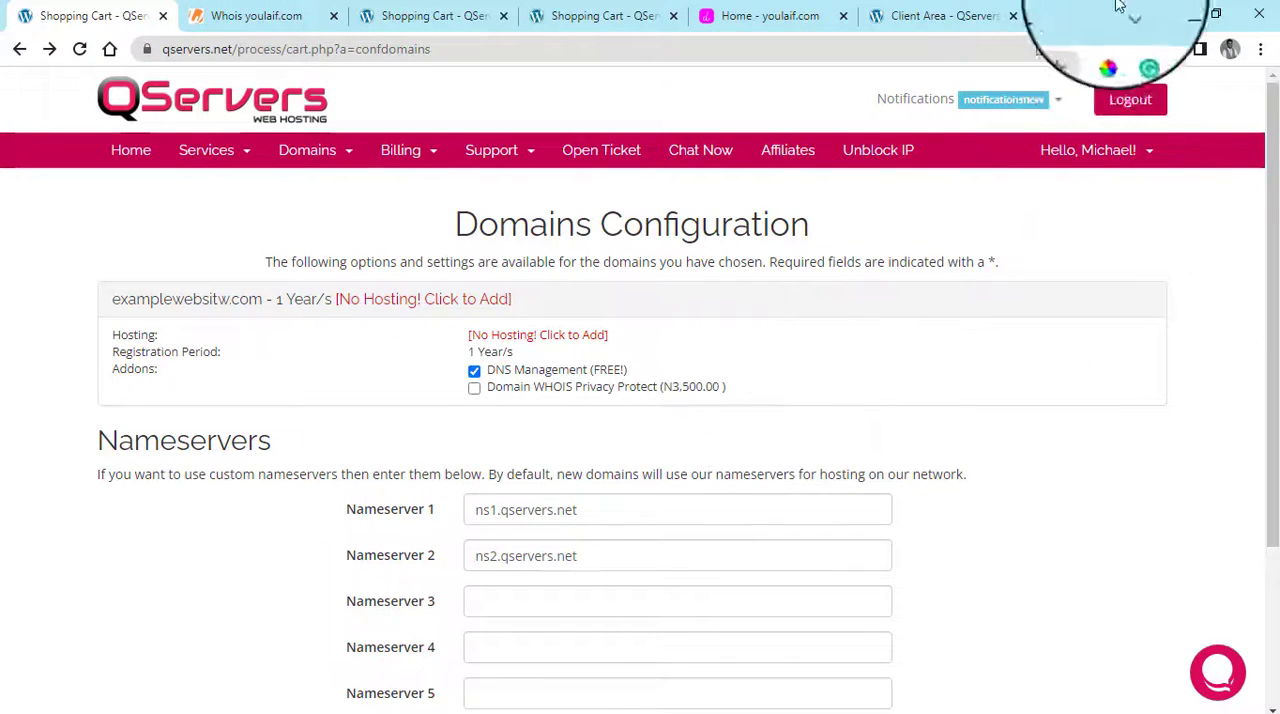
Open namecheap.com in a new browser tab and reload the page
click(1040, 15)
text(namech)
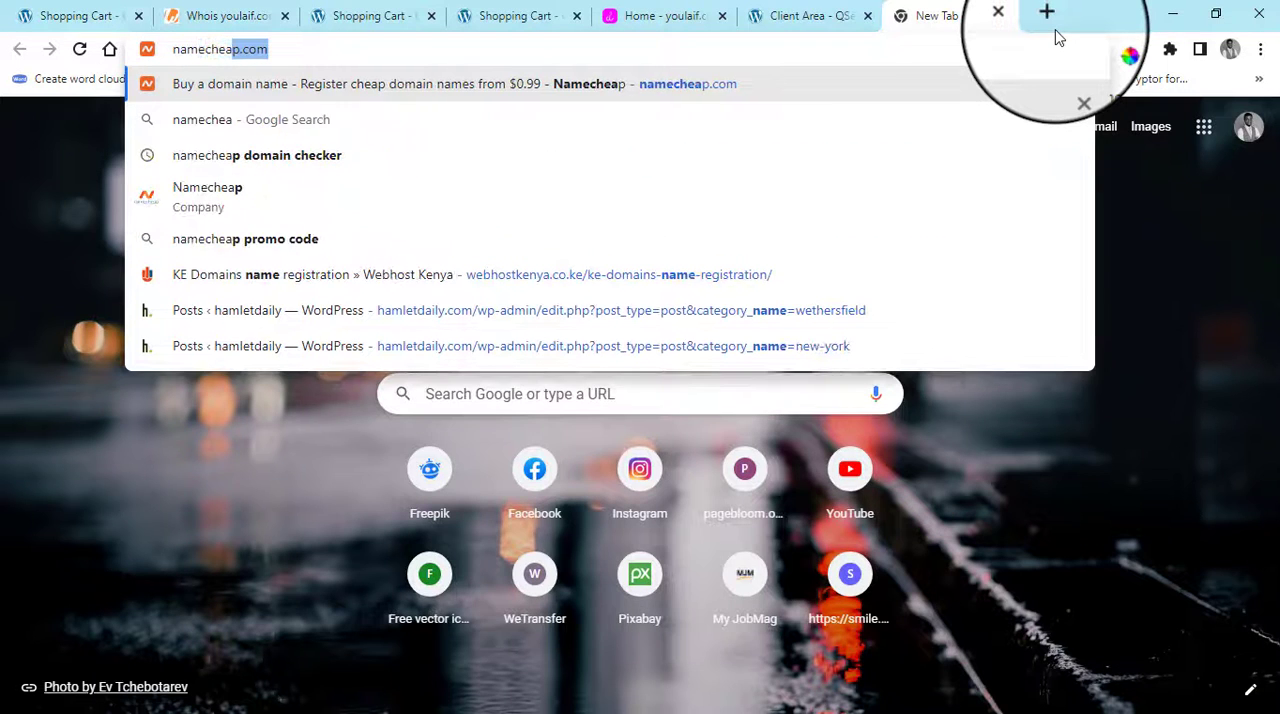
text(eap)
key(Return)
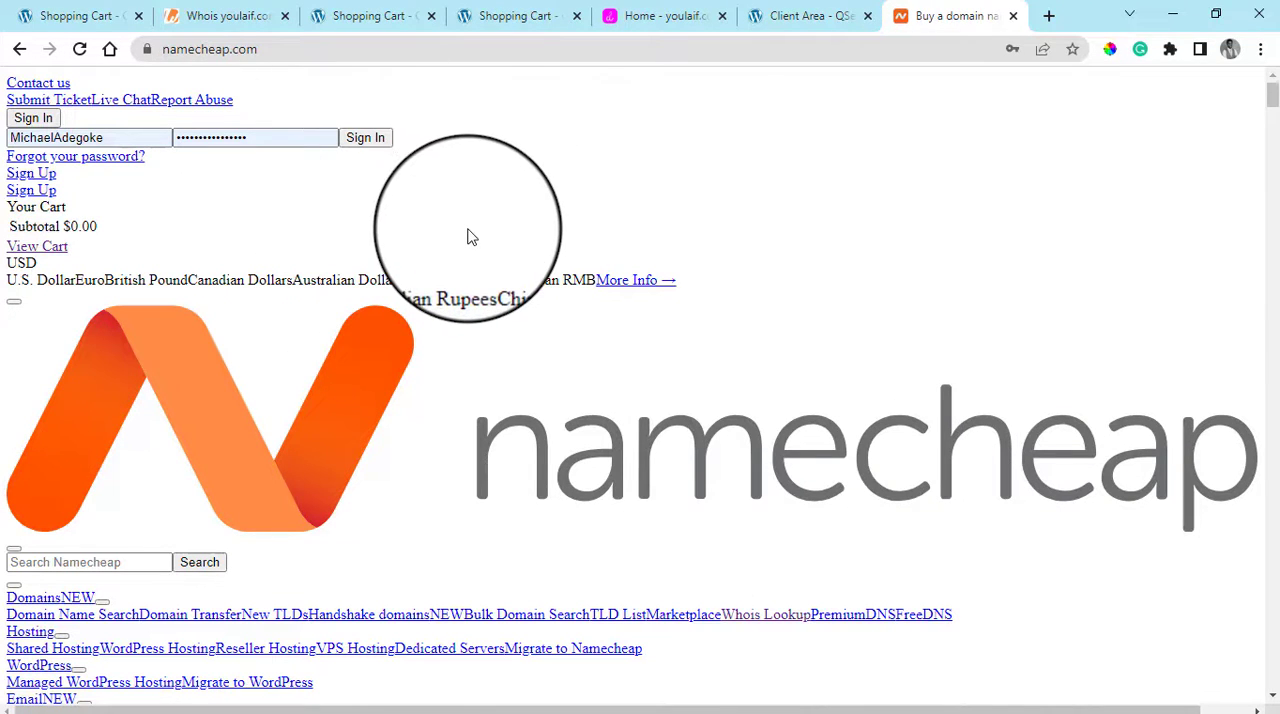
click(81, 45)
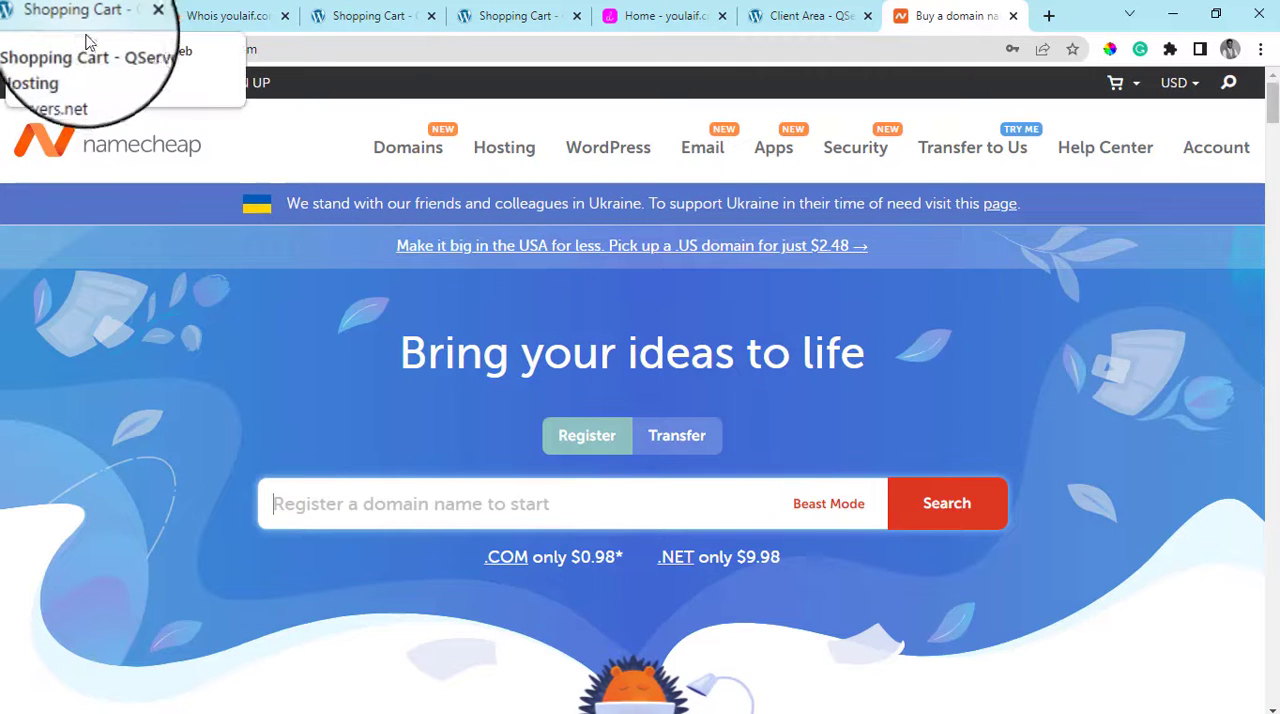
Search Namecheap for the domain name examplewebsitew
scroll(428, 343, down, 2)
text(examplewebsit)
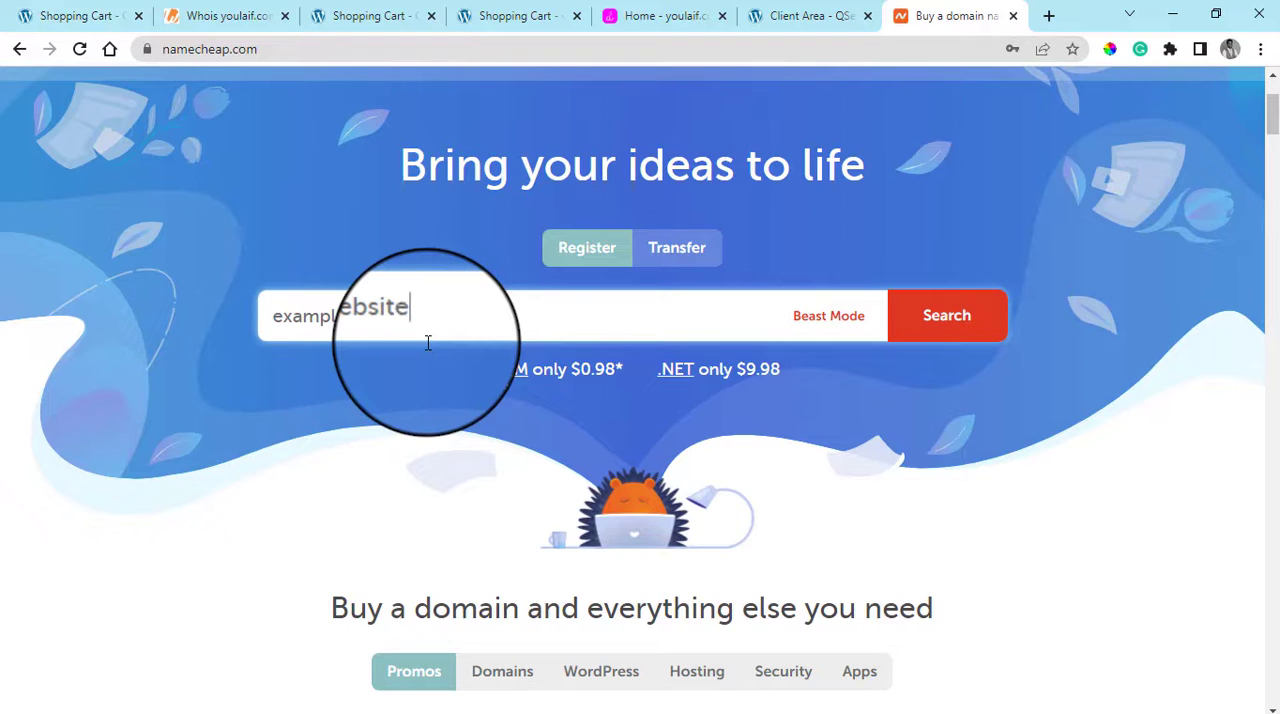
text(ew)
click(946, 316)
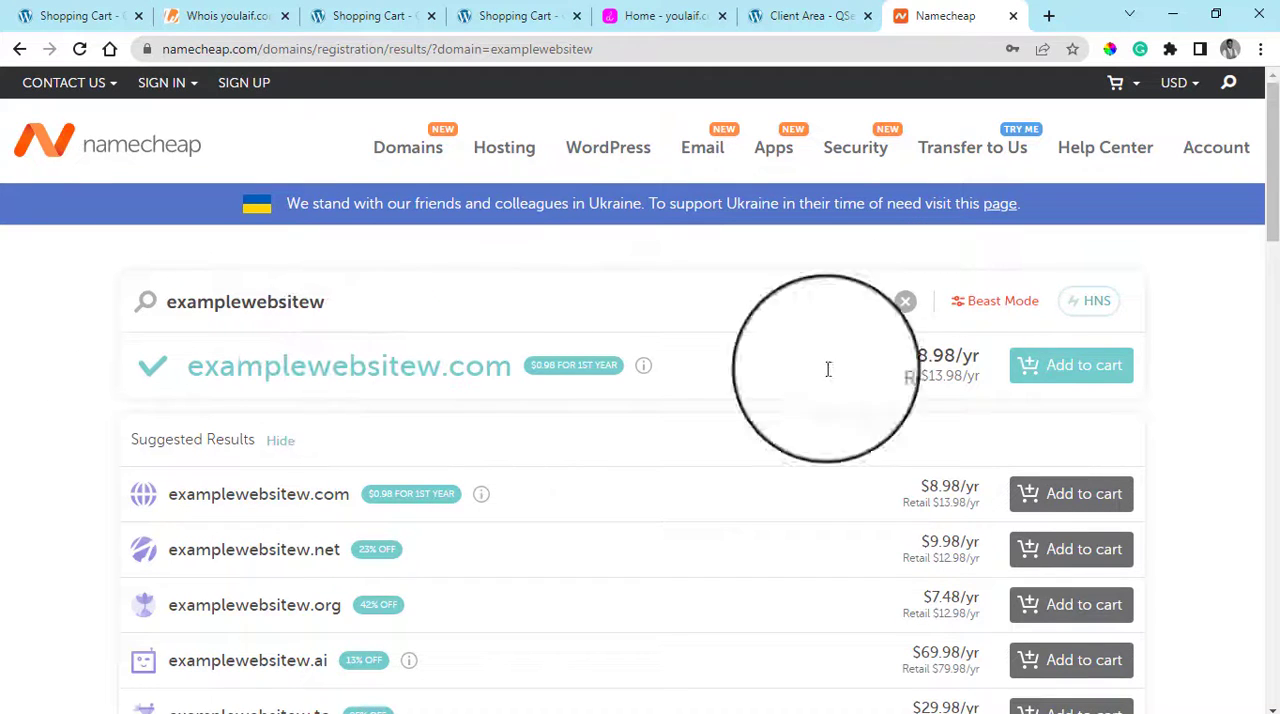
Copy the $8.98 yearly price of examplewebsitew.com and look up "$8.98 to naira" on Google in a new tab
drag(970, 357, 914, 356)
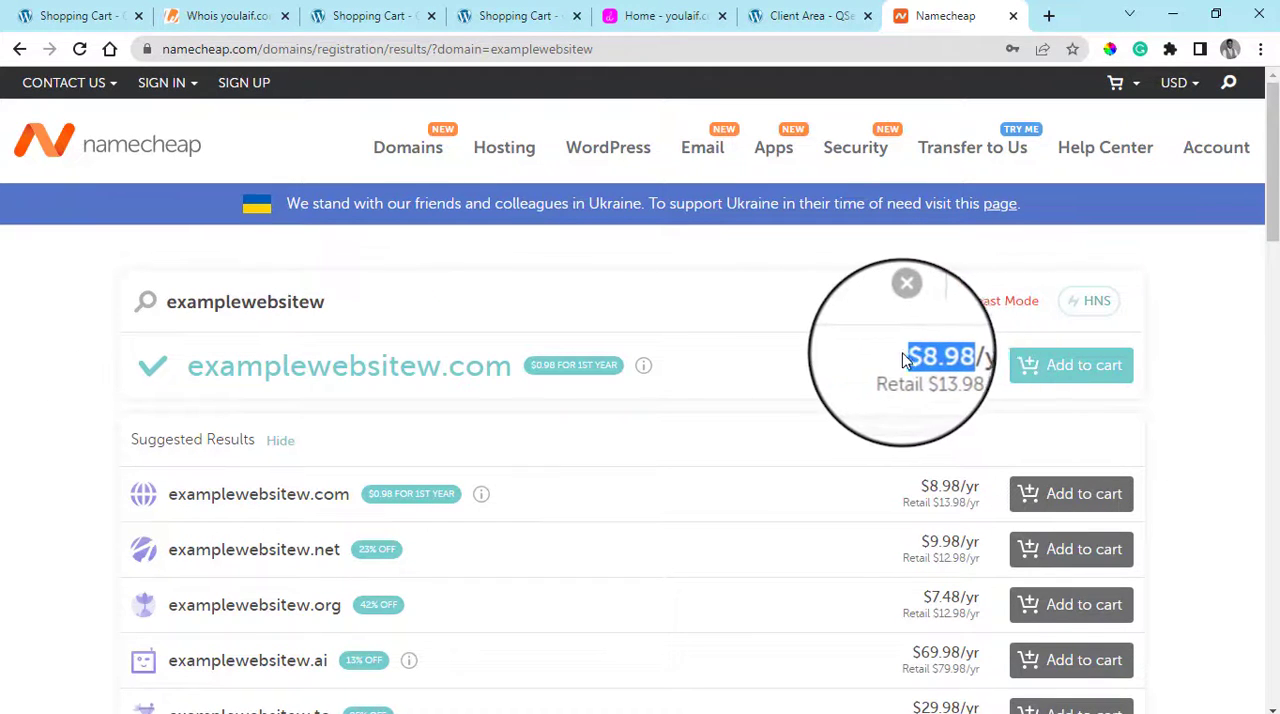
right_click(925, 360)
click(960, 374)
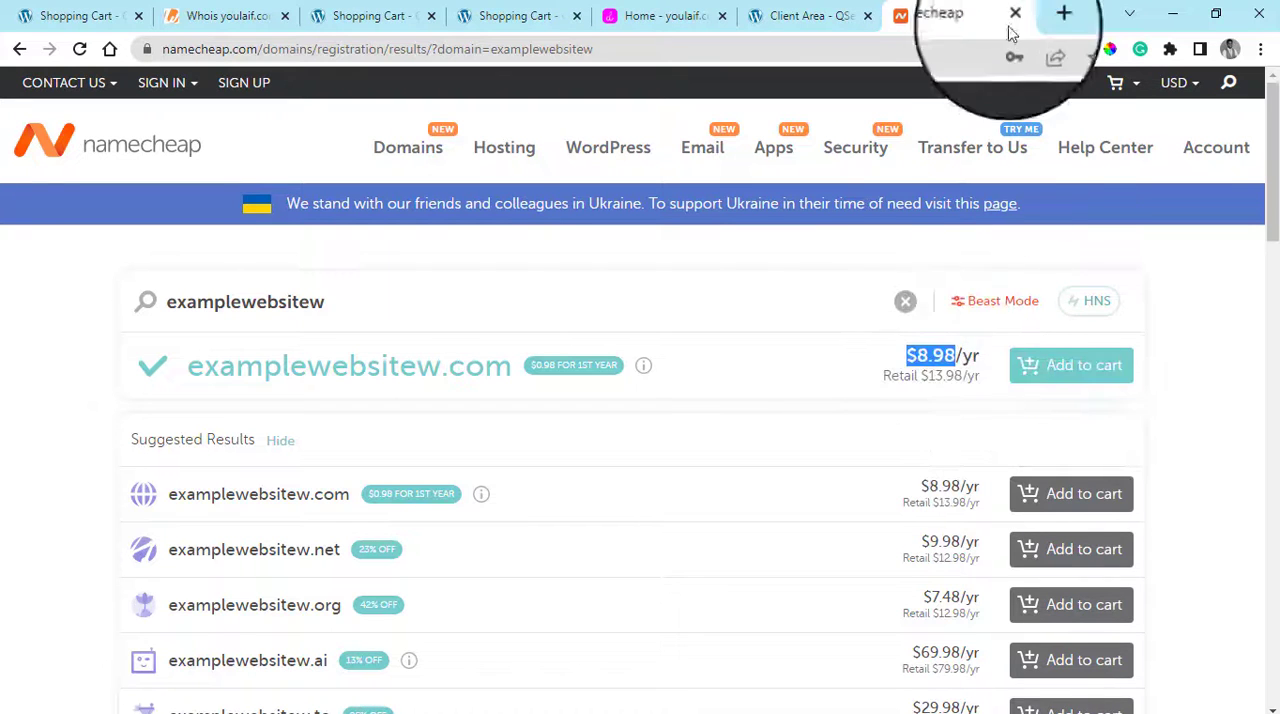
click(1063, 14)
key(ctrl+v)
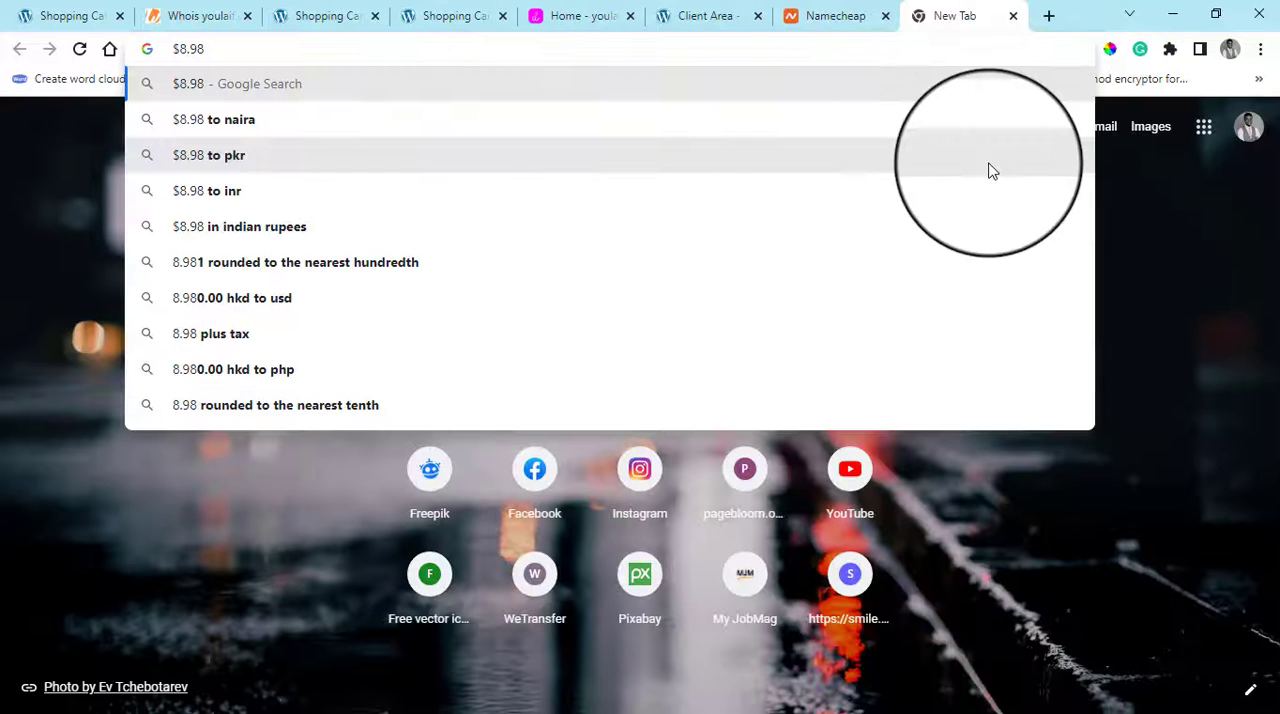
click(914, 130)
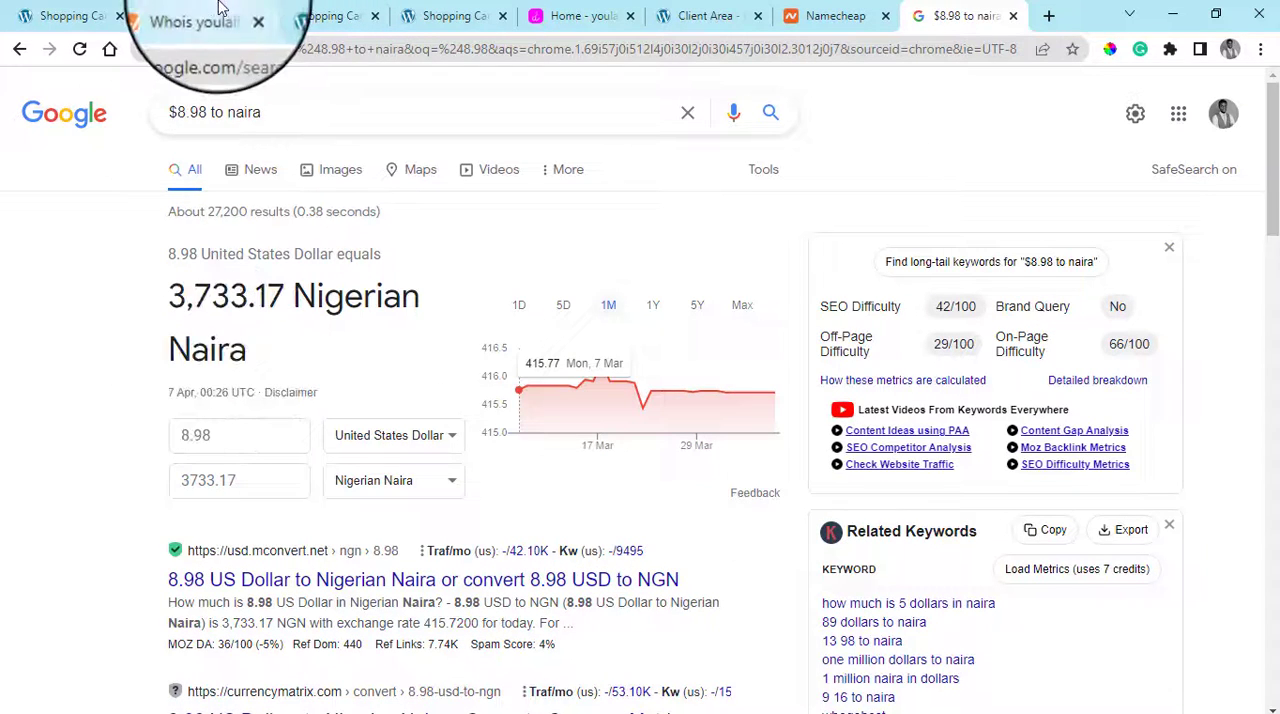
Rearrange the browser tabs so the QServers domain configuration, Namecheap results and naira conversion sit side by side in that order
click(322, 15)
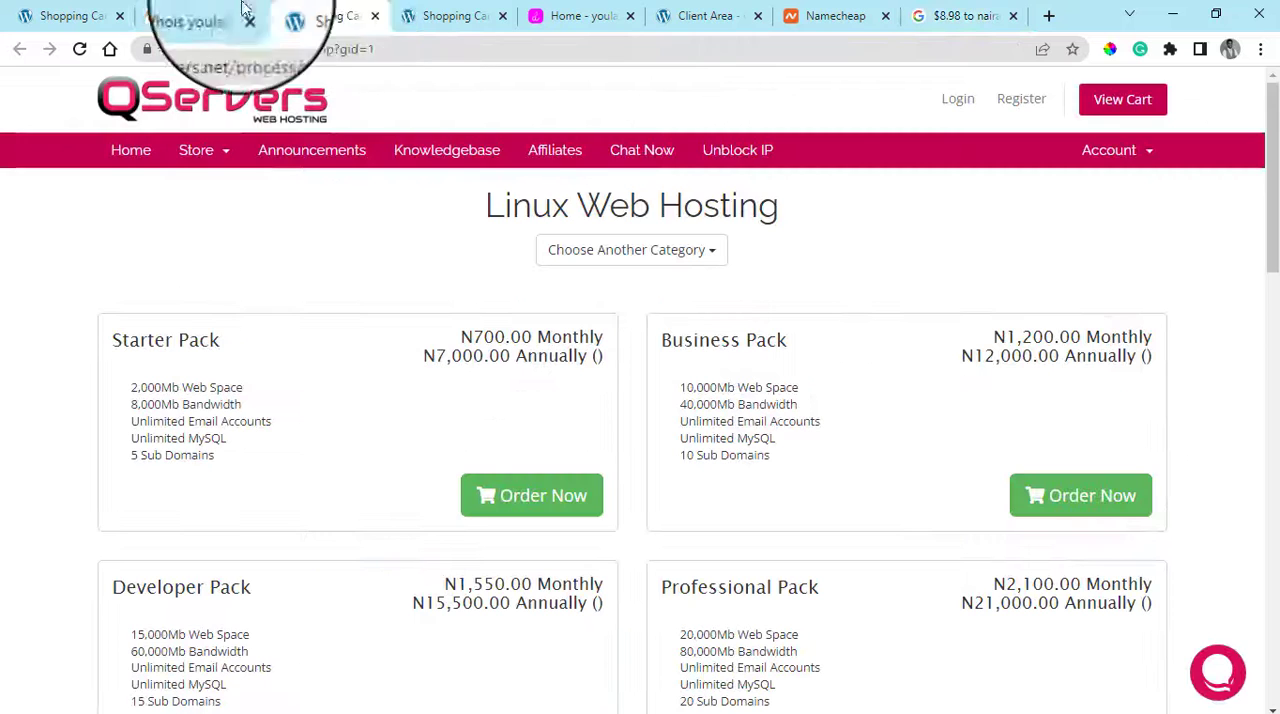
click(96, 8)
drag(96, 8, 830, 14)
click(953, 8)
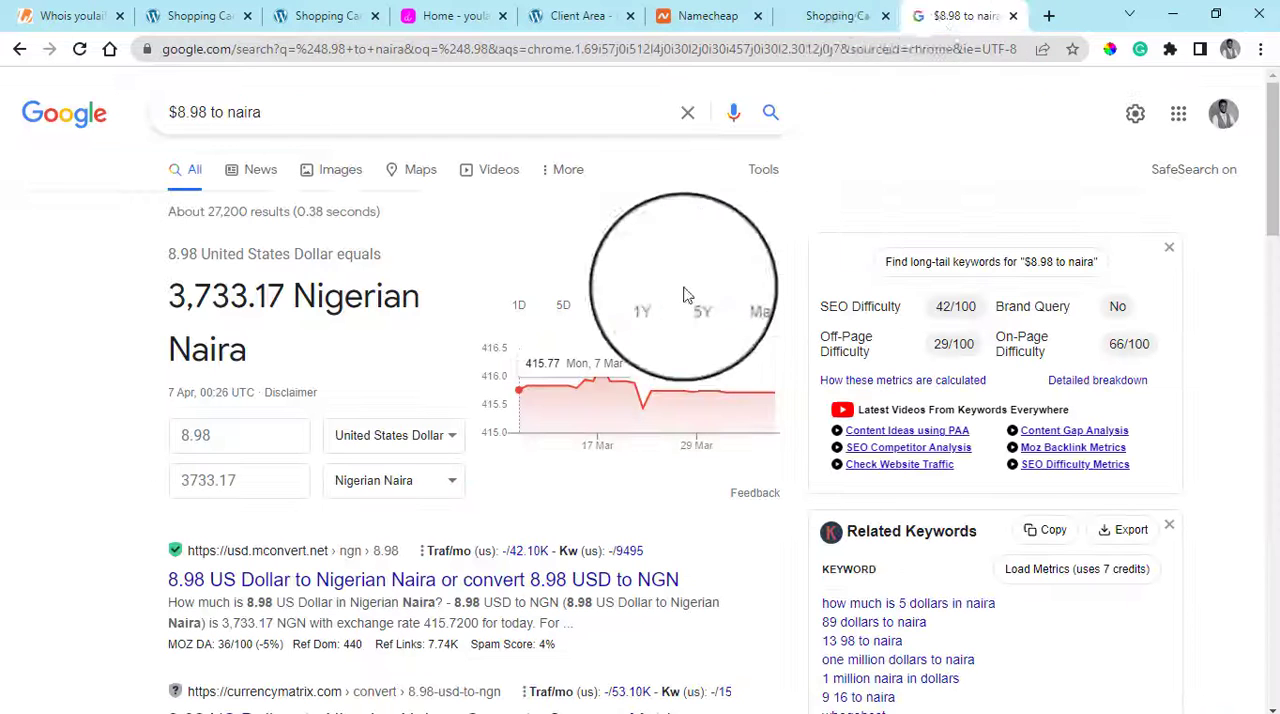
click(735, 14)
drag(738, 8, 855, 20)
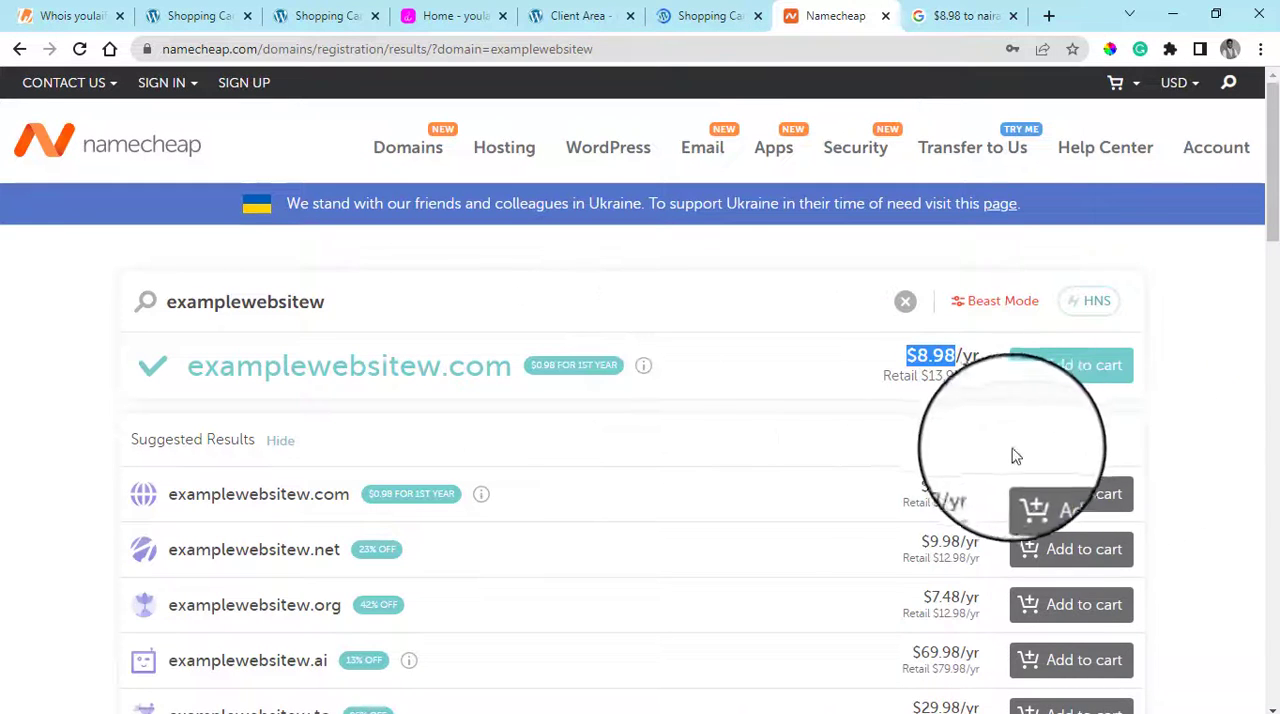
Browse the extensions offered for examplewebsitew, add examplewebsitew.com to the Namecheap cart, and view the cart item briefly
scroll(531, 548, down, 5)
scroll(660, 550, down, 10)
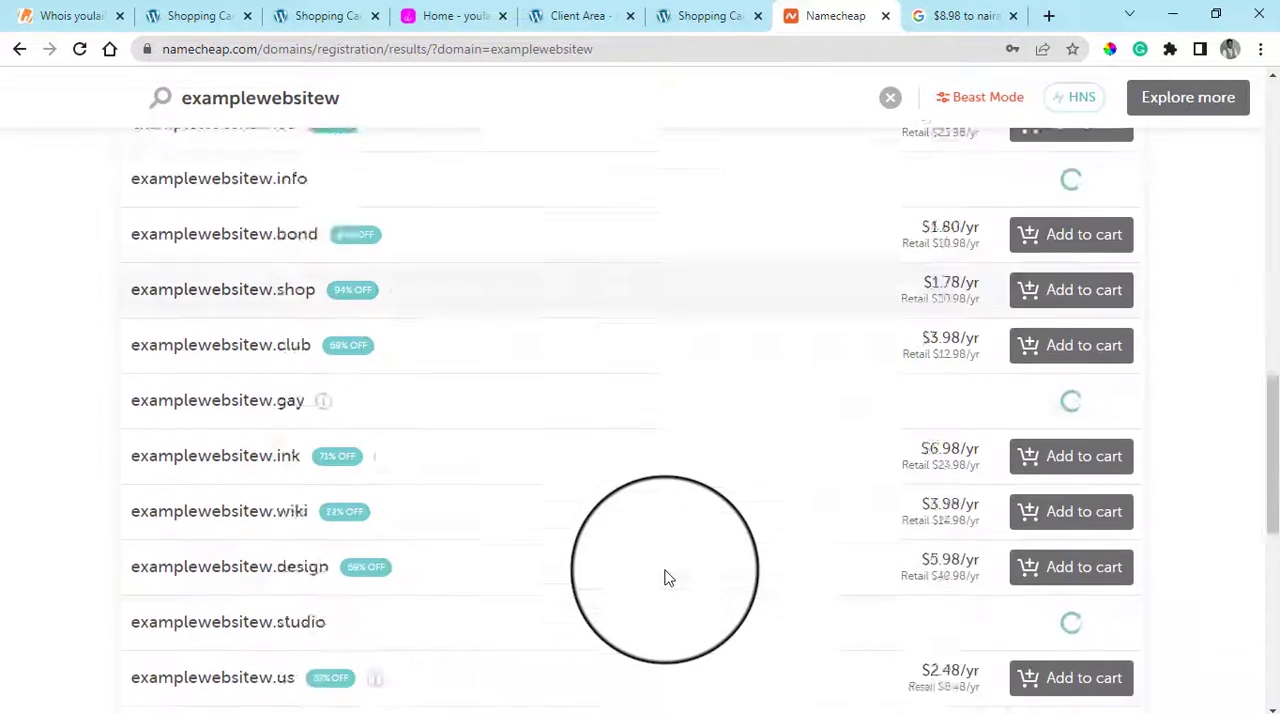
click(1272, 317)
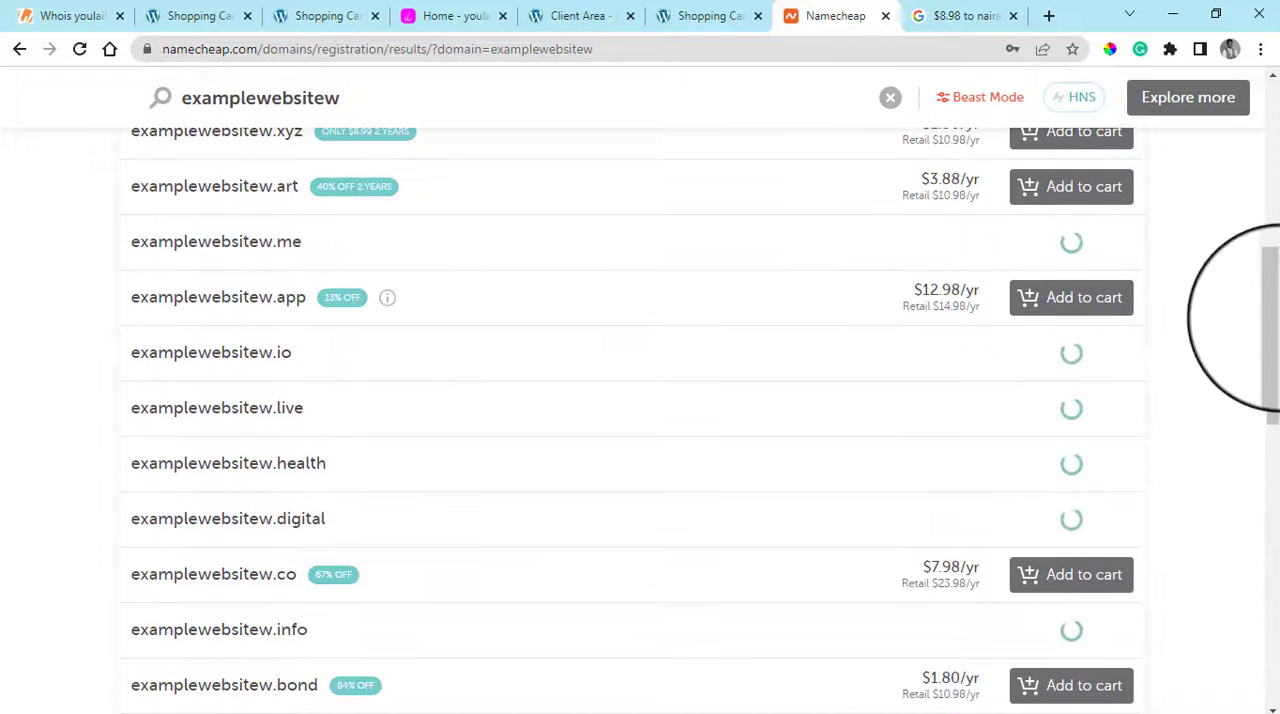
drag(1272, 411, 1257, 251)
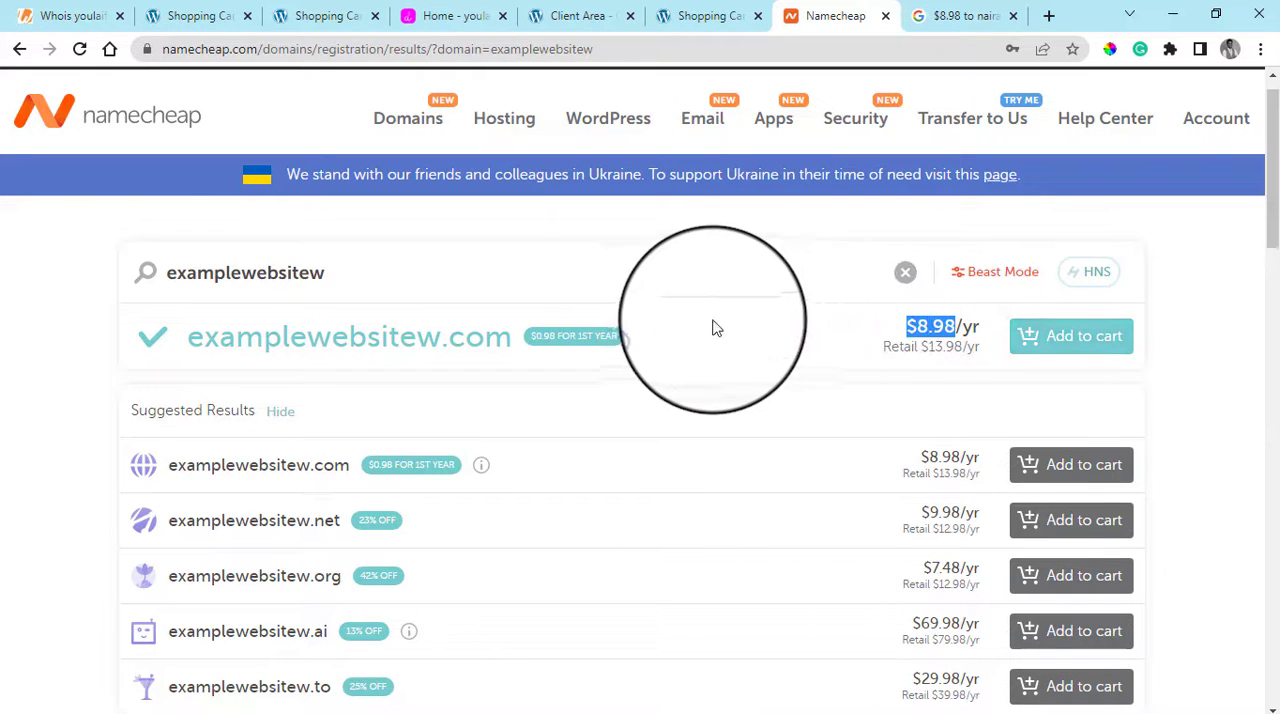
click(1080, 347)
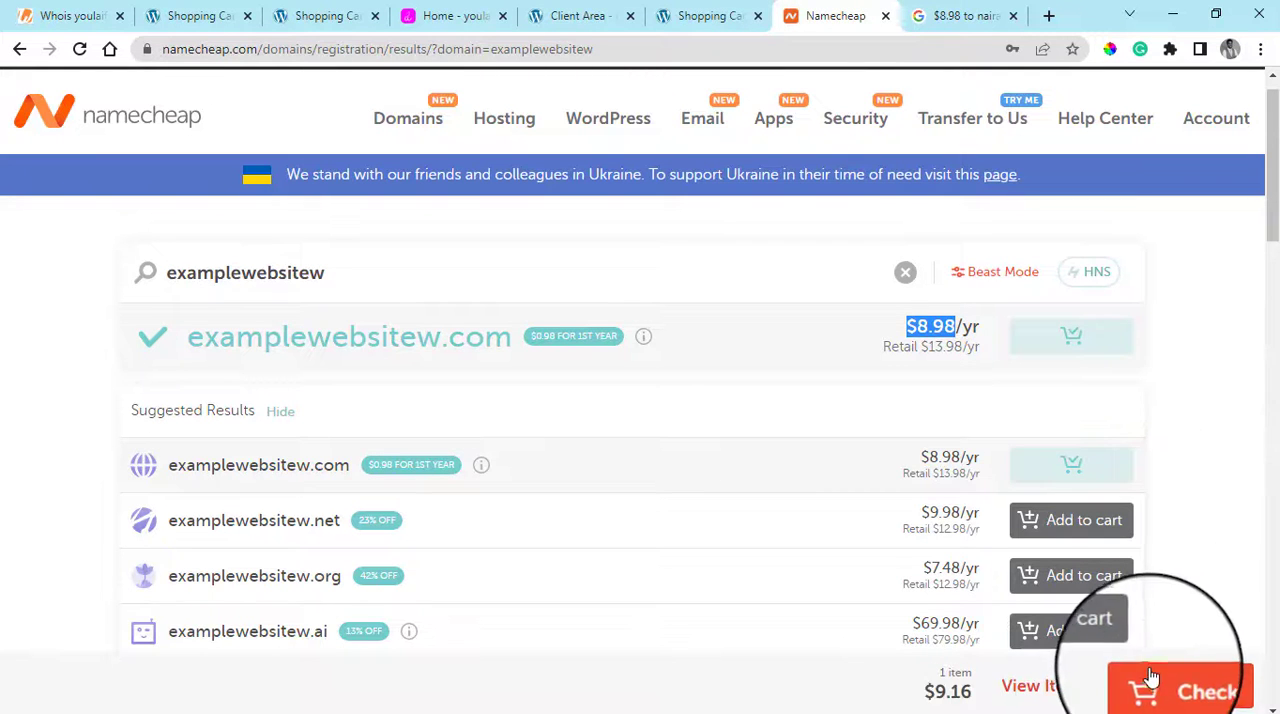
click(1066, 692)
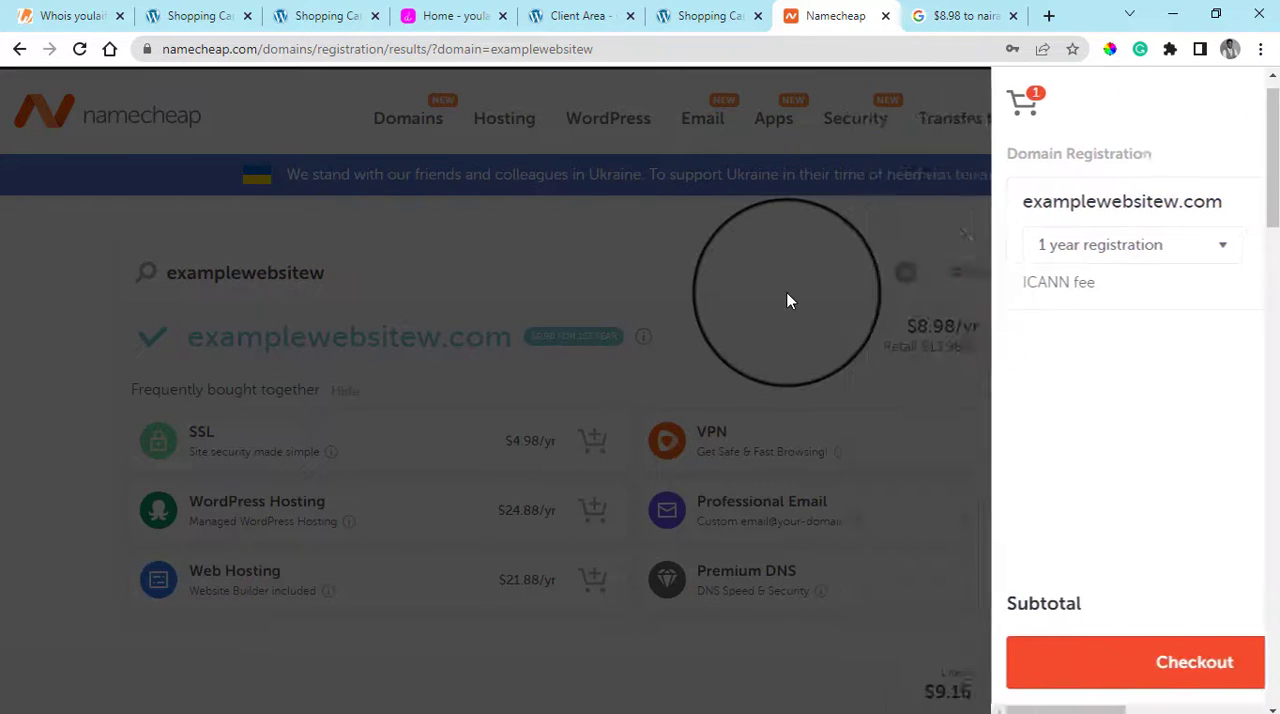
click(788, 299)
Check the Web Hosting add-on description and the suggested domains, and proceed to checkout with examplewebsitew.com
mouse_move(330, 595)
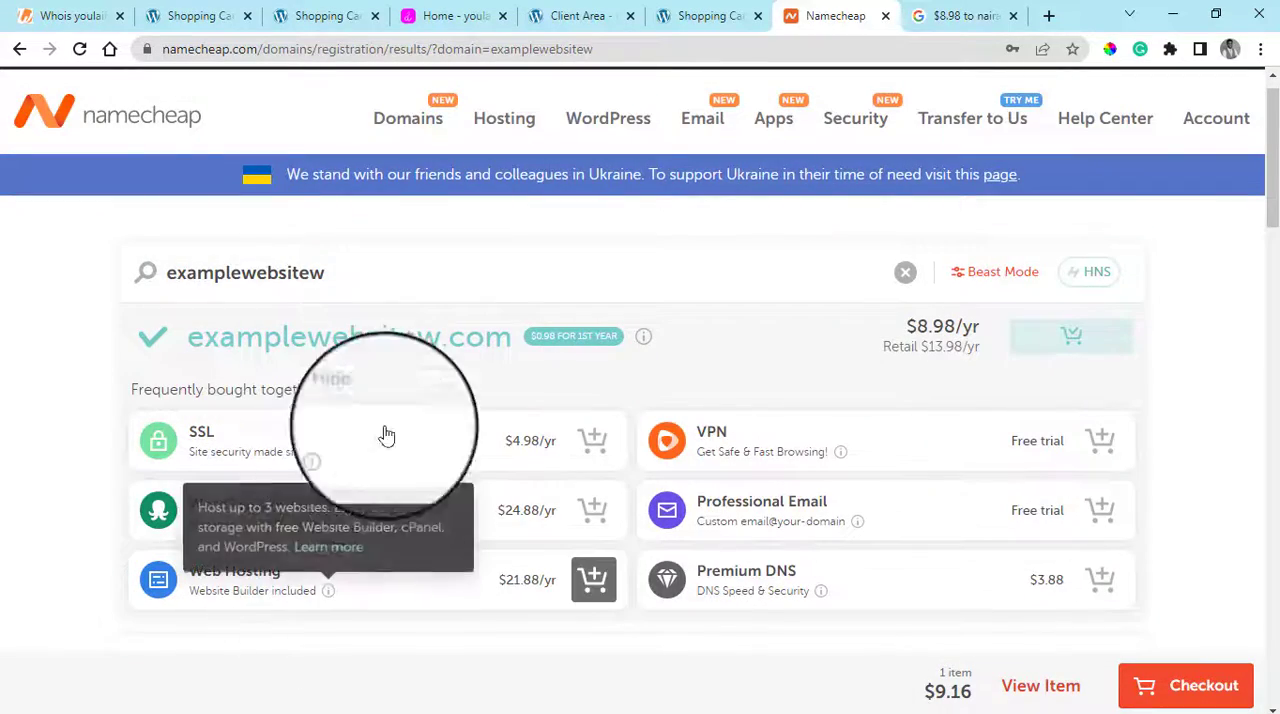
scroll(748, 428, down, 3)
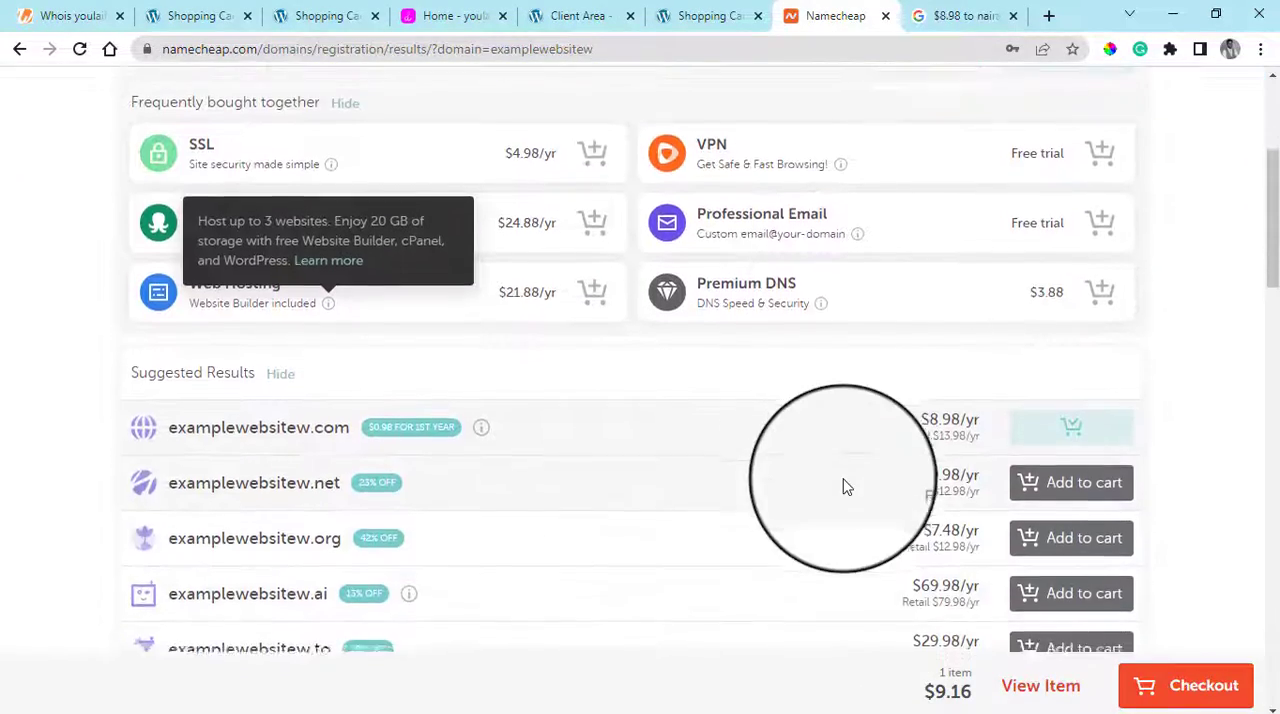
scroll(843, 486, down, 15)
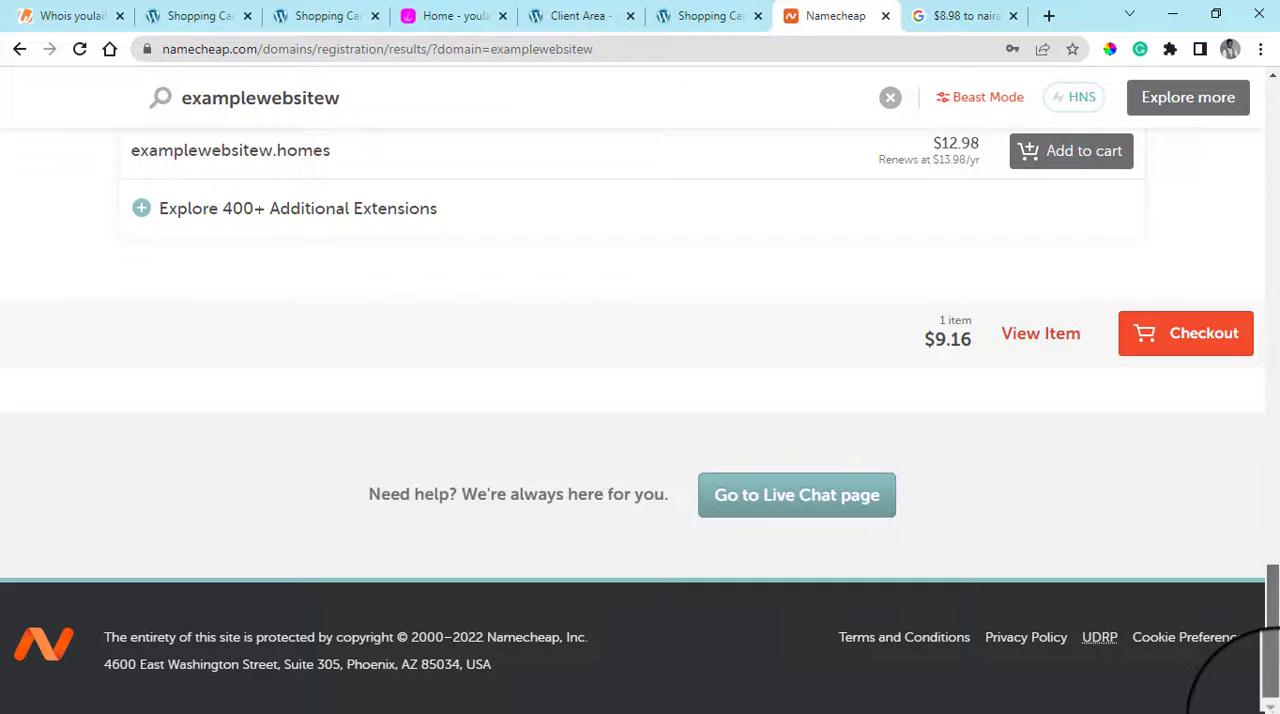
drag(1268, 650, 1257, 220)
scroll(1080, 457, up, 3)
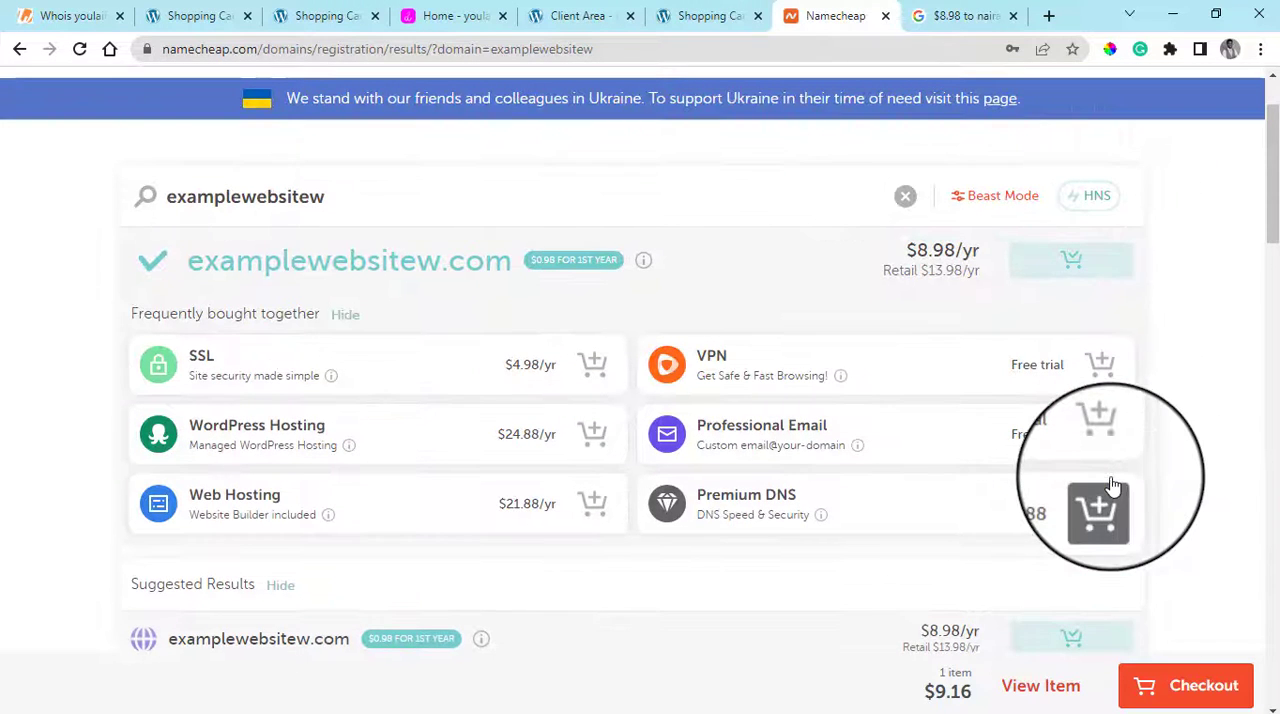
click(1193, 699)
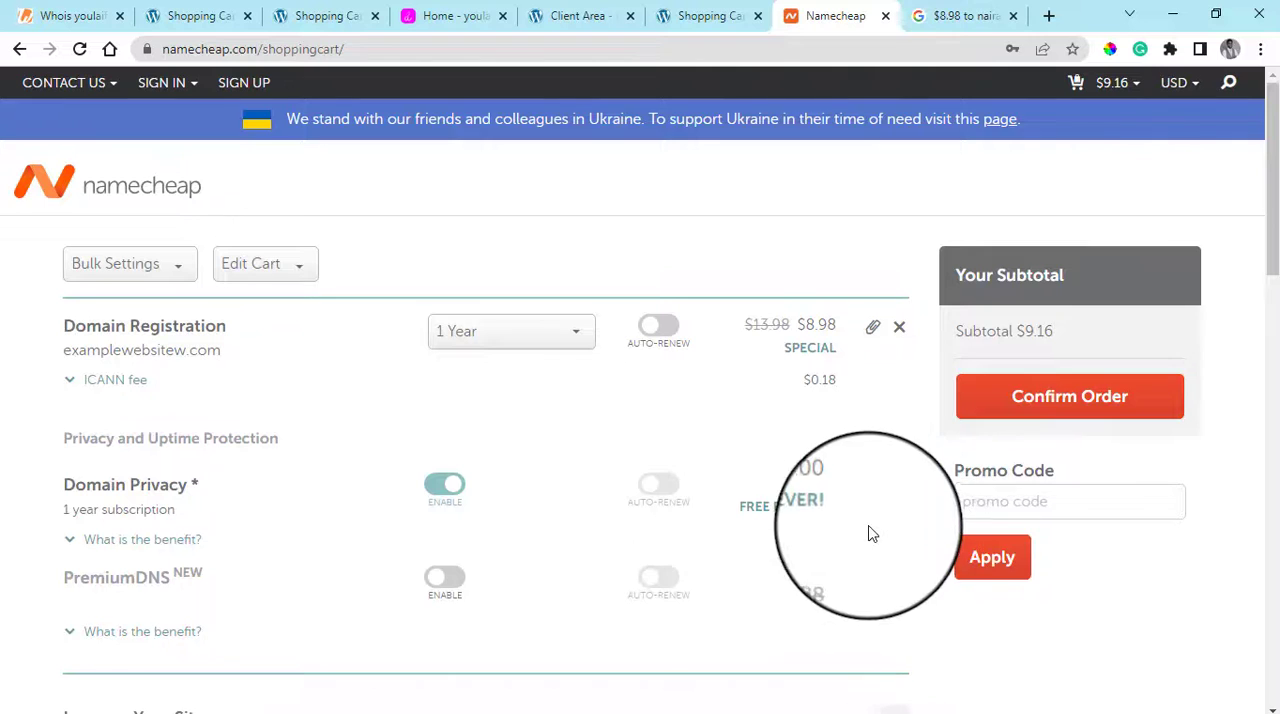
Review the Namecheap cart's domain privacy and site add-ons, and check the naira conversion of the price again
scroll(563, 486, down, 3)
scroll(517, 385, down, 1)
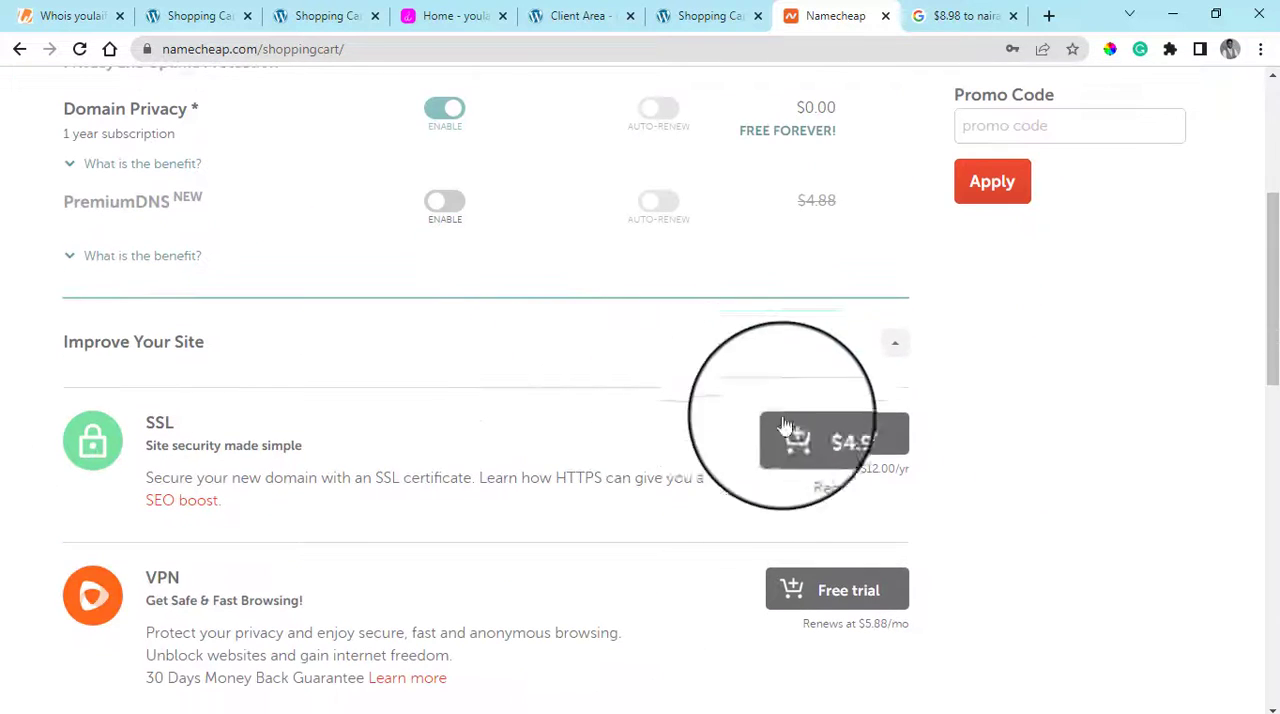
scroll(781, 413, up, 2)
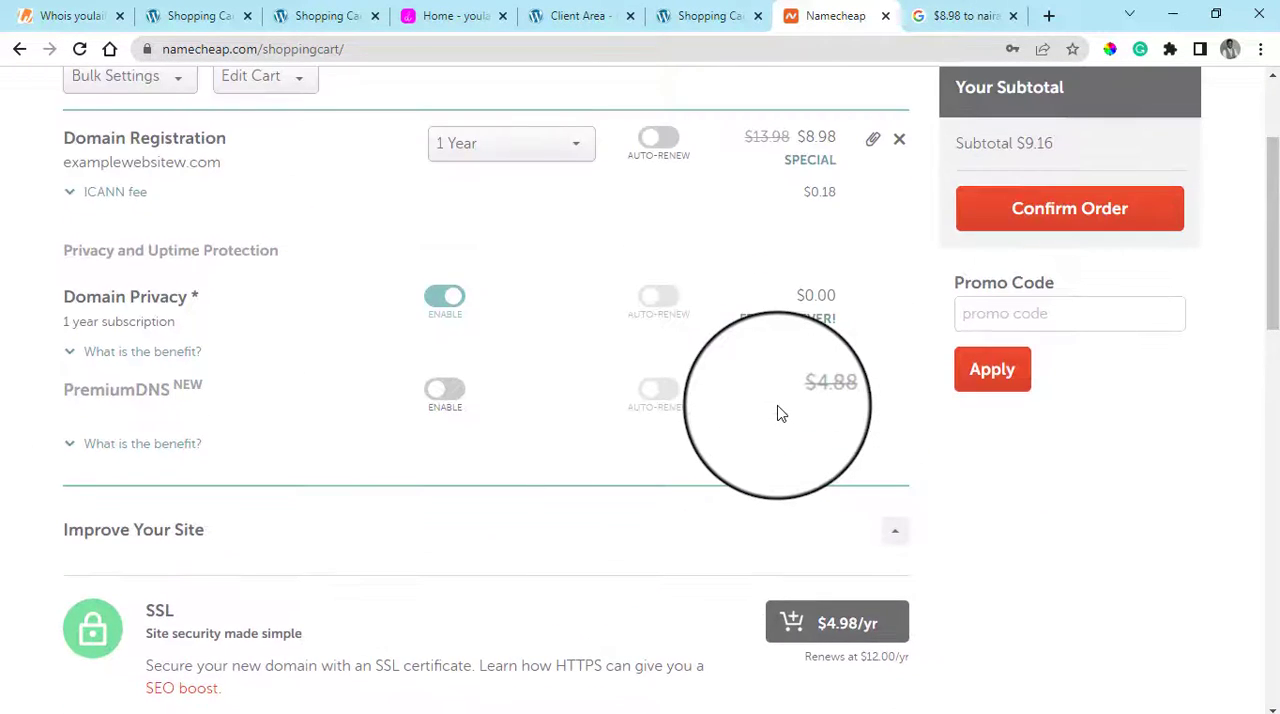
scroll(781, 413, up, 2)
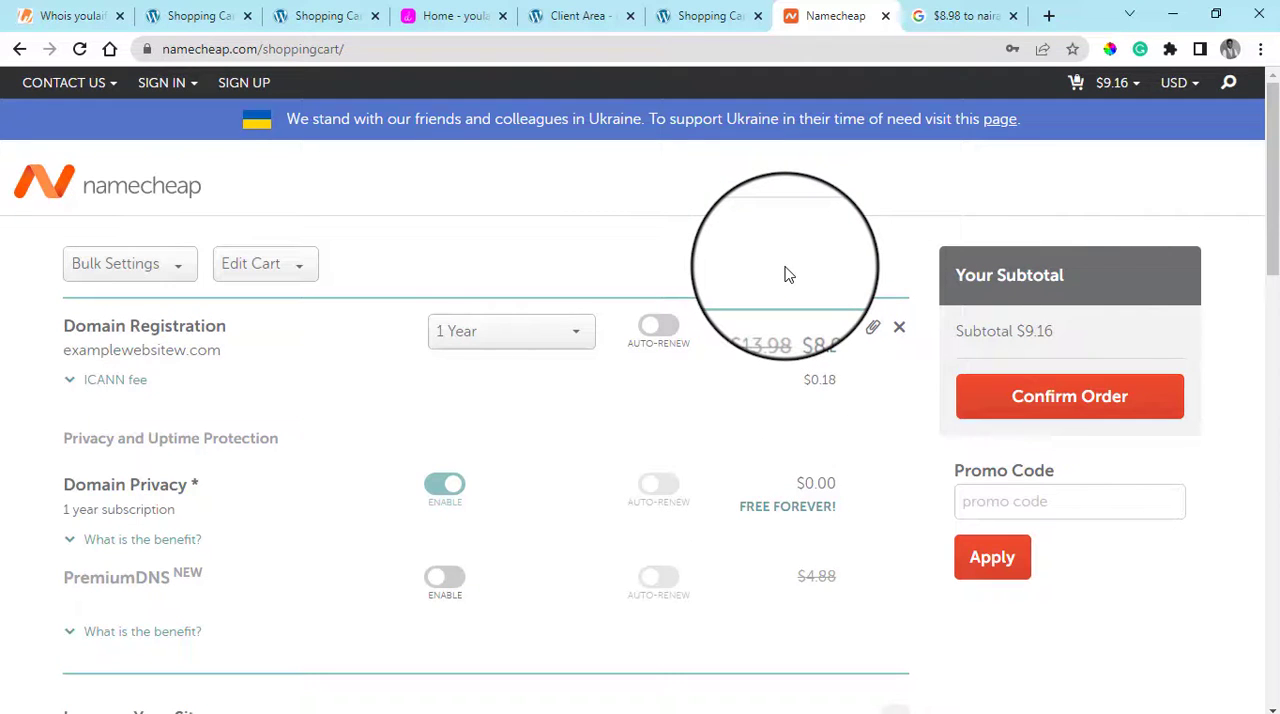
click(966, 15)
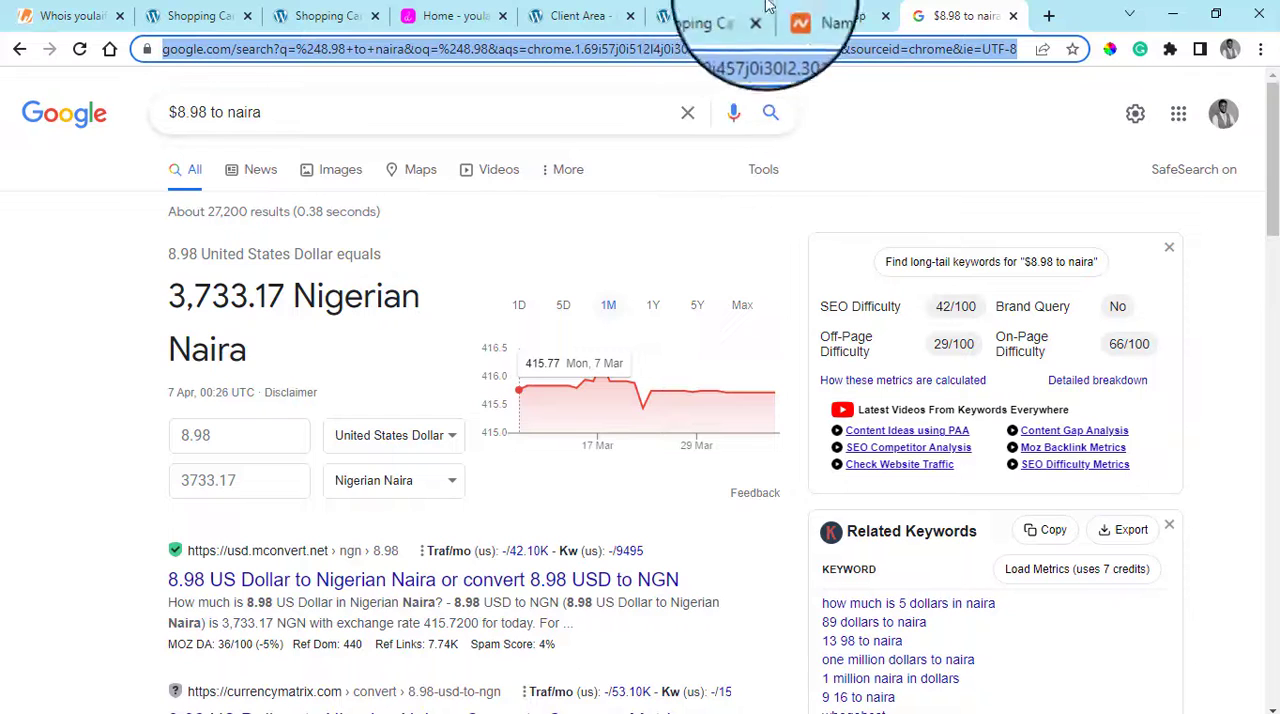
click(833, 15)
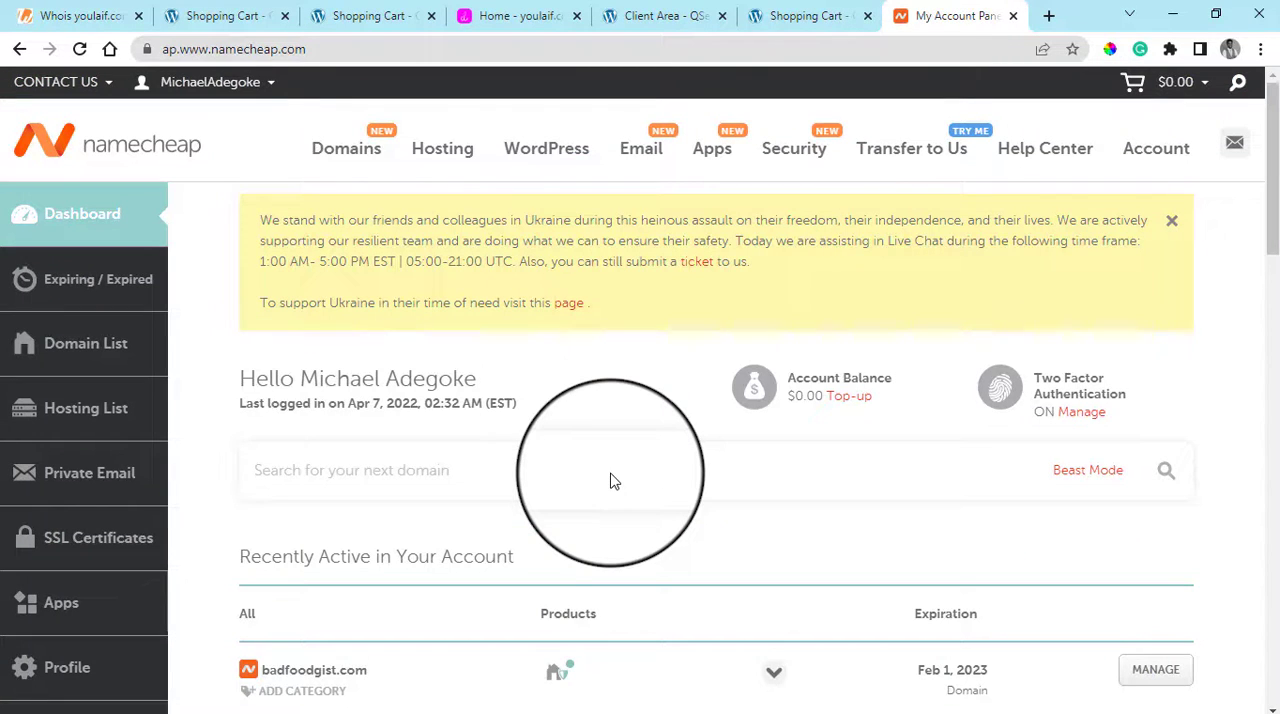
Examine the recently active domains on the Namecheap account dashboard, highlighting badfoodgist.com
scroll(706, 468, down, 2)
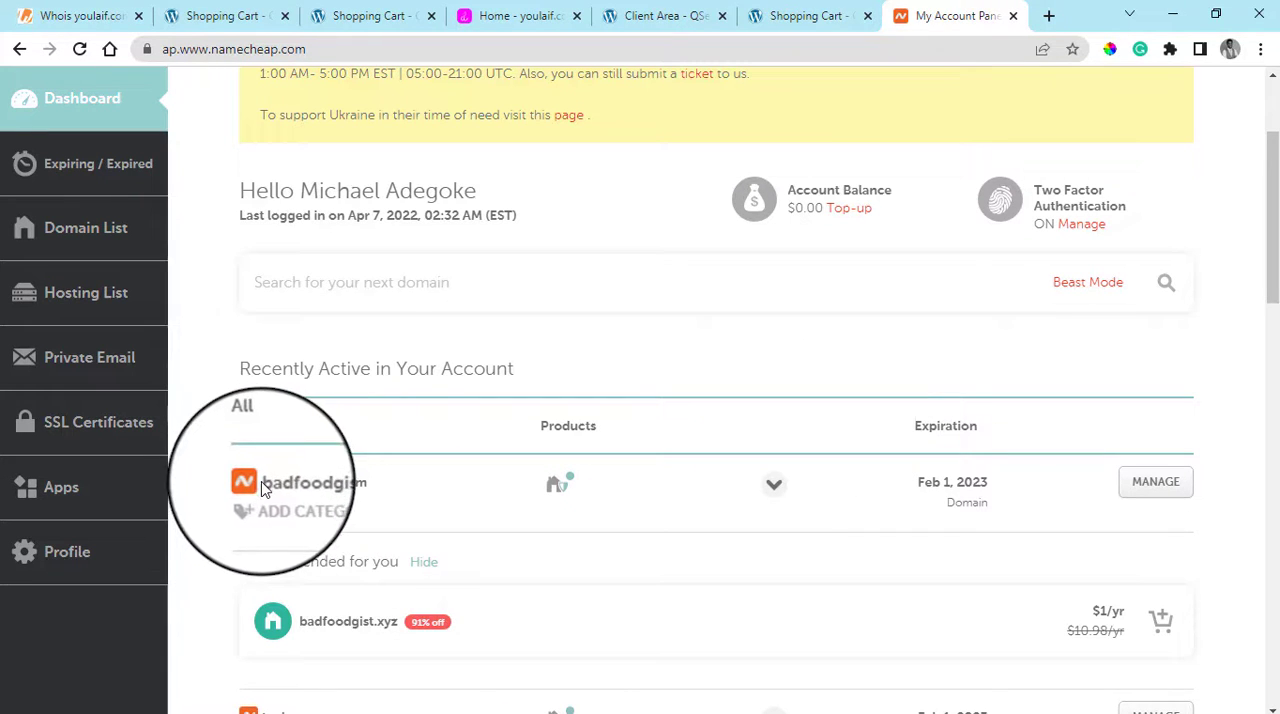
drag(263, 487, 418, 485)
scroll(335, 473, down, 1)
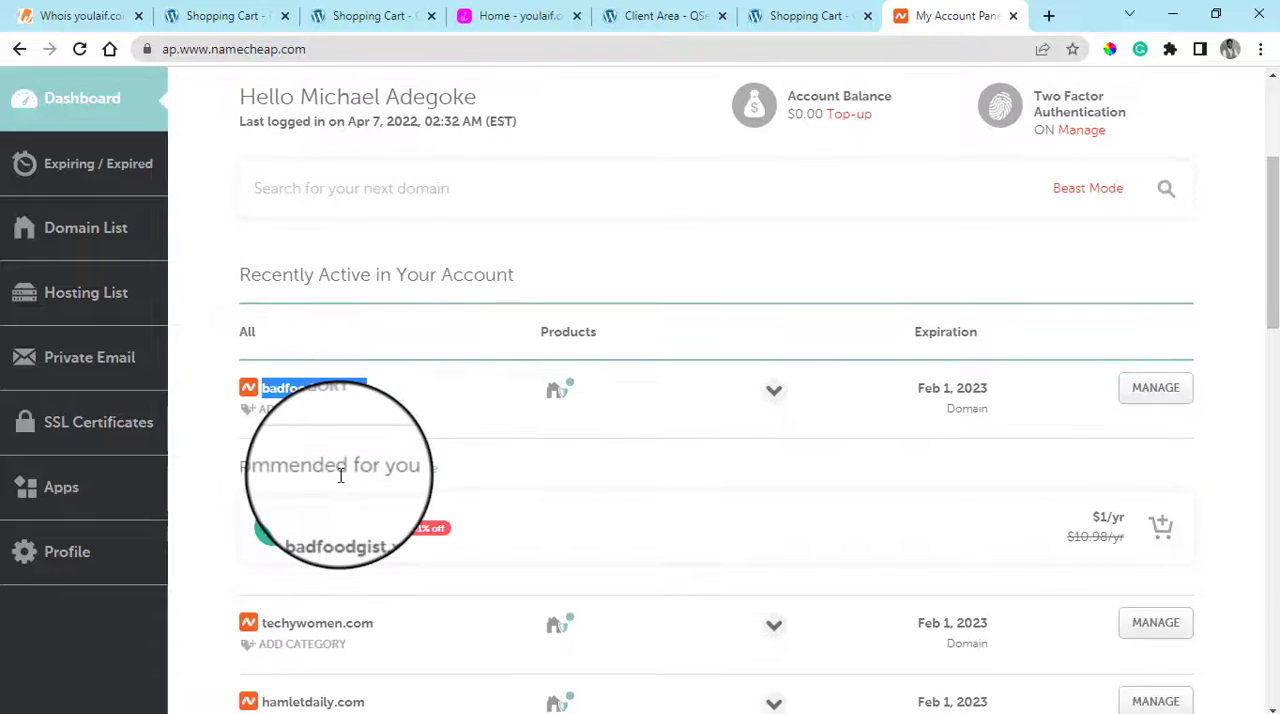
scroll(340, 476, up, 1)
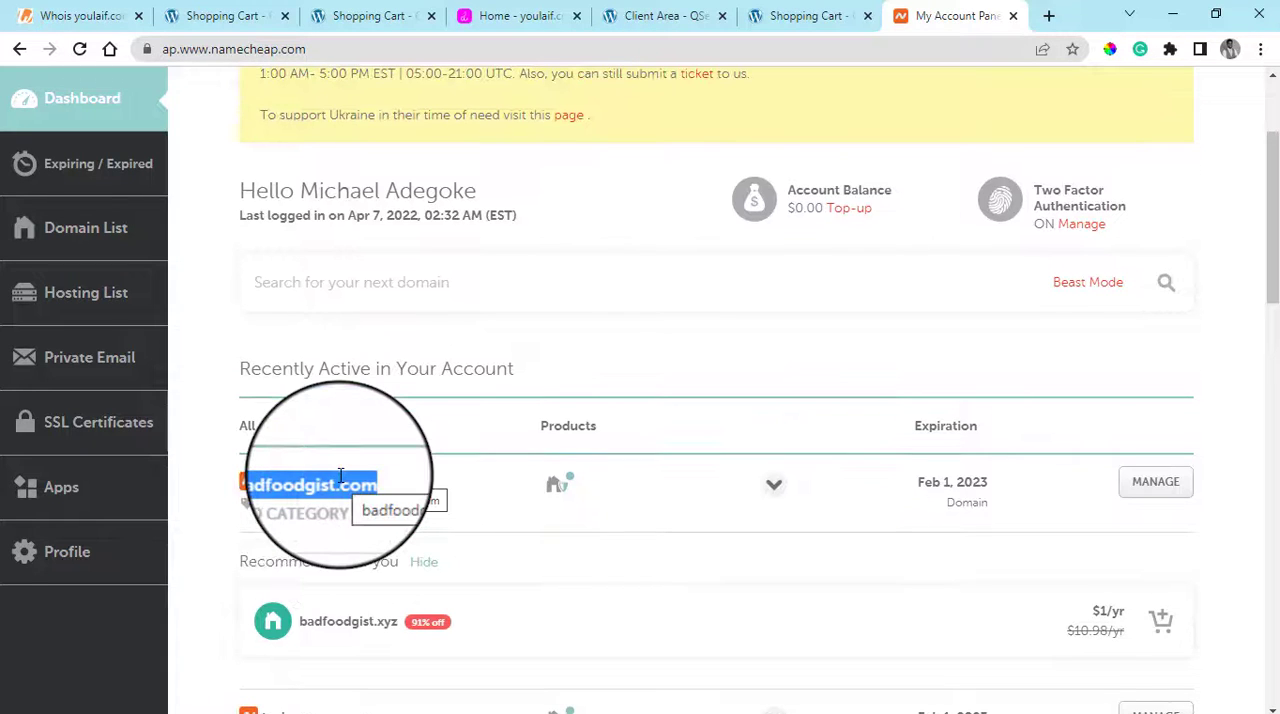
Open a2hosting.com in a new tab, and view the starting prices of its hosting plans
scroll(340, 476, down, 1)
scroll(340, 476, up, 1)
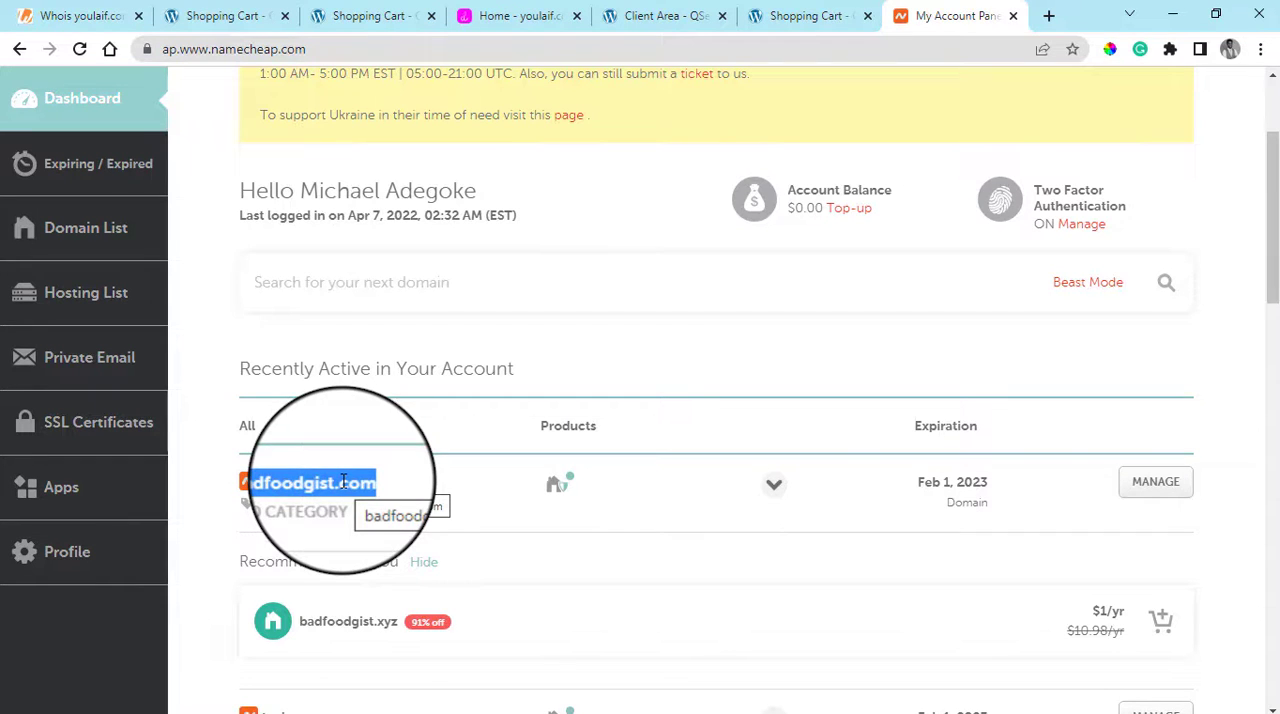
click(1047, 17)
text(a2hosting.com)
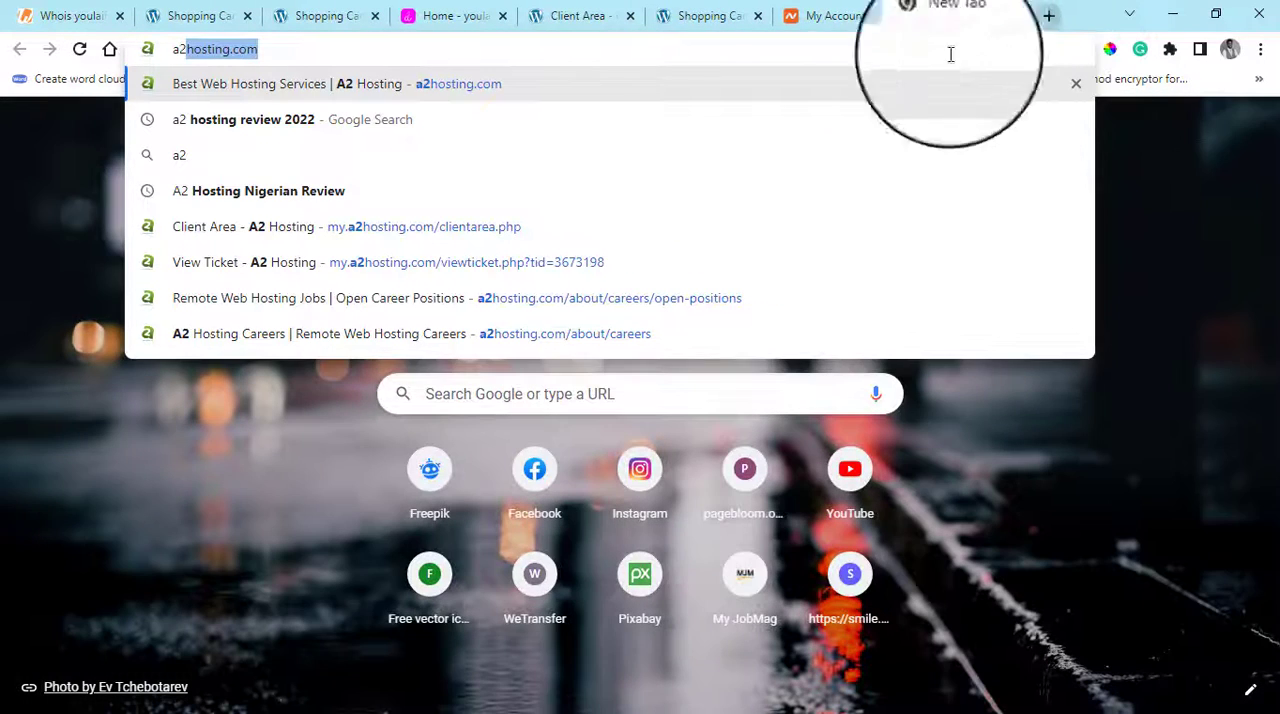
click(783, 88)
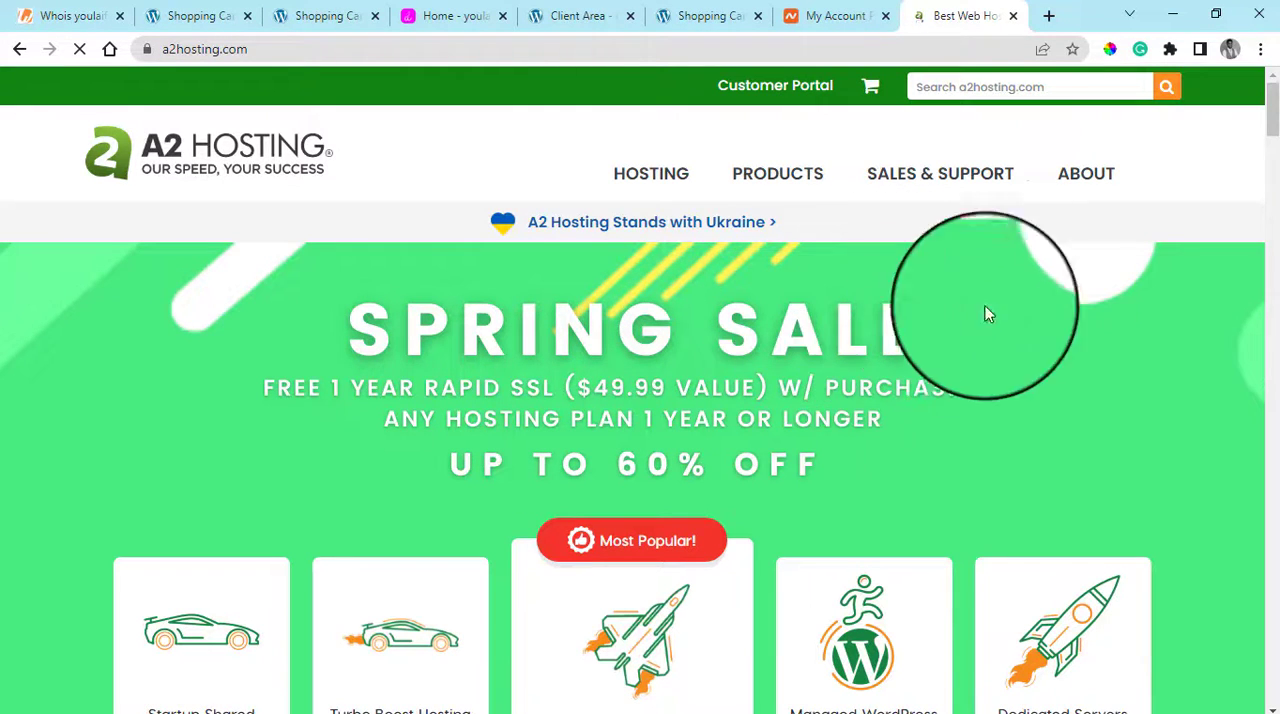
scroll(1068, 311, down, 3)
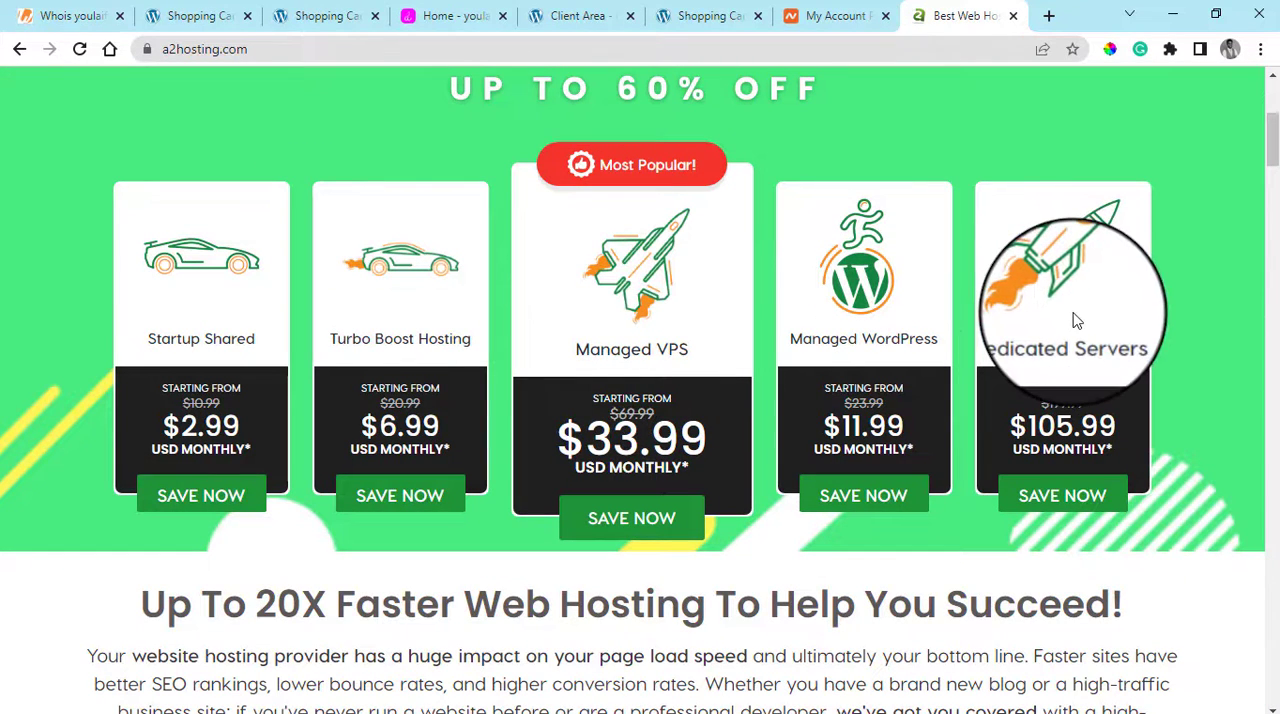
Order the WP1 WordPress hosting plan at QServers, using examplewebsitw.com already in the shopping cart as its domain
click(352, 10)
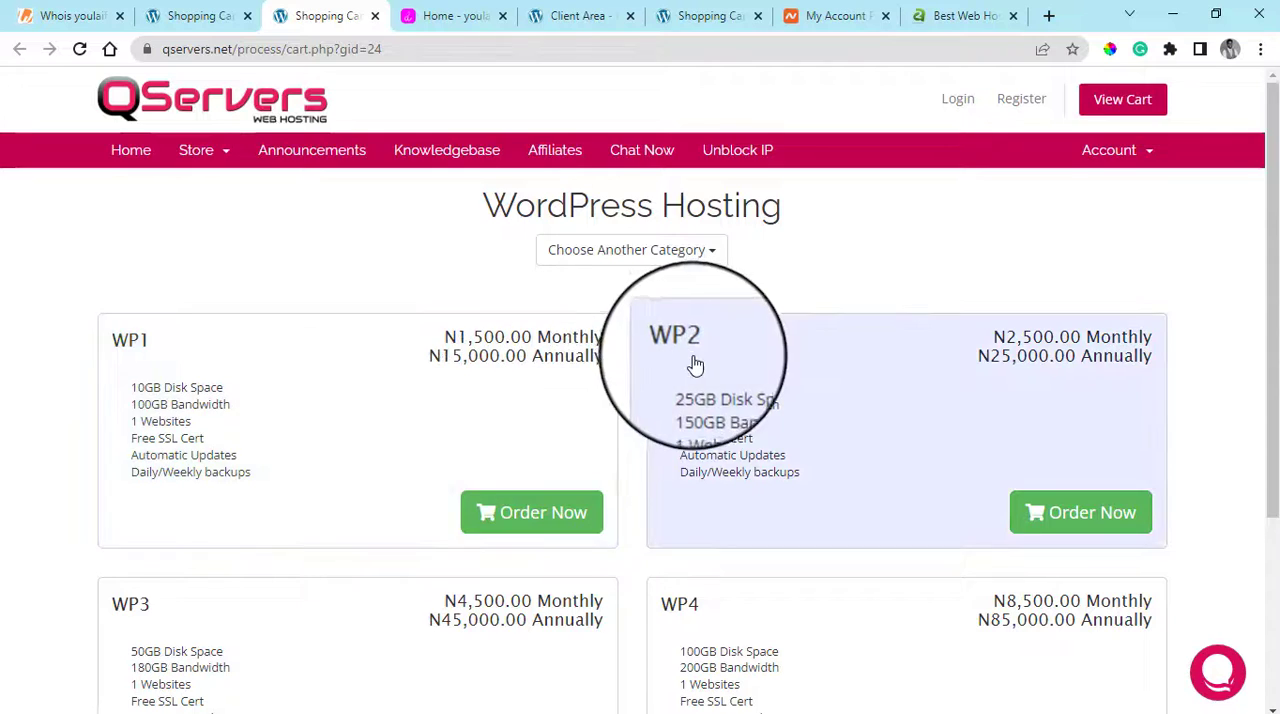
scroll(690, 366, down, 3)
scroll(683, 370, up, 3)
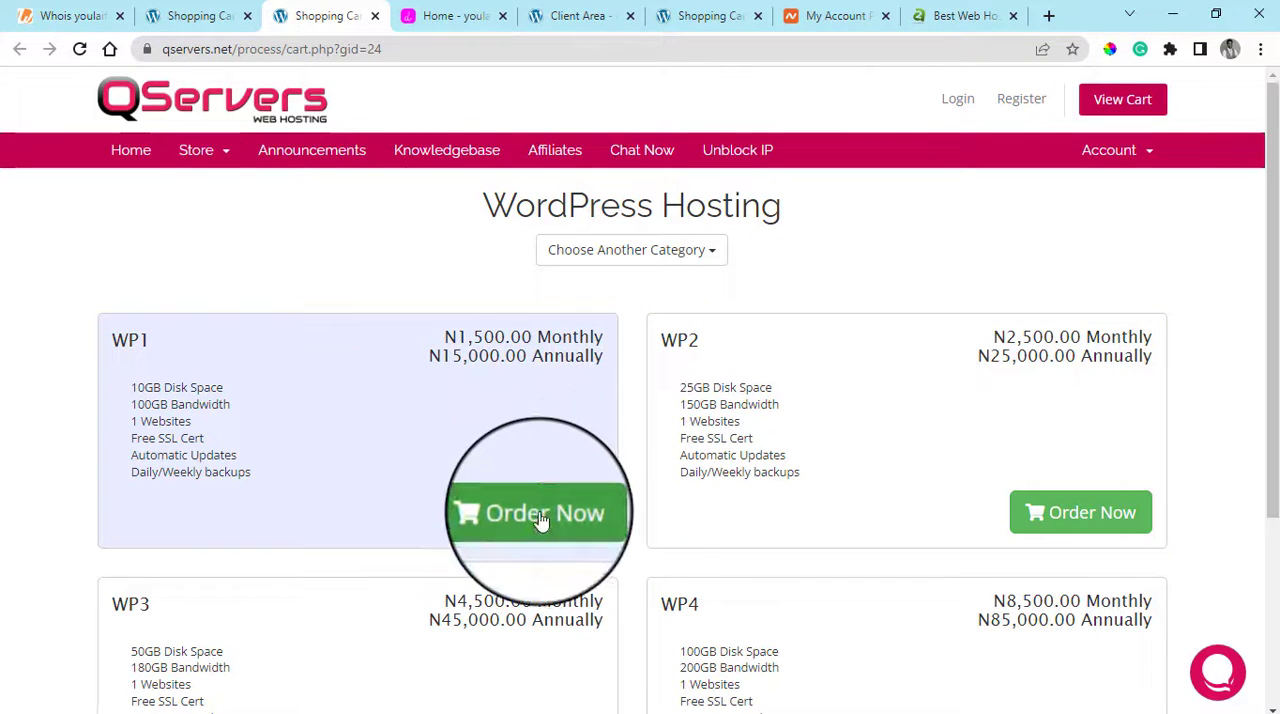
click(540, 516)
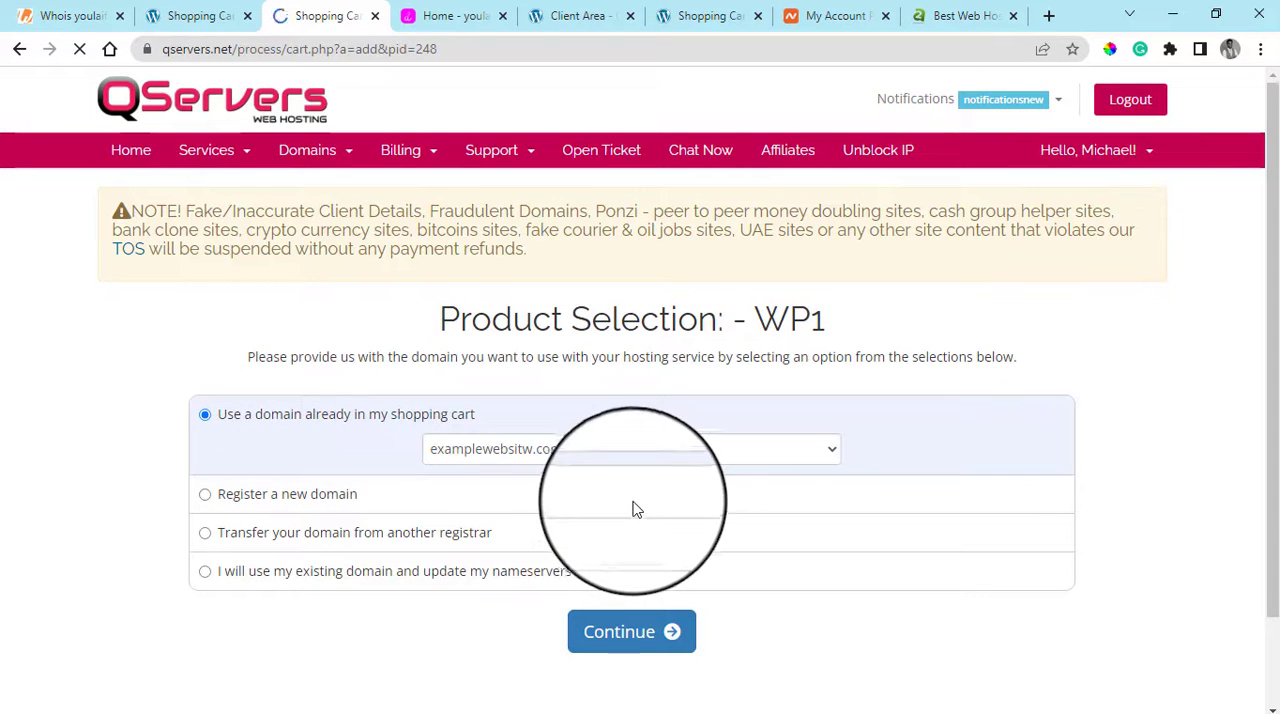
scroll(632, 510, down, 1)
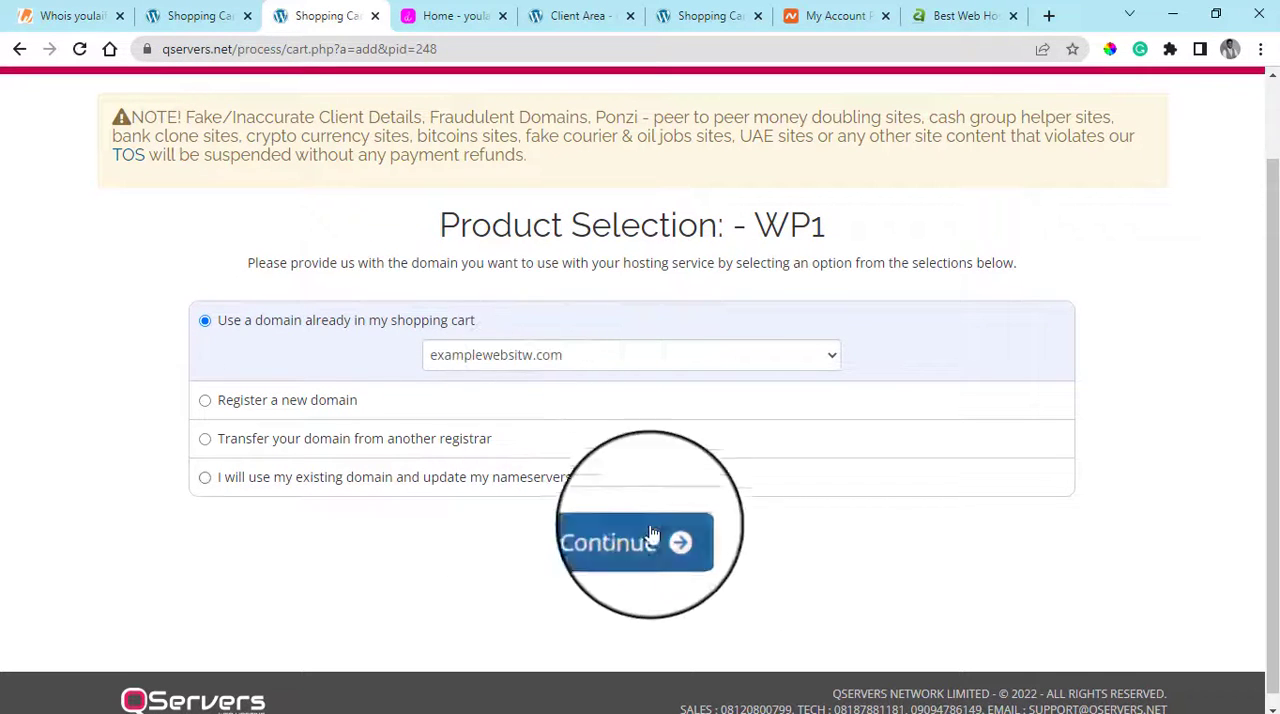
click(655, 540)
scroll(655, 503, down, 2)
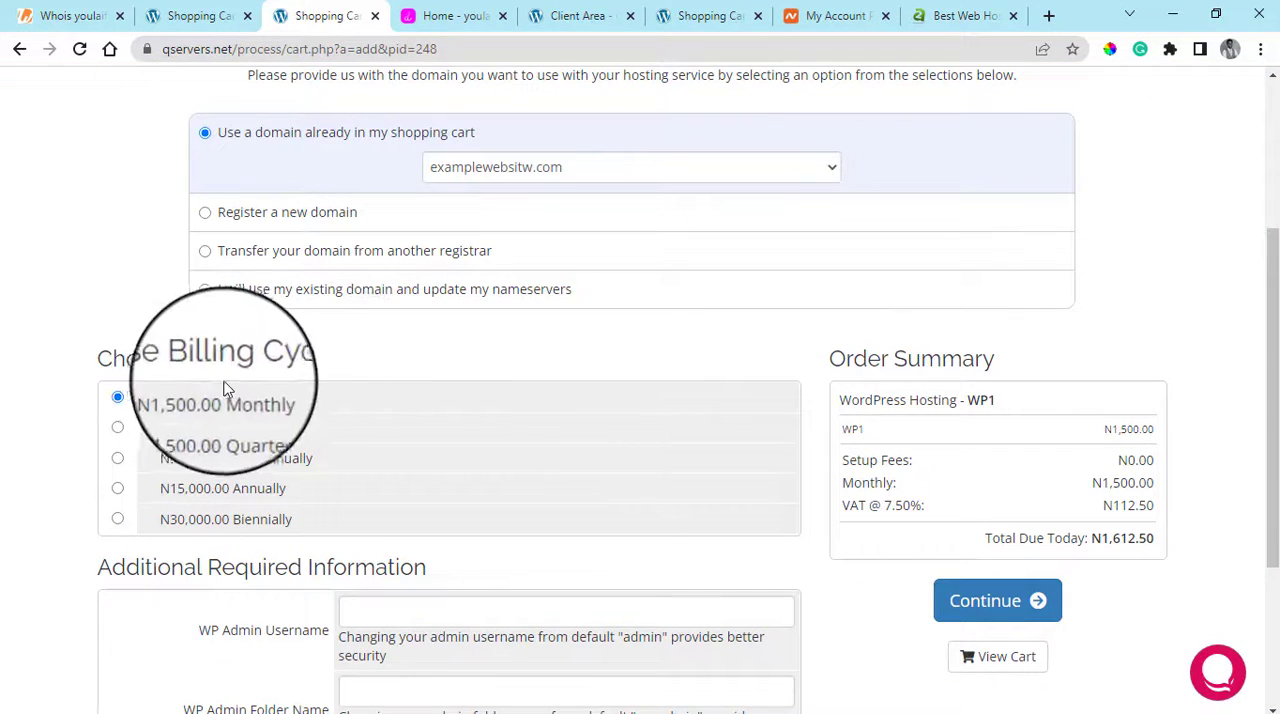
Review the WP1 billing cycle options and order summary, highlighting the total due today
scroll(311, 381, down, 1)
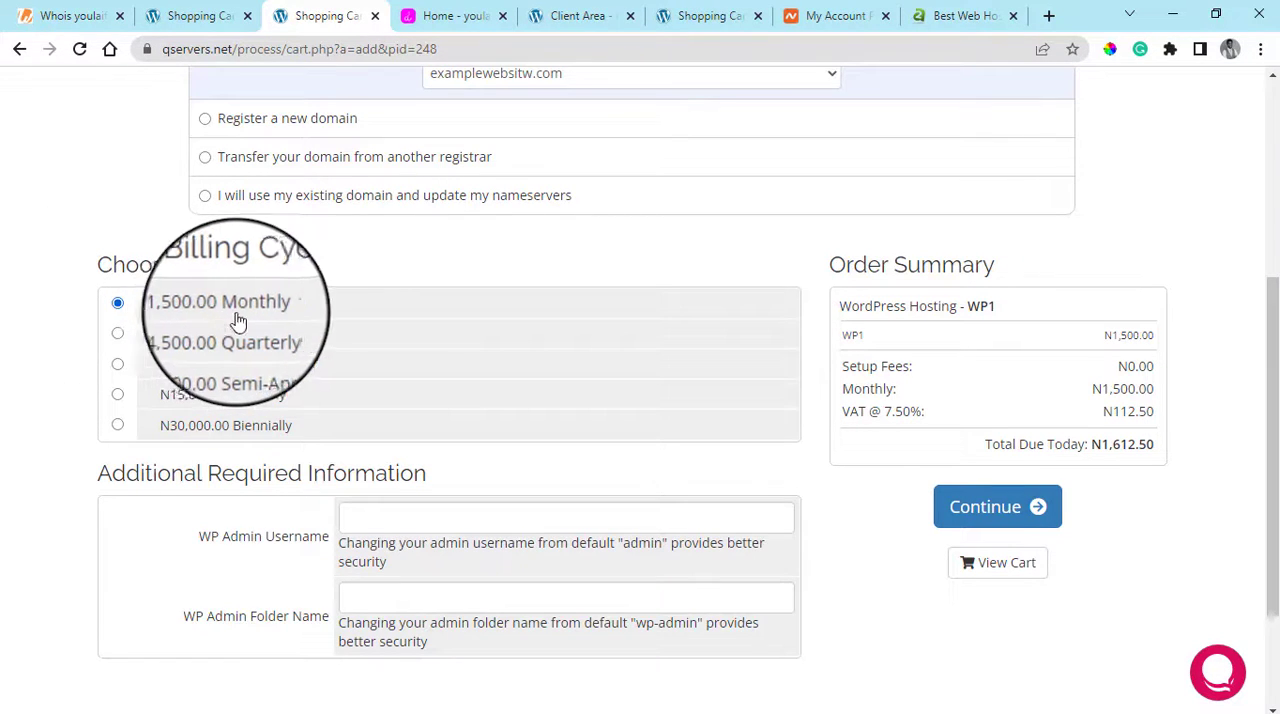
scroll(514, 330, down, 2)
scroll(938, 445, up, 5)
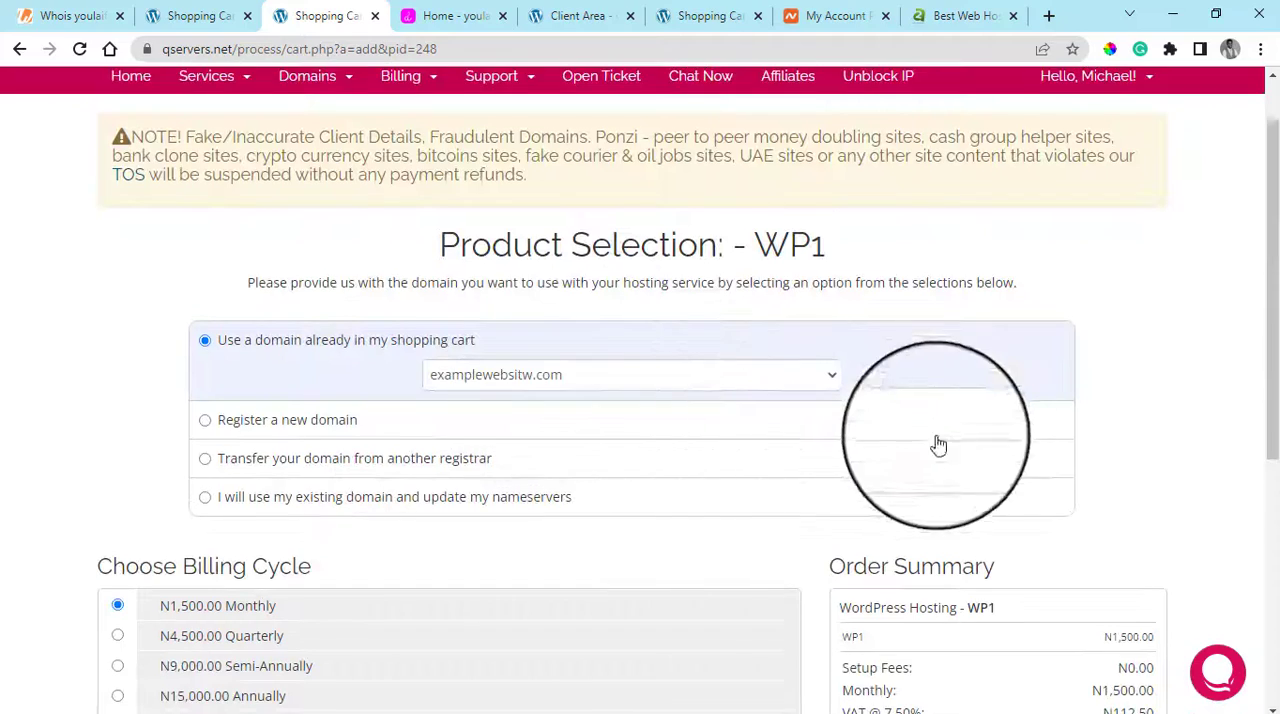
scroll(938, 445, down, 3)
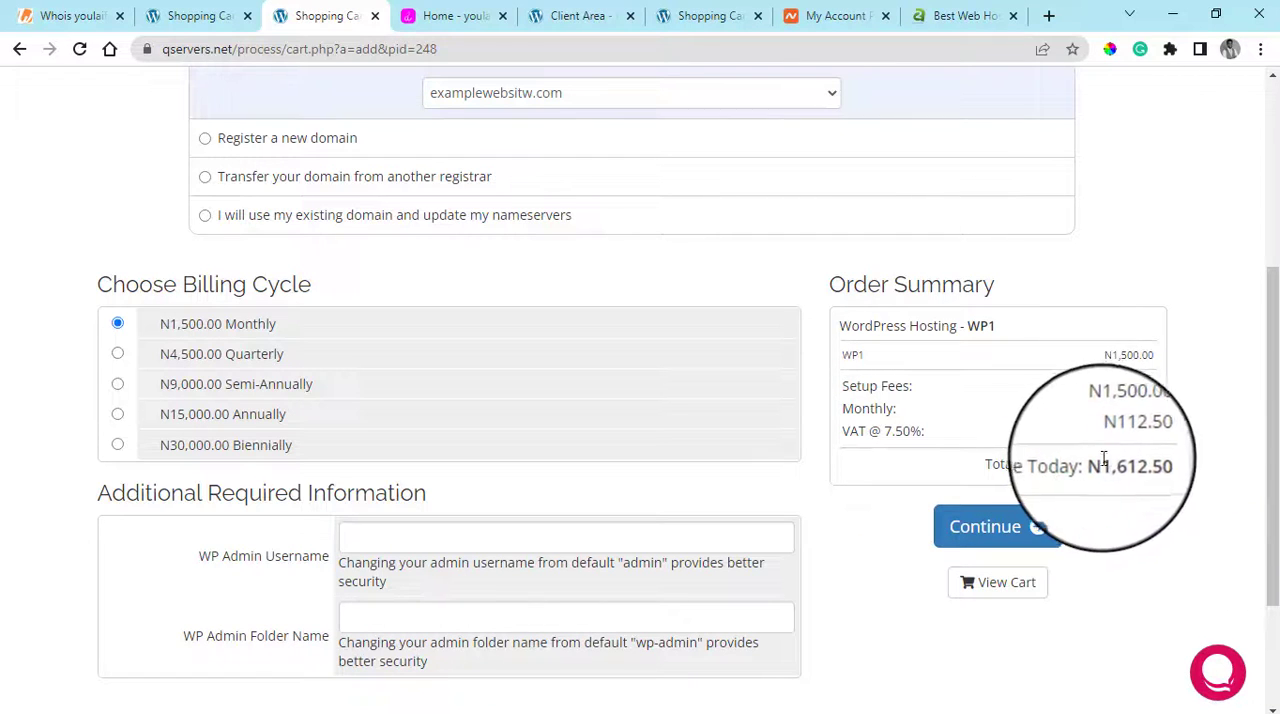
drag(982, 464, 1155, 466)
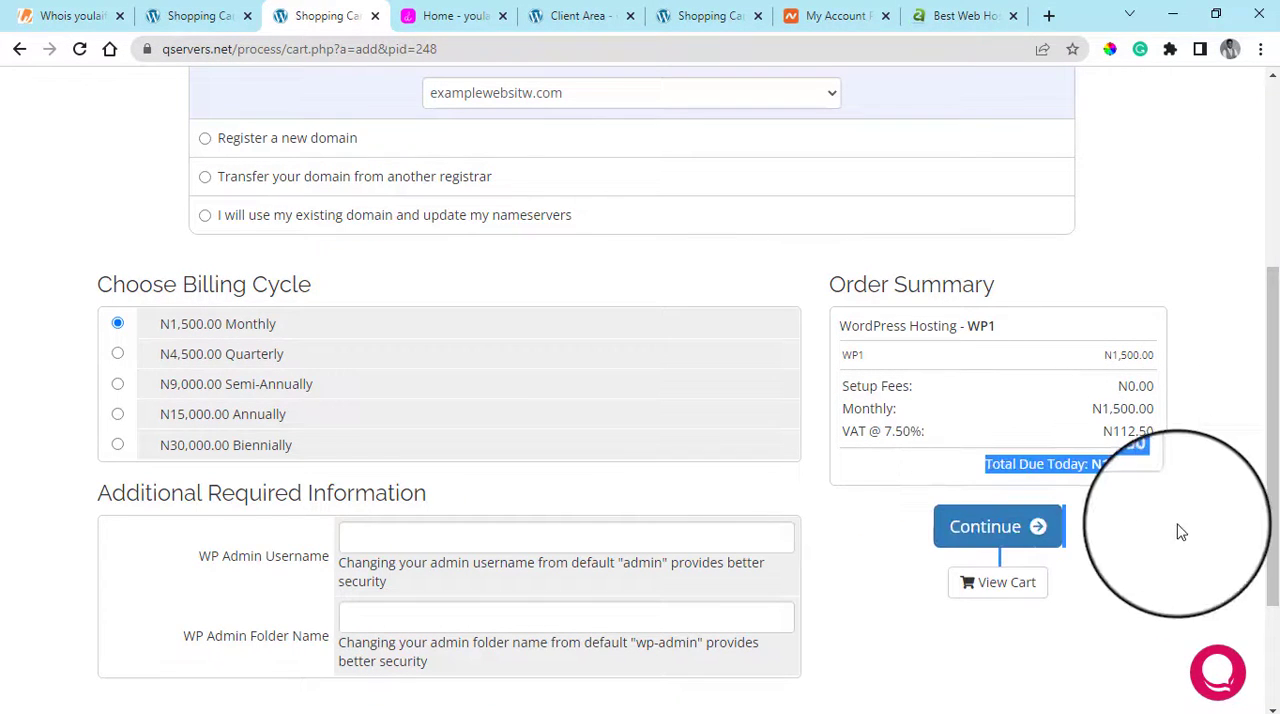
click(1181, 531)
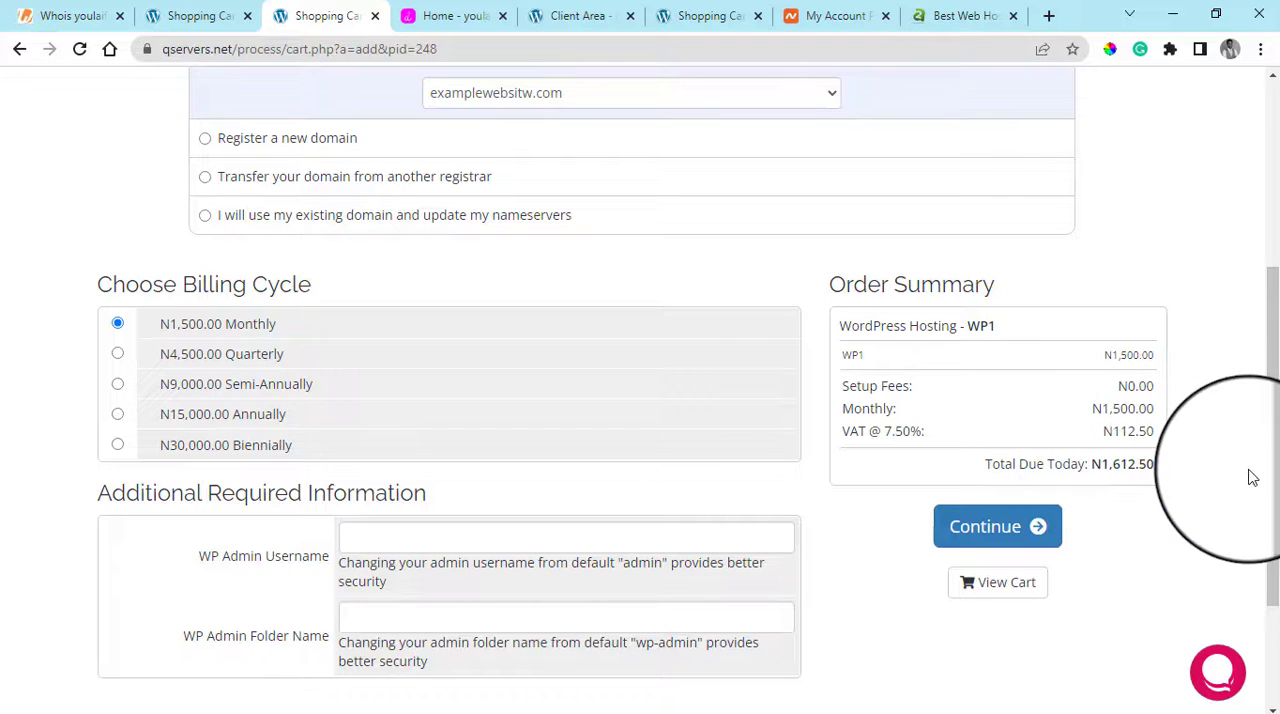
Compare the quarterly and annual billing cycles for WP1, and select biennial billing at N30,000.00
click(118, 356)
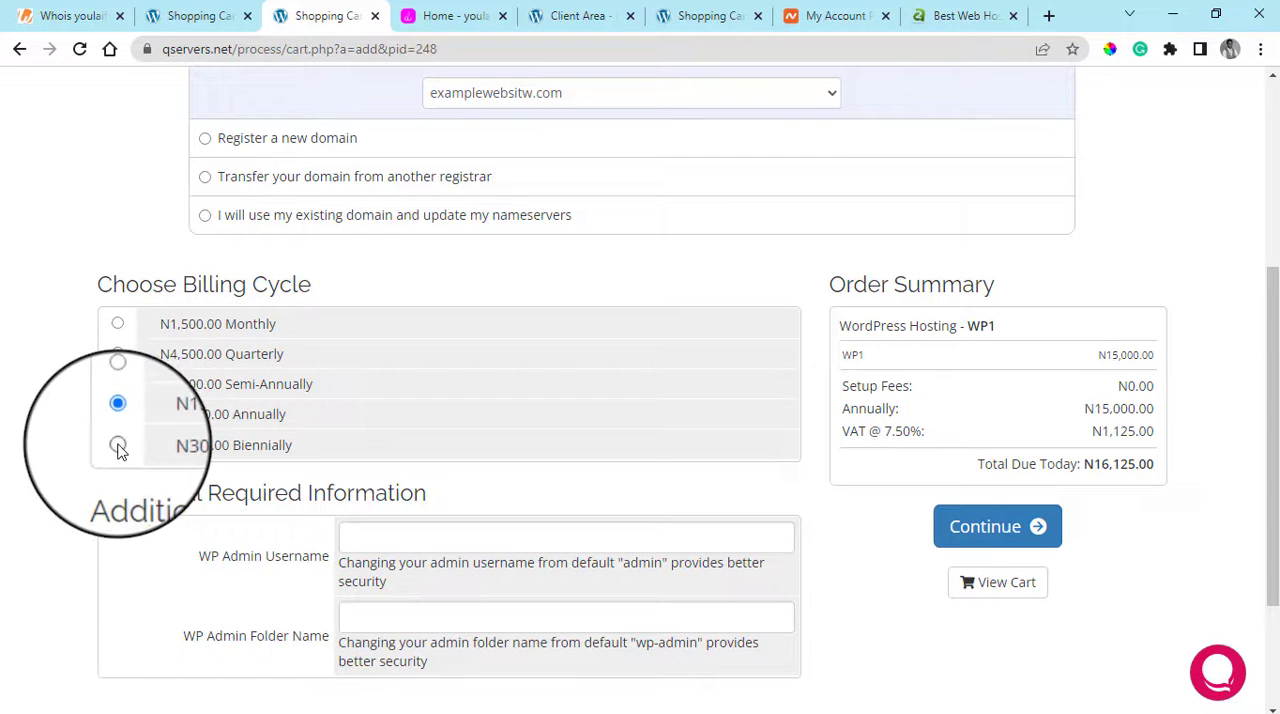
click(118, 446)
scroll(434, 394, up, 4)
scroll(434, 397, down, 2)
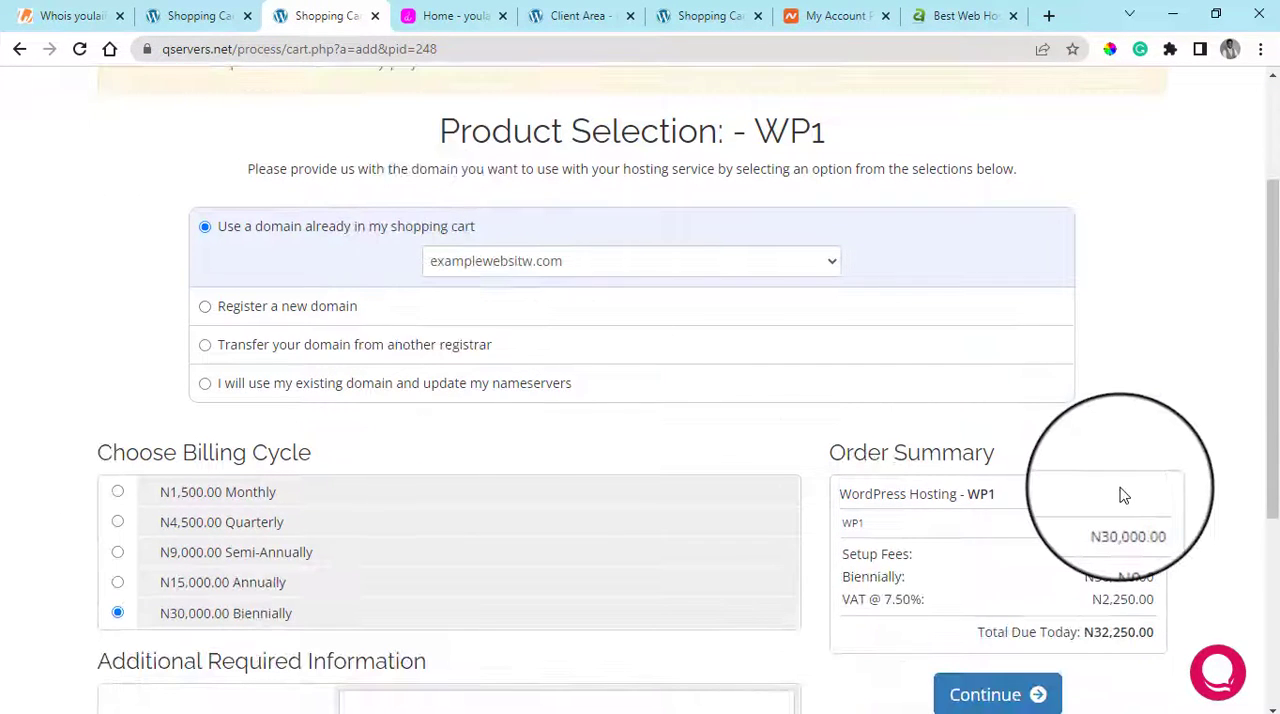
scroll(938, 463, up, 2)
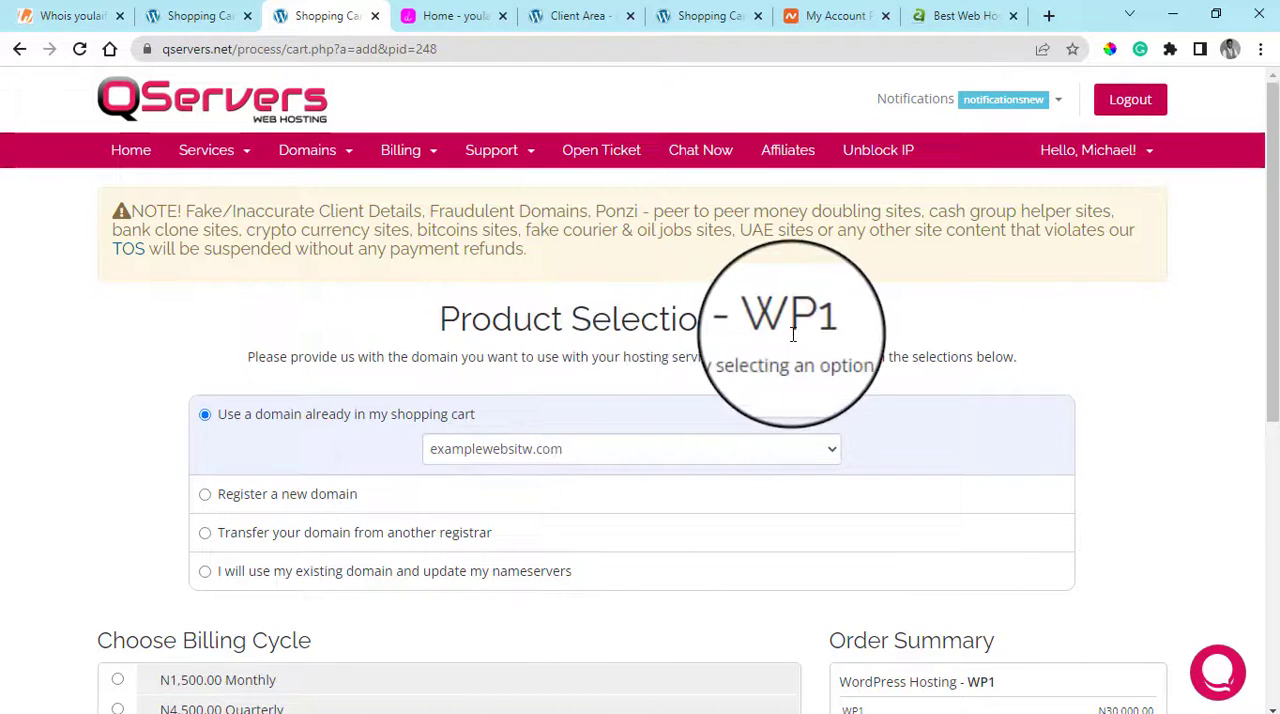
Revisit the A2 Hosting plans, open siteground.com in a new tab, and accept all of its cookies
click(925, 10)
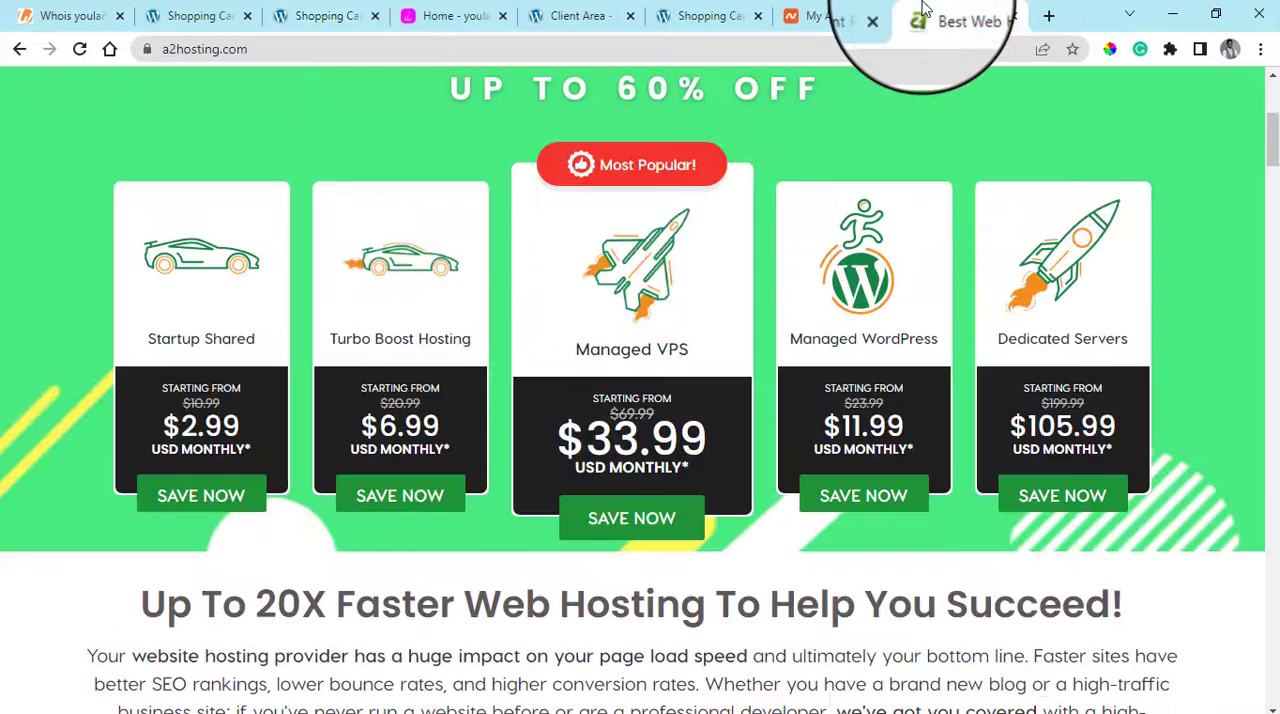
click(1049, 16)
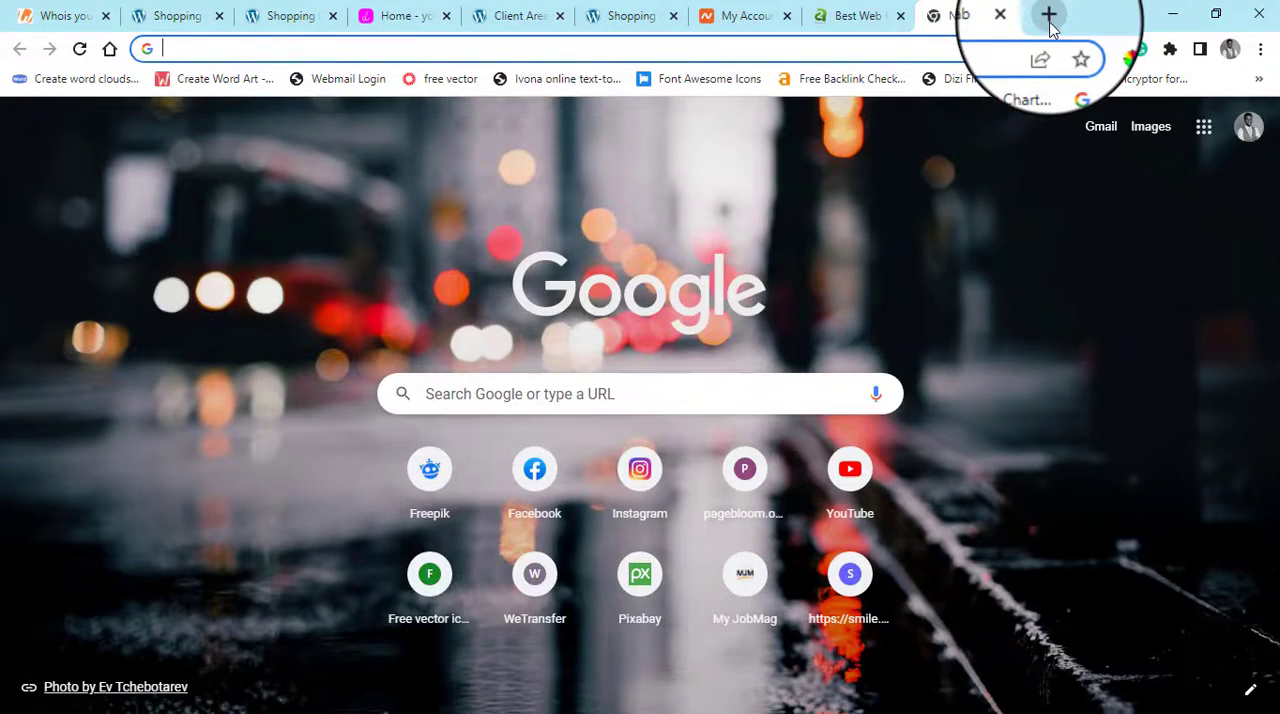
text(sitegr)
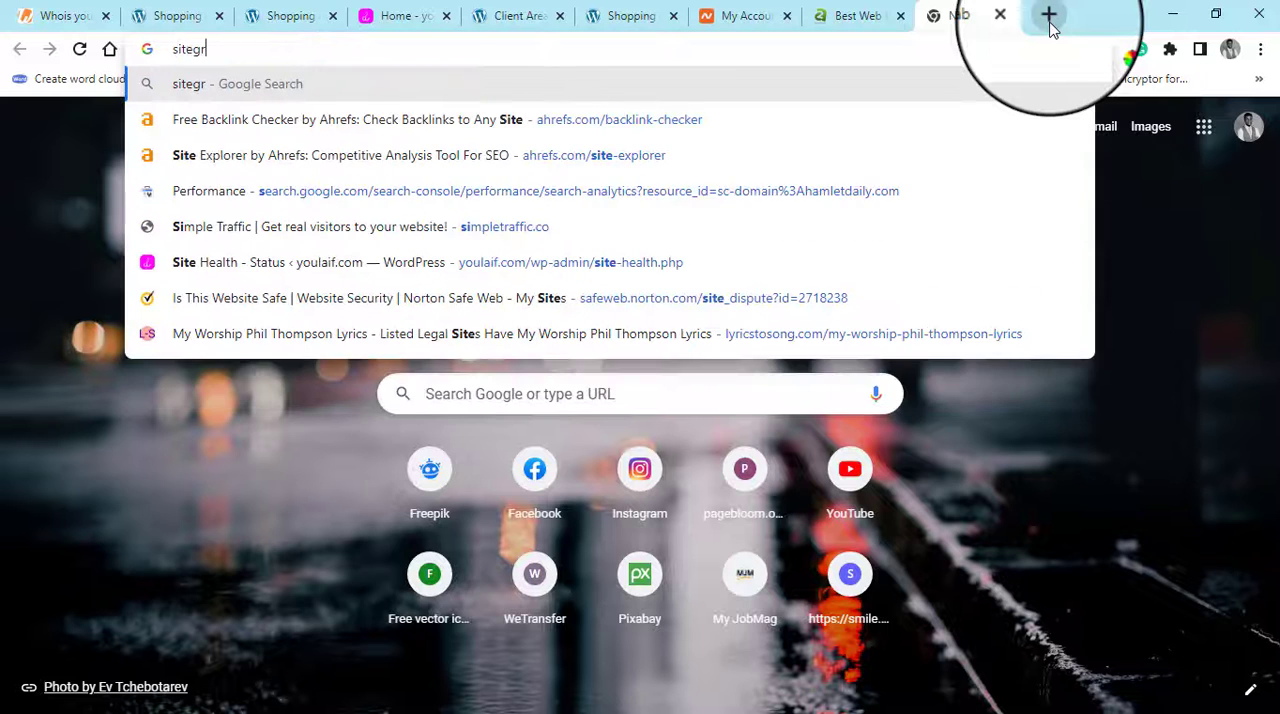
click(431, 140)
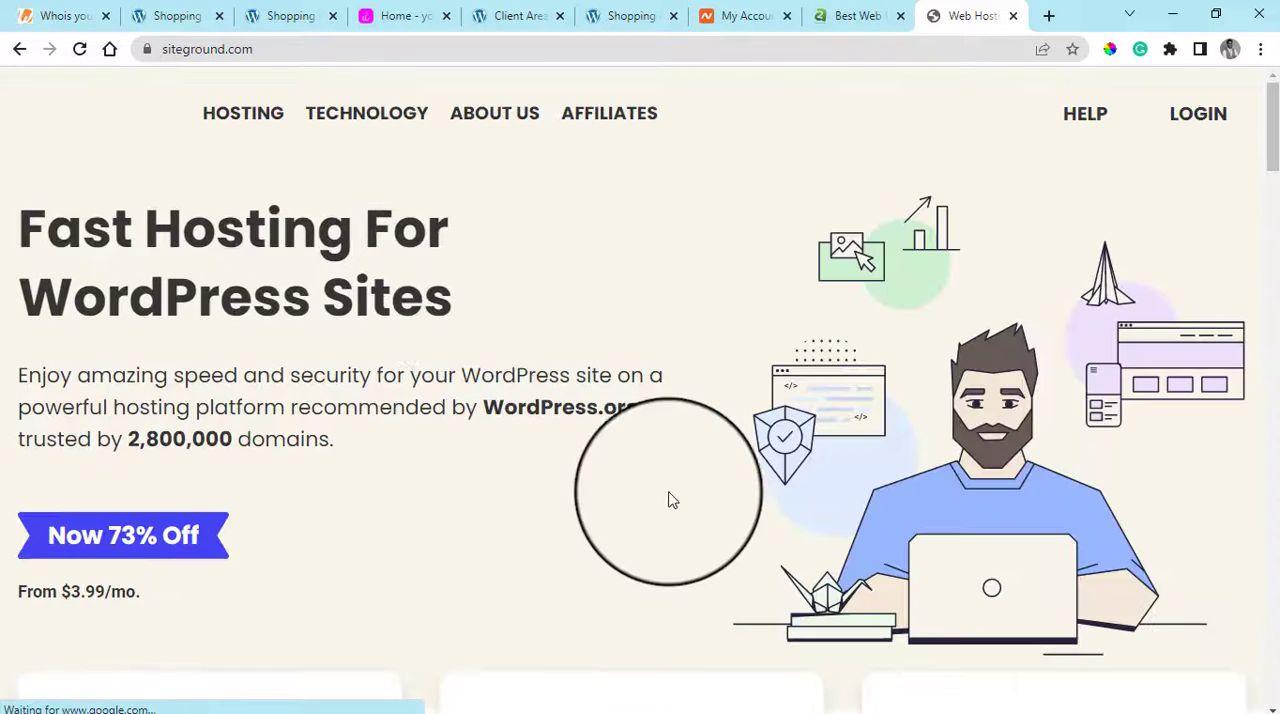
scroll(635, 471, down, 5)
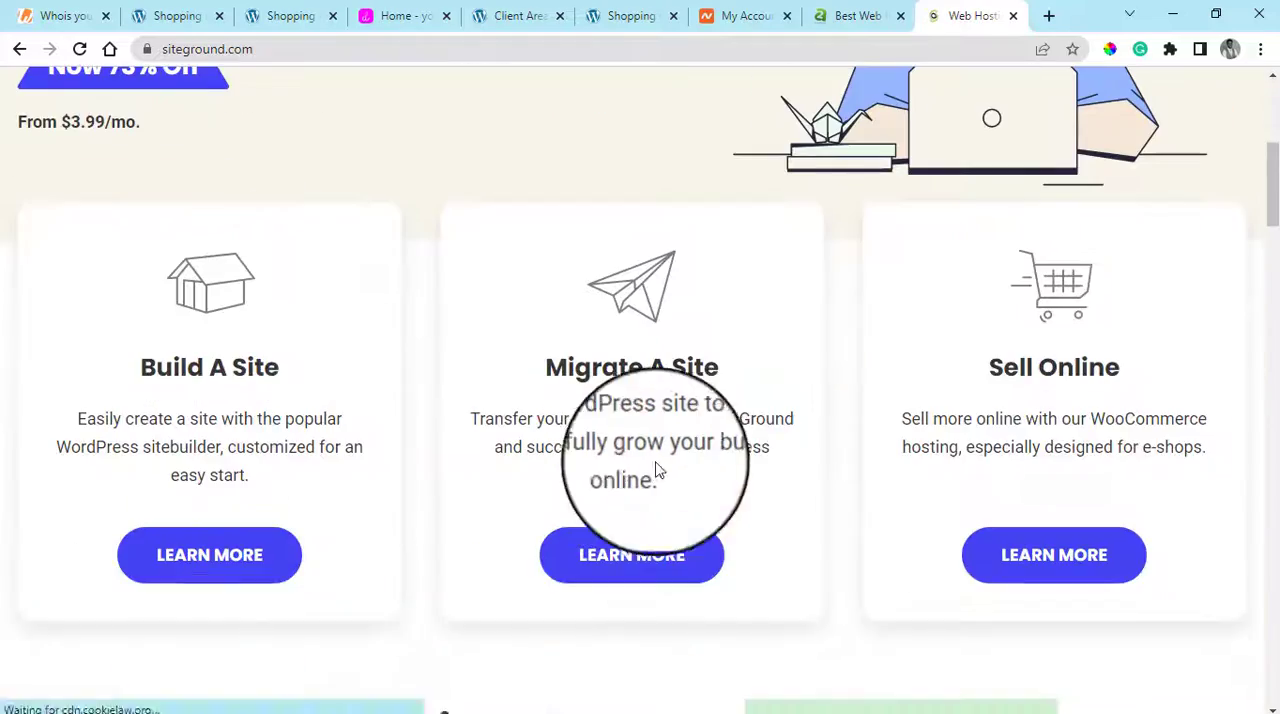
scroll(952, 349, down, 5)
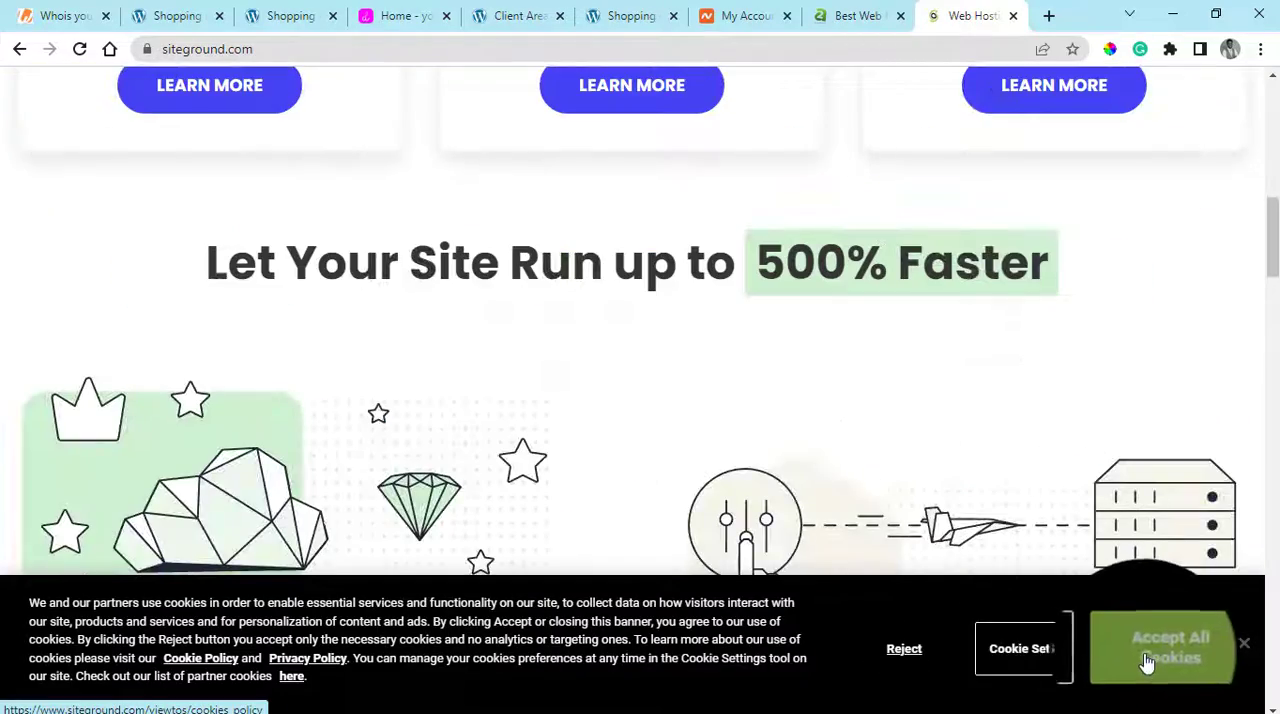
click(1149, 662)
Browse SiteGround's home page down to the footer and back up to its speed features
scroll(934, 433, down, 5)
scroll(924, 398, down, 6)
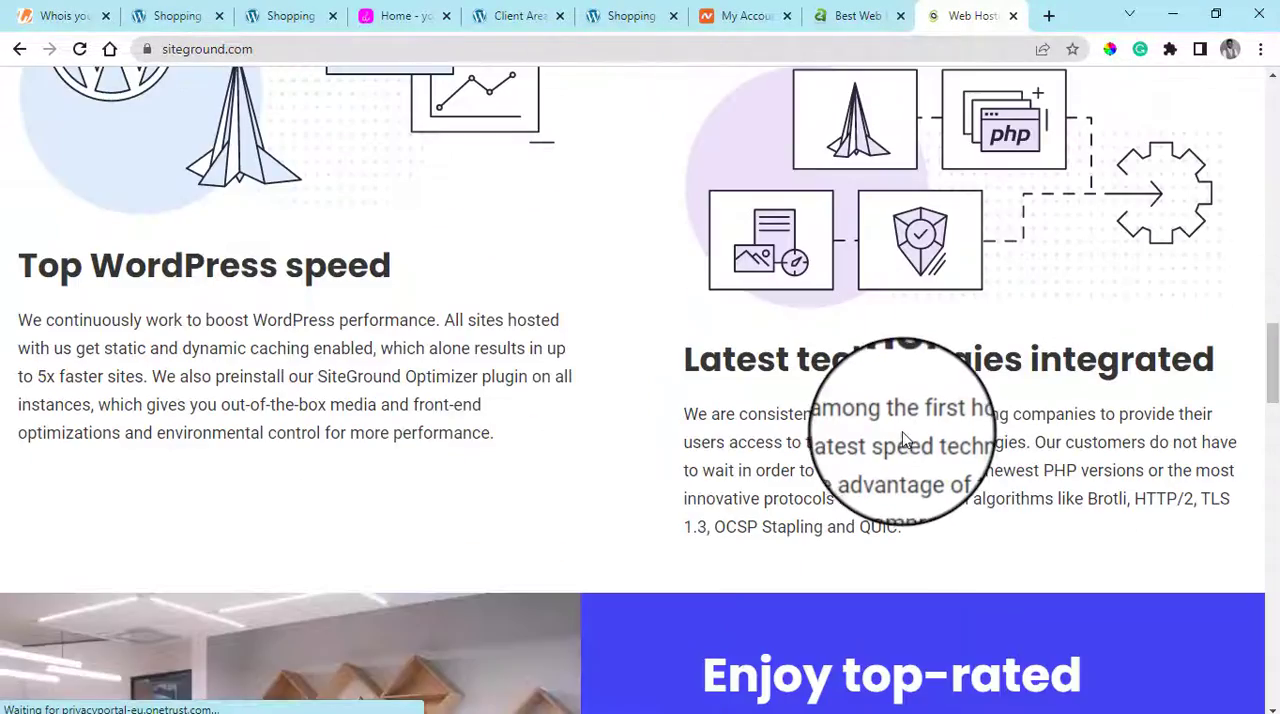
scroll(900, 437, down, 5)
scroll(890, 428, down, 10)
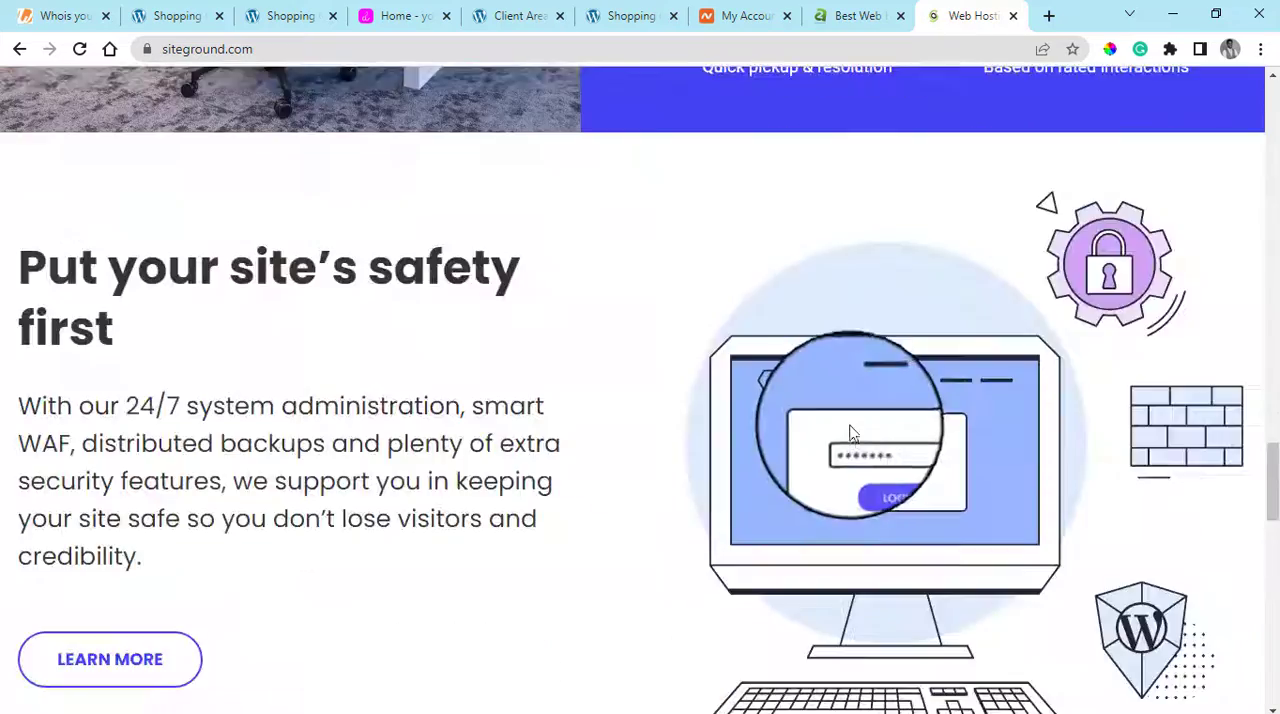
scroll(845, 437, down, 15)
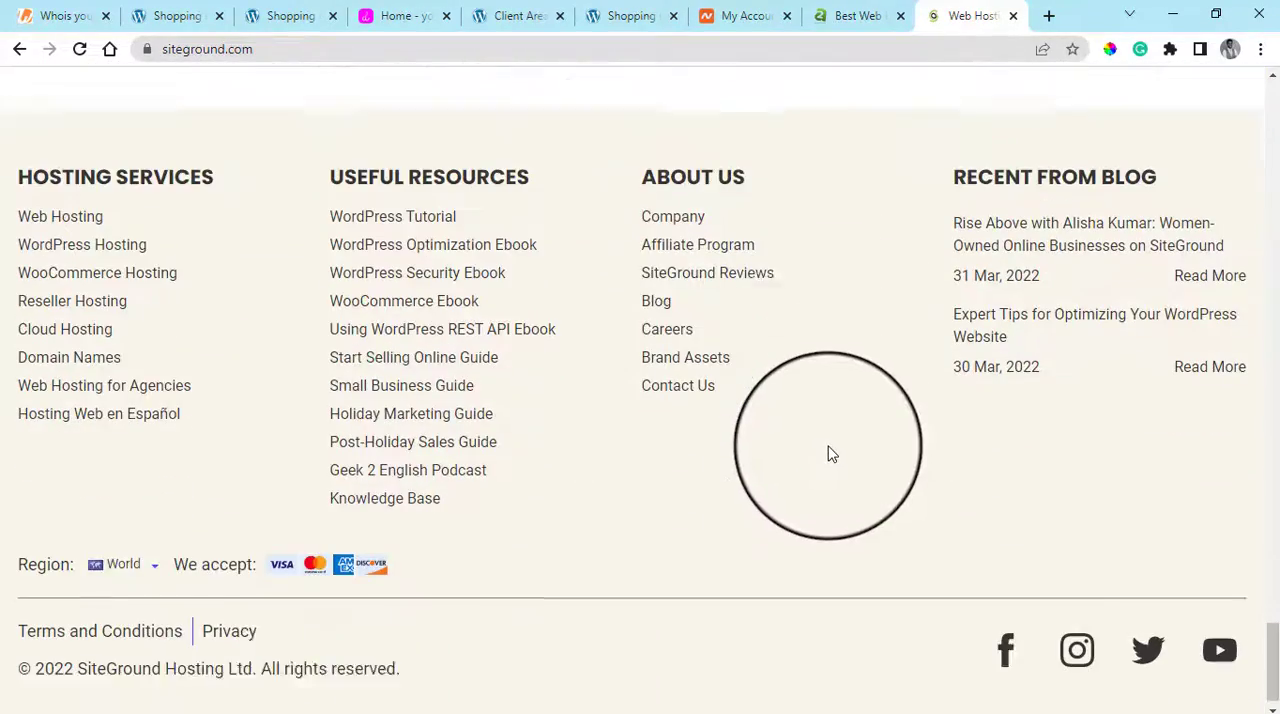
scroll(743, 432, up, 20)
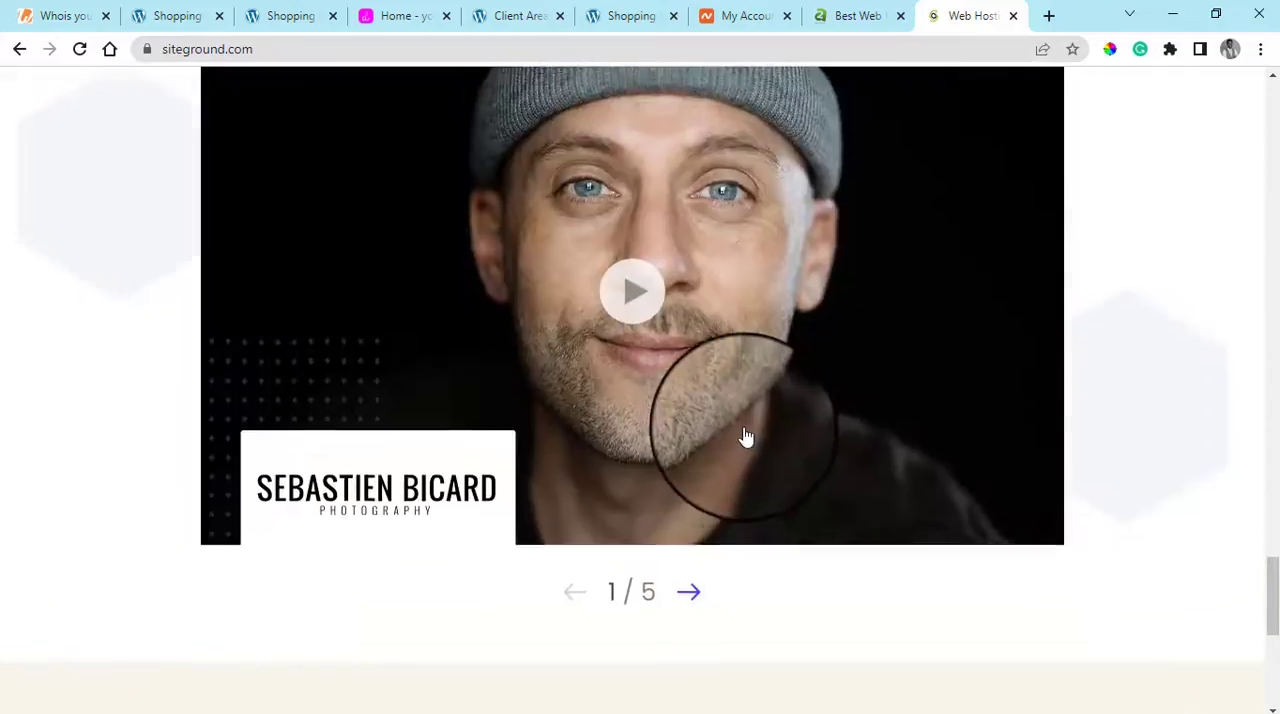
scroll(743, 432, up, 15)
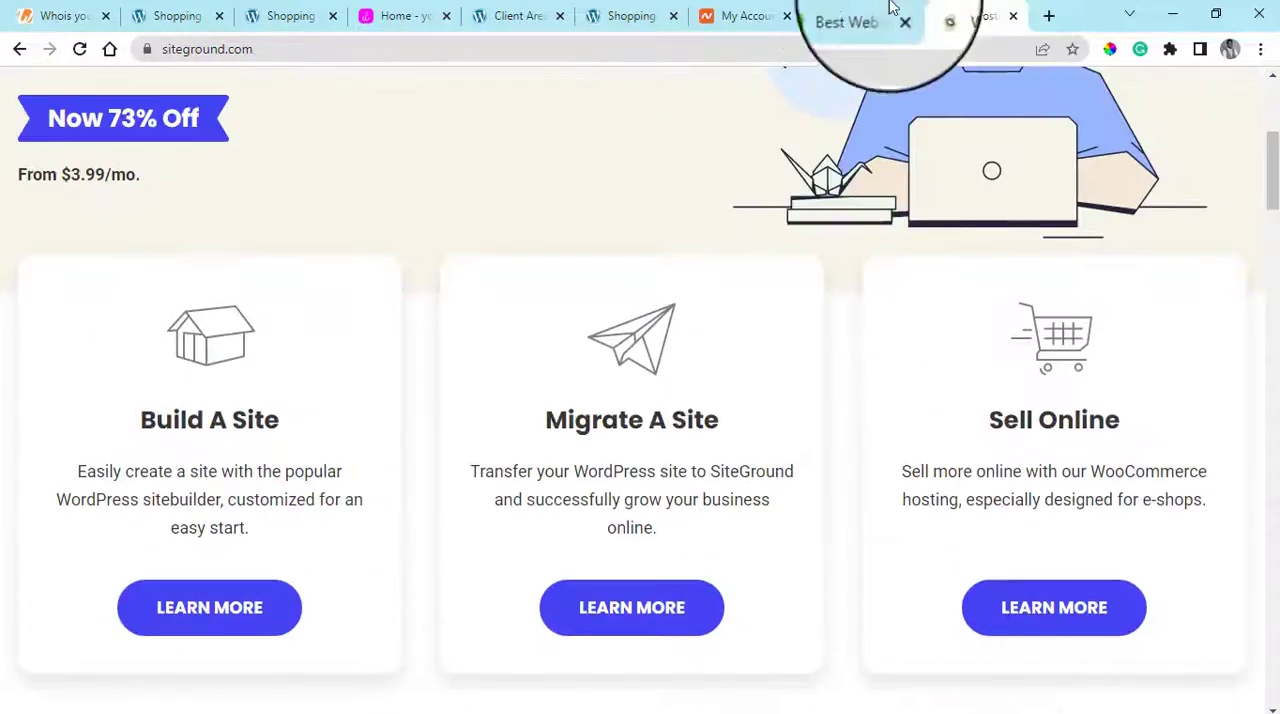
Check the A2 Hosting home page again, and return to the beginning of SiteGround's home page
click(848, 12)
scroll(873, 331, up, 4)
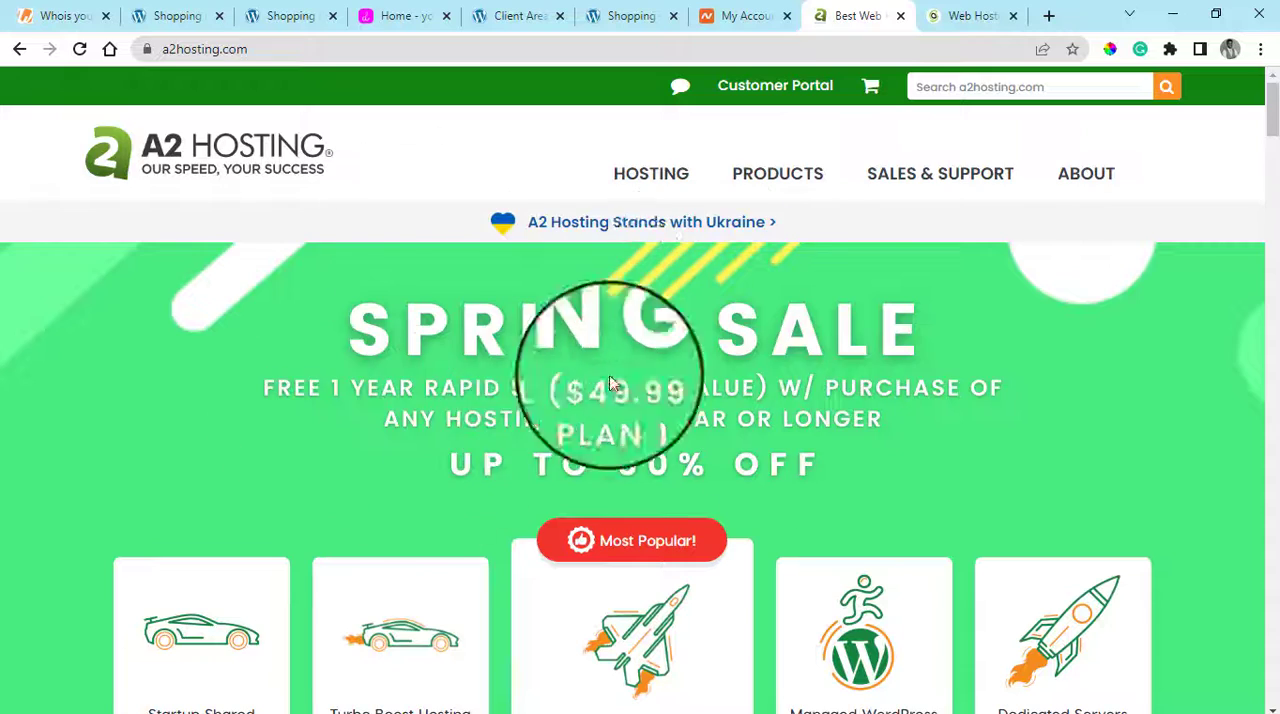
click(945, 15)
scroll(829, 297, up, 2)
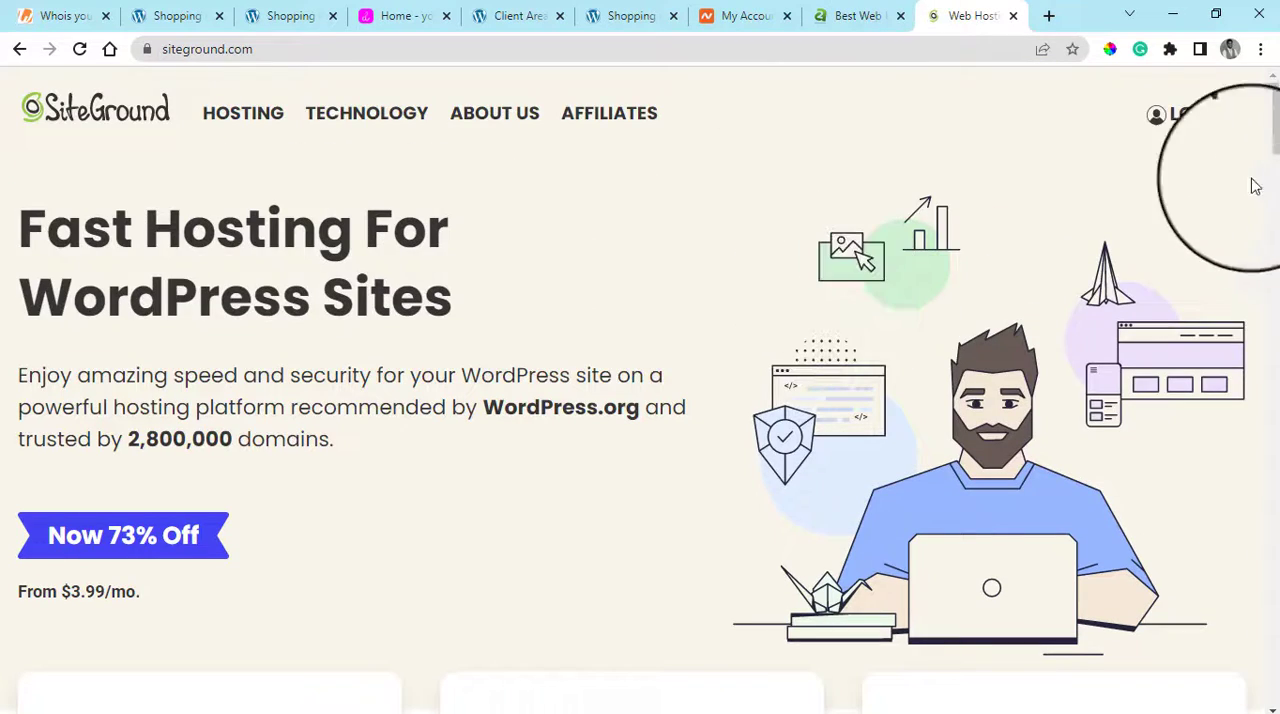
Look over SiteGround's Technology options, its site-building, migration and online-selling services, and the Customer Success Stories section
scroll(1255, 190, down, 10)
scroll(1252, 198, up, 10)
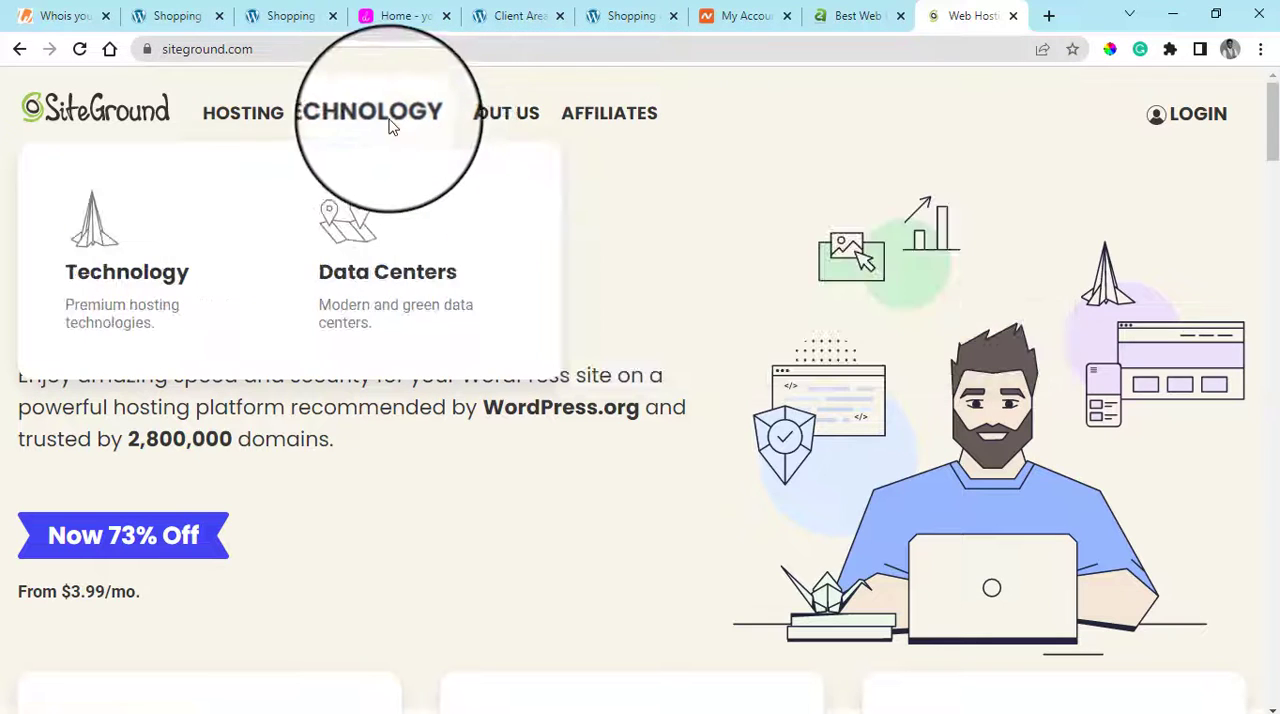
mouse_move(210, 118)
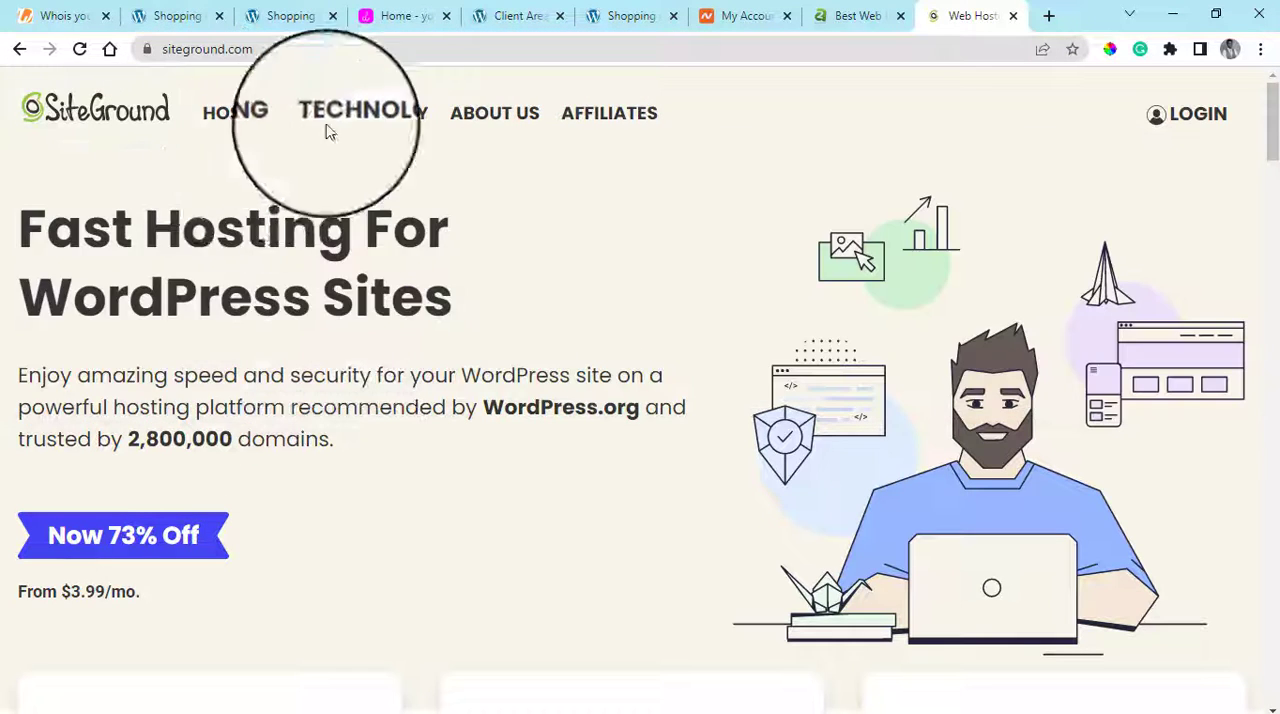
scroll(860, 505, down, 2)
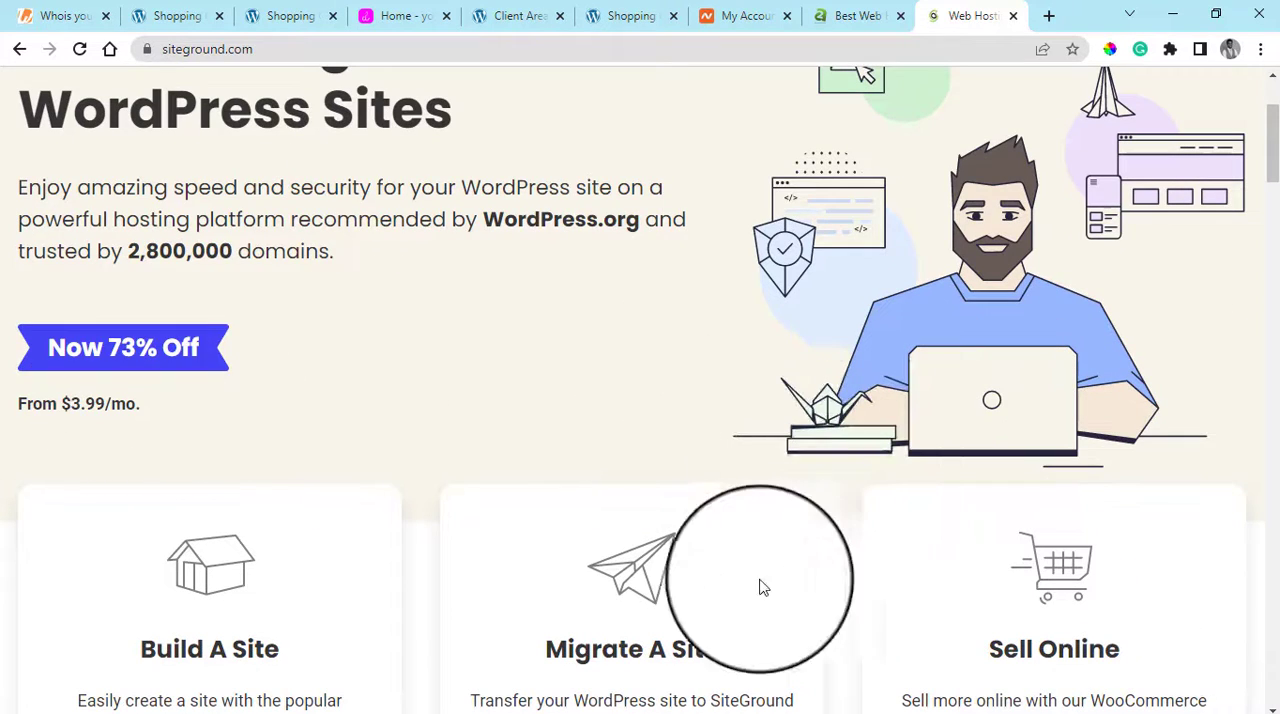
scroll(931, 563, down, 4)
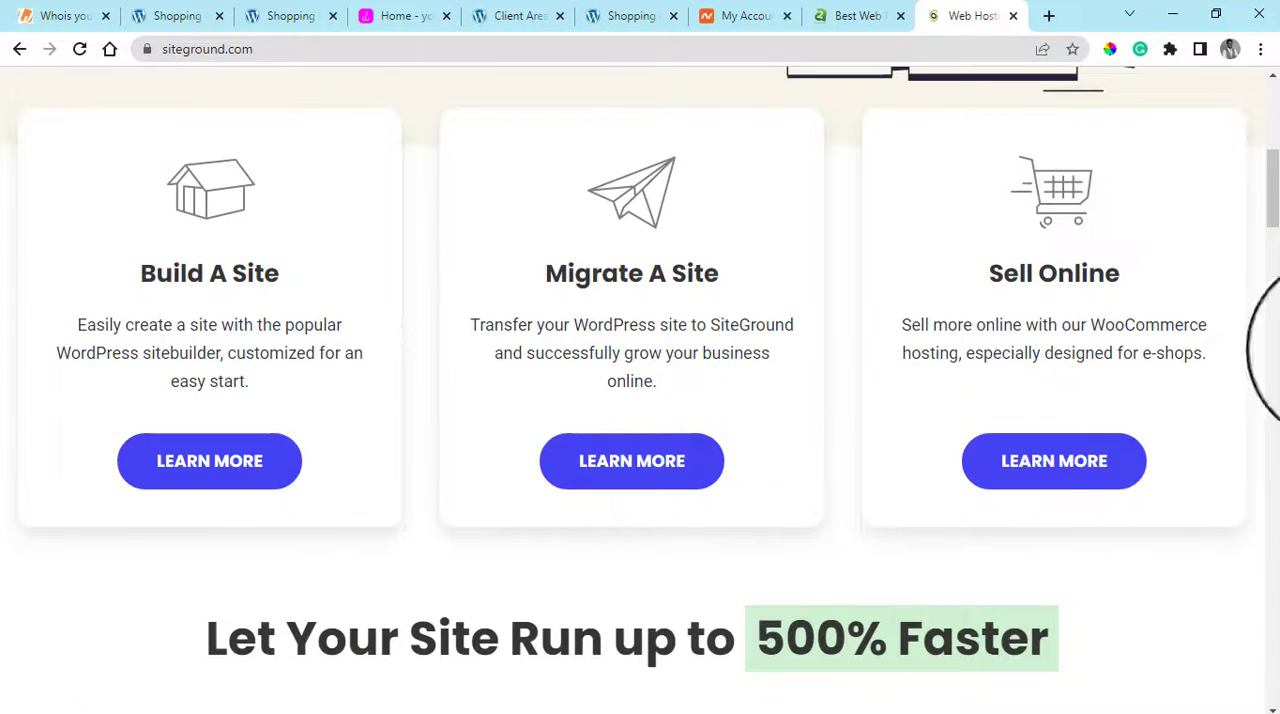
click(1276, 121)
drag(1276, 121, 1276, 548)
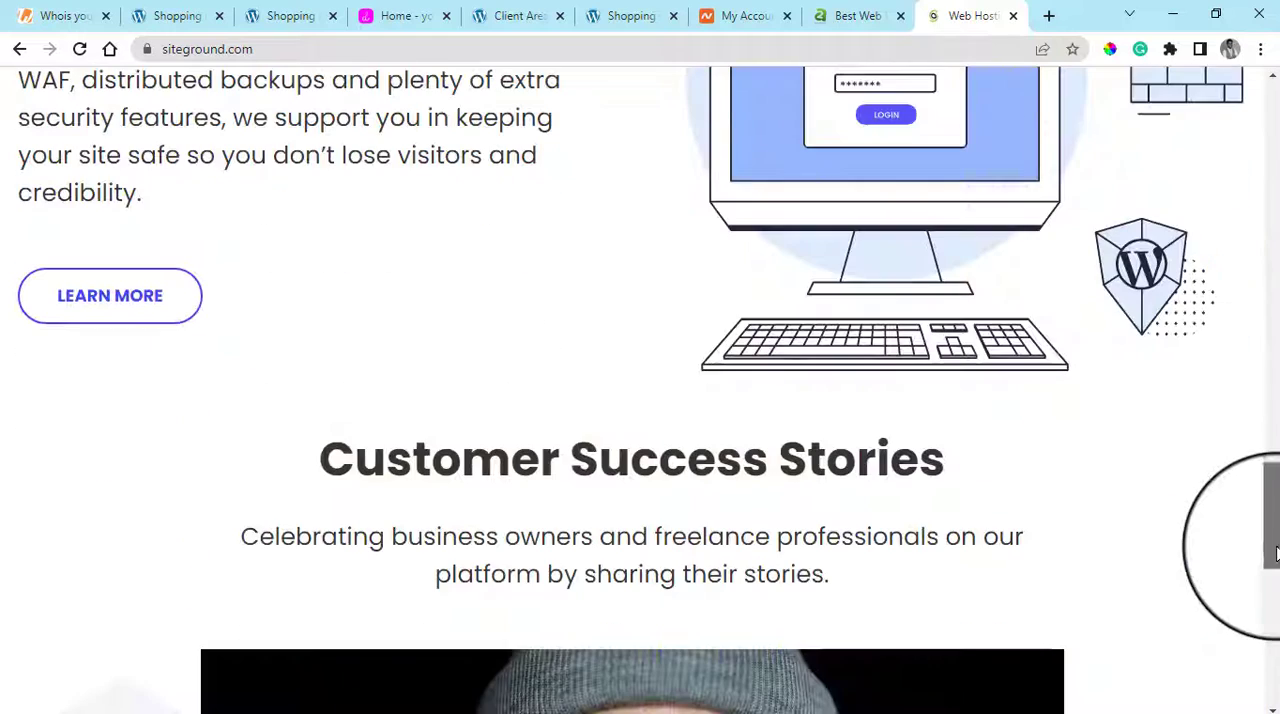
Compare the open SiteGround page with A2 Hosting's home page, and review A2's Spring Sale offers and shared hosting plans
click(848, 10)
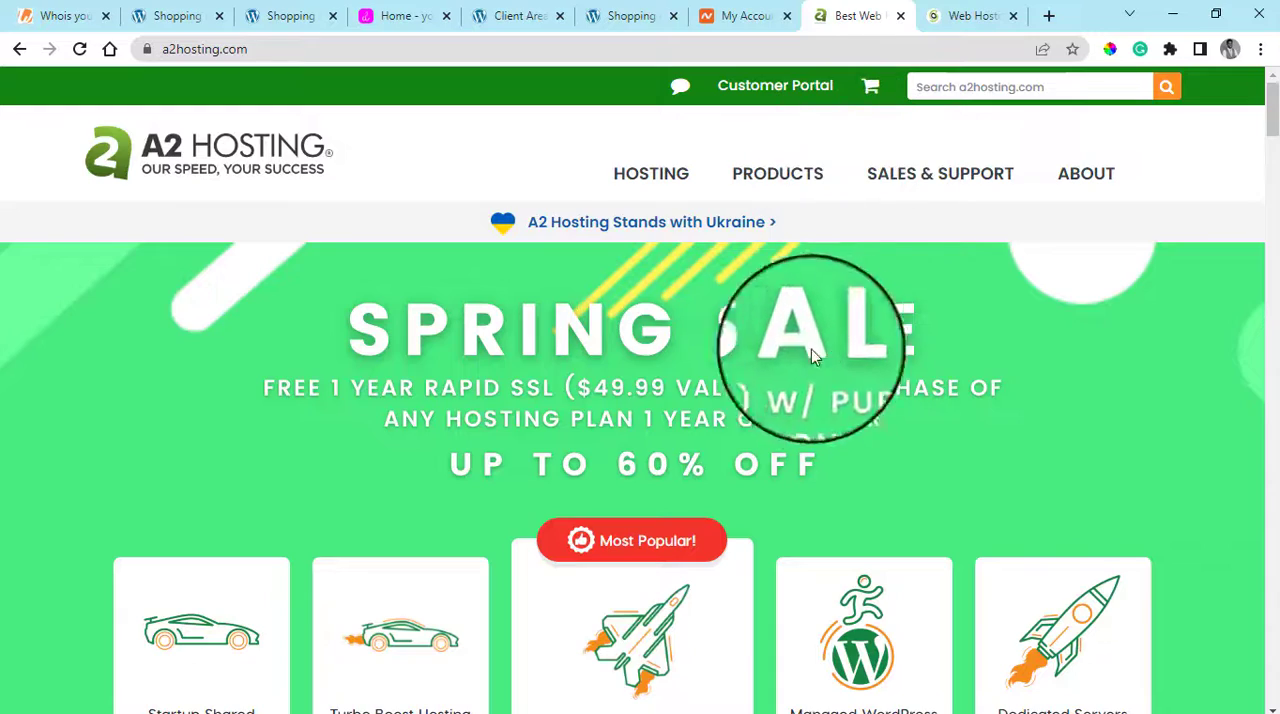
click(985, 8)
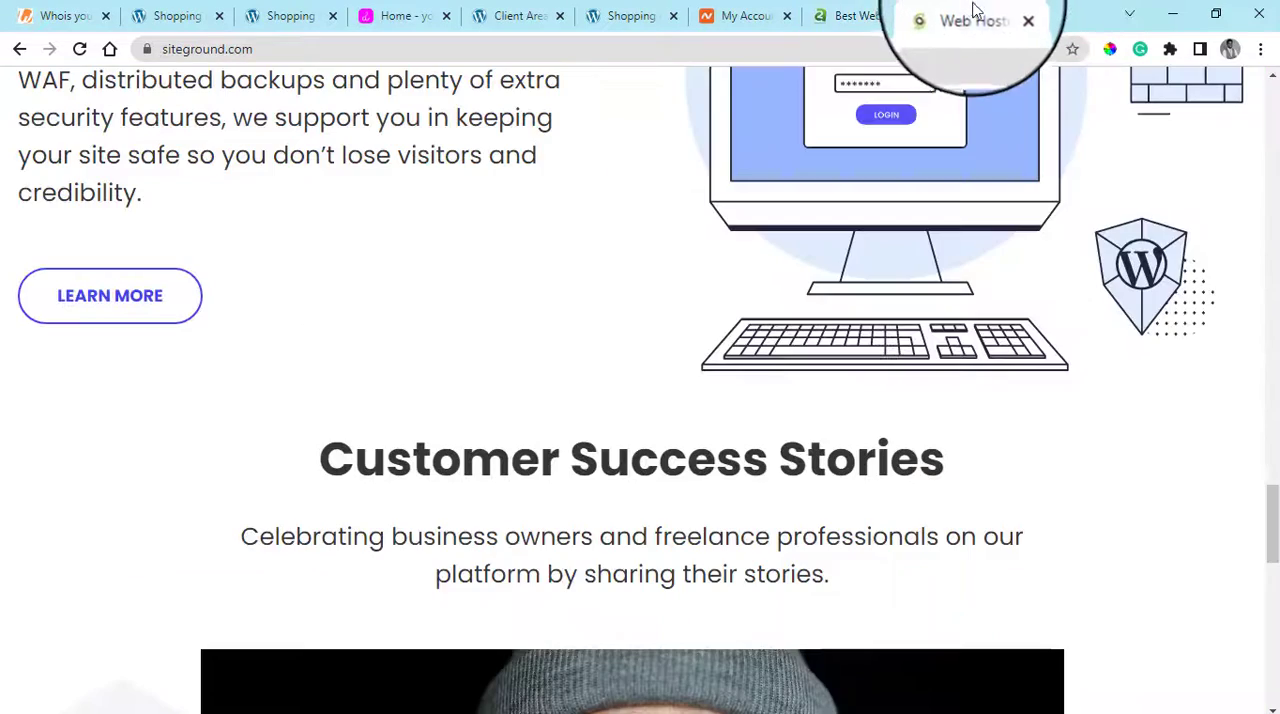
click(871, 9)
mouse_move(940, 355)
scroll(700, 300, down, 2)
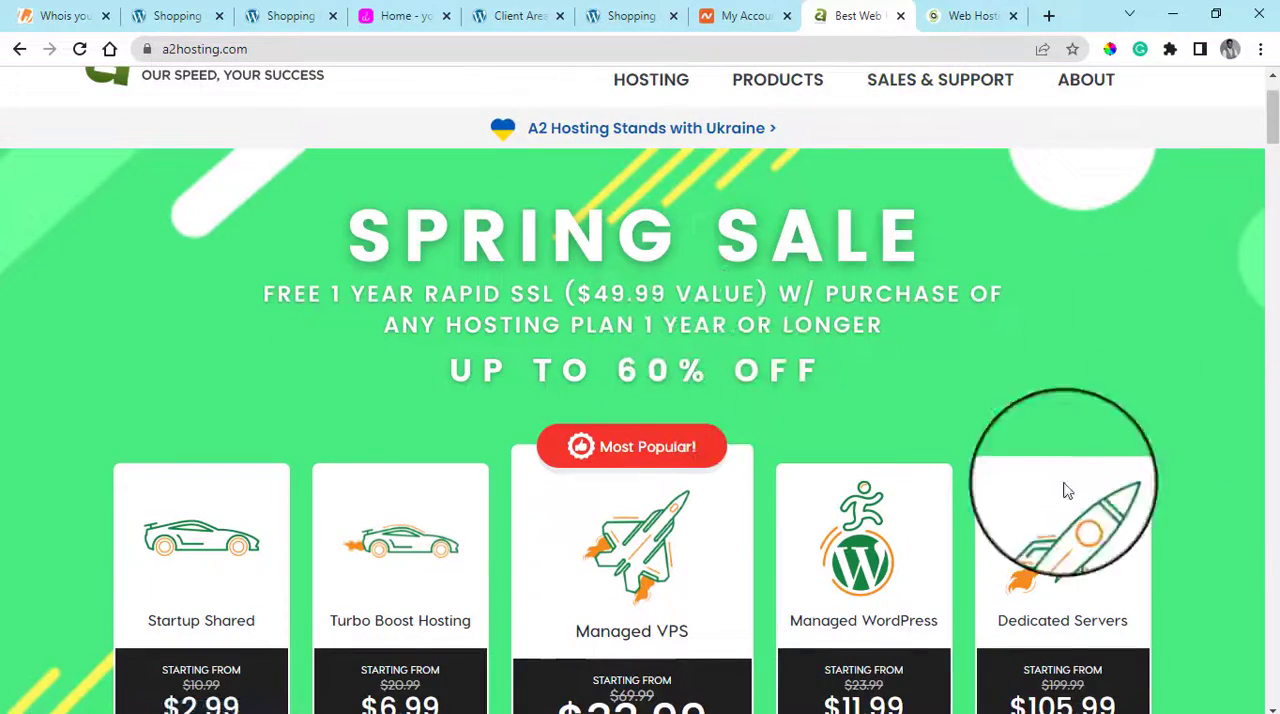
scroll(1063, 491, down, 5)
scroll(780, 505, down, 3)
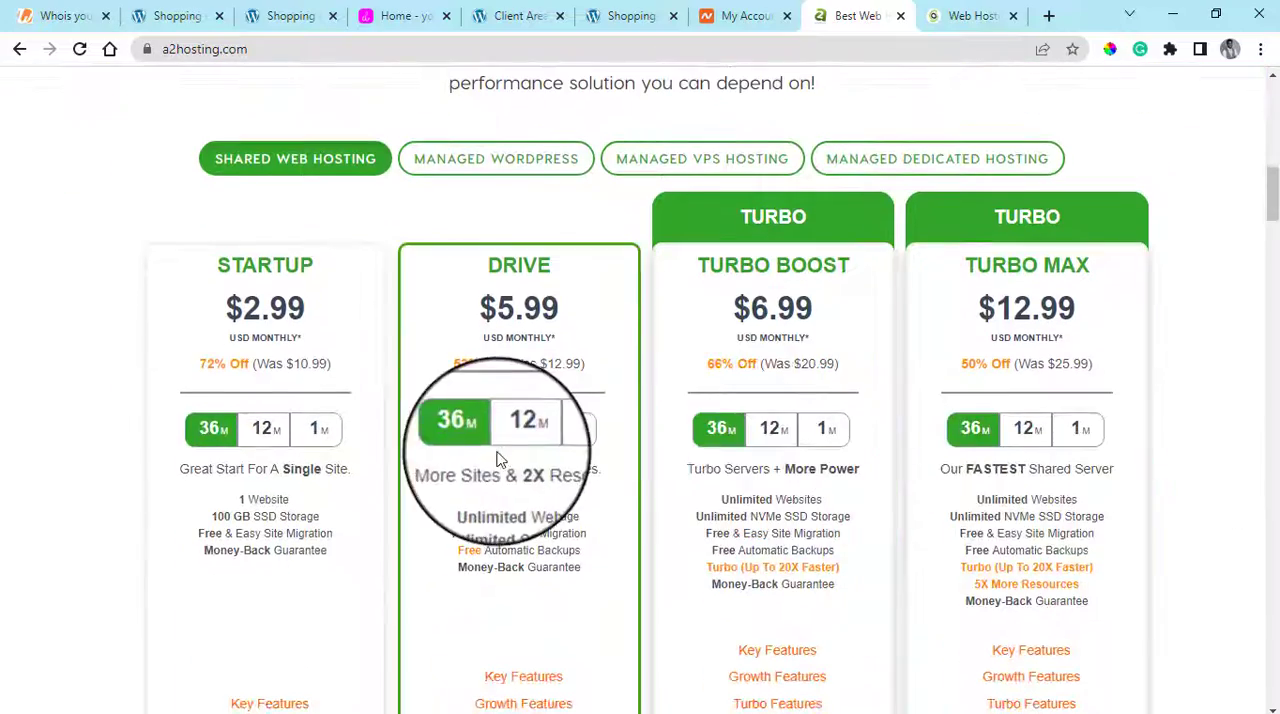
scroll(560, 440, down, 1)
scroll(724, 437, down, 3)
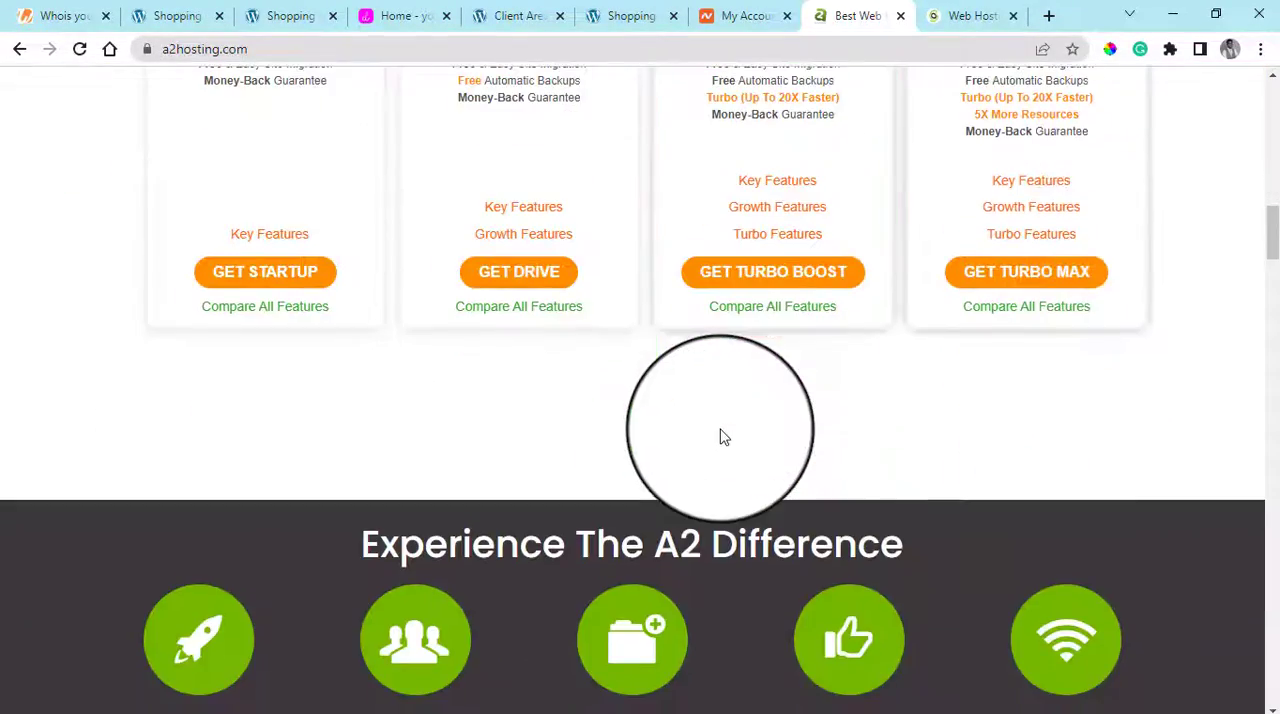
Read A2 Hosting's A2 Difference section, hosting categories, site-building and CMS options, customer reviews and Fast Hosting description
scroll(1101, 481, down, 3)
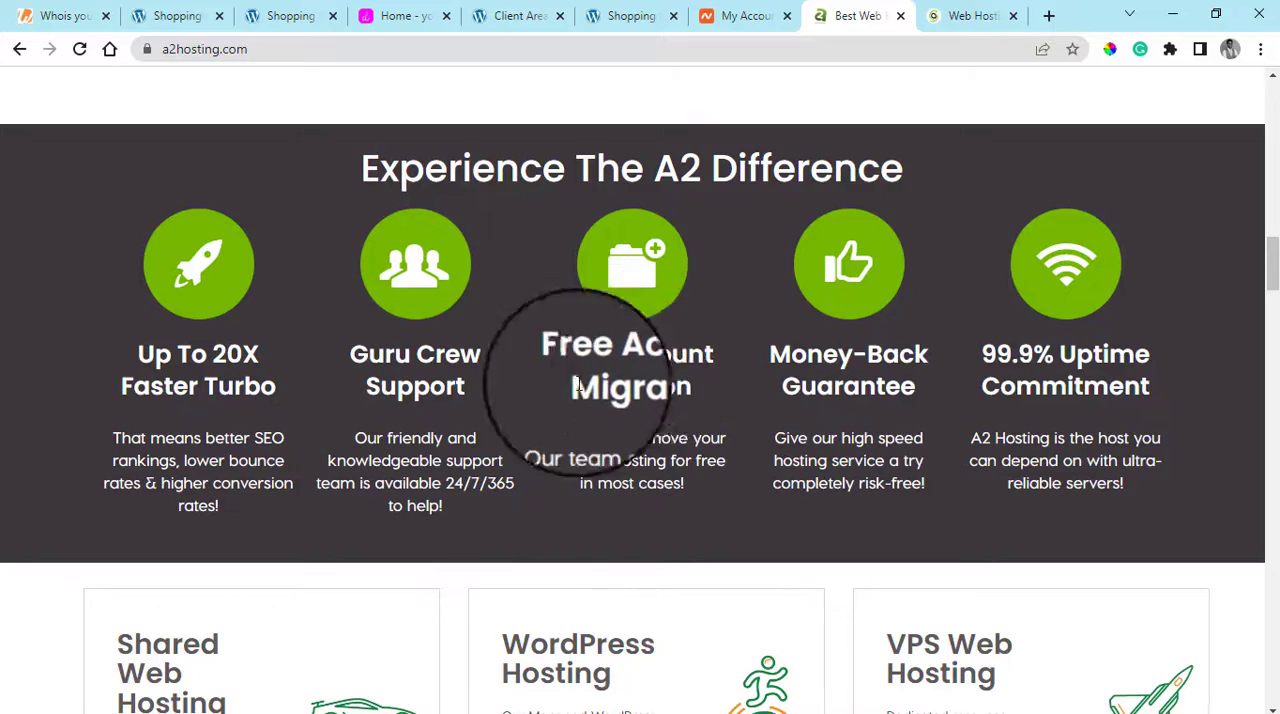
scroll(1100, 423, down, 3)
scroll(766, 371, up, 1)
scroll(960, 386, down, 6)
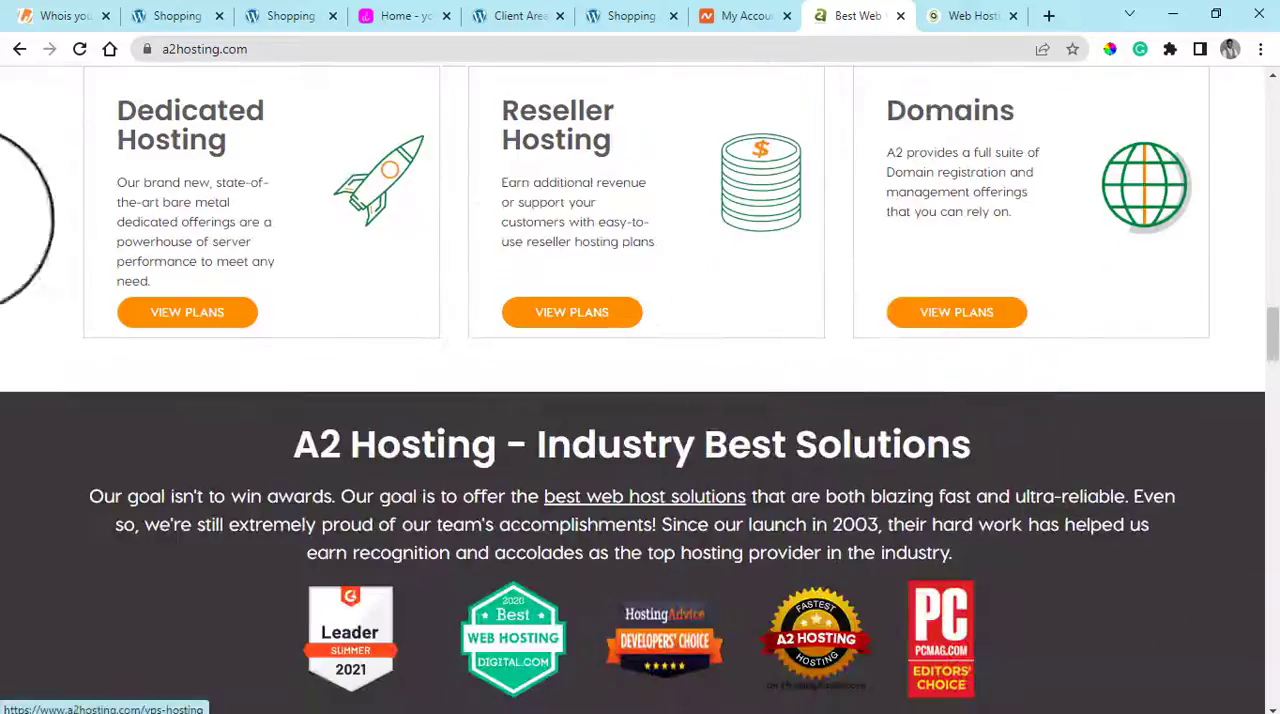
scroll(957, 371, down, 7)
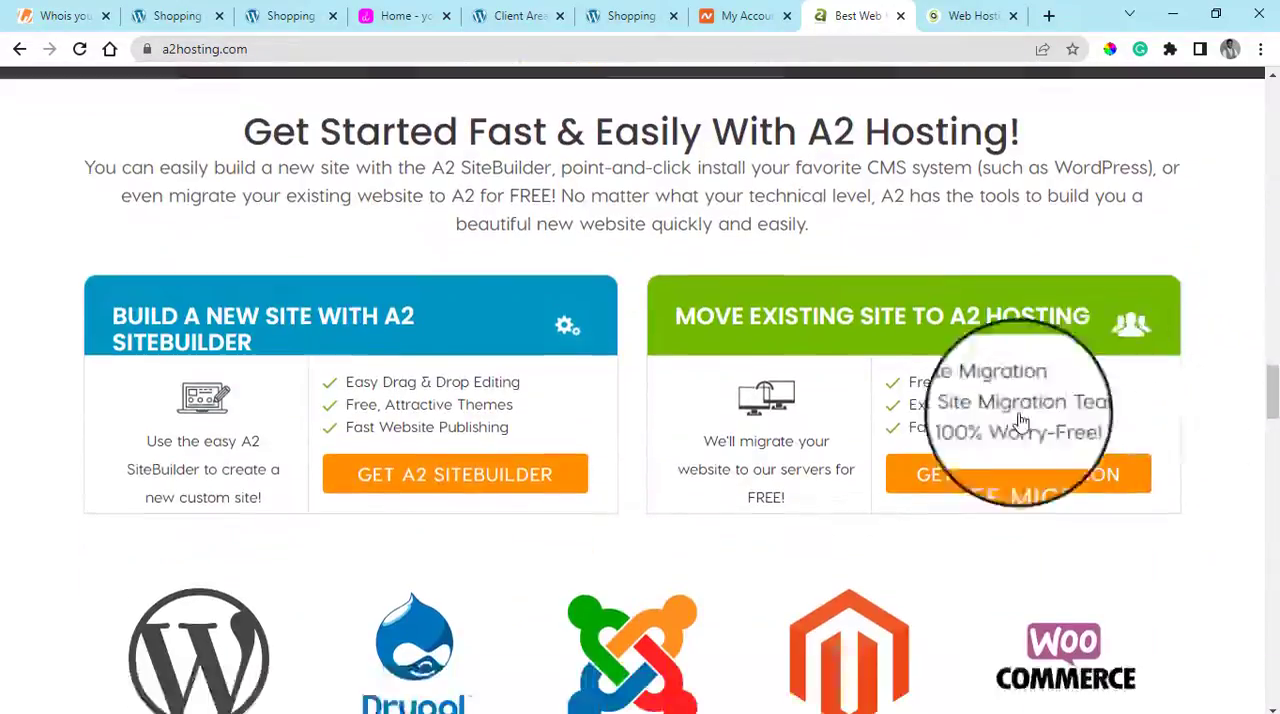
scroll(1000, 405, down, 3)
scroll(1252, 436, down, 3)
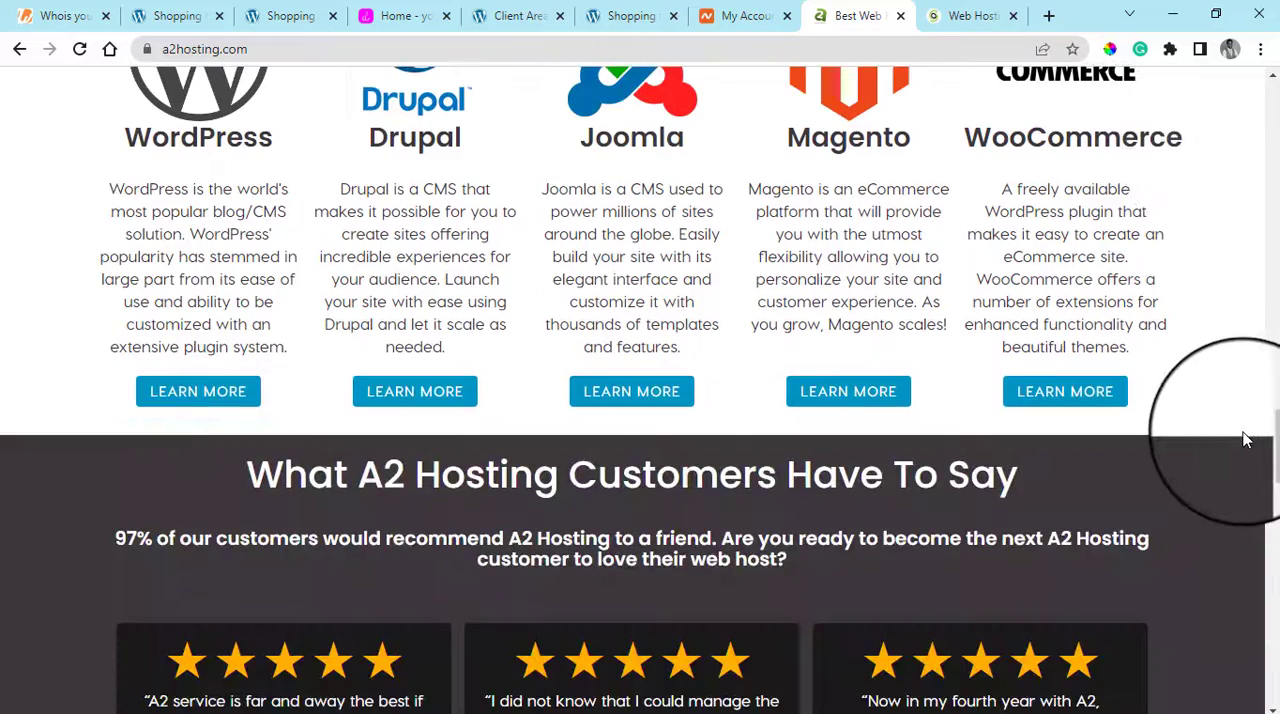
scroll(1151, 429, down, 5)
scroll(1120, 480, down, 2)
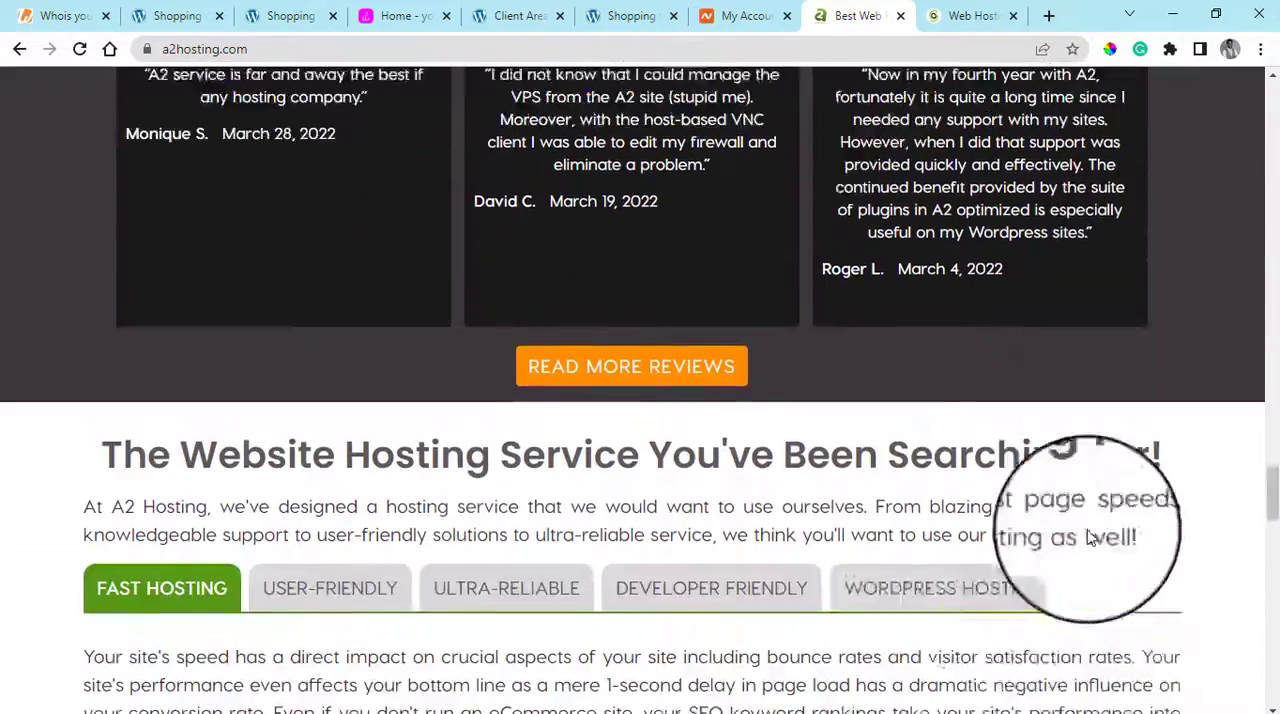
scroll(1090, 538, down, 2)
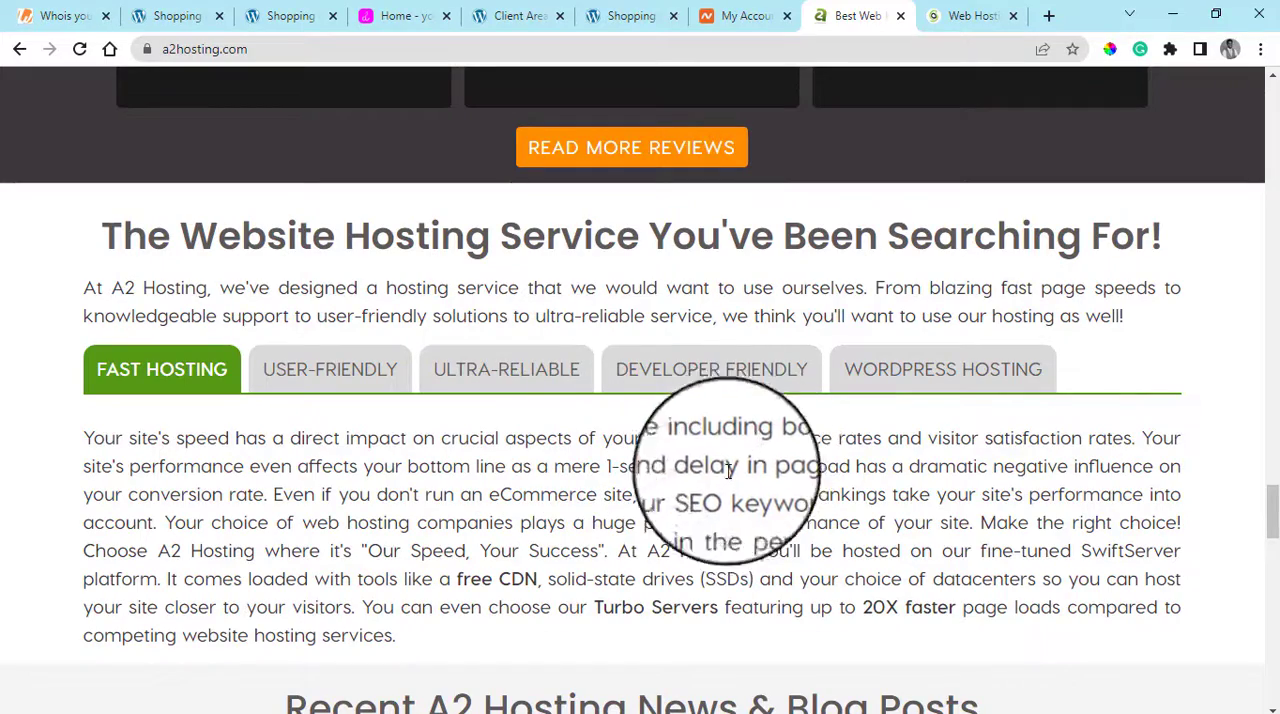
Expand A2 Hosting's FAQ answers on computer OS dependence and getting started, and view the page's footer links
scroll(1169, 377, down, 1)
scroll(1169, 377, down, 10)
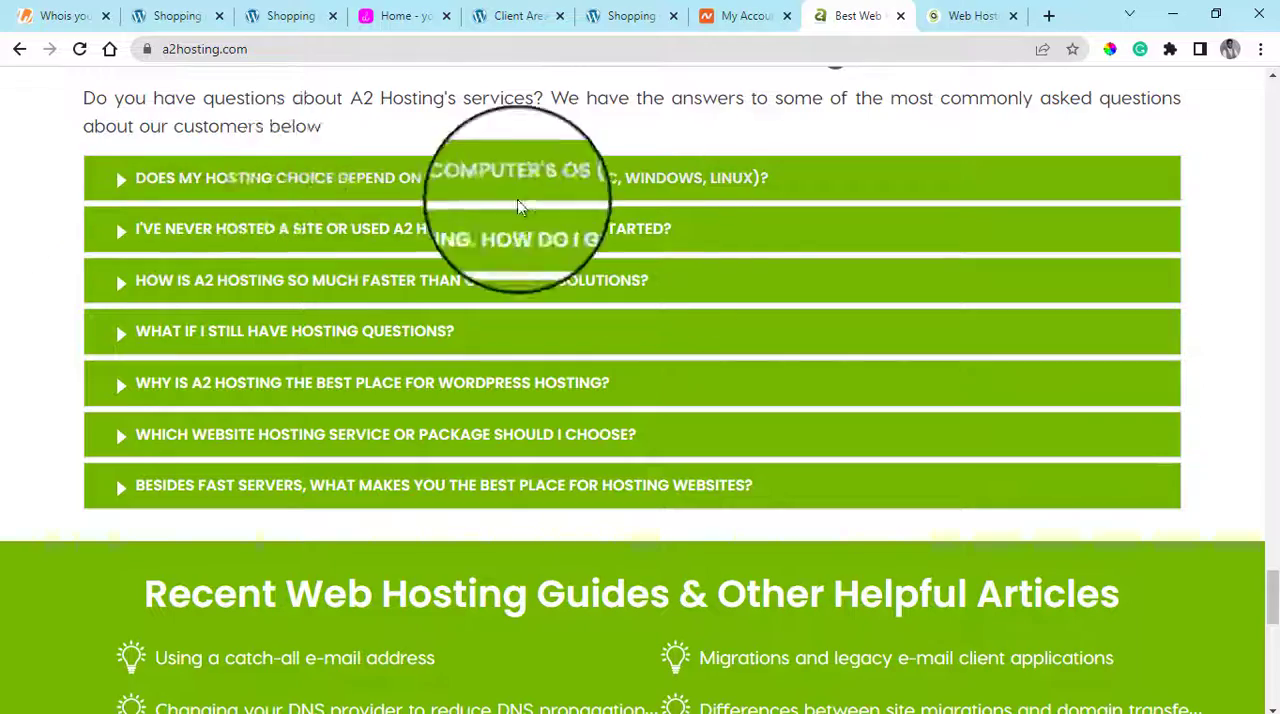
click(121, 187)
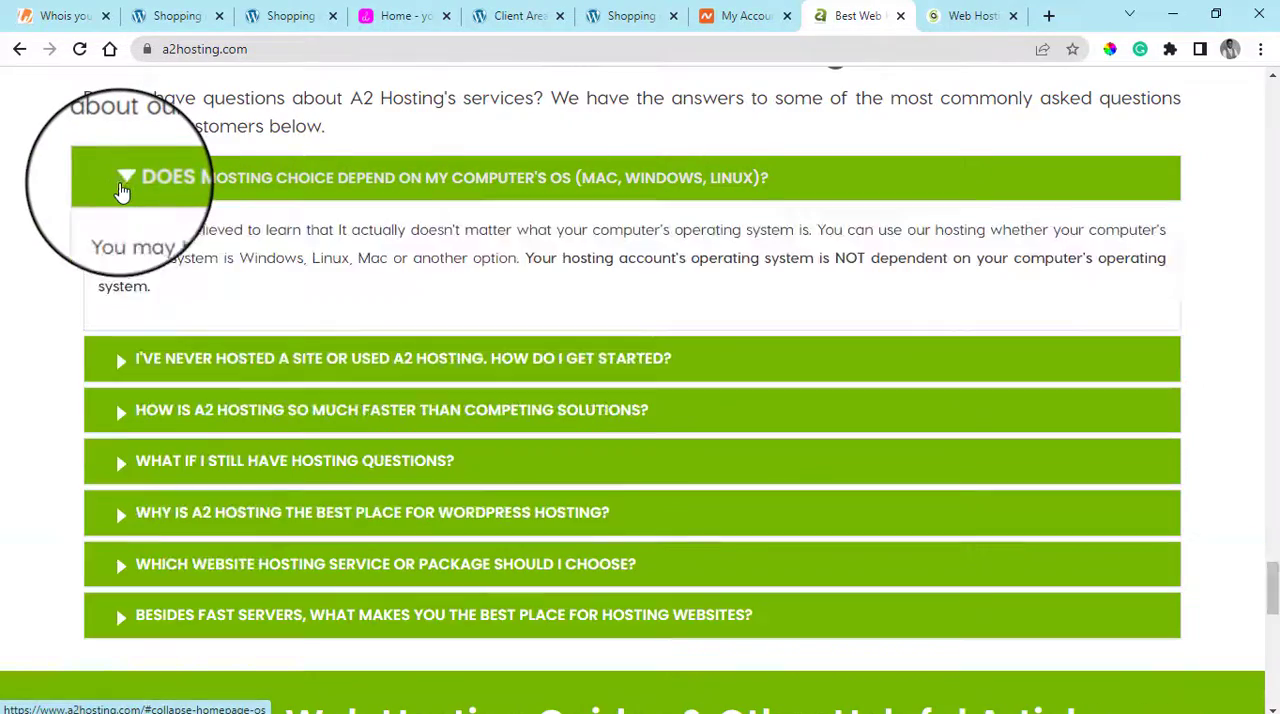
click(113, 370)
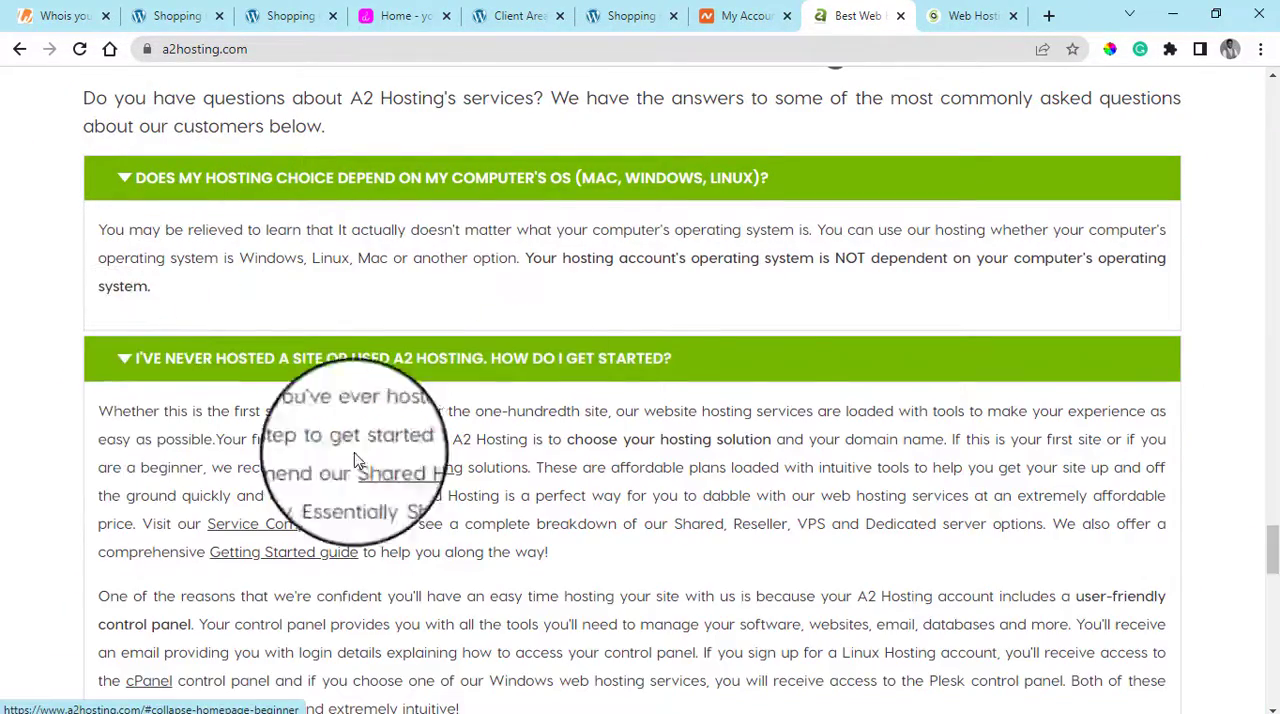
scroll(830, 310, down, 4)
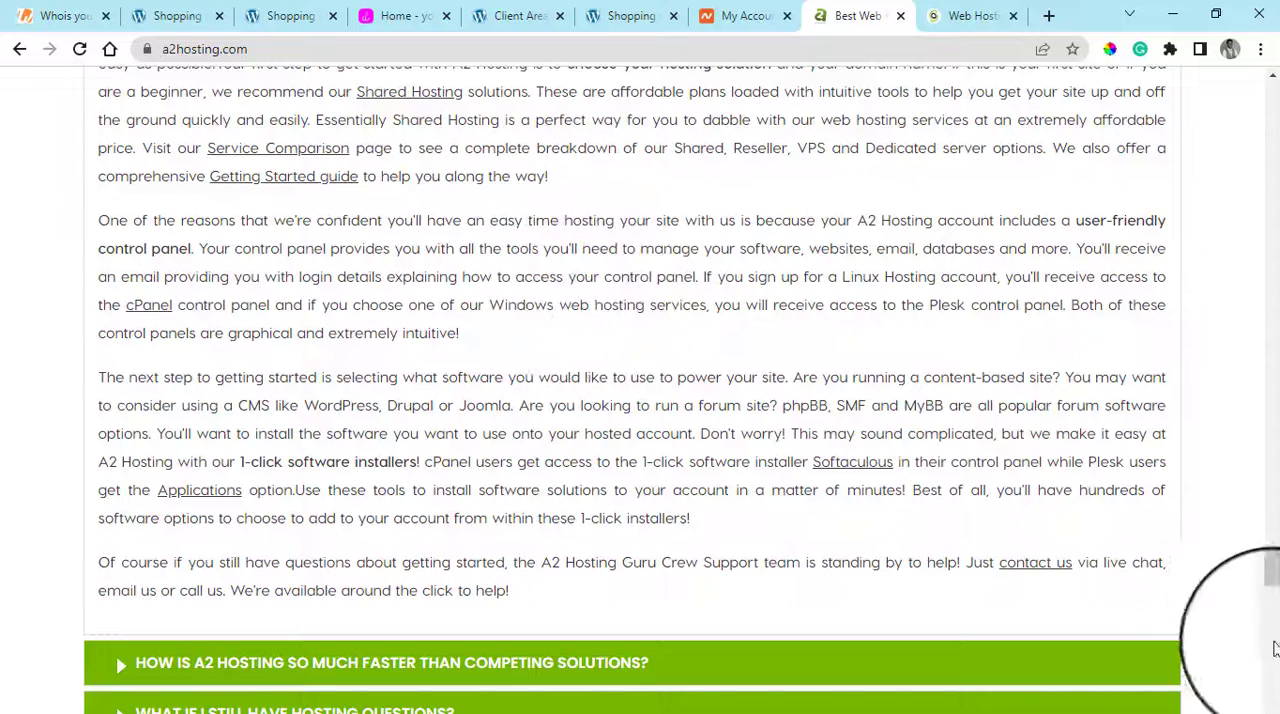
click(1273, 652)
click(1273, 698)
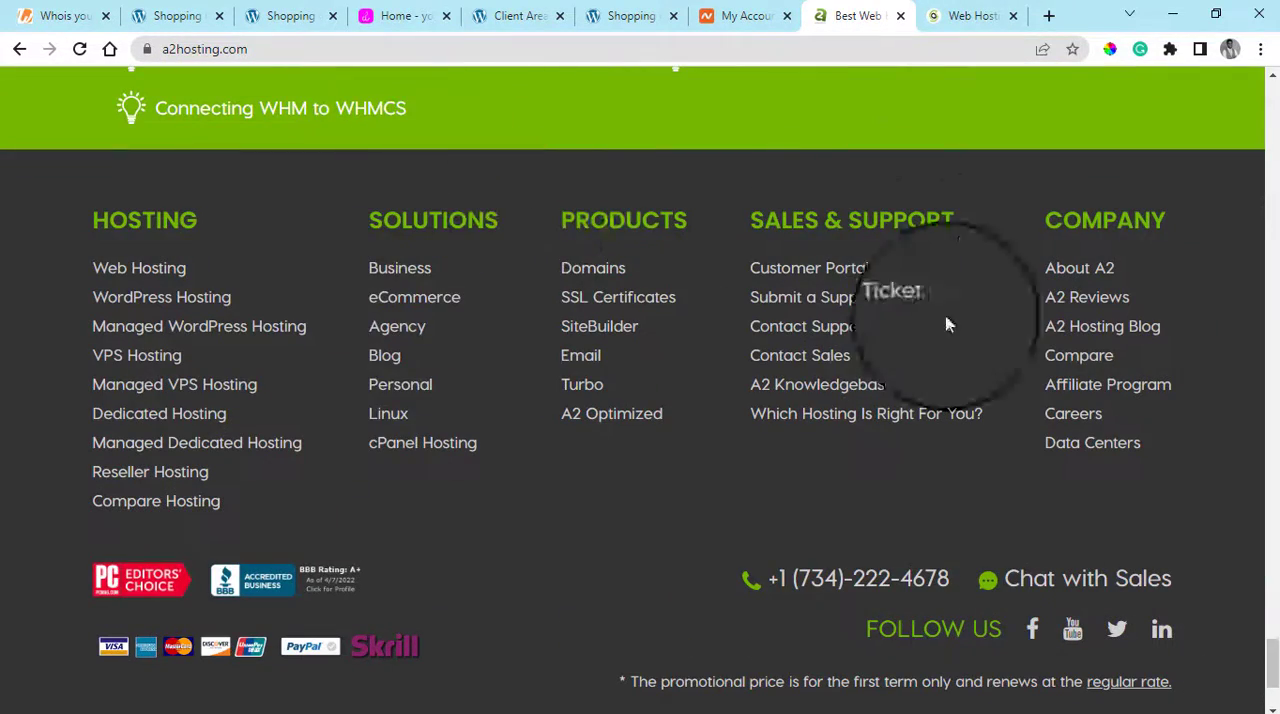
Revisit SiteGround's page, the youlaif.com home page, and the QServers domain registration list for examplewebsitw
click(988, 10)
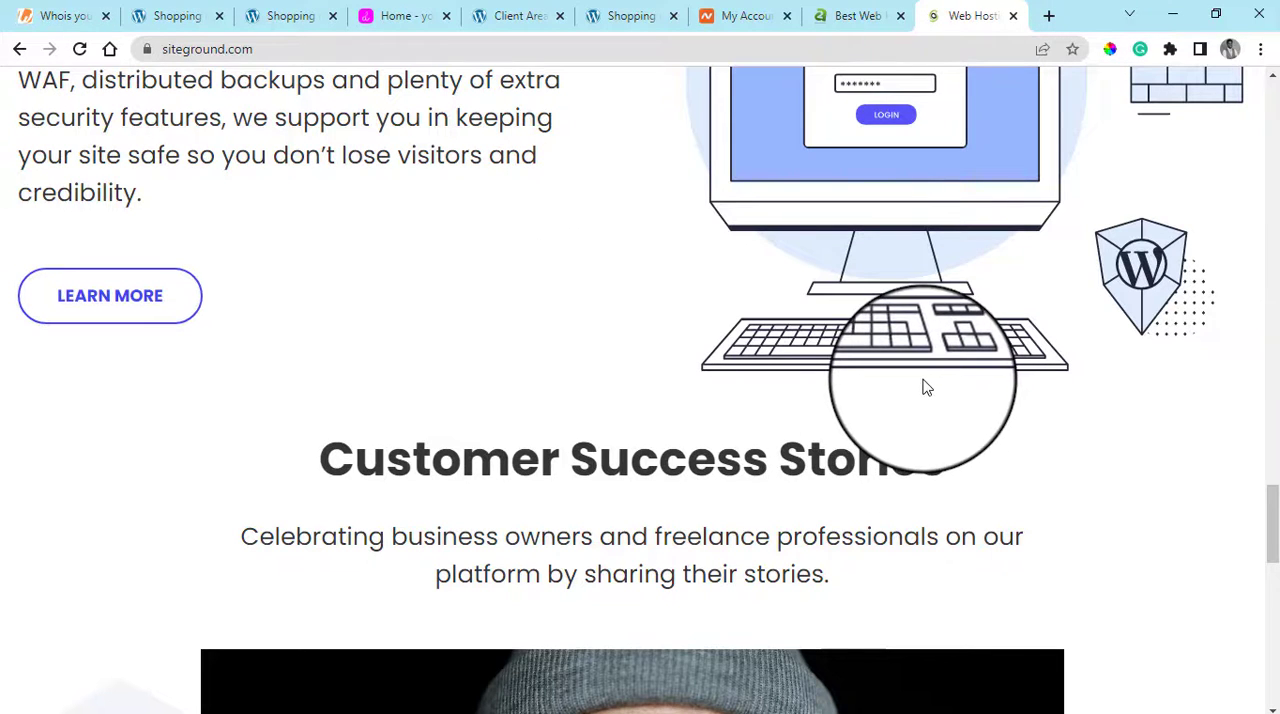
drag(156, 8, 345, 10)
click(410, 12)
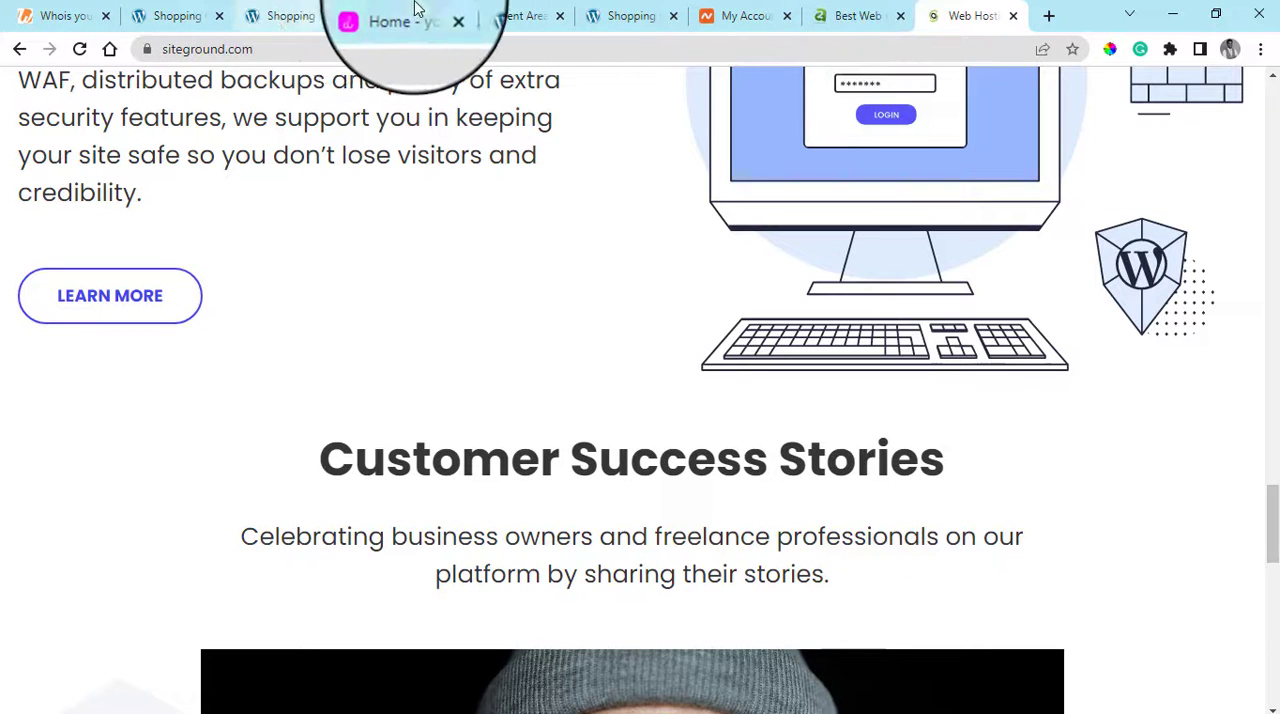
click(545, 12)
click(650, 14)
click(1272, 271)
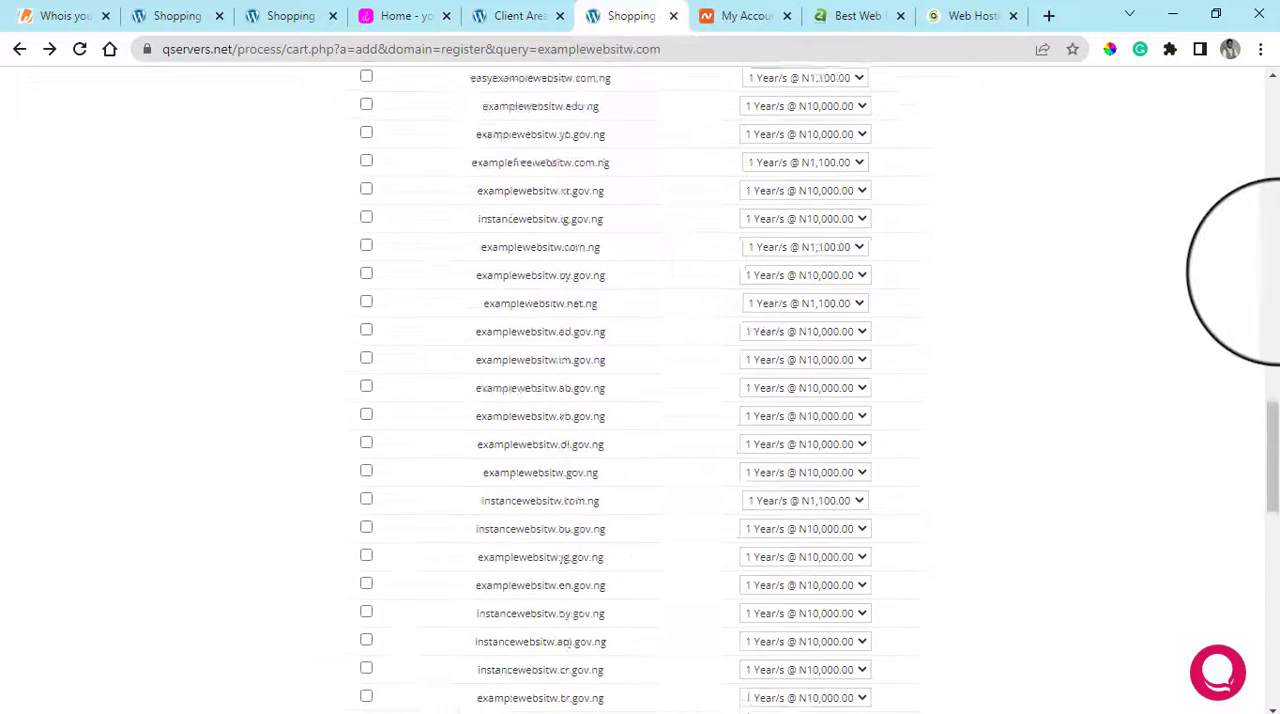
drag(1272, 300, 1268, 132)
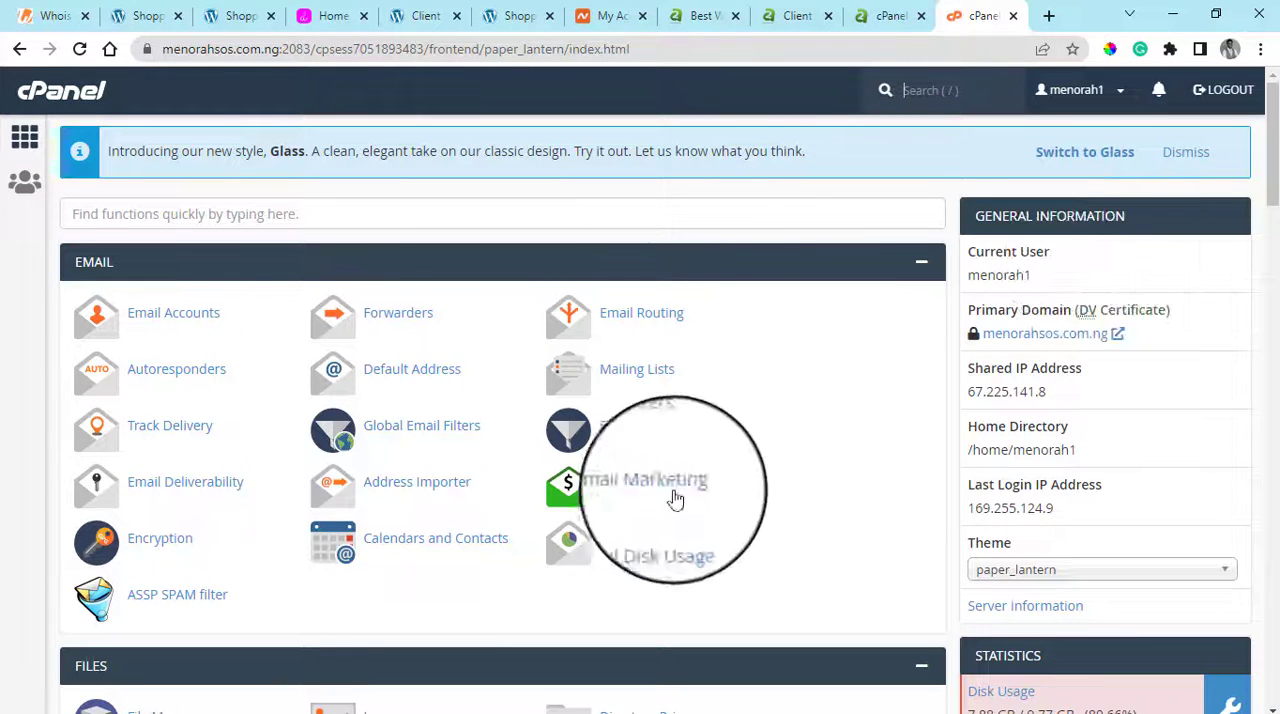
Look through the menorahsos.com.ng cPanel's Email, Files, Domains and Metrics tools and its usage statistics
scroll(1183, 210, down, 1)
scroll(1180, 249, up, 1)
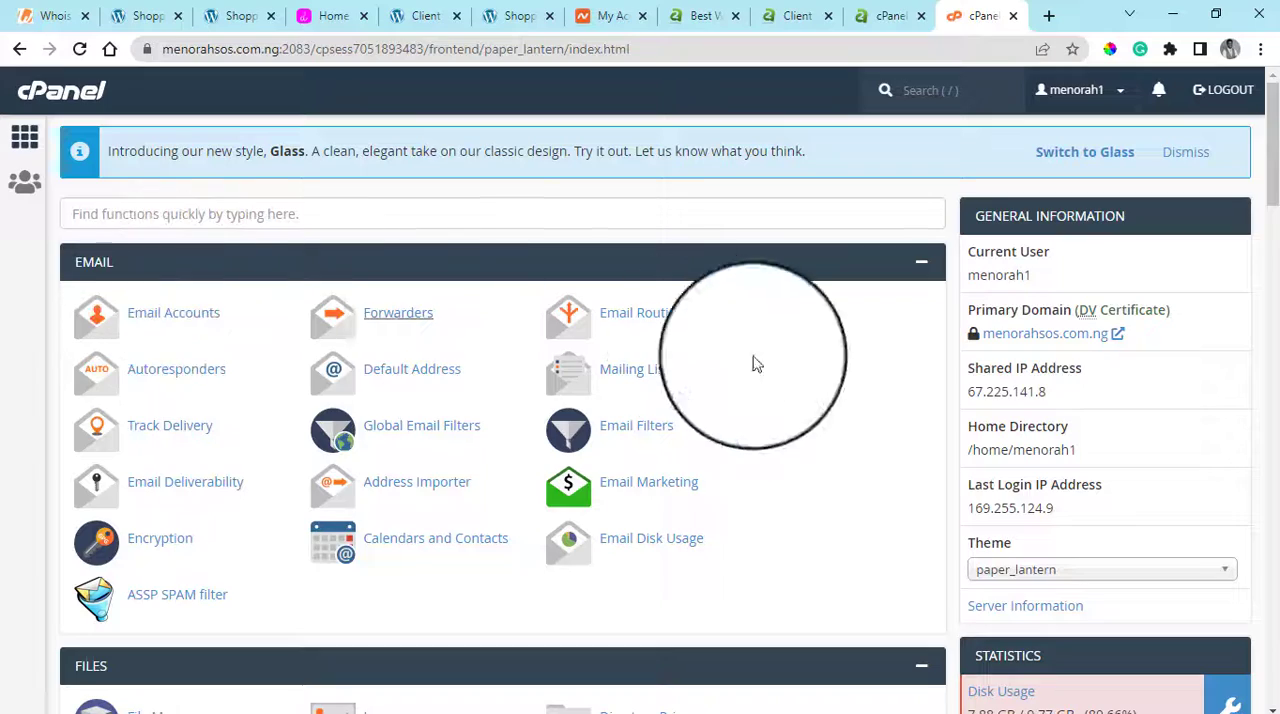
scroll(700, 306, down, 3)
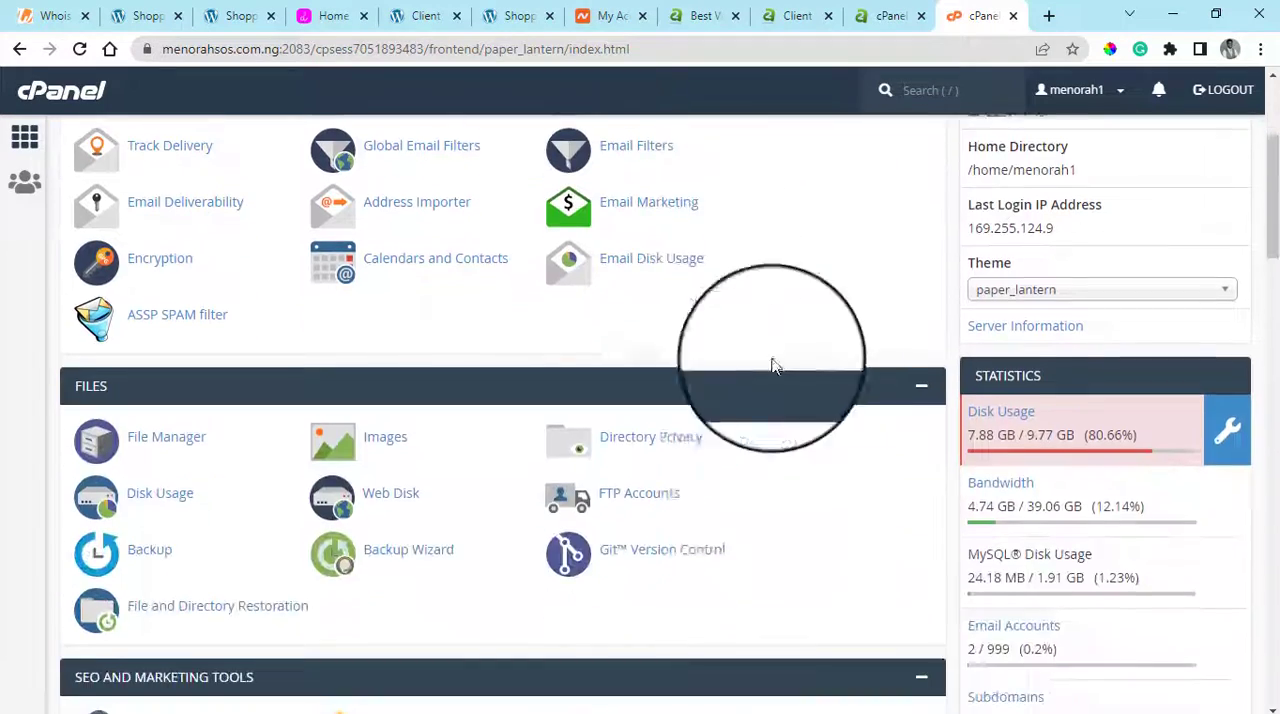
scroll(772, 366, down, 10)
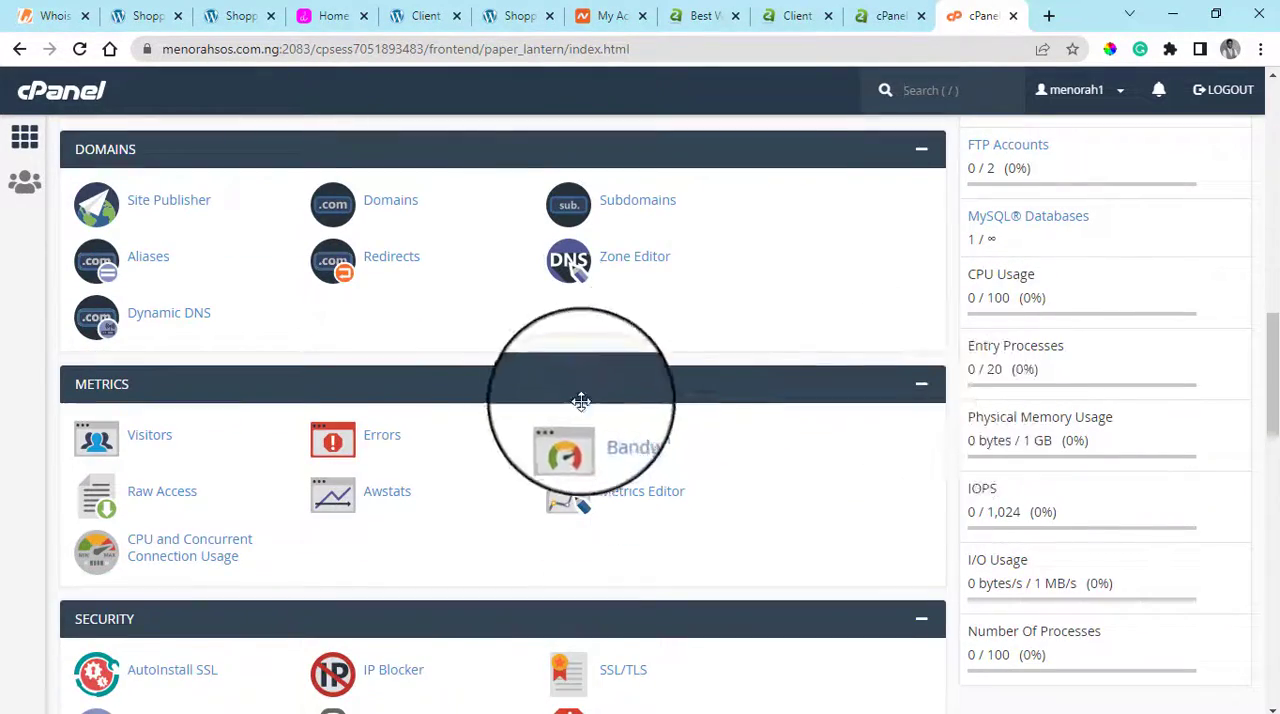
Switch to the A2 Hosting cPanel for youlaif.com and look through its tools from Email down to Preferences
click(895, 15)
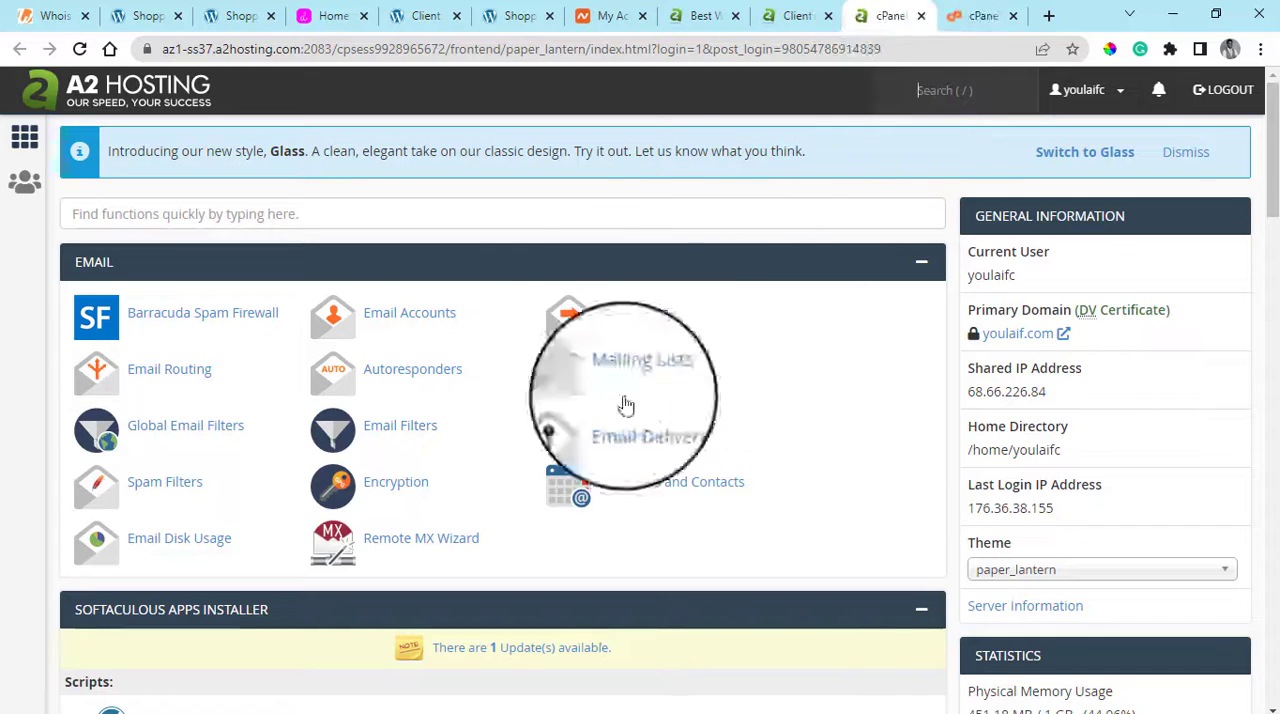
scroll(767, 362, down, 1)
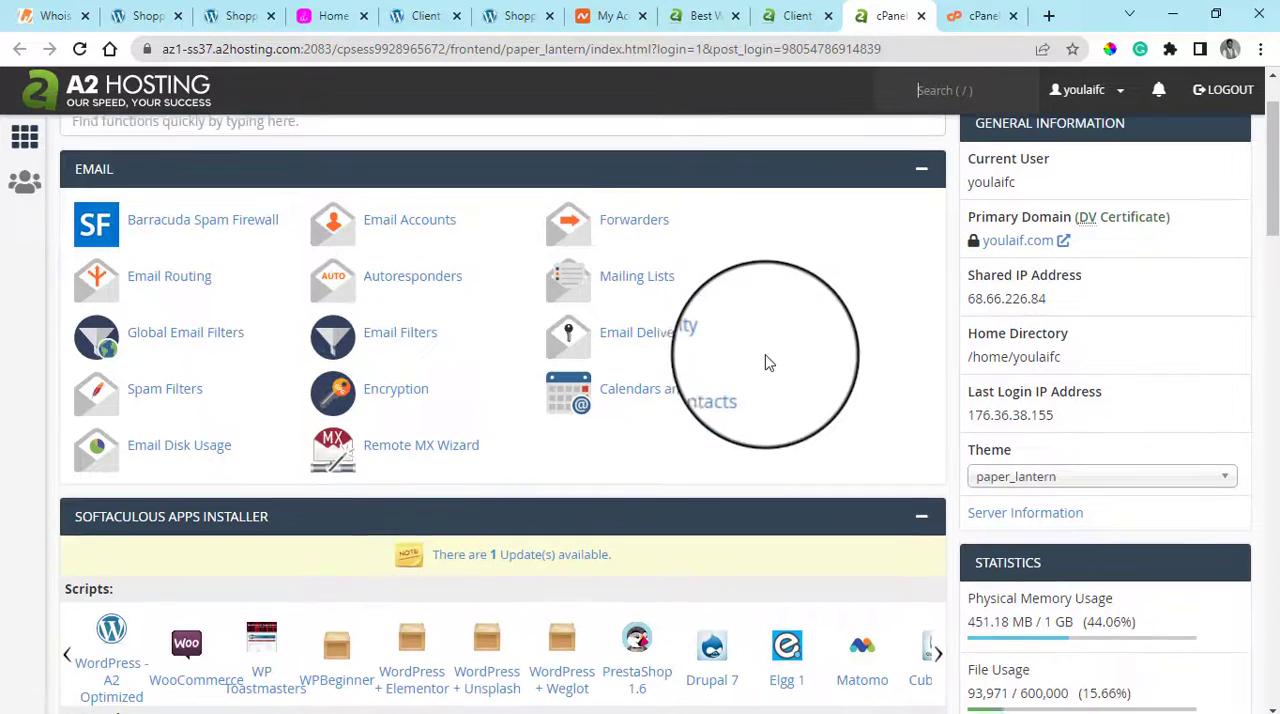
scroll(711, 410, down, 7)
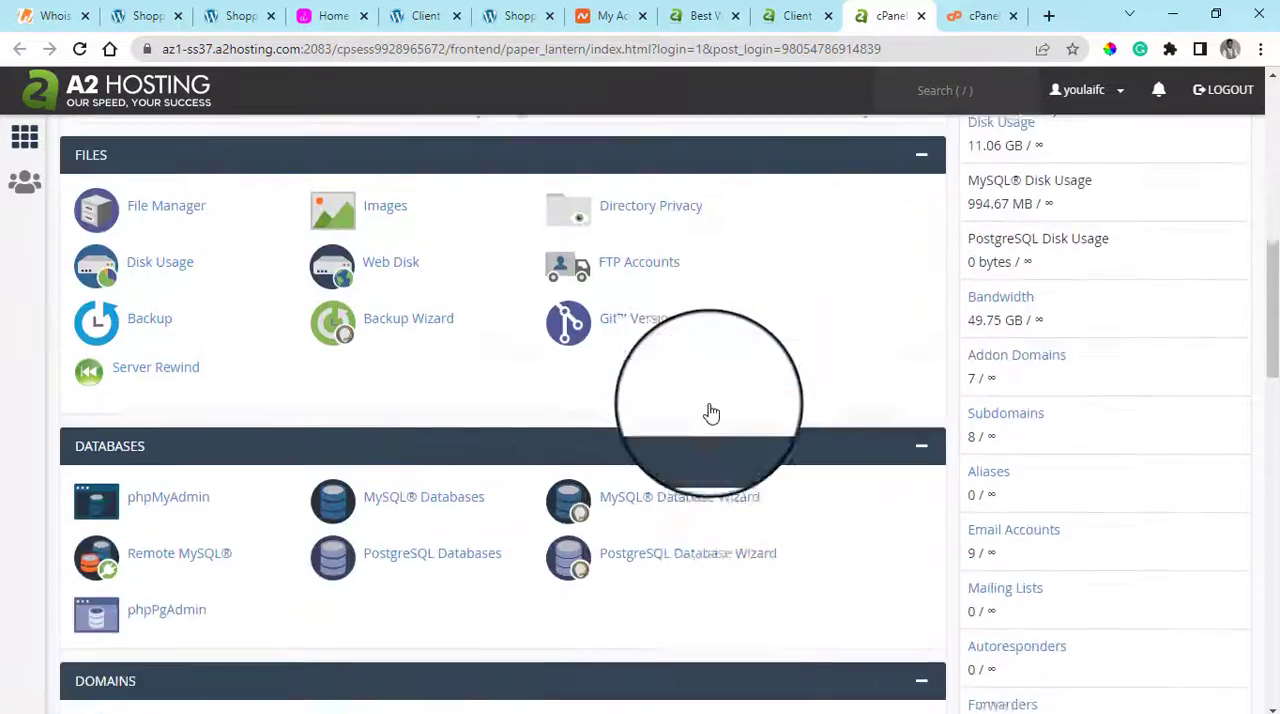
scroll(711, 413, down, 10)
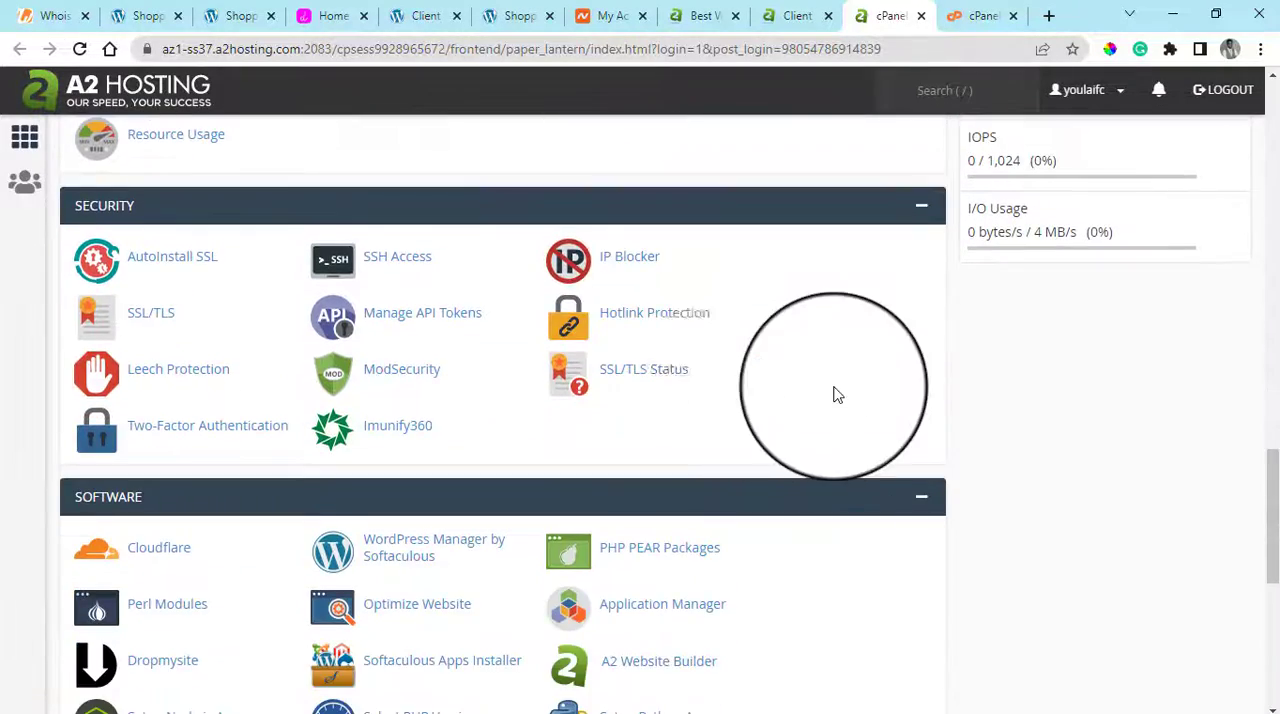
scroll(838, 395, down, 6)
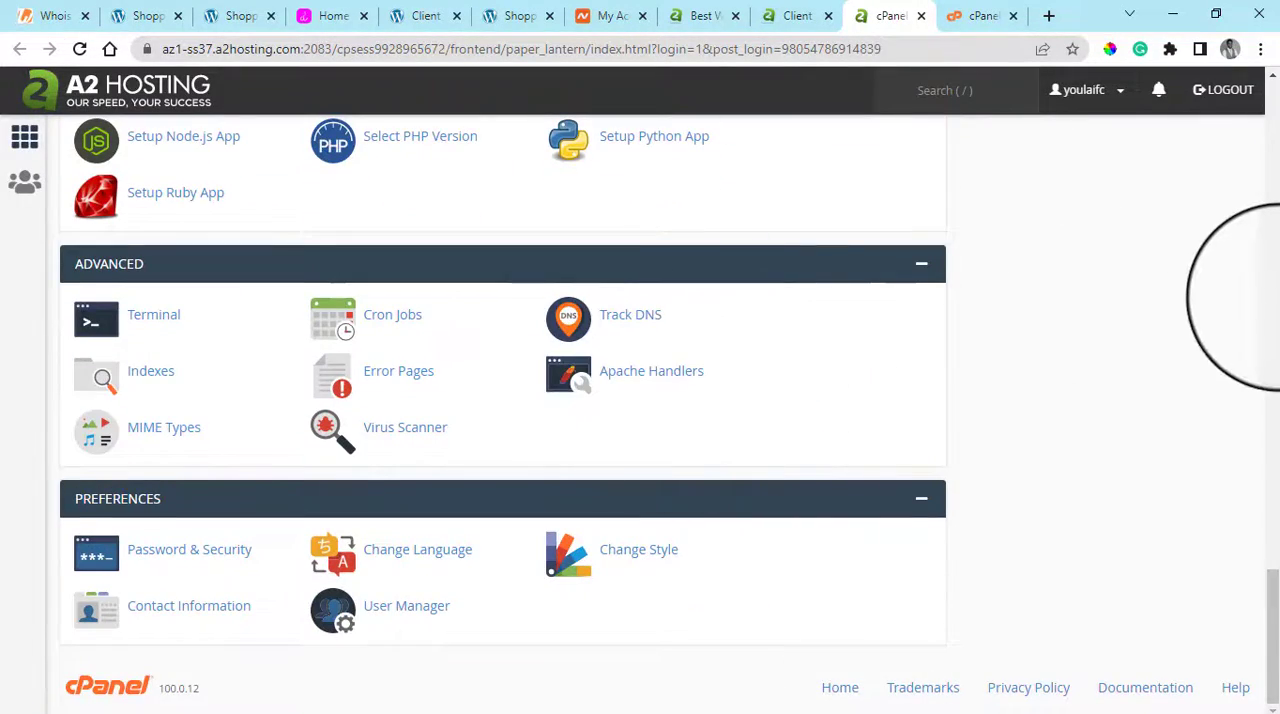
Review the A2 Hosting cPanel's Softaculous Apps Installer again, along with its Databases, Domains, Metrics and Security sections
scroll(1240, 300, up, 15)
scroll(1240, 270, up, 6)
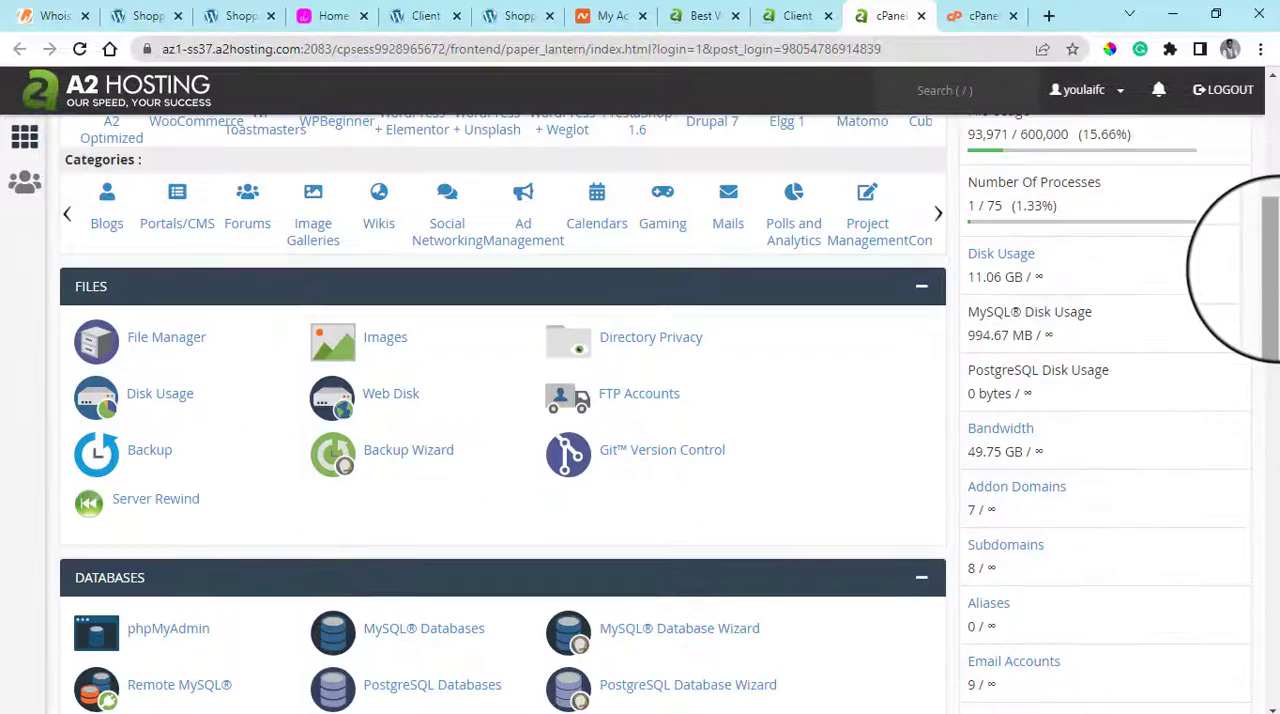
scroll(1270, 270, up, 1)
scroll(400, 395, up, 3)
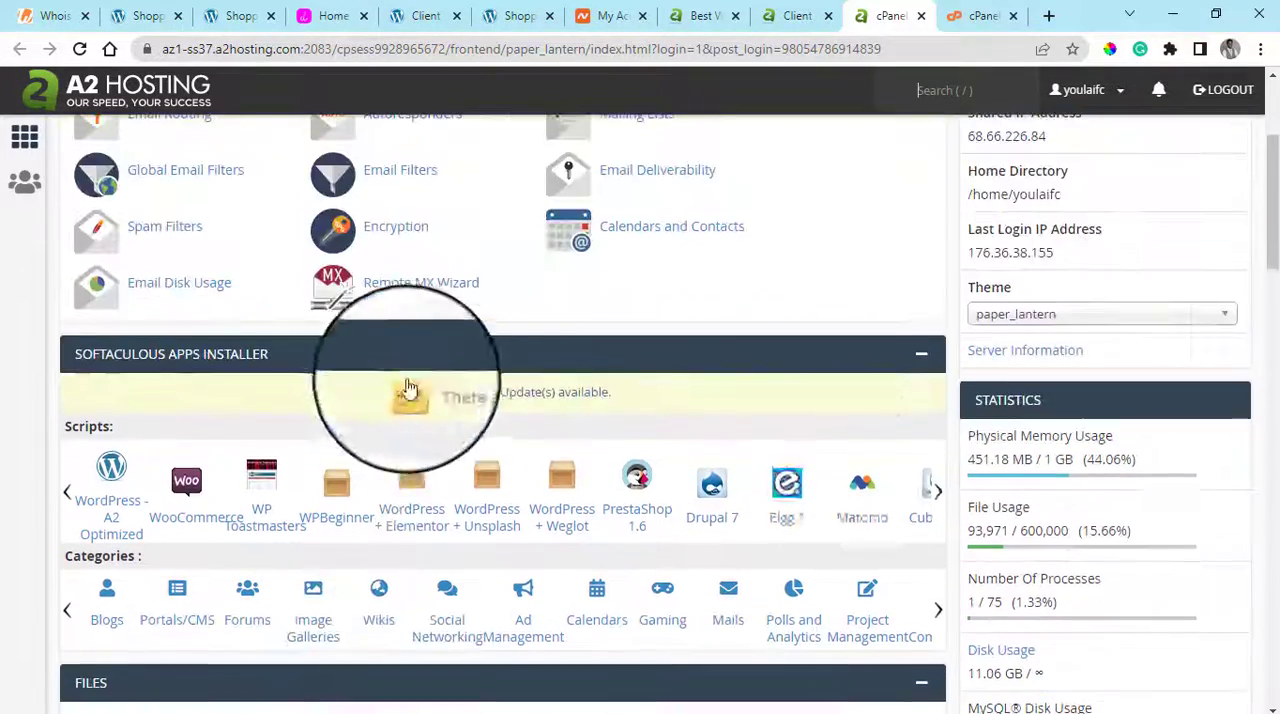
scroll(320, 505, up, 2)
scroll(480, 343, down, 2)
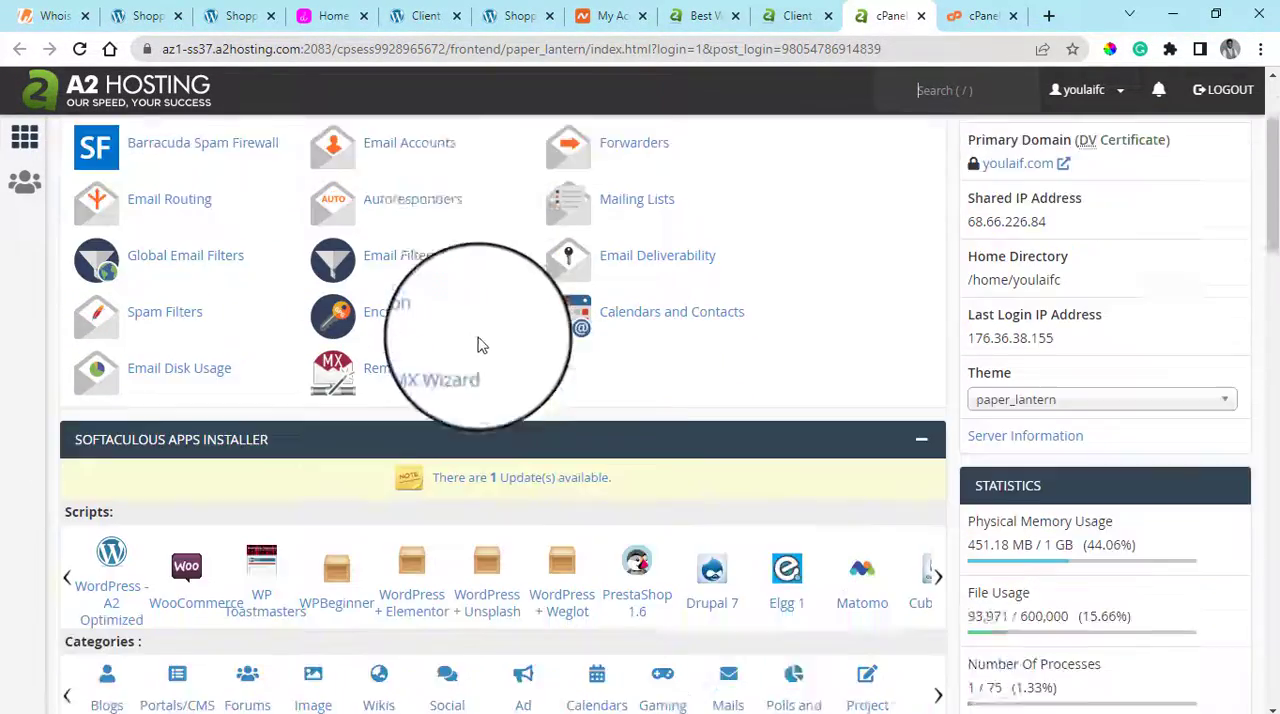
scroll(617, 495, down, 10)
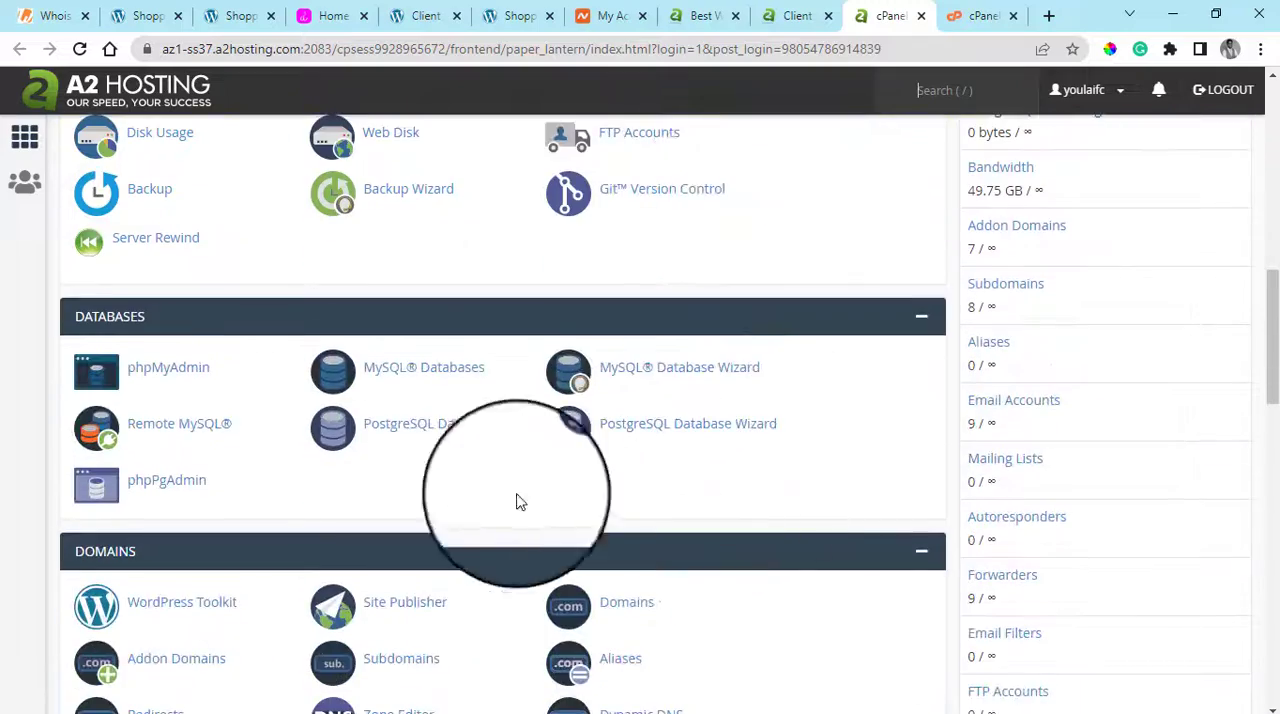
scroll(391, 504, down, 4)
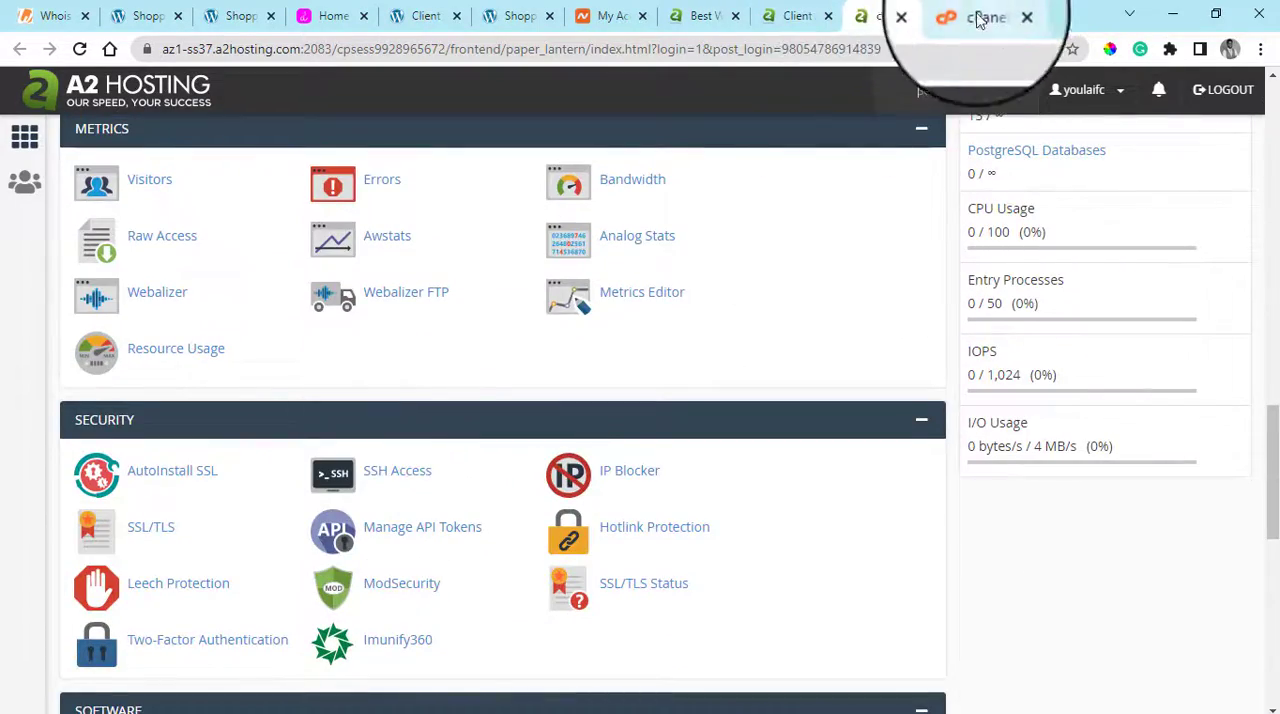
Return to the menorahsos.com.ng cPanel and compare its Metrics, Security and Email tools with A2 Hosting's
click(980, 16)
scroll(530, 450, up, 2)
scroll(530, 450, down, 3)
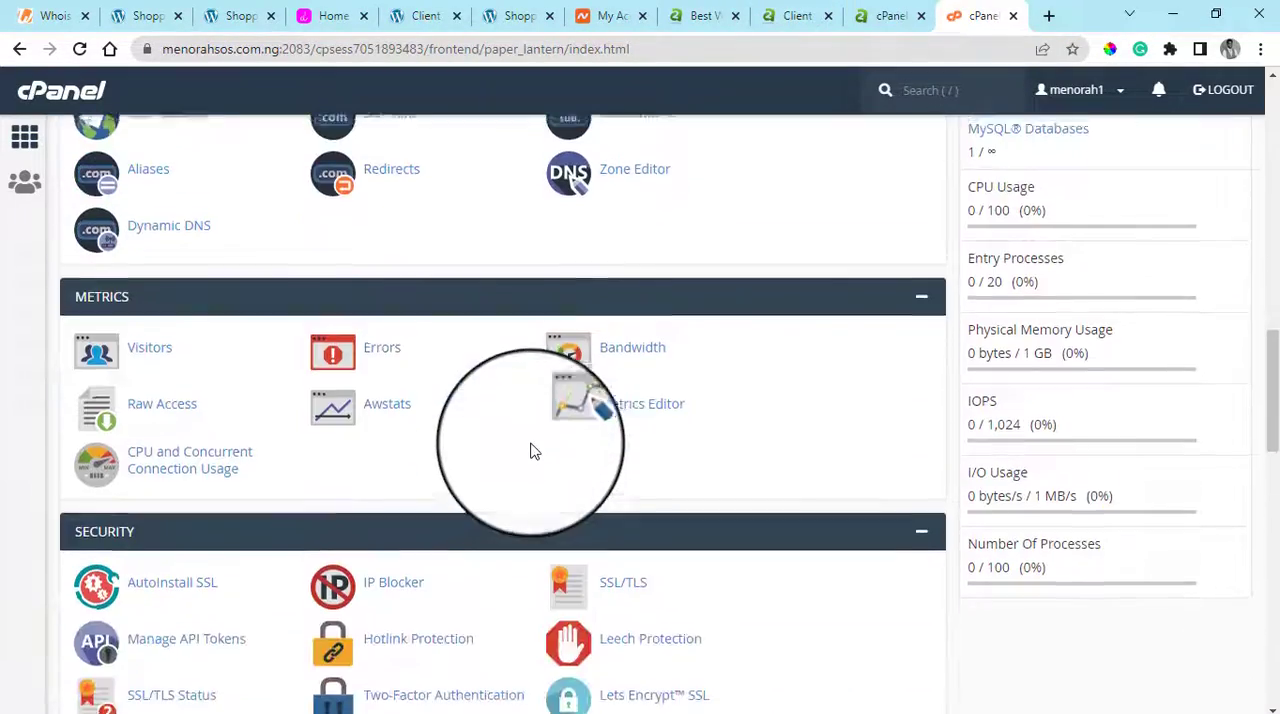
scroll(533, 451, up, 8)
scroll(532, 450, up, 3)
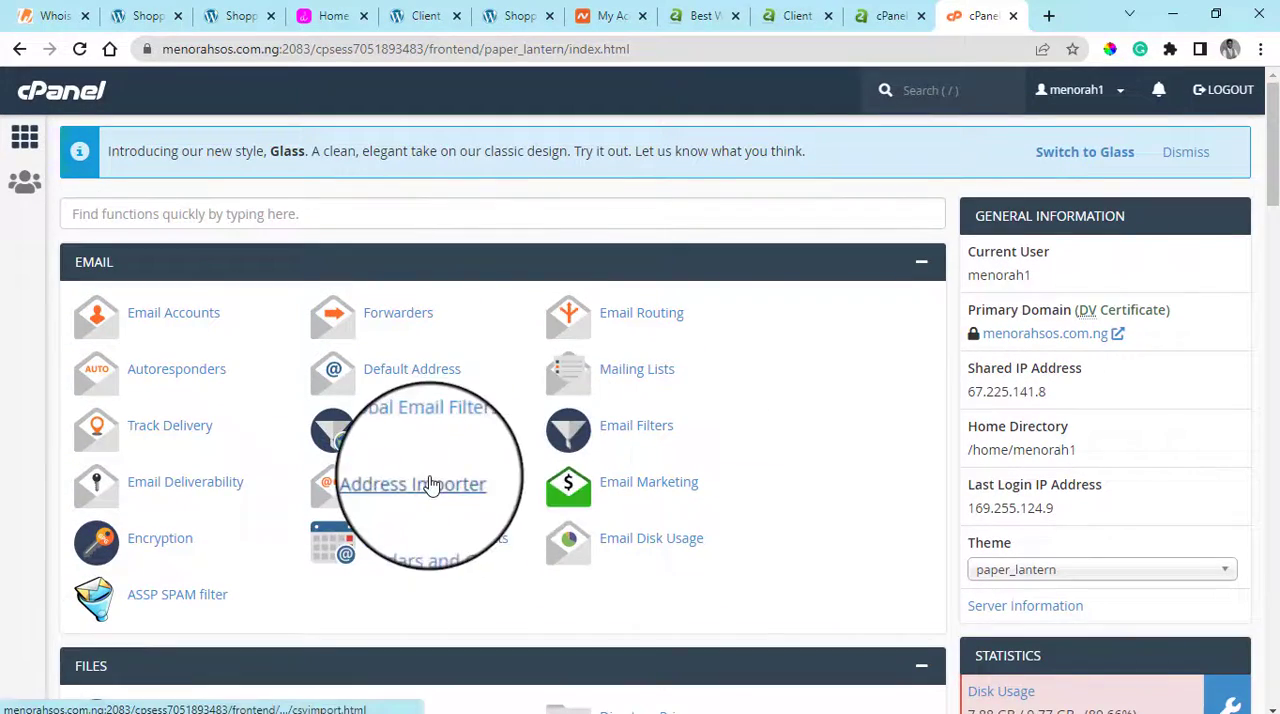
Review QServers' Linux Web Hosting plans and the WP1 order's domain options, billing cycles and order summary
scroll(800, 480, down, 14)
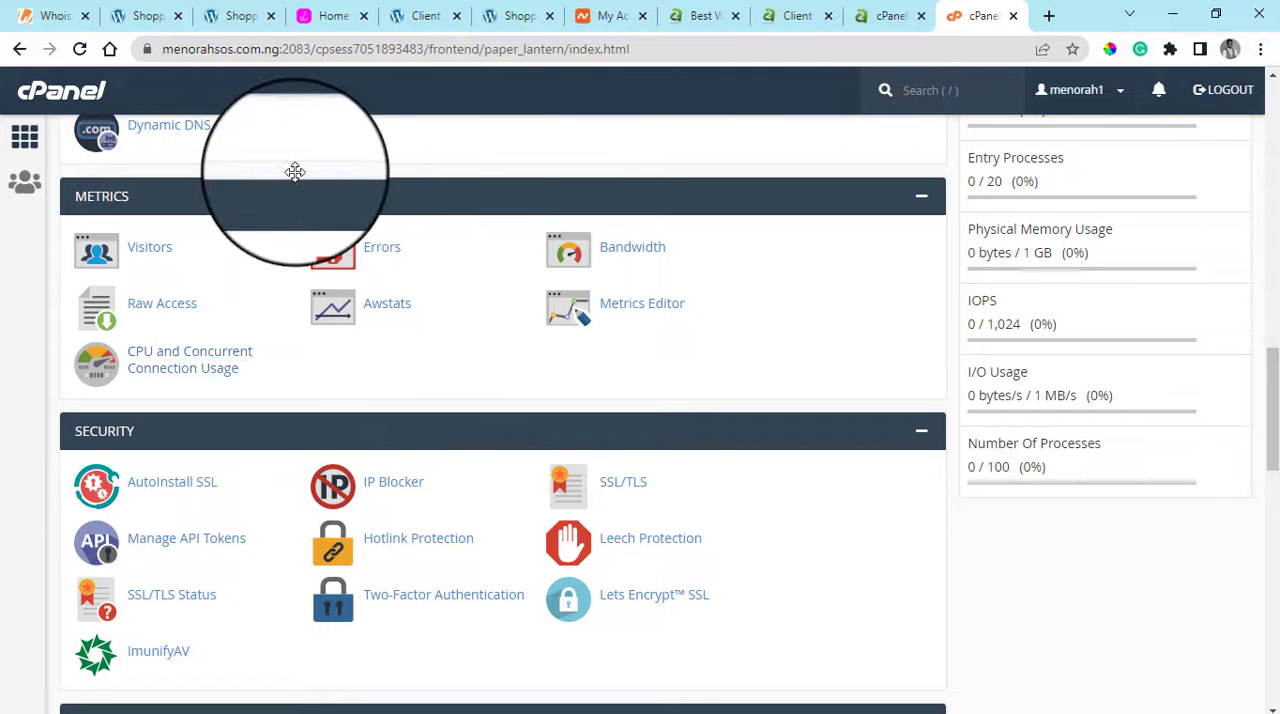
click(145, 10)
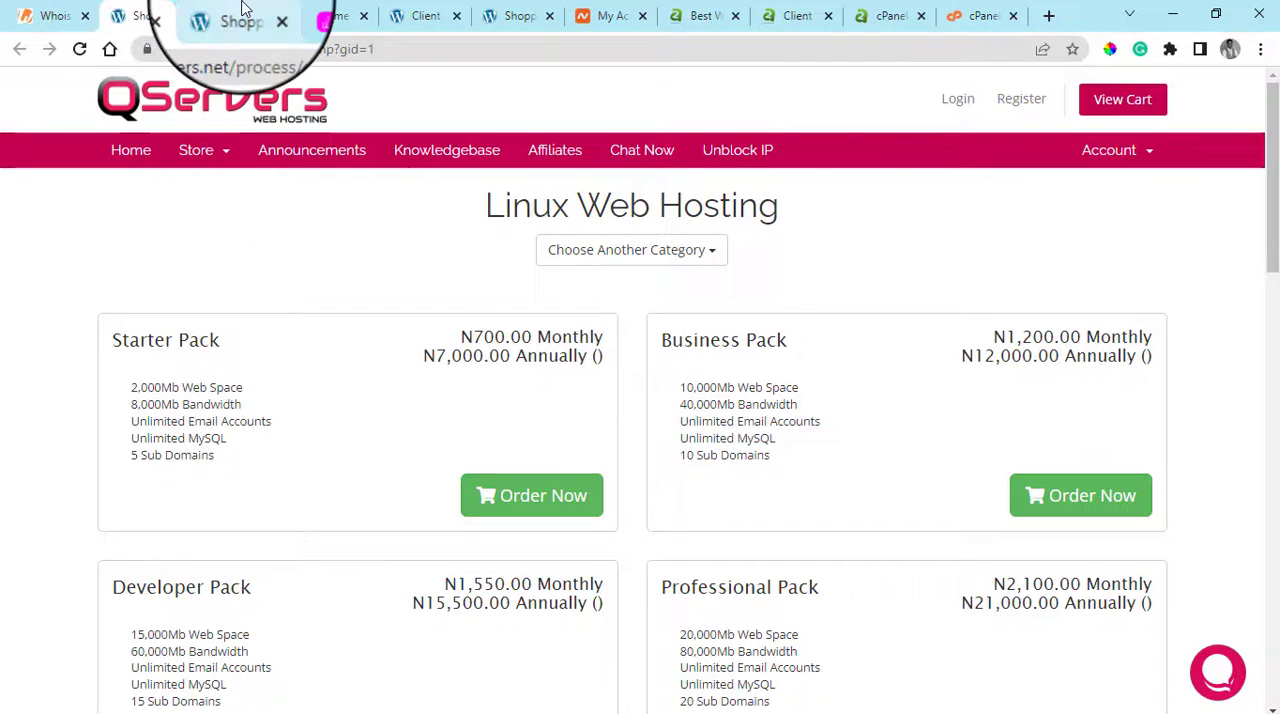
click(242, 15)
scroll(595, 462, down, 4)
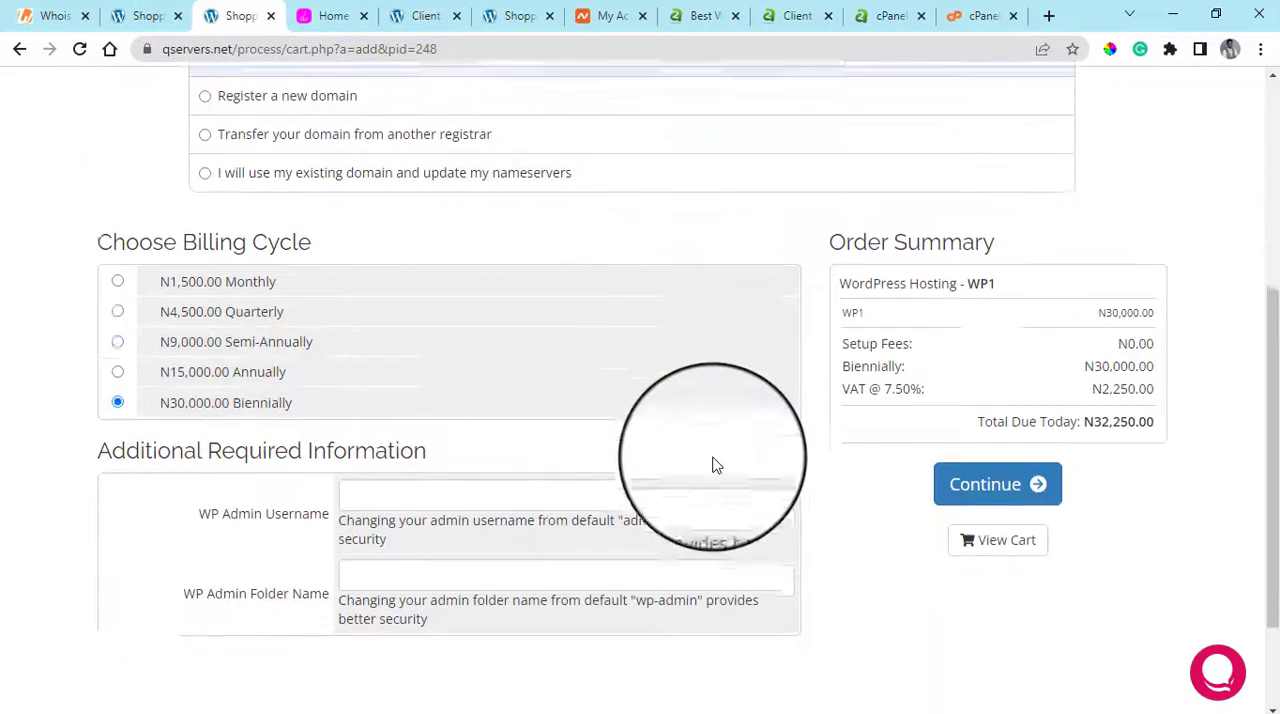
scroll(714, 466, up, 4)
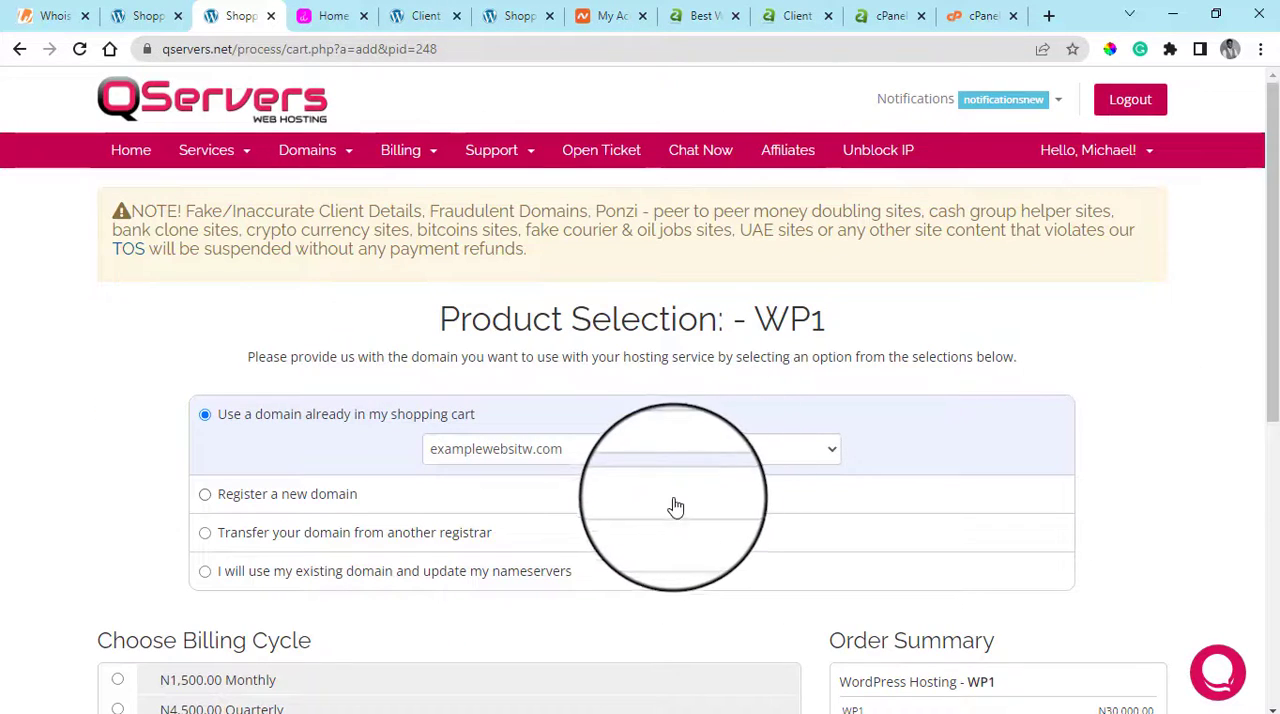
scroll(665, 500, down, 2)
scroll(675, 471, down, 1)
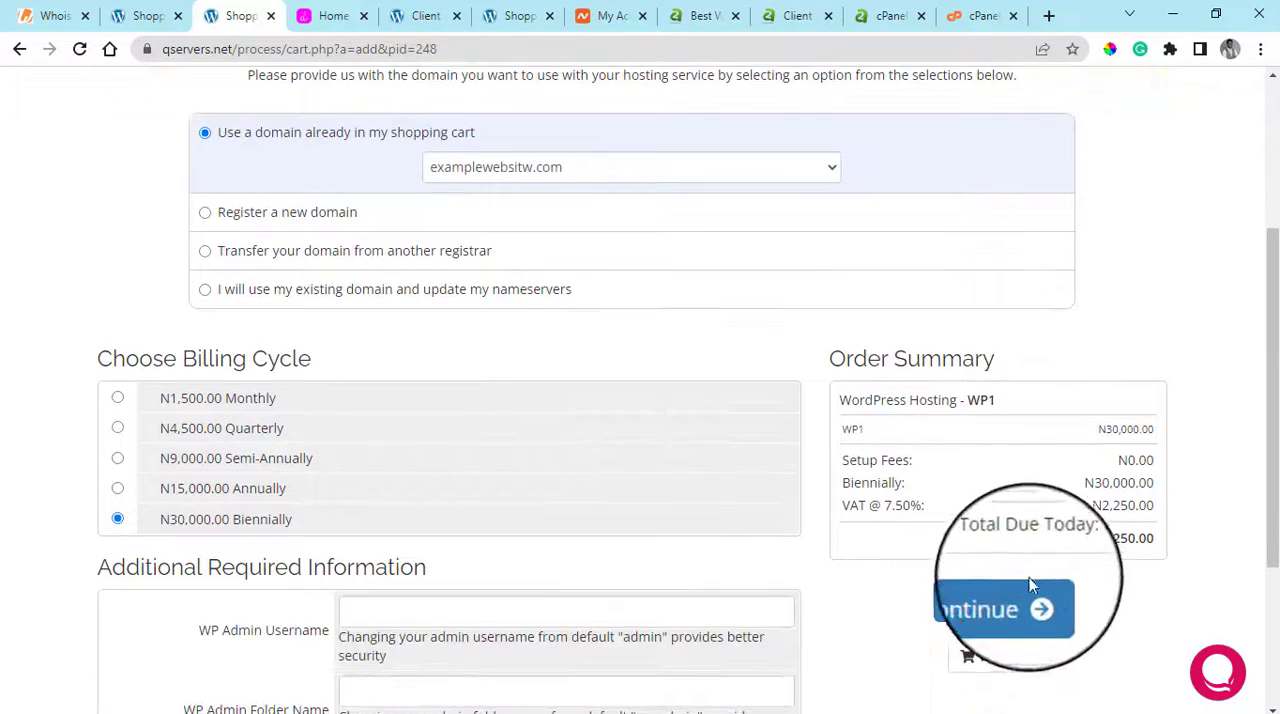
scroll(976, 600, down, 3)
scroll(980, 597, up, 5)
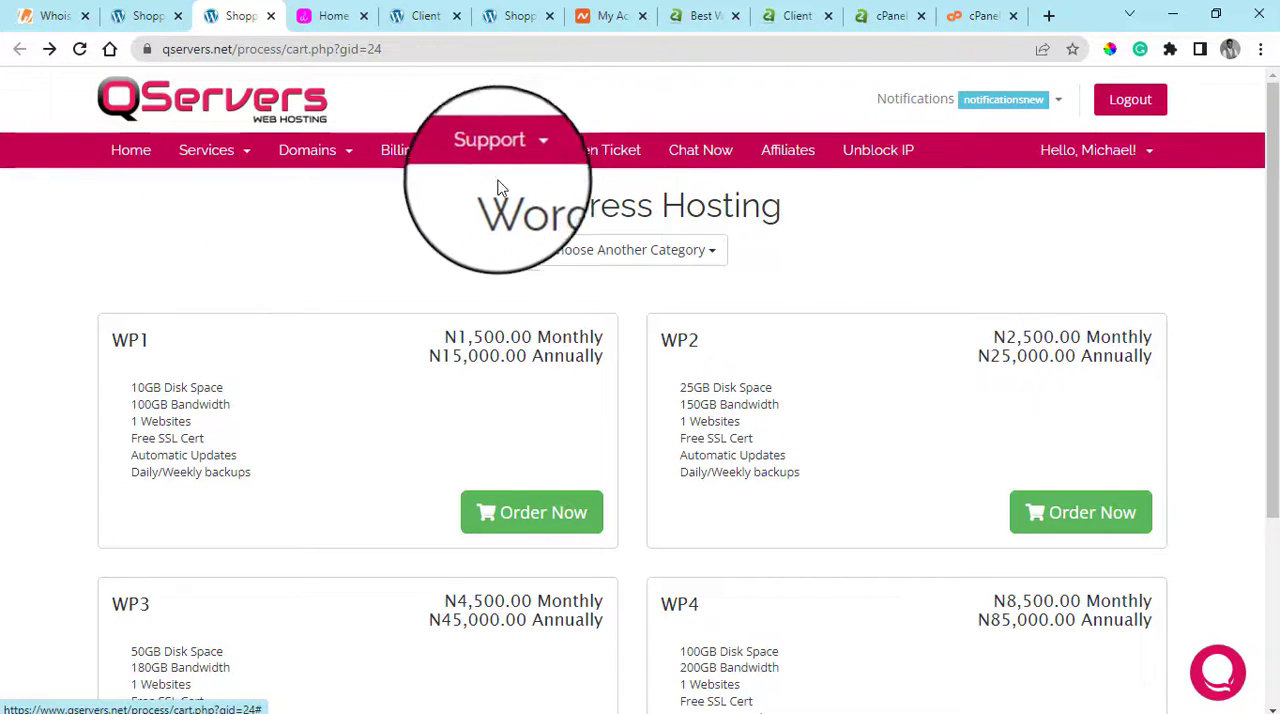
Open the churchlist.ng nameserver settings in the QServers client area and go to the custom nameserver fields
click(435, 8)
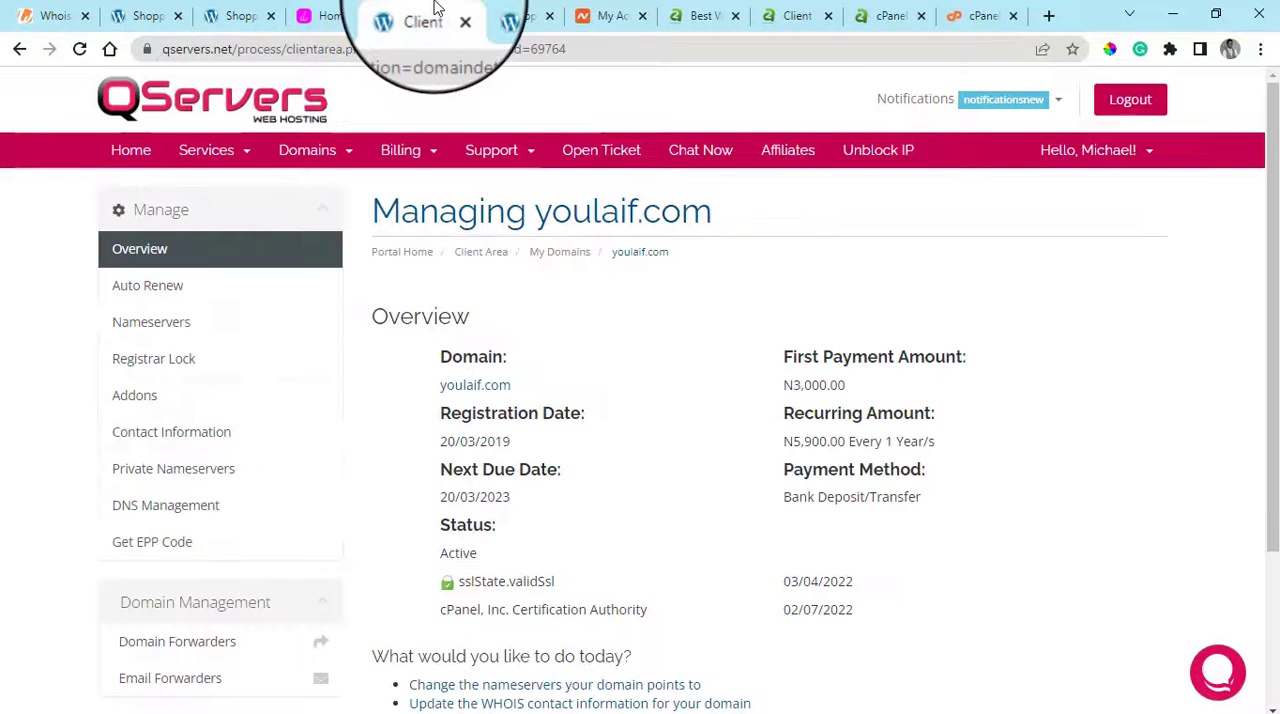
click(515, 8)
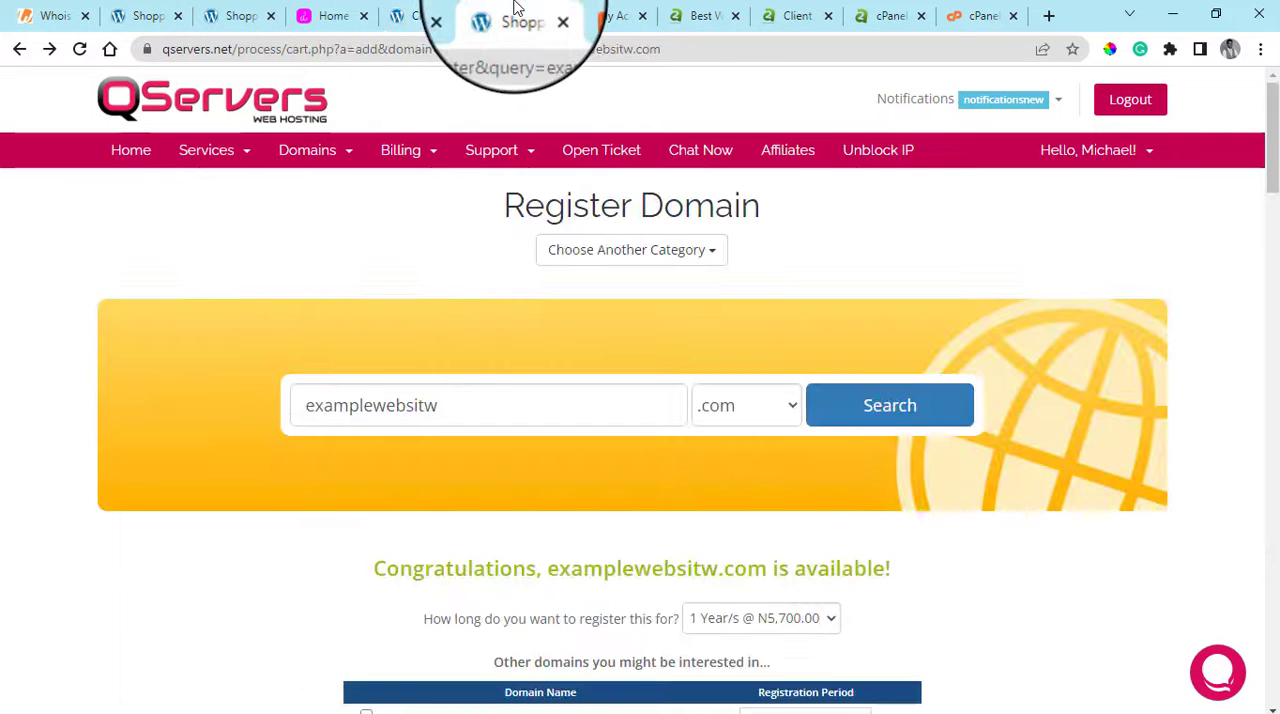
click(255, 8)
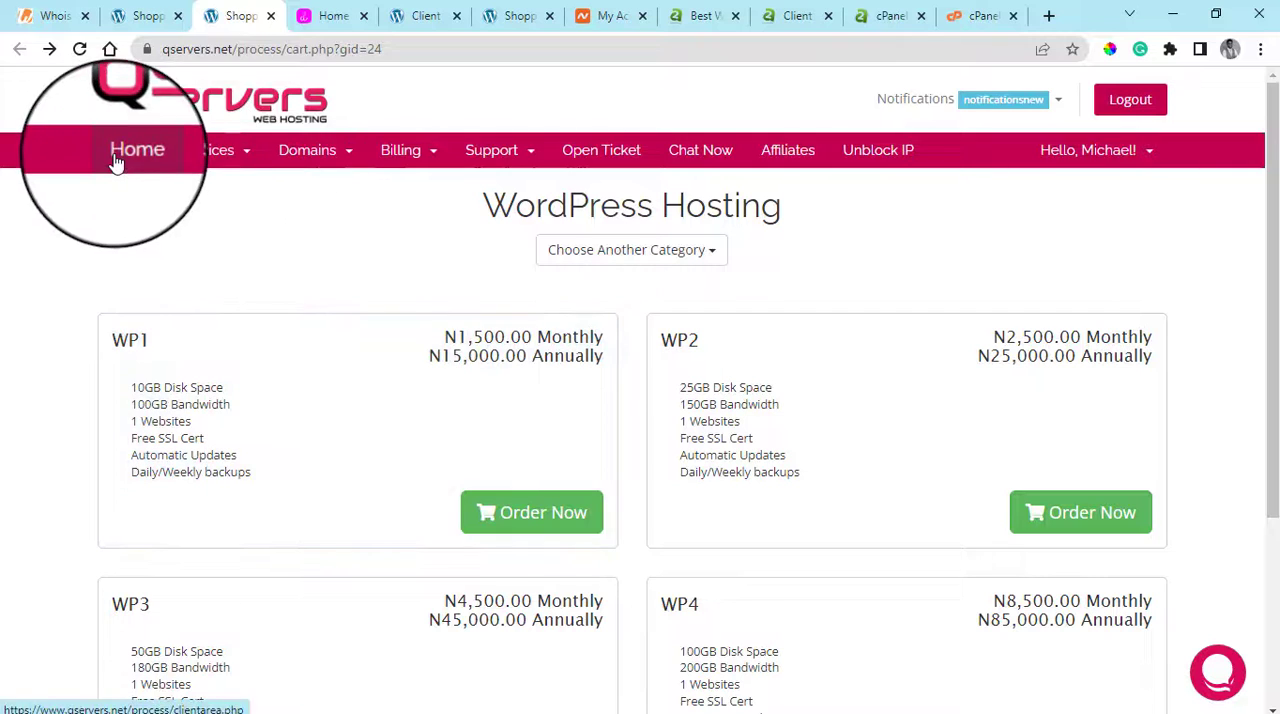
click(116, 162)
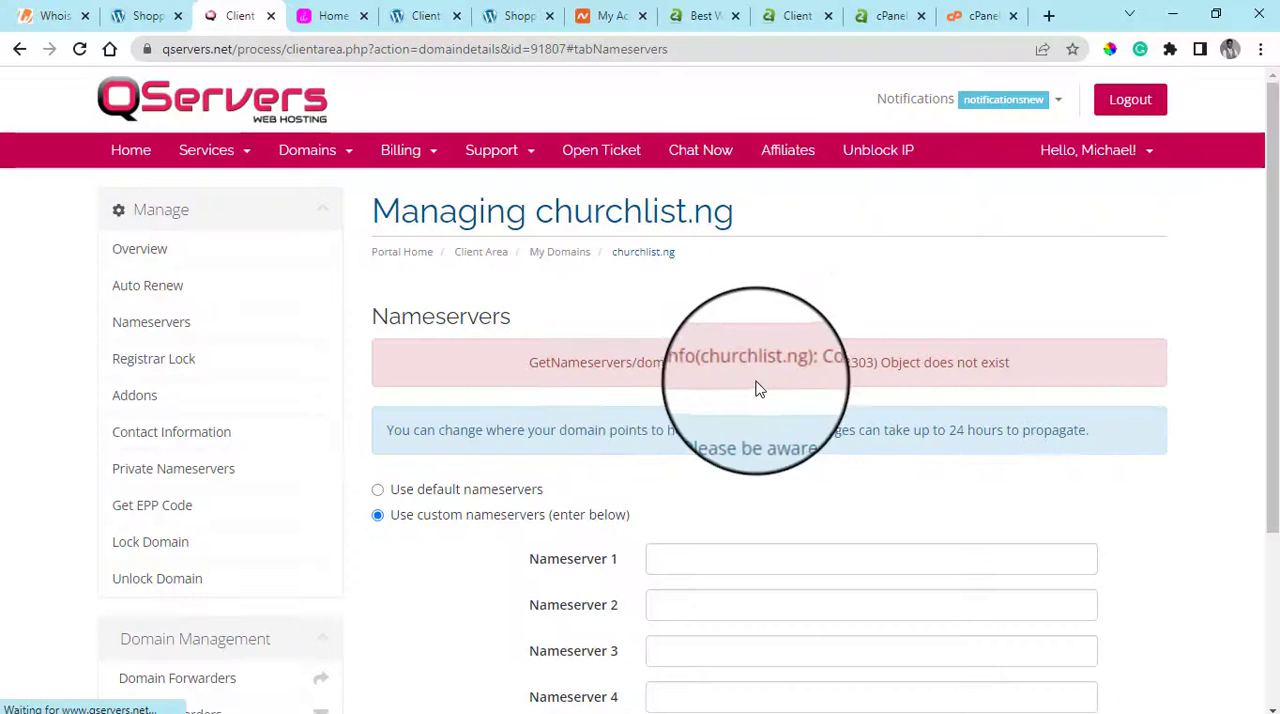
scroll(756, 386, down, 2)
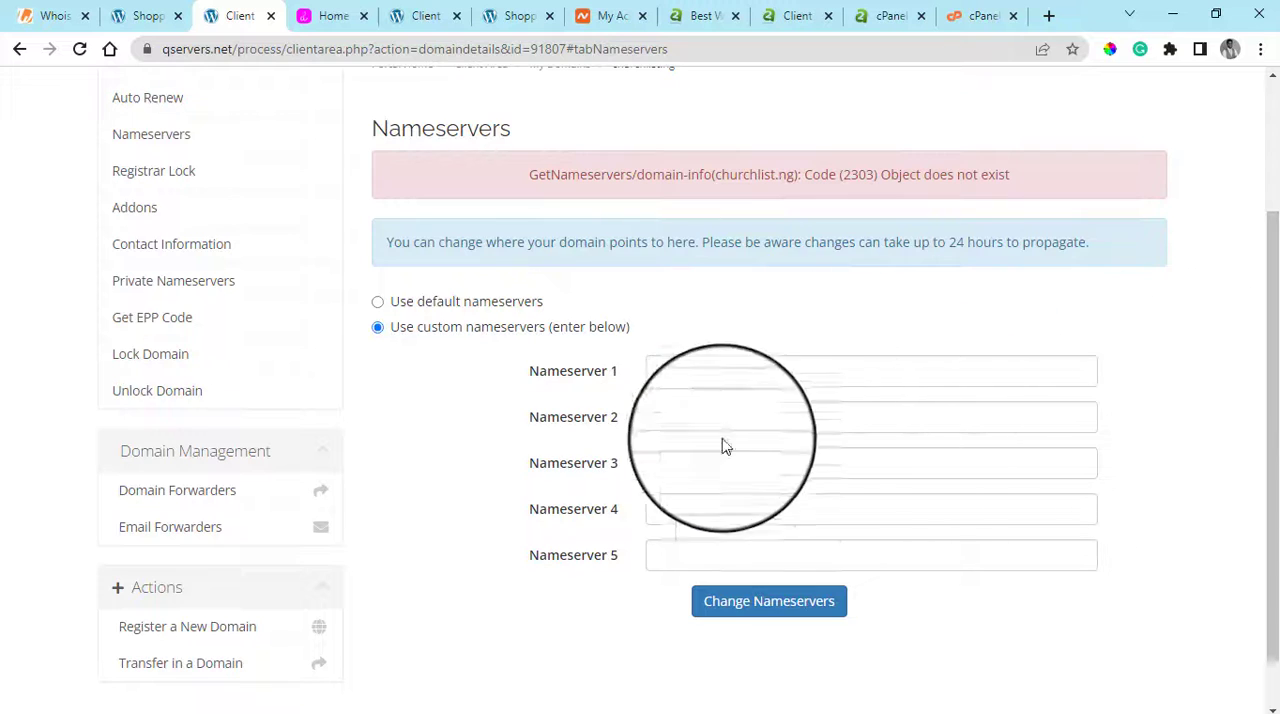
click(665, 378)
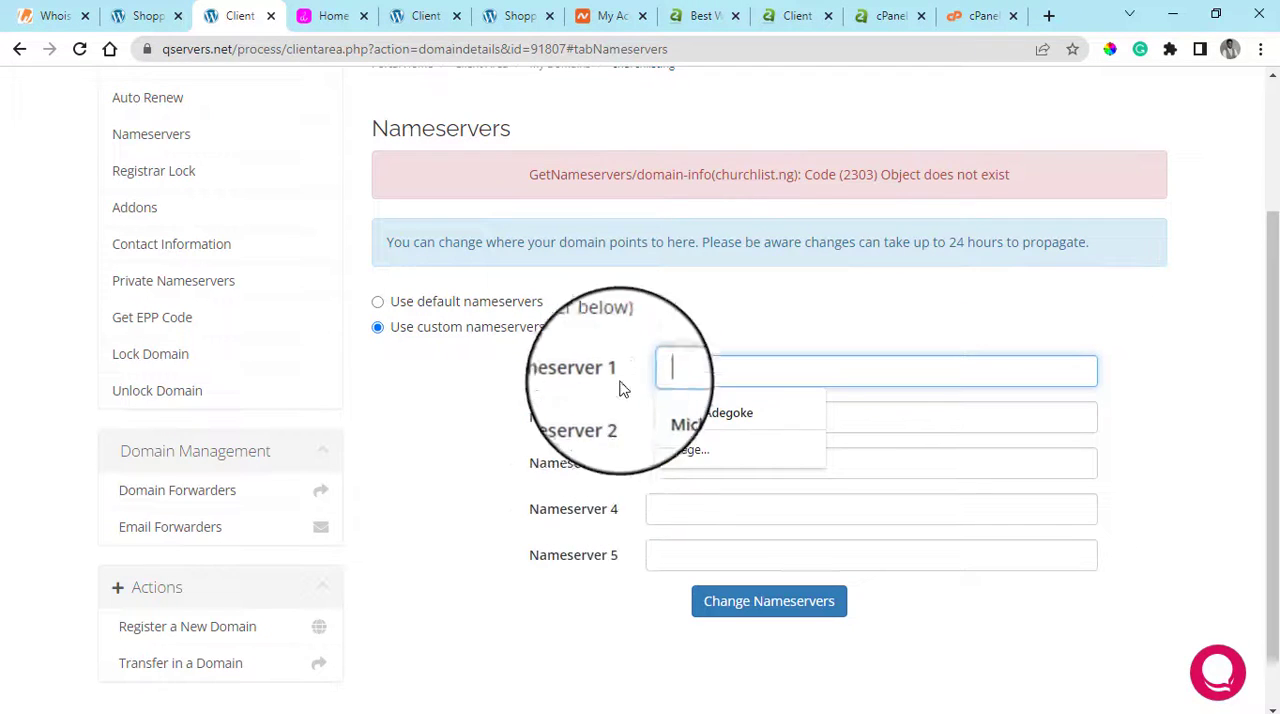
click(624, 363)
click(762, 424)
click(765, 345)
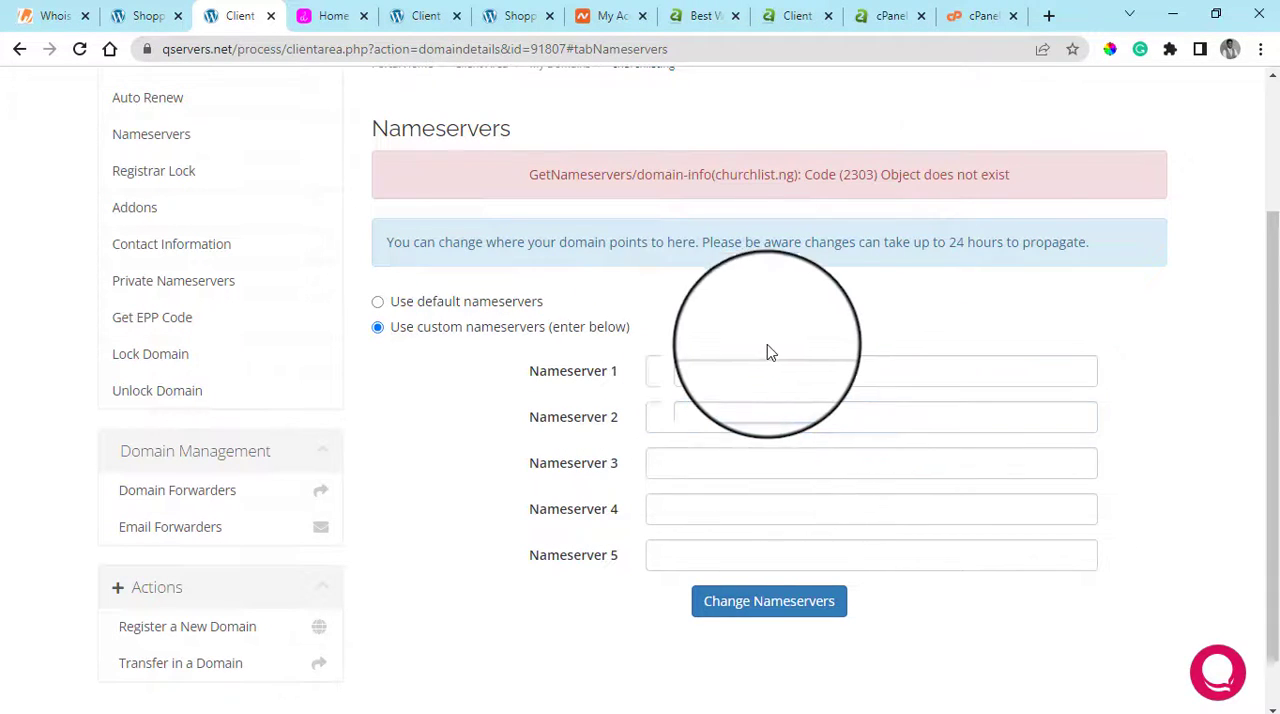
Copy the "cPanel Hosting" text from the Solutions links in the A2 Hosting website's footer
click(704, 8)
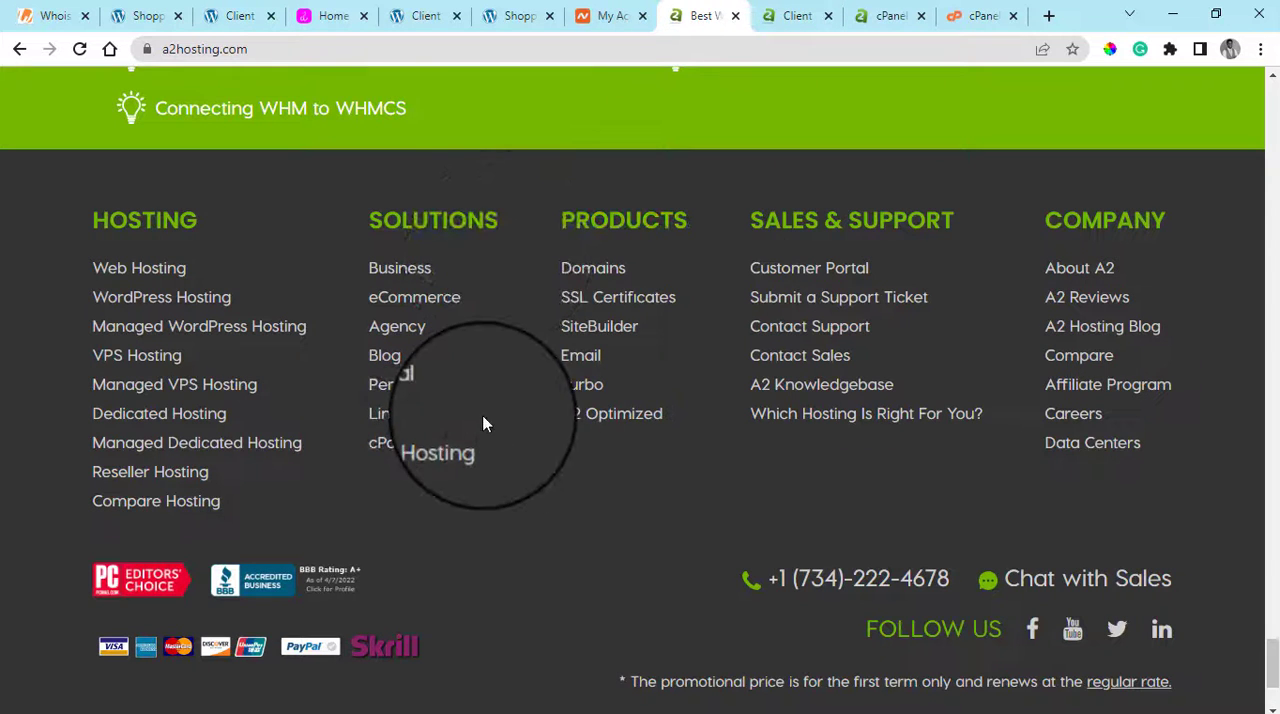
drag(490, 447, 356, 441)
right_click(409, 442)
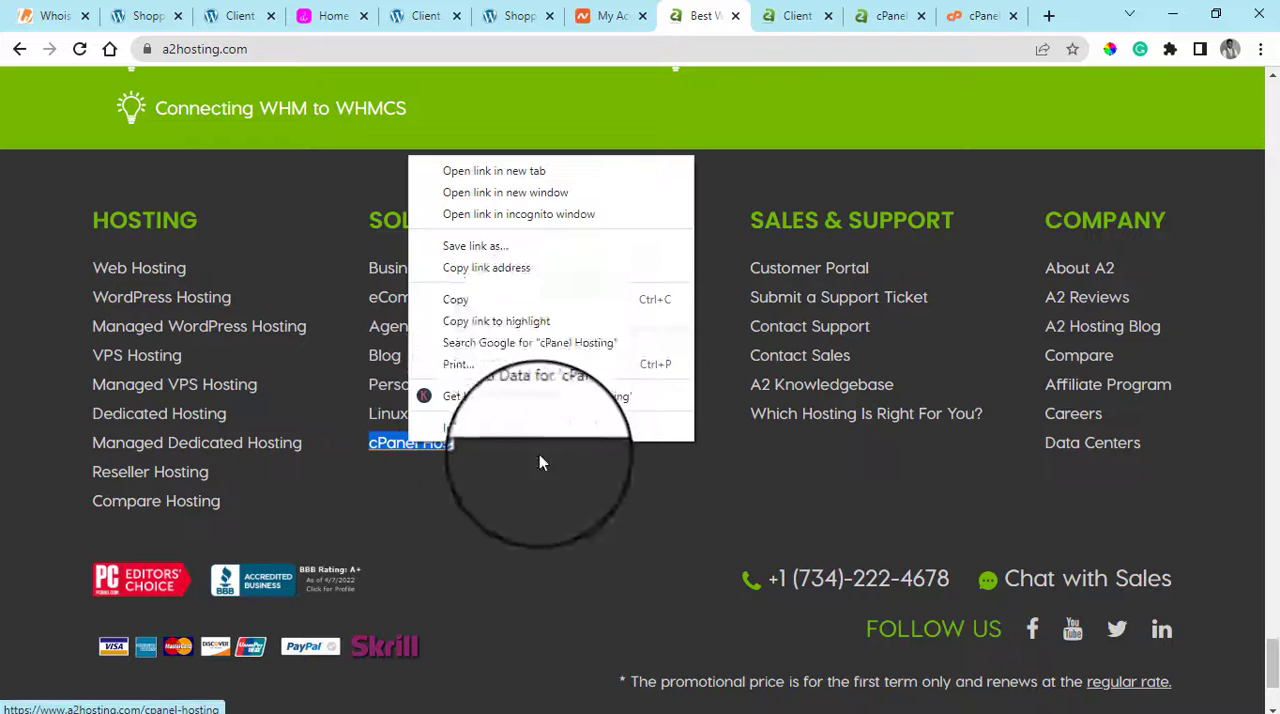
click(477, 280)
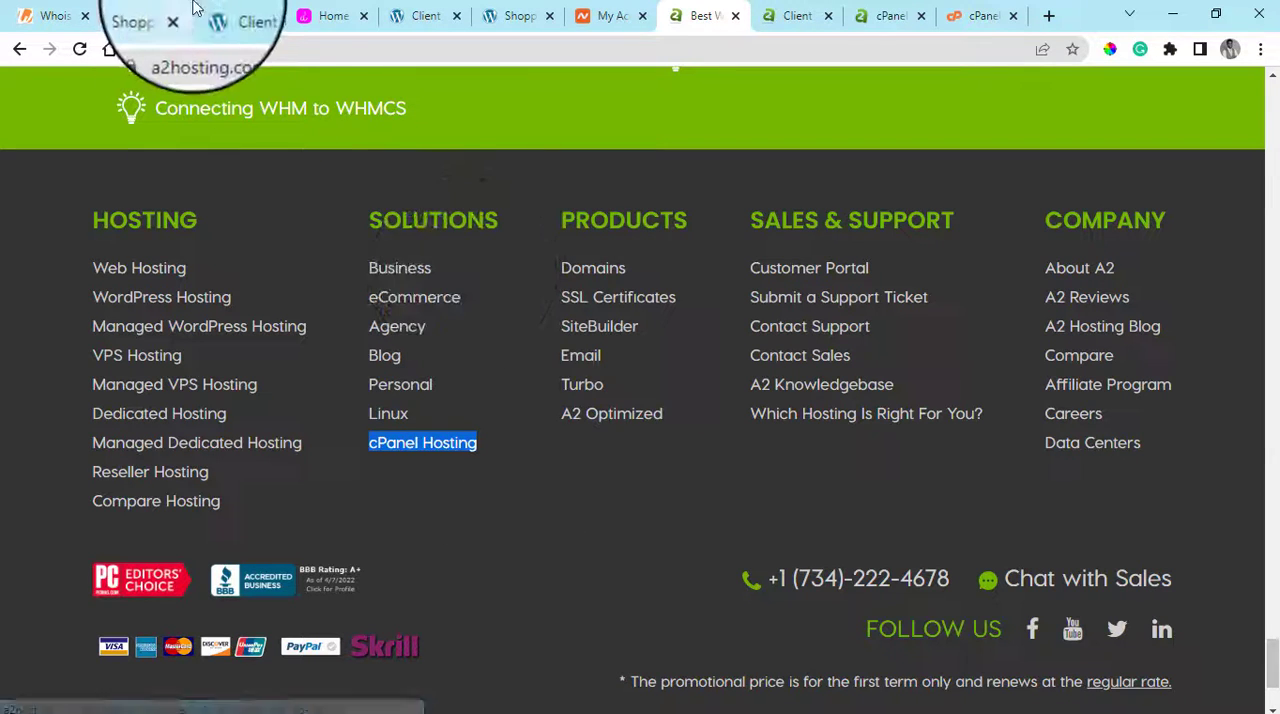
right_click(400, 438)
click(588, 503)
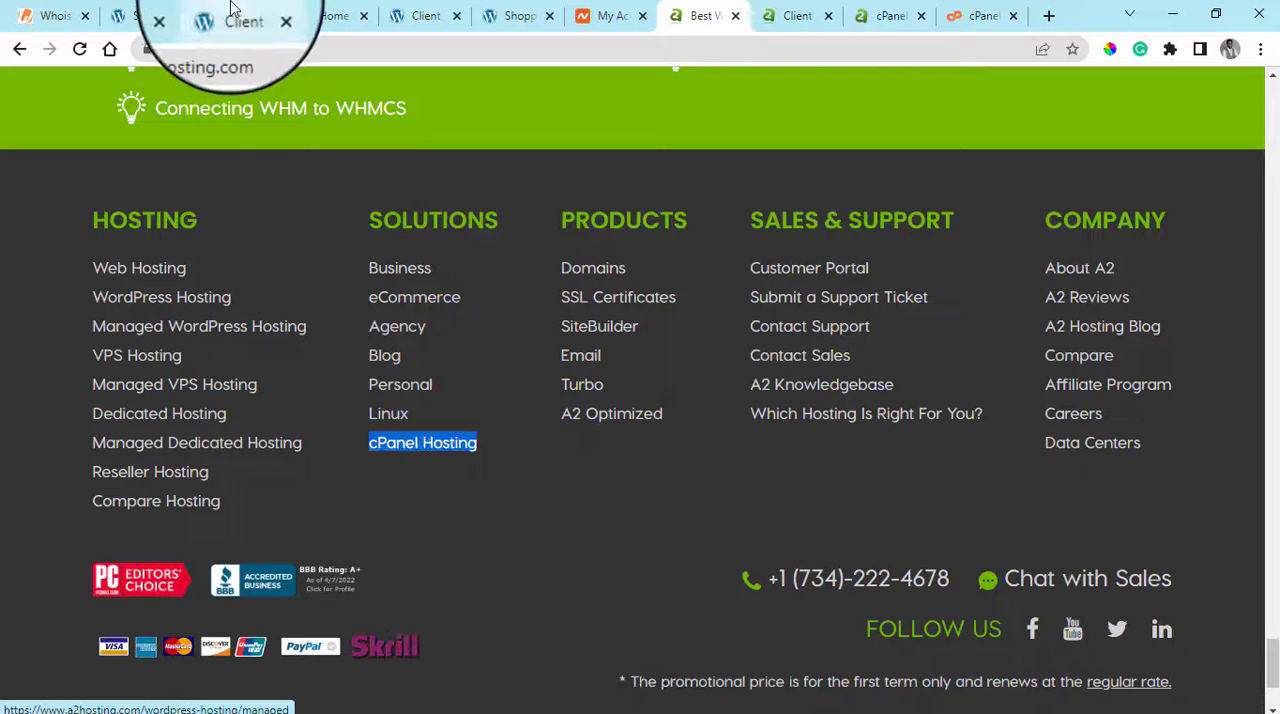
Return to the churchlist.ng nameserver settings and enter ns1.osting.com as Nameserver 1
click(230, 8)
click(701, 368)
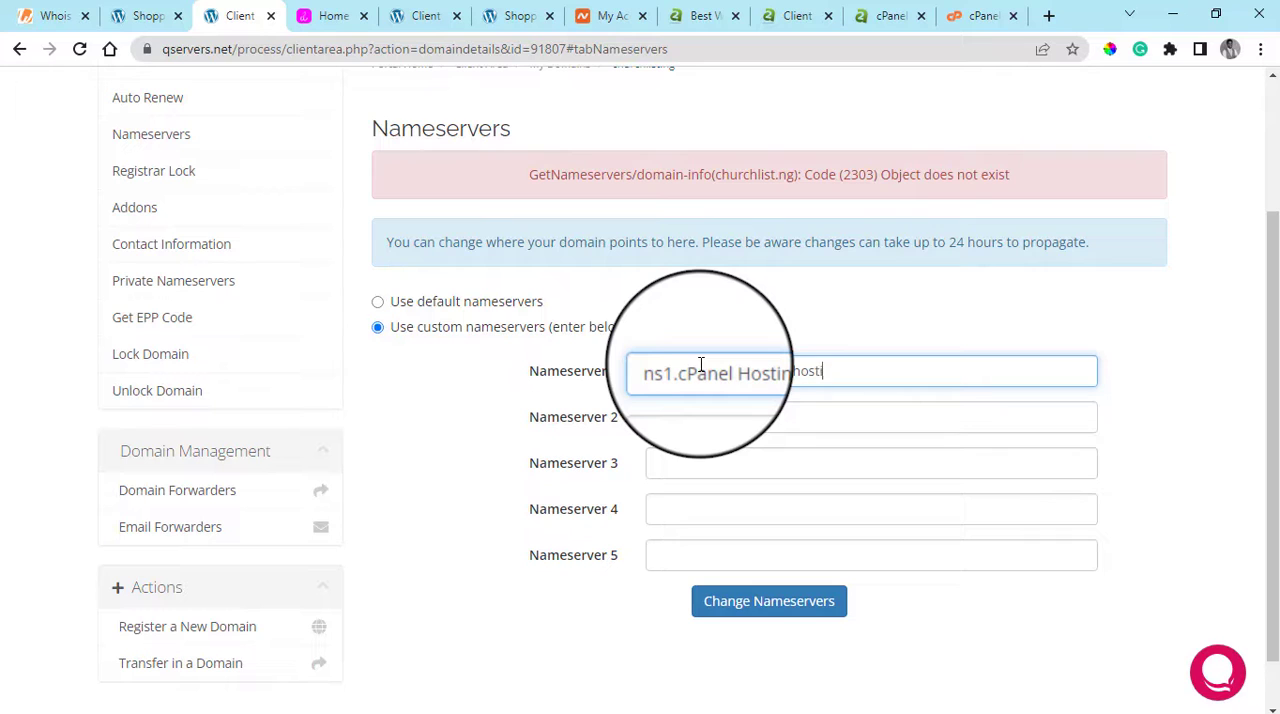
drag(736, 373, 706, 377)
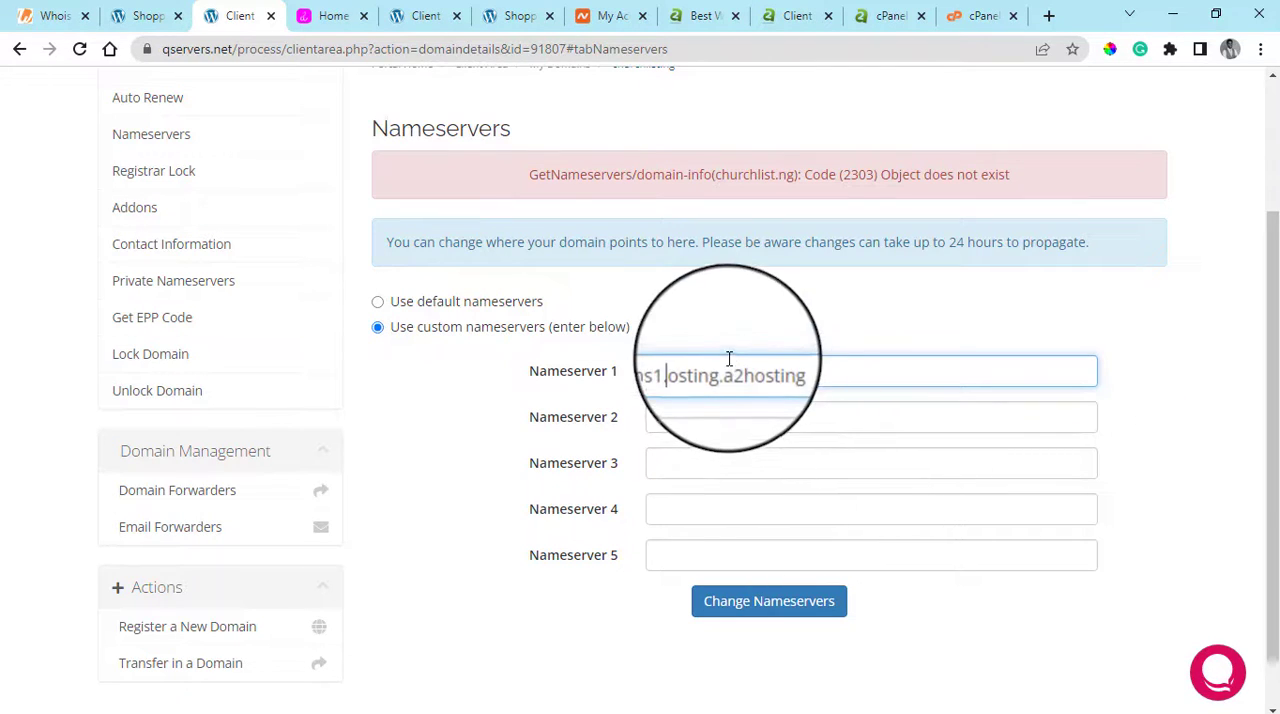
drag(733, 362, 895, 380)
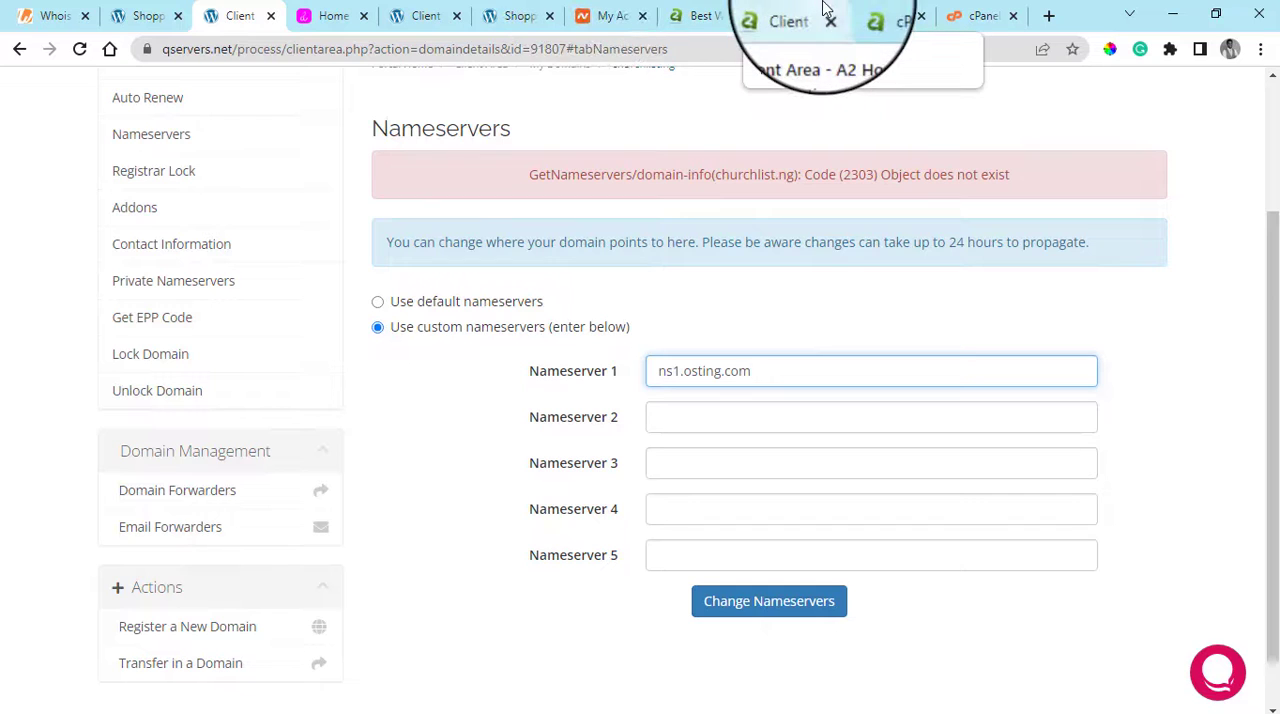
Look through the A2 Hosting cPanel from Email to Software and compare its Software tools with the menorahsos.com.ng cPanel's
click(866, 18)
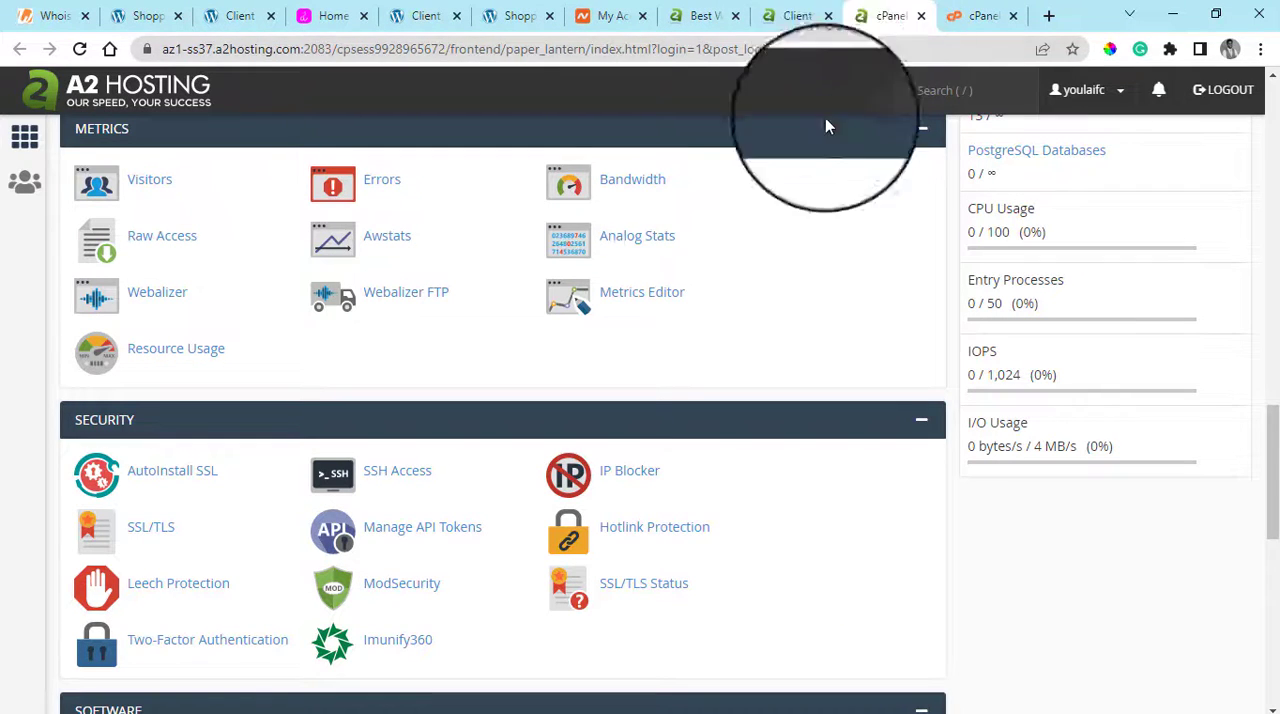
scroll(763, 300, up, 6)
scroll(748, 312, up, 3)
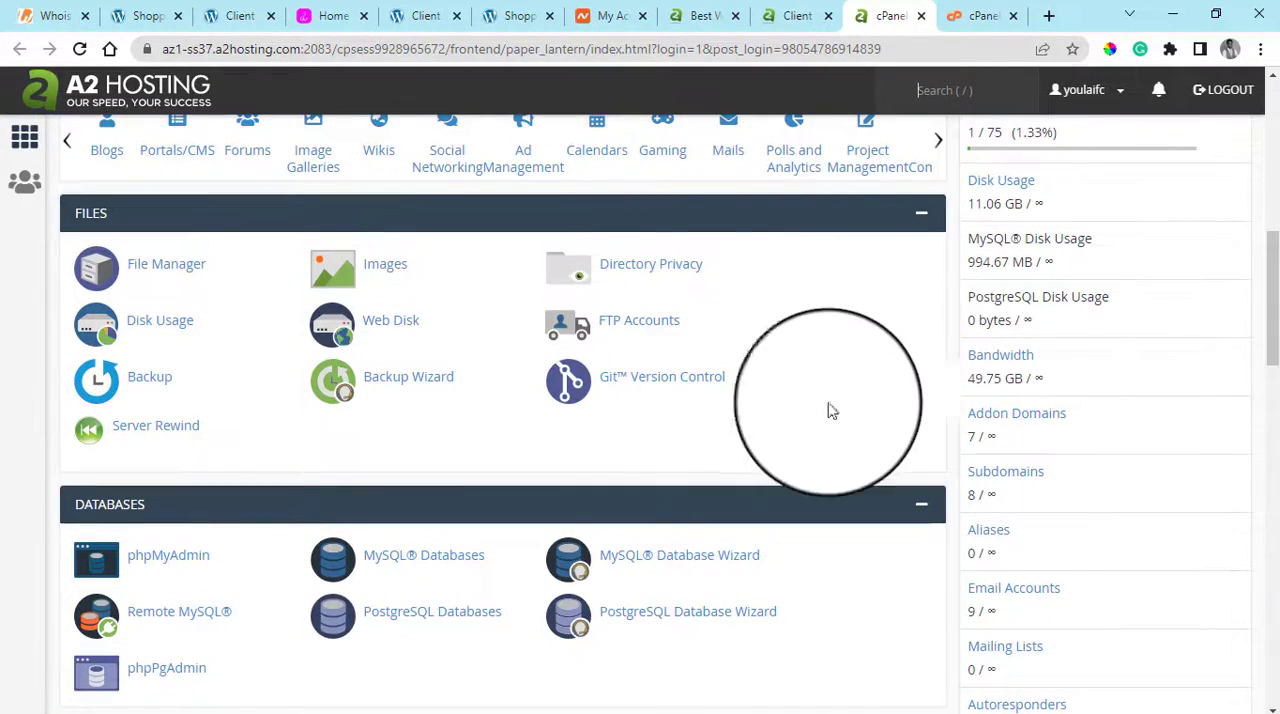
scroll(829, 409, up, 6)
scroll(646, 408, up, 2)
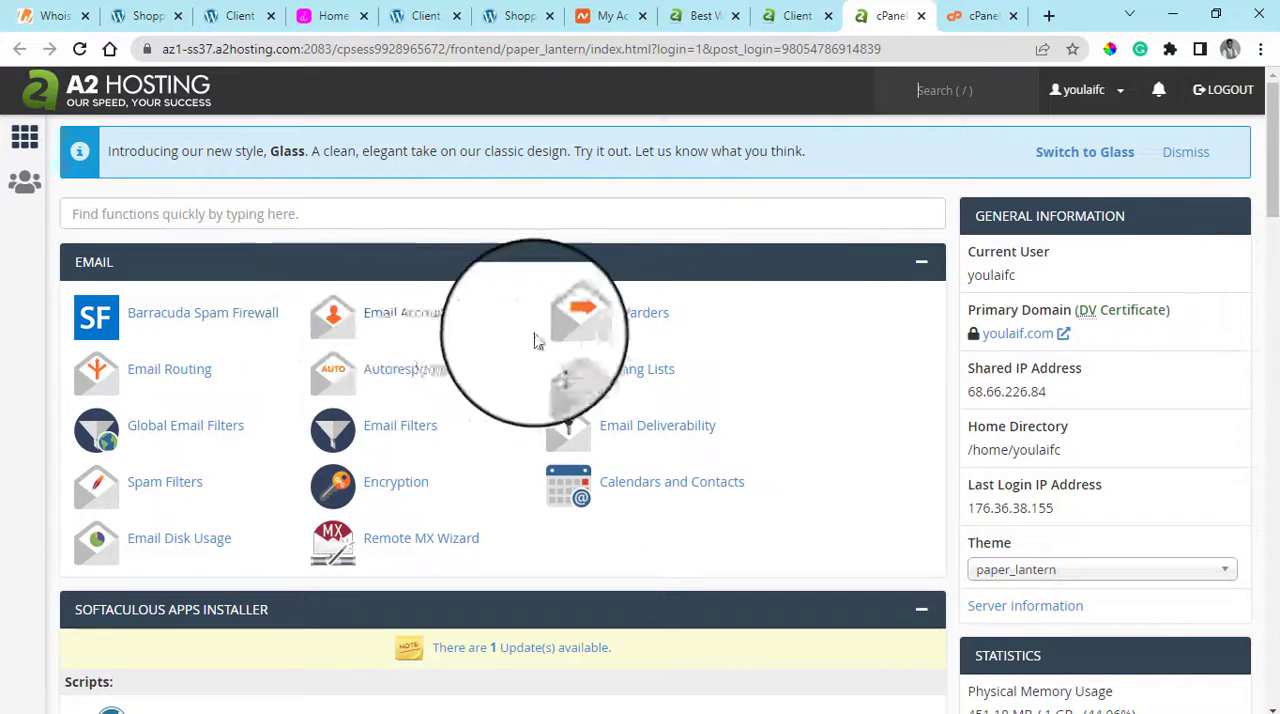
scroll(743, 357, down, 8)
scroll(853, 320, down, 10)
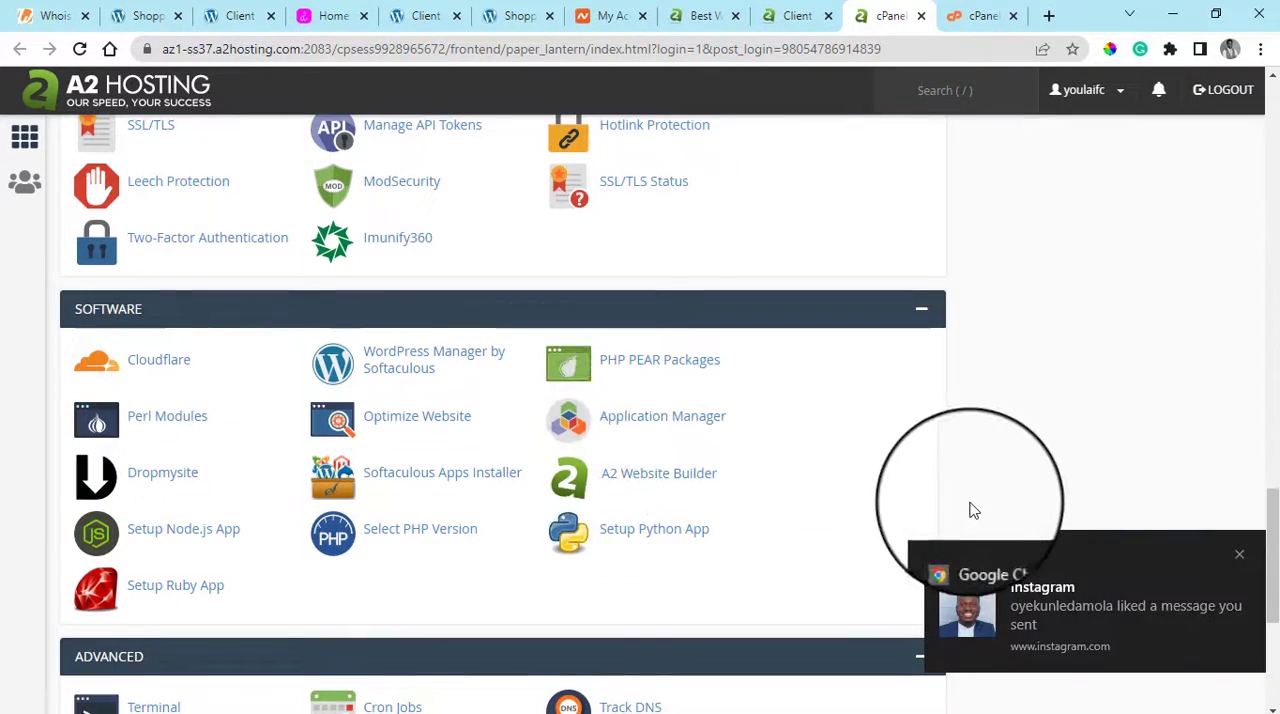
click(1239, 556)
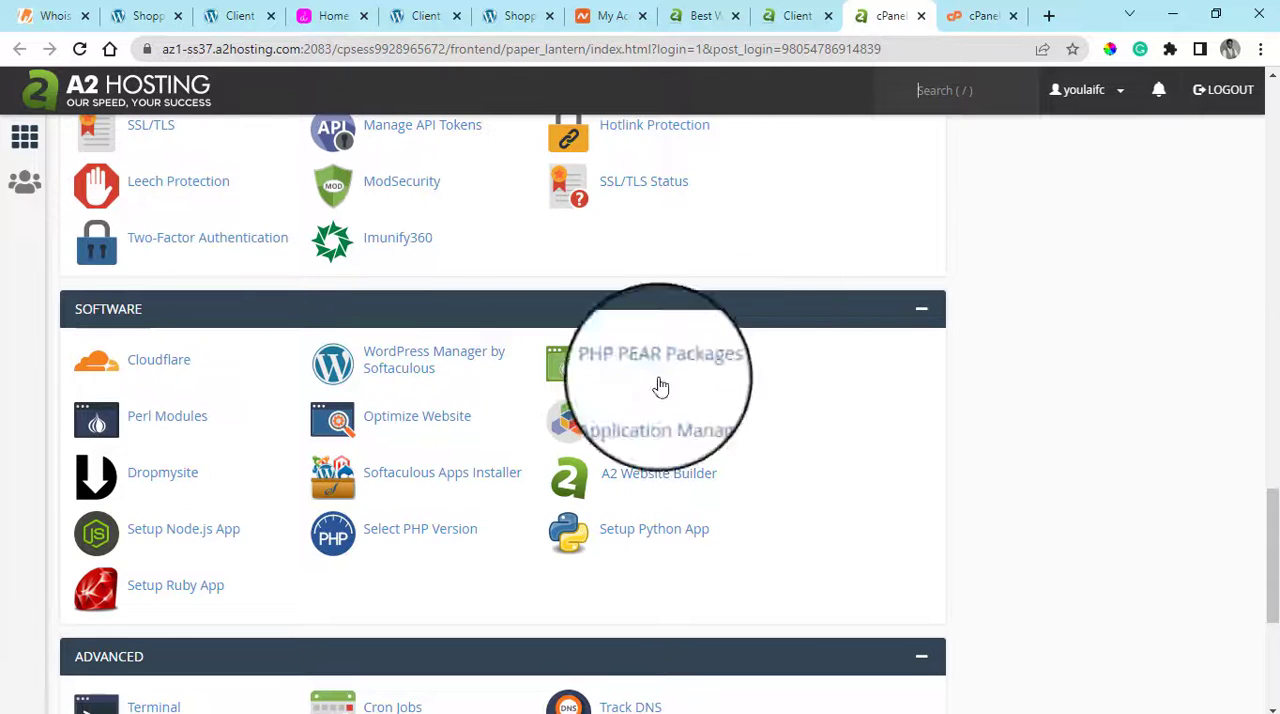
click(978, 15)
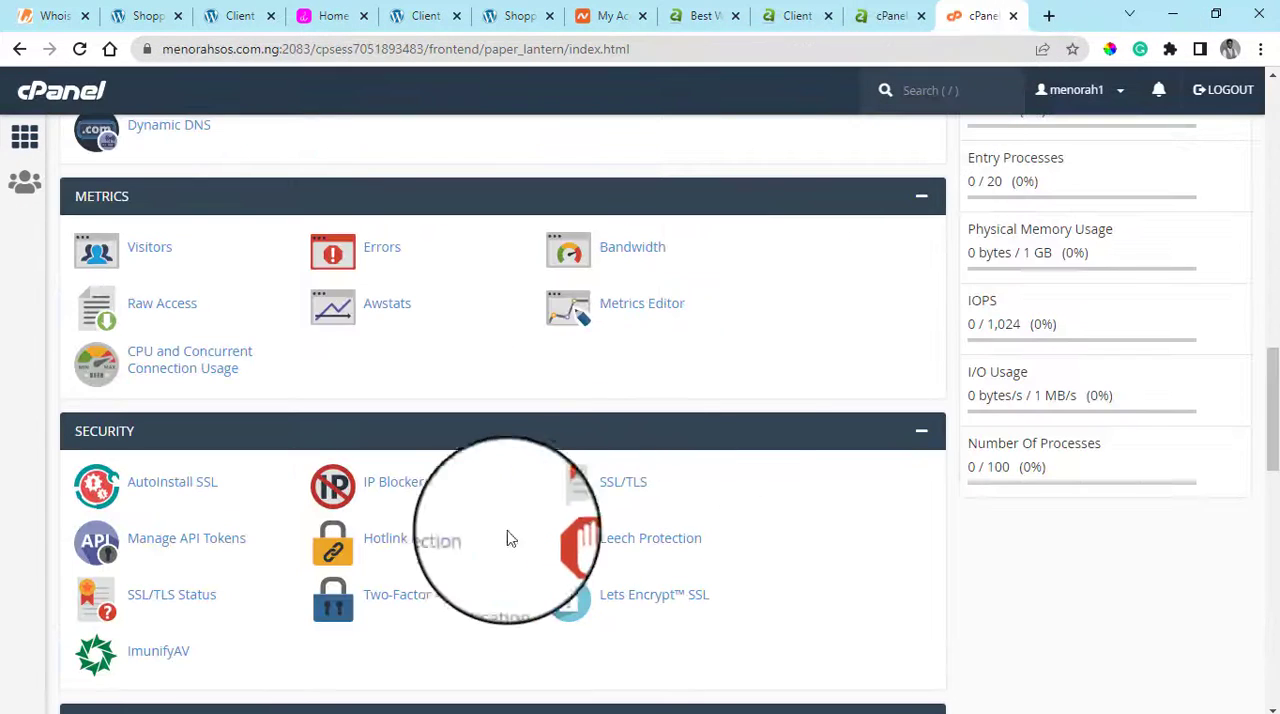
scroll(591, 480, down, 4)
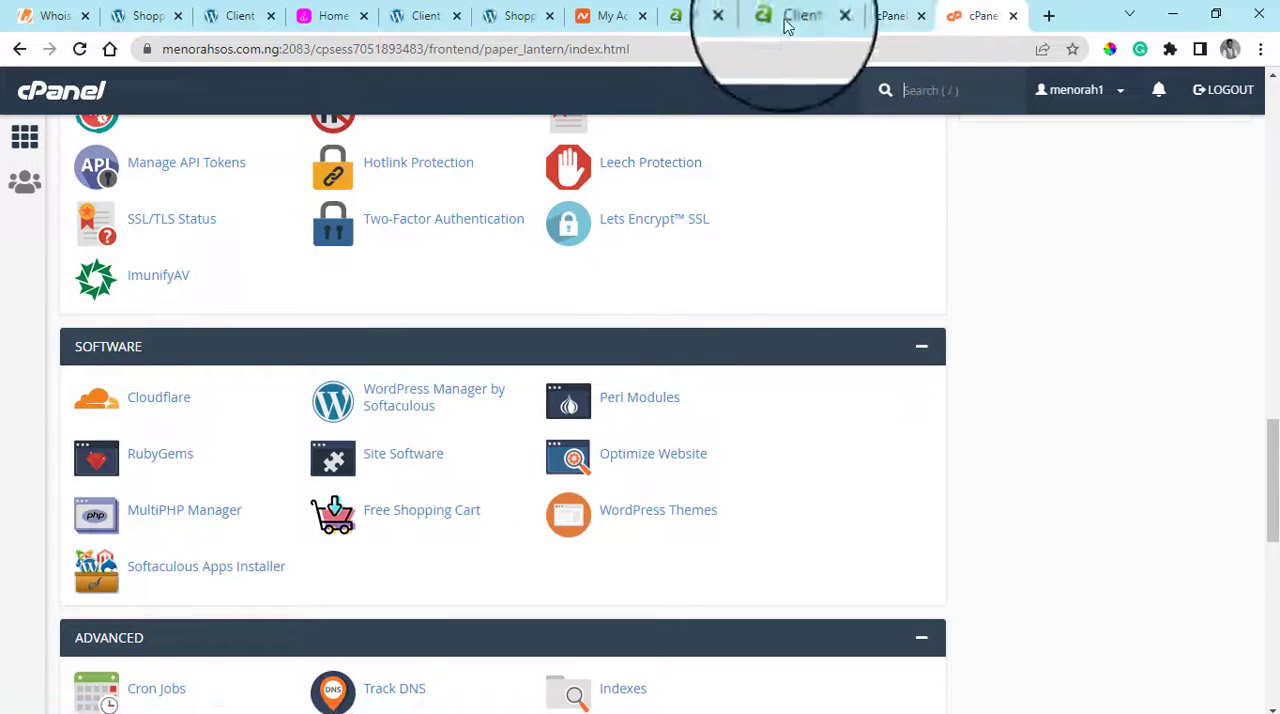
Open WordPress Manager by Softaculous in a new tab from both the A2 Hosting and menorahsos.com.ng cPanels
click(886, 8)
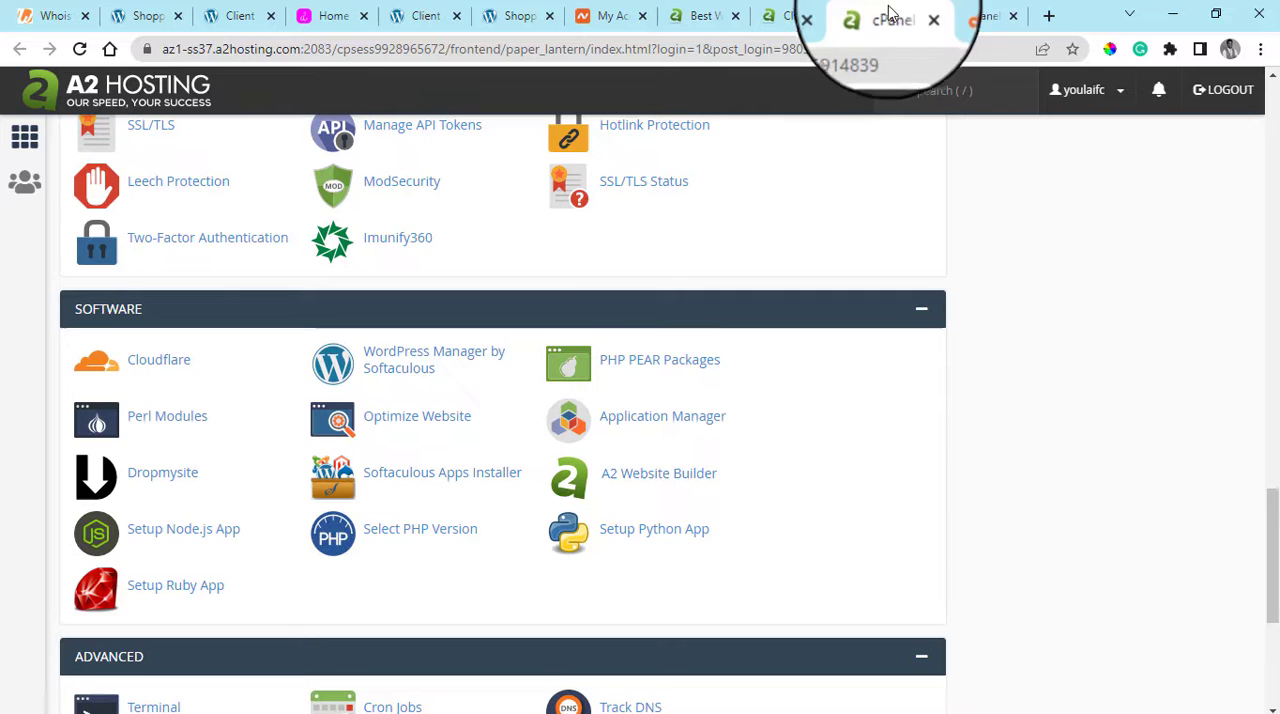
right_click(418, 388)
click(470, 396)
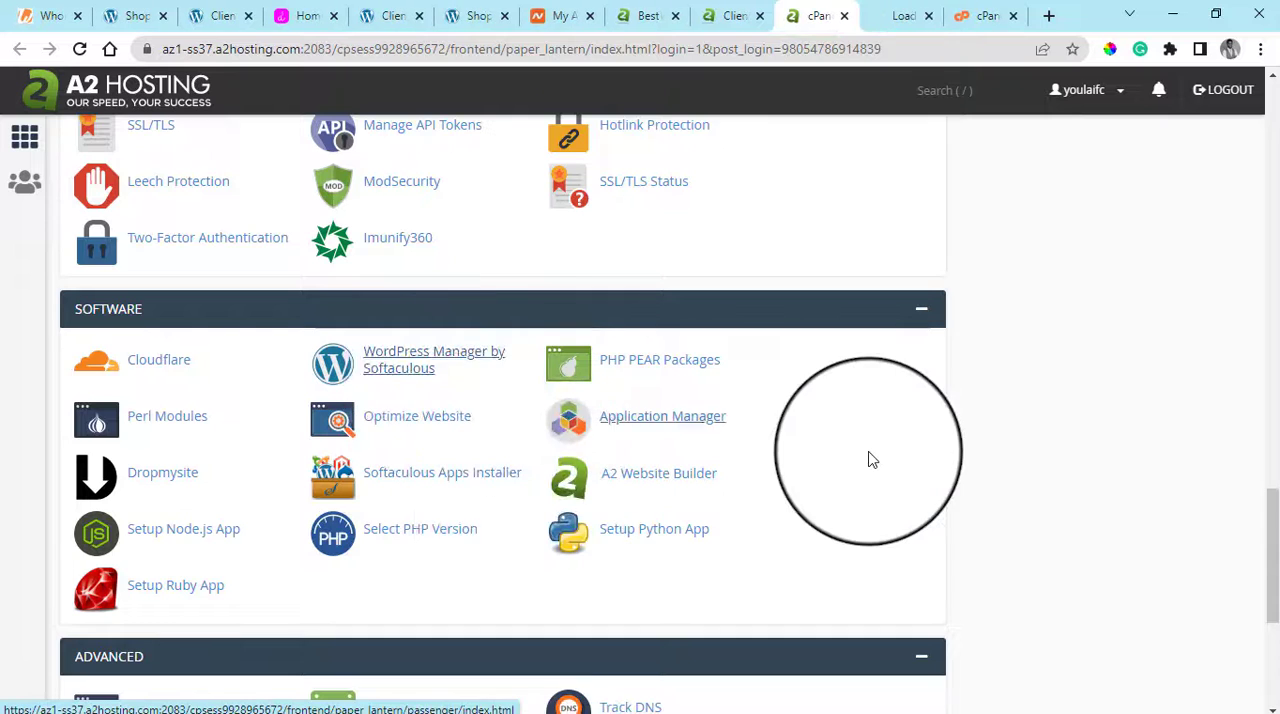
scroll(871, 457, down, 1)
scroll(871, 459, up, 1)
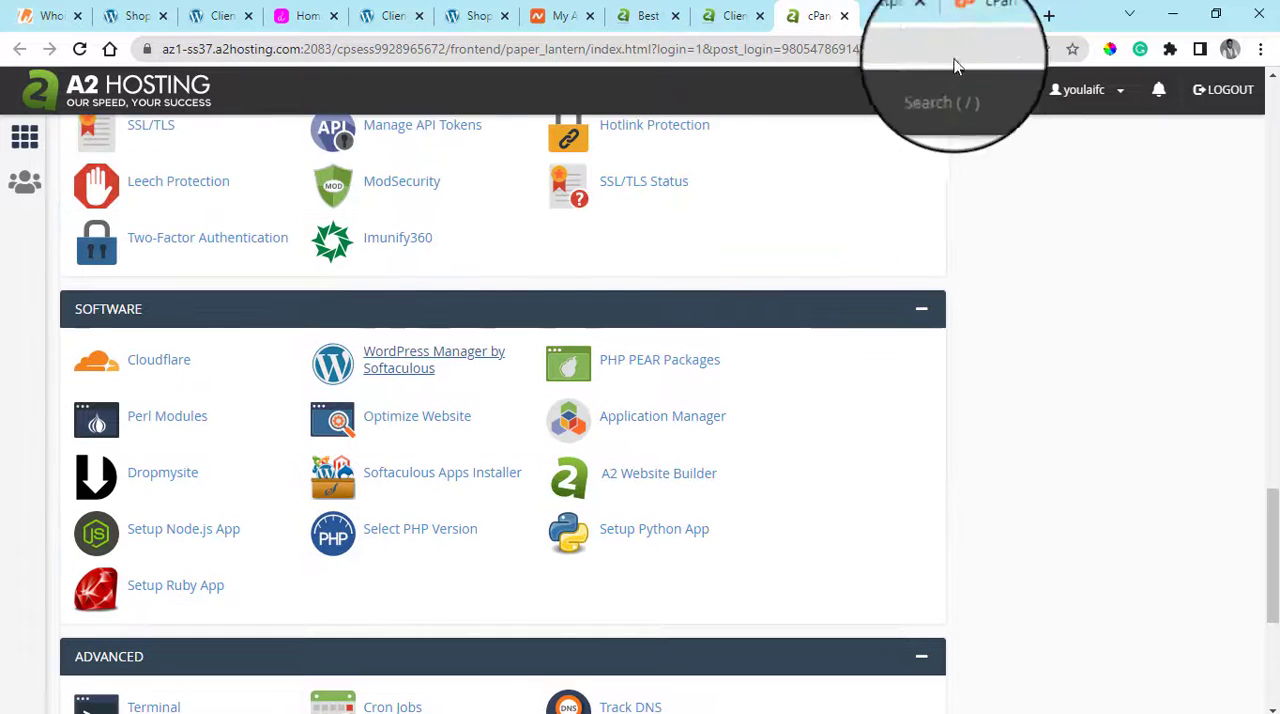
click(975, 15)
right_click(432, 410)
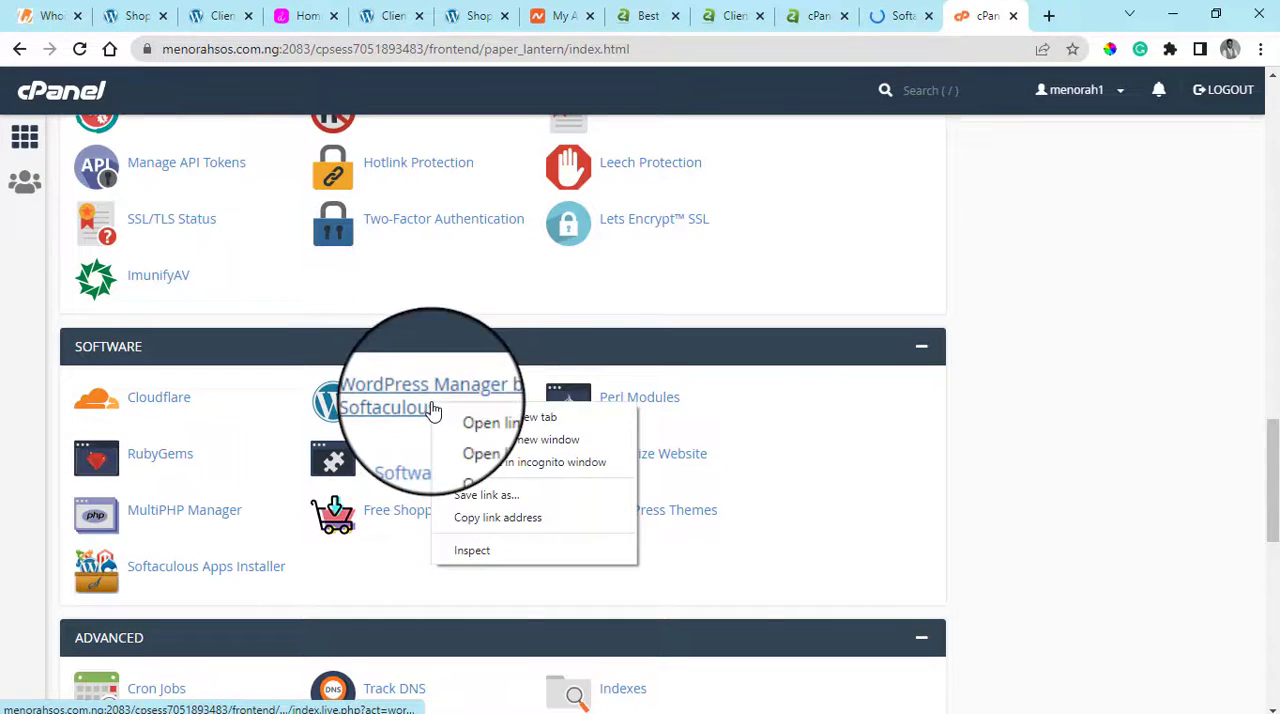
click(525, 418)
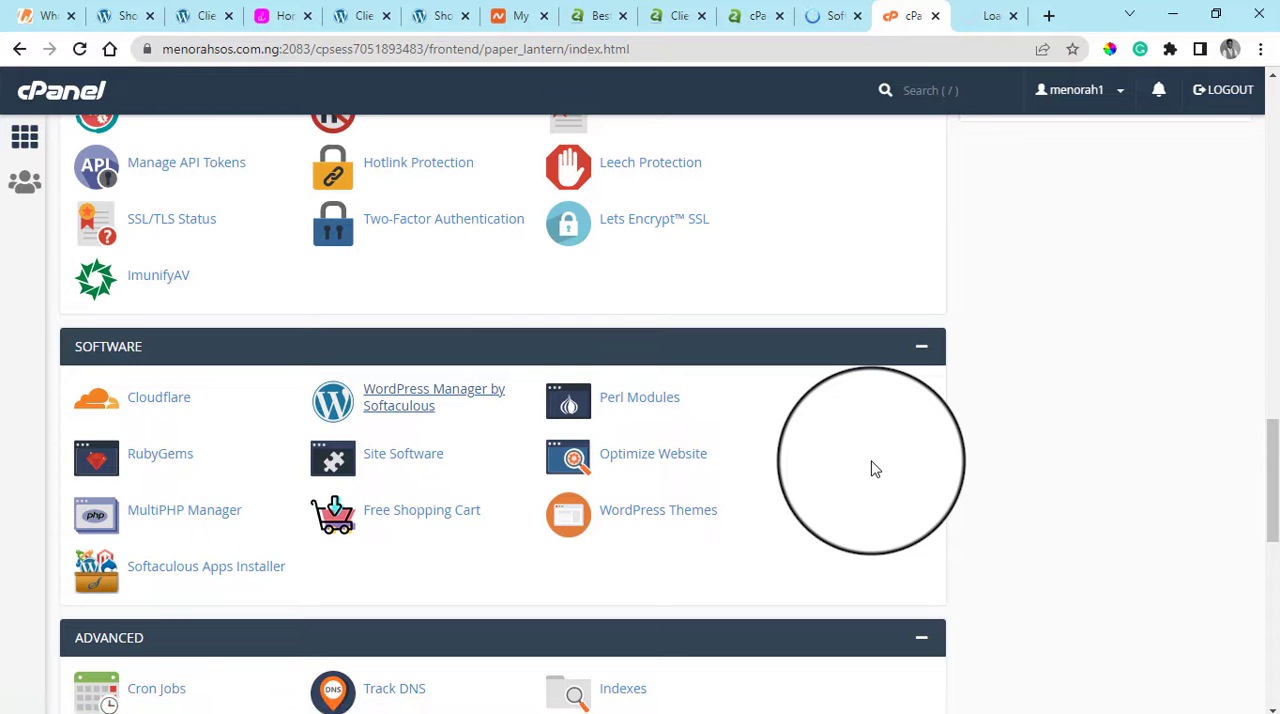
Open the WordPress installation form in A2 Hosting's Softaculous and view its software setup, site settings and admin account fields
click(830, 15)
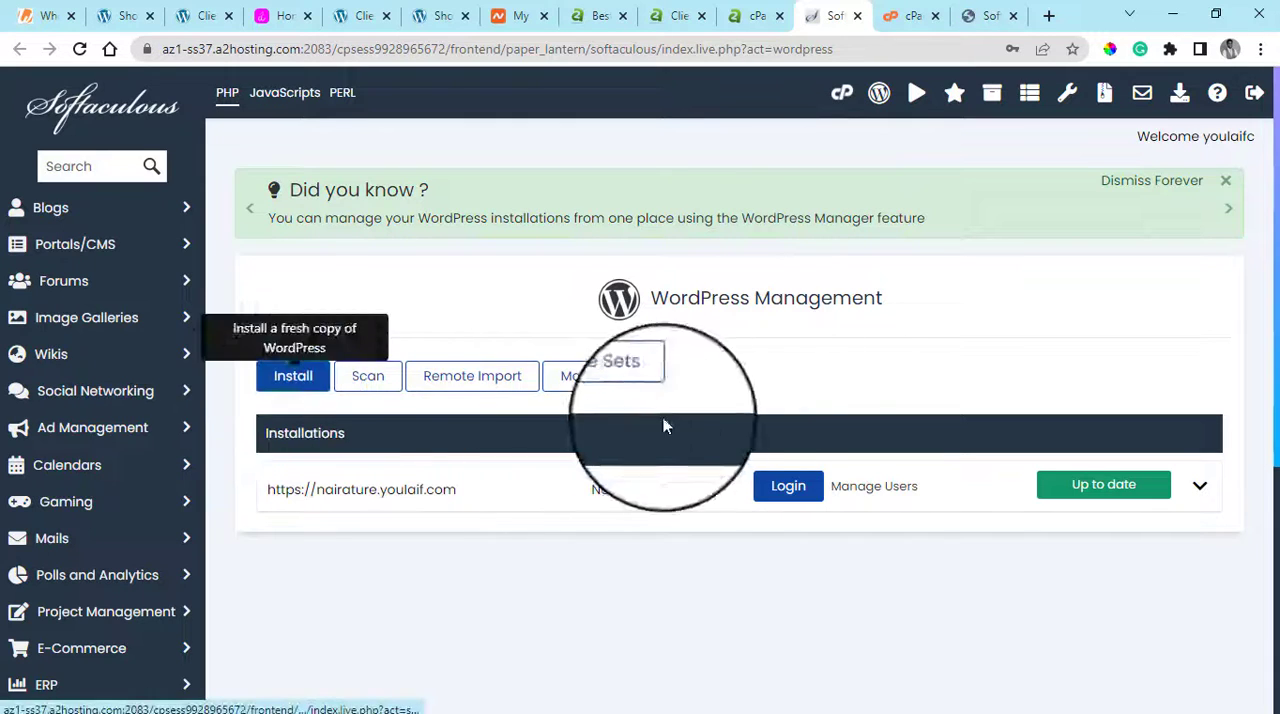
click(310, 391)
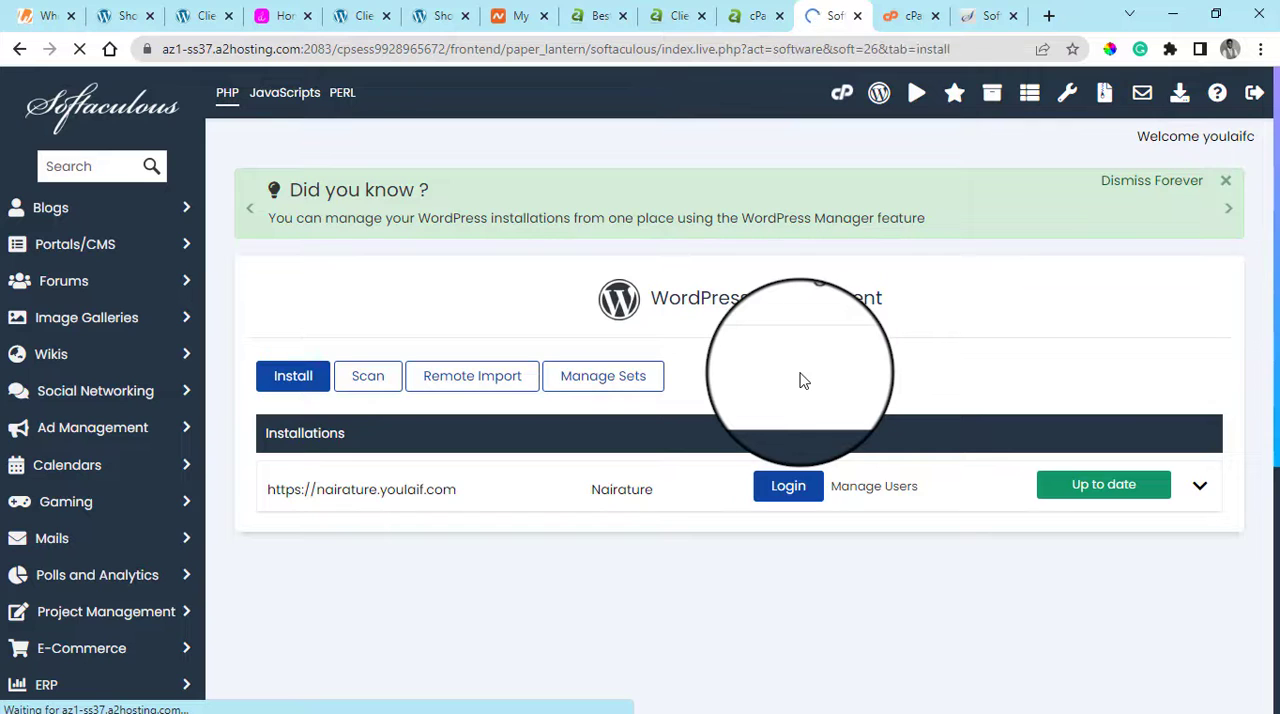
scroll(800, 380, down, 2)
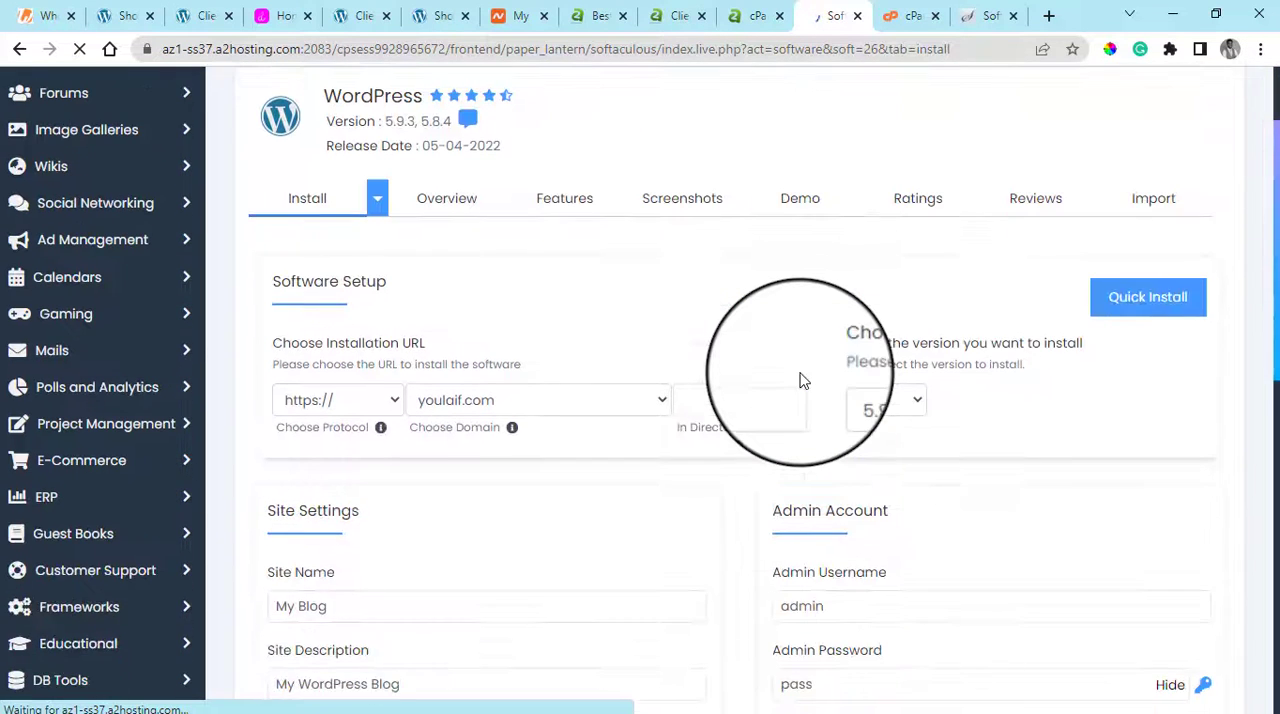
Review the A2 Hosting WordPress installation form, from the domain choices through site name, description and admin password to the plugin options
scroll(1029, 377, down, 1)
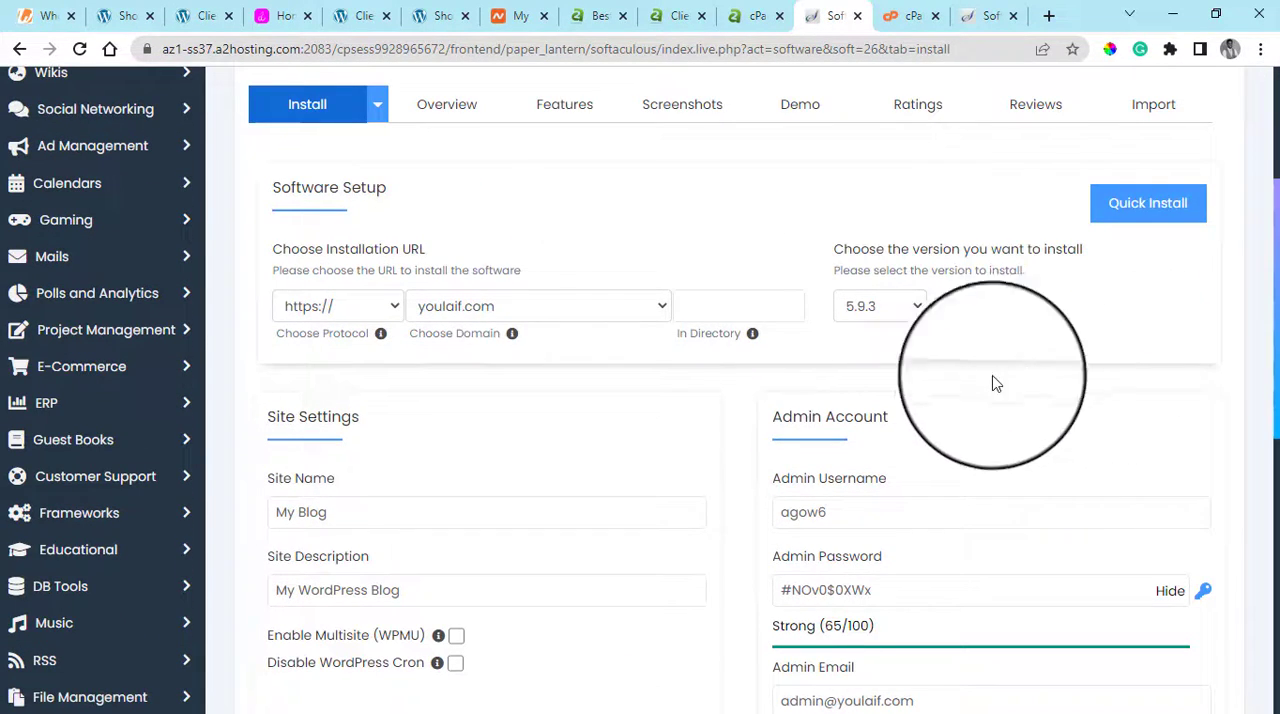
click(545, 312)
click(608, 240)
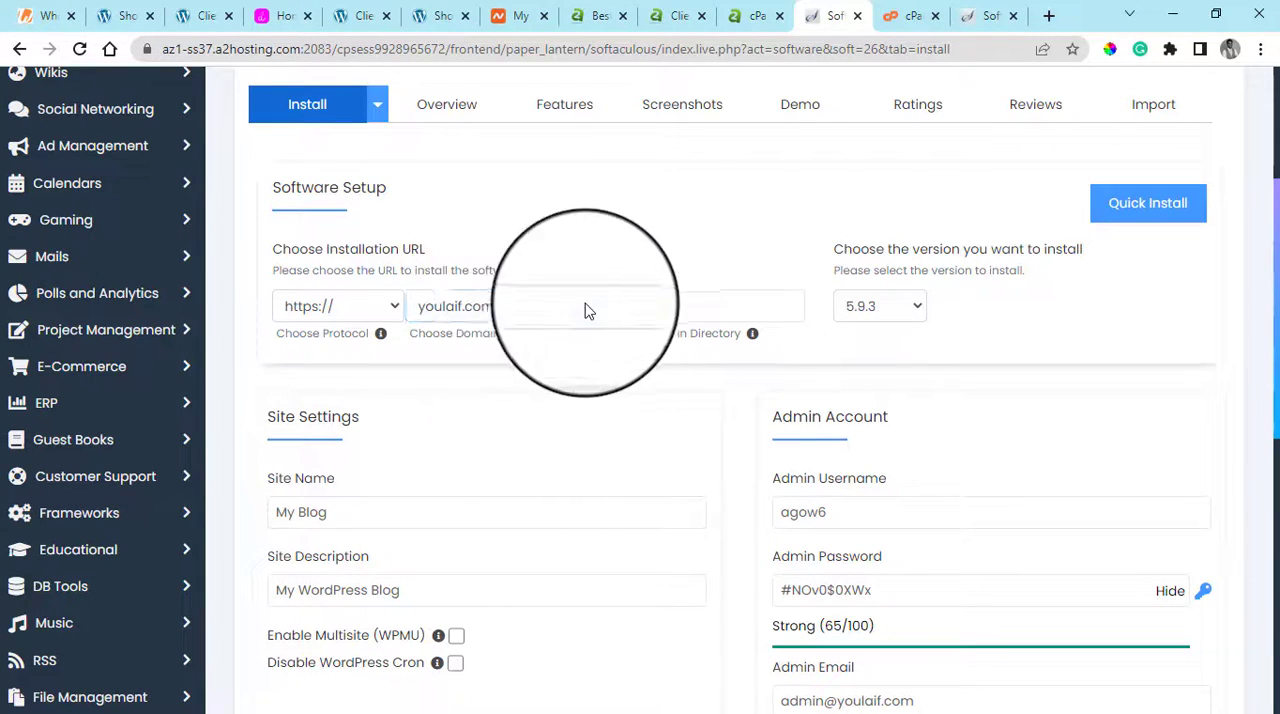
scroll(600, 350, down, 2)
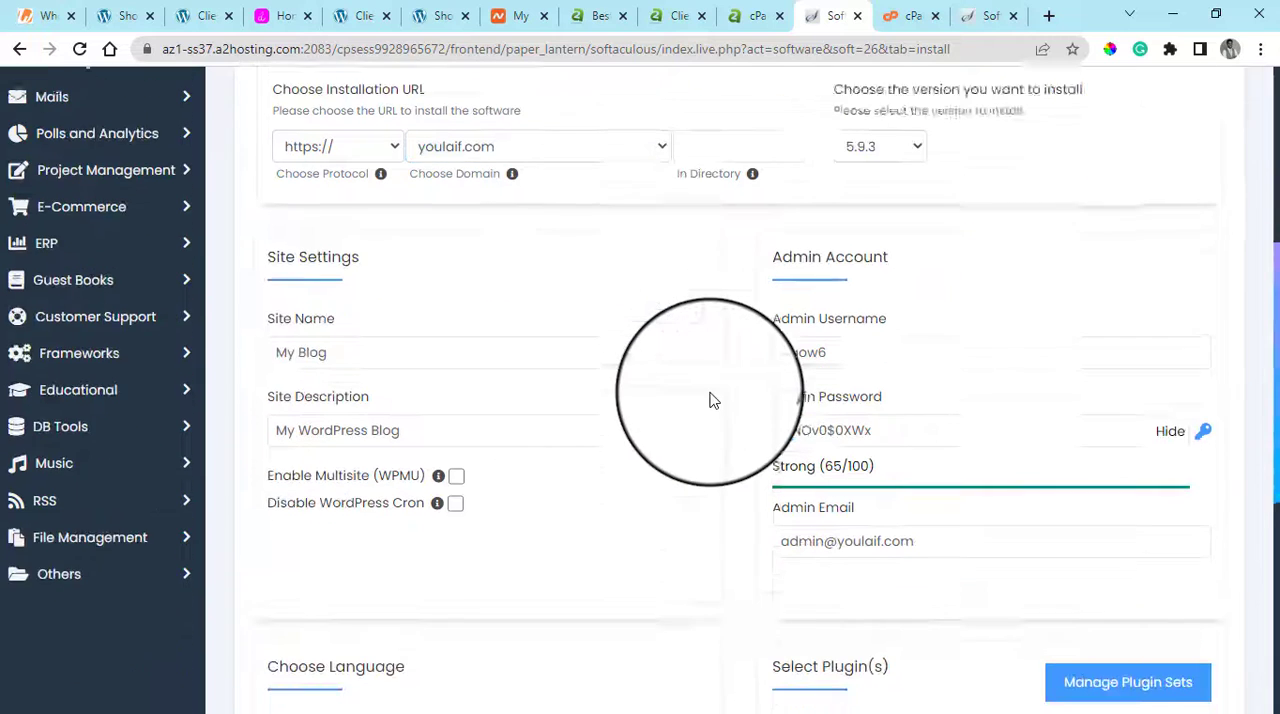
drag(705, 402, 240, 412)
drag(354, 331, 240, 340)
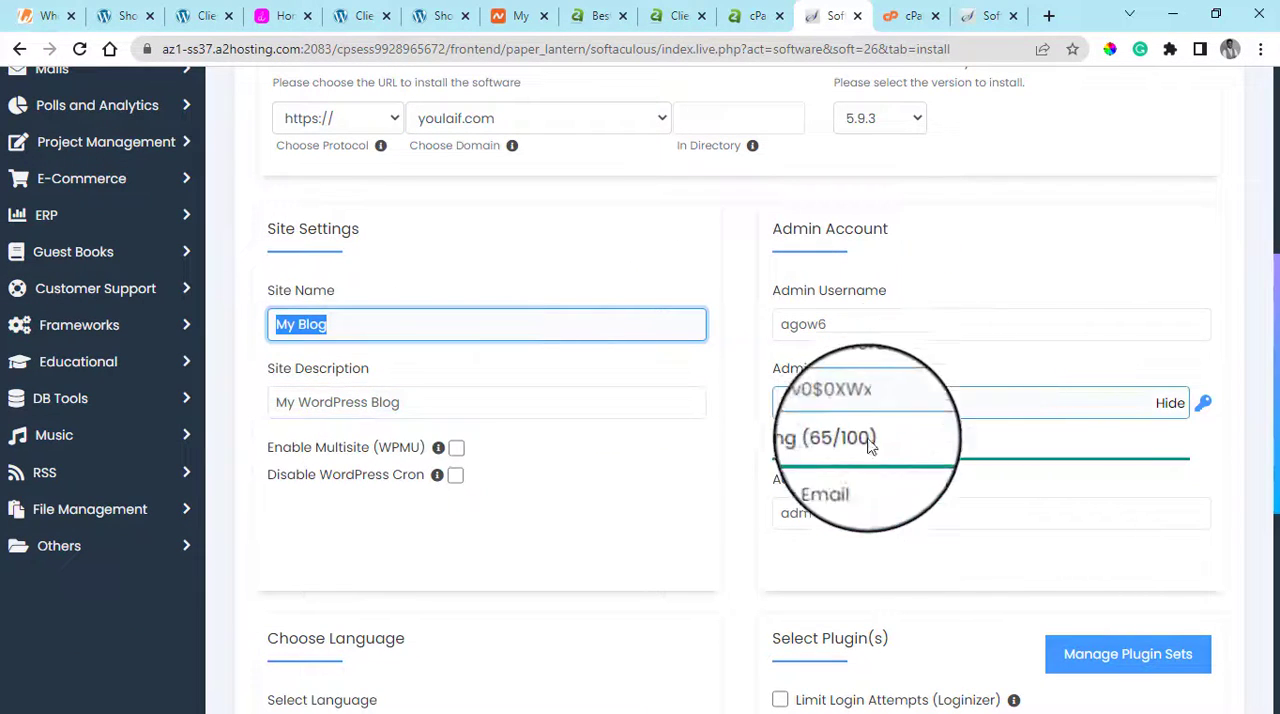
scroll(723, 534, down, 5)
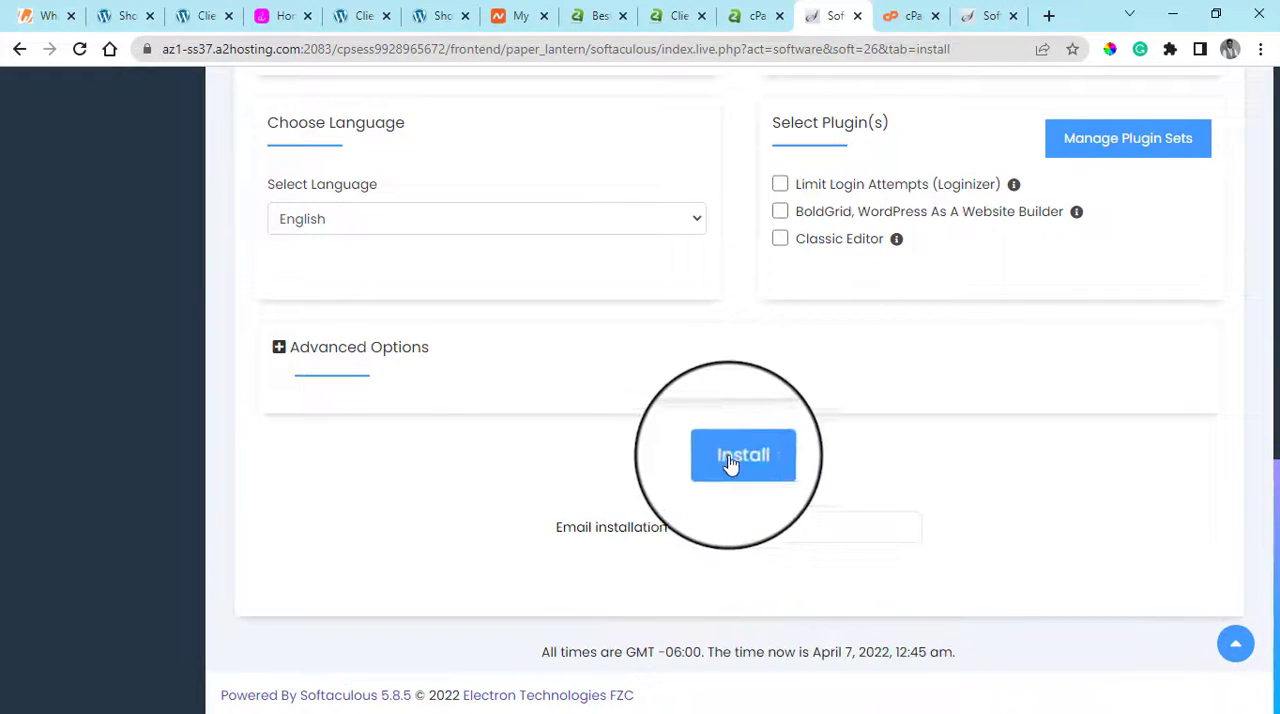
Switch to the menorahsos.com.ng Softaculous WordPress manager and open its WordPress installation form at the software setup section
click(915, 15)
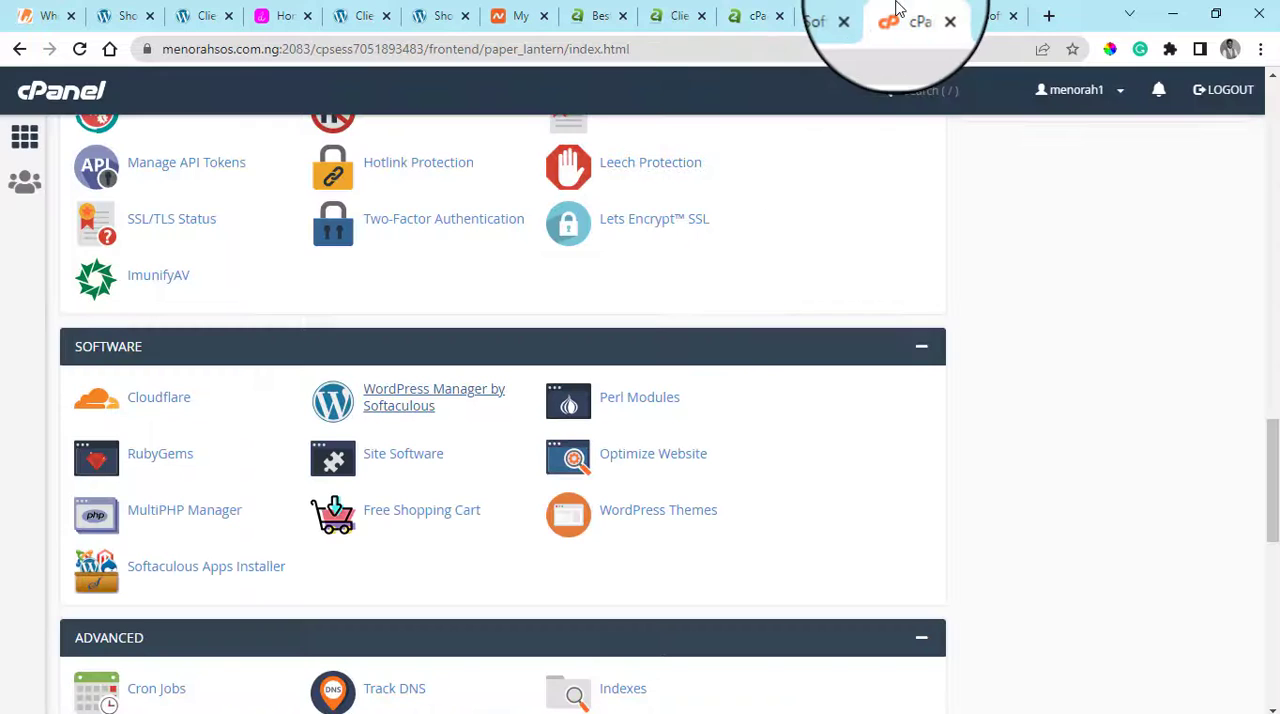
click(1048, 15)
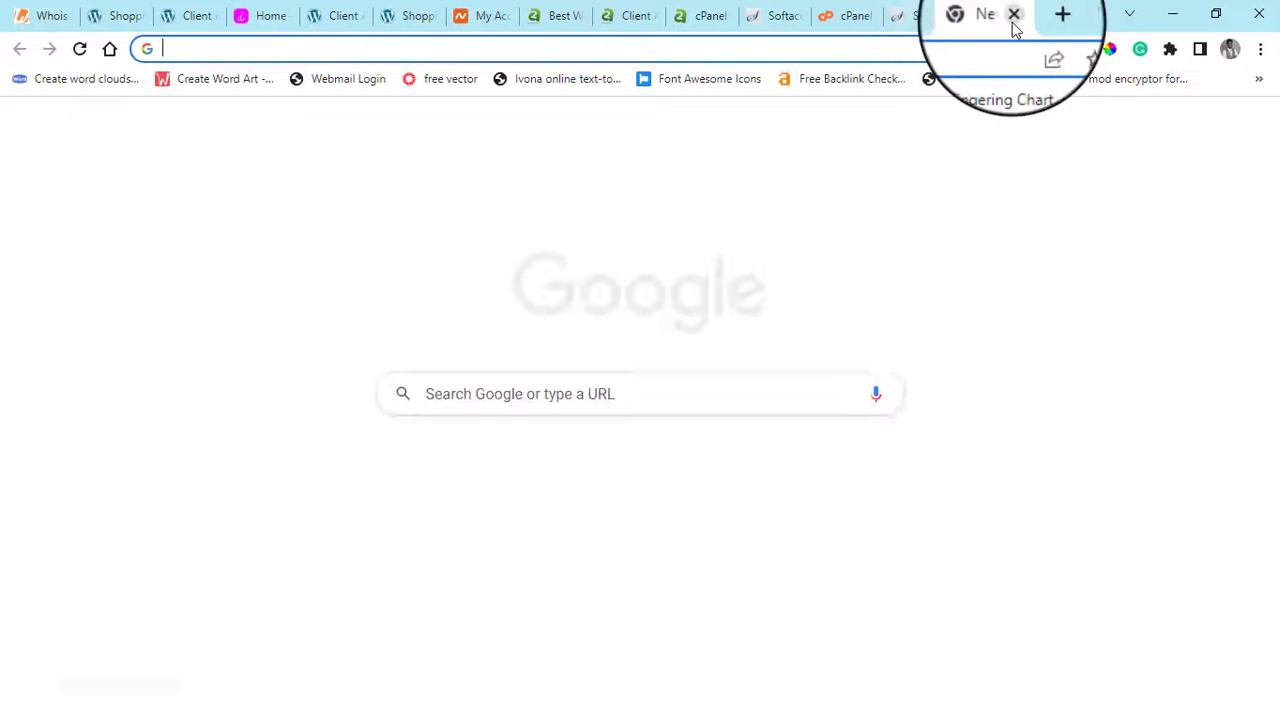
click(1012, 22)
click(978, 10)
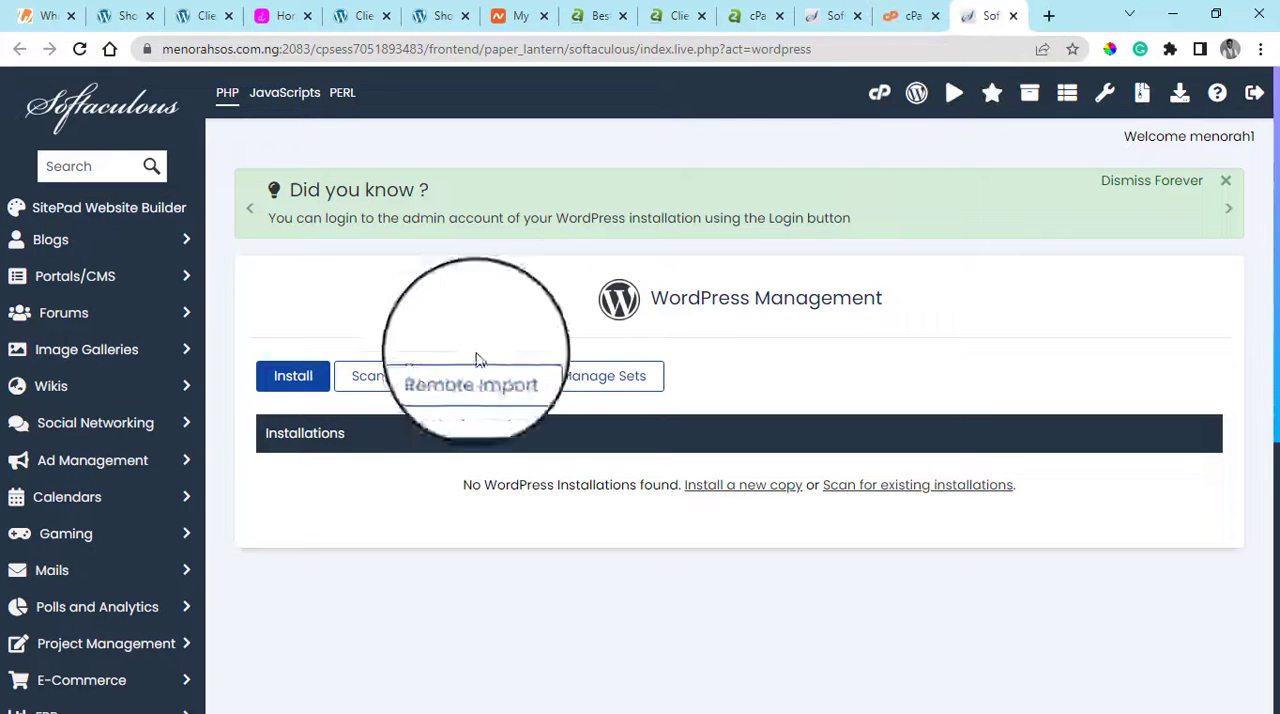
click(298, 376)
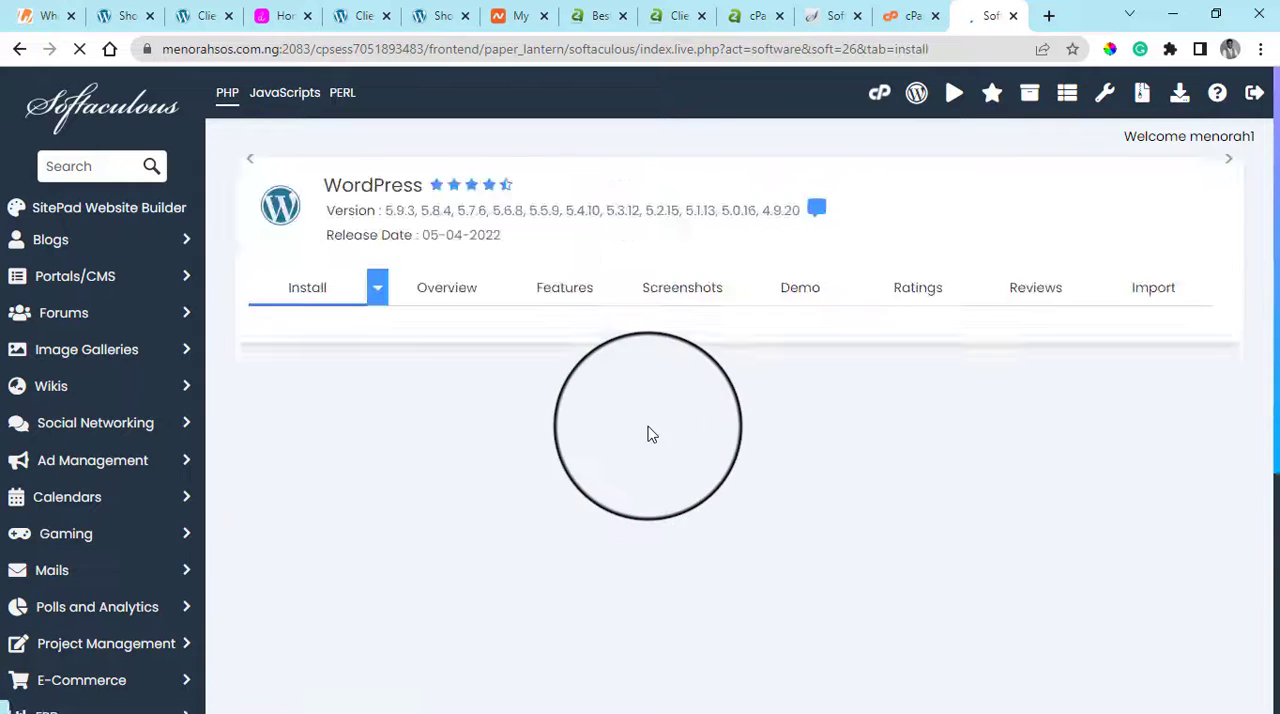
scroll(657, 434, down, 3)
scroll(690, 440, down, 2)
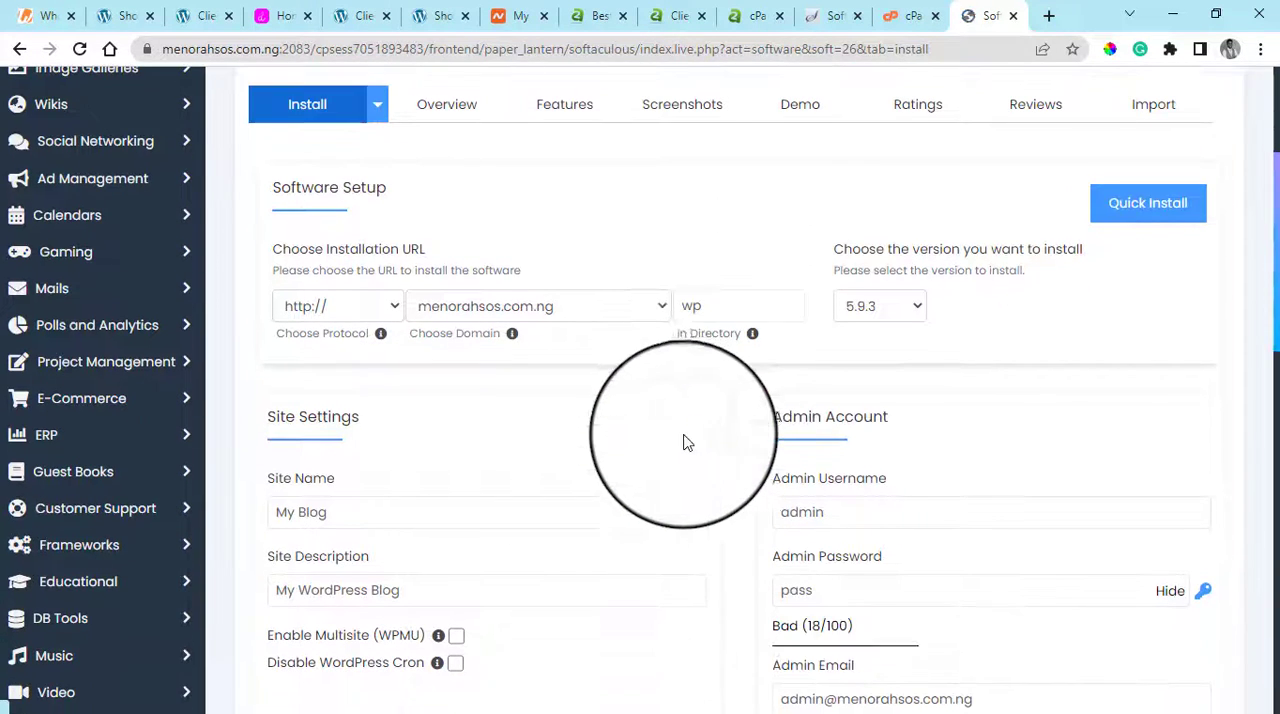
Clear the wp installation directory for menorahsos.com.ng and view the remaining site, admin, language and plugin settings
click(626, 316)
click(701, 302)
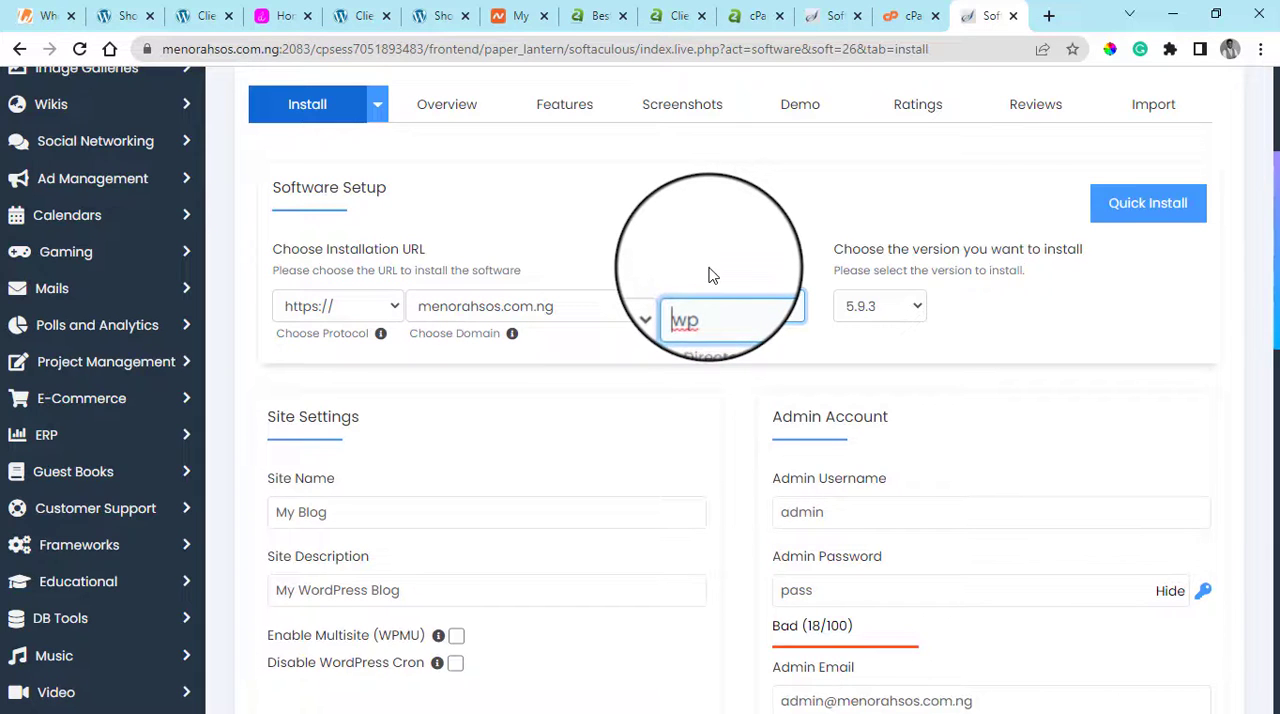
scroll(708, 275, down, 2)
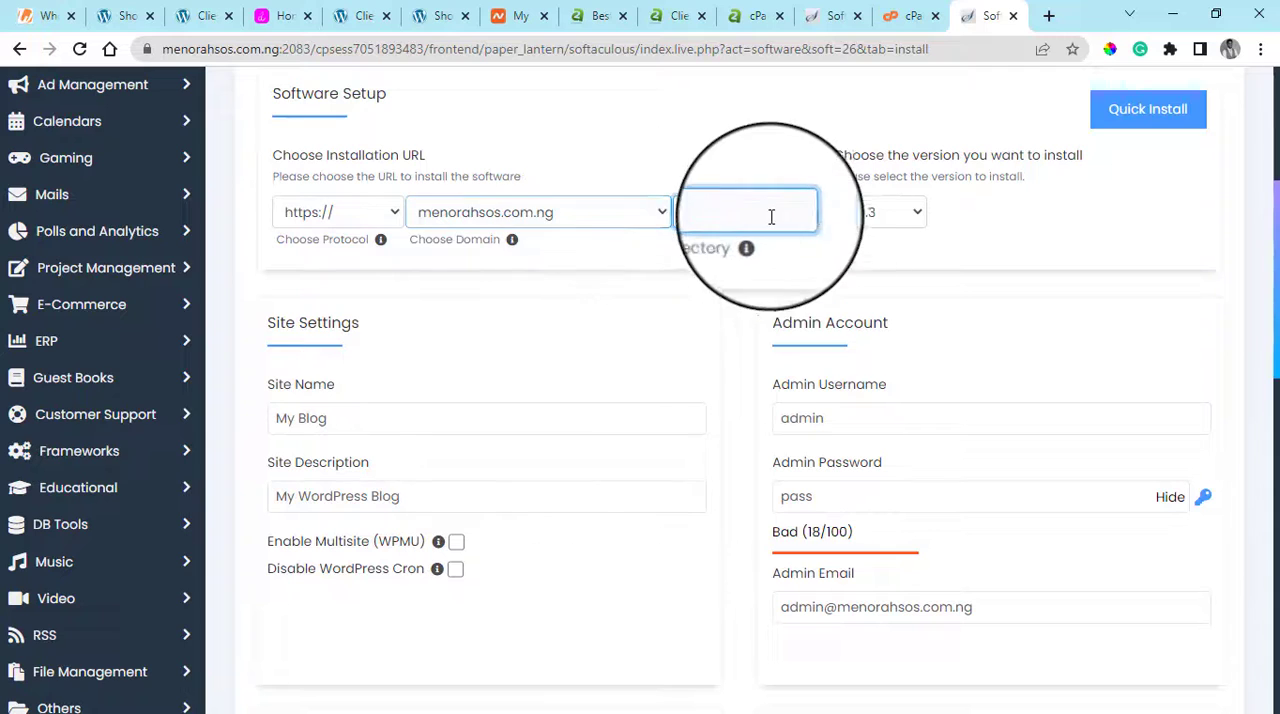
drag(770, 216, 642, 215)
key(BackSpace)
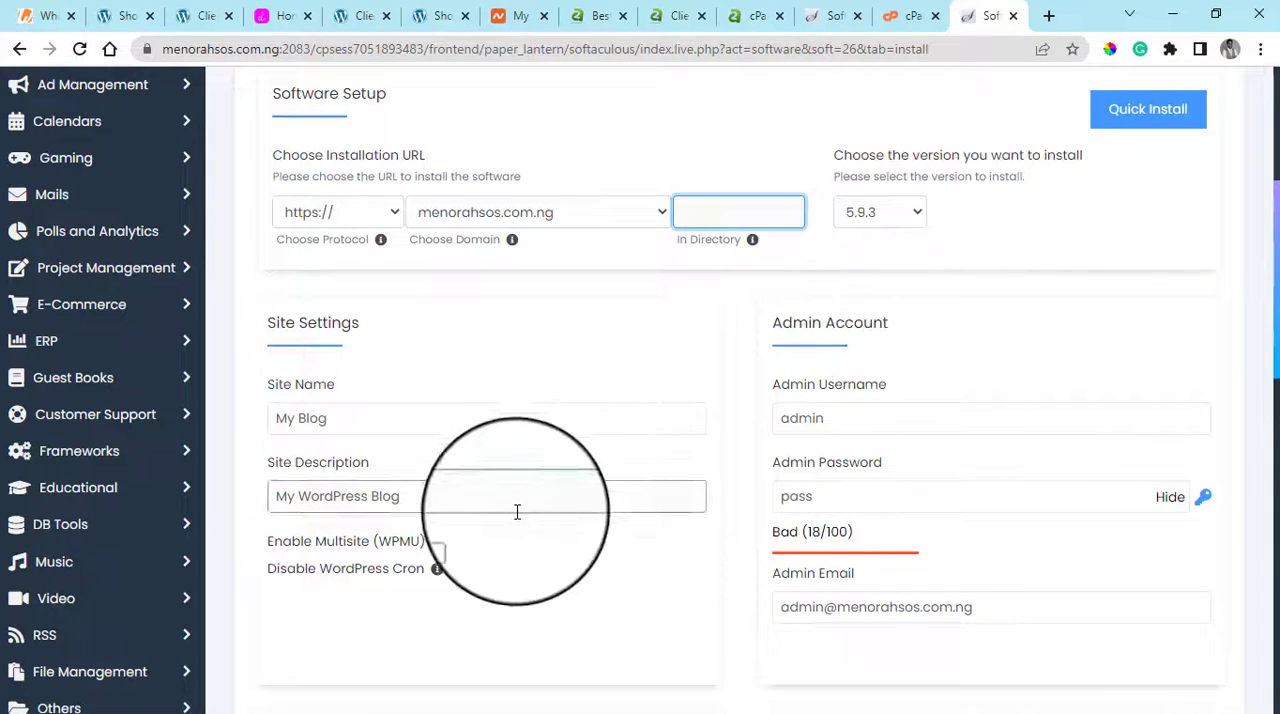
scroll(515, 514, down, 2)
scroll(1132, 489, down, 2)
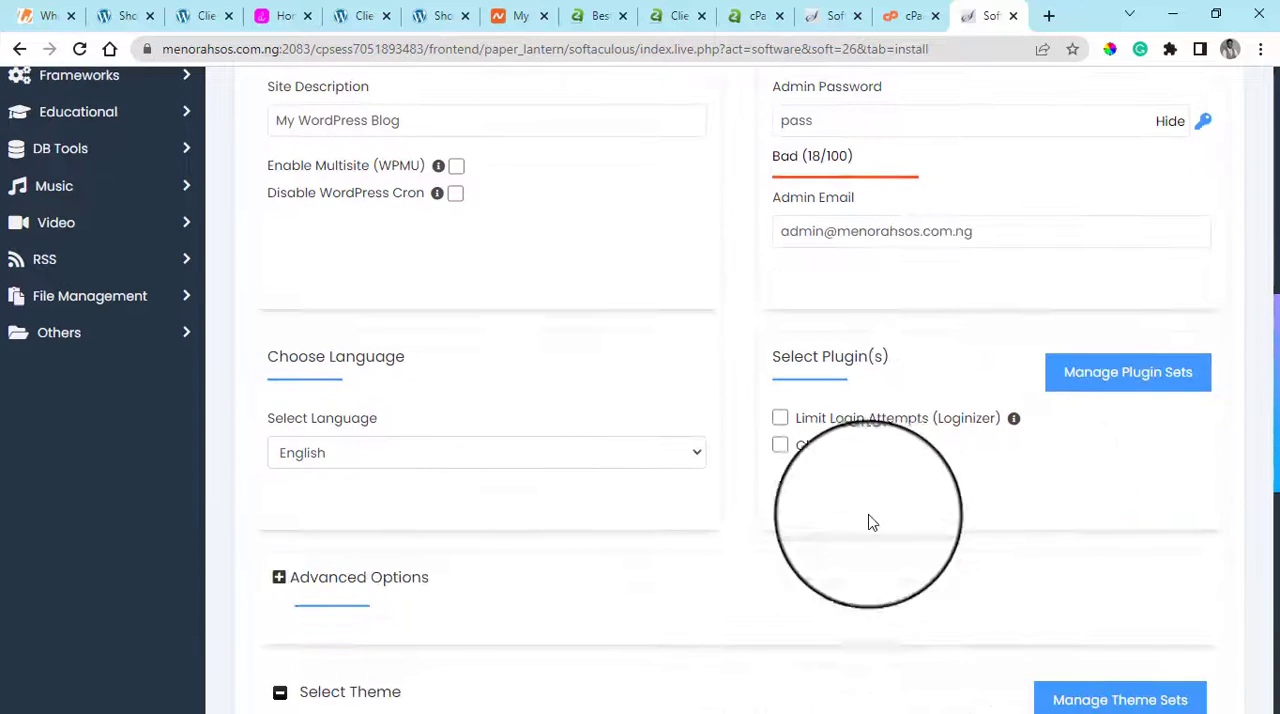
Return to the A2 Hosting WordPress installation form and choose badfoodgist.com as the installation domain
scroll(870, 500, up, 5)
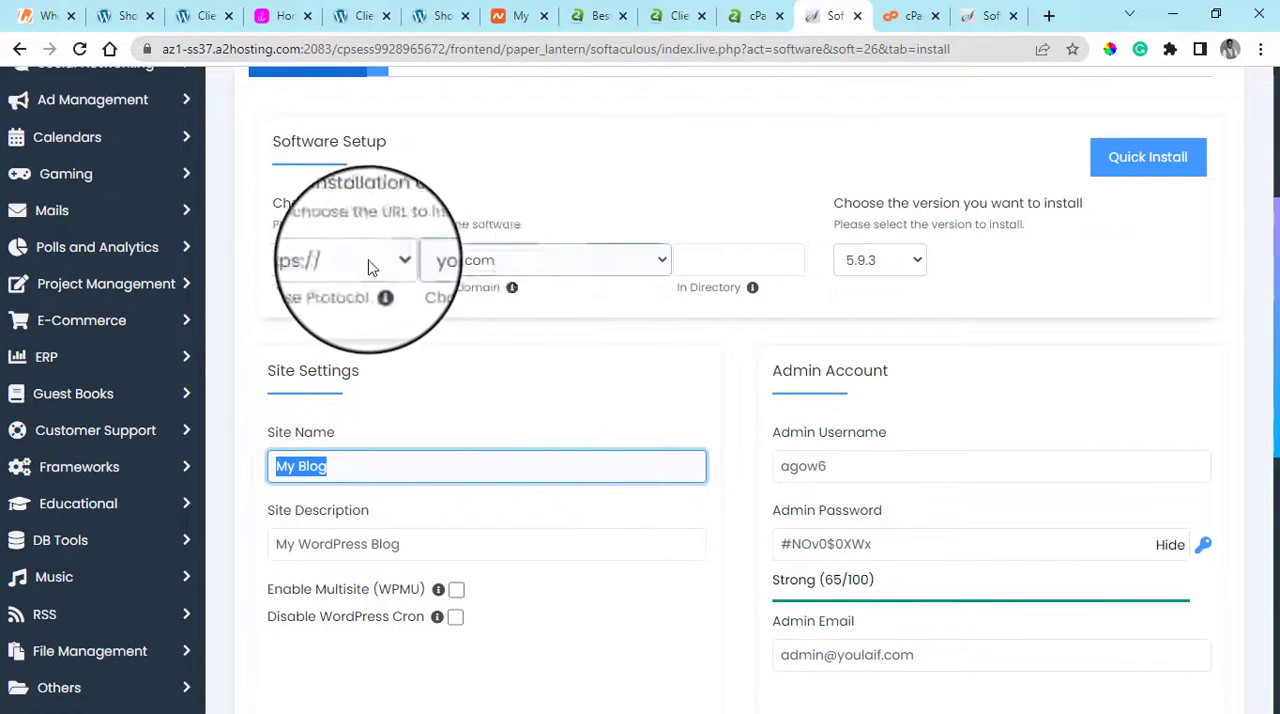
click(592, 261)
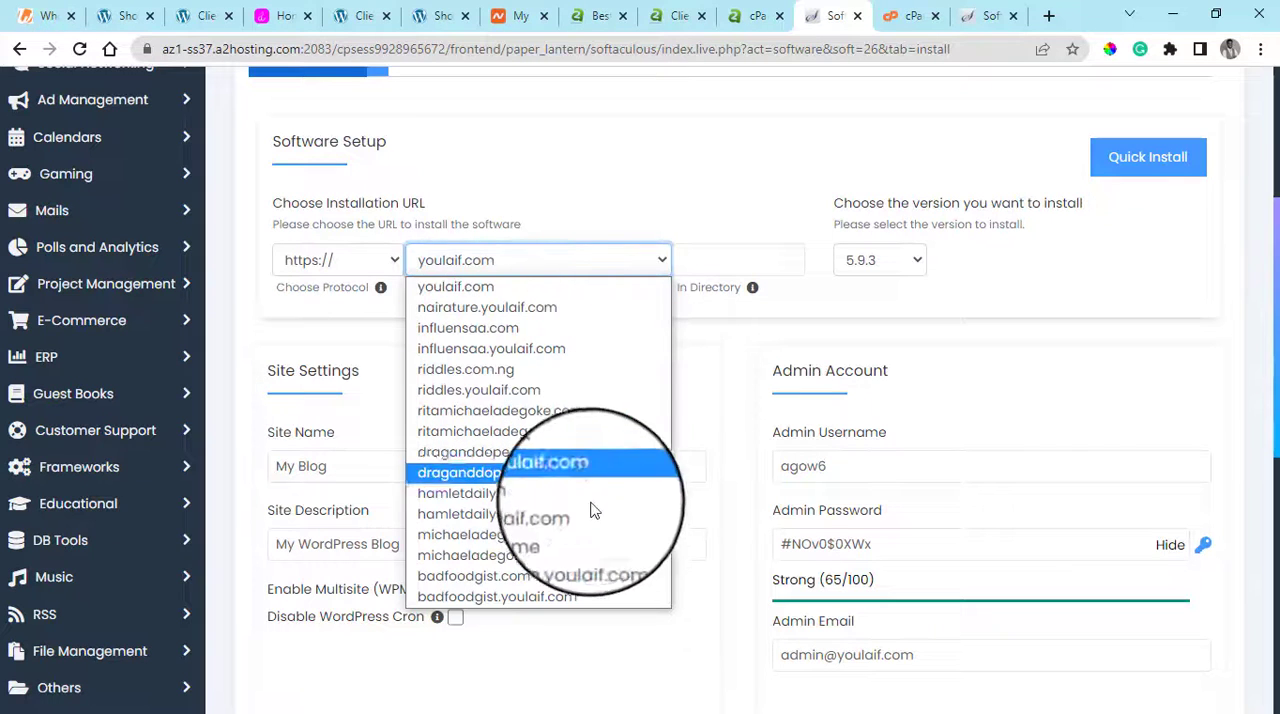
click(576, 596)
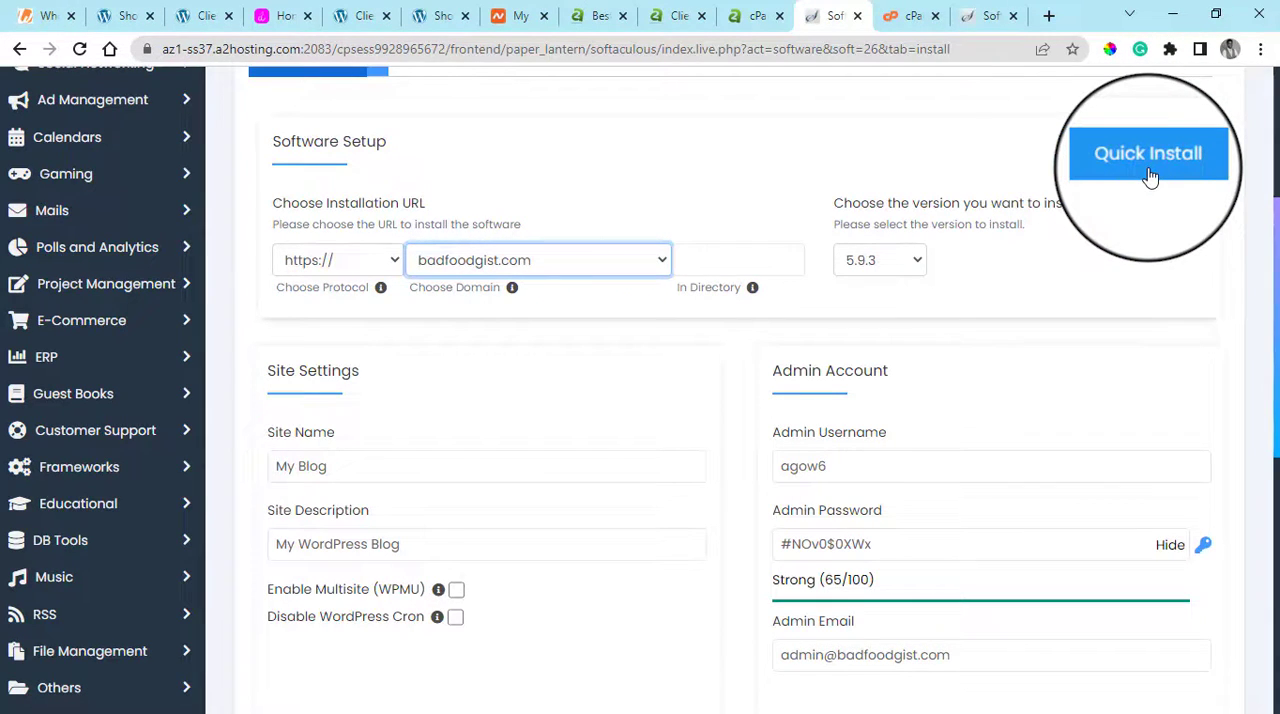
scroll(972, 286, down, 5)
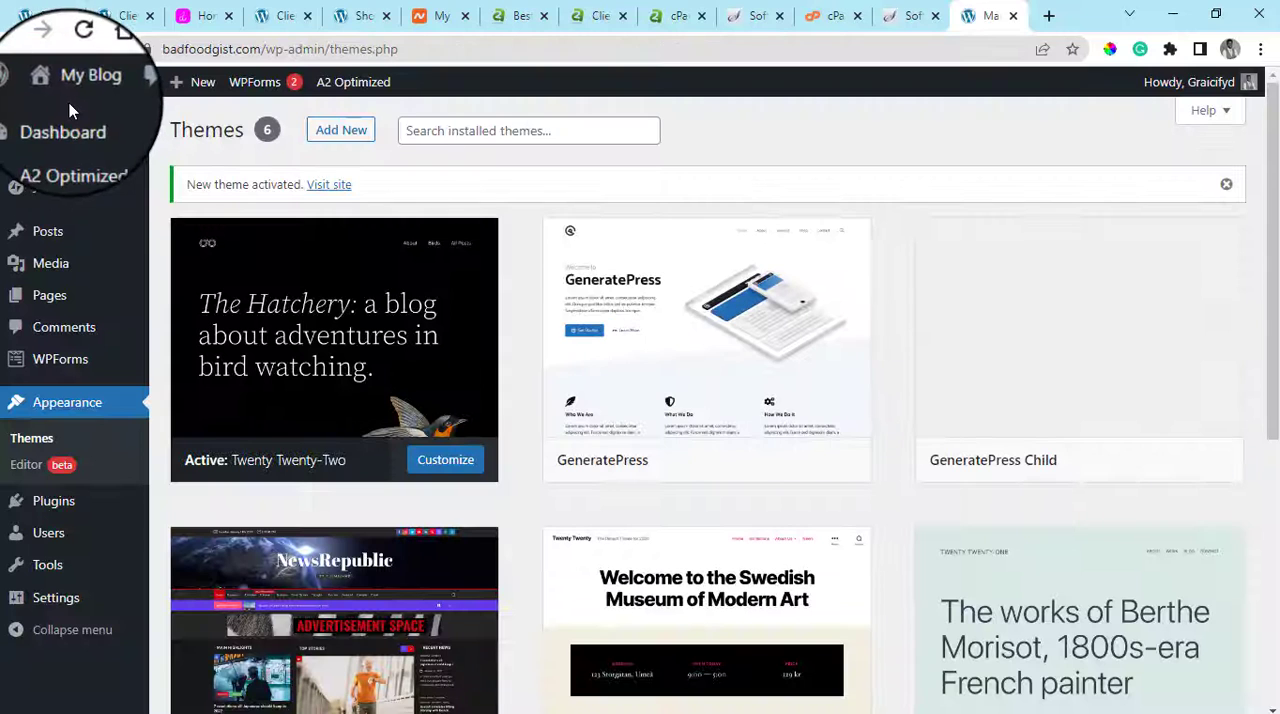
Open the live badfoodgist.com site in a new tab from its WordPress admin
mouse_move(75, 70)
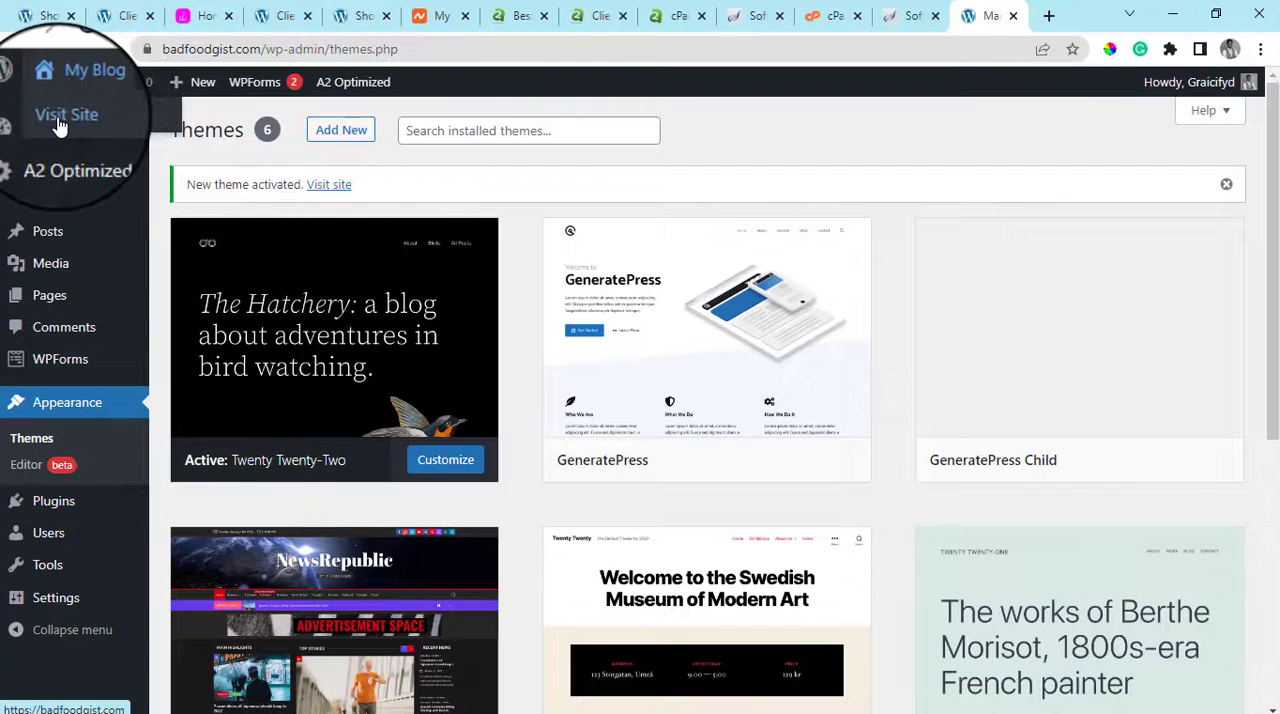
right_click(60, 125)
click(105, 131)
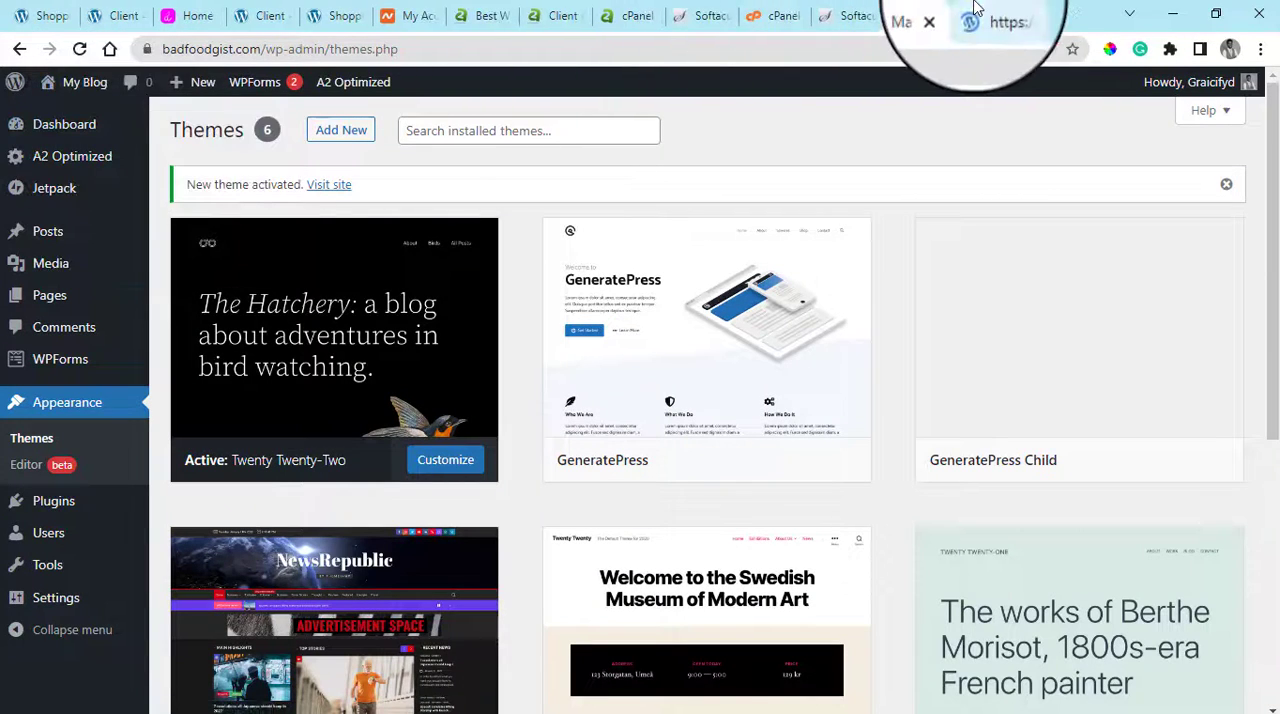
click(978, 12)
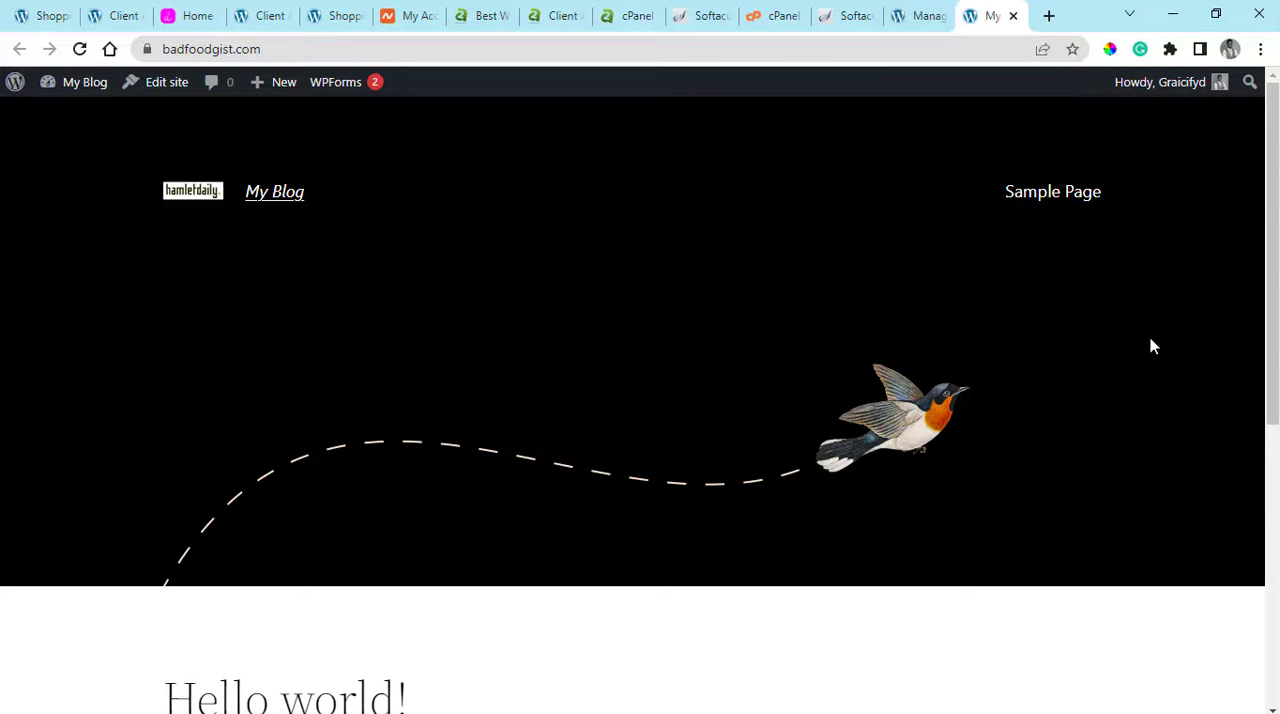
Look through the badfoodgist.com homepage from the header image and first post to the footer
drag(1276, 397, 1249, 268)
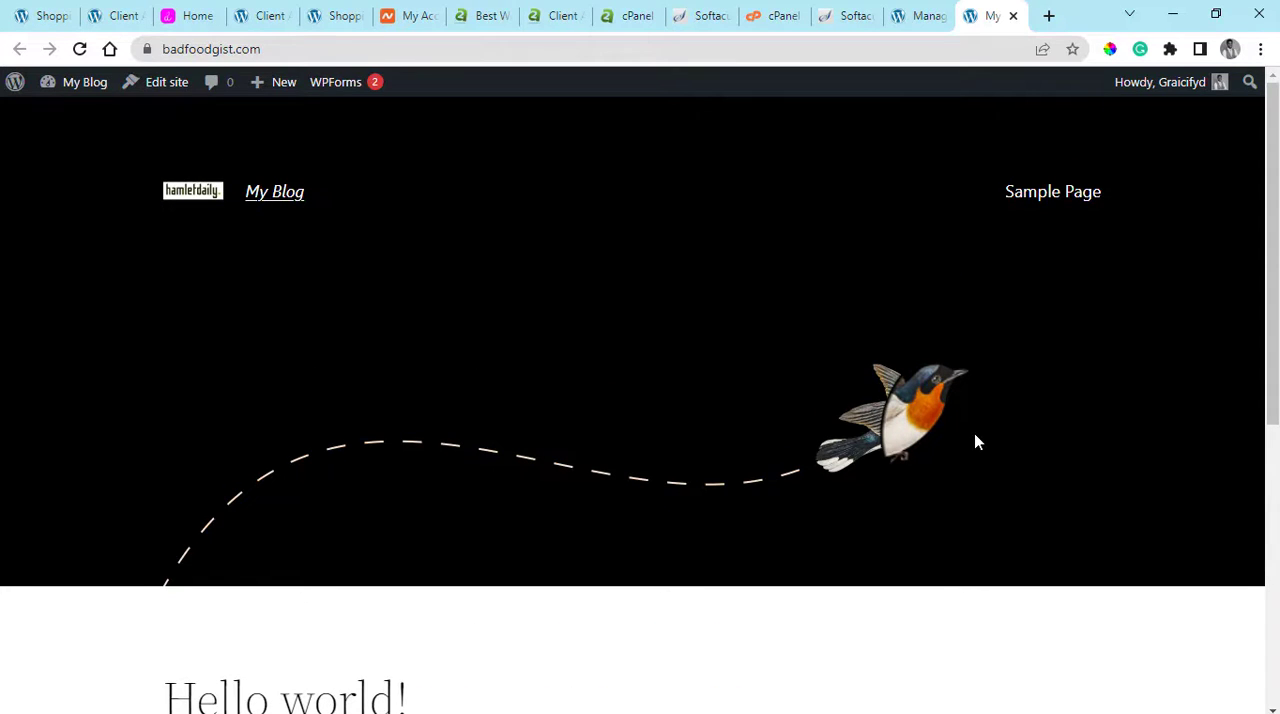
scroll(977, 442, down, 2)
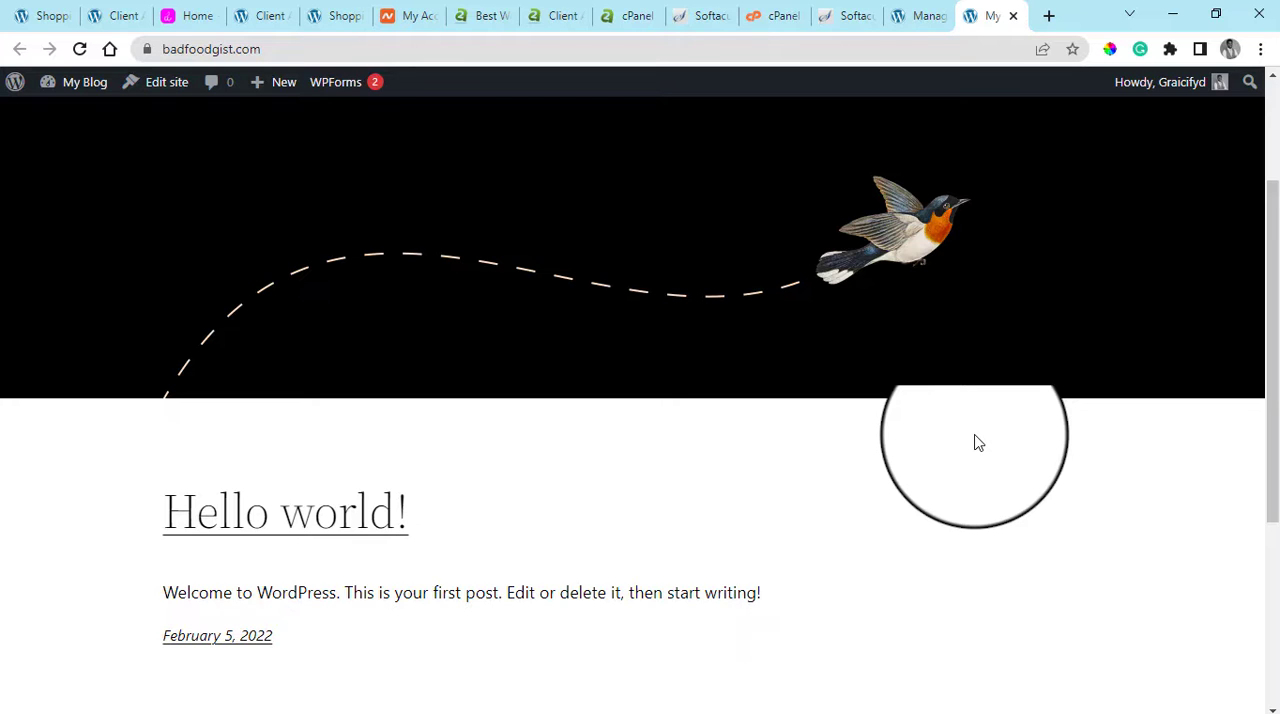
scroll(978, 443, down, 3)
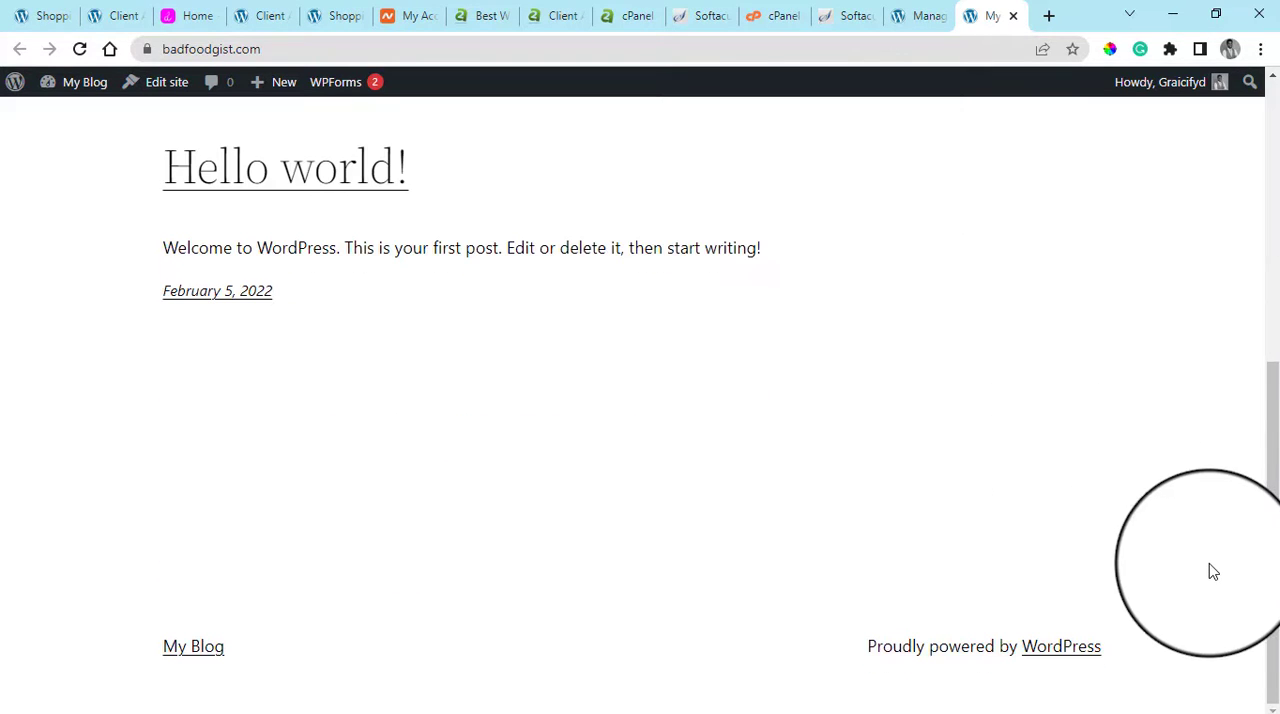
scroll(1212, 571, up, 4)
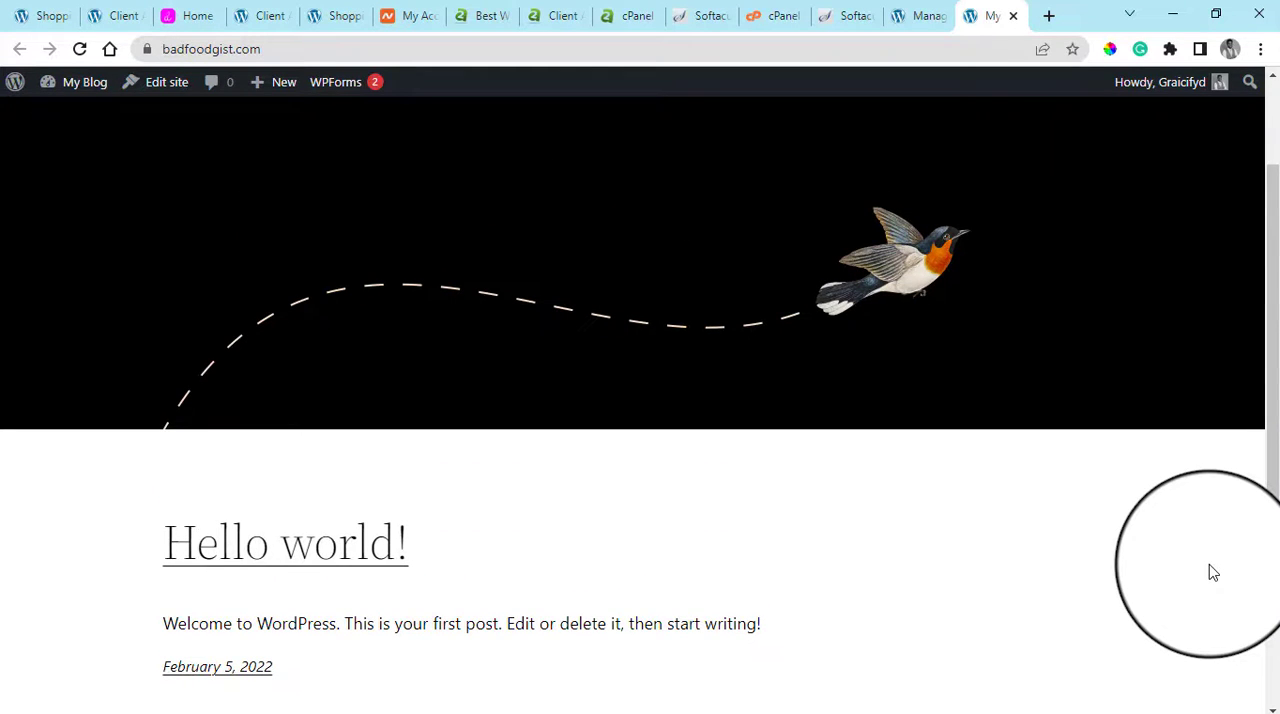
scroll(1212, 571, down, 4)
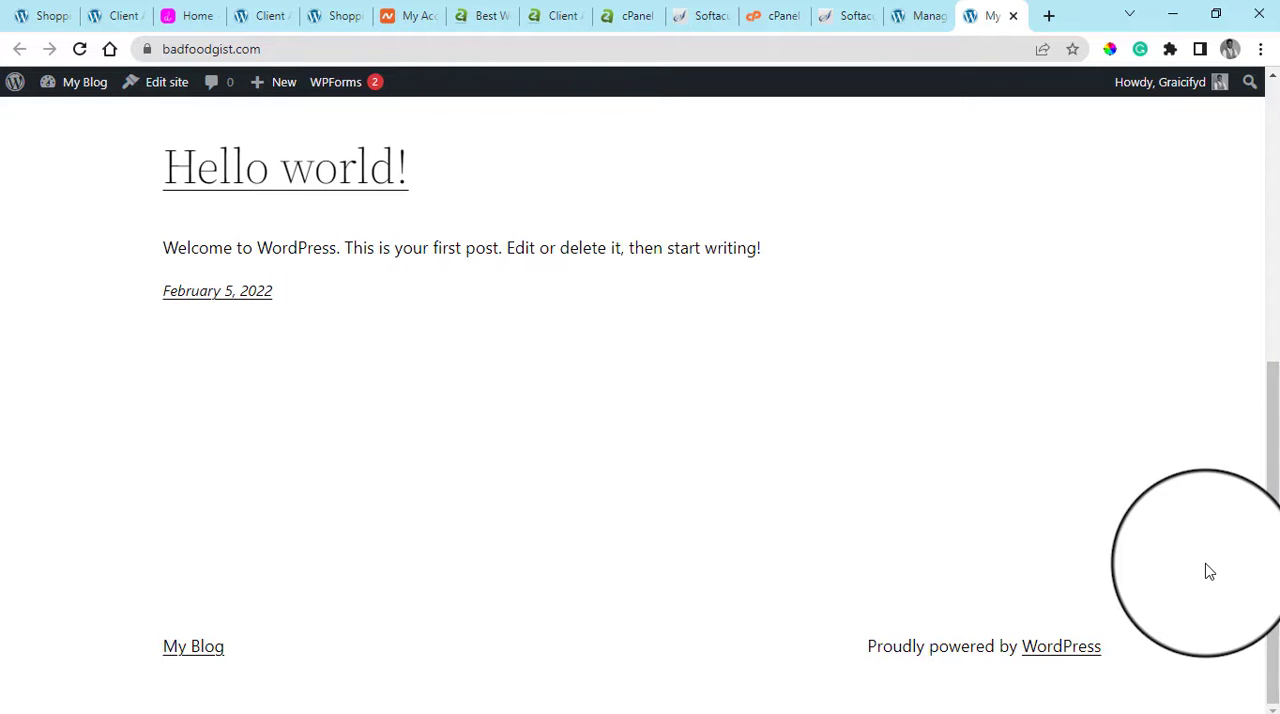
scroll(1209, 571, up, 5)
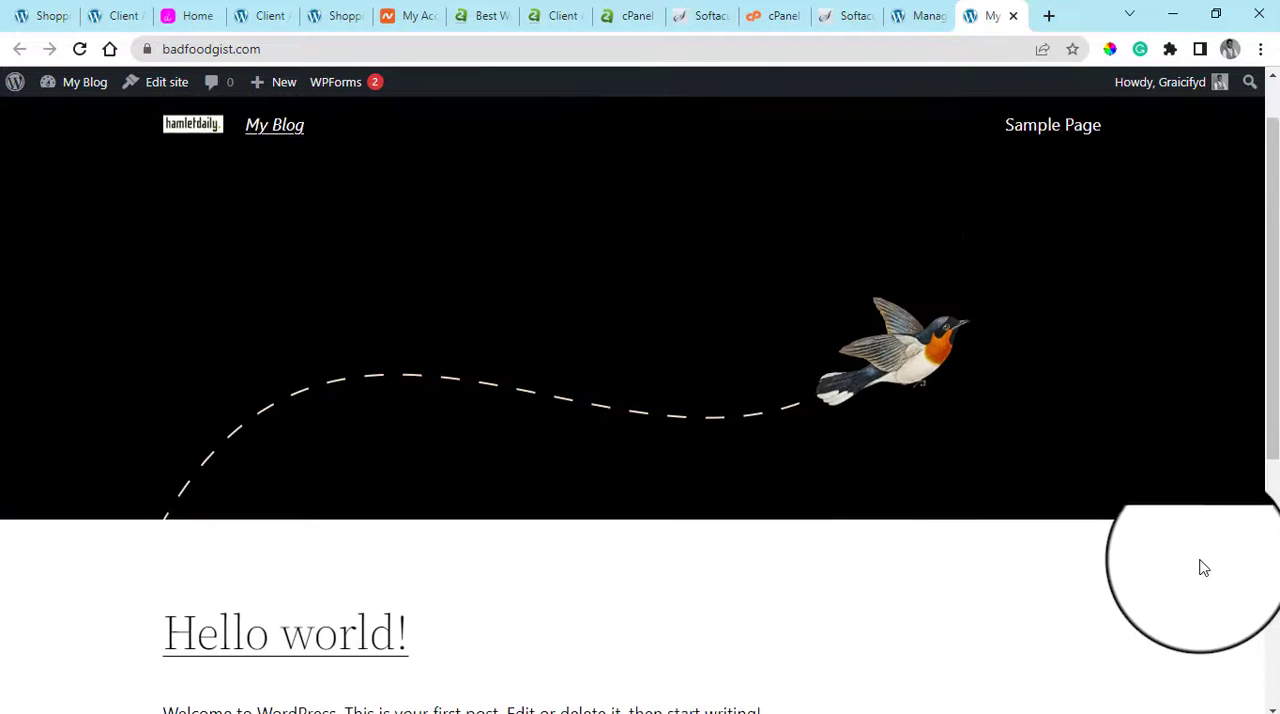
scroll(1204, 568, down, 5)
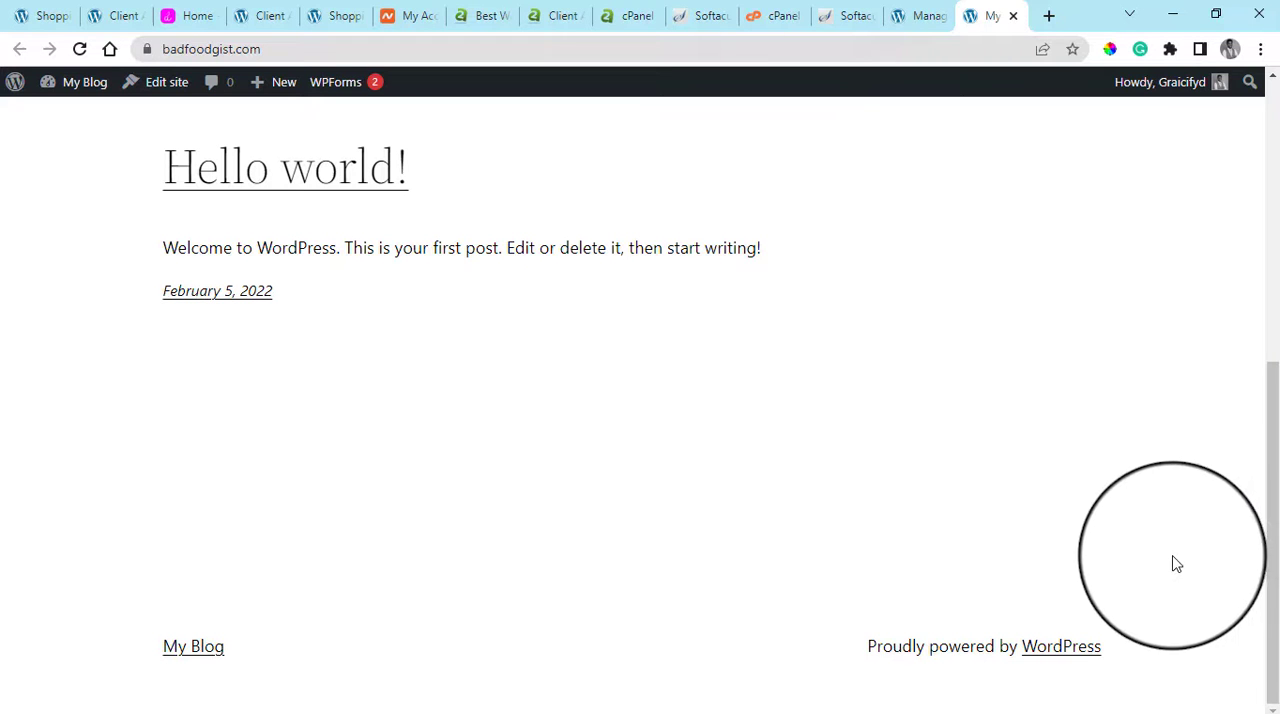
Return to the badfoodgist.com Themes page and look over the installed themes
click(938, 8)
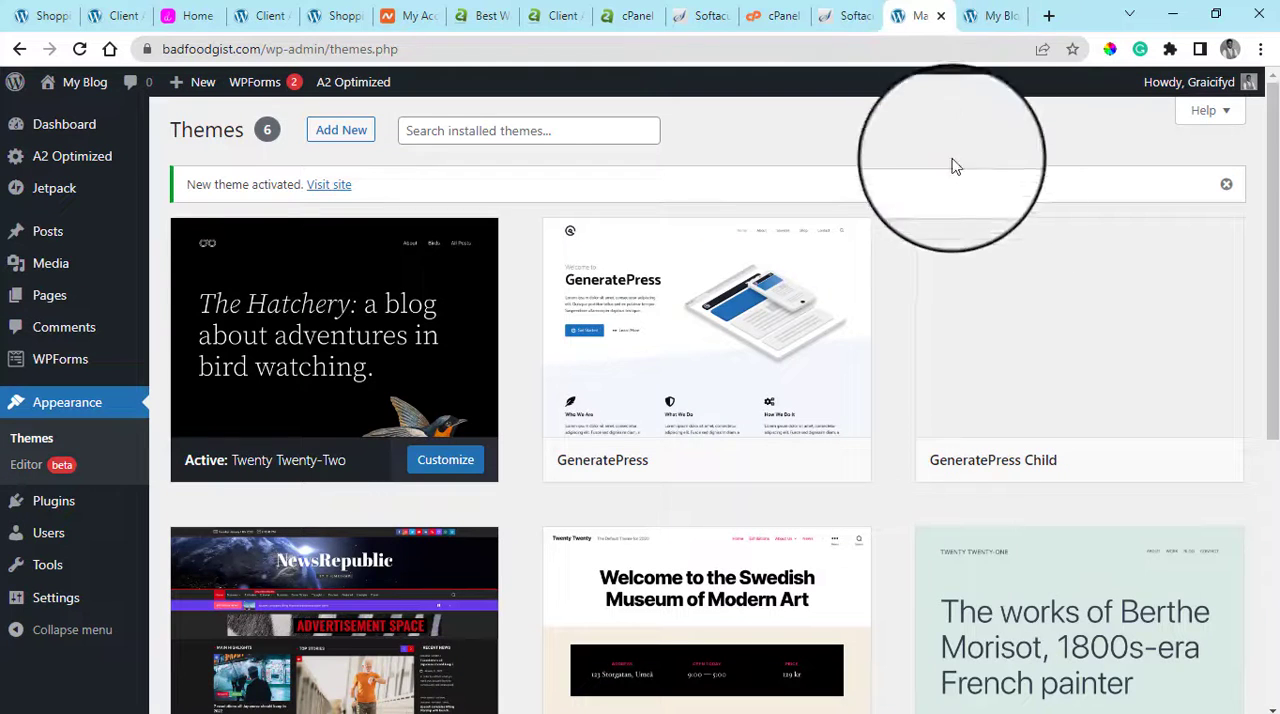
scroll(1100, 323, down, 3)
click(893, 405)
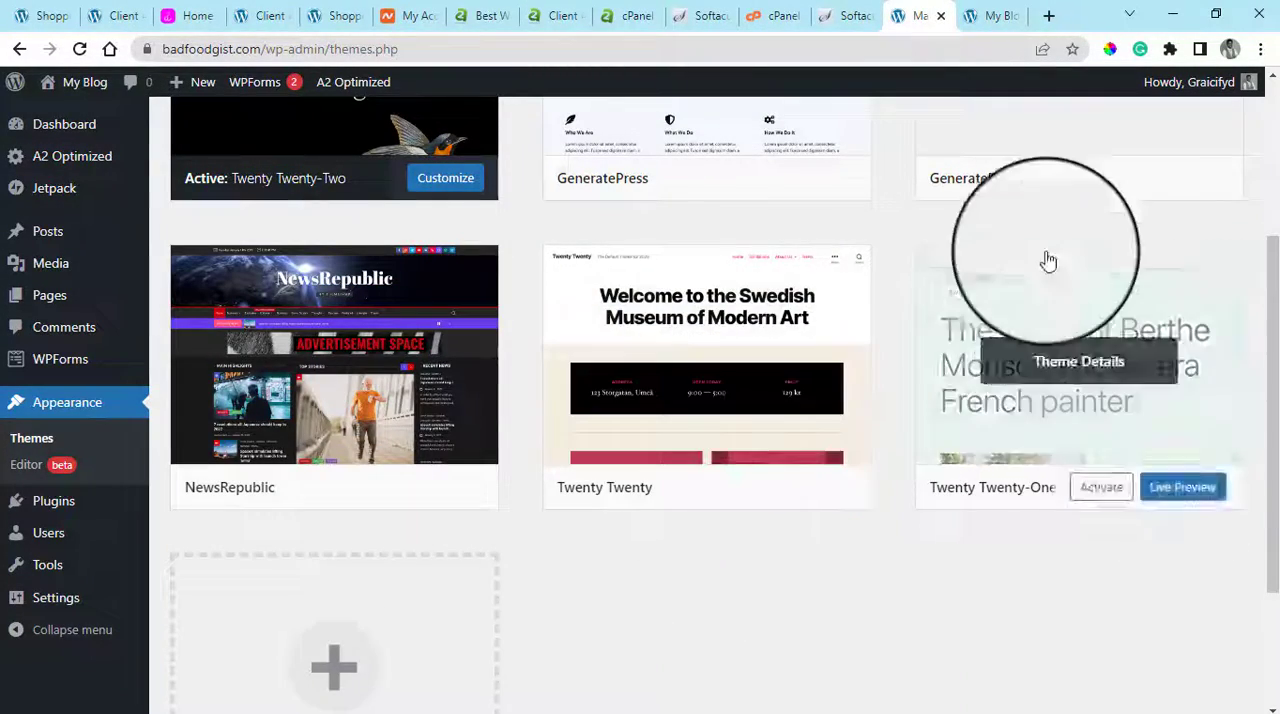
scroll(449, 486, up, 3)
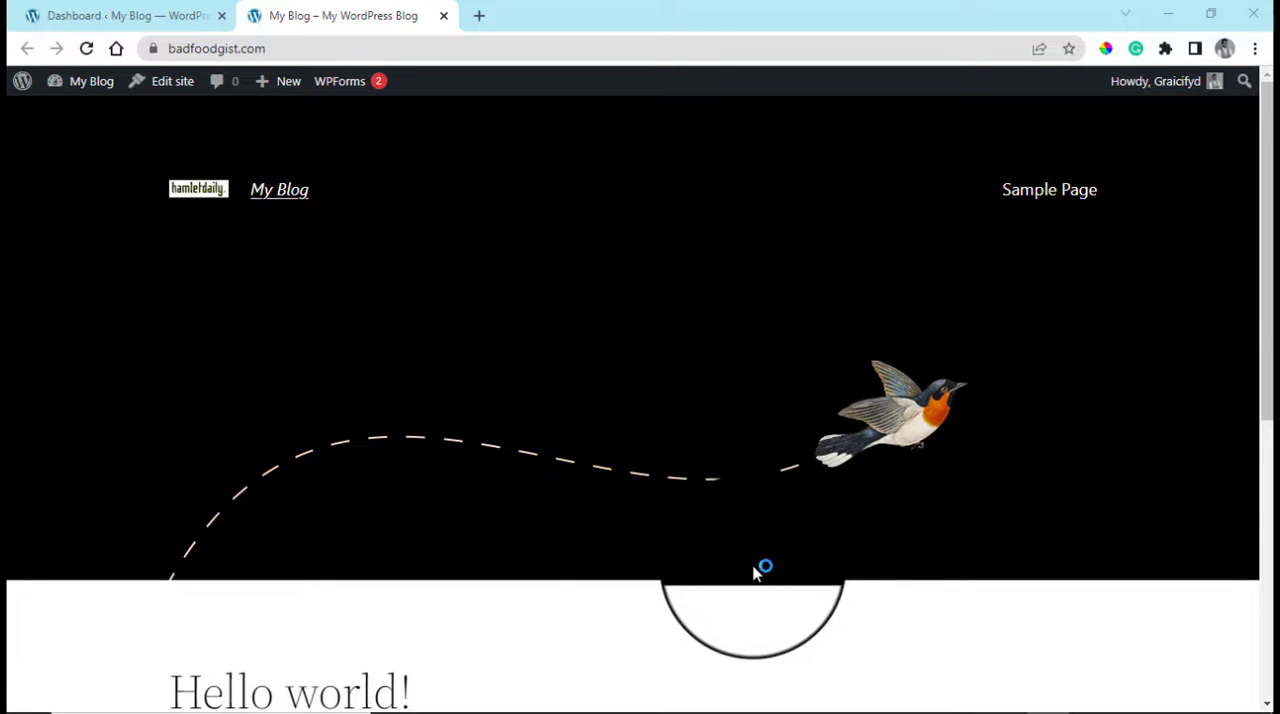
Compare the badfoodgist.com homepage with its WordPress dashboard, viewing the dashboard widgets and the homepage down to the footer
scroll(1038, 295, down, 2)
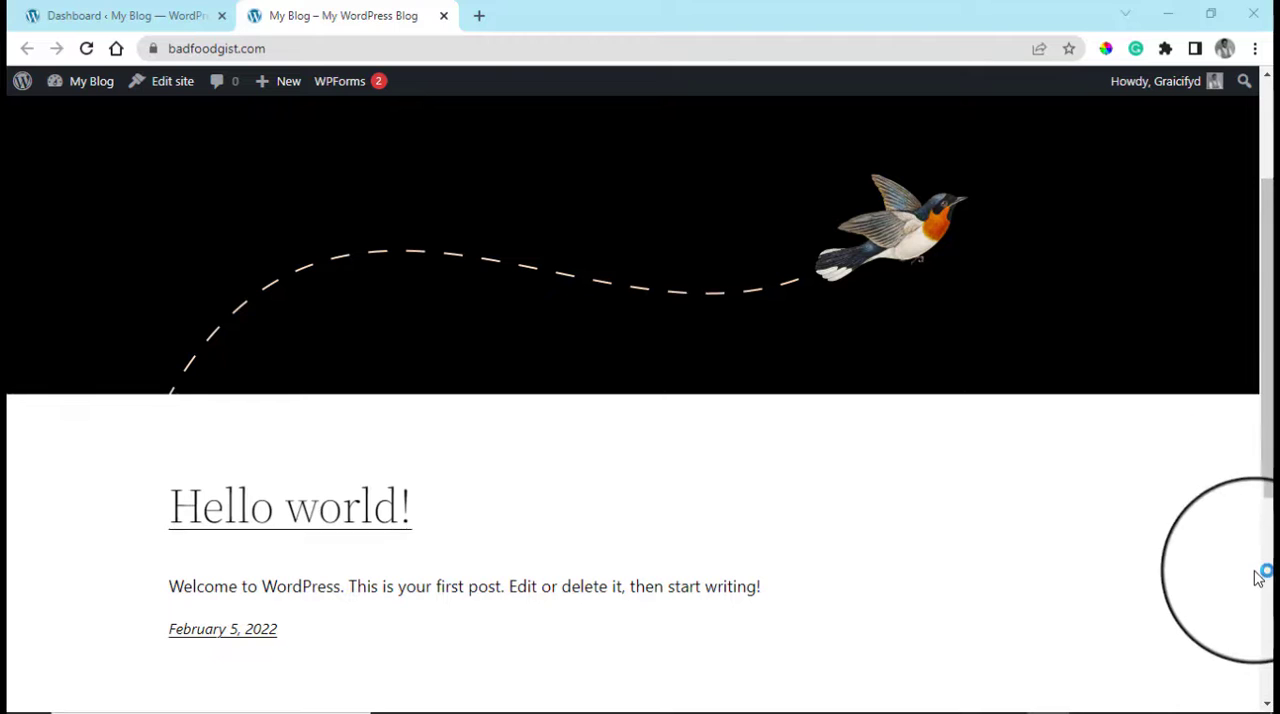
click(100, 15)
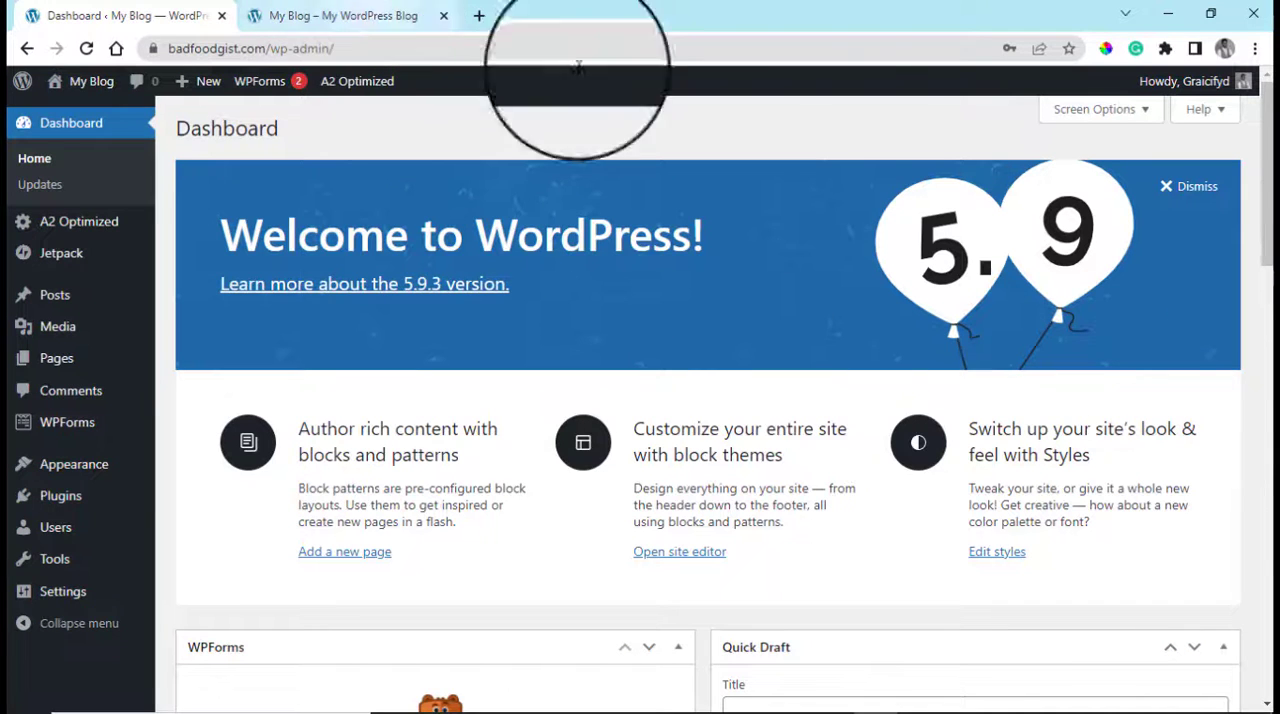
scroll(1272, 305, down, 5)
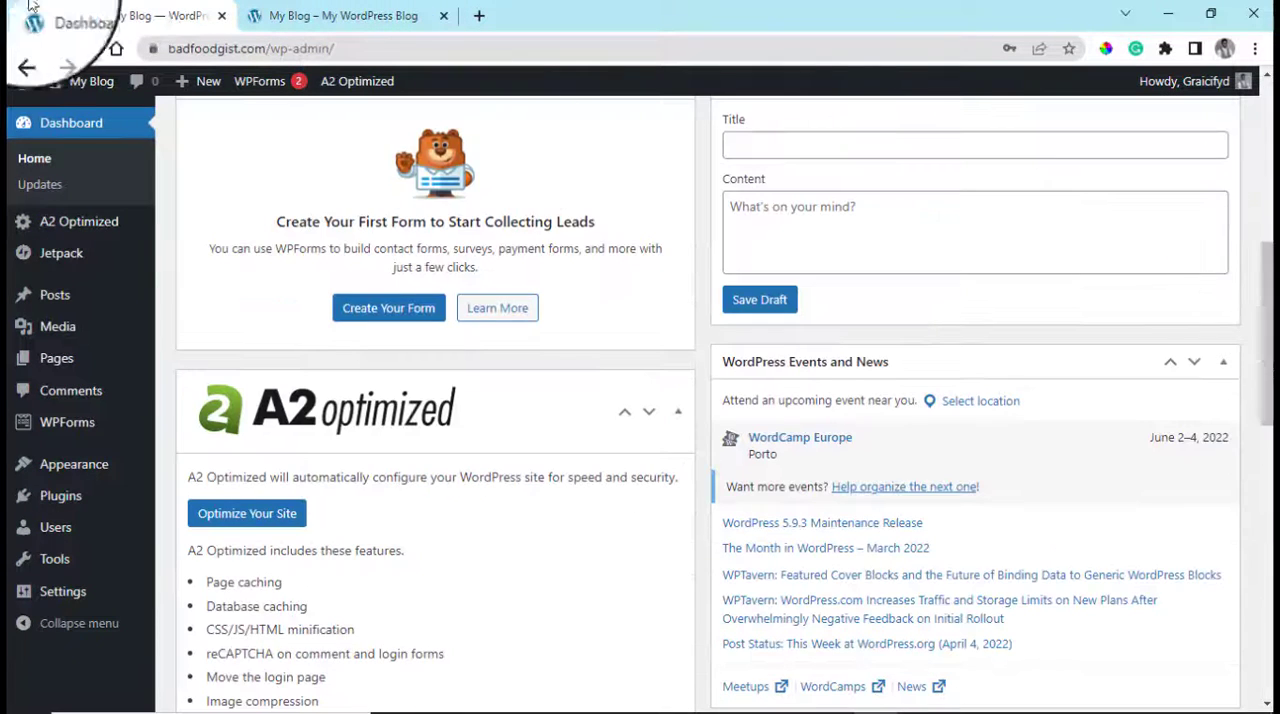
click(343, 10)
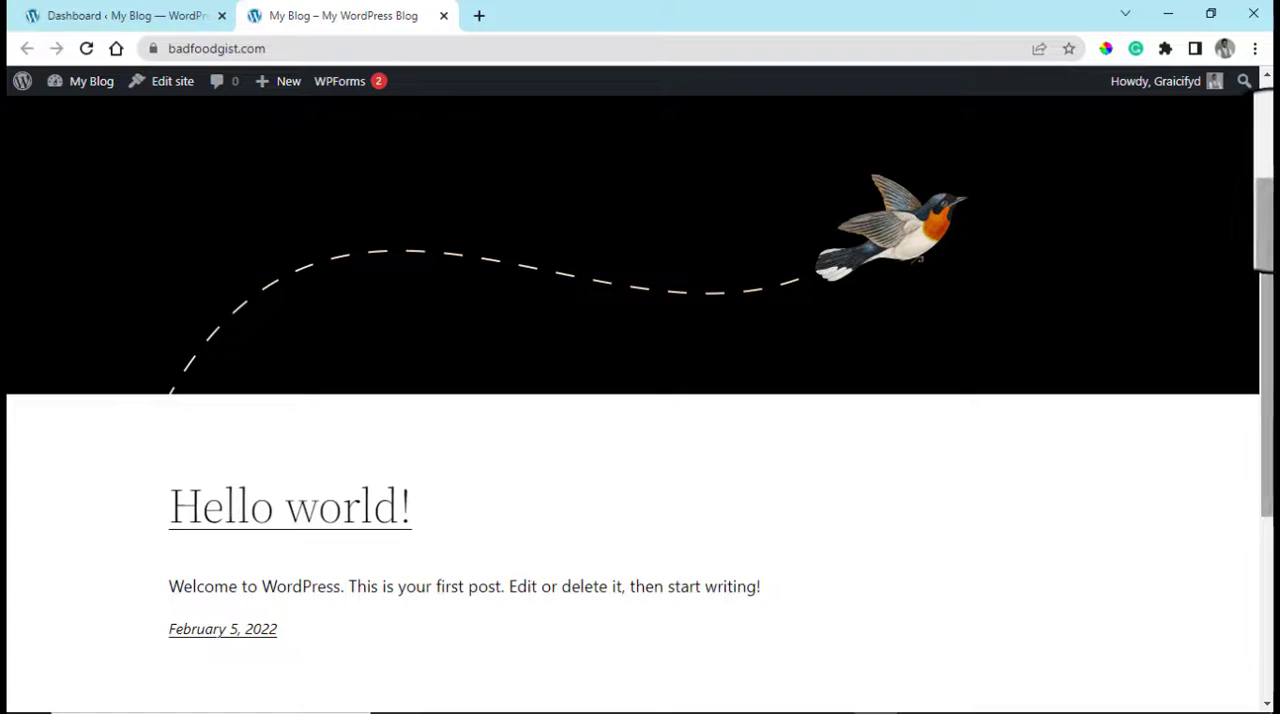
drag(1267, 264, 1257, 443)
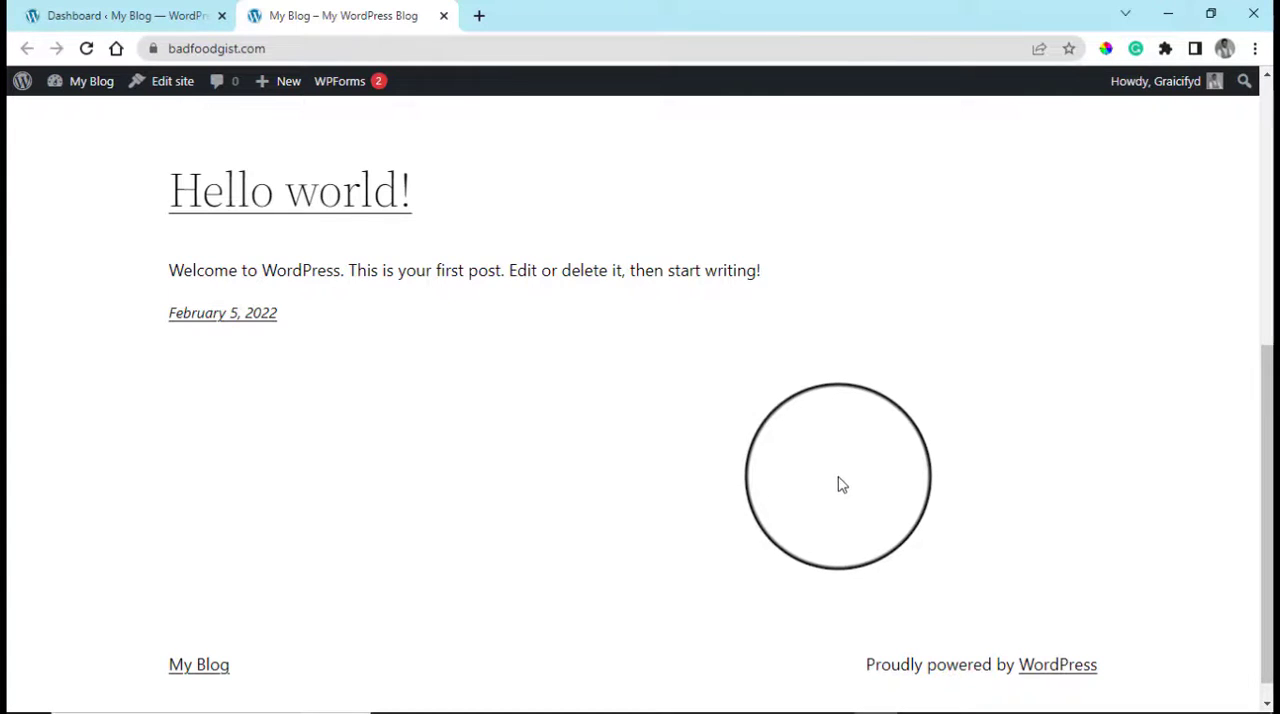
scroll(800, 417, up, 5)
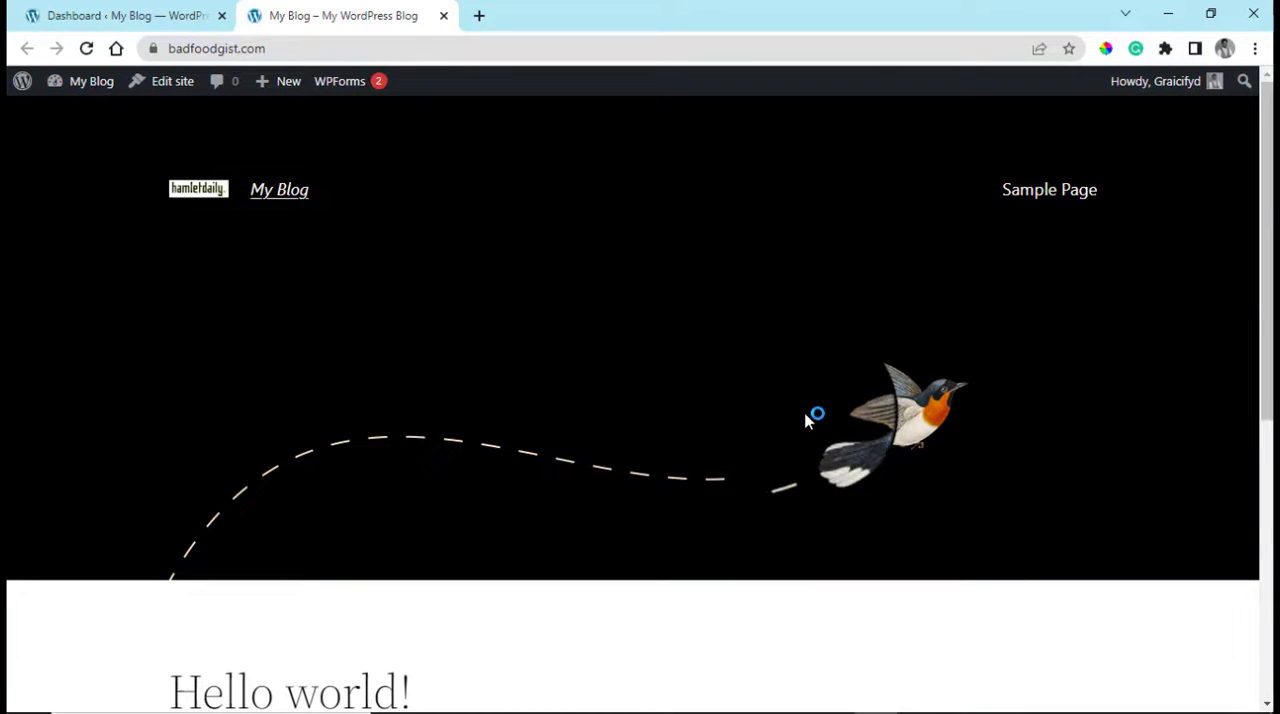
Return to the badfoodgist.com WordPress dashboard and open the list of installed plugins
click(88, 10)
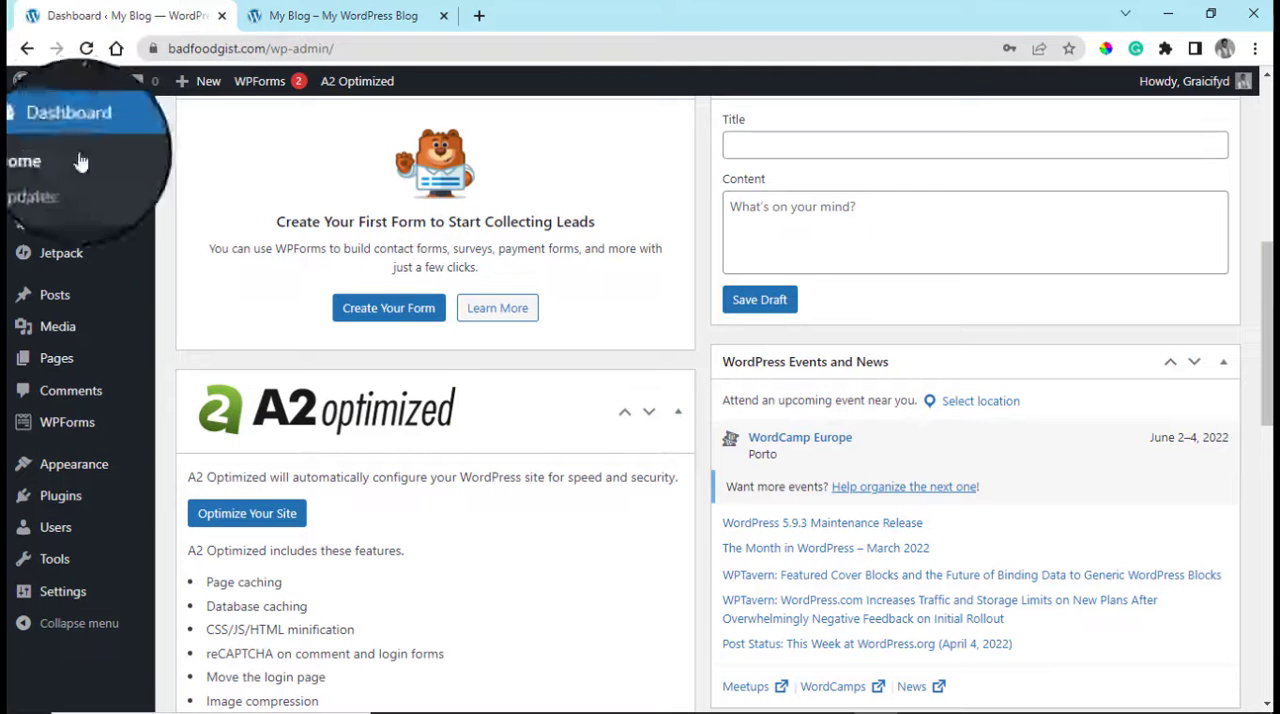
mouse_move(50, 508)
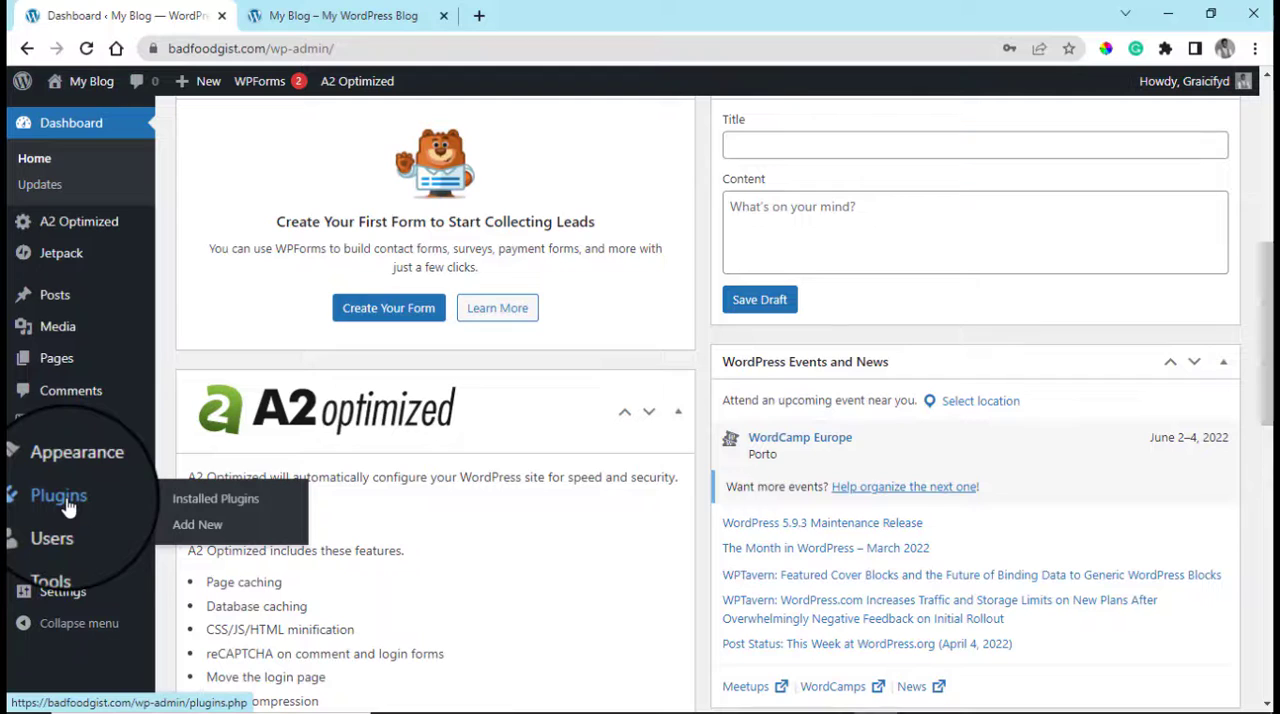
click(207, 510)
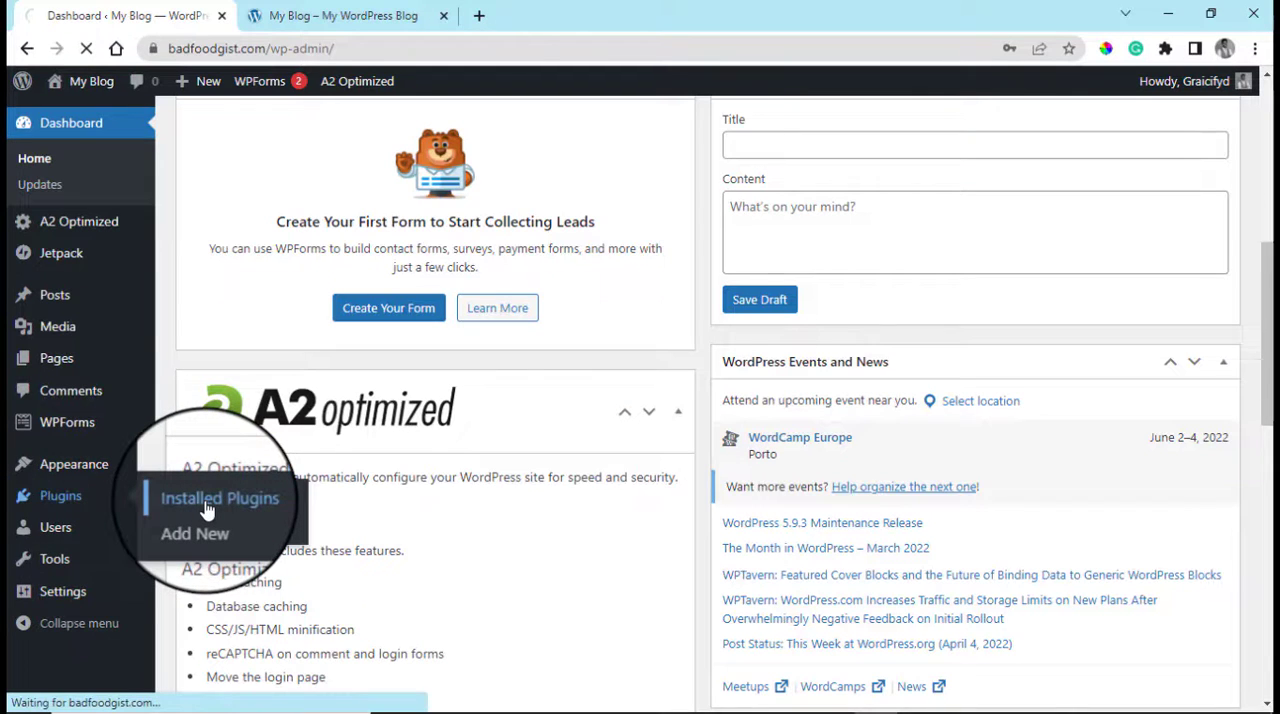
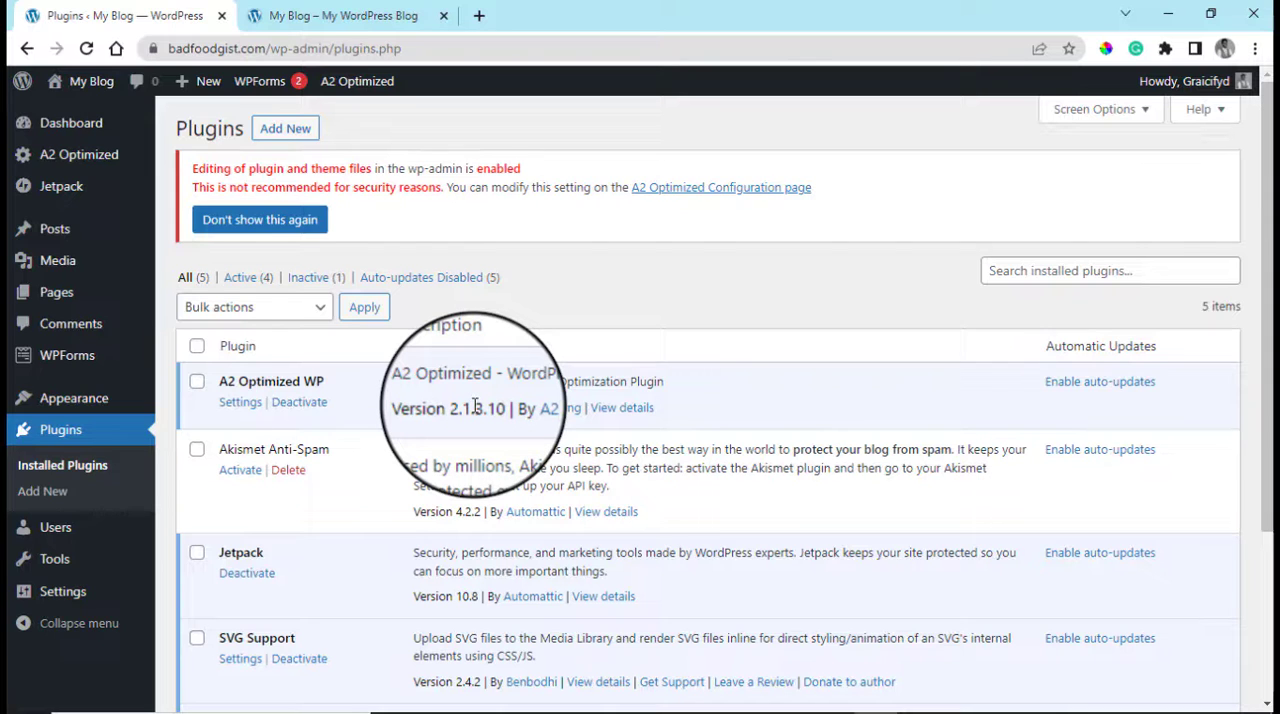
Enable automatic updates for all five installed plugins, from A2 Optimized WP down to WPForms Lite
click(1090, 381)
click(1103, 452)
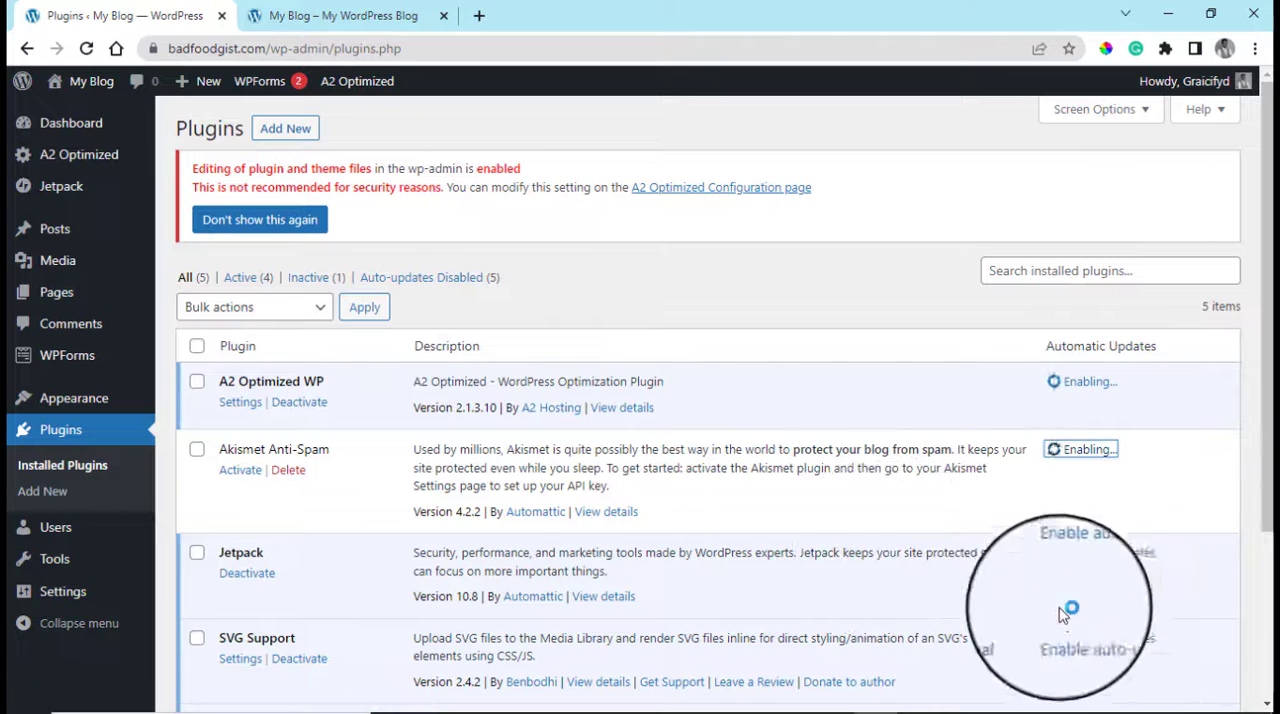
click(1105, 640)
scroll(1066, 509, down, 3)
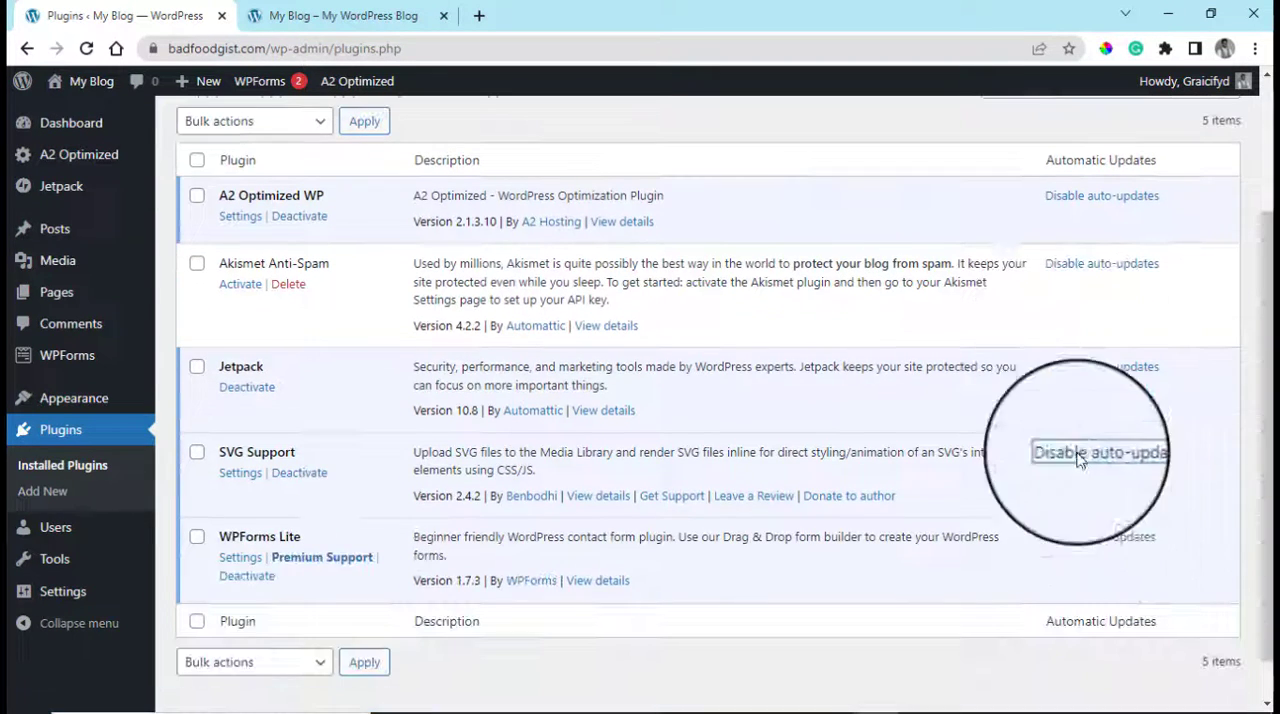
click(1099, 548)
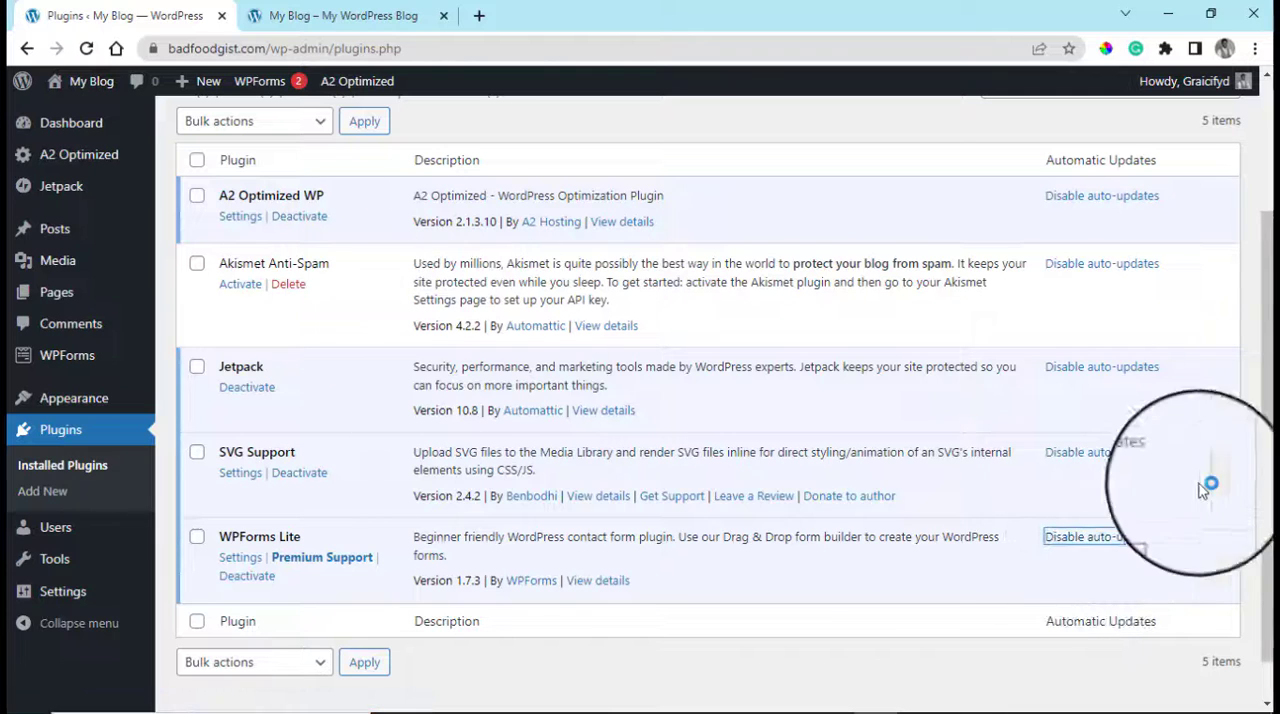
scroll(514, 357, up, 3)
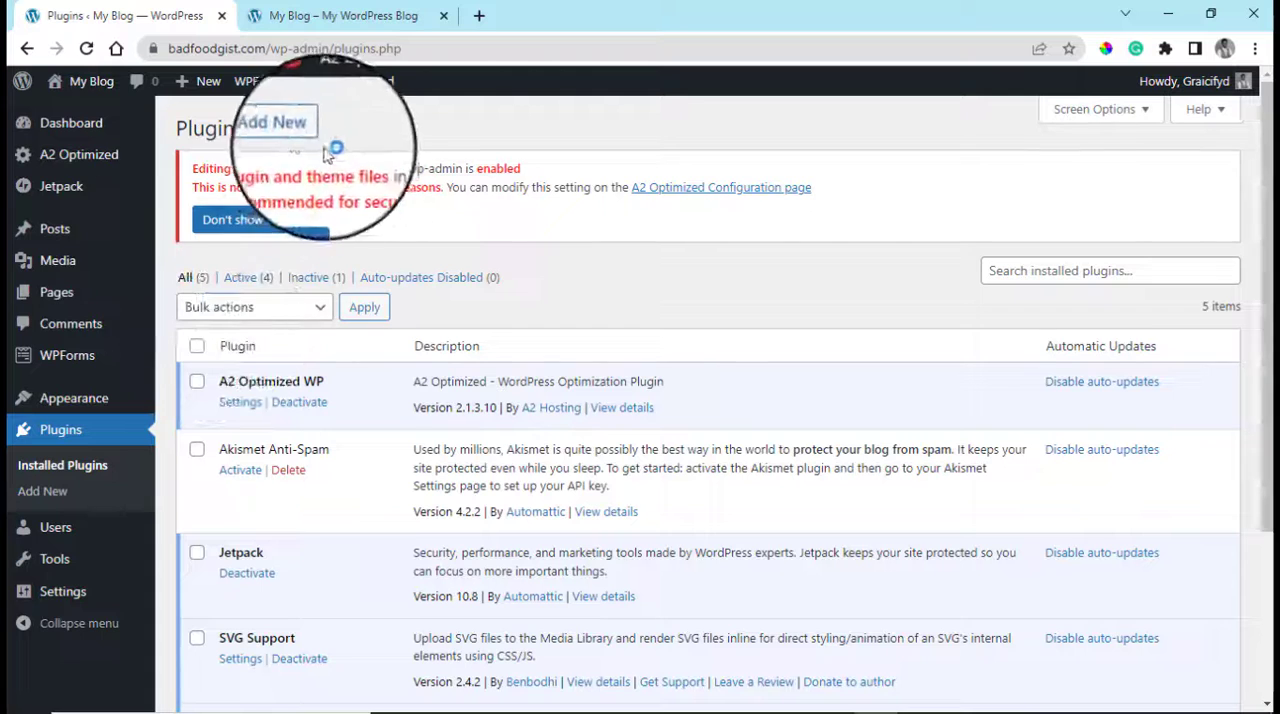
View the featured plugins on the Add Plugins page and return to the WordPress dashboard
click(285, 128)
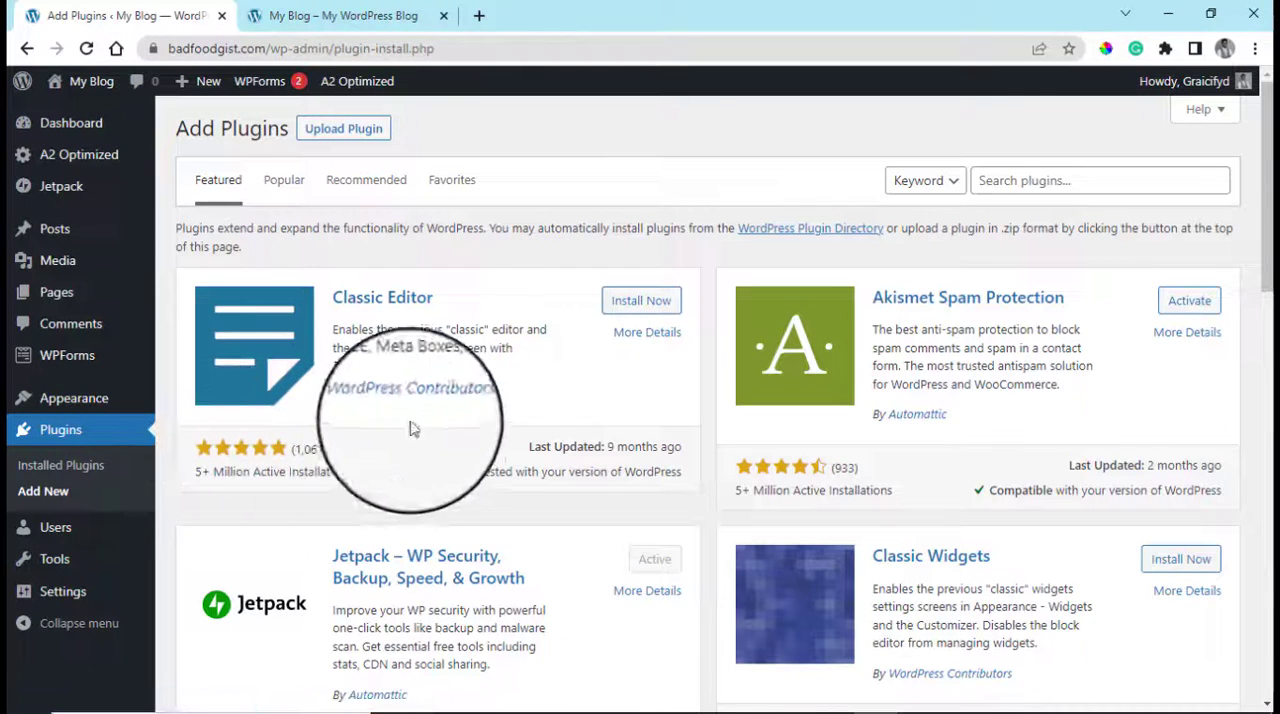
click(28, 50)
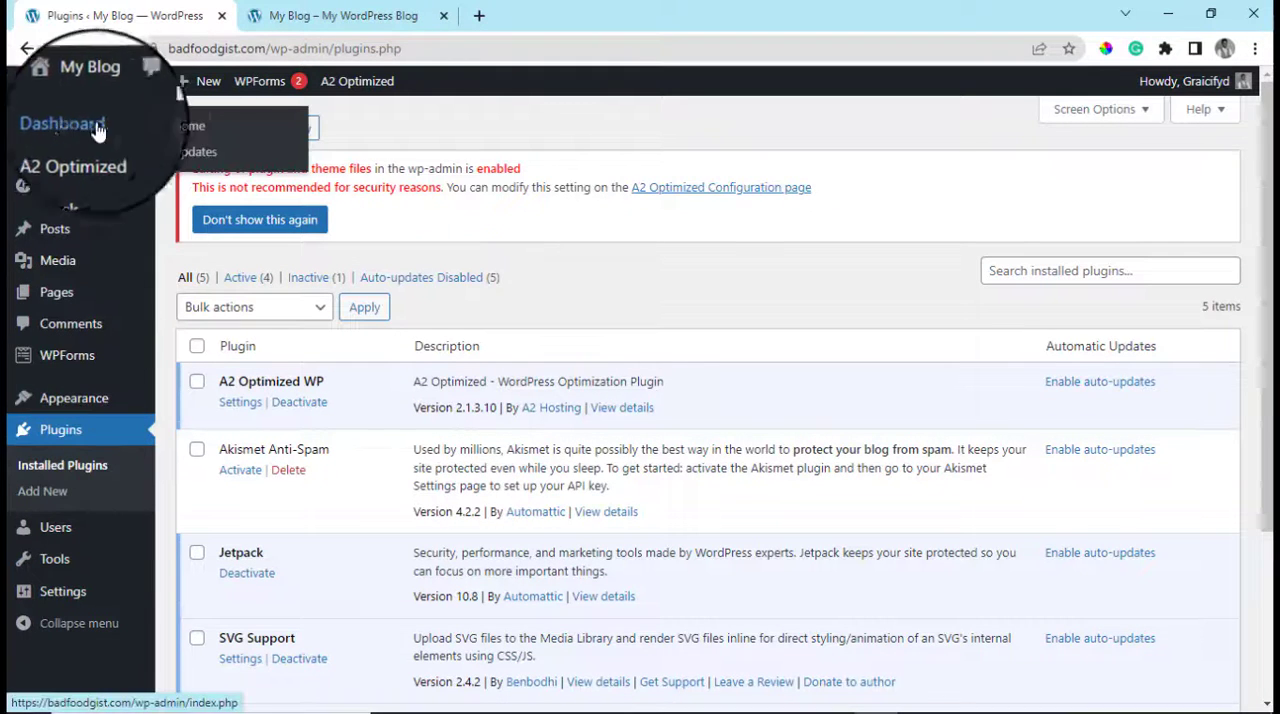
click(197, 133)
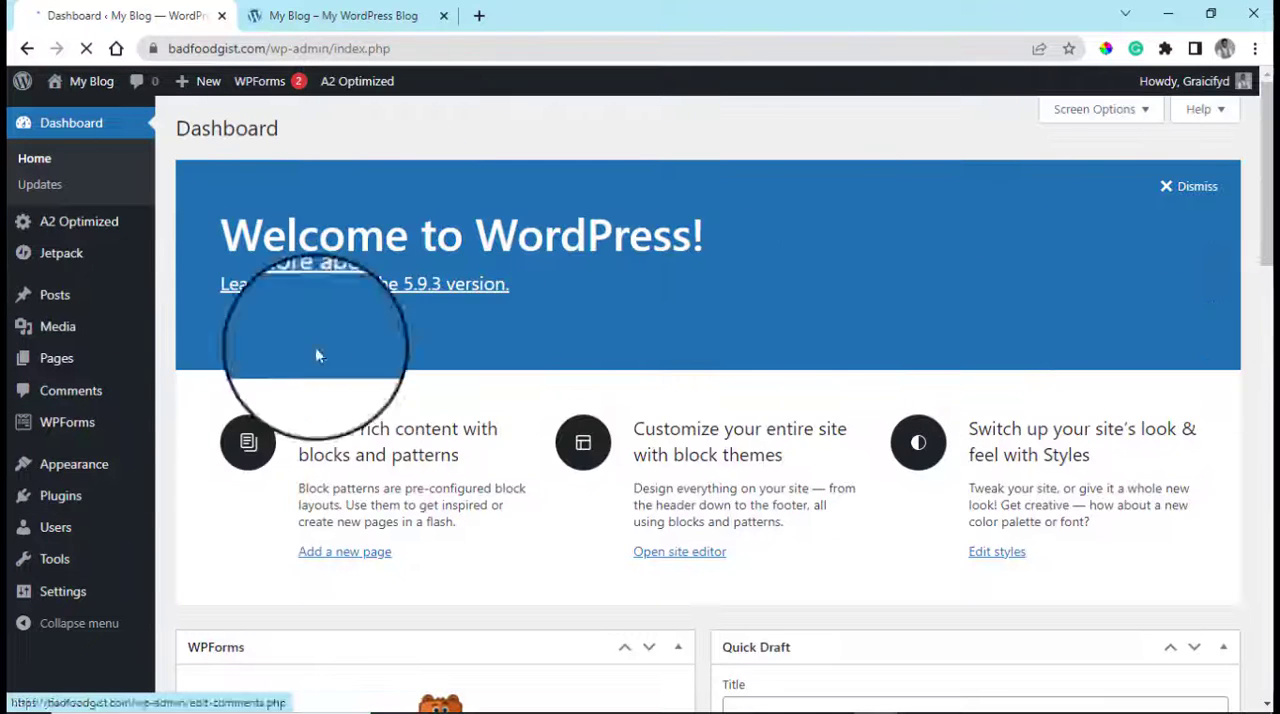
Search the Add Plugins page for "elementor", install the Elementor Website Builder plugin and activate it
click(66, 500)
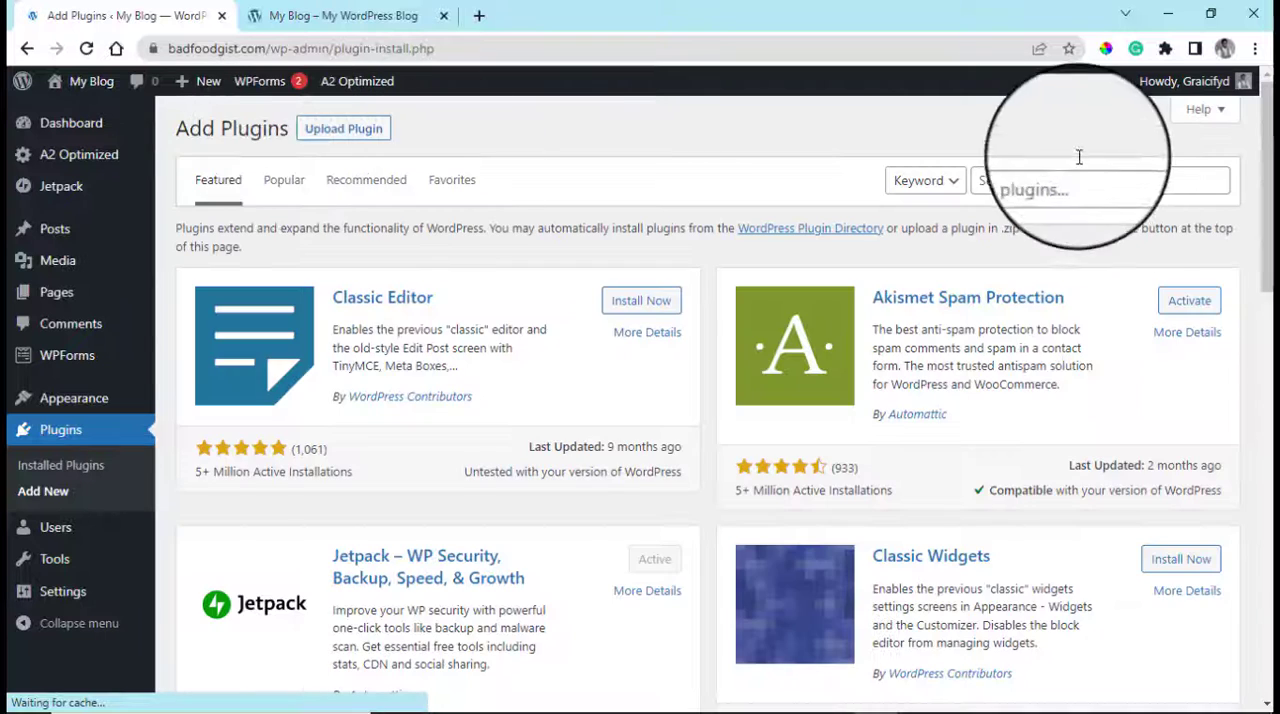
click(1056, 184)
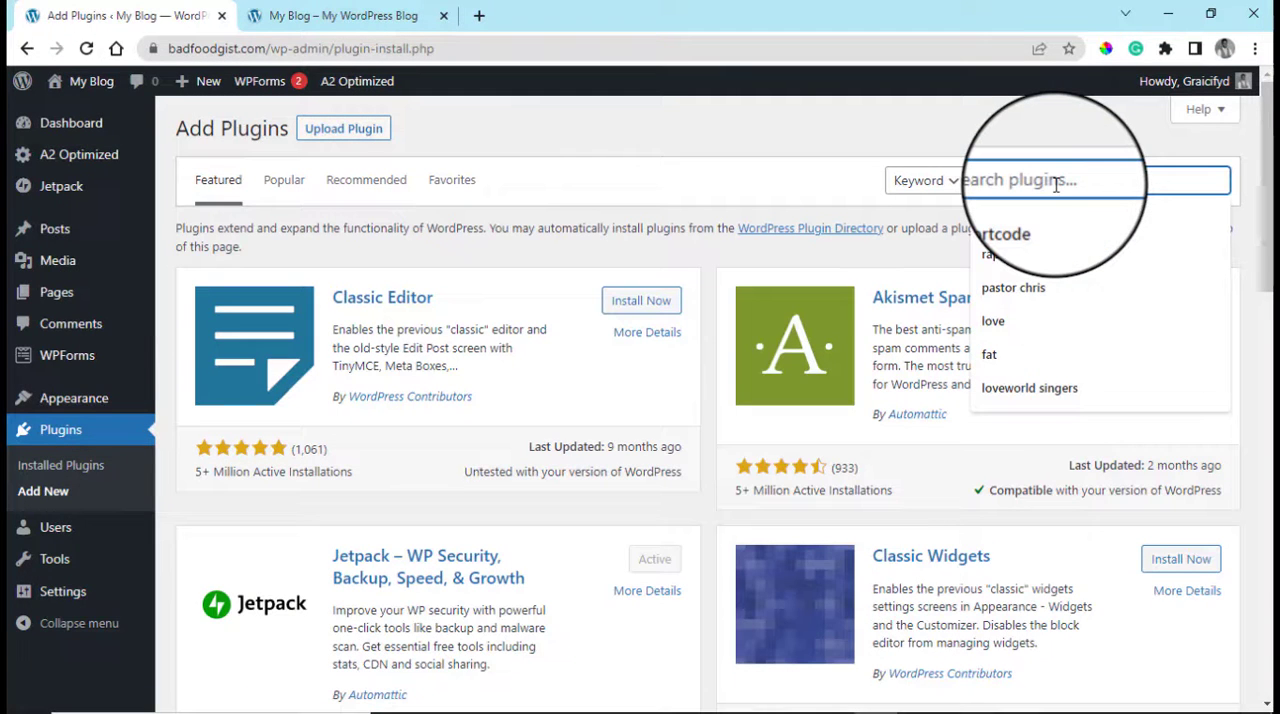
text(e)
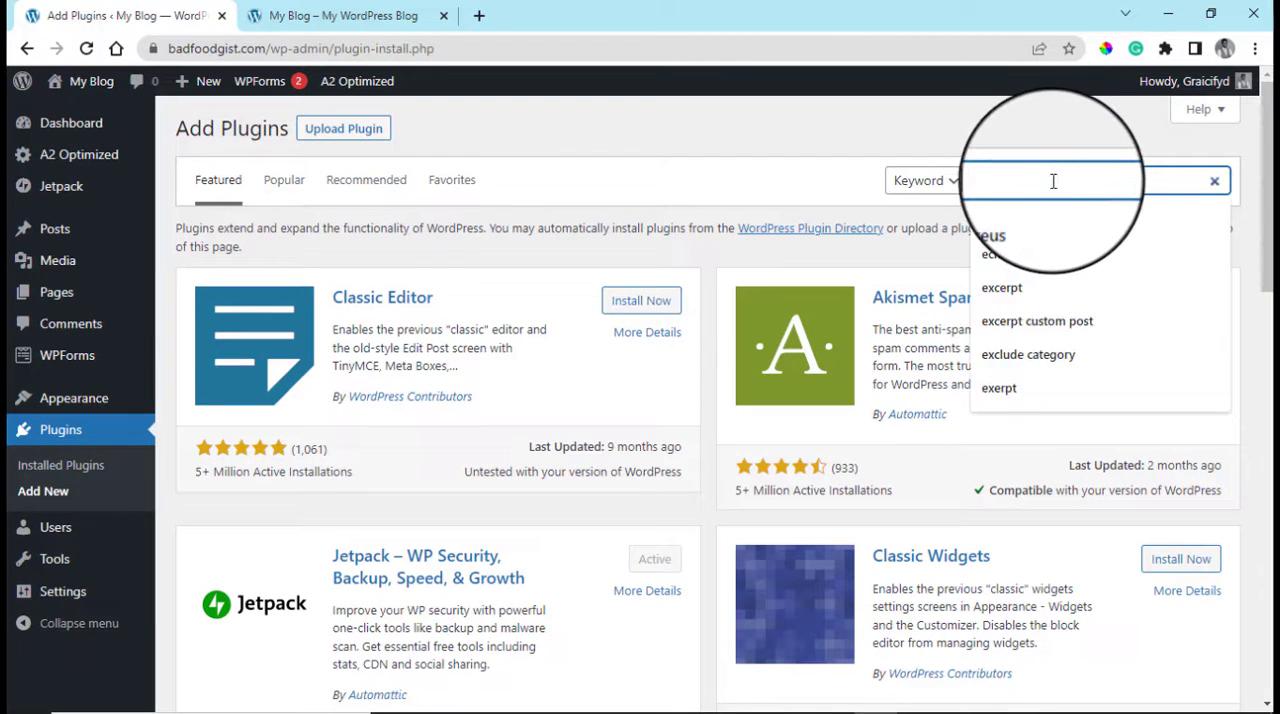
text(lem)
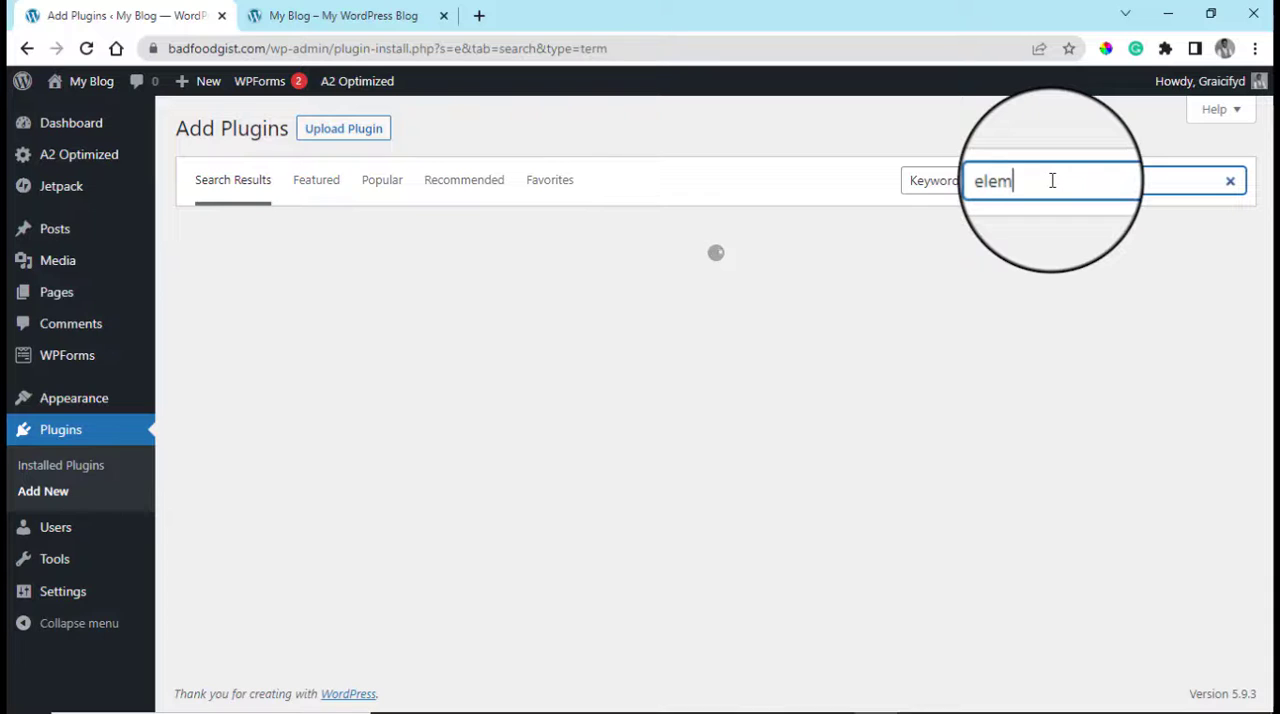
text(entor)
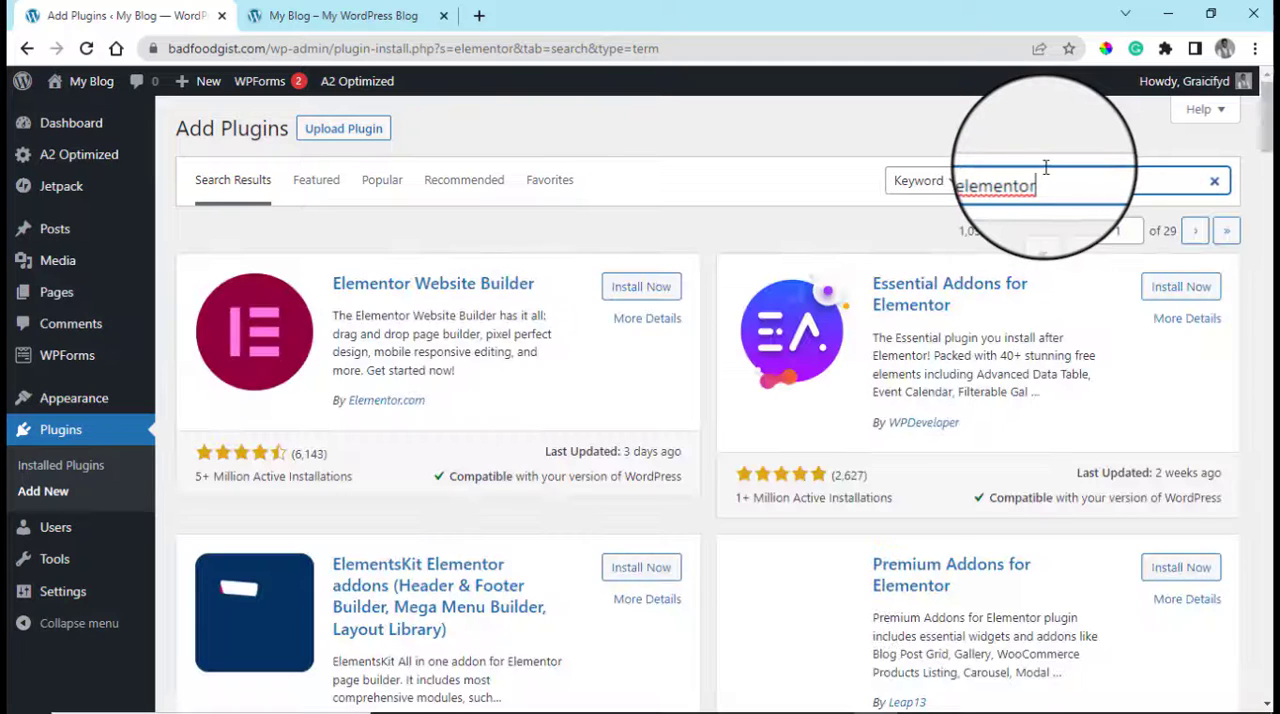
click(630, 290)
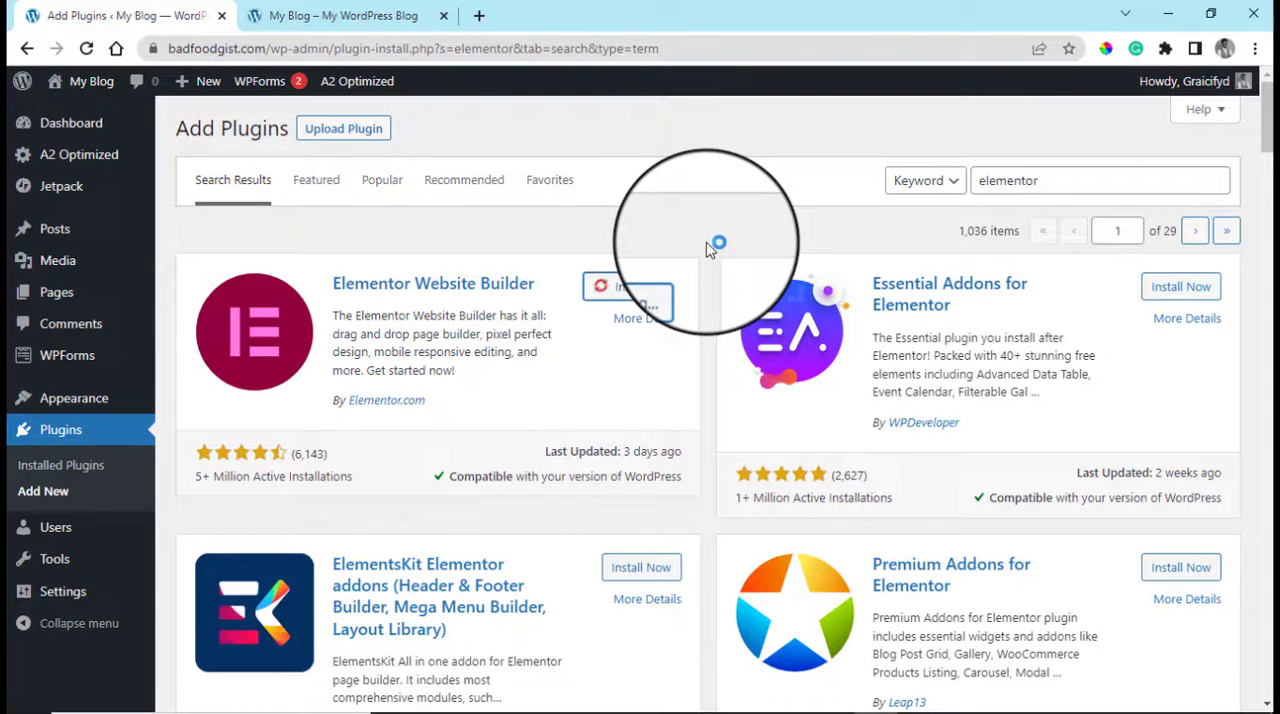
click(649, 292)
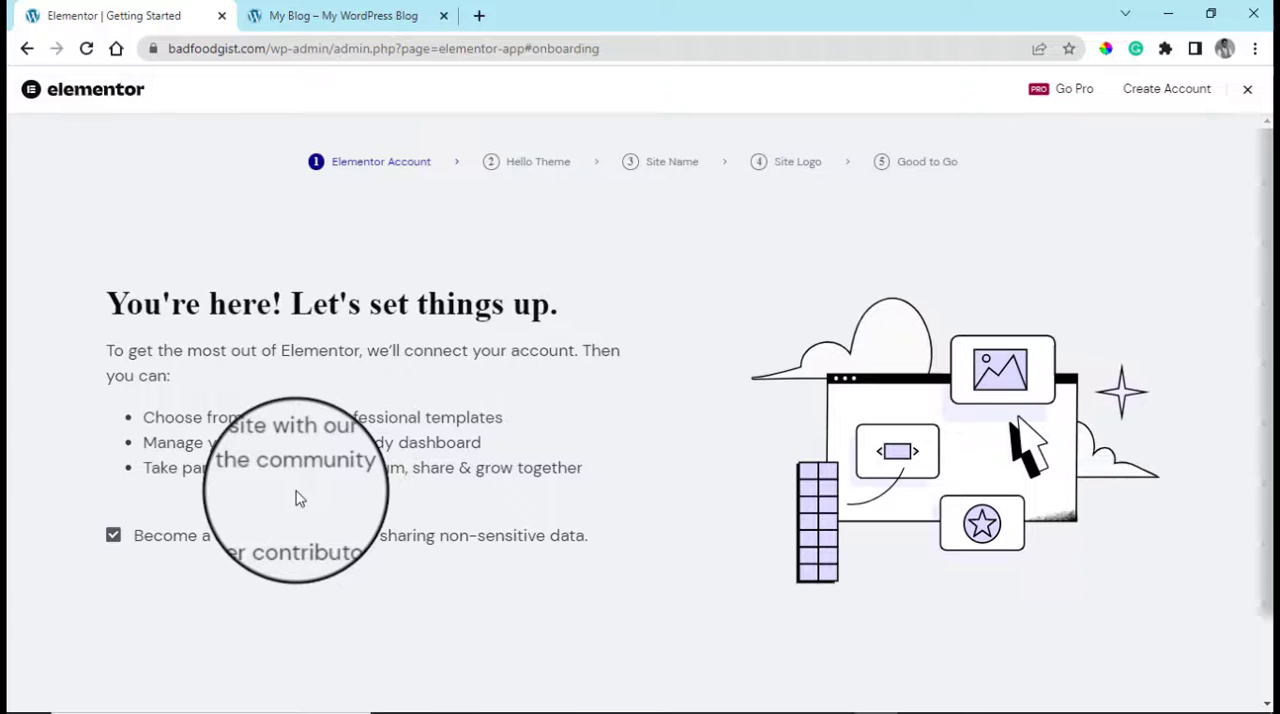
Opt out of sharing non-sensitive data in the Elementor setup wizard and close the wizard without creating an account
scroll(300, 494, down, 1)
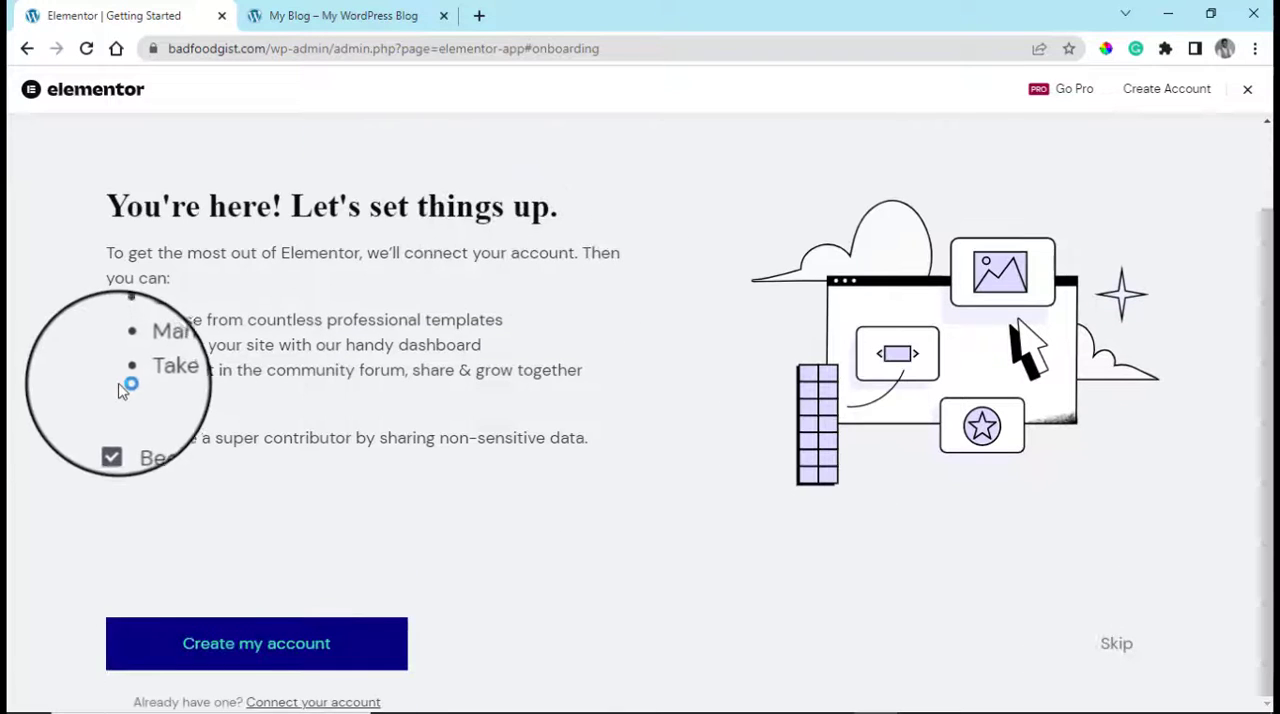
click(113, 437)
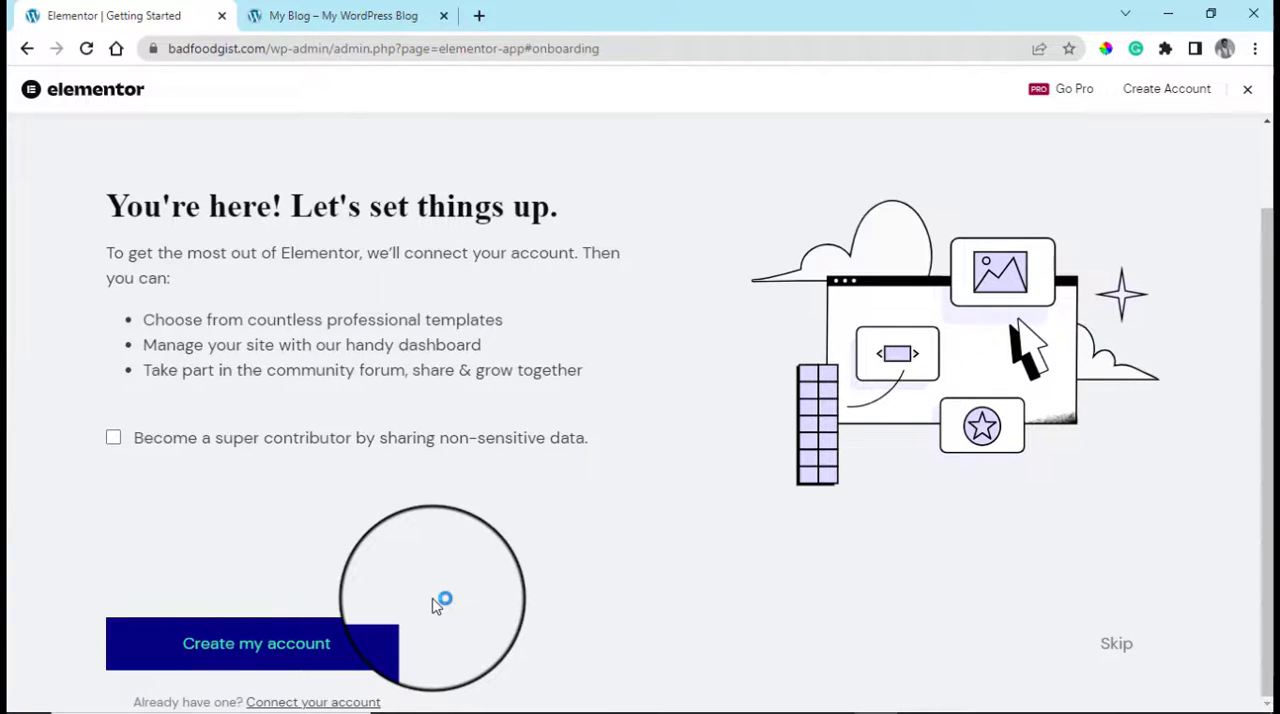
scroll(437, 605, up, 1)
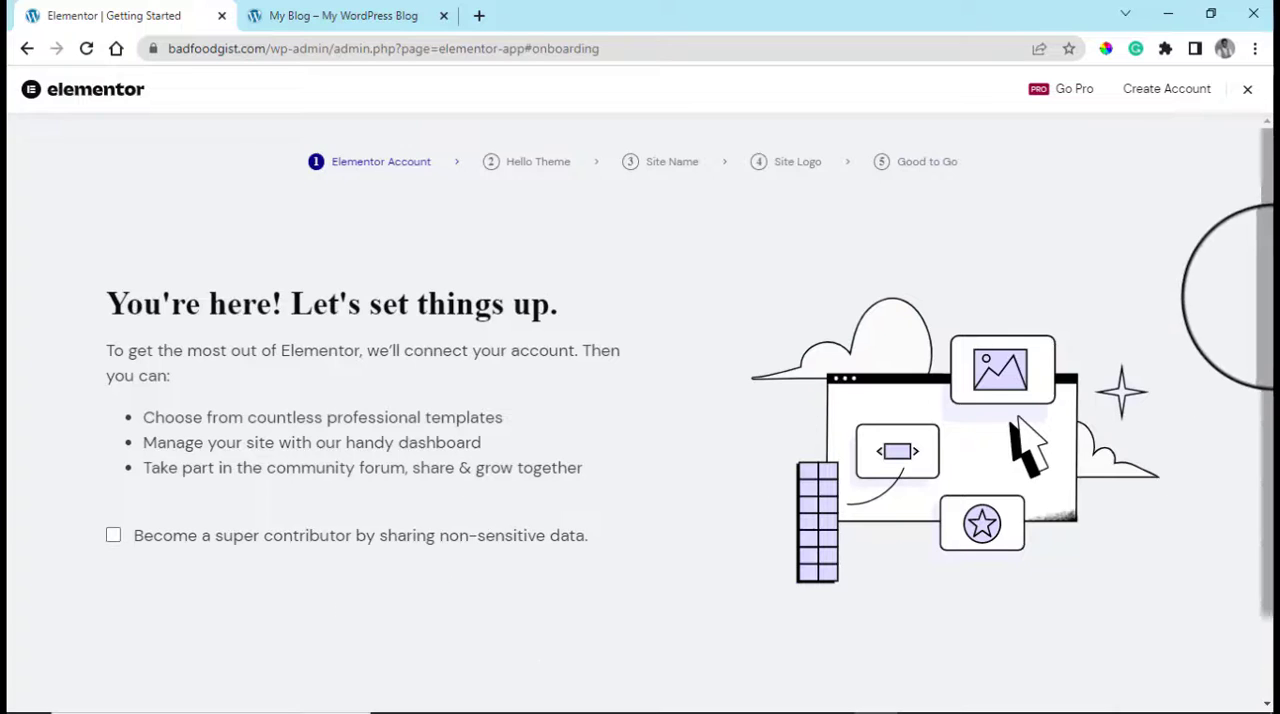
scroll(1240, 298, down, 1)
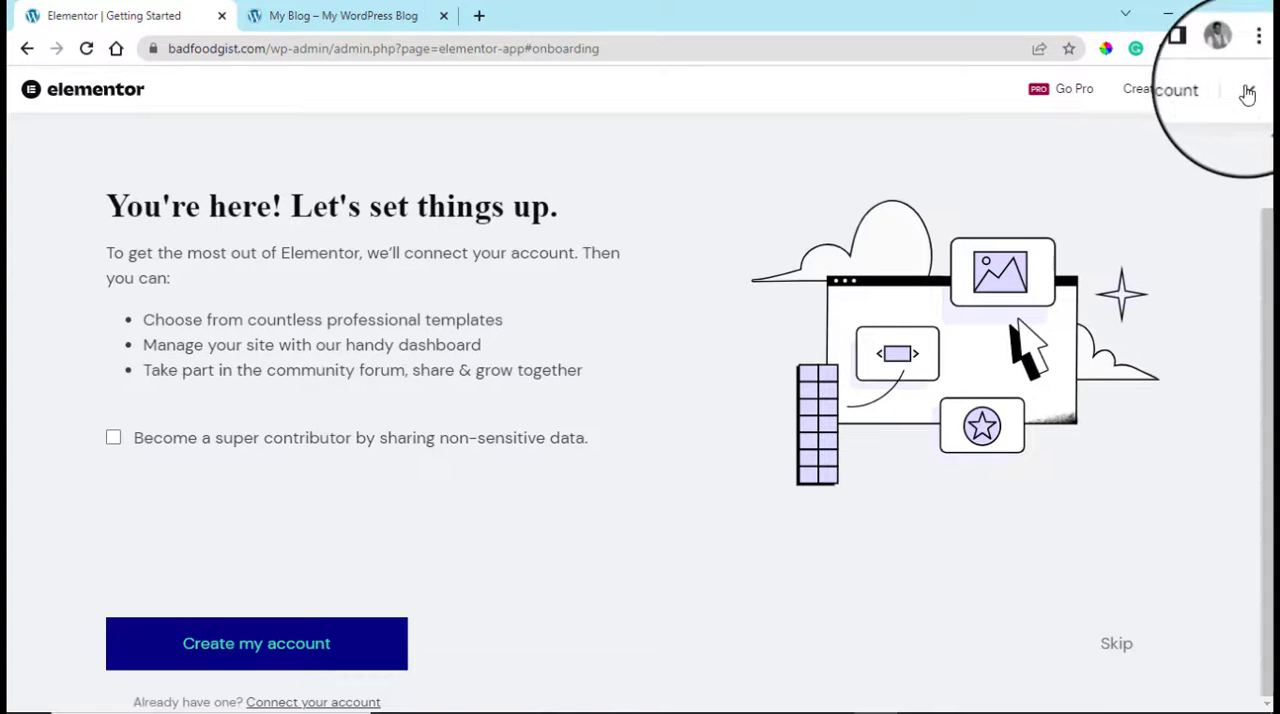
click(1215, 100)
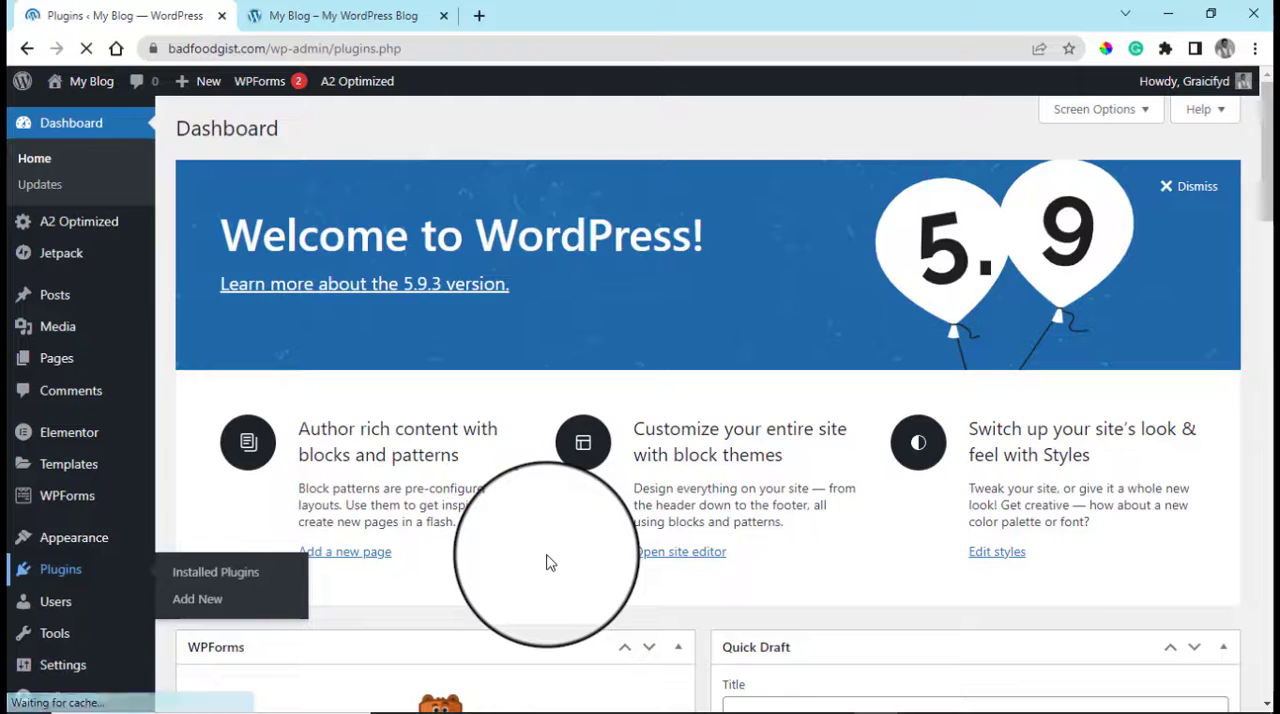
Enable automatic updates for Elementor and Akismet Anti-Spam in the installed plugins list
scroll(420, 510, down, 2)
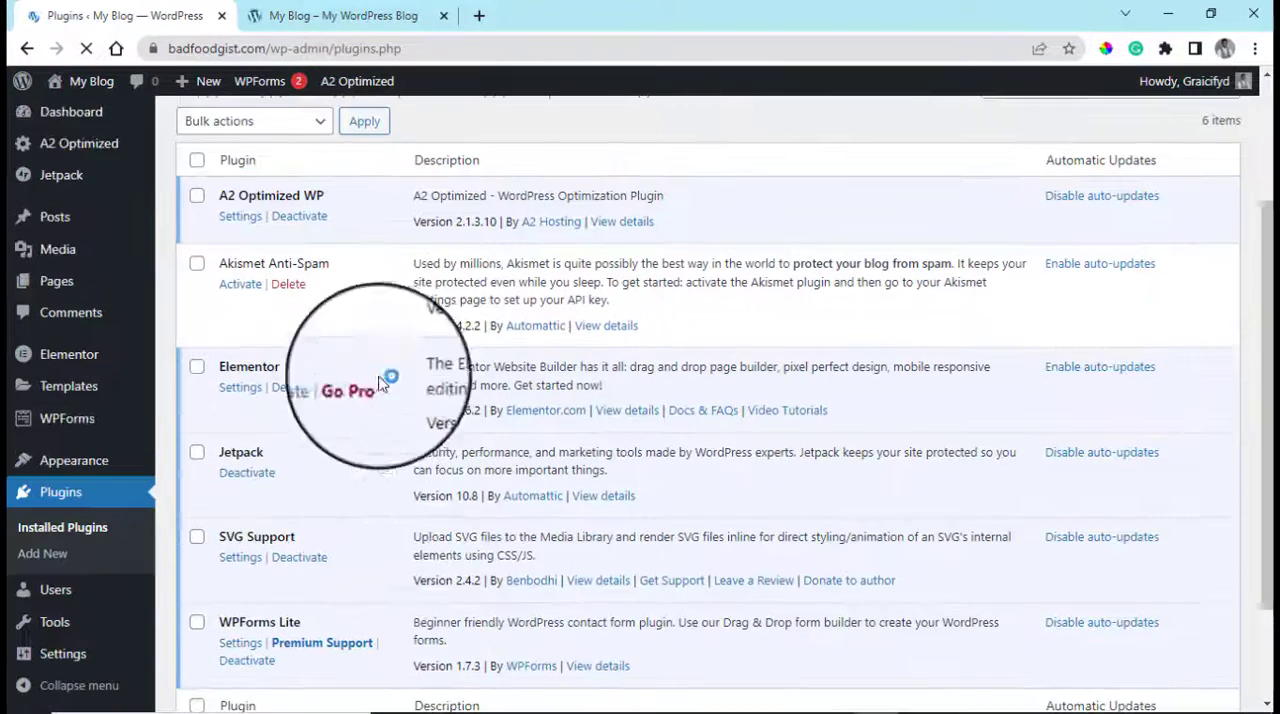
scroll(1065, 410, up, 1)
click(1093, 466)
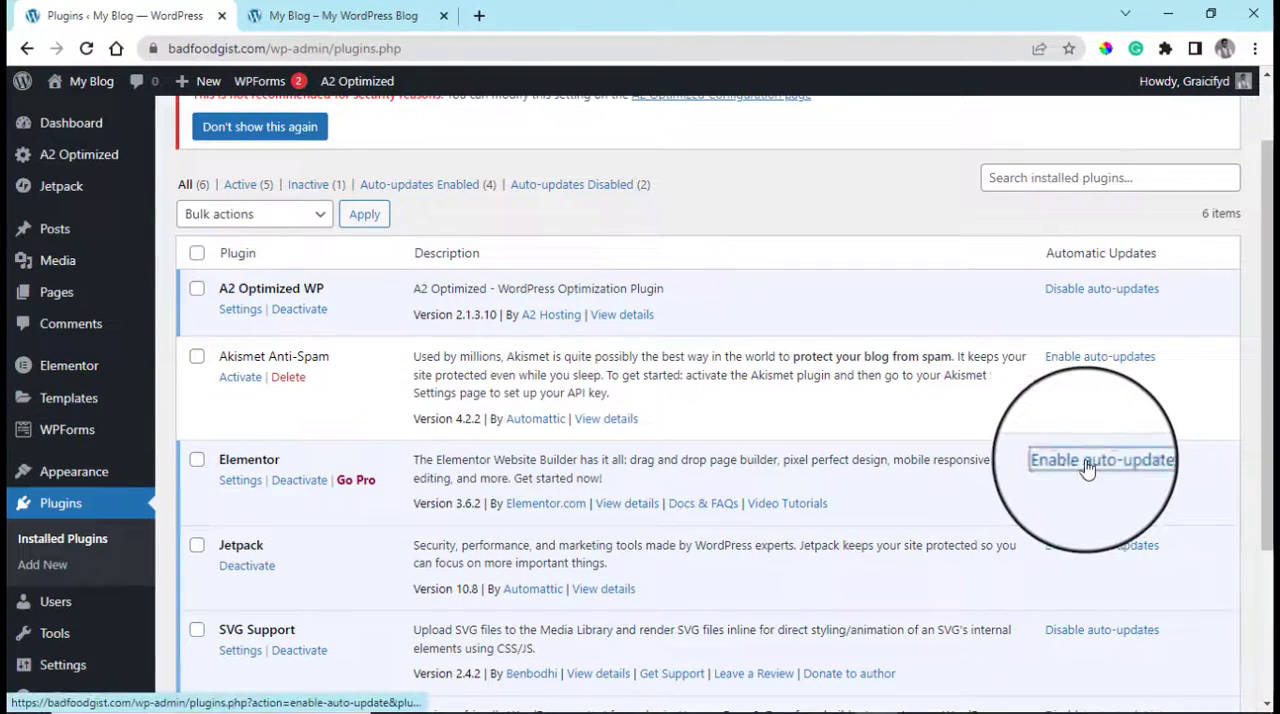
click(1095, 360)
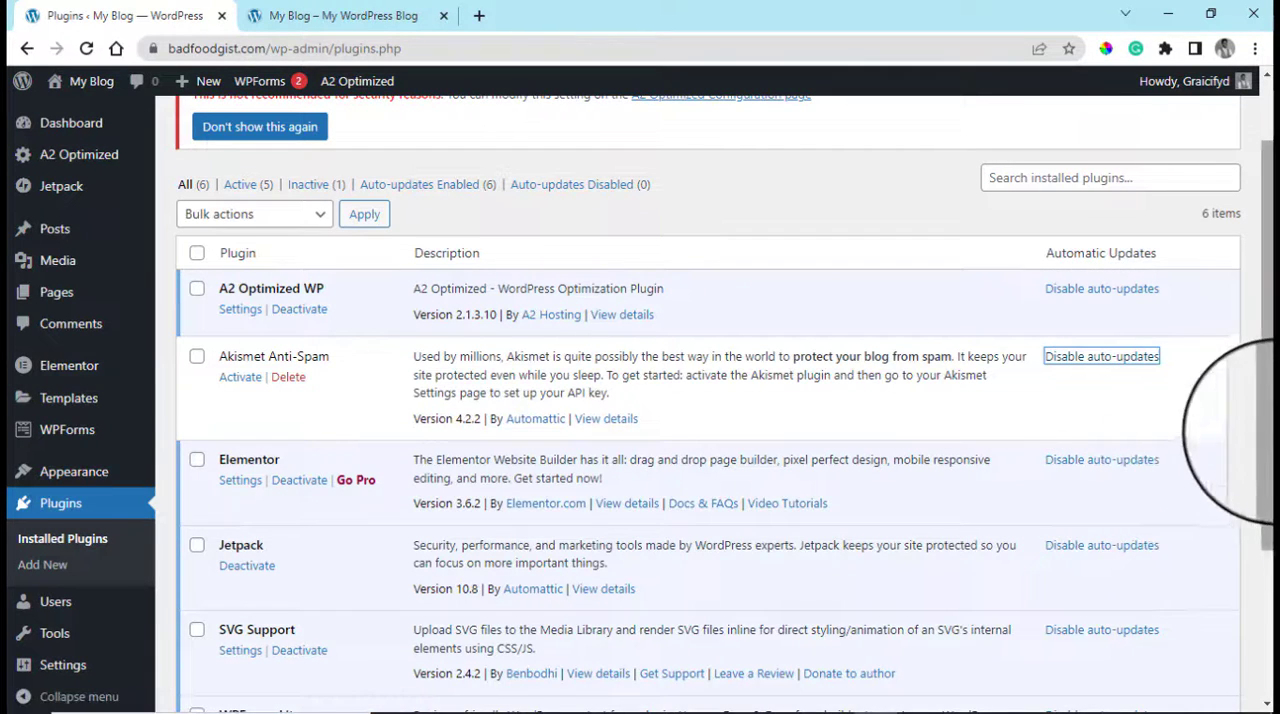
drag(1267, 423, 1267, 614)
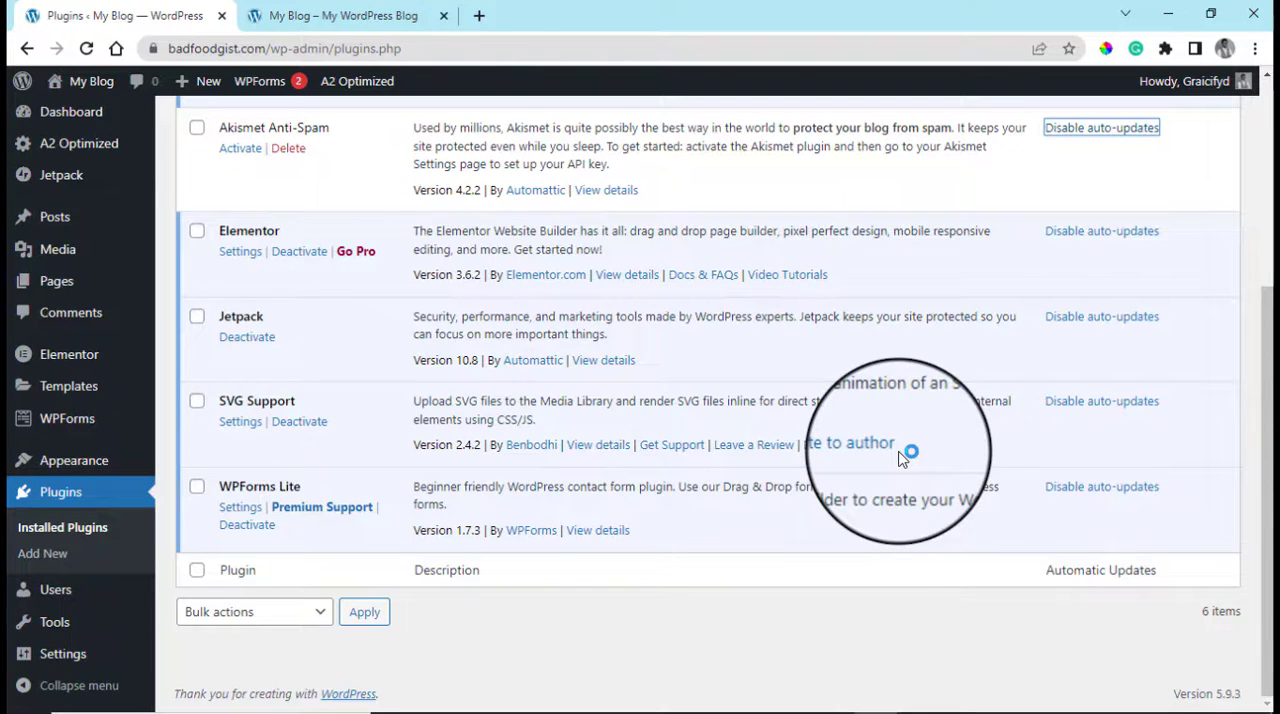
scroll(733, 555, up, 3)
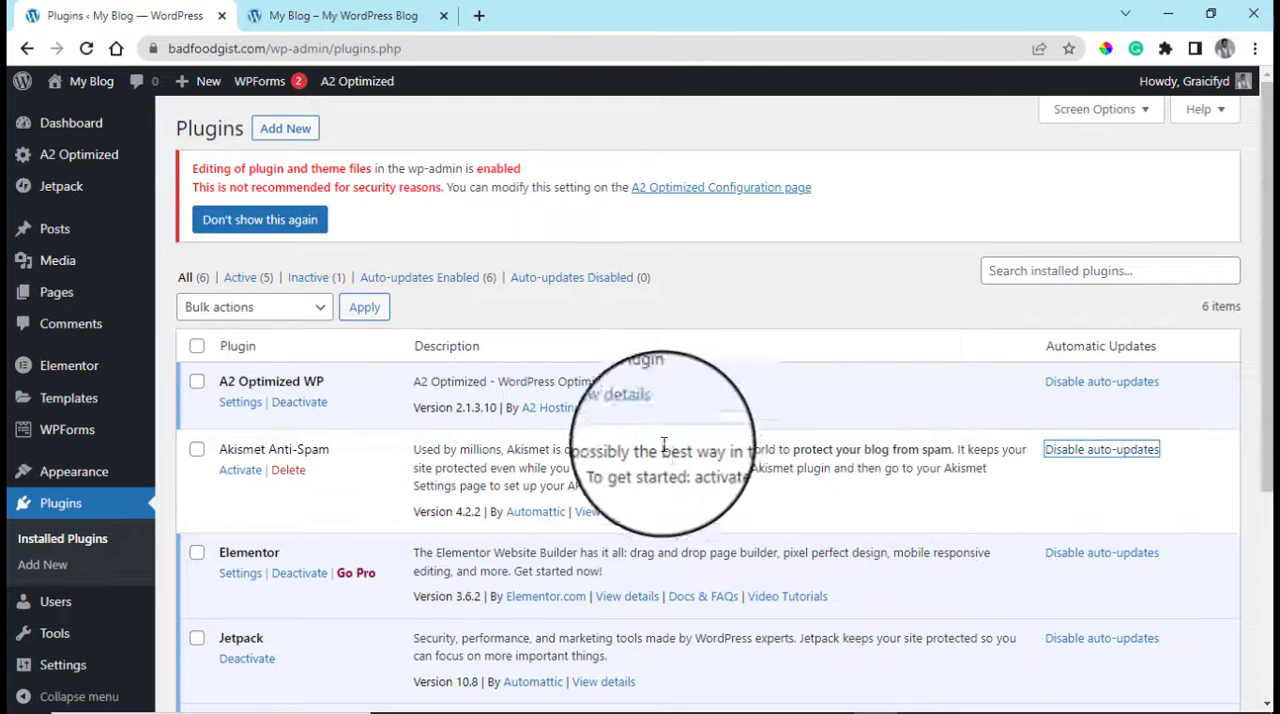
Create a new page, dismiss the block editor welcome guide and title the page "Home"
mouse_move(57, 291)
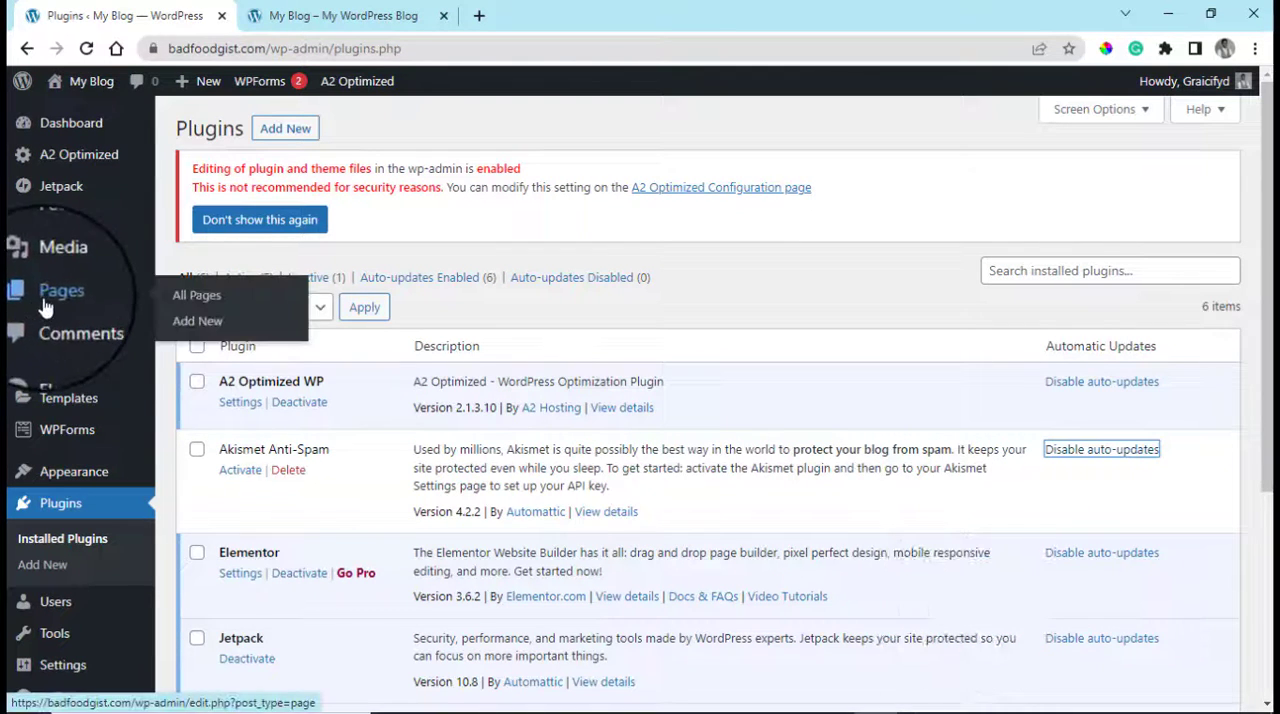
click(213, 333)
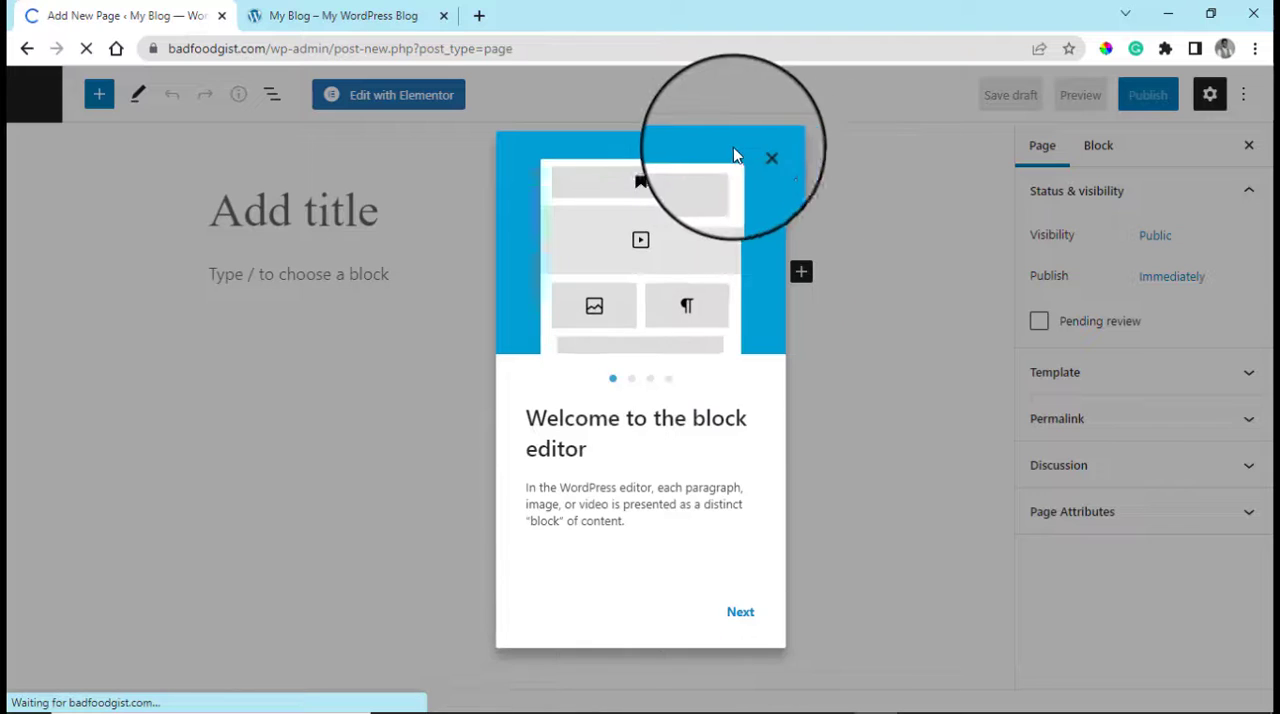
click(760, 158)
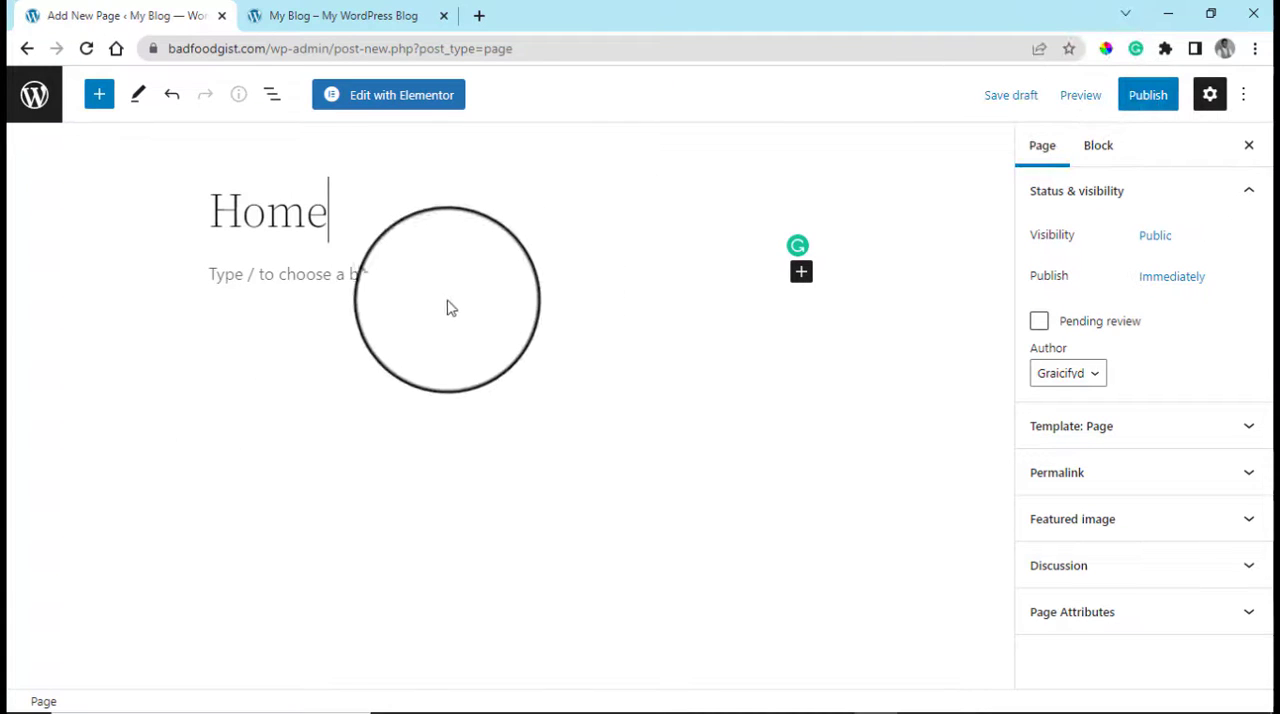
click(801, 271)
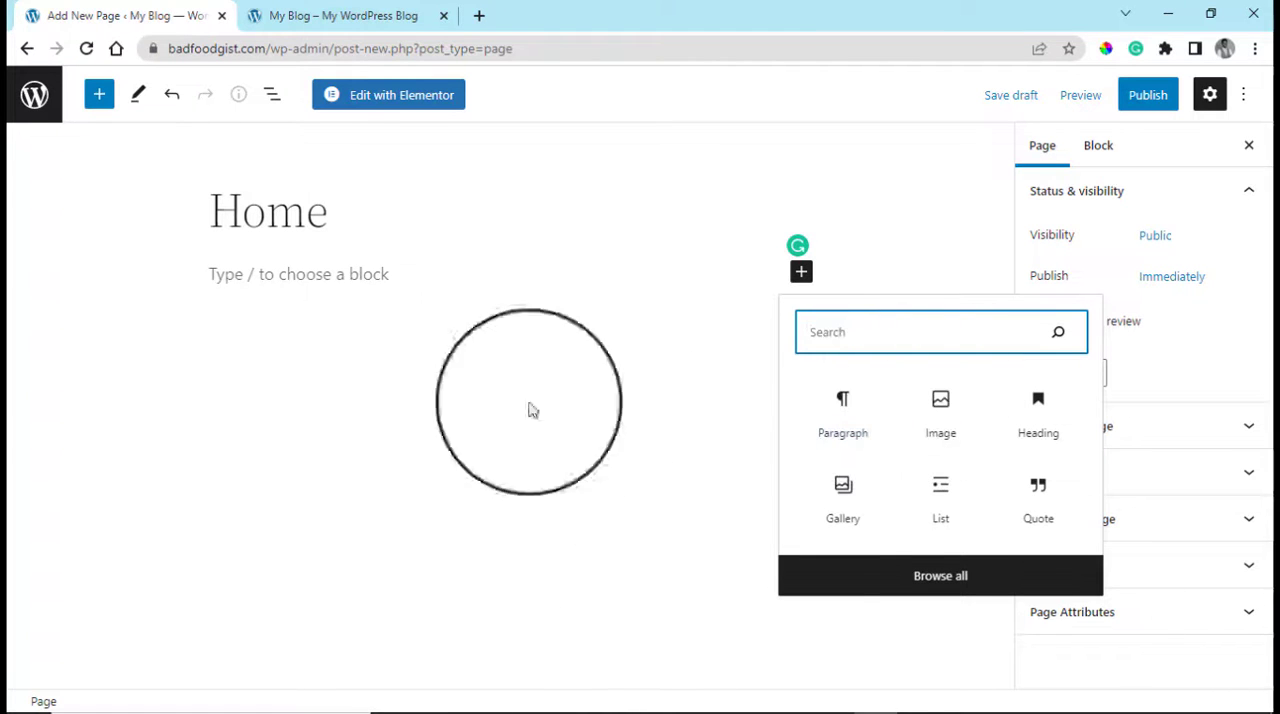
click(334, 215)
double_click(316, 215)
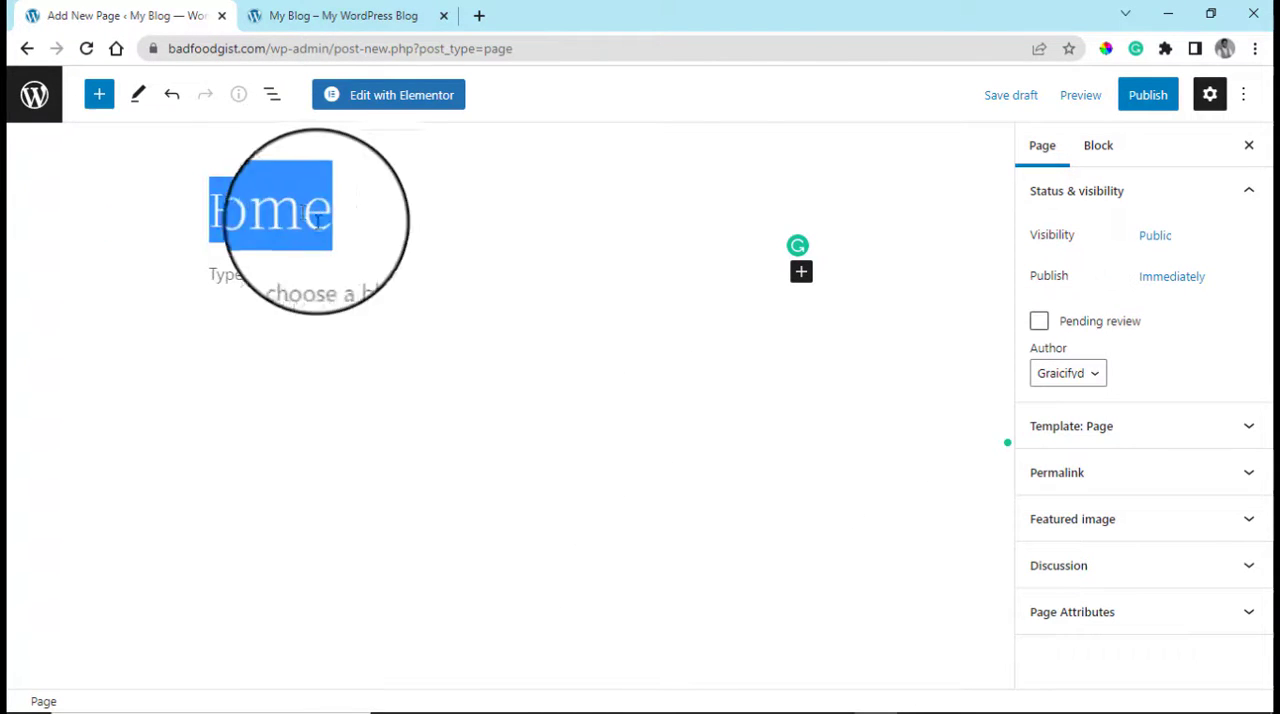
click(316, 215)
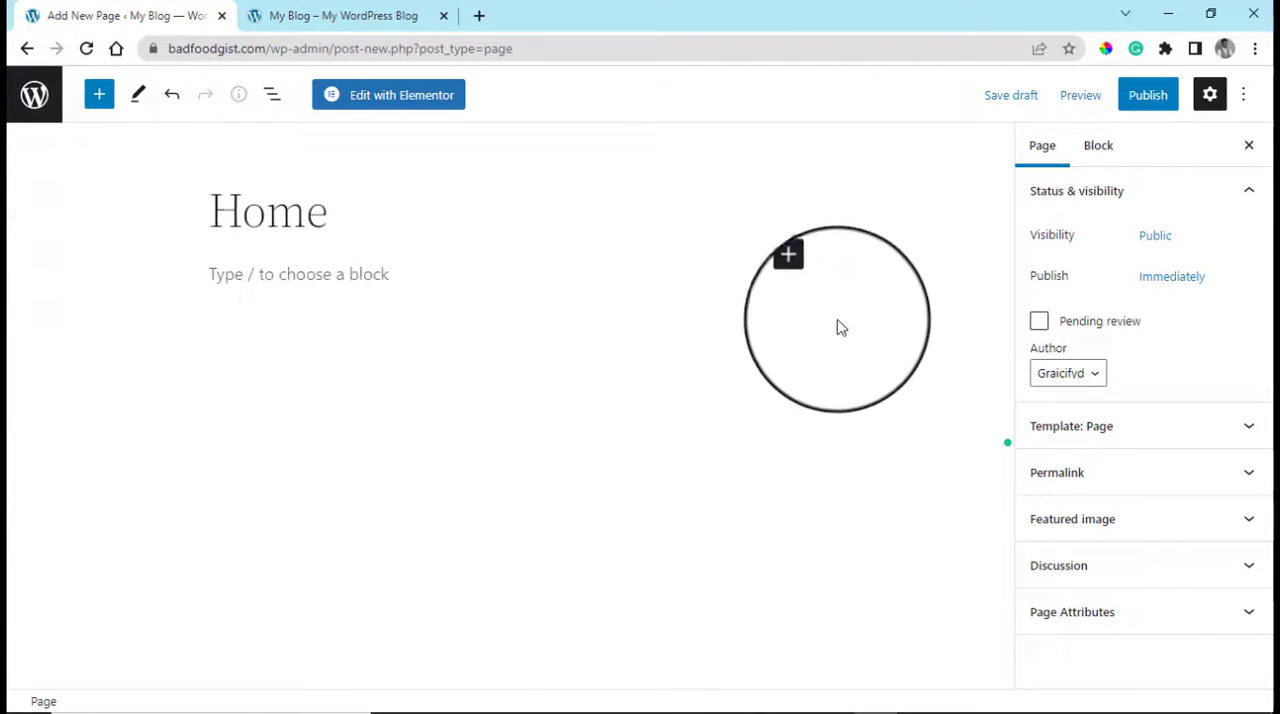
Insert an Image block below the Home title and upload the photo of two smiling young men into it
click(801, 280)
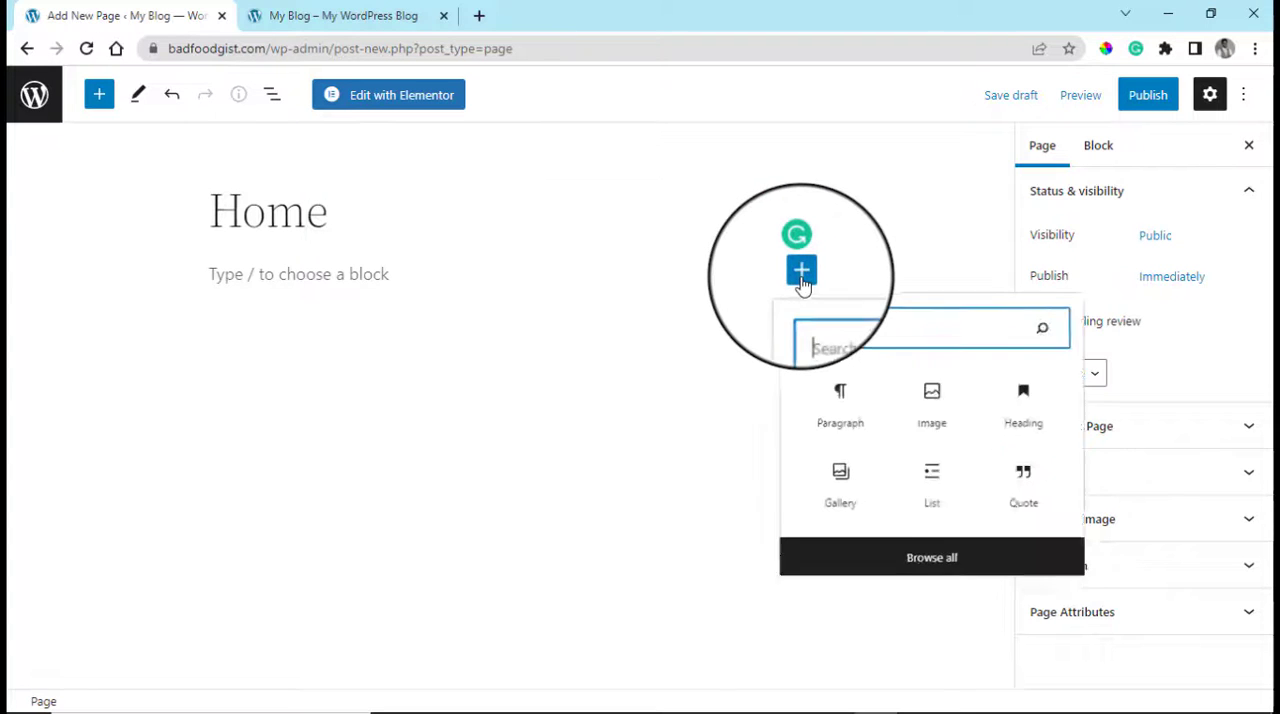
click(952, 400)
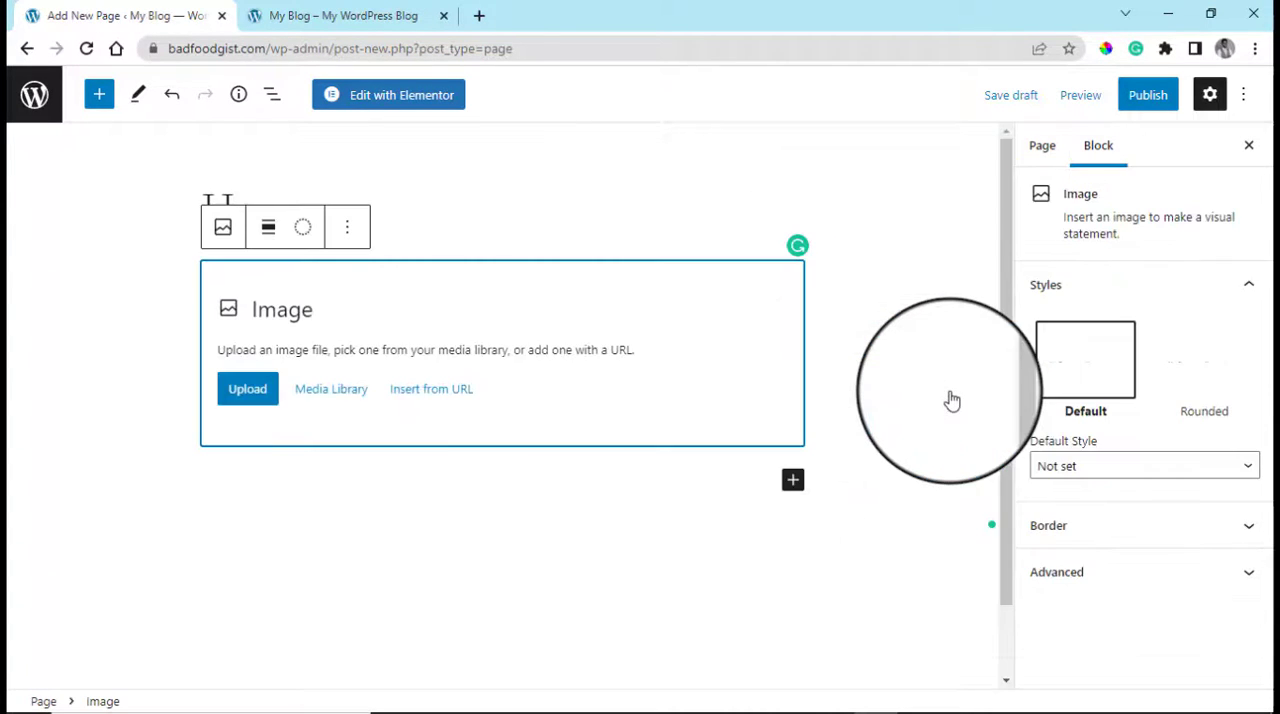
click(241, 397)
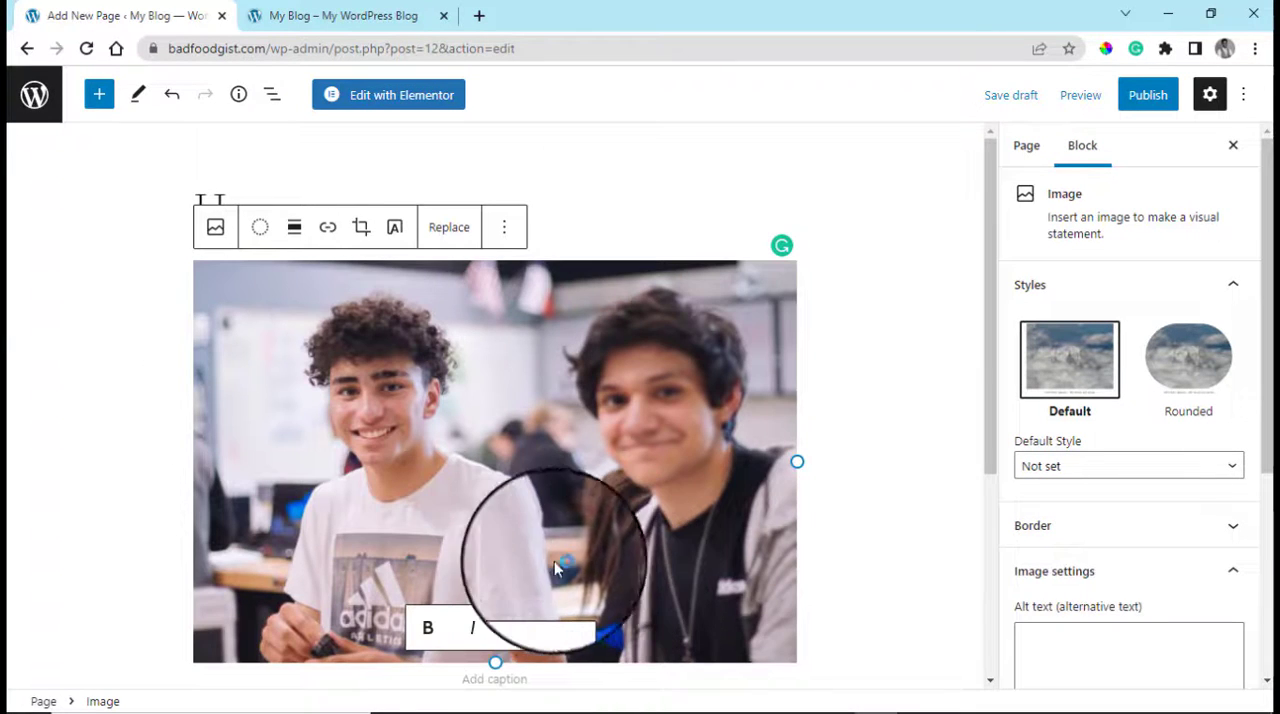
scroll(737, 369, up, 2)
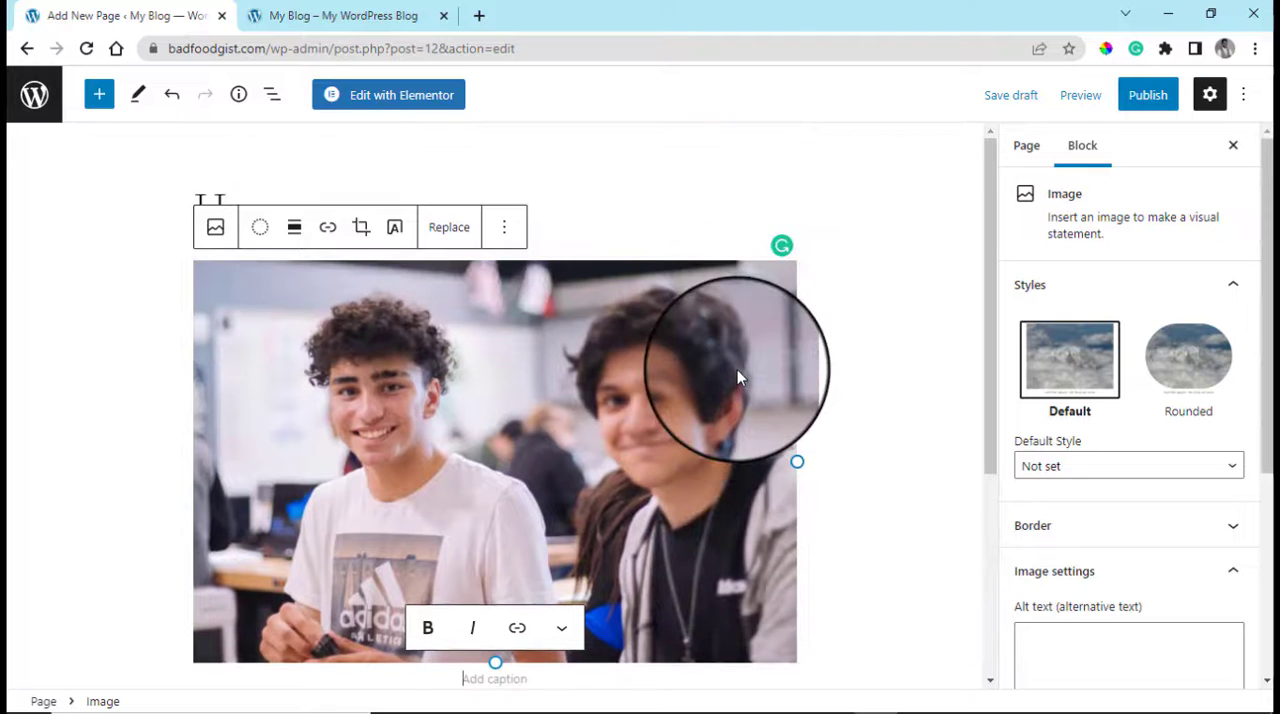
scroll(451, 437, down, 4)
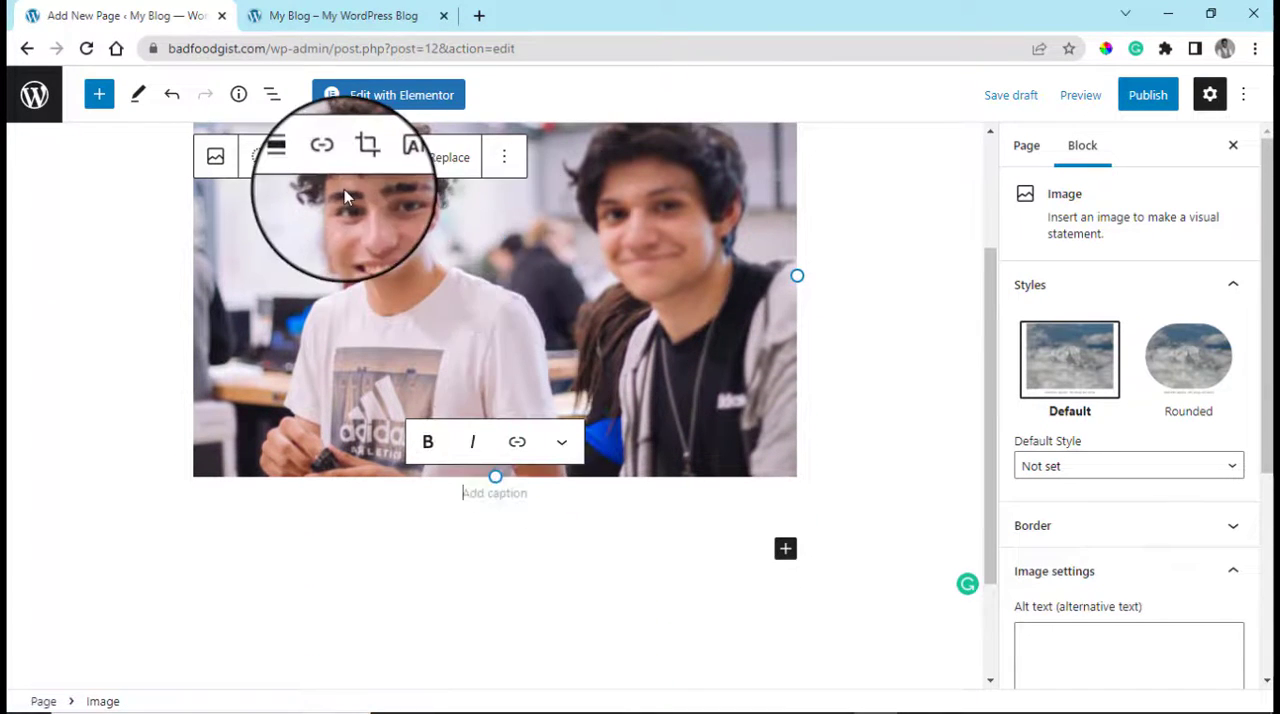
Apply the dark green and peach duotone preset to the photo on the Home page
scroll(253, 214, up, 2)
click(260, 157)
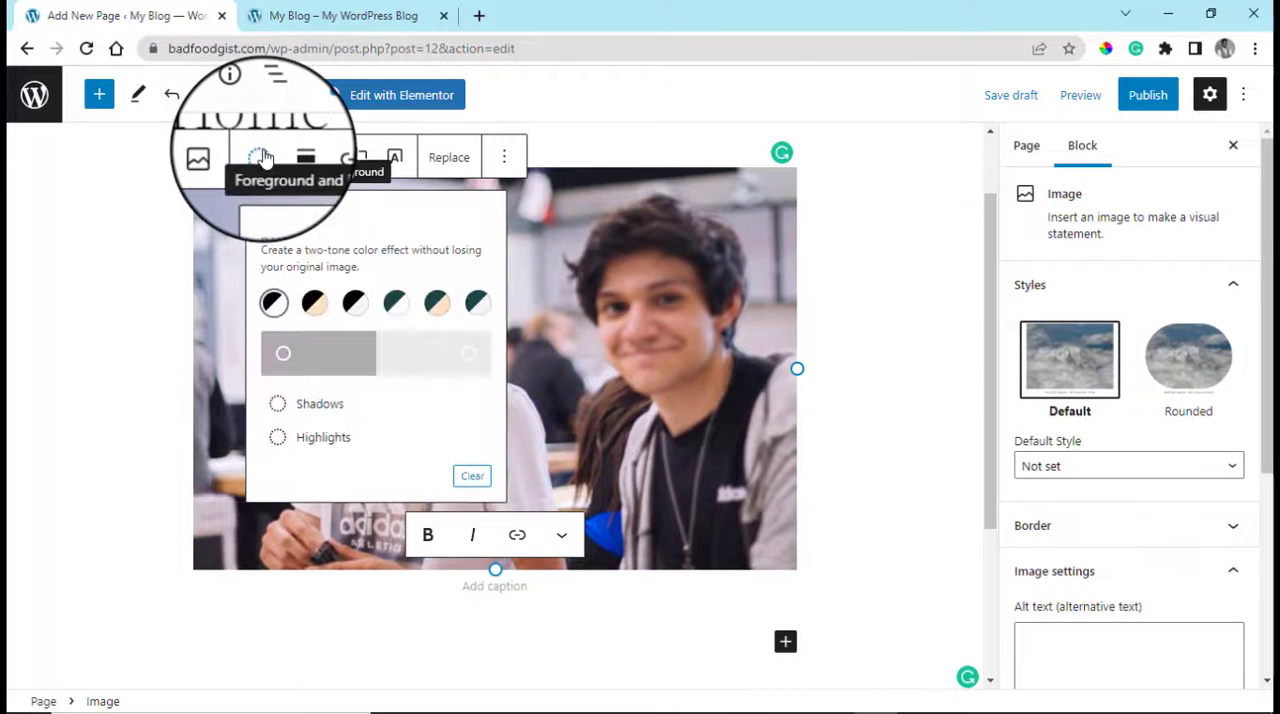
click(432, 302)
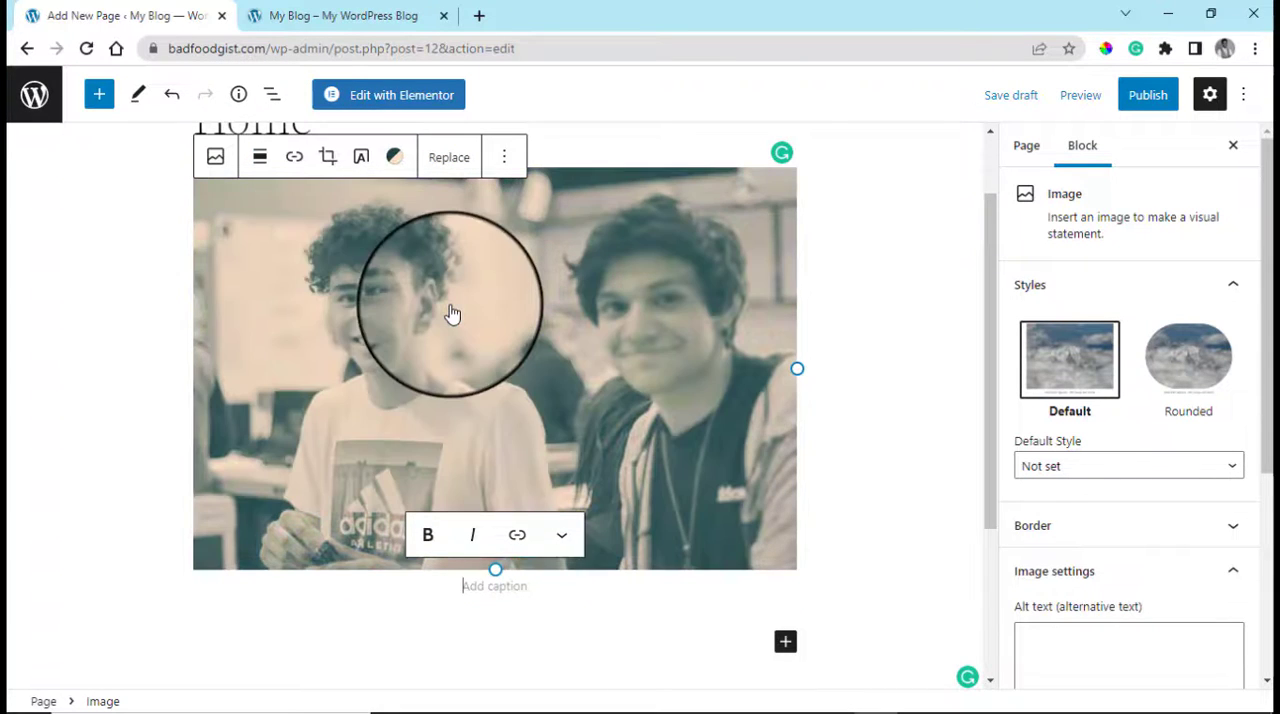
Change the photo's duotone highlight colour to light blue (#98DDF4)
click(394, 157)
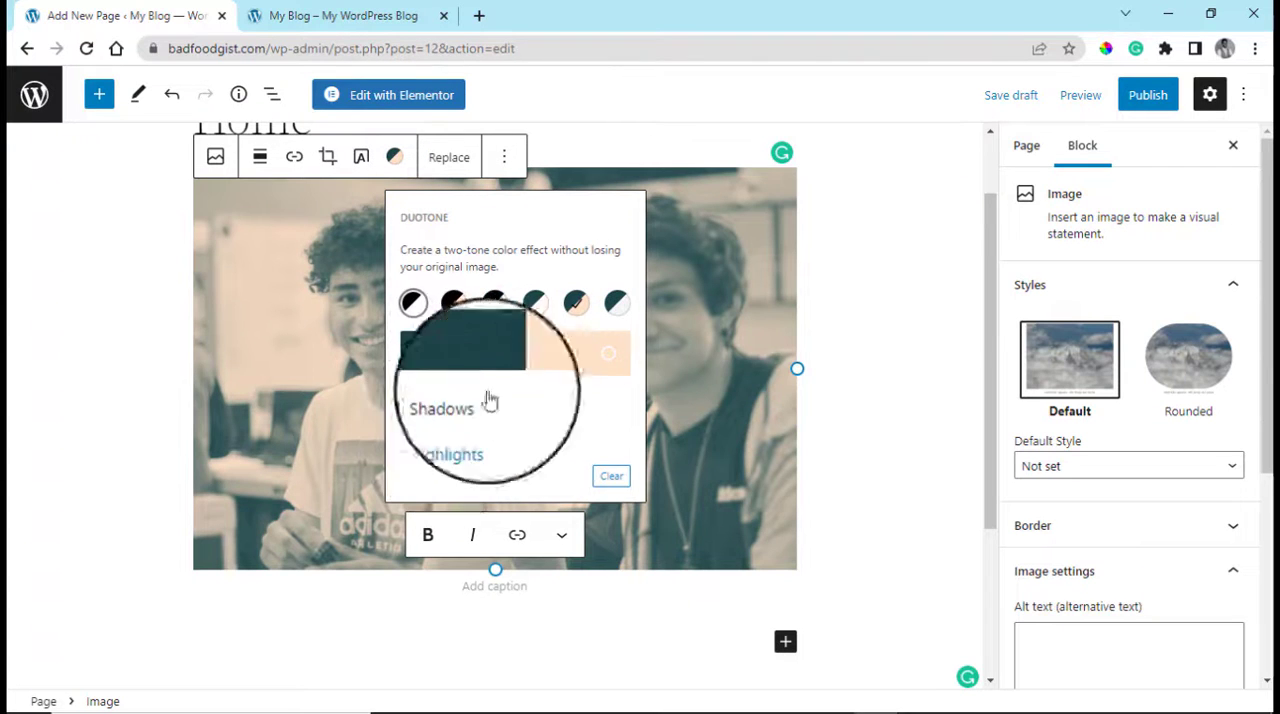
click(609, 356)
drag(453, 466, 401, 527)
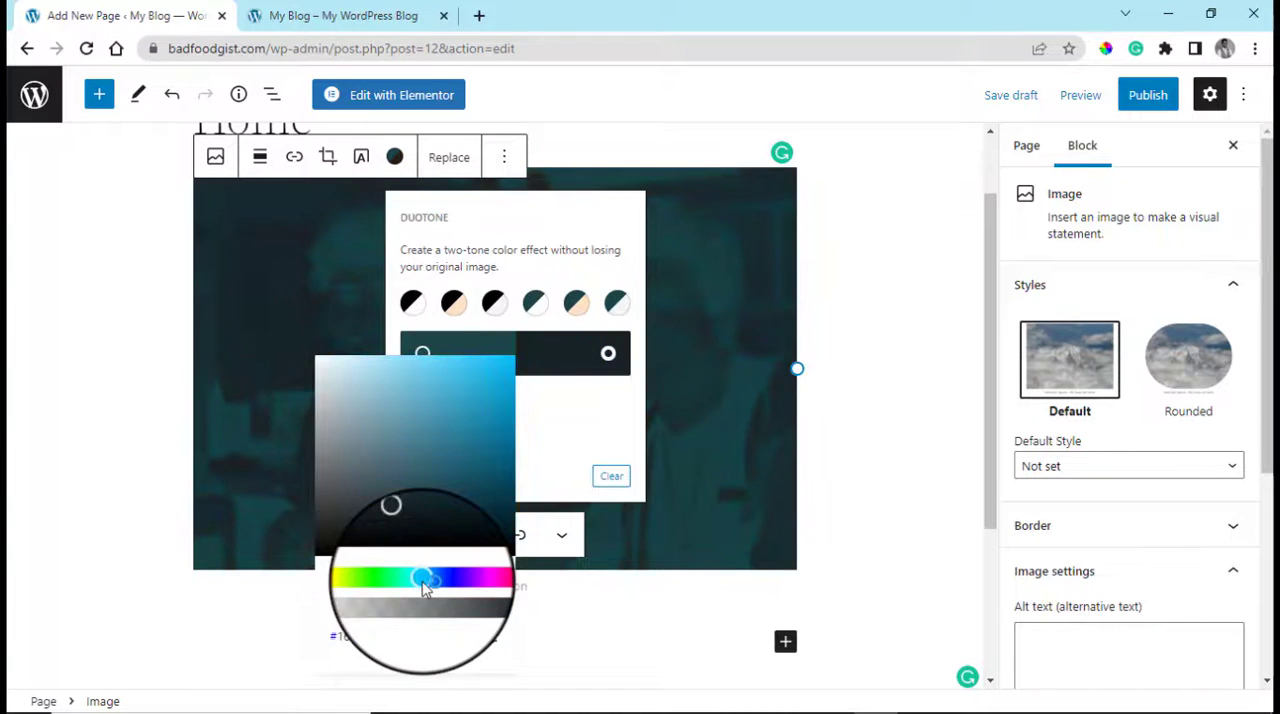
click(499, 421)
drag(476, 422, 393, 369)
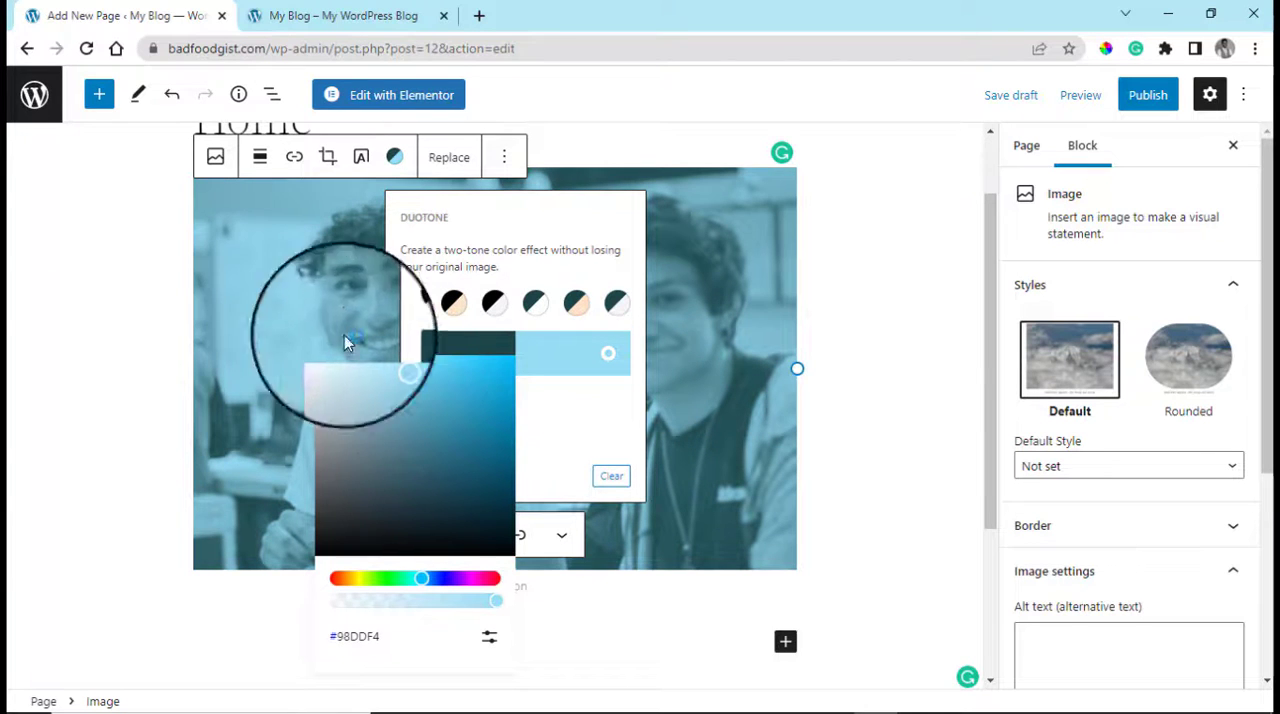
click(287, 300)
scroll(585, 482, down, 3)
scroll(585, 482, up, 4)
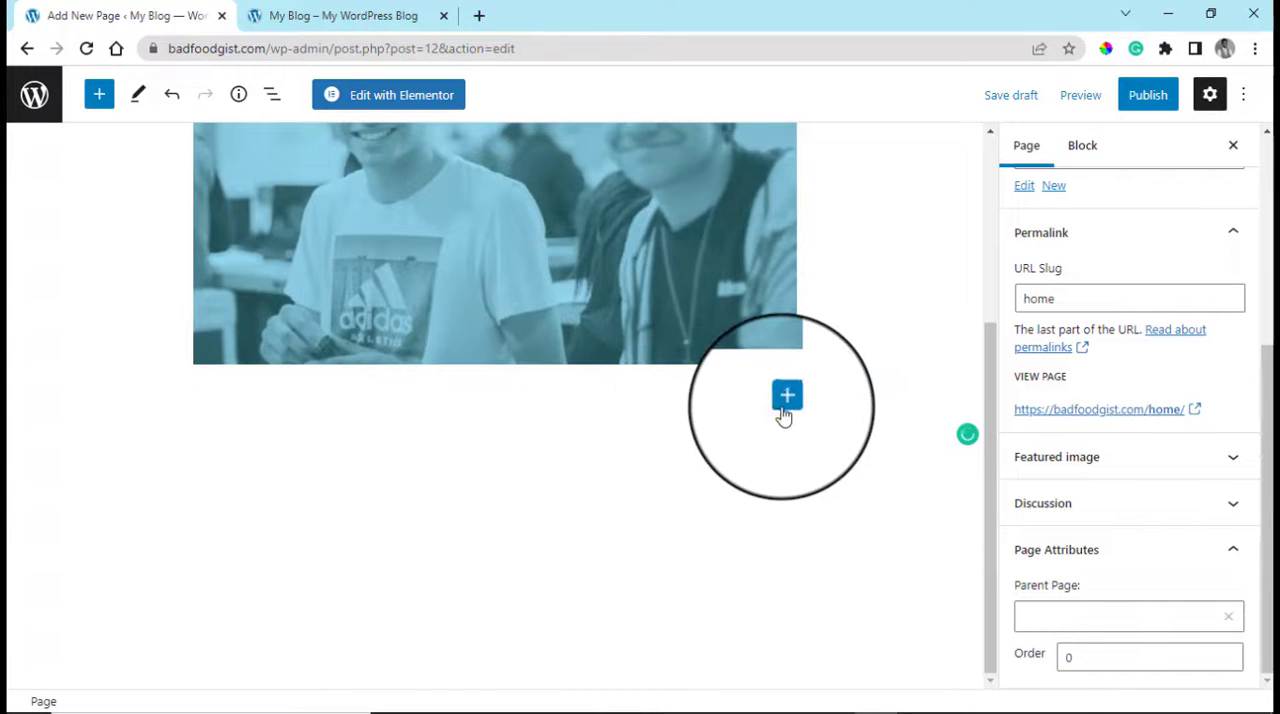
Add a Heading block below the photo with the text "This is a sample page." and begin a paragraph under it
click(785, 405)
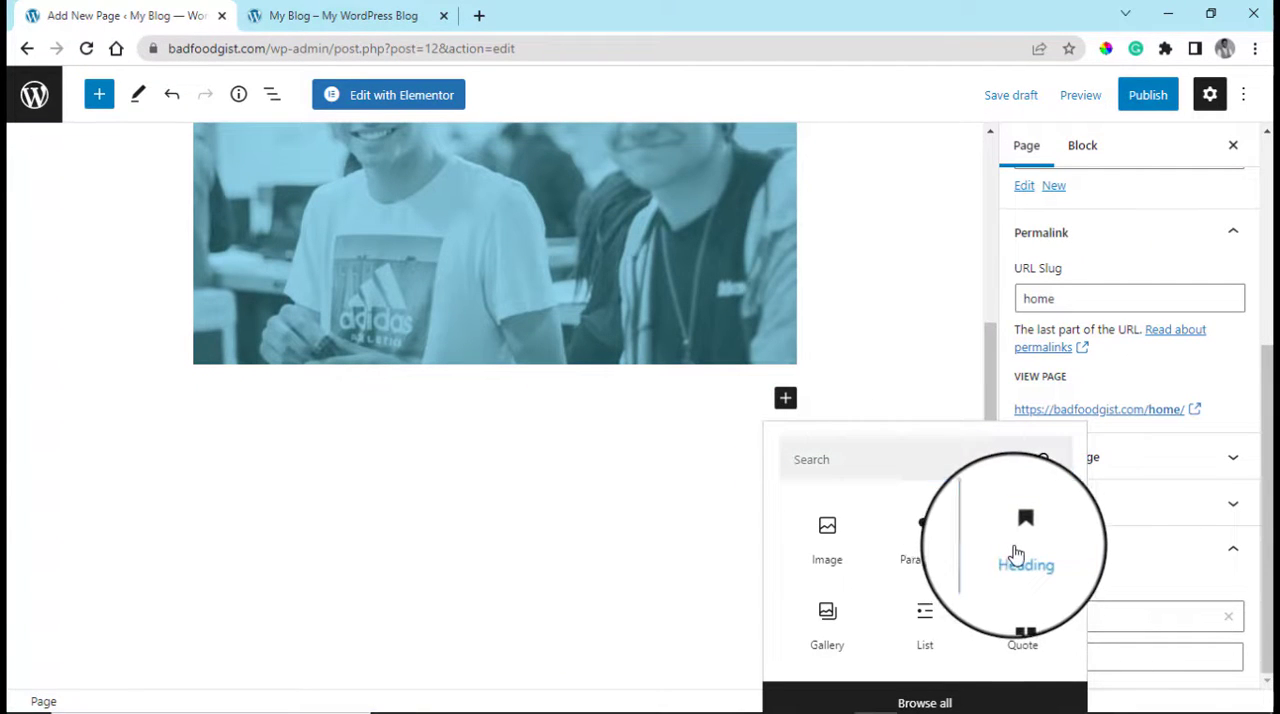
click(1012, 552)
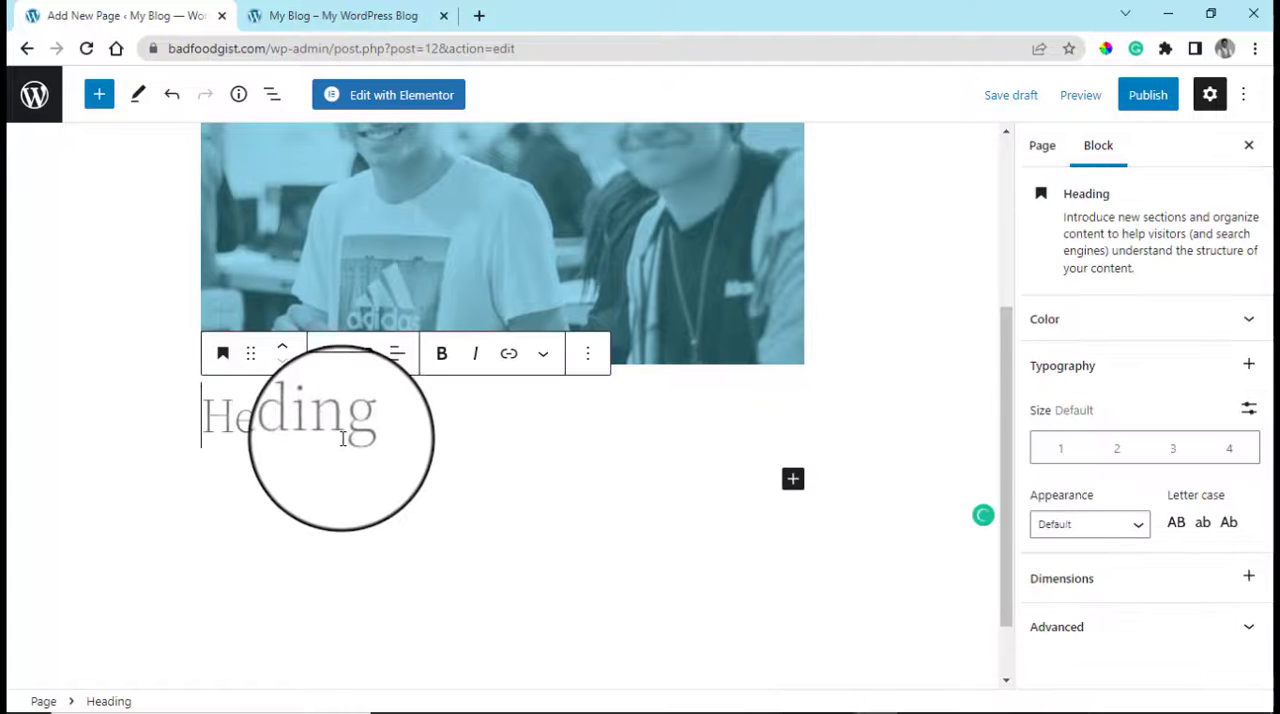
text(This is a Sample)
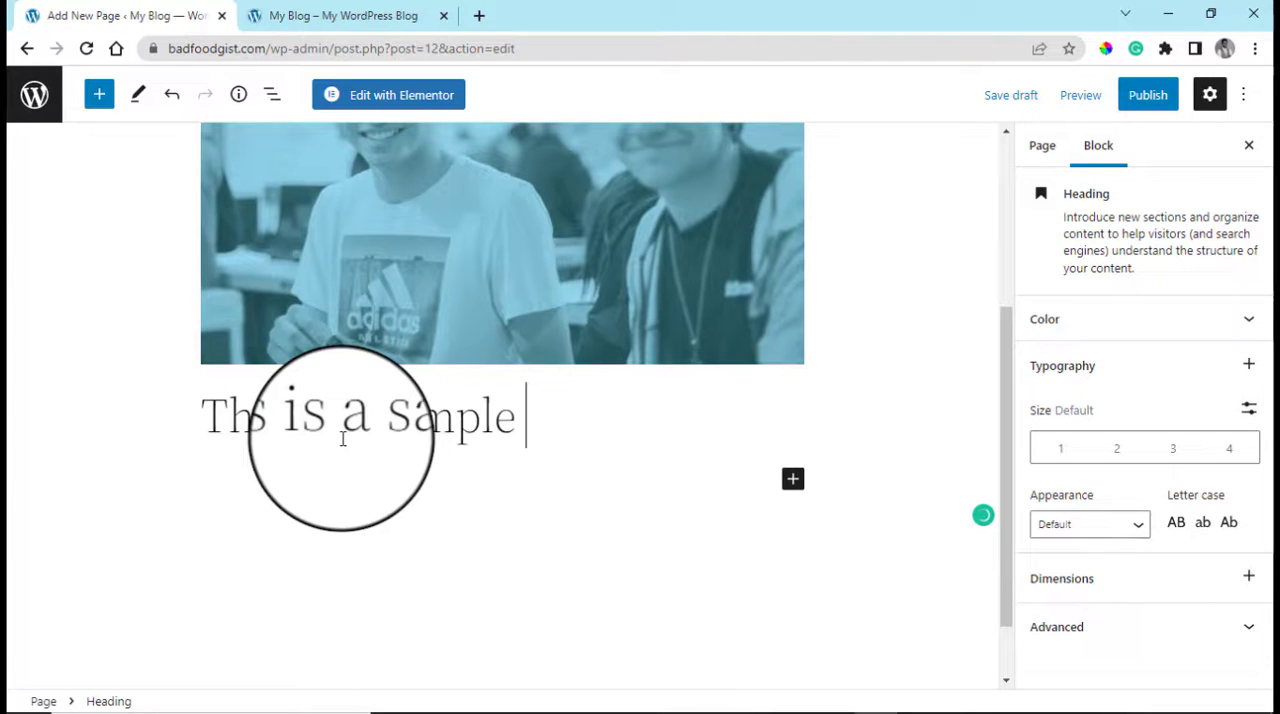
text(.)
key(Return)
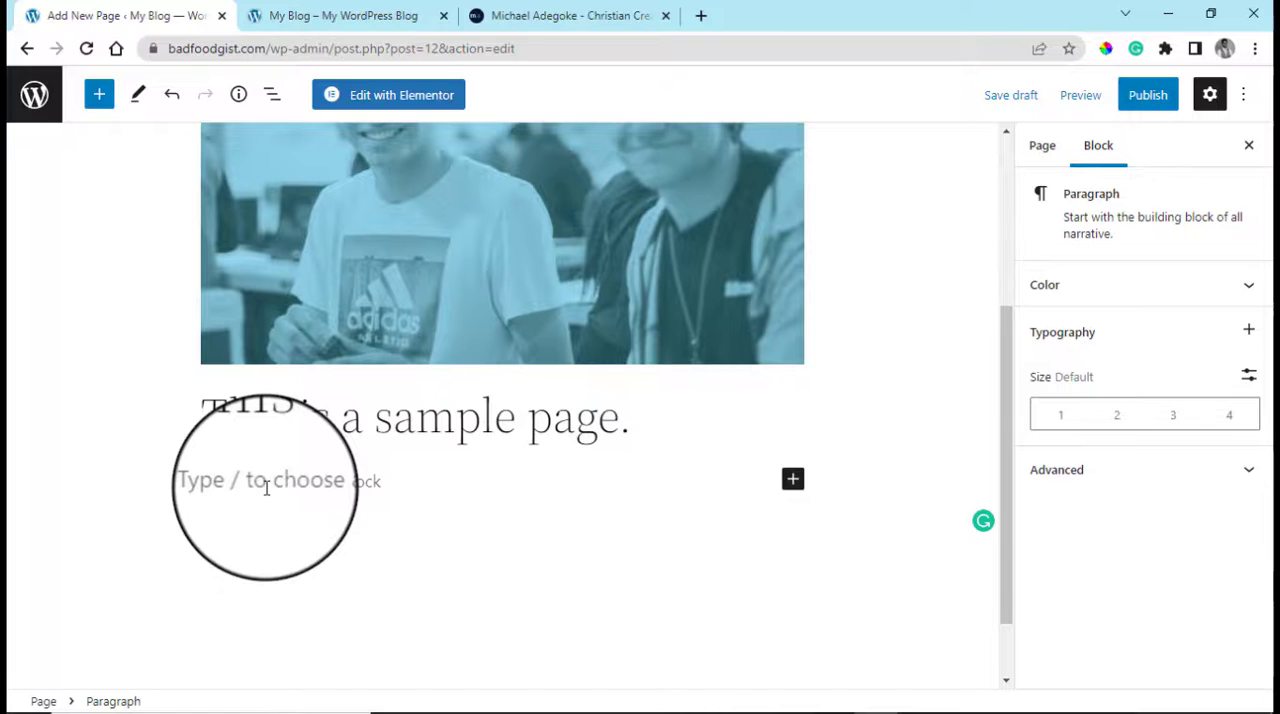
Paste the copied "I am a WordPress Expert" text twice into the paragraph below the heading
text(I'm a WordPress Expert. I help several WordPress site owners all over the world to solve problems and create tools for them. You can see the other things I do below.)
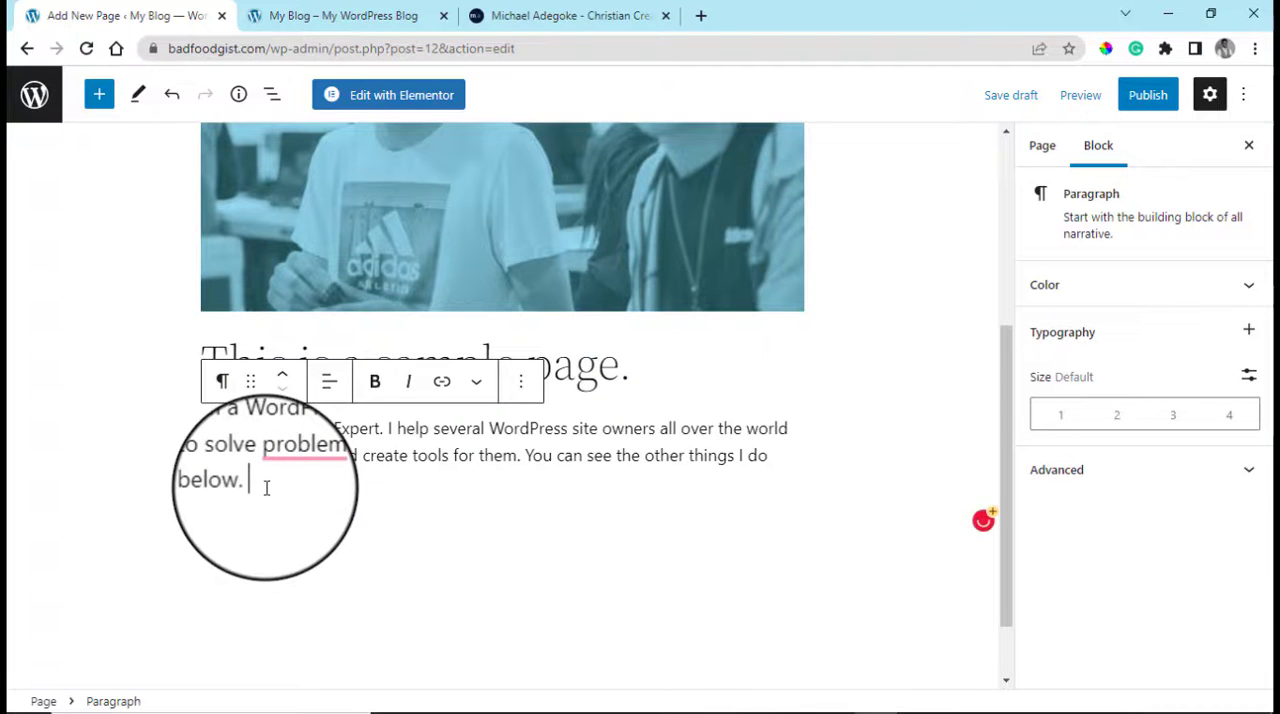
text(I am a WordPress Expert. I help several WordPress site owners all over the world to solve problem and create tools for them. You can see the other things I do below.)
scroll(681, 493, up, 2)
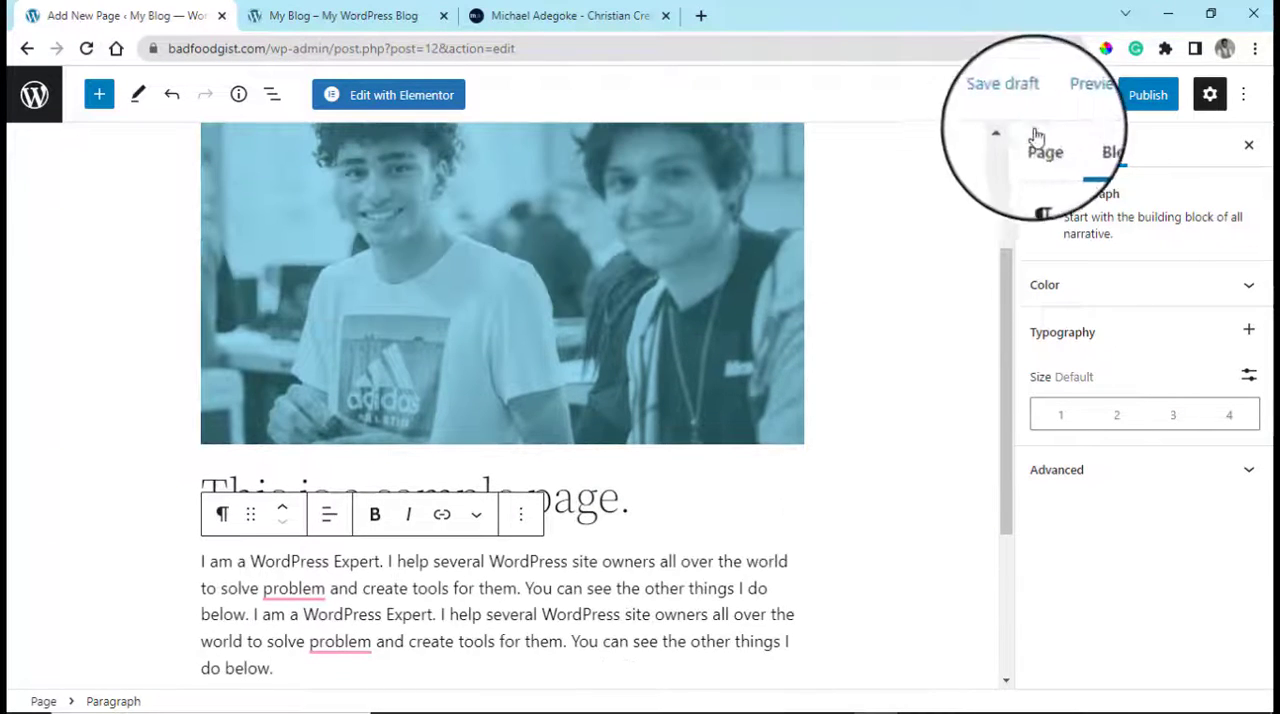
Publish the Home page and open the live page in a new browser tab
click(1146, 95)
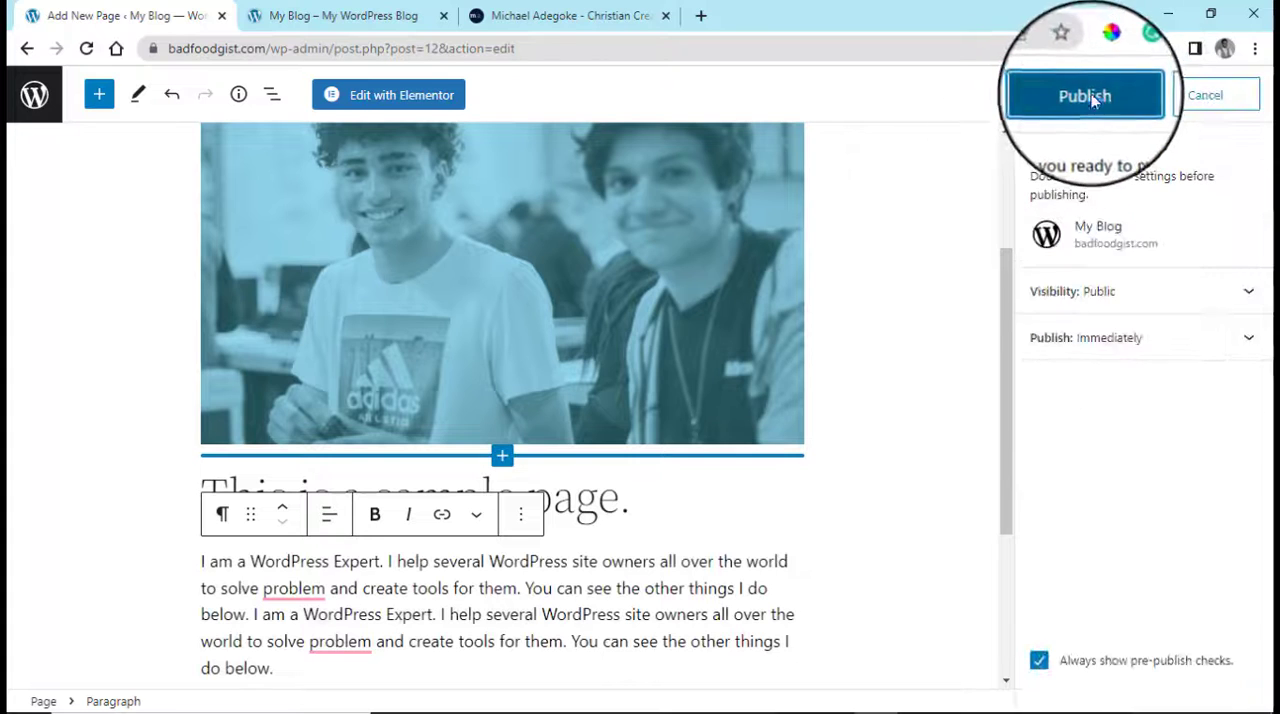
click(1085, 95)
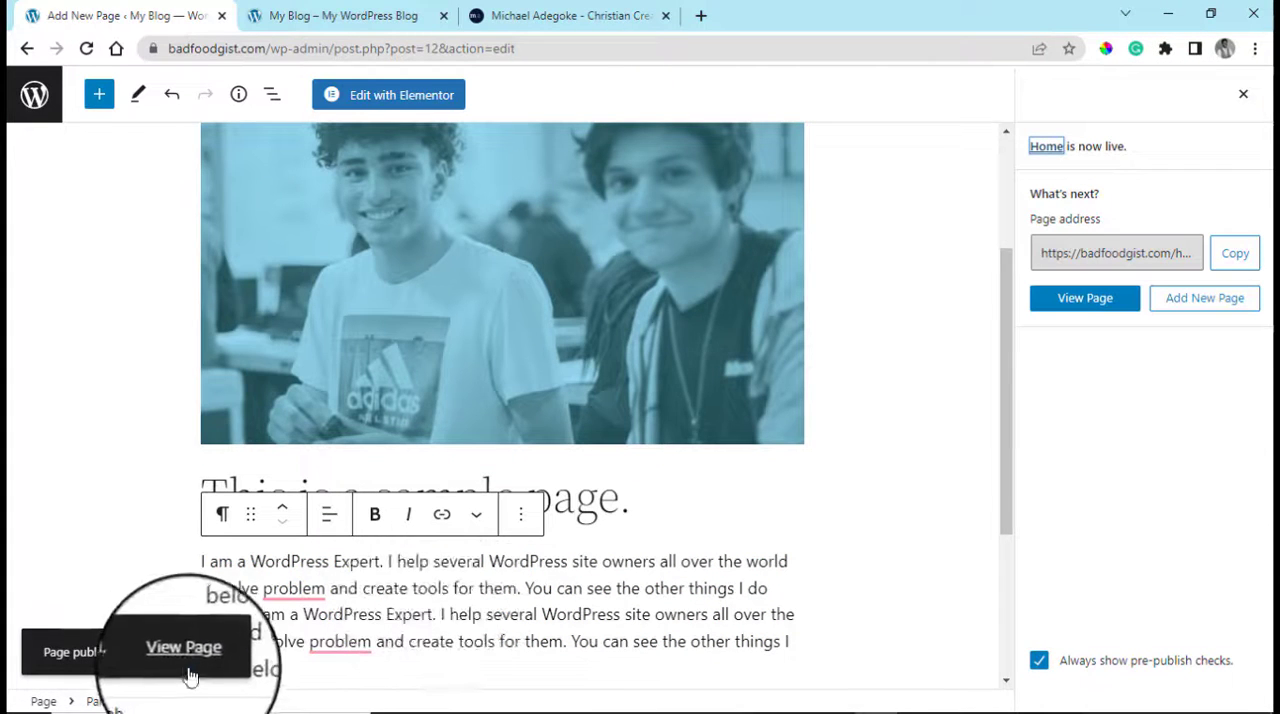
right_click(193, 664)
click(240, 492)
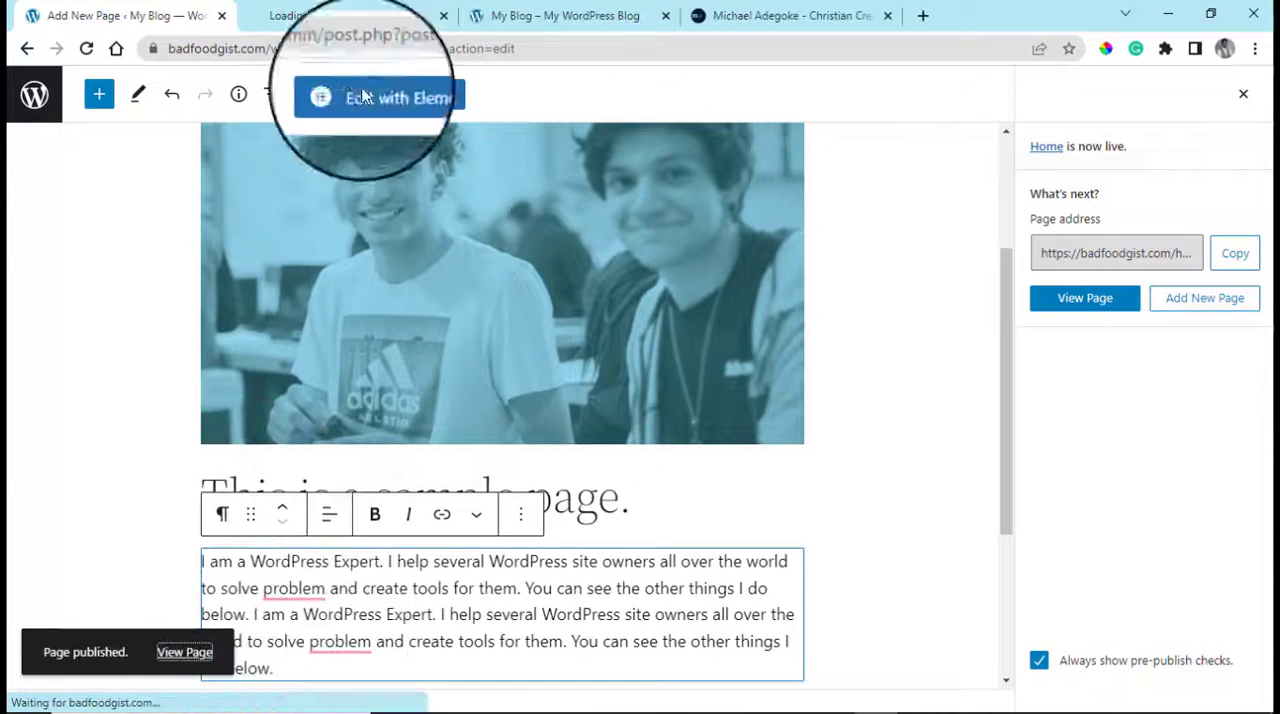
click(370, 10)
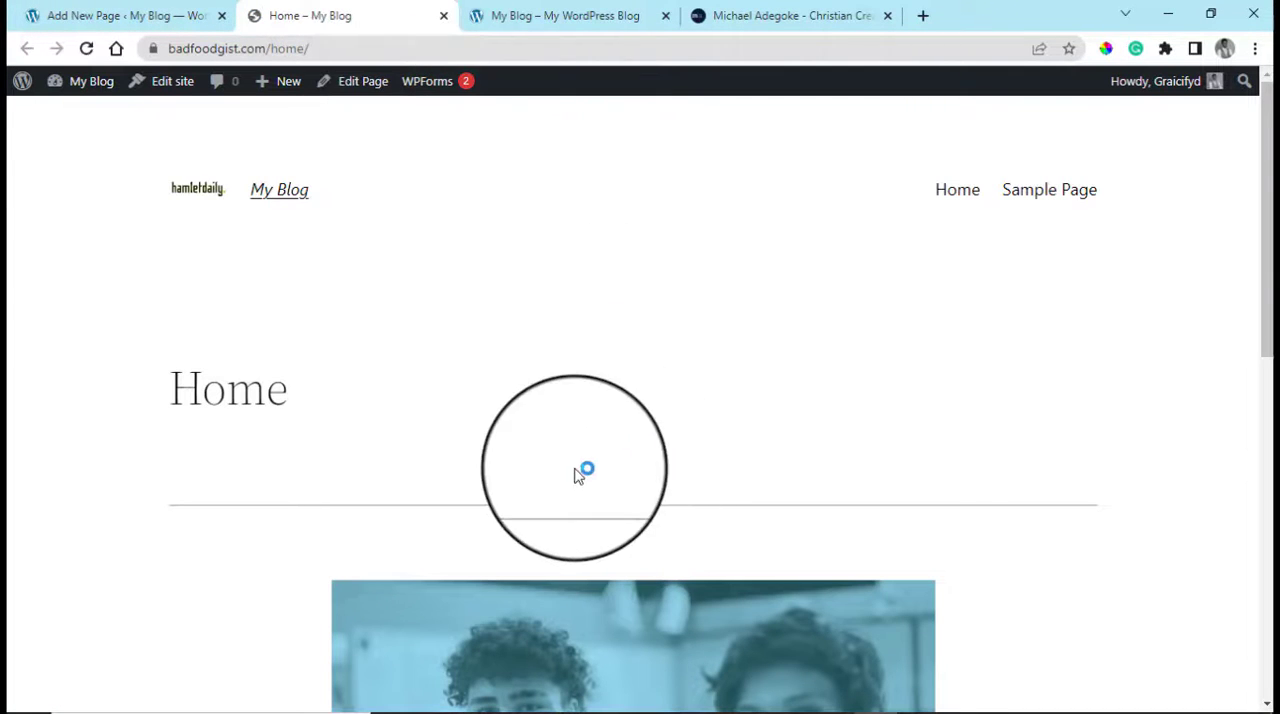
Examine the published Home page from its title and navigation links through the photo and text to the footer
scroll(860, 520, down, 3)
scroll(851, 545, down, 4)
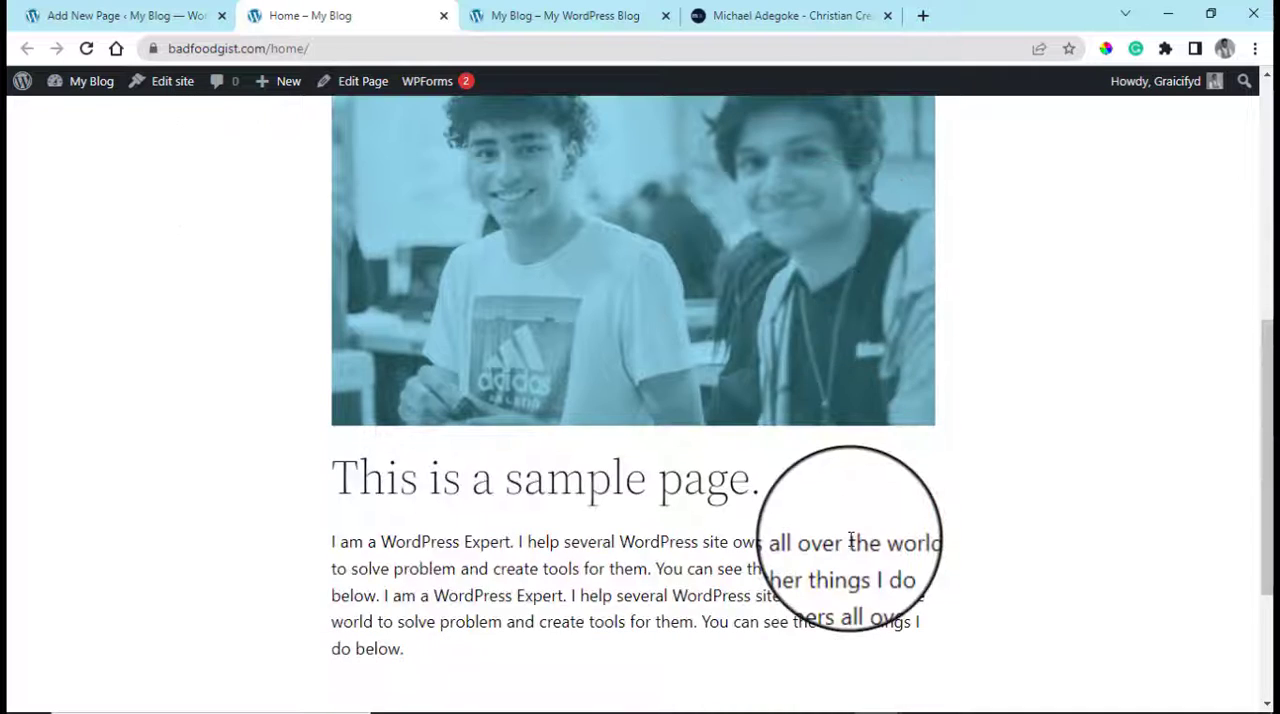
scroll(848, 530, up, 8)
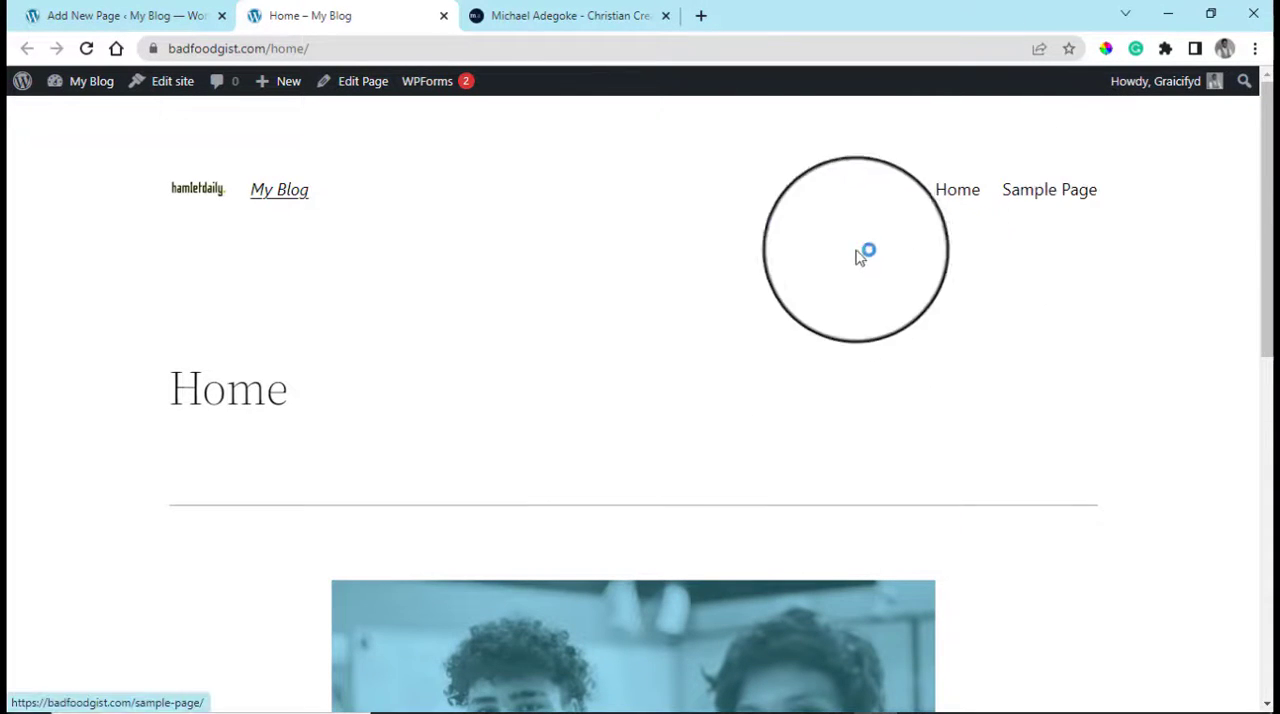
scroll(1047, 505, down, 5)
scroll(700, 450, down, 3)
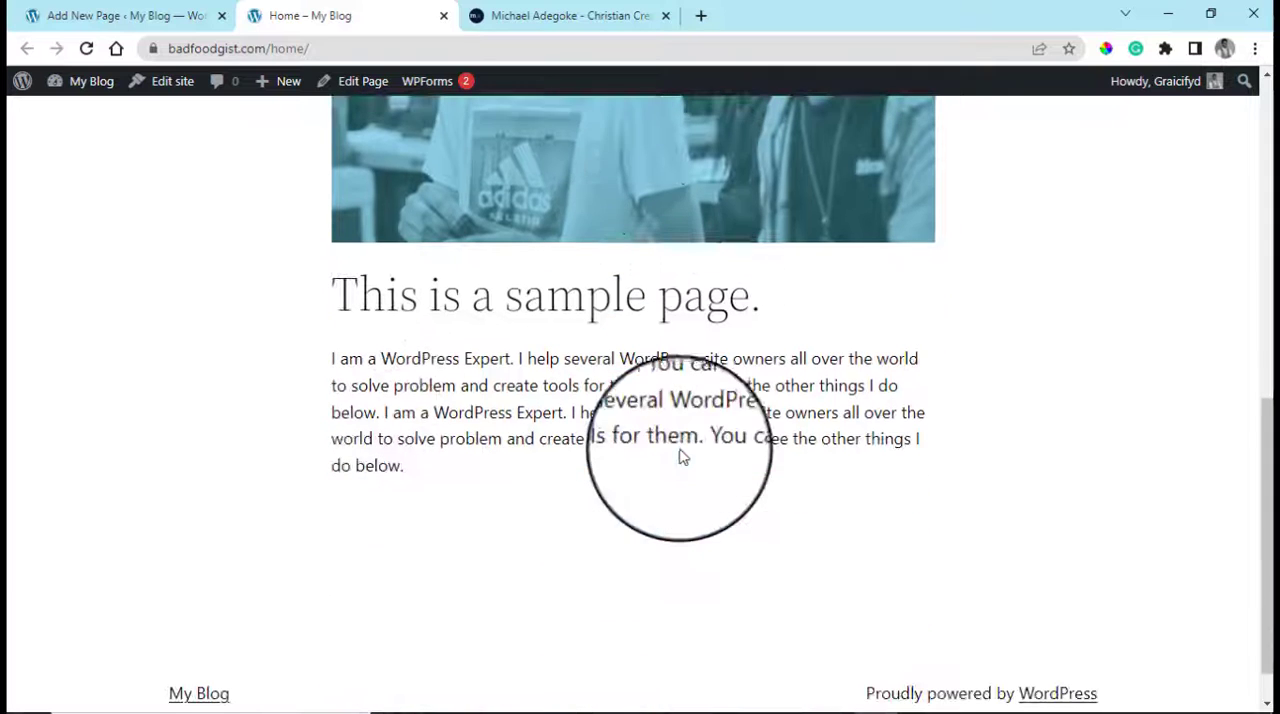
scroll(991, 516, up, 5)
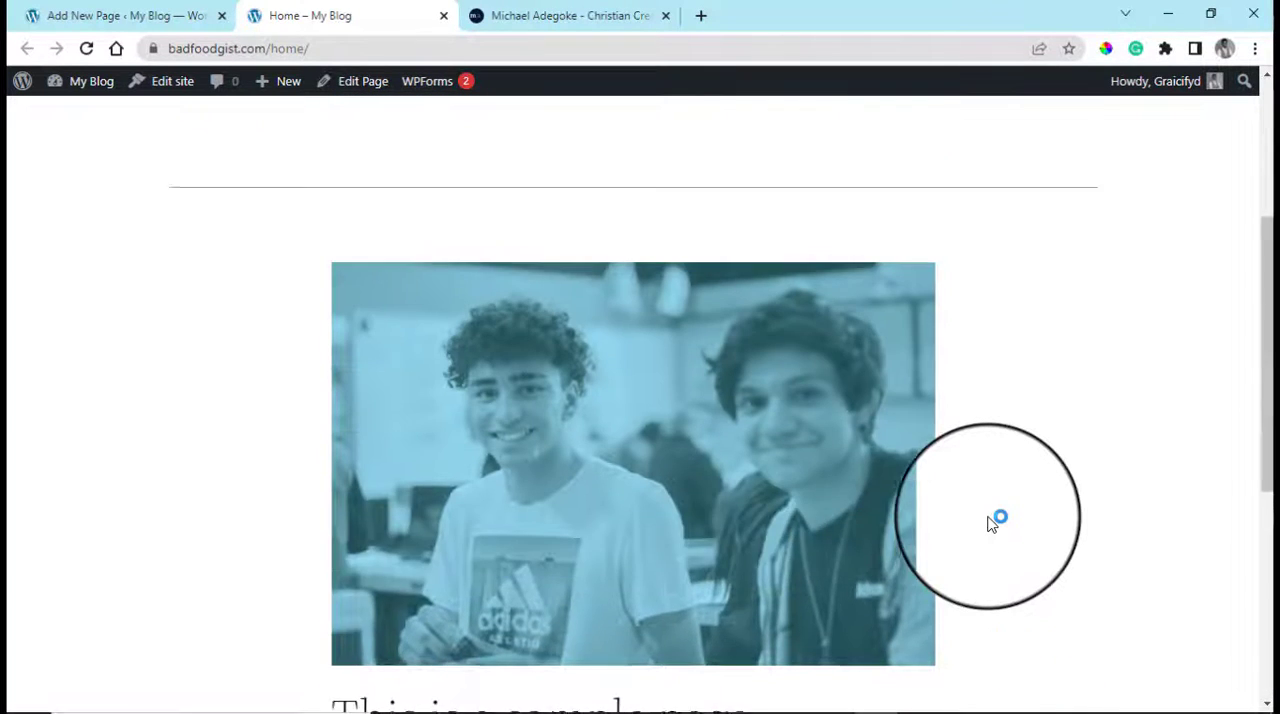
scroll(988, 523, down, 5)
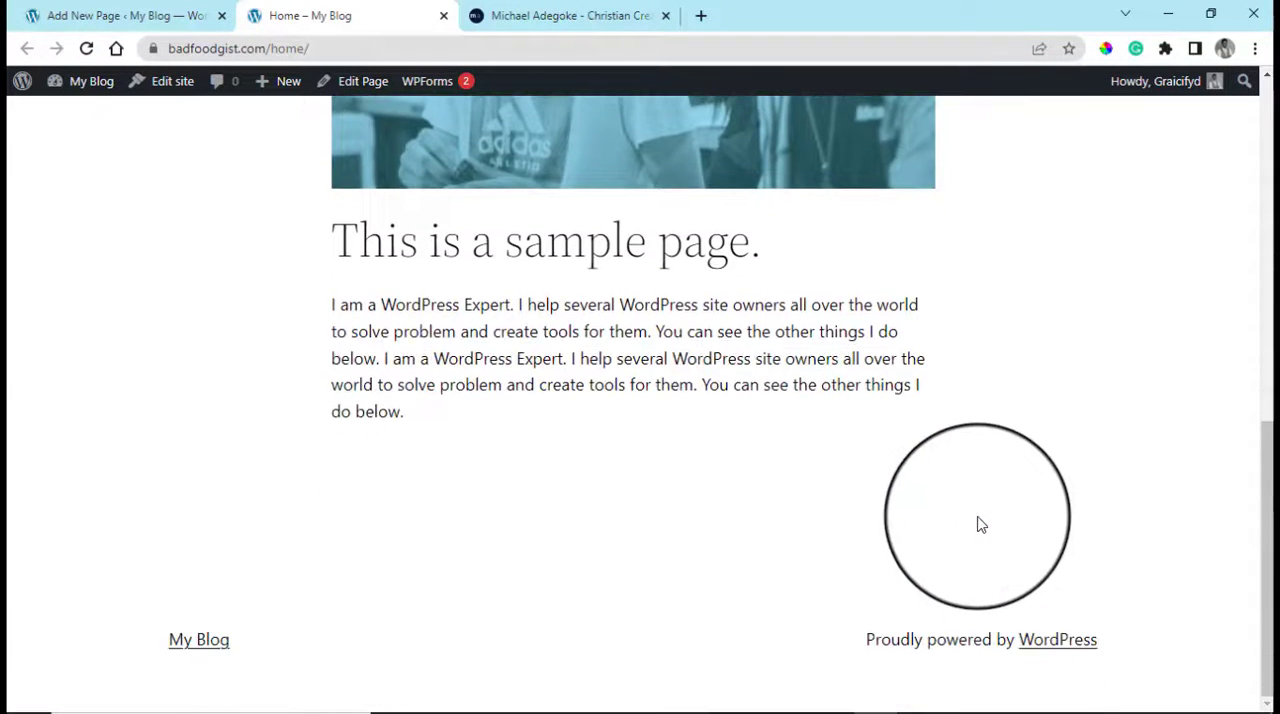
scroll(1020, 637, up, 7)
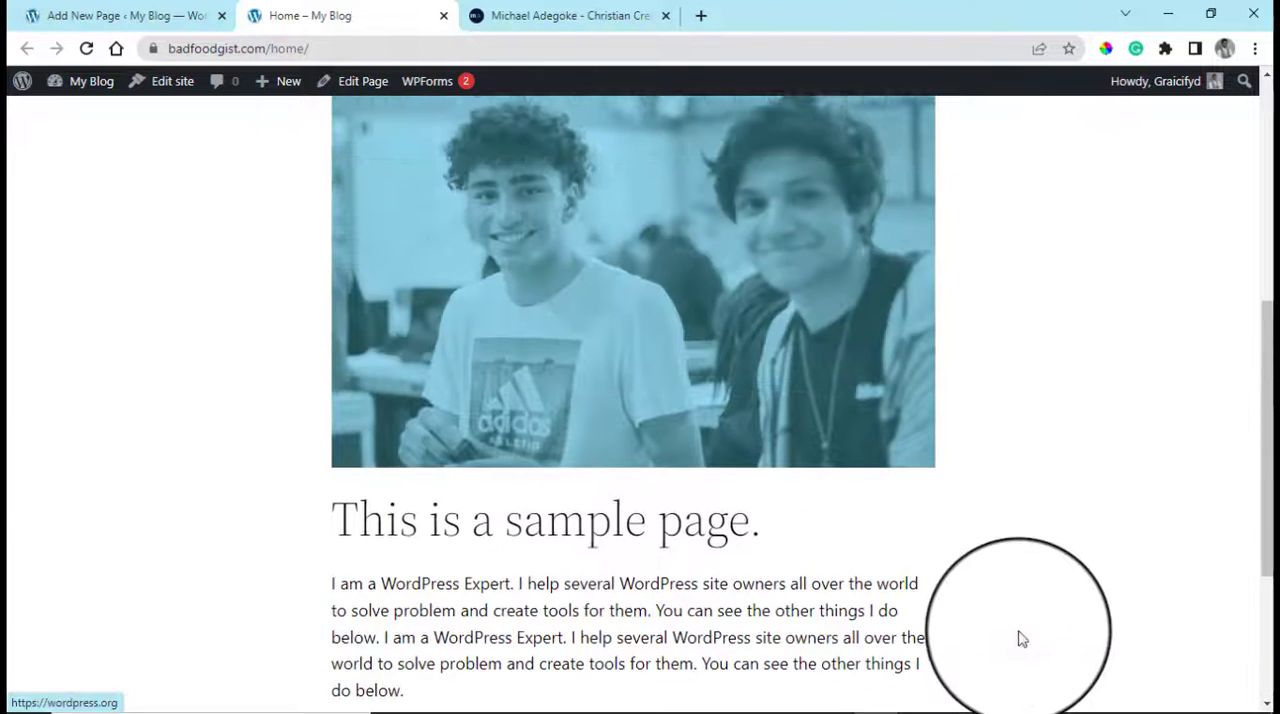
scroll(1022, 638, up, 1)
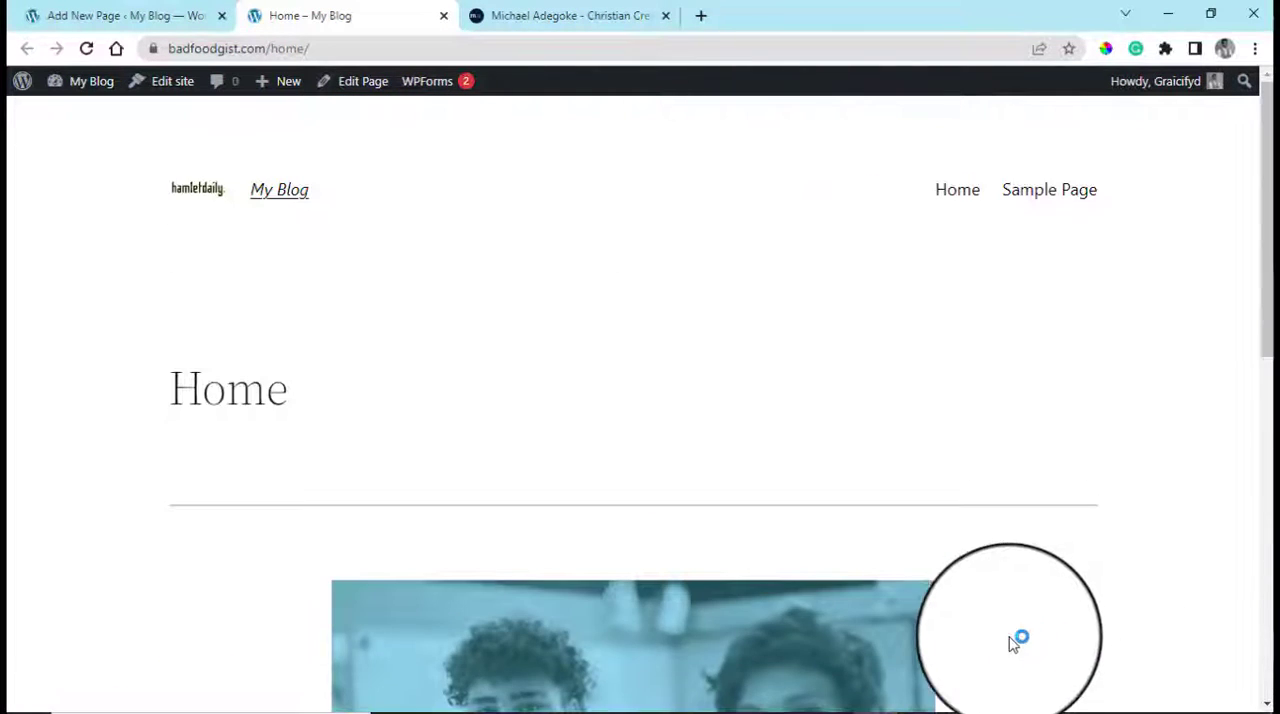
Open the site's WordPress dashboard in a new browser tab from the live Home page
click(120, 15)
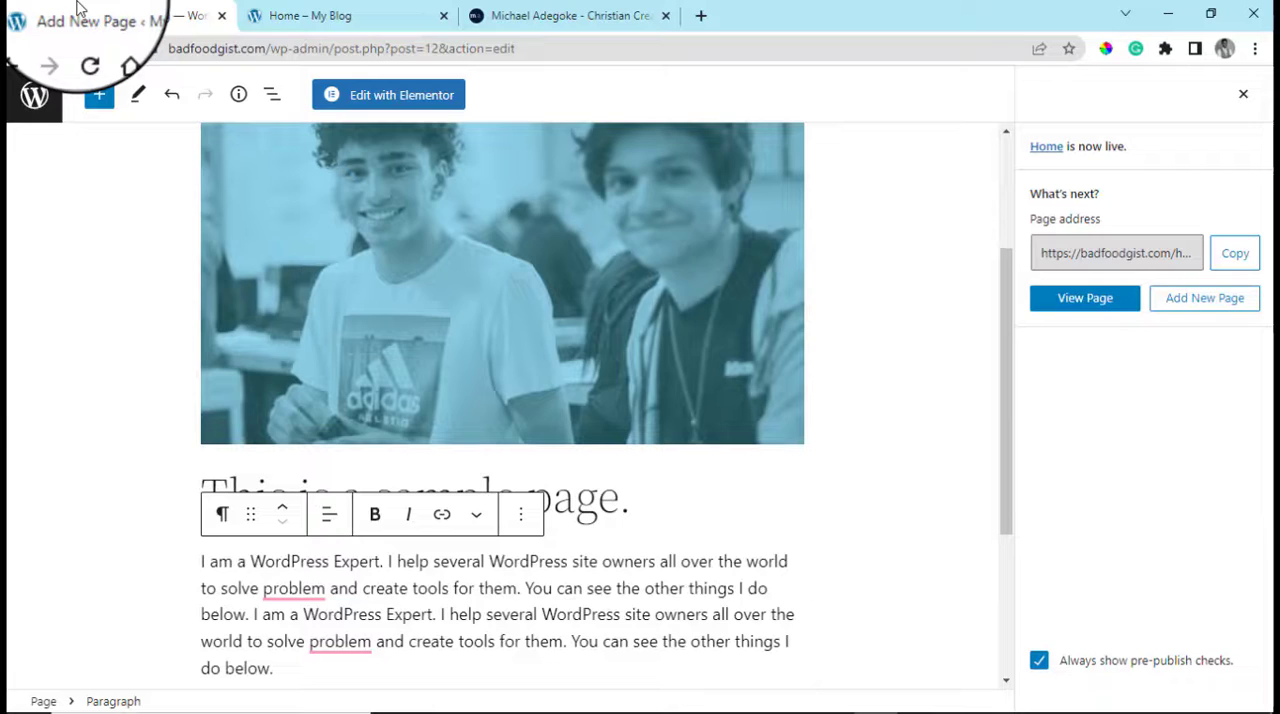
click(308, 10)
mouse_move(55, 81)
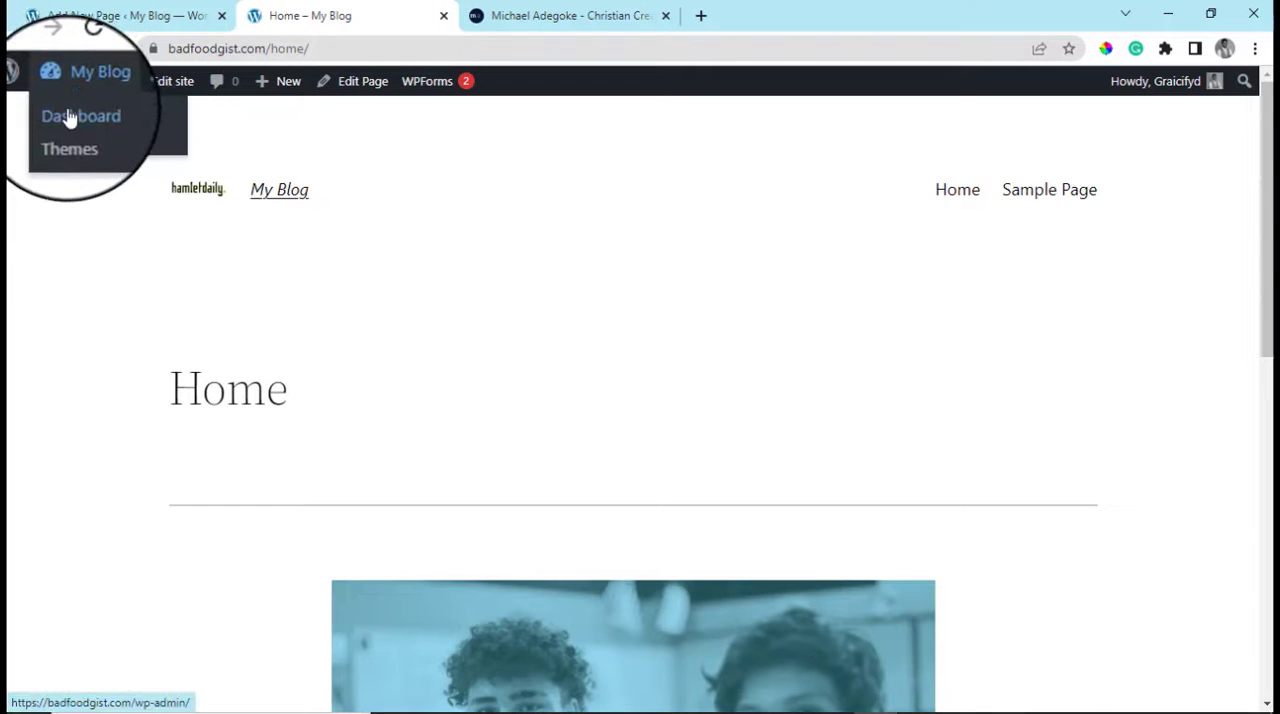
right_click(69, 118)
click(130, 130)
click(520, 15)
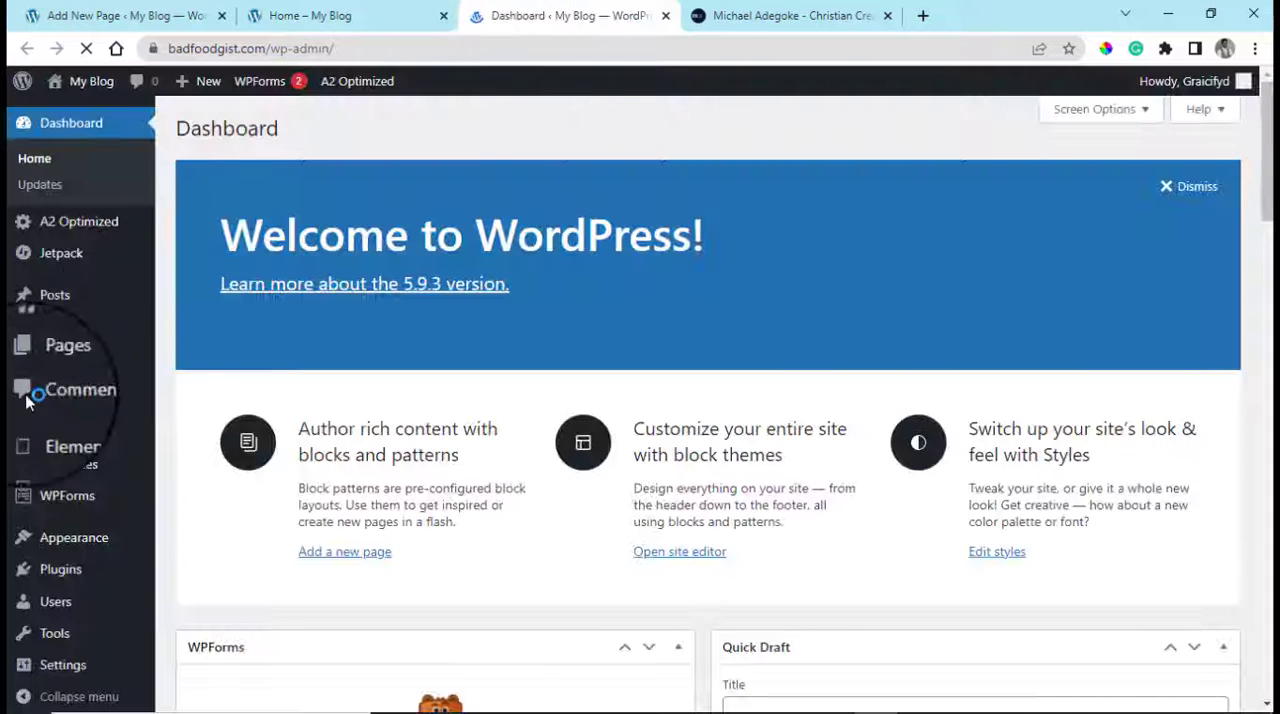
Open the installed themes and activate GeneratePress
scroll(27, 400, down, 1)
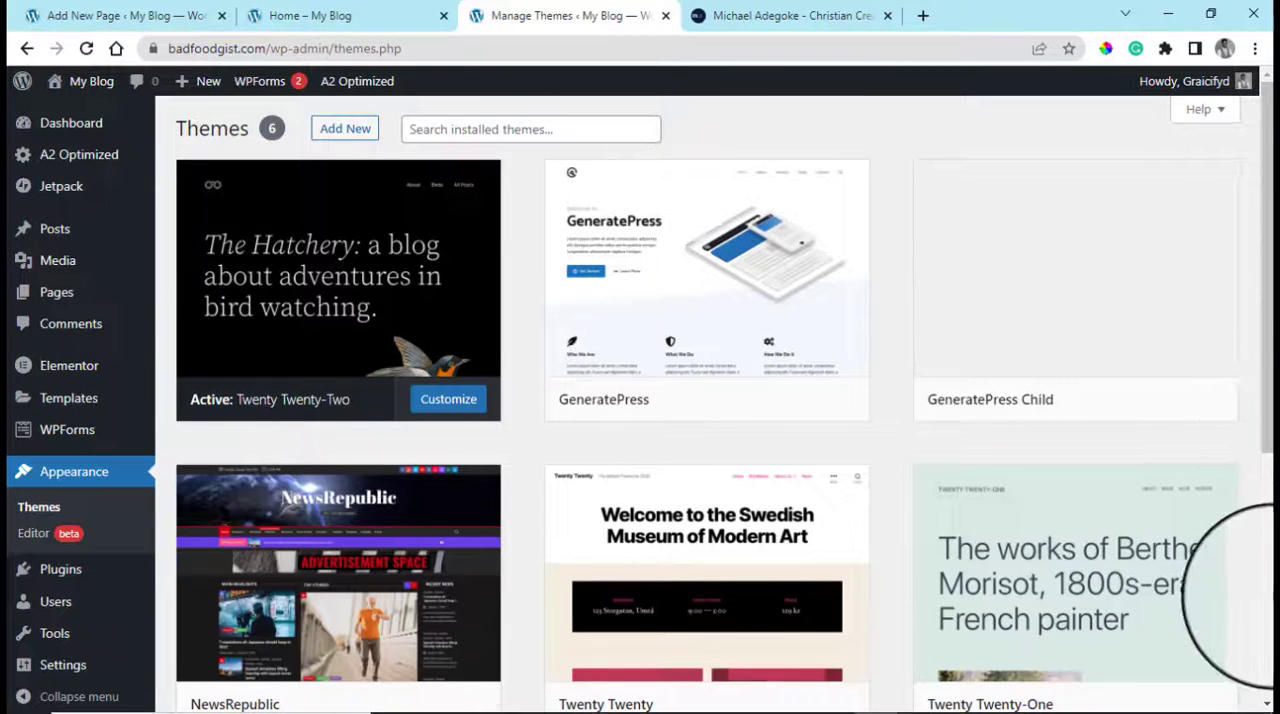
scroll(1235, 595, down, 5)
scroll(1250, 296, up, 5)
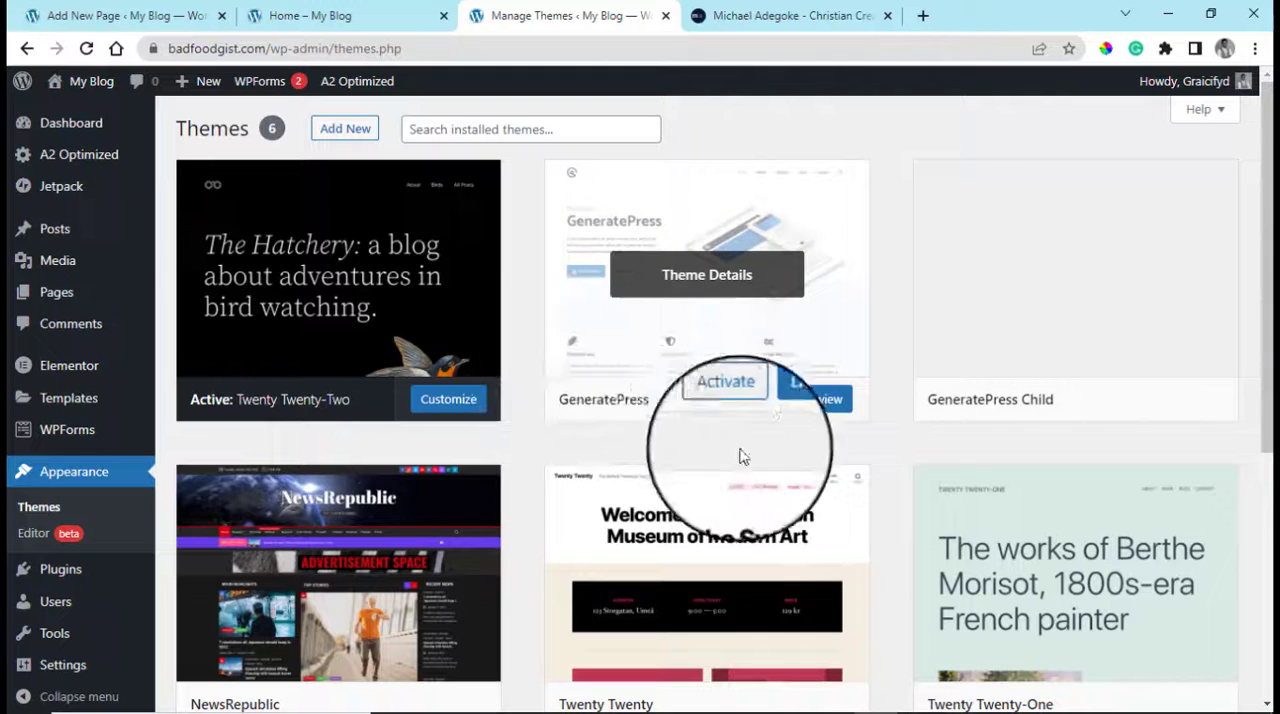
mouse_move(646, 363)
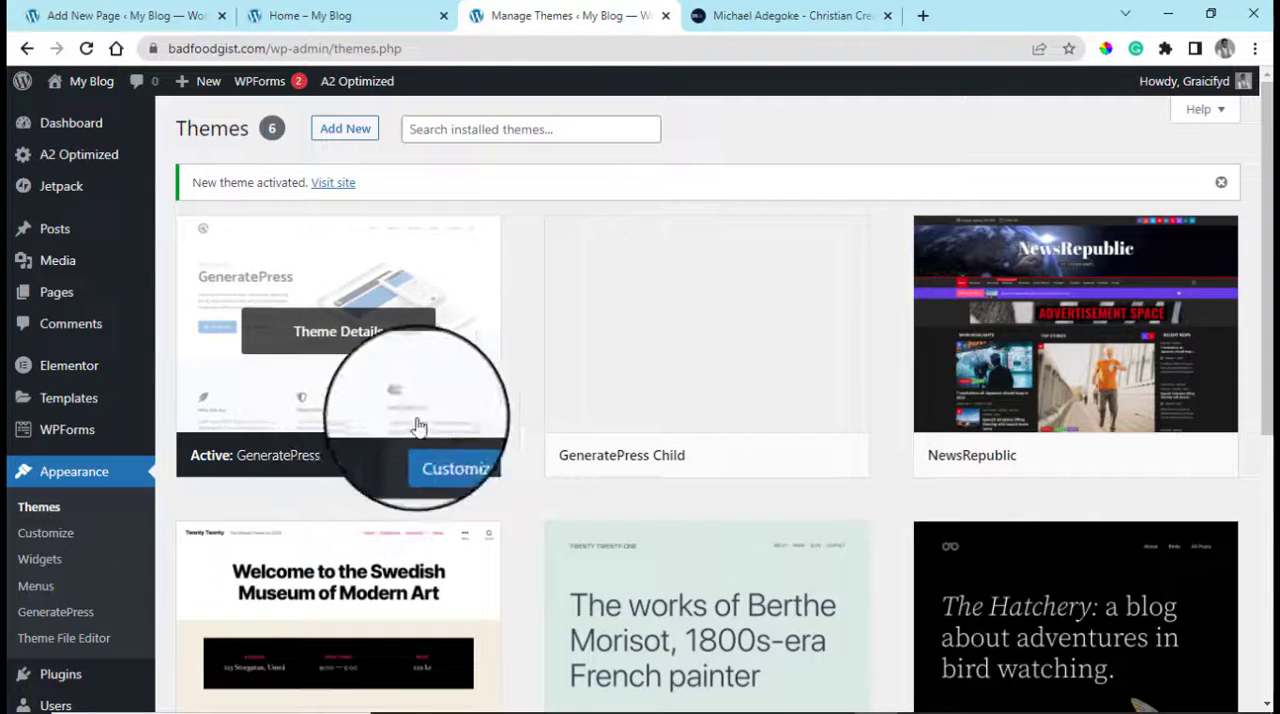
Reload the live Home page and review its layout, sidebar and footer under the GeneratePress theme
click(345, 15)
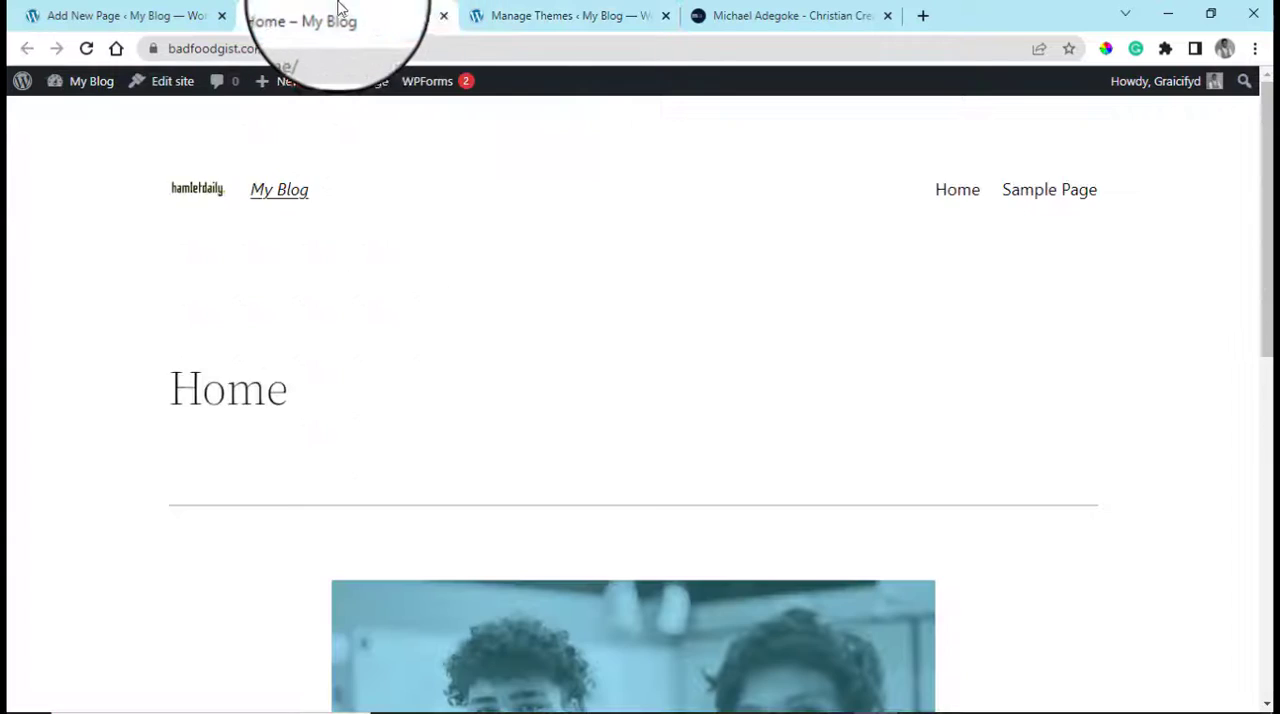
click(86, 48)
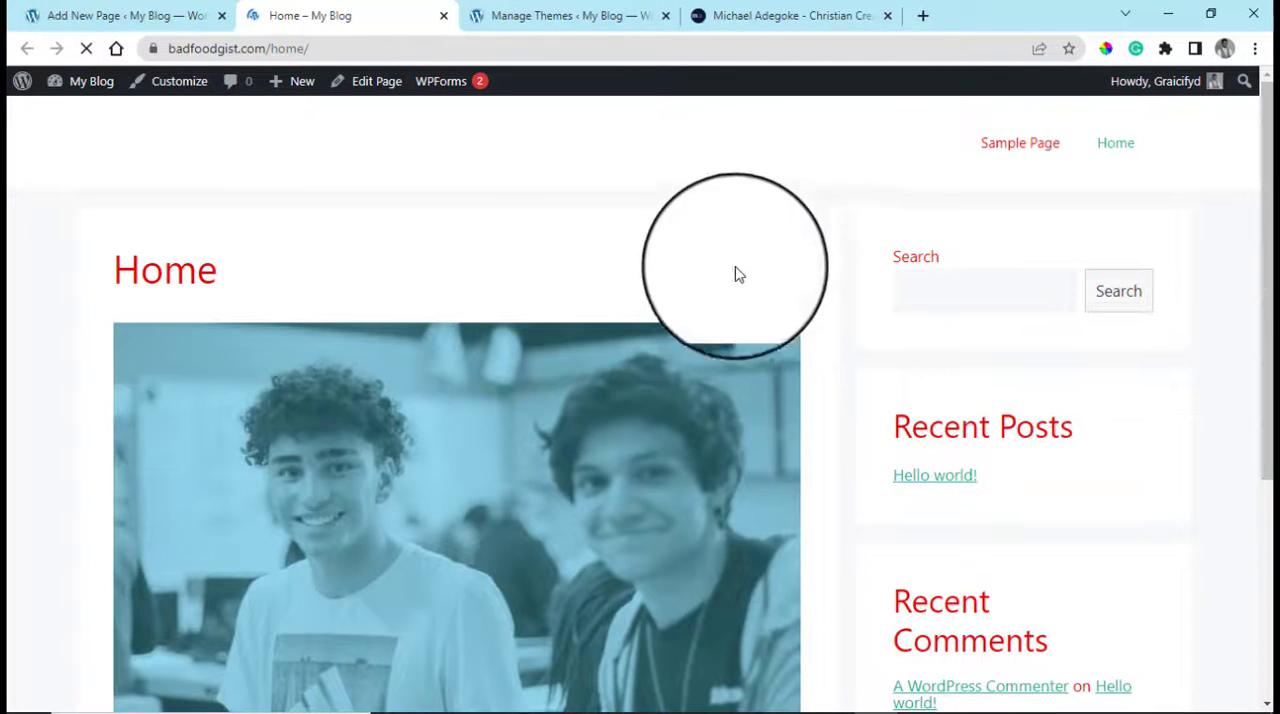
scroll(1268, 320, down, 4)
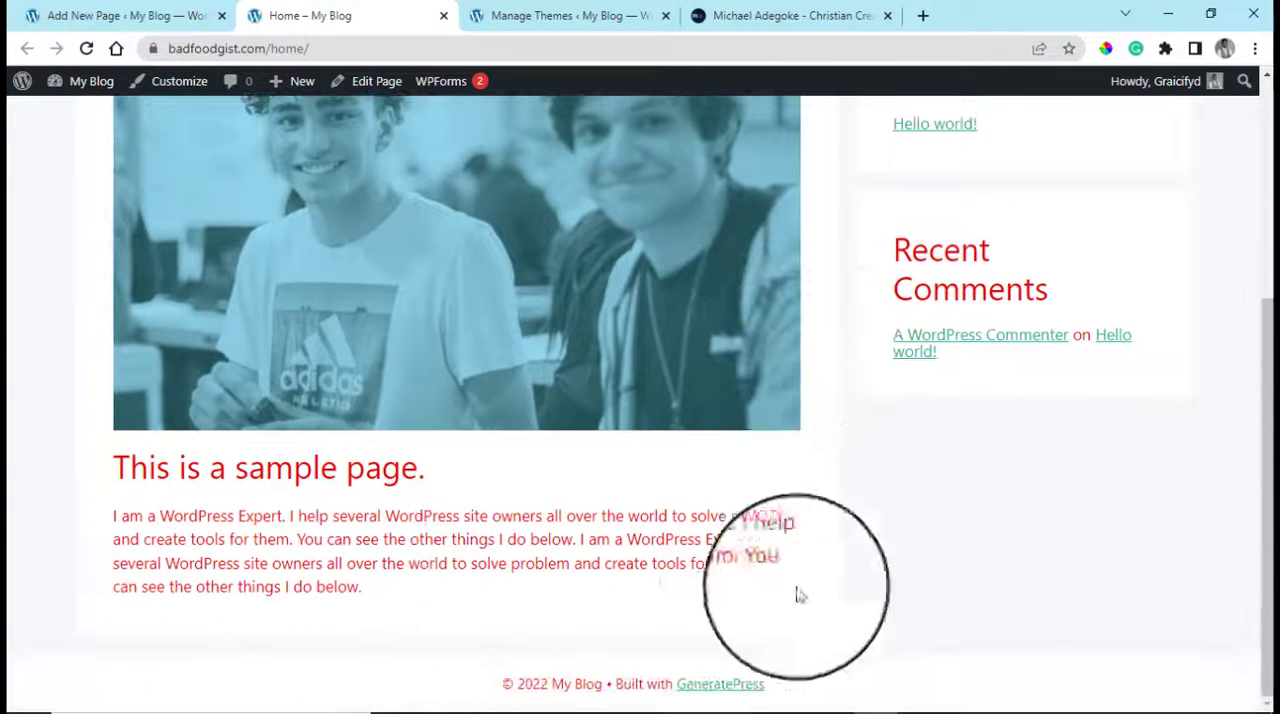
scroll(886, 611, up, 4)
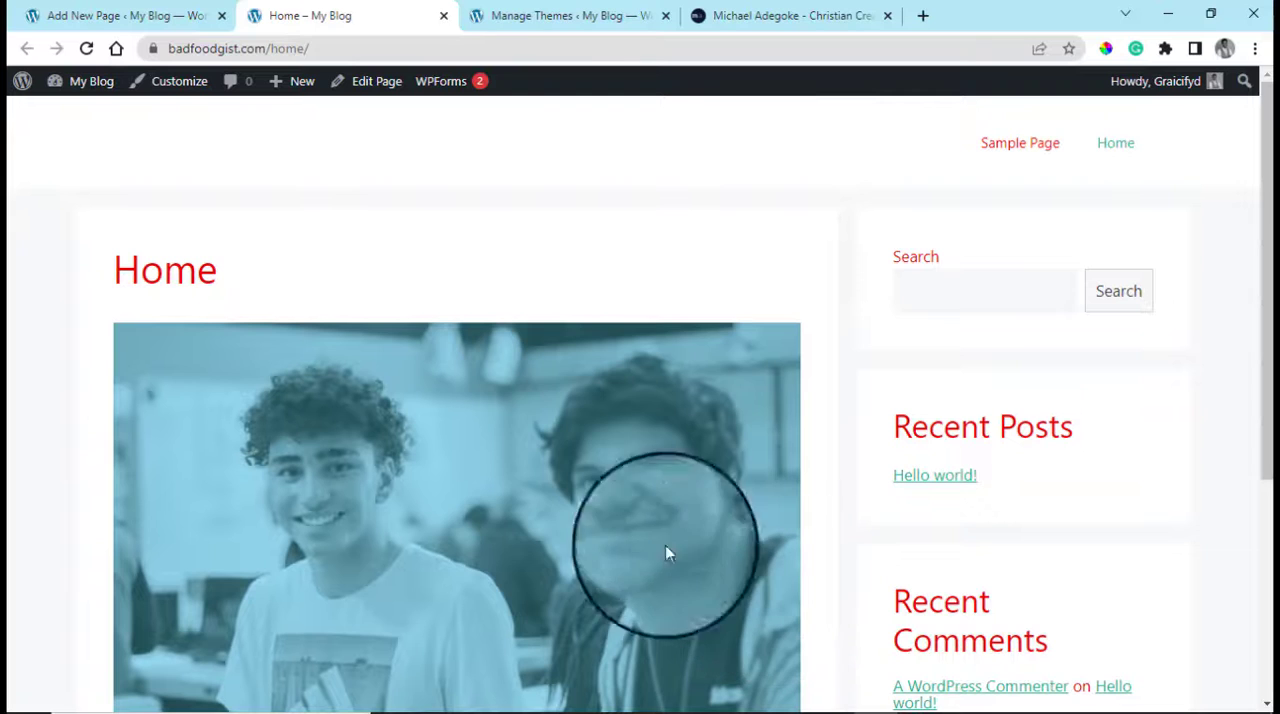
drag(1268, 292, 1268, 523)
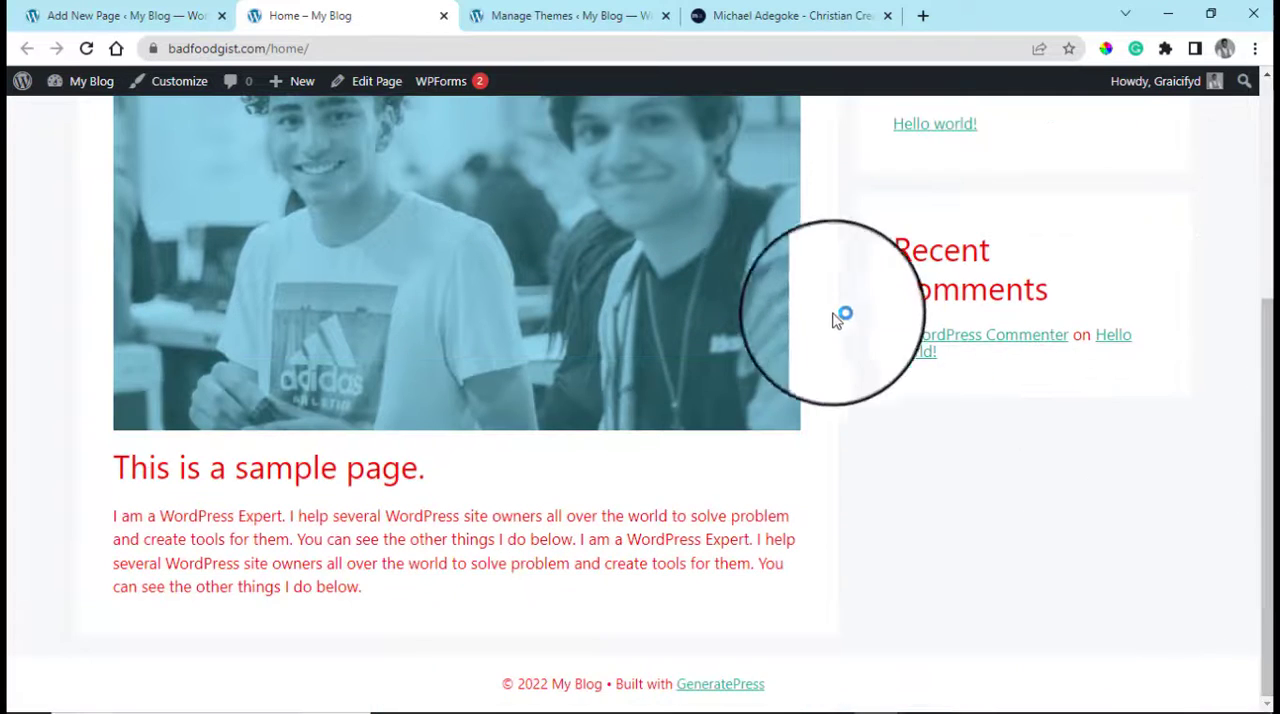
scroll(900, 290, up, 4)
Remove the home/ path from the address to load badfoodgist.com and look over the site's front page
drag(305, 48, 463, 49)
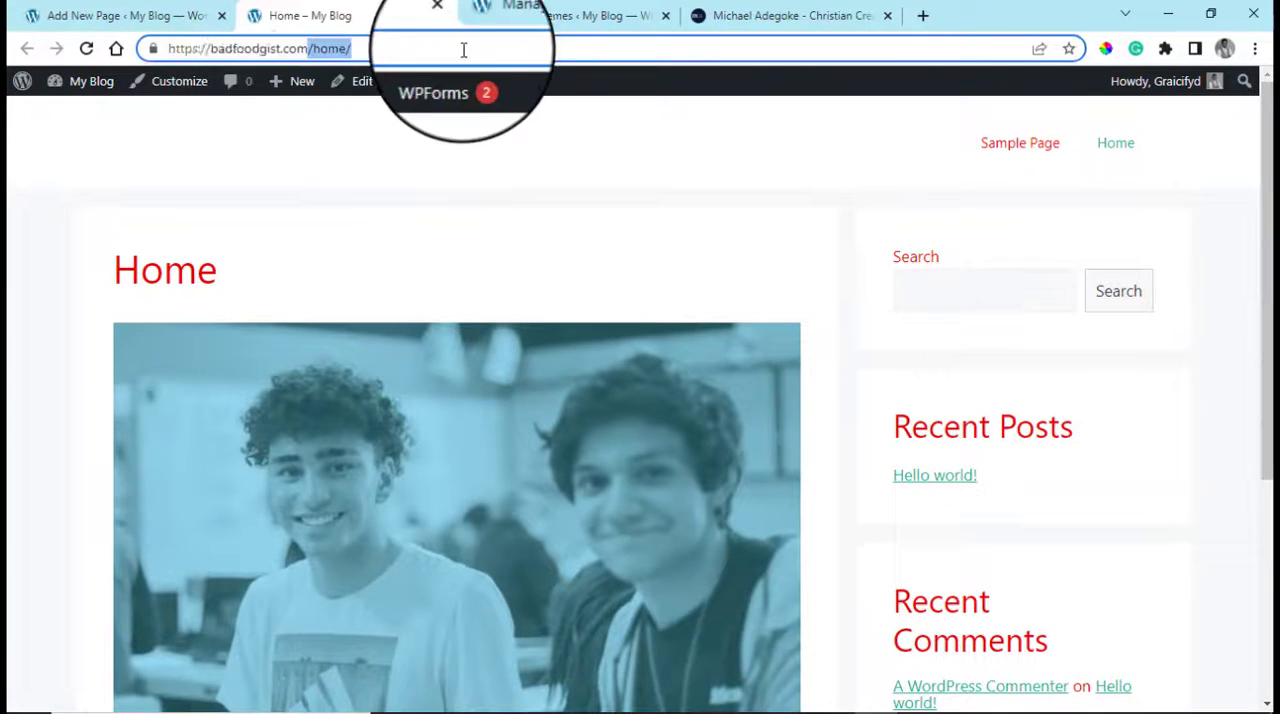
click(356, 49)
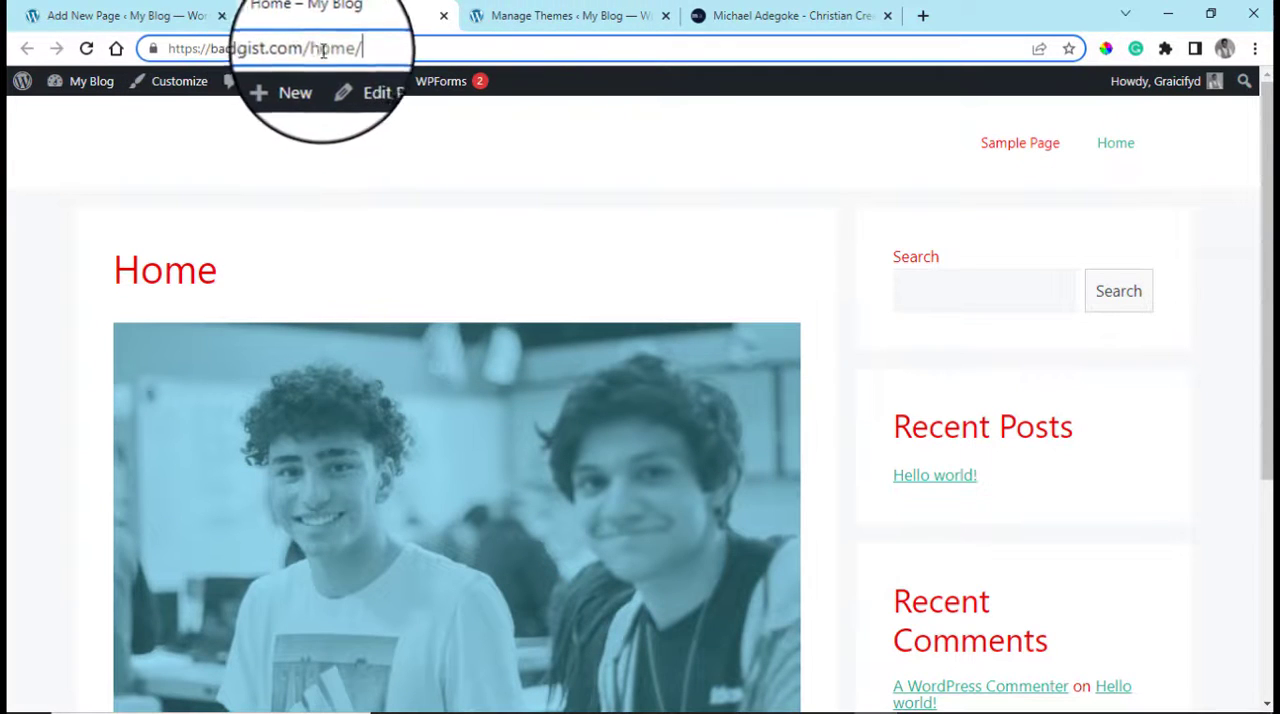
drag(321, 49, 440, 64)
click(396, 54)
drag(314, 49, 486, 86)
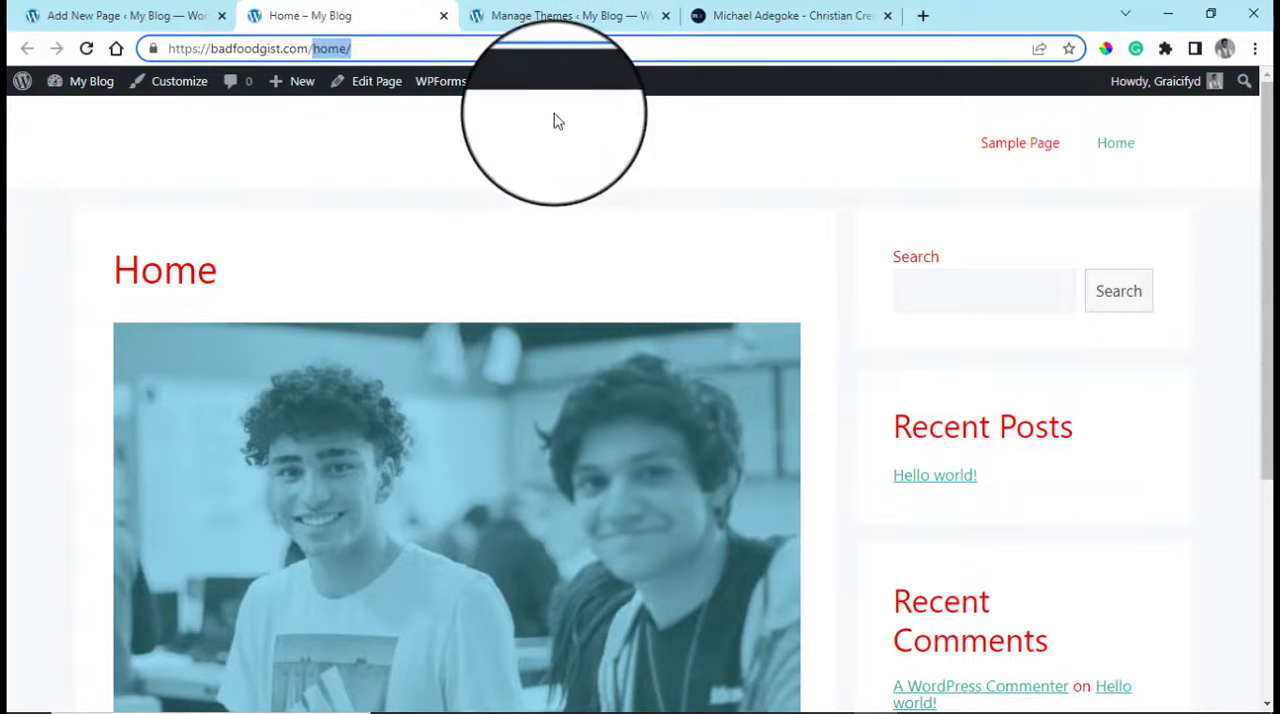
key(BackSpace)
key(Return)
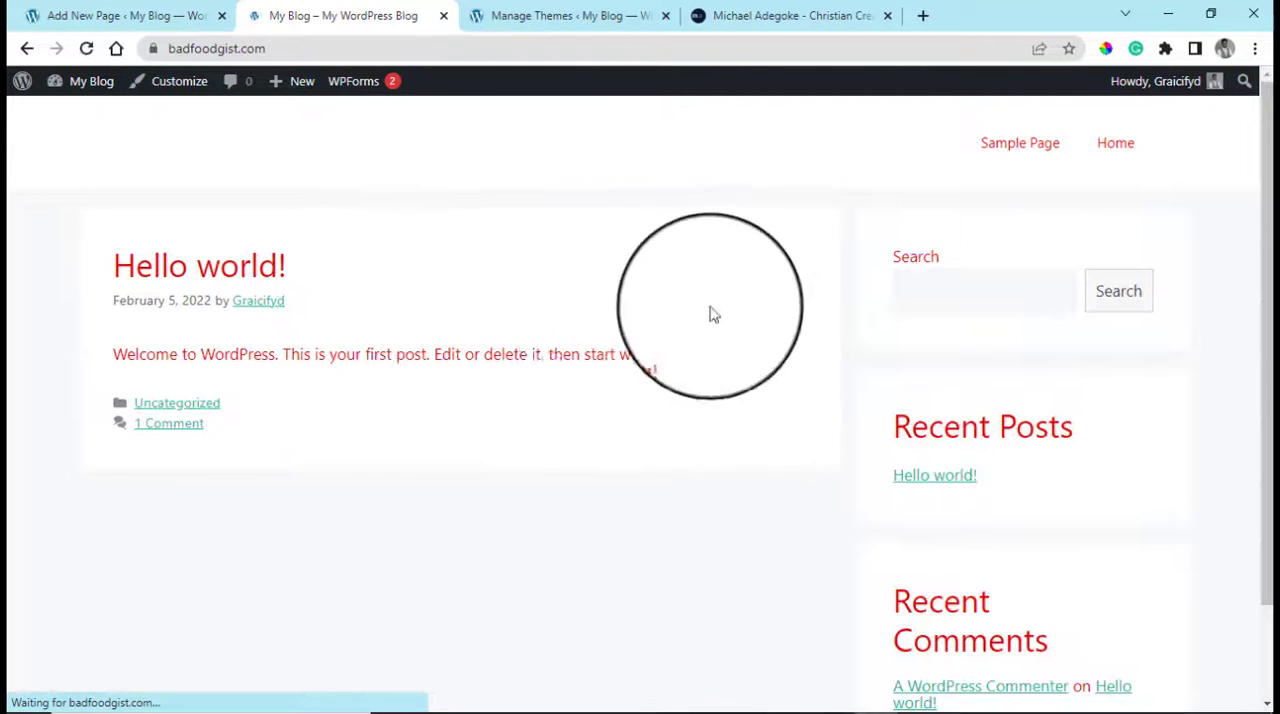
scroll(789, 321, down, 2)
scroll(791, 322, up, 2)
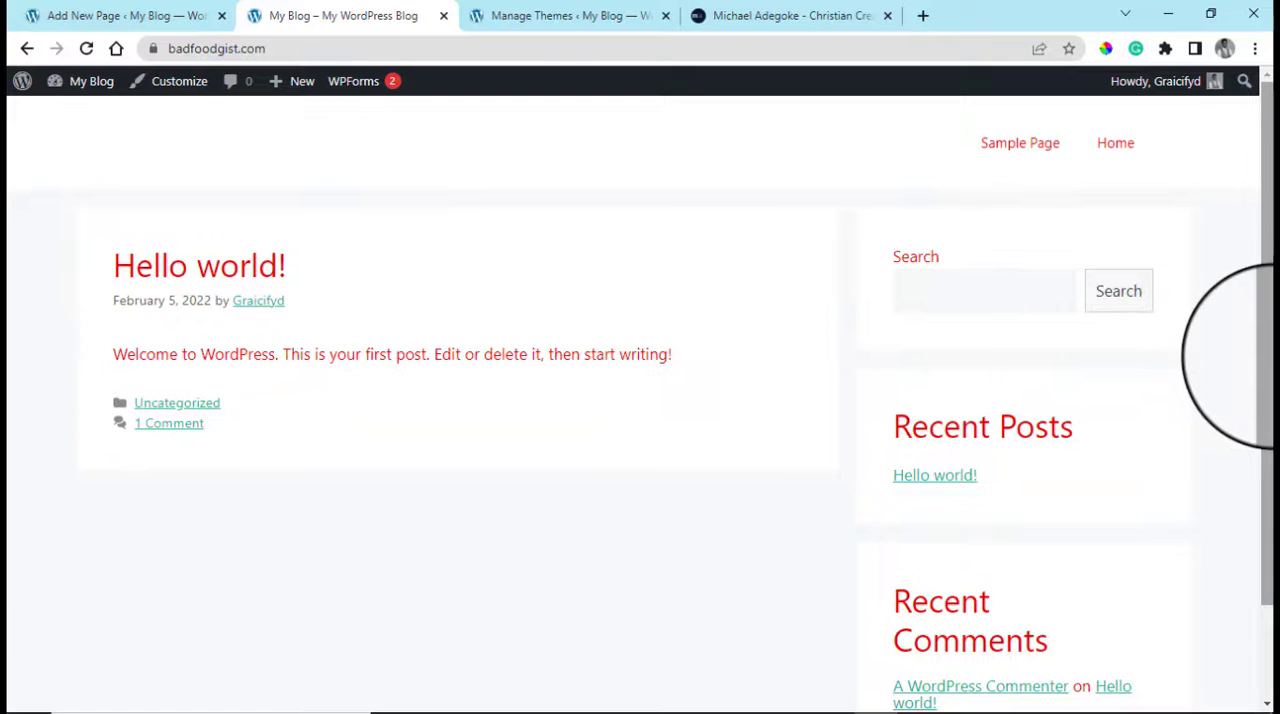
drag(1266, 343, 1263, 508)
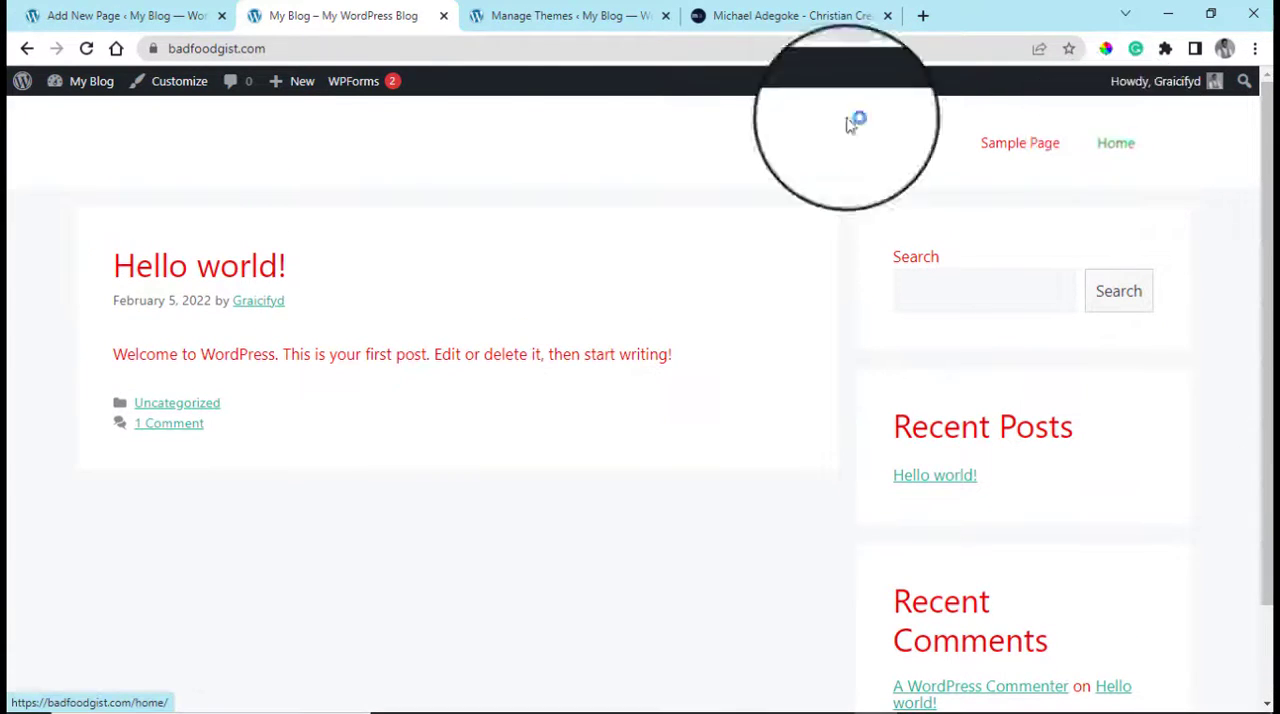
In the theme Customizer's Homepage Settings, make the homepage a static page, choose Home as the Homepage, and publish the change
click(560, 10)
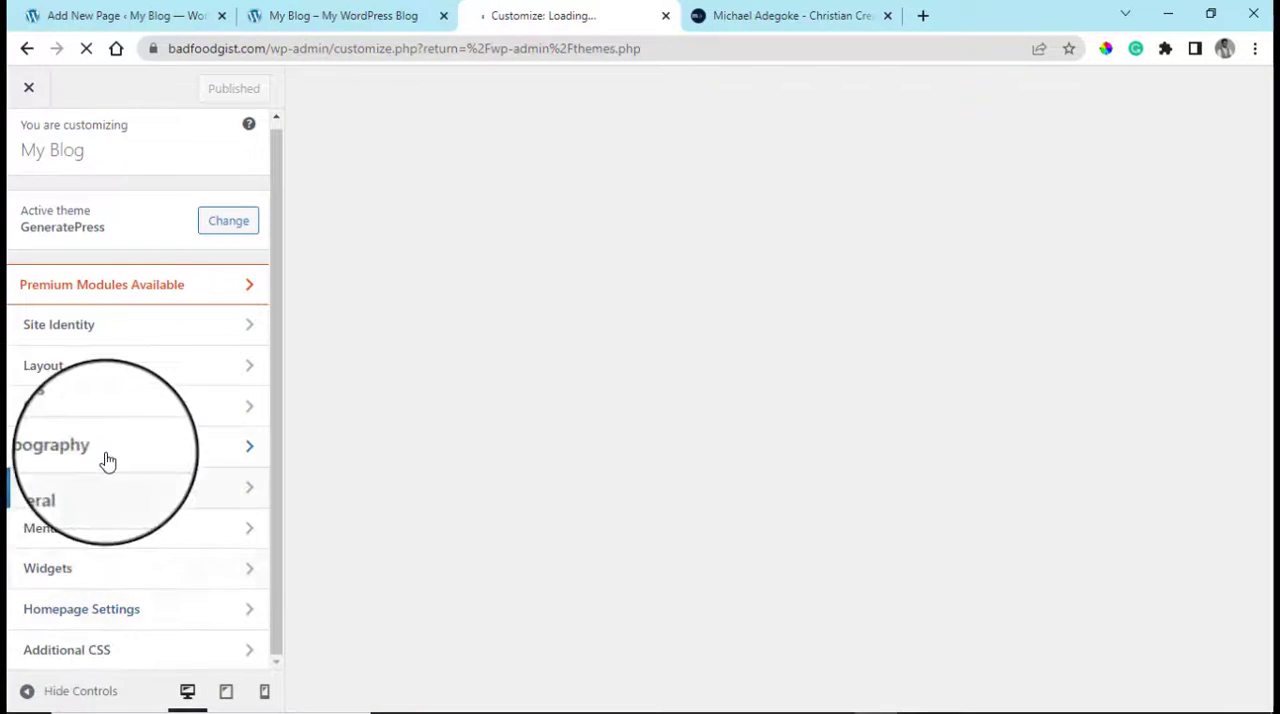
click(86, 608)
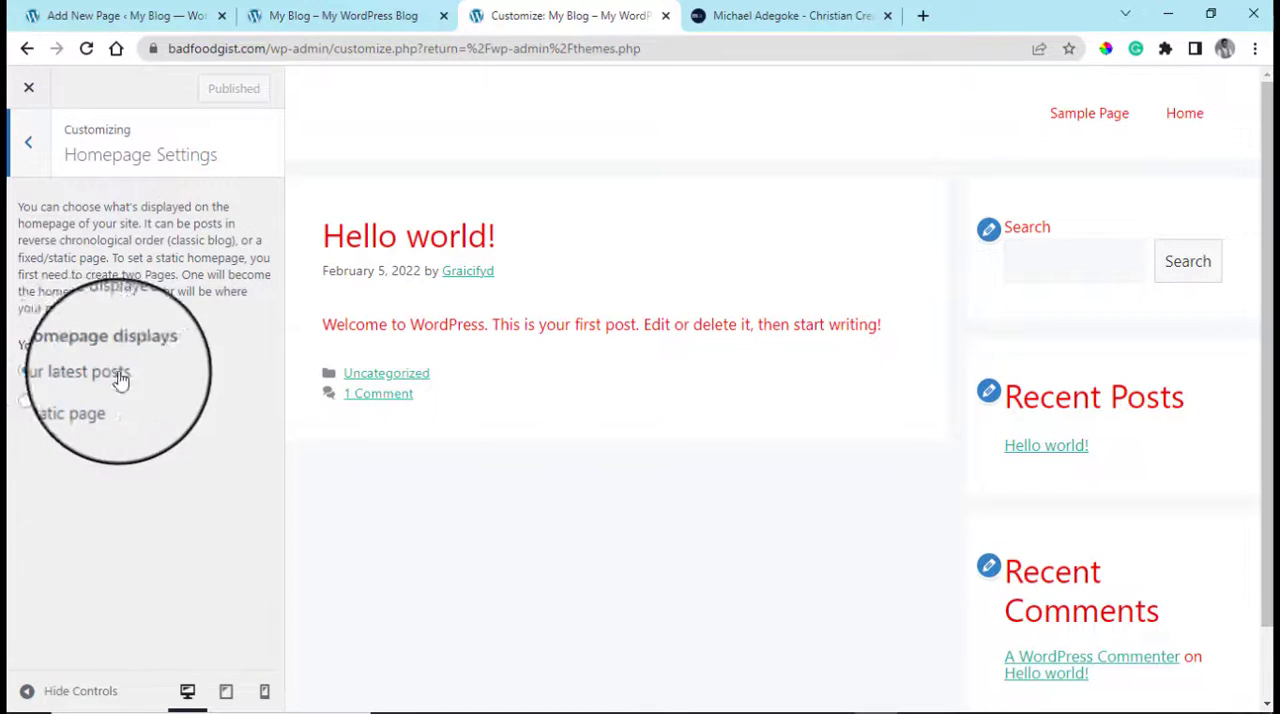
click(43, 408)
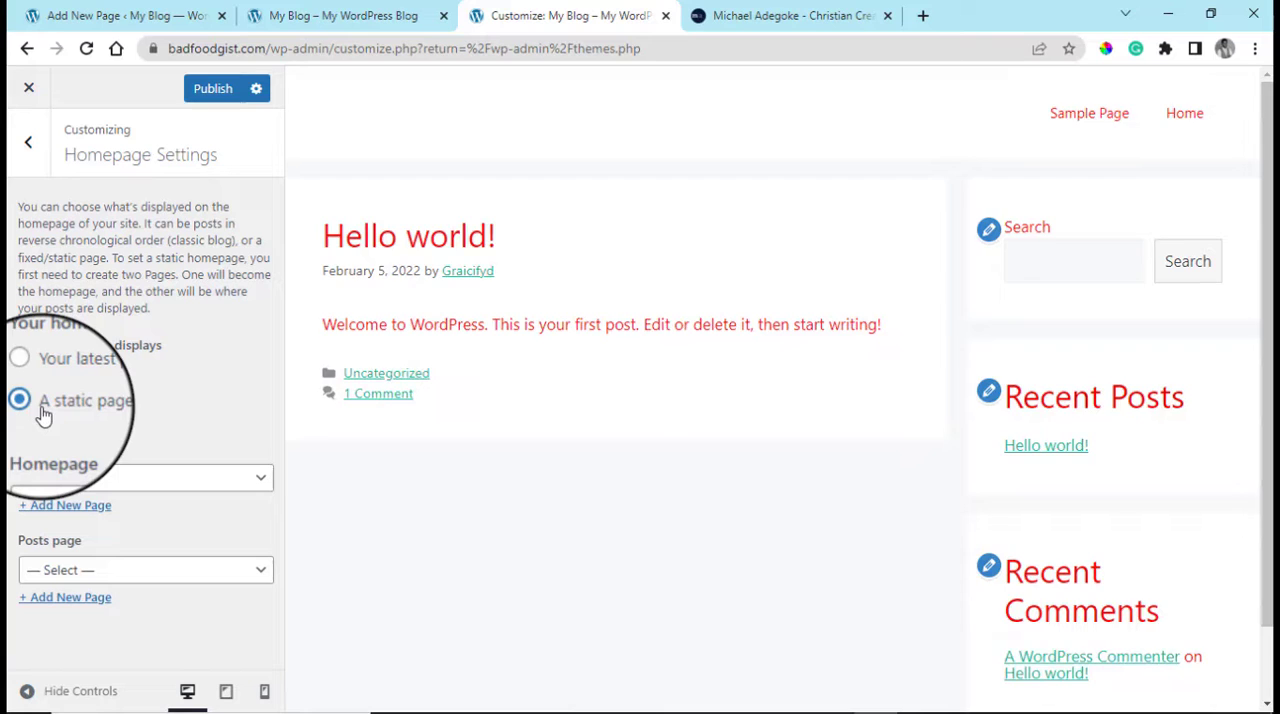
click(160, 480)
click(113, 521)
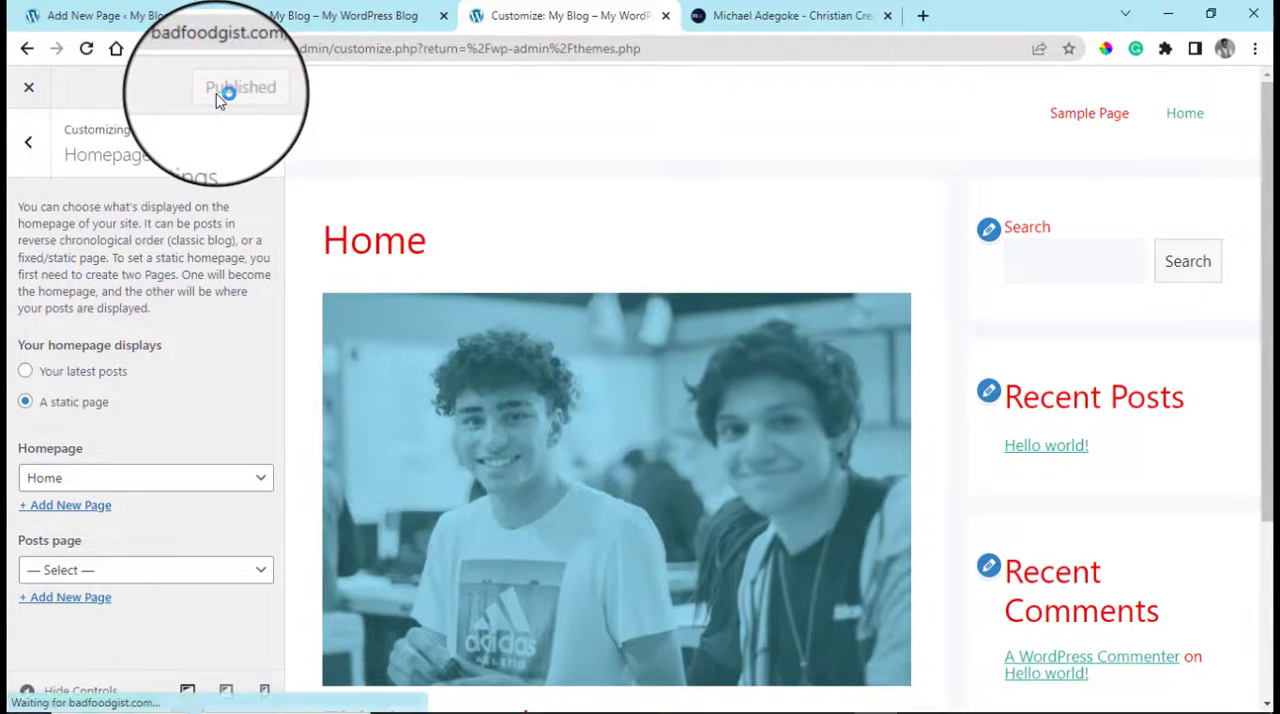
Check the homepage preview down to its footer, close the Customizer, and look through the installed themes
drag(1268, 430, 1272, 602)
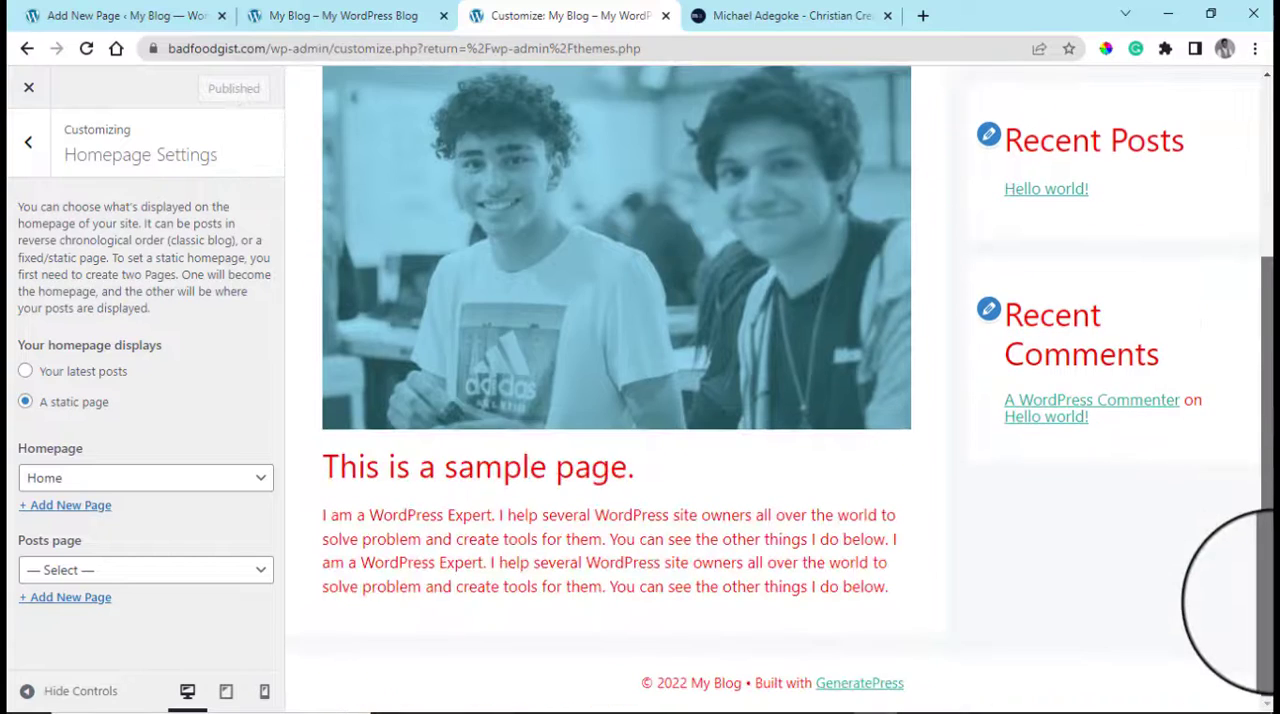
drag(1268, 505, 1220, 149)
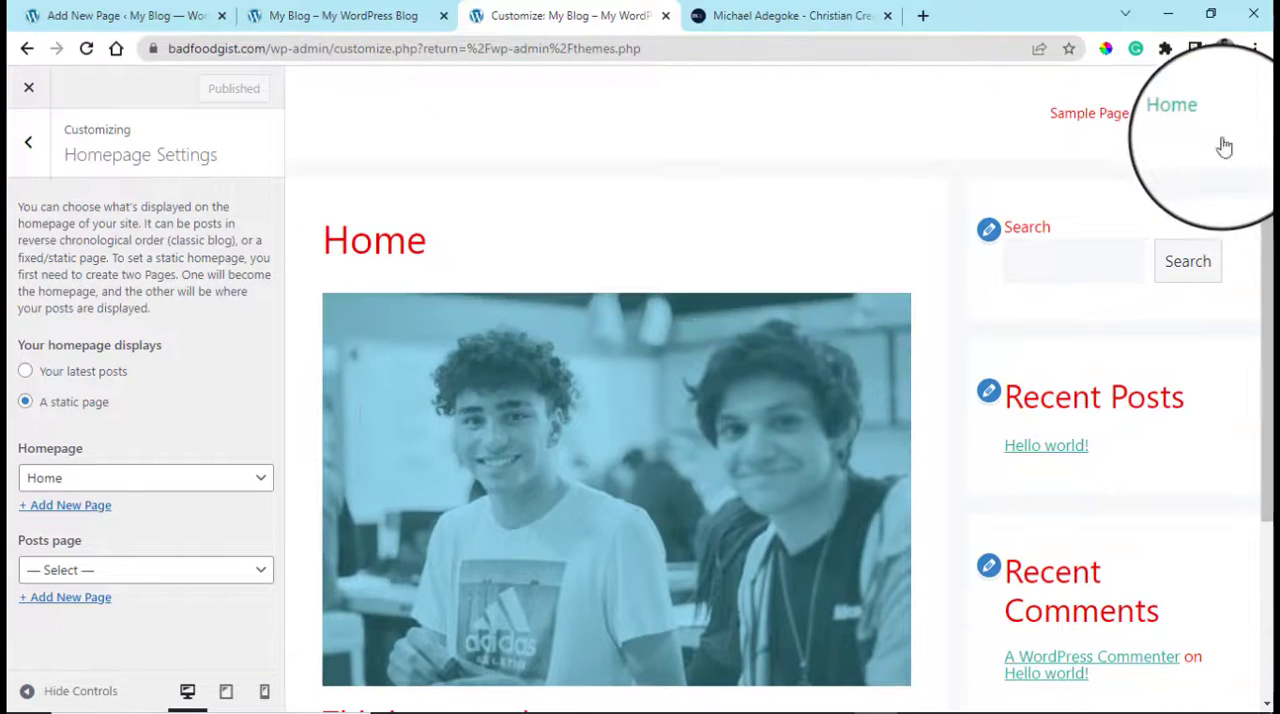
click(16, 158)
click(30, 91)
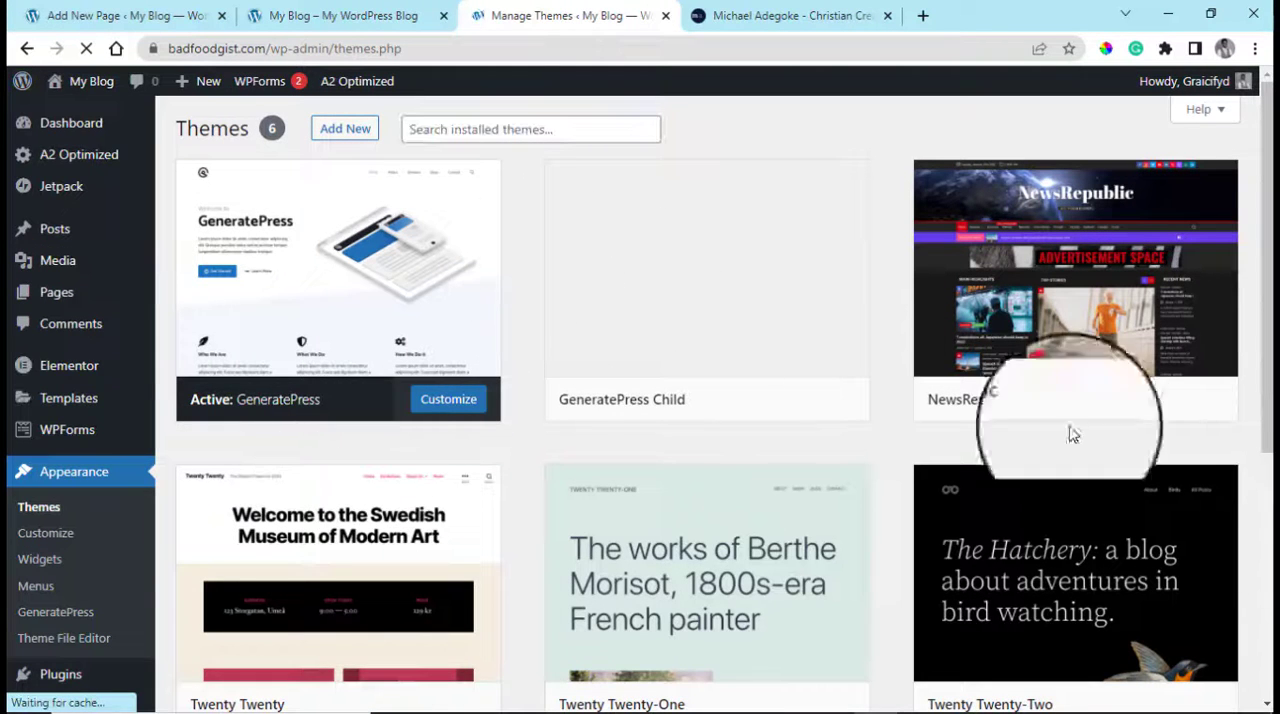
scroll(1171, 329, down, 4)
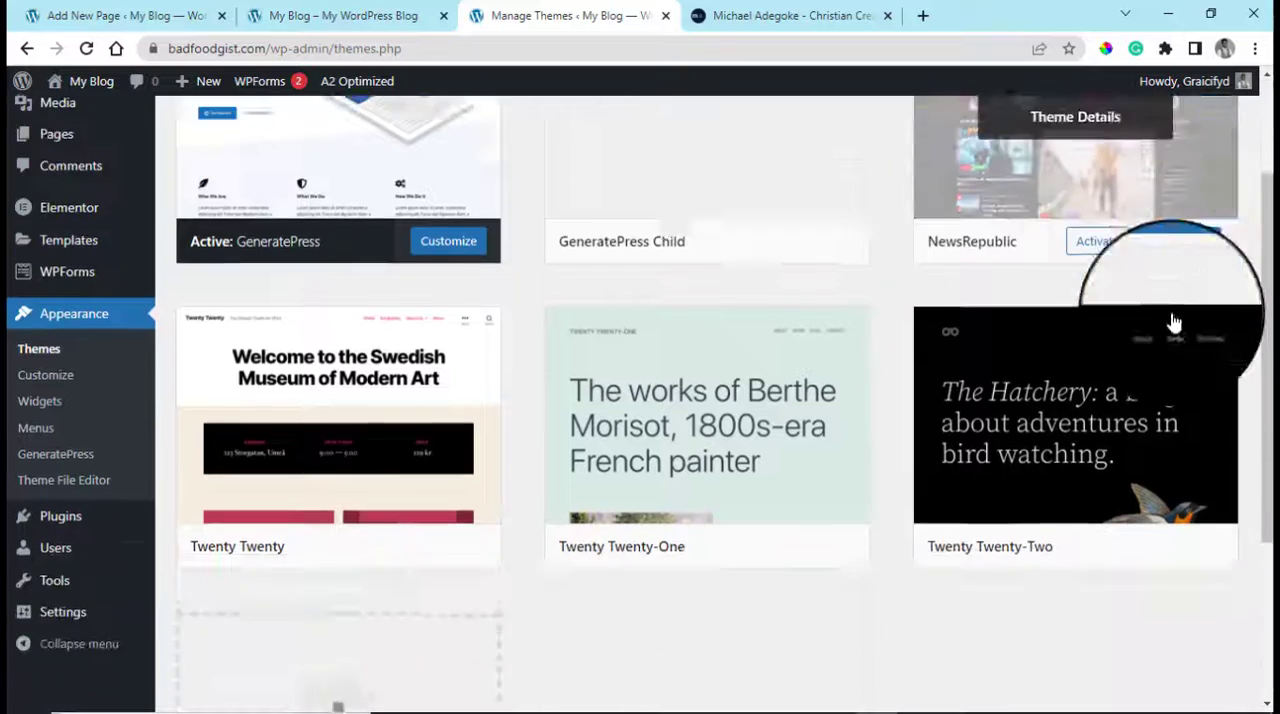
scroll(547, 366, up, 1)
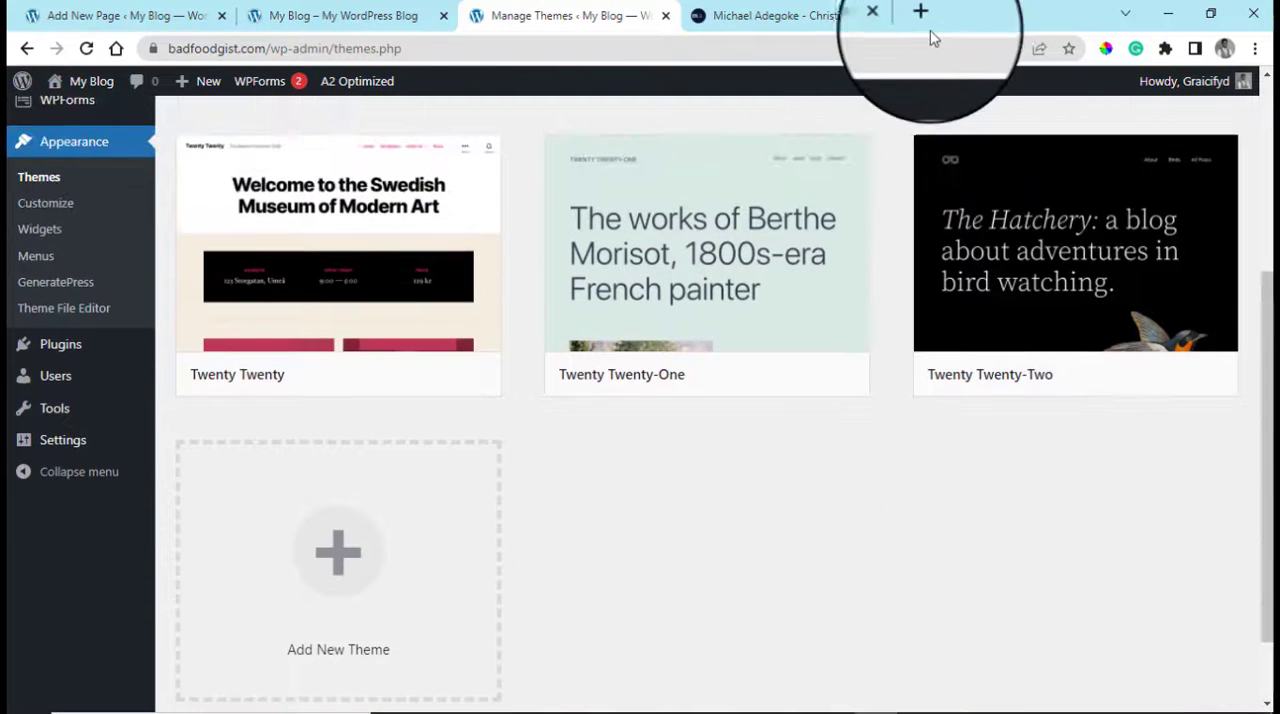
Open hamletdaily.com in a new browser tab
click(922, 16)
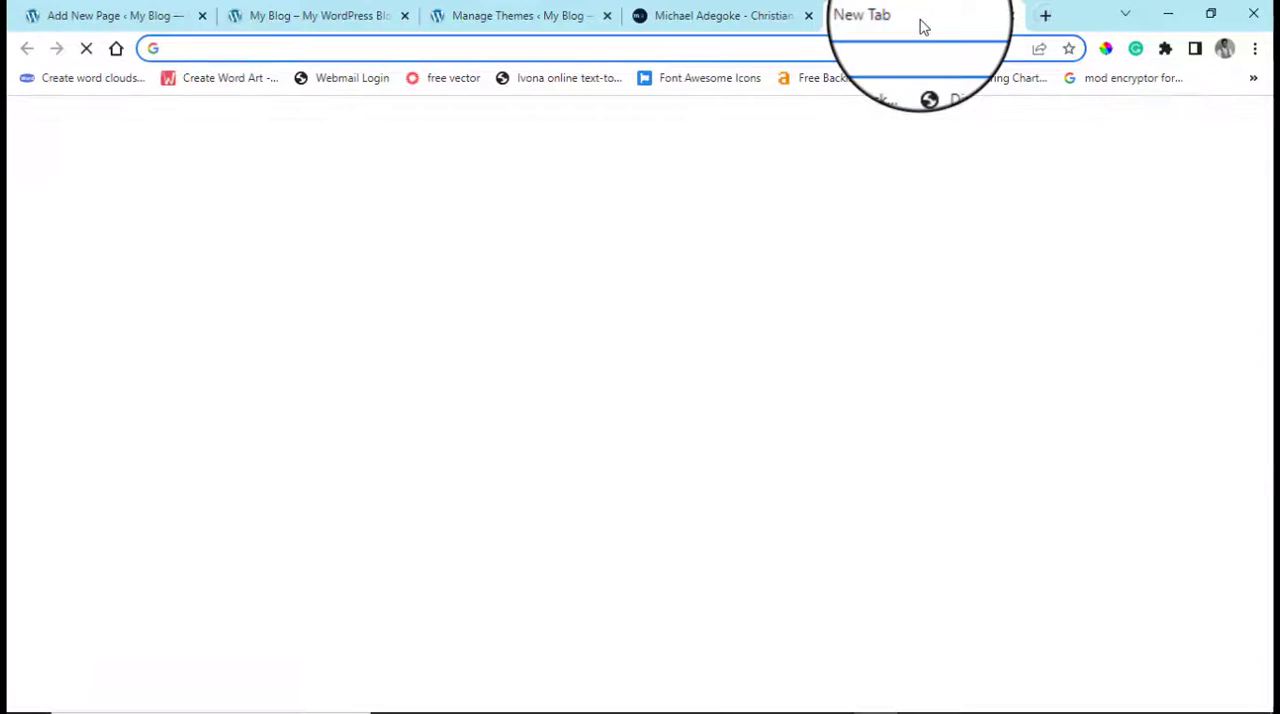
text(hamle)
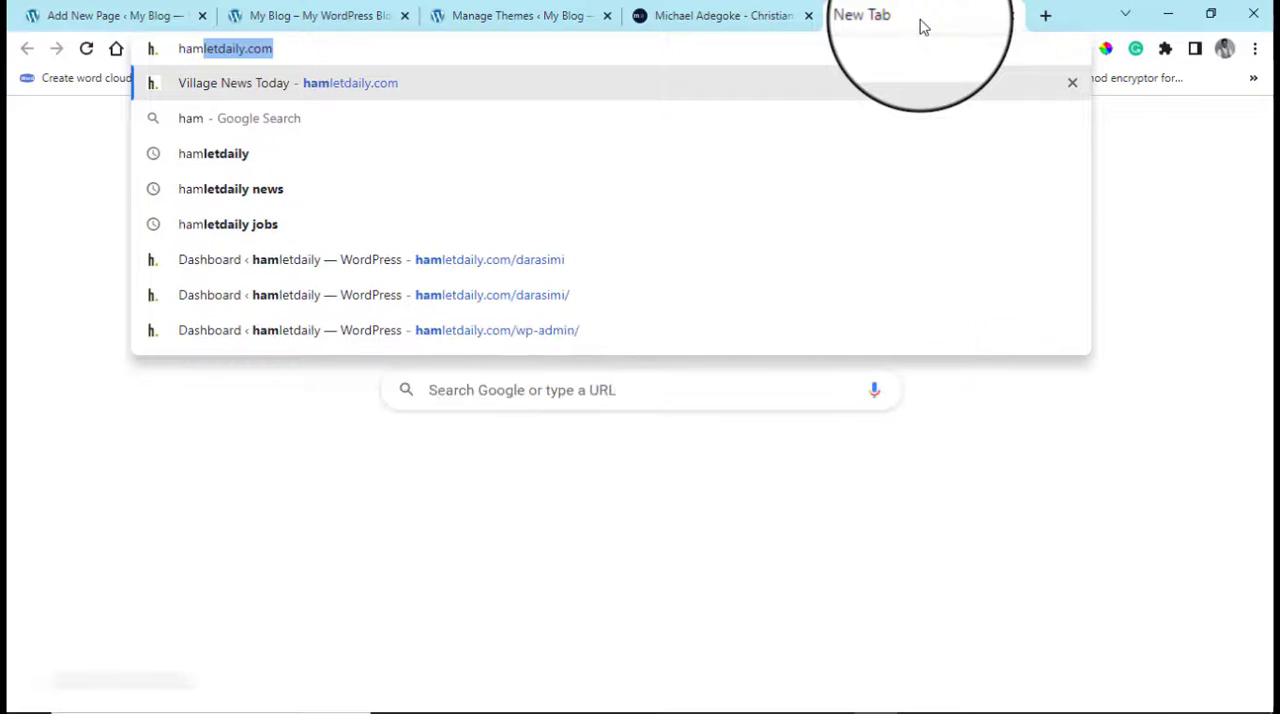
text(t)
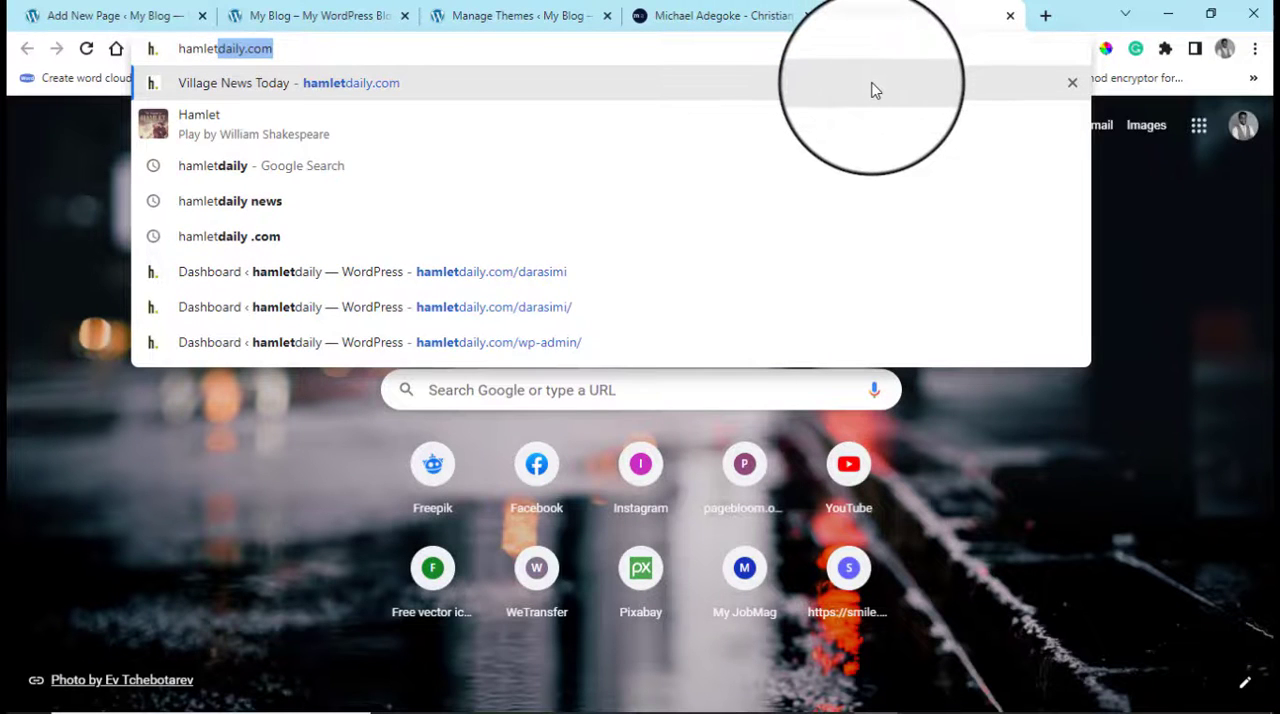
key(Return)
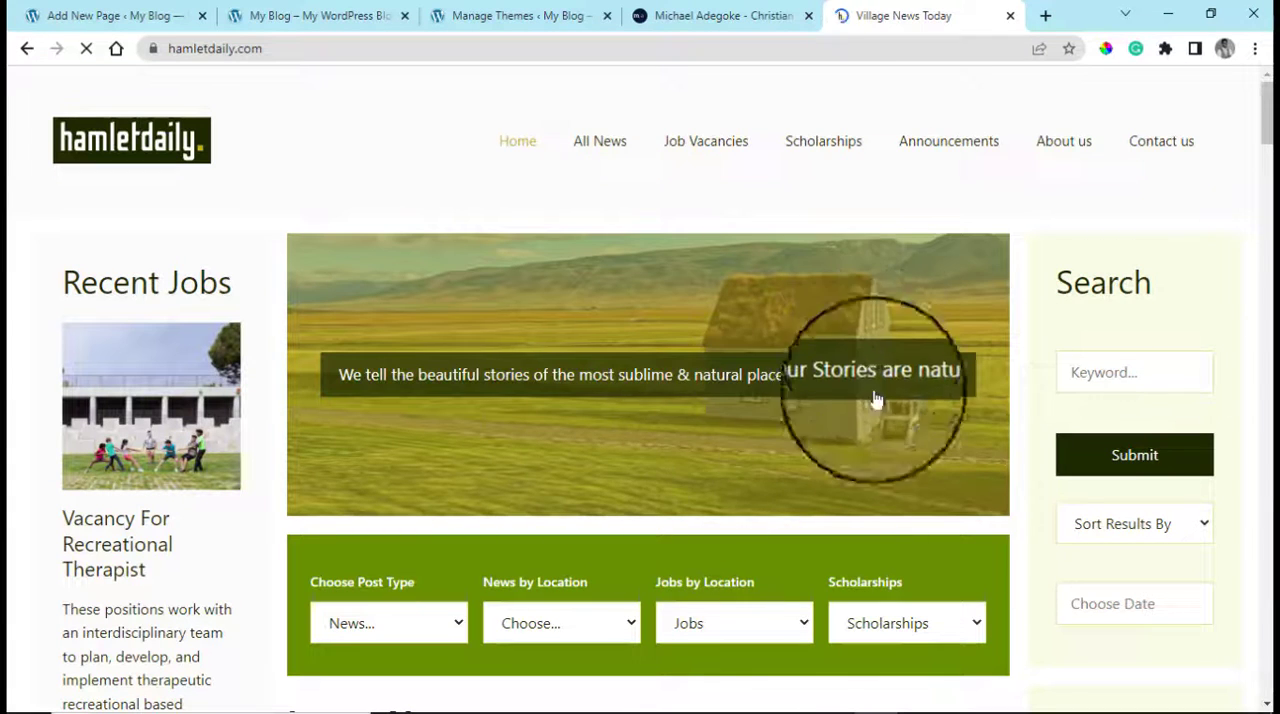
Examine the hamletdaily.com homepage layout, including its header, banner, filters, news grid, sidebars and footer
scroll(1250, 240, down, 3)
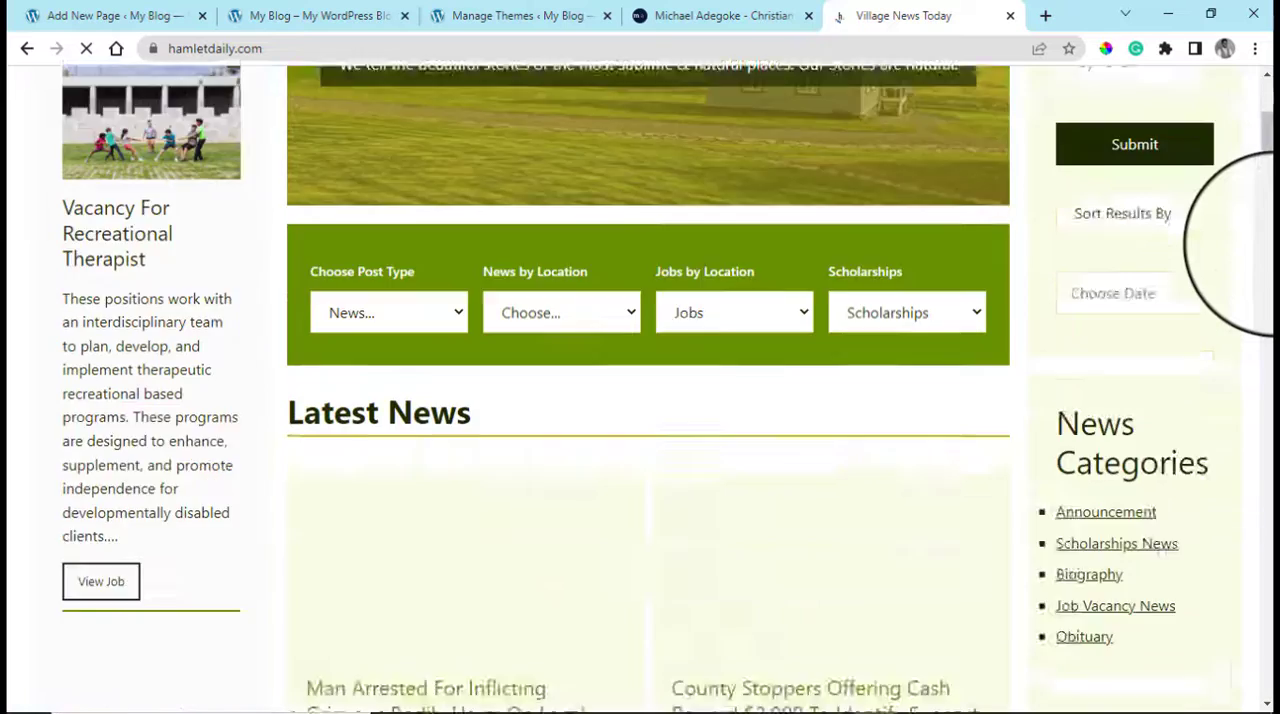
scroll(757, 275, up, 4)
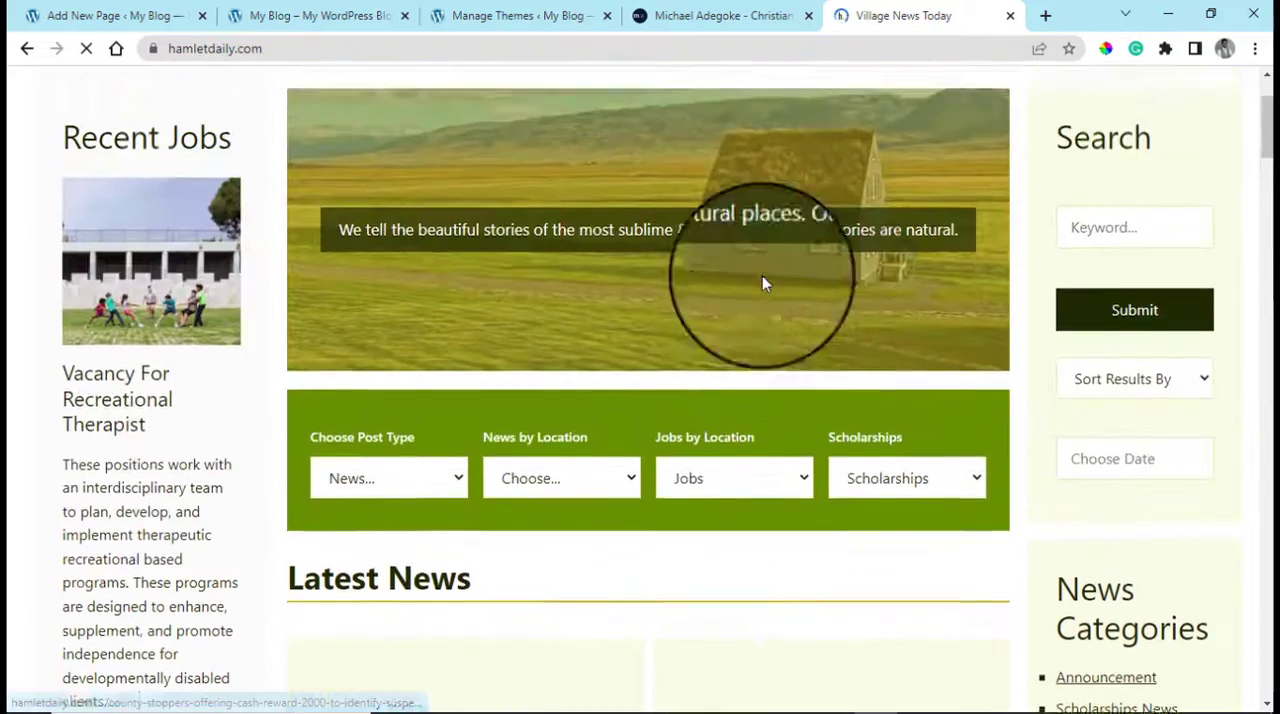
scroll(762, 283, up, 2)
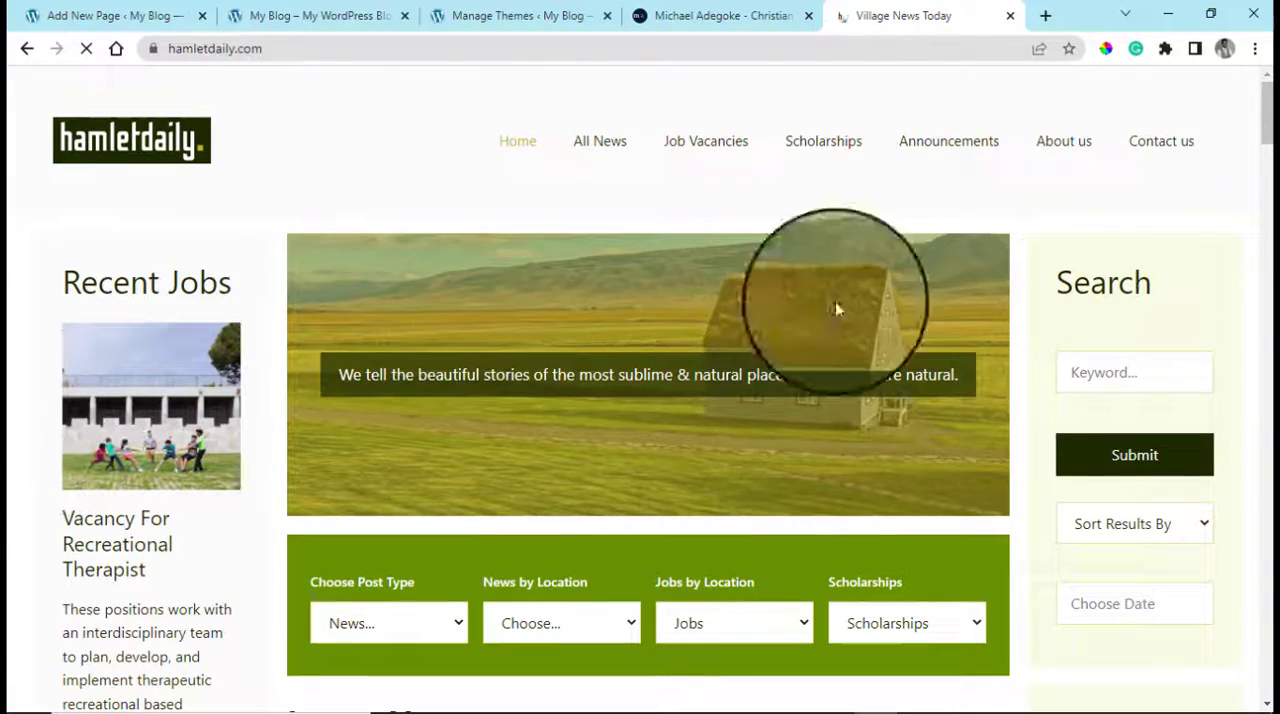
scroll(1265, 358, down, 5)
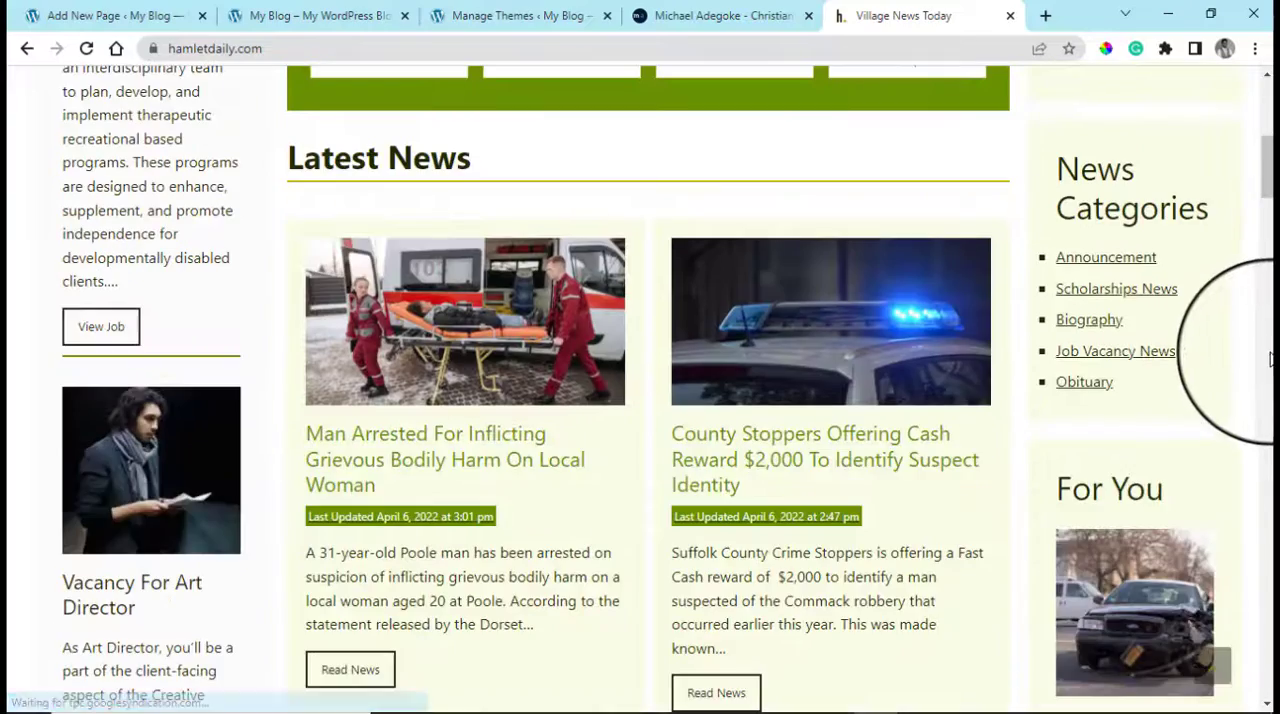
scroll(1150, 520, down, 3)
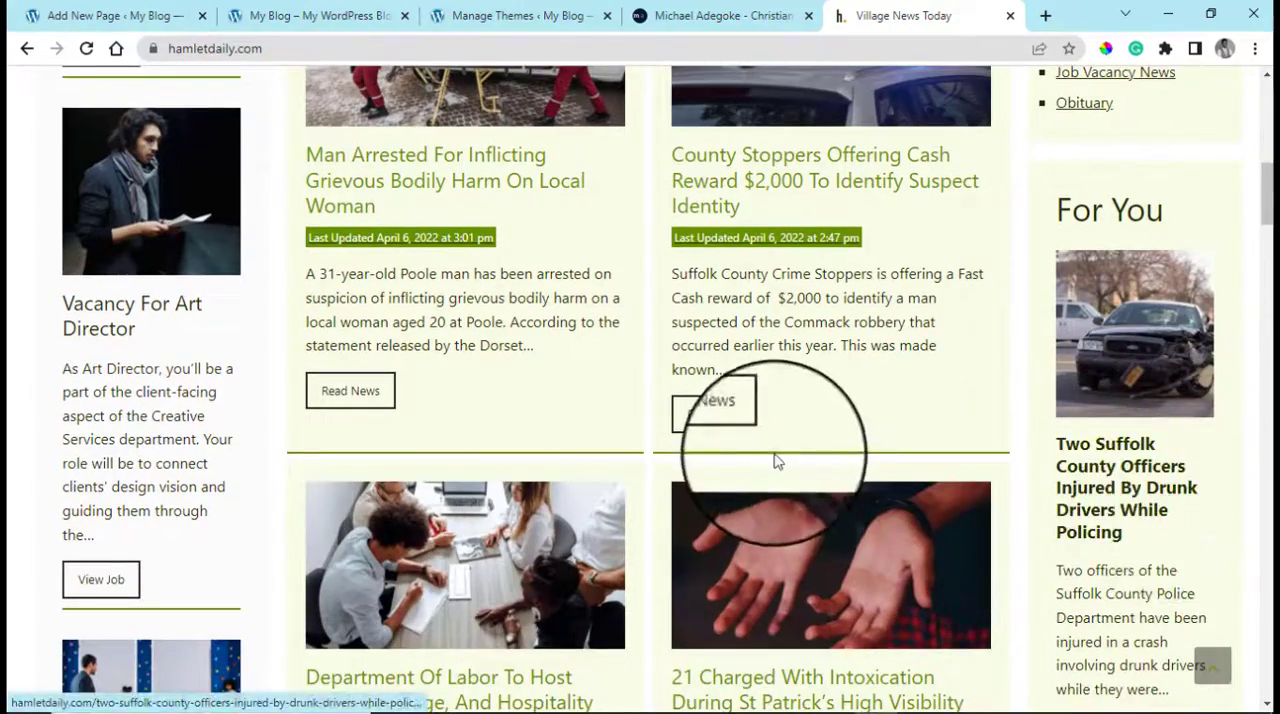
scroll(778, 461, down, 9)
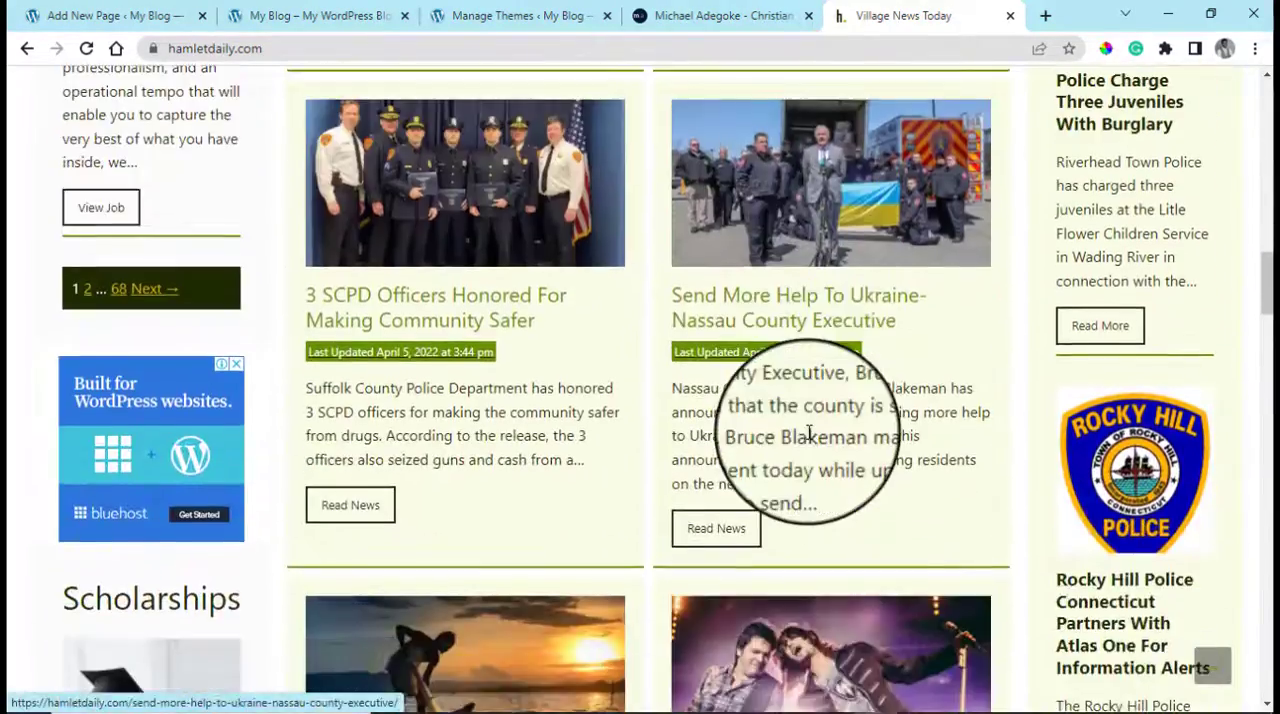
scroll(809, 432, down, 10)
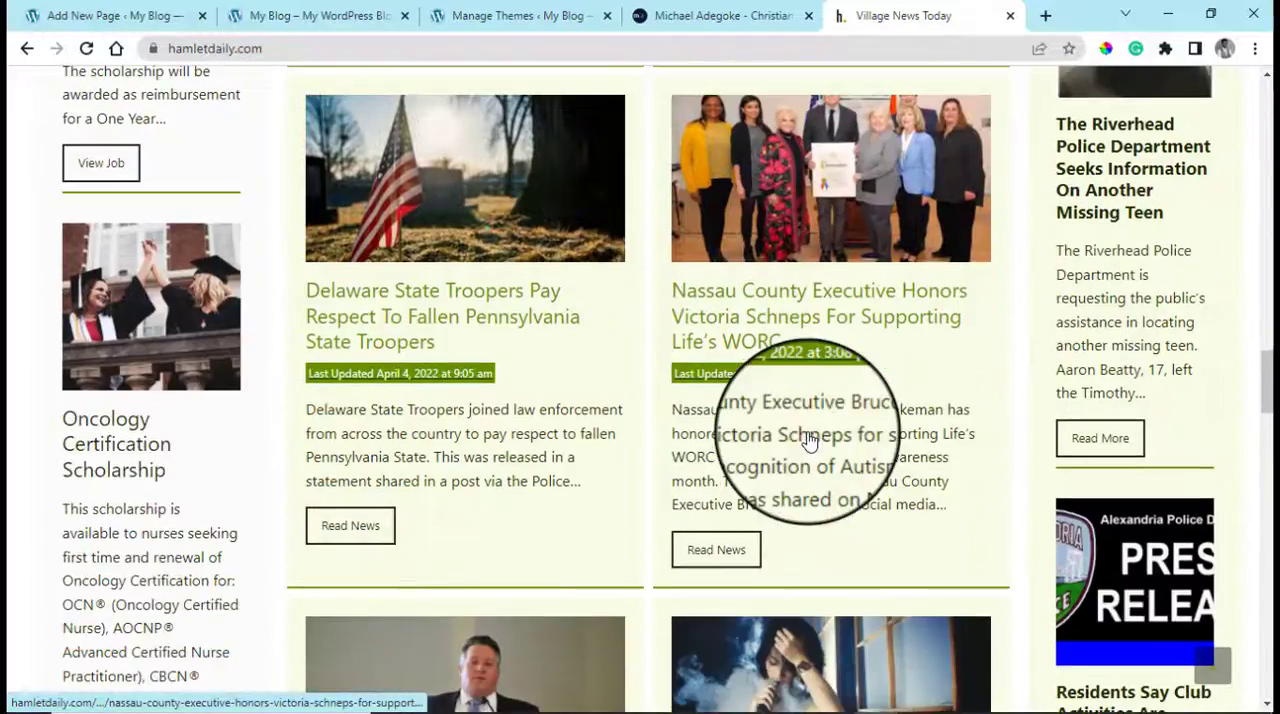
scroll(809, 440, down, 12)
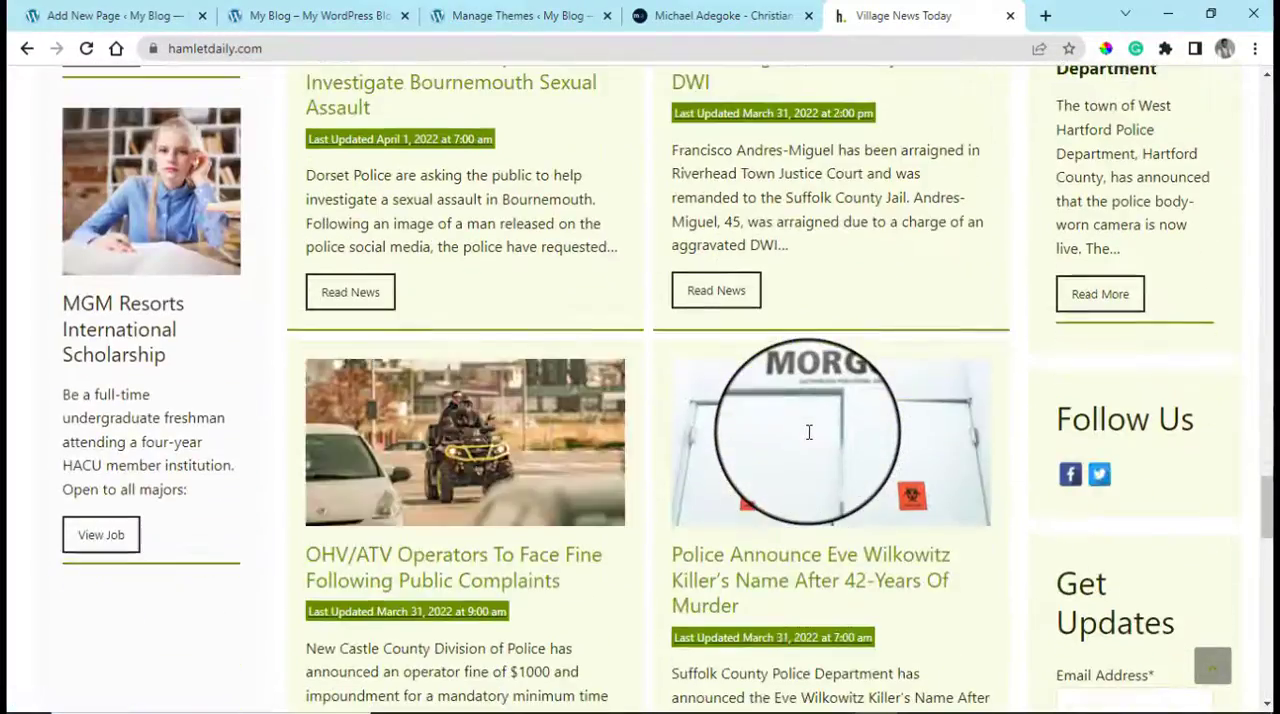
scroll(809, 432, down, 8)
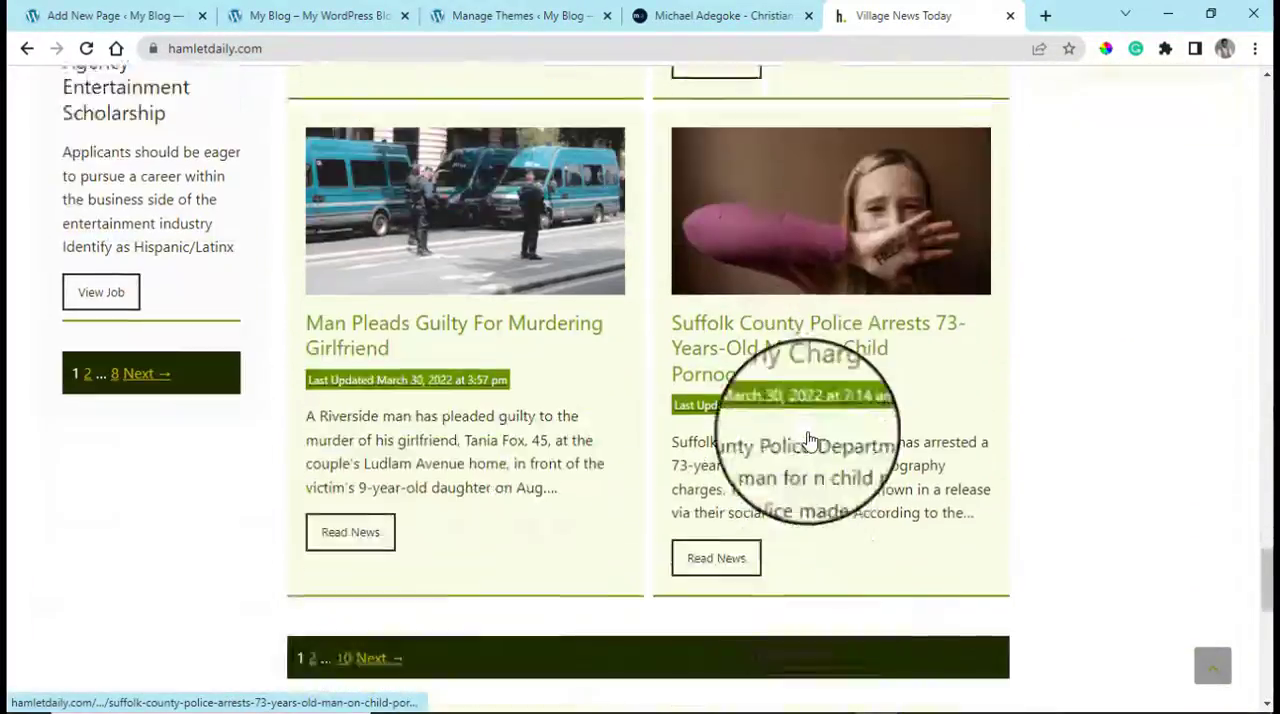
scroll(809, 441, down, 5)
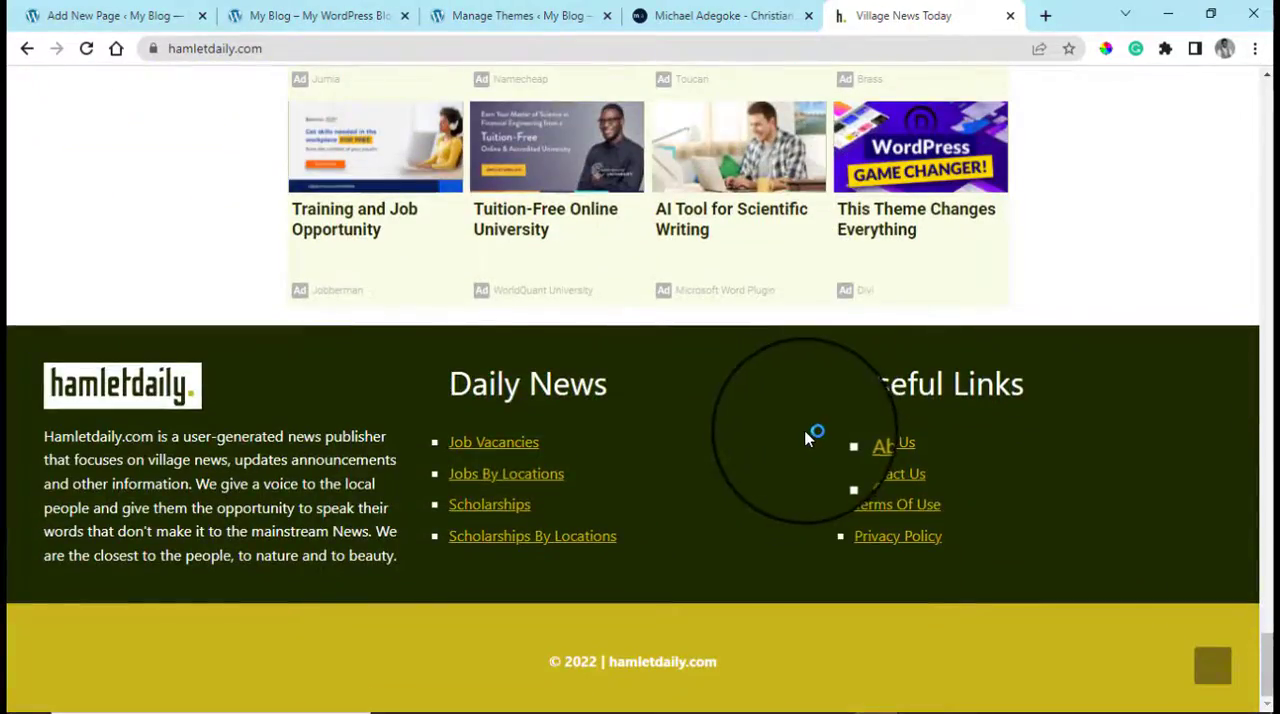
scroll(809, 438, up, 4)
scroll(809, 436, up, 15)
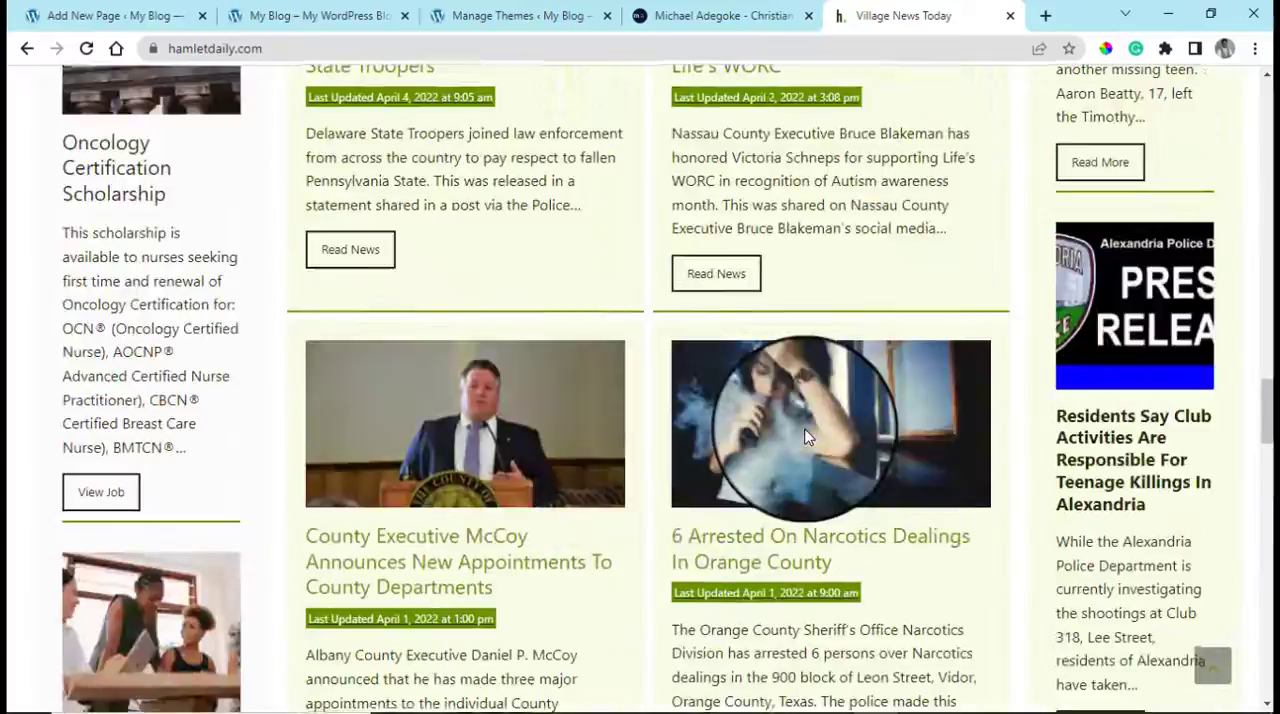
scroll(808, 436, up, 15)
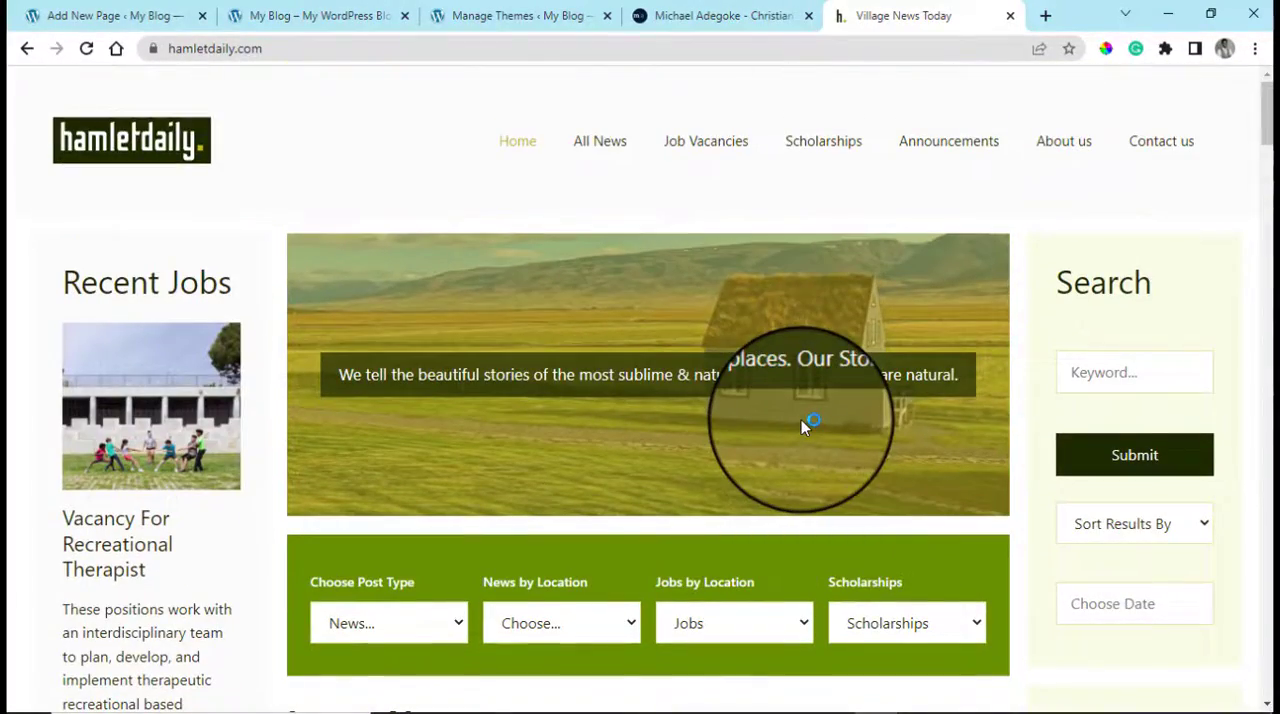
Return to the Home page in the WordPress editor and open it for editing with Elementor
click(472, 18)
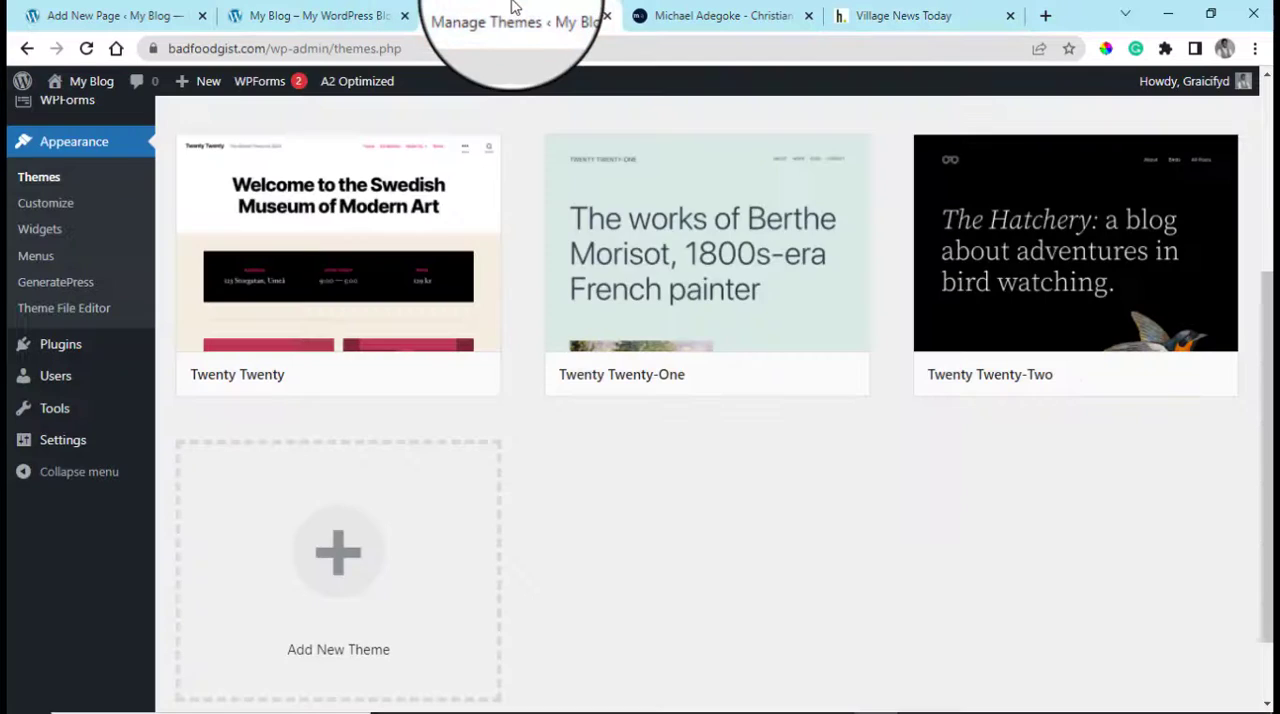
click(360, 15)
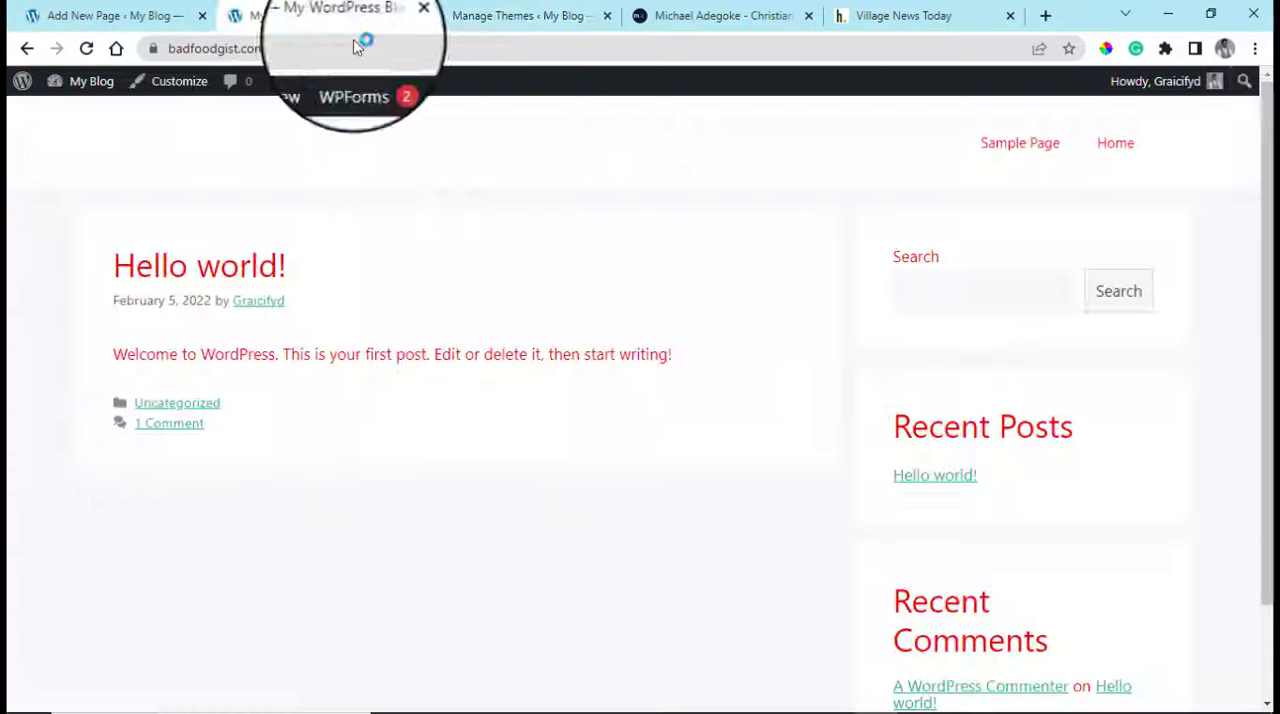
click(70, 15)
scroll(812, 456, up, 3)
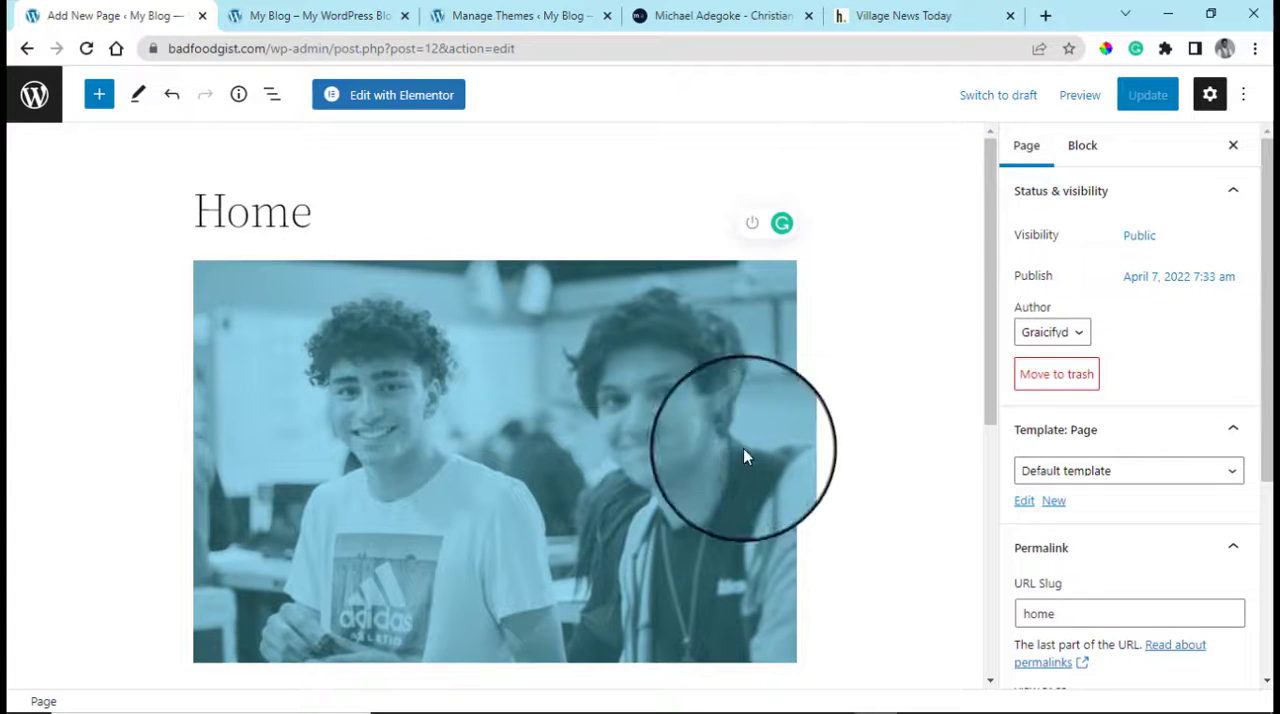
click(400, 94)
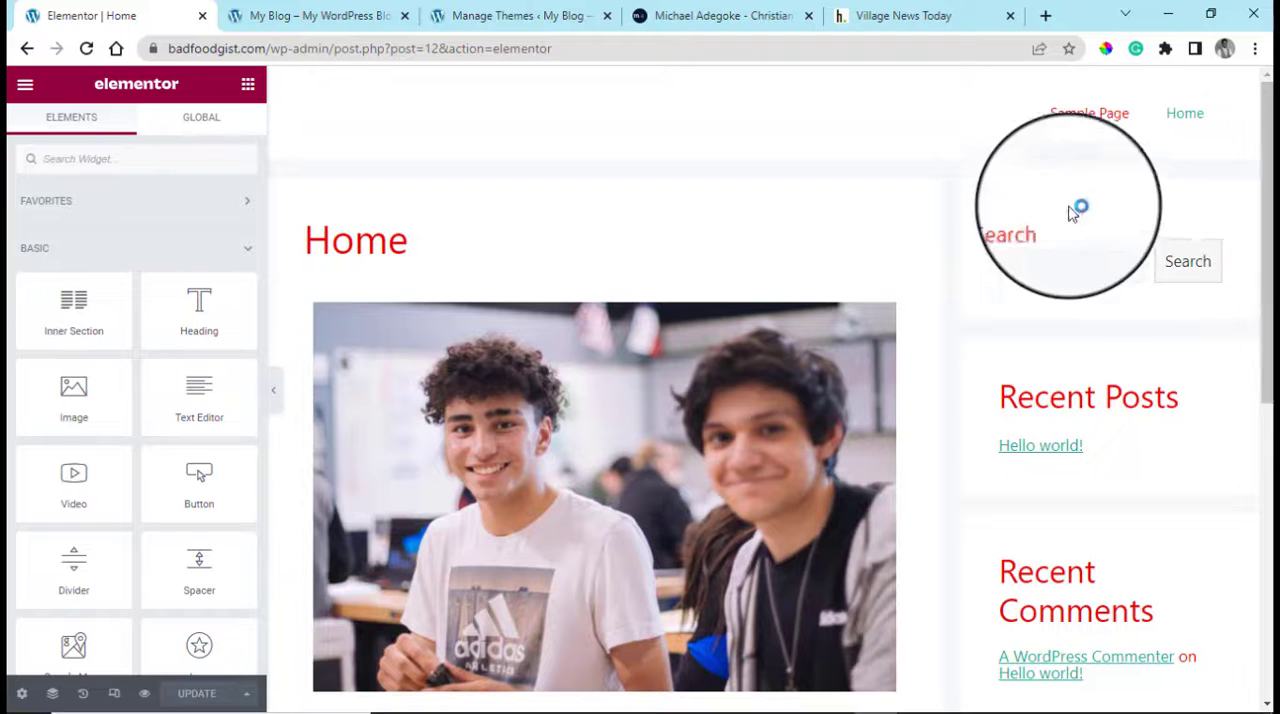
Set the Home page's layout to Elementor Full Width and hide its title in the page settings
drag(1269, 228, 1217, 233)
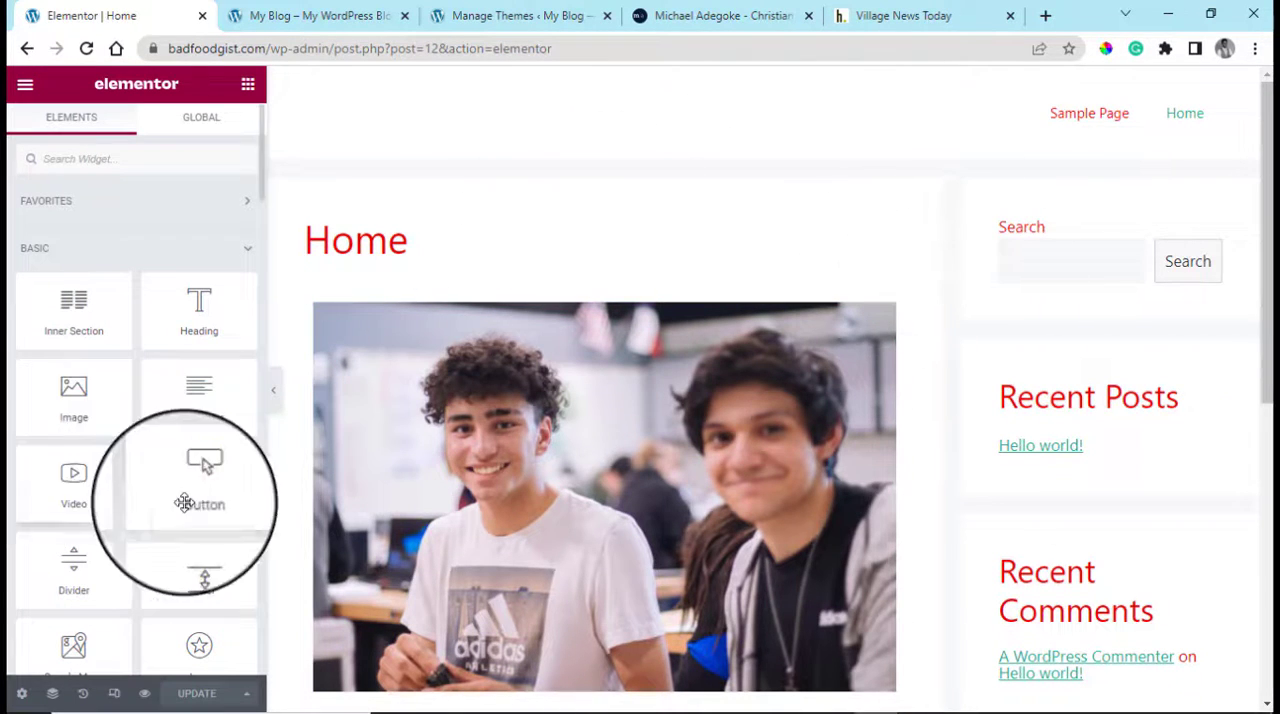
click(22, 695)
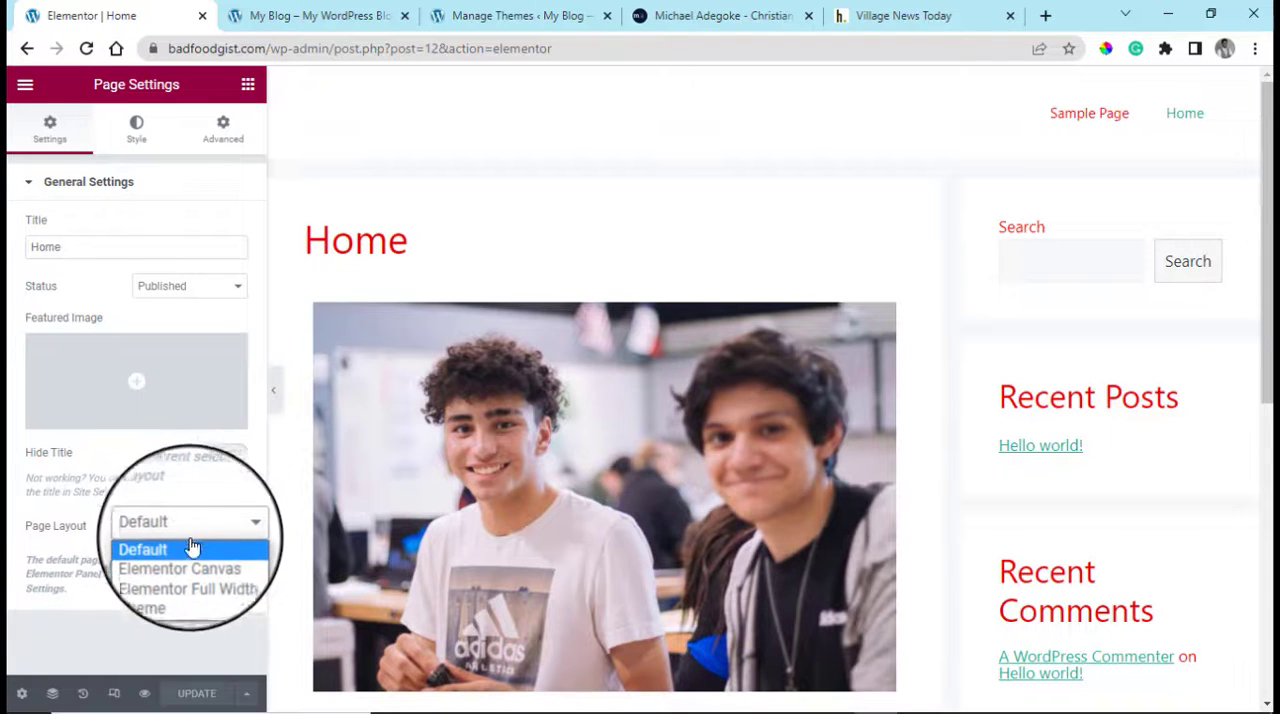
click(190, 580)
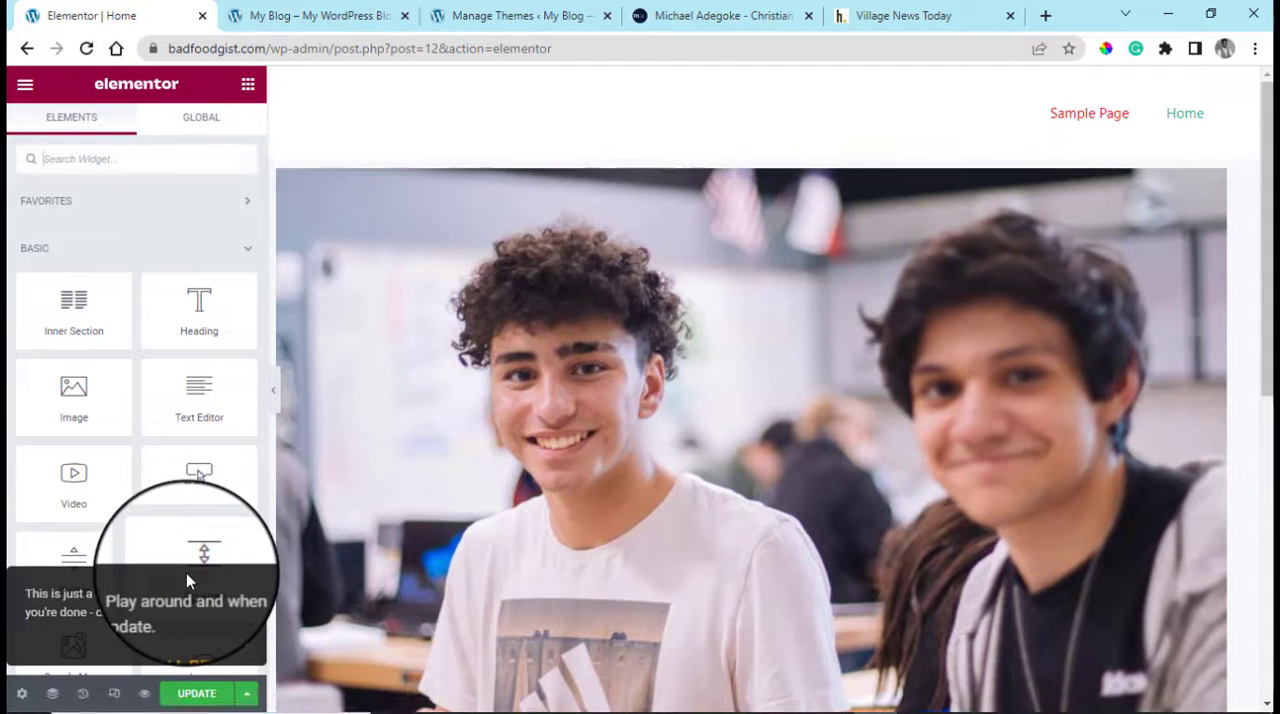
scroll(1257, 400, down, 6)
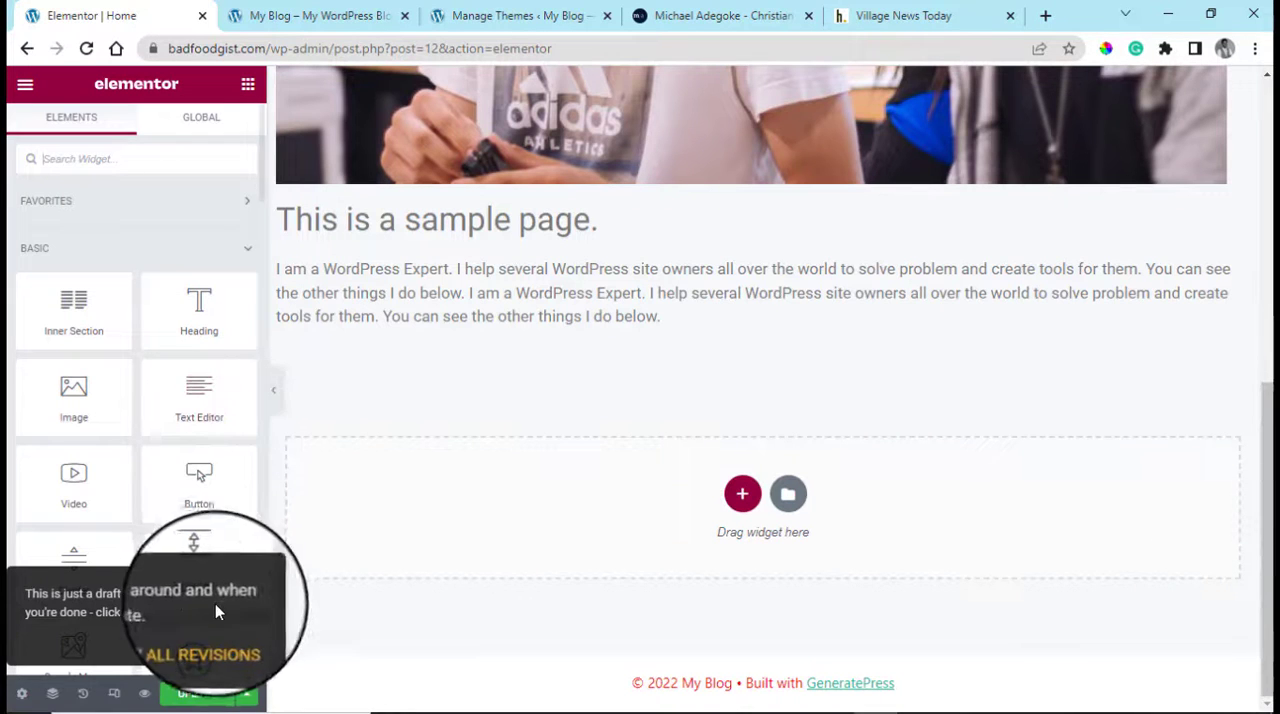
click(22, 694)
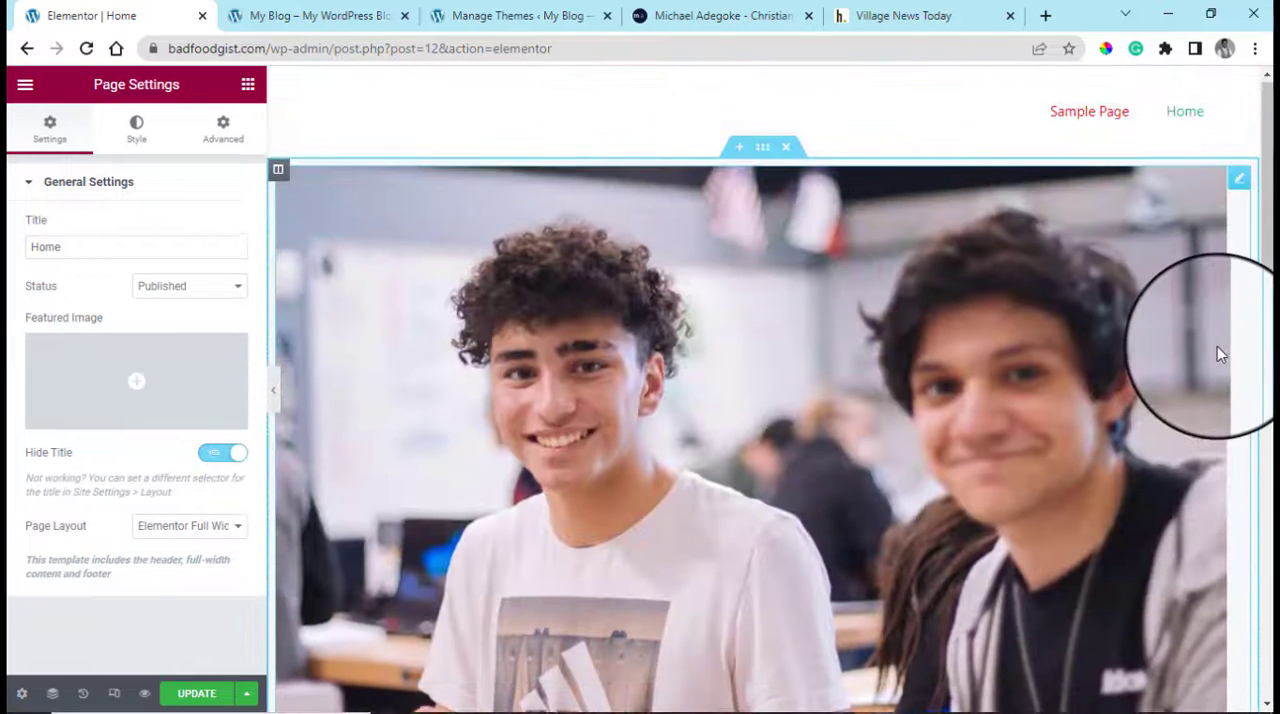
Examine the full-width Home page layout from its header down to the footer
scroll(850, 336, down, 5)
scroll(848, 335, up, 5)
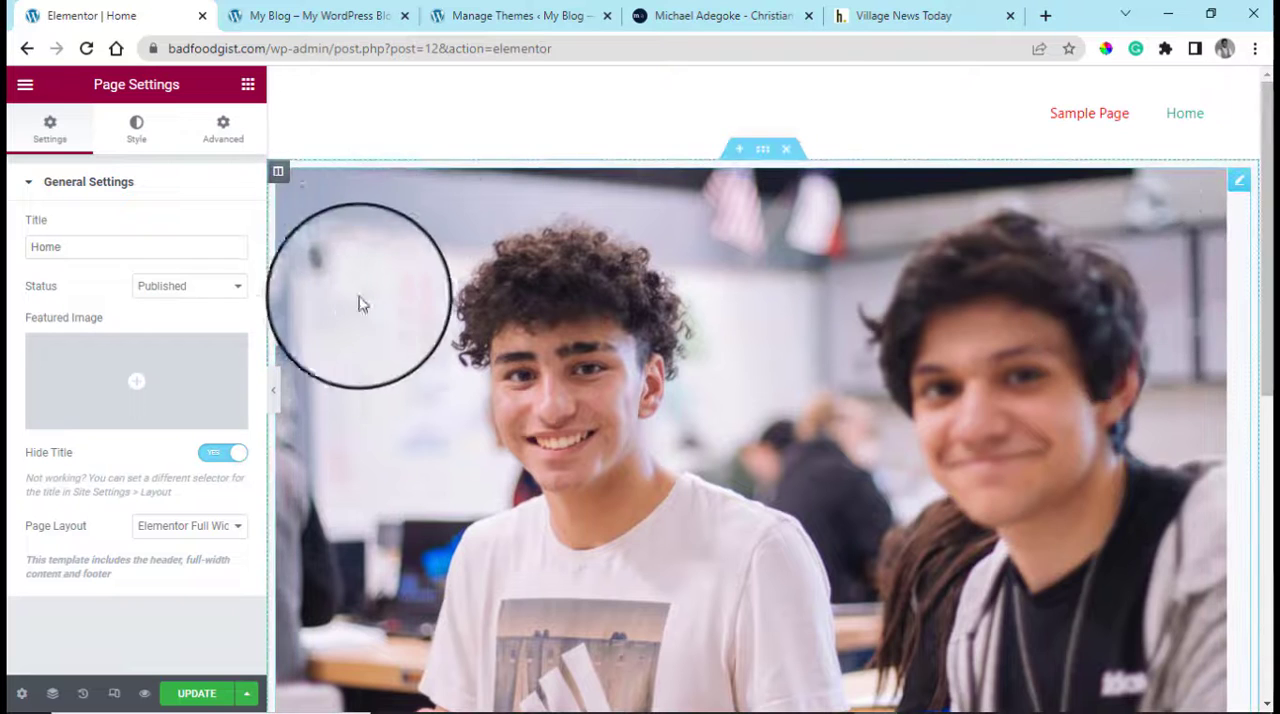
drag(1262, 150, 1258, 542)
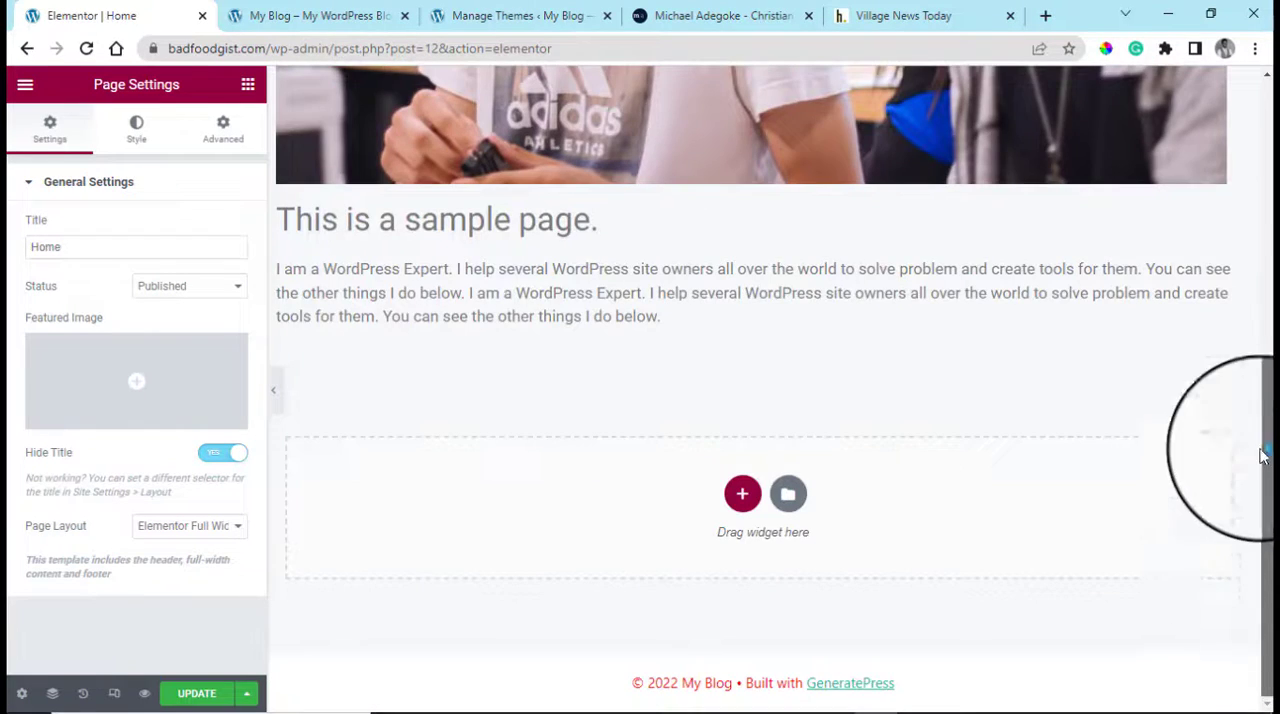
drag(1262, 455, 1266, 100)
scroll(800, 372, down, 2)
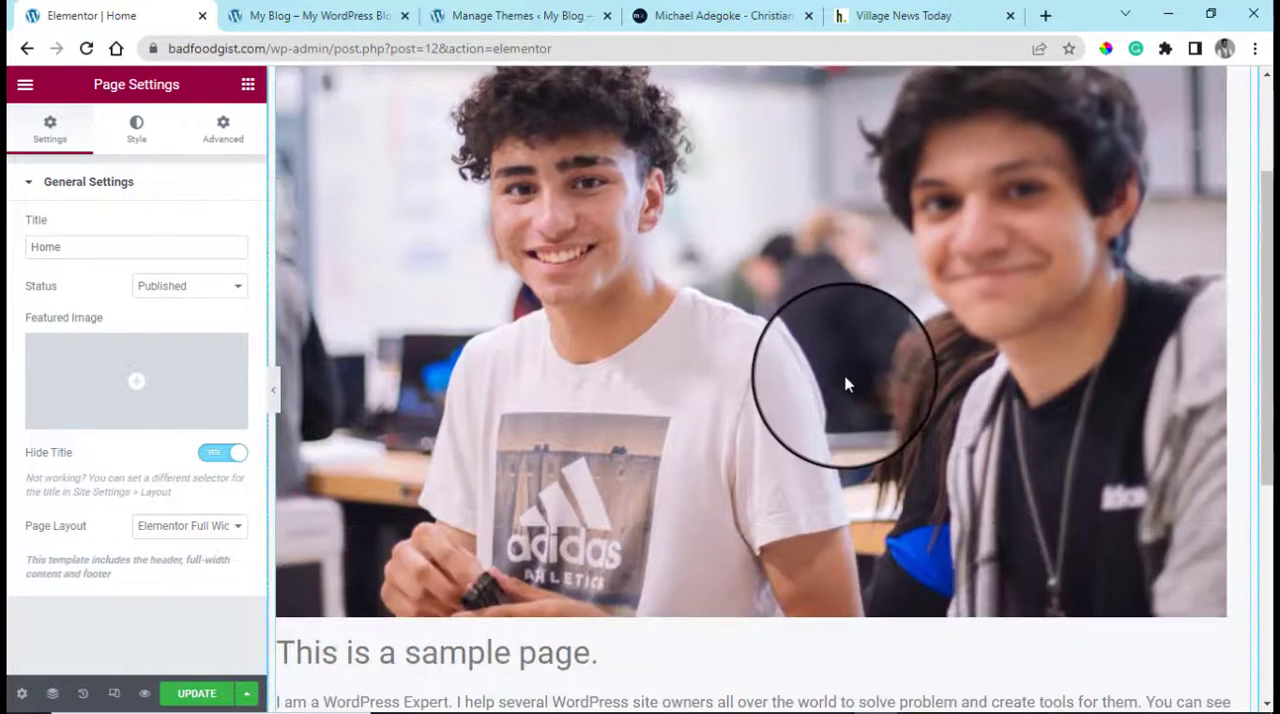
scroll(845, 380, down, 2)
scroll(845, 380, up, 3)
scroll(845, 380, down, 3)
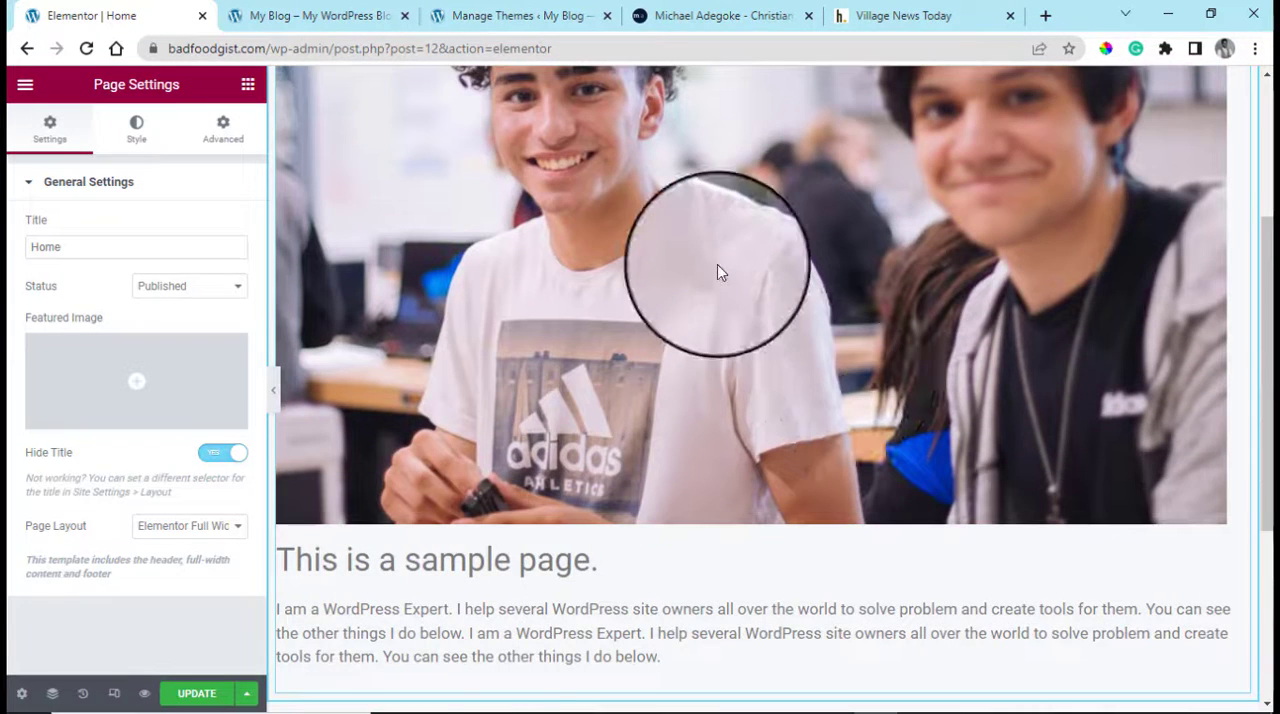
Open the text block holding the photo and sample heading for editing, and delete the section that contains it
click(486, 612)
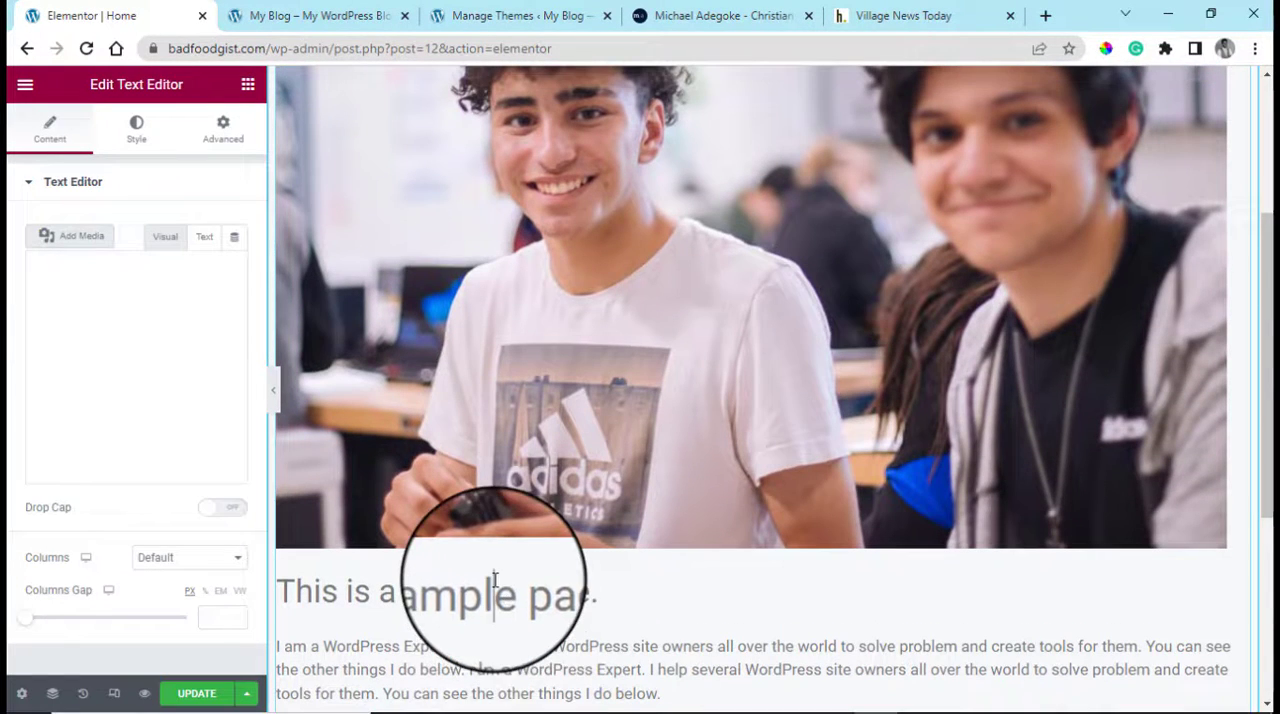
click(602, 594)
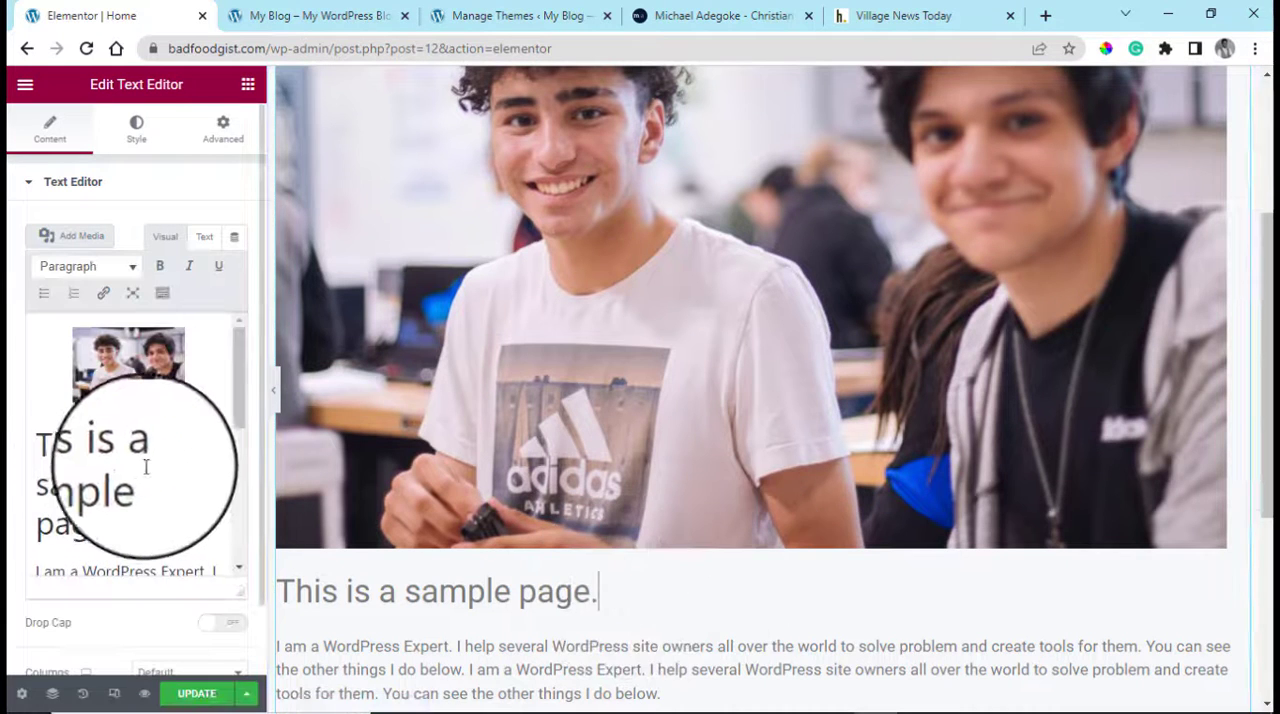
click(145, 466)
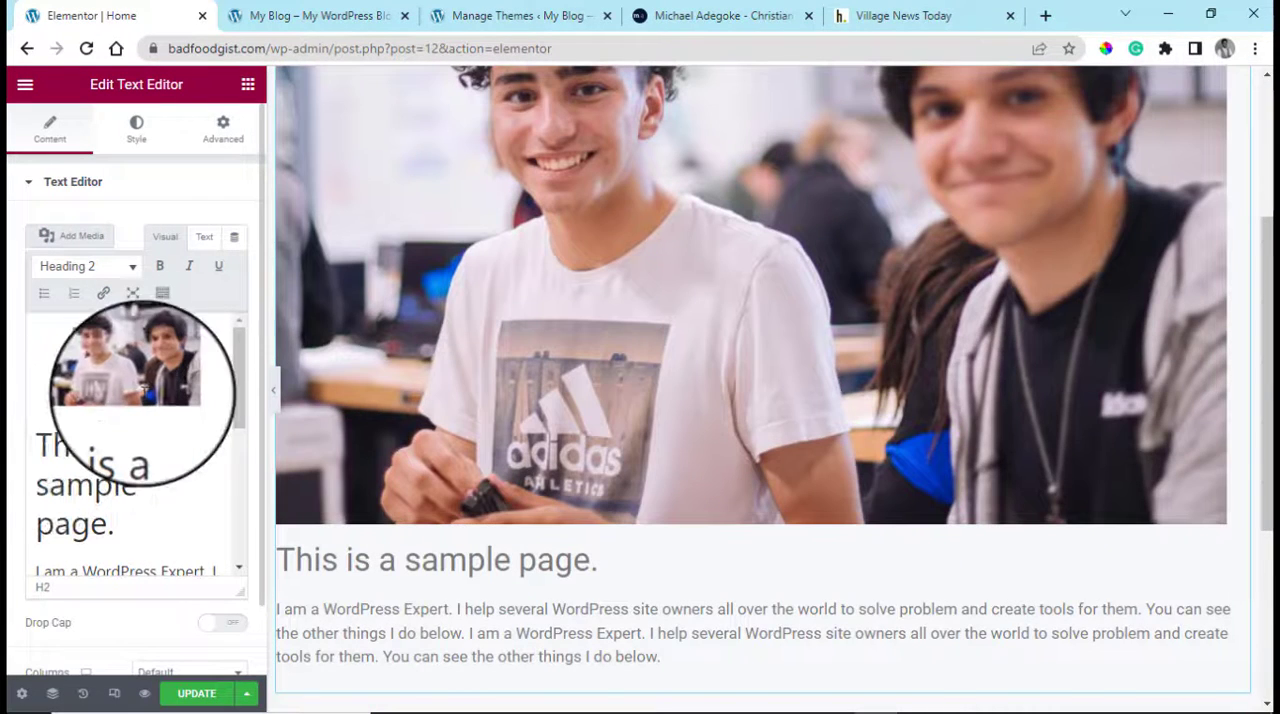
scroll(930, 410, up, 3)
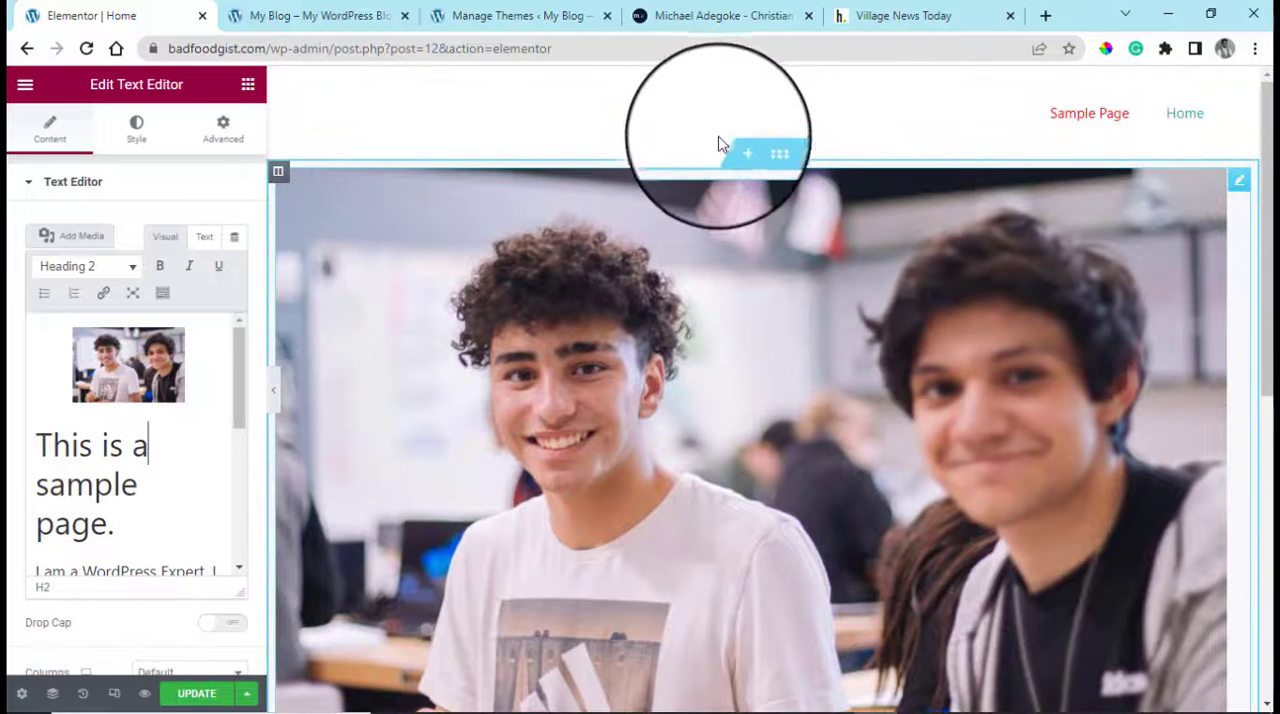
click(788, 151)
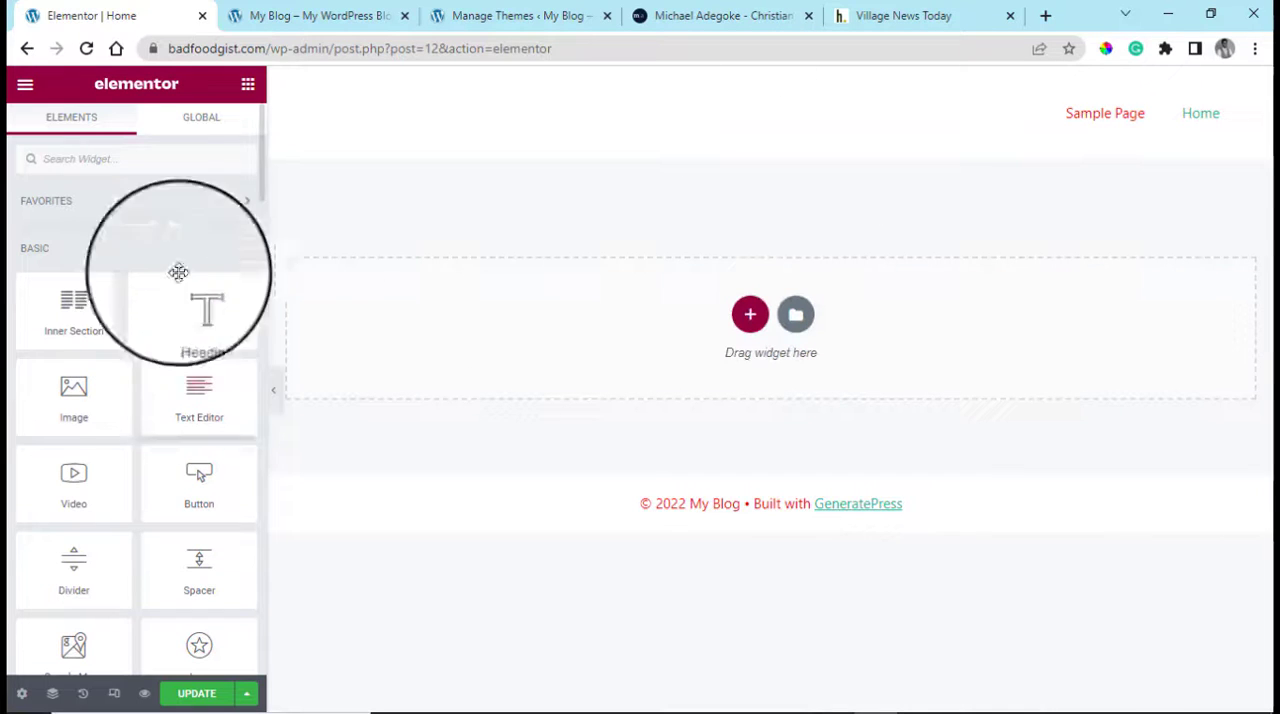
Add a single-column section to the empty page and open the structure choices for another section
click(745, 320)
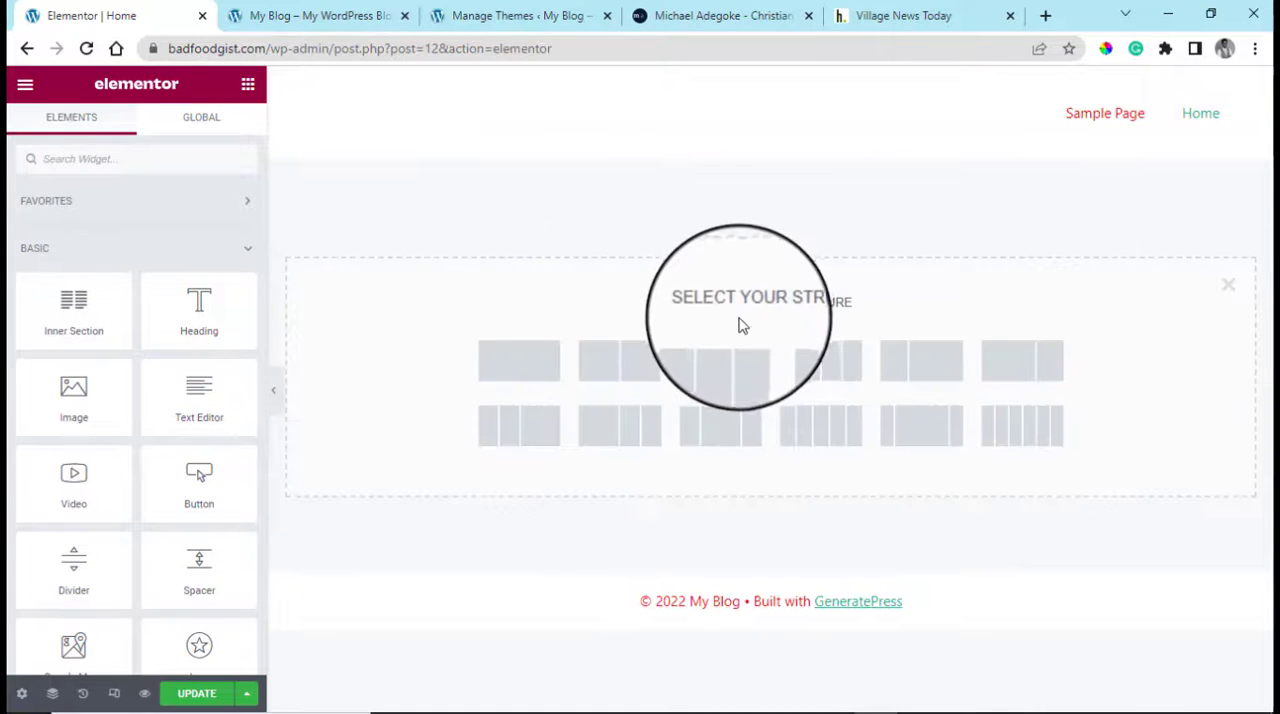
click(499, 369)
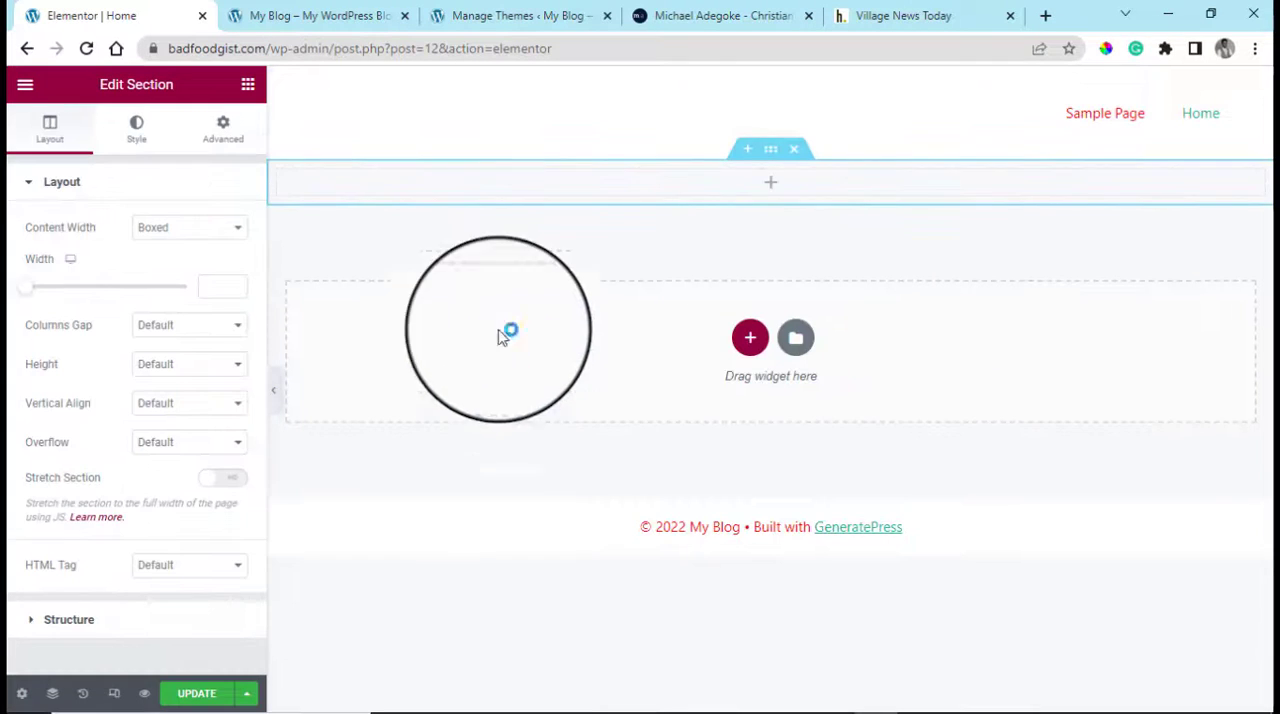
click(749, 337)
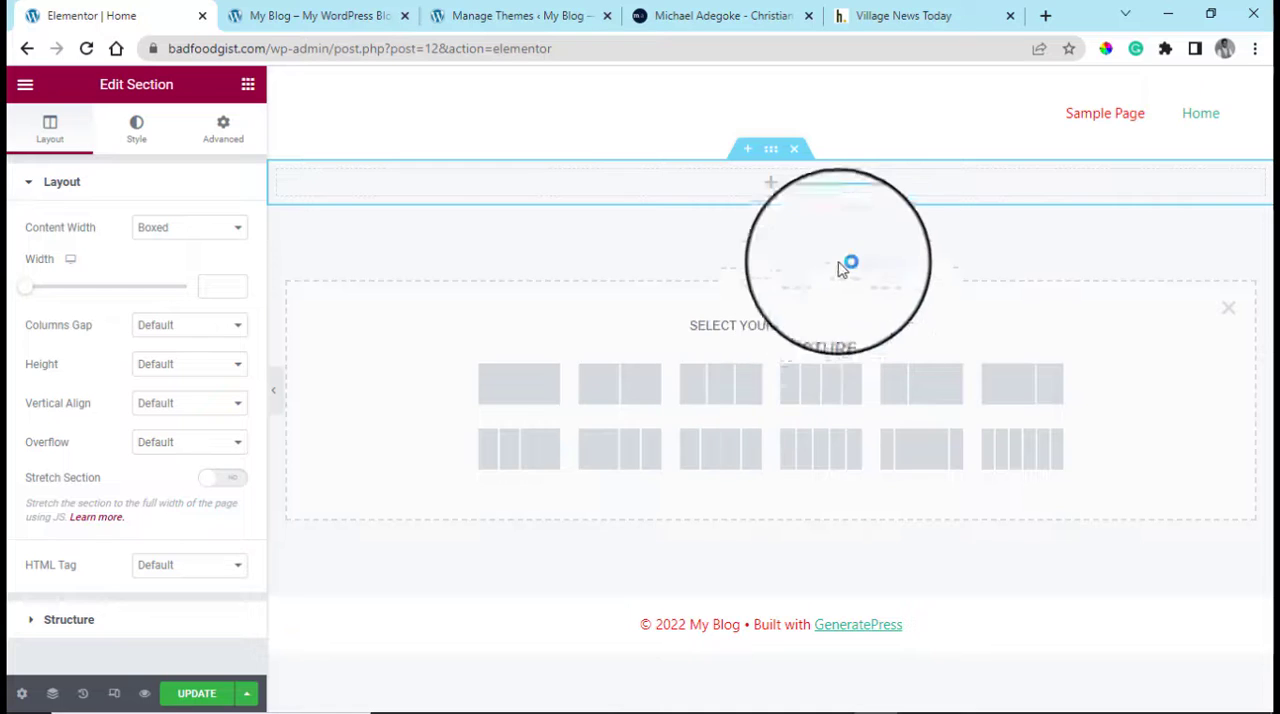
click(1229, 310)
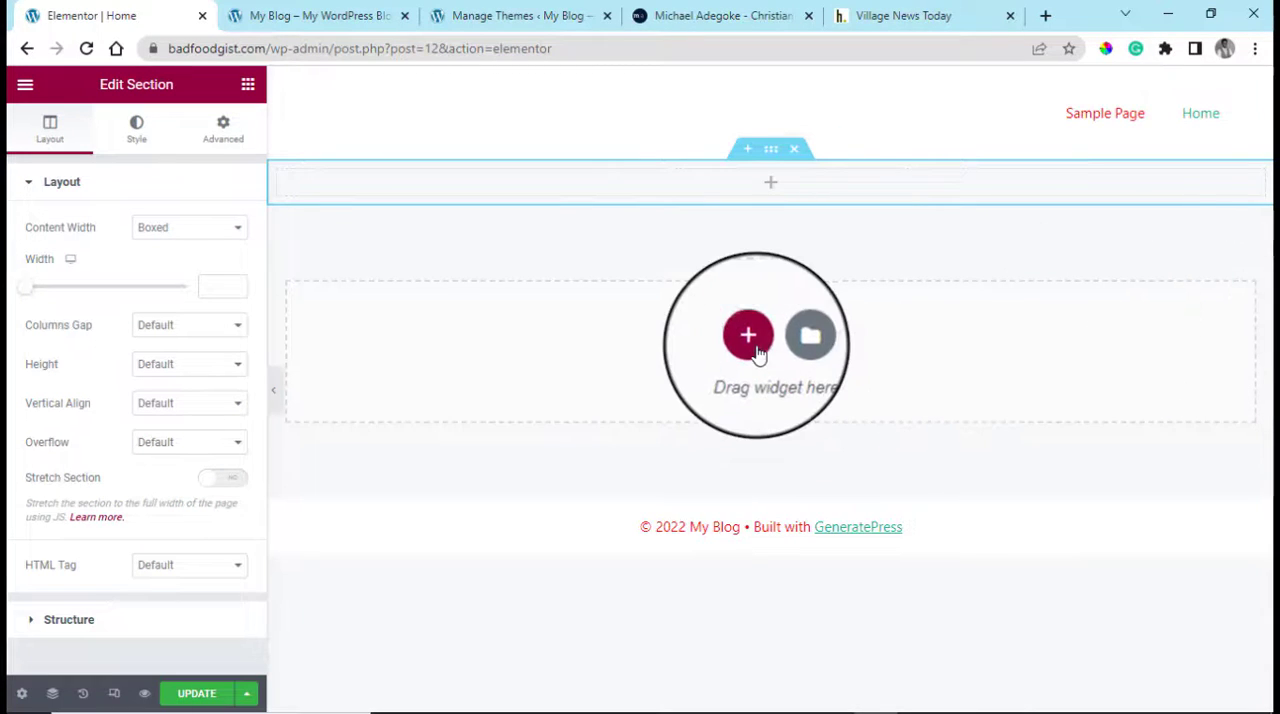
click(757, 349)
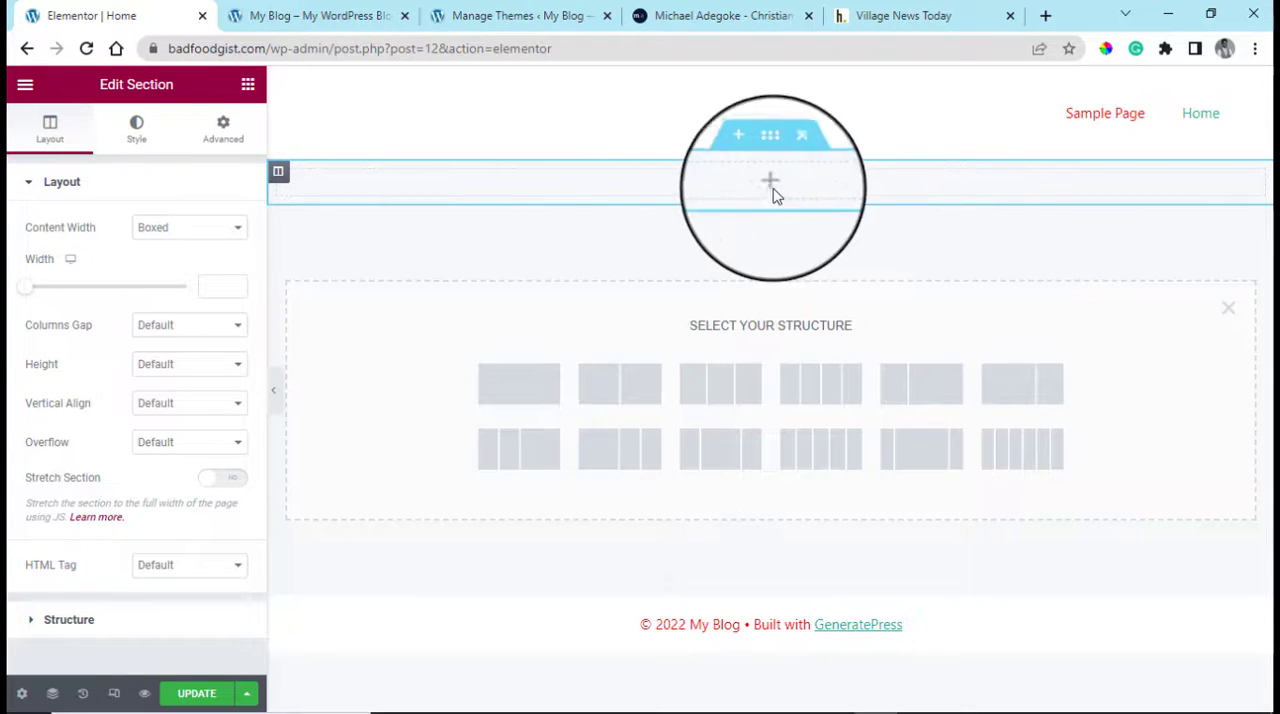
Place an Image widget in the new section and insert Harford-County-Chamber-of-Commerce-Education-Foundation-Scholarships-scaled.jpg from the media library
click(248, 88)
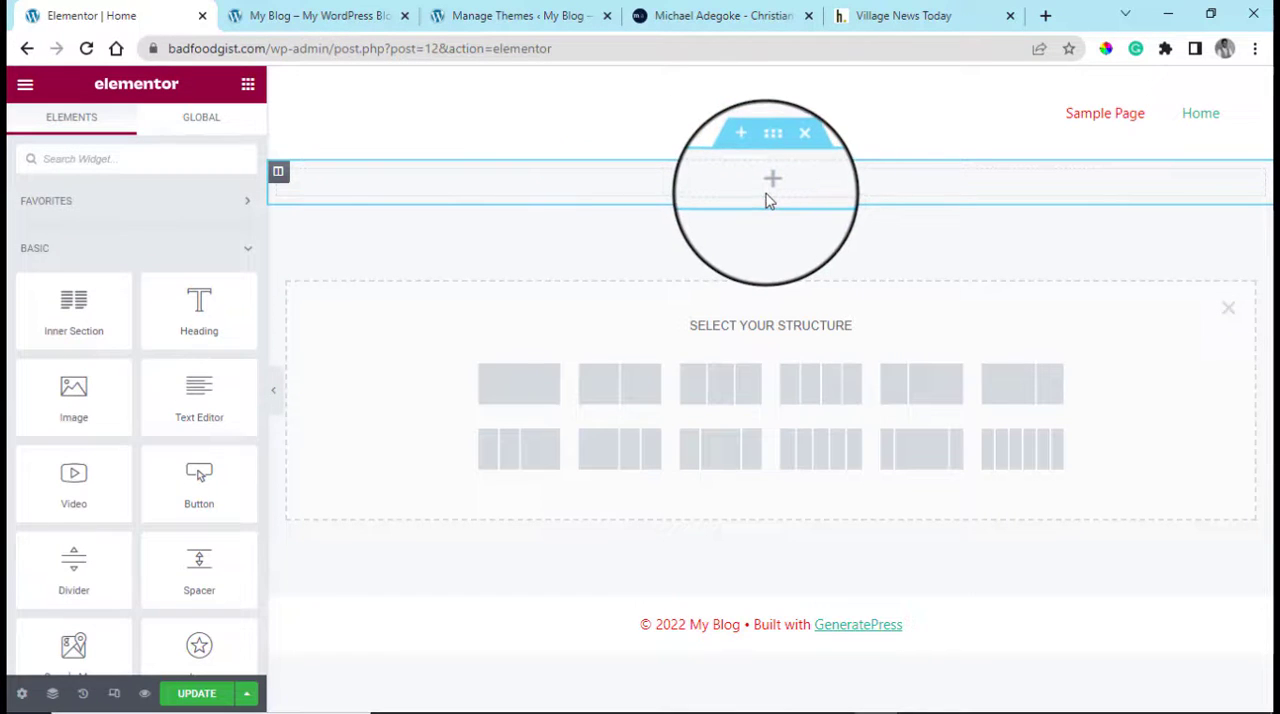
drag(74, 405, 777, 192)
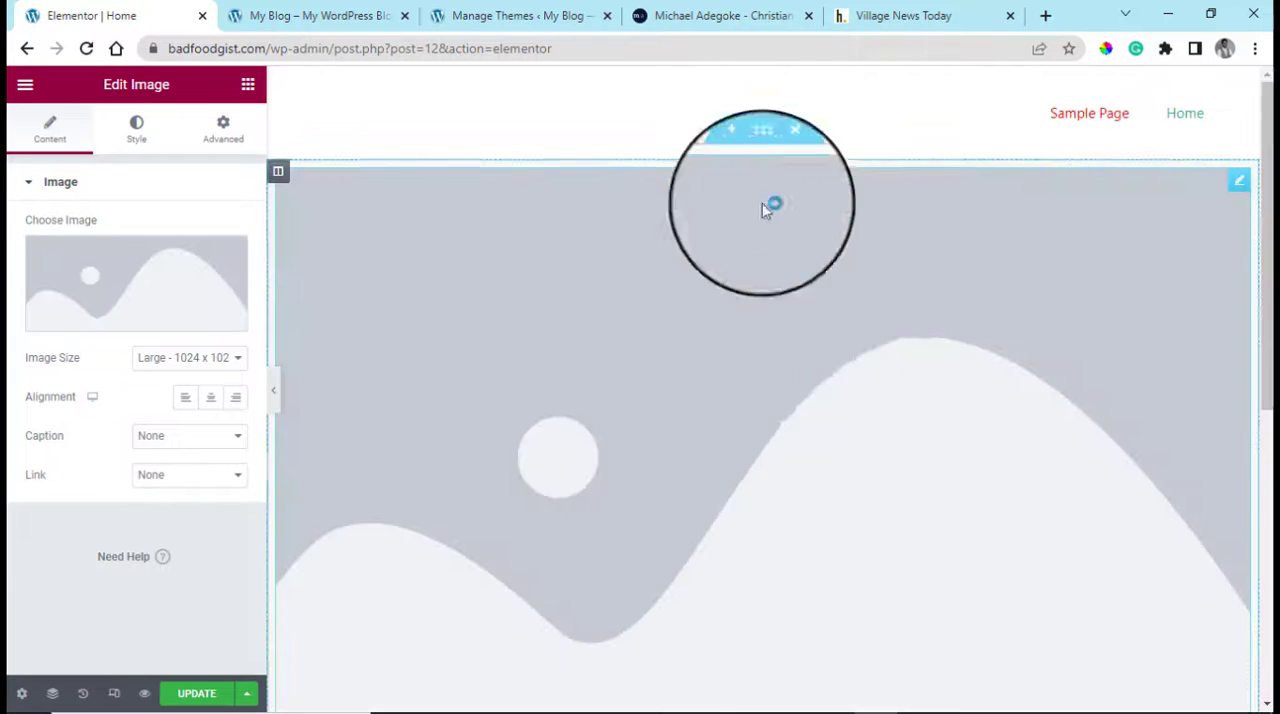
mouse_move(100, 289)
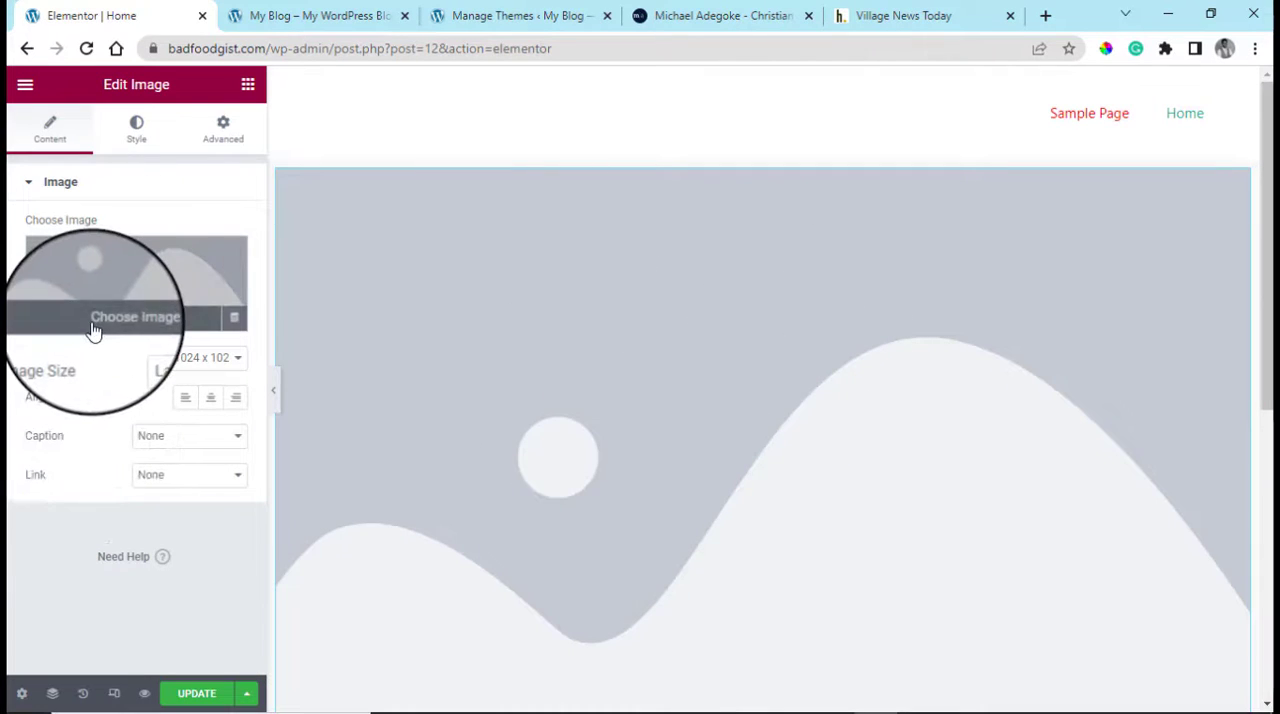
click(93, 330)
click(274, 328)
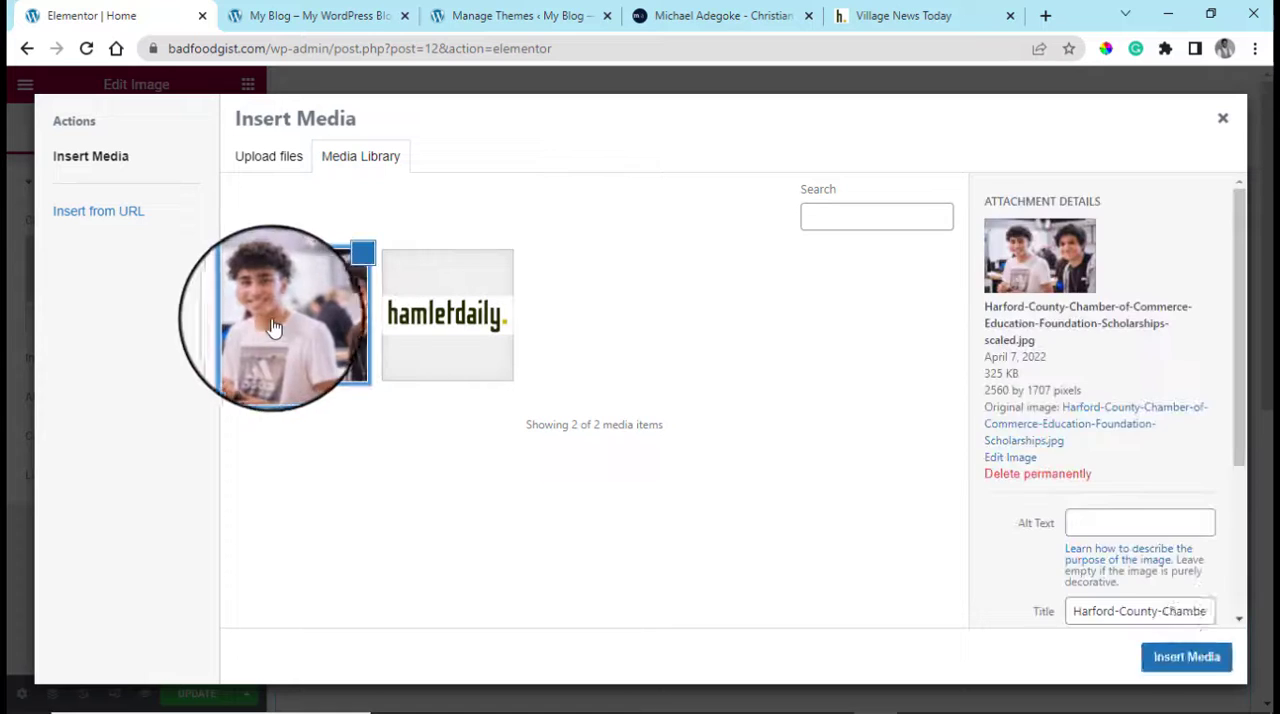
click(1186, 657)
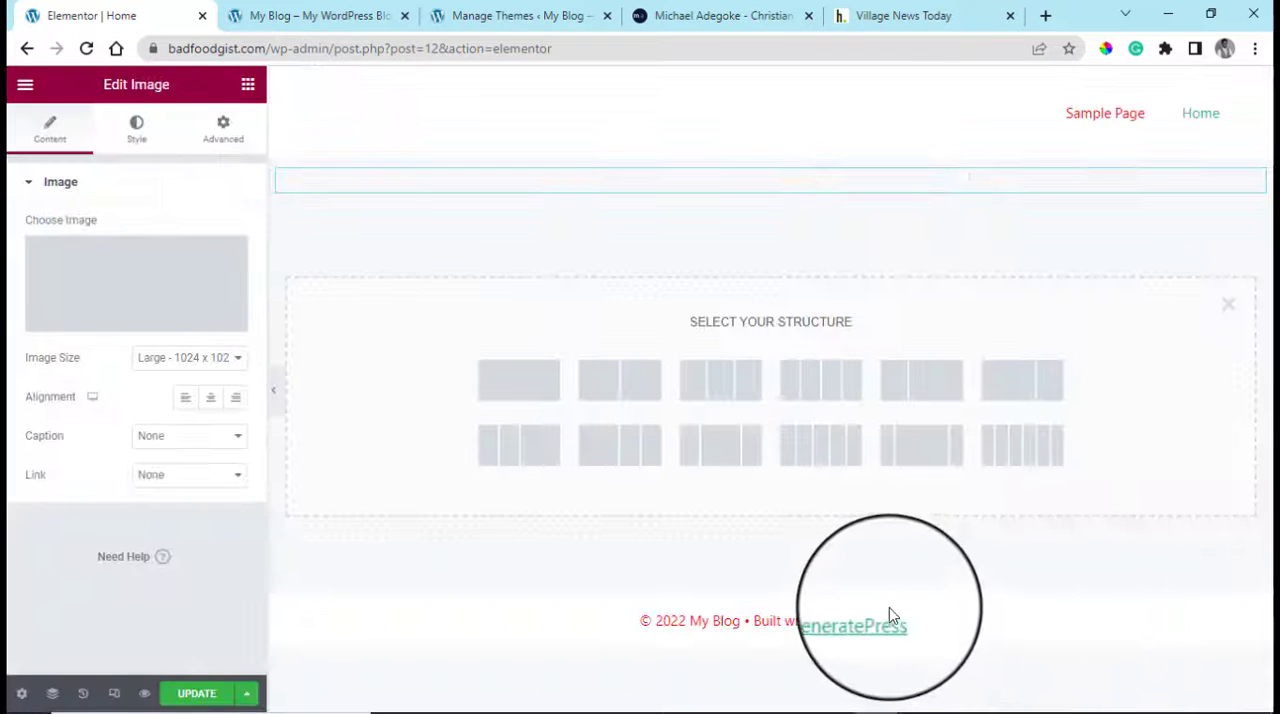
Stretch the image's section, with content width Full Width and height Fit To Screen
click(640, 403)
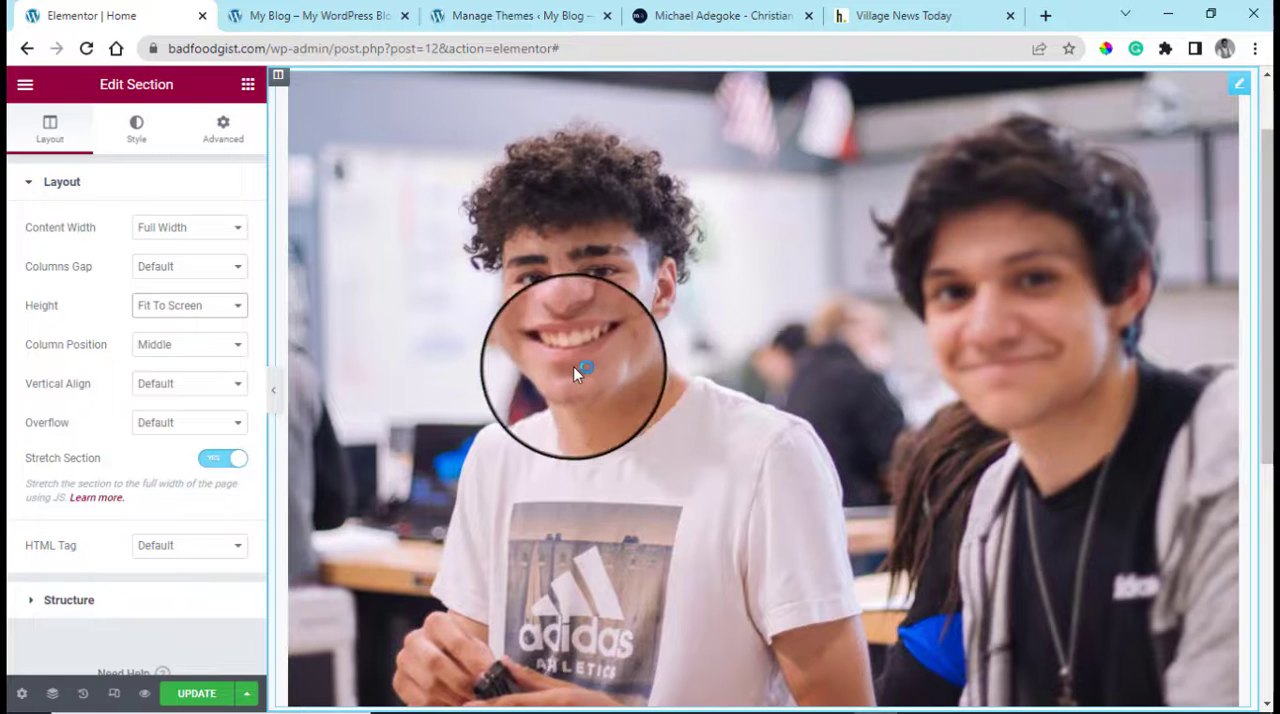
scroll(953, 357, up, 1)
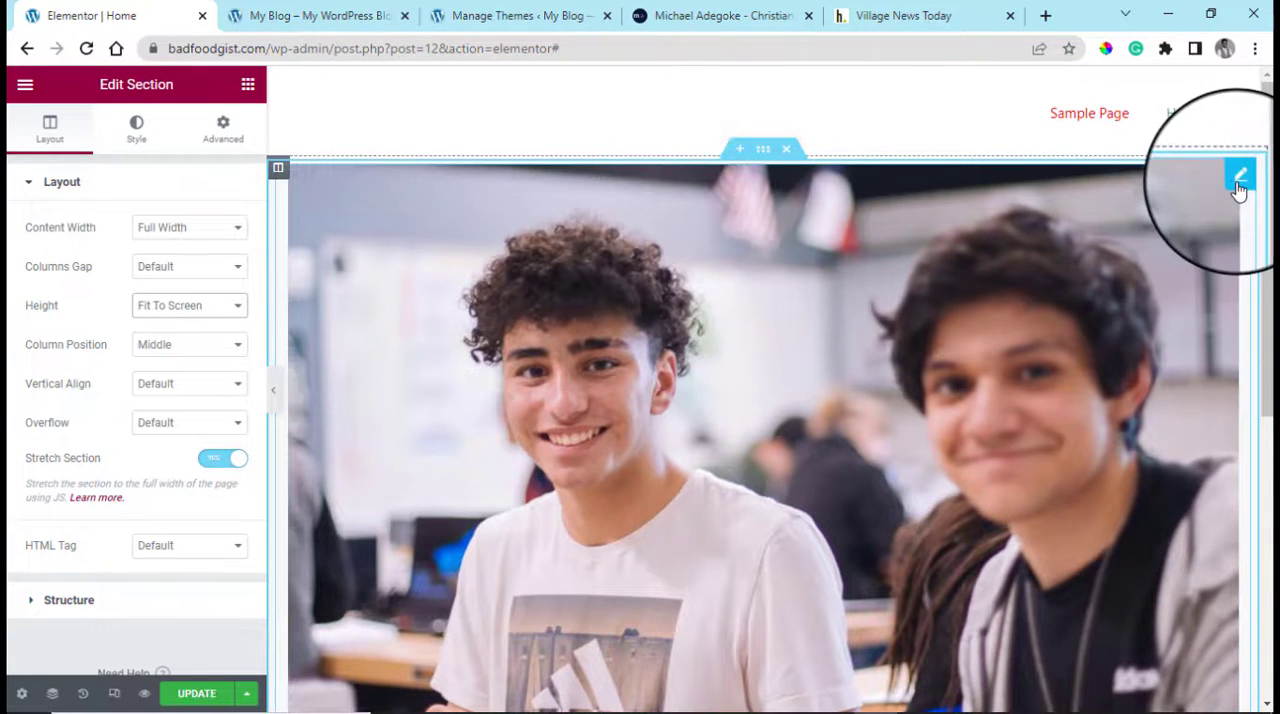
click(1238, 182)
Try a classic background on the section in red #B32626 and off-white #F8F8F8, and clear the background type
click(762, 152)
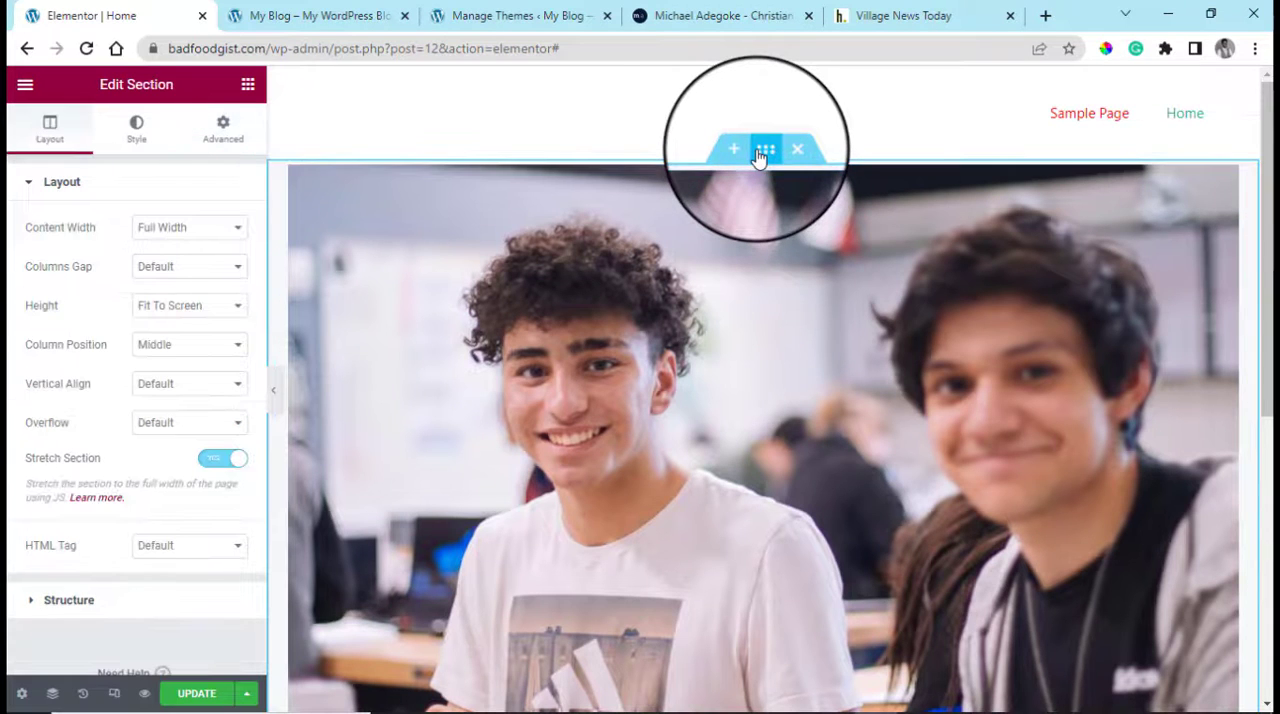
click(128, 143)
click(155, 272)
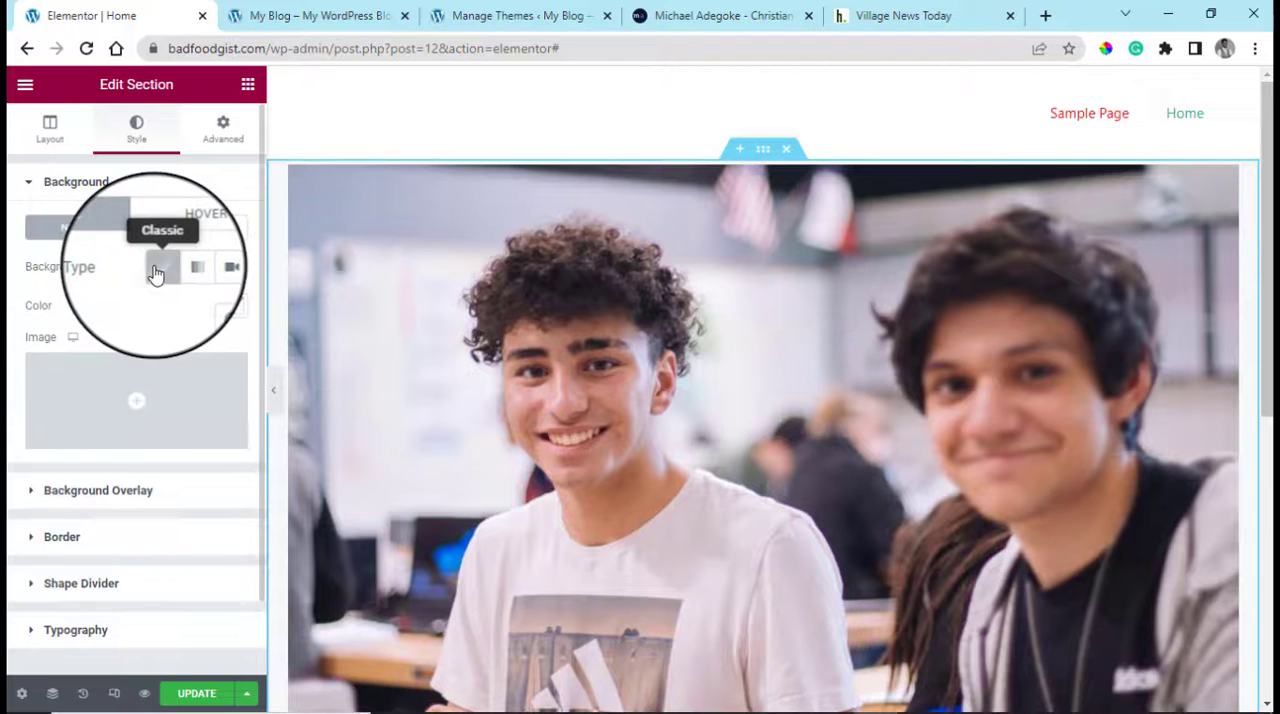
click(232, 312)
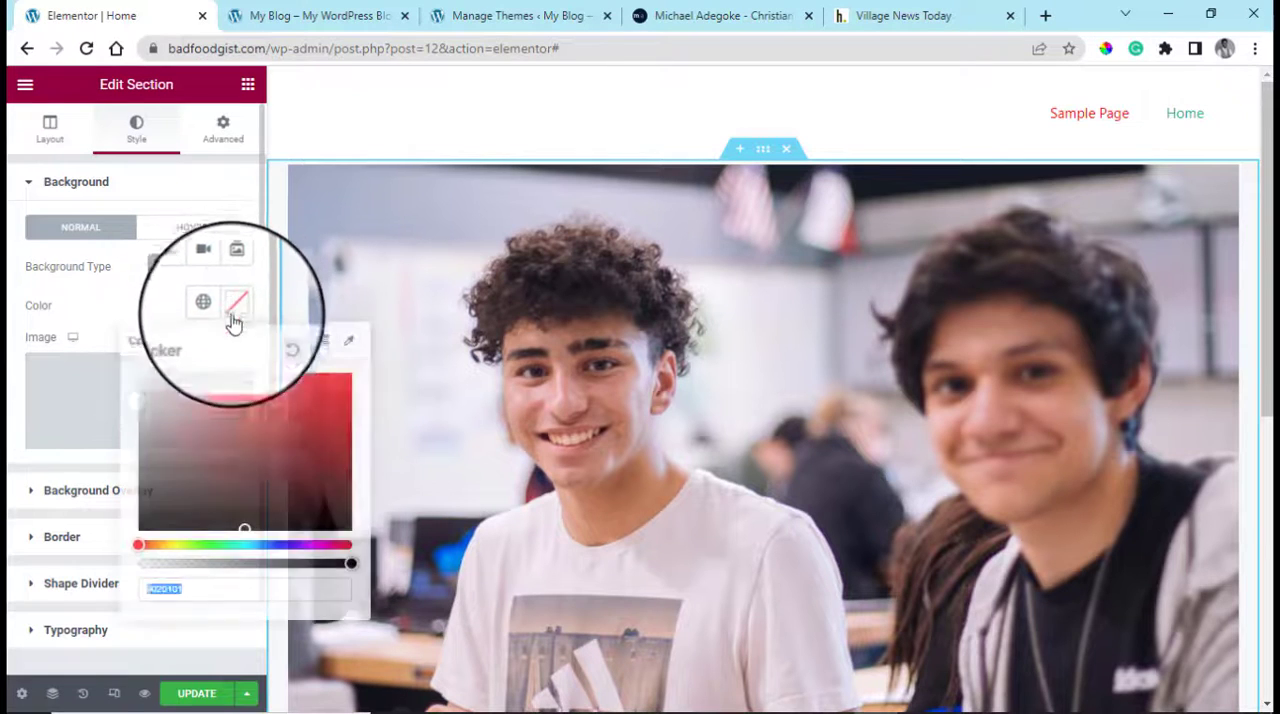
click(283, 423)
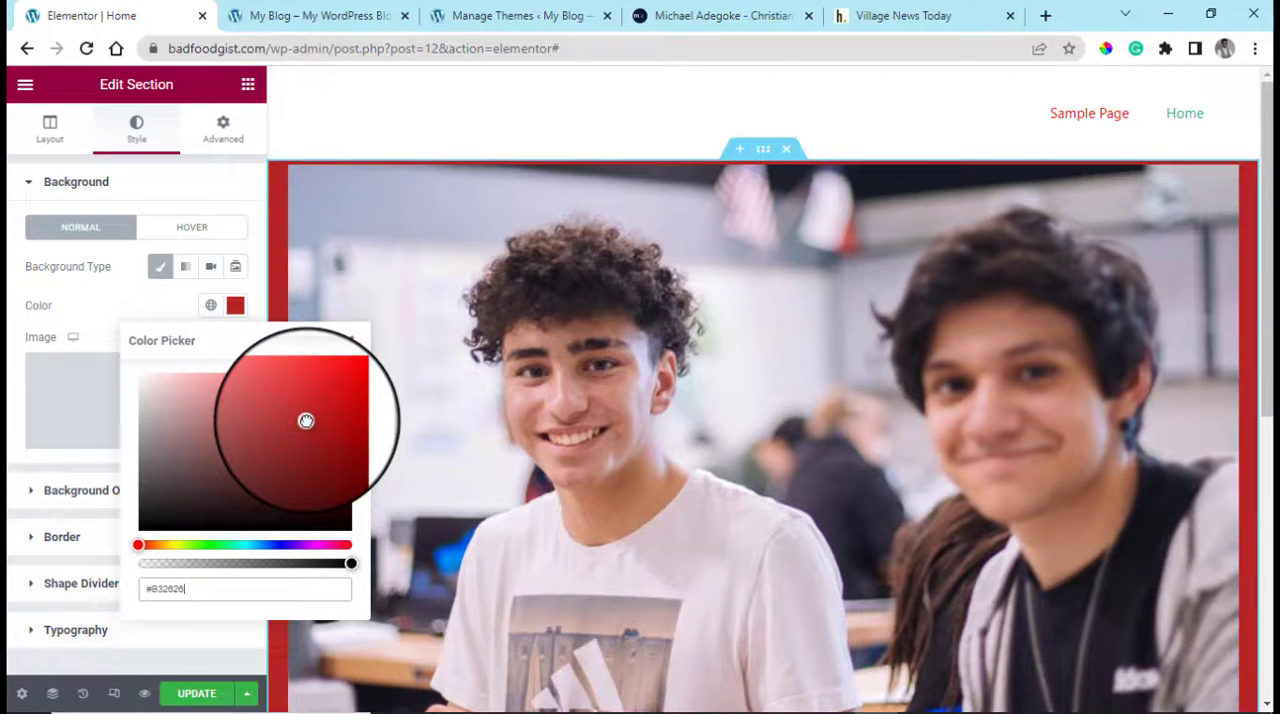
drag(306, 421, 28, 366)
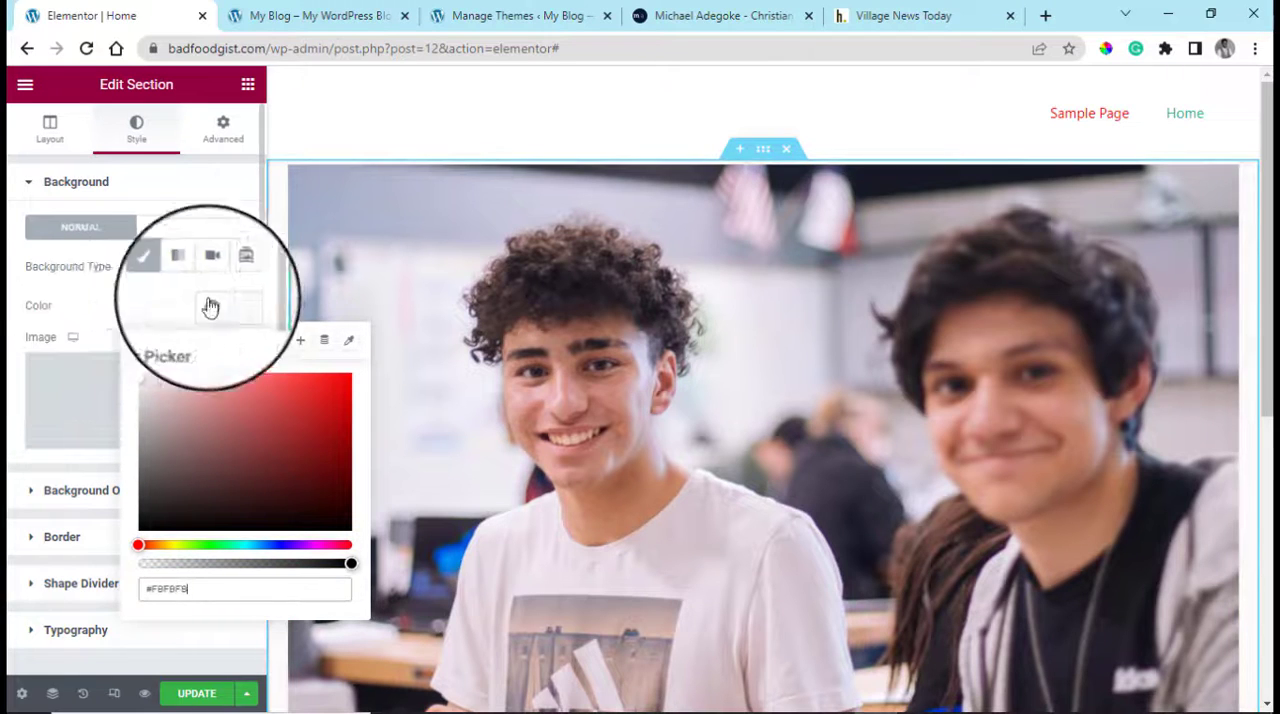
click(158, 267)
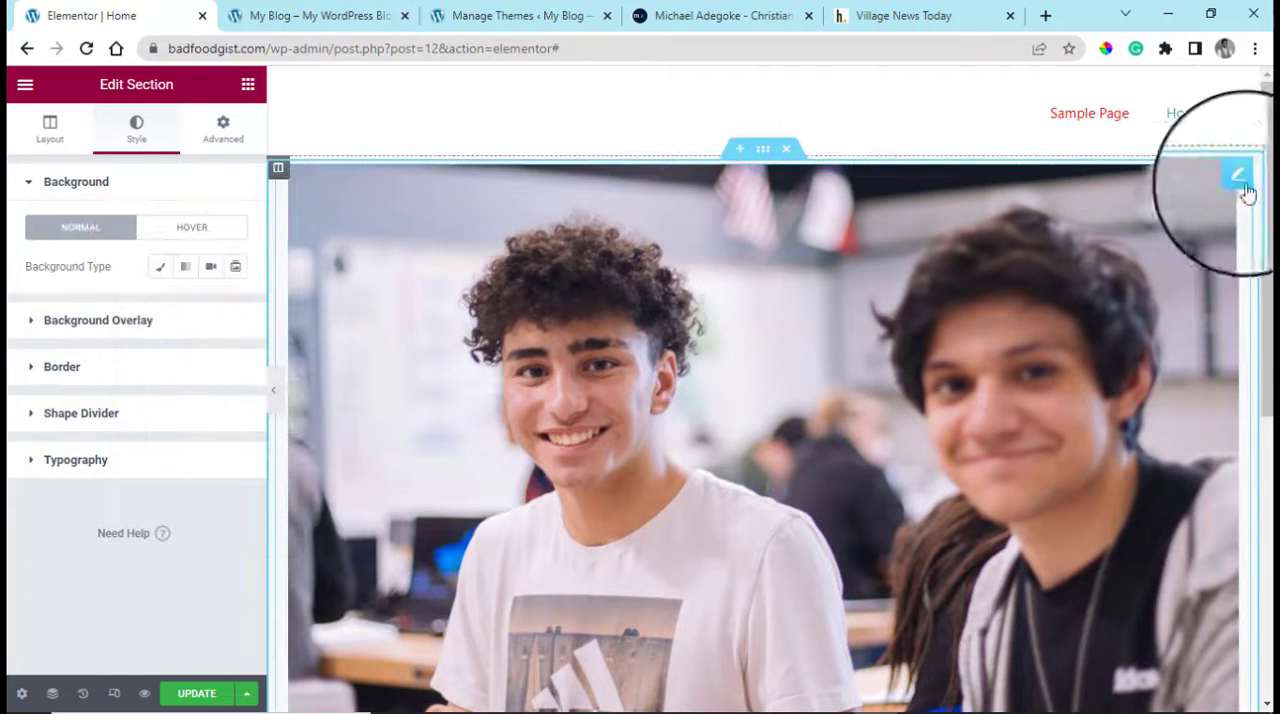
Open the image widget for editing and review its style settings and its advanced margin, padding and position options
click(1238, 183)
click(223, 128)
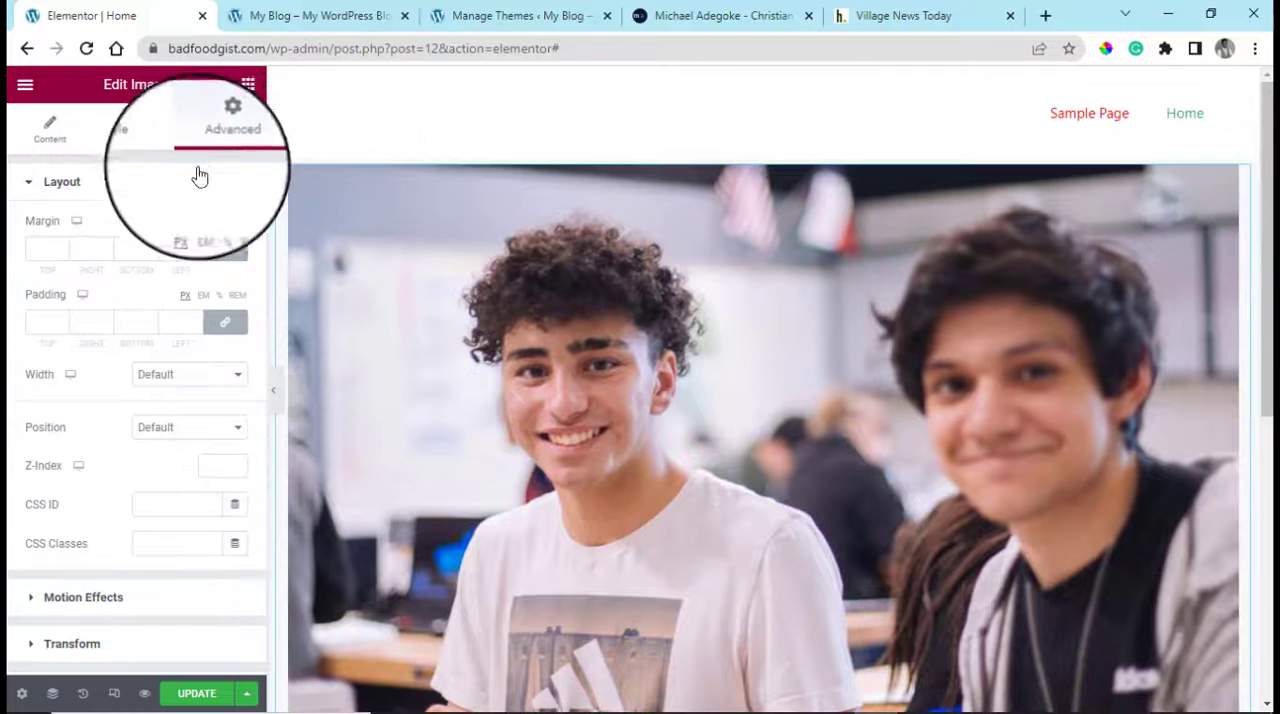
click(125, 146)
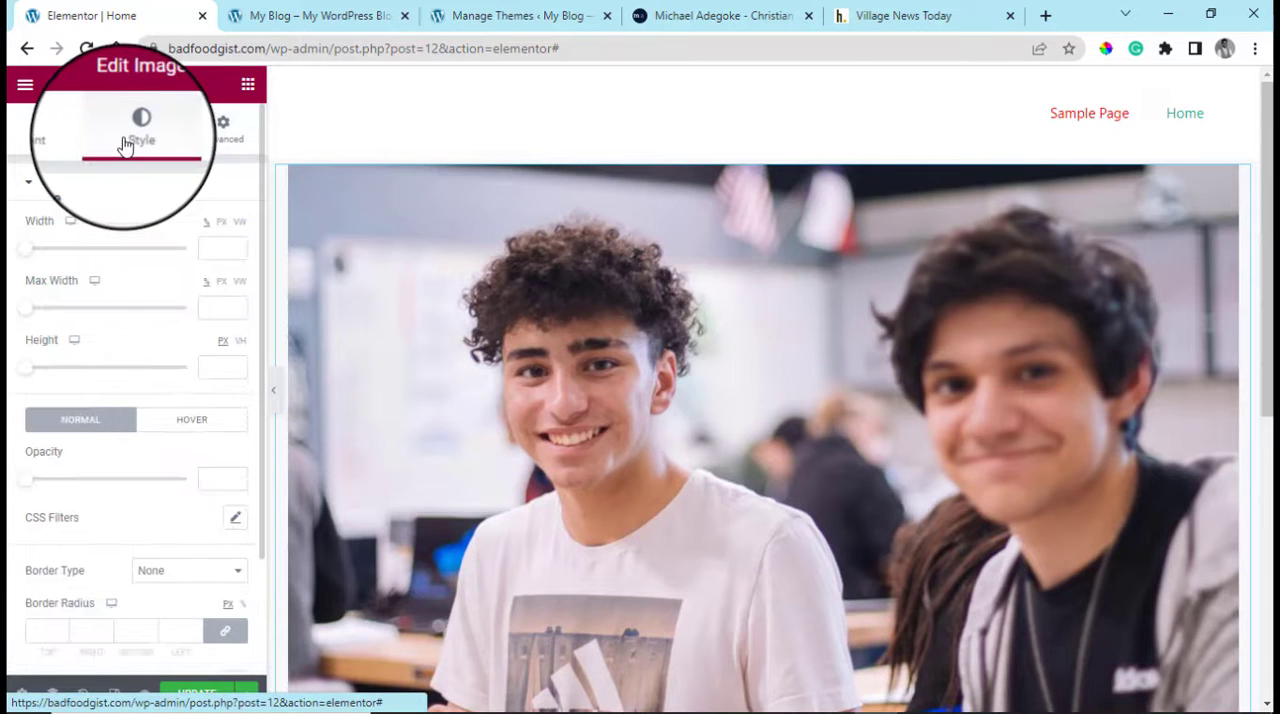
click(44, 184)
click(223, 128)
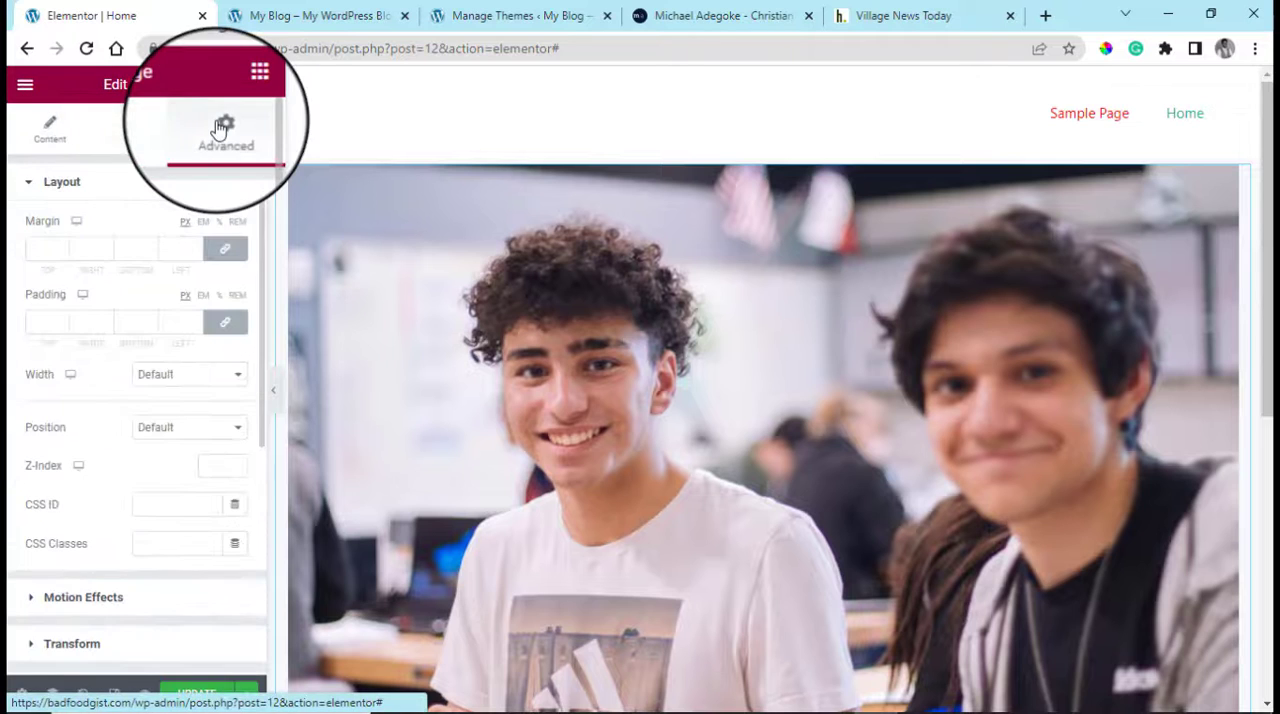
Try a classic background on the image widget in dark red #700E0E
click(48, 182)
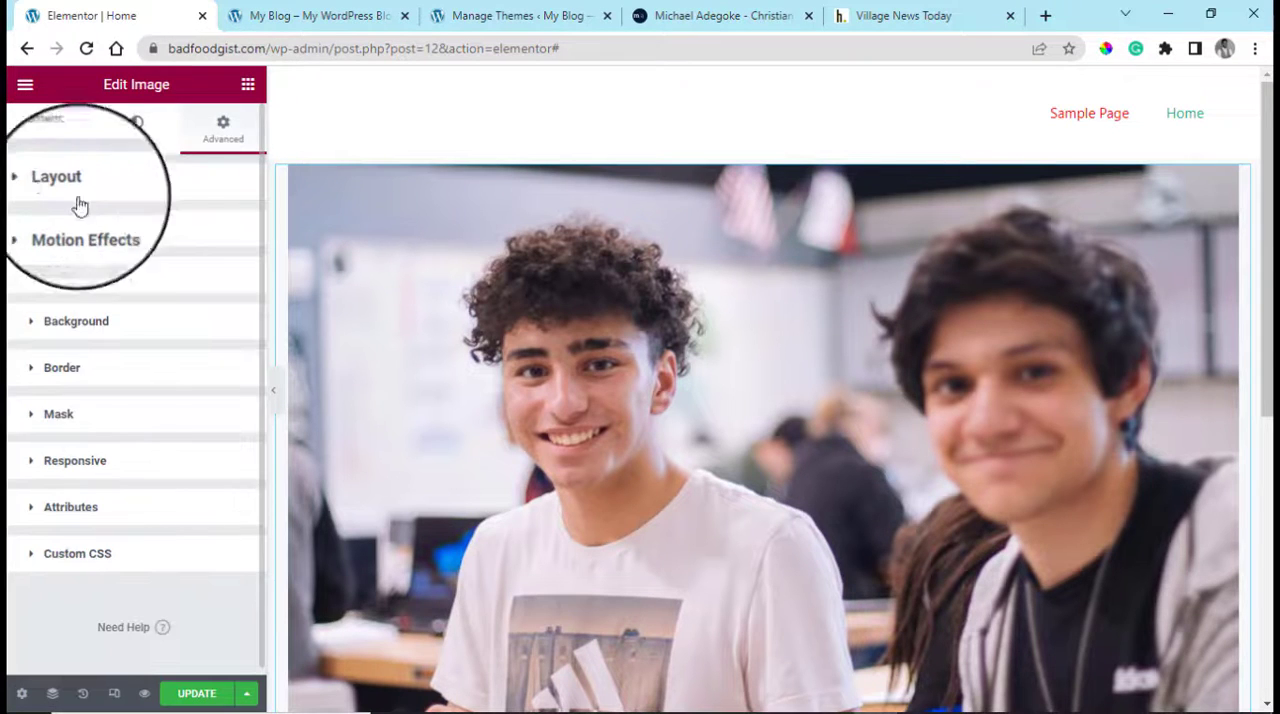
click(44, 338)
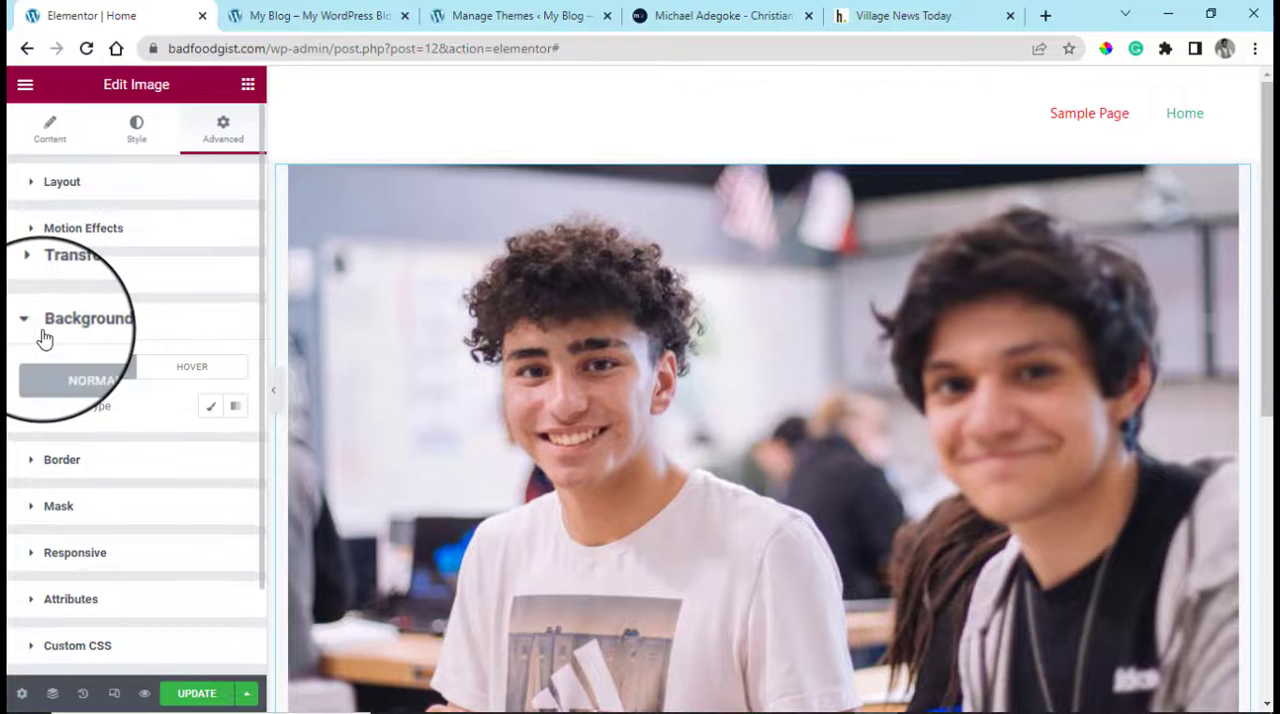
click(210, 408)
click(210, 444)
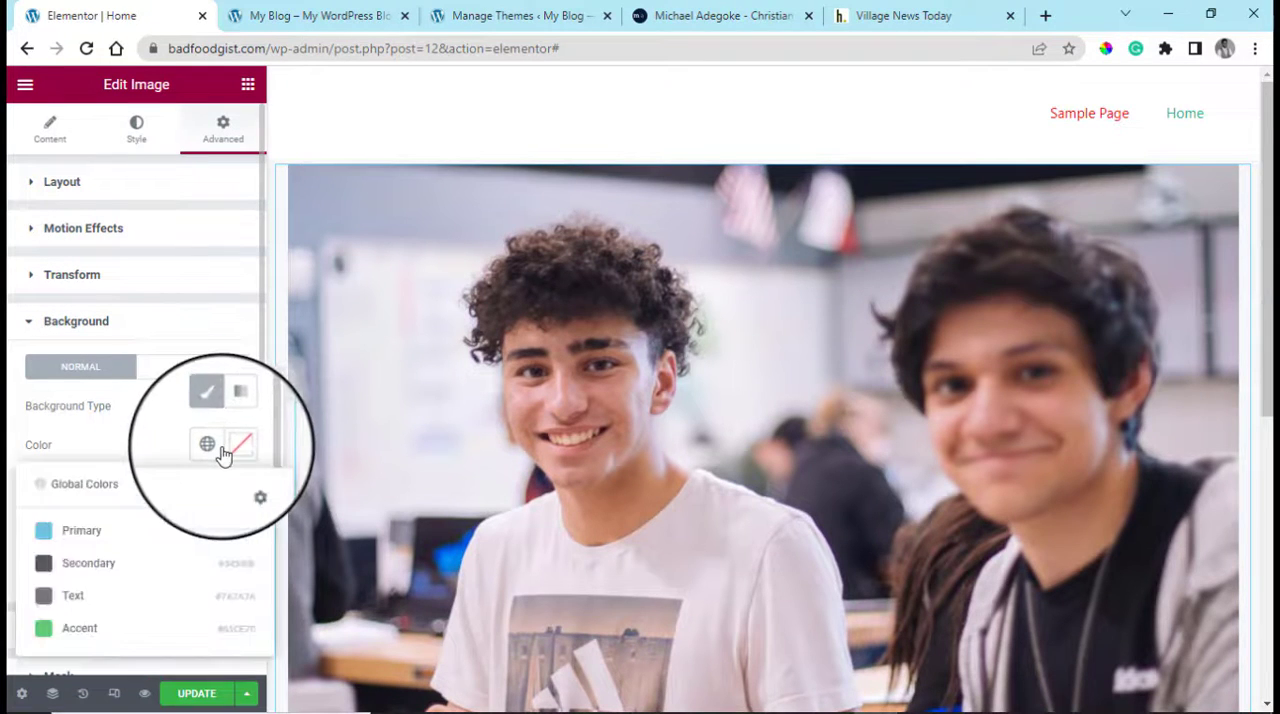
click(234, 446)
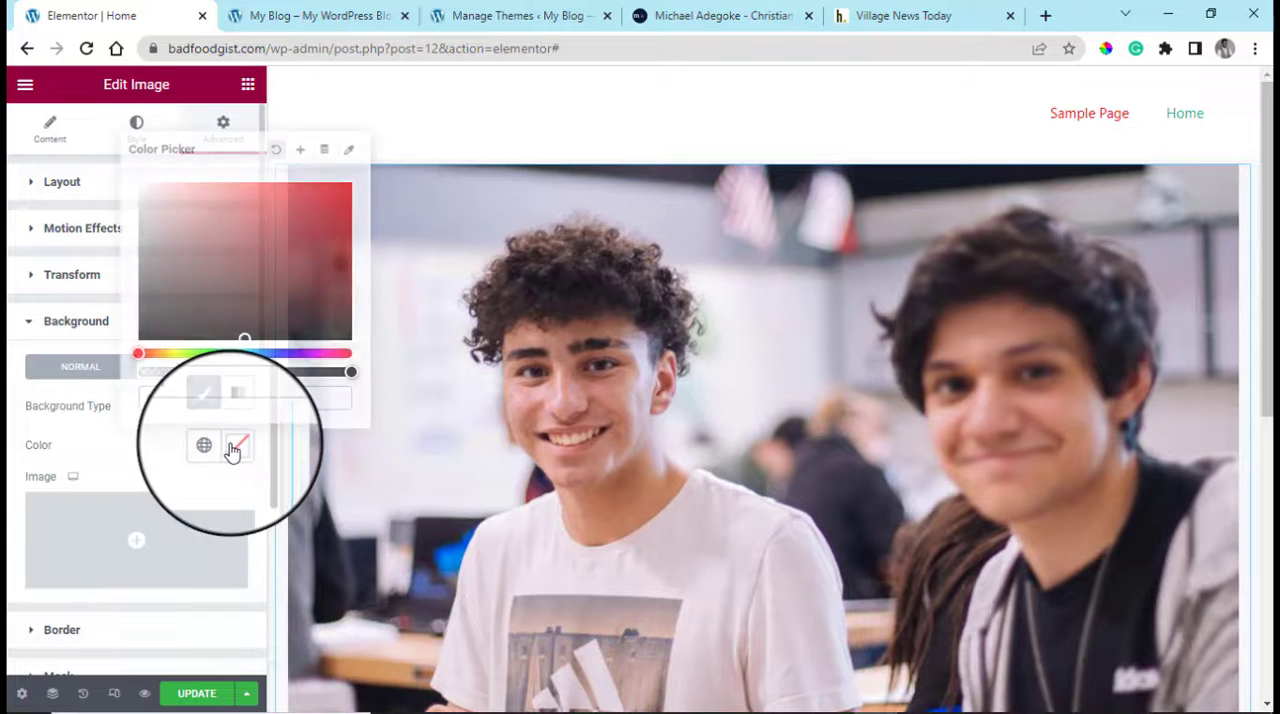
click(232, 450)
click(232, 450)
mouse_move(245, 272)
mouse_down()
mouse_move(303, 229)
mouse_move(340, 258)
mouse_move(327, 270)
mouse_up()
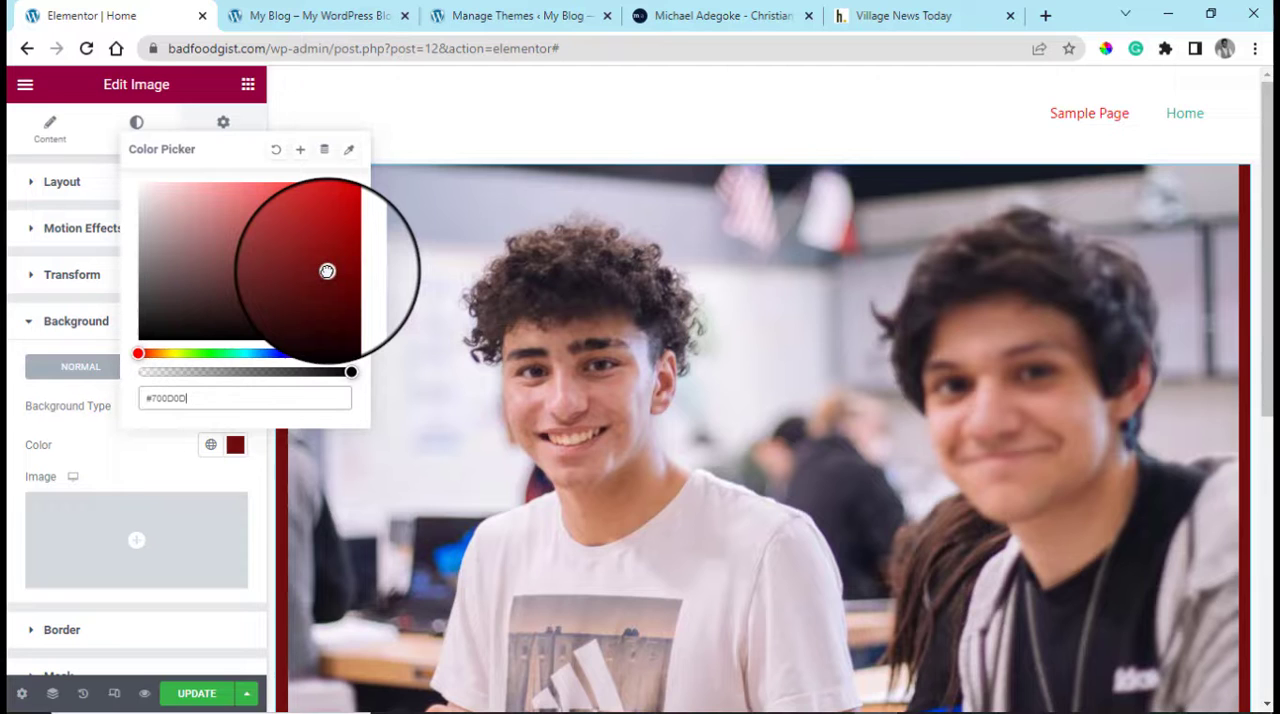
click(80, 472)
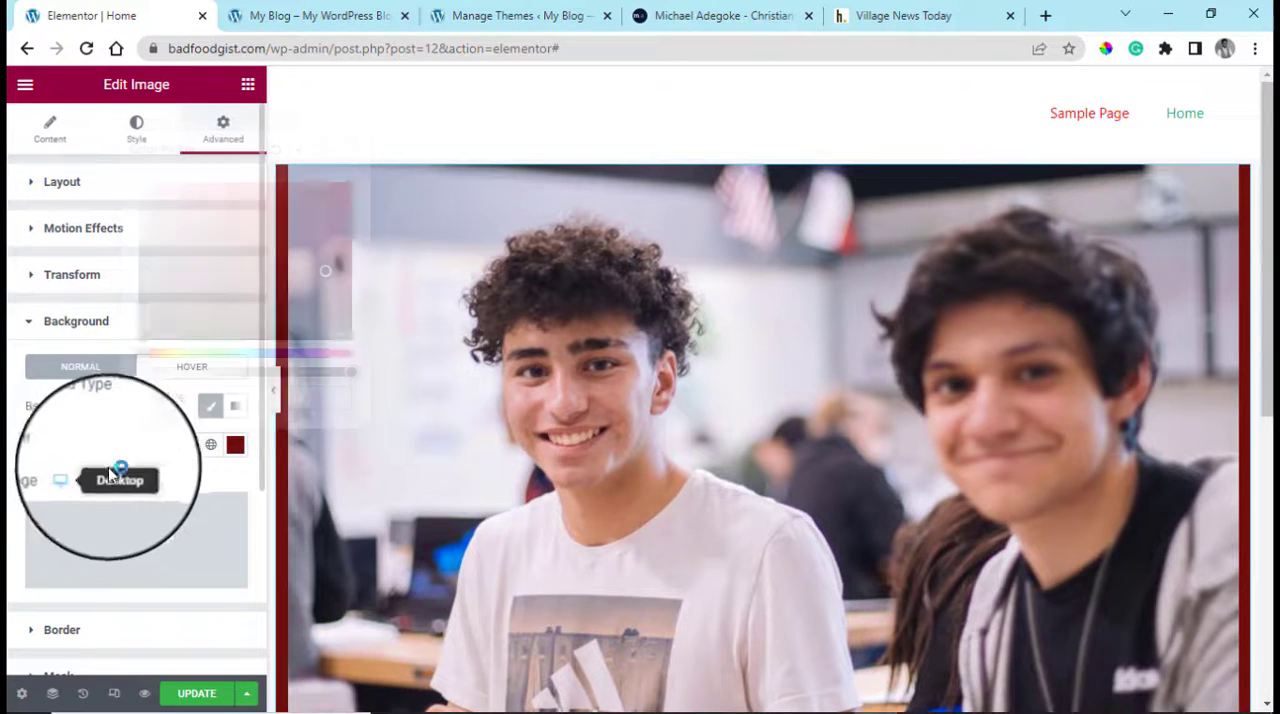
Reset the image widget's background colour
scroll(208, 470, down, 3)
scroll(208, 470, up, 2)
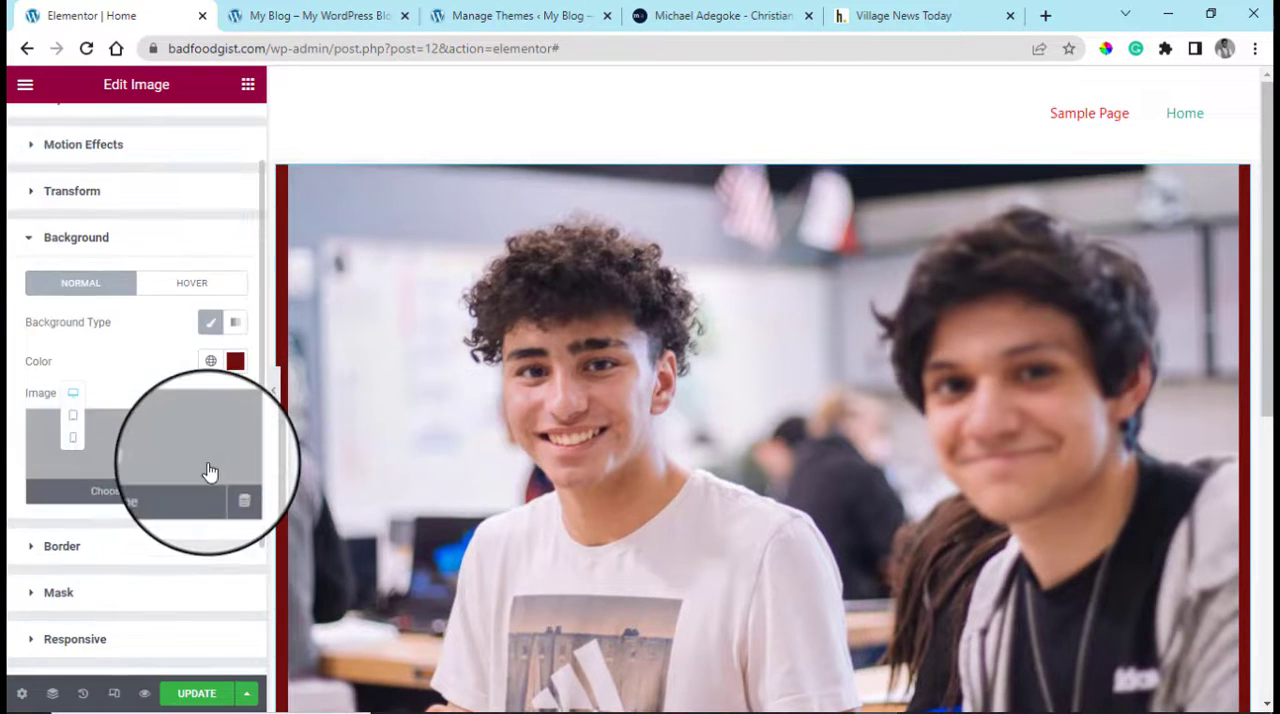
click(236, 361)
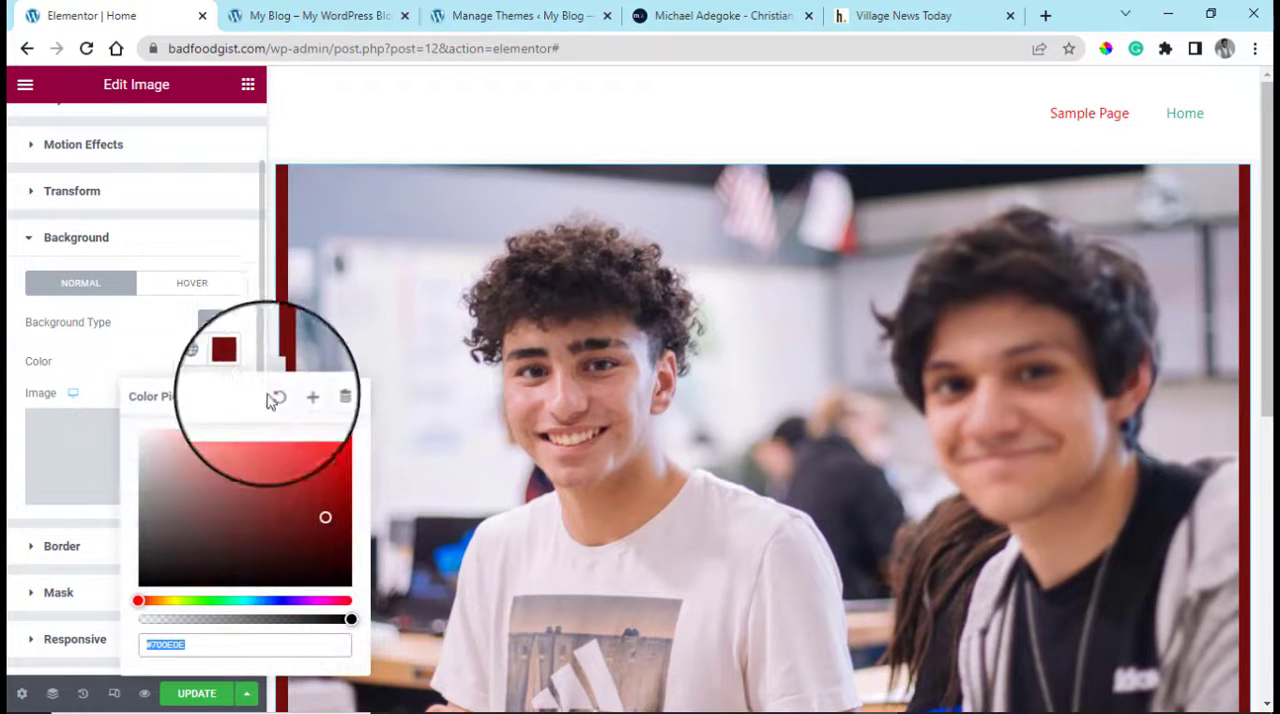
click(278, 404)
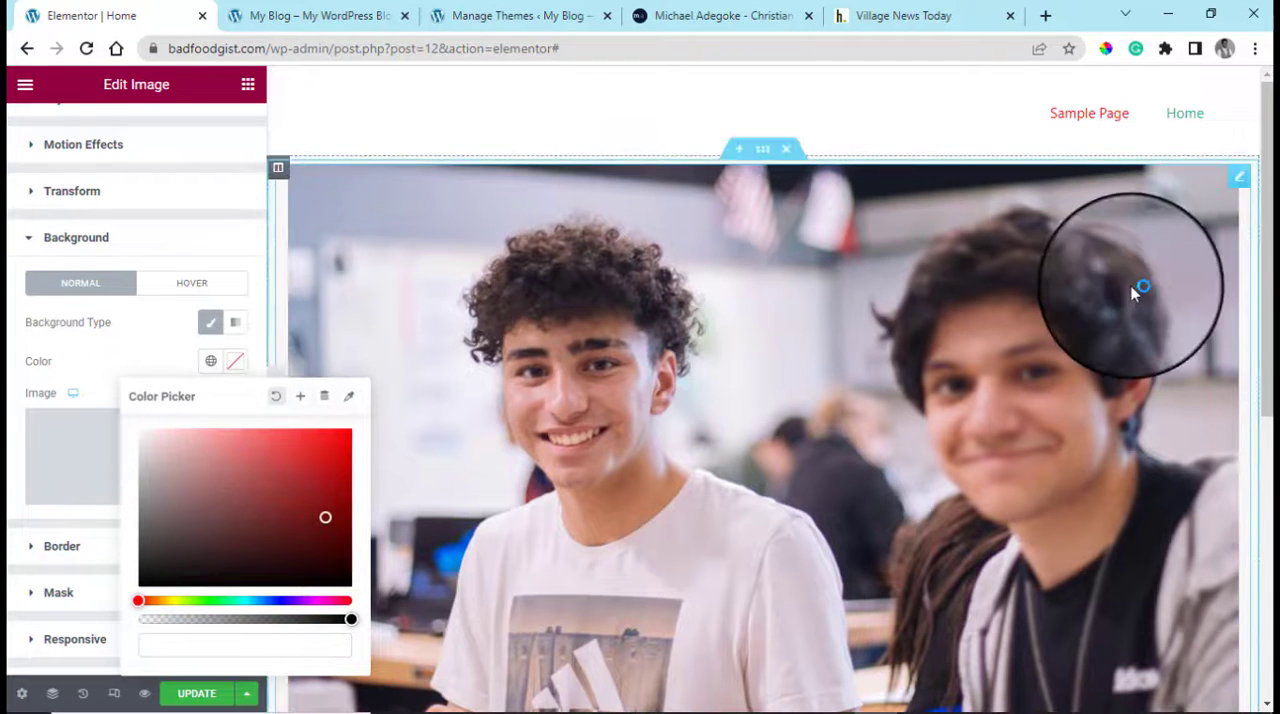
Add a box shadow to the image in the colour rgba(73, 24, 24, 0.5)
mouse_move(1240, 185)
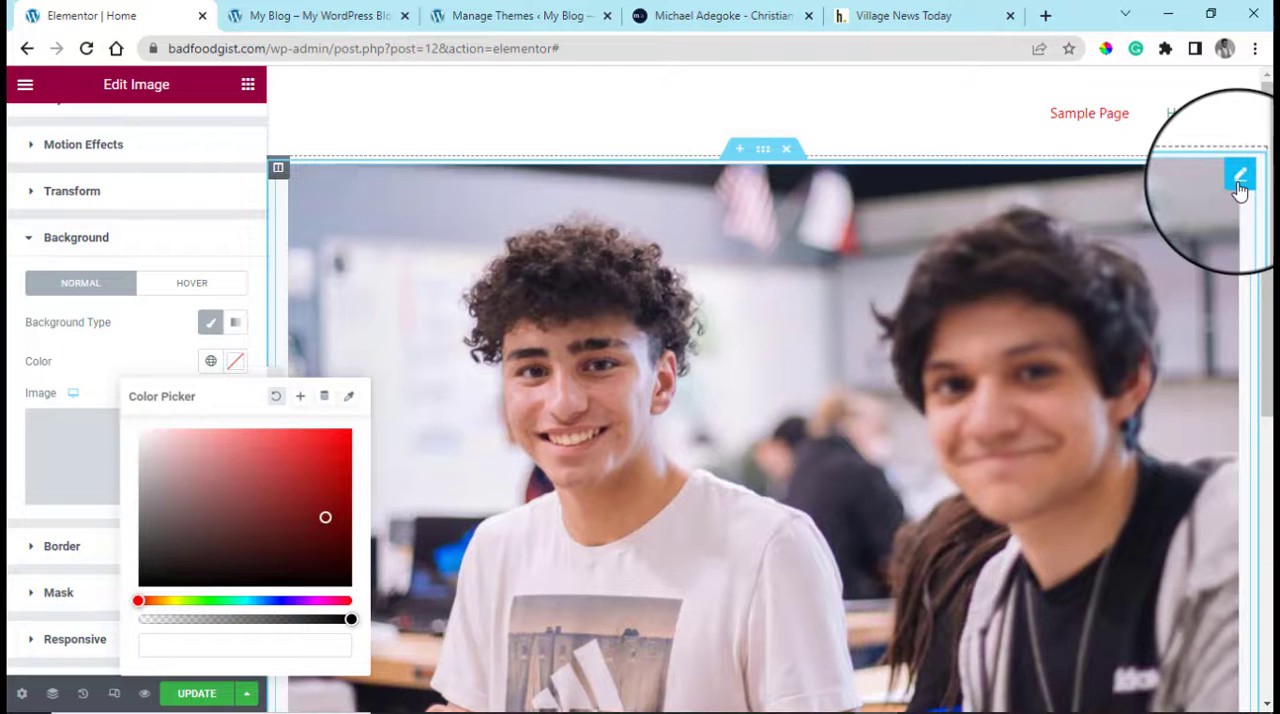
click(1240, 182)
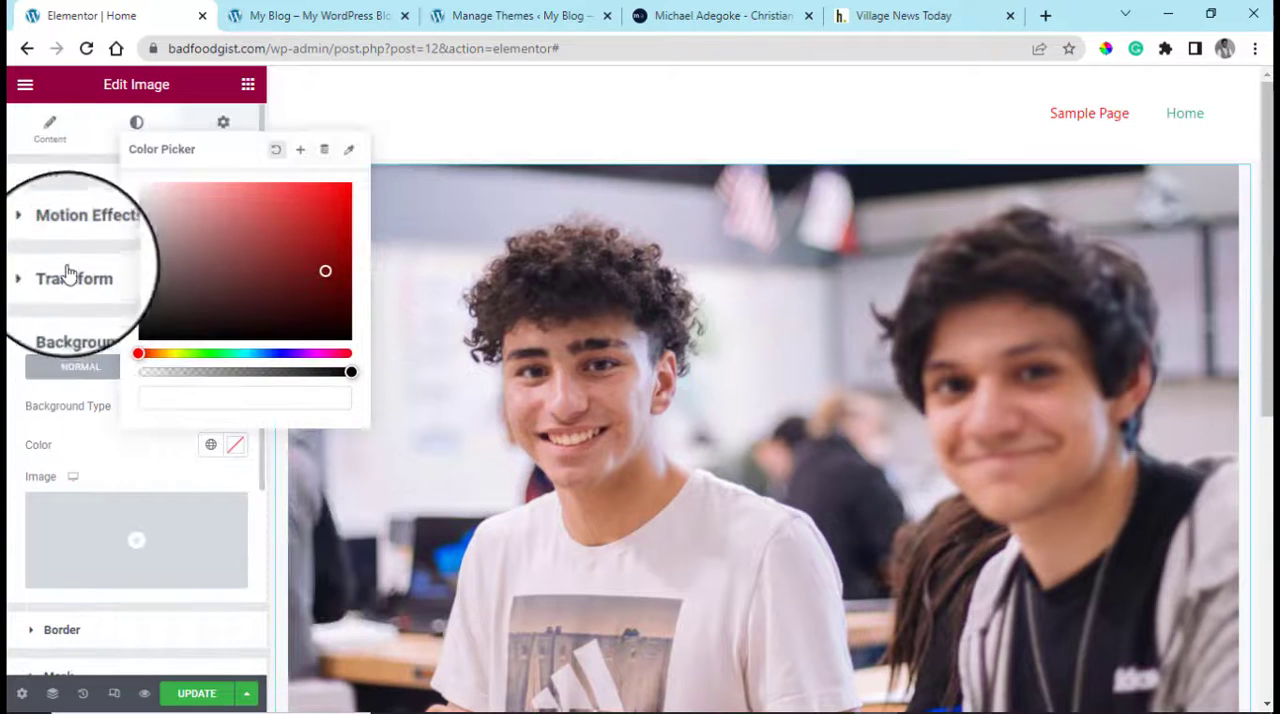
click(73, 142)
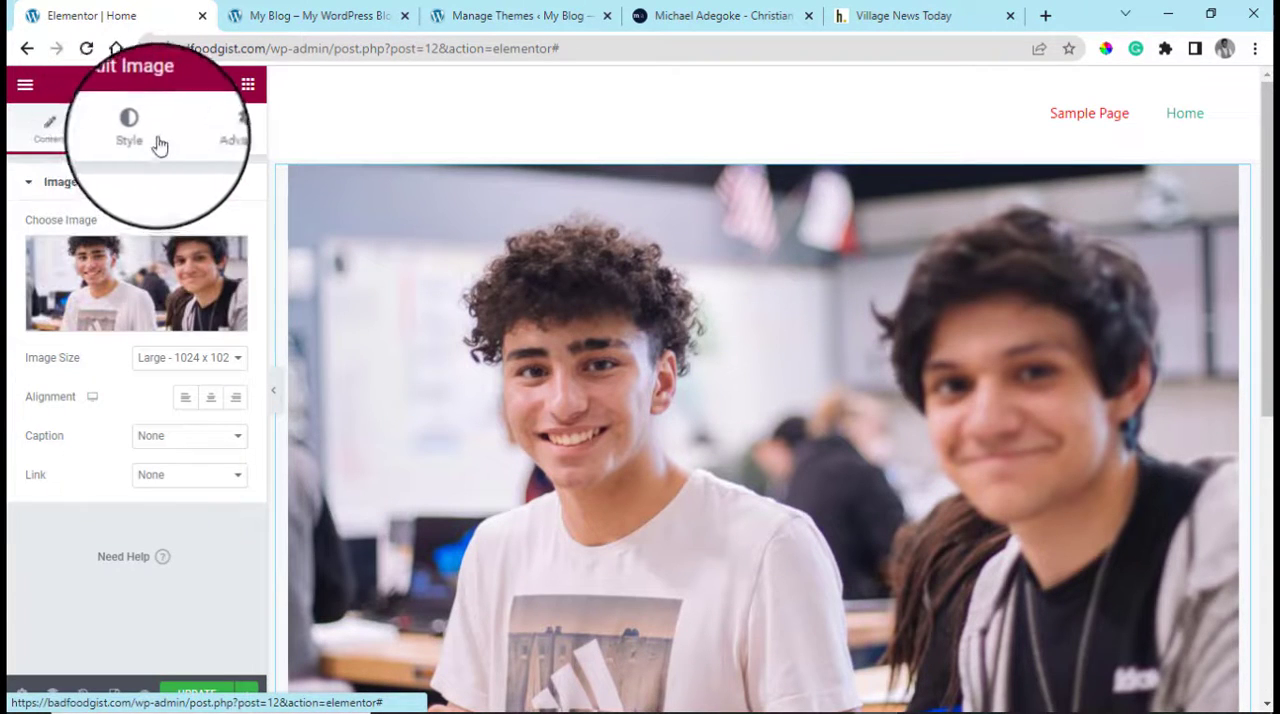
click(136, 130)
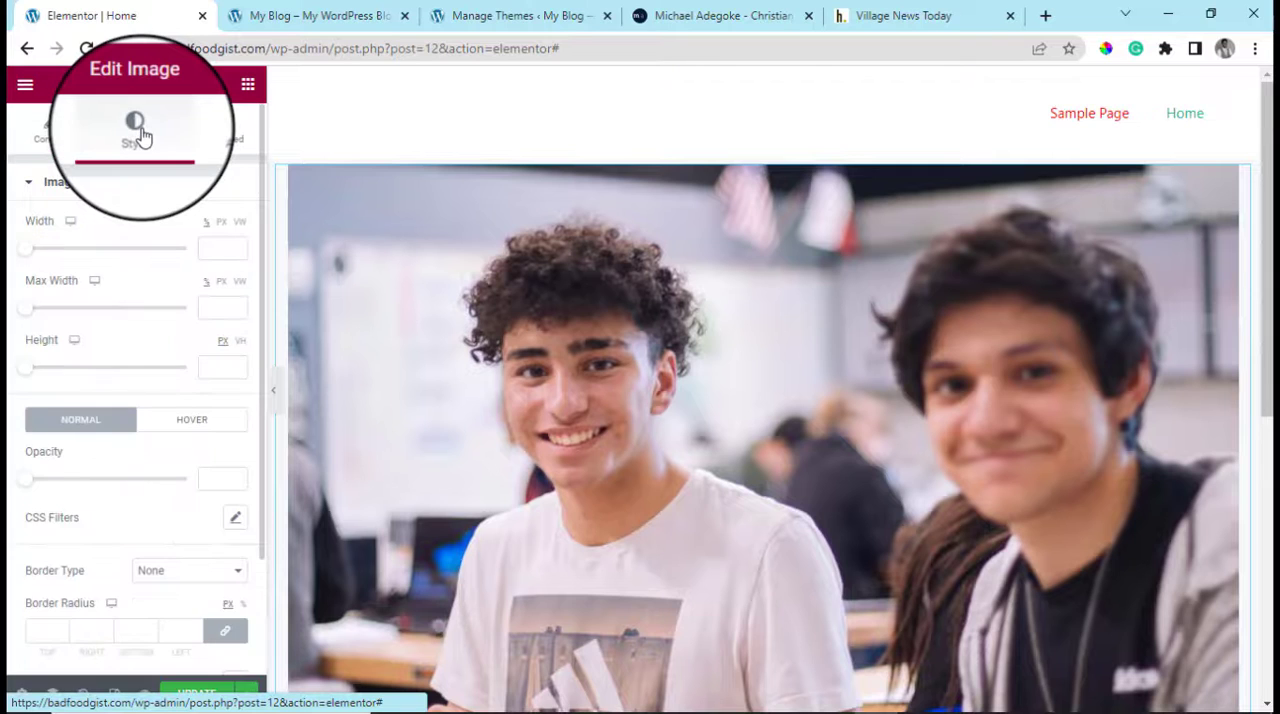
scroll(137, 383, down, 2)
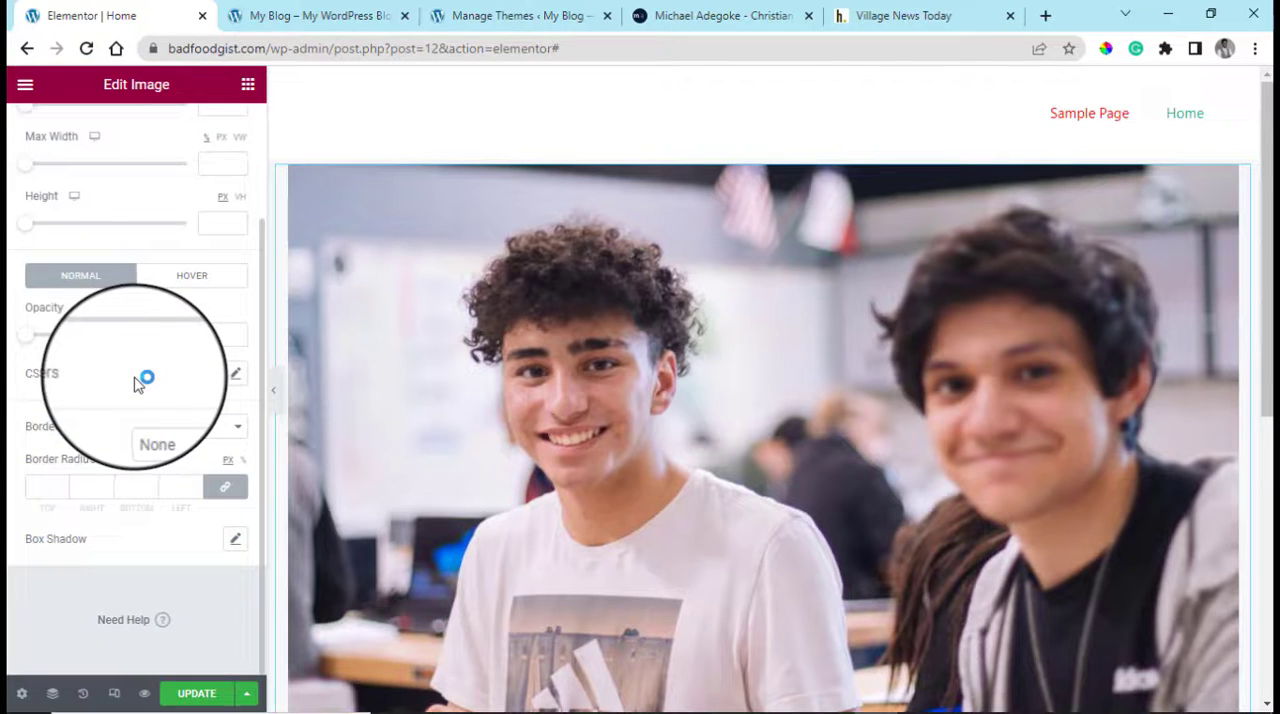
scroll(138, 384, up, 2)
scroll(140, 385, down, 2)
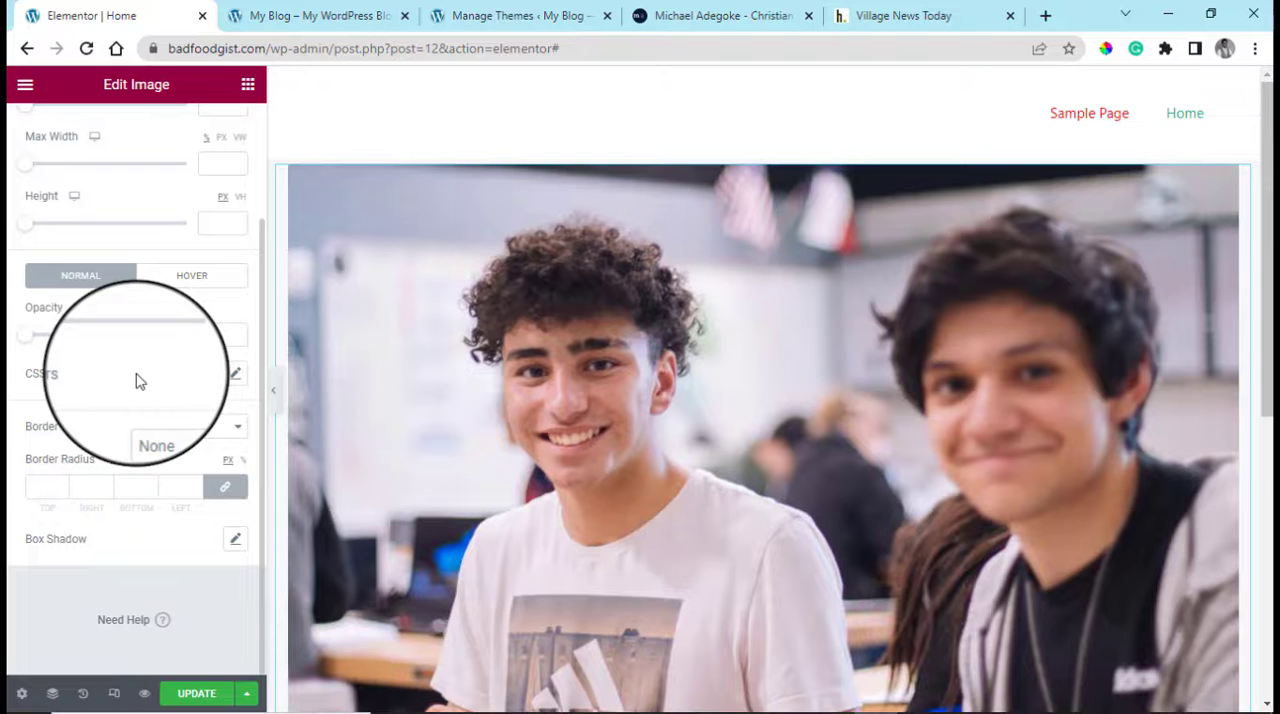
click(236, 540)
scroll(200, 565, down, 2)
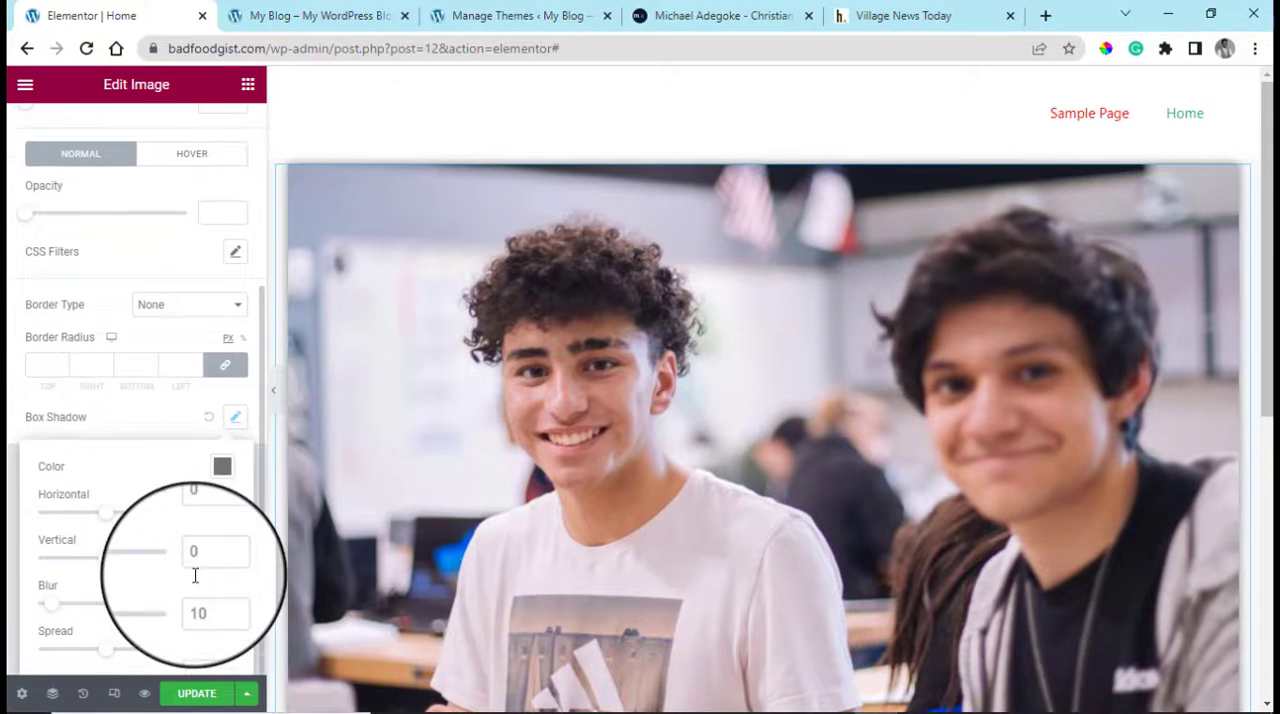
click(224, 472)
drag(243, 321, 271, 317)
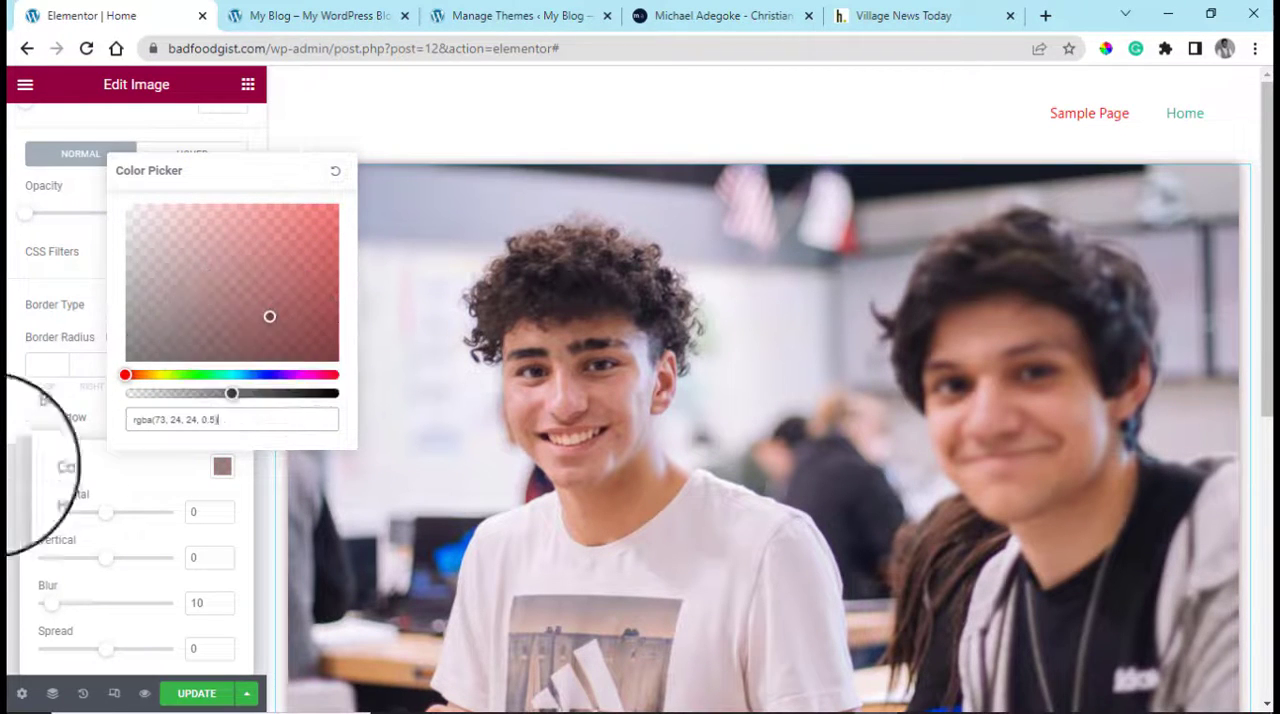
click(12, 608)
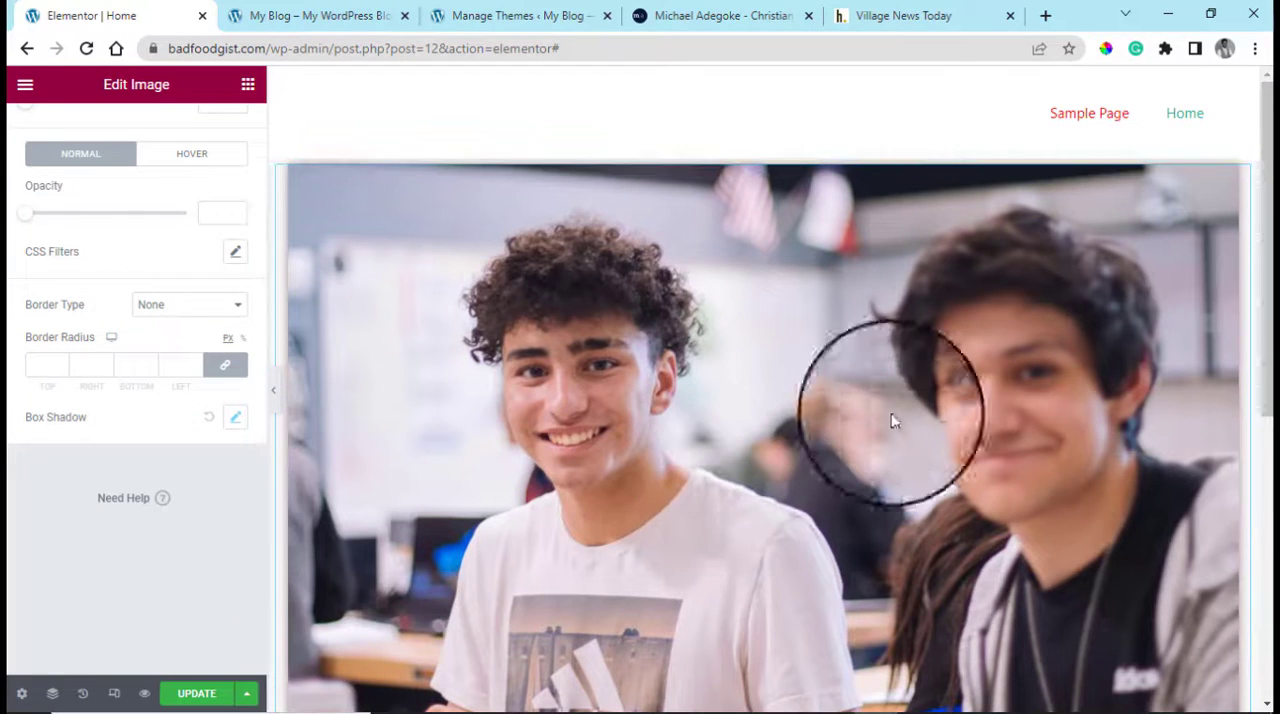
Check the section's advanced options and set the image widget's normal opacity to 0.52
click(760, 151)
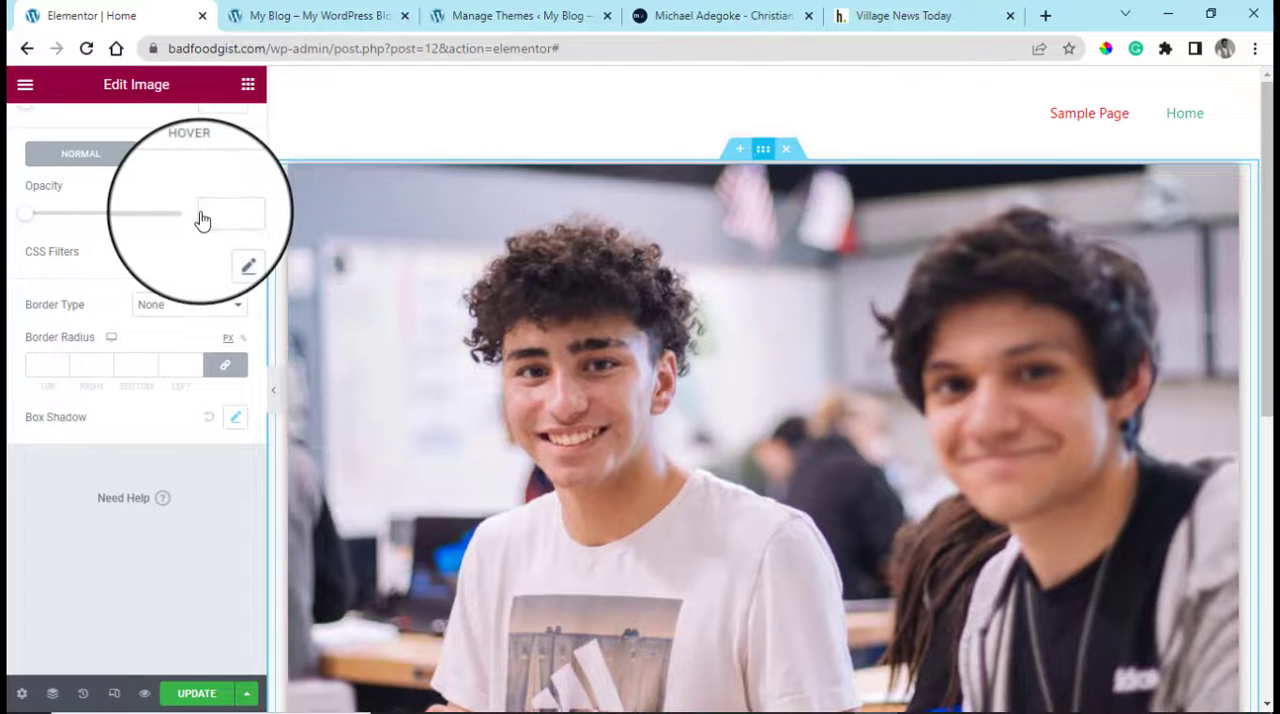
click(222, 132)
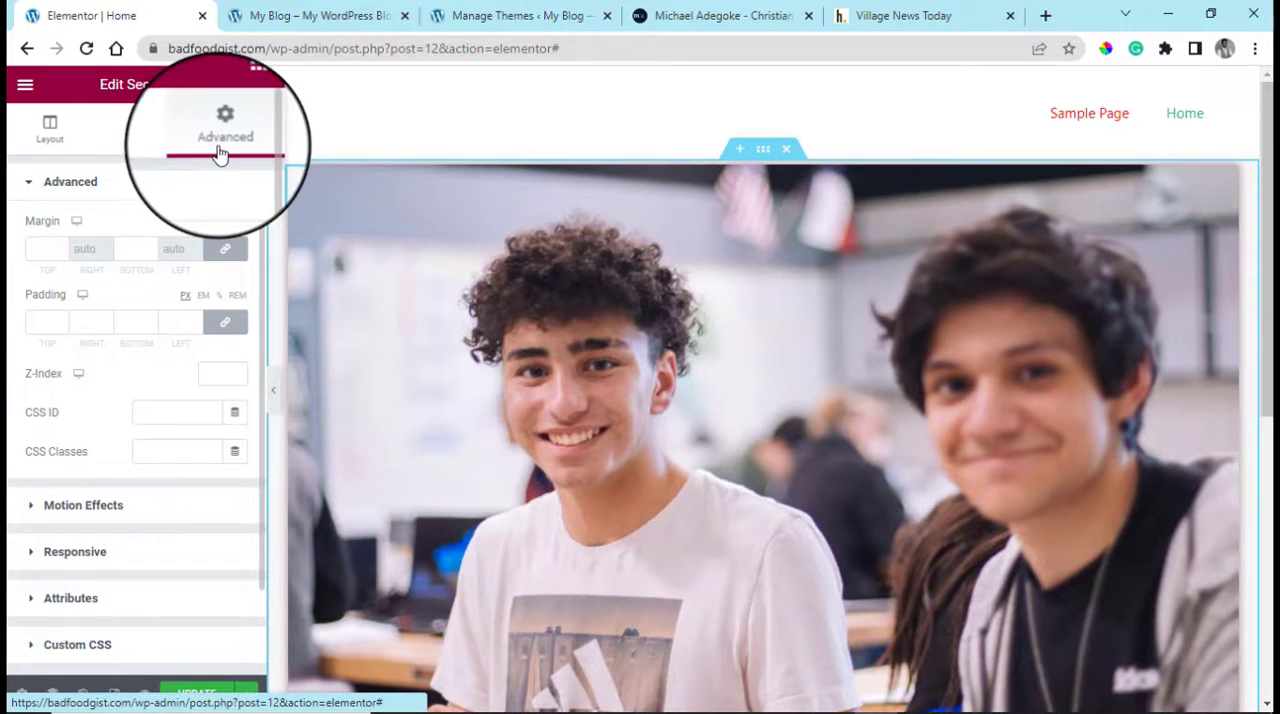
mouse_move(1200, 222)
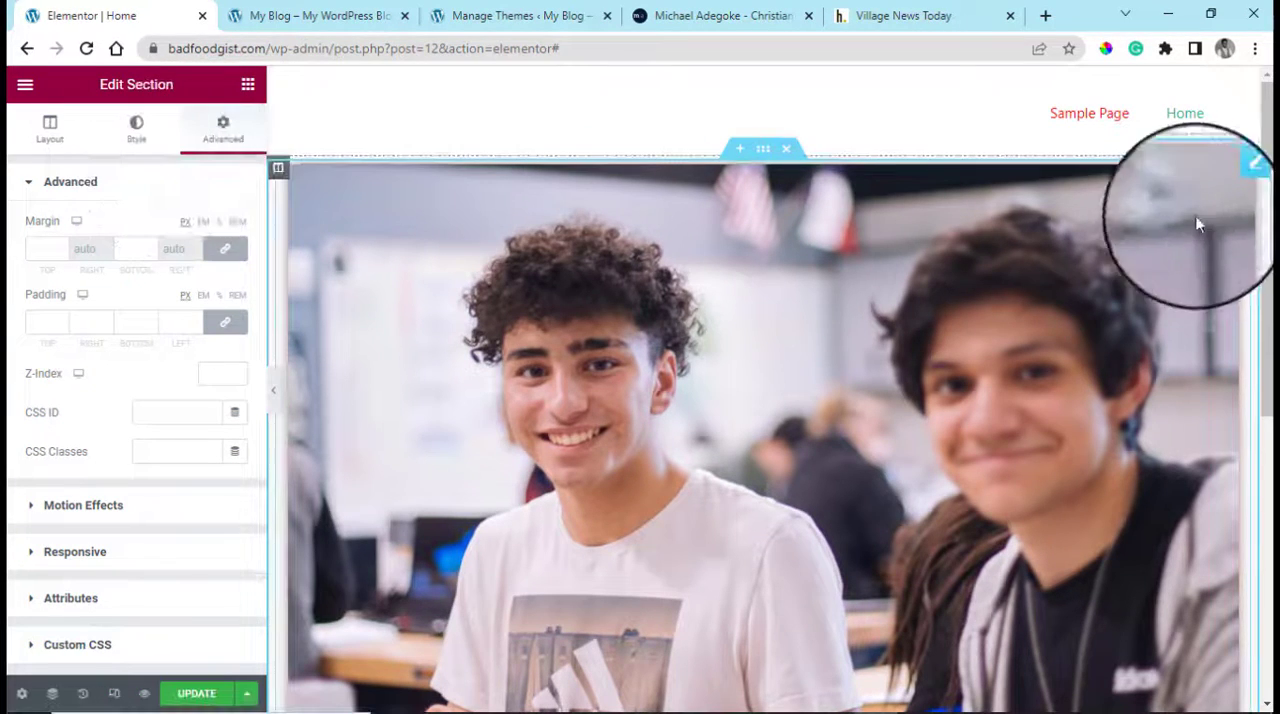
click(1242, 183)
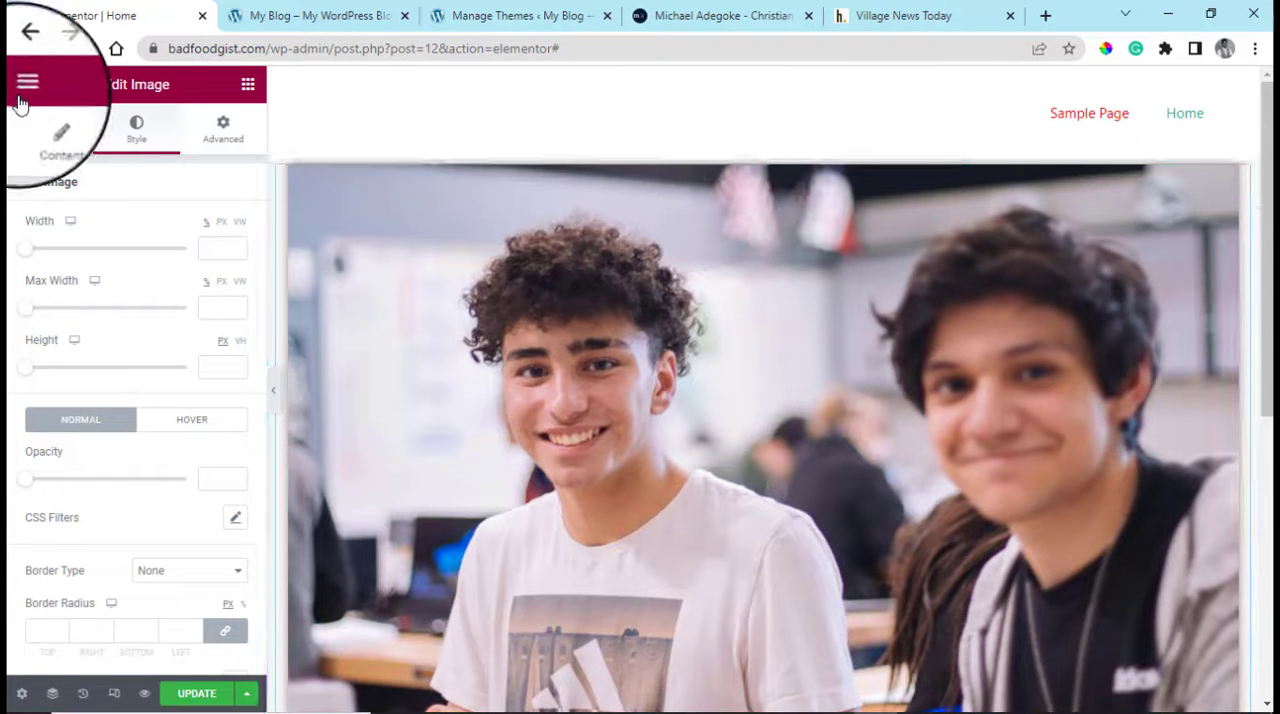
click(44, 136)
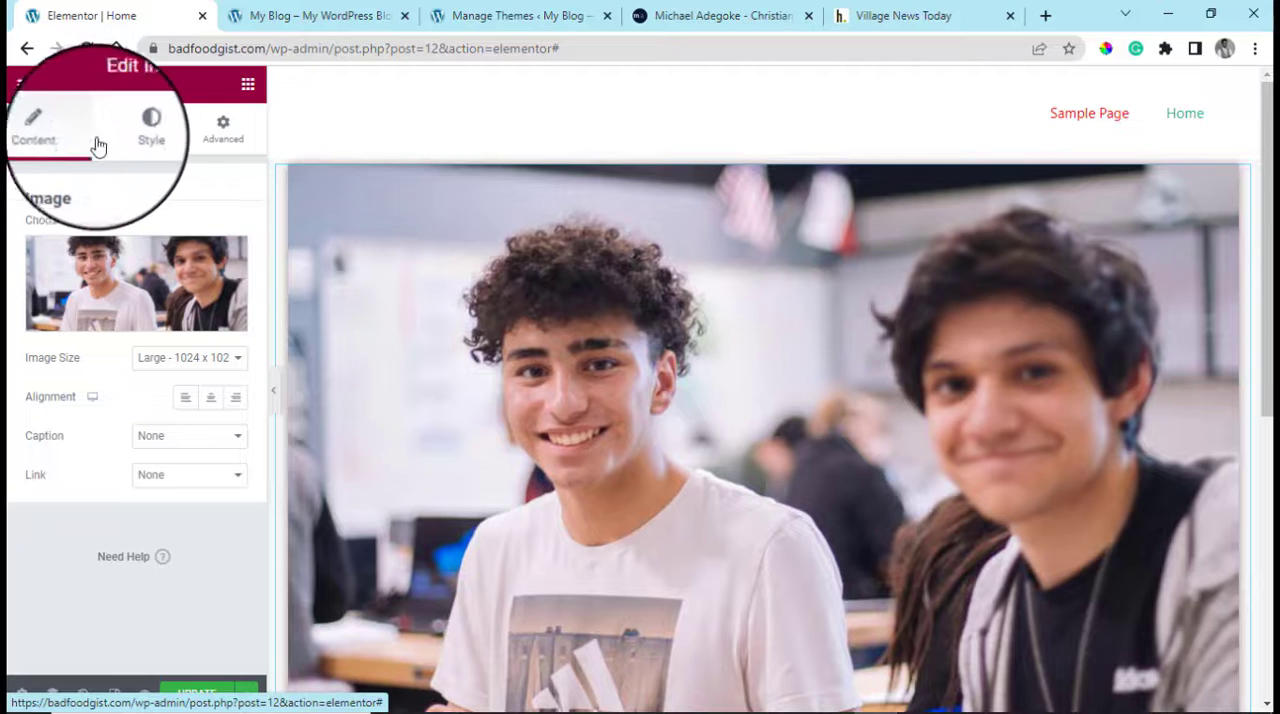
click(137, 128)
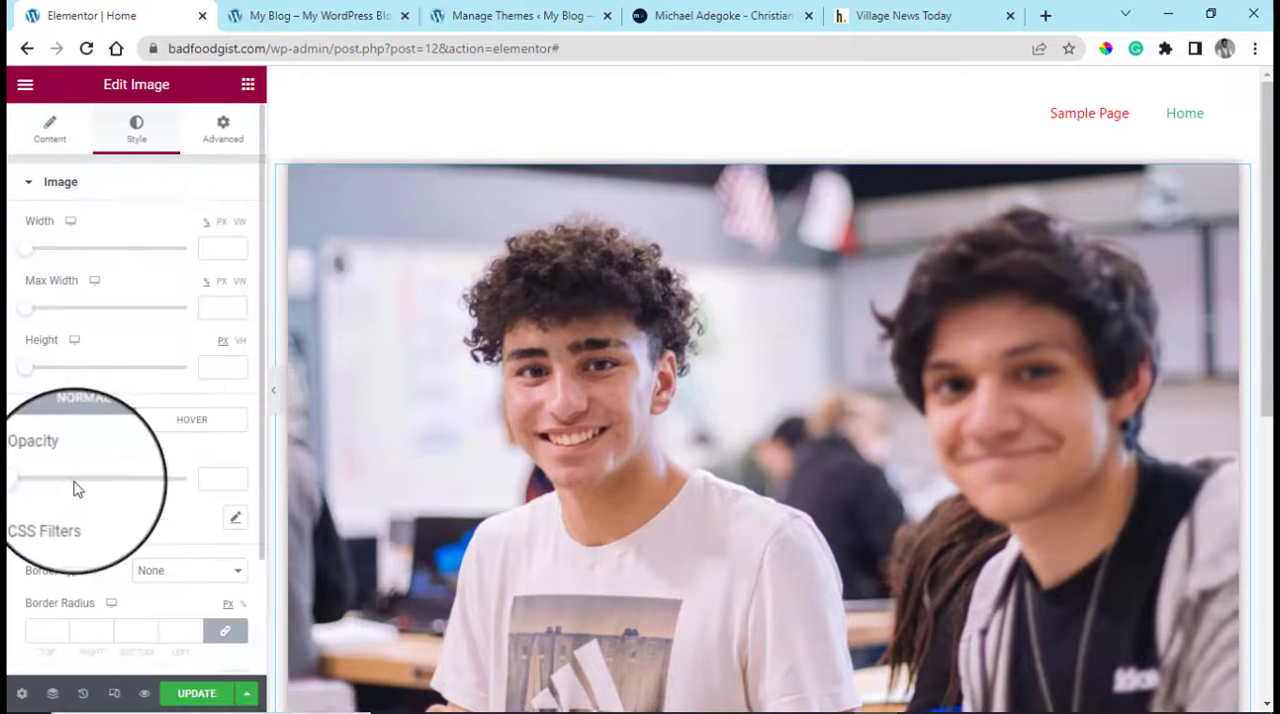
scroll(91, 481, down, 2)
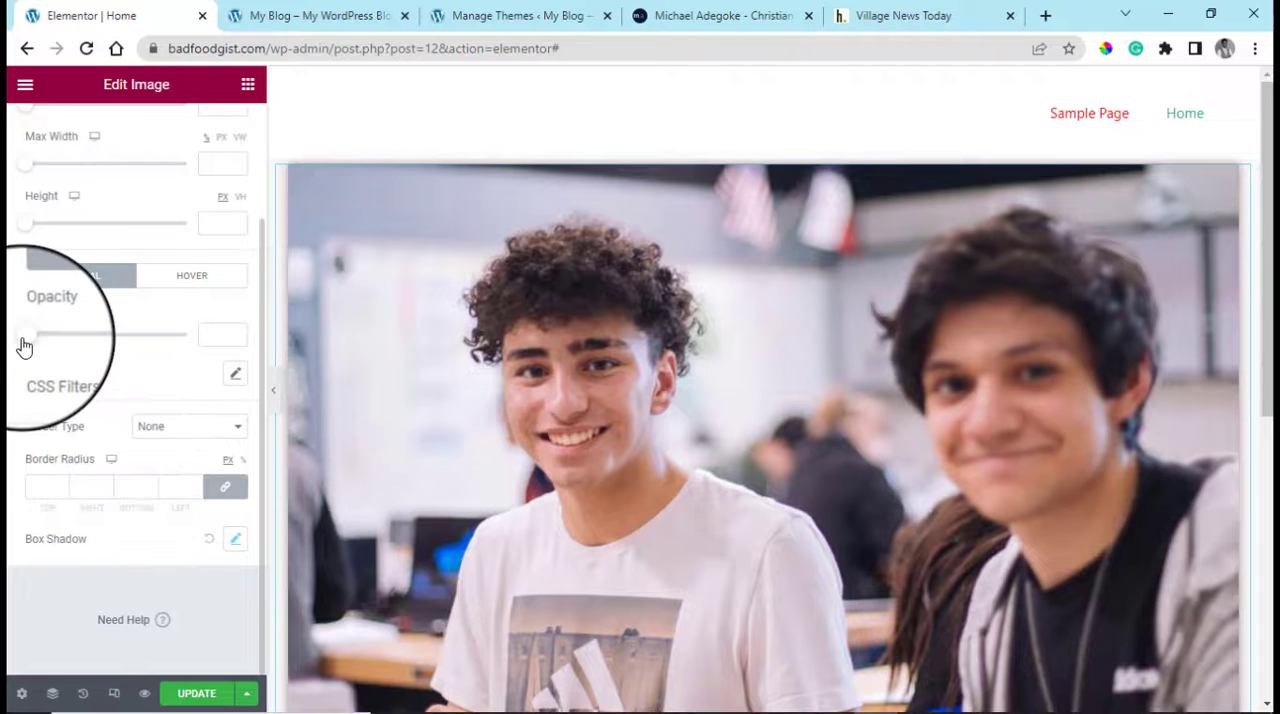
drag(25, 345, 100, 349)
scroll(131, 334, up, 2)
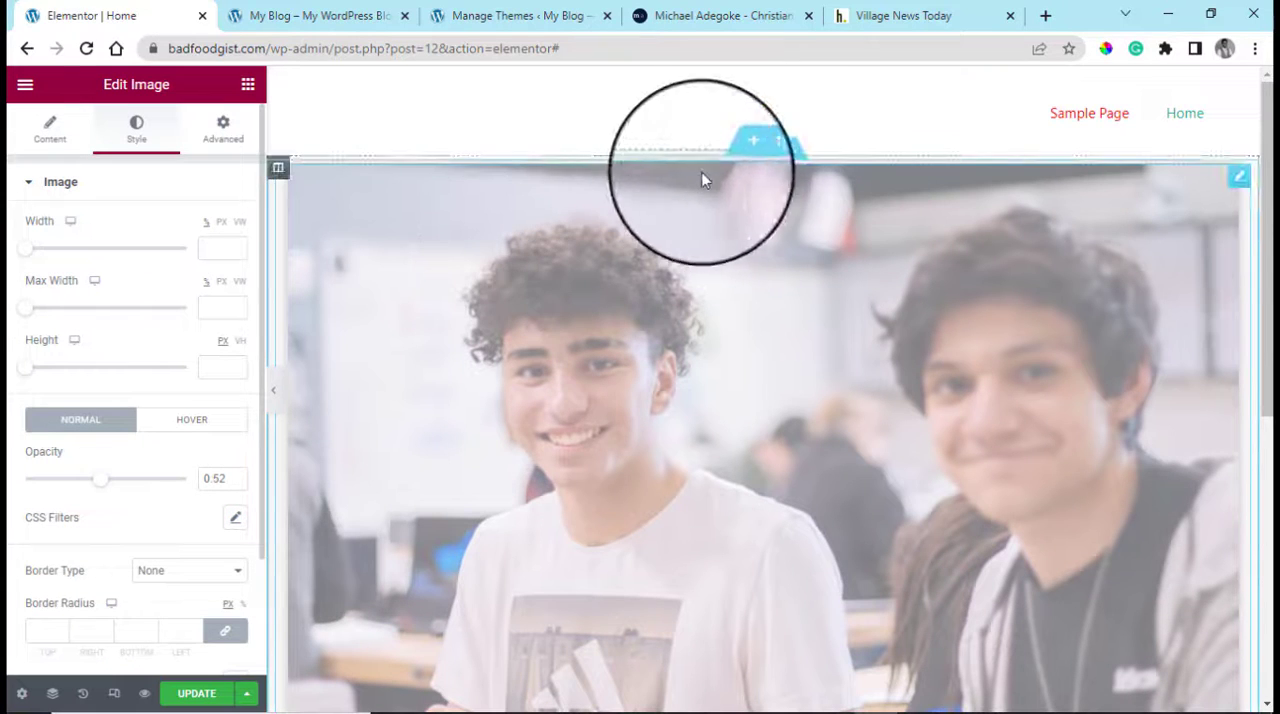
Give the image's section a classic background in golden brown #AE8640
click(763, 153)
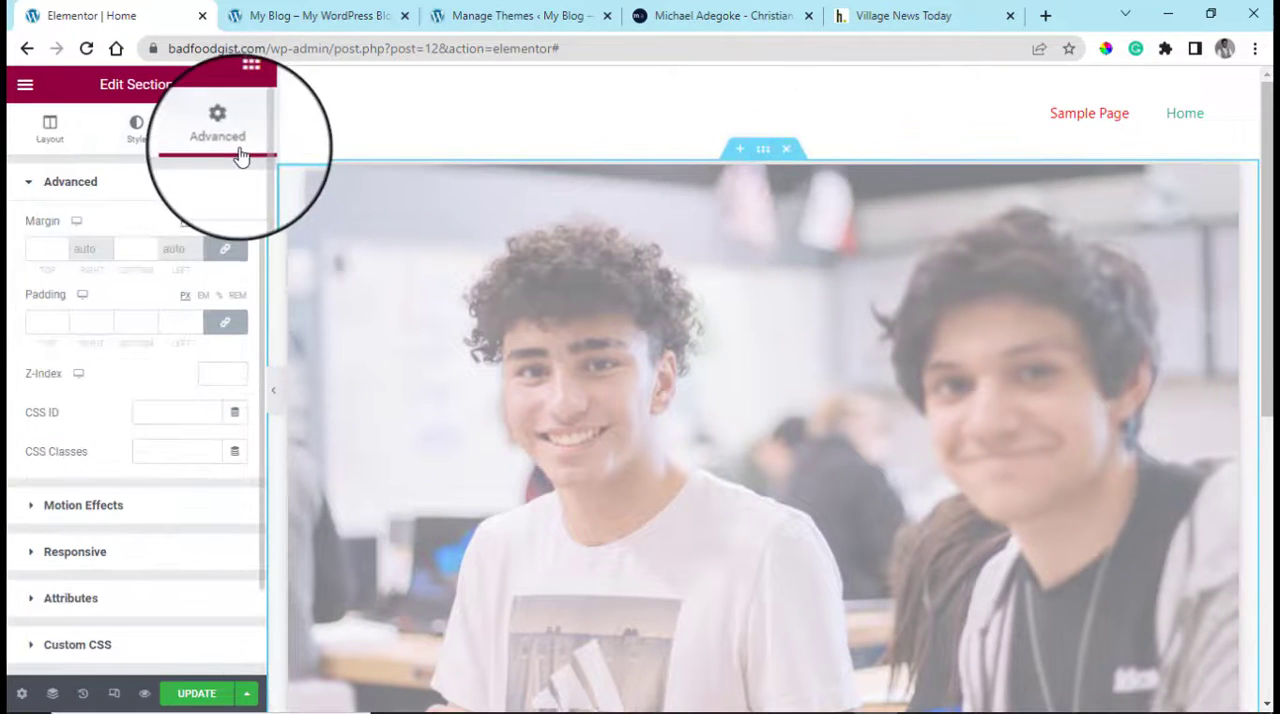
click(128, 130)
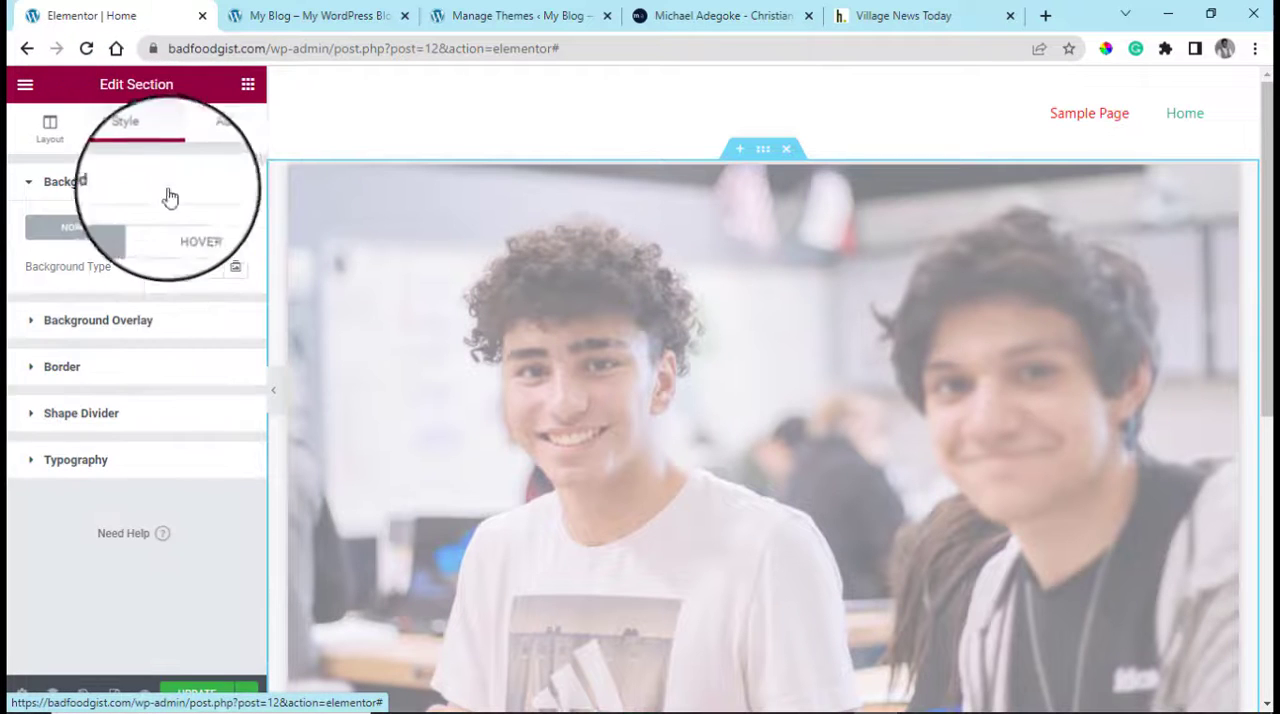
click(162, 270)
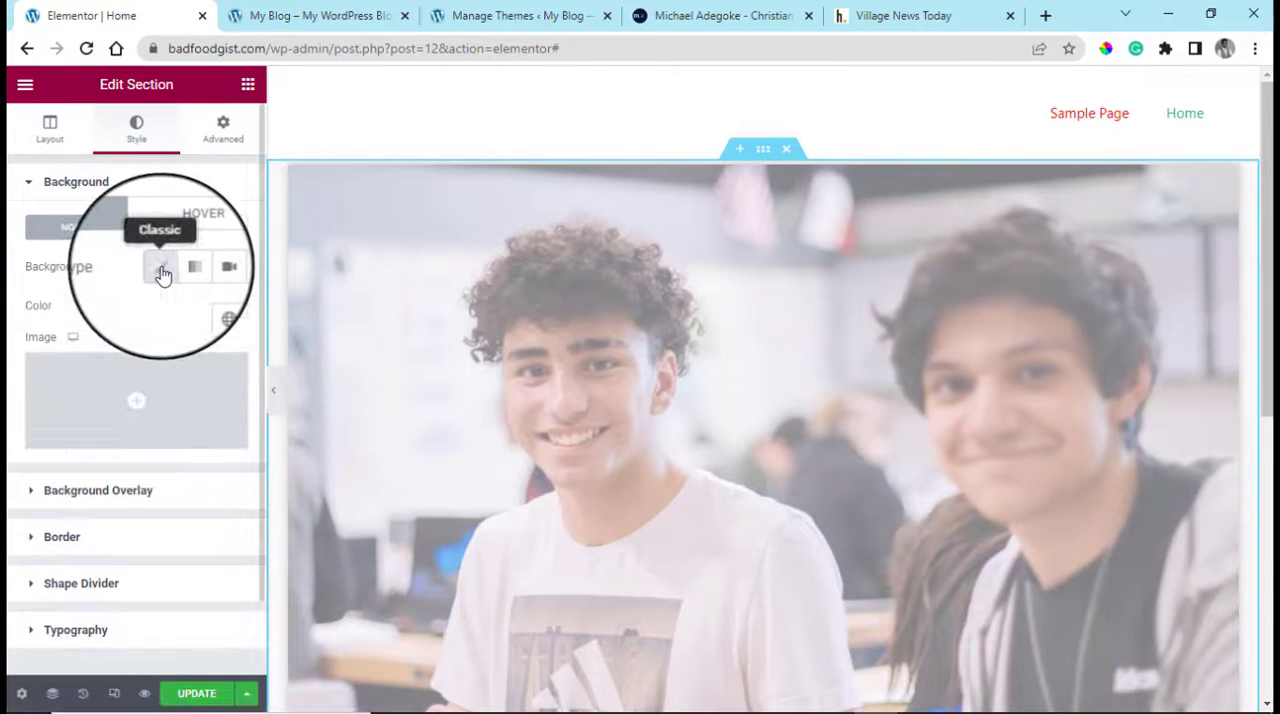
click(230, 309)
click(248, 454)
drag(248, 454, 271, 423)
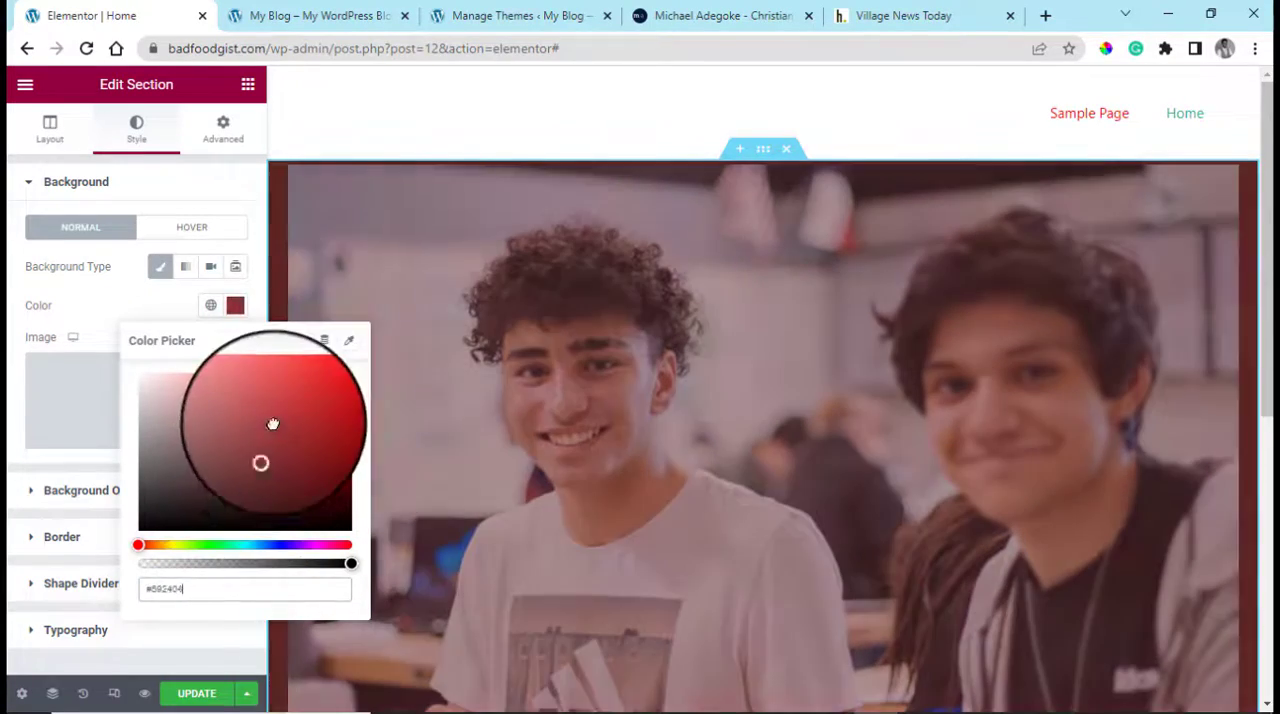
click(160, 545)
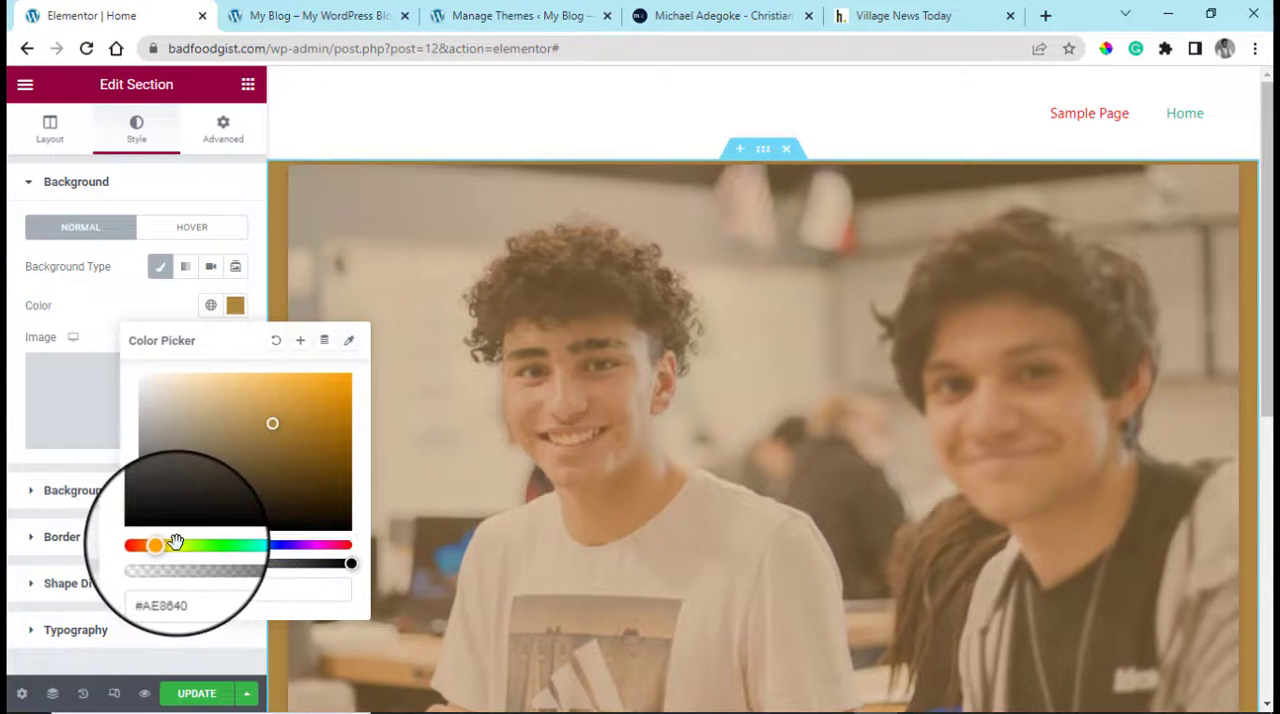
click(12, 450)
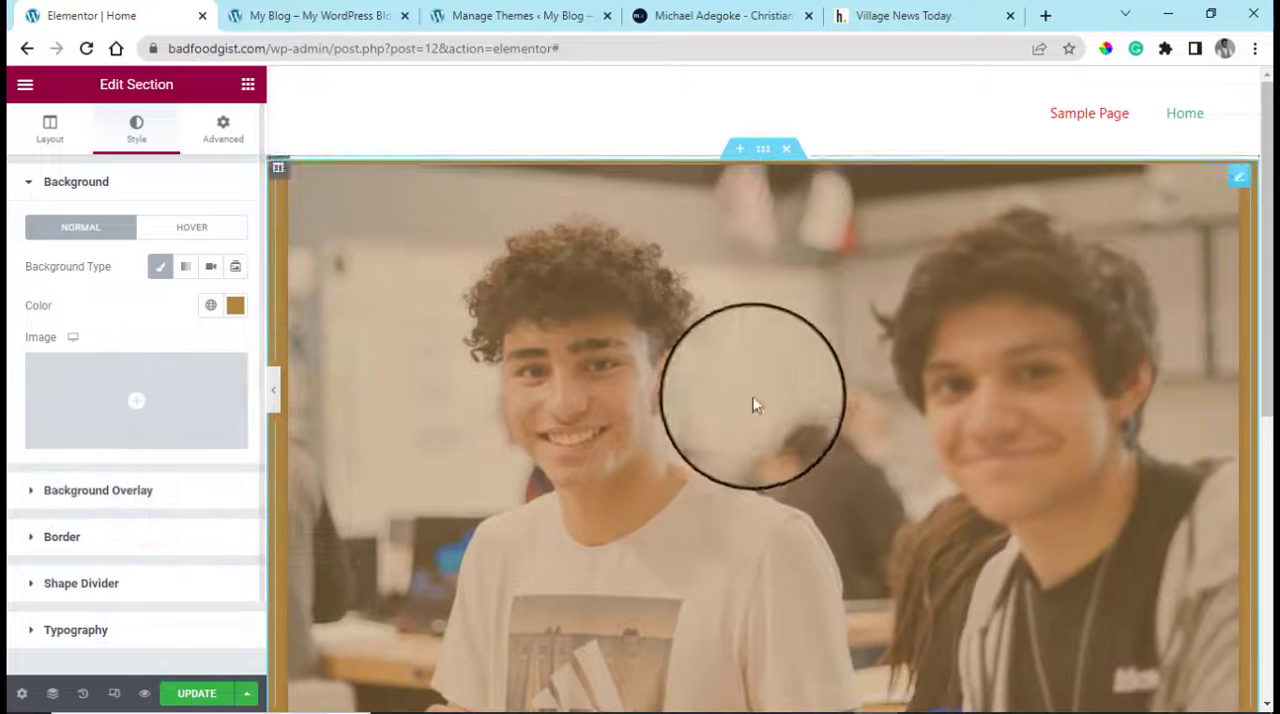
Add a new single-column section below the image section
scroll(751, 401, down, 1)
scroll(751, 401, up, 1)
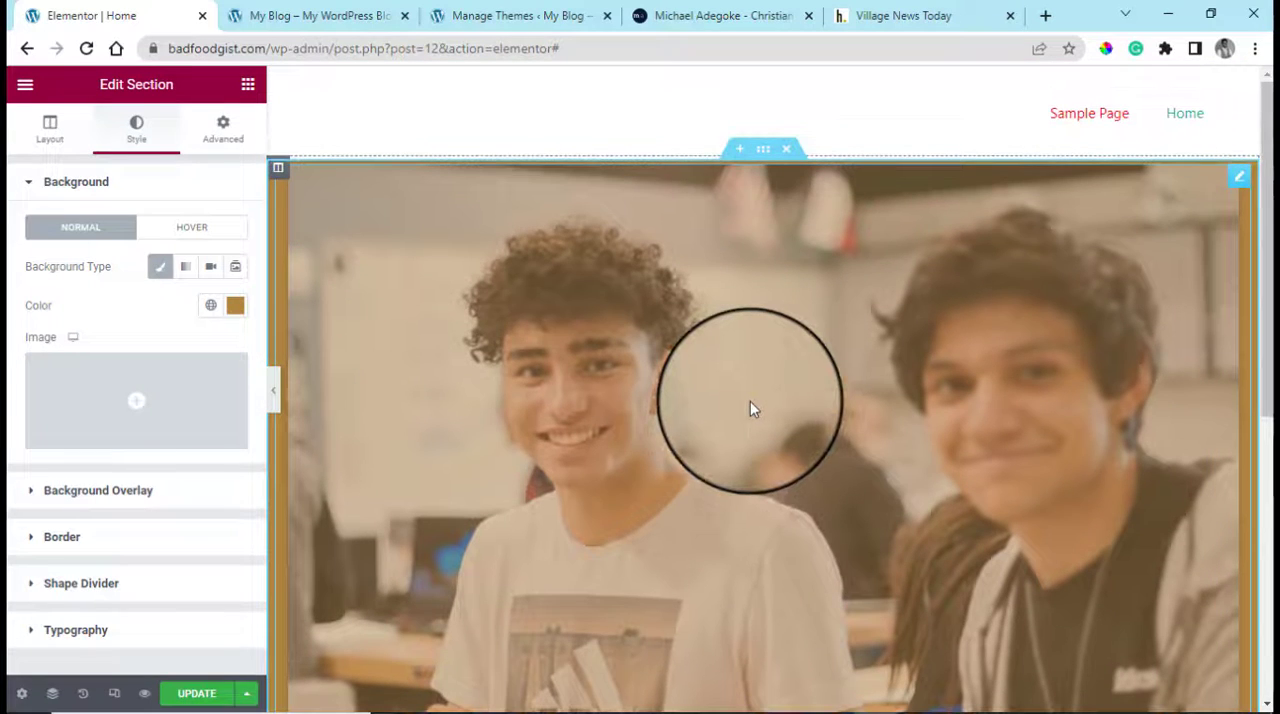
scroll(750, 408, down, 5)
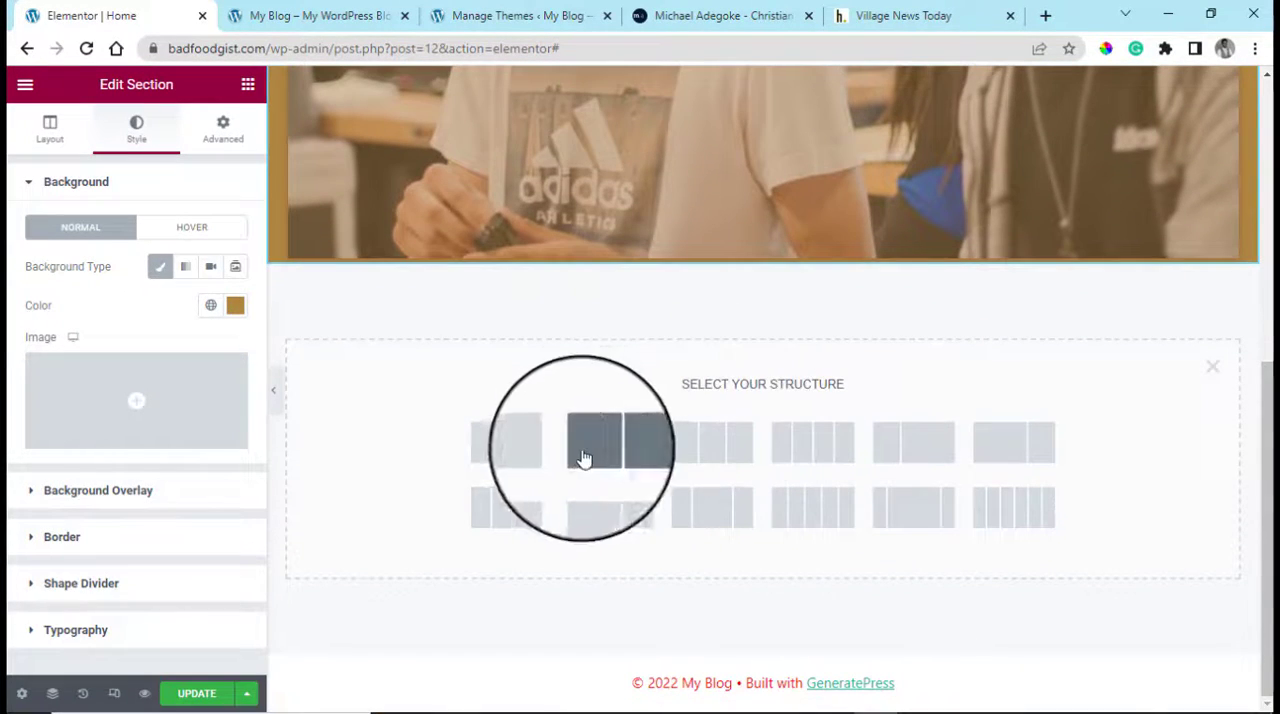
click(539, 452)
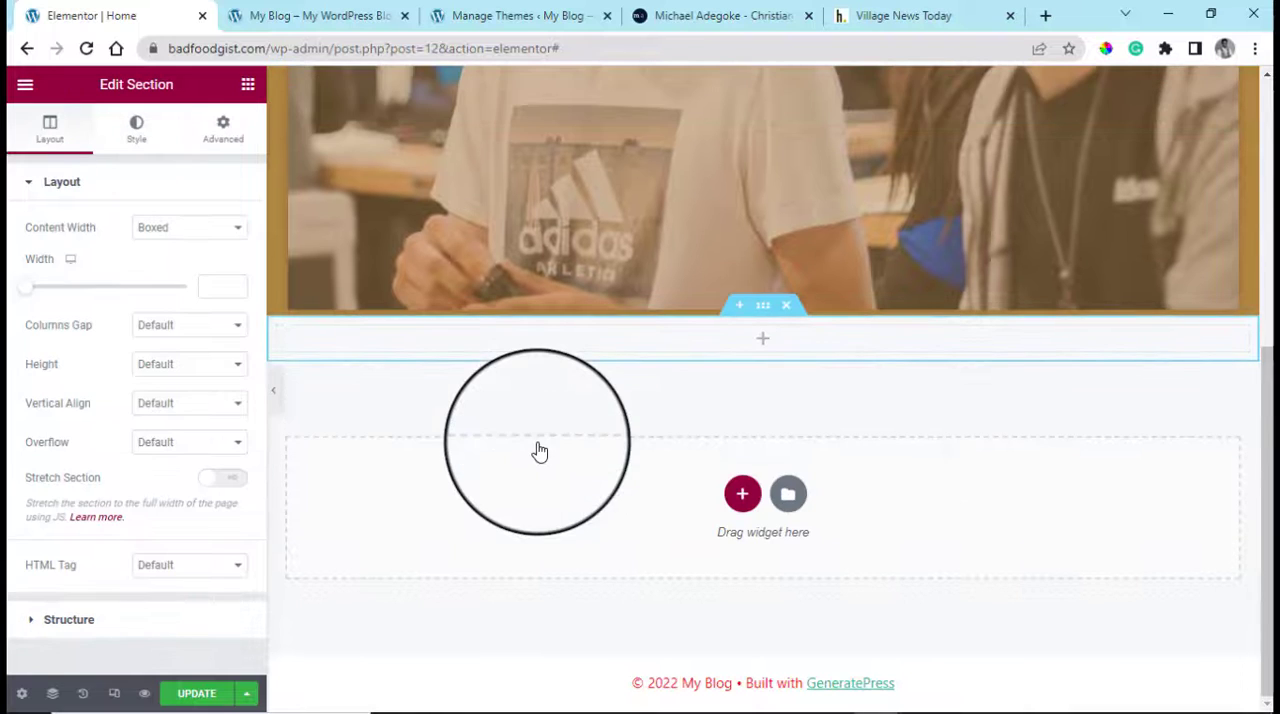
Add a Heading widget to the new section below the image and title it "This is a sample page"
click(248, 86)
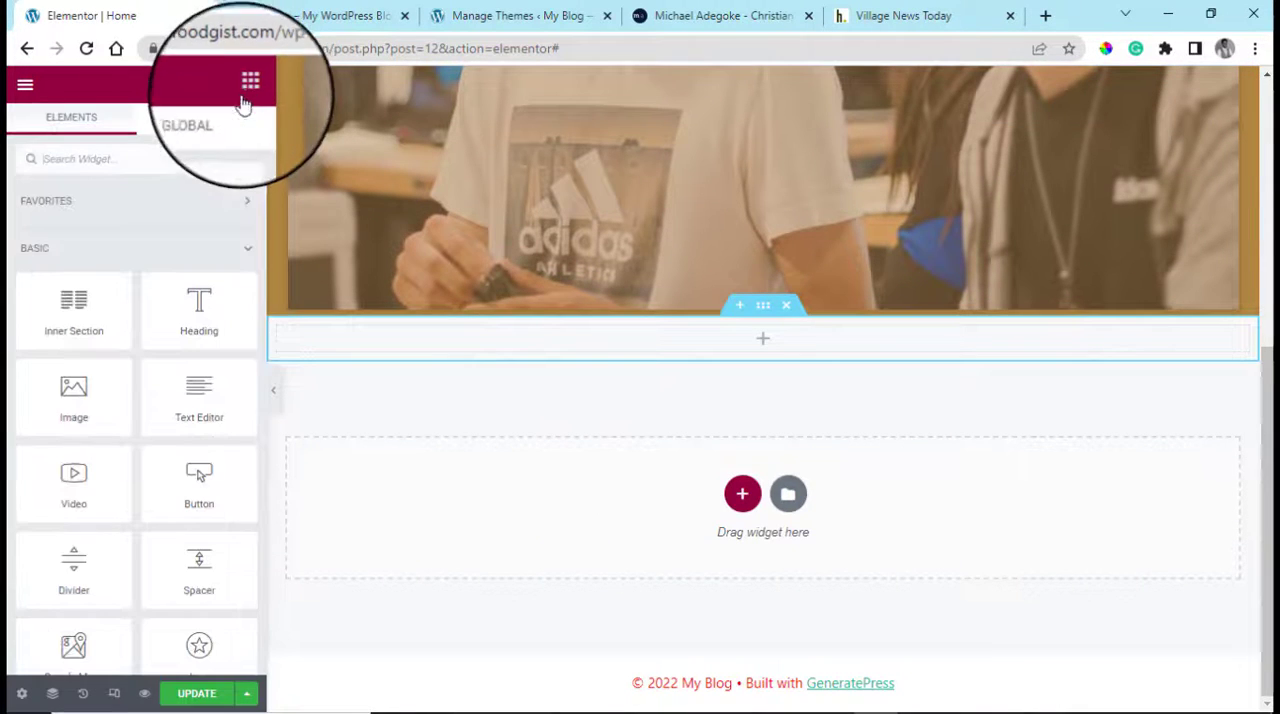
drag(199, 310, 630, 358)
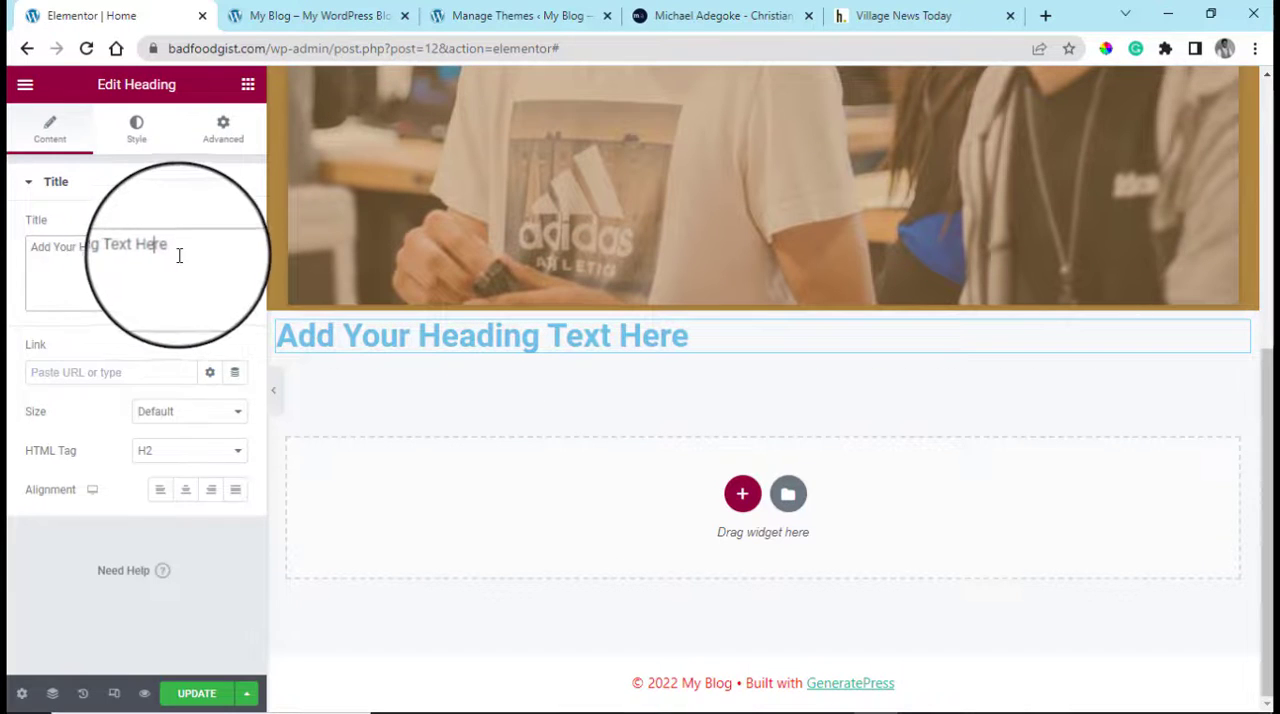
drag(177, 248, 28, 248)
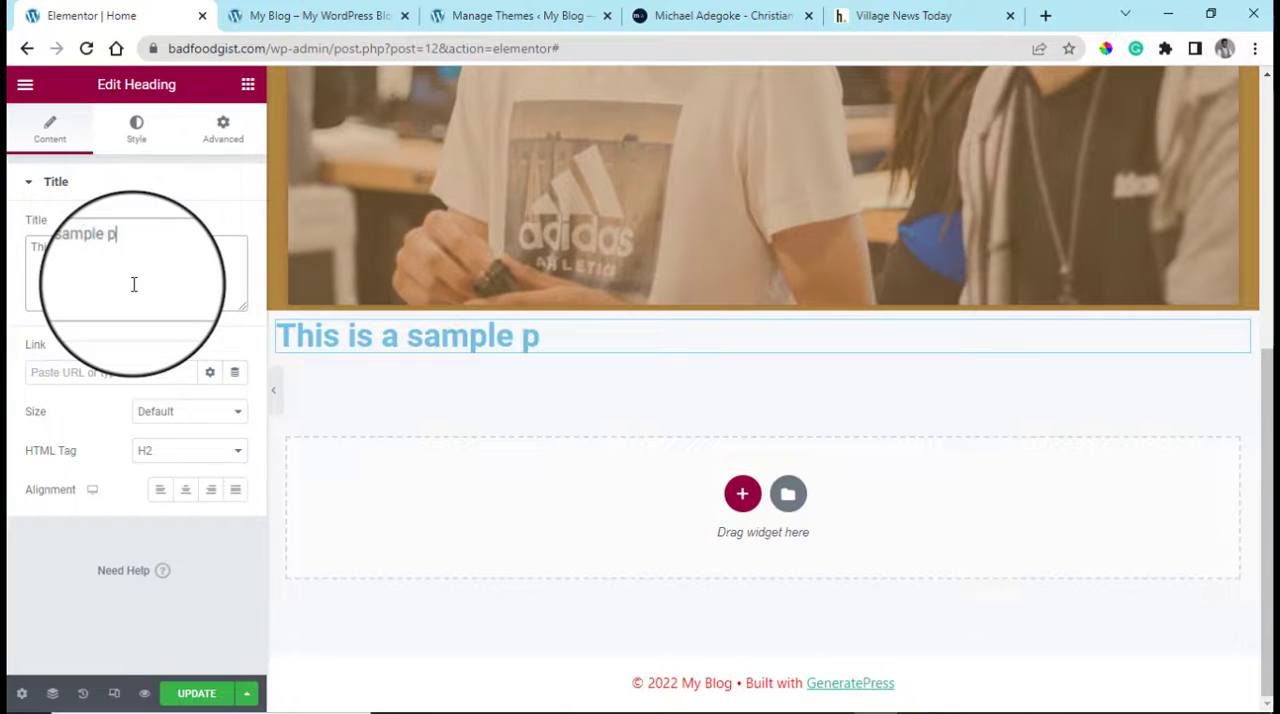
Change the heading's text colour to black
click(224, 147)
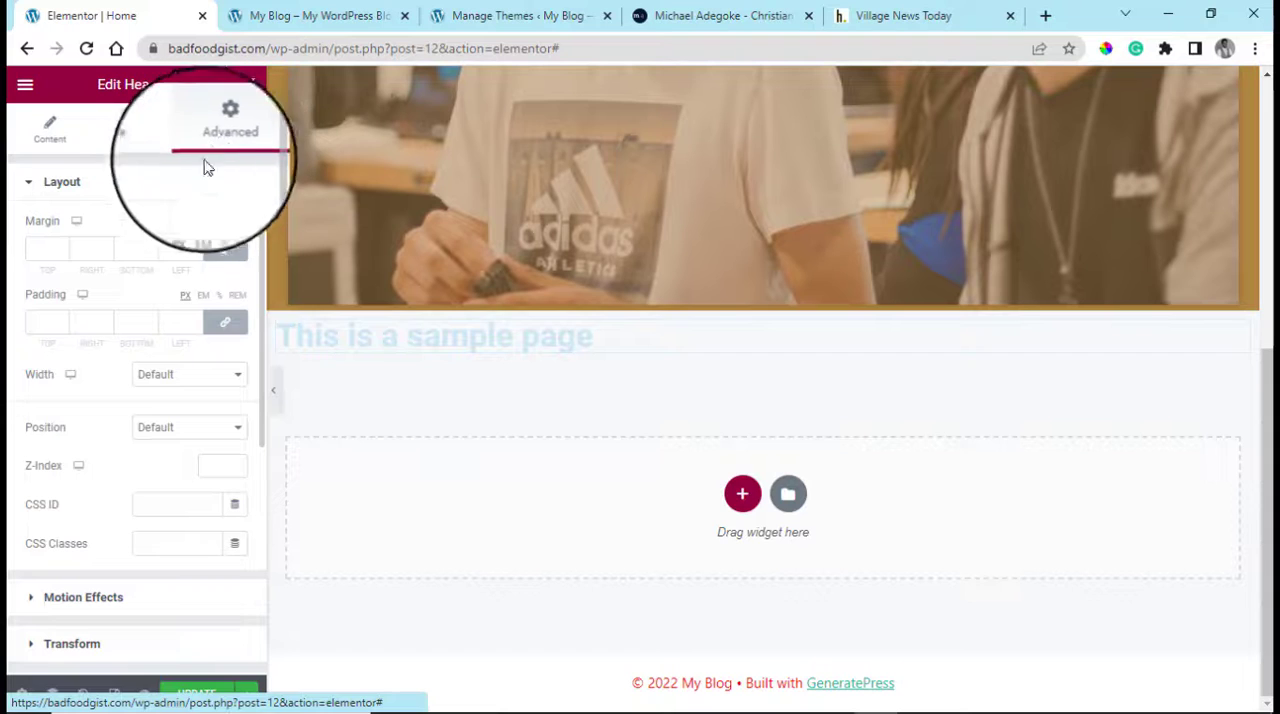
click(55, 130)
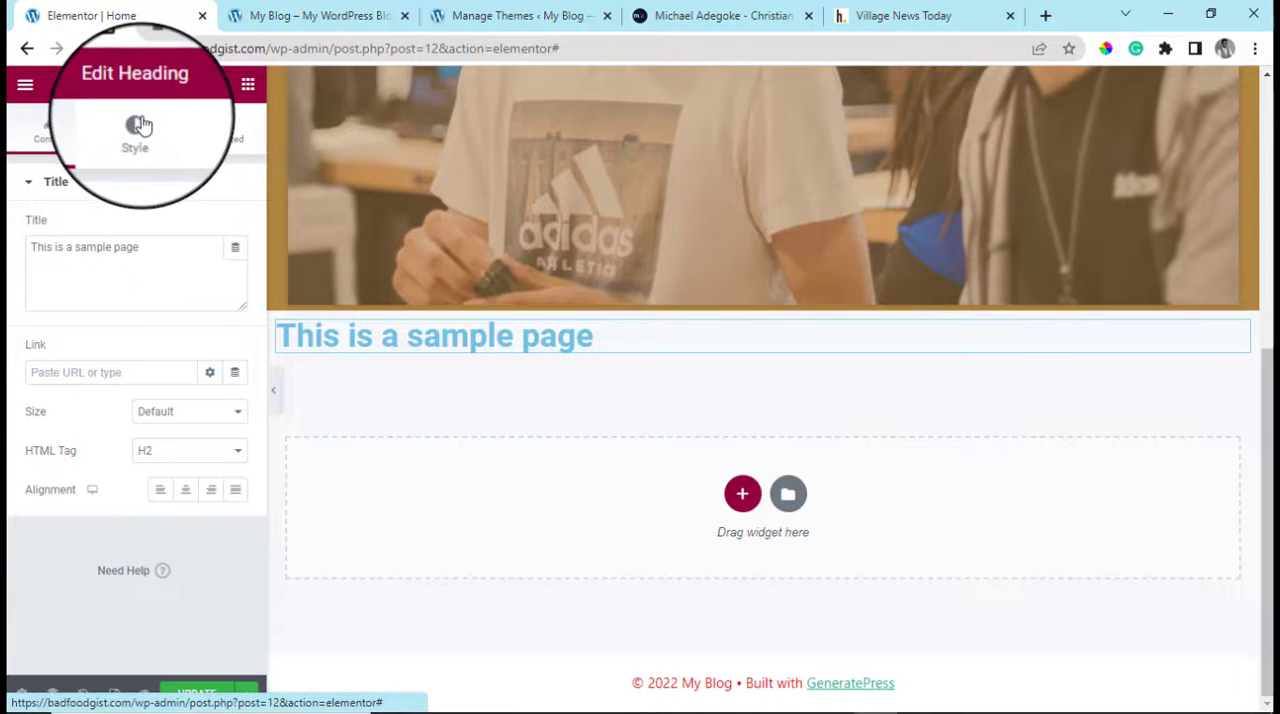
click(141, 125)
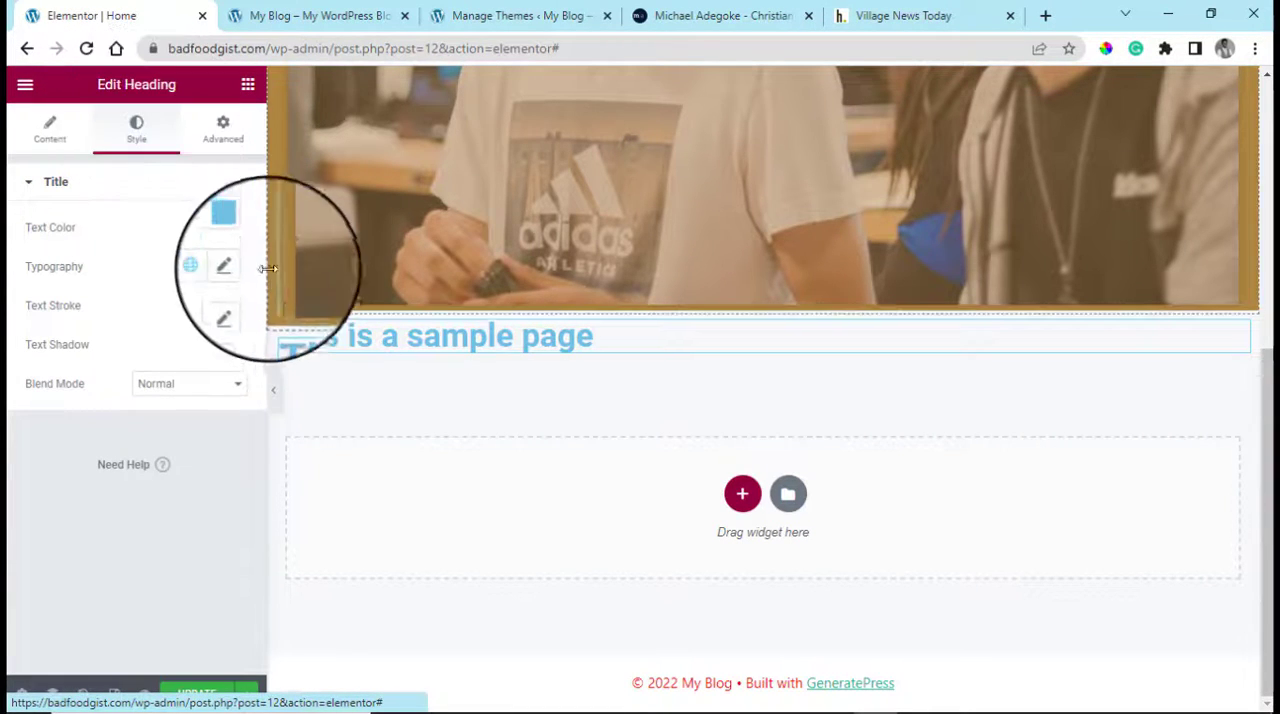
click(235, 227)
drag(256, 380, 159, 441)
Set the heading's padding to 40 px on the top, right and left and 0 on the bottom
click(220, 145)
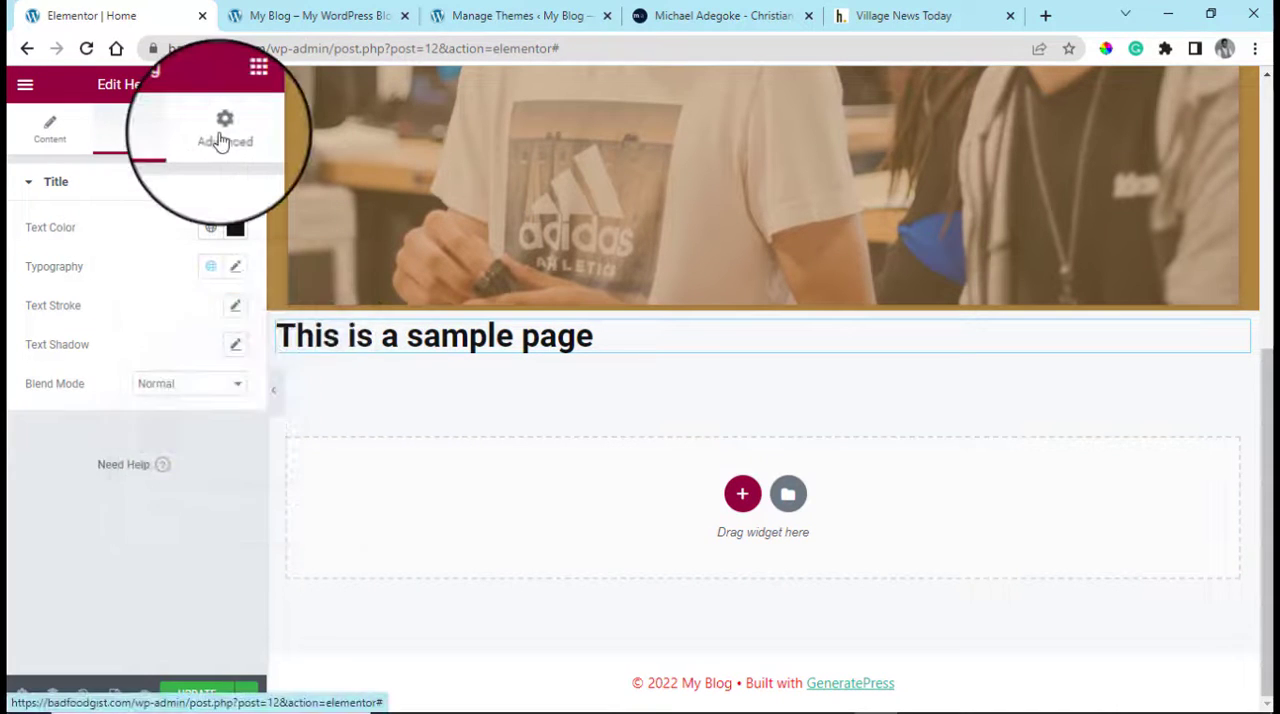
click(220, 145)
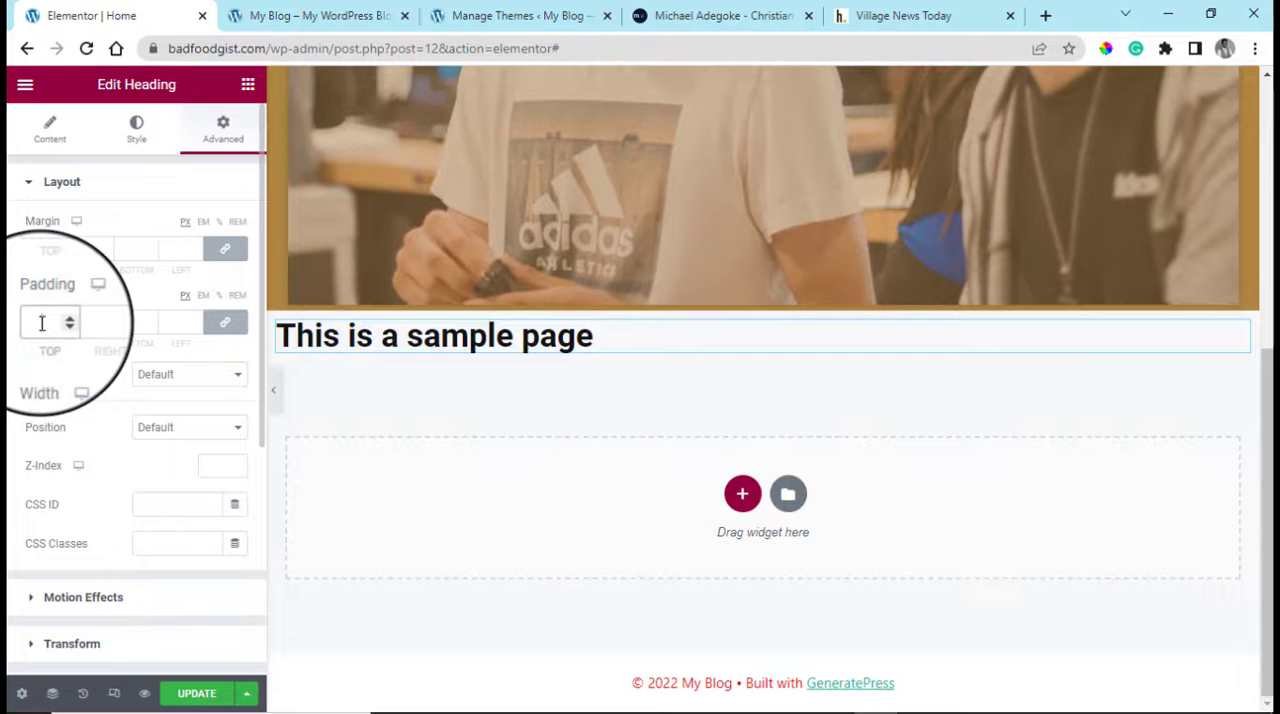
text(40)
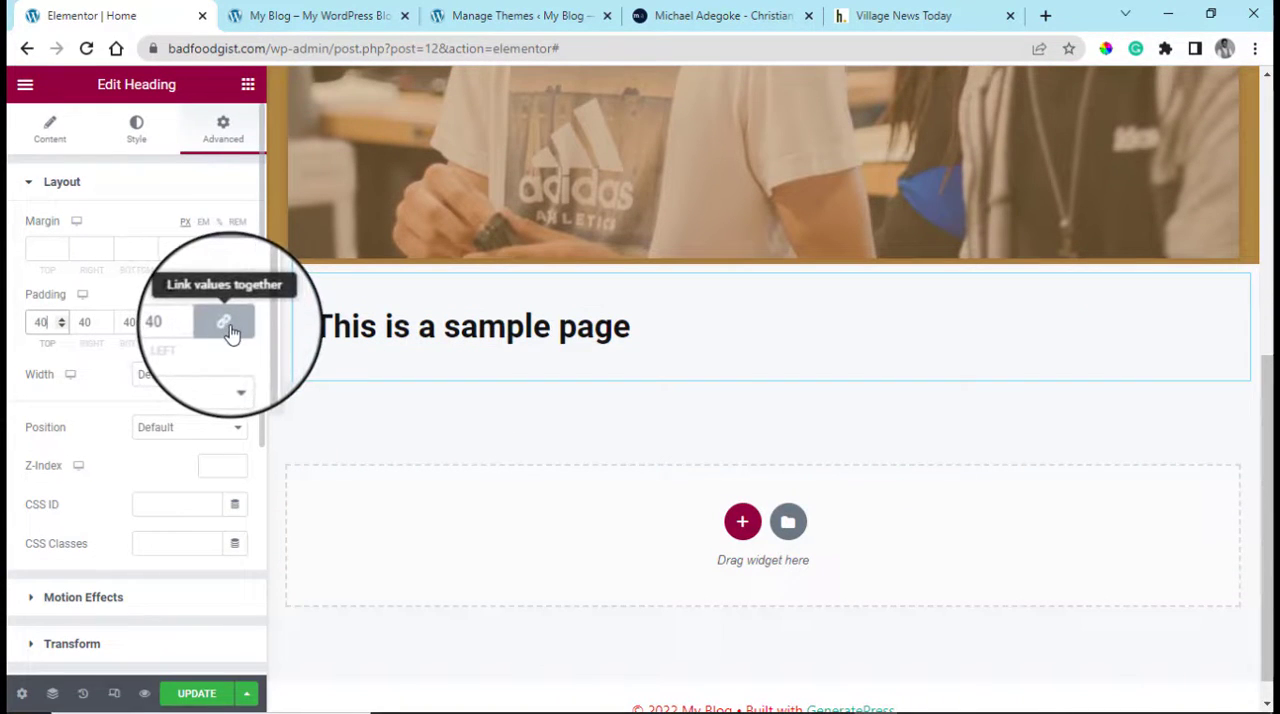
double_click(116, 322)
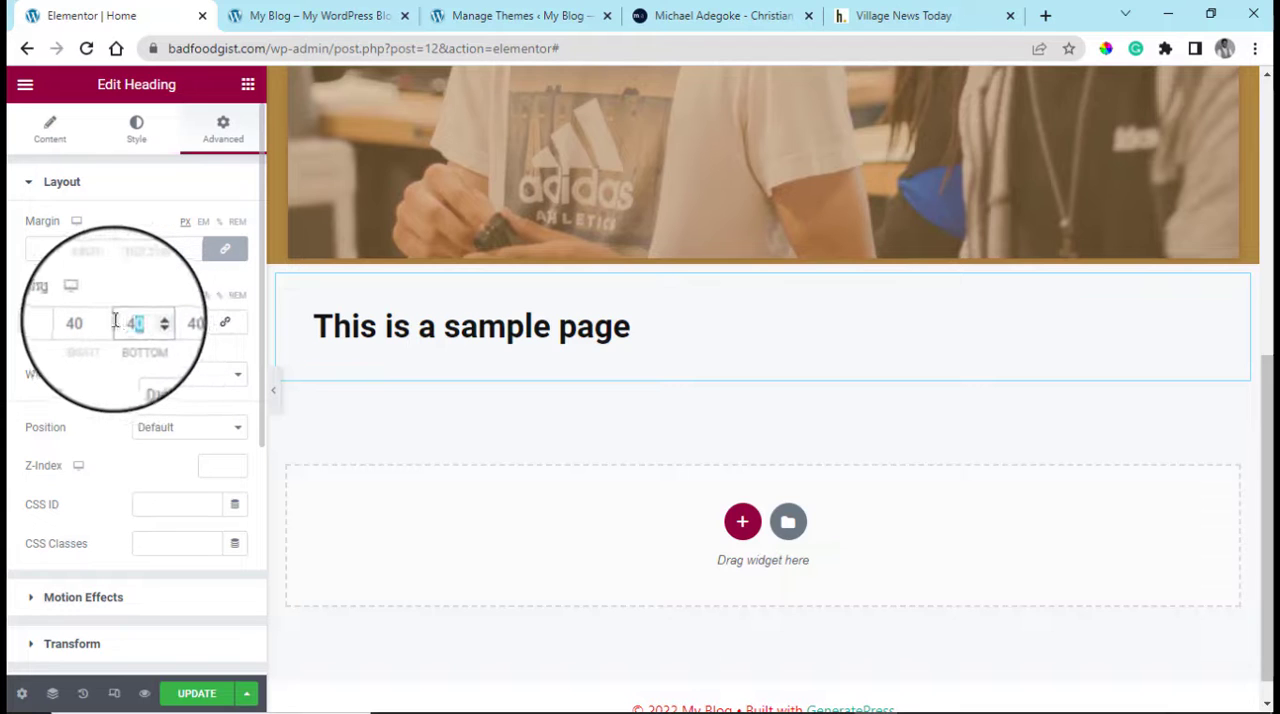
text(0)
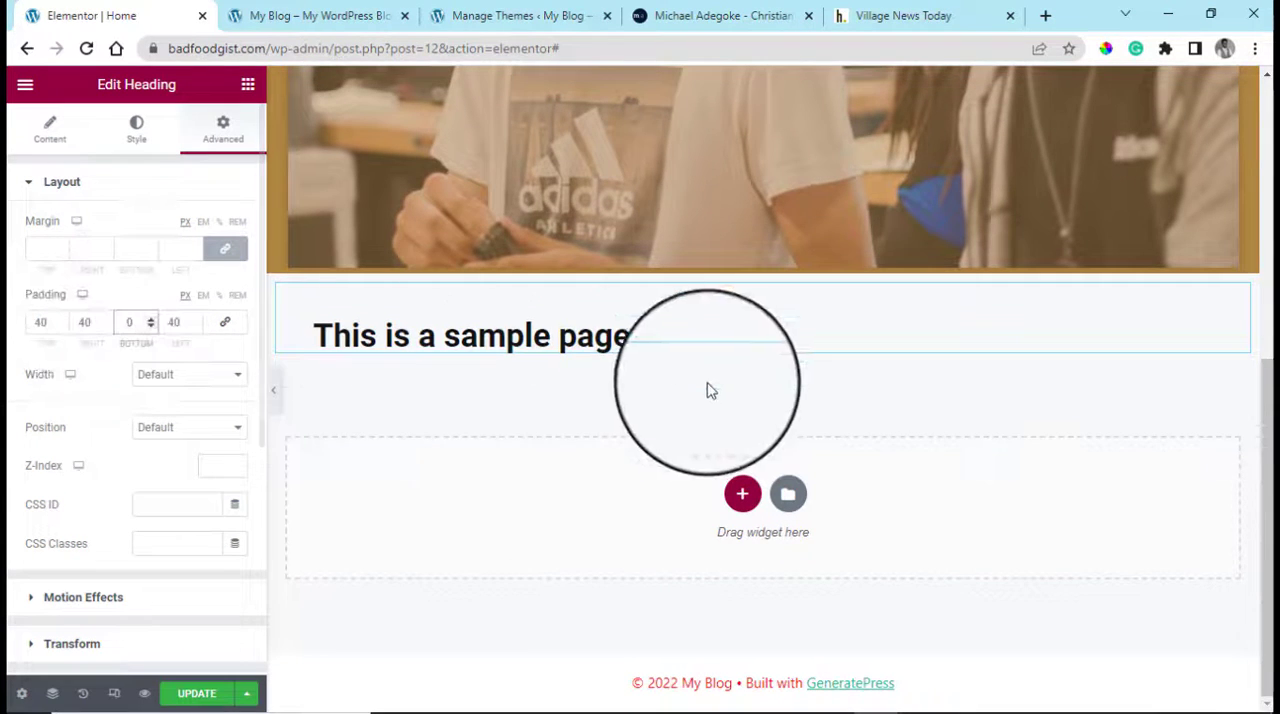
scroll(710, 385, up, 2)
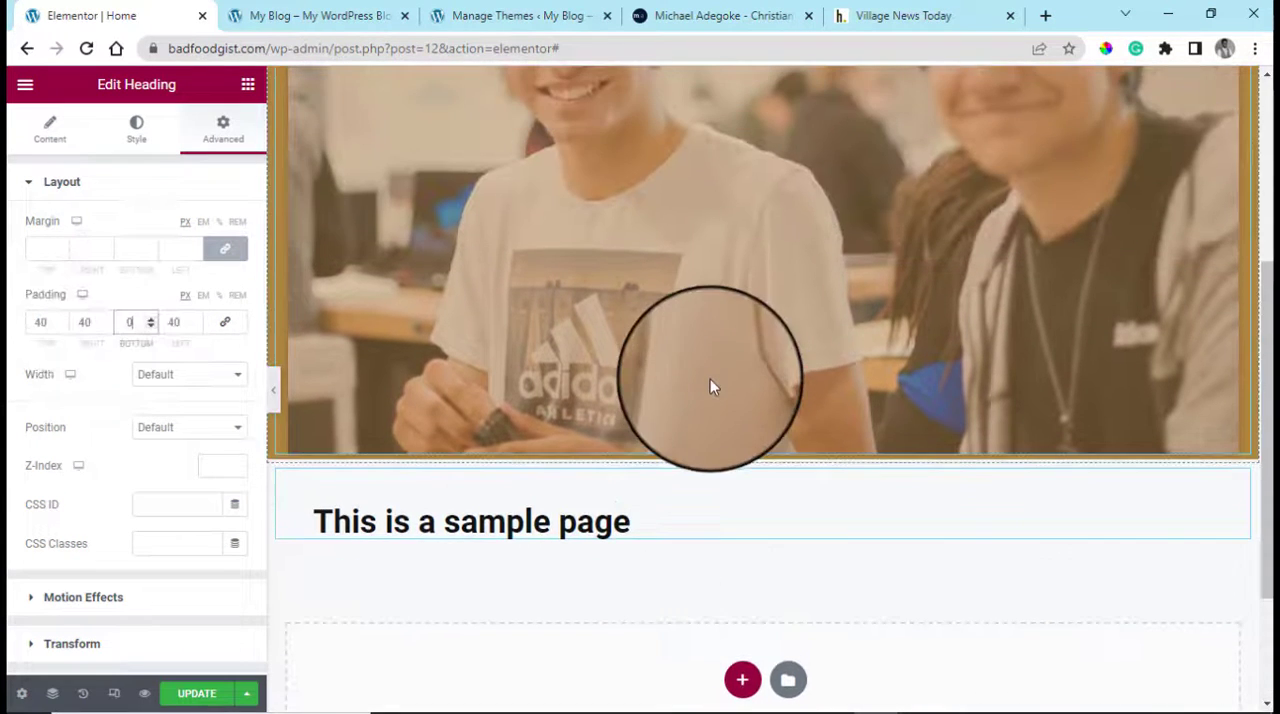
Add a Divider widget under the heading and set its weight to 2
click(248, 86)
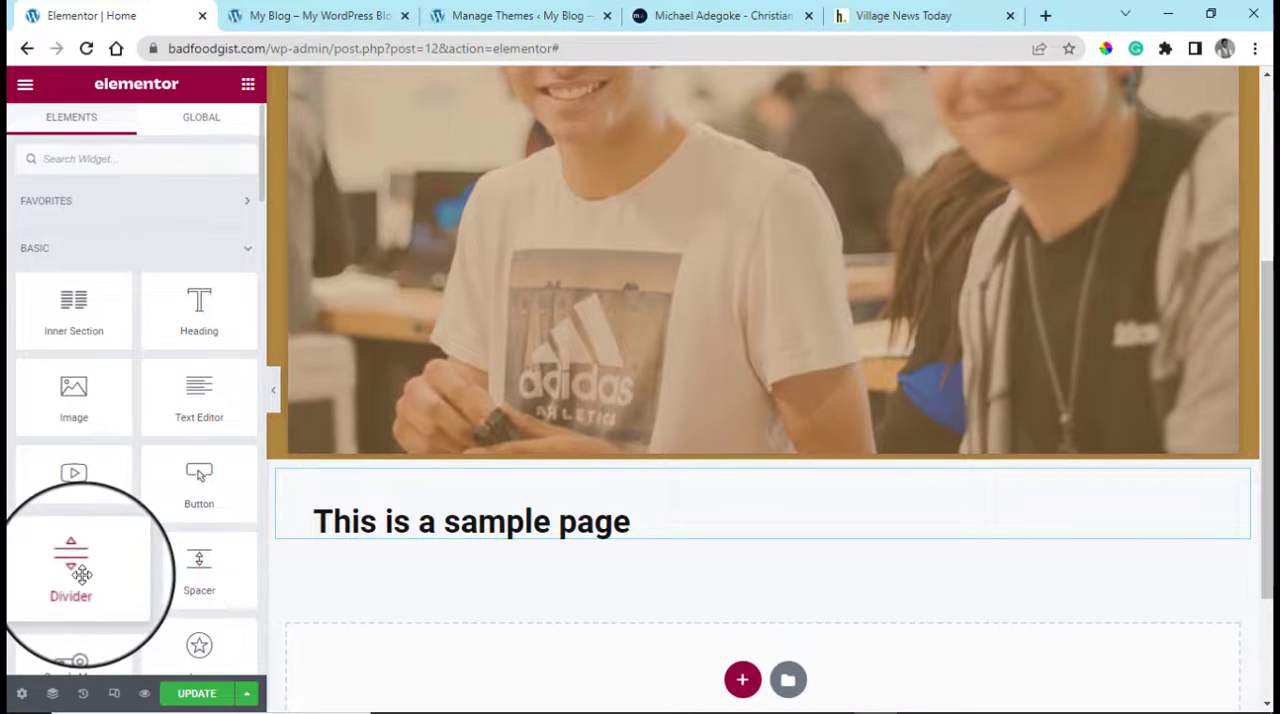
drag(75, 570, 563, 530)
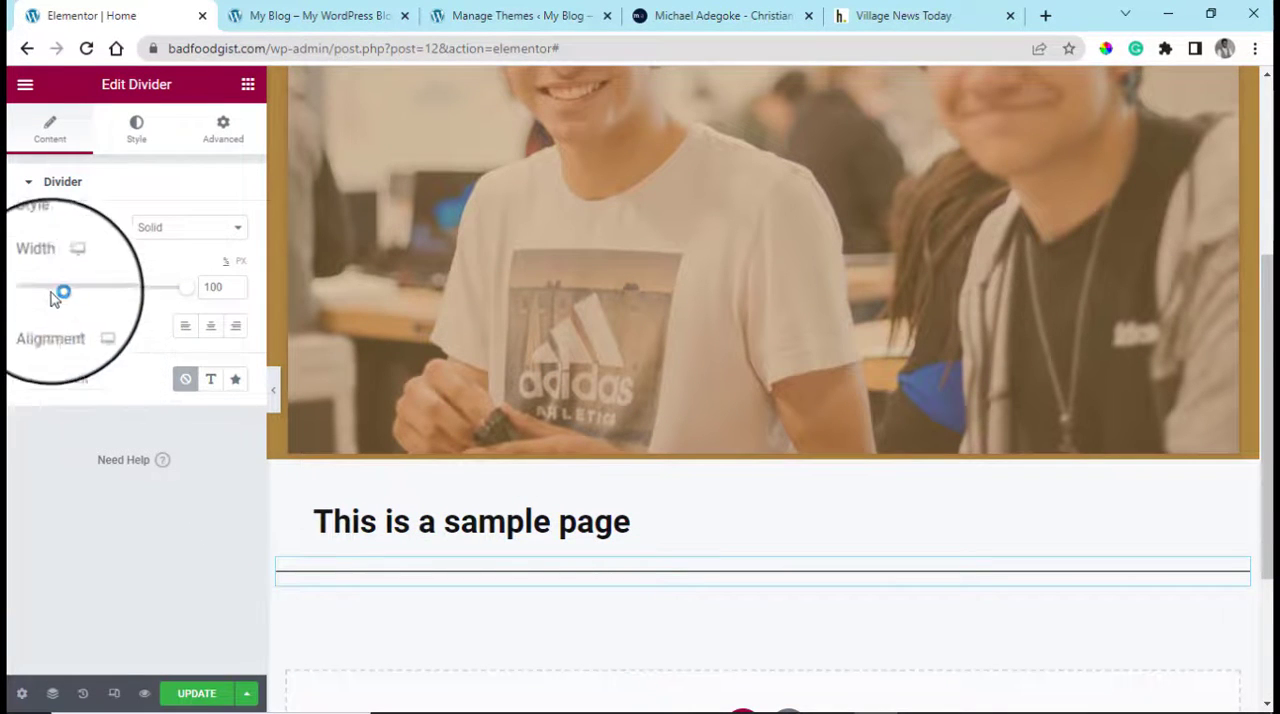
click(136, 128)
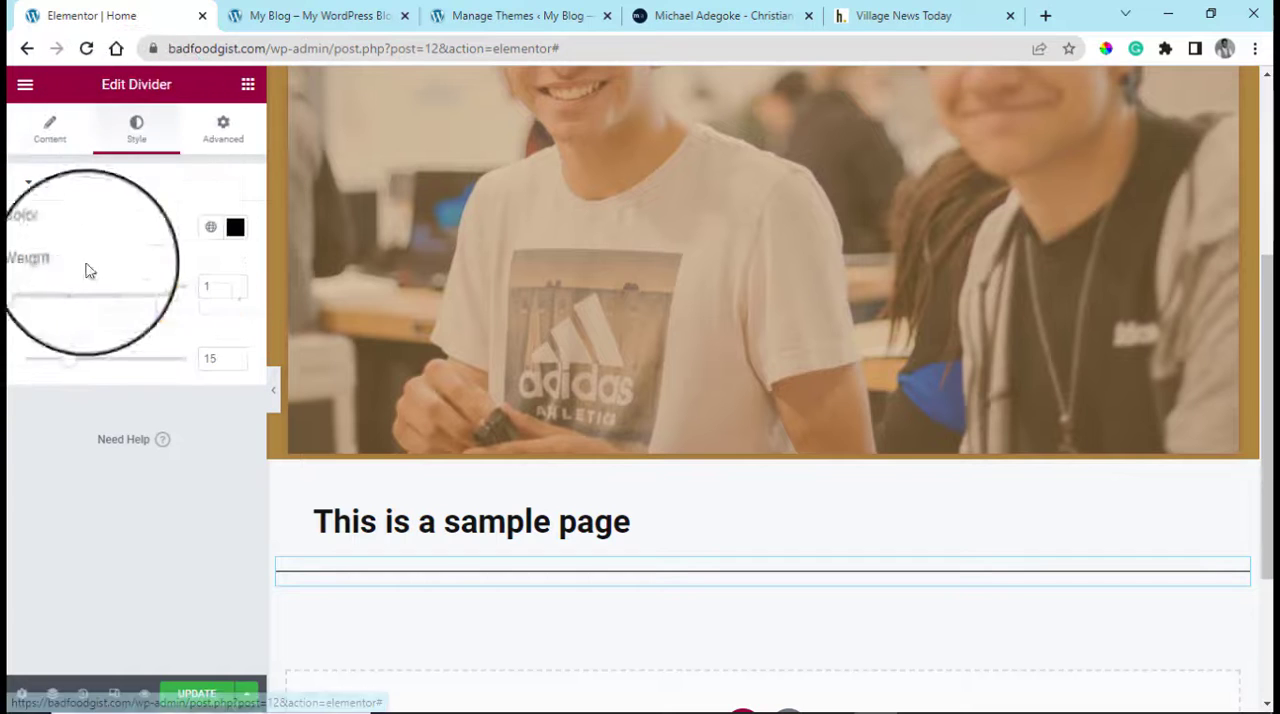
drag(26, 295, 35, 295)
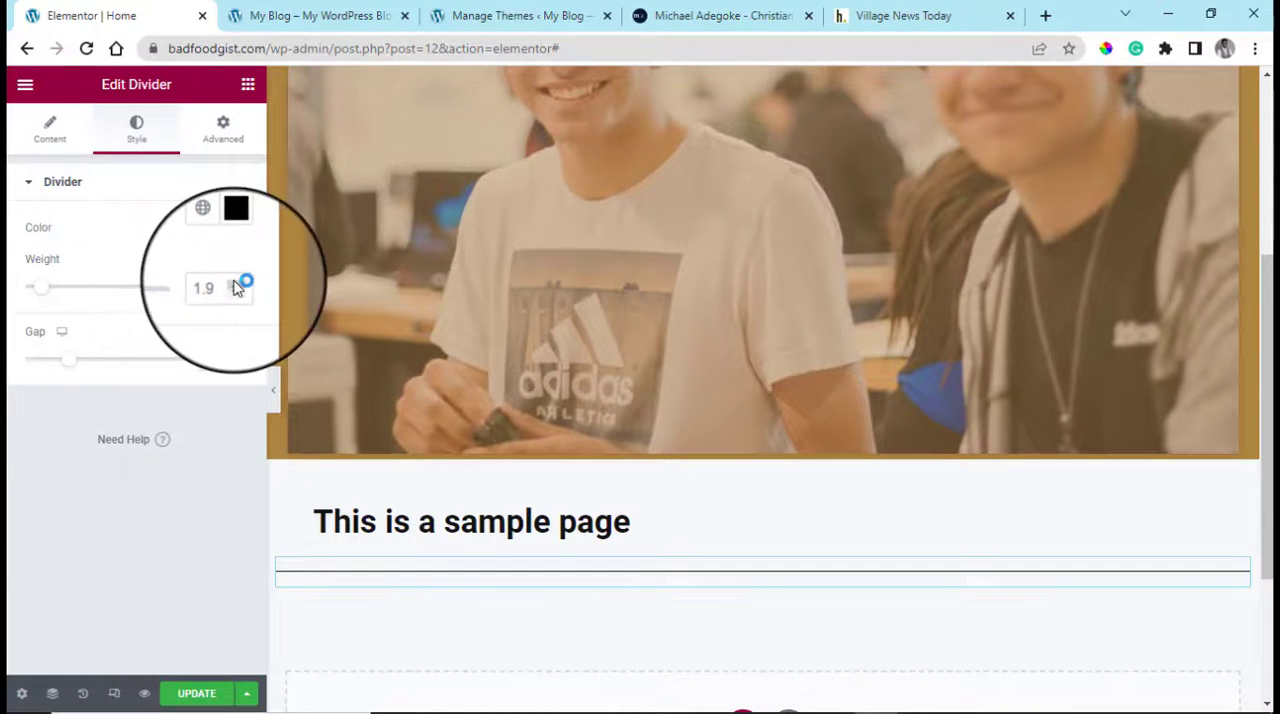
Colour the divider red #EC1414
click(235, 227)
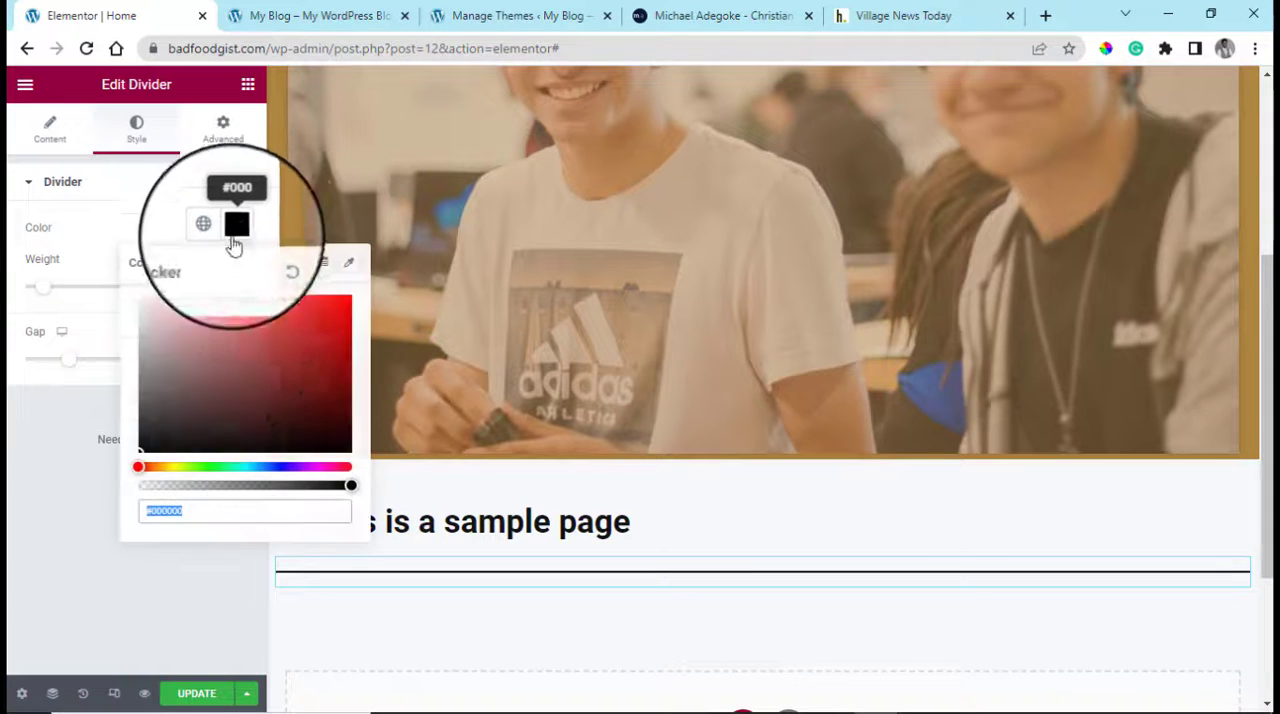
click(228, 344)
click(333, 307)
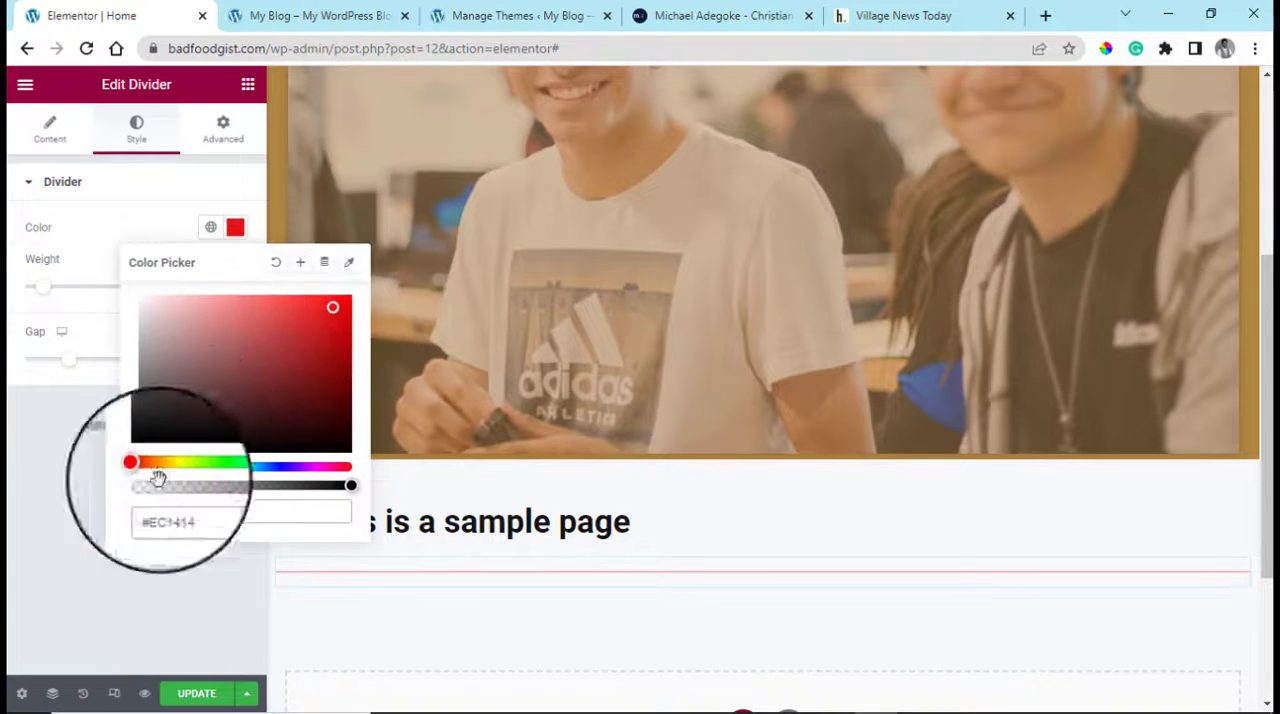
click(100, 562)
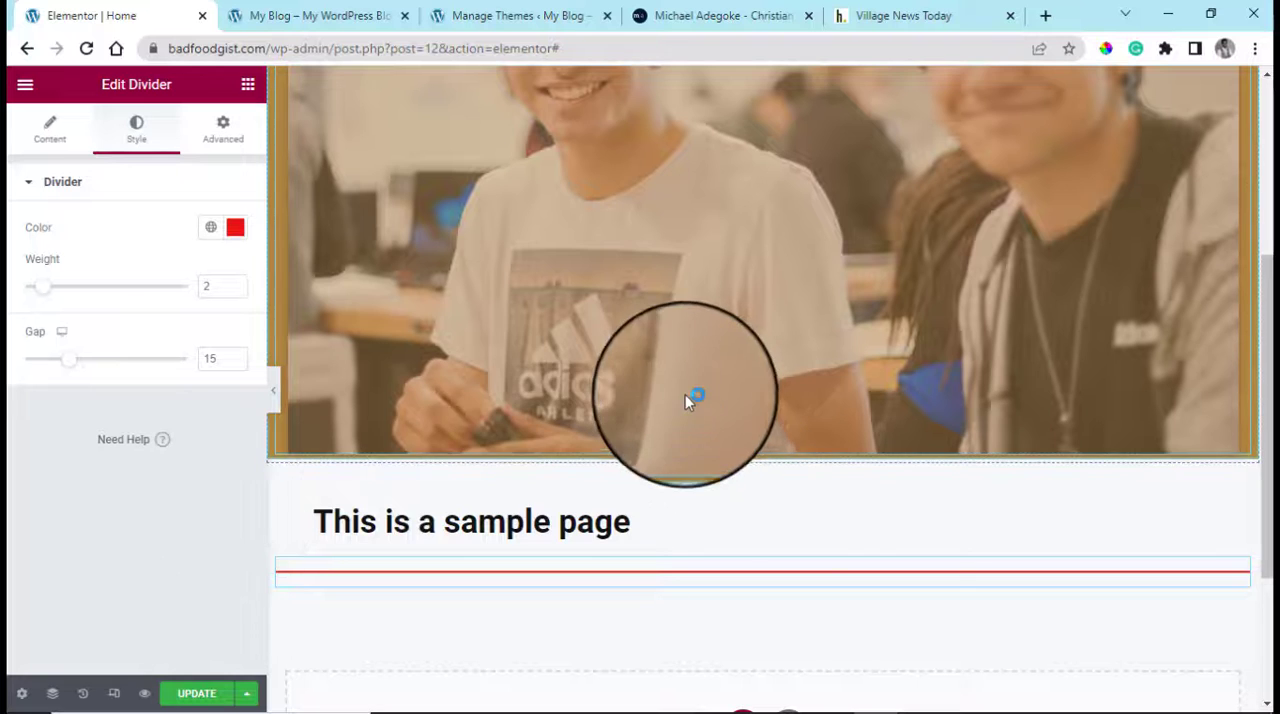
scroll(757, 376, up, 2)
scroll(757, 376, down, 4)
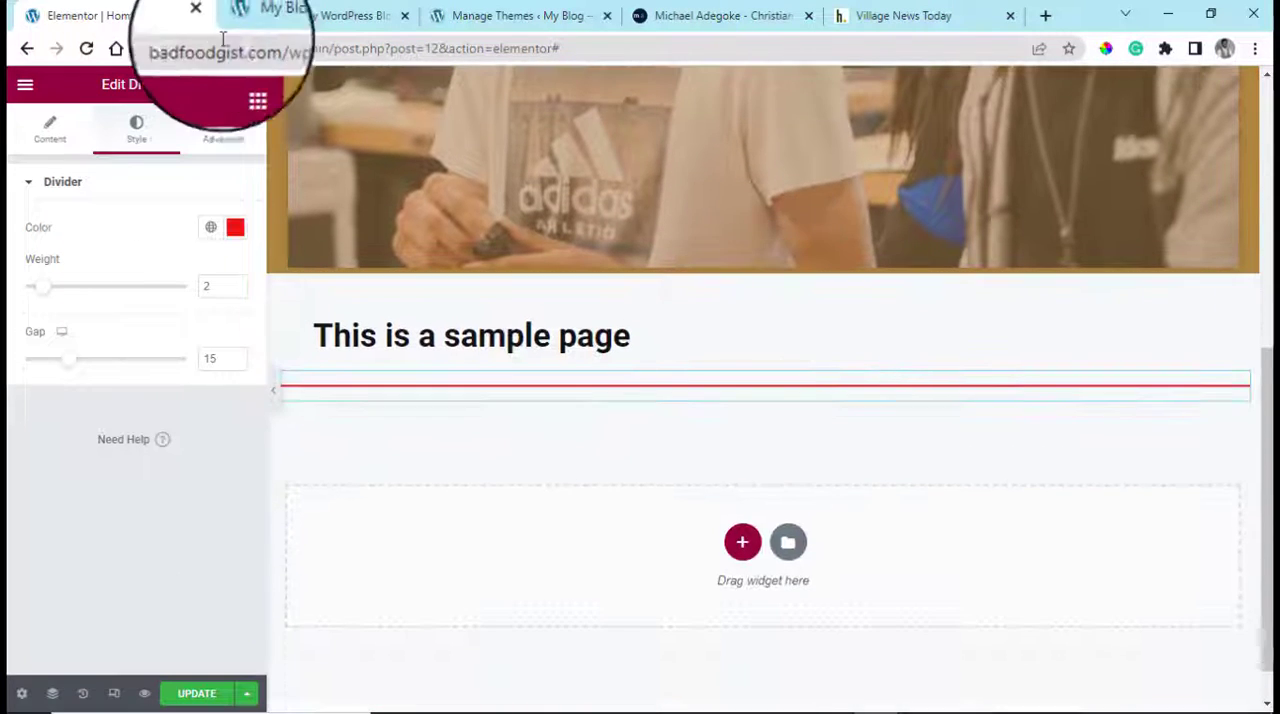
Add a new section with two equal columns below the heading and divider
click(249, 88)
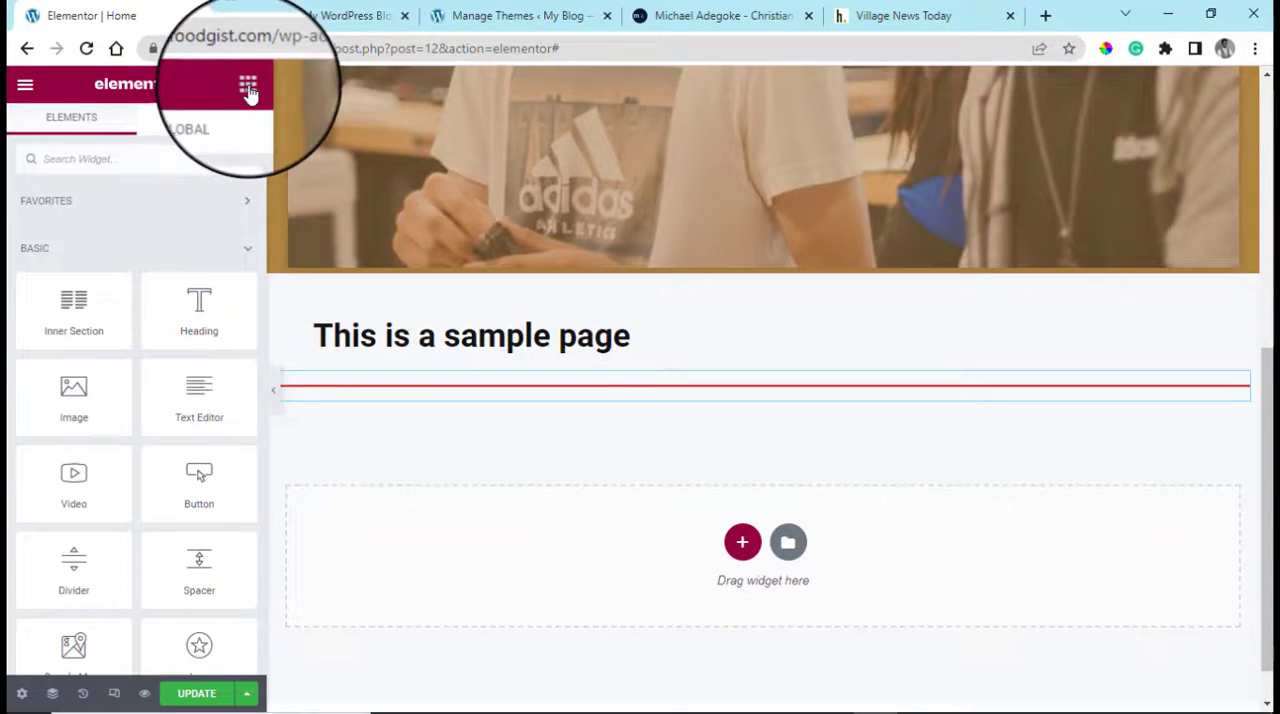
click(743, 545)
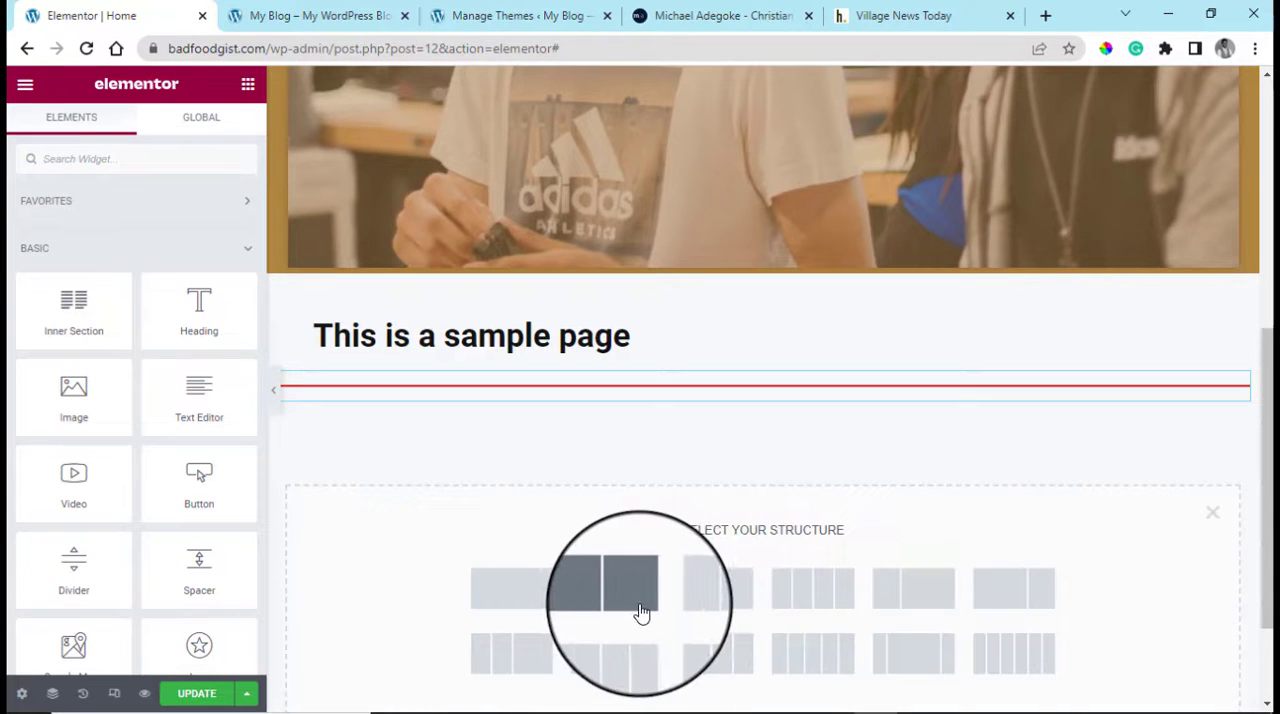
click(640, 612)
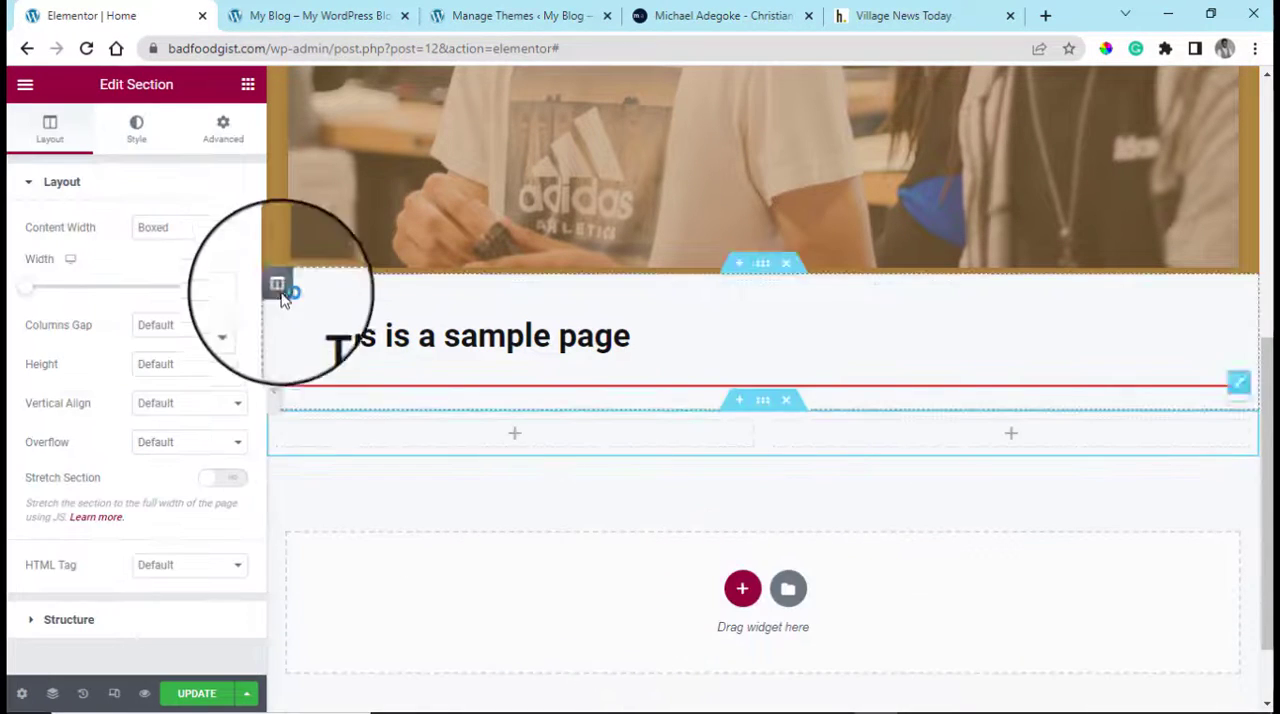
click(247, 86)
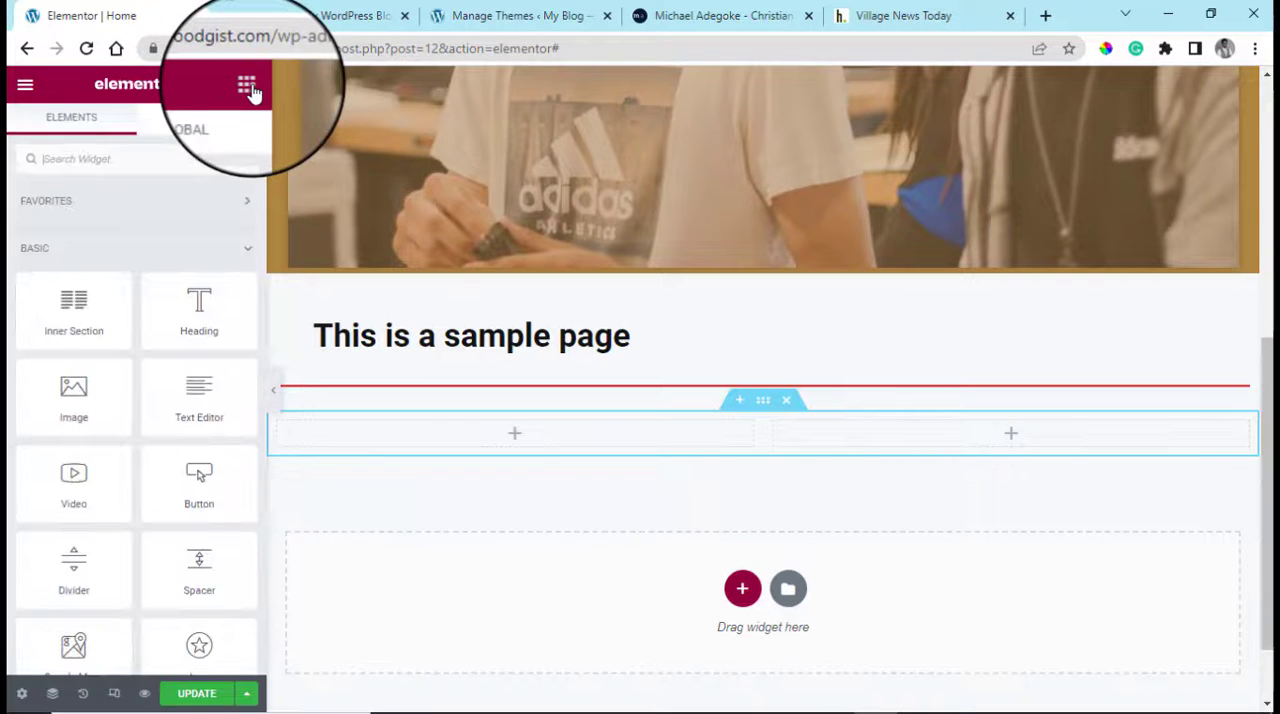
drag(74, 305, 503, 431)
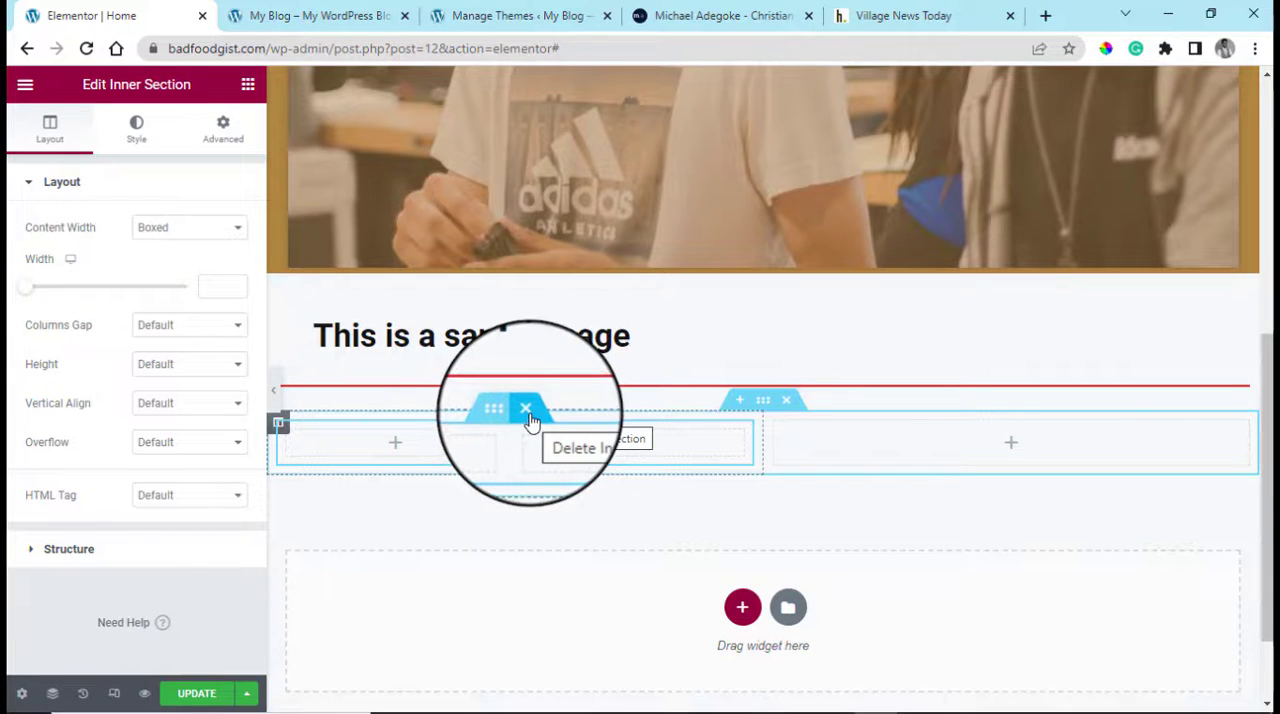
click(527, 412)
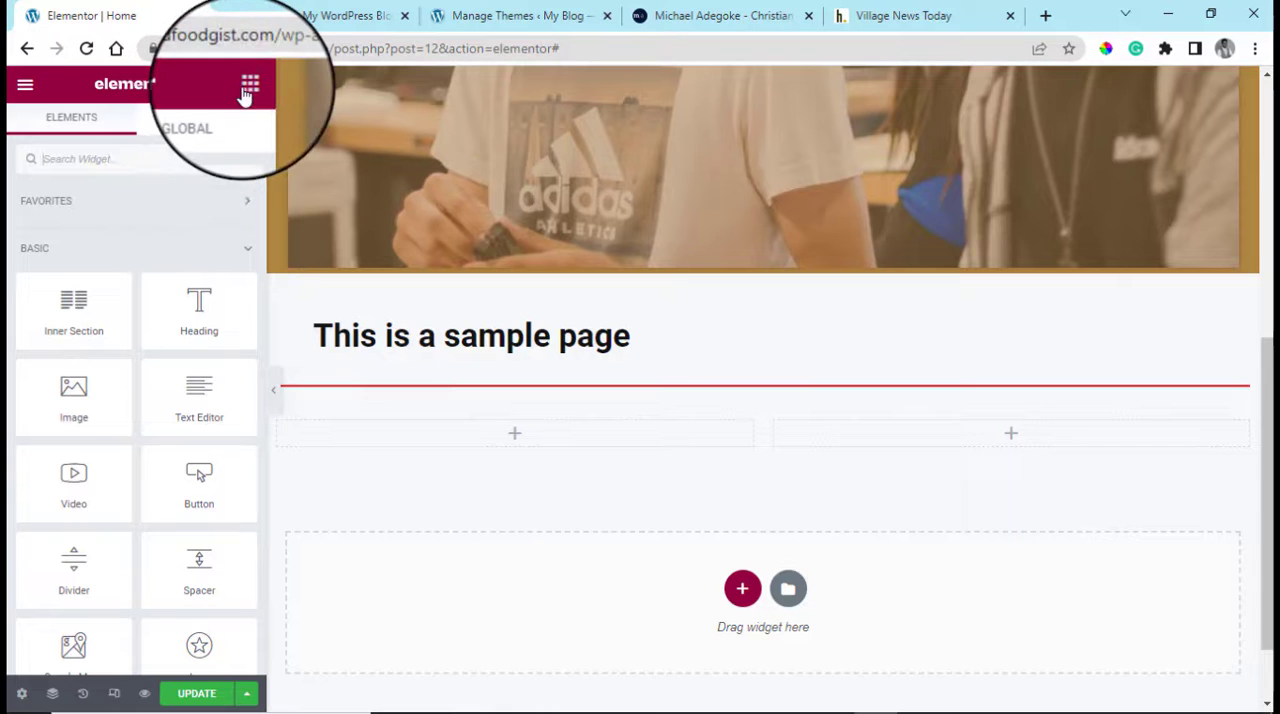
Add a Text Editor widget to the left column and copy the "What I Have Done" paragraph from the open portfolio website
drag(207, 412, 490, 437)
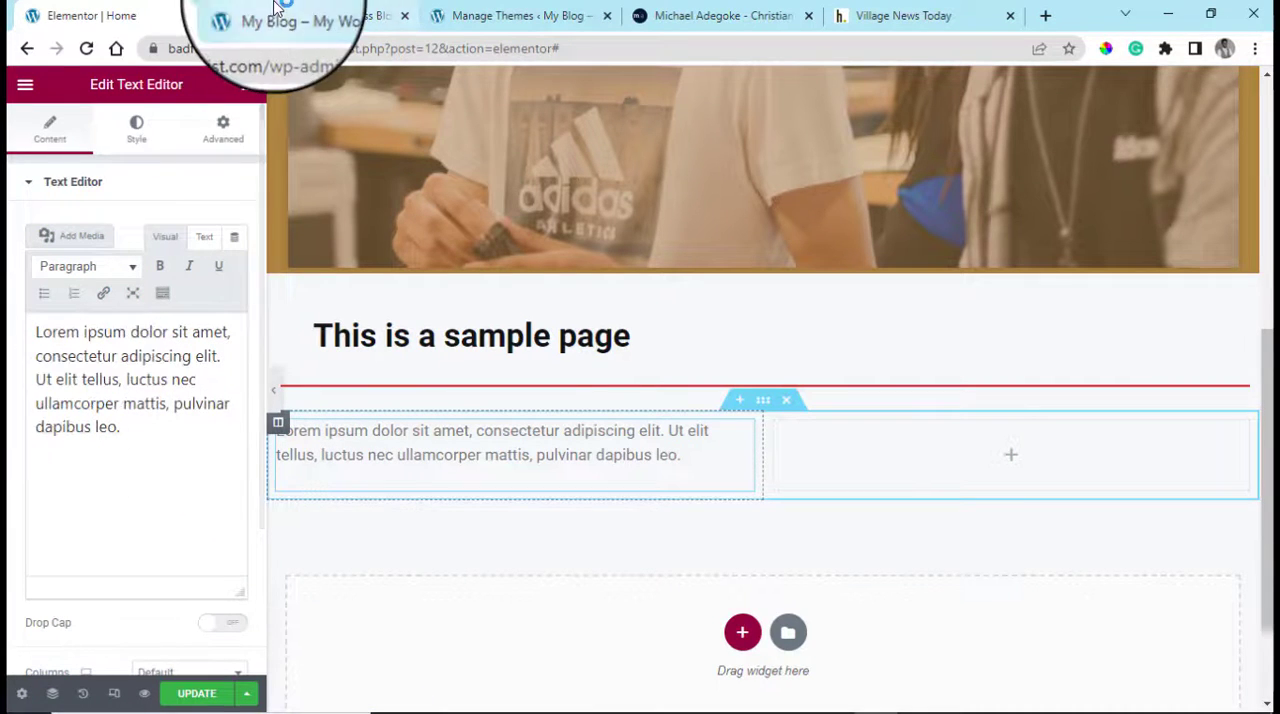
click(722, 15)
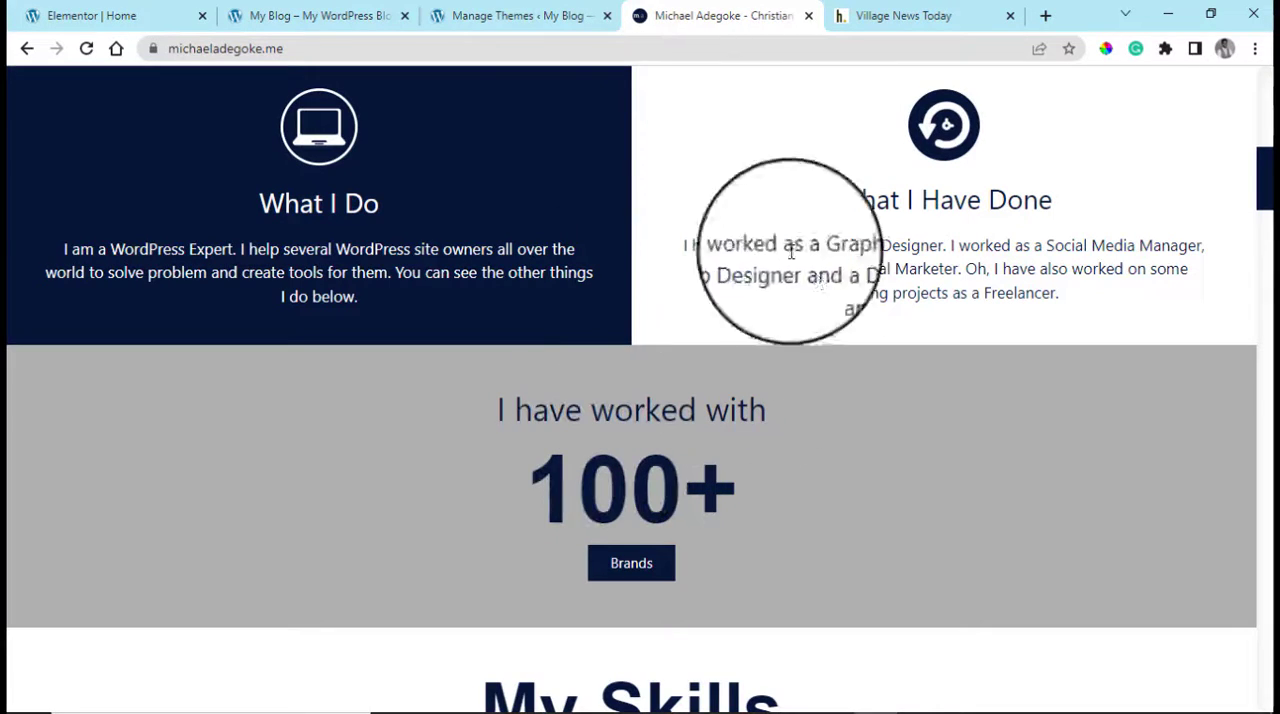
drag(686, 245, 1083, 289)
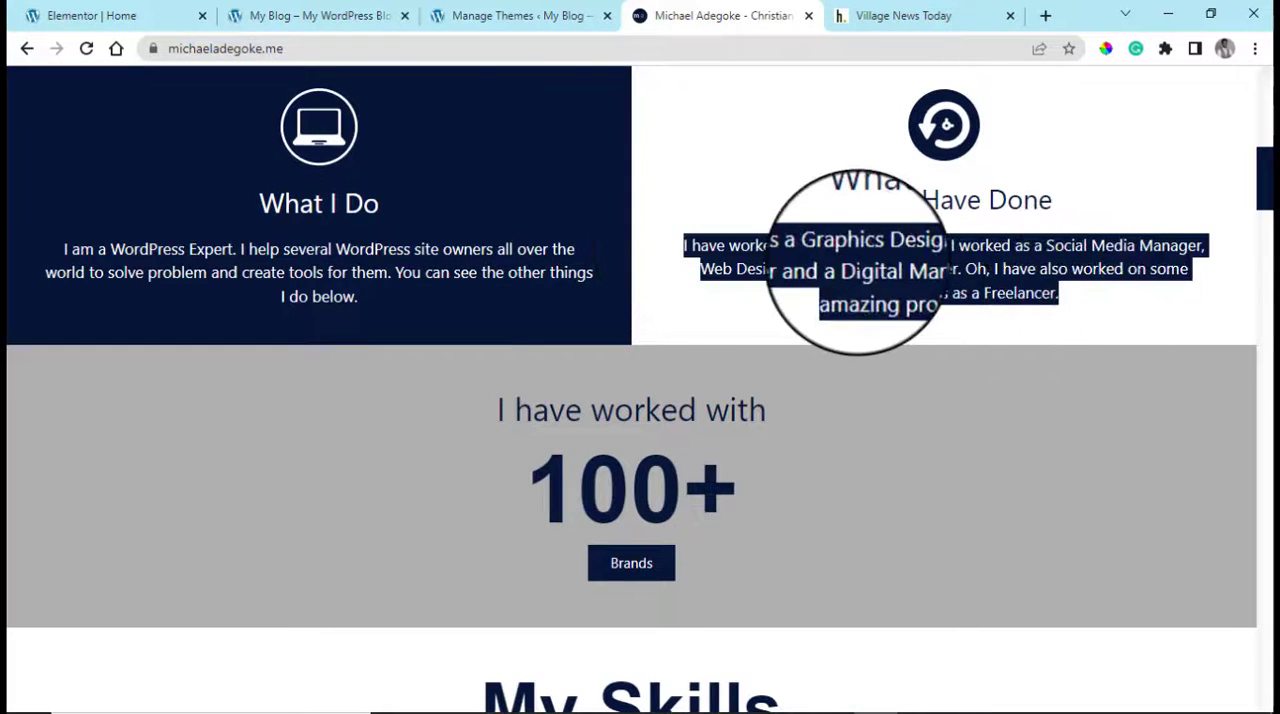
right_click(815, 263)
click(866, 280)
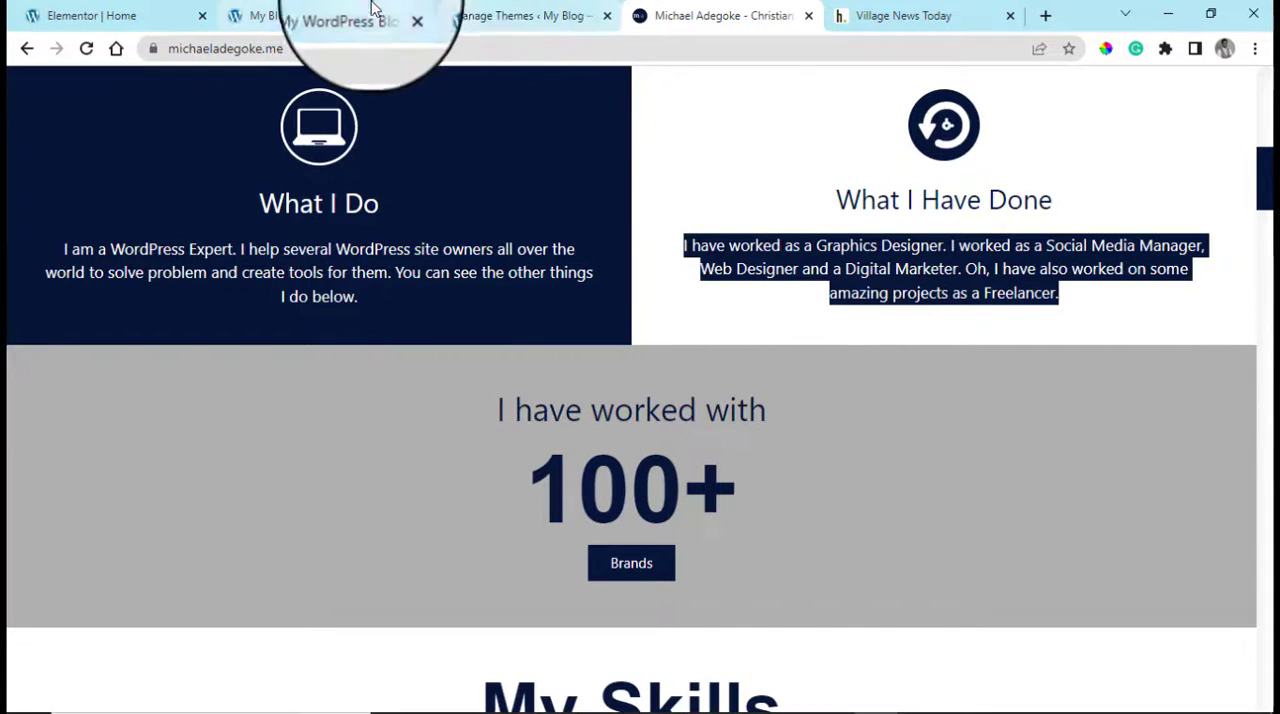
Back in the Elementor page, replace the text widget's placeholder content with the copied paragraph, inserted twice in a row
click(97, 8)
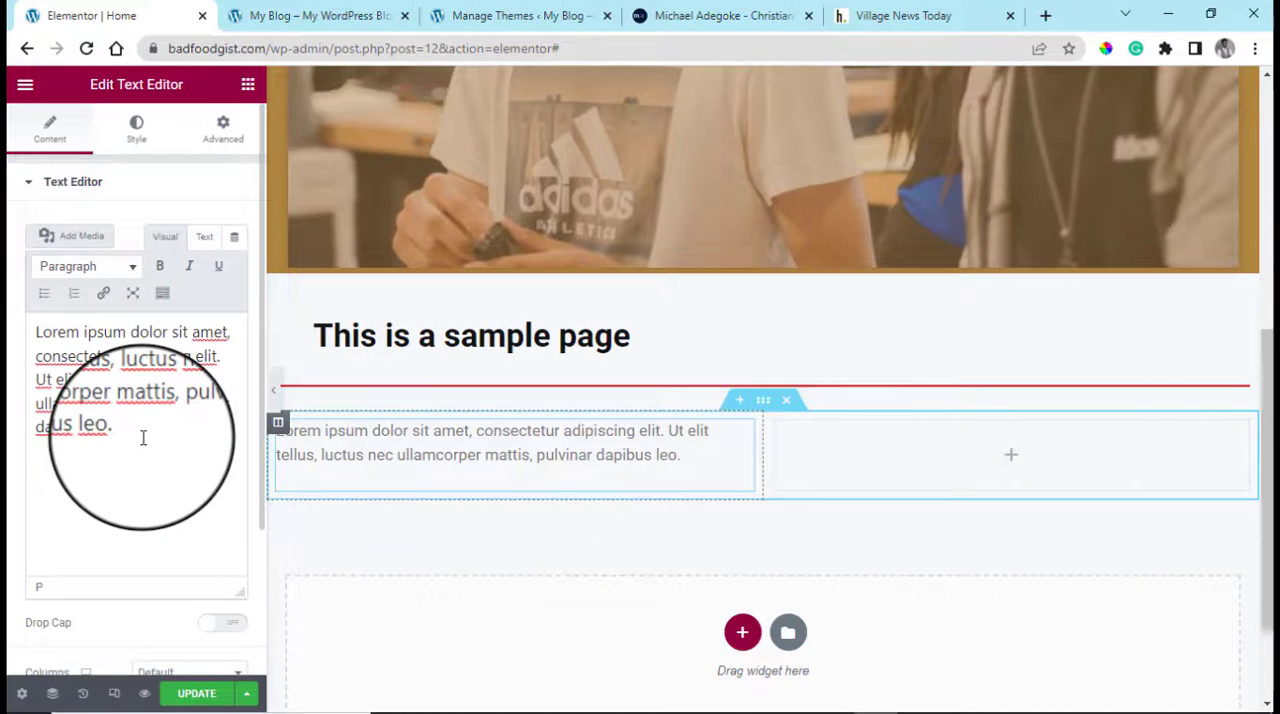
key(ctrl+a)
key(ctrl+v)
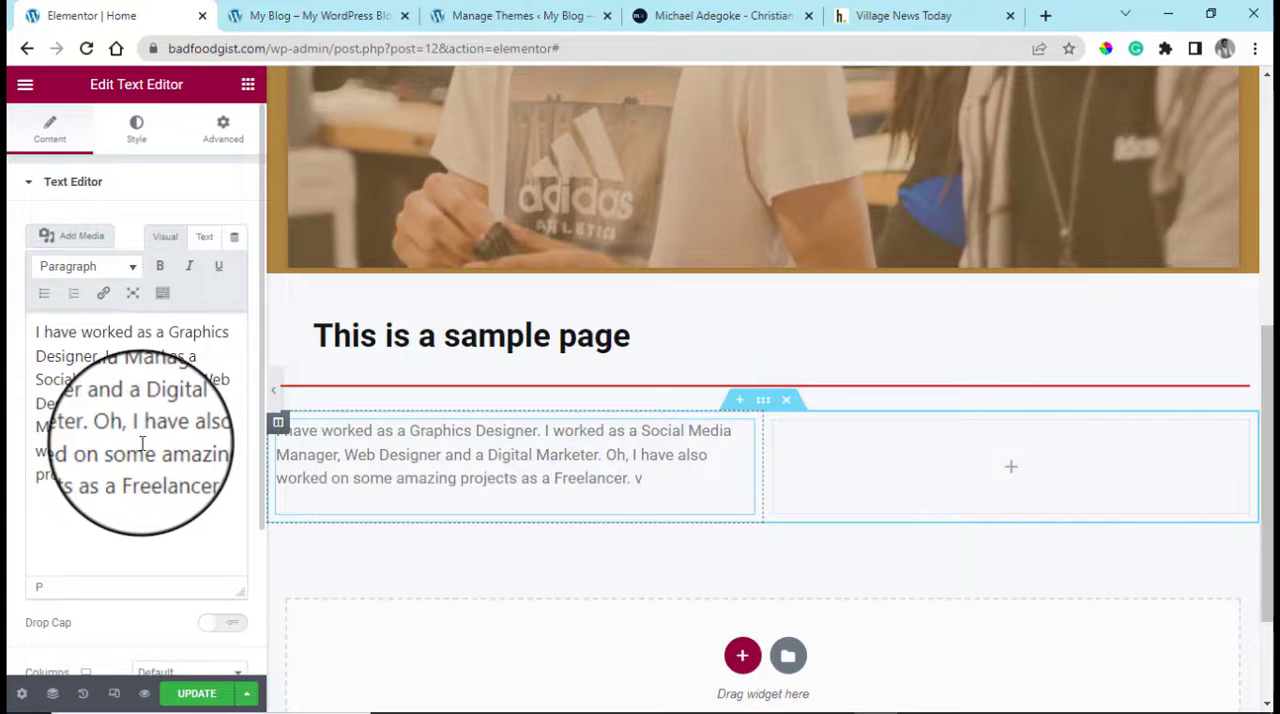
key(ctrl+v)
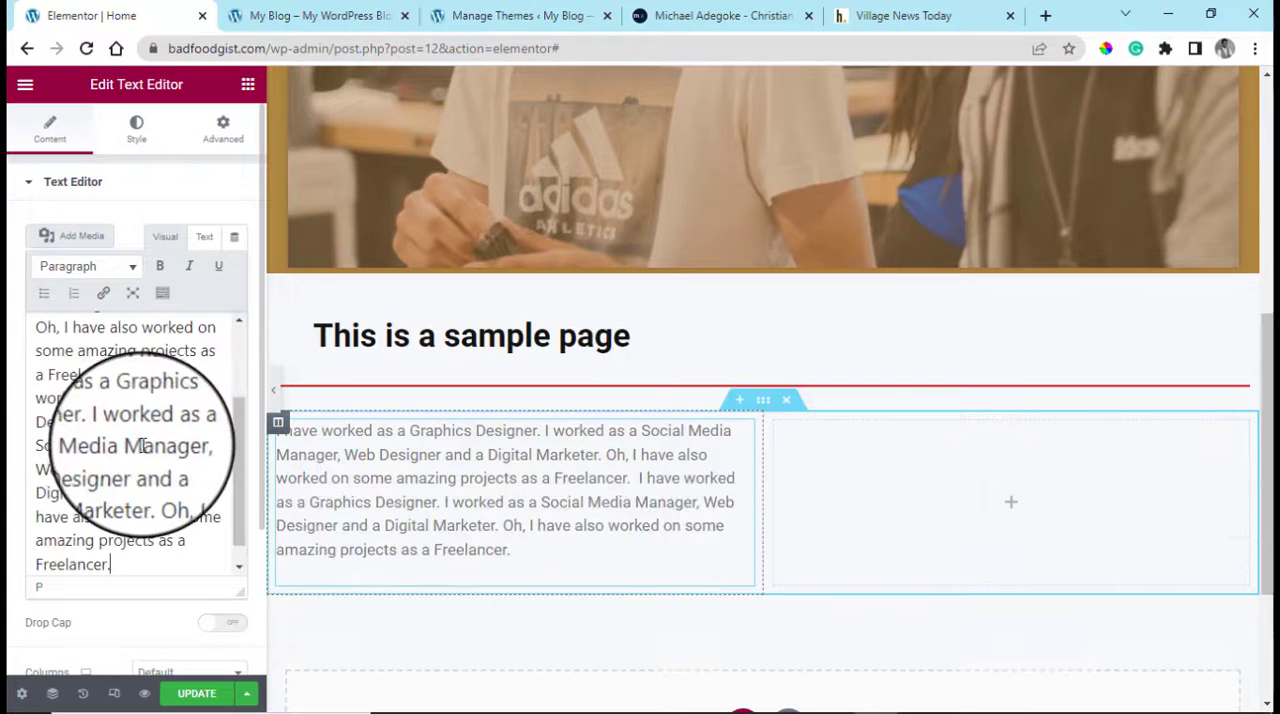
Duplicate the text widget in the left column
key(ctrl+a)
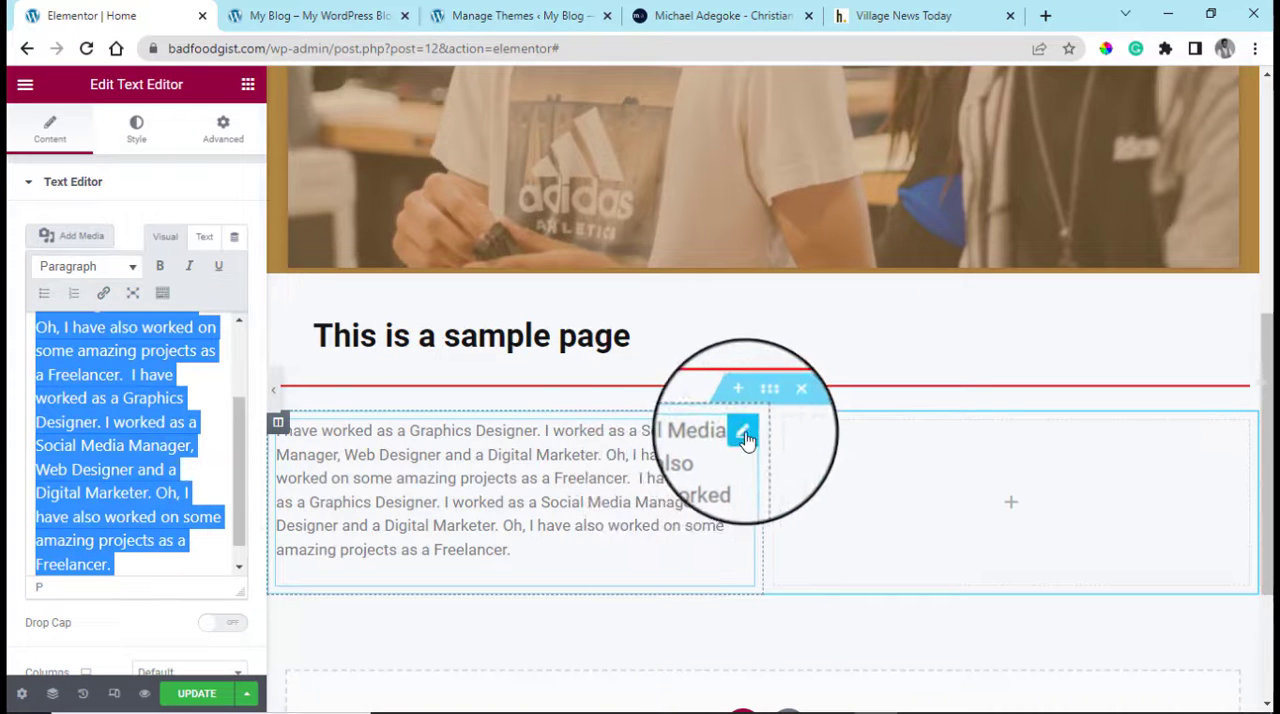
right_click(722, 472)
click(803, 485)
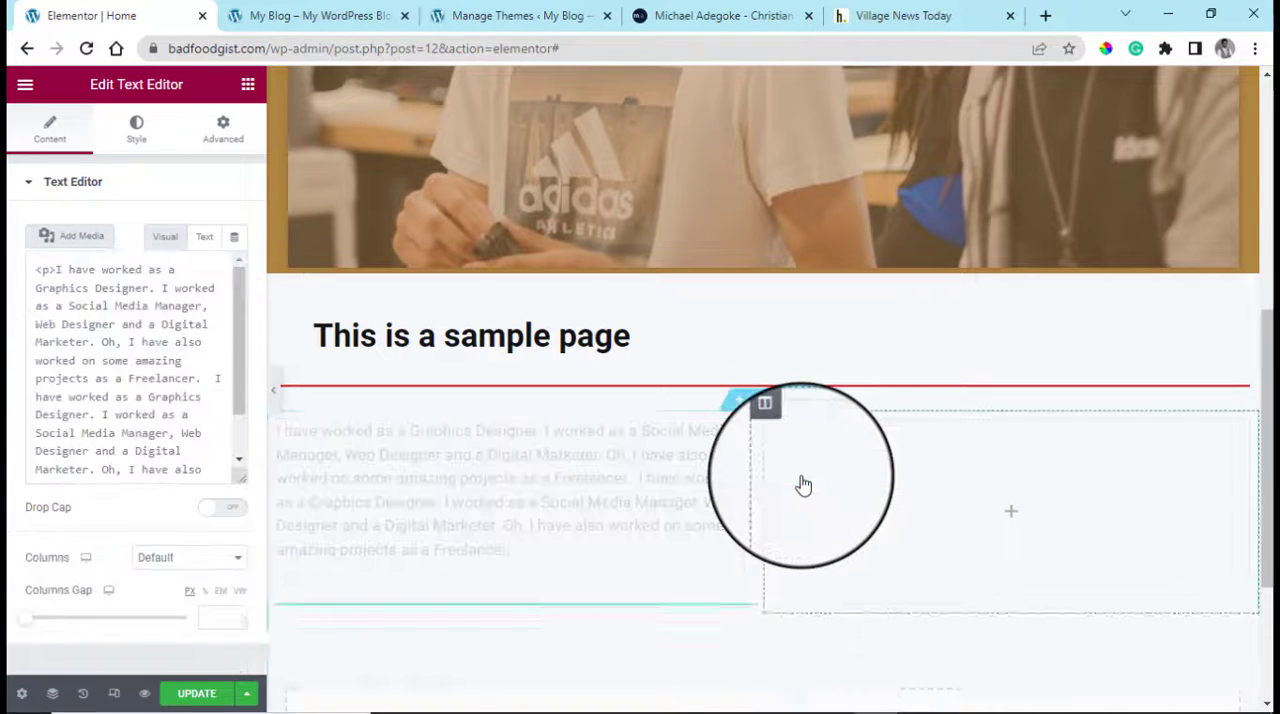
Move the duplicated text widget into the empty right column and set the left column's text color to #000000
drag(750, 625, 950, 535)
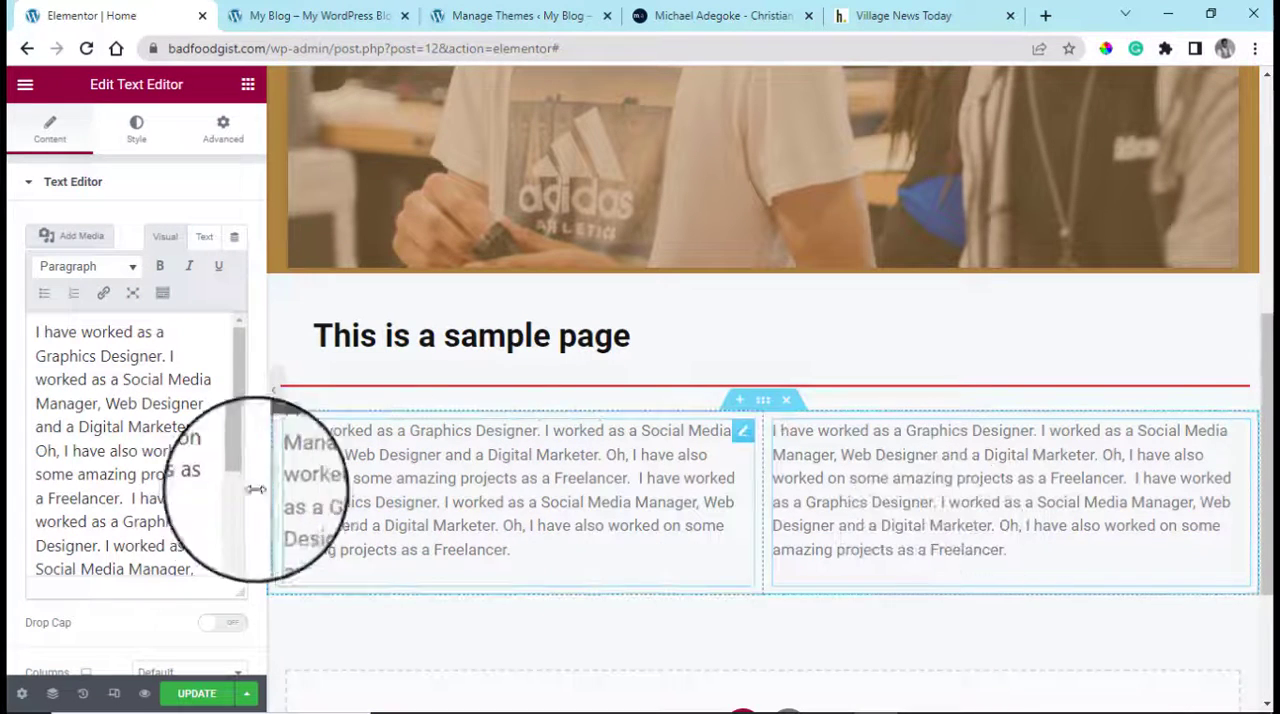
click(143, 141)
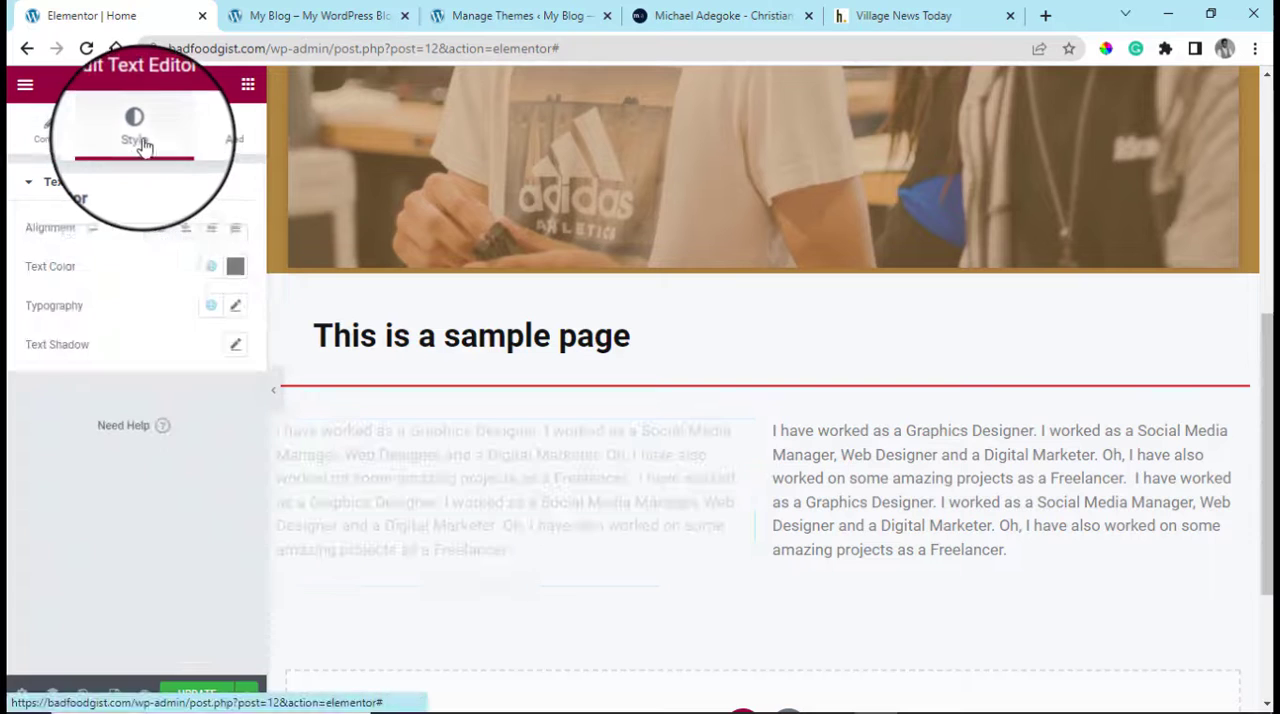
click(235, 266)
drag(194, 459, 120, 500)
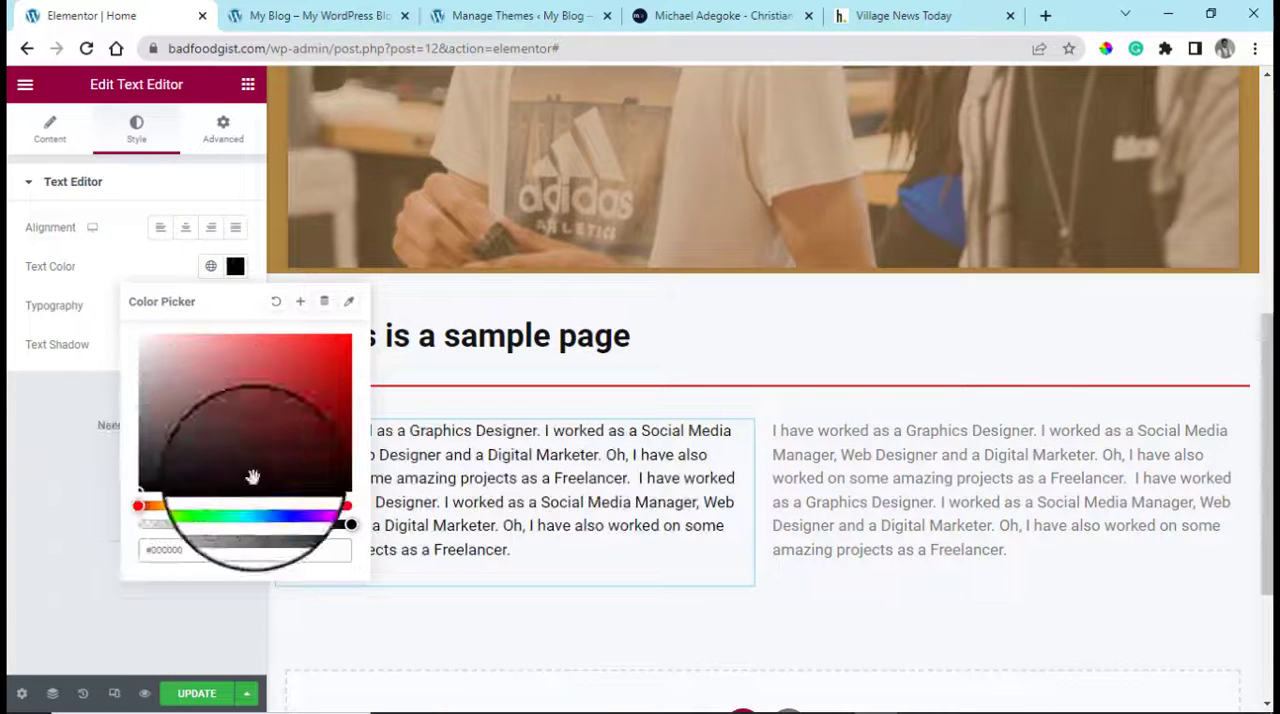
Set the text color of the right column's text widget to #000000
click(1020, 475)
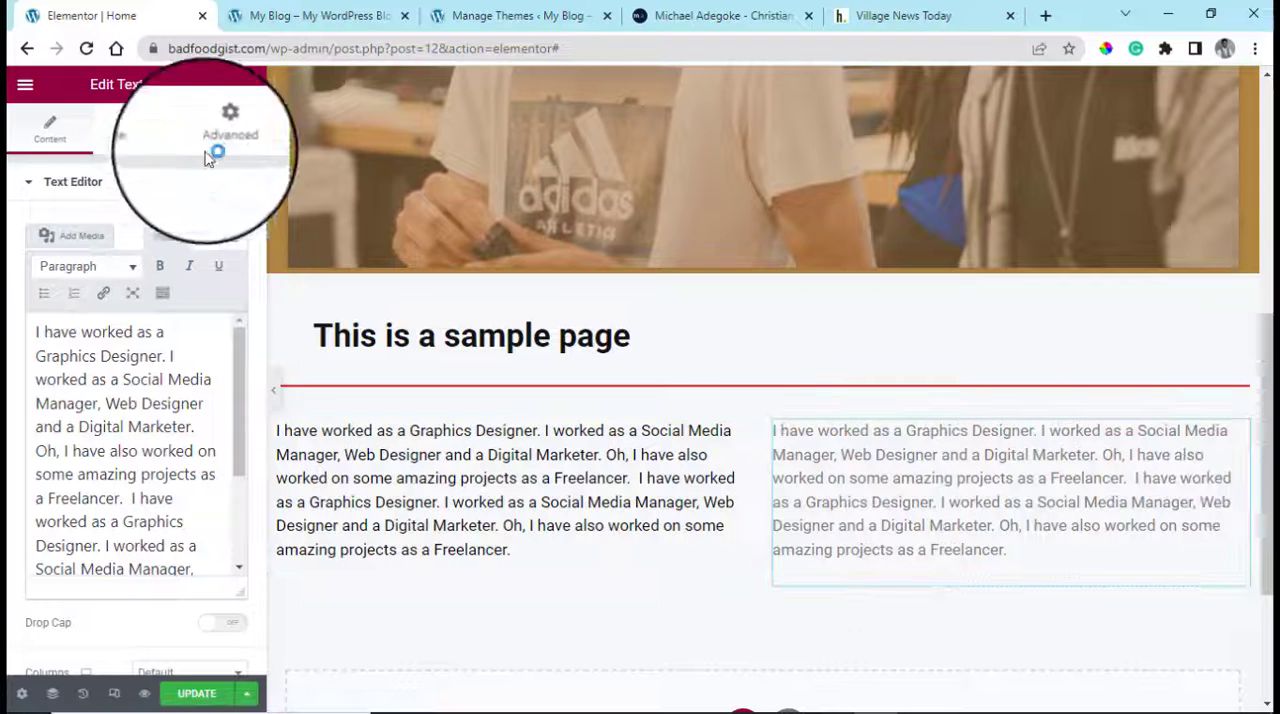
click(145, 143)
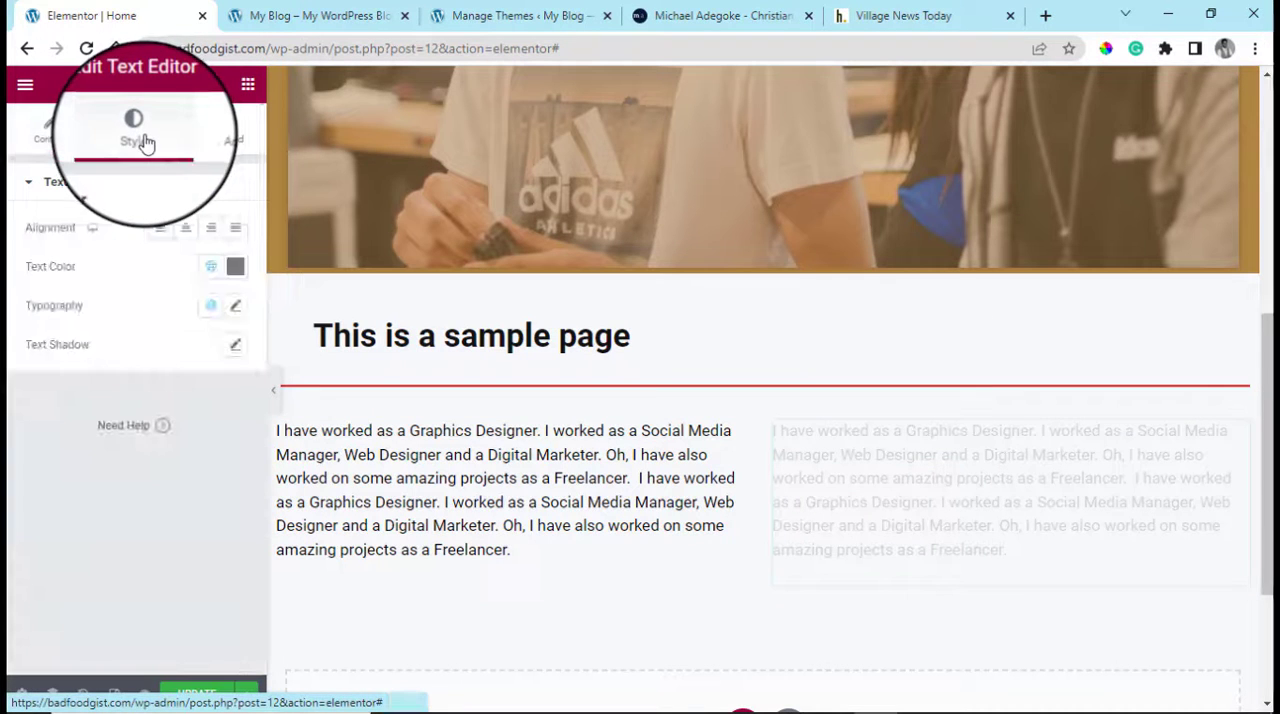
click(235, 266)
drag(160, 453, 109, 492)
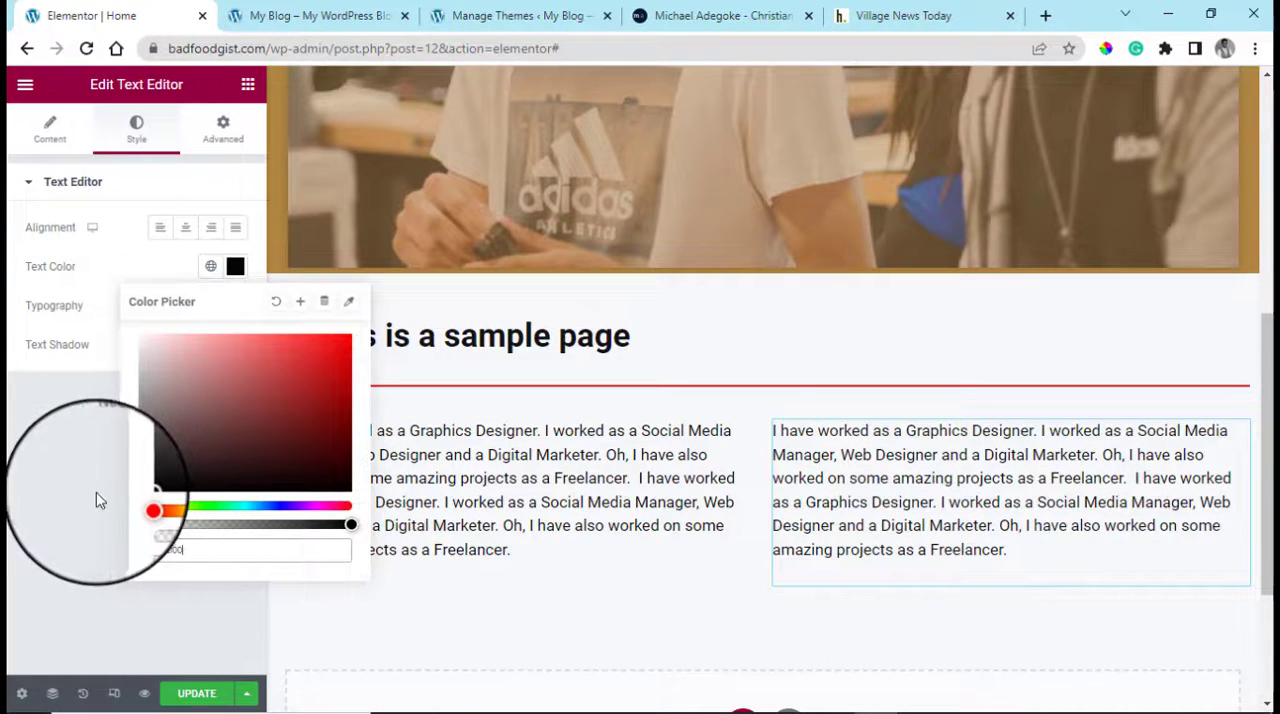
Add a single-column section below the two text columns and give it a classic background color of #FF0000
drag(1269, 514, 1264, 582)
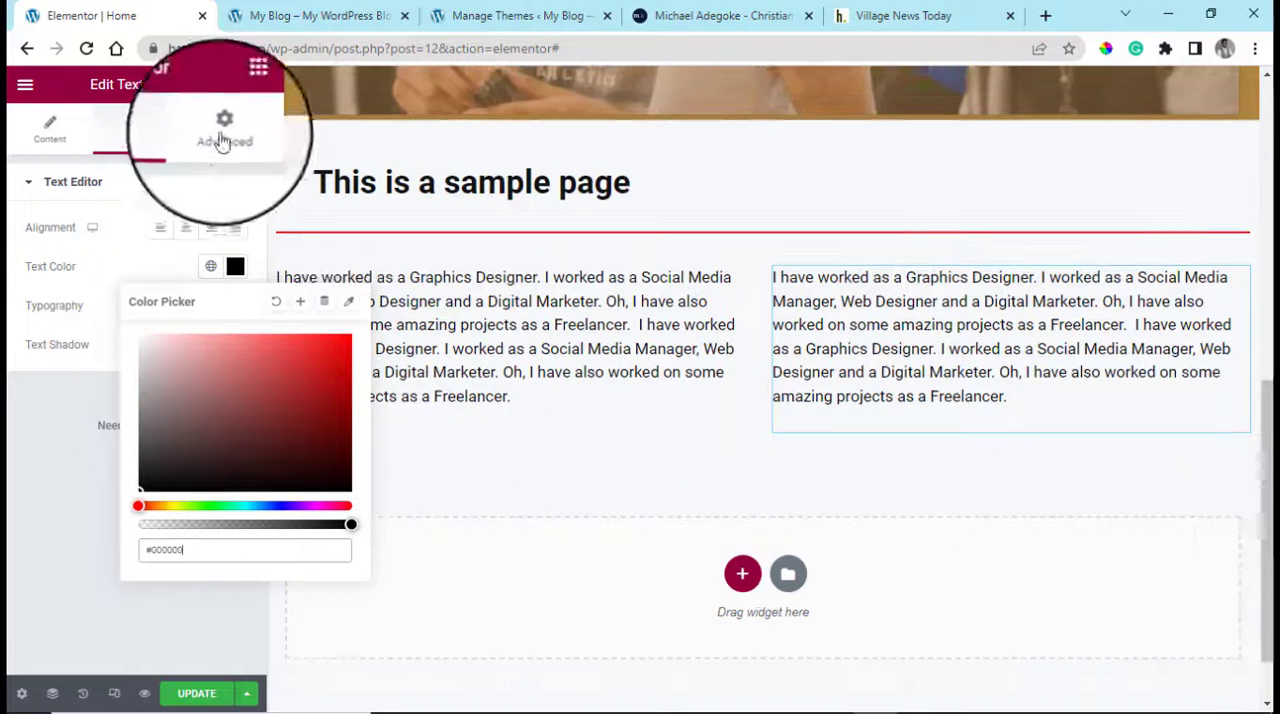
click(742, 573)
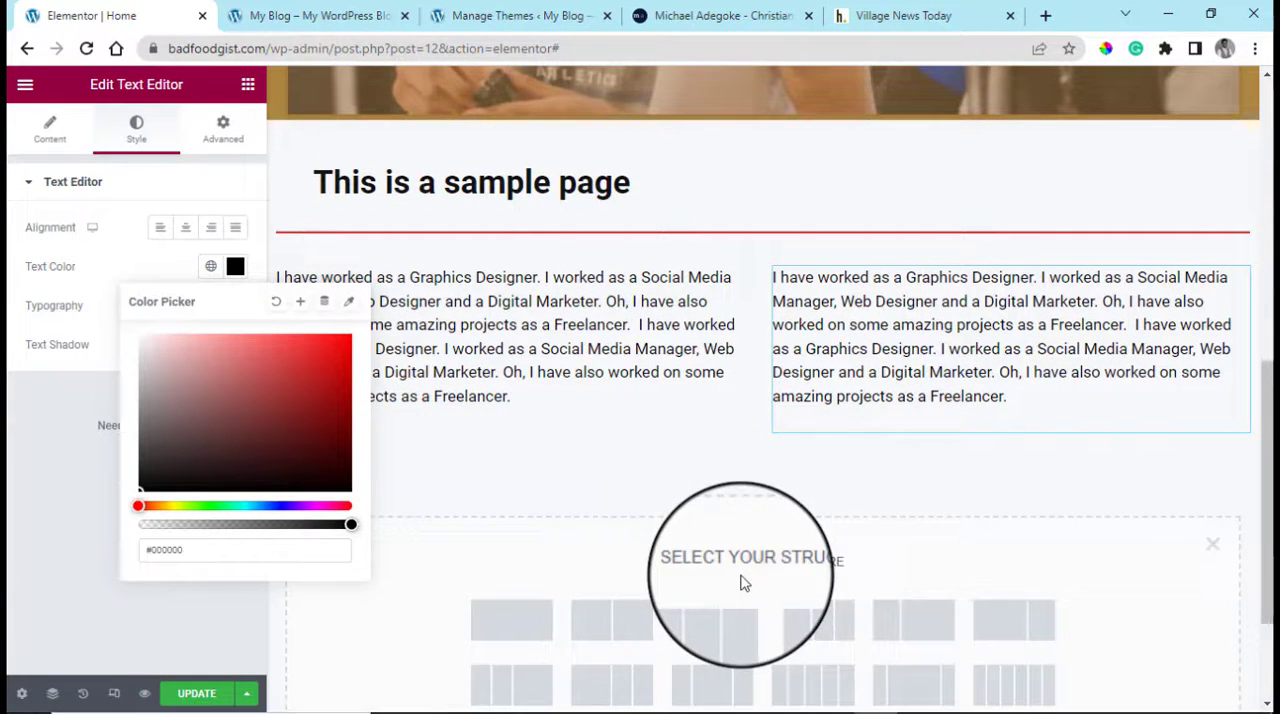
click(508, 619)
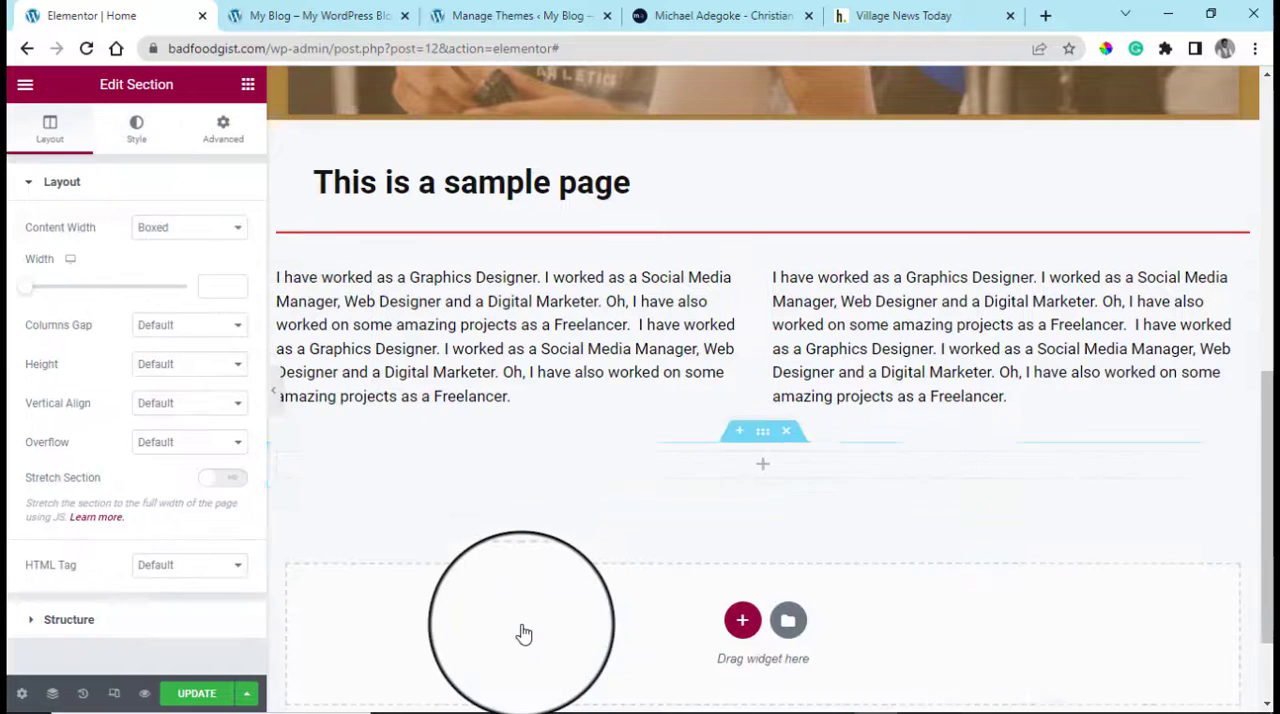
click(126, 129)
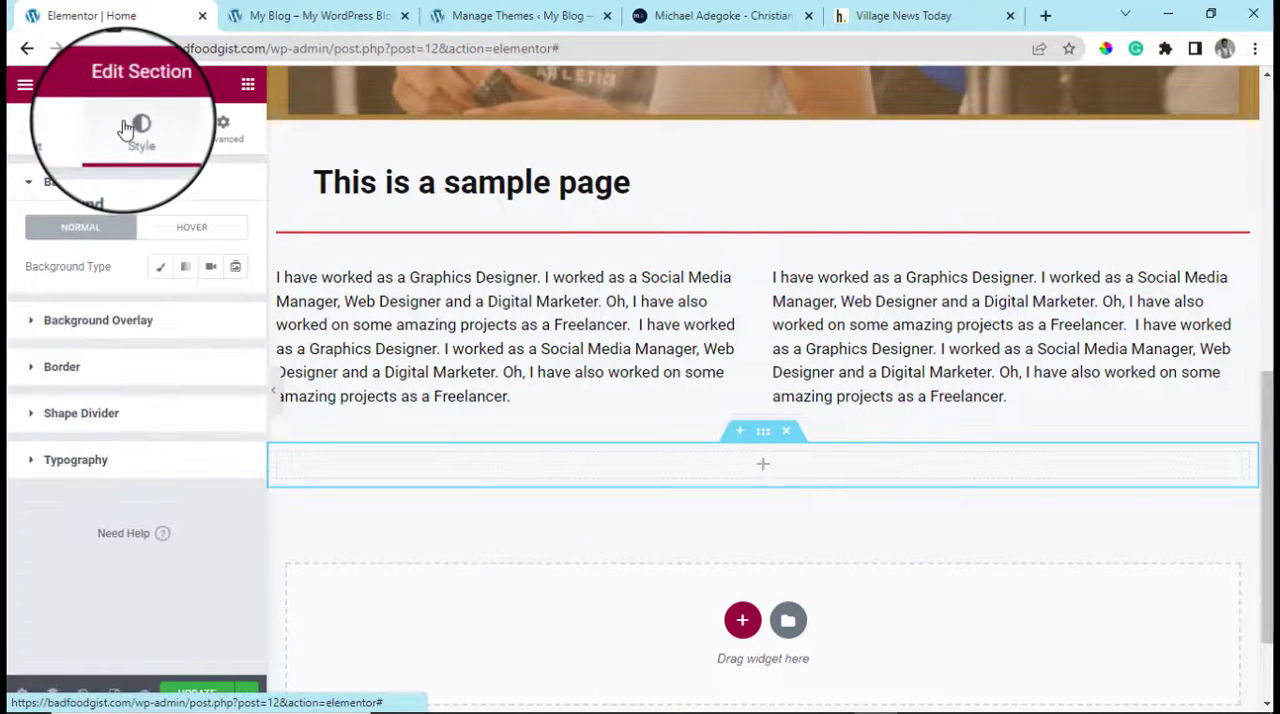
click(160, 270)
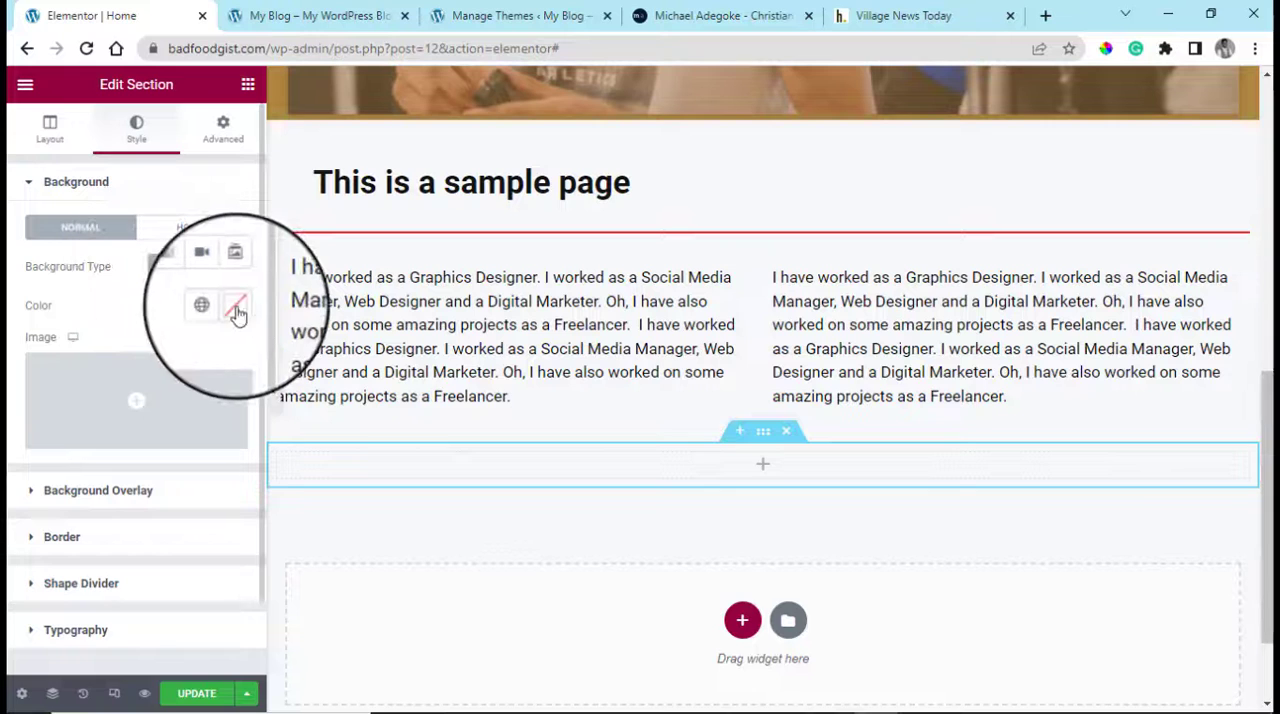
click(237, 308)
click(350, 378)
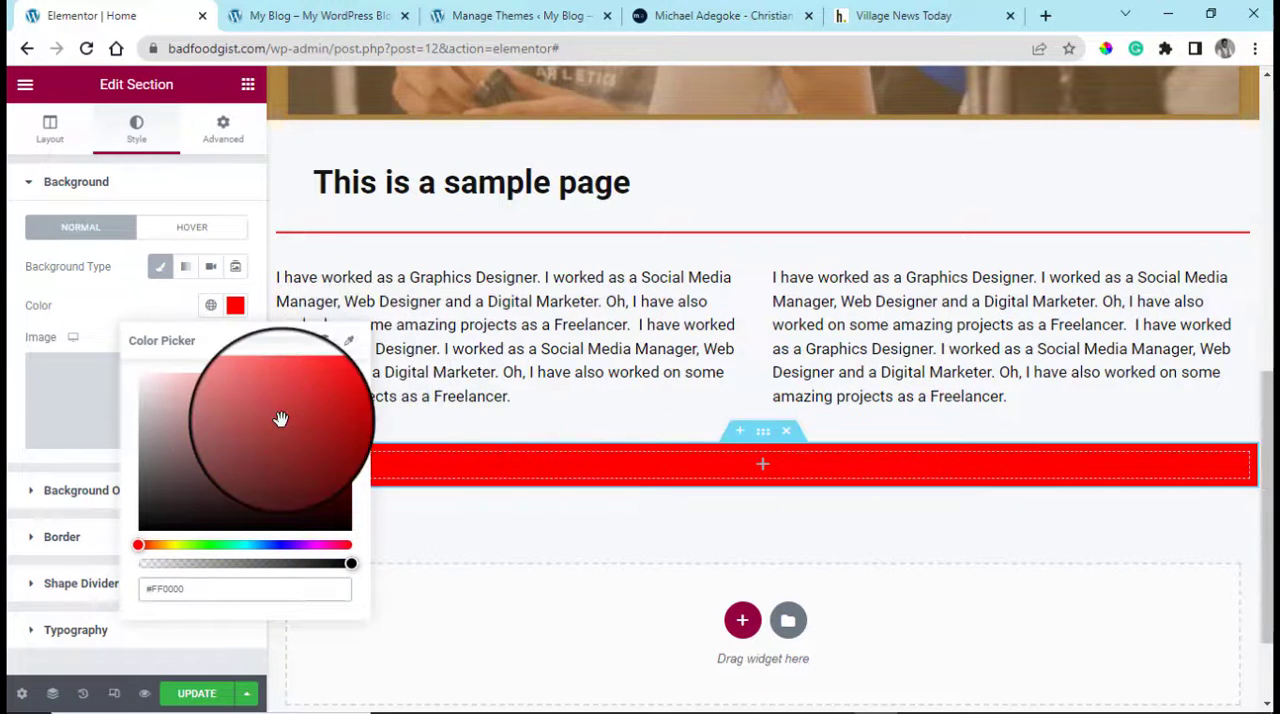
click(247, 86)
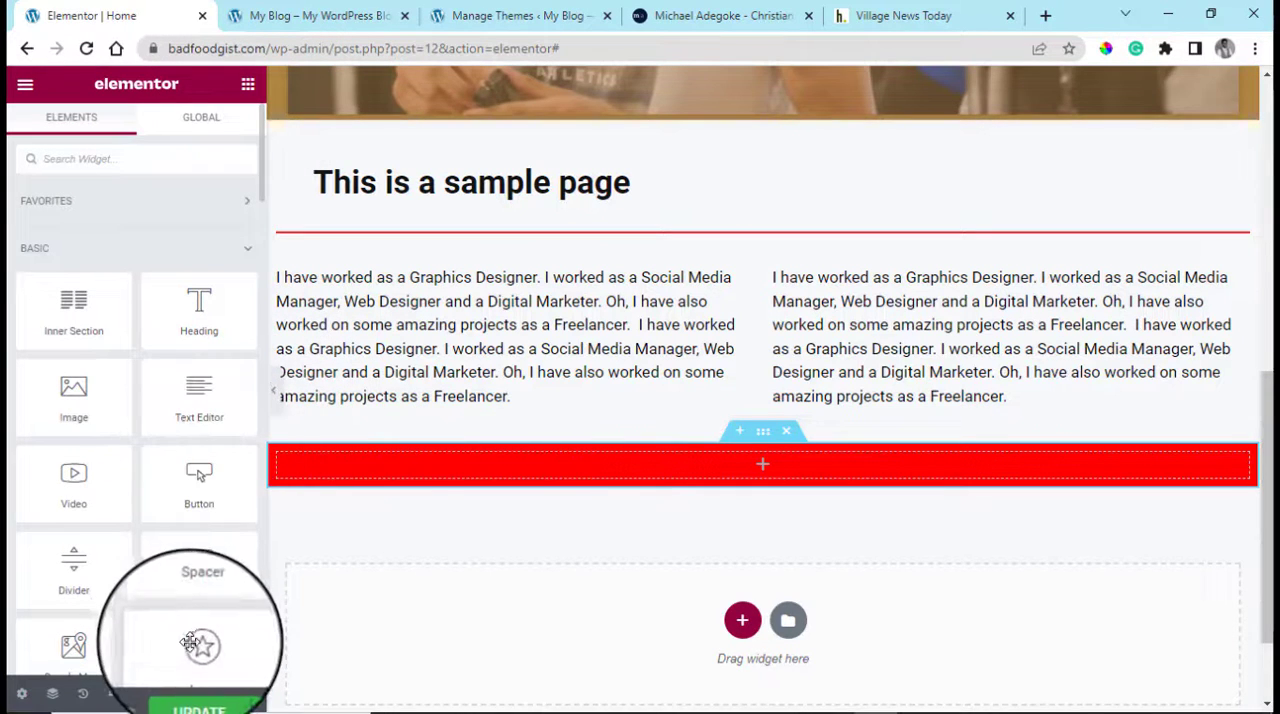
drag(199, 650, 366, 455)
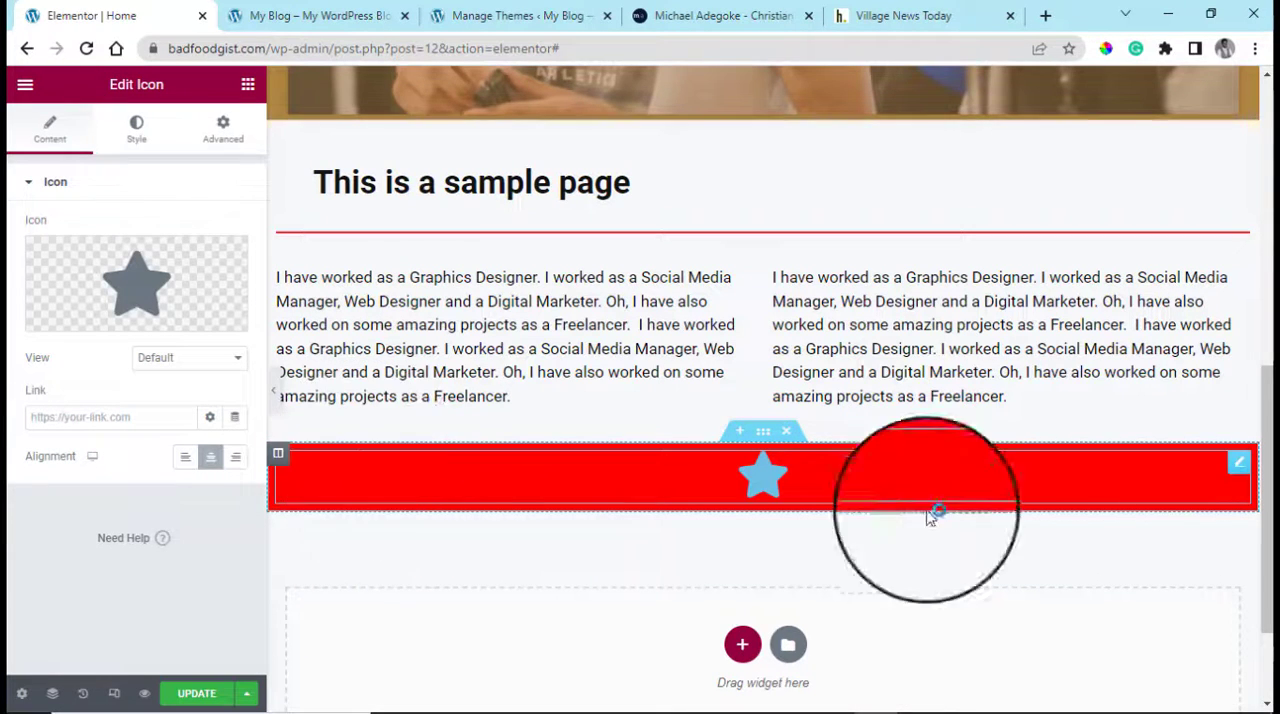
right_click(1229, 475)
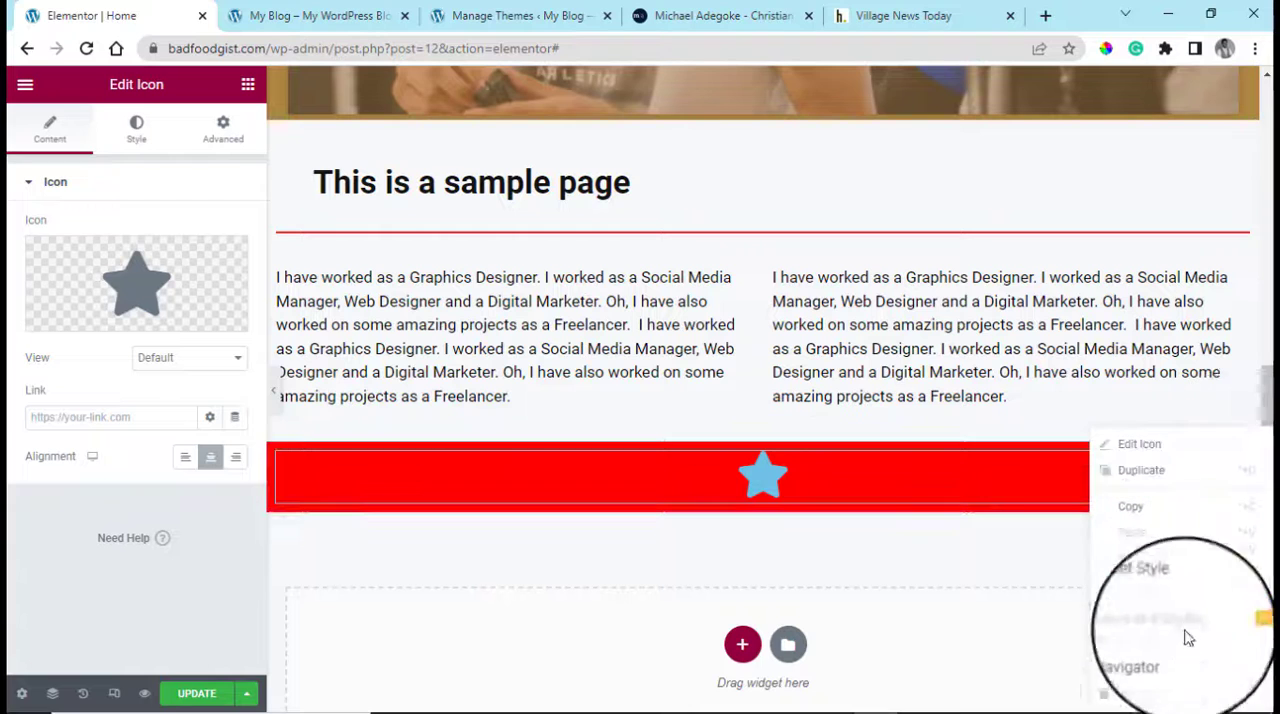
key(Delete)
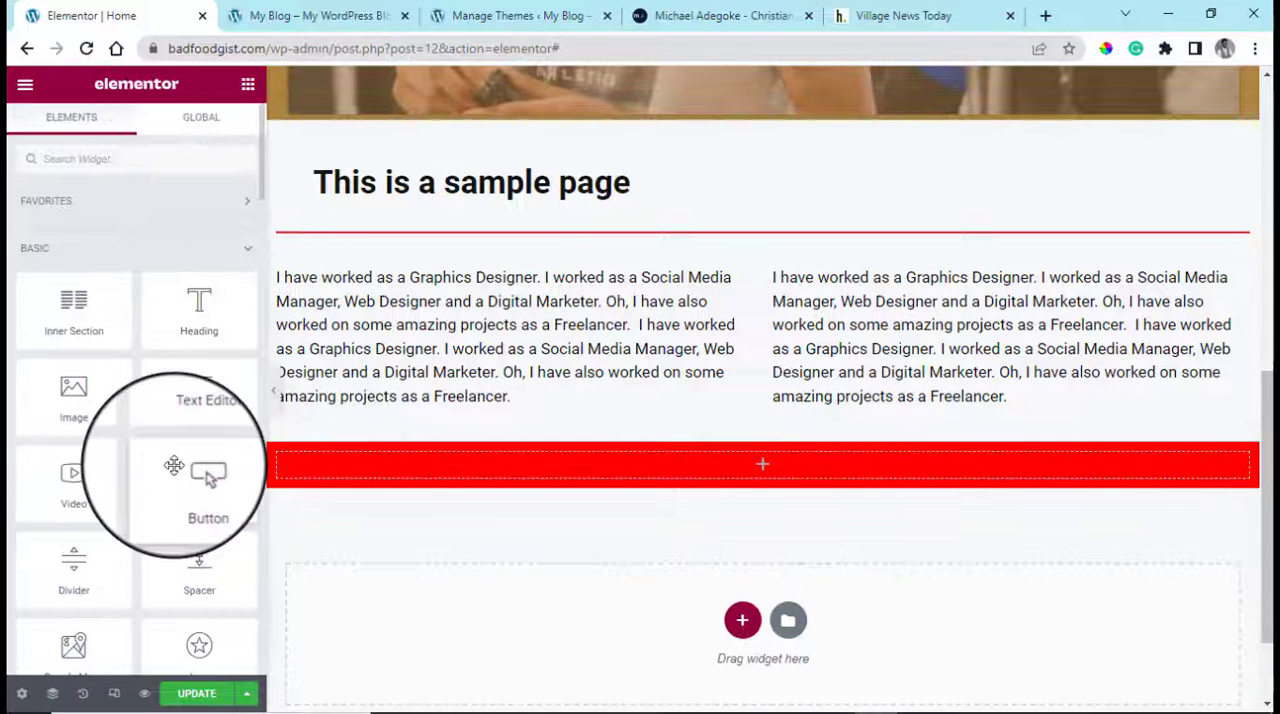
Search the widgets for "icon" and add an Icon Box to the red section
scroll(200, 457, down, 3)
scroll(165, 490, down, 1)
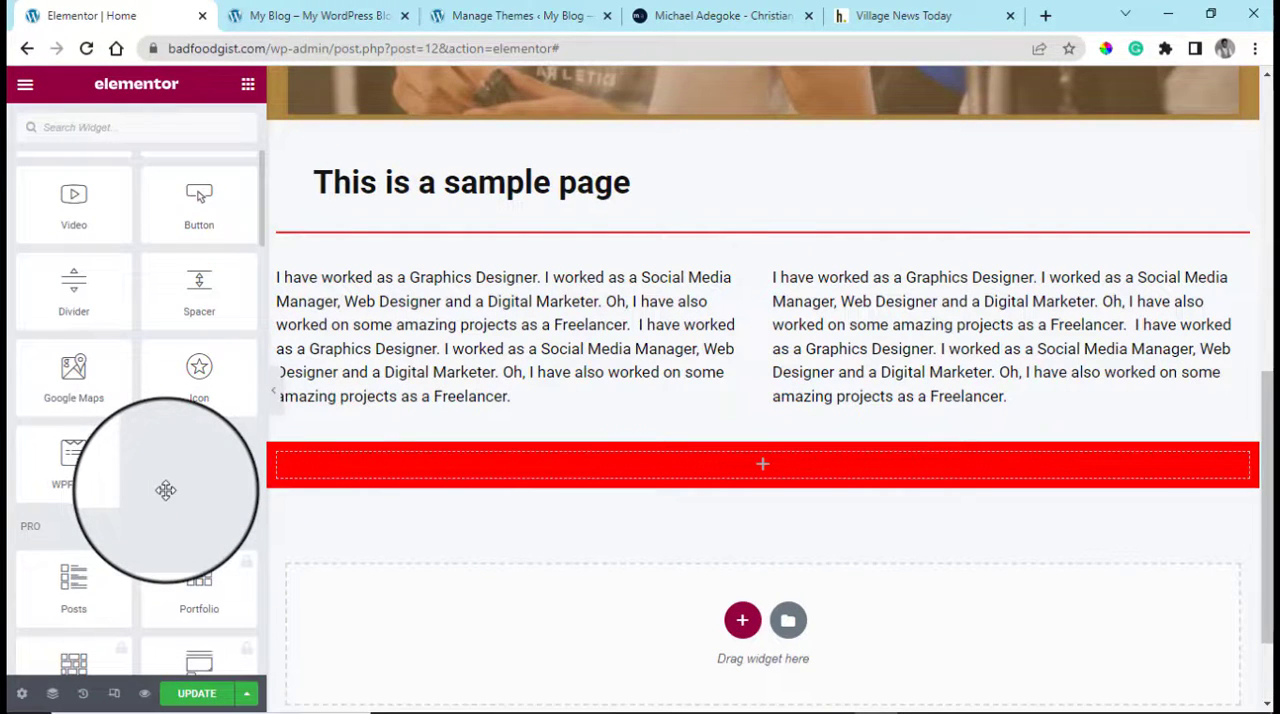
click(124, 124)
text(icon)
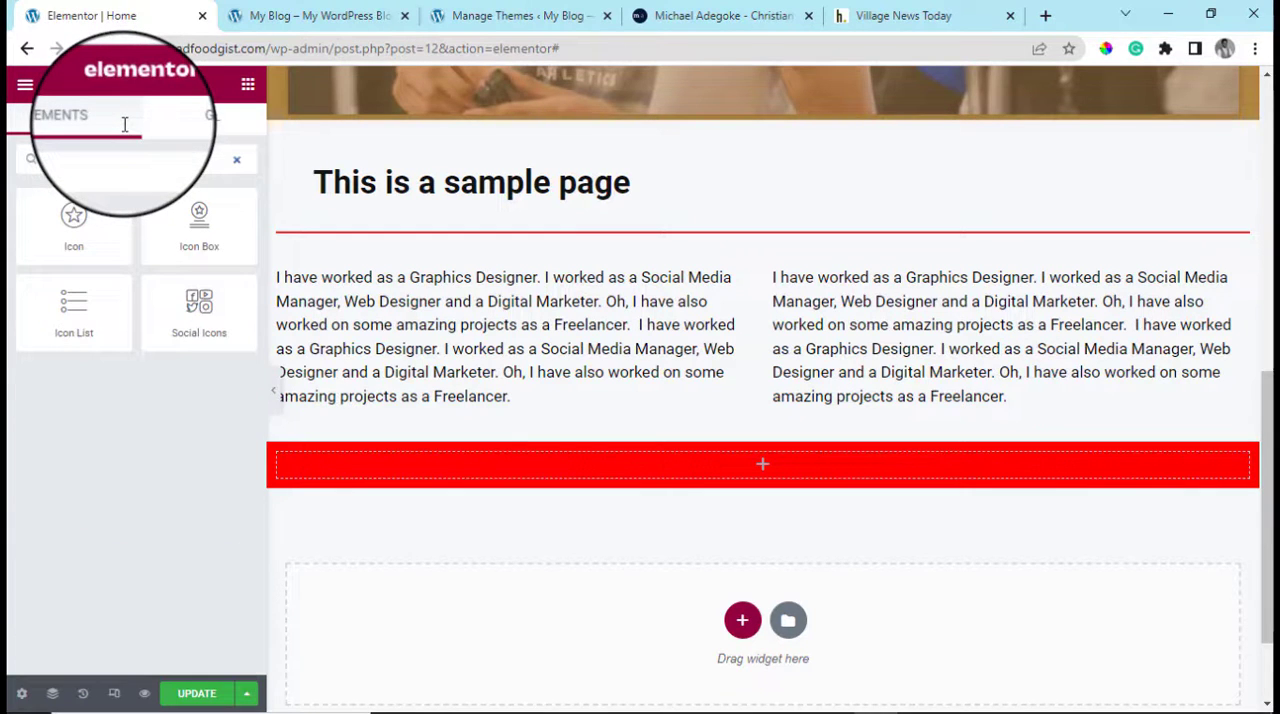
drag(194, 208, 404, 458)
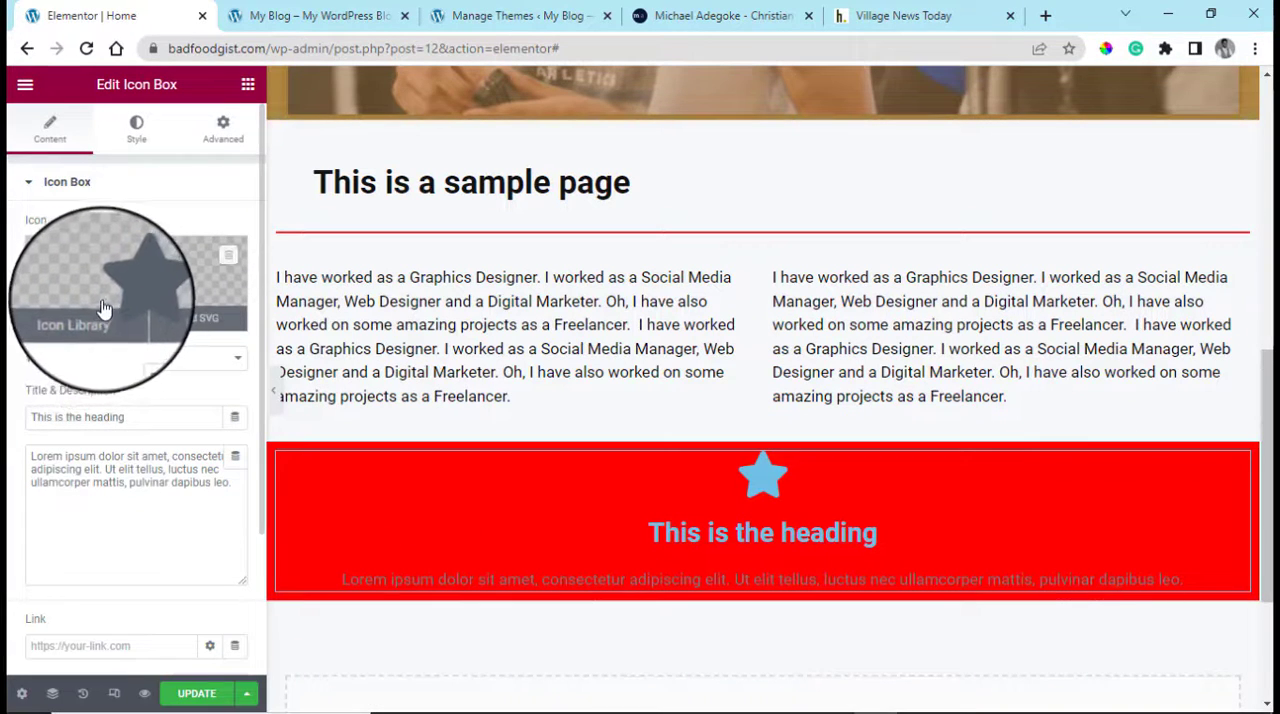
Set the icon box's primary icon color to #FFFFFF
click(139, 138)
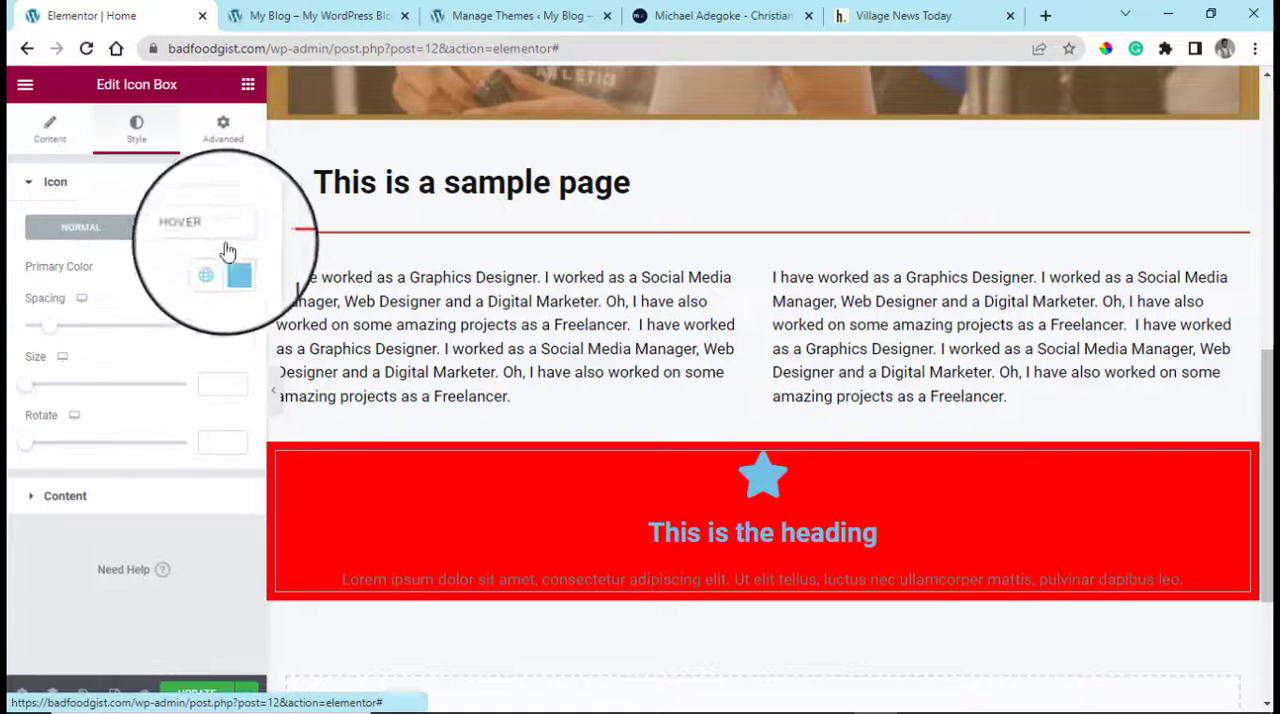
click(238, 271)
drag(208, 362, 91, 312)
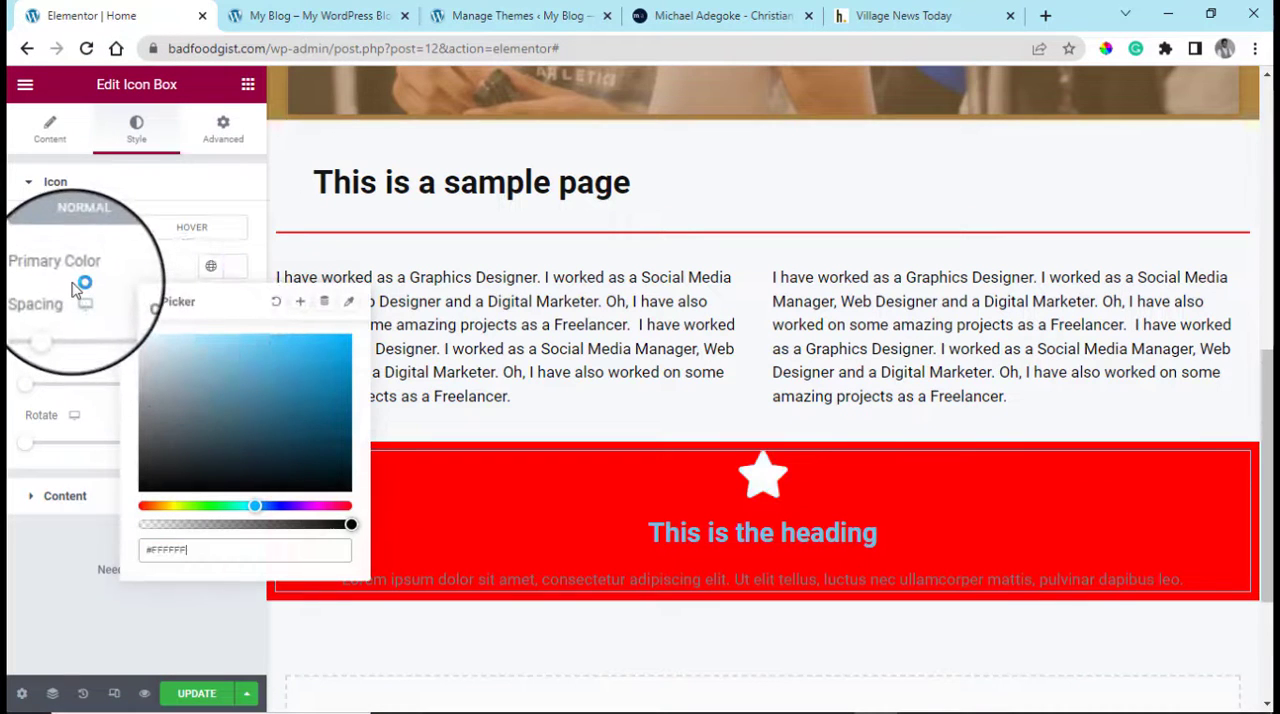
Set both the title color and the description color of the icon box to #FFFFFF
click(50, 130)
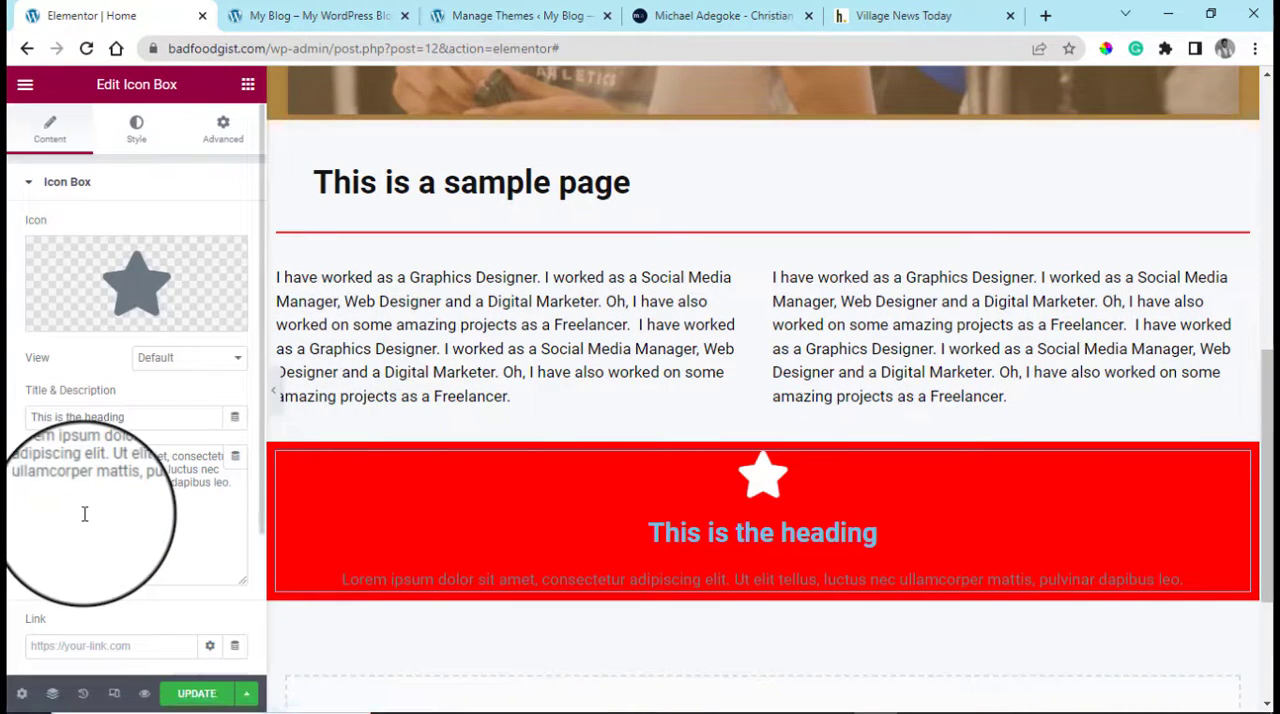
click(137, 140)
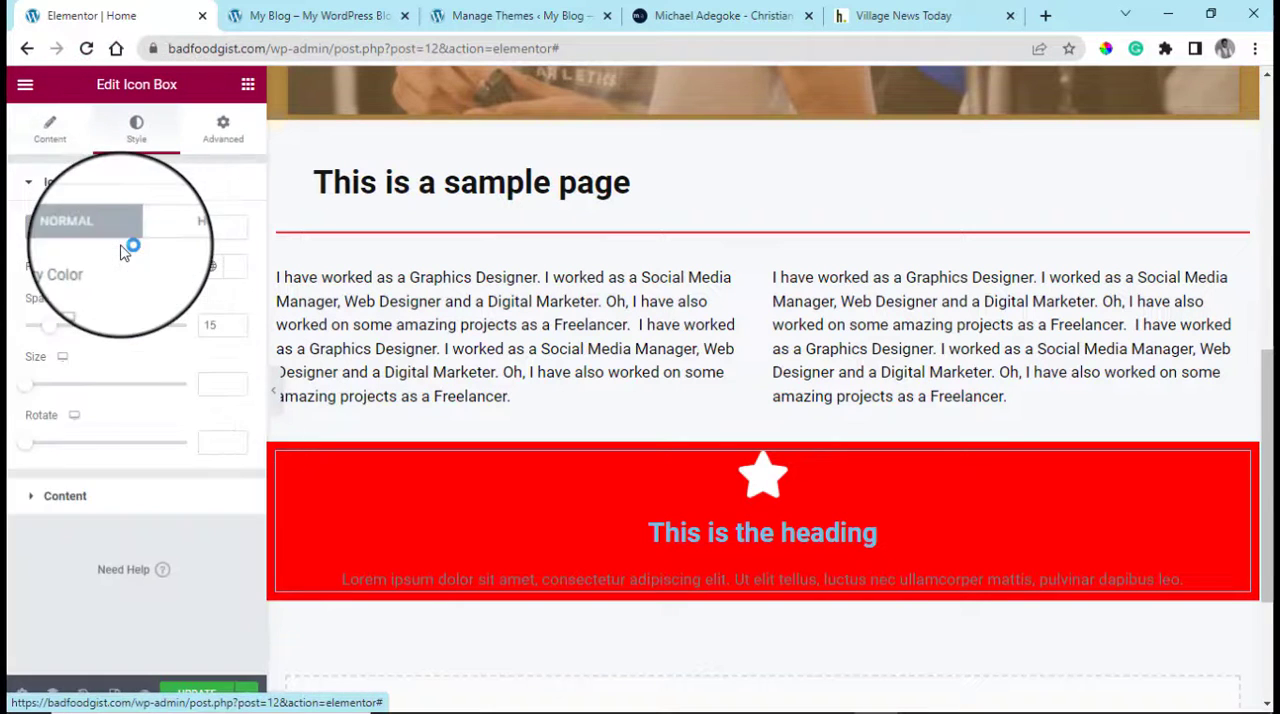
click(29, 188)
click(84, 242)
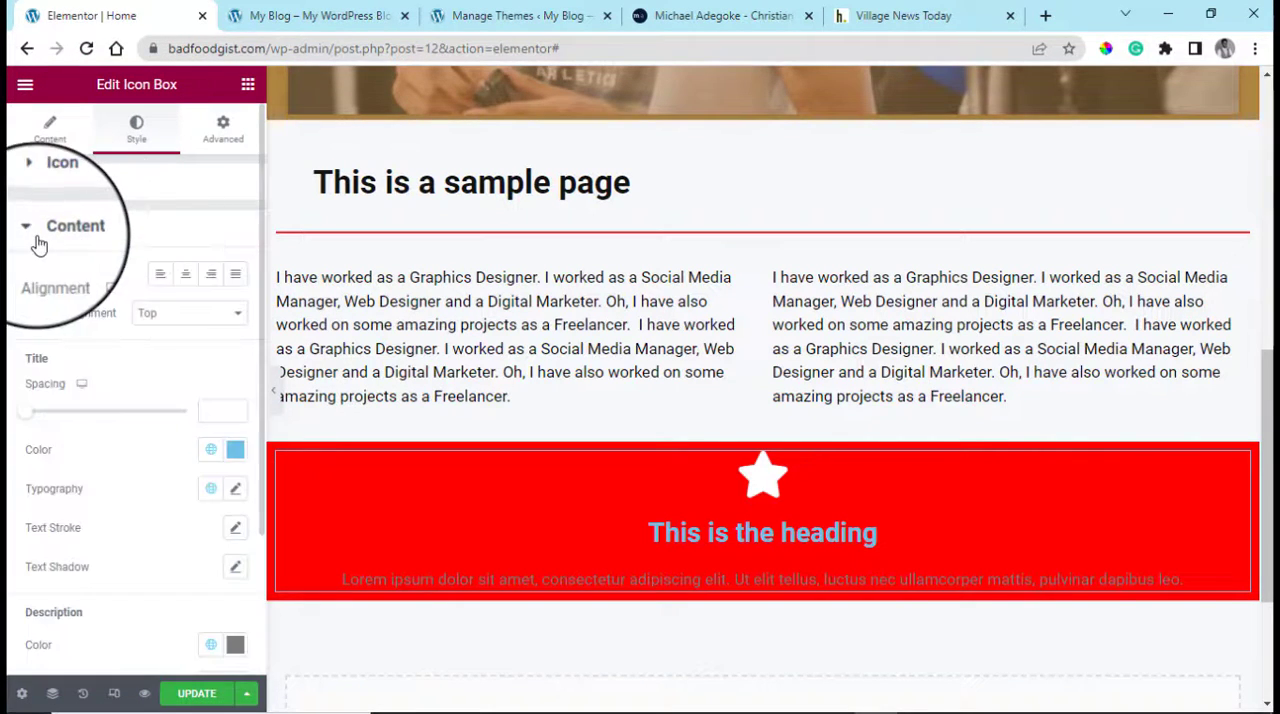
click(237, 443)
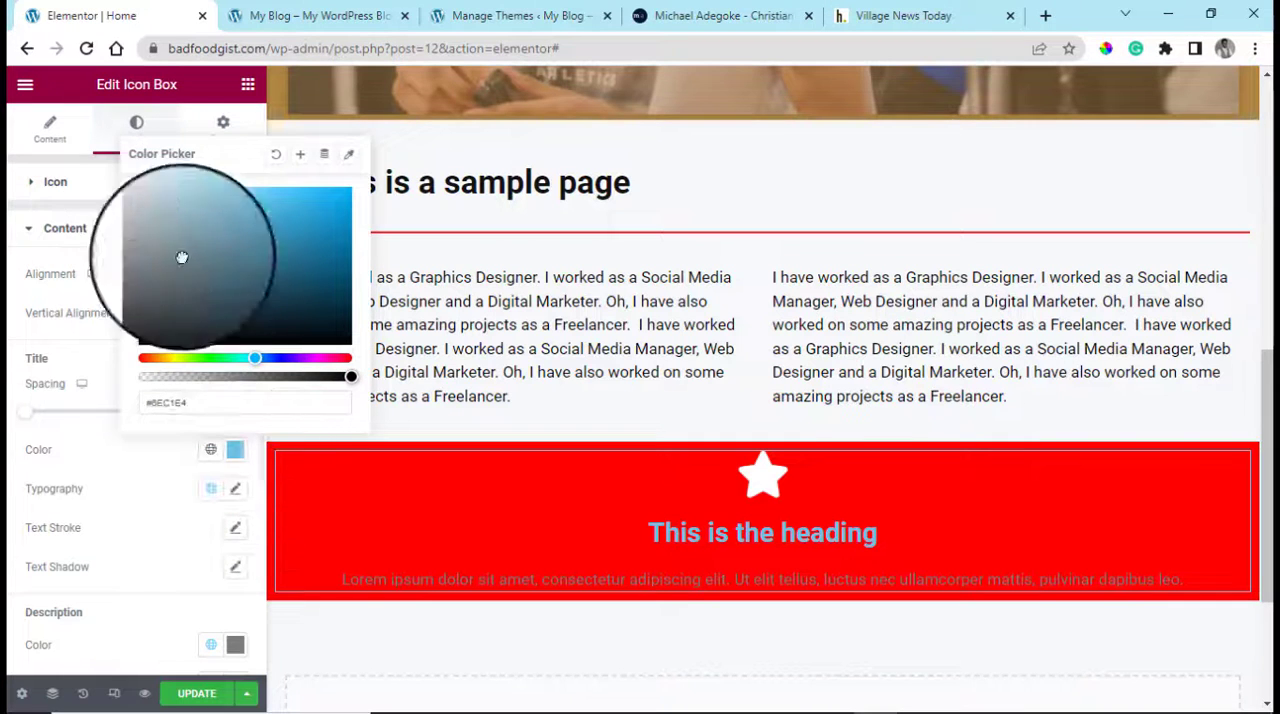
drag(180, 257, 134, 149)
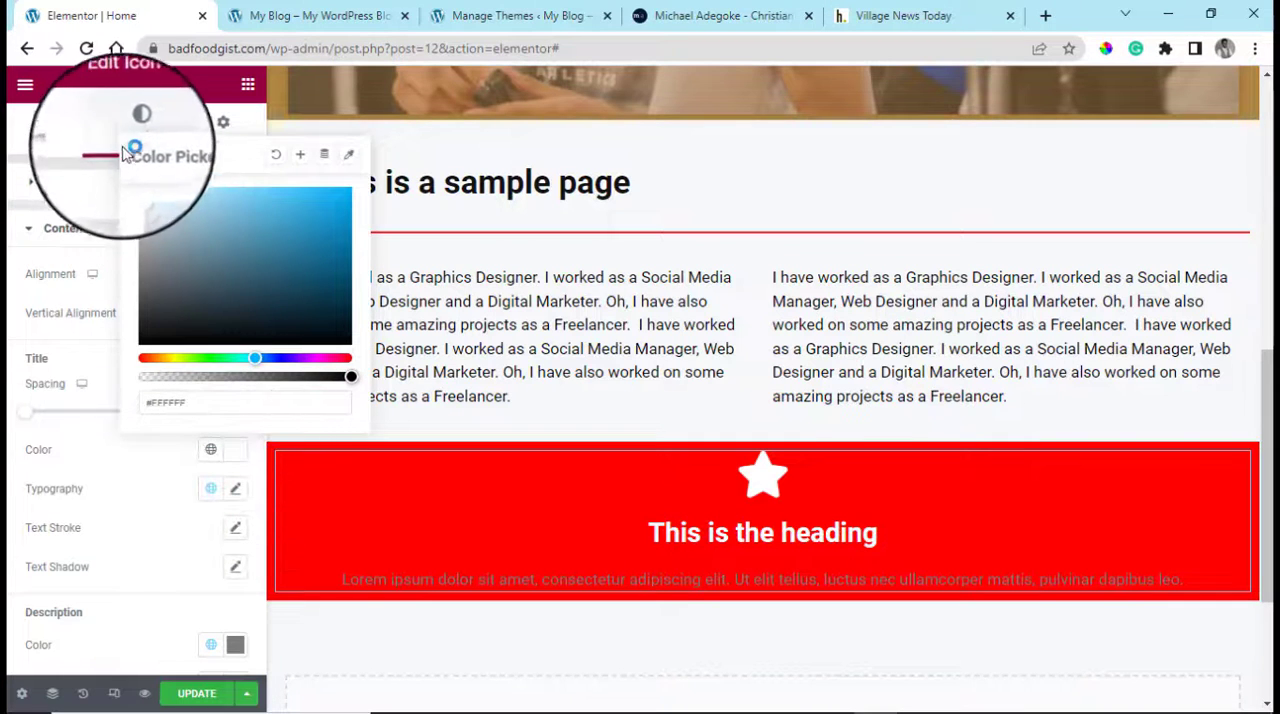
click(235, 644)
drag(176, 518, 141, 386)
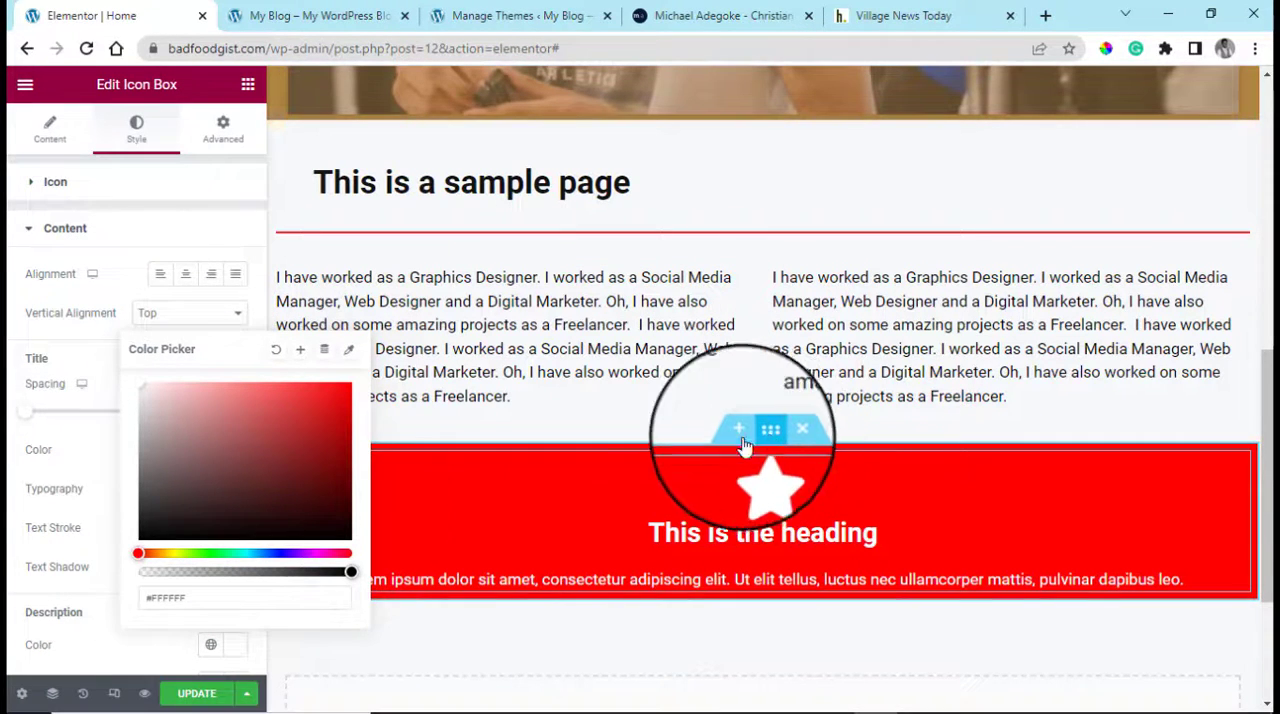
Change the background color of the icon box section to dark red #631111
click(763, 432)
click(238, 305)
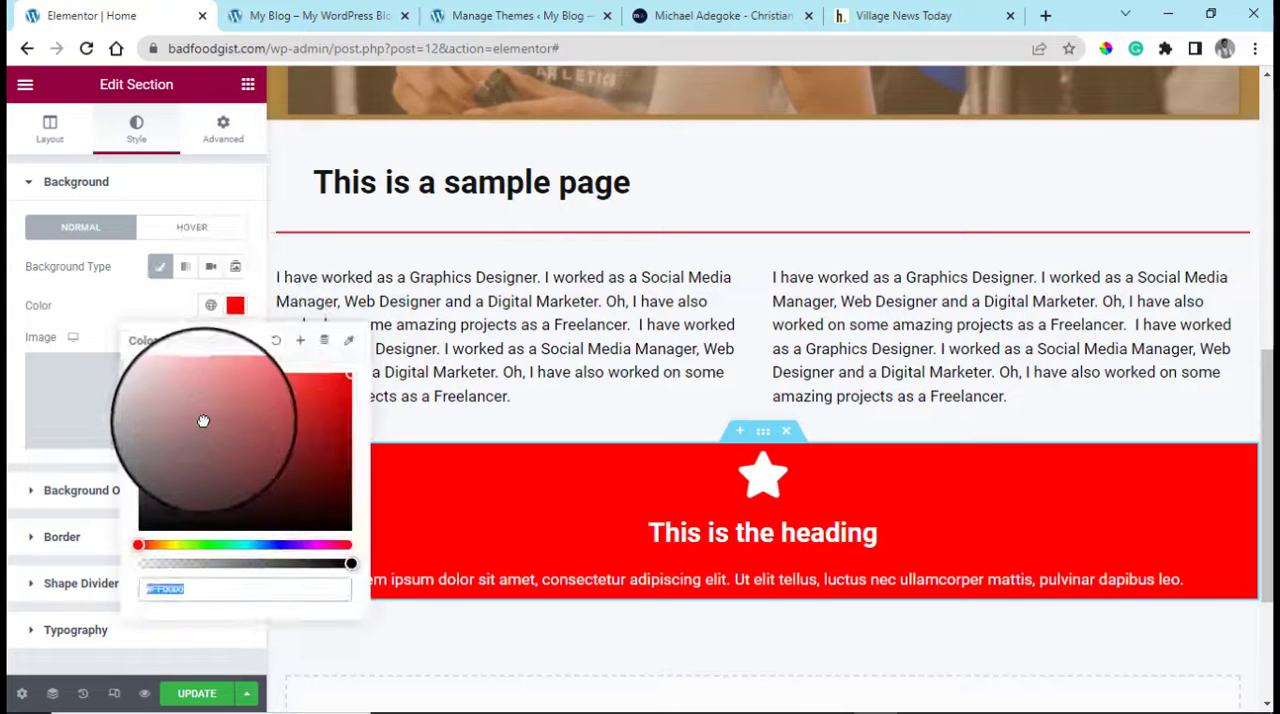
drag(203, 423, 316, 470)
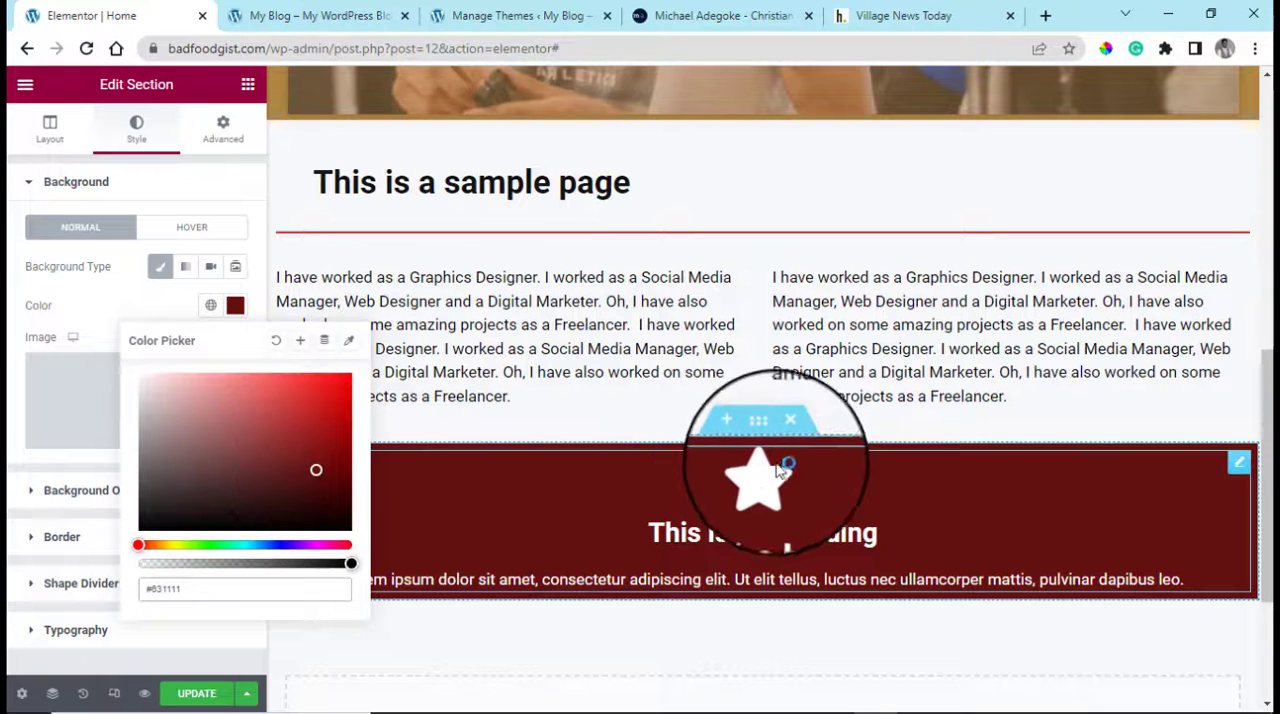
Set the icon box's padding to 30 px on all sides
click(1240, 465)
click(224, 128)
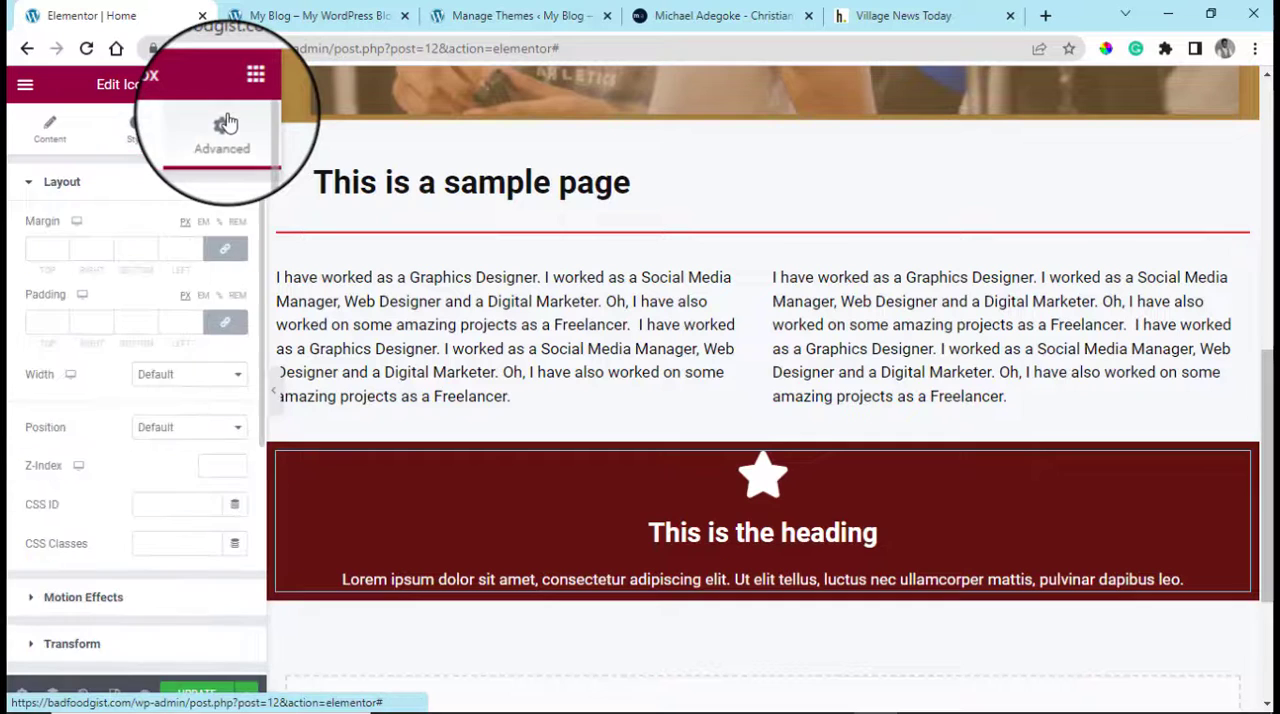
click(30, 322)
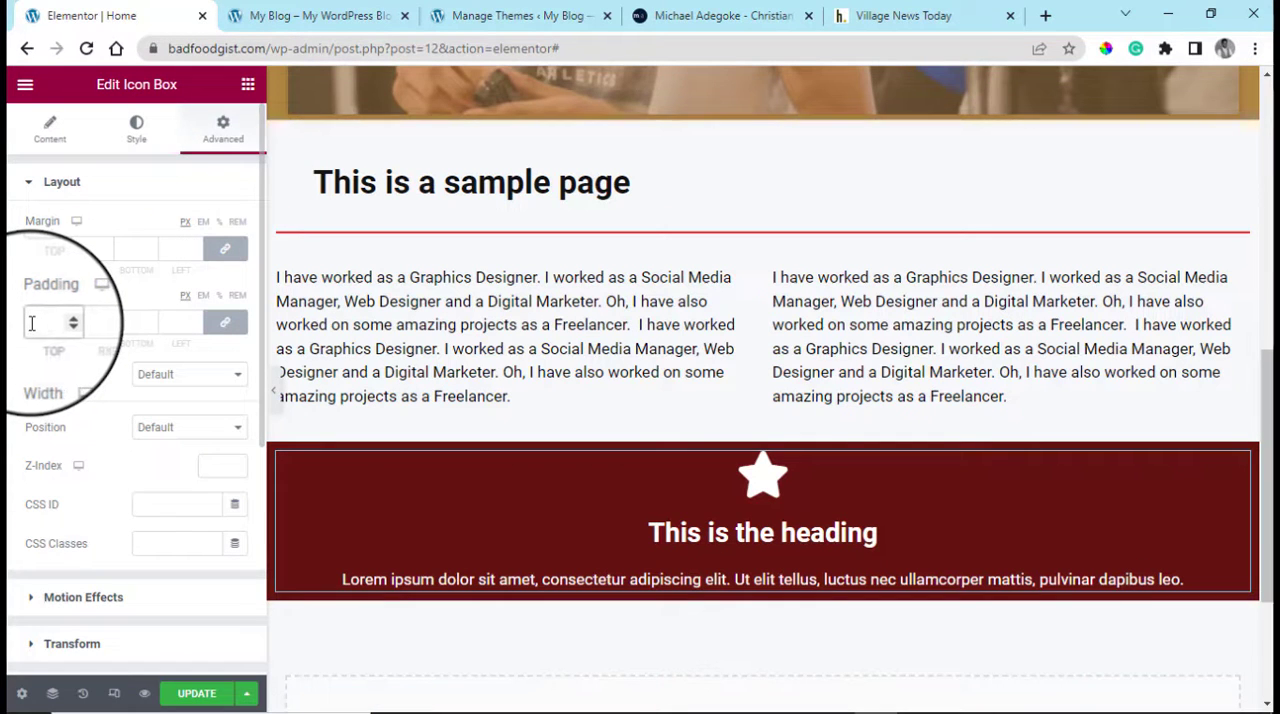
text(30)
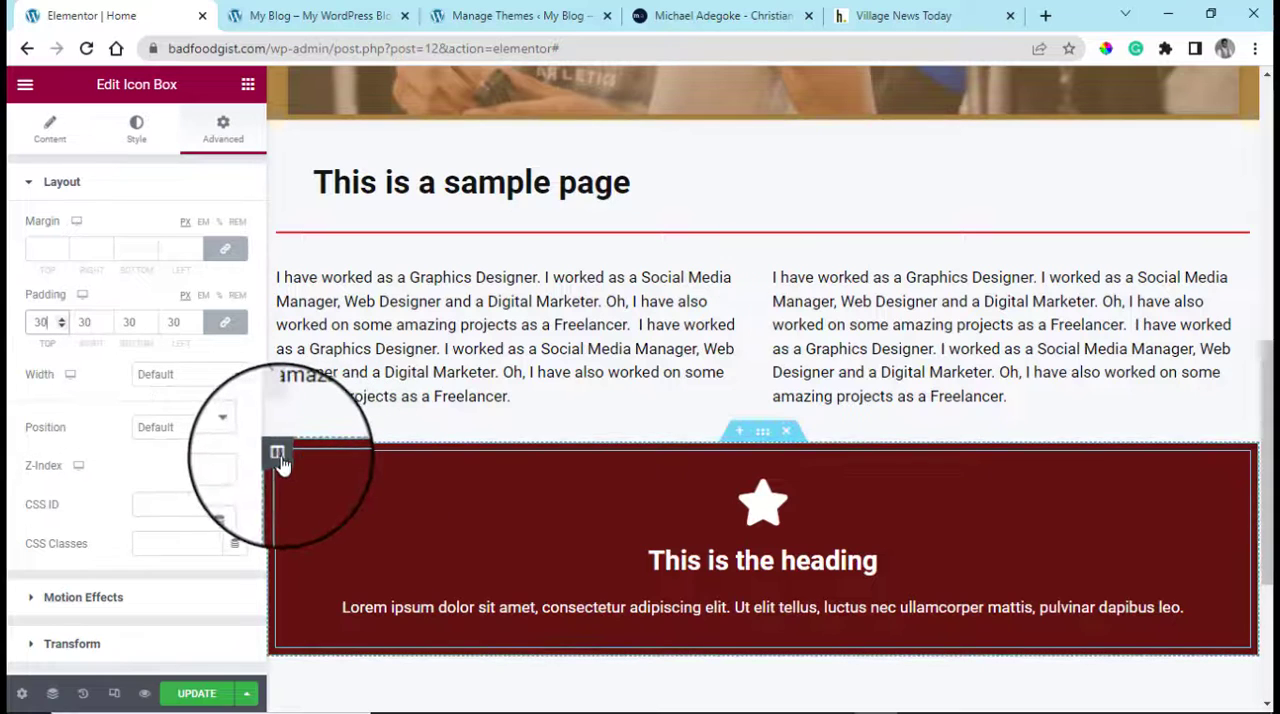
Duplicate the icon box column twice to make three equal columns in the dark red section
right_click(278, 456)
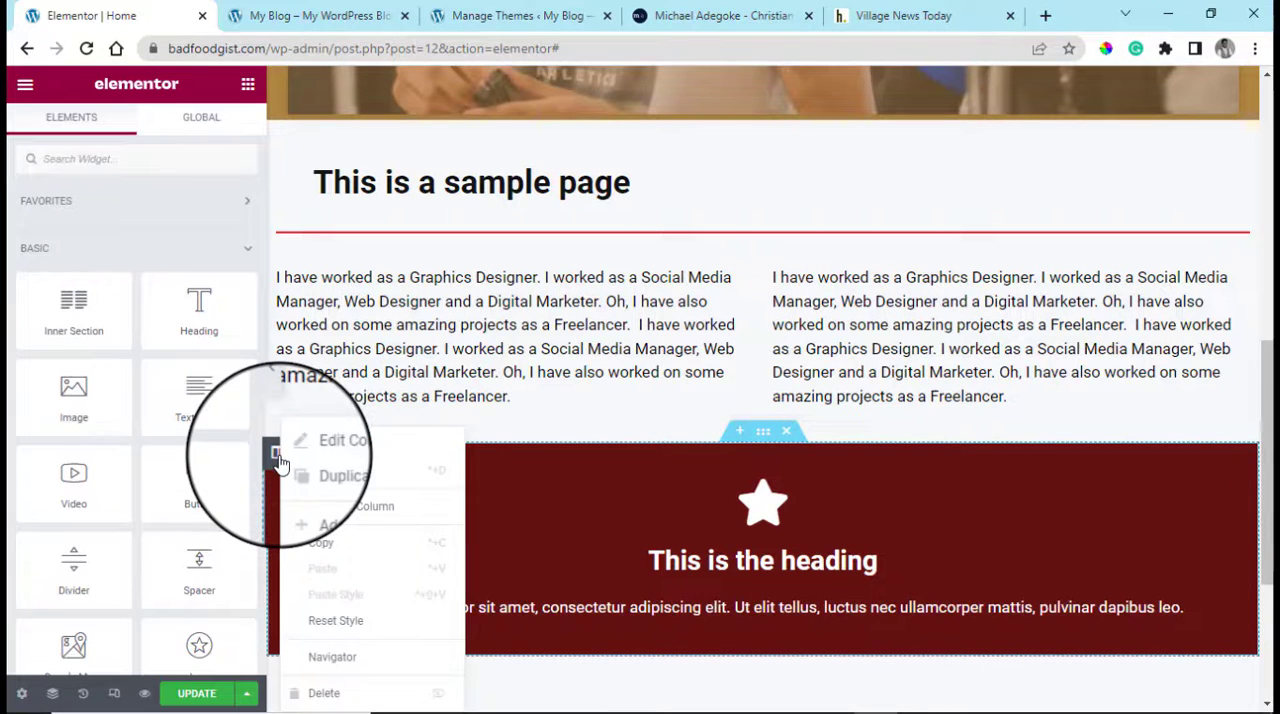
click(300, 476)
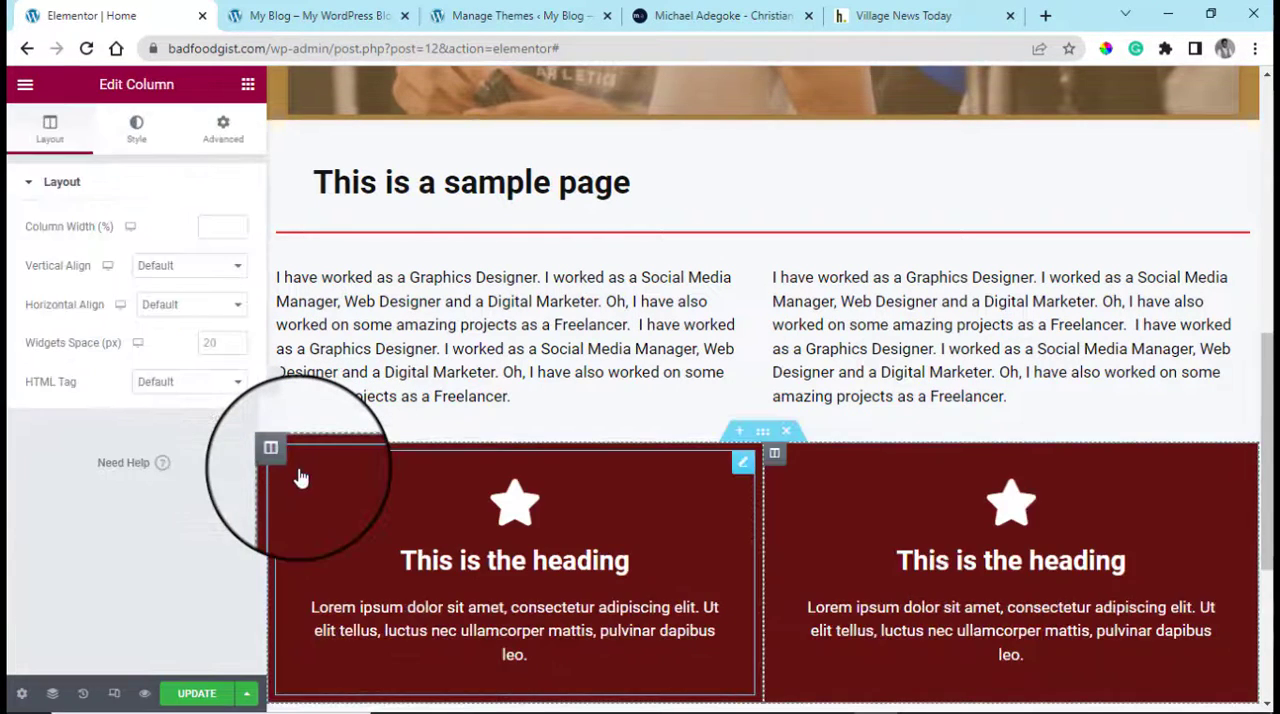
right_click(776, 457)
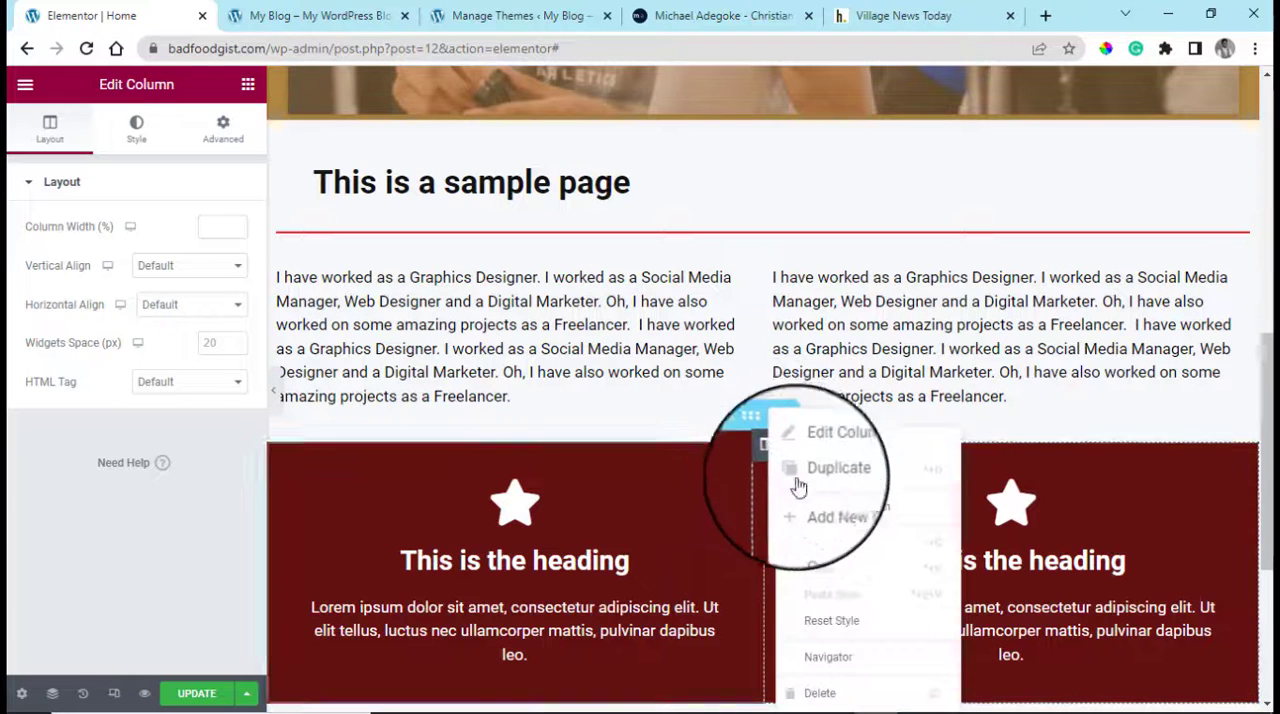
click(820, 486)
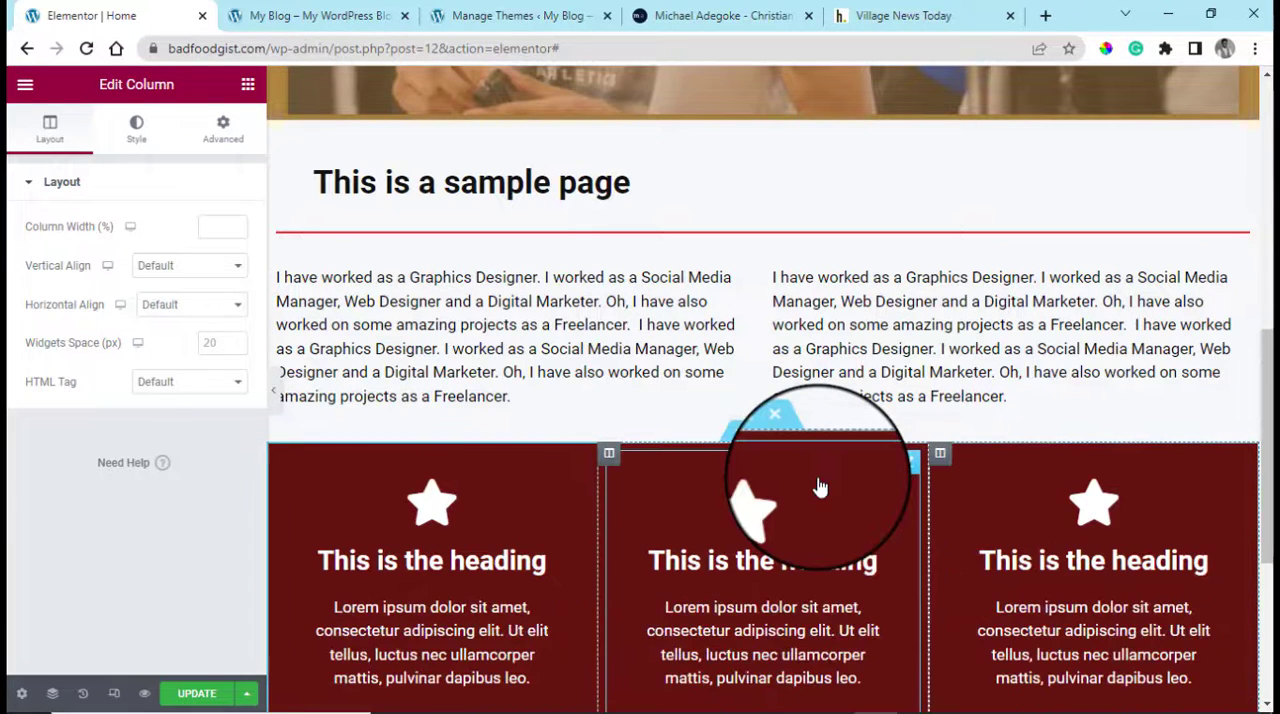
scroll(805, 505, down, 2)
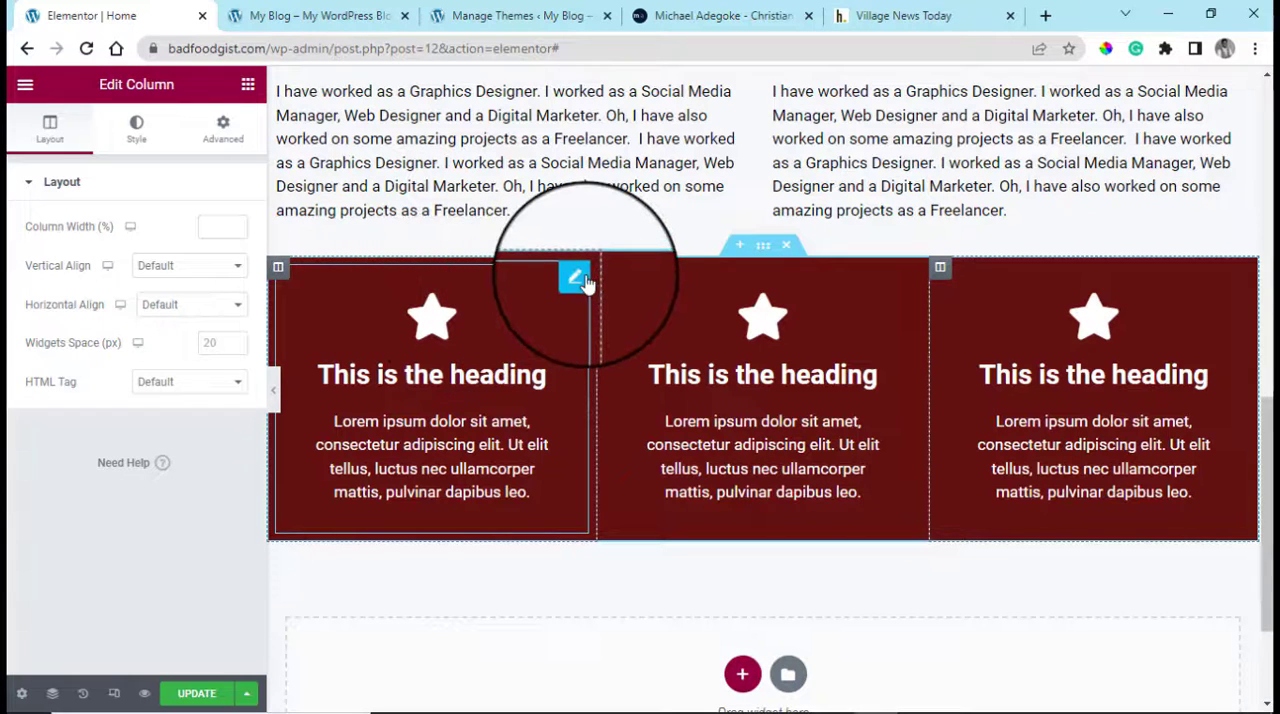
Replace the first icon box's star with the stop circle icon from the icon library
click(578, 278)
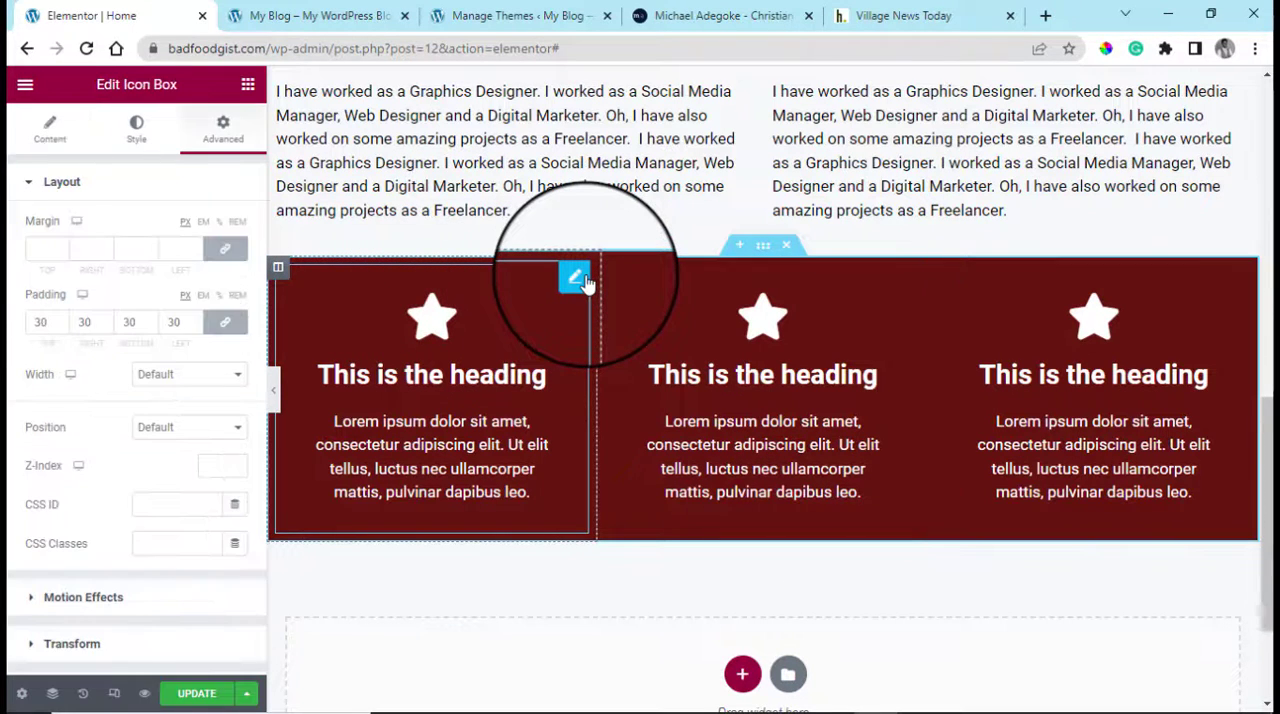
click(137, 128)
click(49, 132)
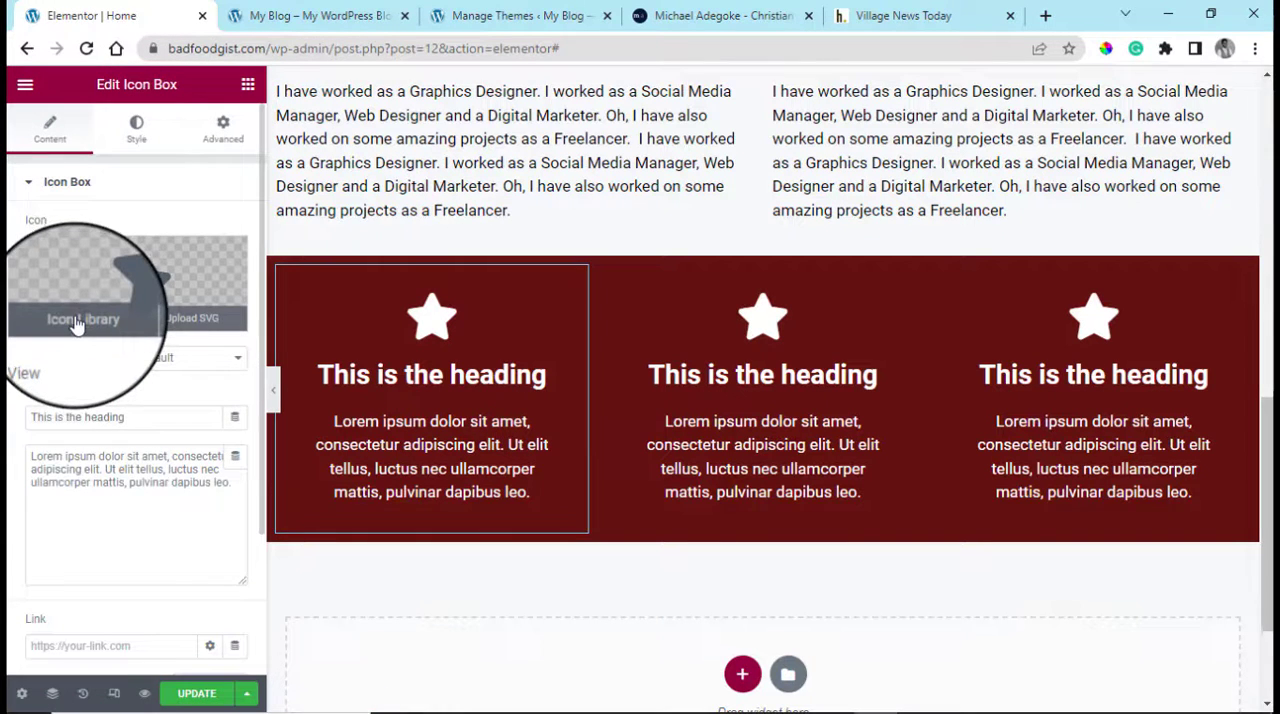
click(76, 320)
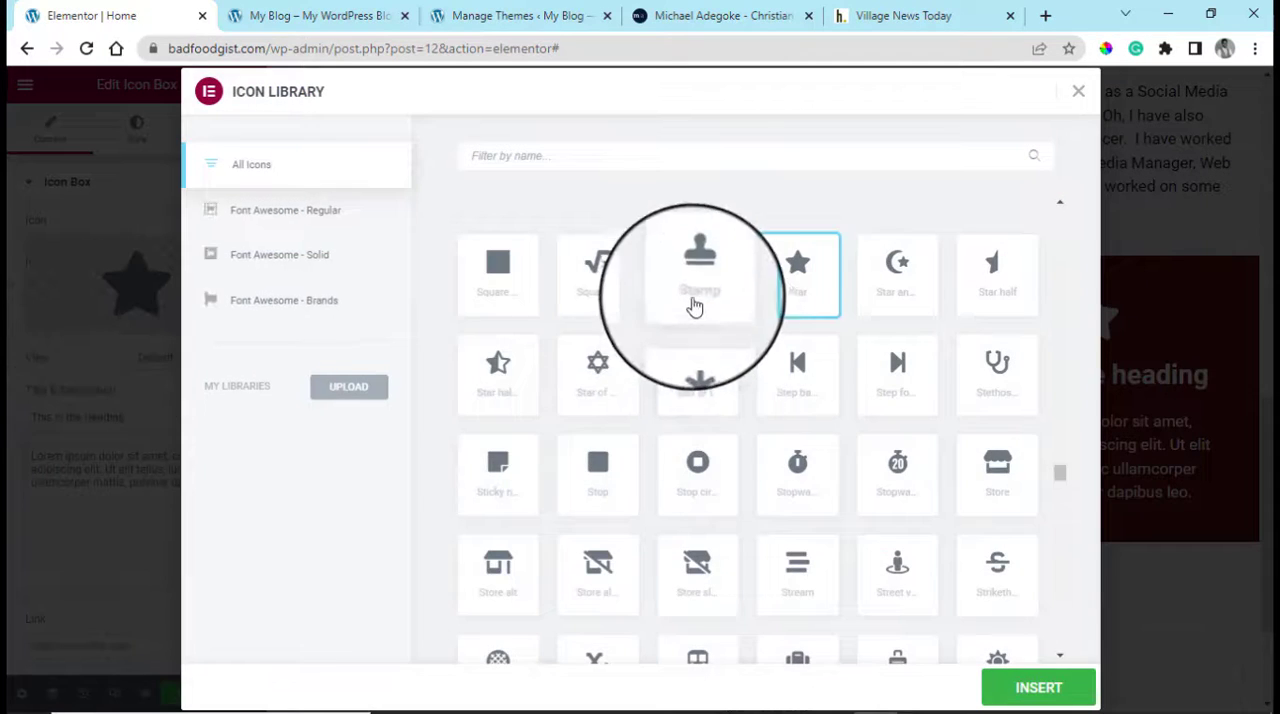
click(700, 495)
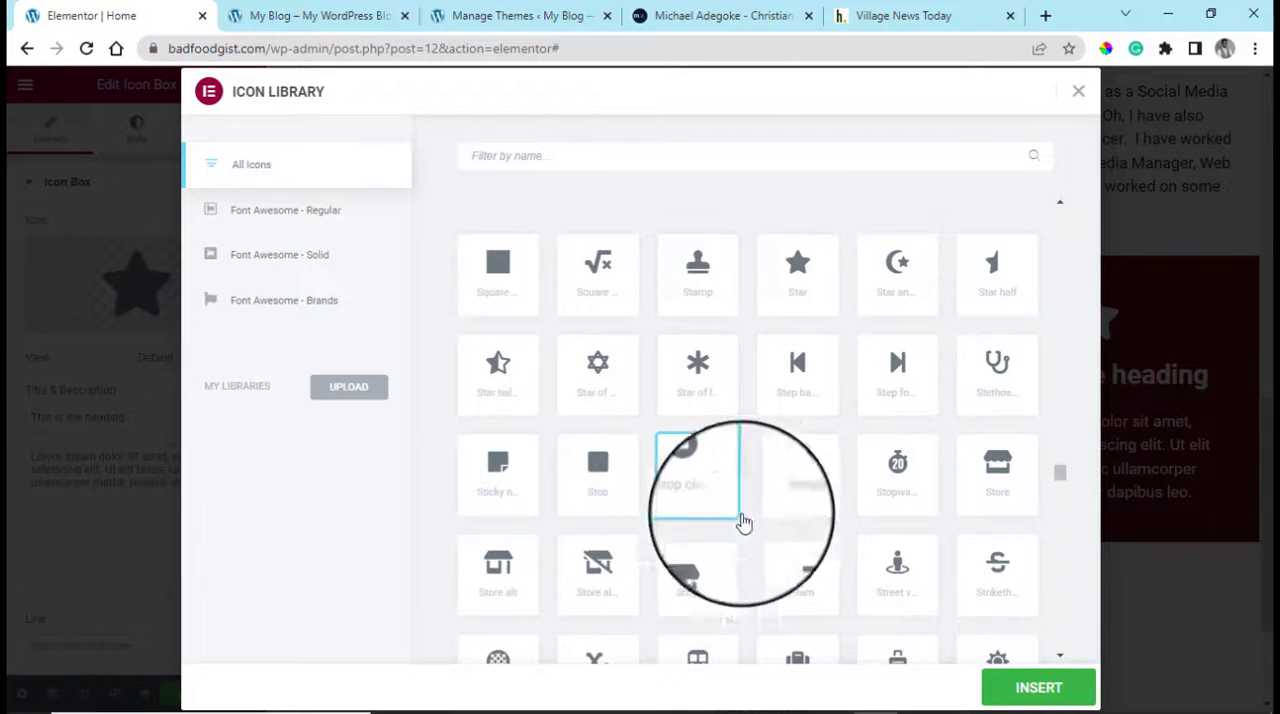
click(1040, 690)
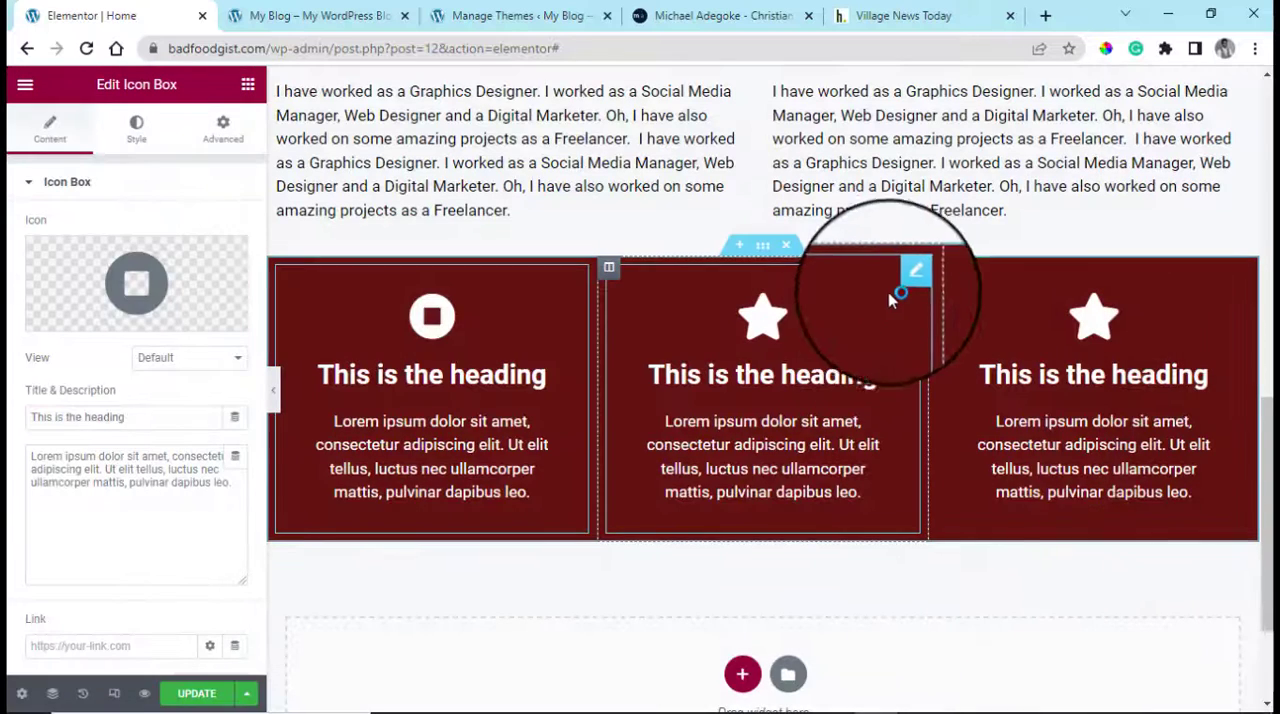
Replace the middle icon box's star with the Suitcase icon from the icon library
click(908, 276)
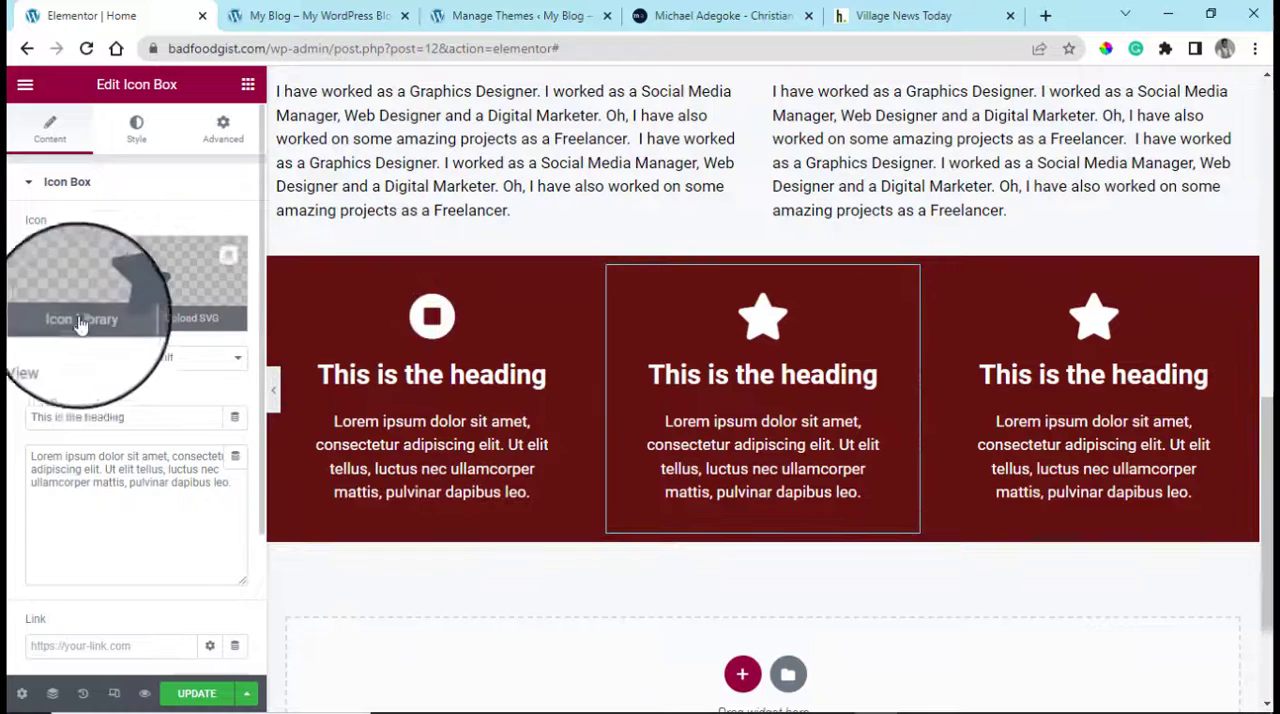
click(80, 325)
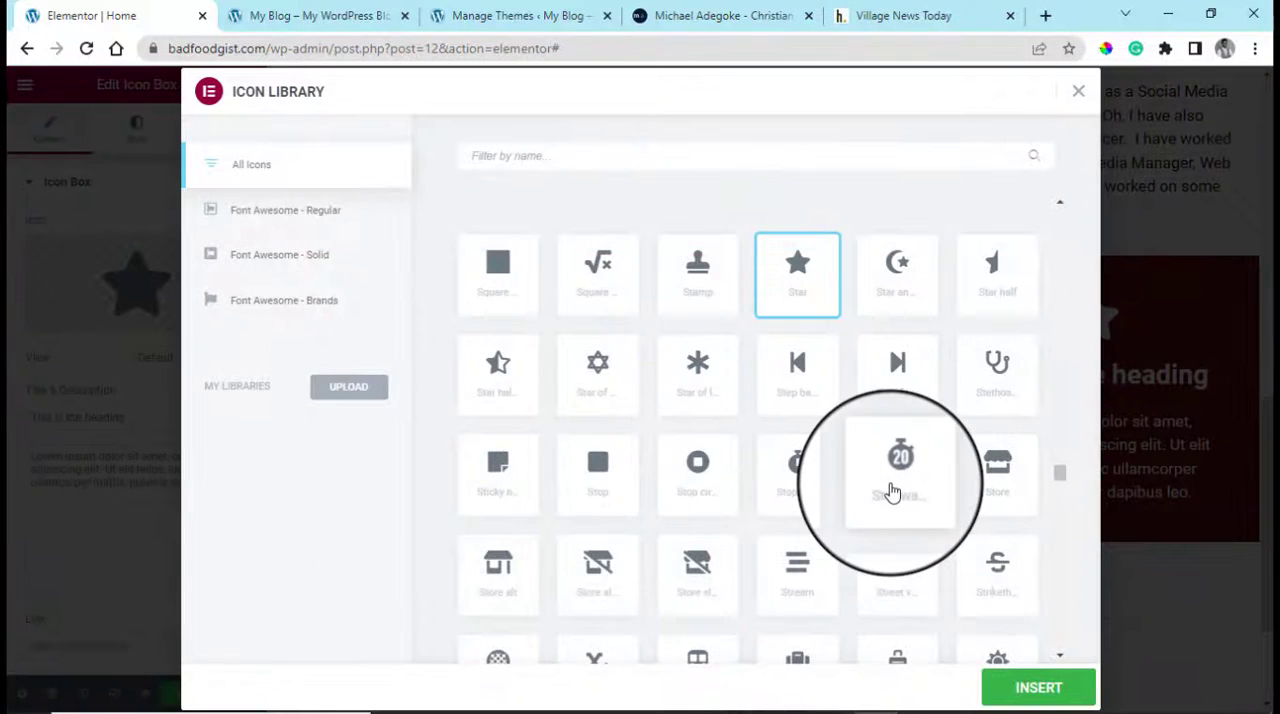
scroll(800, 450, down, 2)
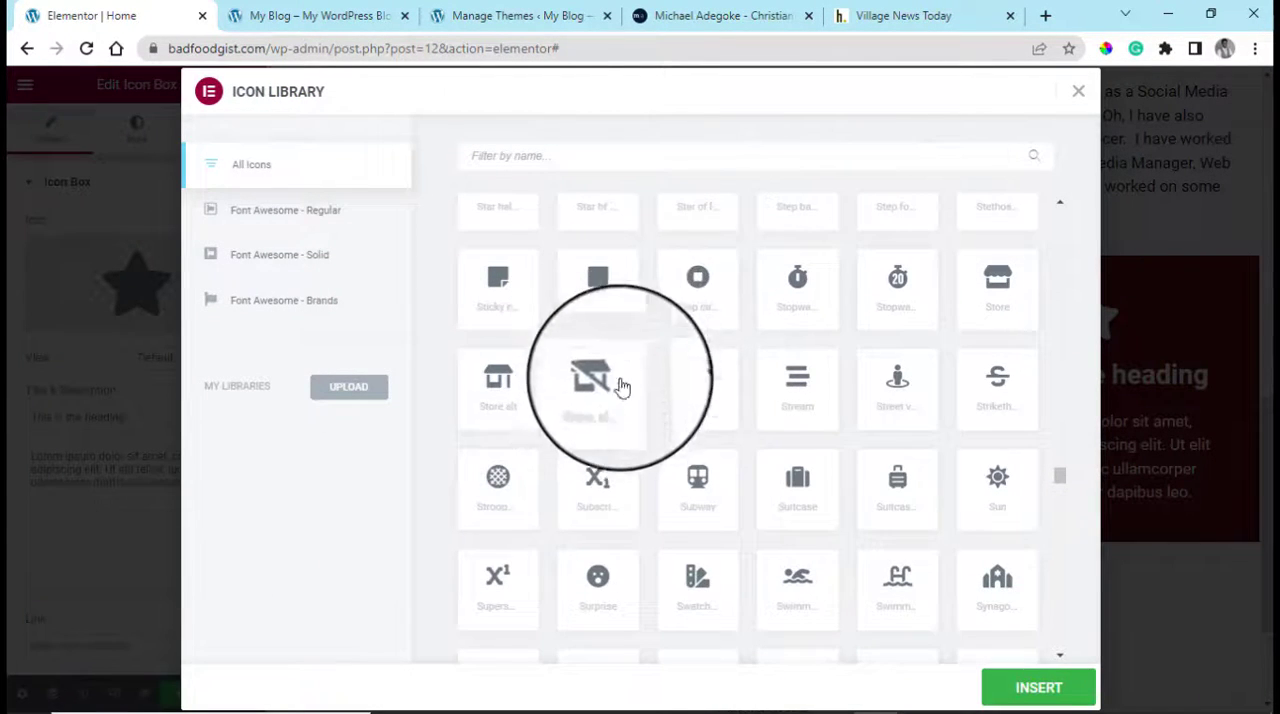
click(805, 512)
click(1040, 690)
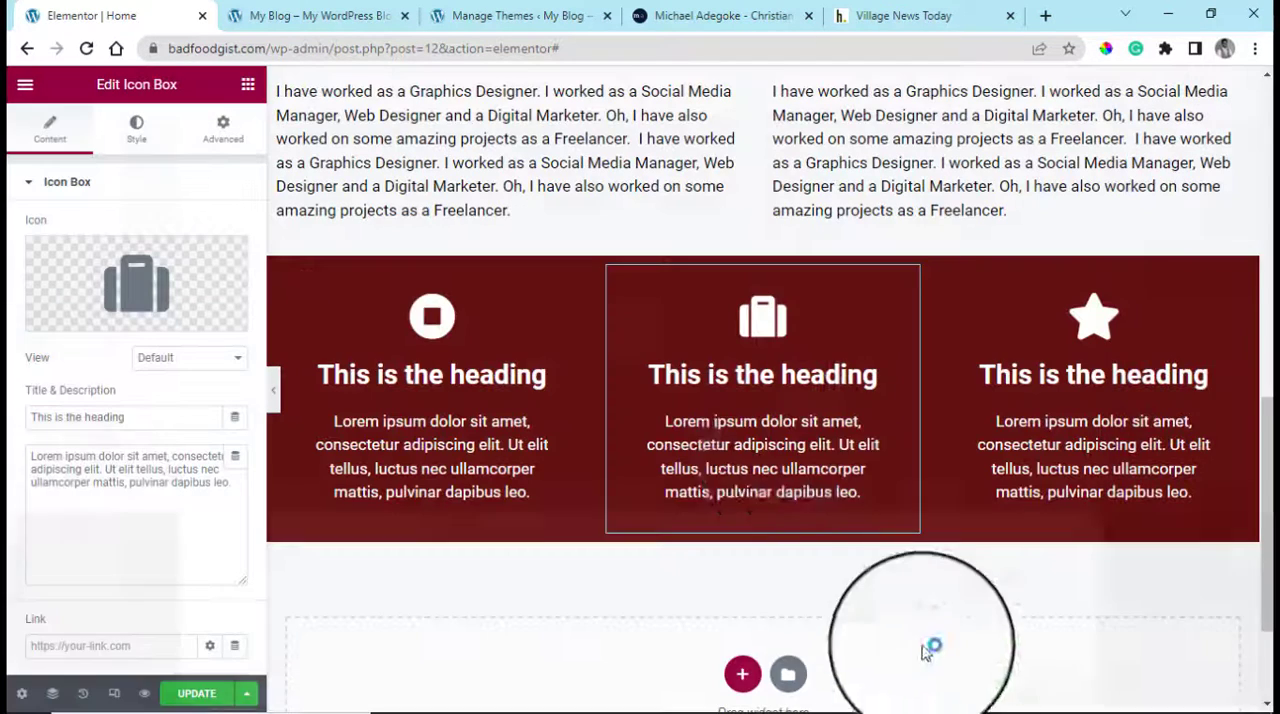
Replace the third icon box's star with the Tablets icon from the icon library
click(1238, 279)
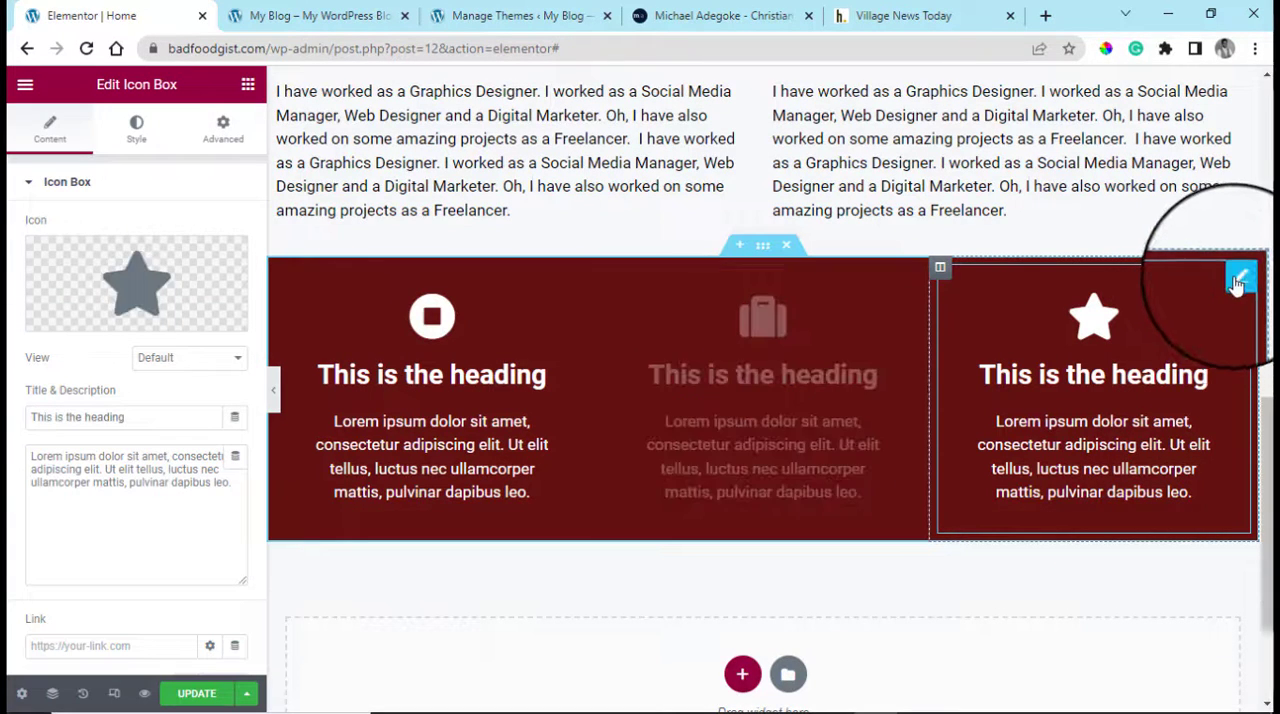
click(72, 326)
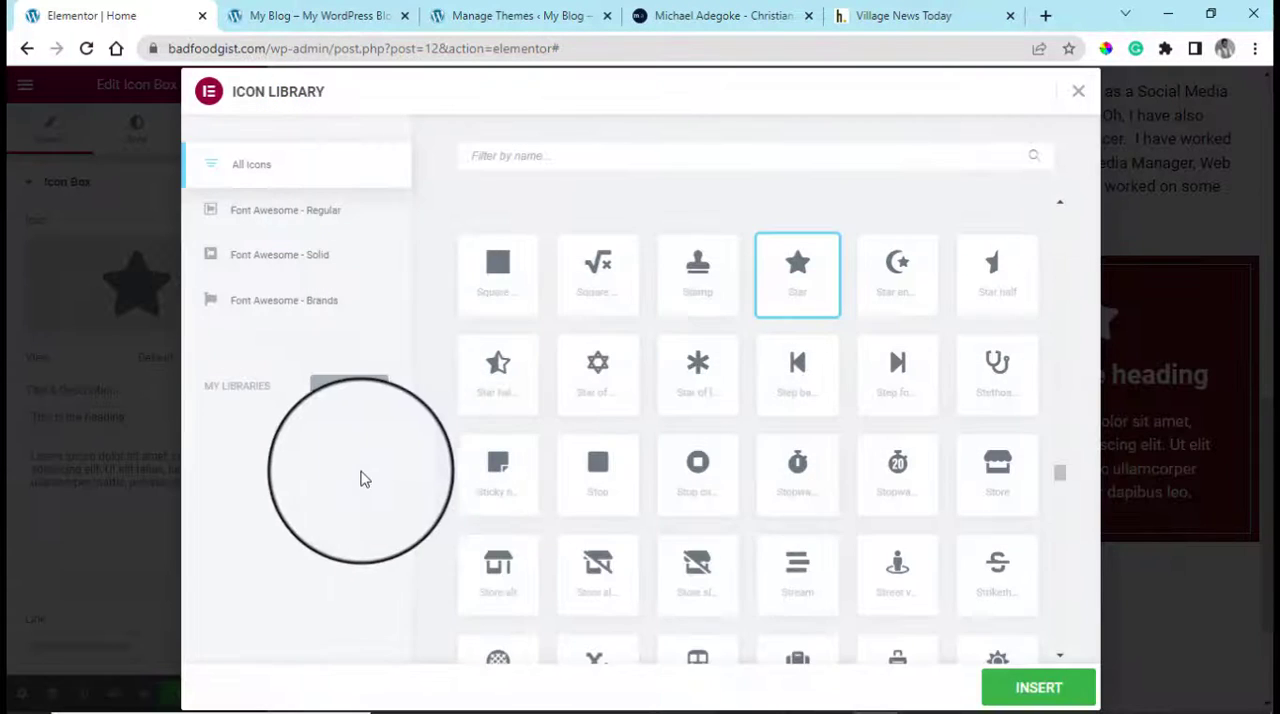
scroll(757, 517, down, 5)
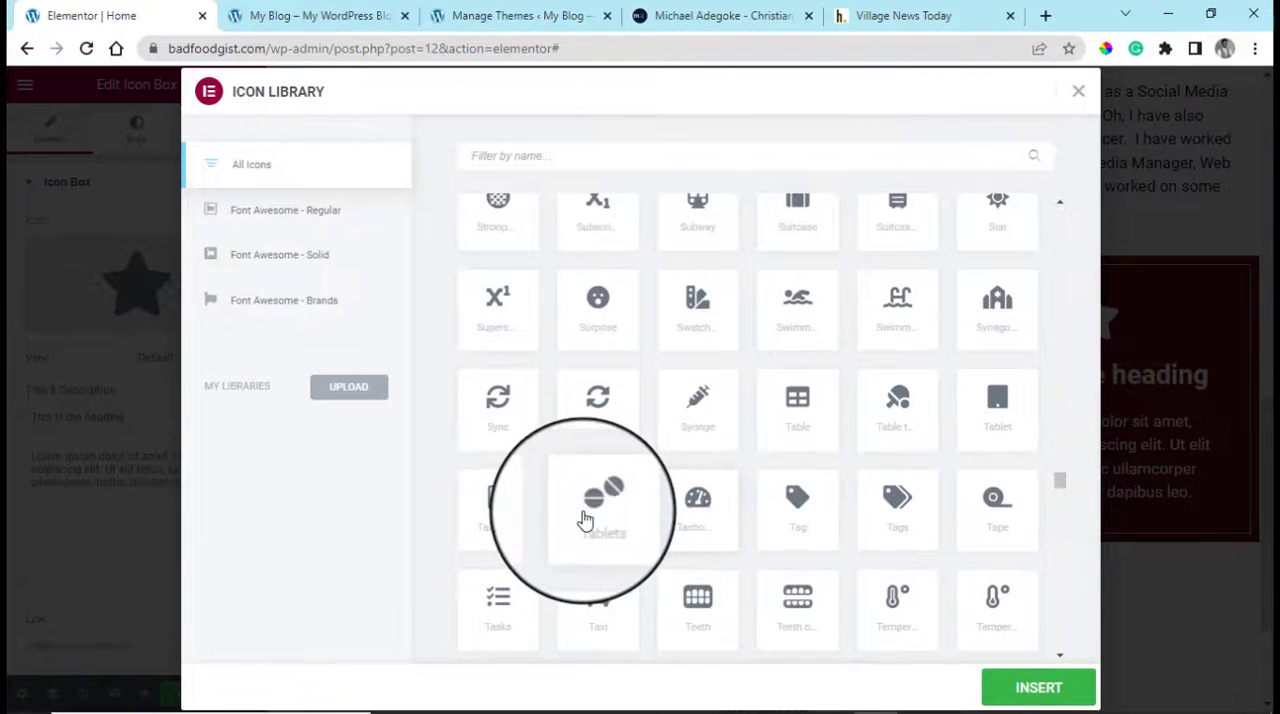
click(1039, 688)
Add a single-column section below the icon boxes and give it a classic background in white #FFFFFF
scroll(1270, 468, down, 2)
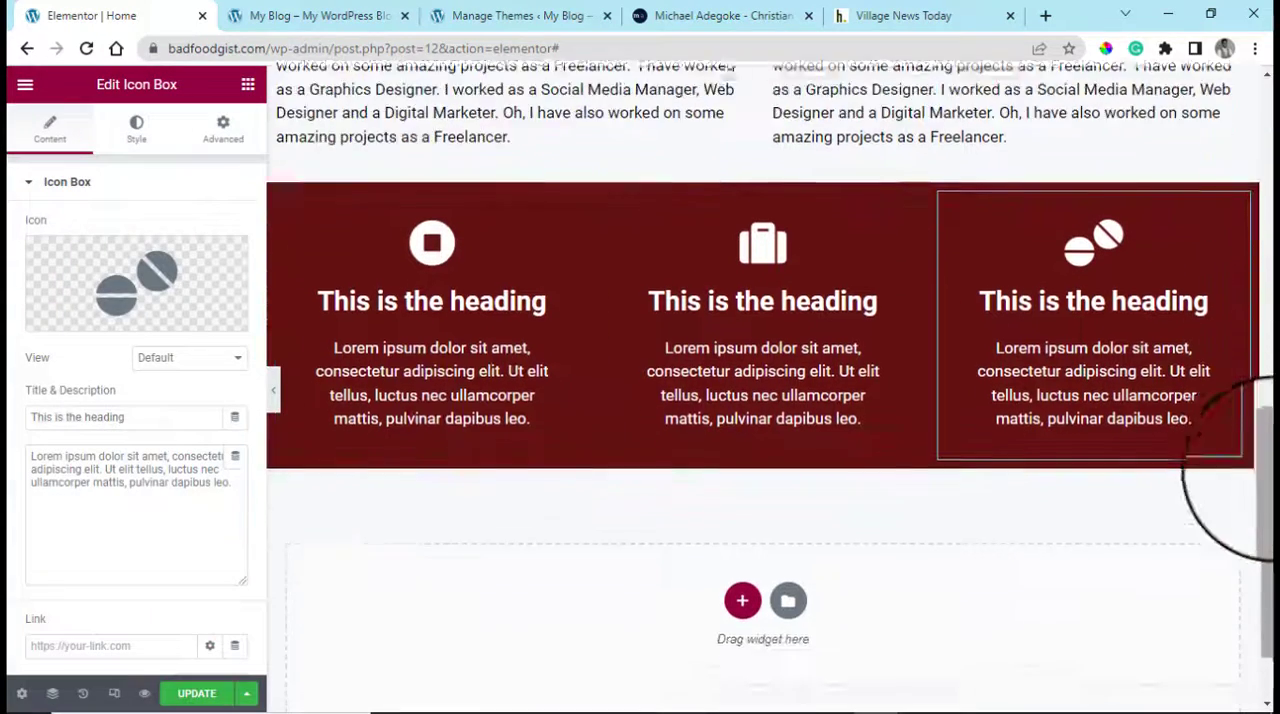
scroll(1265, 440, up, 2)
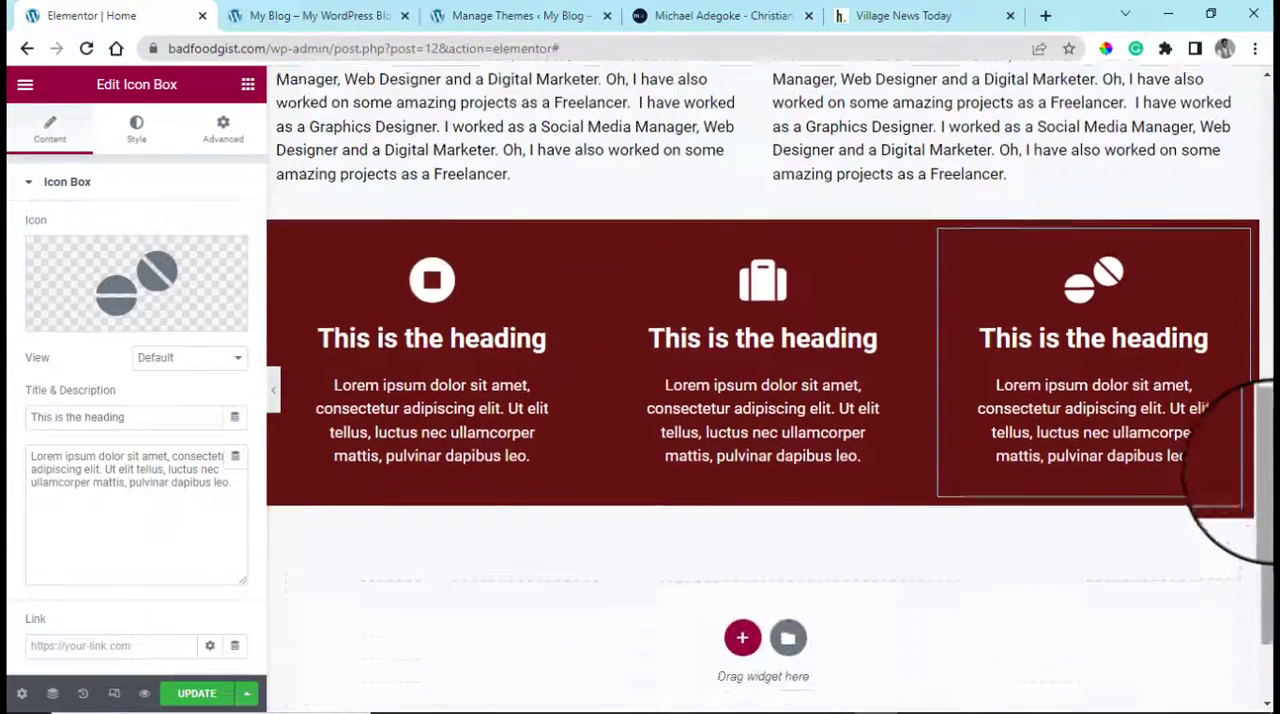
scroll(1250, 470, down, 2)
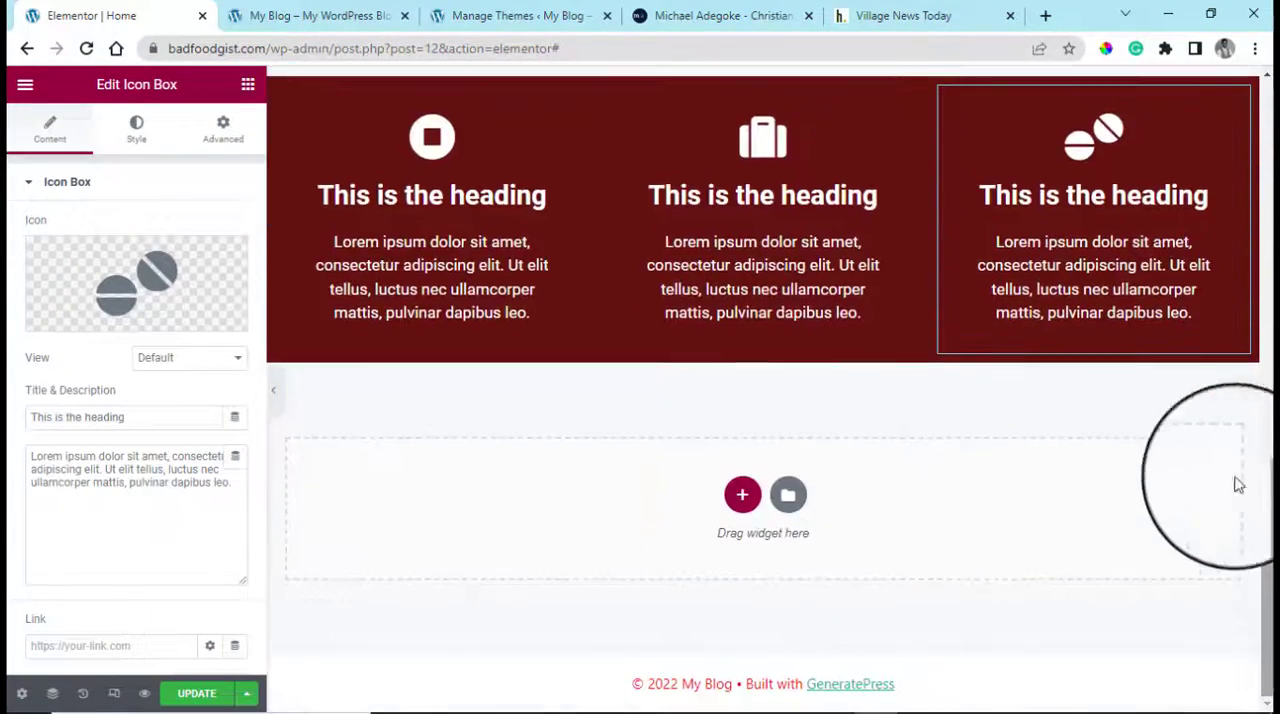
click(727, 495)
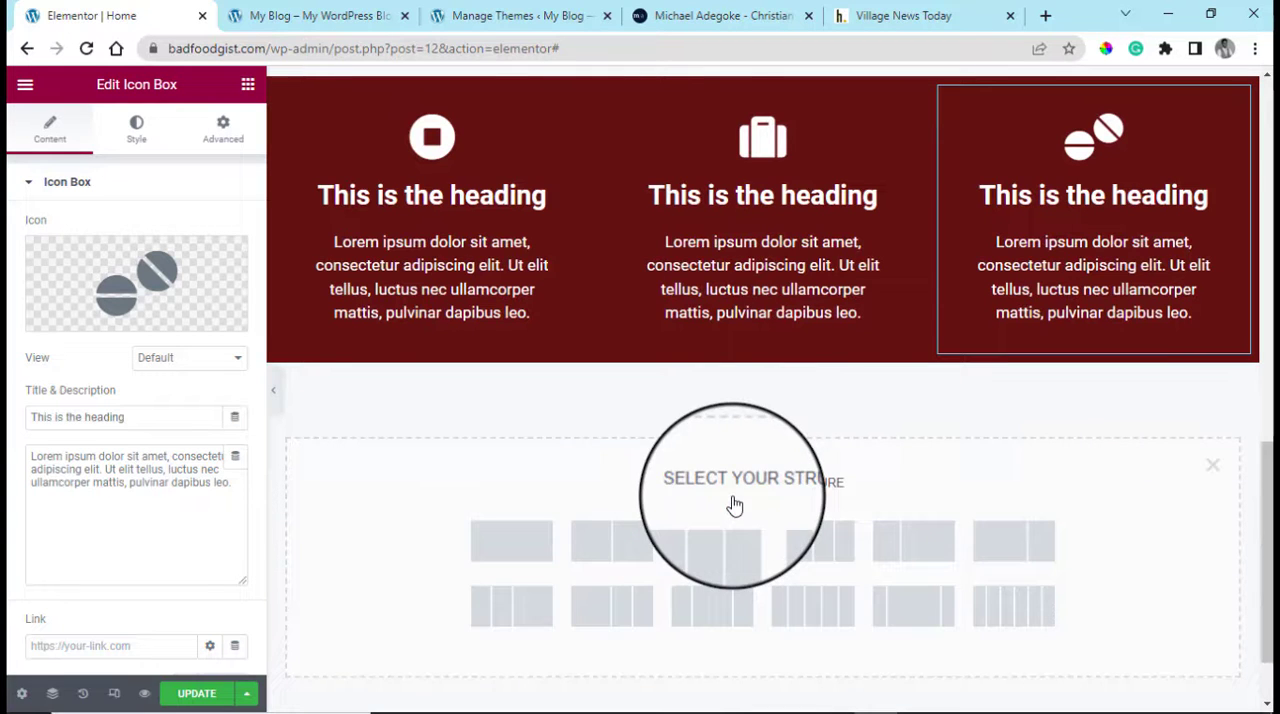
click(512, 540)
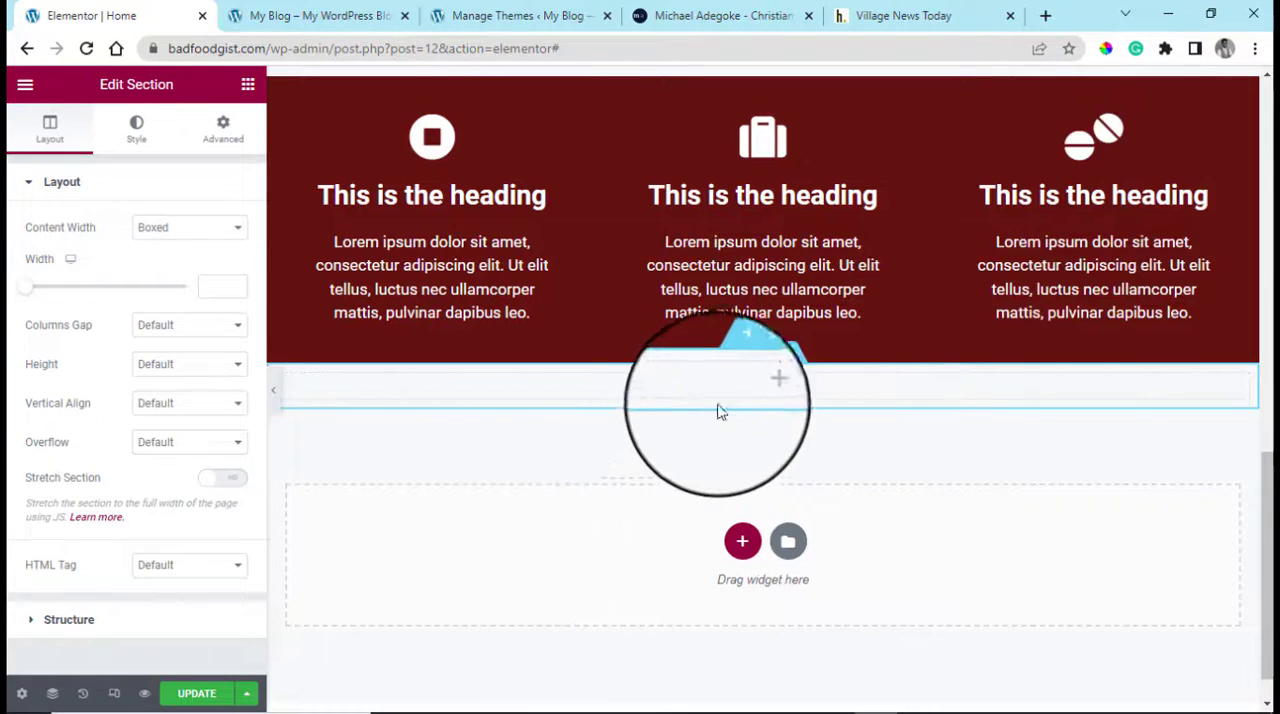
click(128, 145)
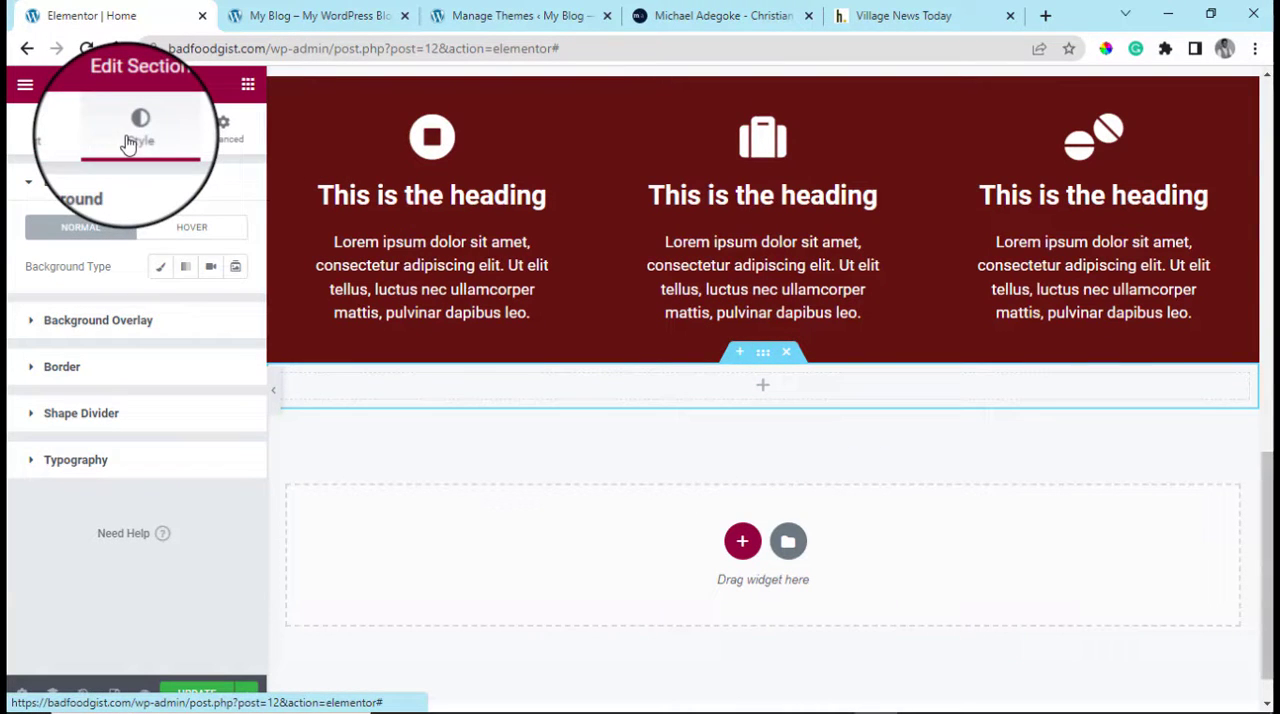
click(162, 273)
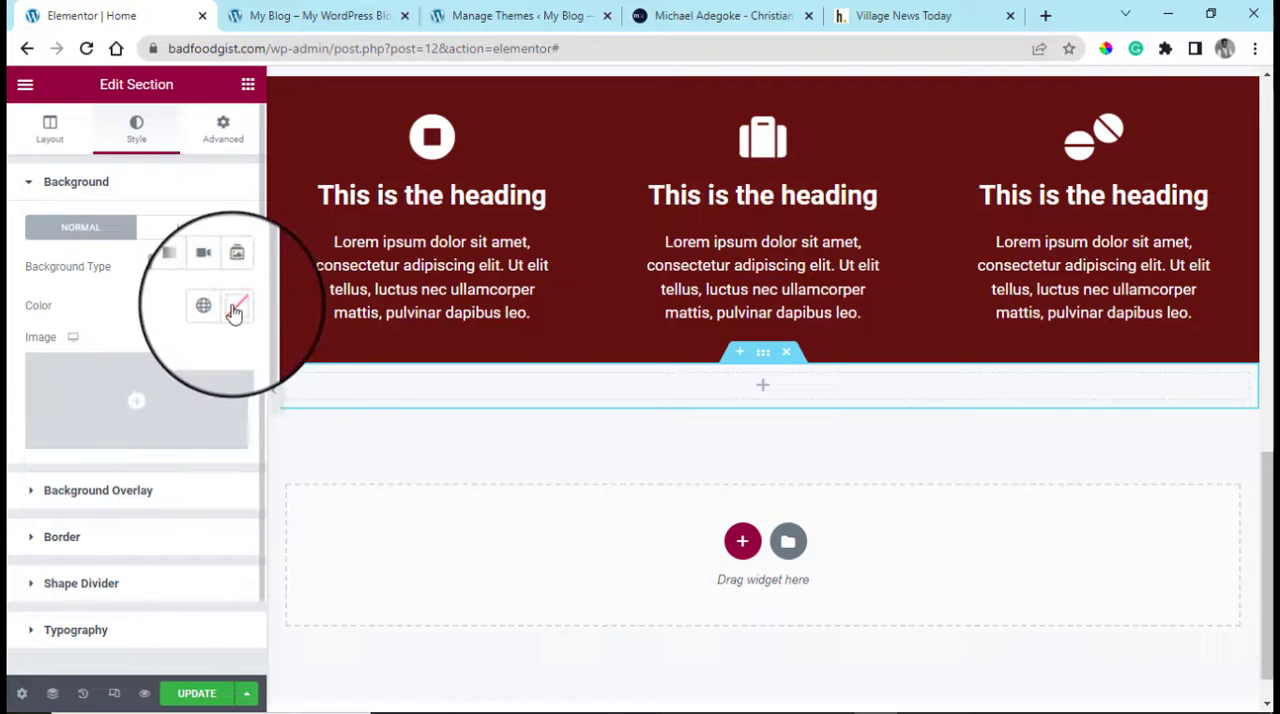
click(235, 305)
drag(167, 413, 138, 362)
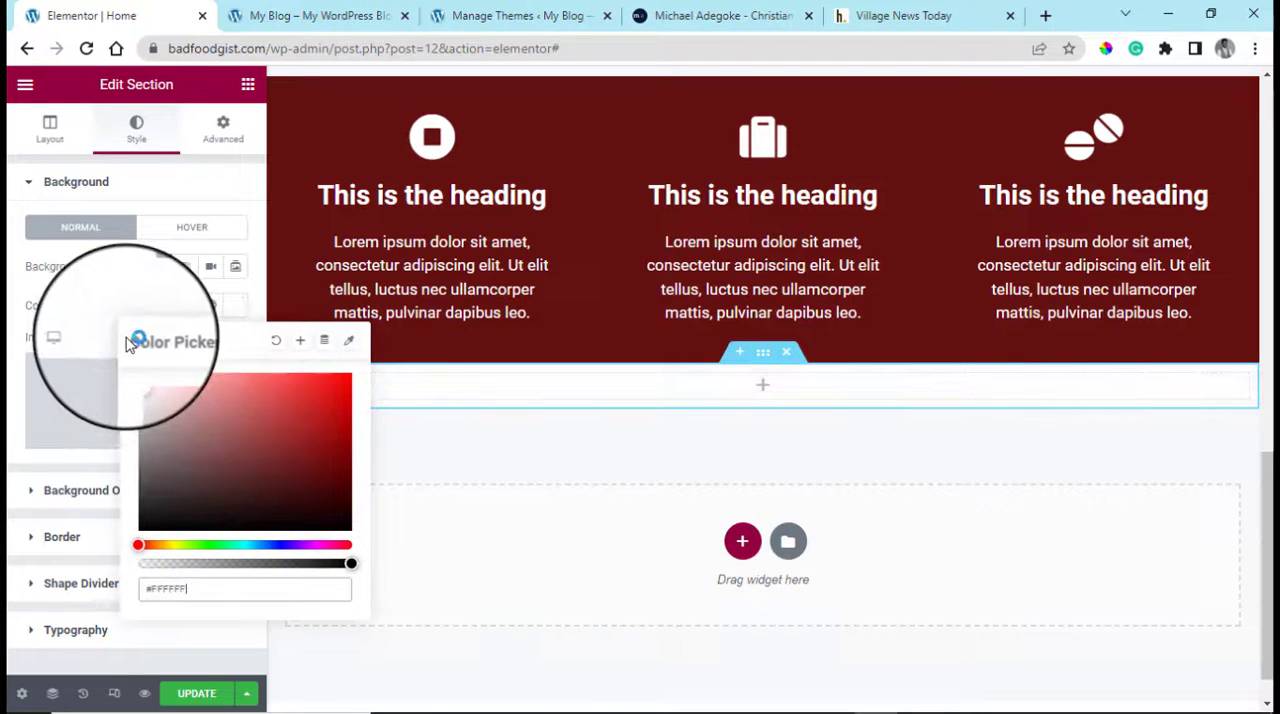
Place a Button widget in the new section below the icon boxes
click(248, 88)
click(248, 88)
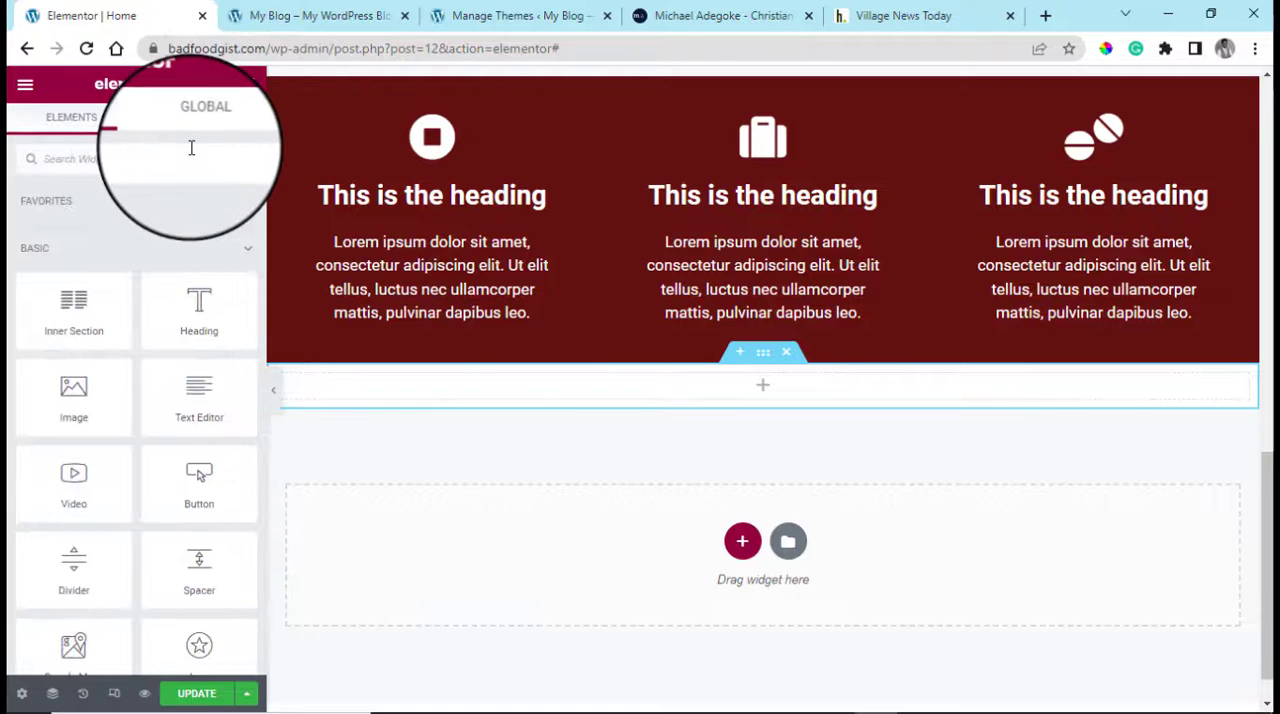
drag(840, 410, 780, 388)
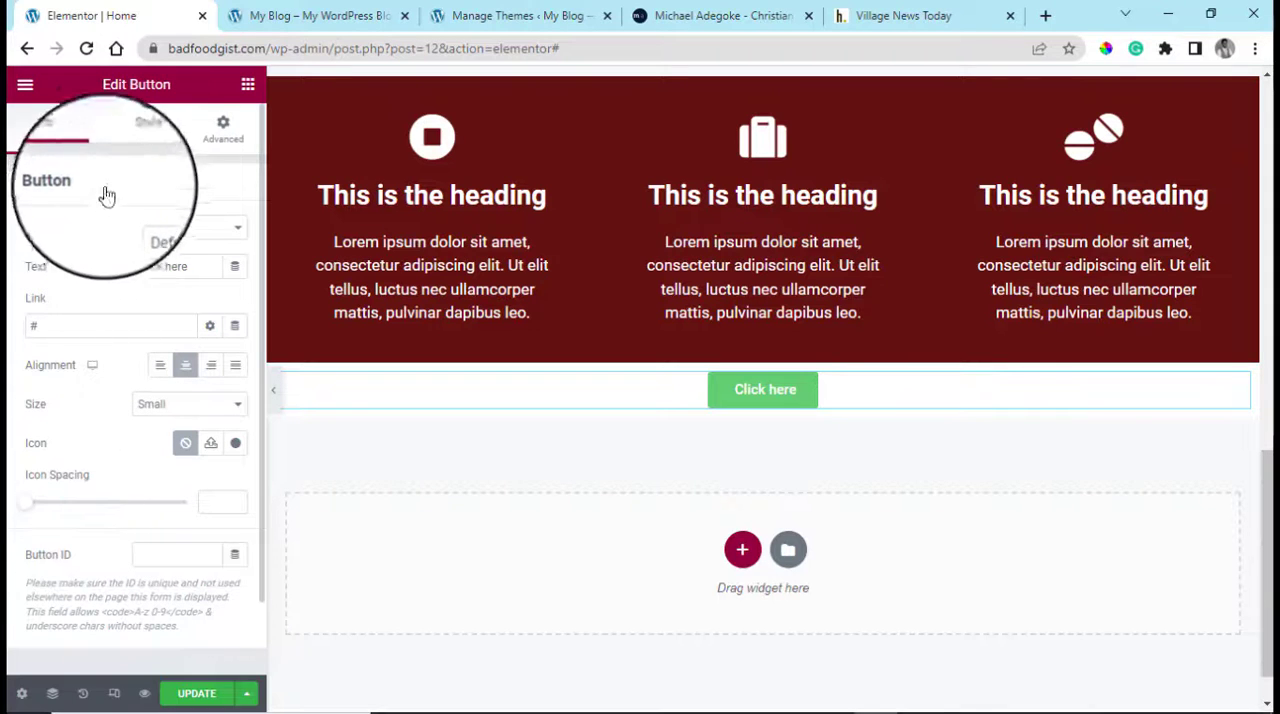
Start sampling a new background color for the button from the page with the color picker's eyedropper
click(138, 144)
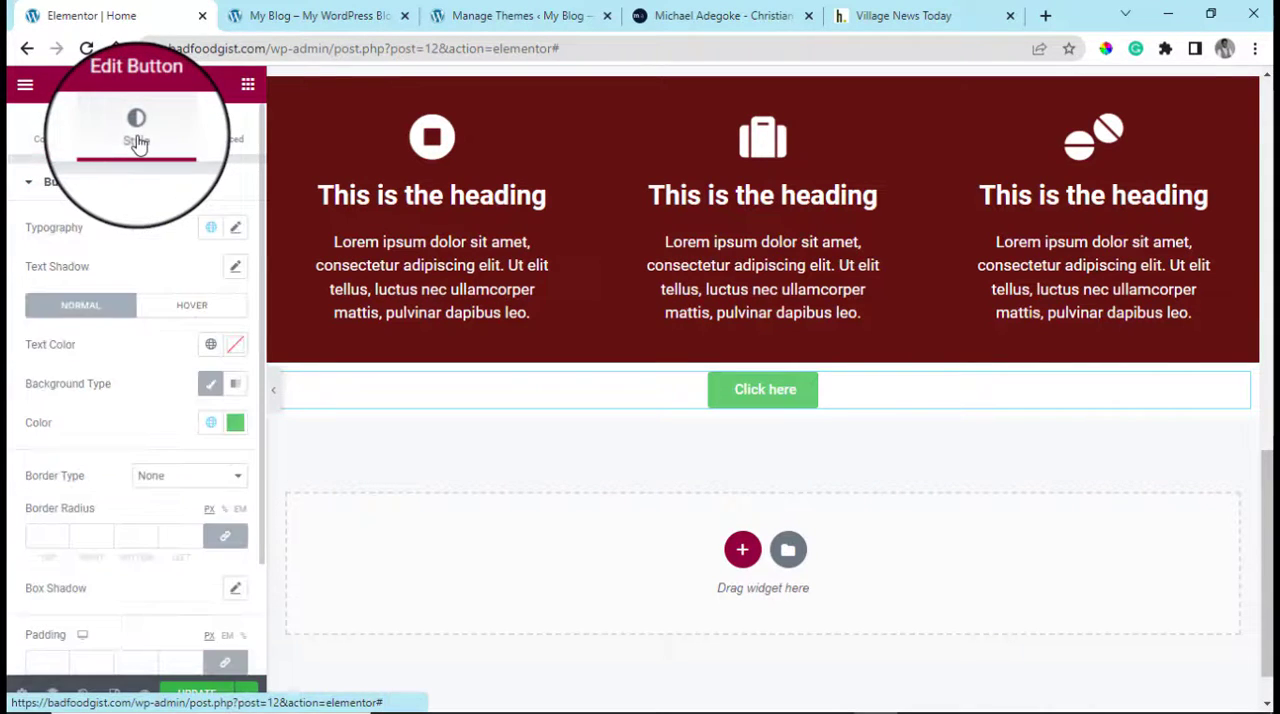
click(235, 424)
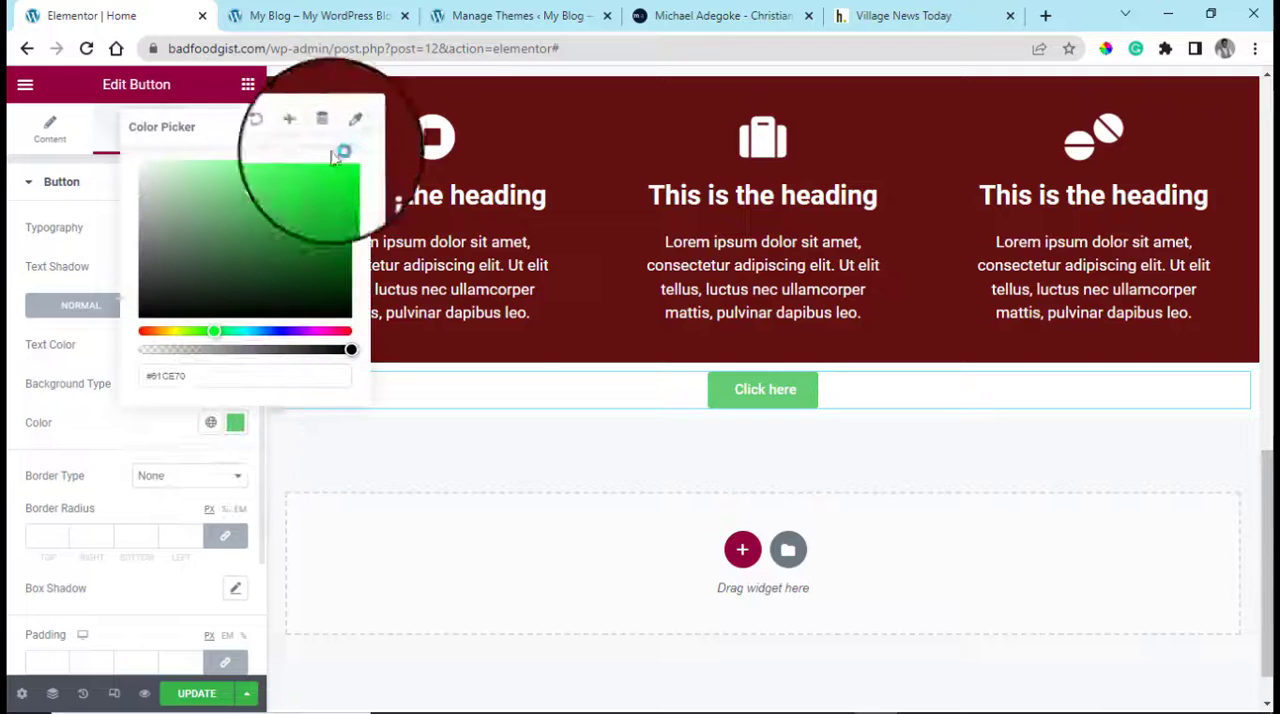
click(349, 127)
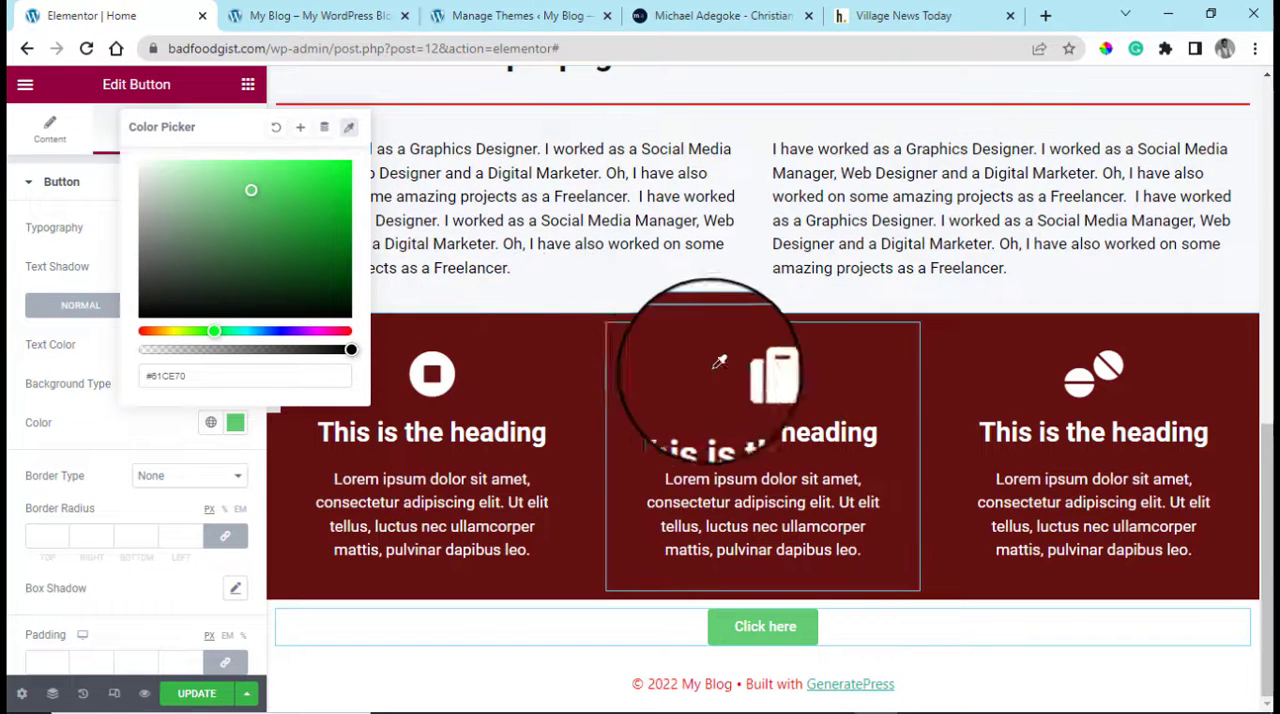
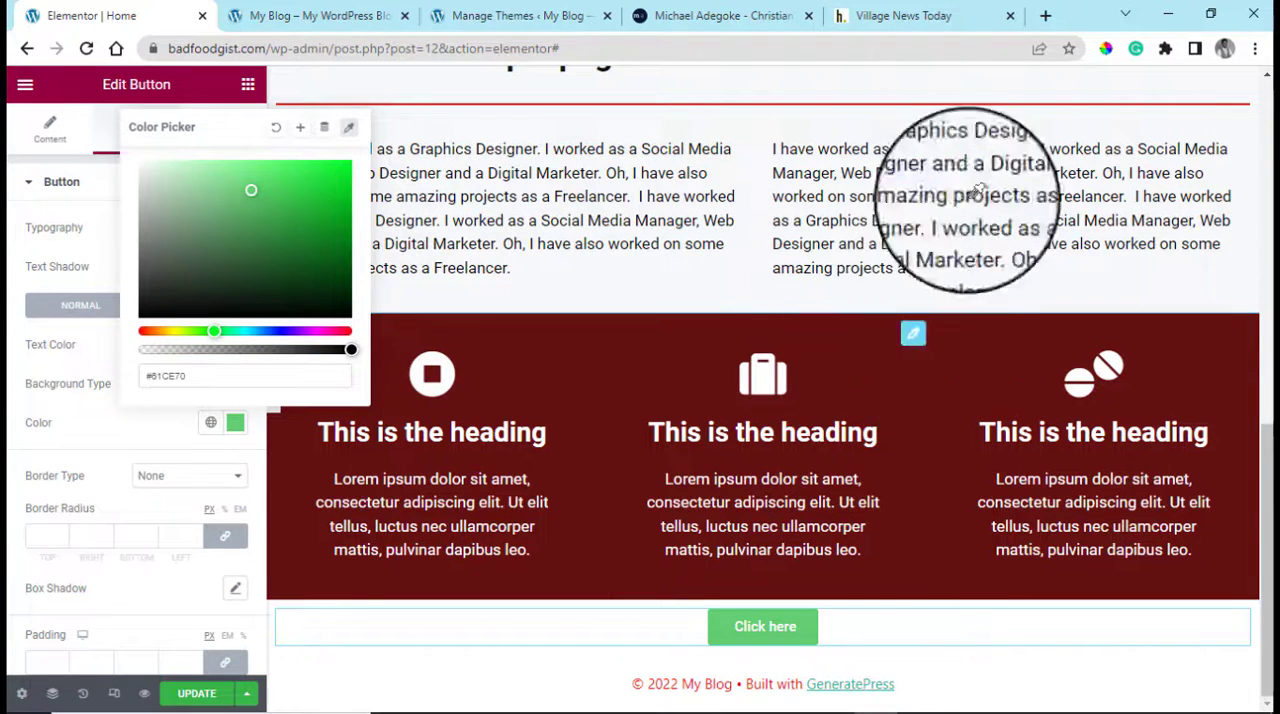
Sample the dark red from the icon box section and set the button's background color to 631111
scroll(971, 200, down, 2)
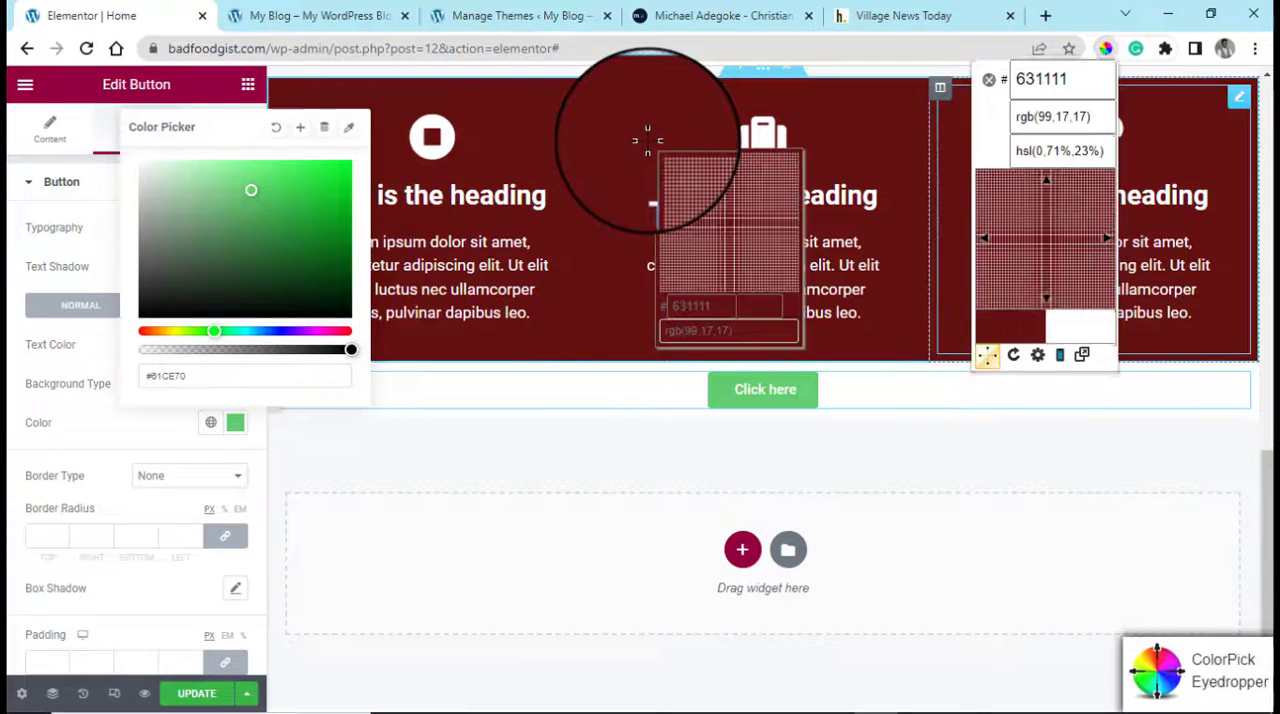
click(690, 170)
right_click(700, 172)
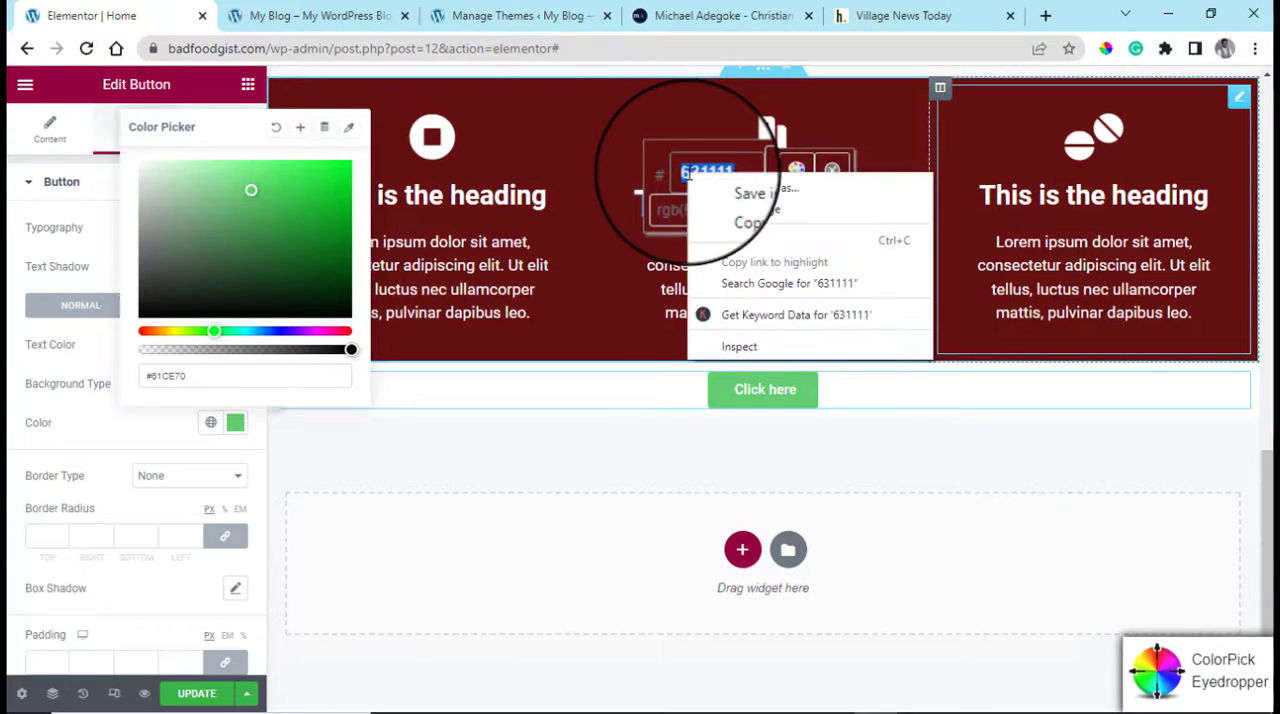
click(754, 245)
click(832, 172)
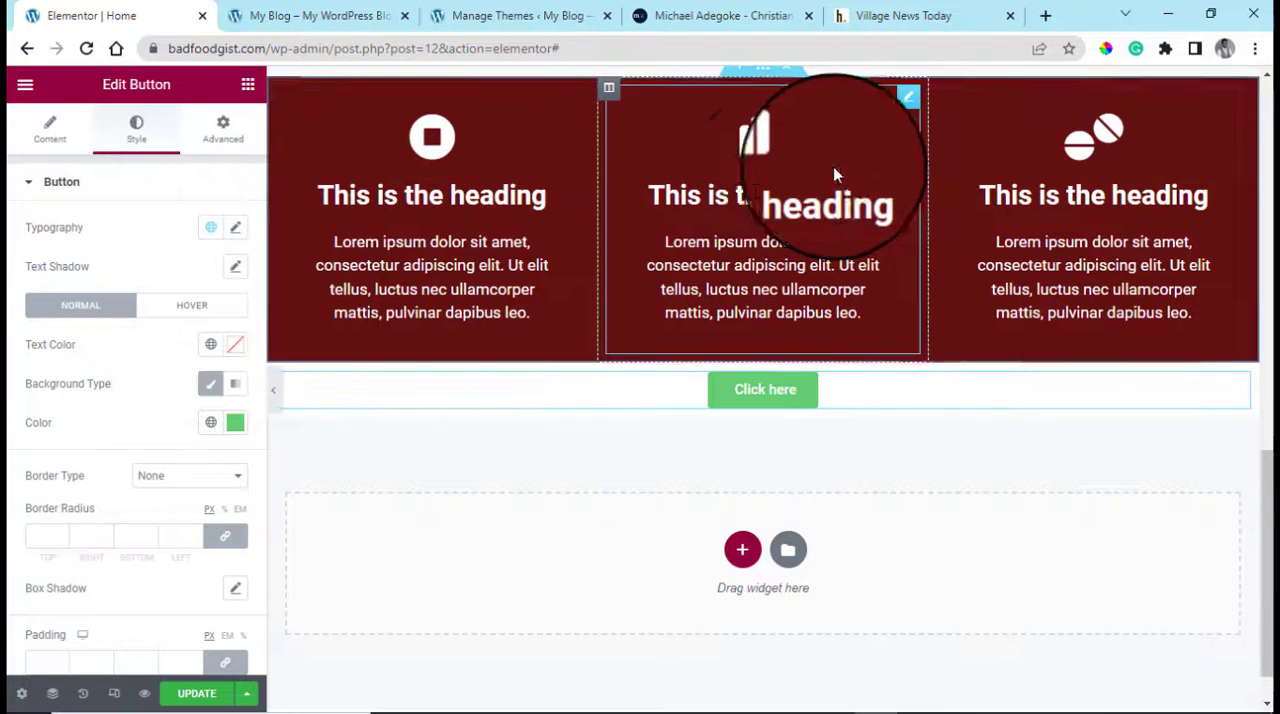
click(238, 425)
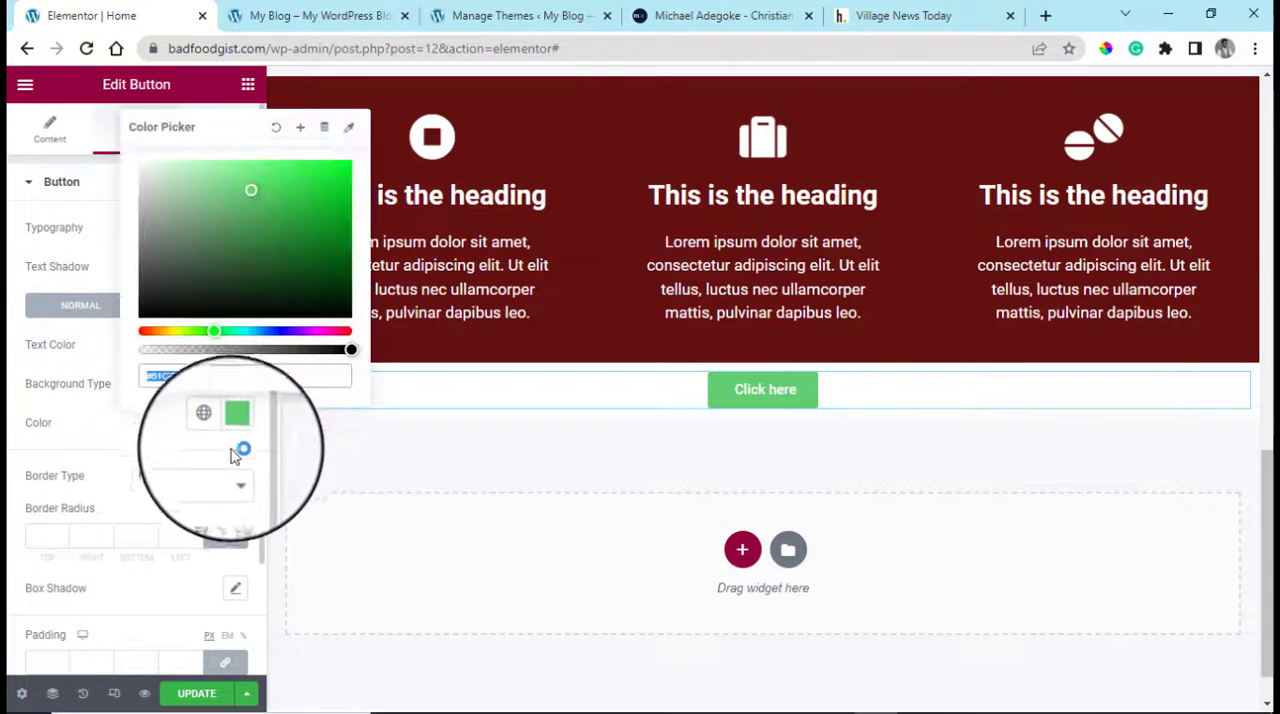
key(ctrl+v)
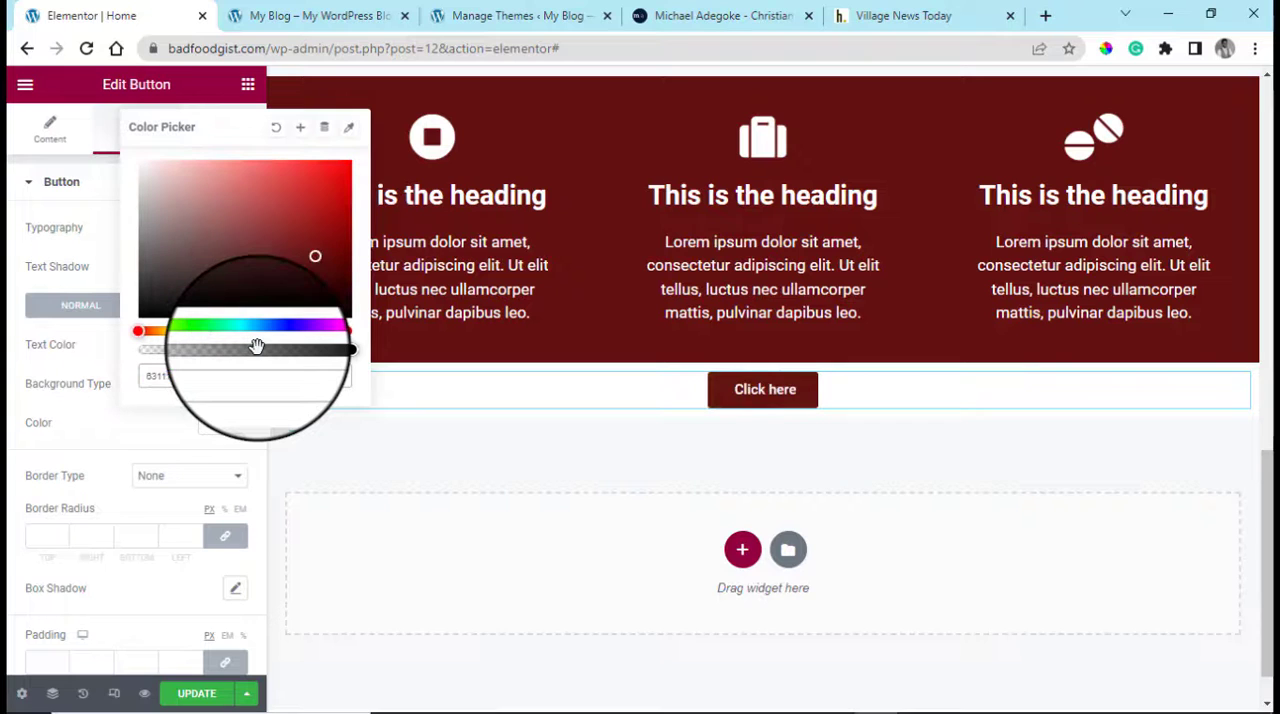
Set the button's border radius to 0 on all corners and its size to Large
click(90, 385)
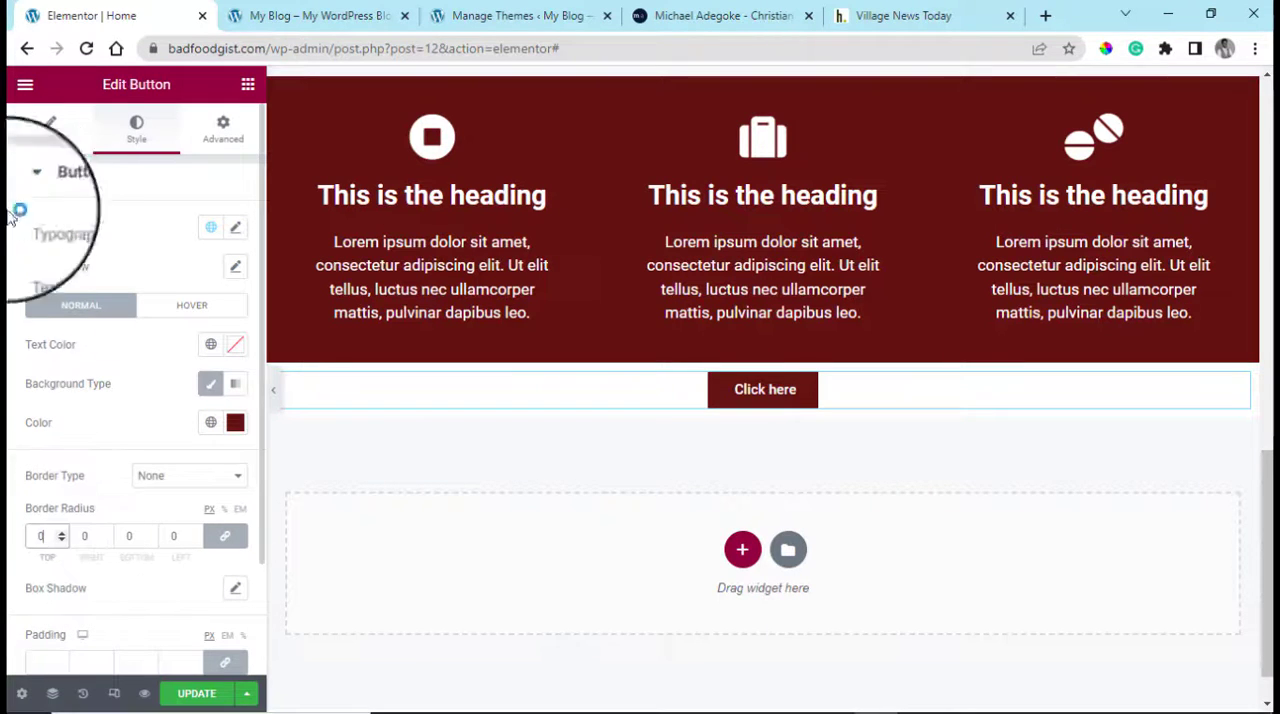
click(50, 133)
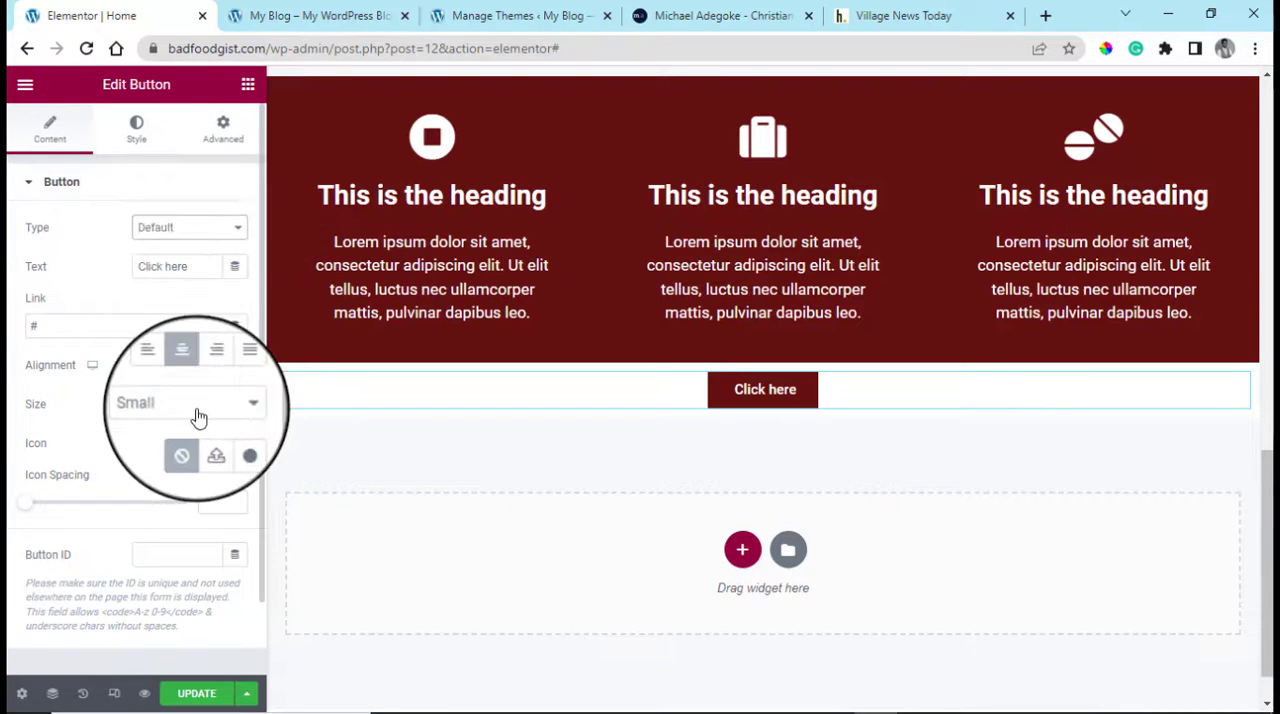
click(175, 470)
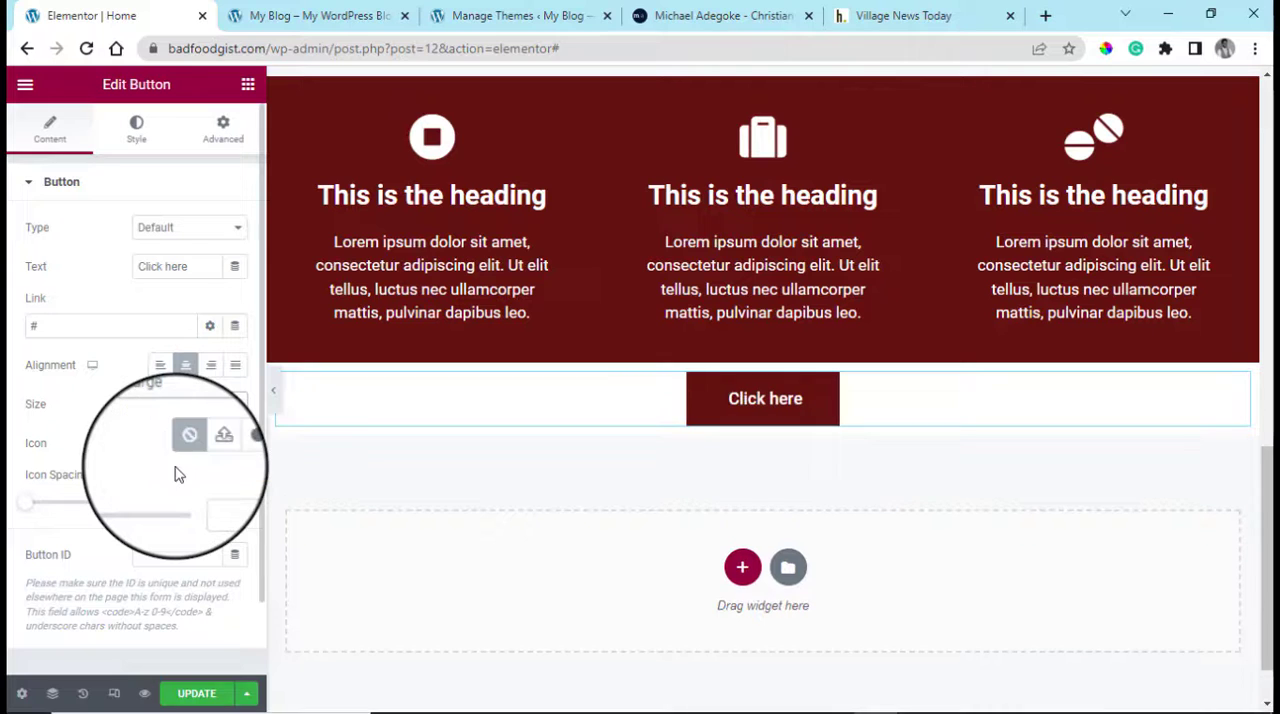
Give the button 50 px padding on all sides and change its text to "Contact Me"
click(222, 130)
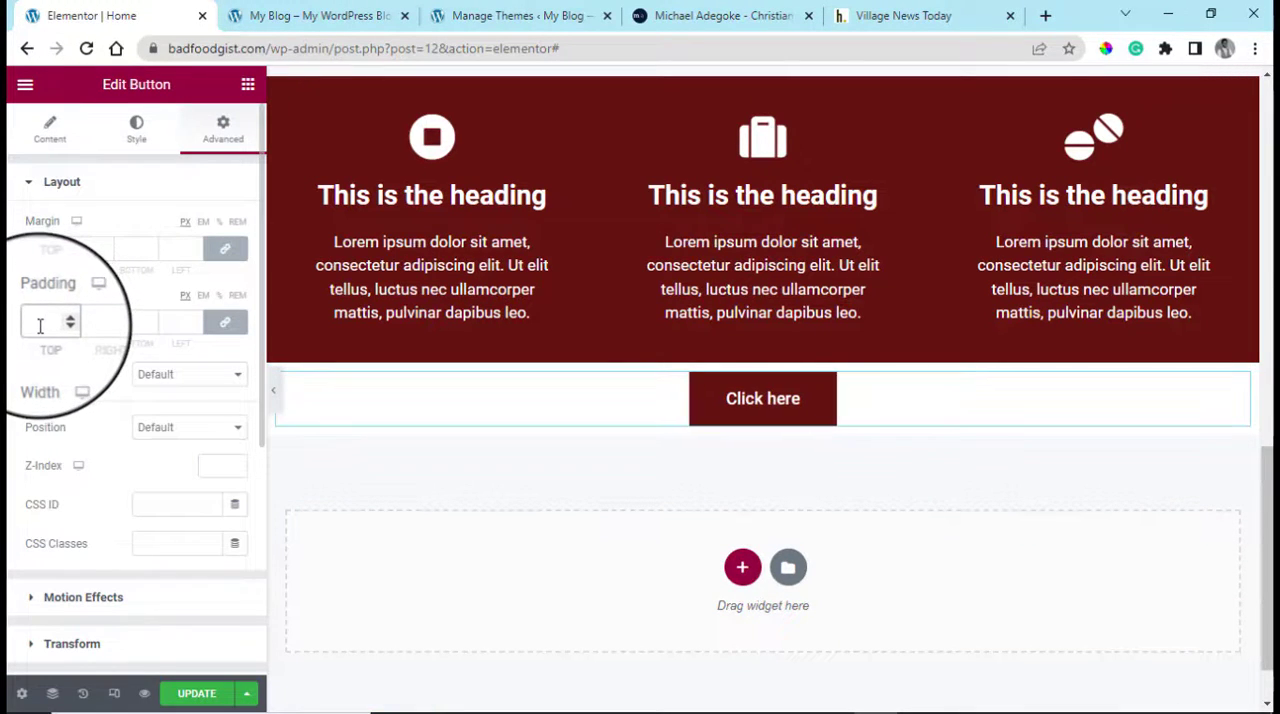
text(50)
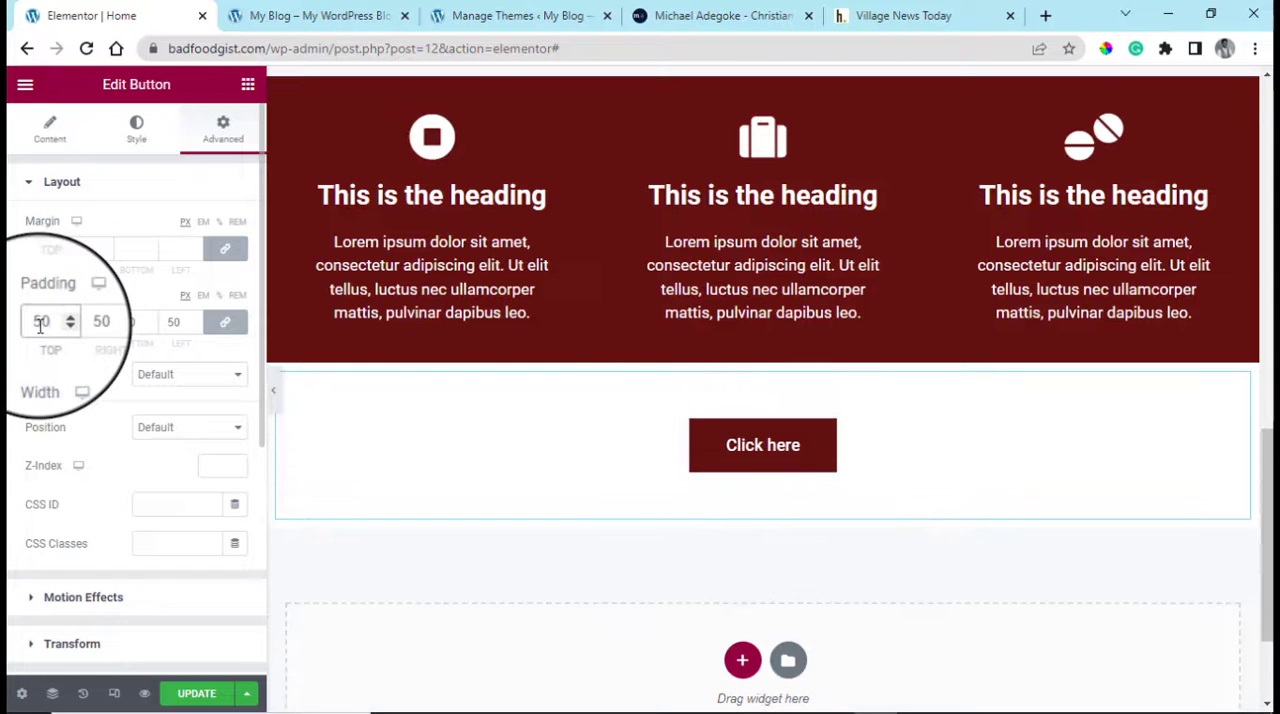
scroll(1263, 468, up, 2)
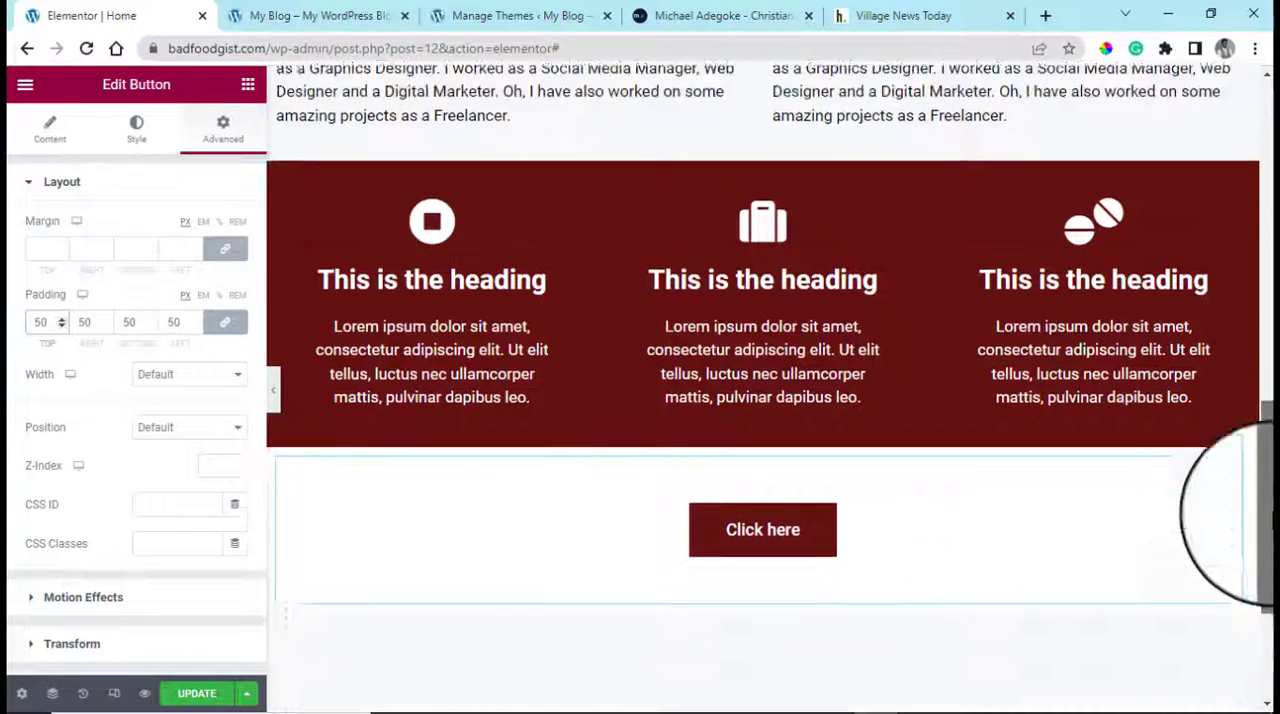
scroll(1250, 510, down, 3)
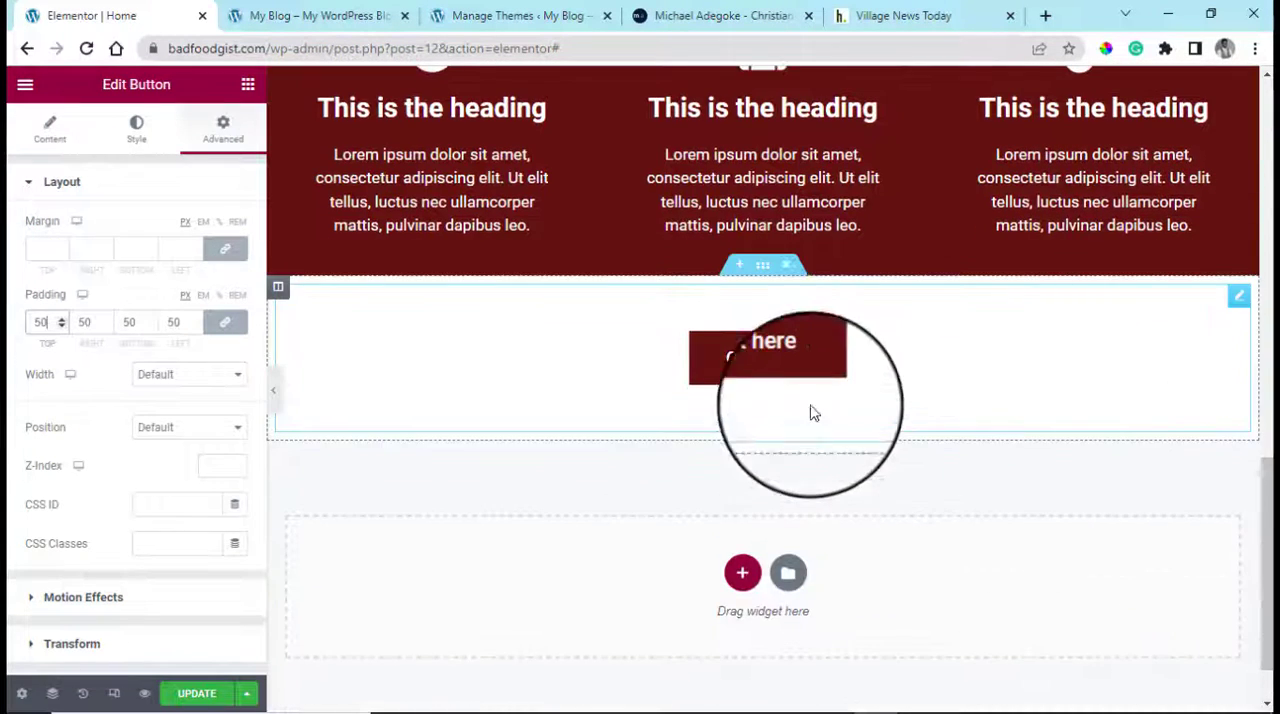
click(40, 135)
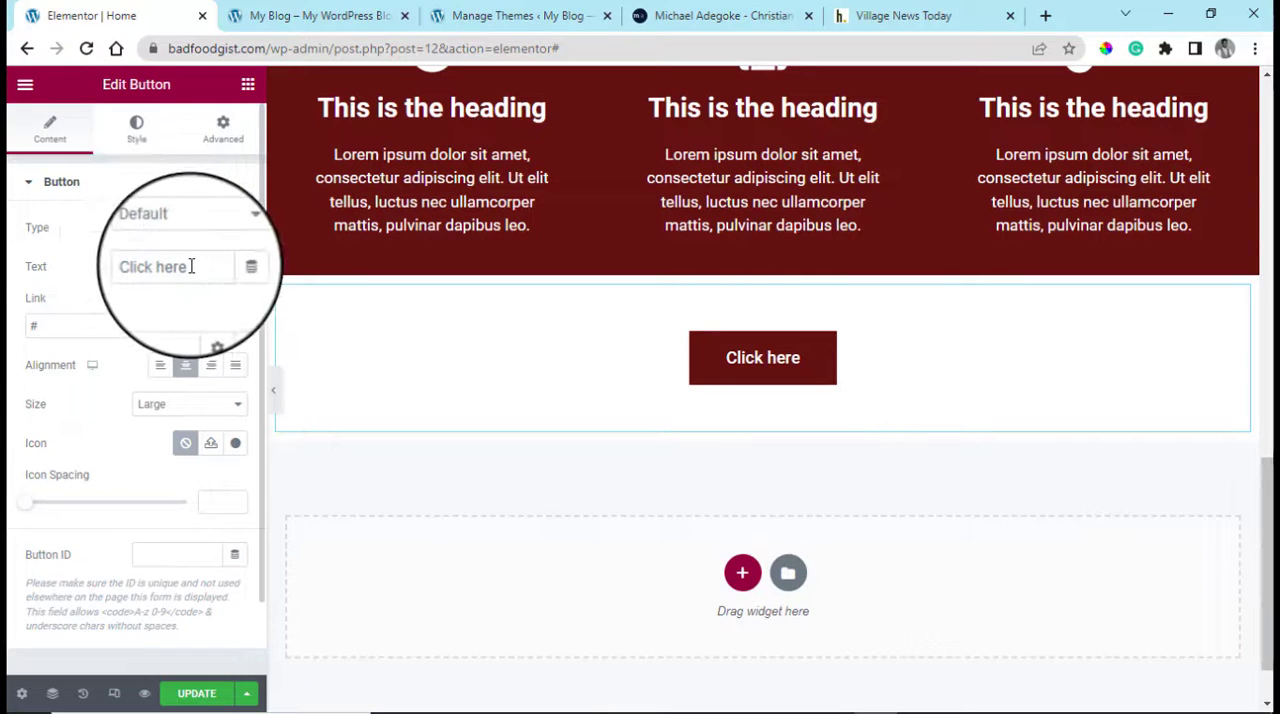
drag(190, 267, 147, 268)
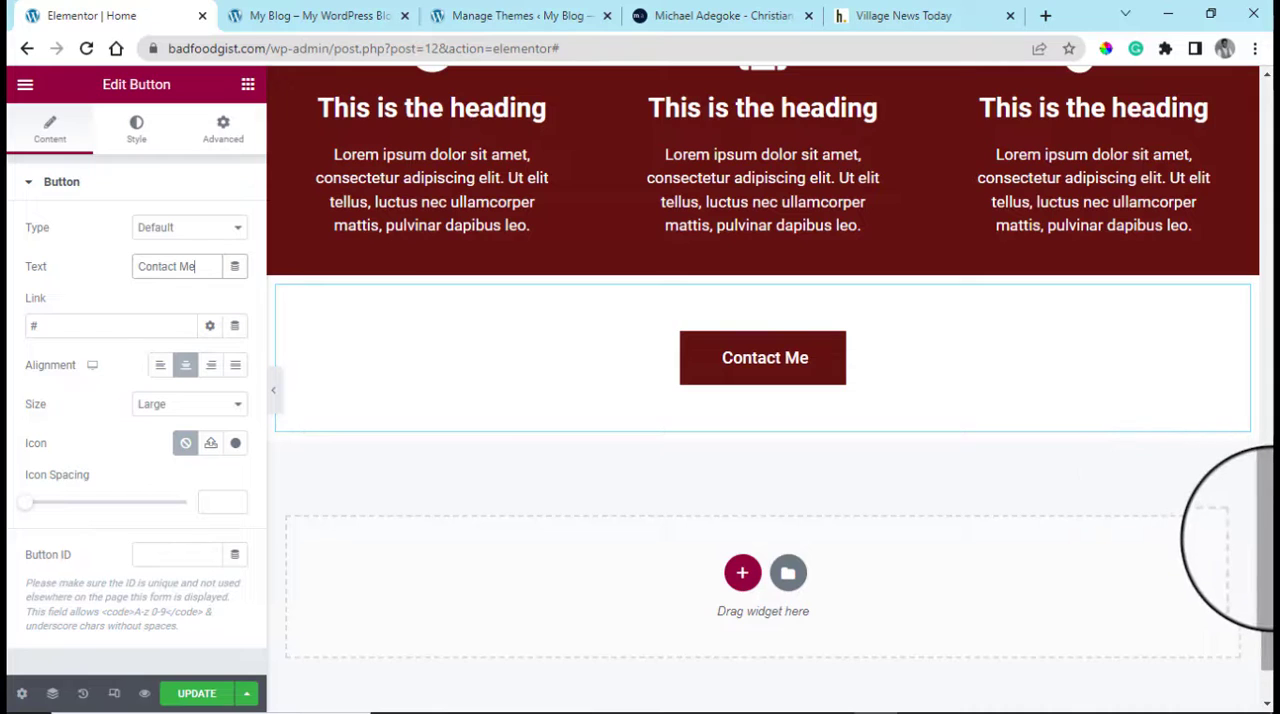
Review the page layout from the top image through the text columns to the icon boxes
scroll(1268, 540, up, 8)
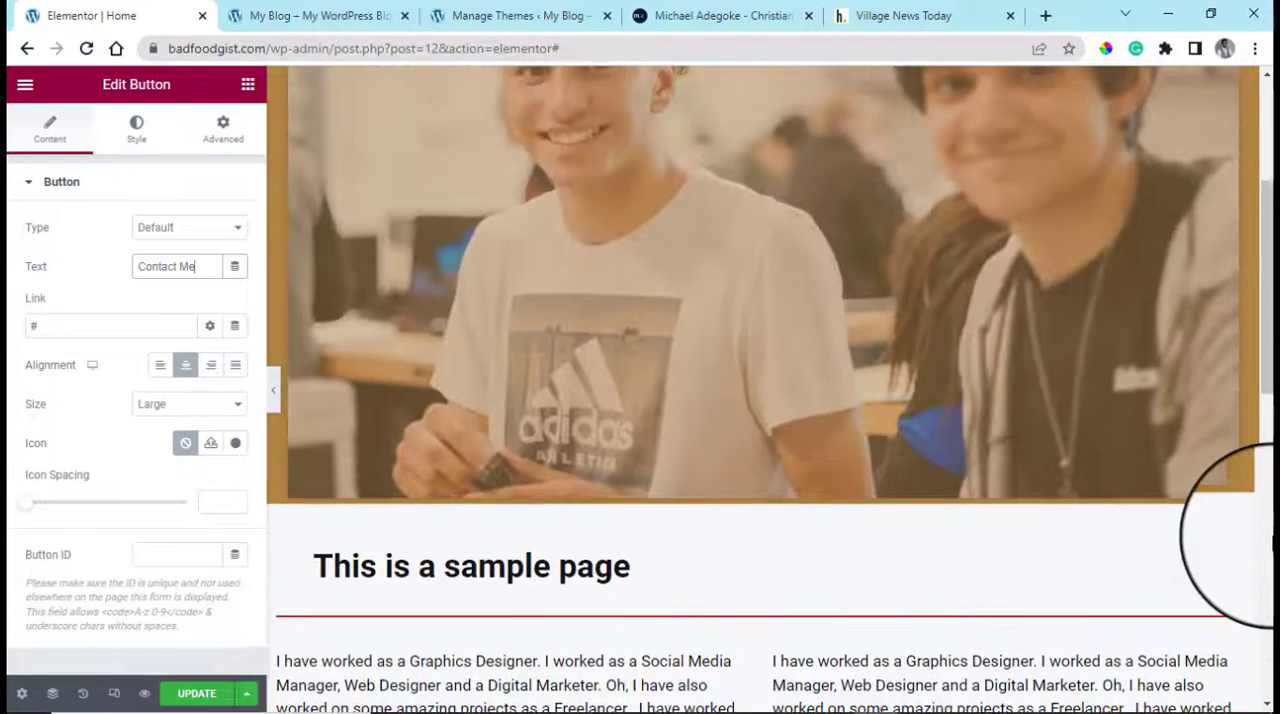
scroll(1270, 545, up, 2)
scroll(1268, 550, down, 5)
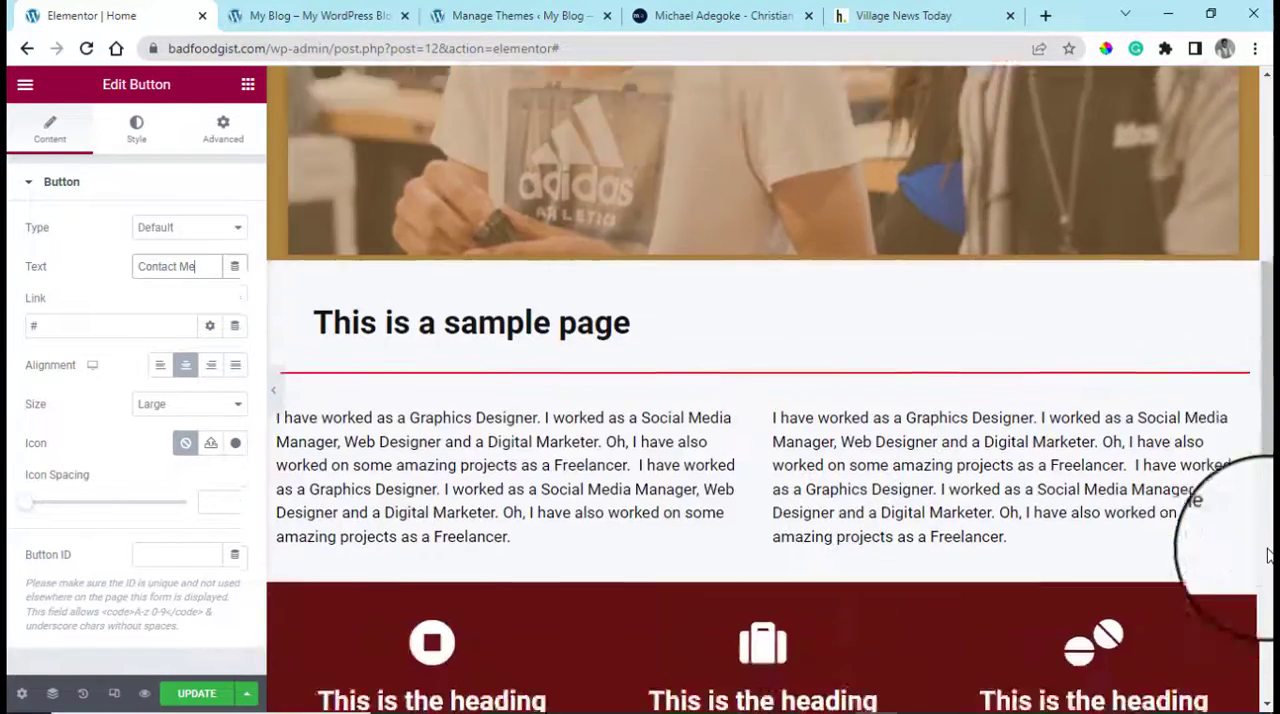
scroll(1268, 555, down, 3)
scroll(1270, 545, up, 3)
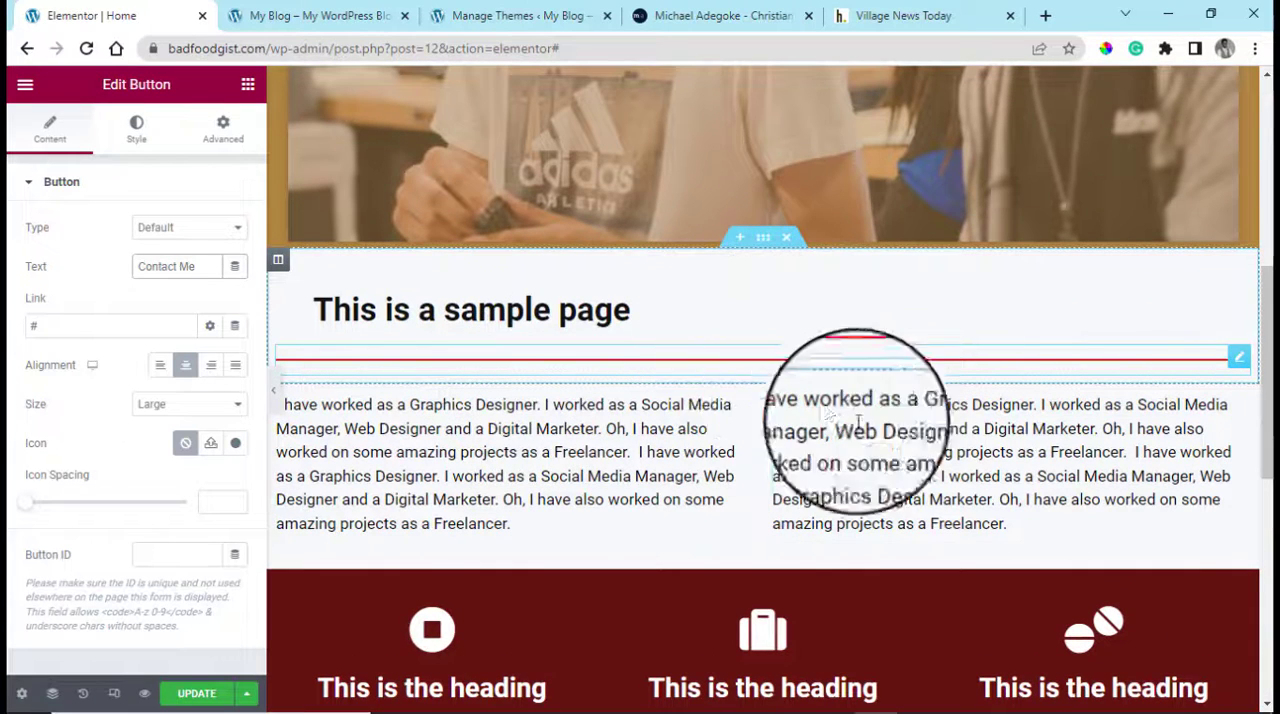
scroll(810, 235, up, 5)
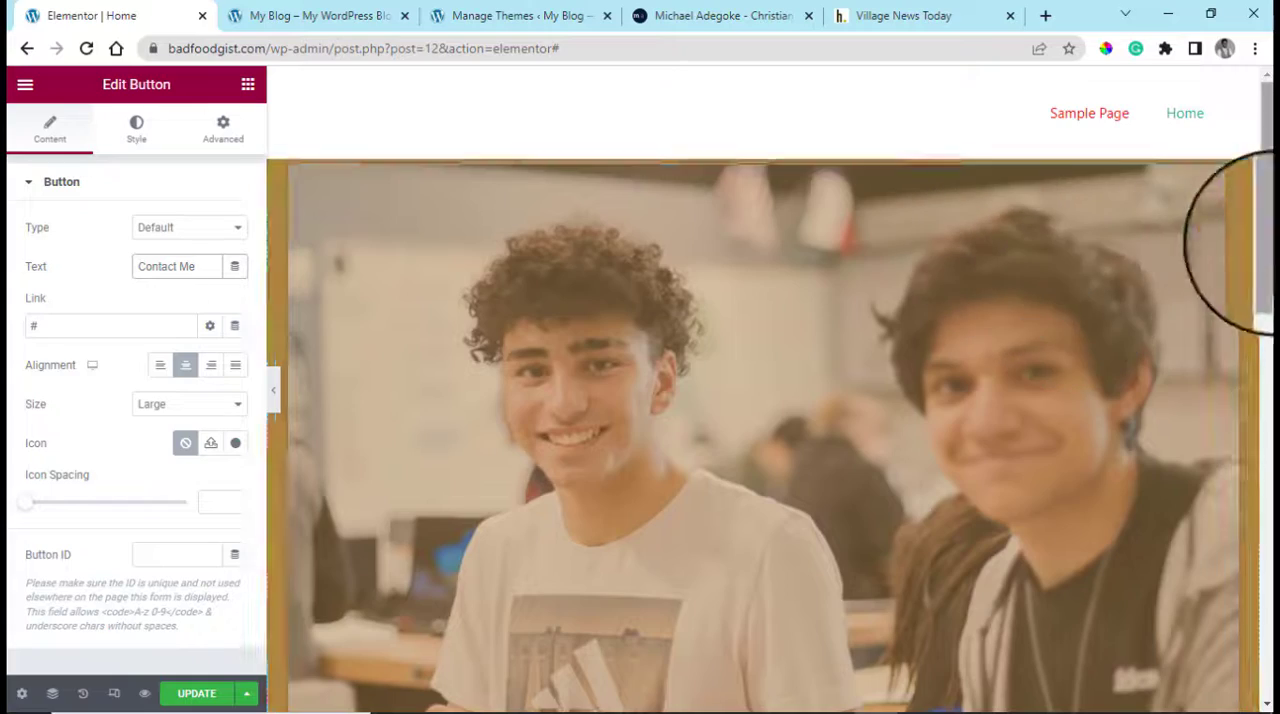
scroll(1262, 350, down, 10)
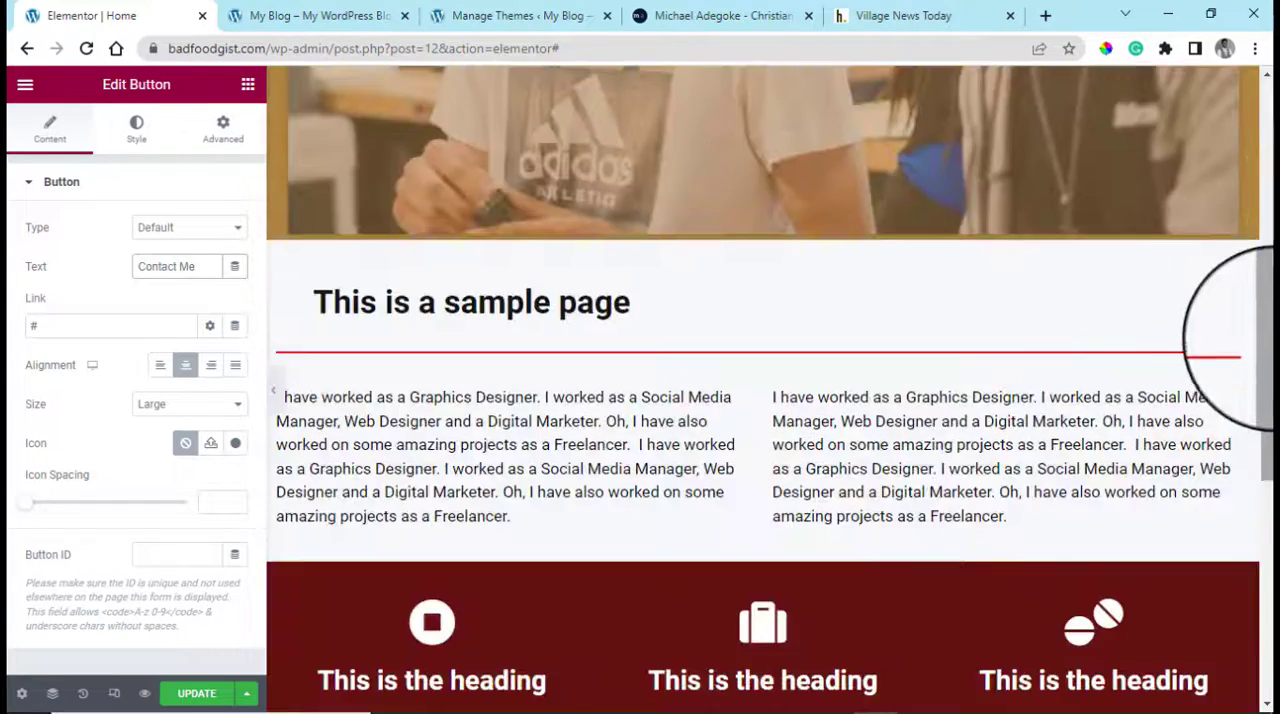
scroll(1245, 455, down, 2)
Give the section holding the "This is a sample page" heading a classic background in white #FFFFFF
scroll(1240, 452, up, 4)
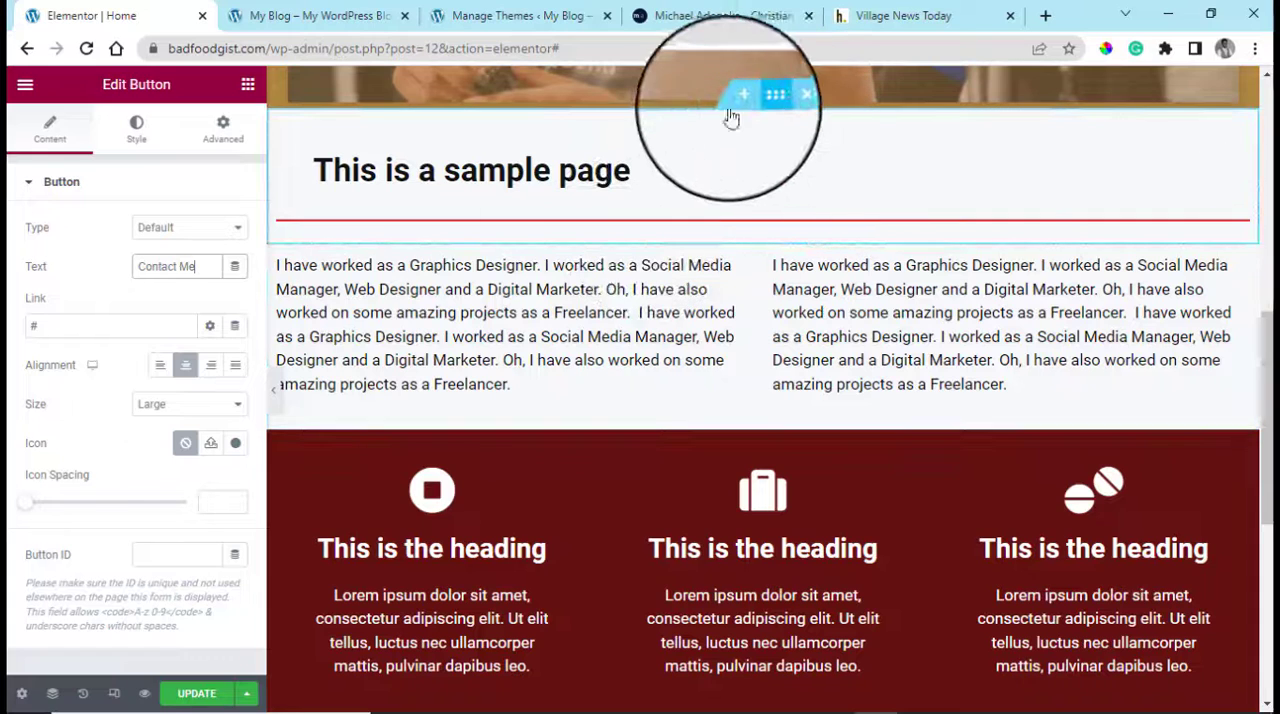
click(760, 97)
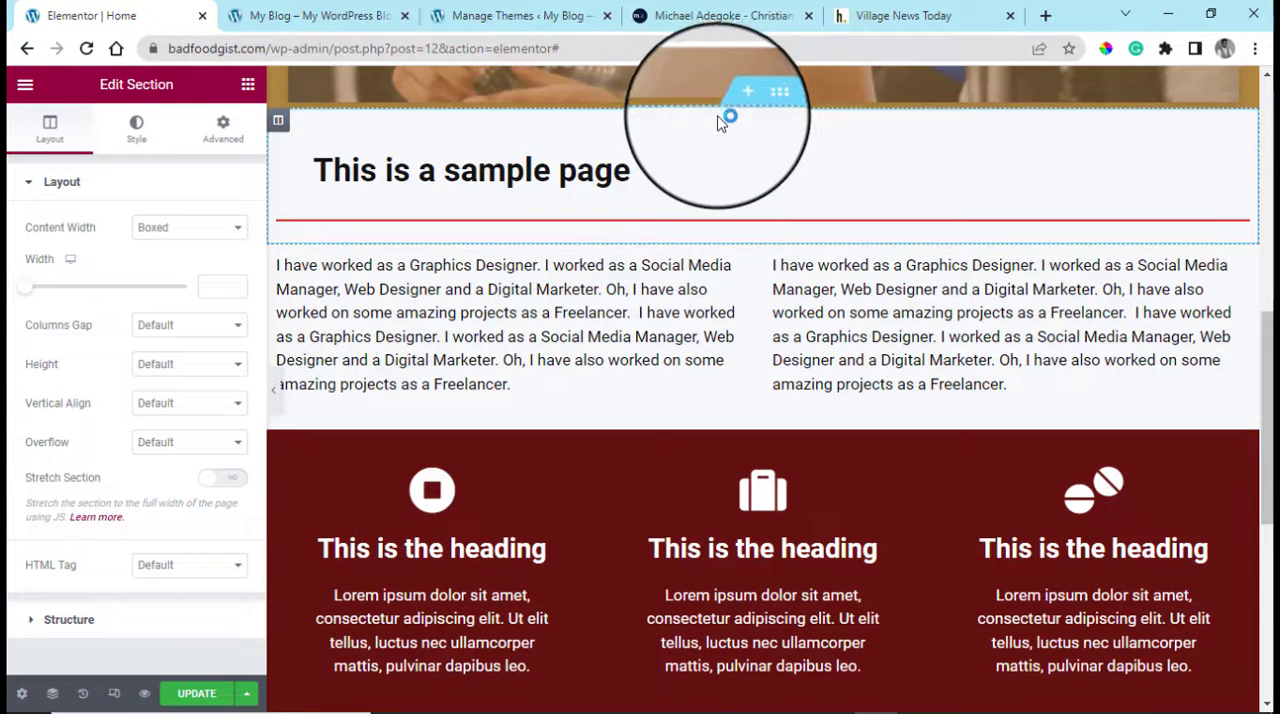
click(136, 135)
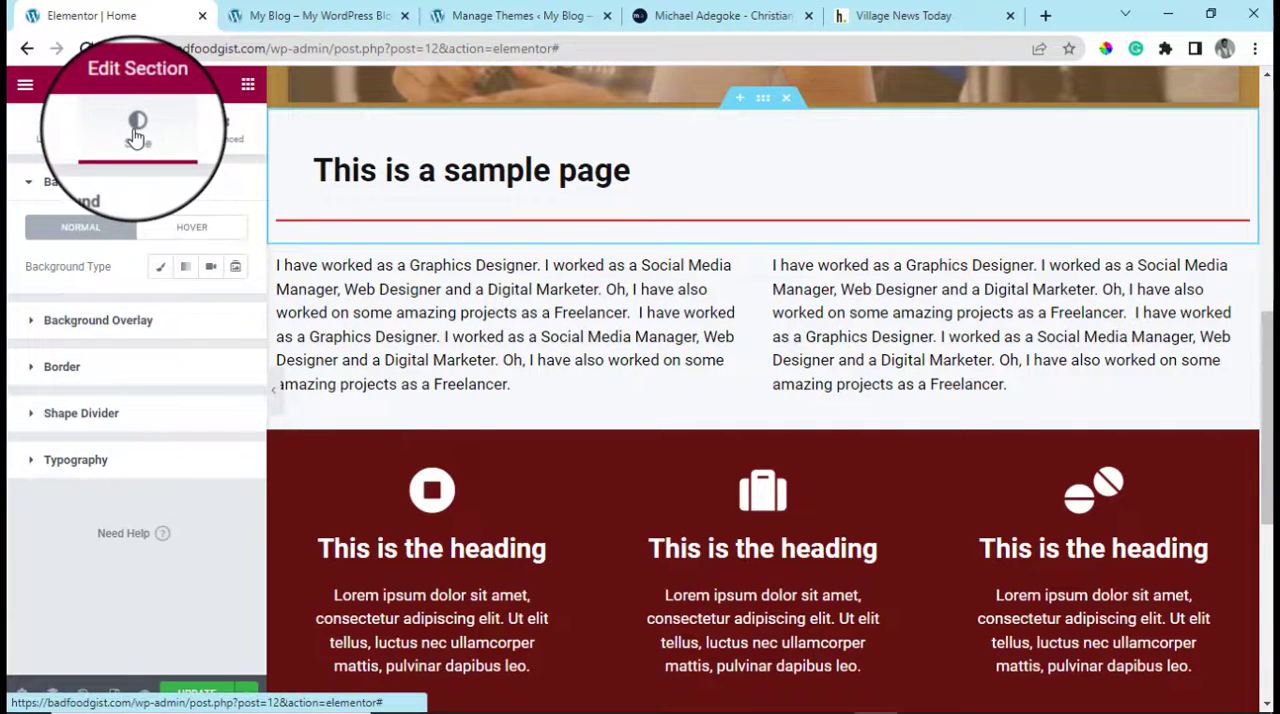
click(159, 273)
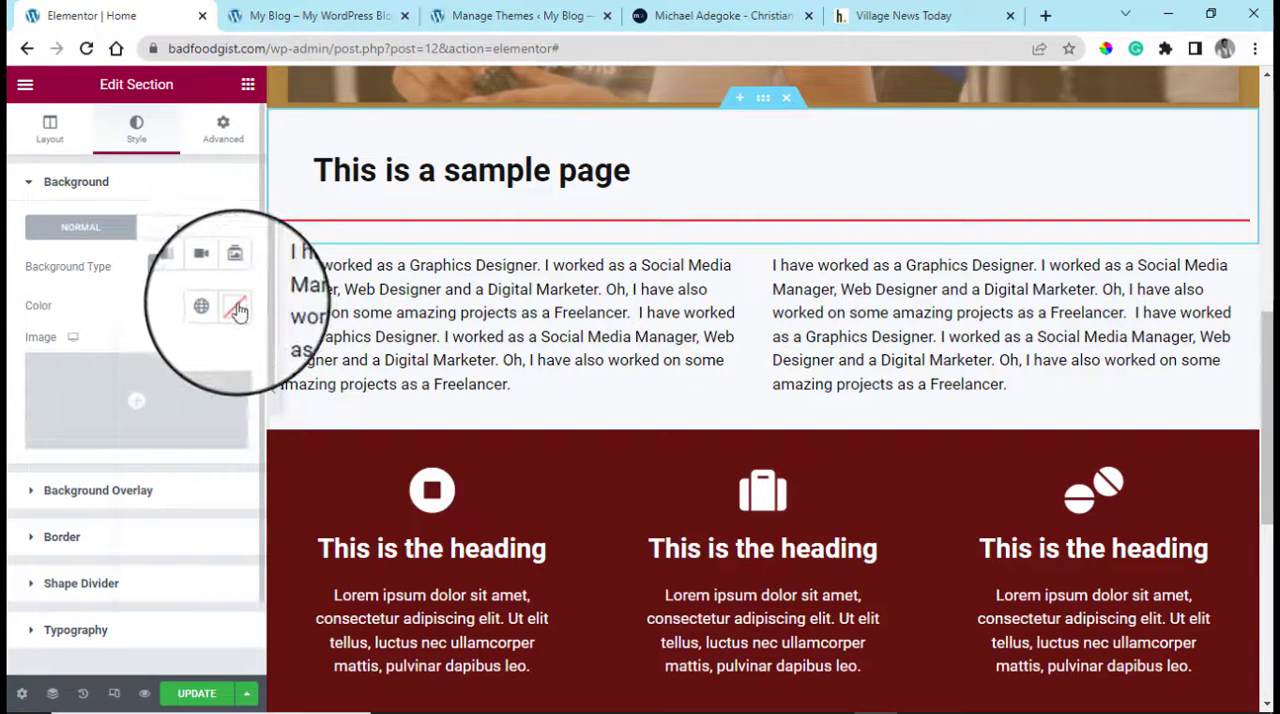
click(237, 307)
text(#FFFFFF)
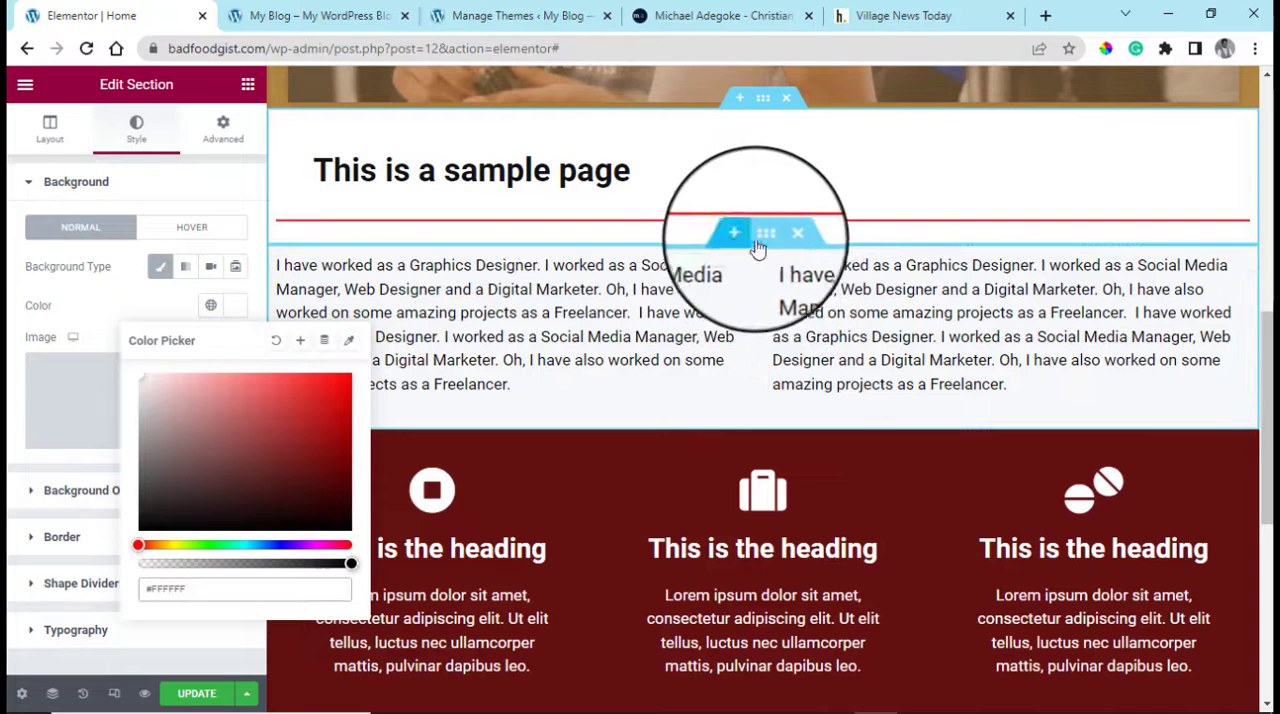
Give the two-column text section below the divider a classic background in white #FFFFFF
click(760, 244)
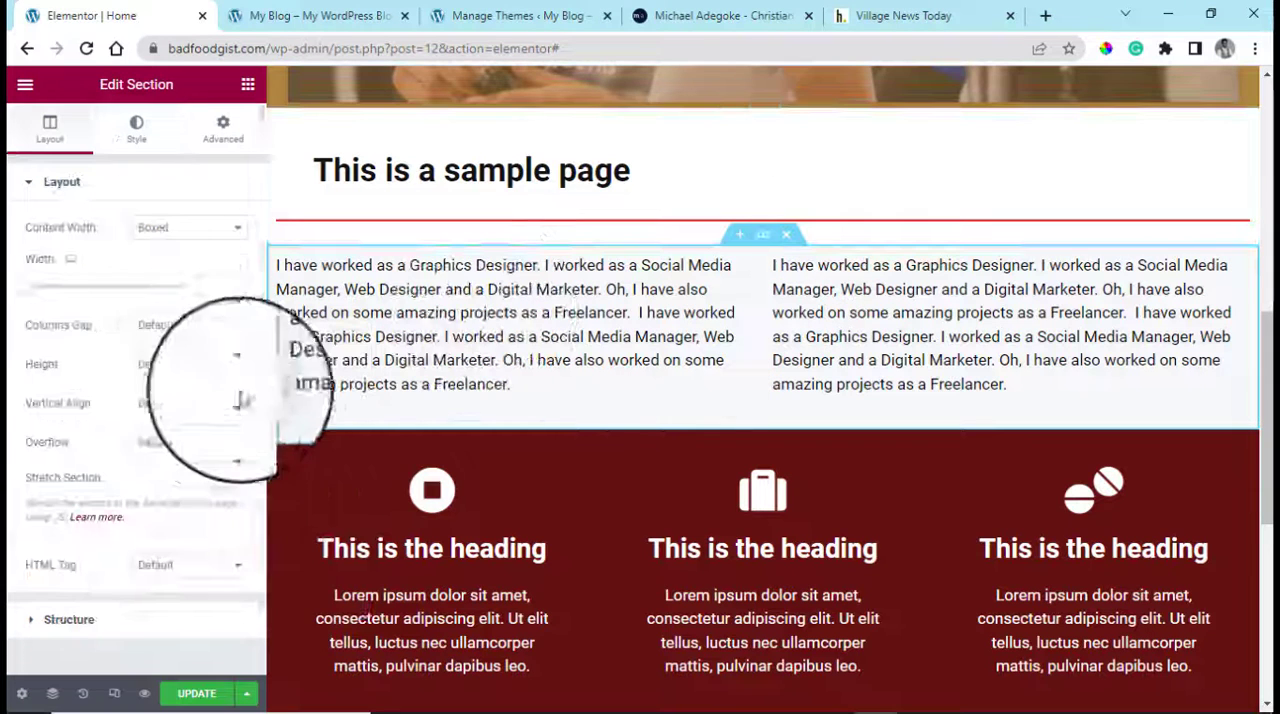
click(140, 134)
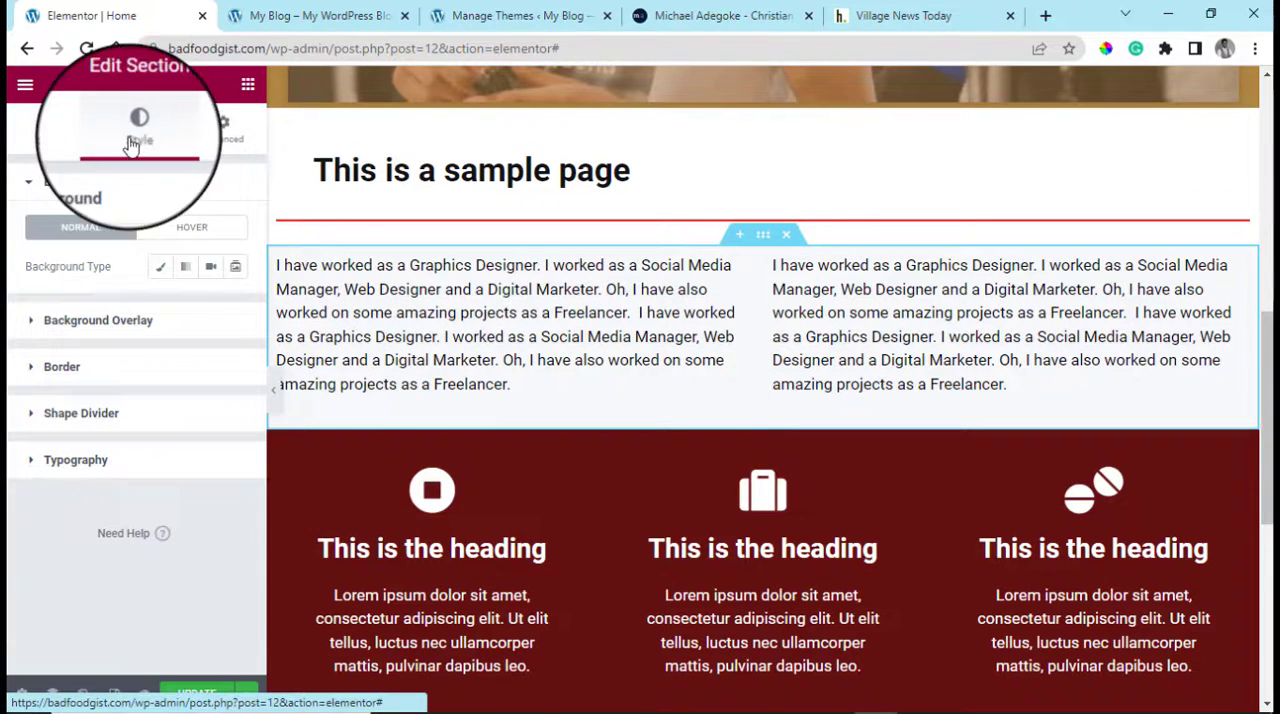
click(190, 268)
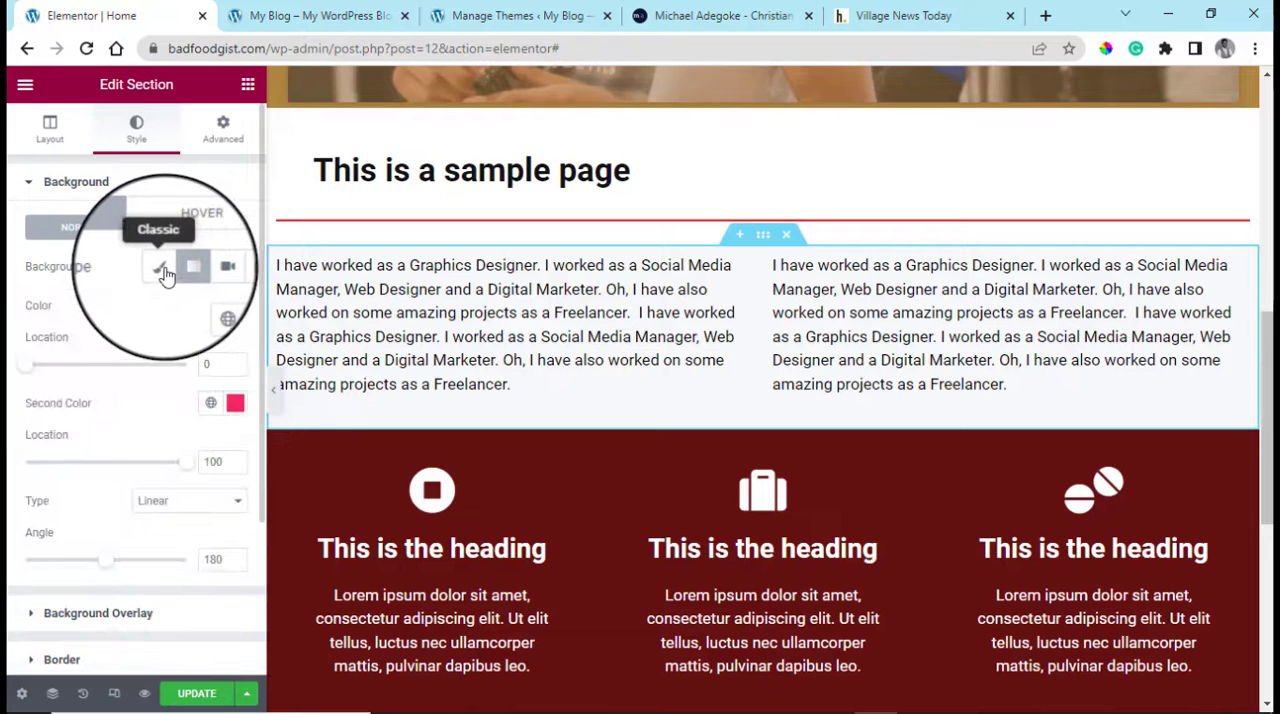
click(165, 273)
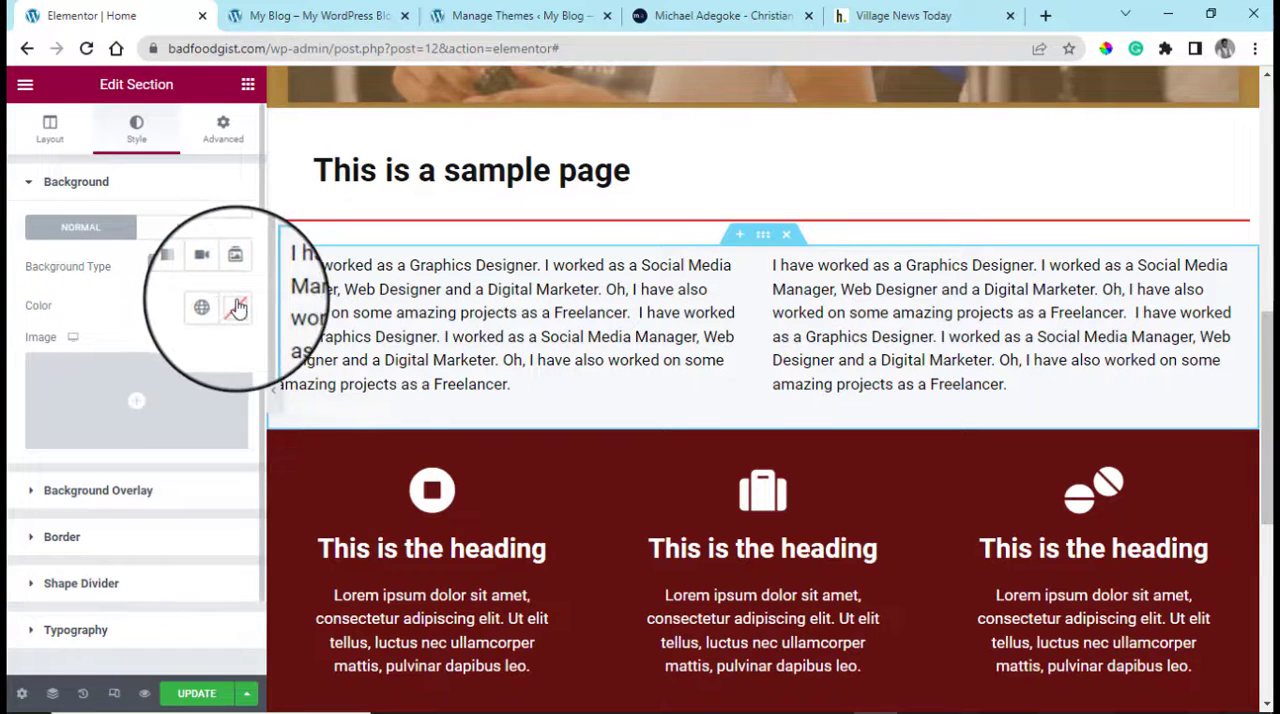
click(238, 305)
drag(190, 376, 114, 363)
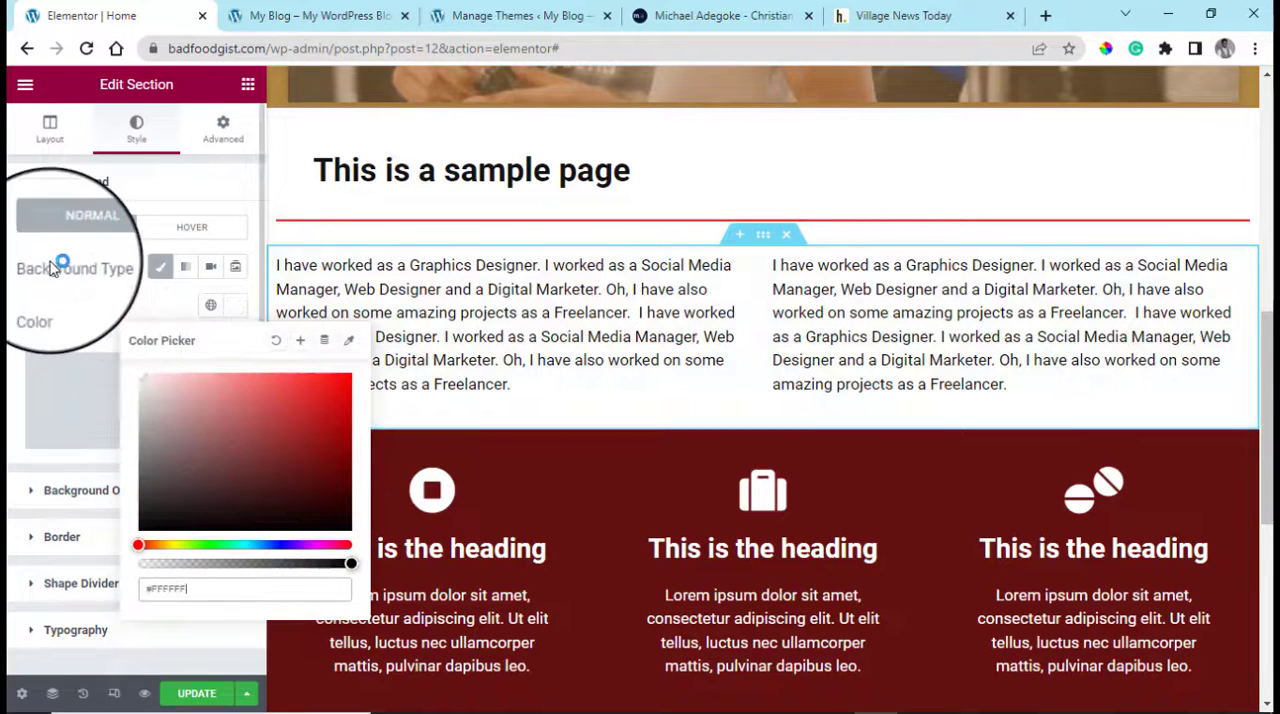
click(8, 350)
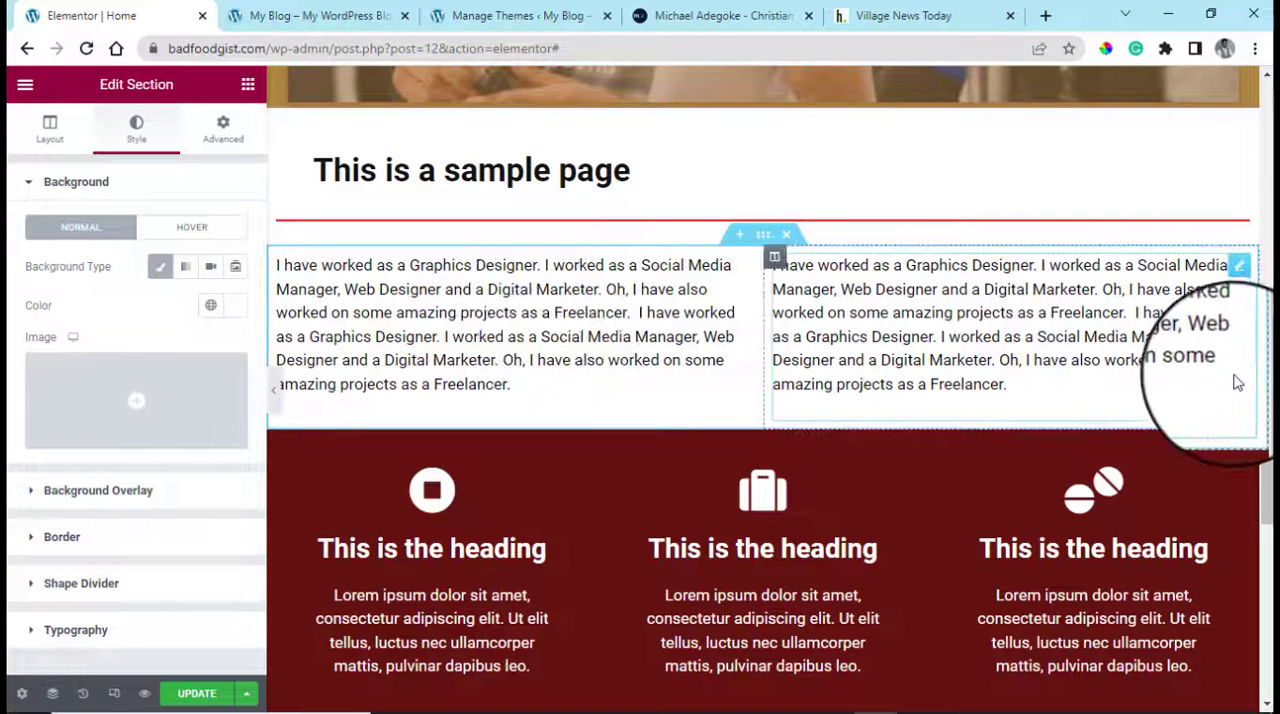
Delete the Image widget showing the two young men from the section at the top of the page
scroll(1236, 375, up, 7)
scroll(1237, 377, up, 1)
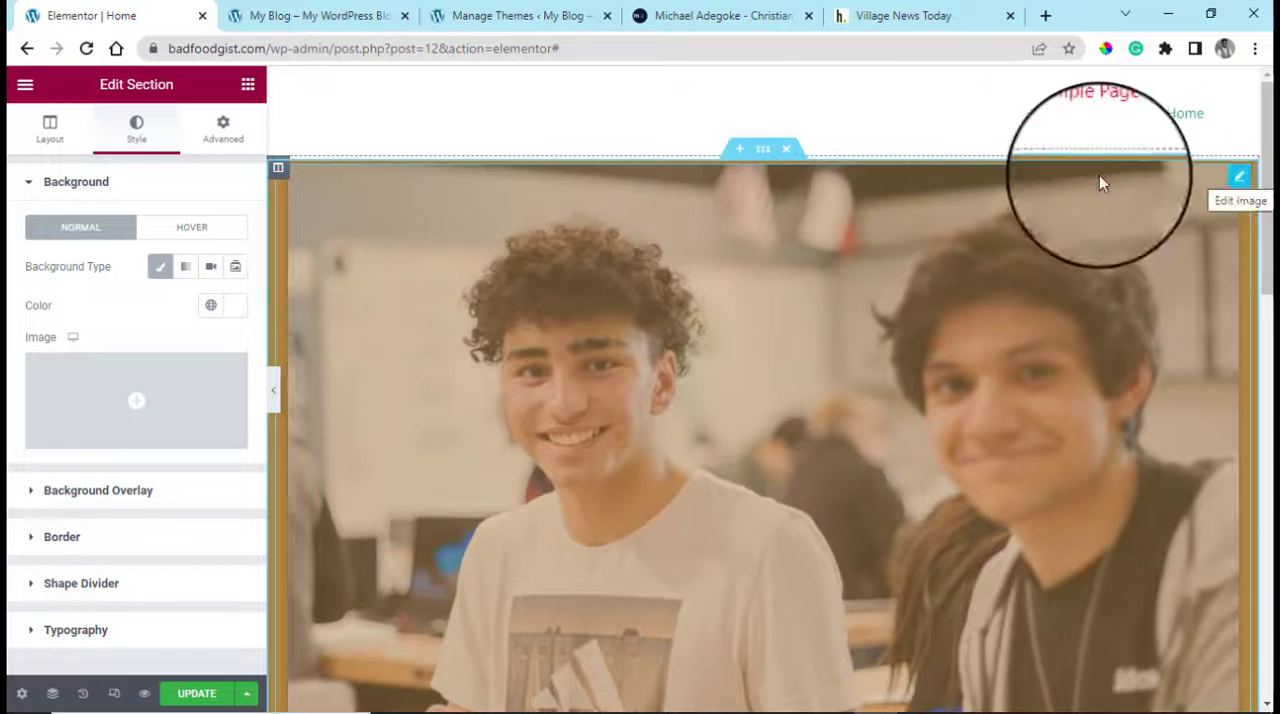
click(1242, 182)
scroll(1160, 248, down, 1)
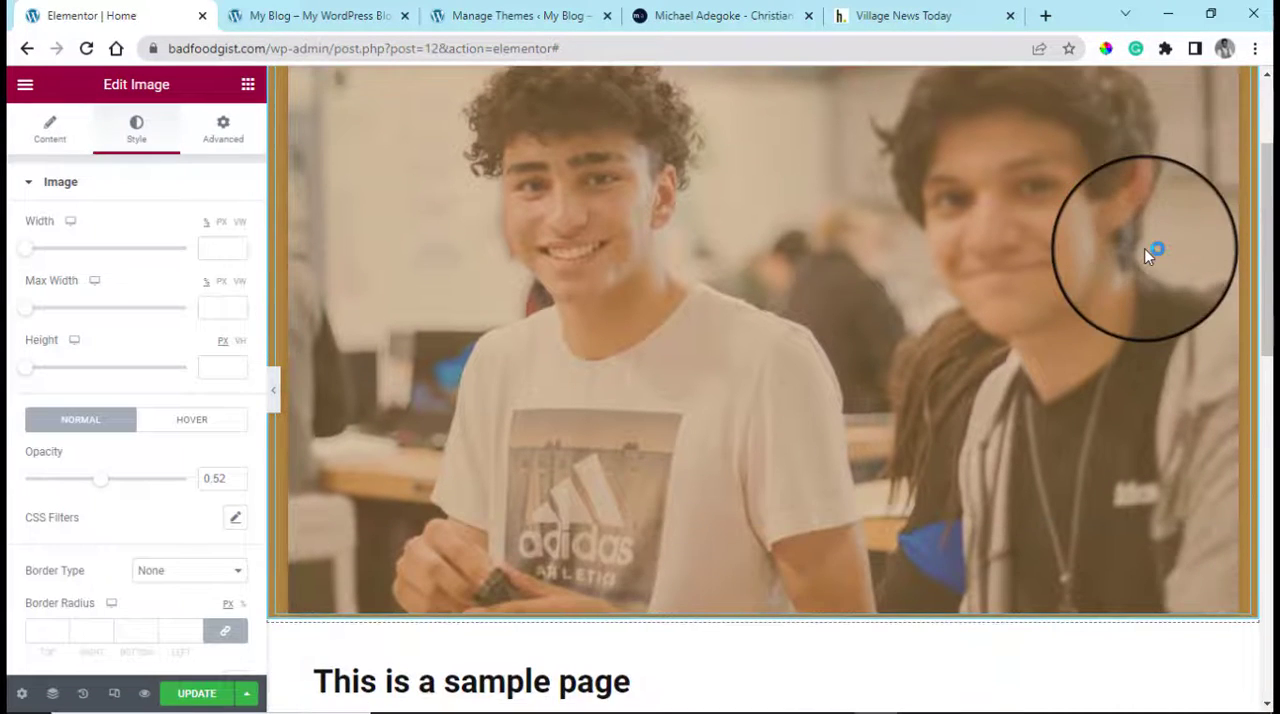
scroll(1180, 190, up, 1)
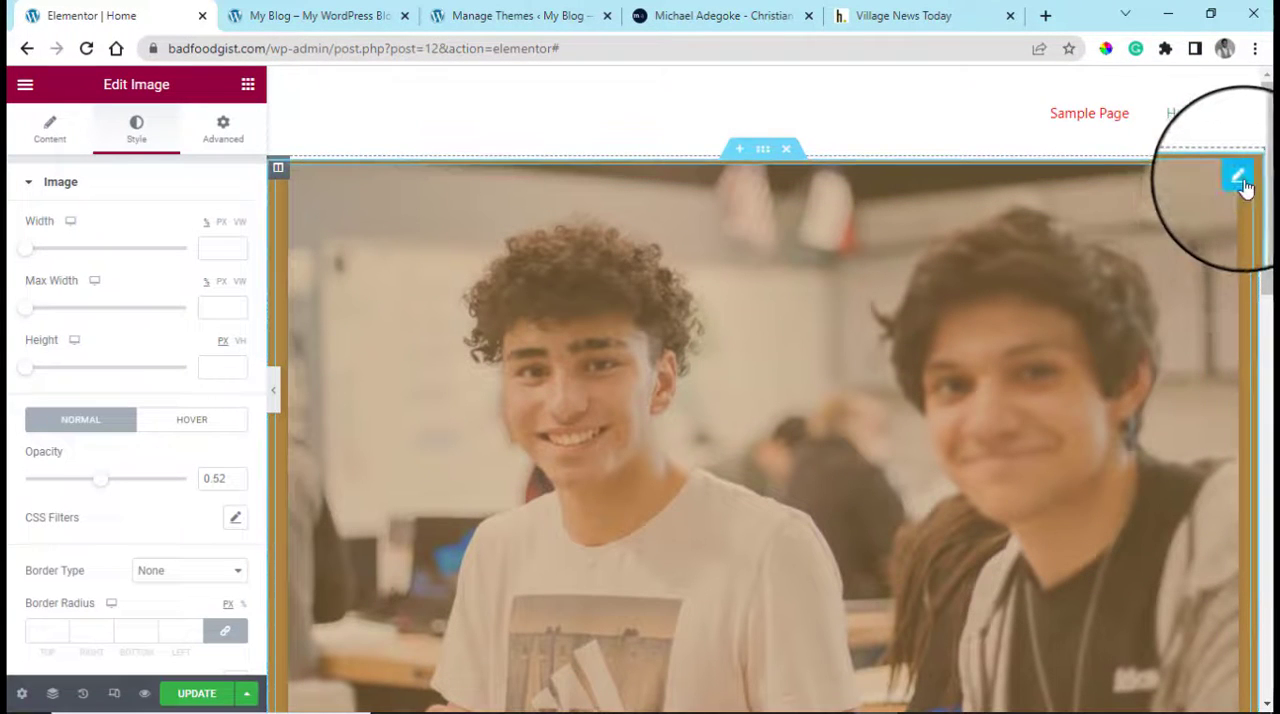
right_click(1242, 182)
click(1124, 455)
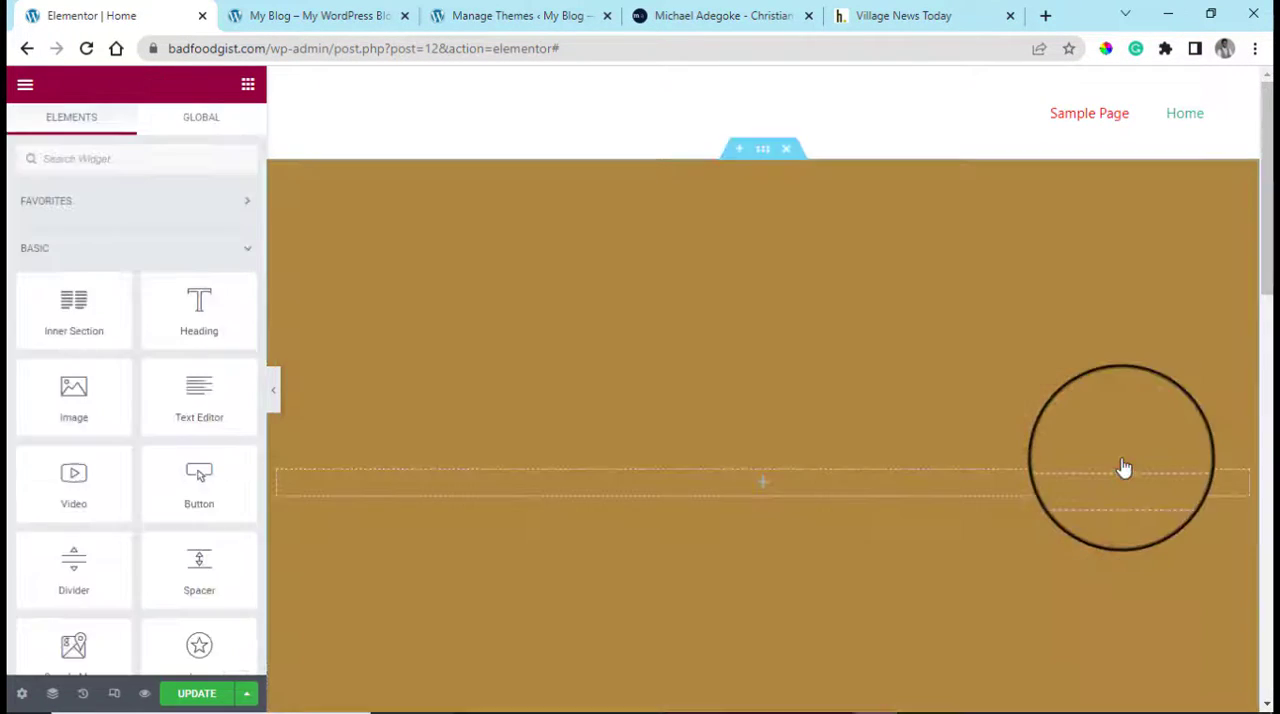
scroll(876, 410, down, 4)
scroll(912, 400, up, 4)
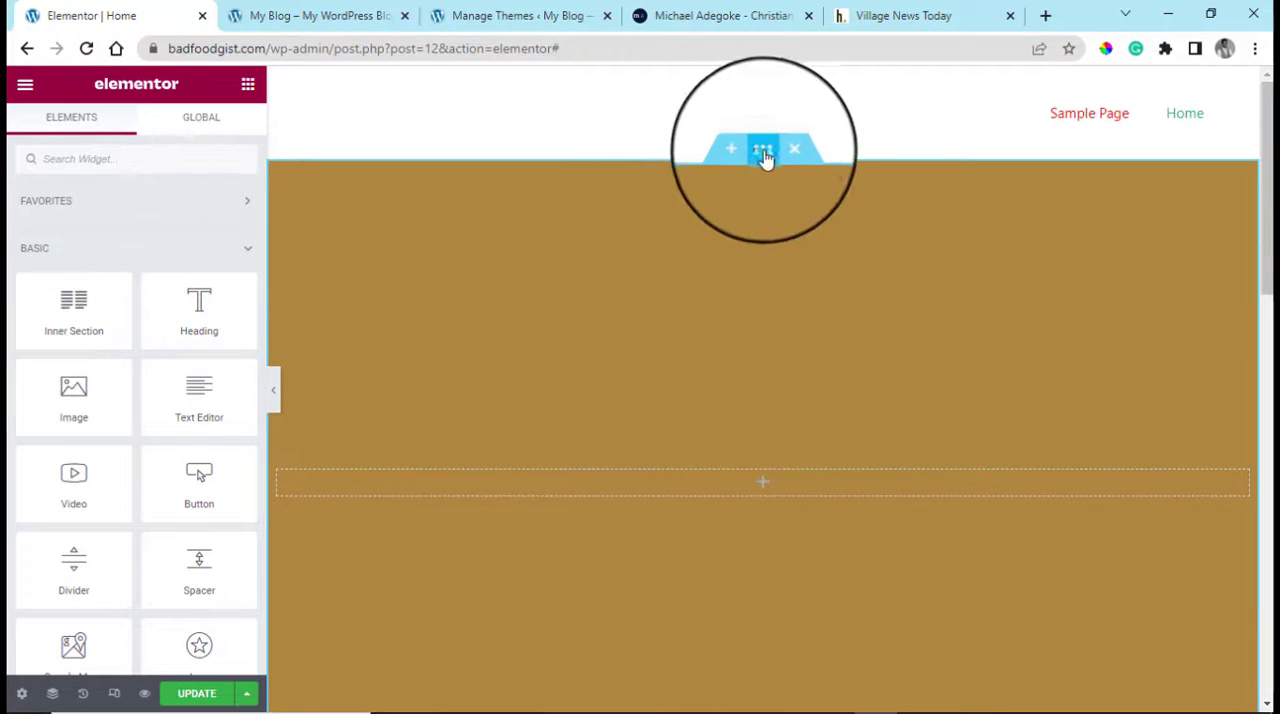
Set the empty brown section at the top of the page to Min Height with a minimum height of 367 px
click(762, 152)
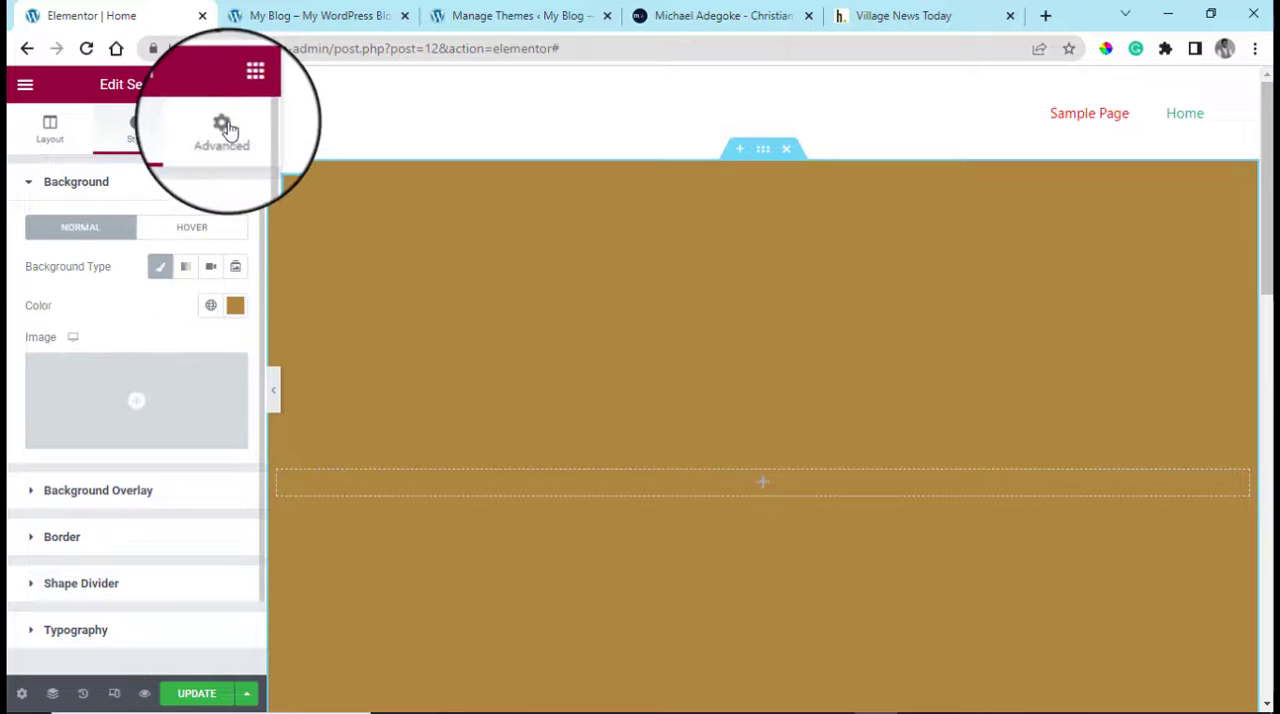
click(224, 130)
click(50, 128)
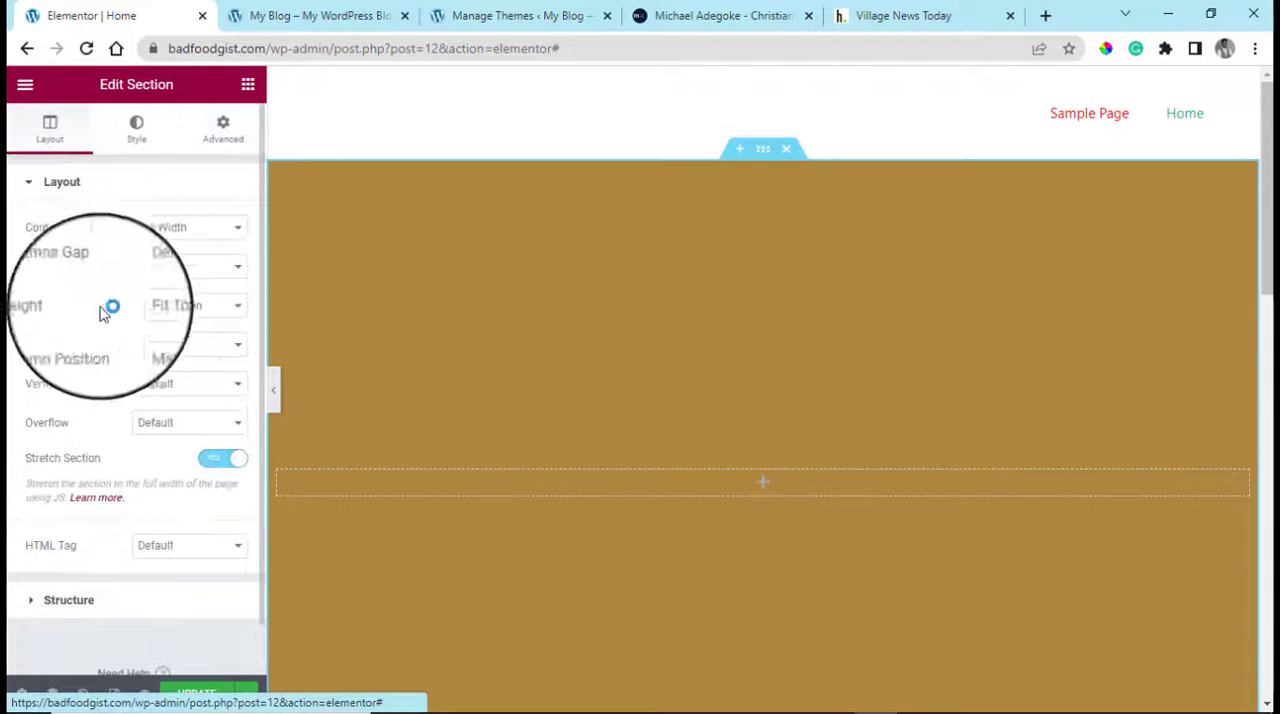
click(193, 320)
click(192, 322)
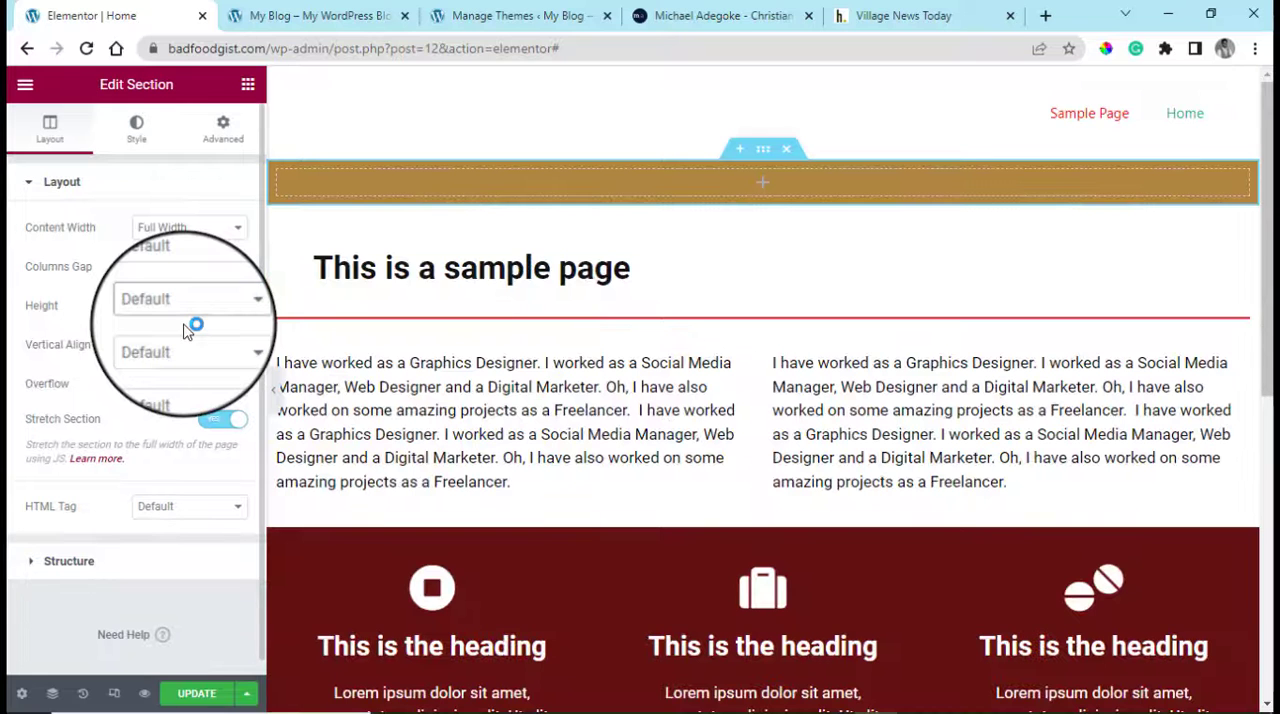
click(190, 306)
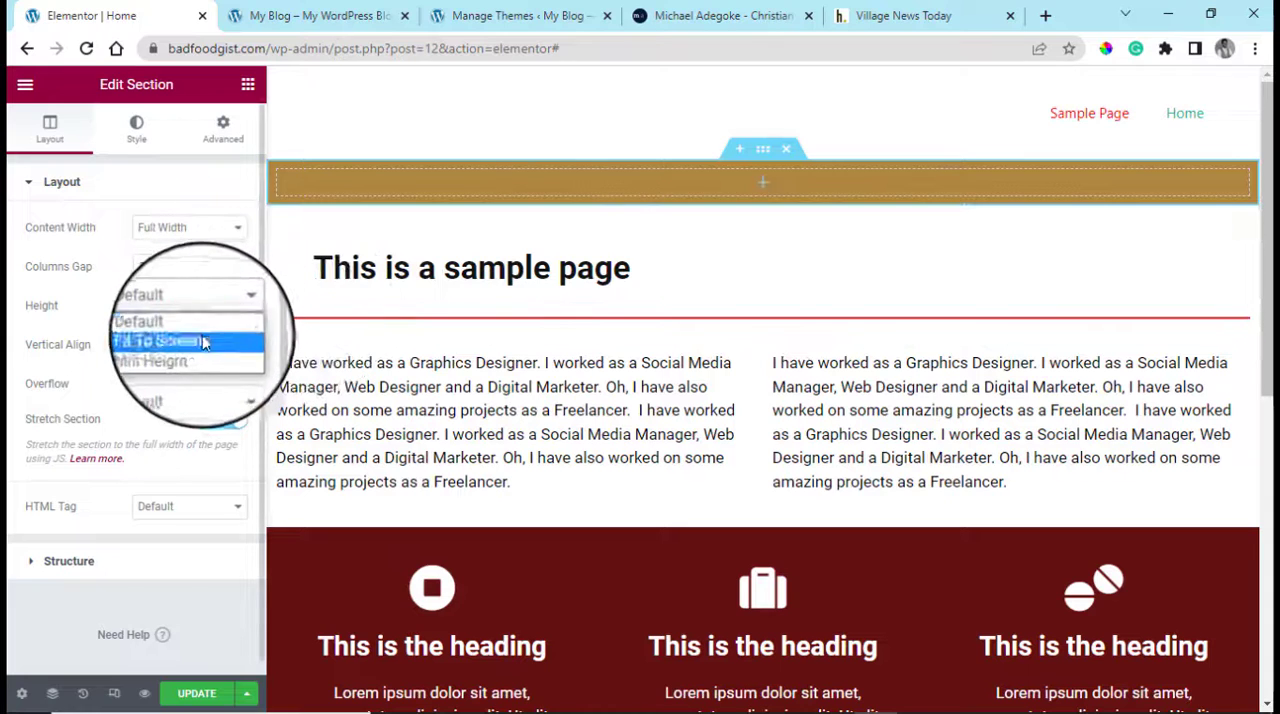
click(198, 350)
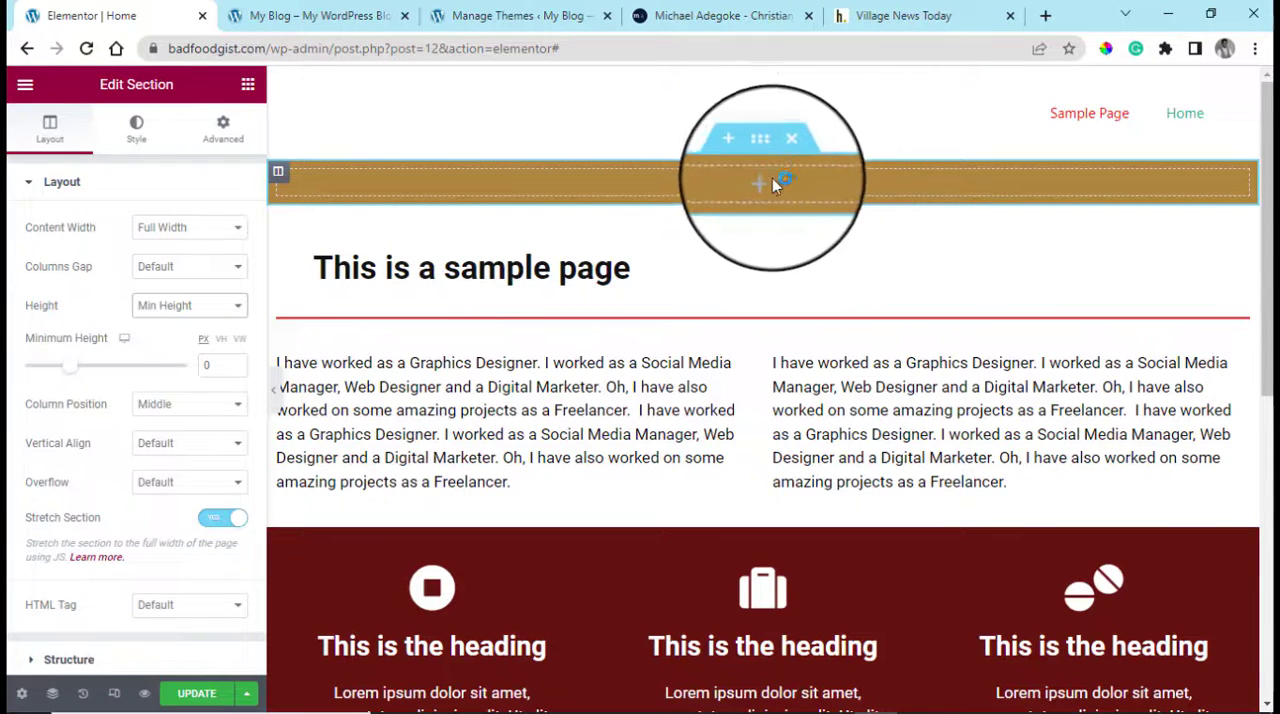
mouse_move(69, 371)
mouse_down()
mouse_move(100, 366)
mouse_move(66, 370)
mouse_up()
scroll(1029, 314, down, 3)
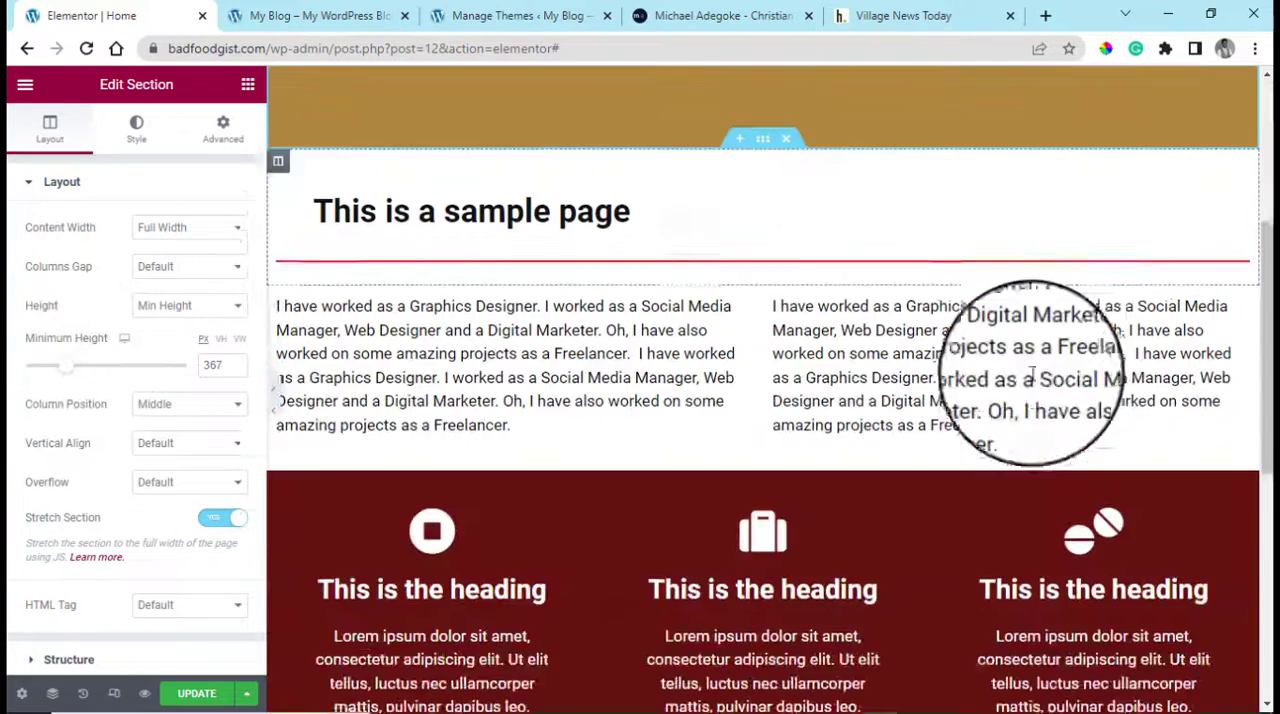
scroll(956, 331, up, 3)
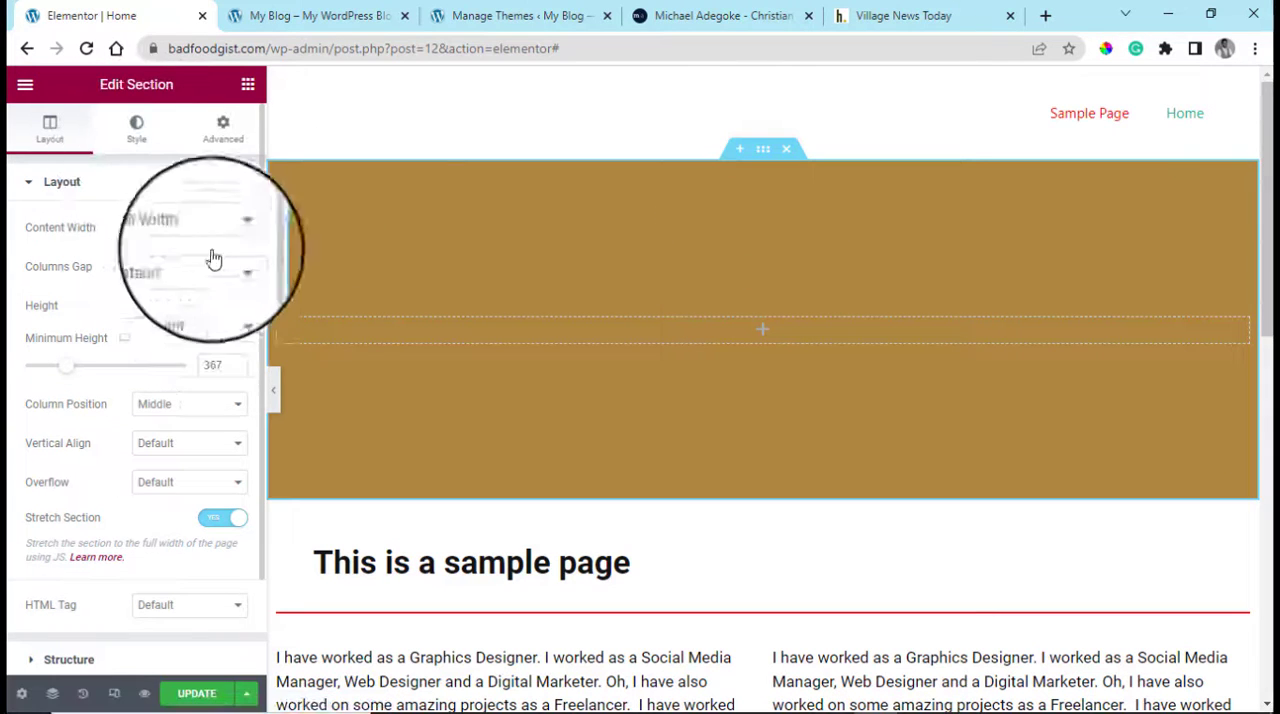
Change the top section's background type to Slideshow and select the photo of the two young men for its gallery
click(137, 140)
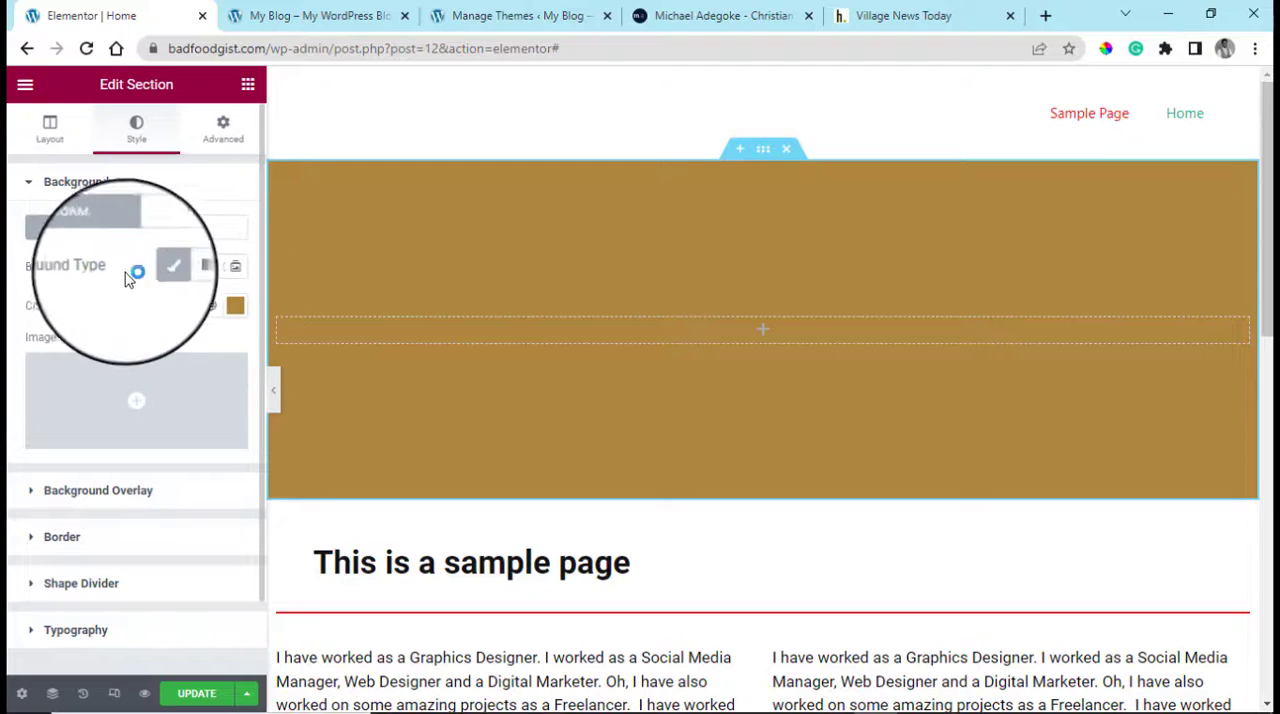
click(237, 277)
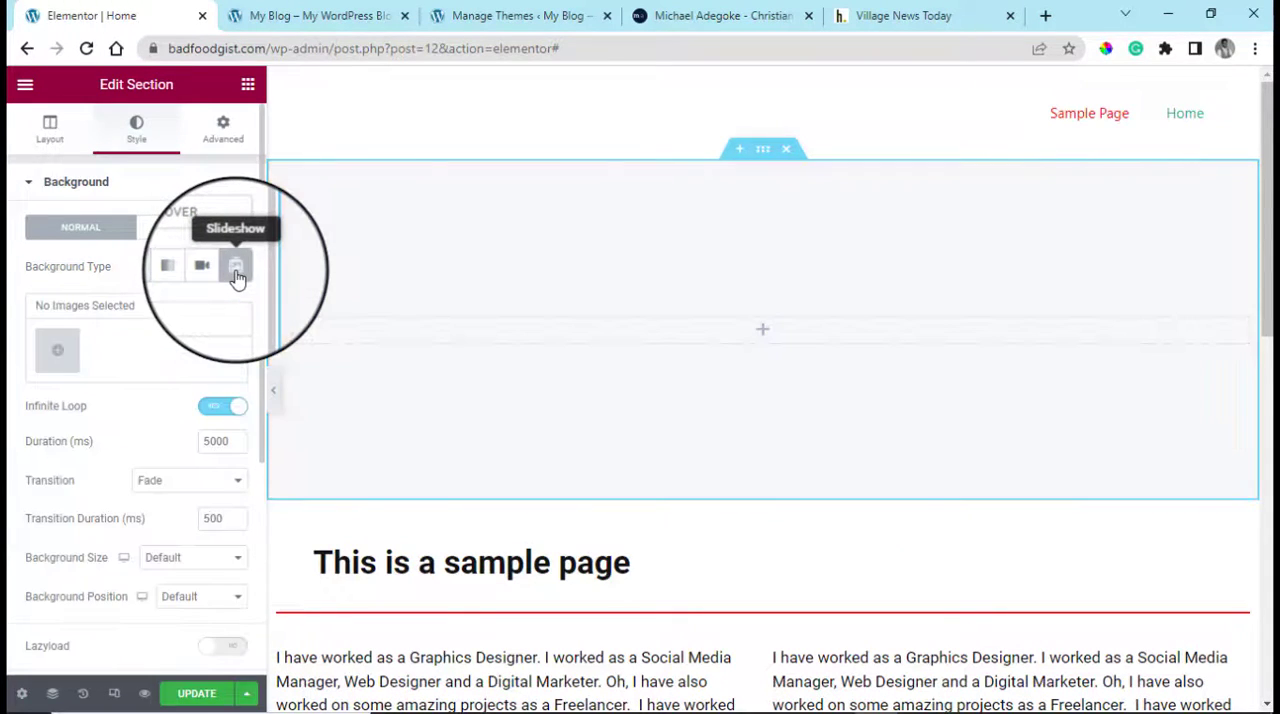
click(58, 350)
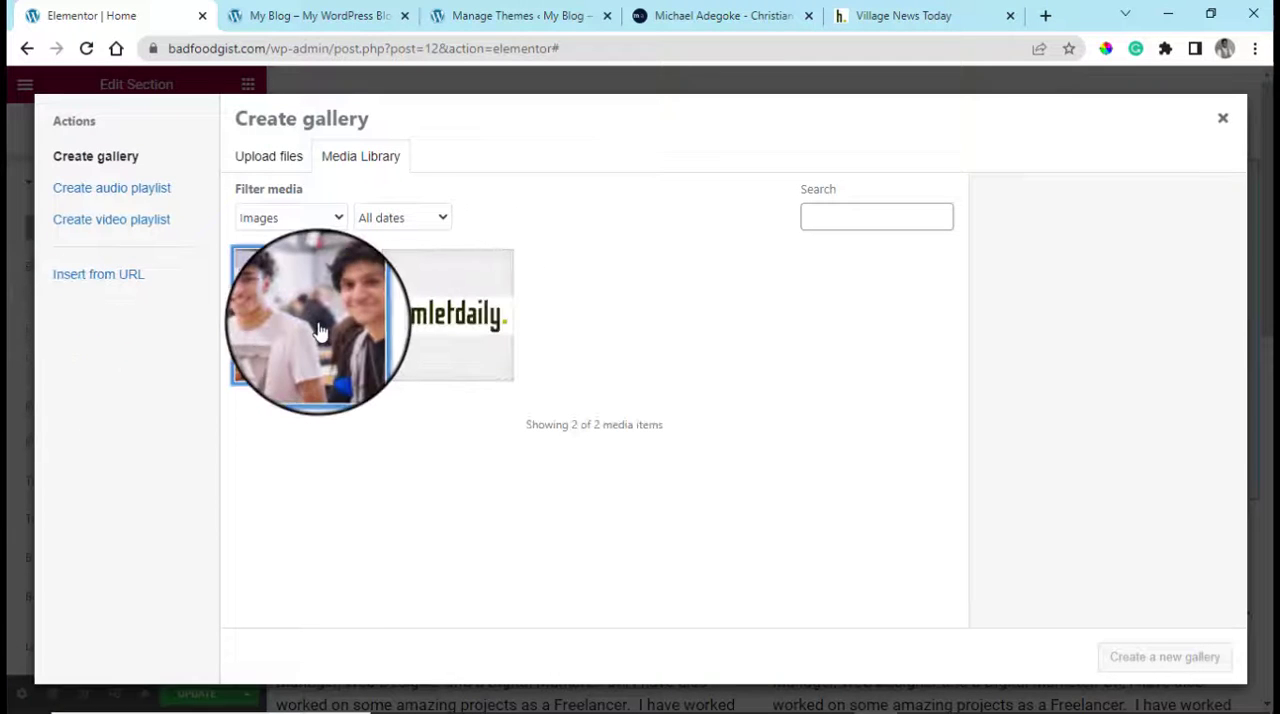
click(320, 332)
Upload the image information-articles-blogging-device-screen from the Downloads folder into the new gallery
click(270, 158)
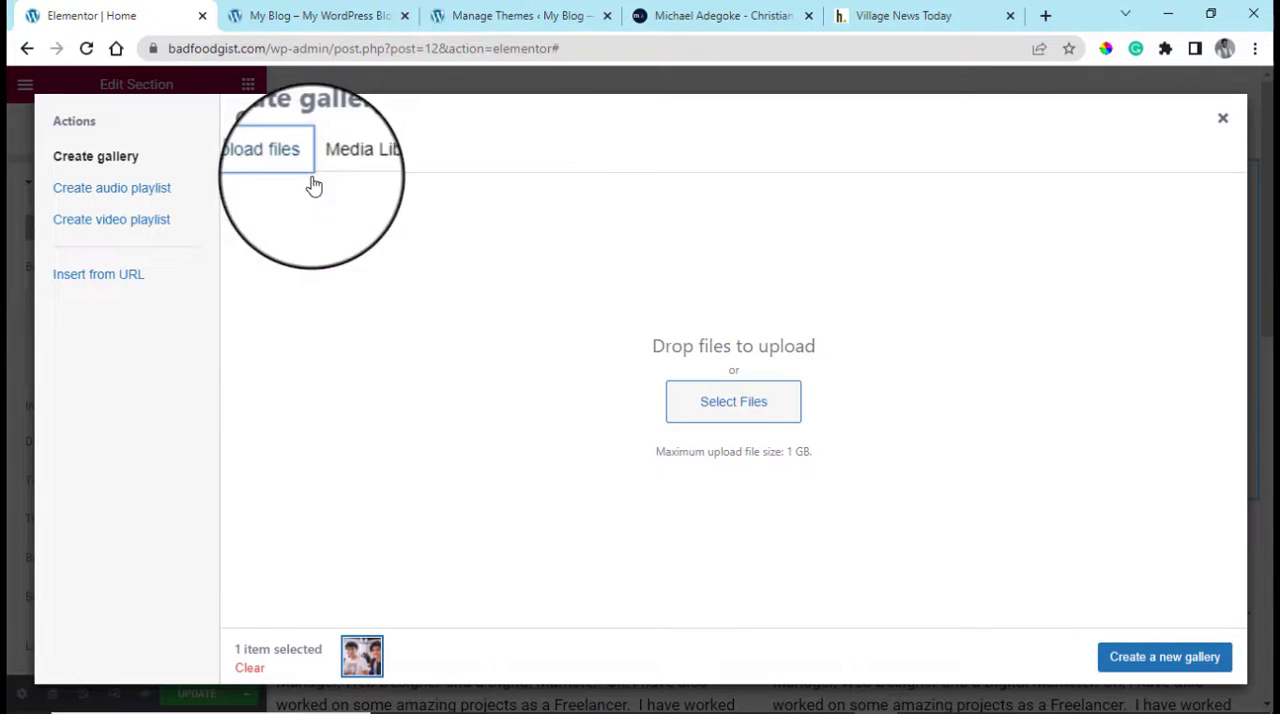
click(733, 410)
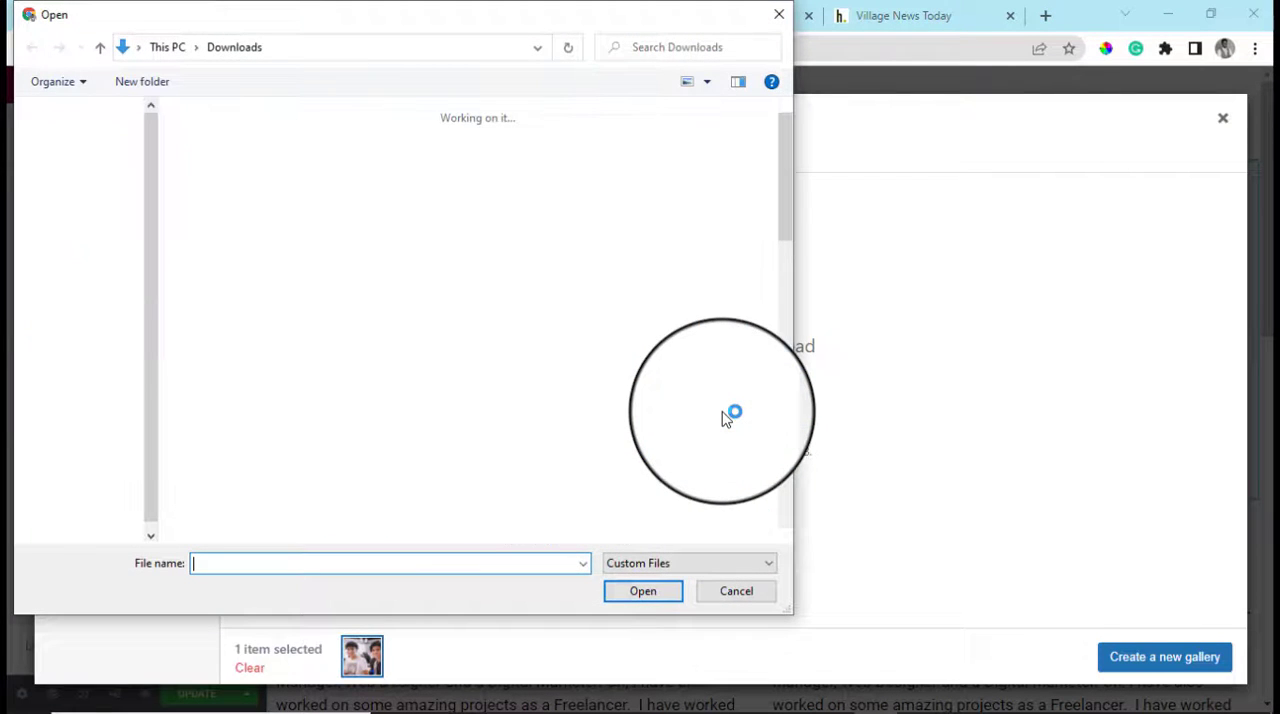
scroll(713, 430, down, 5)
scroll(713, 430, down, 5)
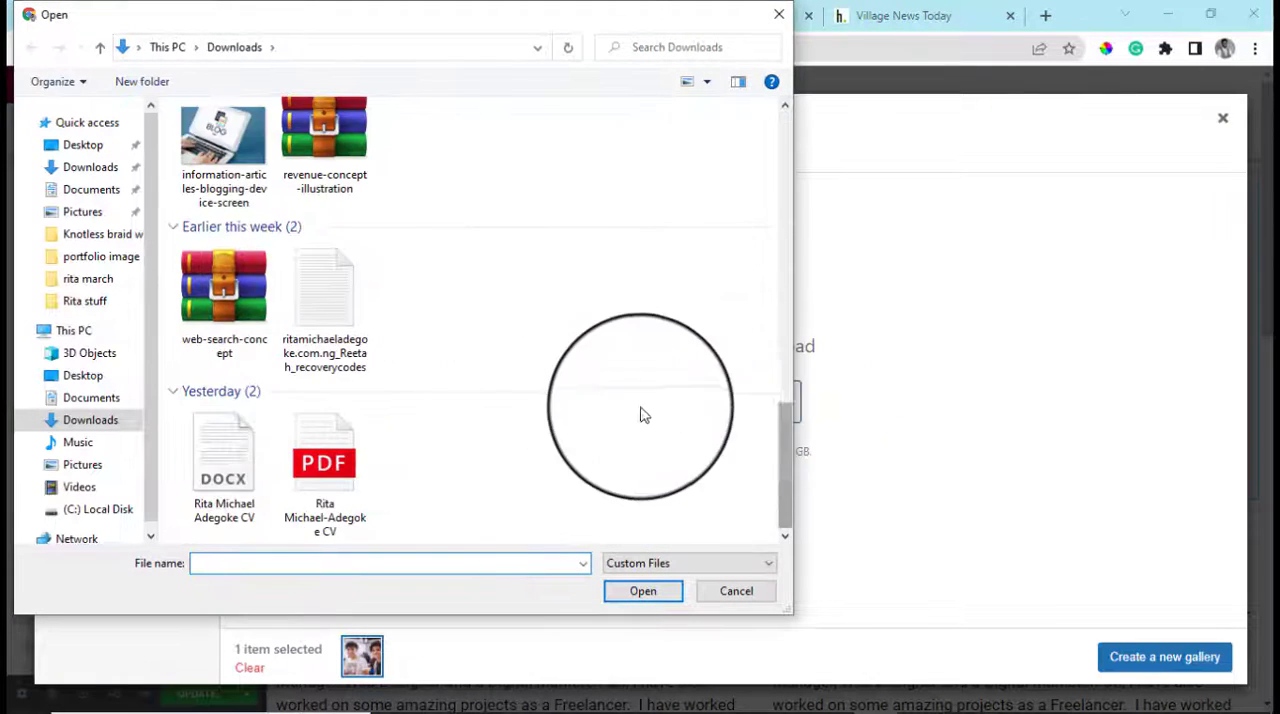
scroll(614, 409, up, 5)
scroll(386, 400, down, 3)
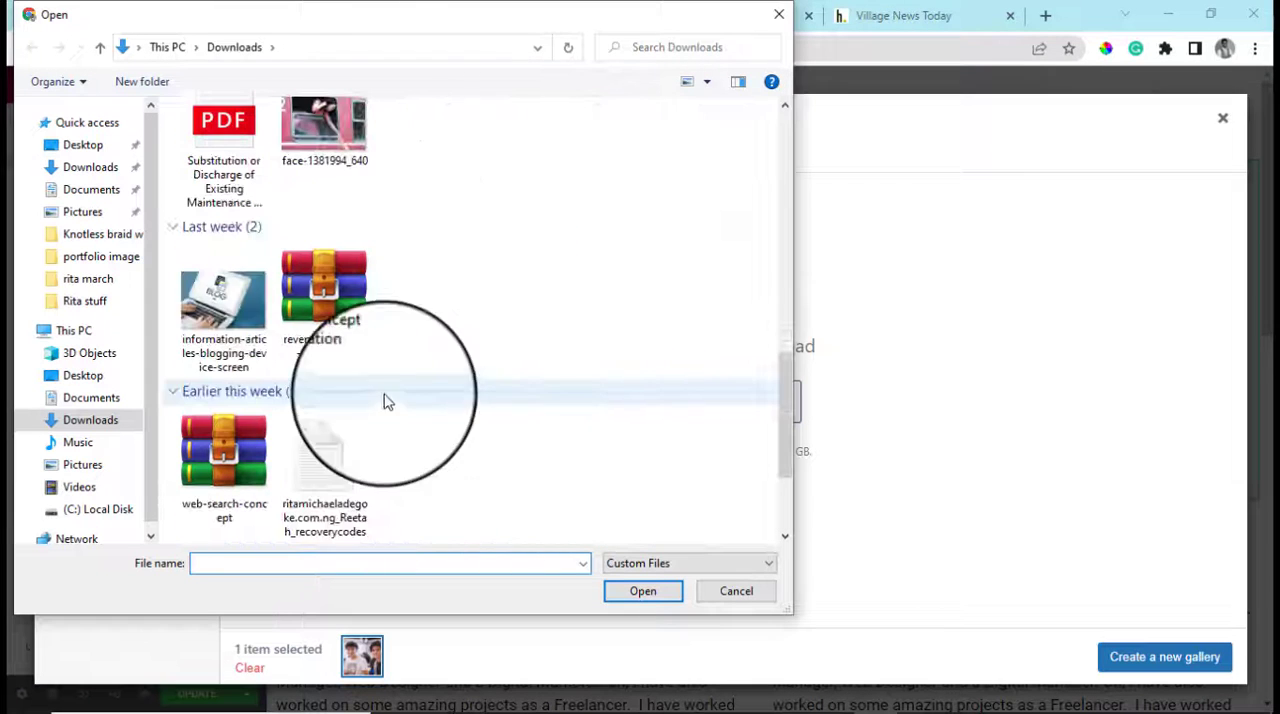
click(228, 295)
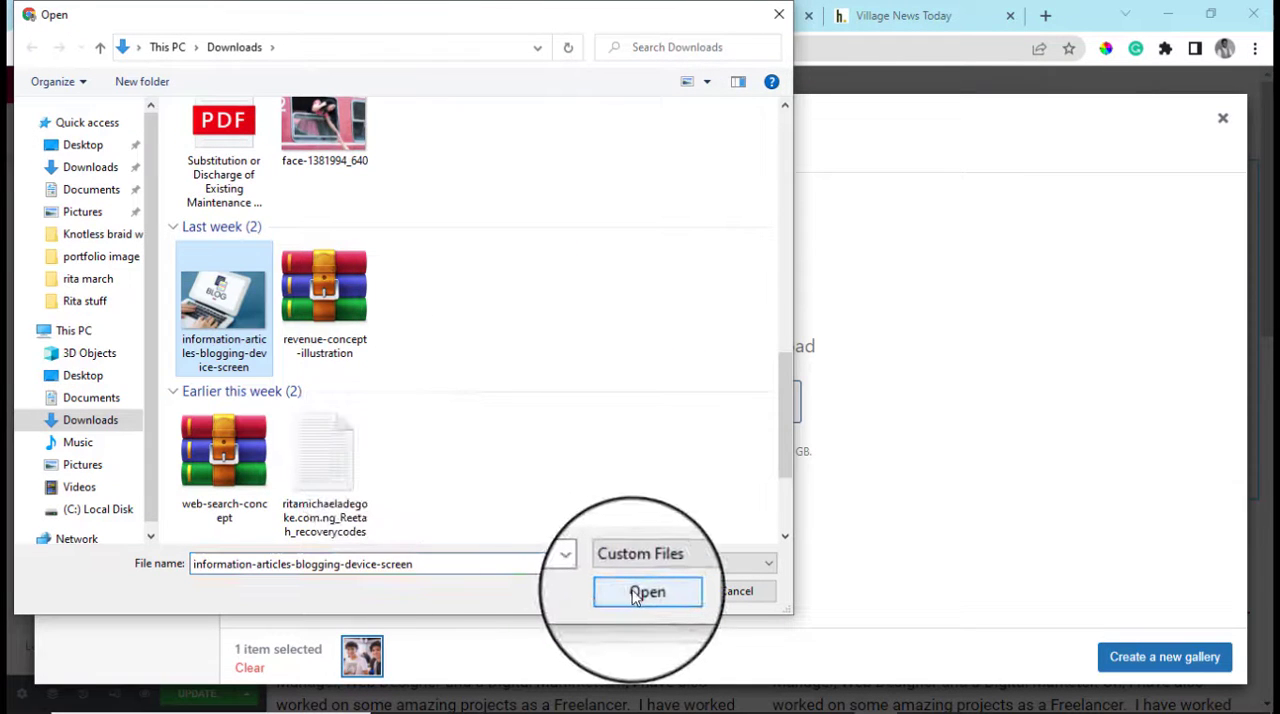
click(634, 594)
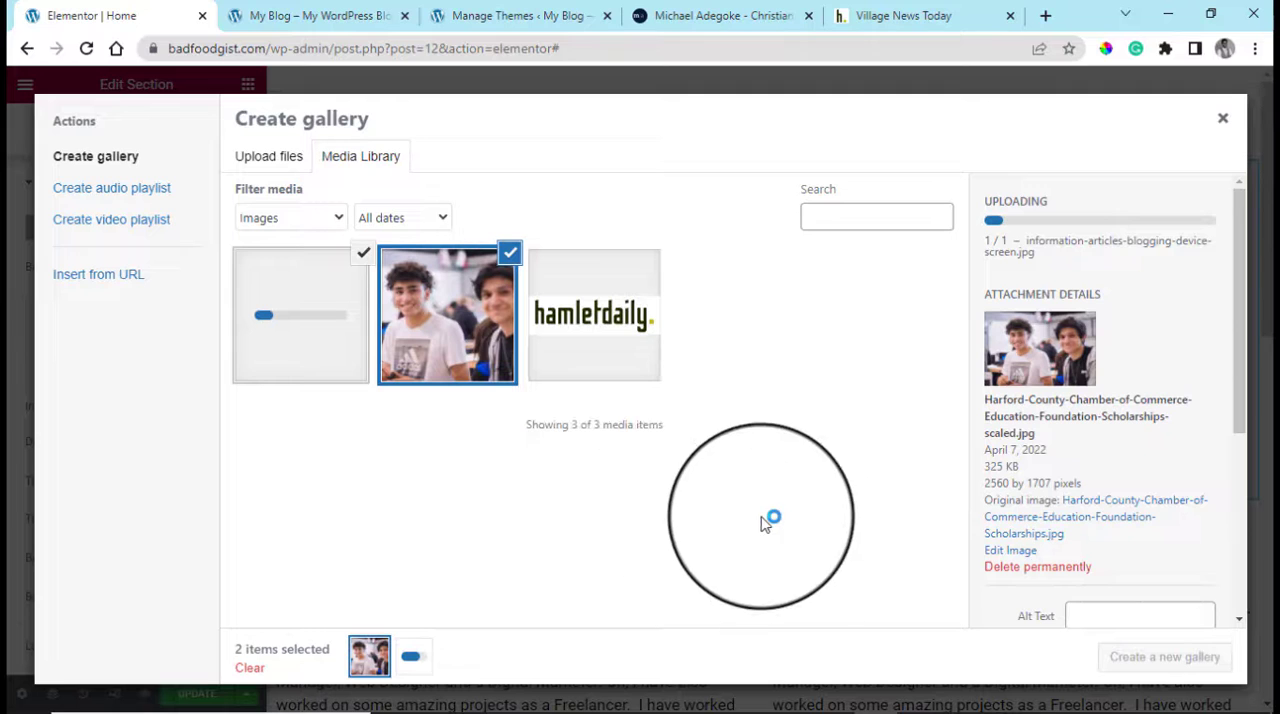
Add the coffee cup and notebook photo, and insert the three-image gallery as the section's slideshow background
click(284, 164)
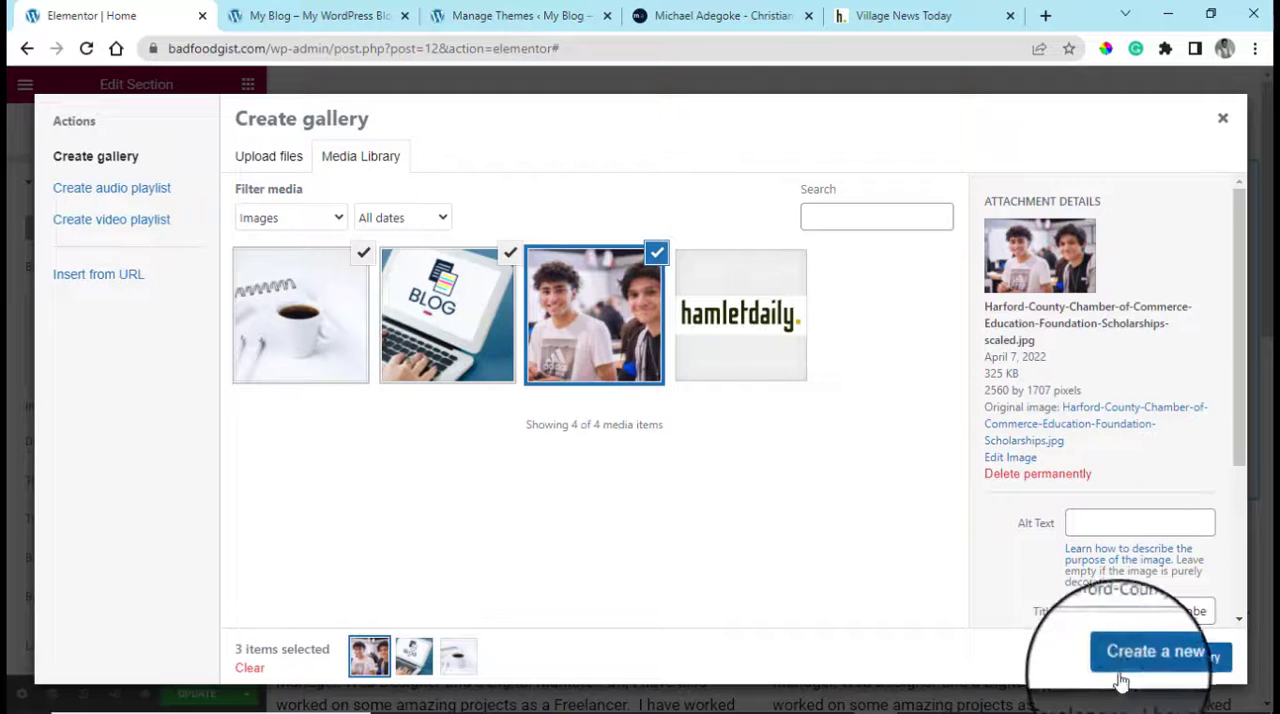
click(1119, 678)
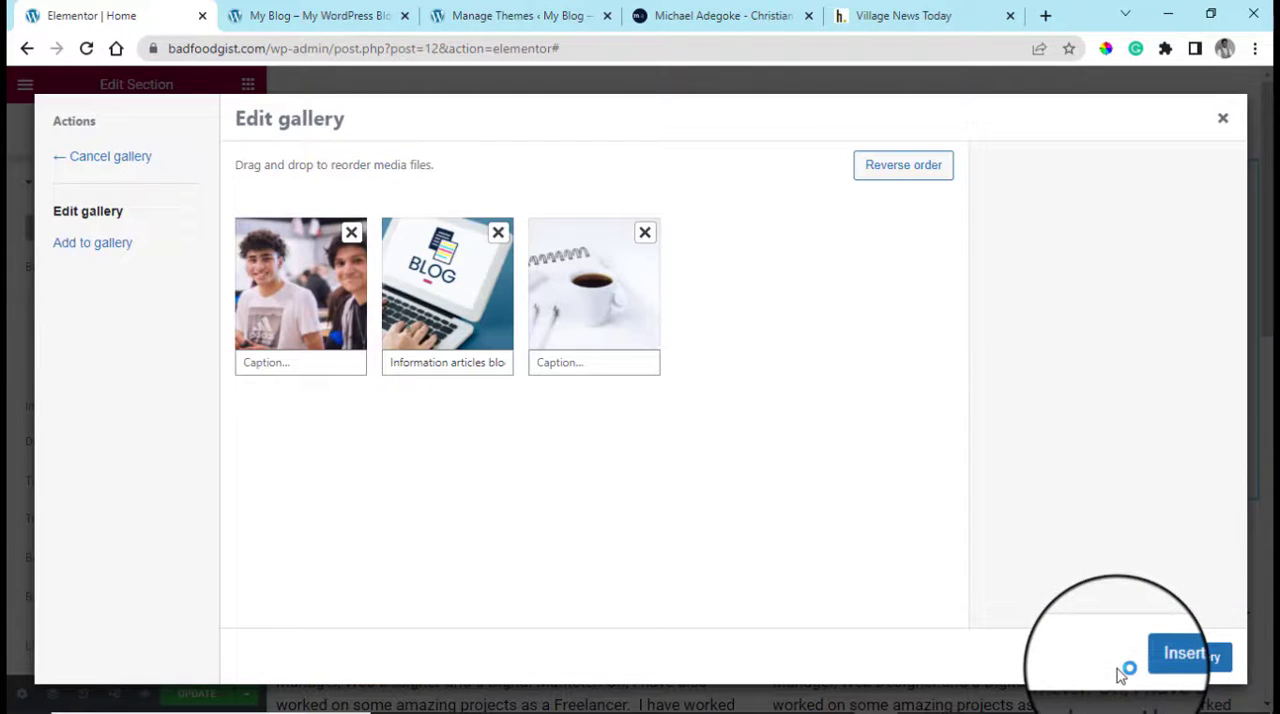
click(1186, 664)
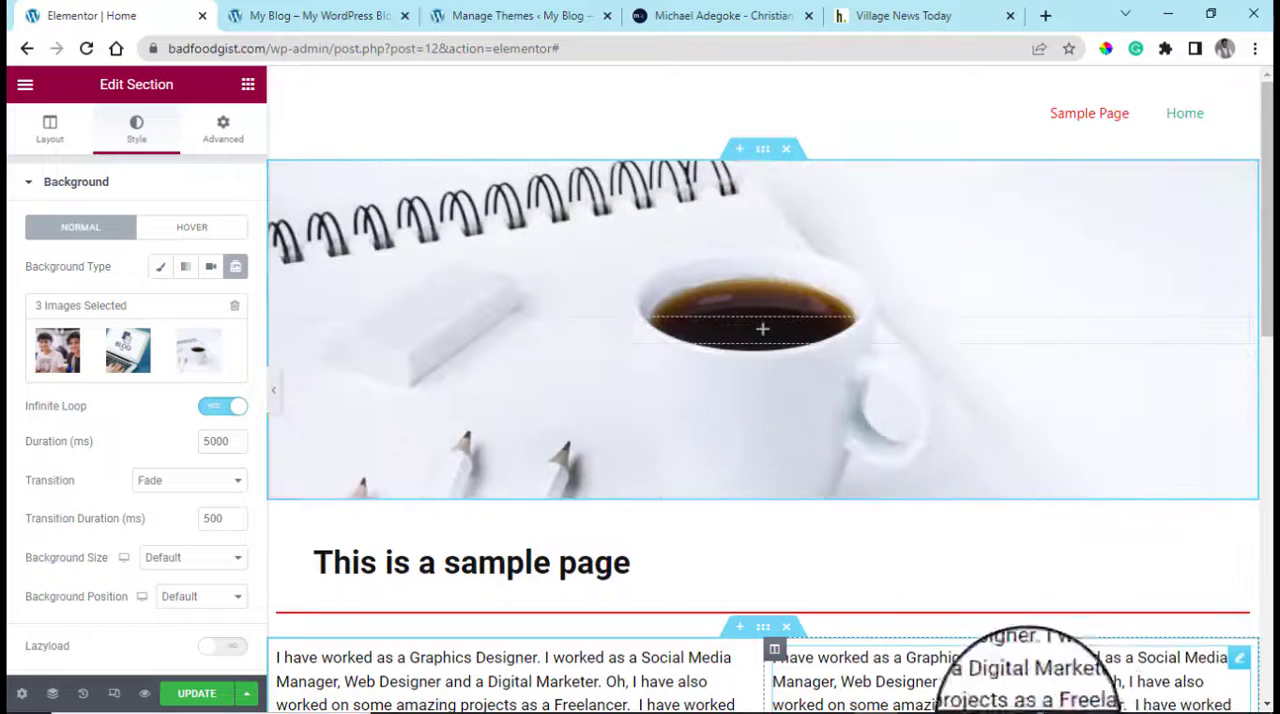
Set the transition of the top section's background slideshow to Slide Right
scroll(697, 555, down, 1)
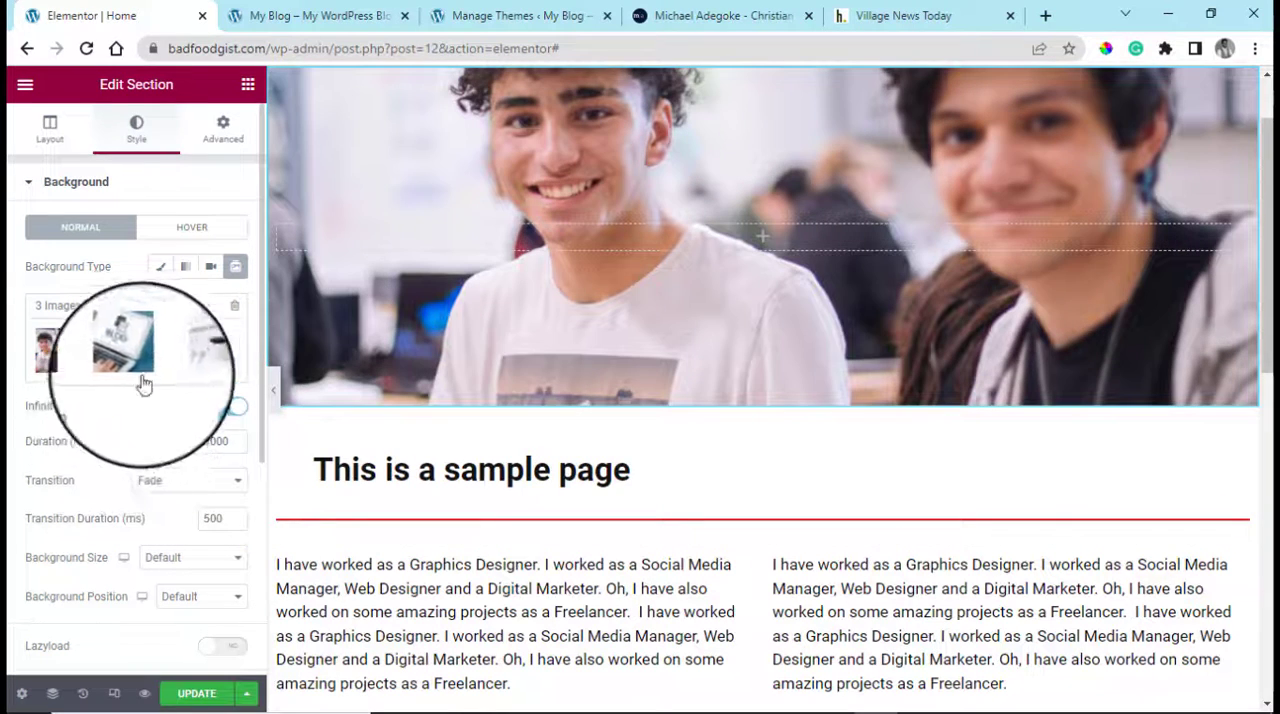
scroll(140, 543, down, 1)
scroll(140, 543, down, 1)
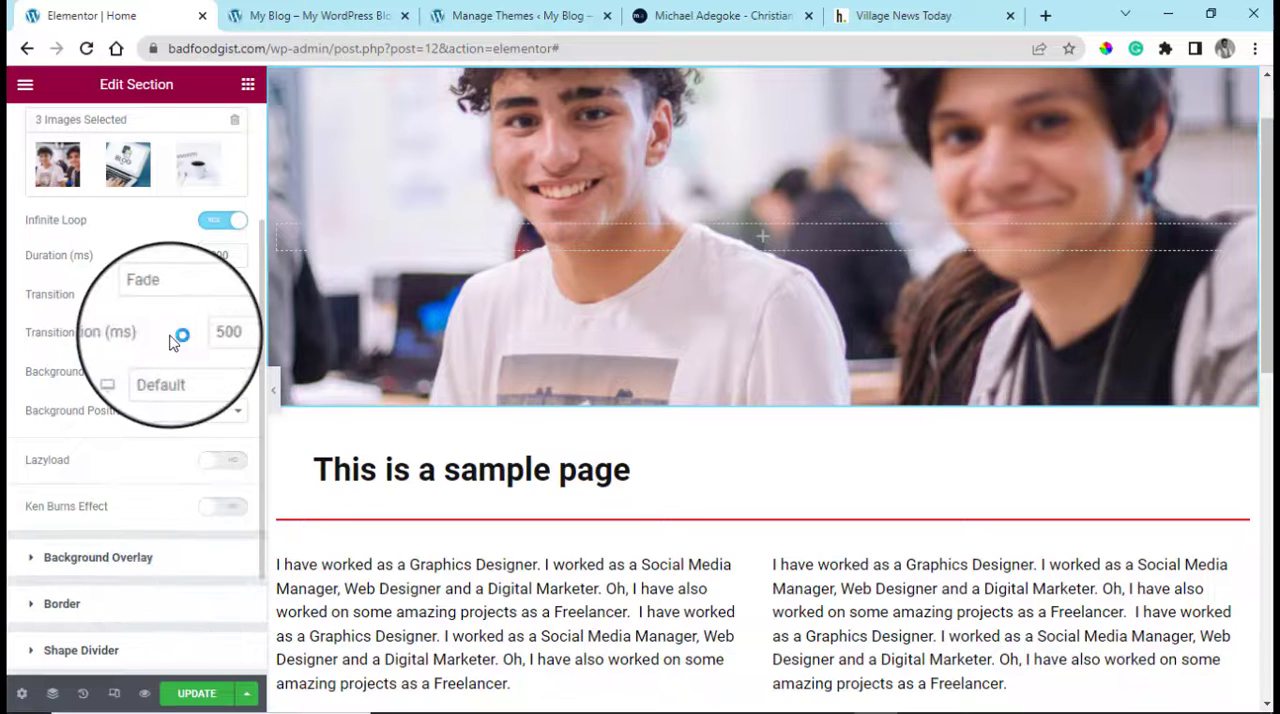
scroll(169, 342, up, 1)
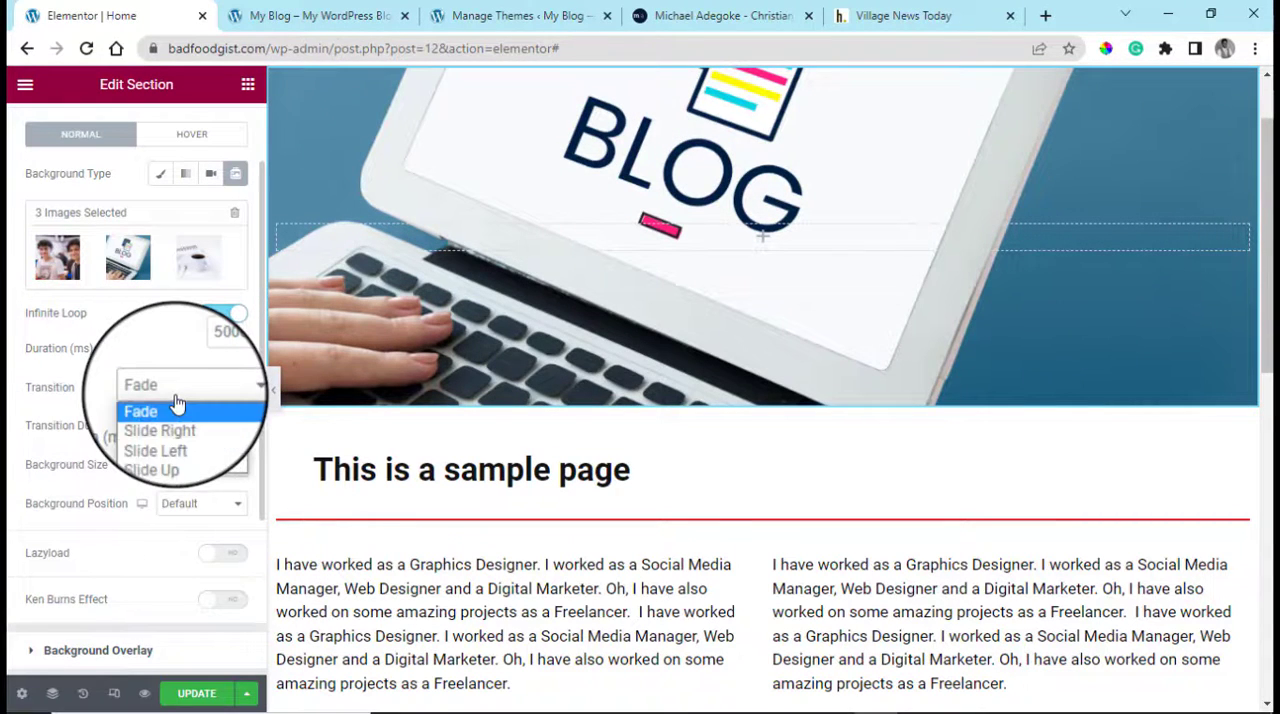
click(180, 428)
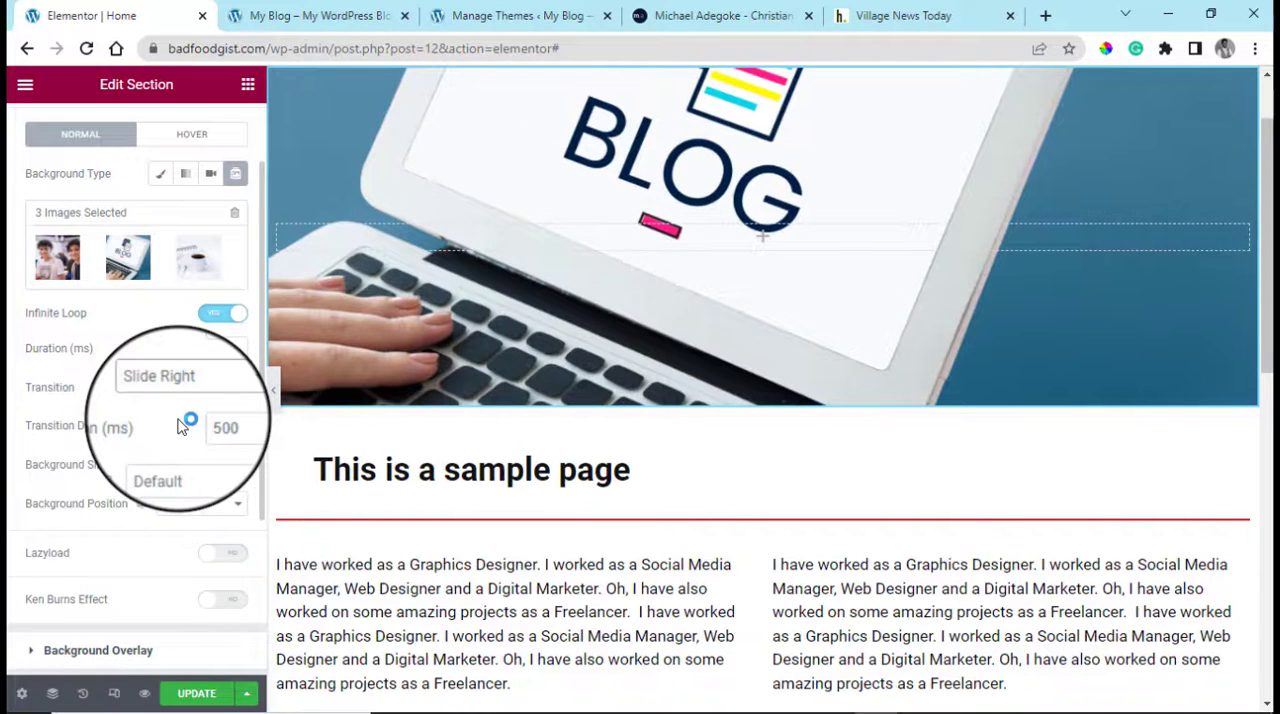
Give the top section a classic background overlay and open the overlay's color picker
scroll(226, 660, down, 1)
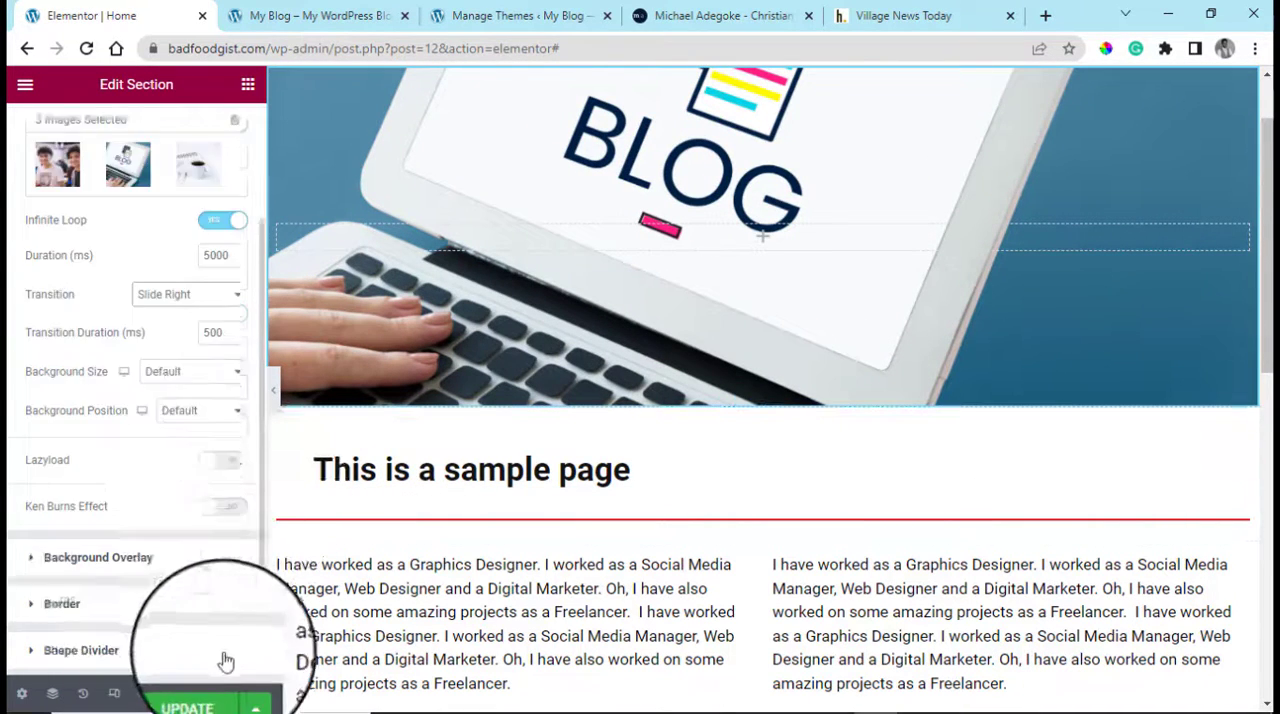
scroll(226, 660, down, 1)
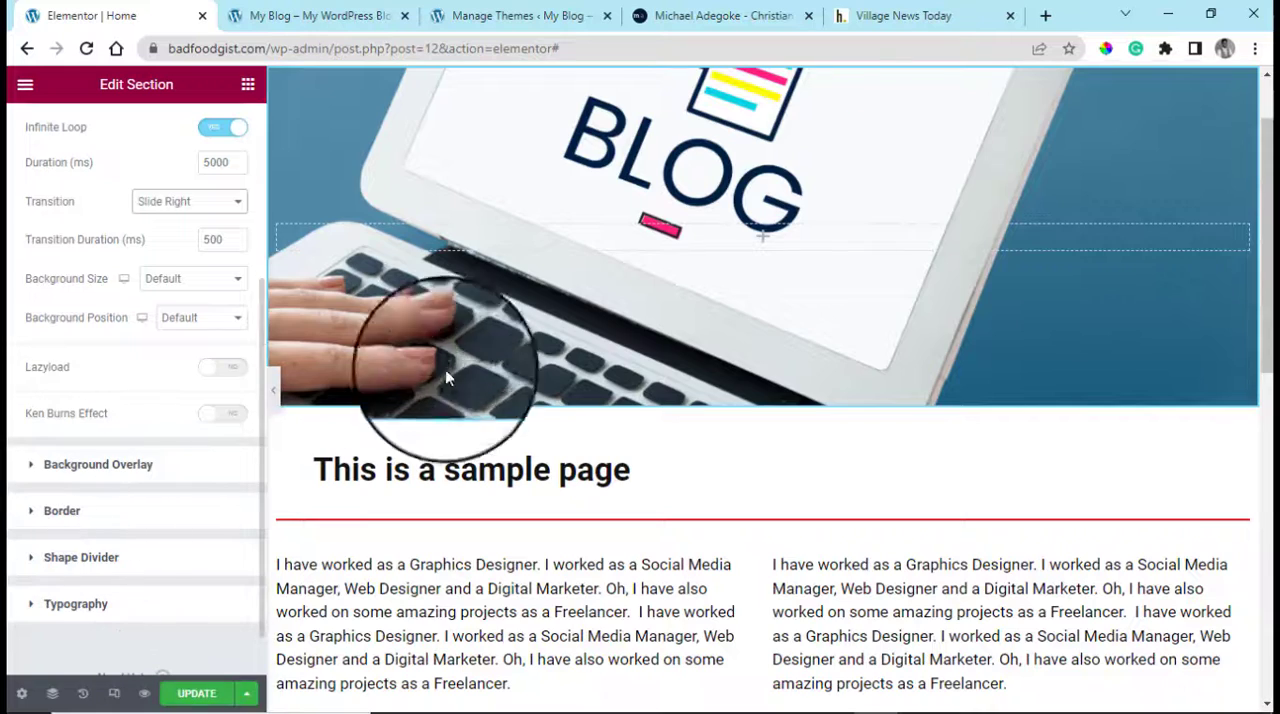
scroll(445, 369, up, 1)
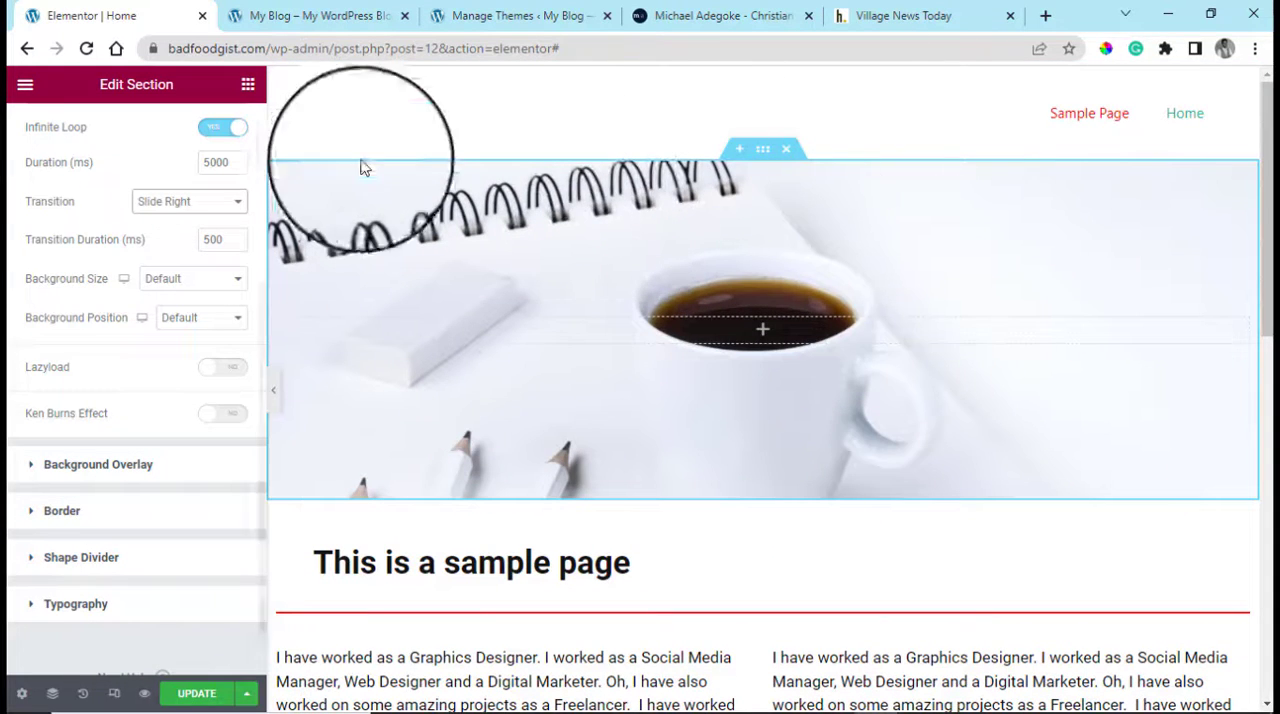
click(32, 468)
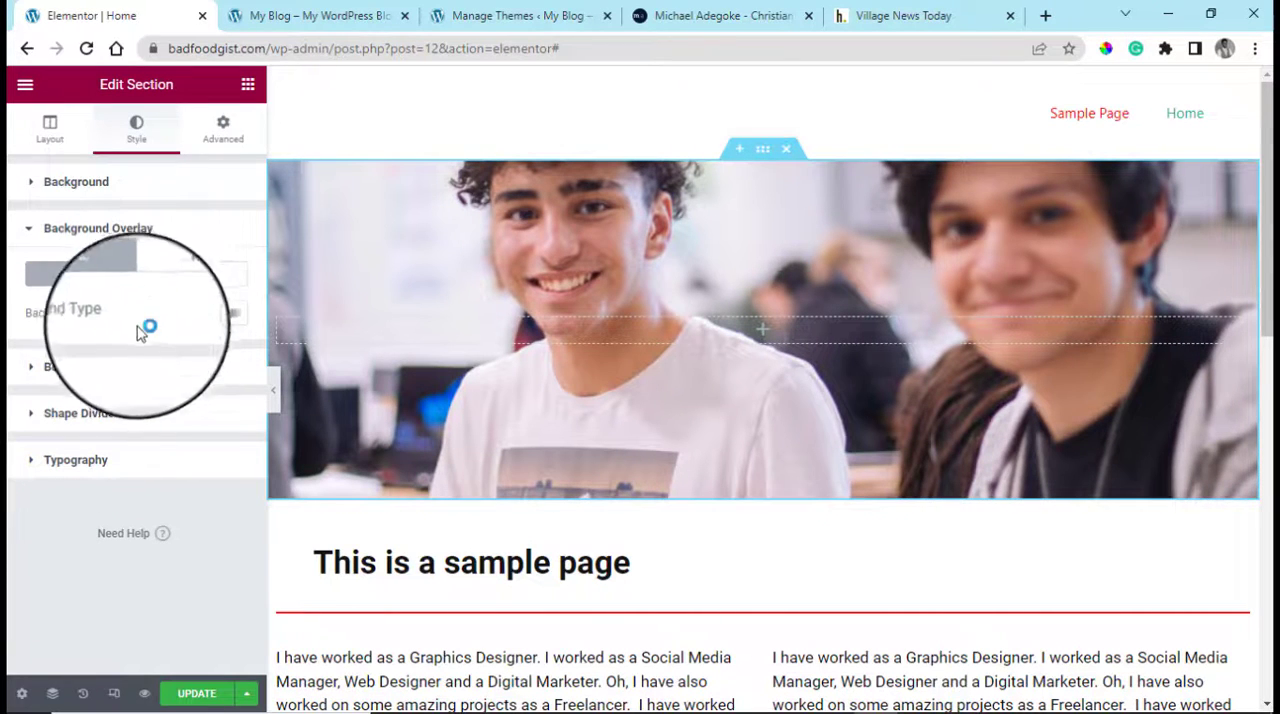
click(208, 316)
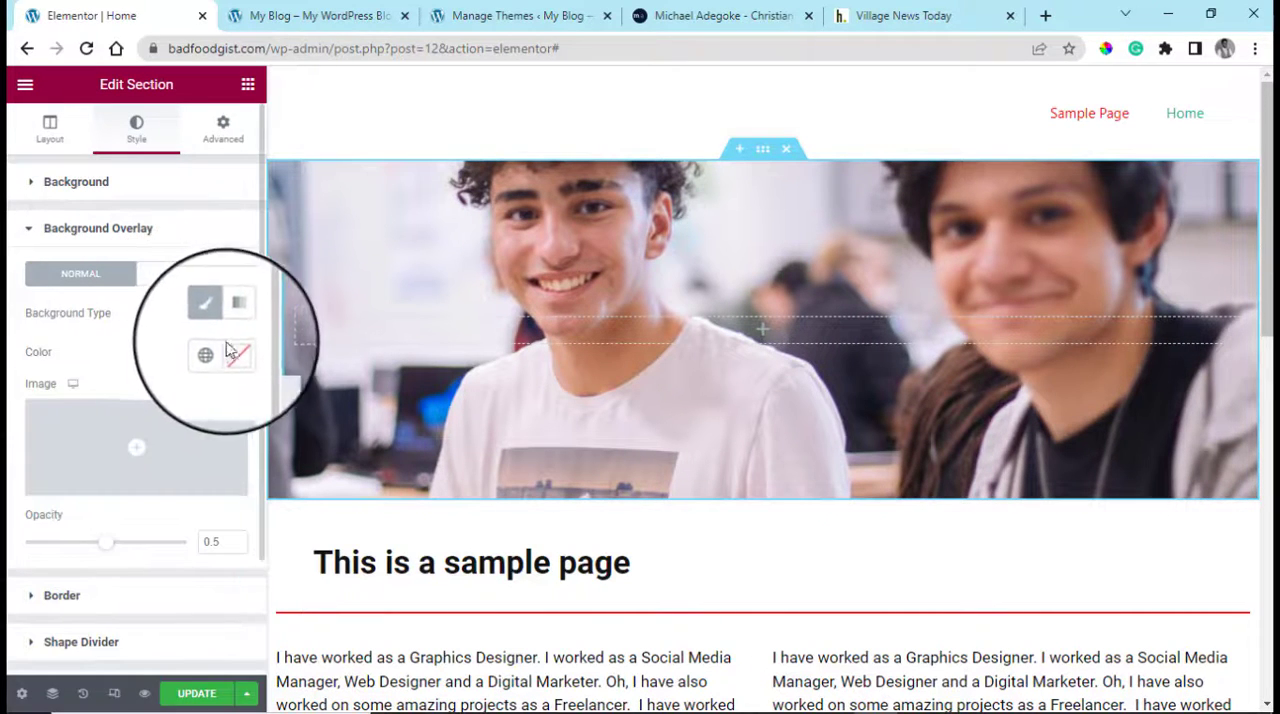
click(233, 361)
Try muted red, green and brown overlay colors at low opacity, ending with #4B35272B
mouse_move(250, 471)
mouse_down()
mouse_move(280, 470)
mouse_move(268, 484)
mouse_move(208, 468)
mouse_up()
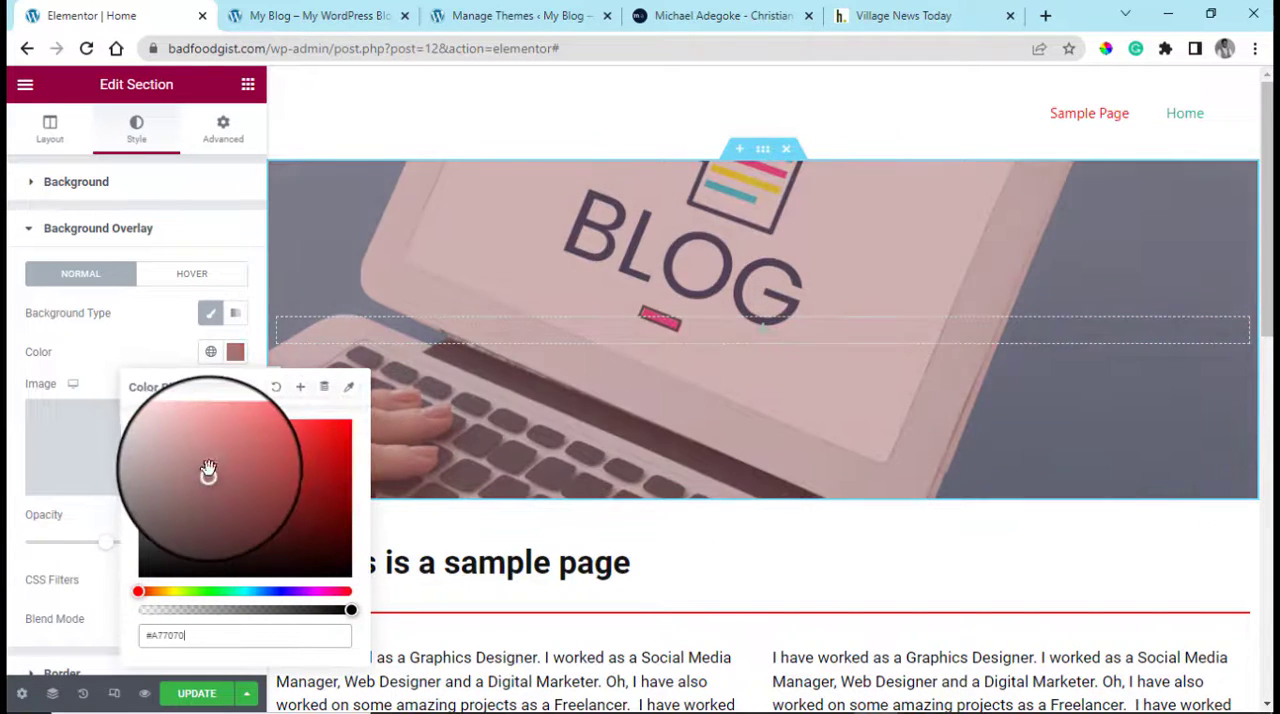
click(177, 612)
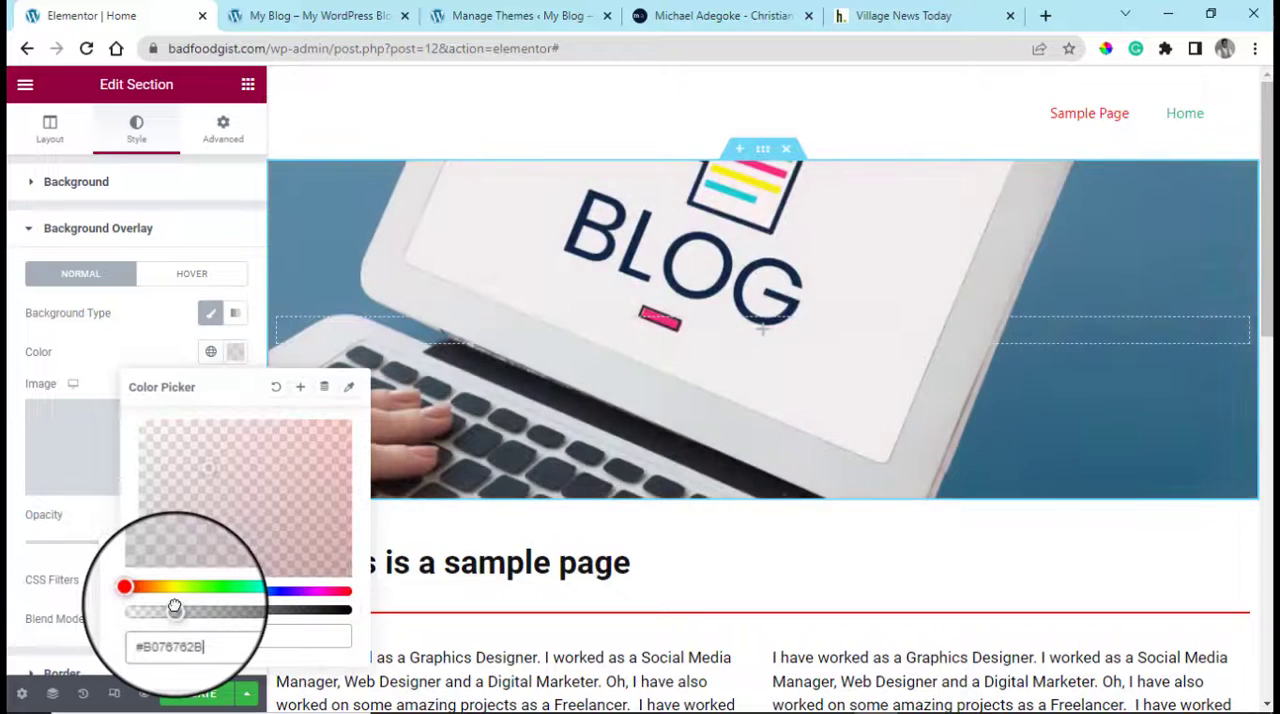
click(240, 529)
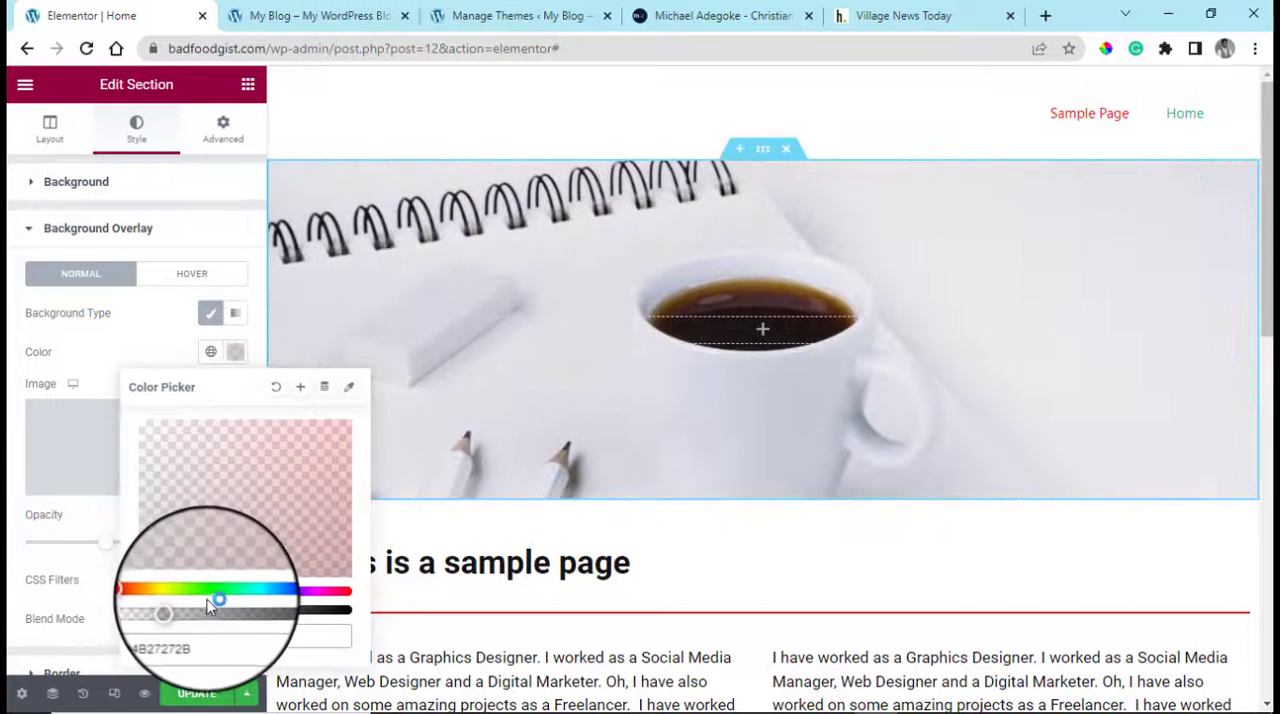
mouse_move(208, 602)
mouse_down()
mouse_move(191, 591)
mouse_move(211, 588)
mouse_up()
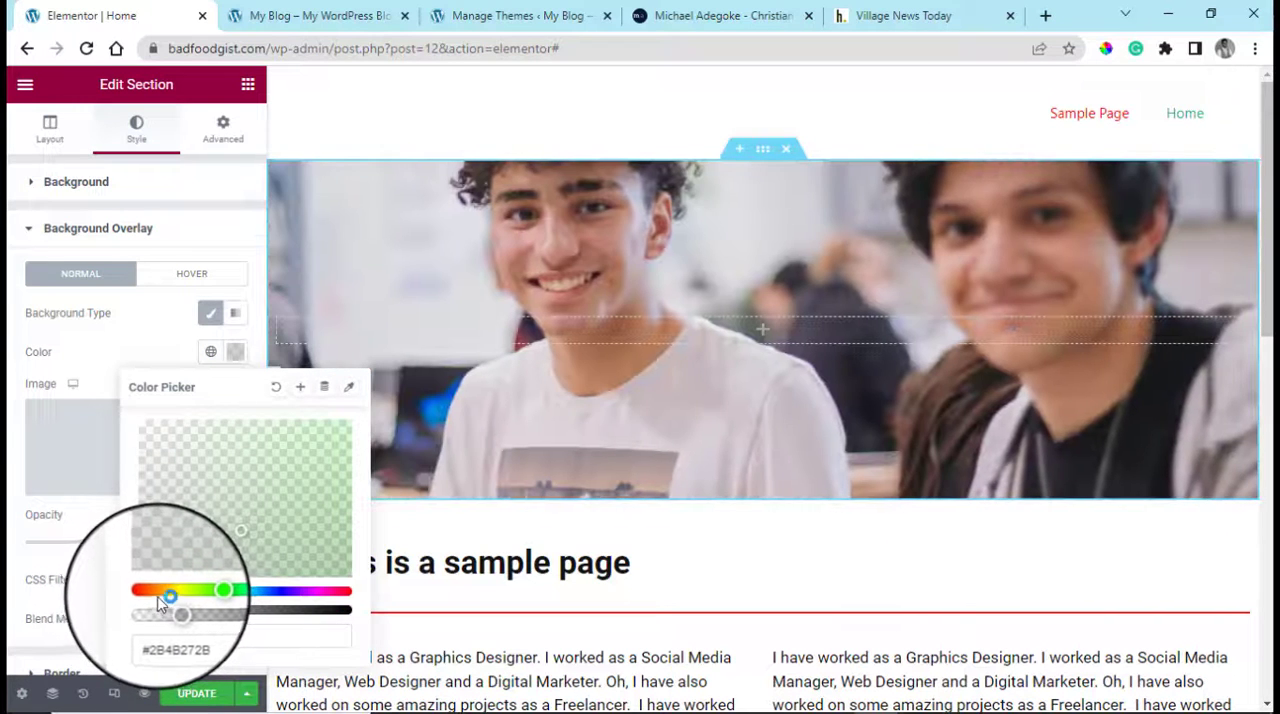
click(158, 597)
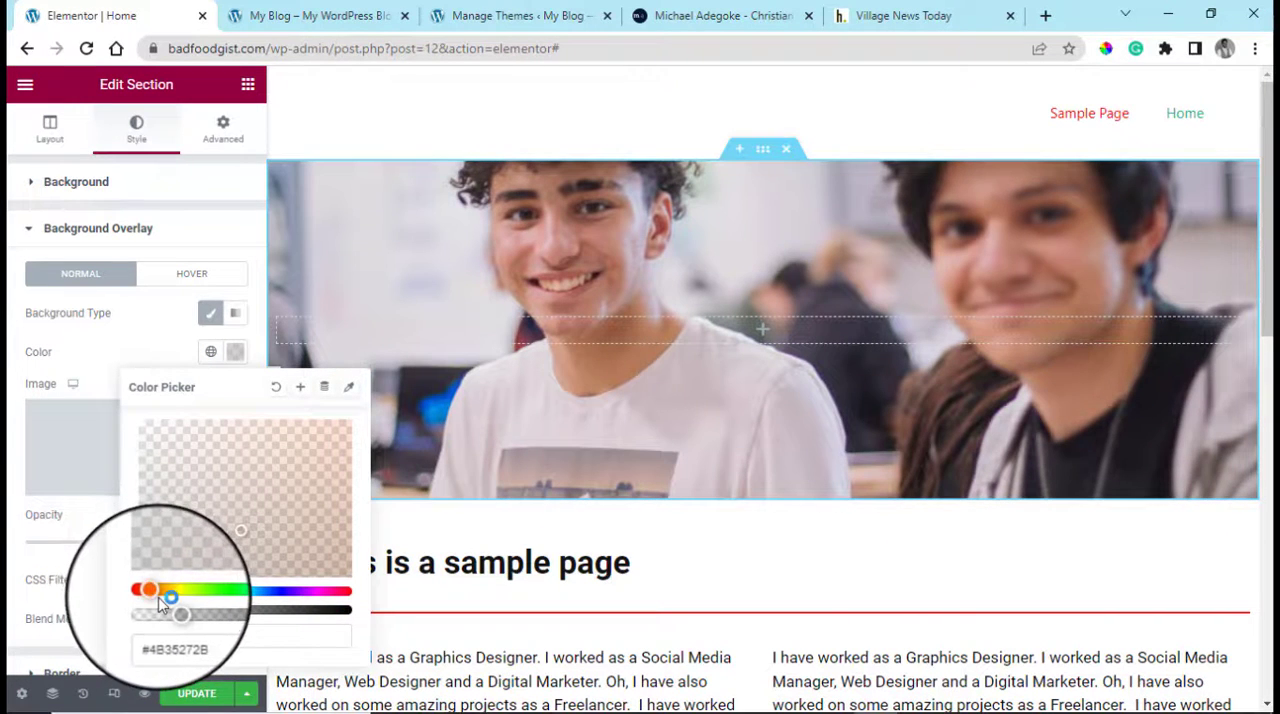
Set the top section's overlay color to a mostly opaque vivid blue, #0700EFD9
drag(181, 613, 307, 611)
drag(329, 494, 347, 429)
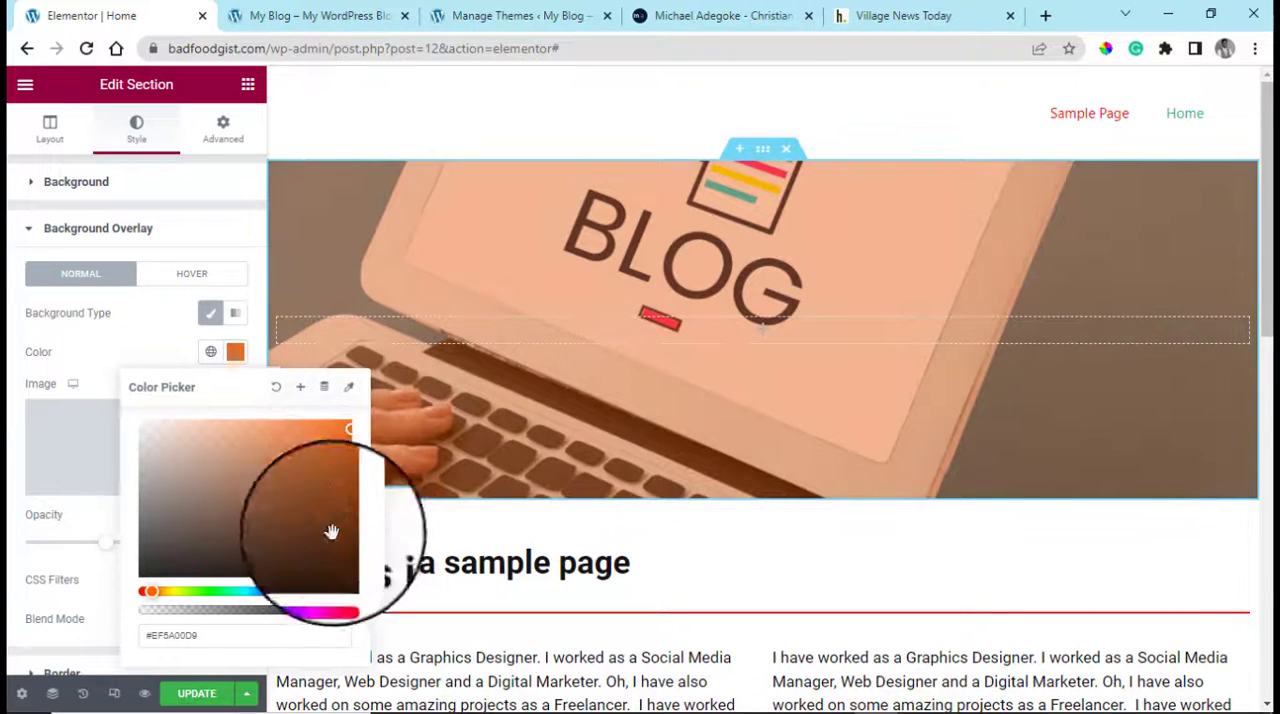
click(282, 592)
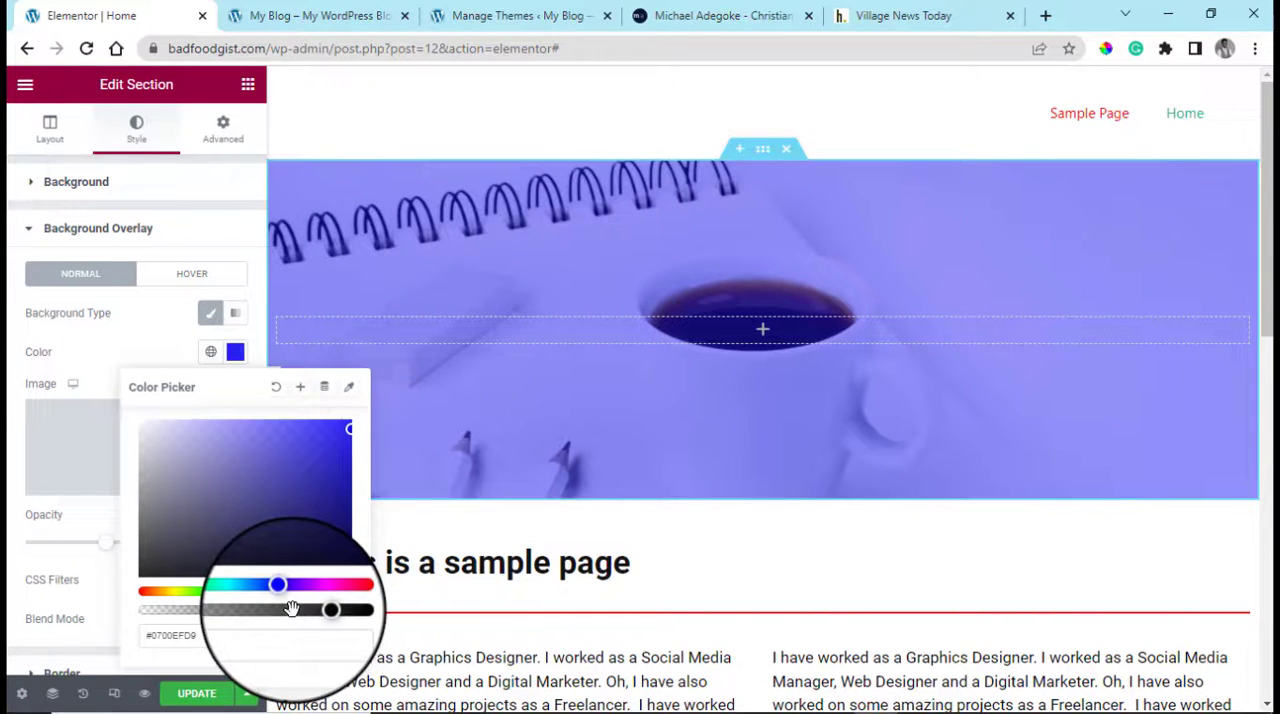
Lower the overlay color's opacity to #0700EFB8 and change the top section's background overlay type to gradient
click(291, 608)
click(10, 358)
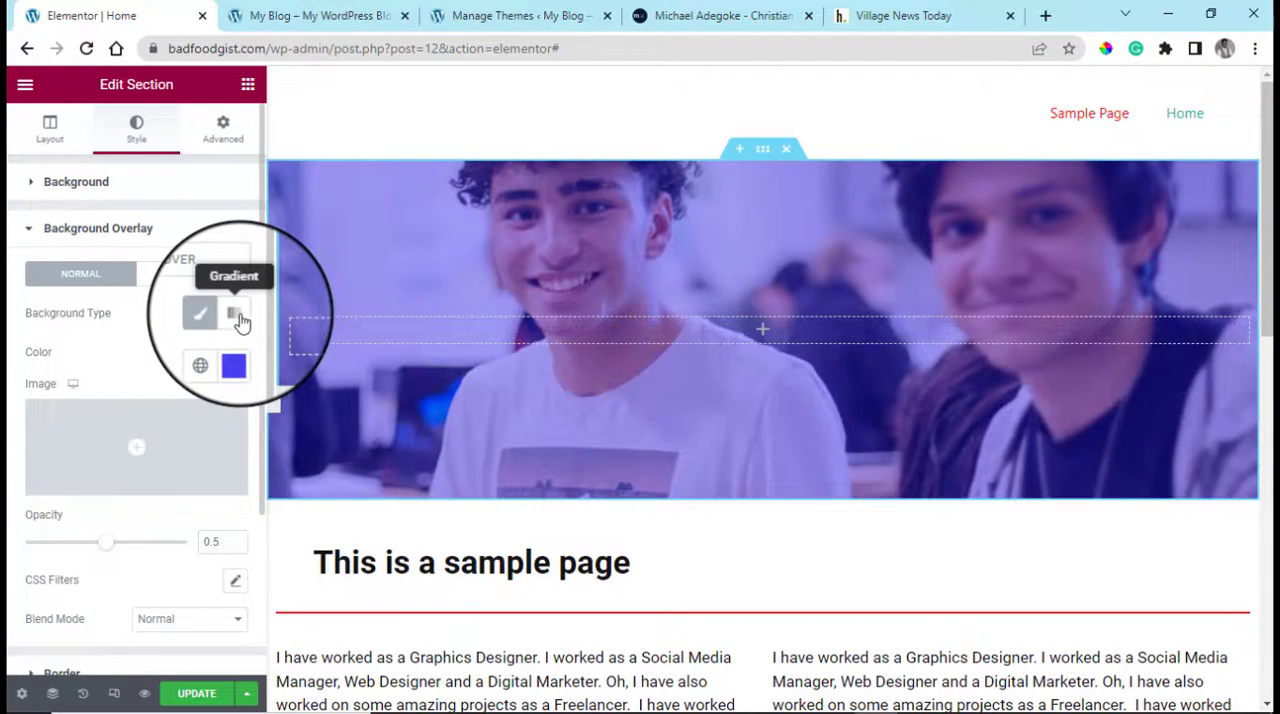
click(238, 318)
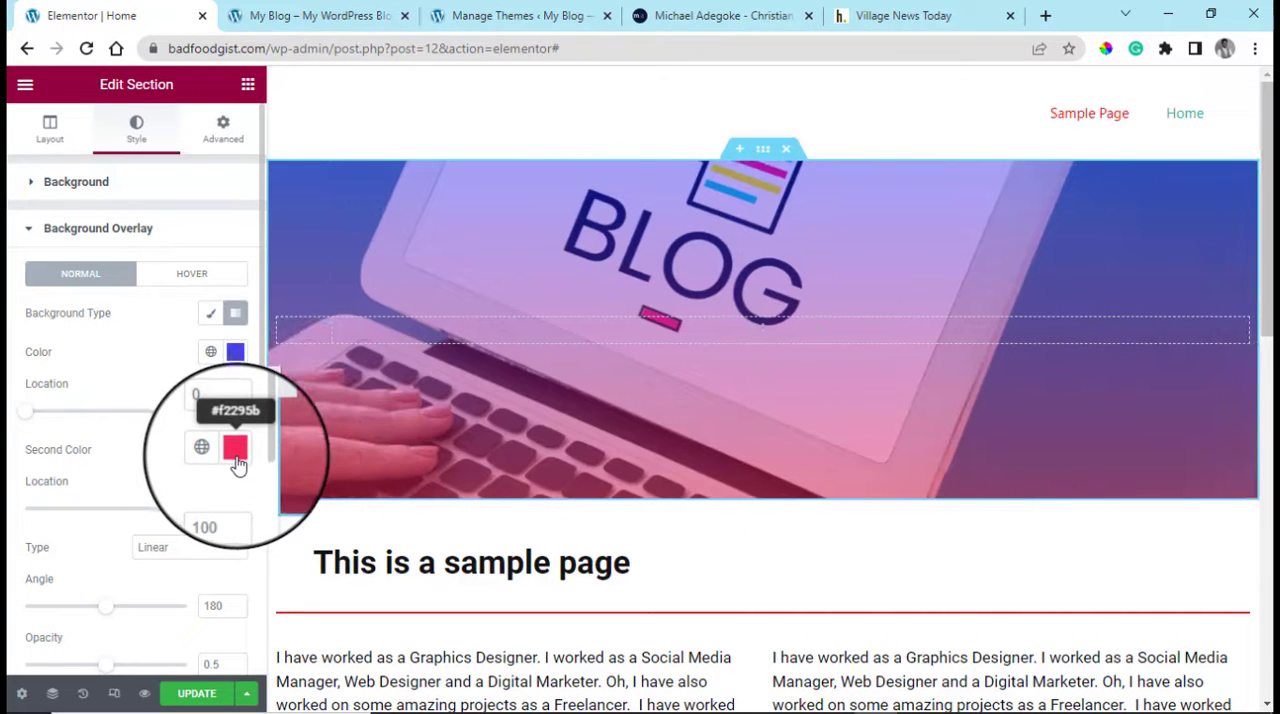
Change the background type of the three-column icon box section from classic to gradient
drag(1267, 260, 1268, 418)
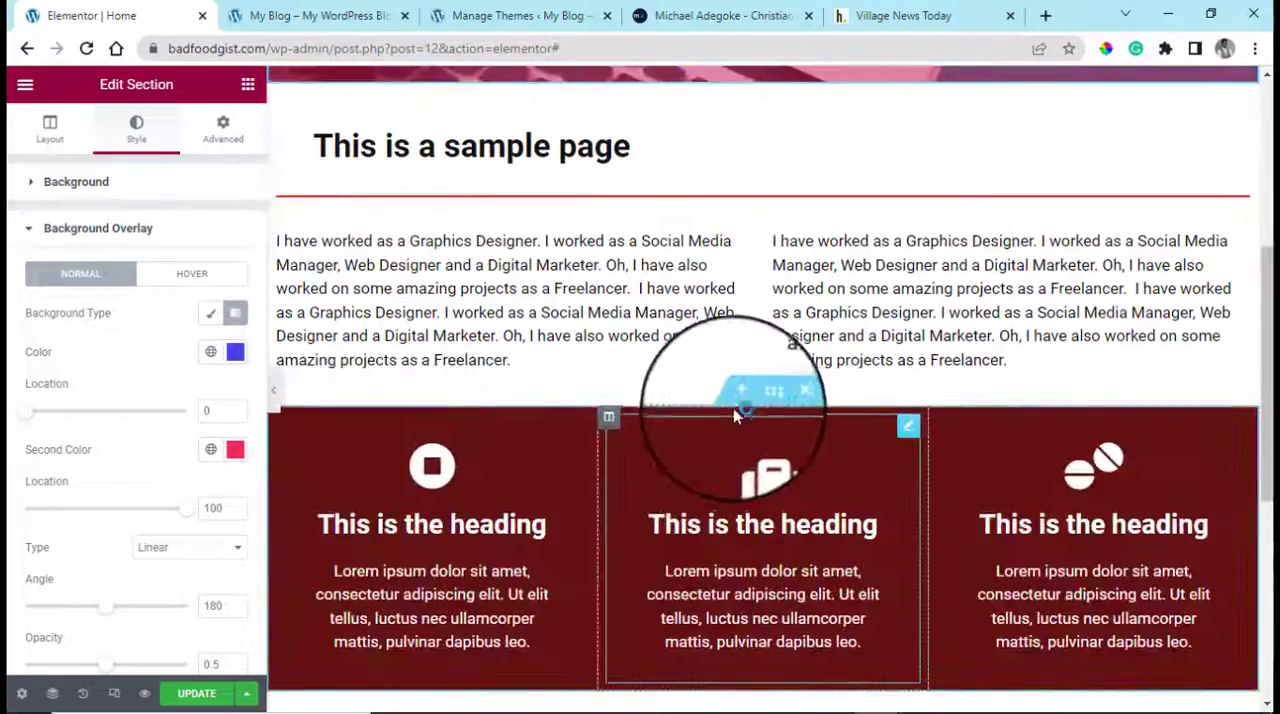
click(768, 398)
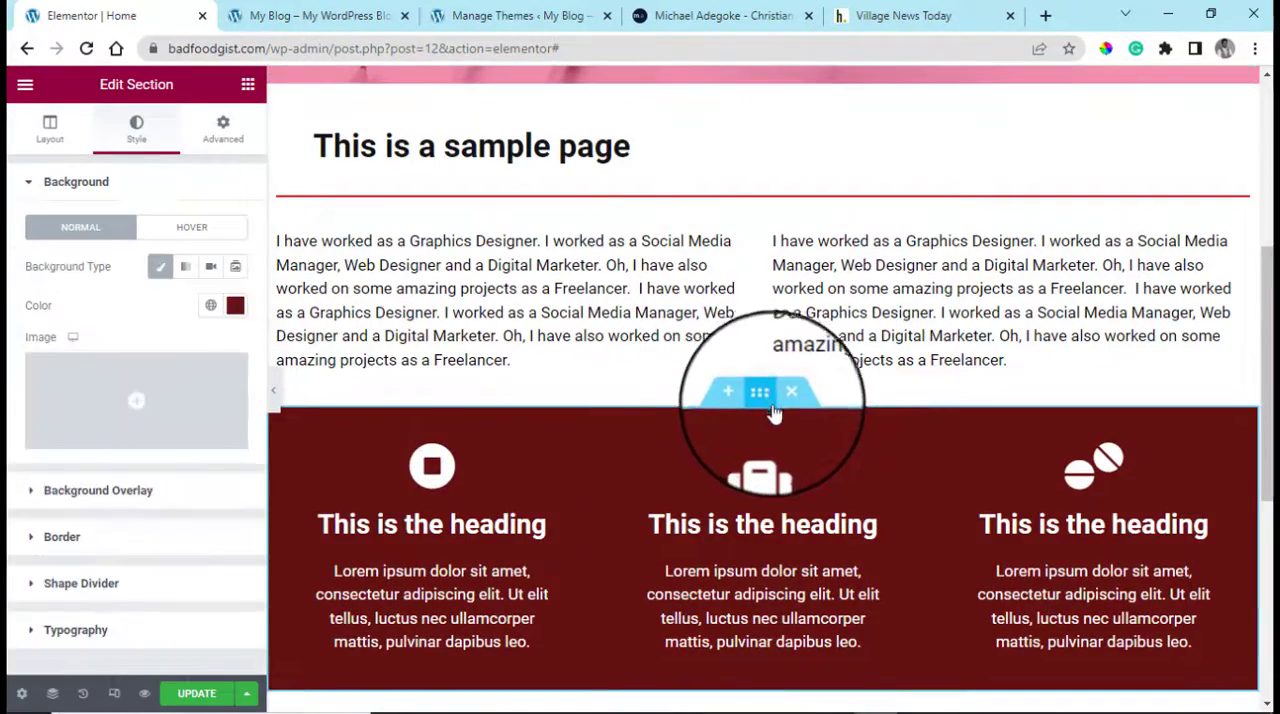
click(186, 272)
scroll(1250, 432, up, 4)
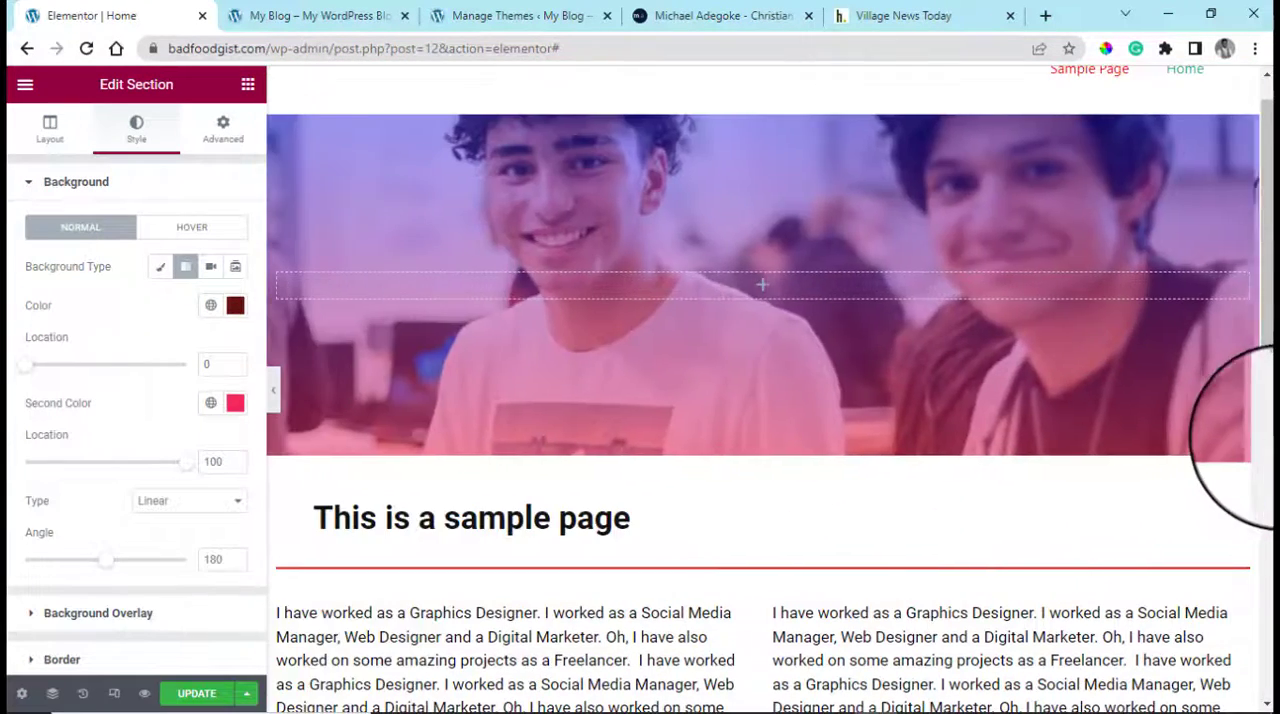
scroll(1255, 432, down, 8)
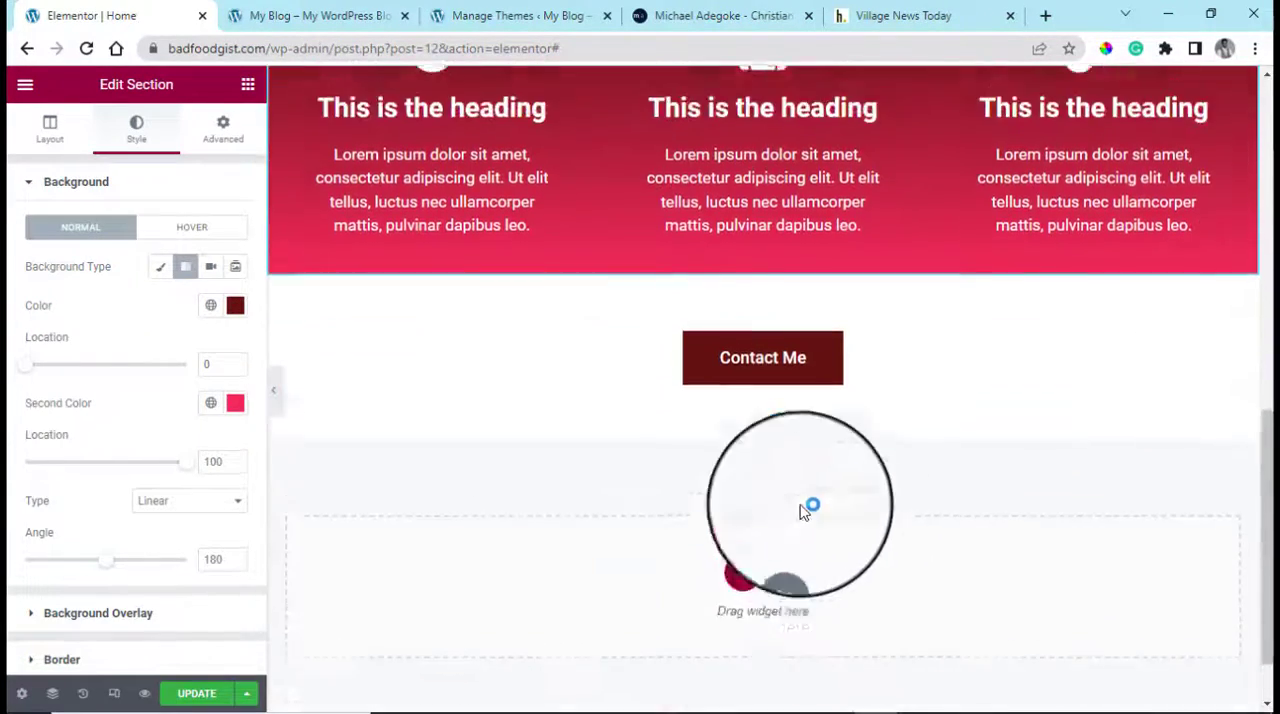
Give the Contact Me button a gradient background and update the page
scroll(805, 512, up, 1)
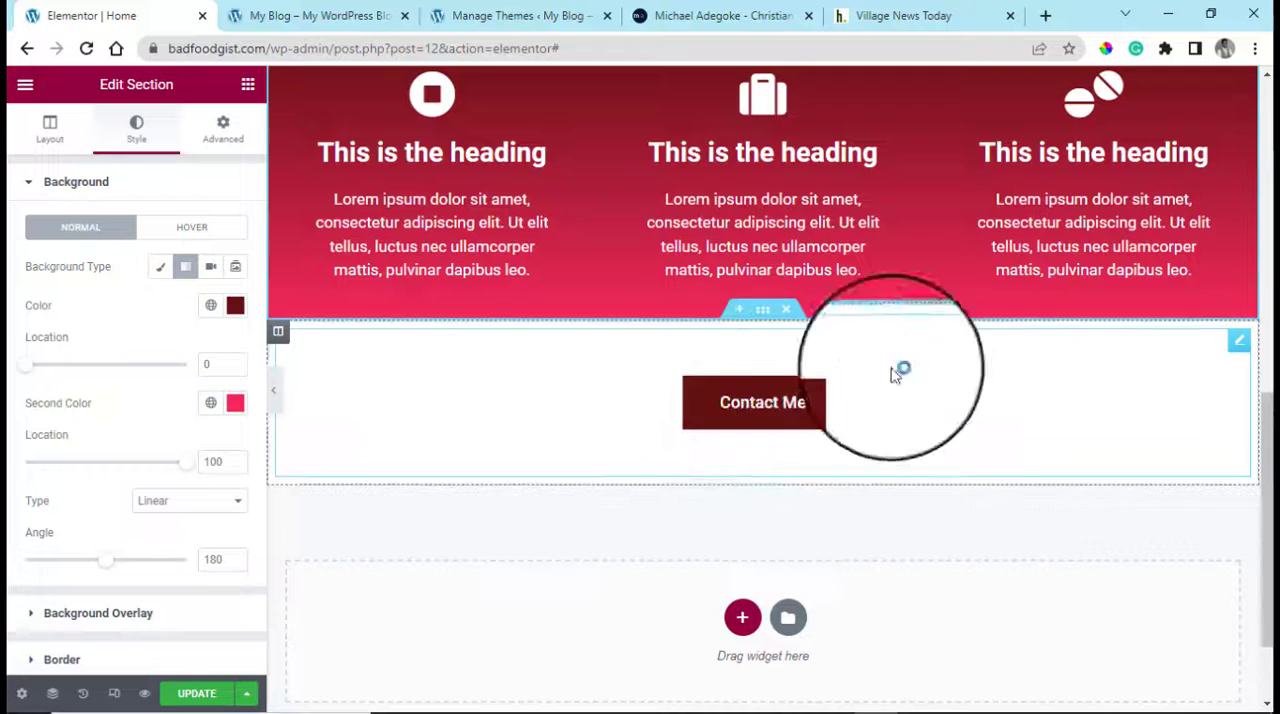
click(1238, 345)
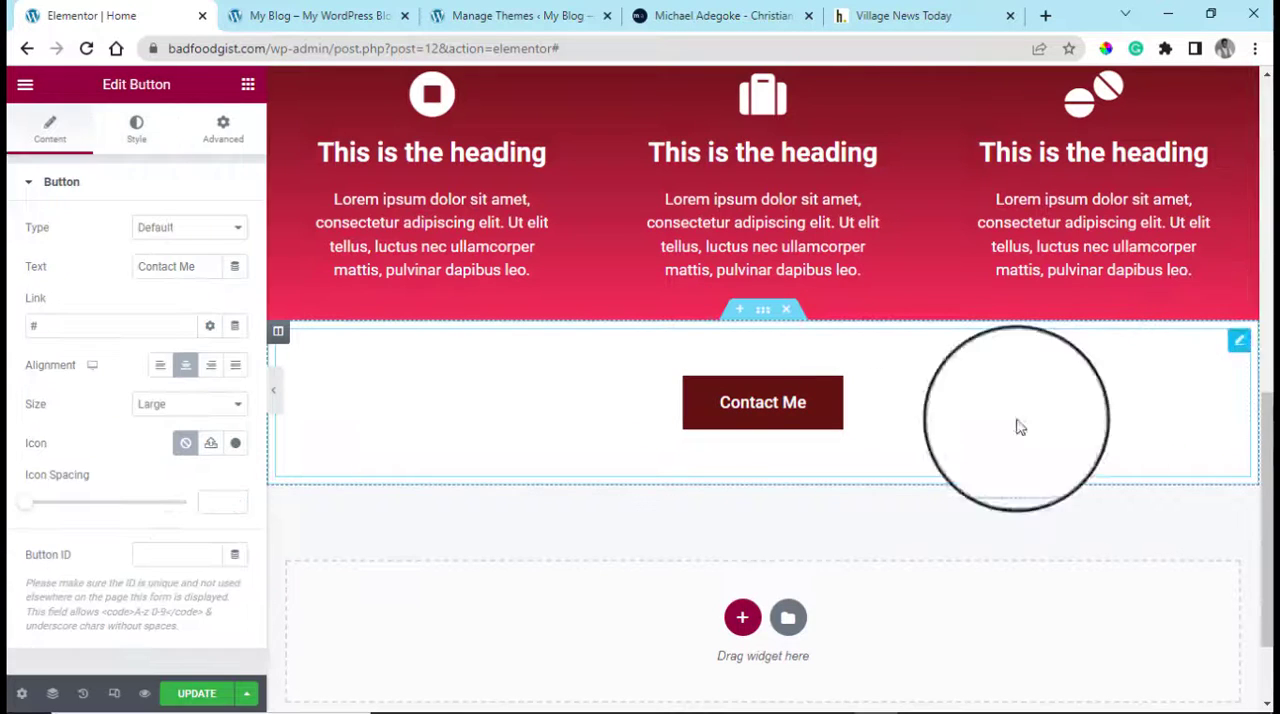
click(138, 142)
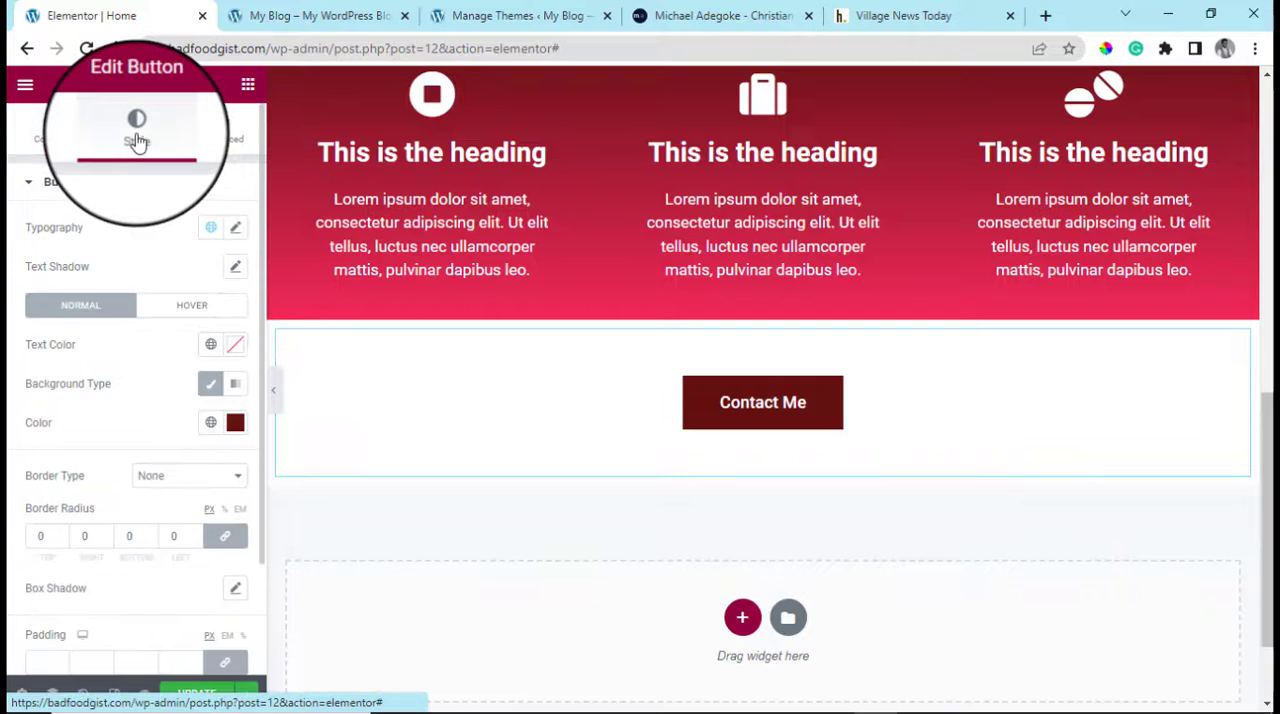
click(236, 387)
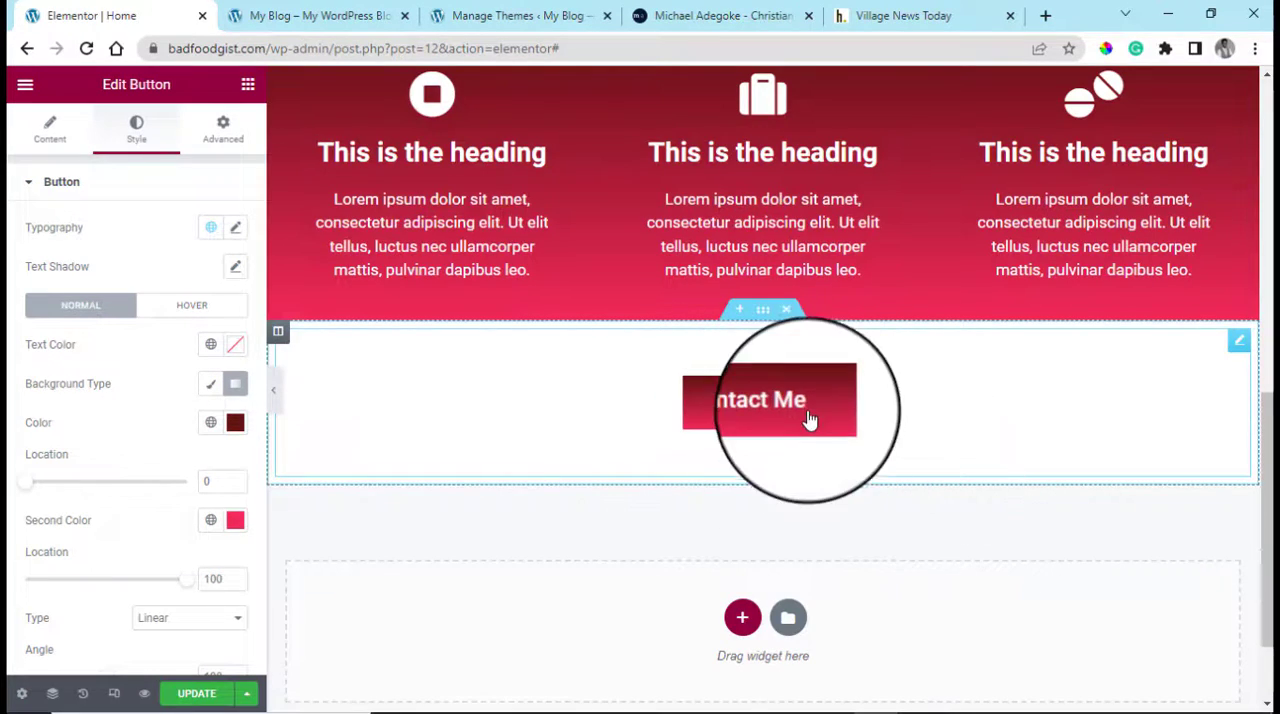
scroll(810, 420, up, 8)
scroll(810, 418, down, 5)
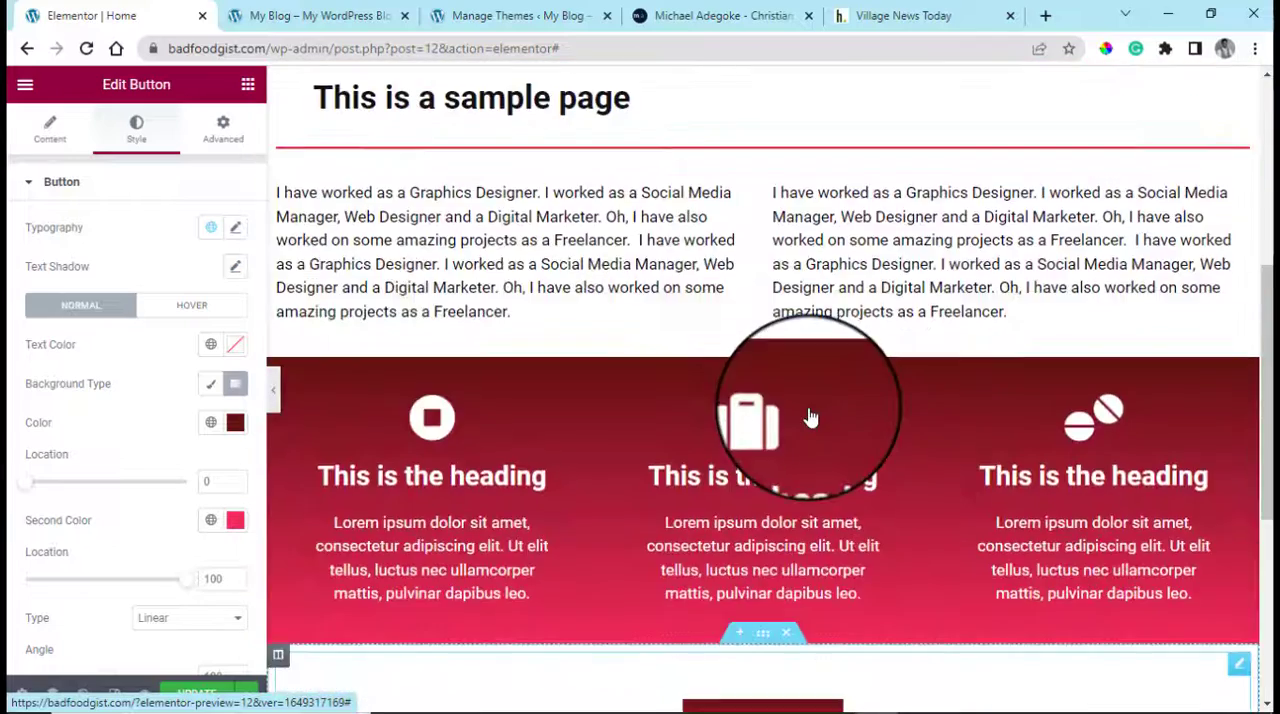
scroll(812, 416, down, 5)
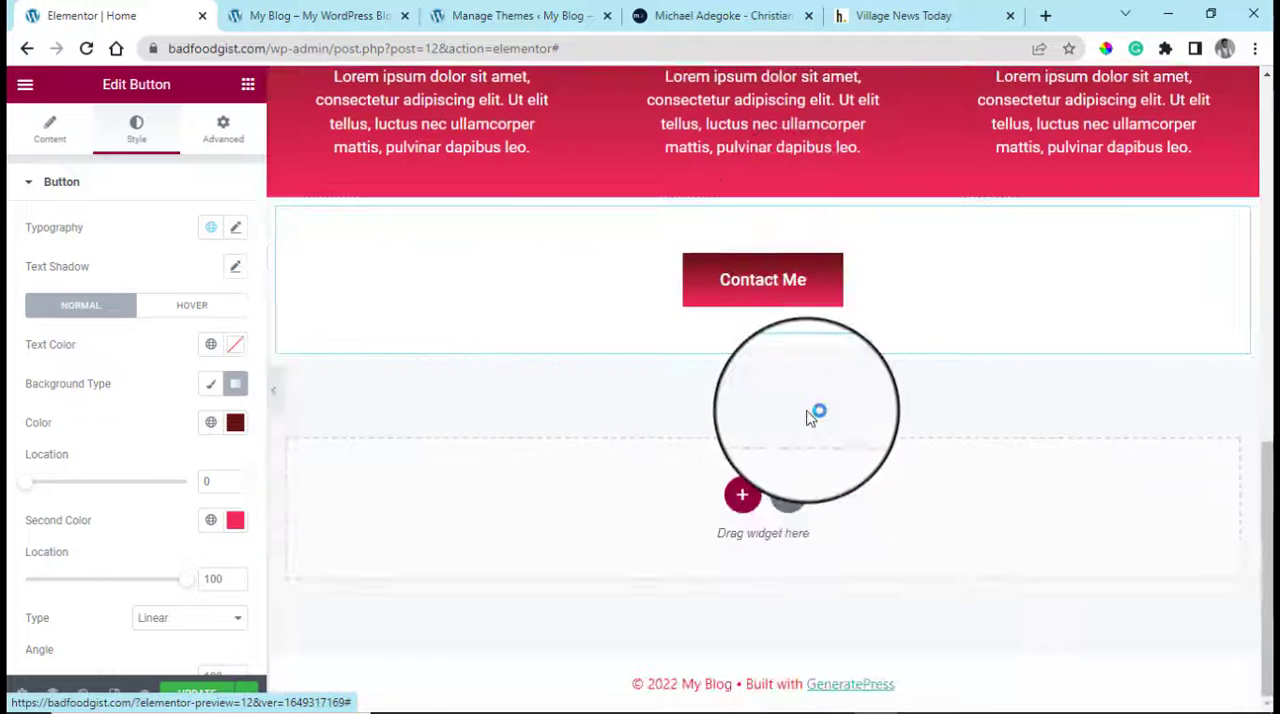
click(196, 697)
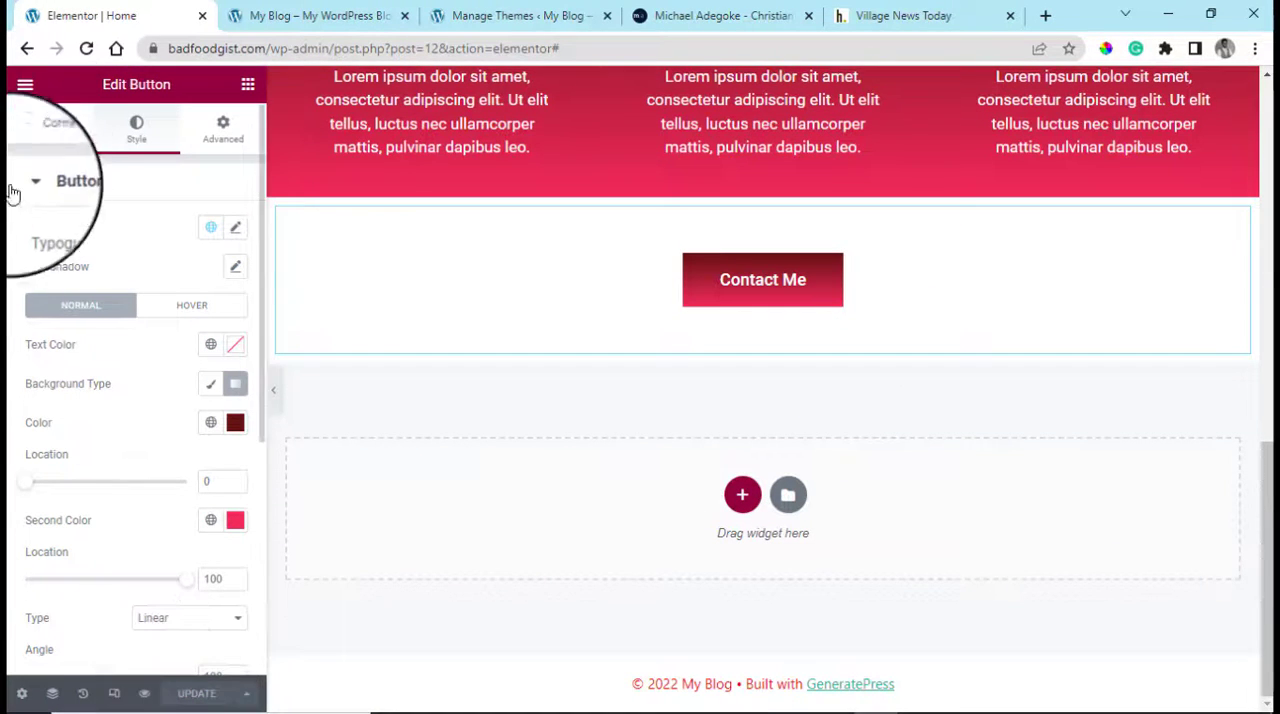
Open the live page in a new browser tab and examine the slideshow overlay, section widths, icon boxes and button
click(30, 91)
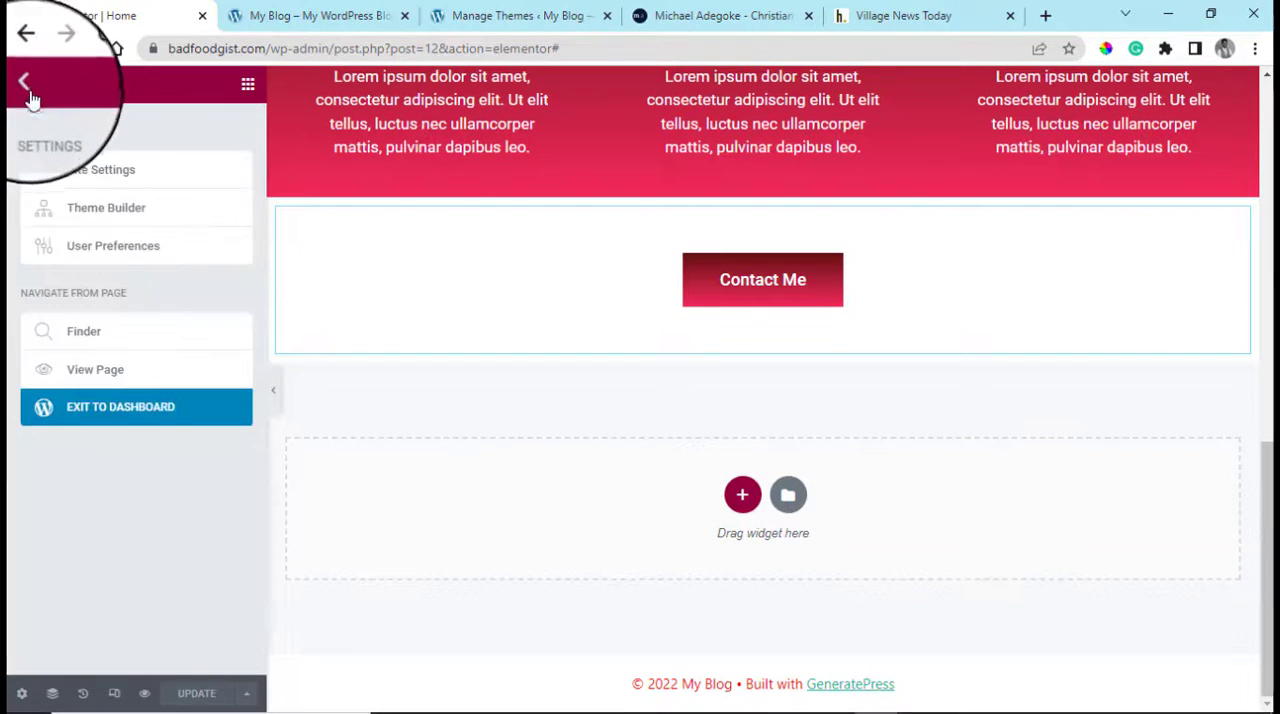
right_click(109, 370)
click(224, 388)
click(257, 14)
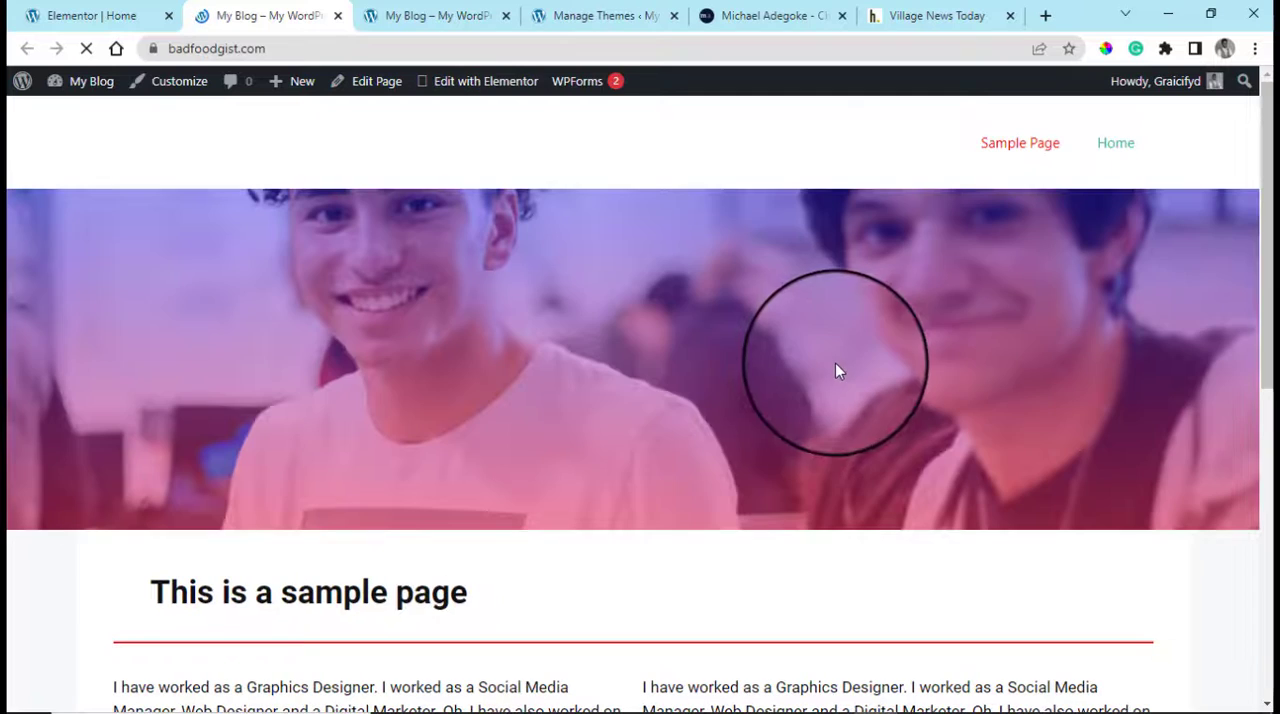
scroll(655, 350, down, 3)
scroll(715, 360, down, 4)
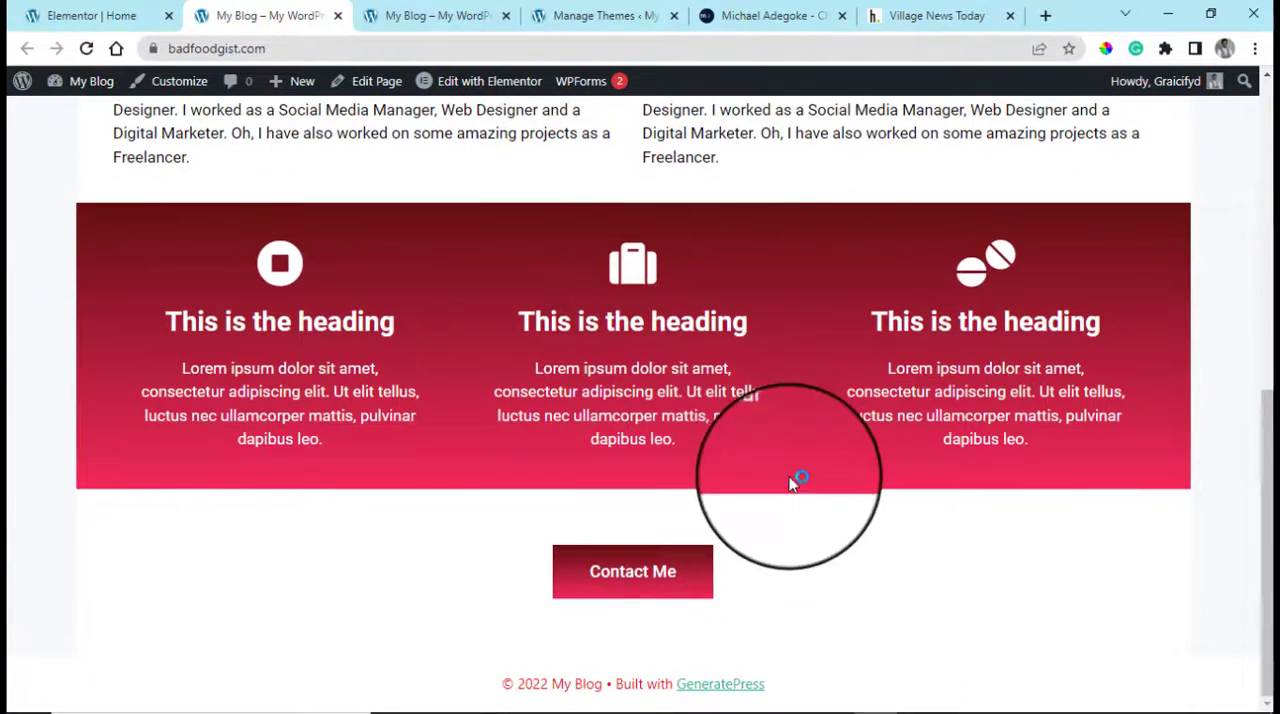
scroll(790, 483, up, 4)
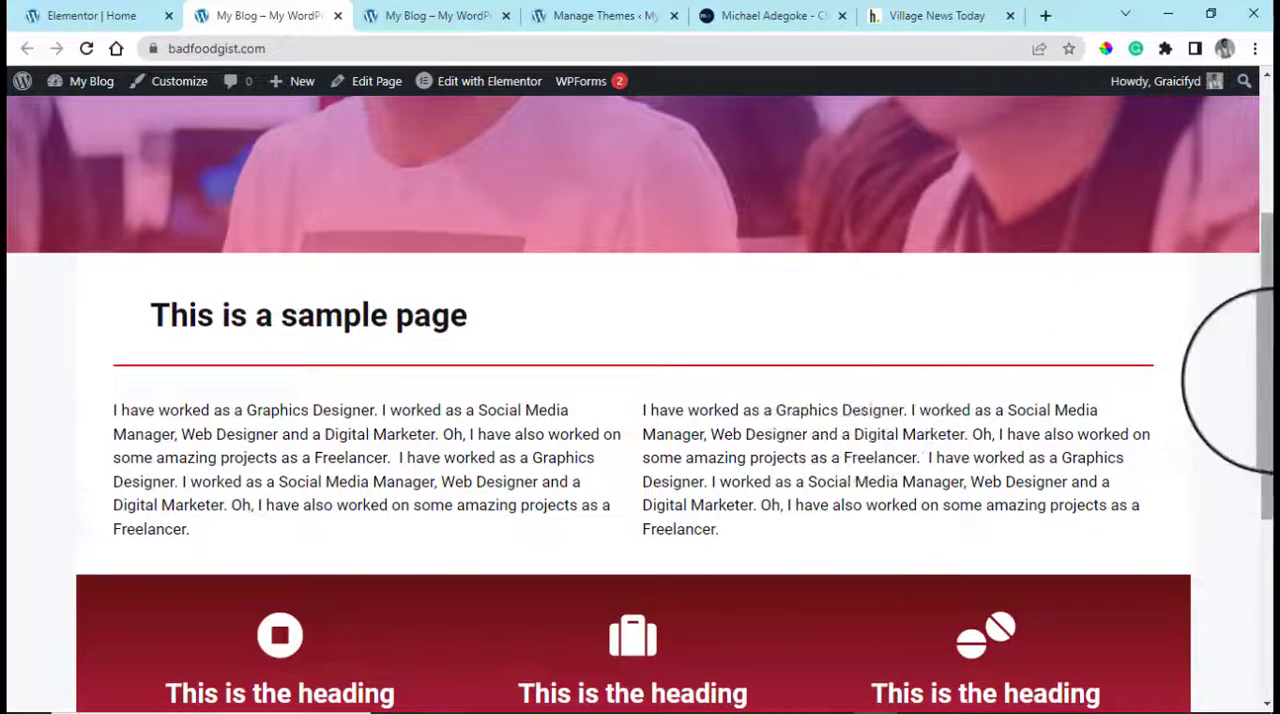
drag(1270, 380, 1270, 700)
scroll(1270, 683, up, 5)
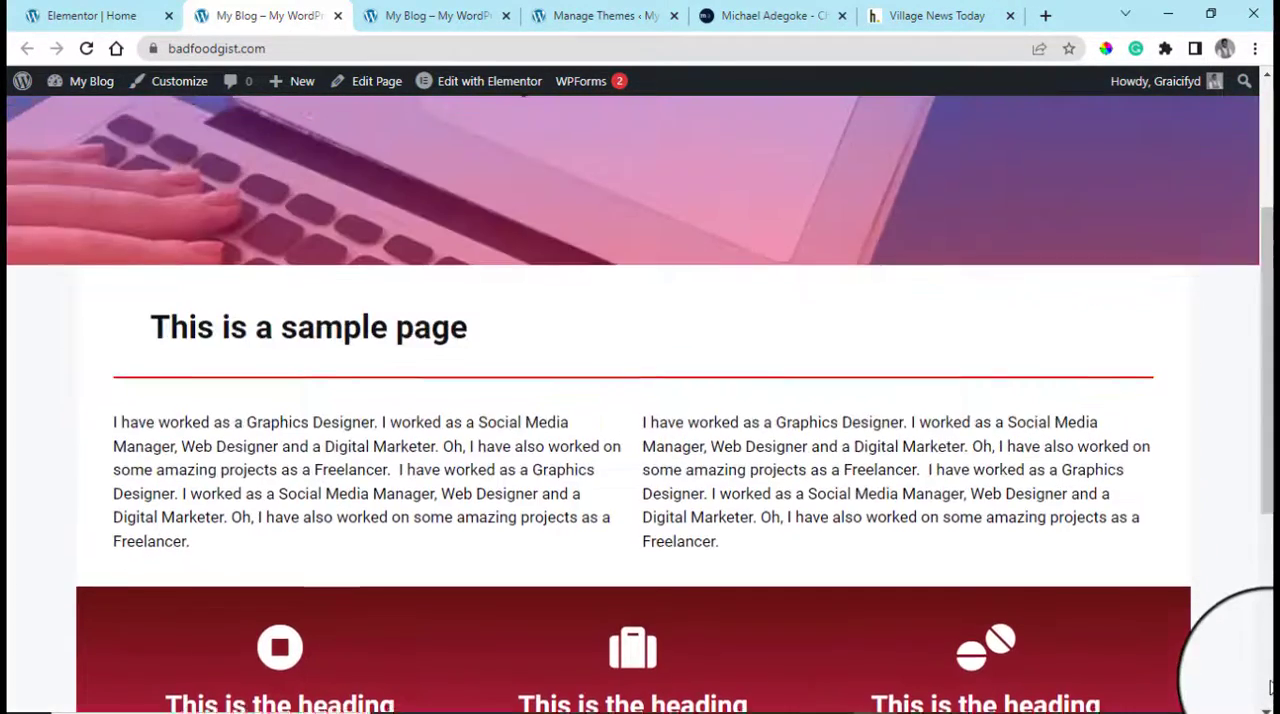
Return to the Elementor editor and set the icon box section's content width to Full Width
click(95, 15)
scroll(650, 369, up, 4)
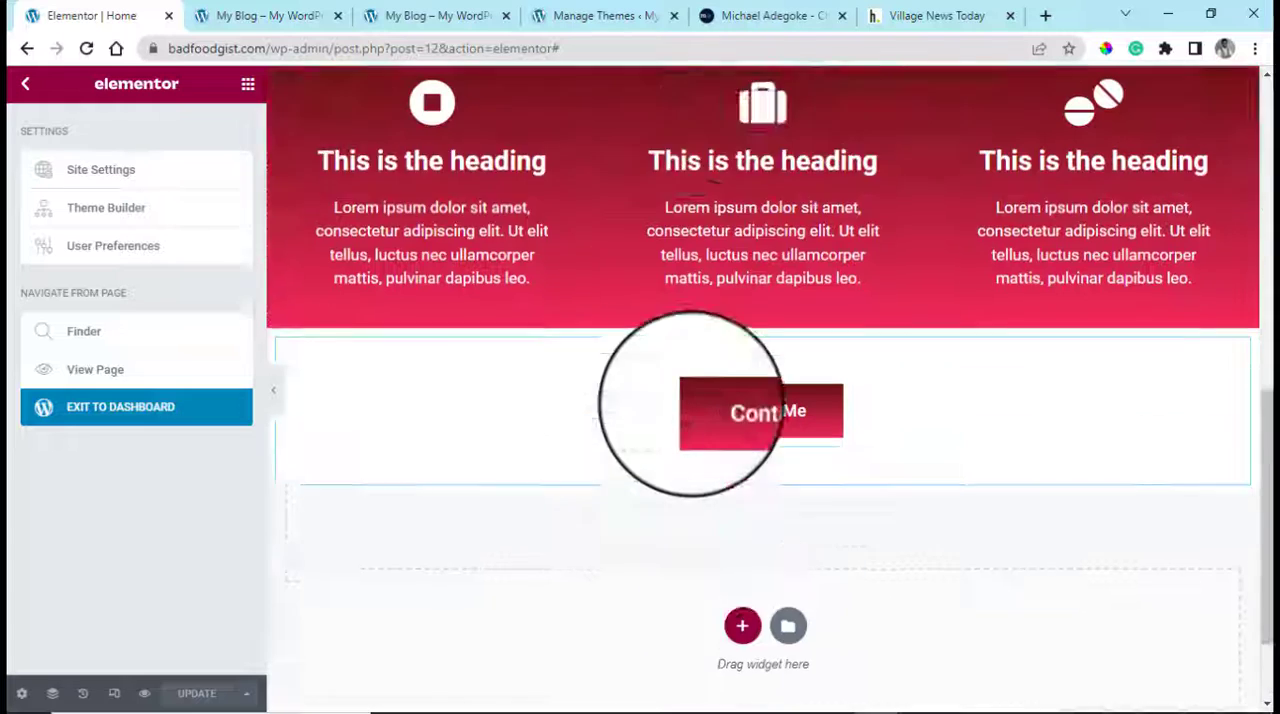
click(763, 280)
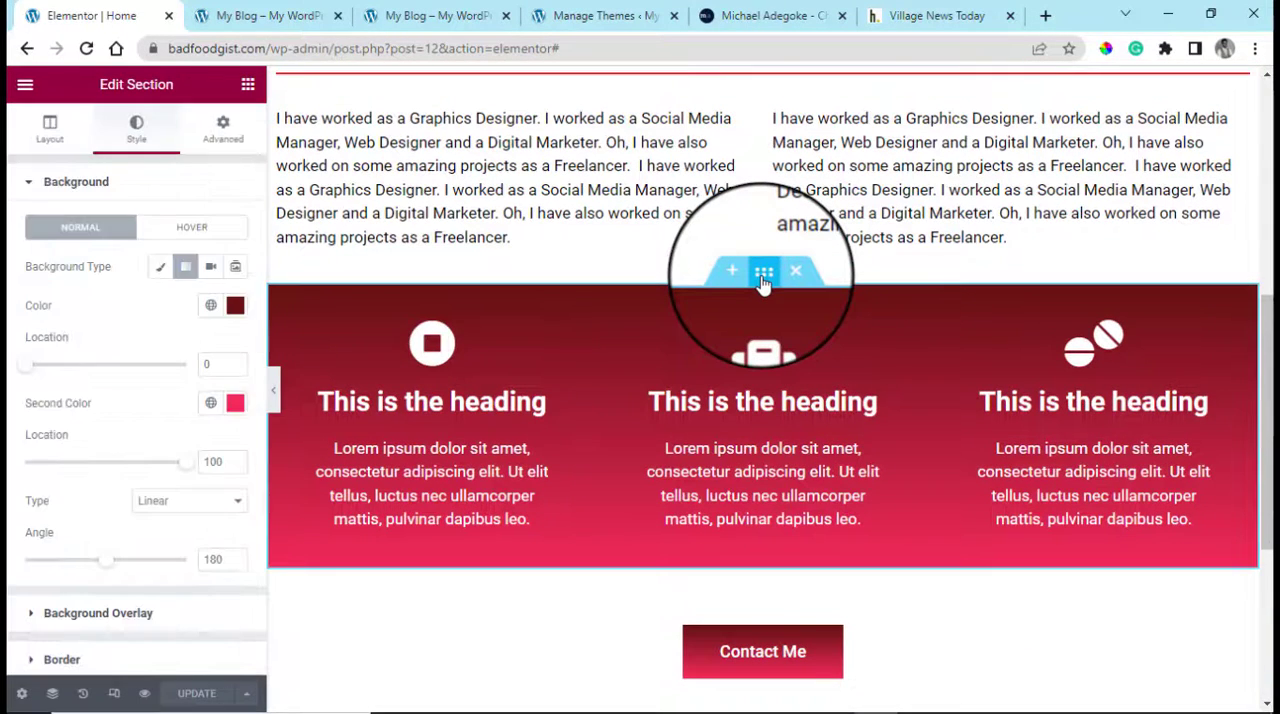
click(232, 132)
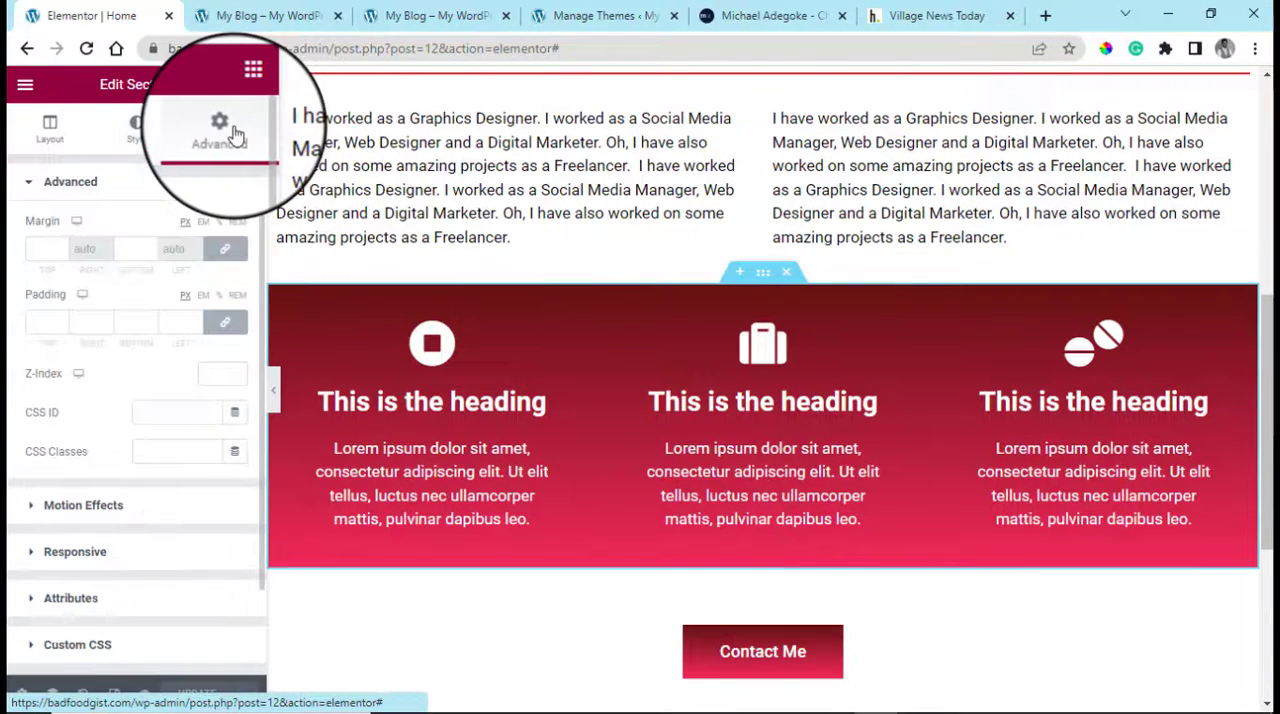
click(49, 138)
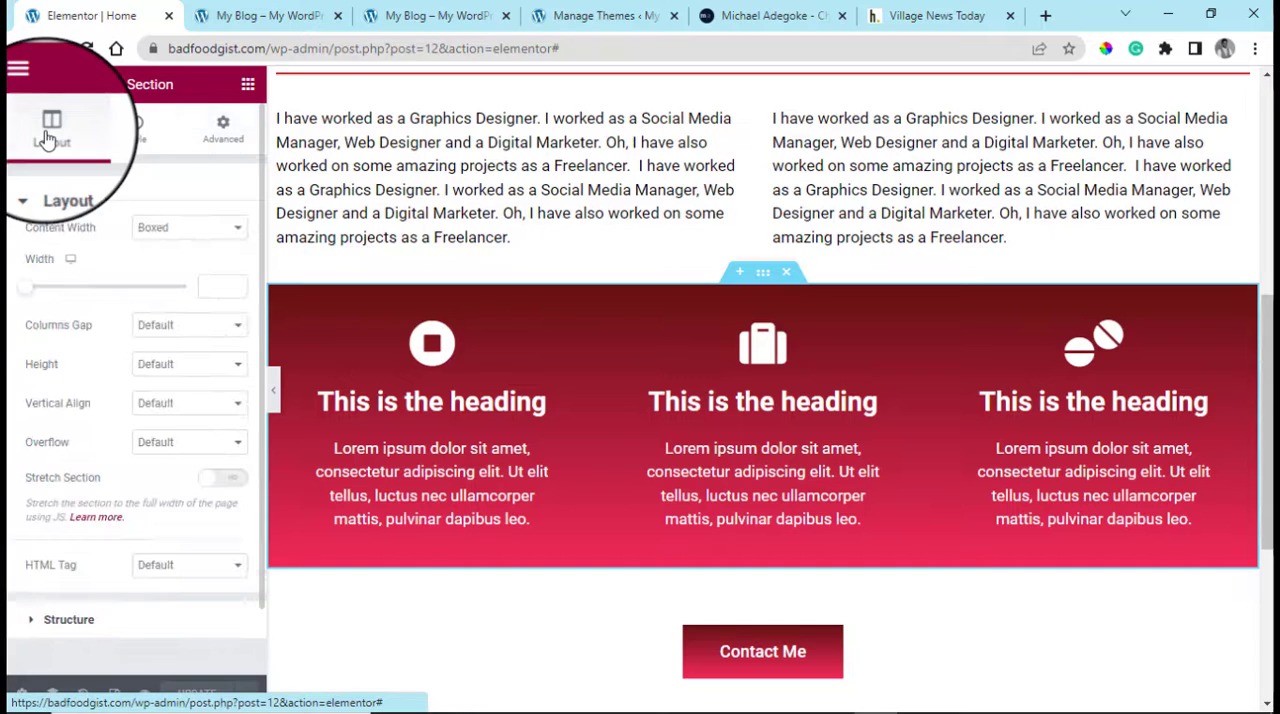
click(190, 230)
click(172, 263)
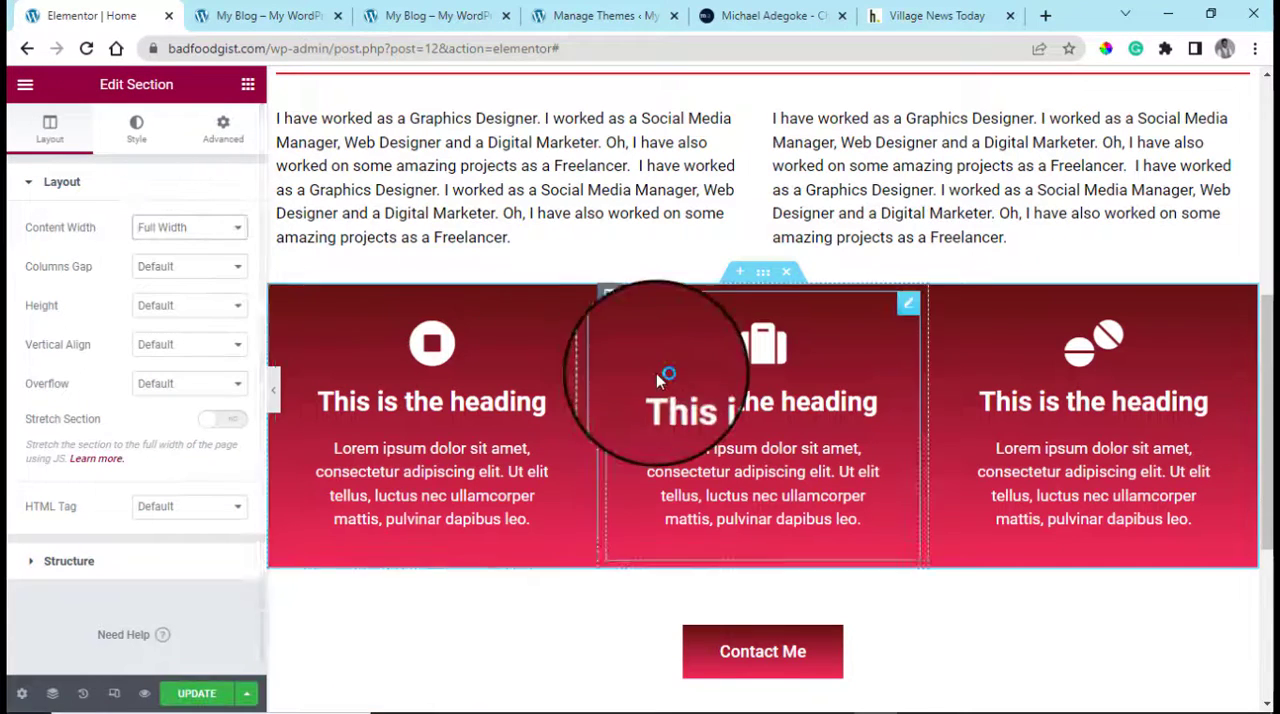
Set the content width of the "This is a sample page" heading section to Full Width
scroll(666, 371, up, 3)
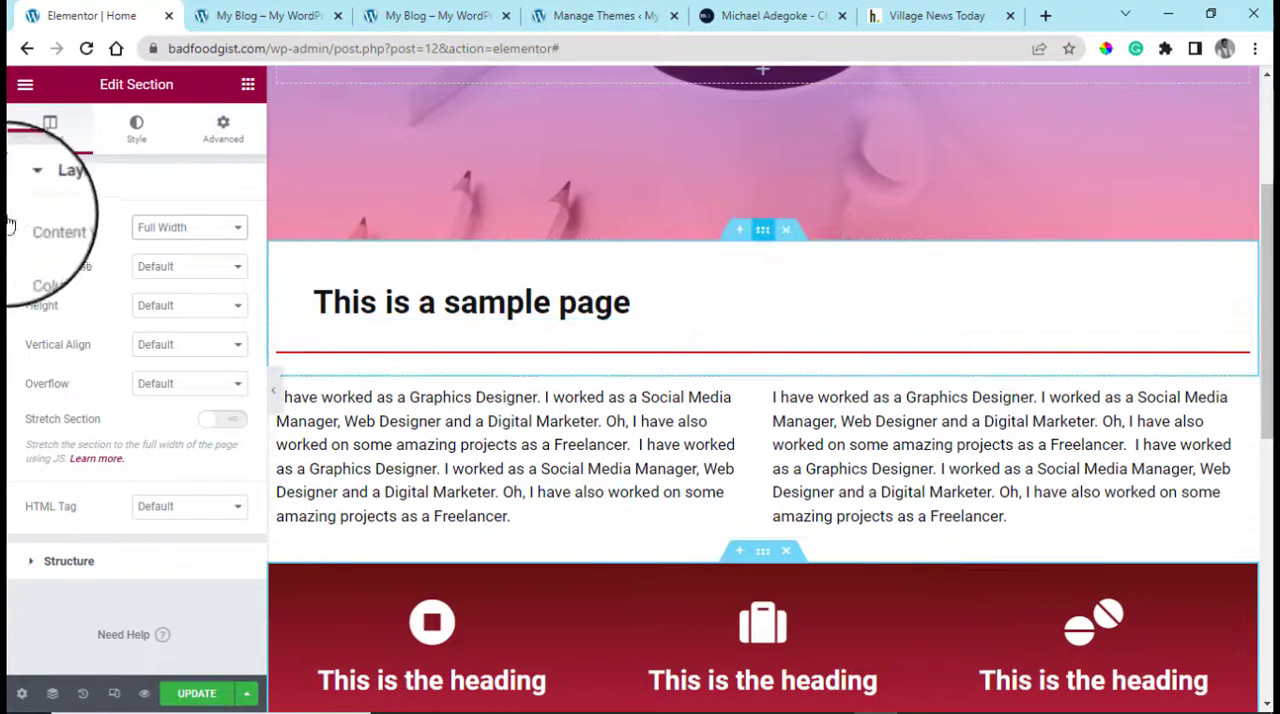
click(136, 130)
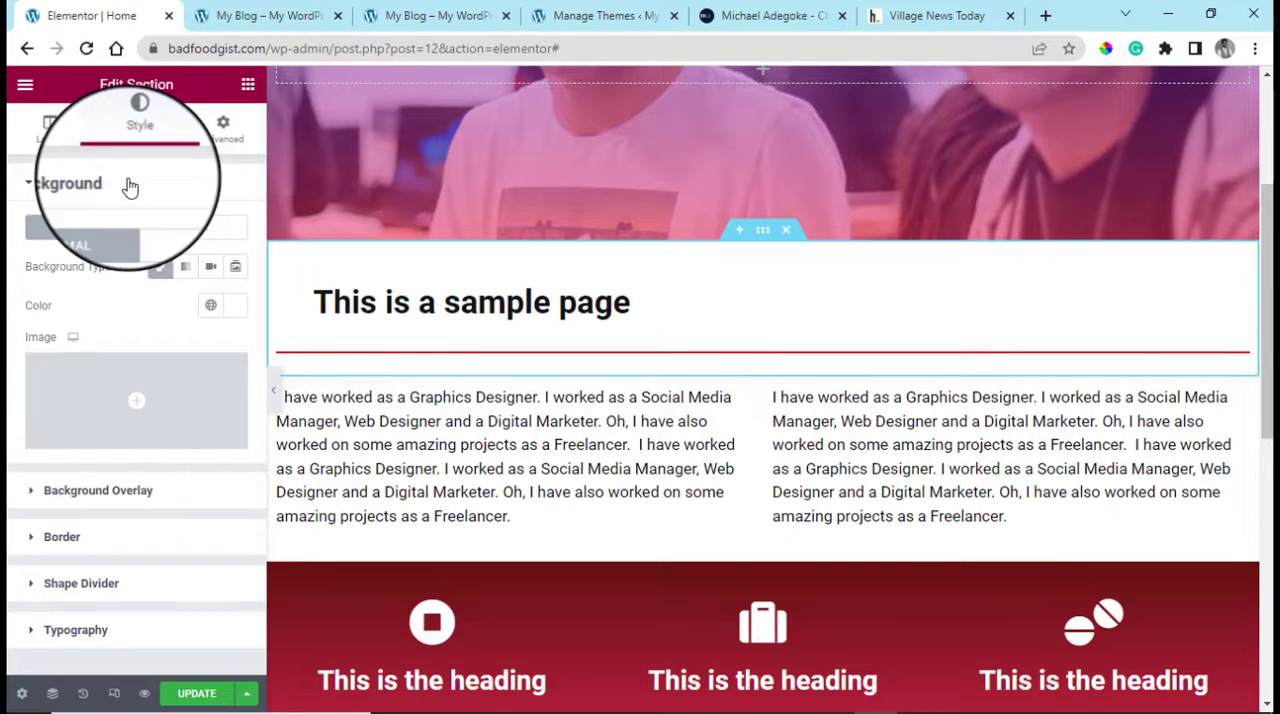
click(52, 132)
click(180, 228)
click(169, 262)
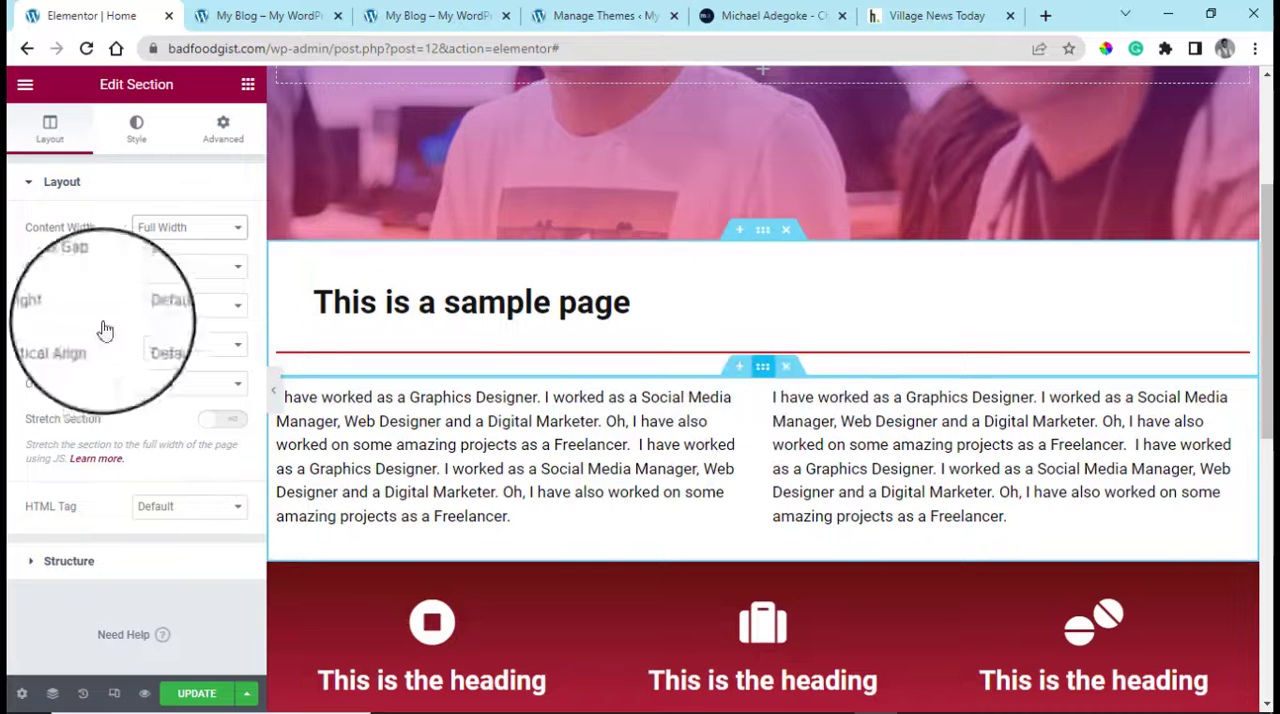
Set the two-column text section's content width to Full Width and update the page
click(136, 130)
click(40, 128)
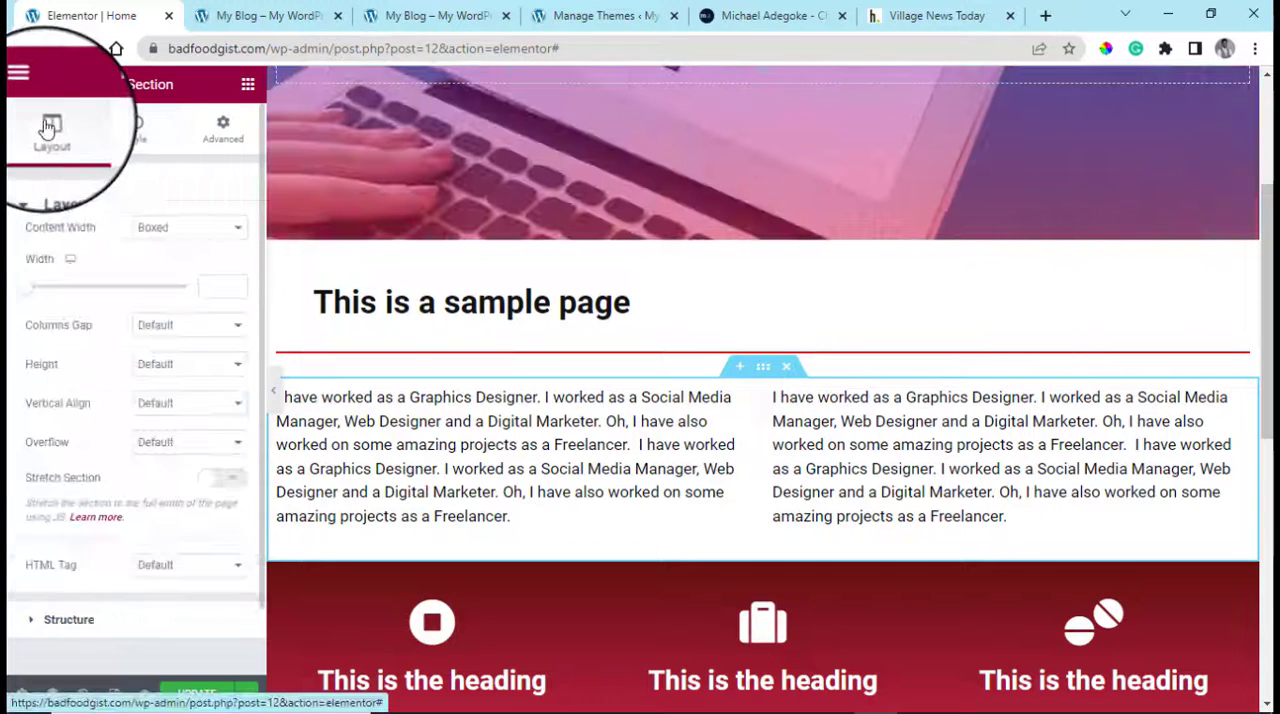
click(230, 228)
click(205, 250)
click(195, 267)
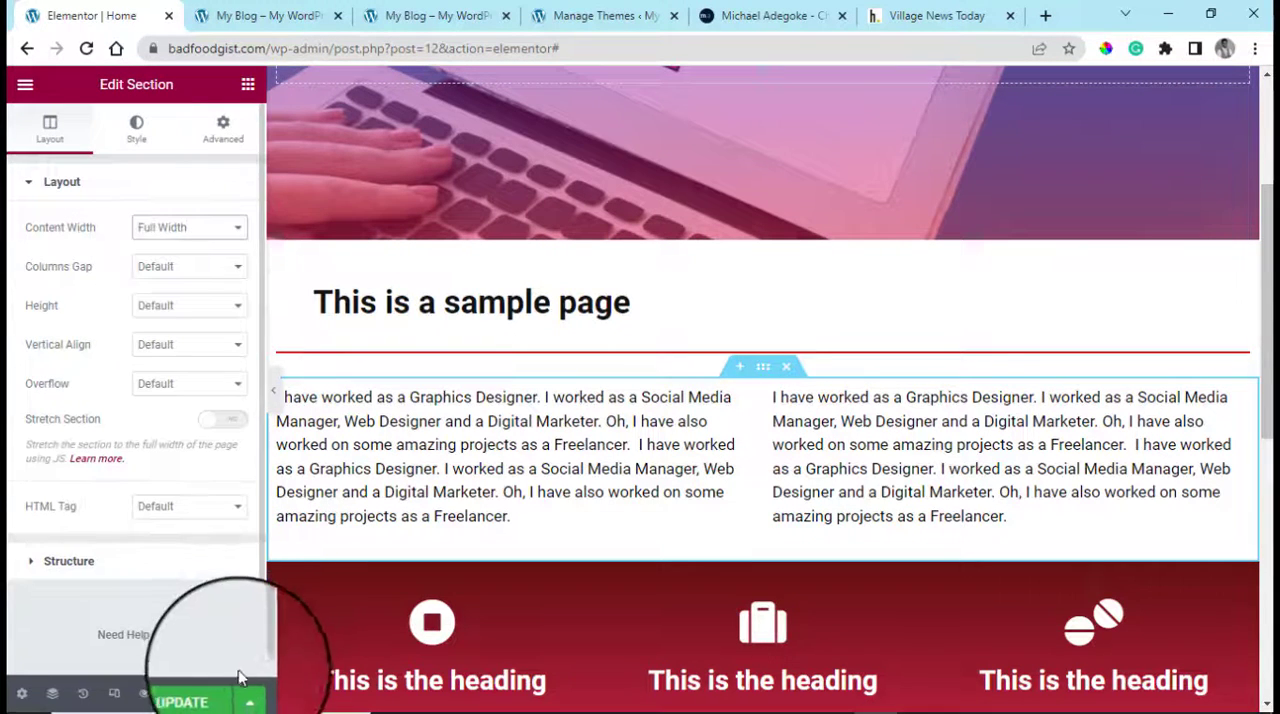
click(197, 694)
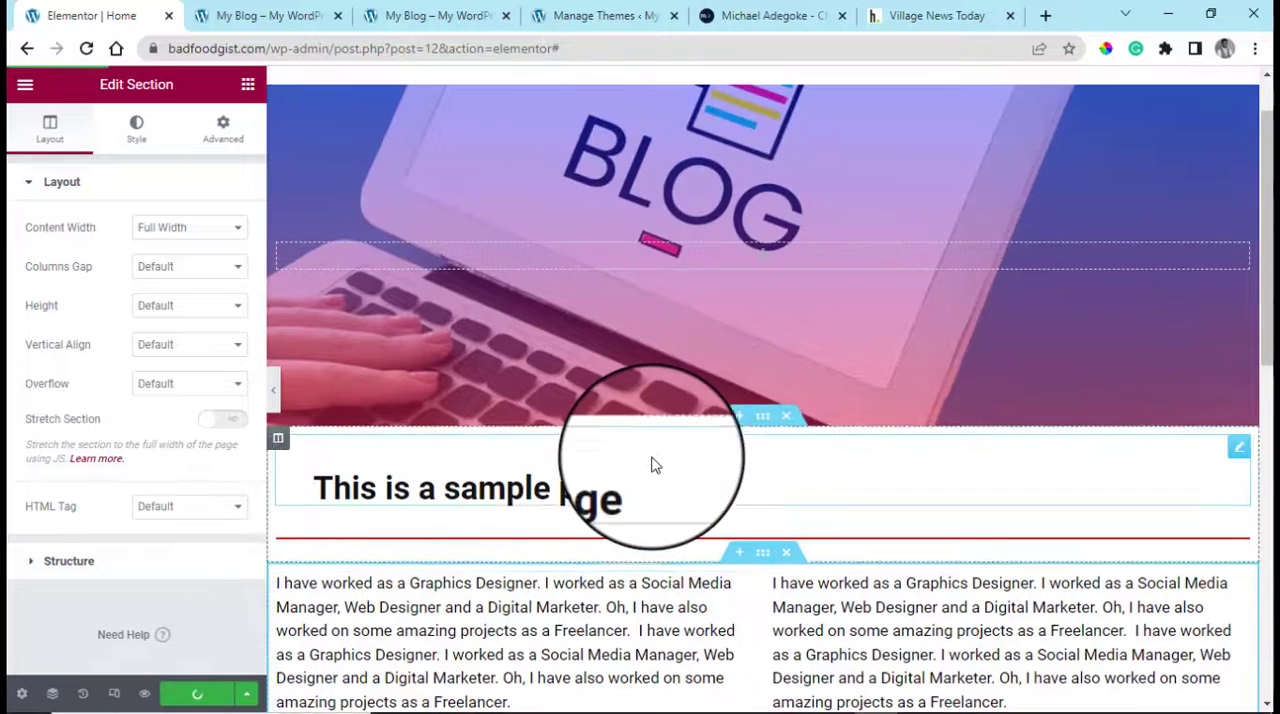
Switch to the live page tab and examine how wide the heading, text and icon box sections are
click(258, 8)
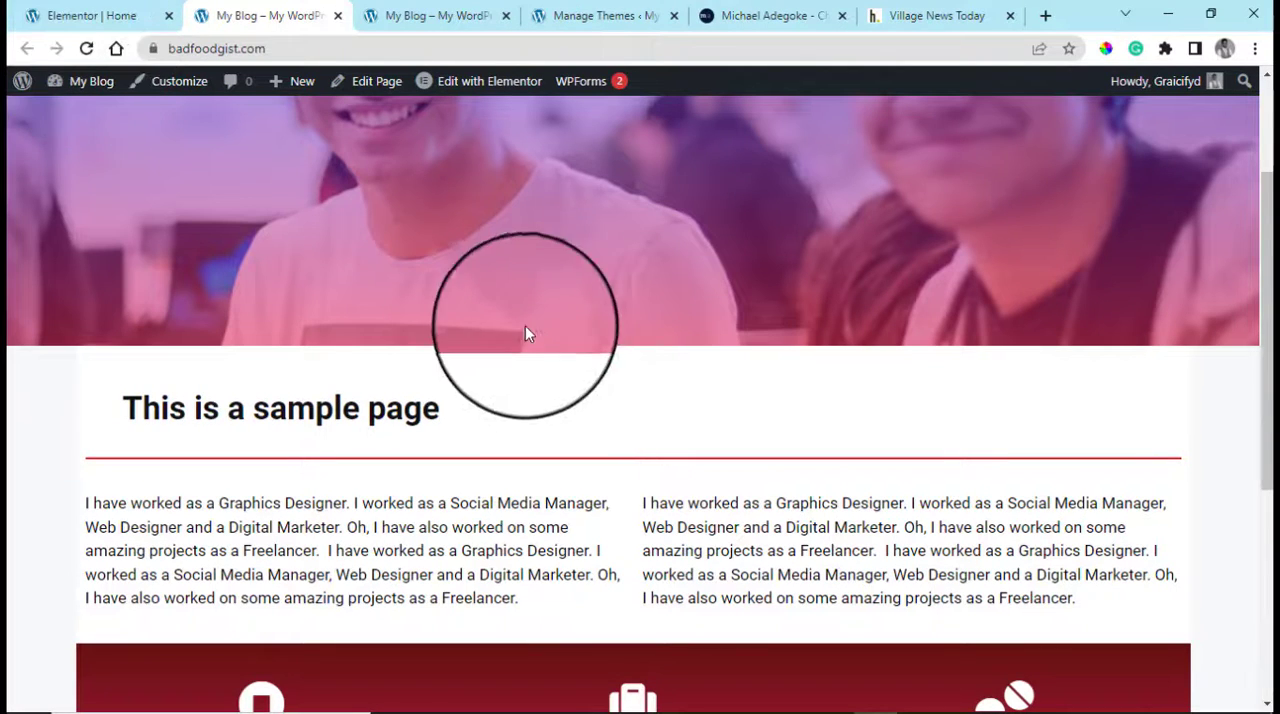
scroll(518, 318, down, 3)
scroll(505, 305, up, 5)
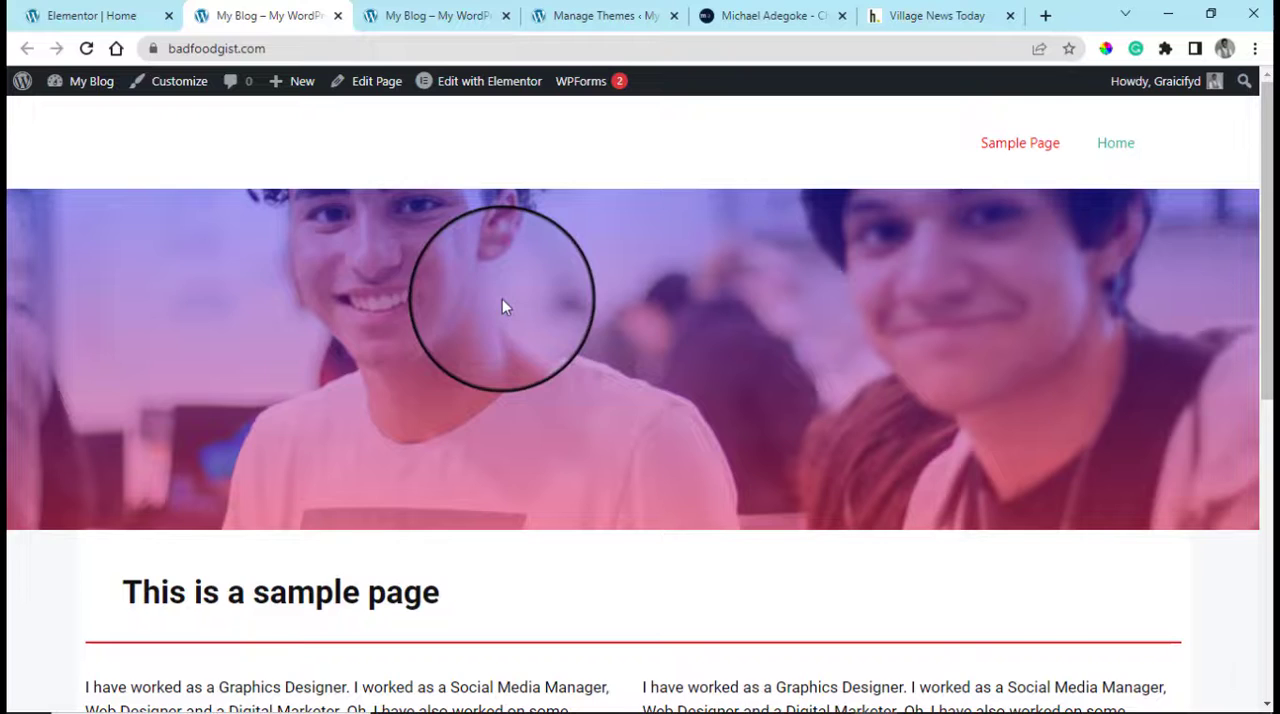
Return to the Elementor editor, turn on Stretch Section for the heading, icon box and text column sections, and update the page
click(91, 15)
scroll(567, 468, down, 2)
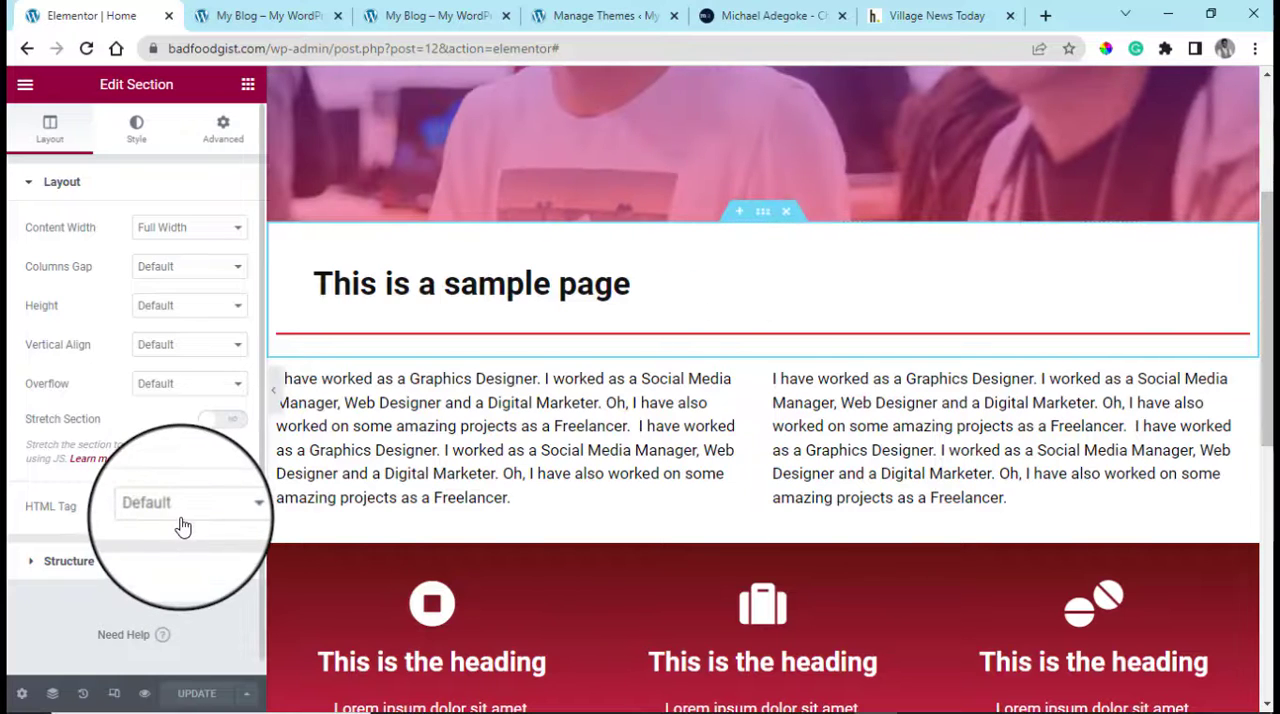
click(230, 434)
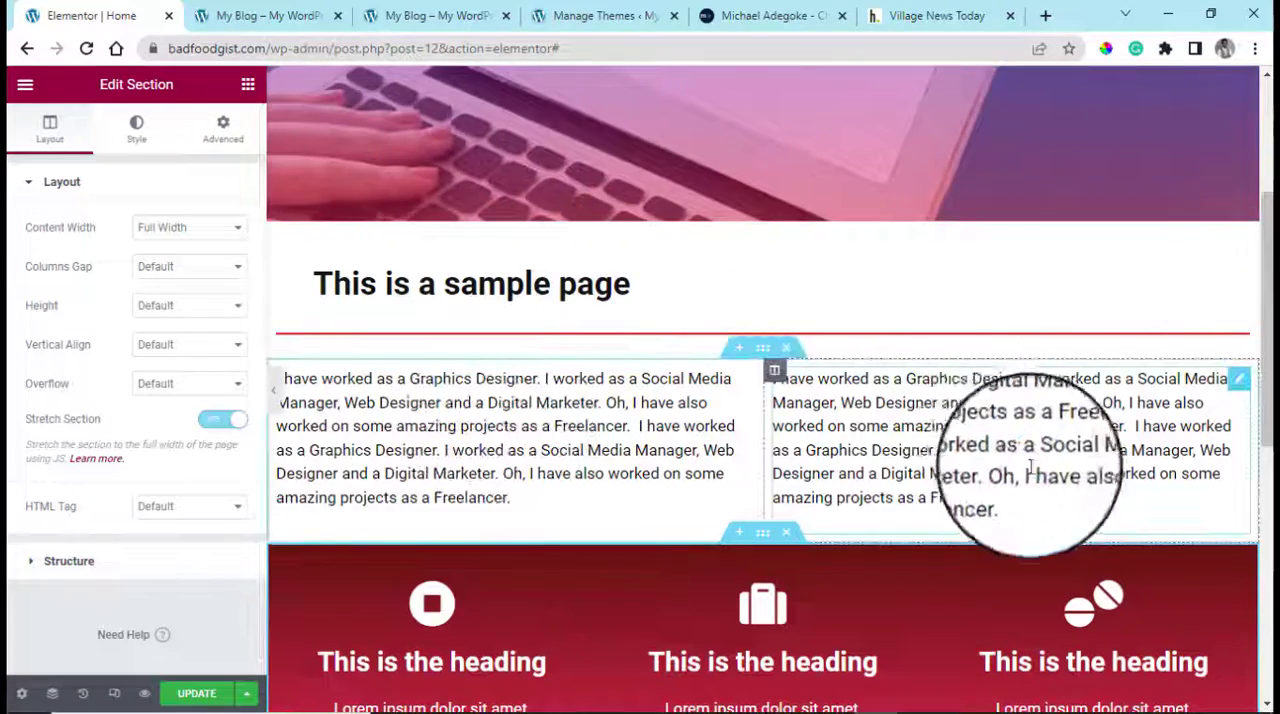
scroll(694, 594, down, 3)
scroll(800, 300, up, 2)
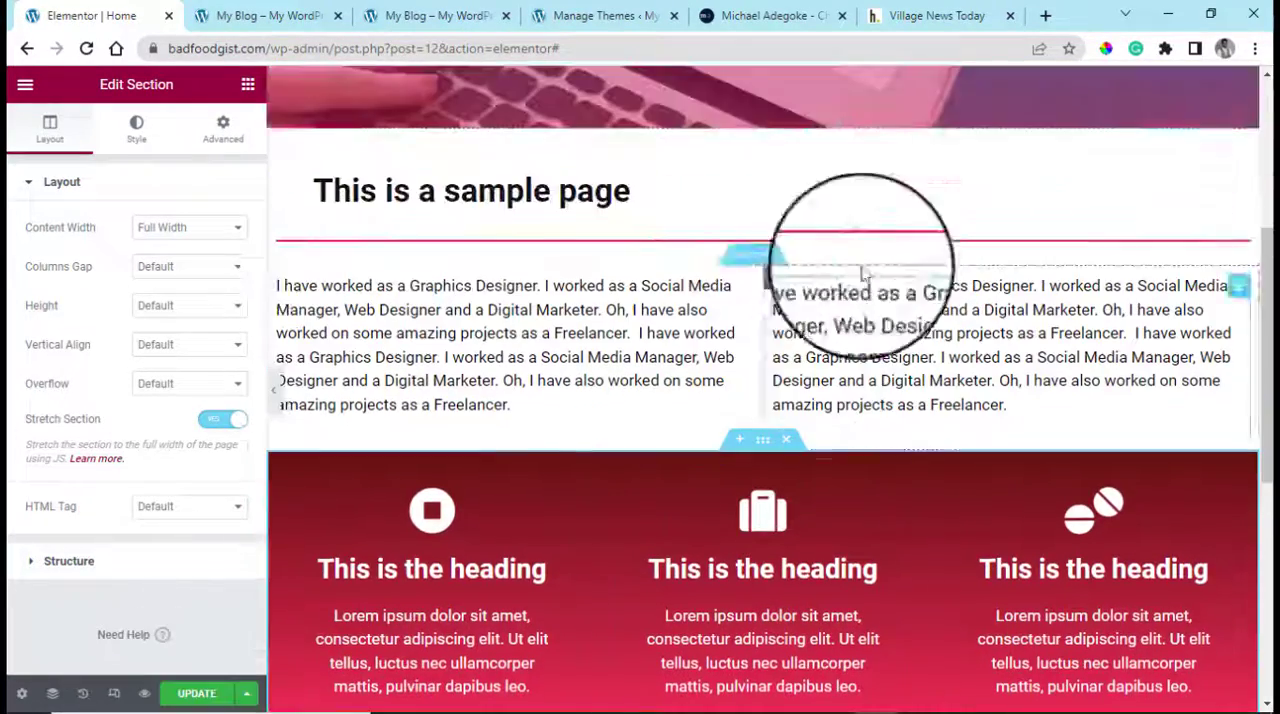
click(759, 261)
click(234, 422)
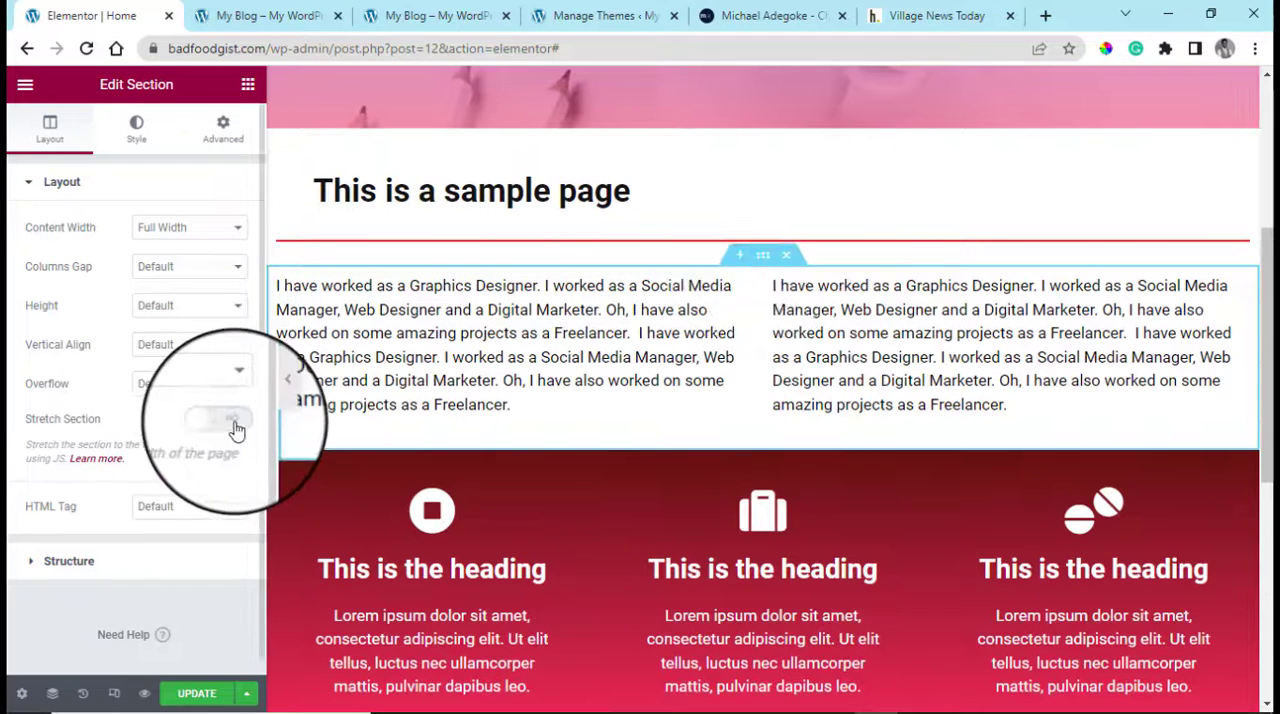
Reload the live home page and examine the full-width hero, heading, text, icon box and Contact Me sections
click(260, 12)
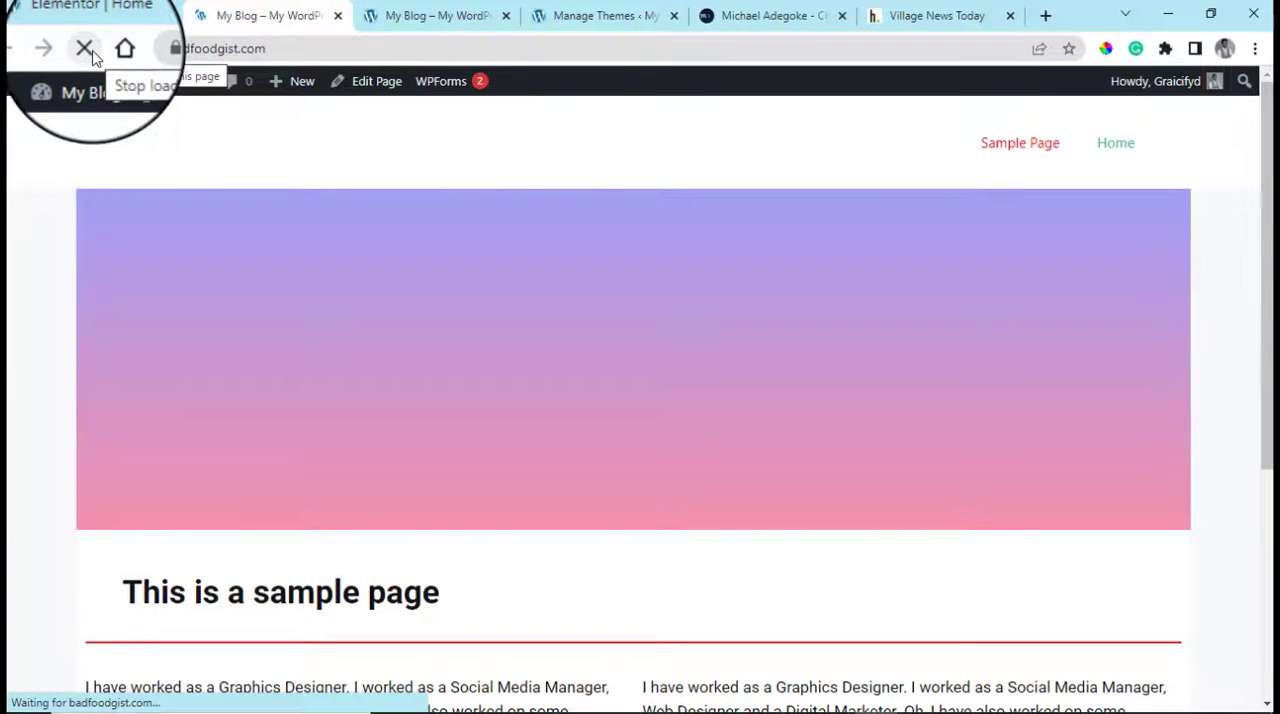
scroll(737, 266, down, 6)
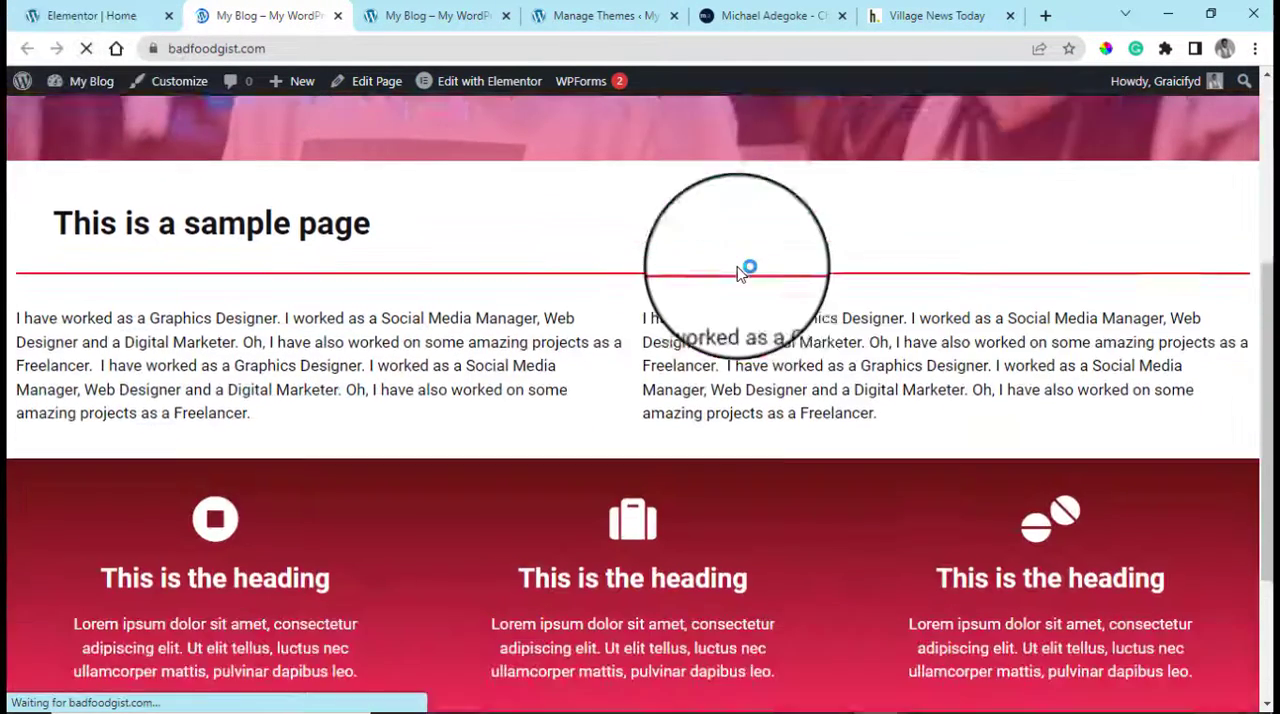
scroll(752, 318, up, 6)
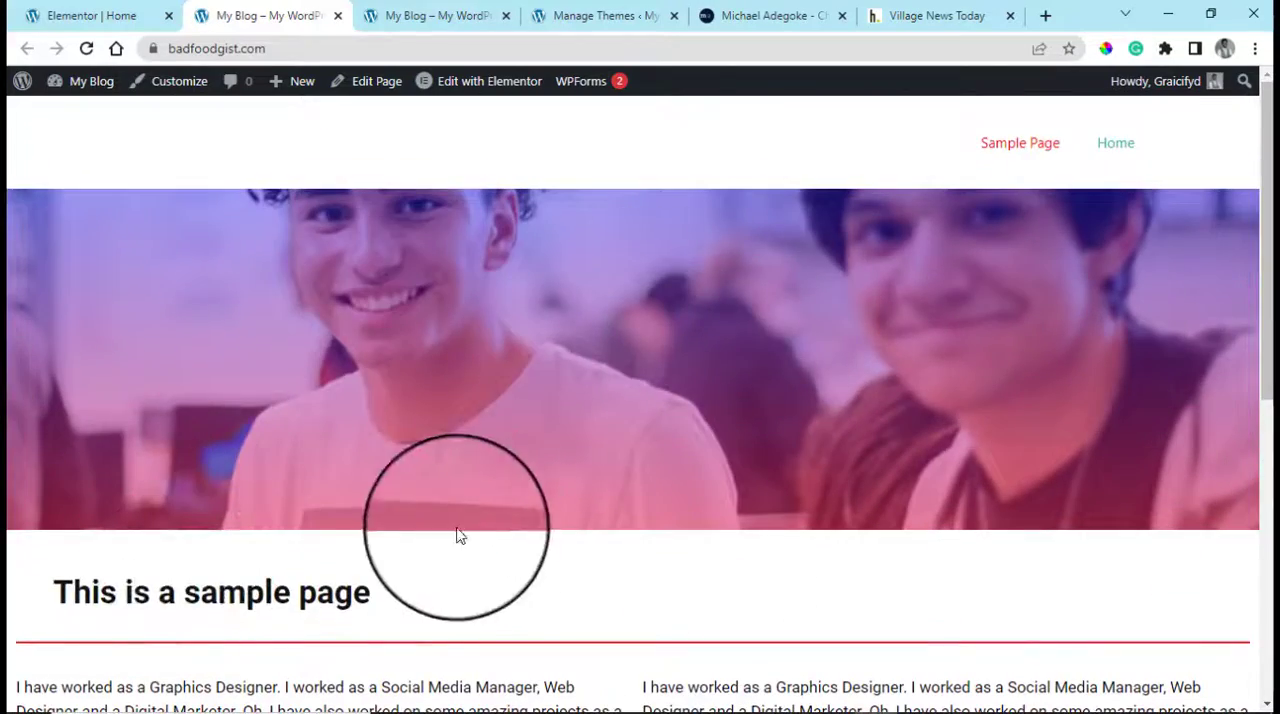
scroll(502, 532, down, 4)
scroll(502, 532, down, 2)
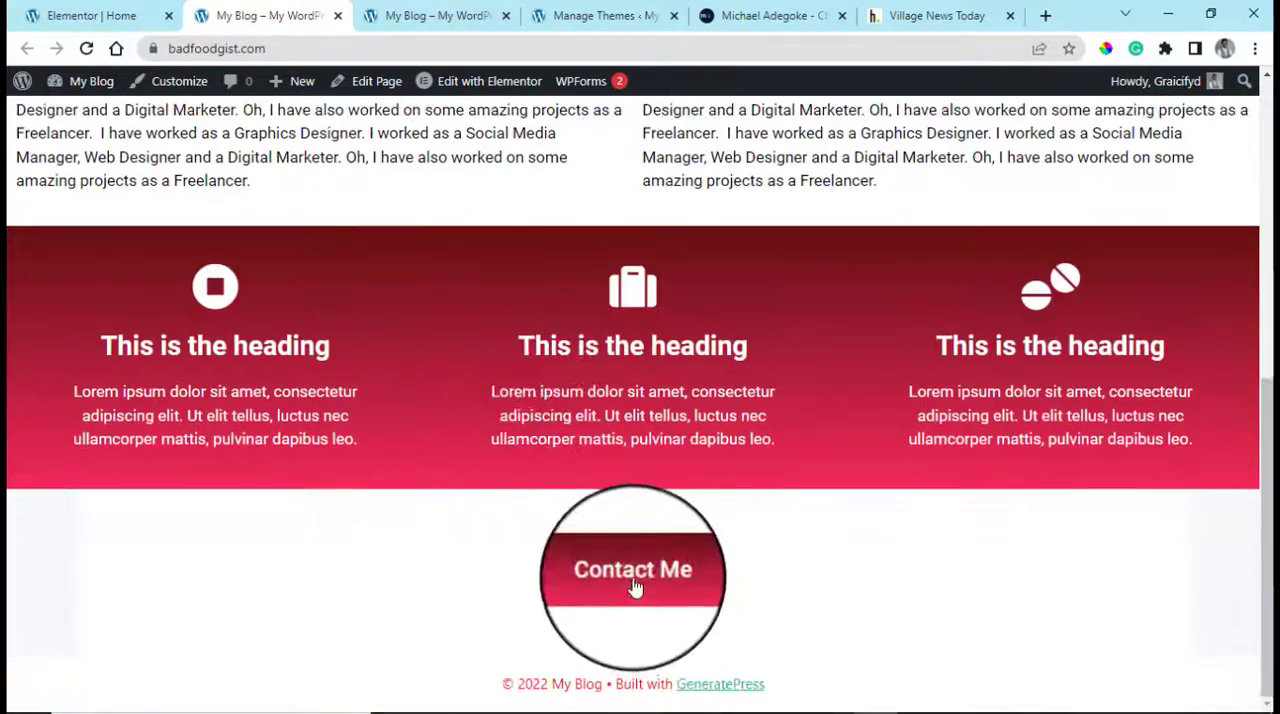
scroll(550, 400, up, 6)
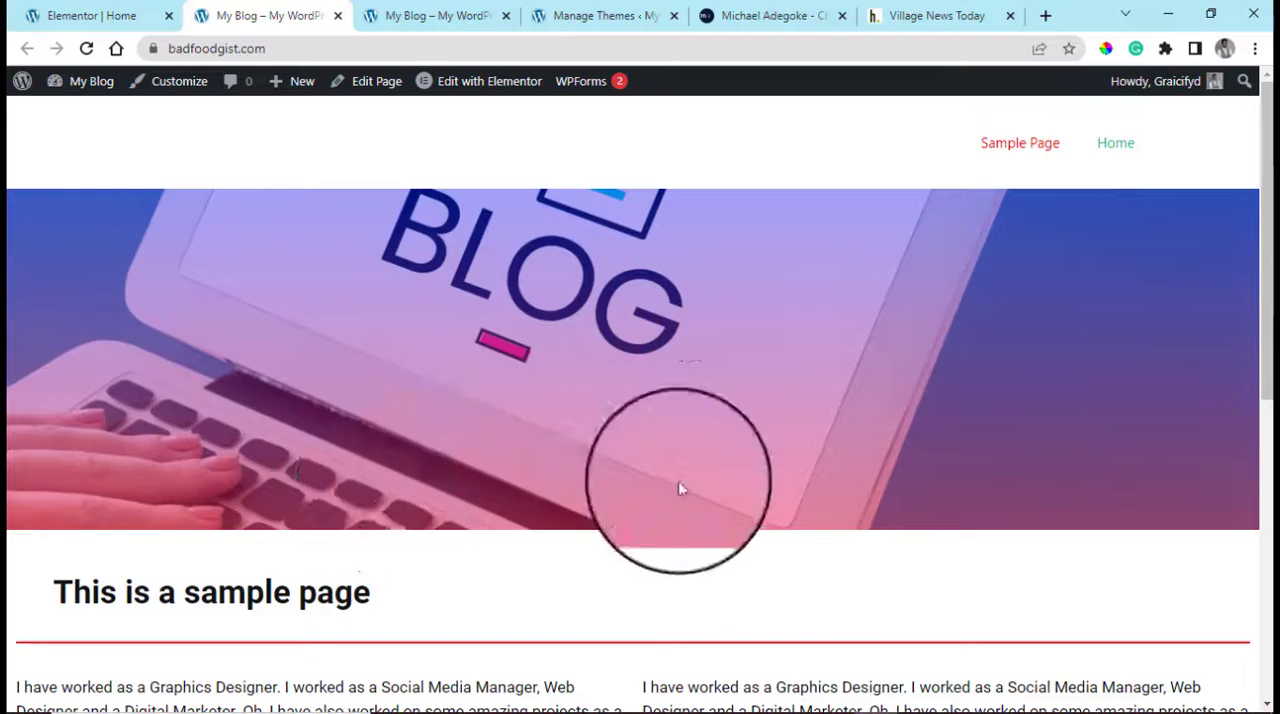
scroll(700, 495, down, 6)
scroll(1261, 190, up, 7)
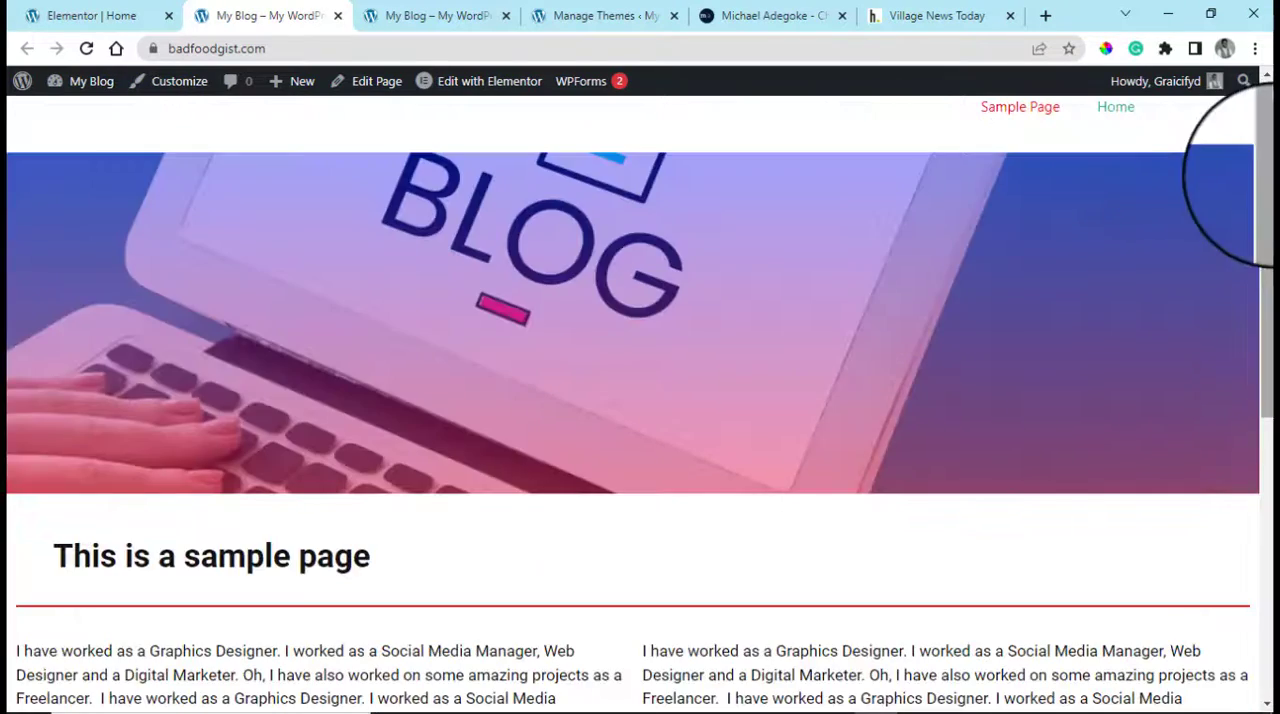
drag(1266, 177, 1266, 660)
drag(1270, 411, 1270, 611)
From the WordPress admin tab, create a new page titled "Contact Us" and publish it
click(122, 8)
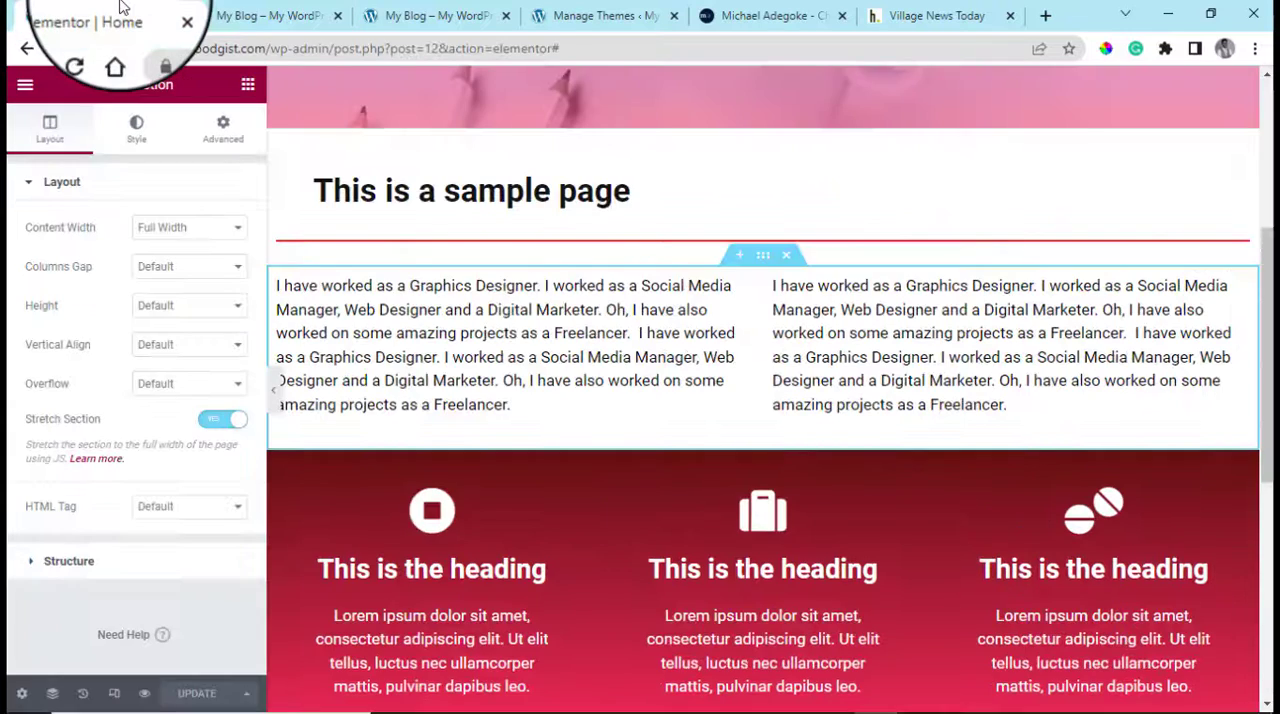
click(295, 16)
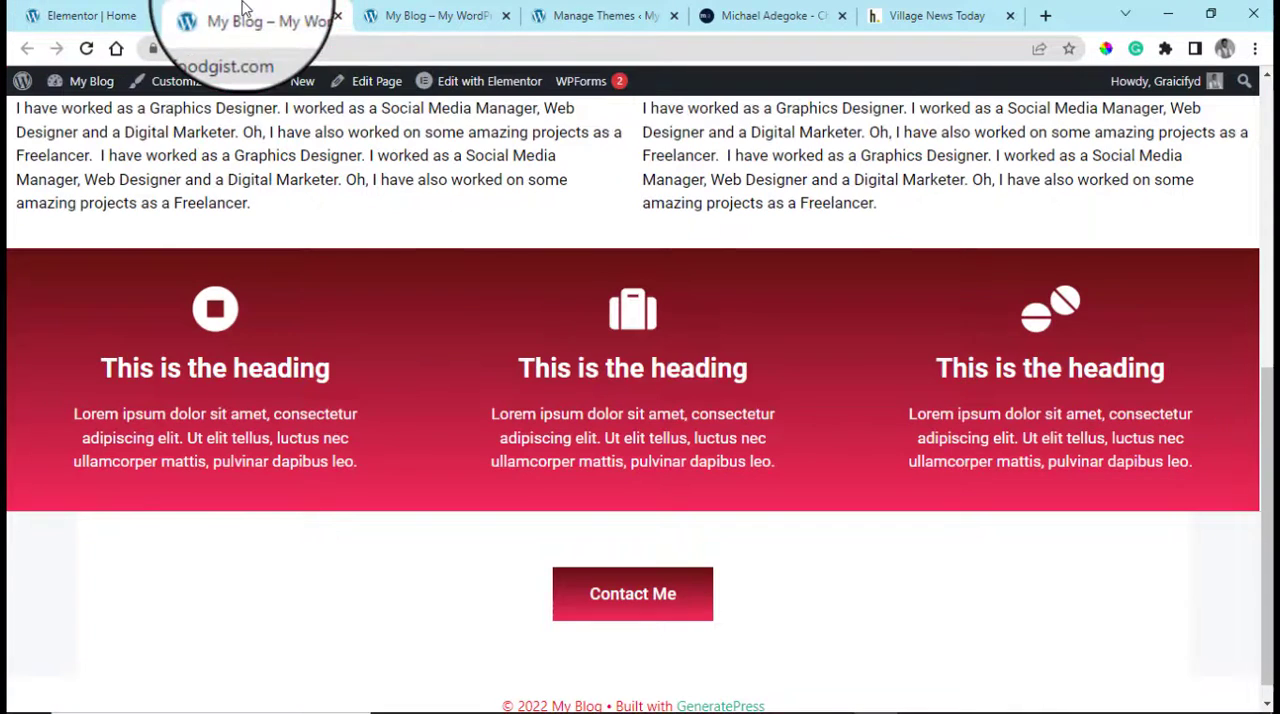
click(445, 17)
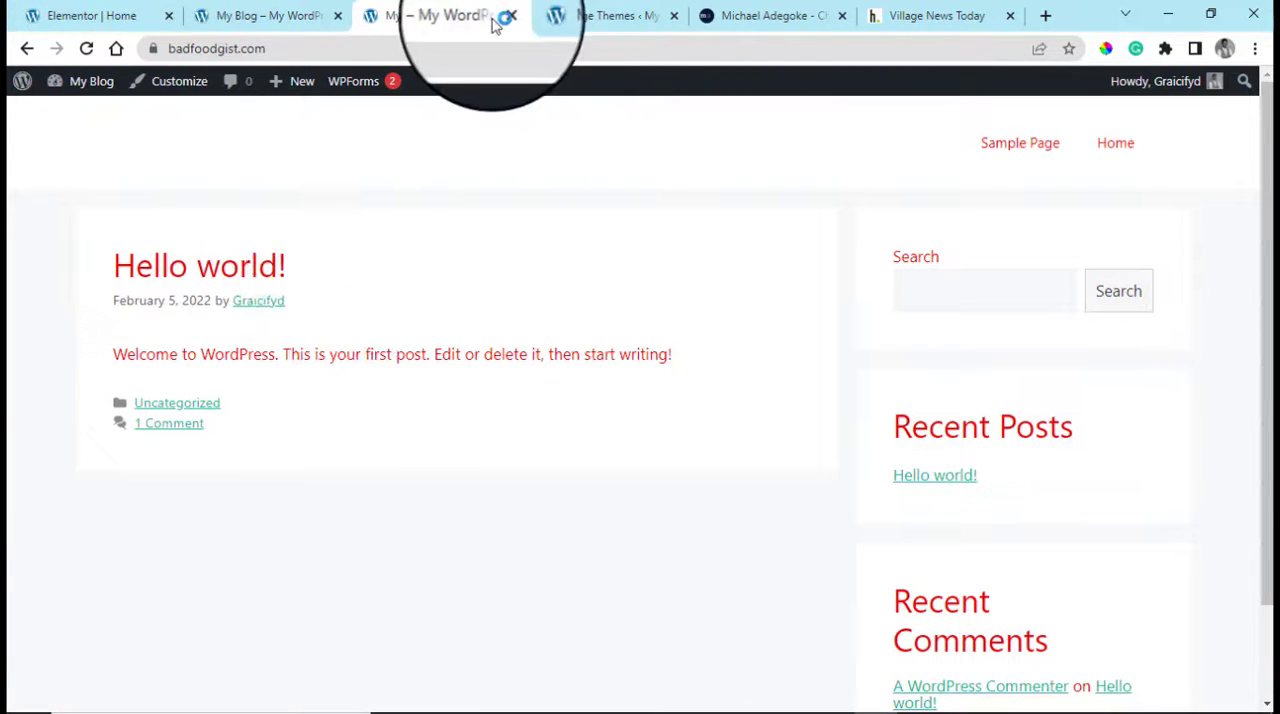
click(597, 14)
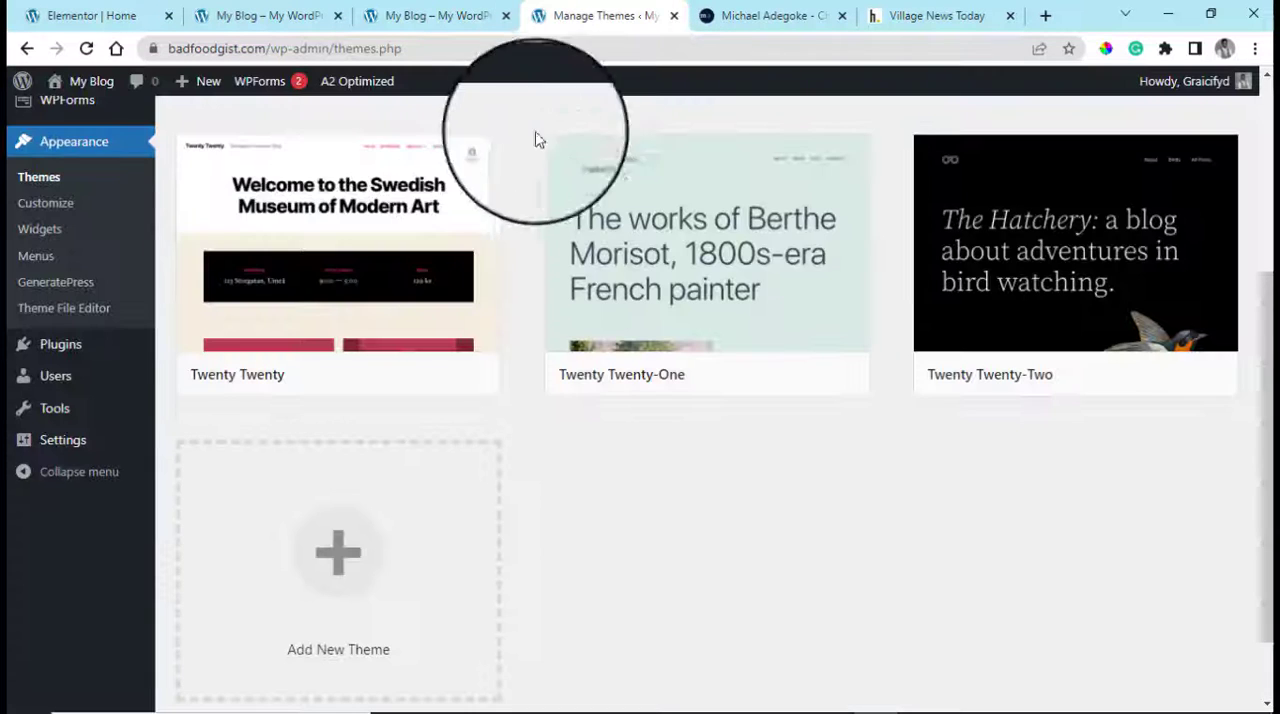
scroll(80, 280, up, 5)
mouse_move(205, 93)
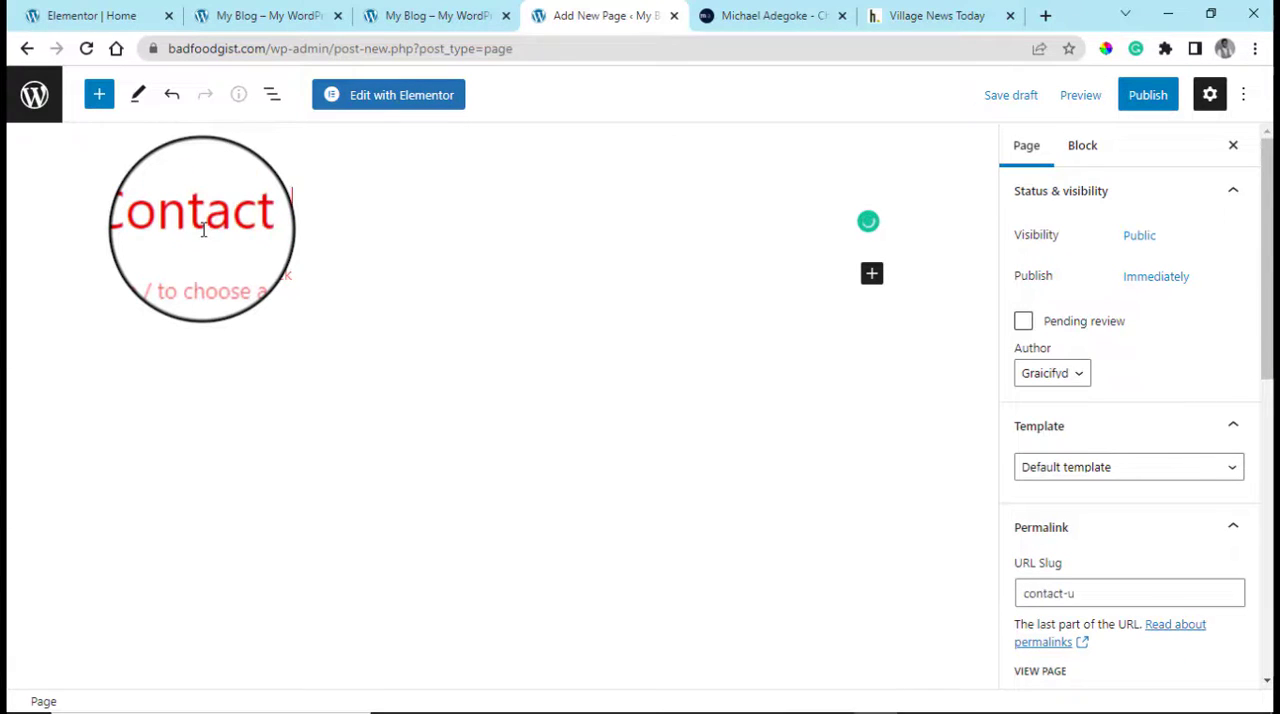
click(1150, 96)
click(1060, 96)
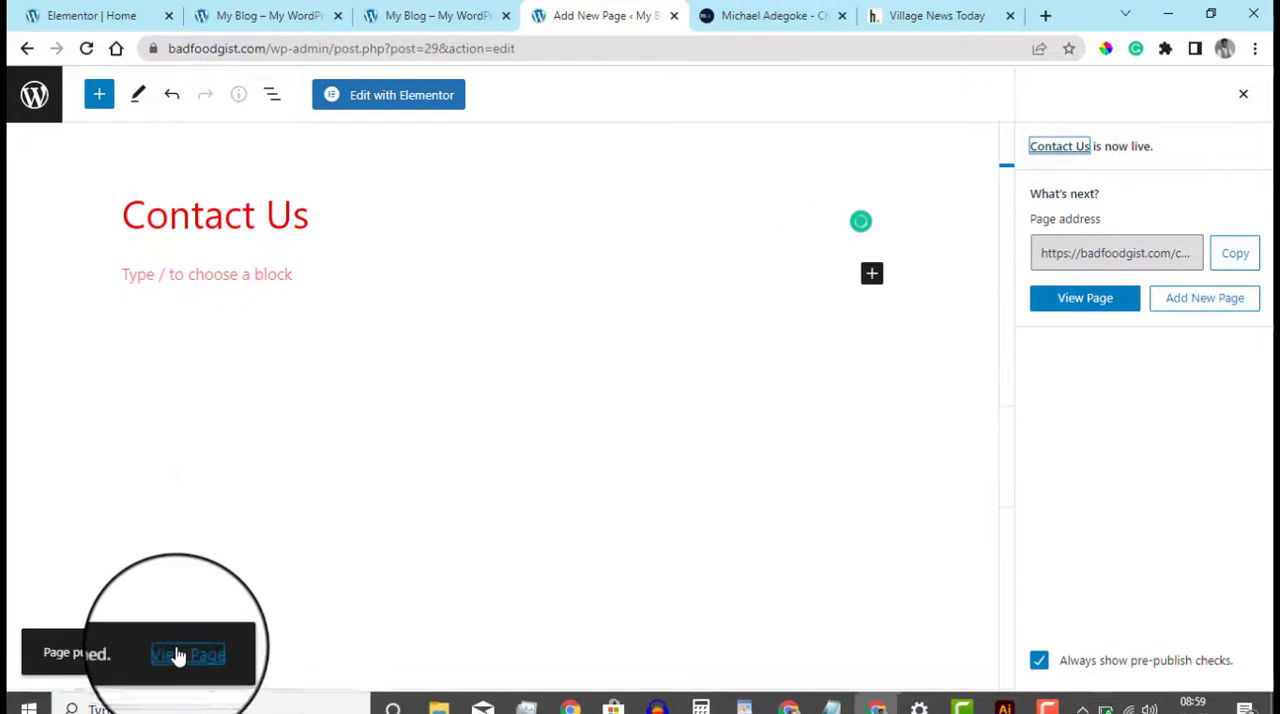
Open the published Contact Us page in a new browser tab and examine its layout, sidebar and footer
right_click(176, 655)
click(257, 486)
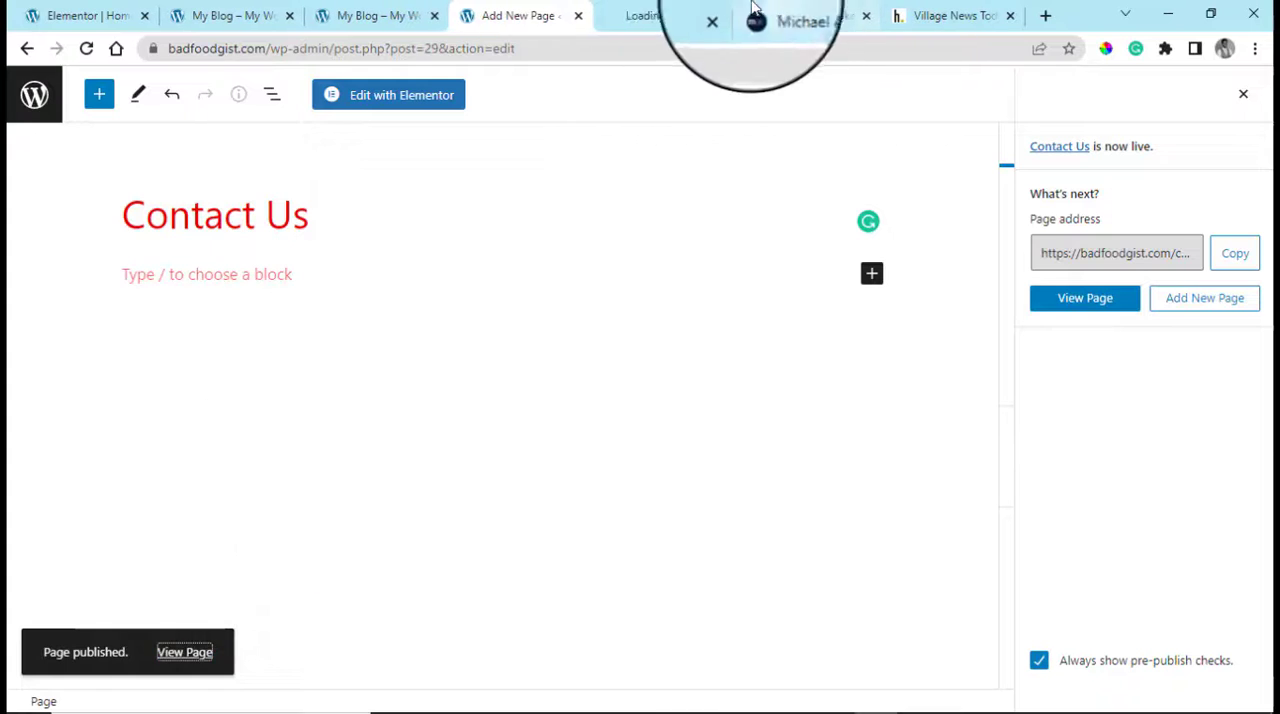
click(653, 10)
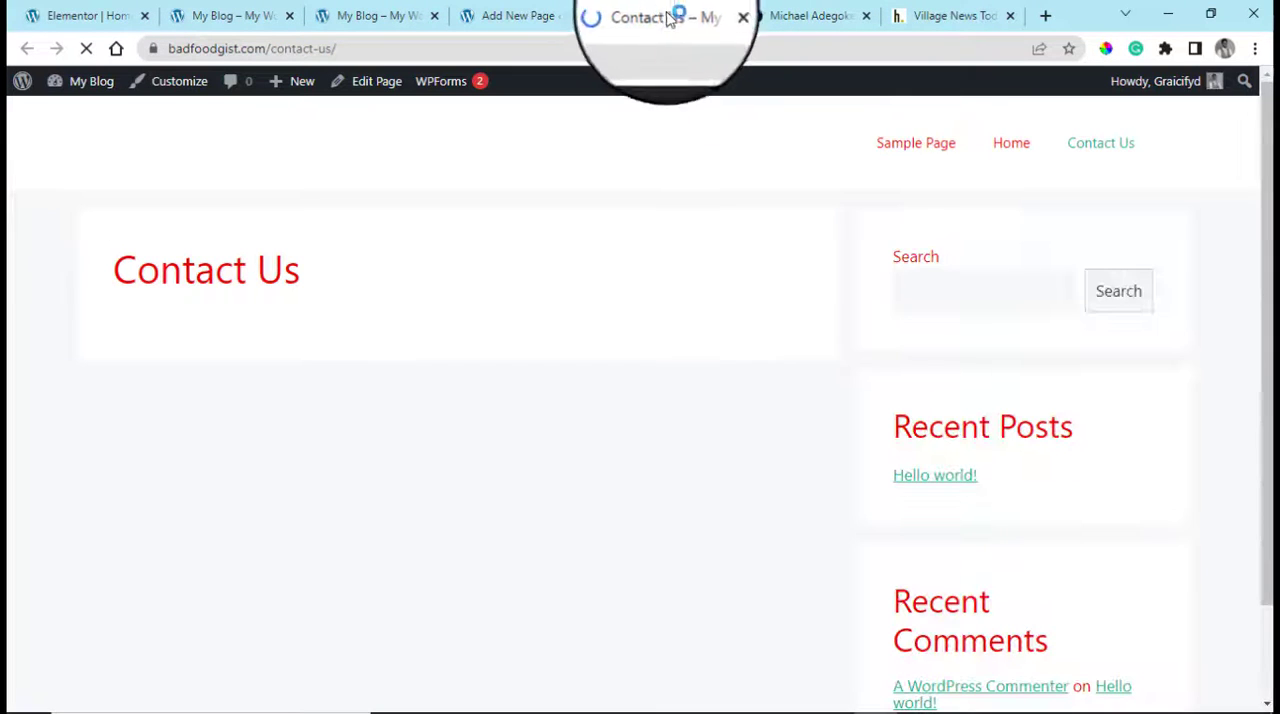
drag(1271, 414, 1271, 515)
scroll(191, 354, up, 1)
scroll(194, 361, up, 1)
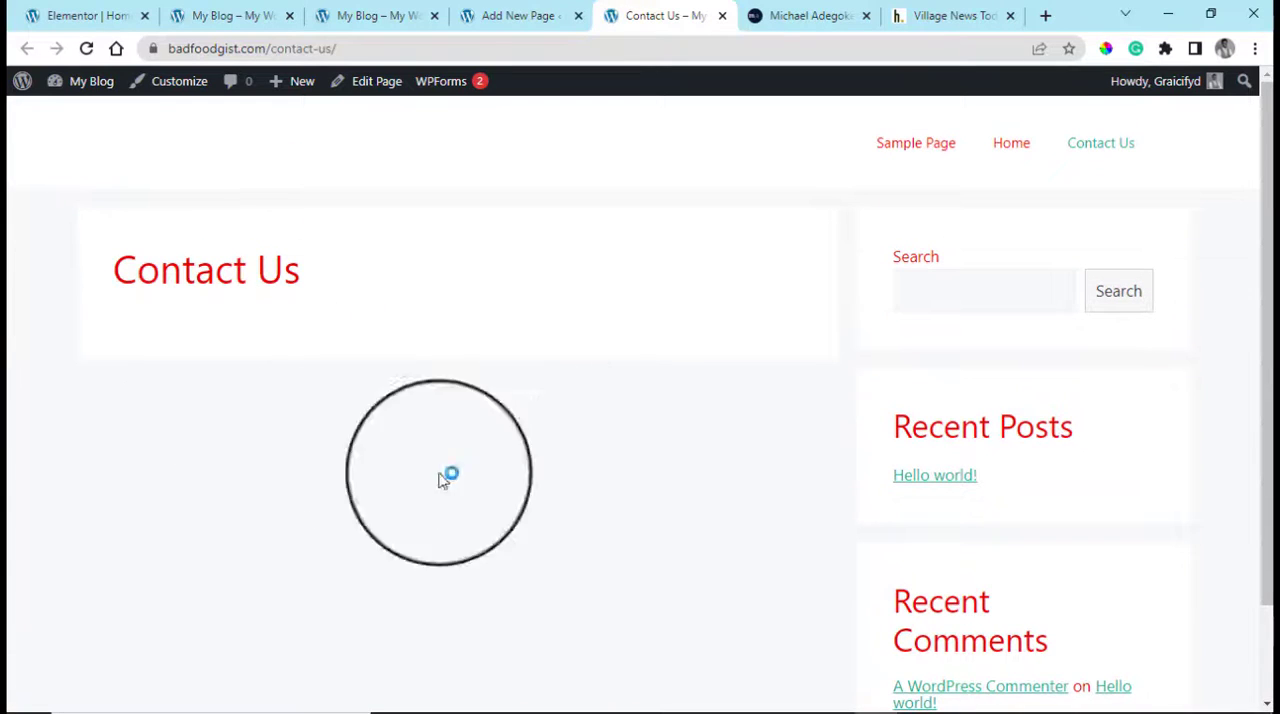
scroll(451, 481, down, 1)
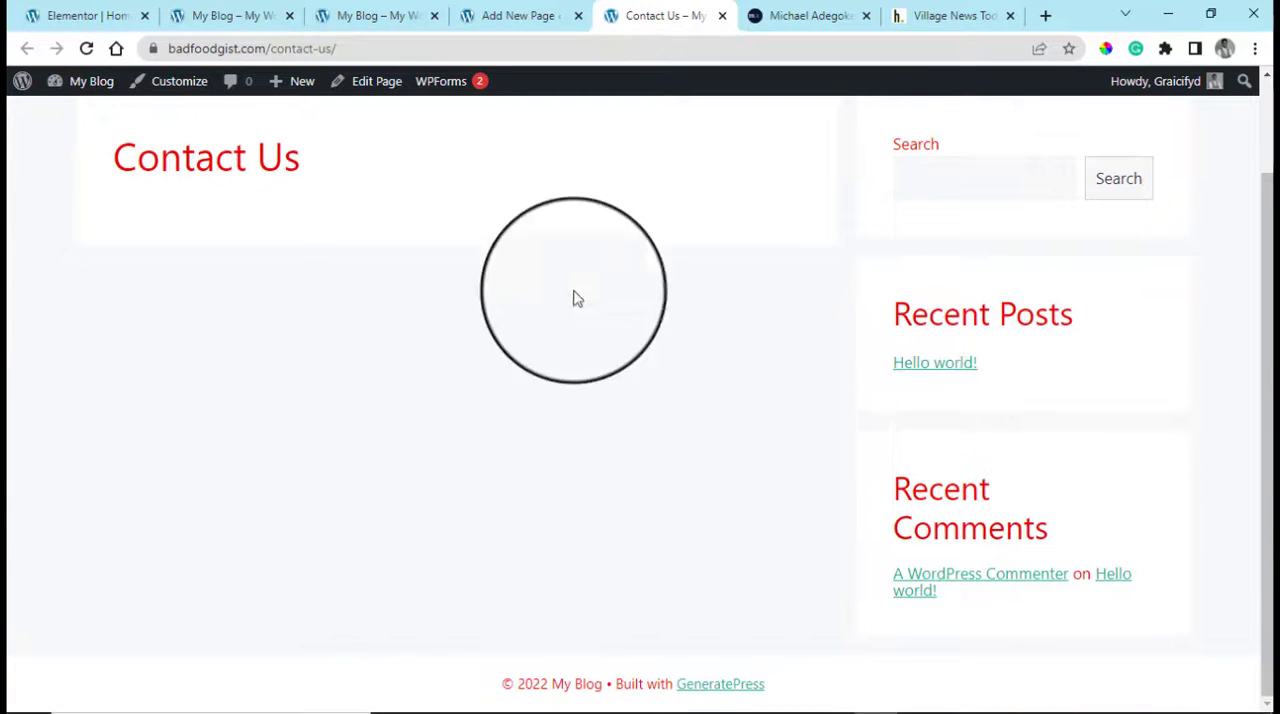
Close the browser tab with the old "Hello world!" blog page and open the WordPress Dashboard from the live home page
click(240, 14)
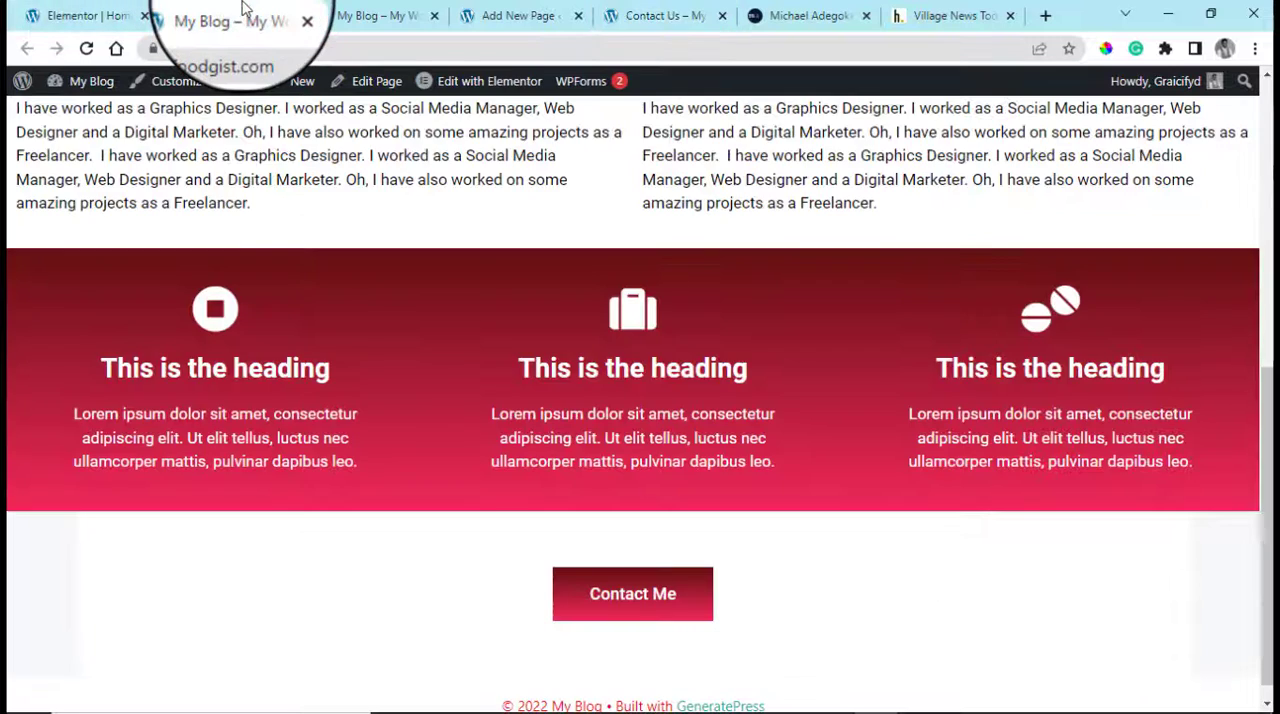
click(518, 15)
click(375, 14)
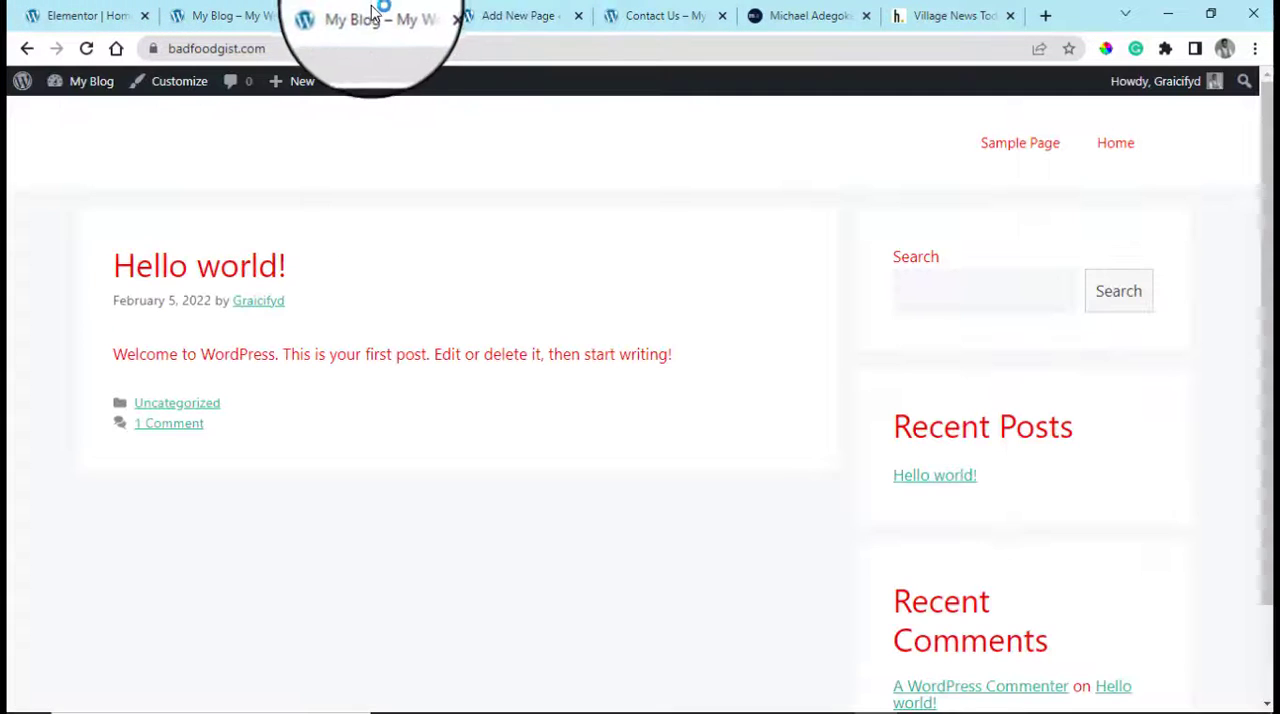
click(435, 17)
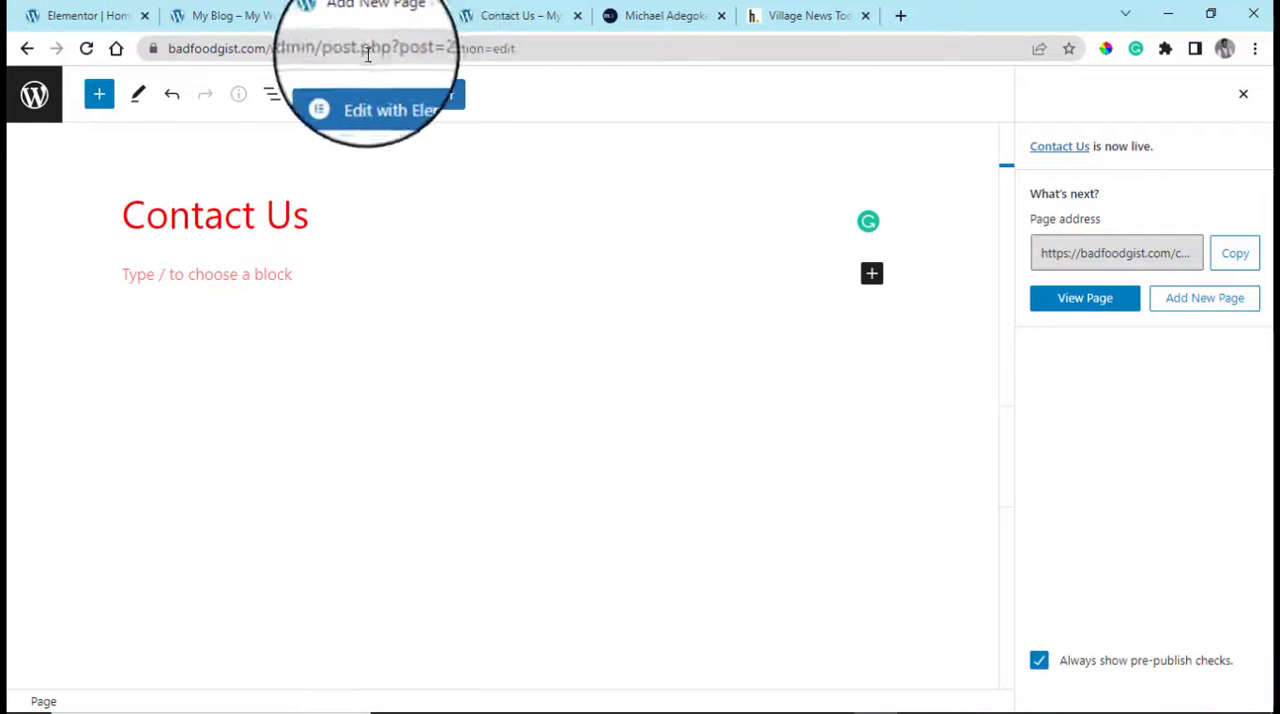
click(265, 12)
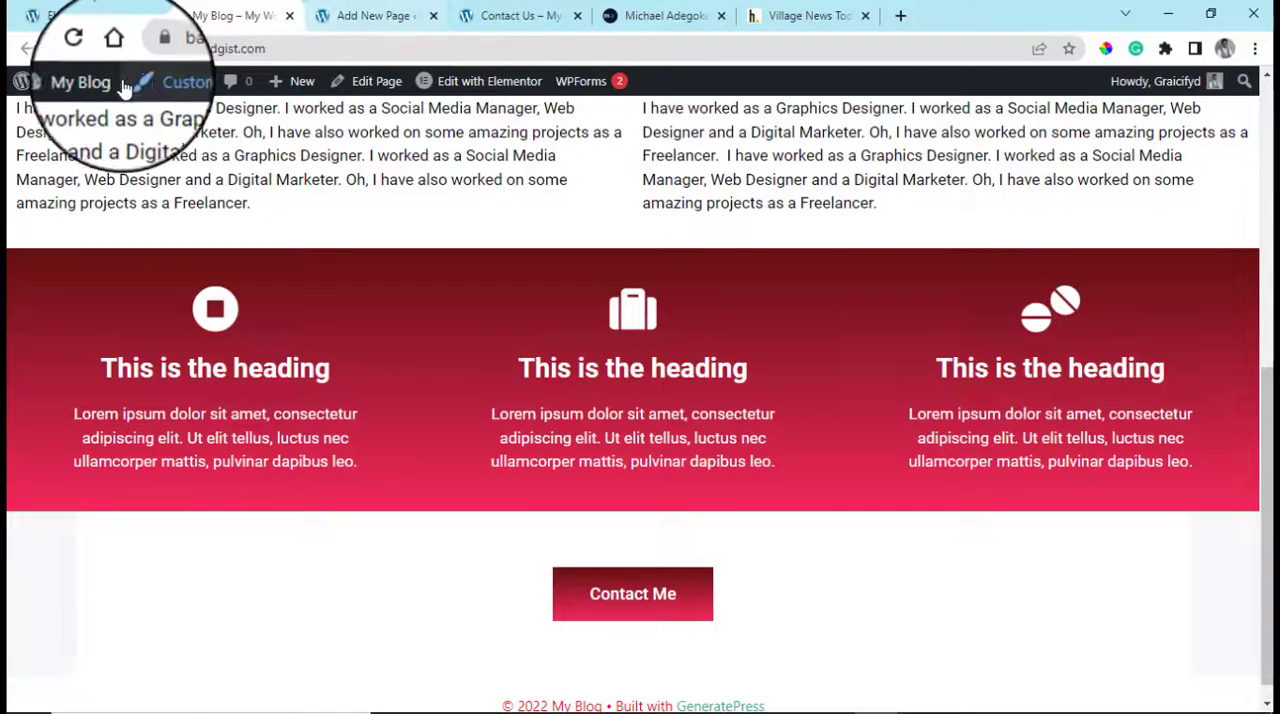
mouse_move(91, 81)
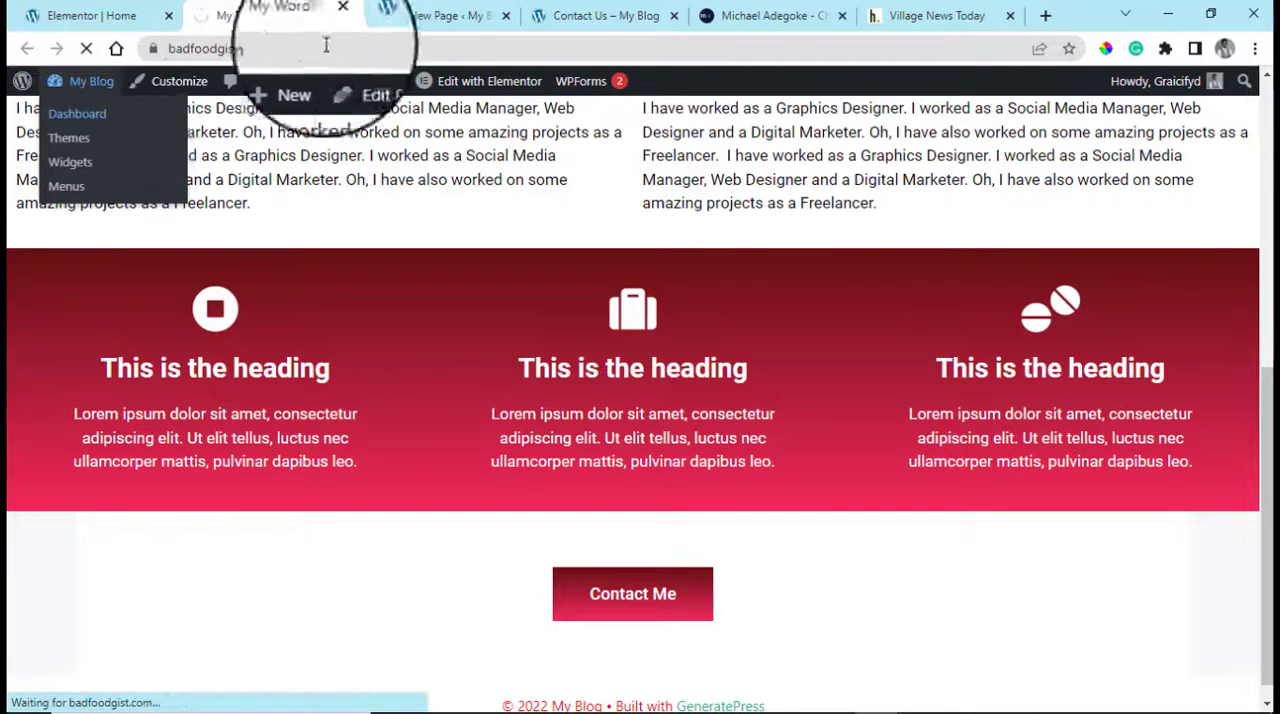
Switch to the live Contact Us page and open it in the theme Customizer
click(614, 14)
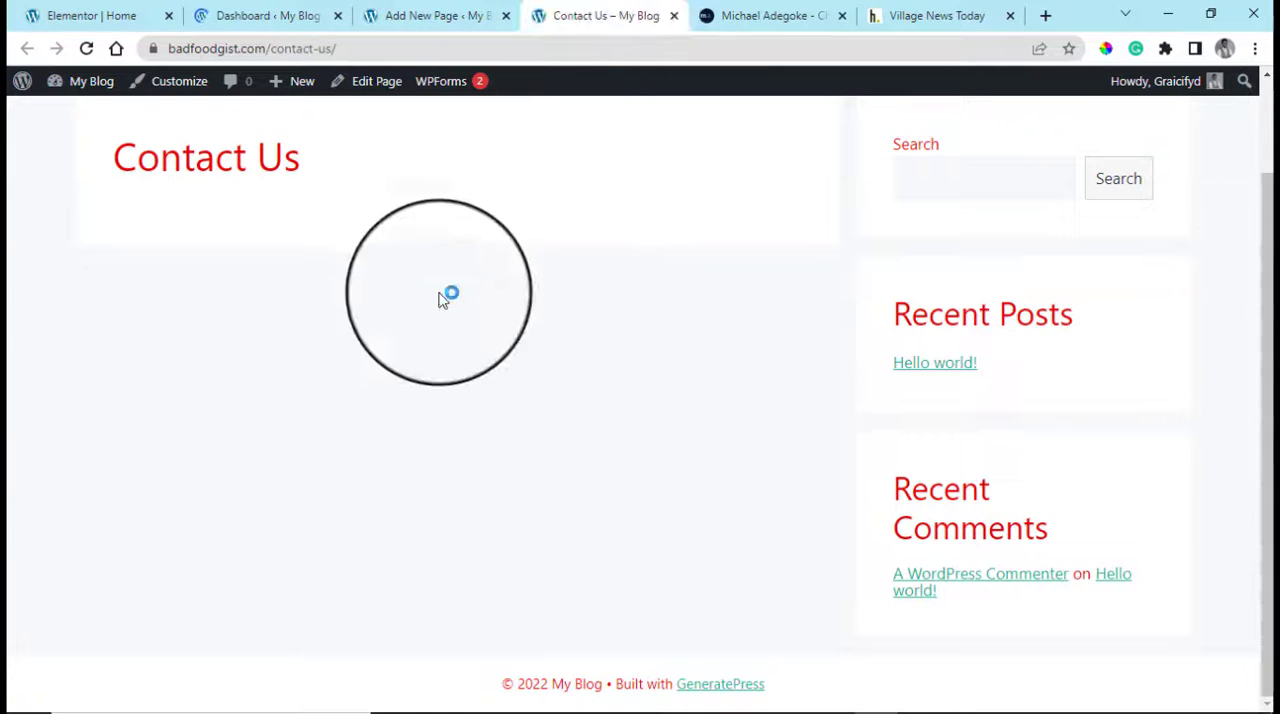
scroll(460, 305, up, 2)
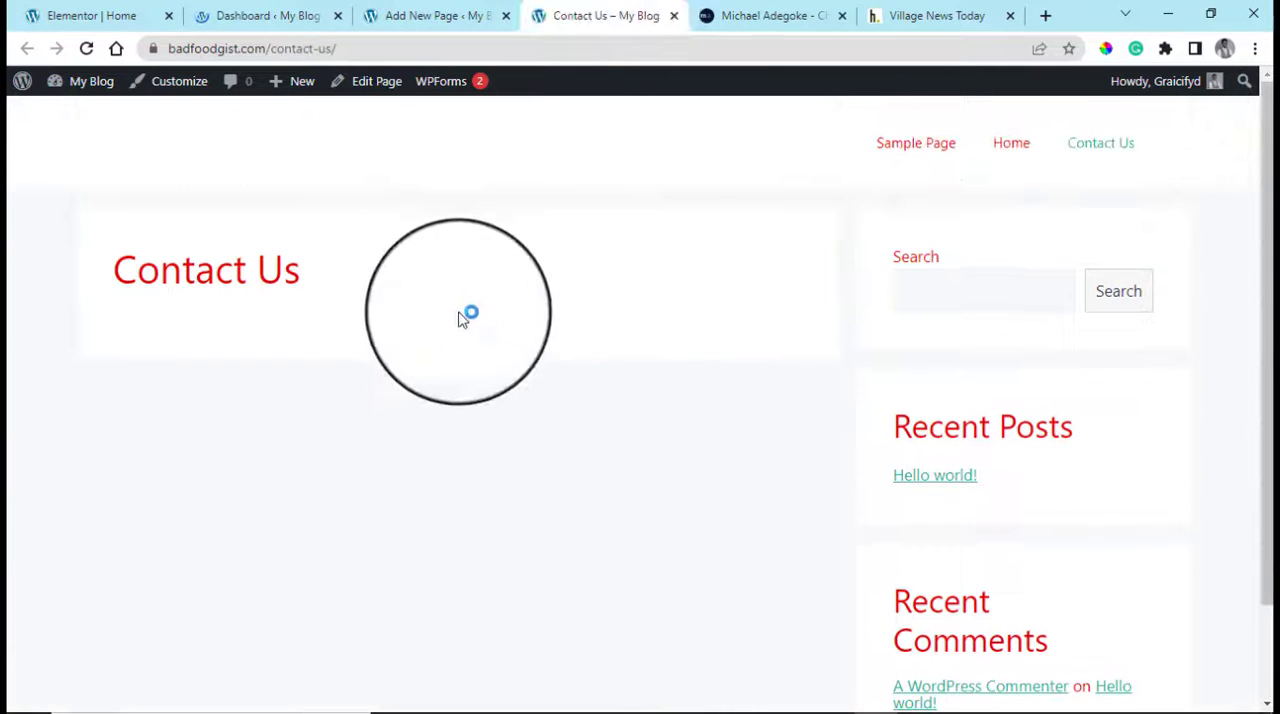
click(179, 81)
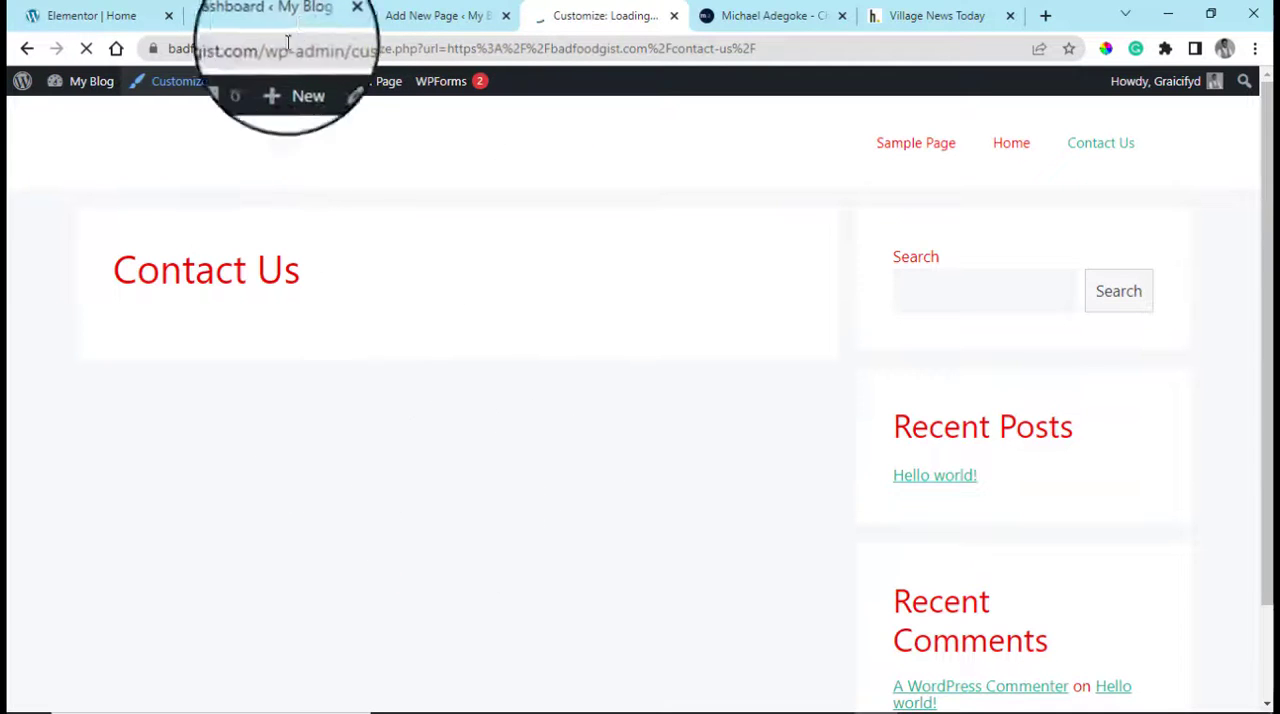
Return to the Dashboard tab and search the plugins available to add for "wp forms"
click(293, 12)
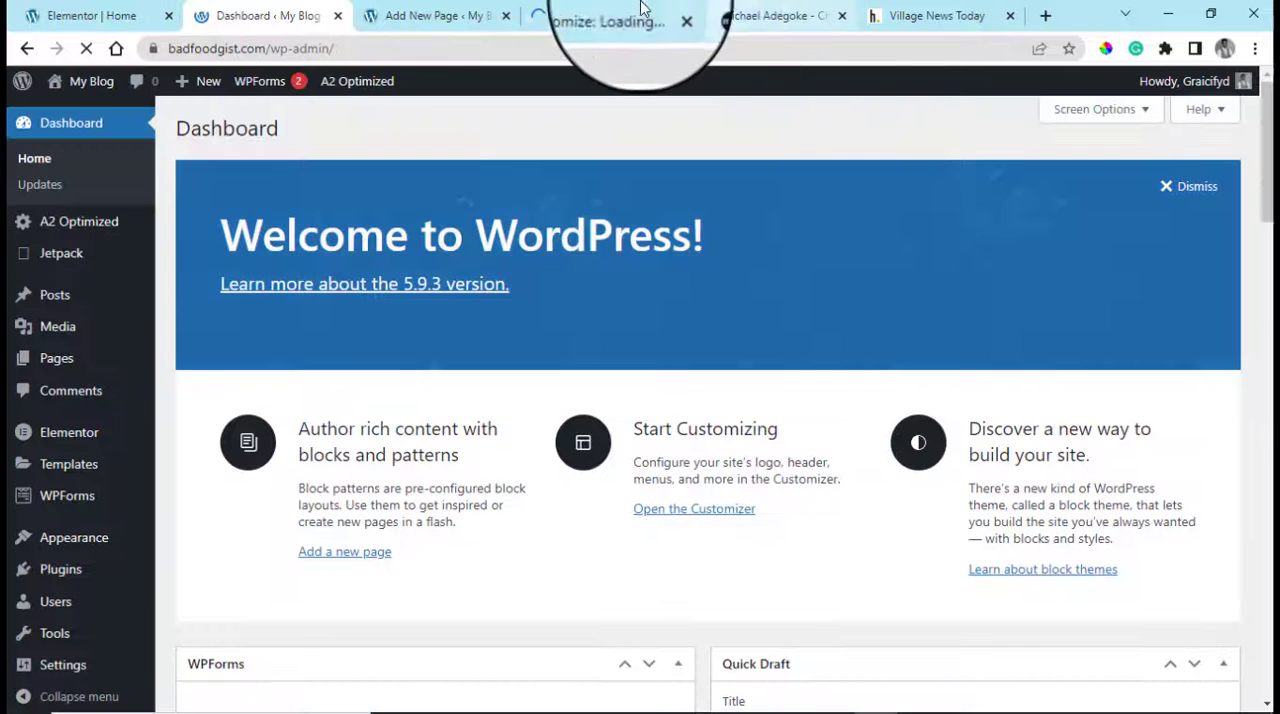
mouse_move(86, 578)
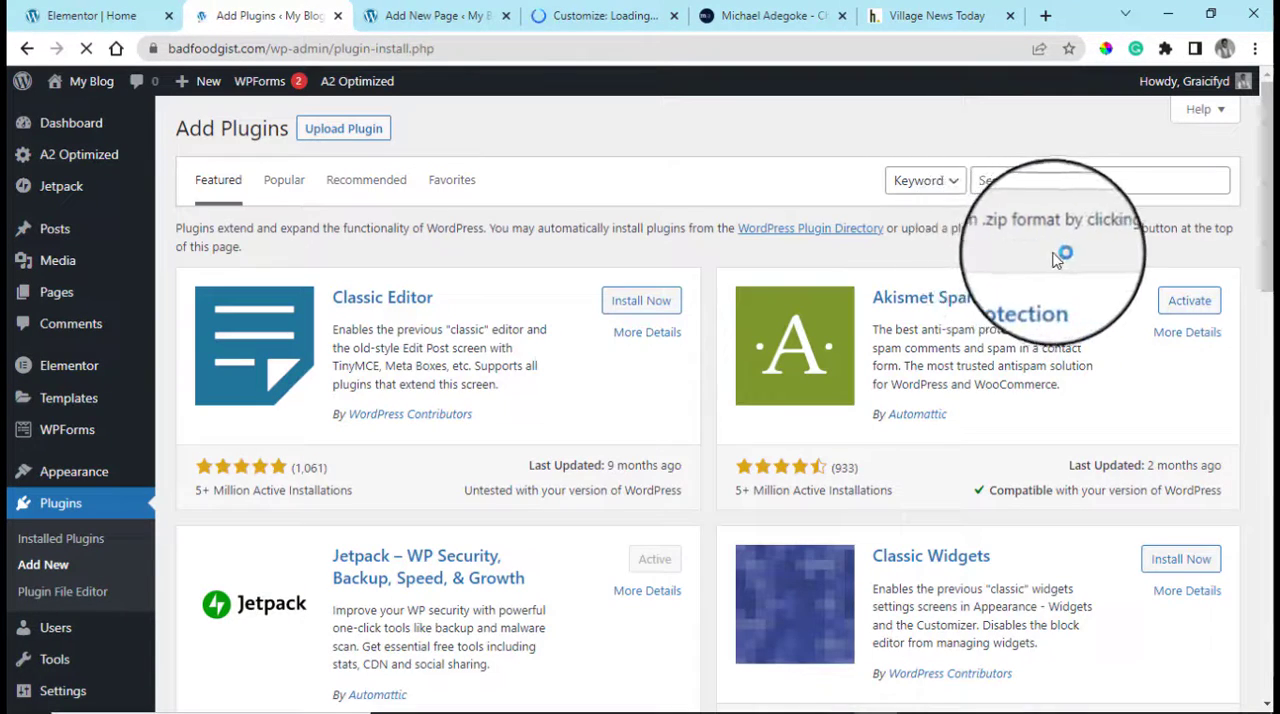
click(1041, 181)
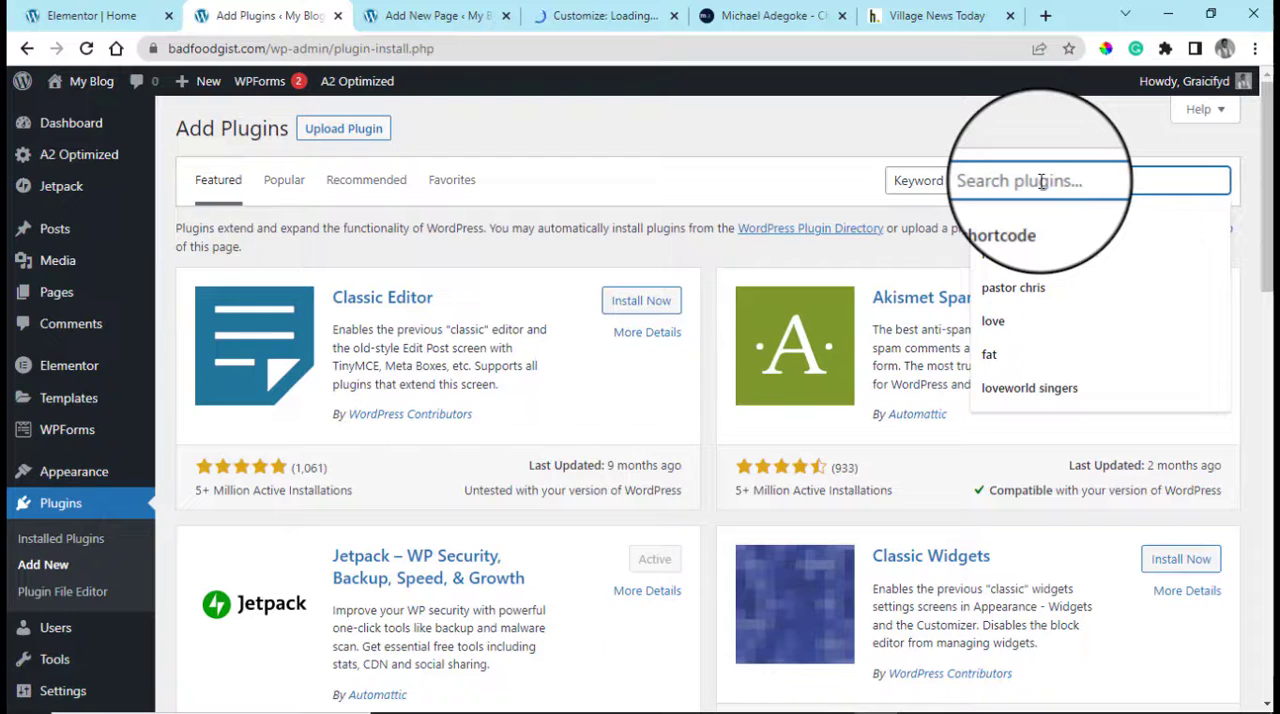
text(wp forms)
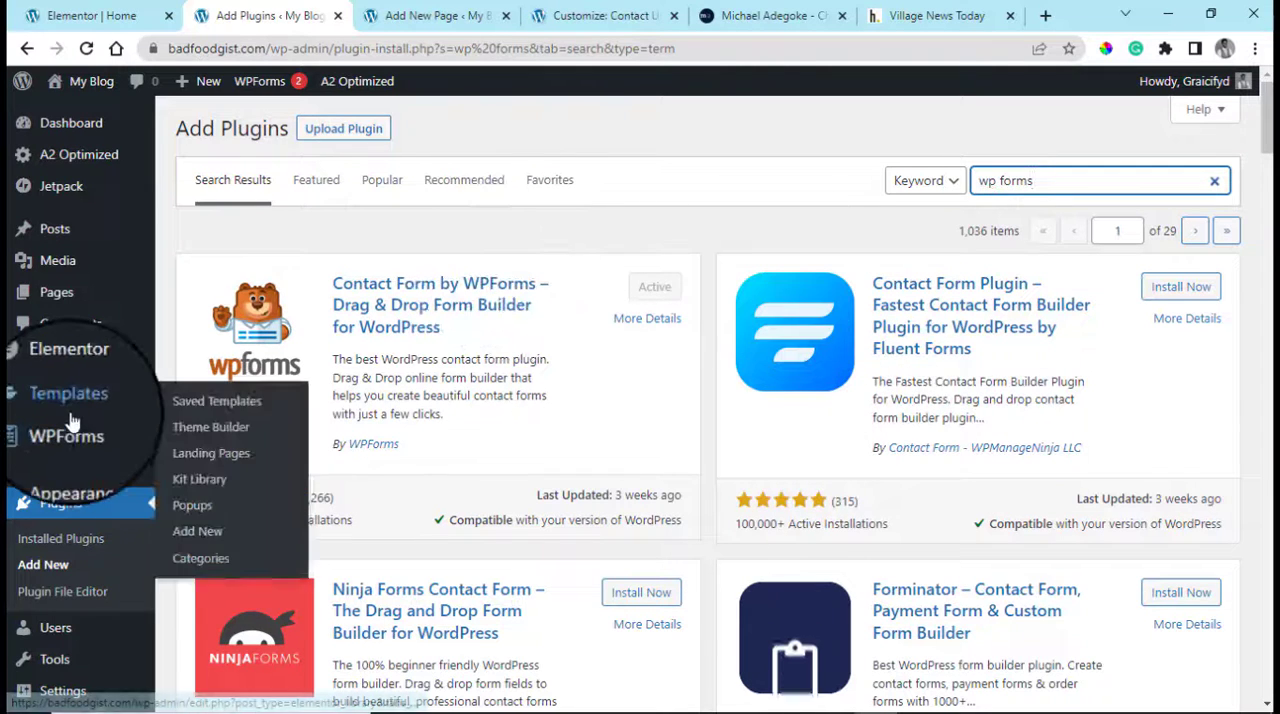
Add a new WPForms form based on the Simple Contact Form template
mouse_move(75, 430)
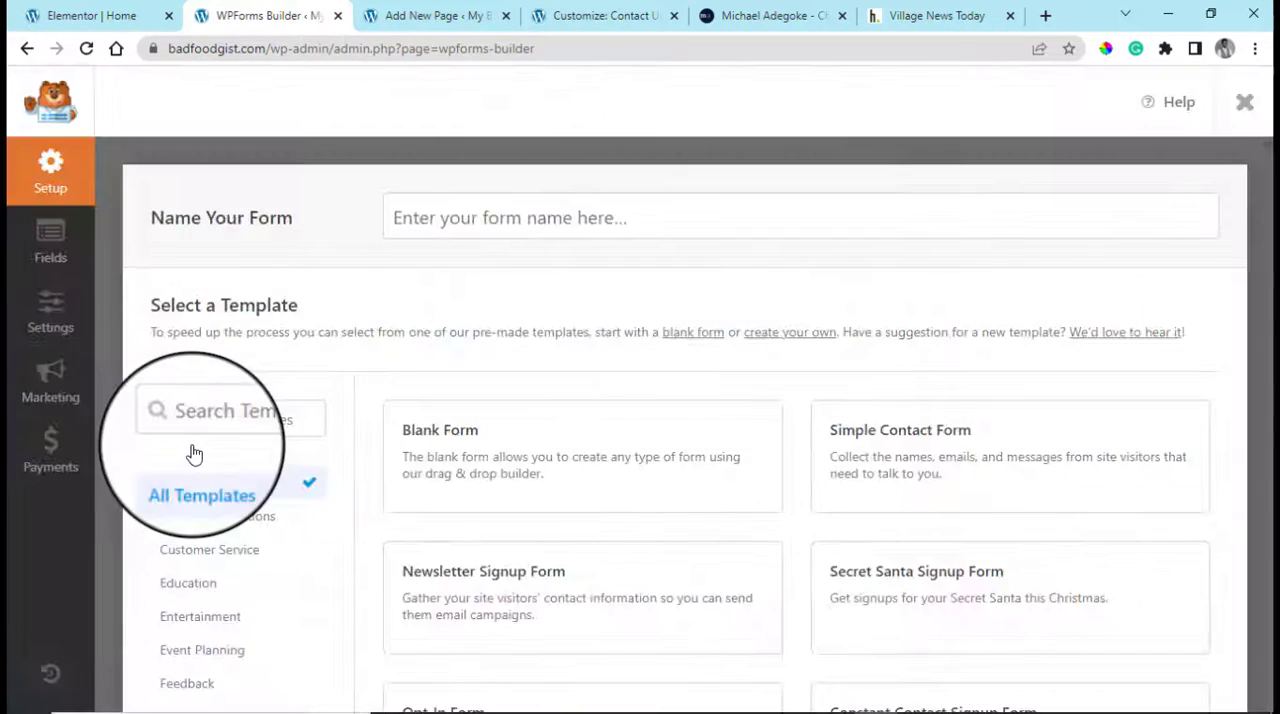
mouse_move(903, 431)
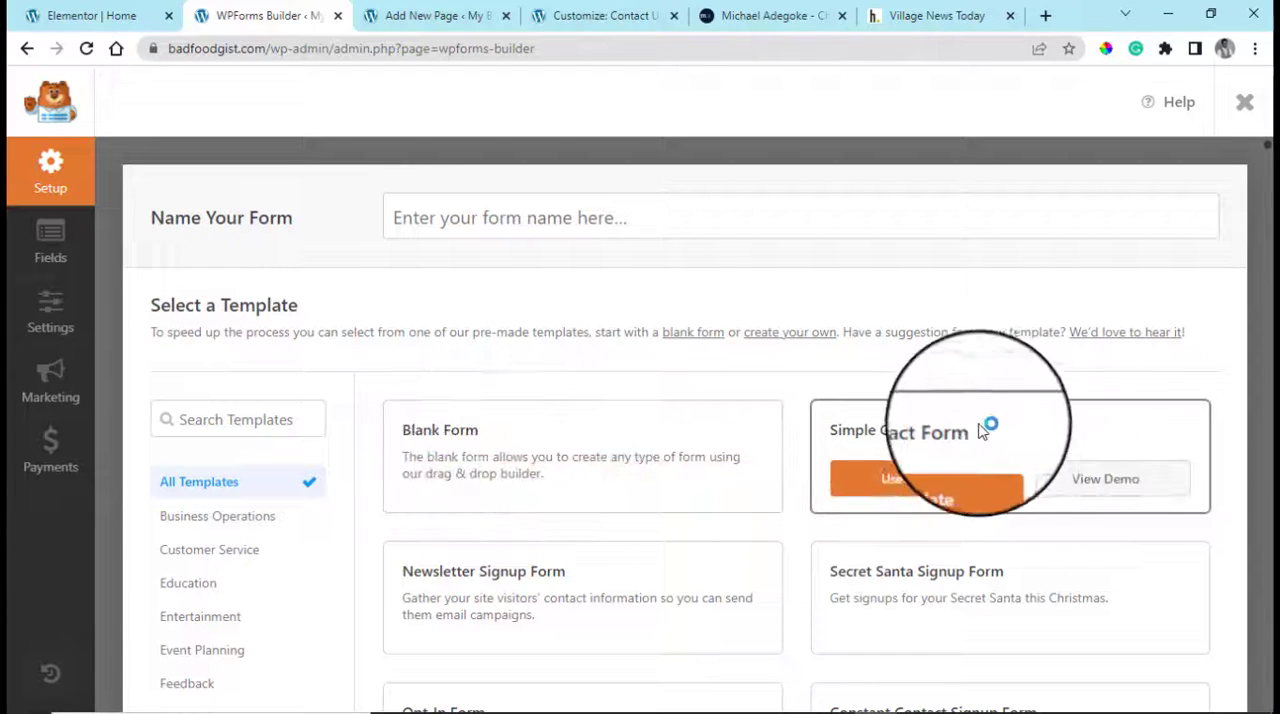
click(918, 483)
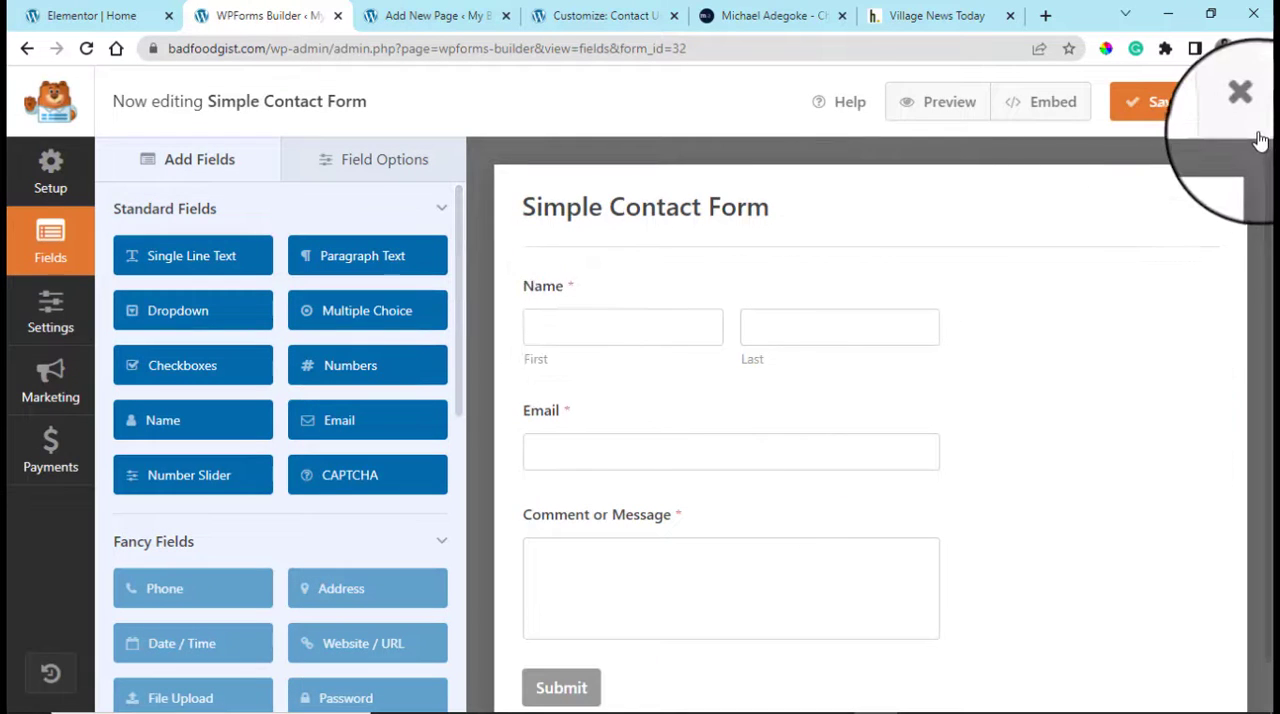
Rename the form "Contact Me" in its general settings and save it
click(363, 102)
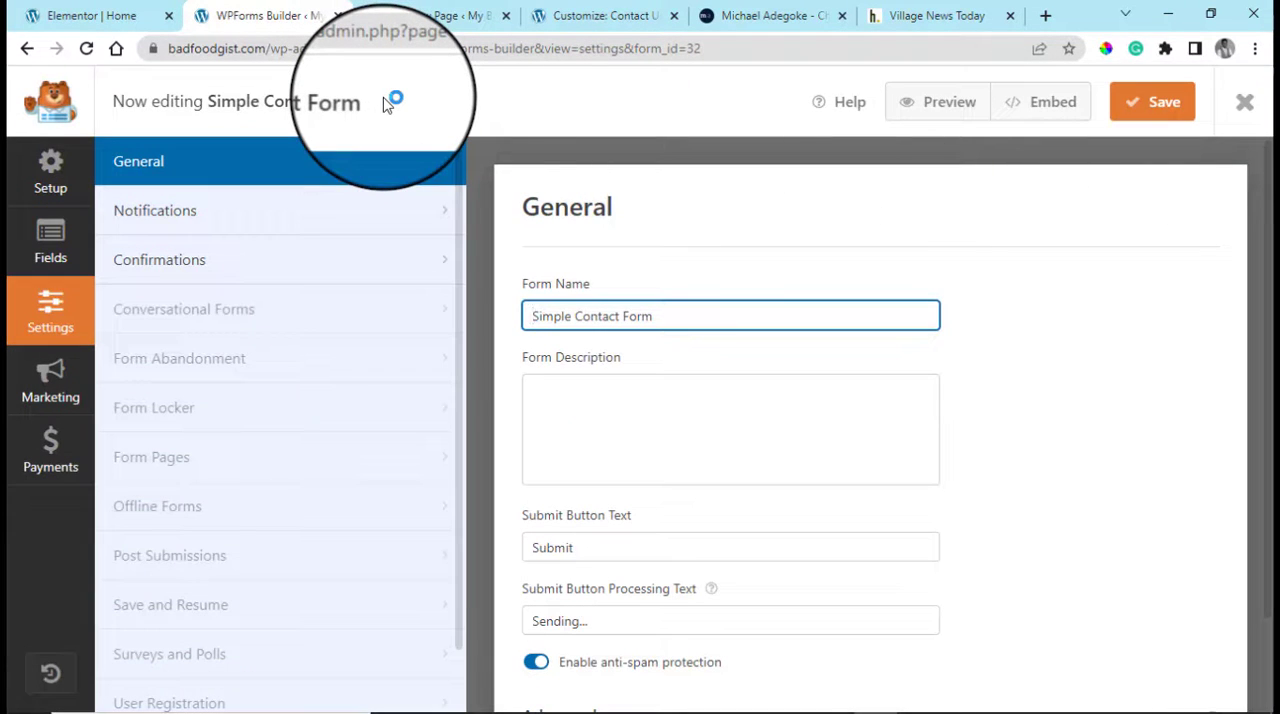
drag(686, 314, 512, 314)
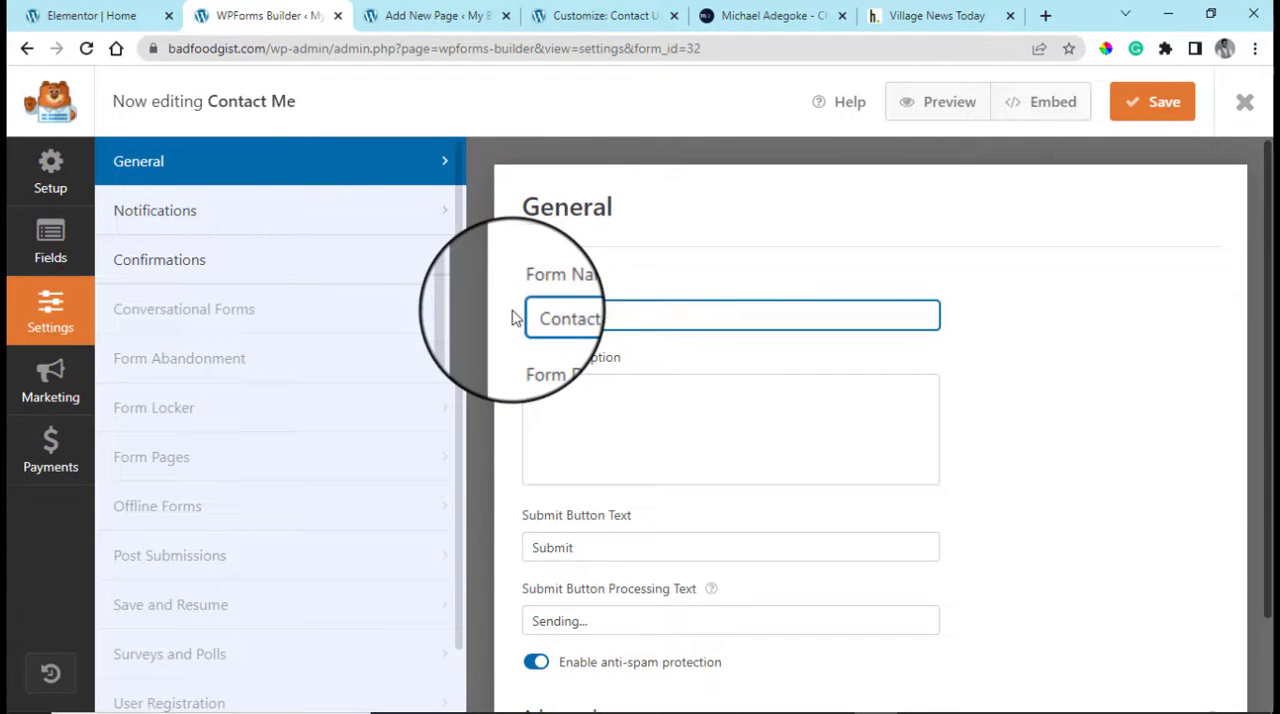
click(1152, 101)
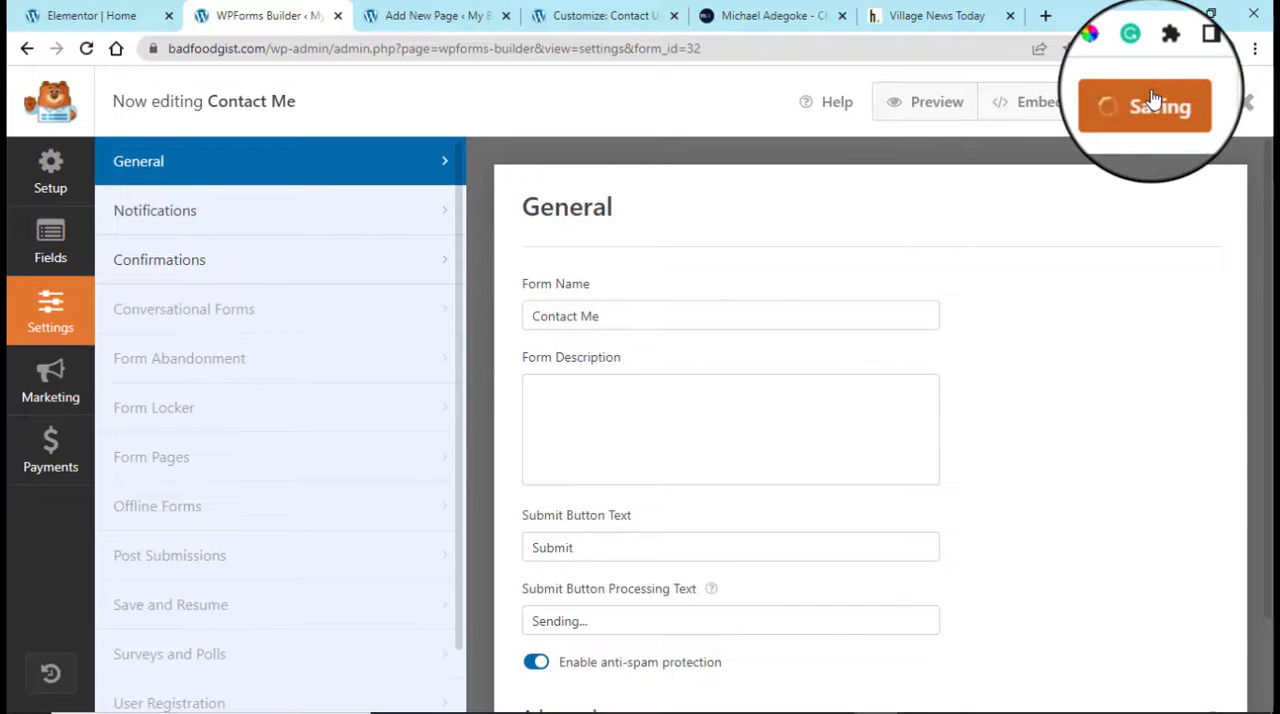
Embed the Contact Me form in an existing page, selecting Contact Us as the target page
click(1040, 104)
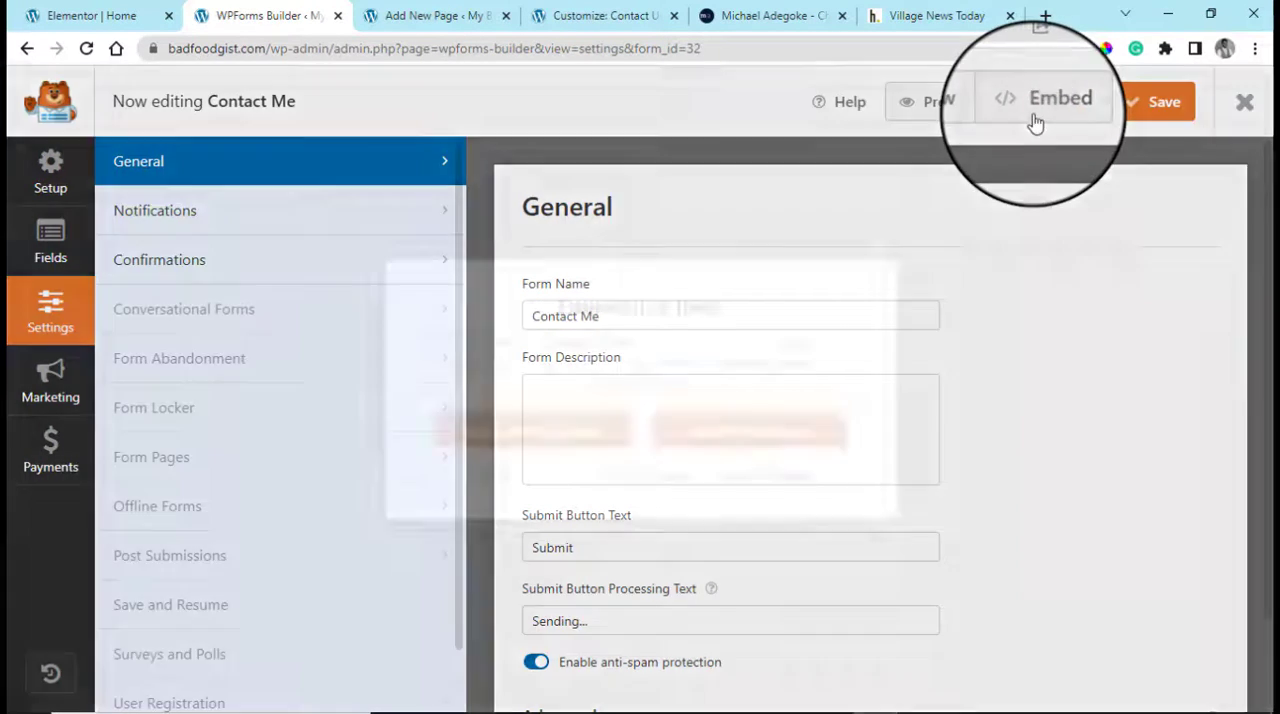
click(578, 440)
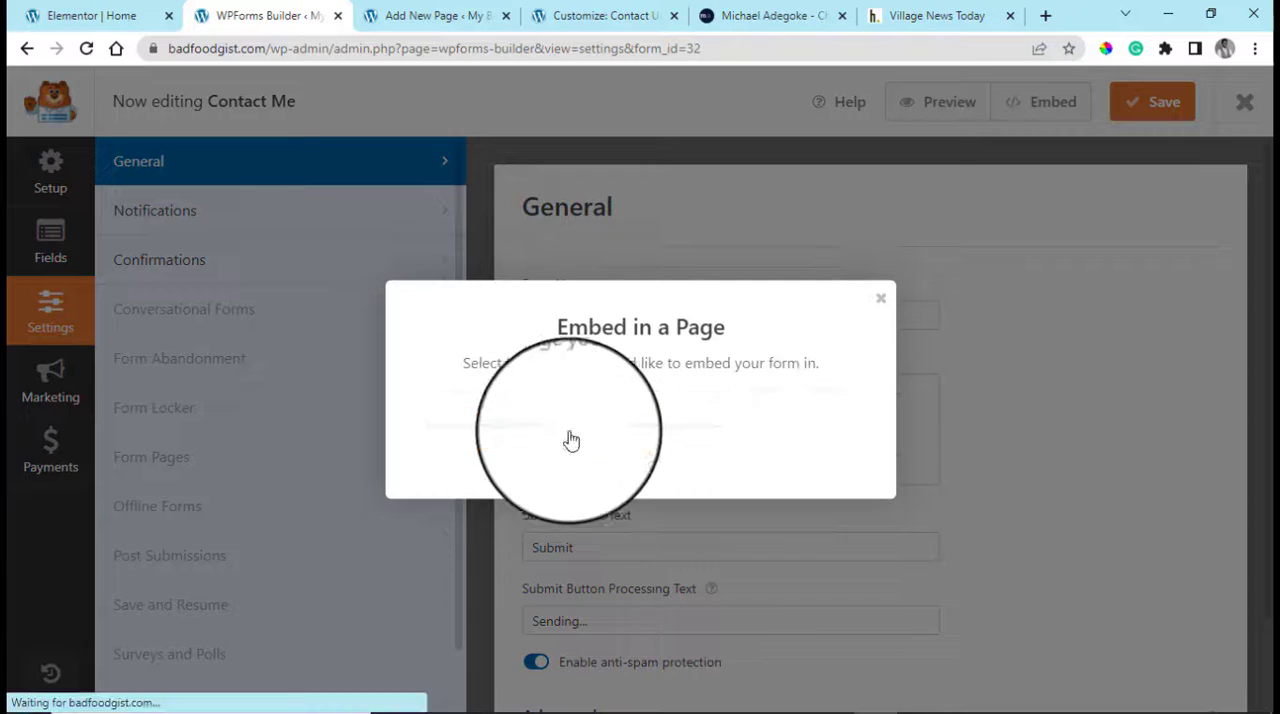
click(648, 412)
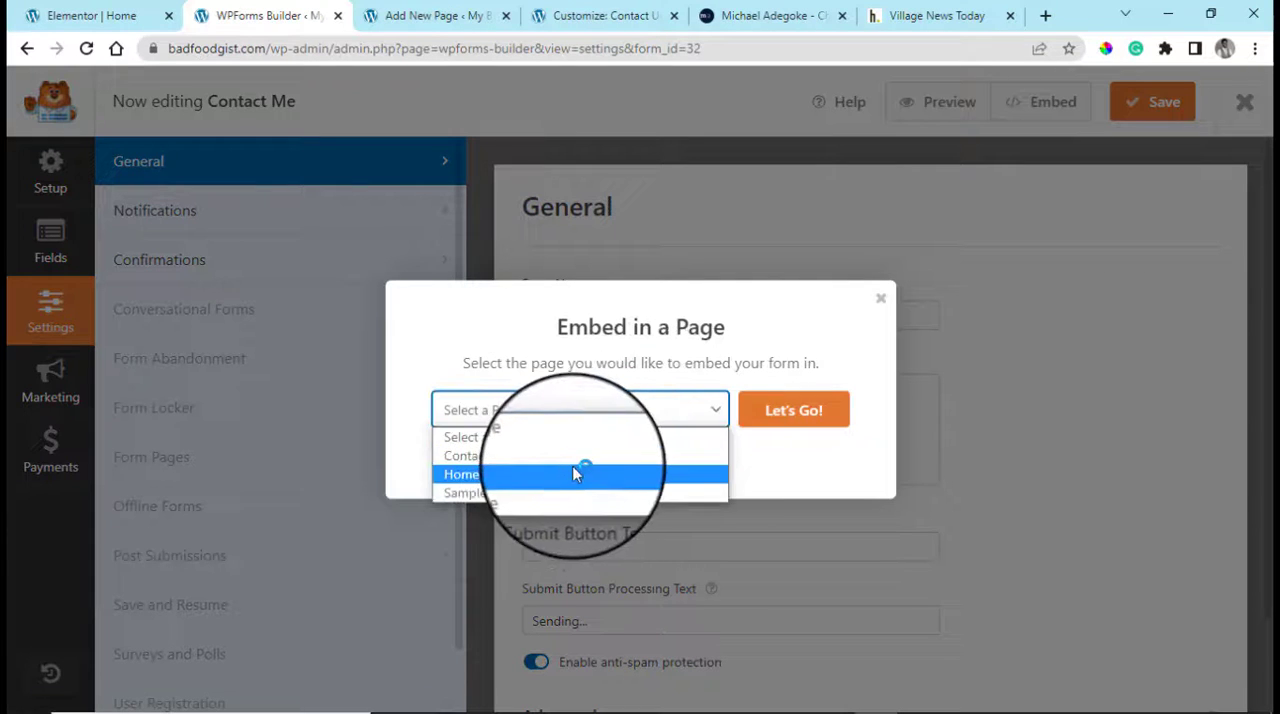
click(580, 455)
click(818, 426)
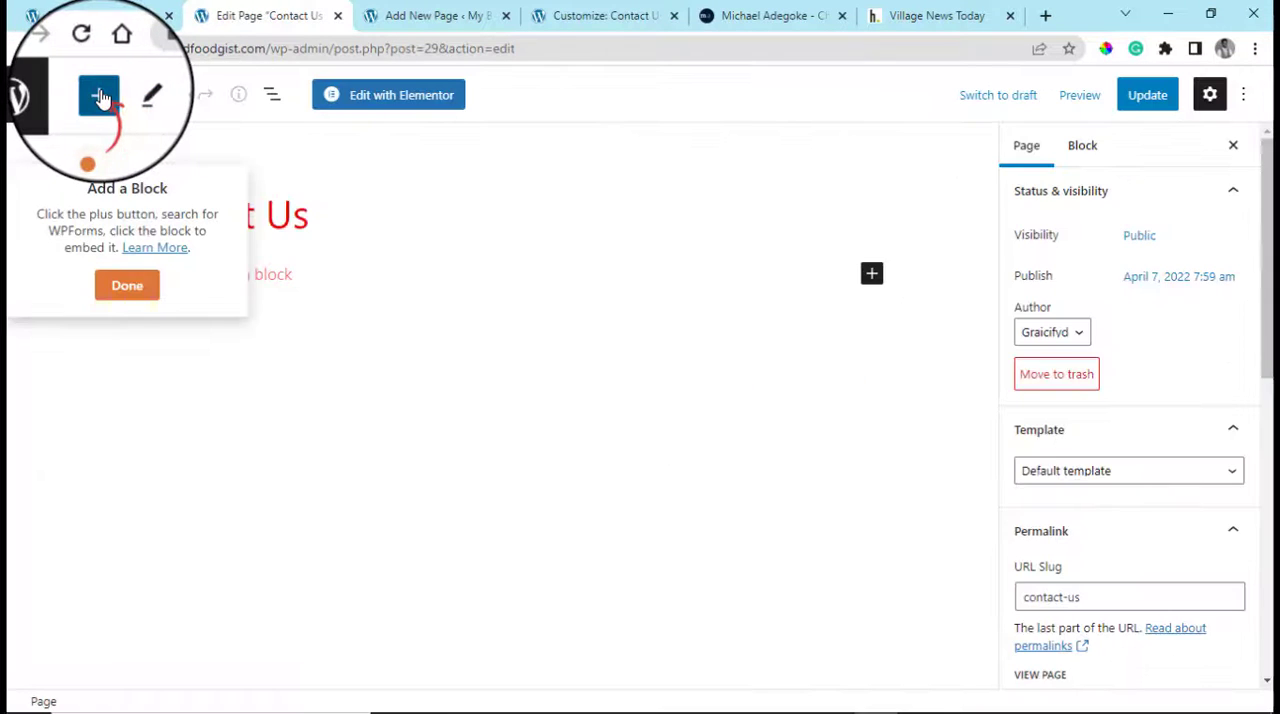
Insert a WPForms block on the Contact Us page, select the Contact Me form in it and update the page
click(99, 96)
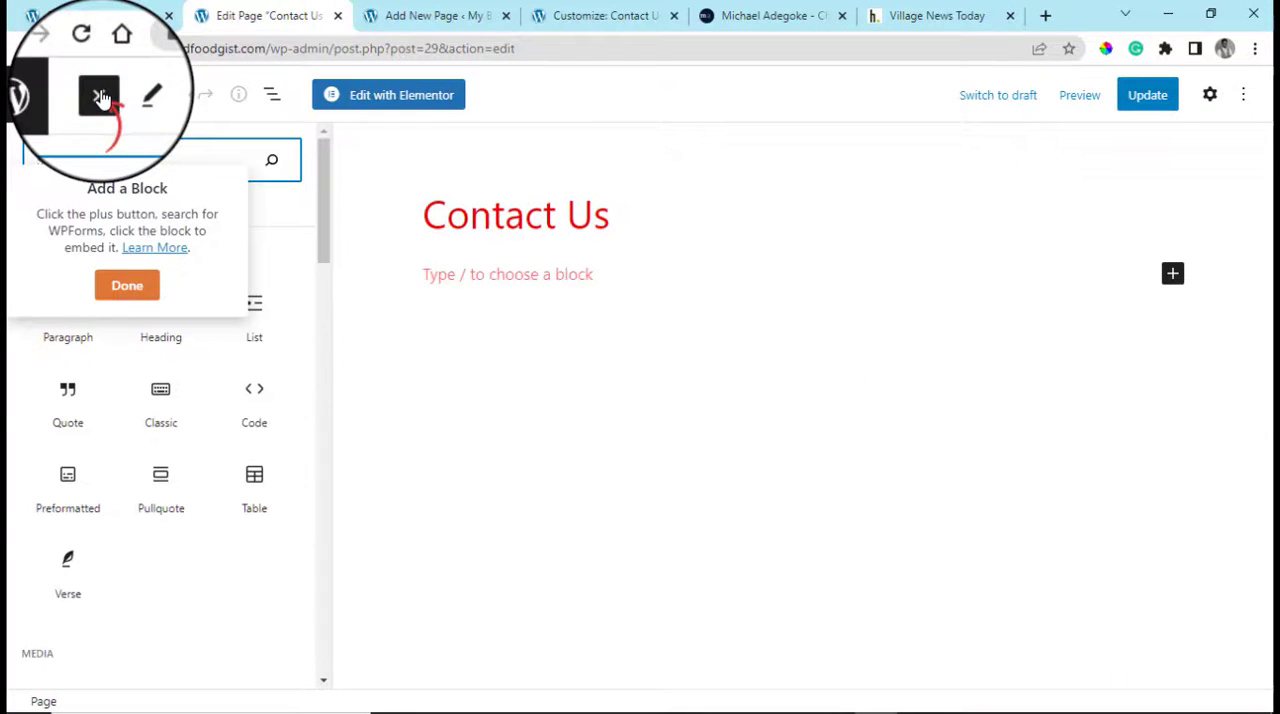
click(127, 285)
click(100, 96)
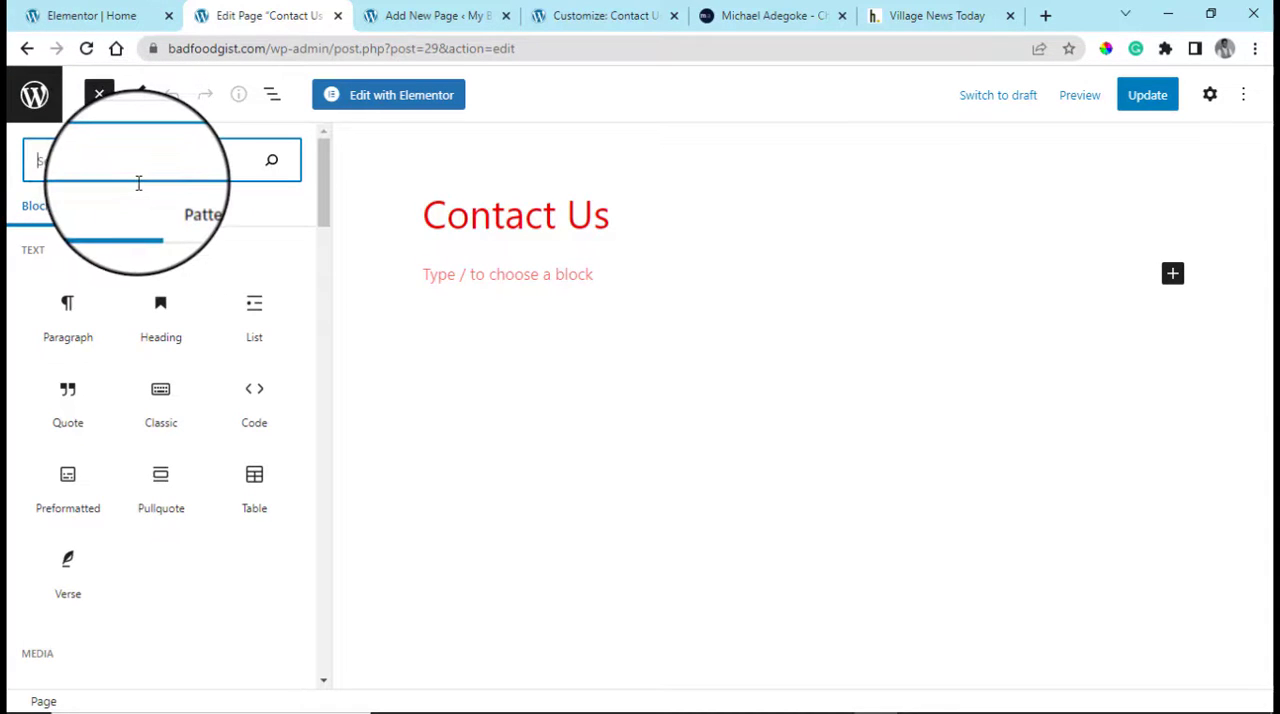
text(wp)
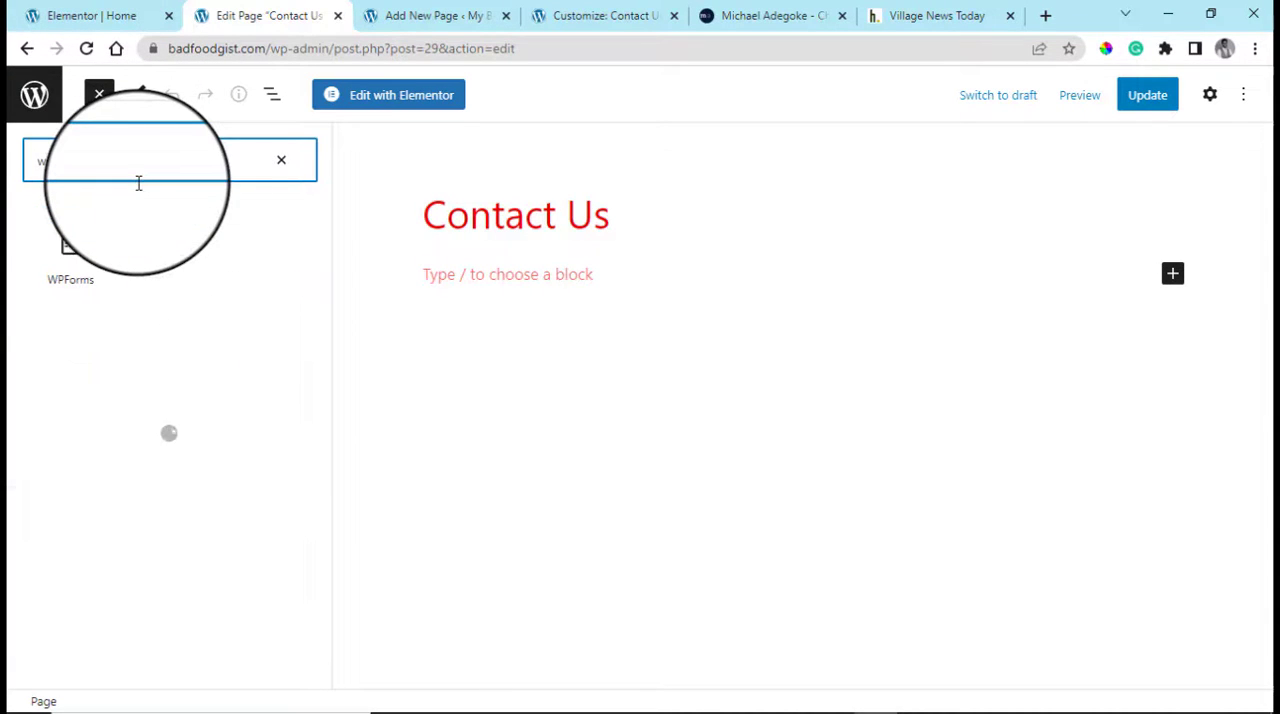
click(89, 292)
click(775, 422)
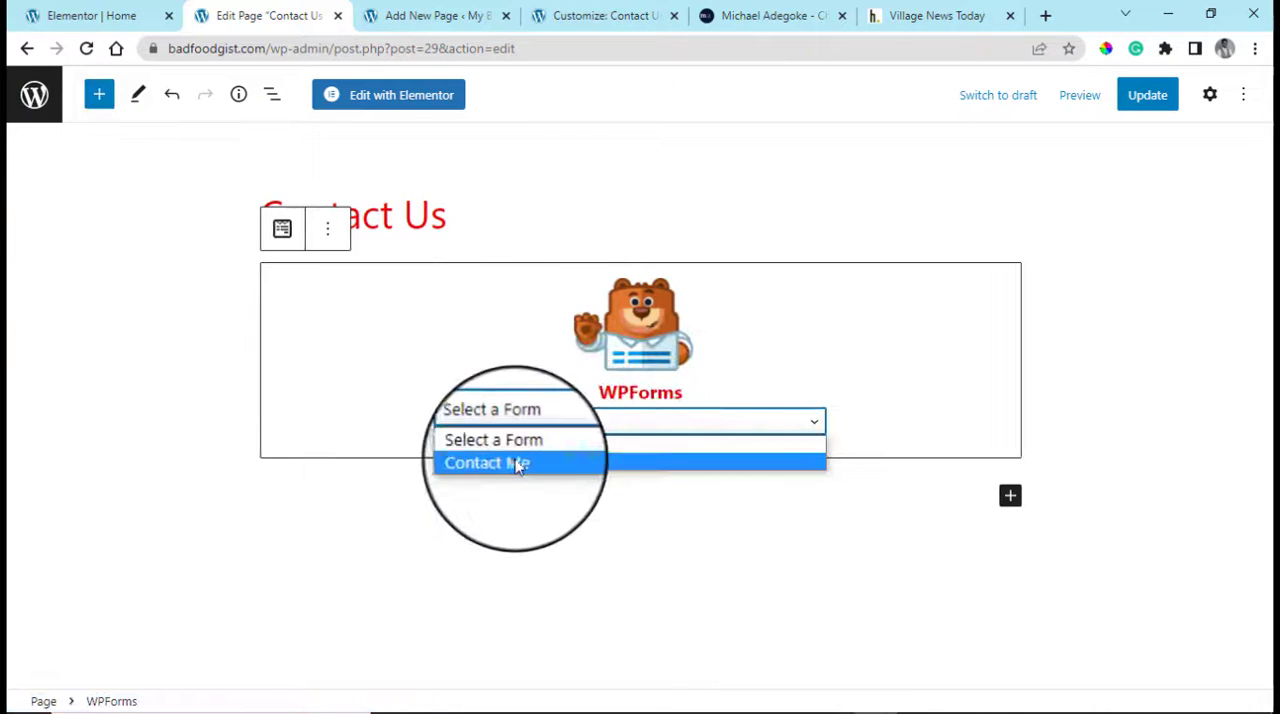
click(515, 466)
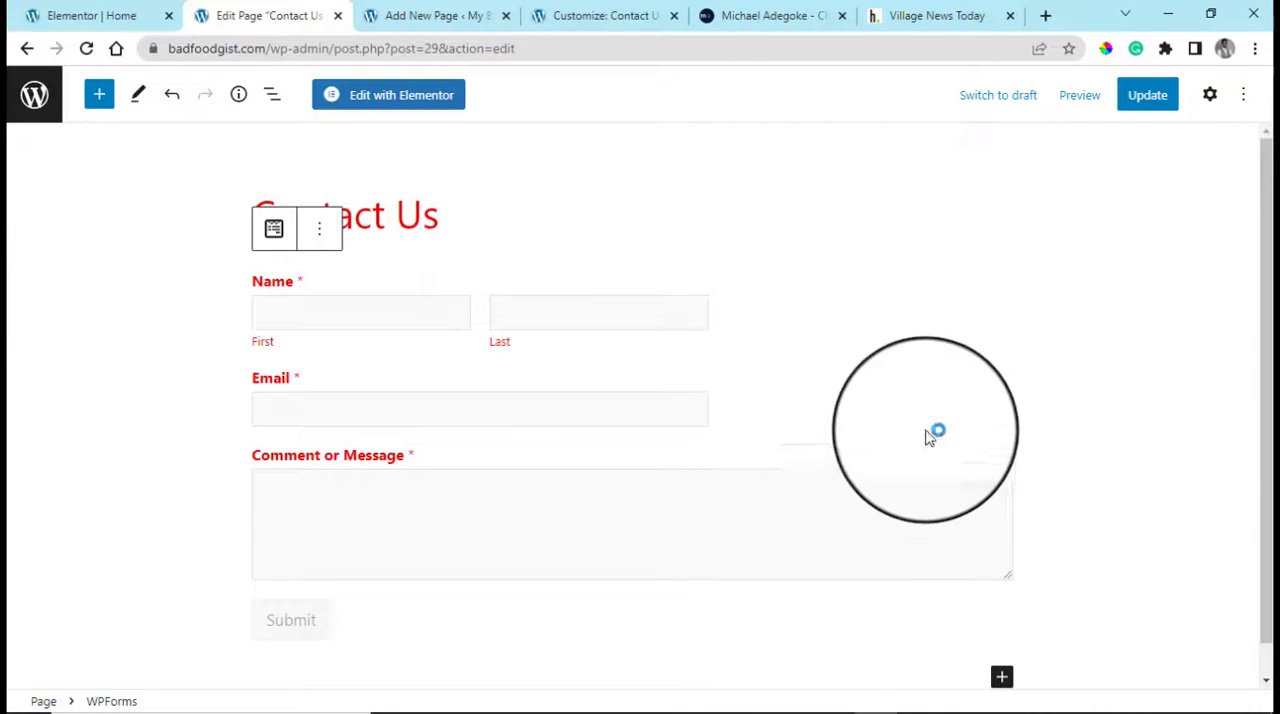
click(1137, 108)
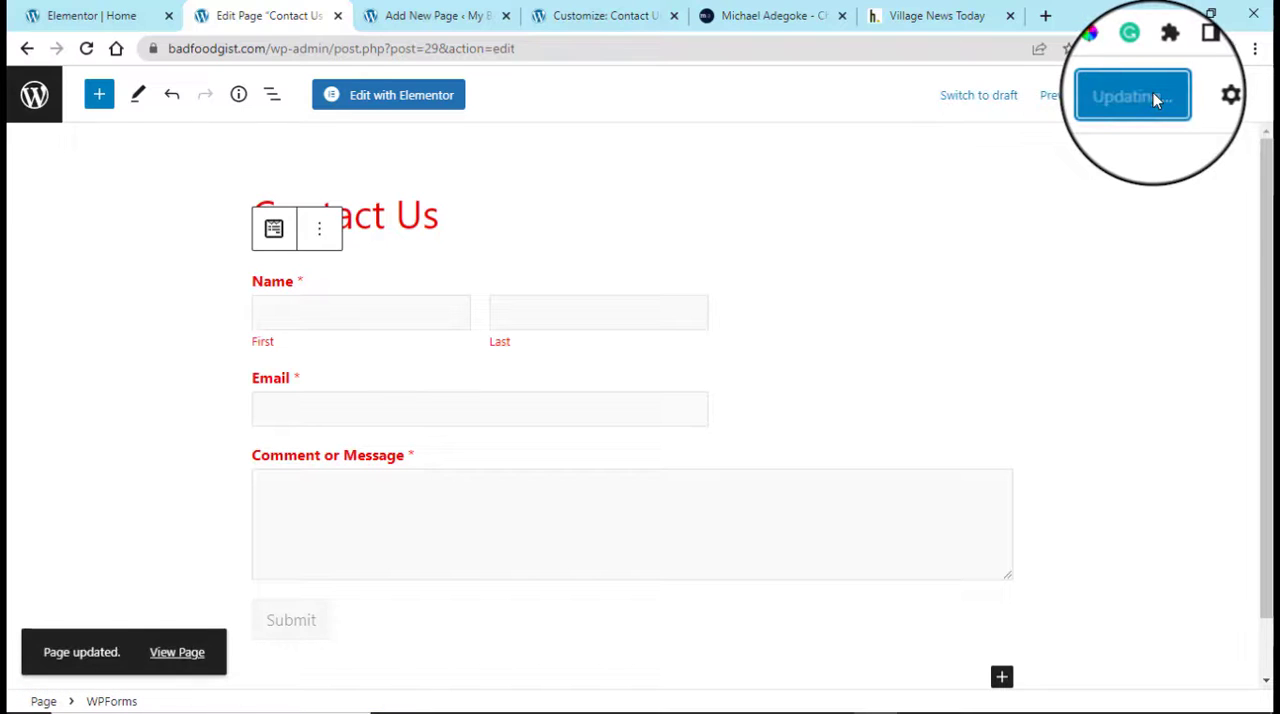
View the live Contact Us page in a new tab and look over the embedded contact form
right_click(186, 652)
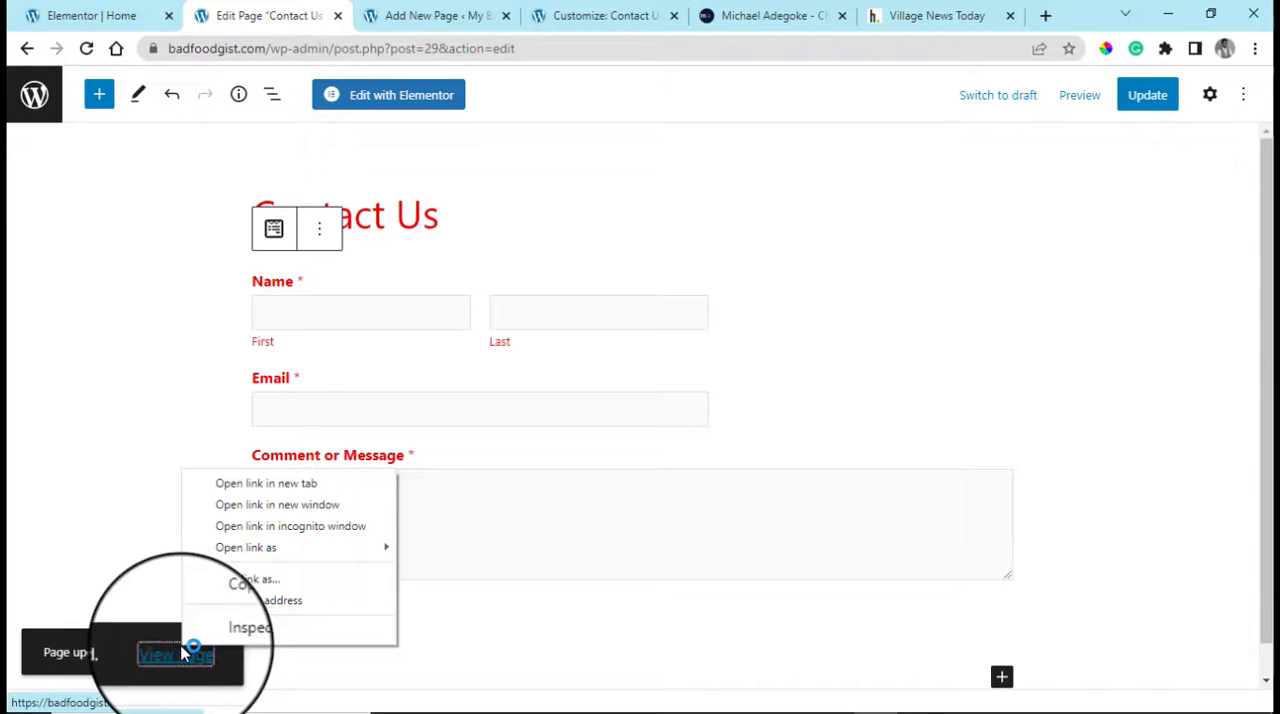
click(243, 487)
click(363, 9)
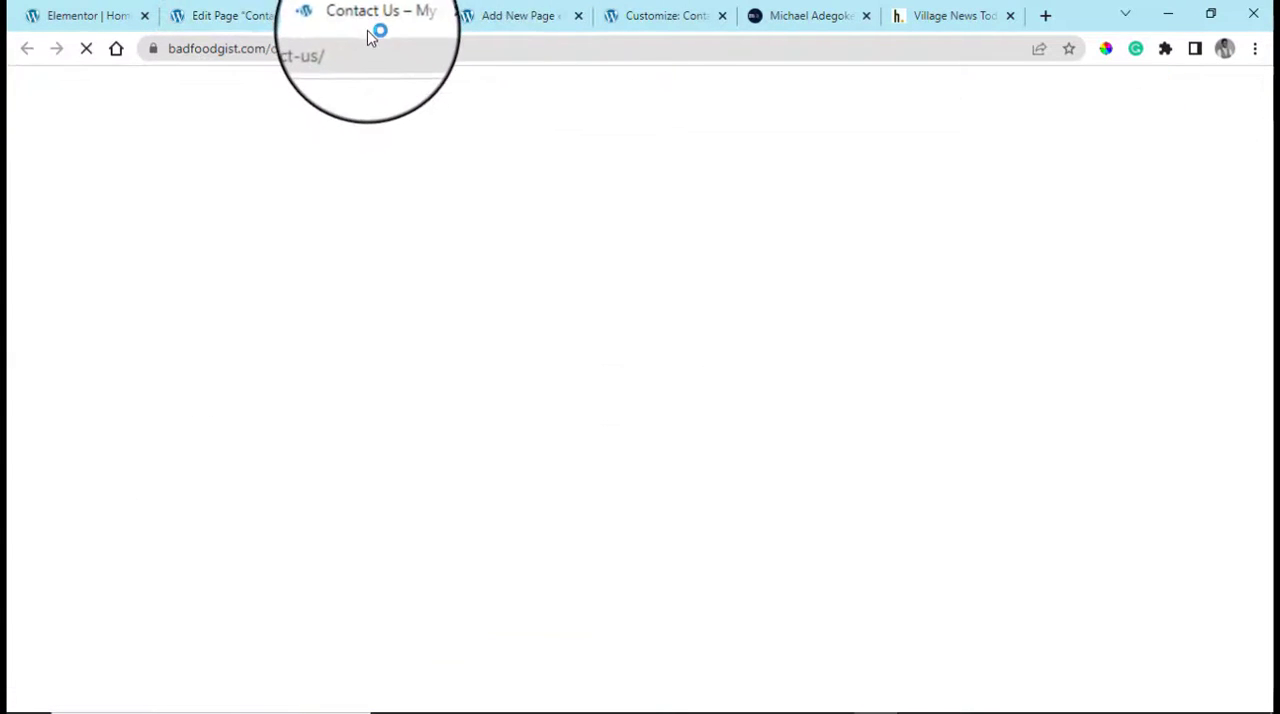
scroll(543, 494, down, 2)
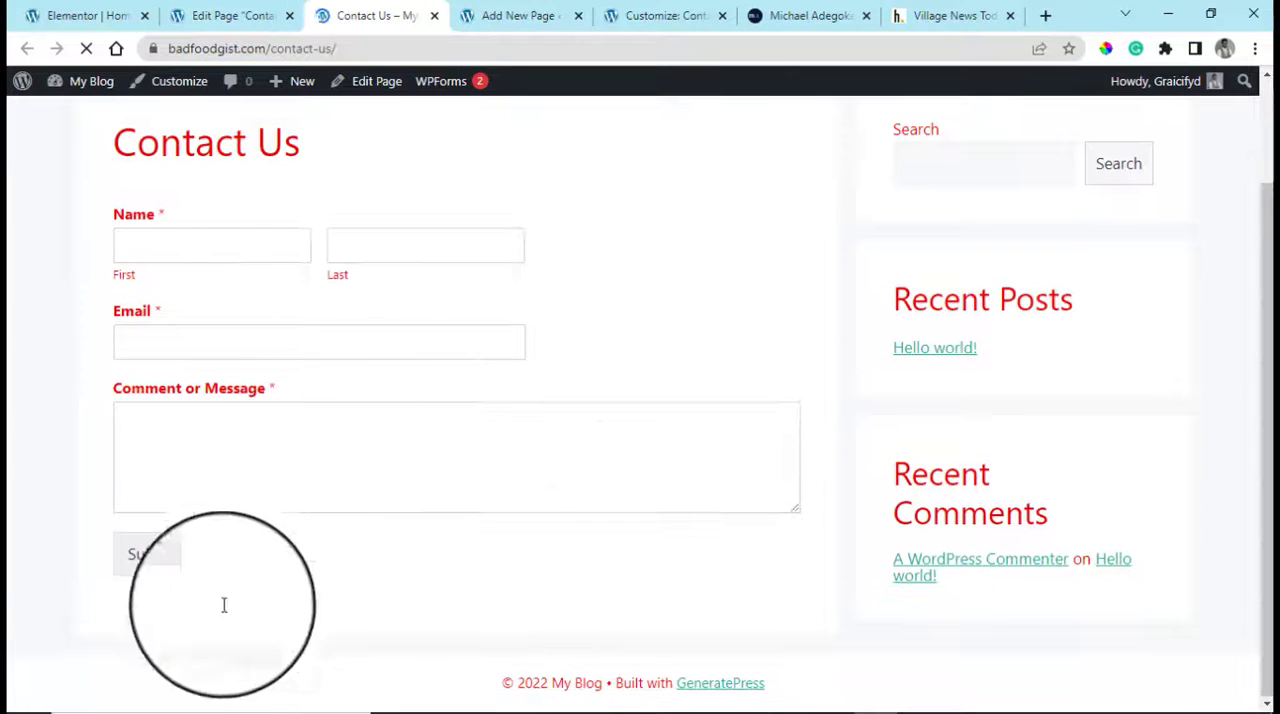
scroll(383, 491, up, 1)
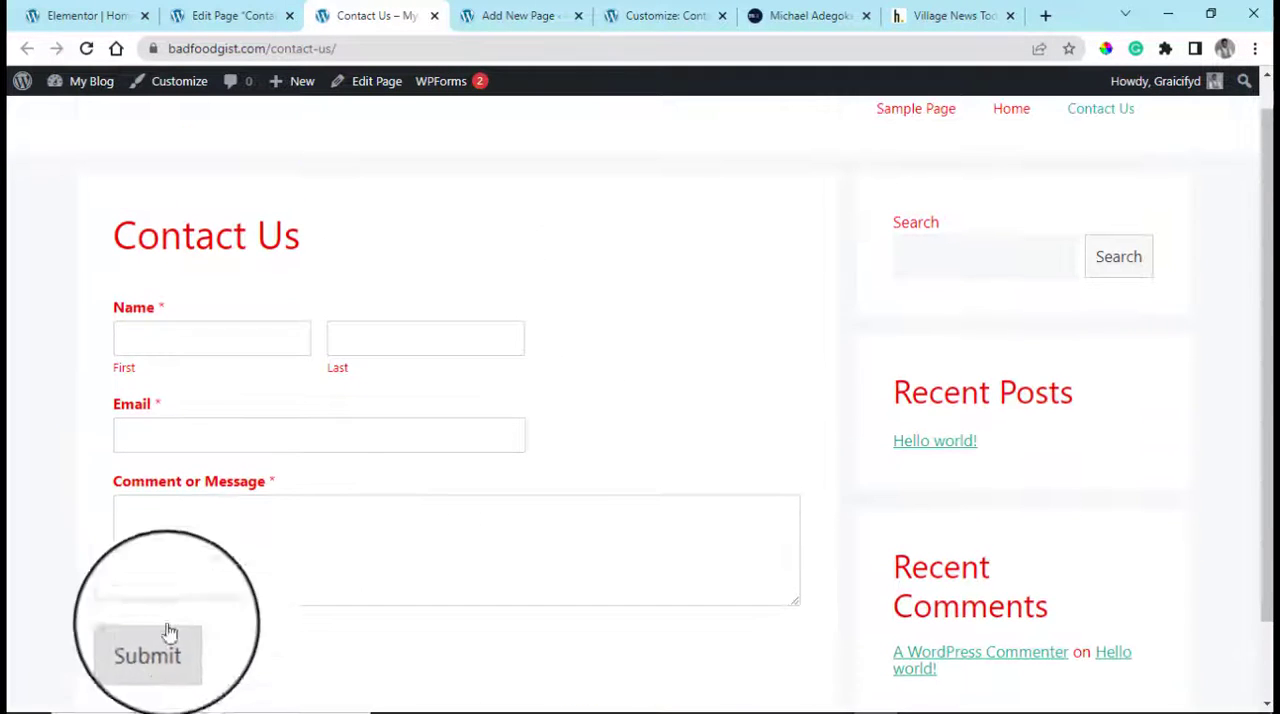
scroll(528, 354, down, 1)
scroll(495, 391, up, 1)
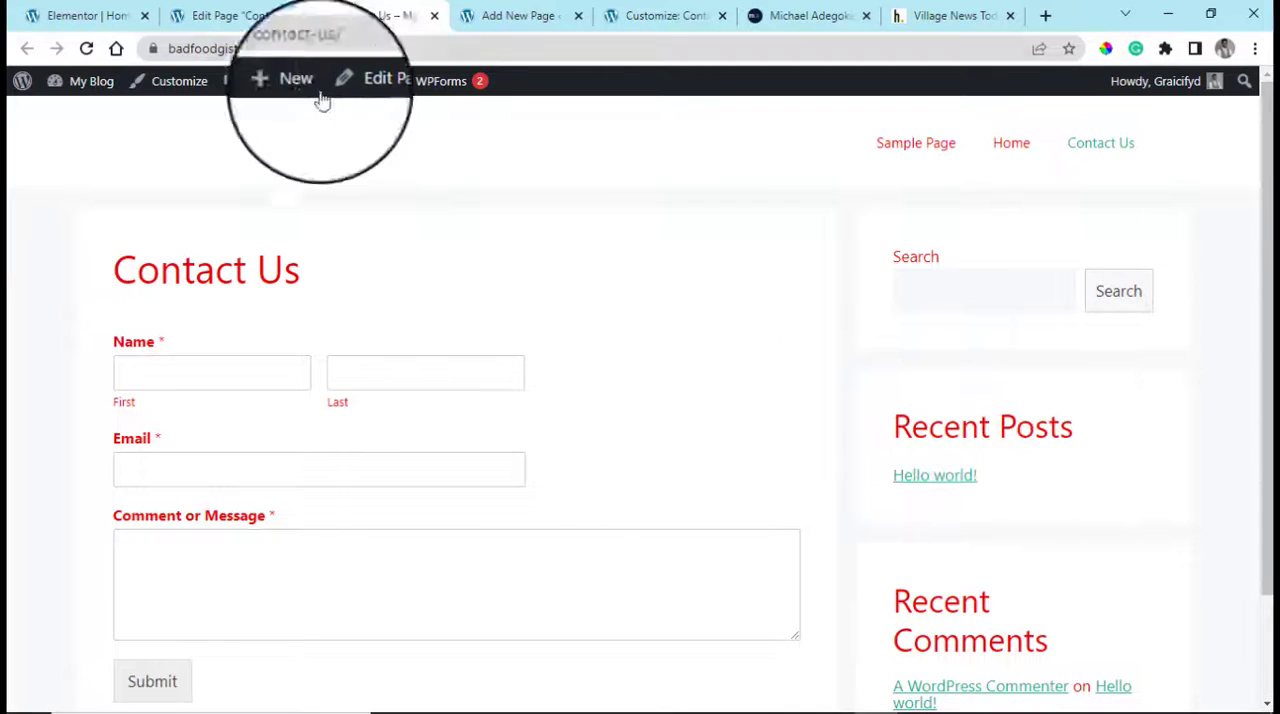
Open the live page in the theme Customizer and set the global contrast color to near-black #101010
click(165, 83)
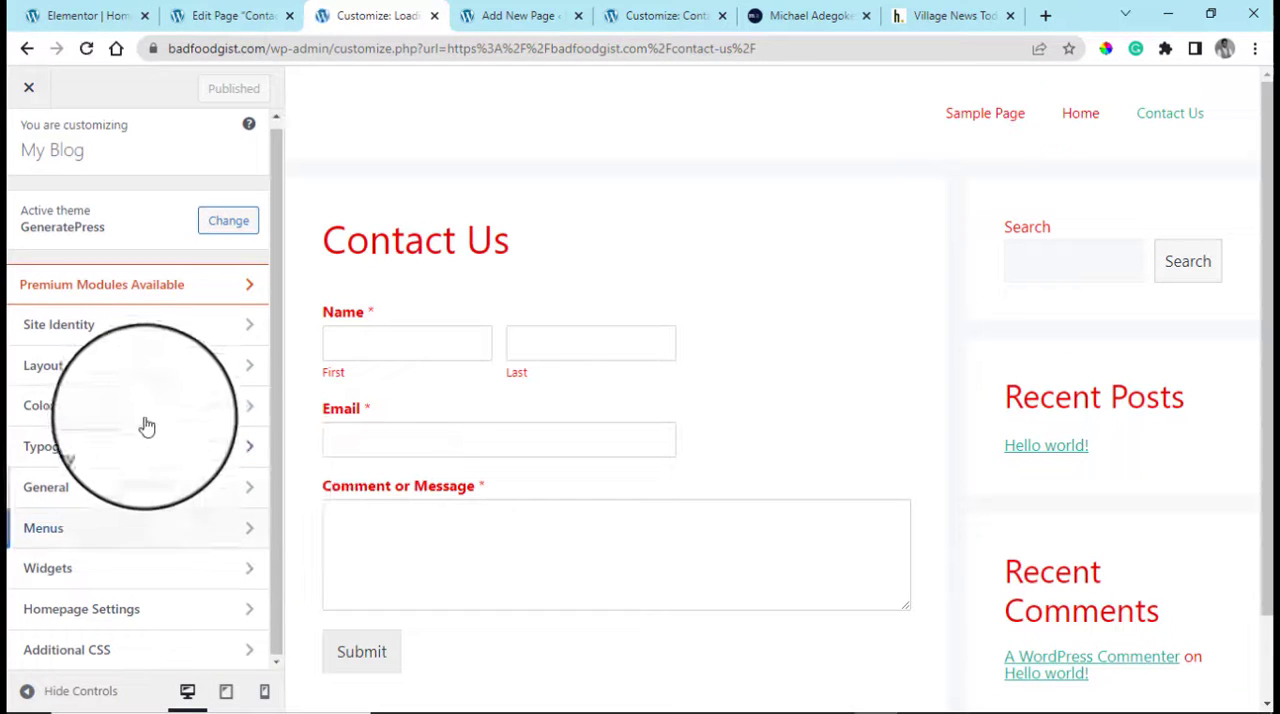
click(152, 413)
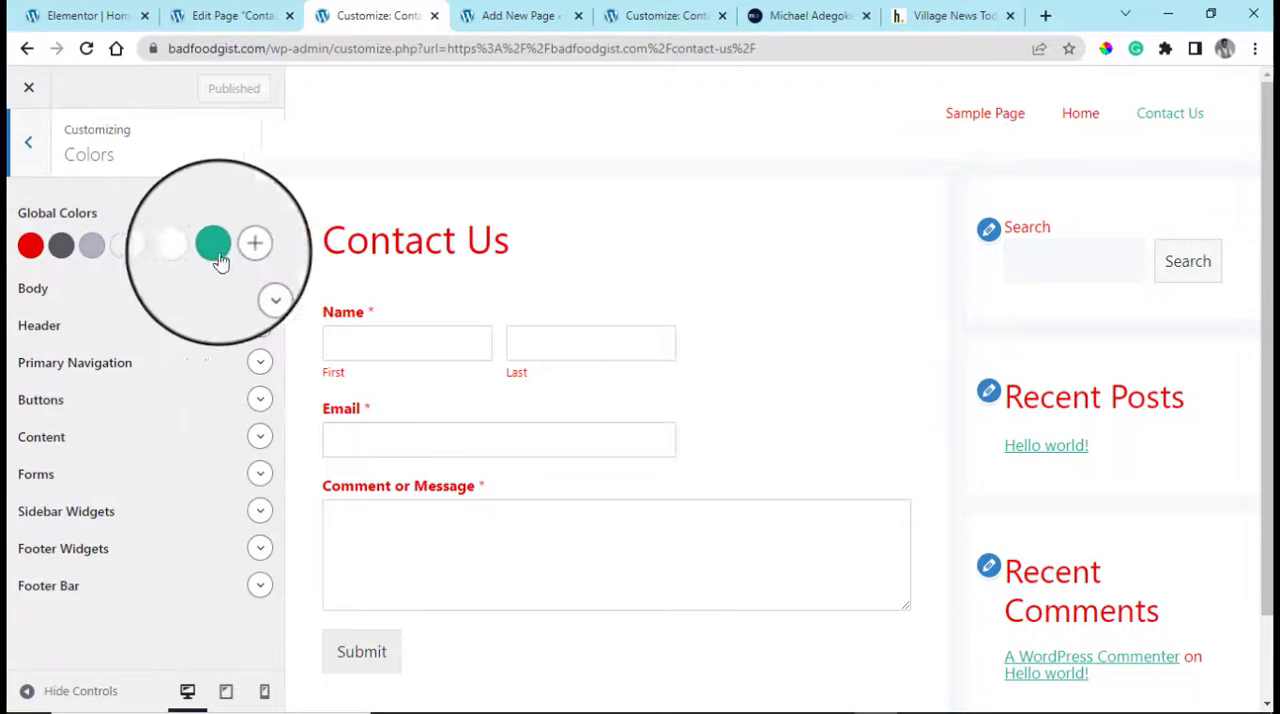
click(31, 248)
drag(89, 368, 10, 425)
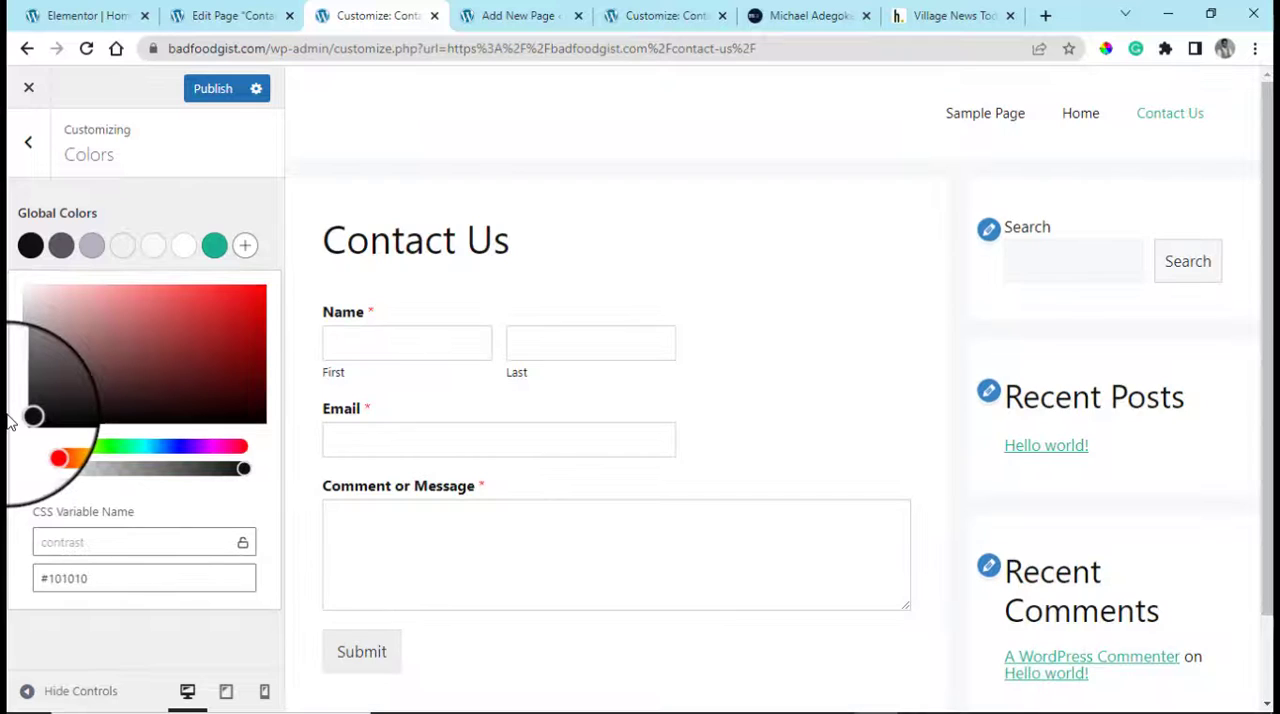
Set the global accent color to dark red #93182f and publish the theme color changes
click(209, 259)
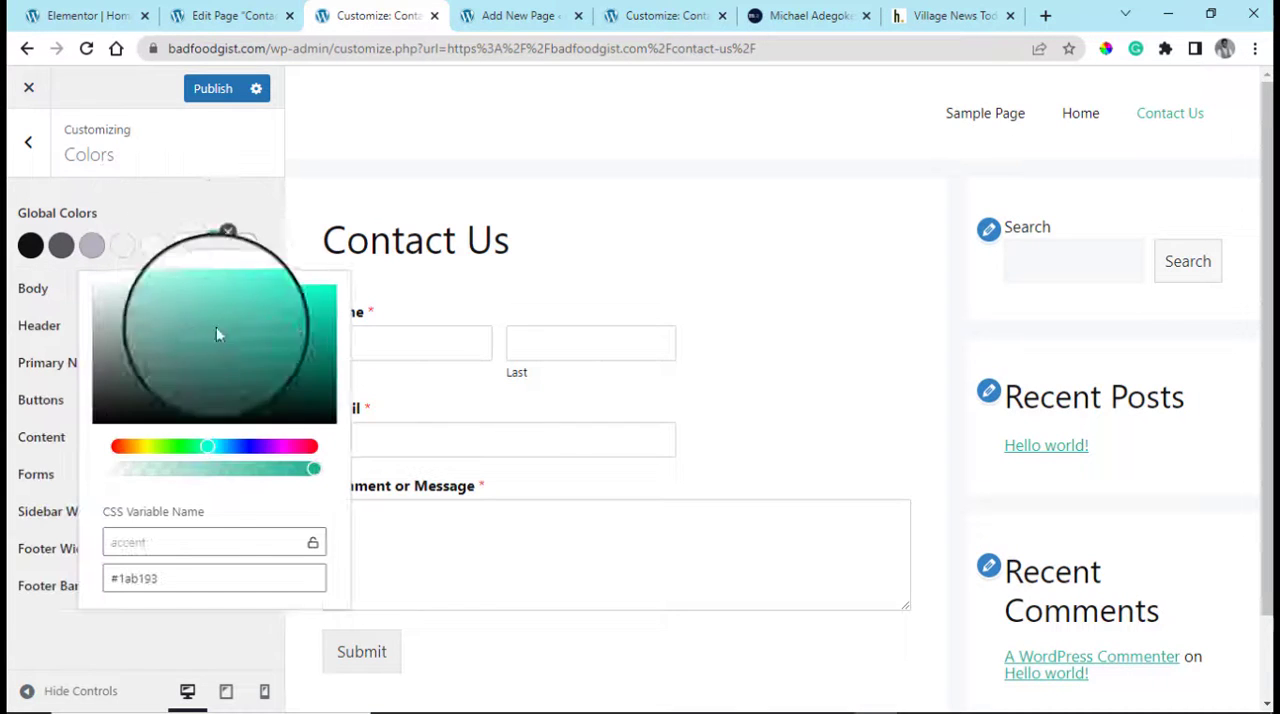
drag(293, 455, 310, 453)
click(294, 344)
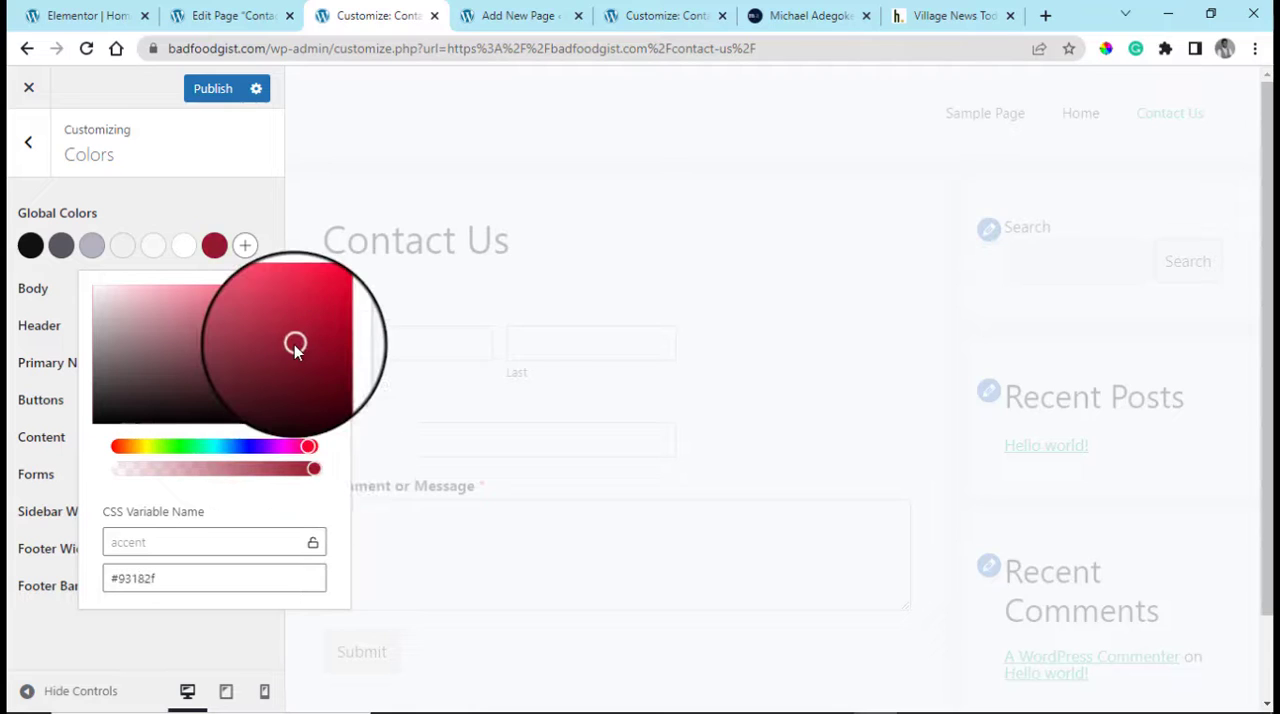
click(185, 203)
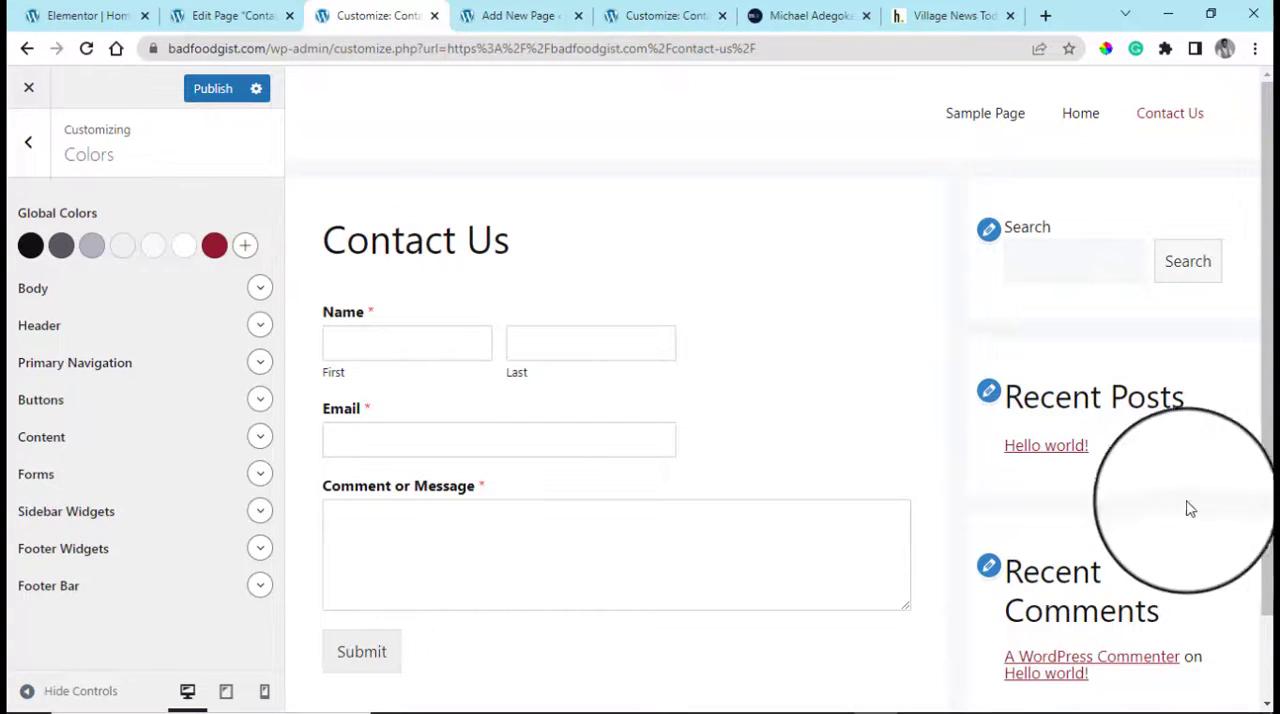
scroll(797, 468, down, 1)
click(220, 97)
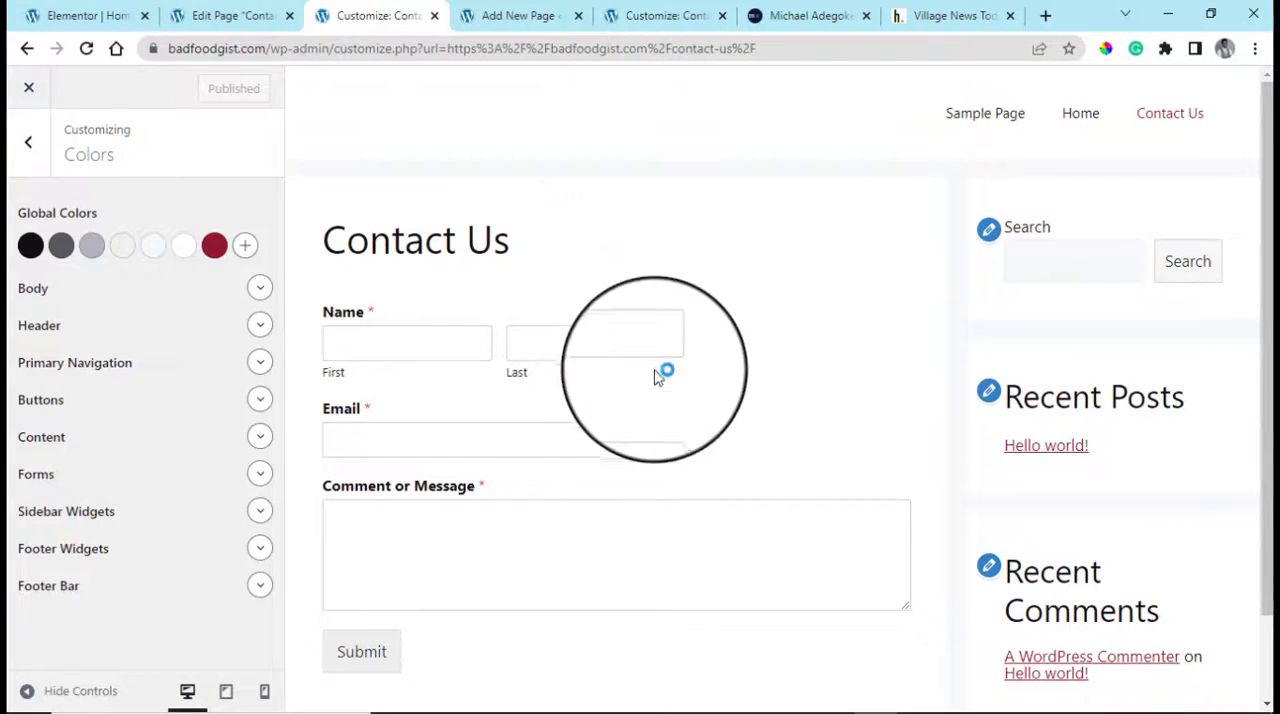
click(28, 142)
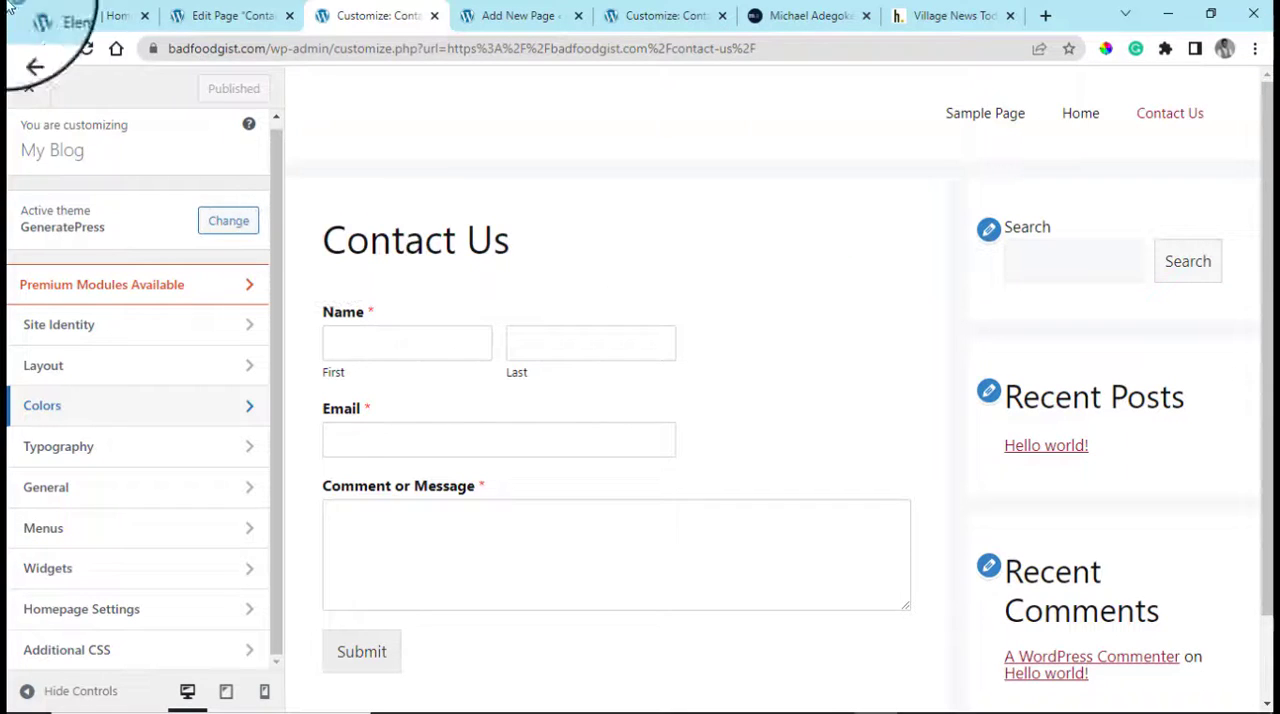
Look through the open site tabs and close the leftover Add New Page tab
click(232, 15)
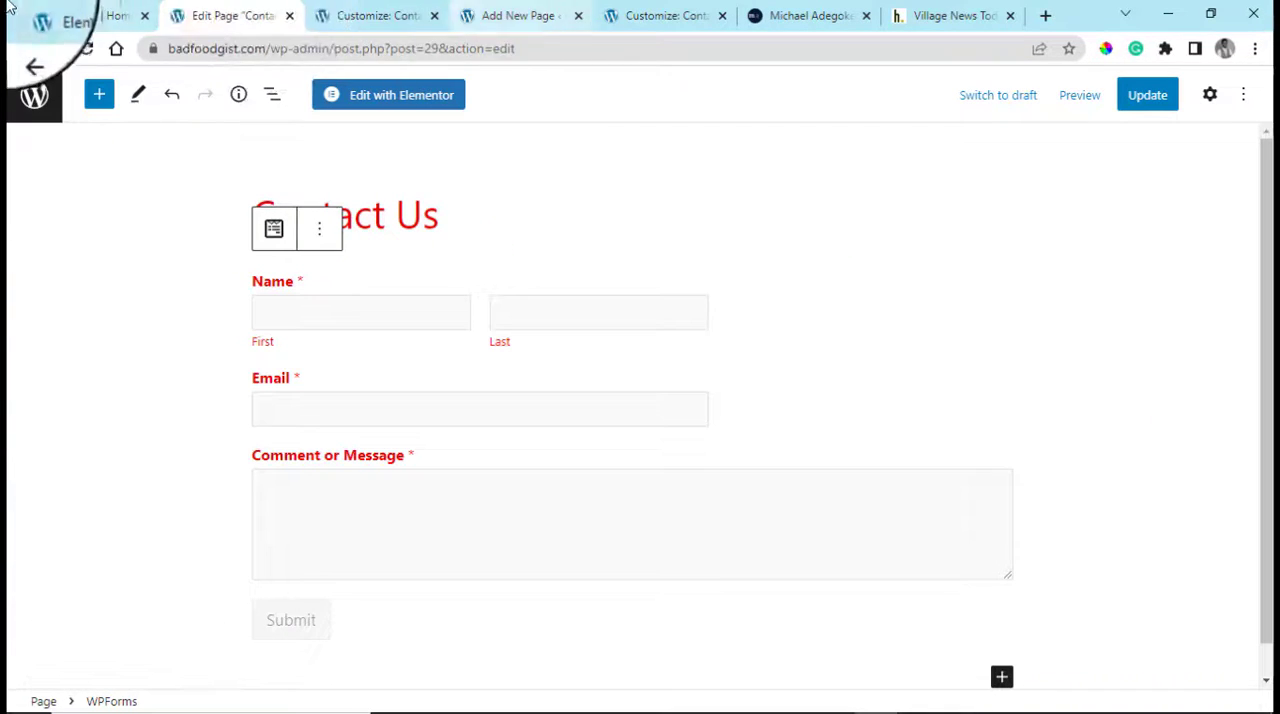
click(68, 12)
click(282, 12)
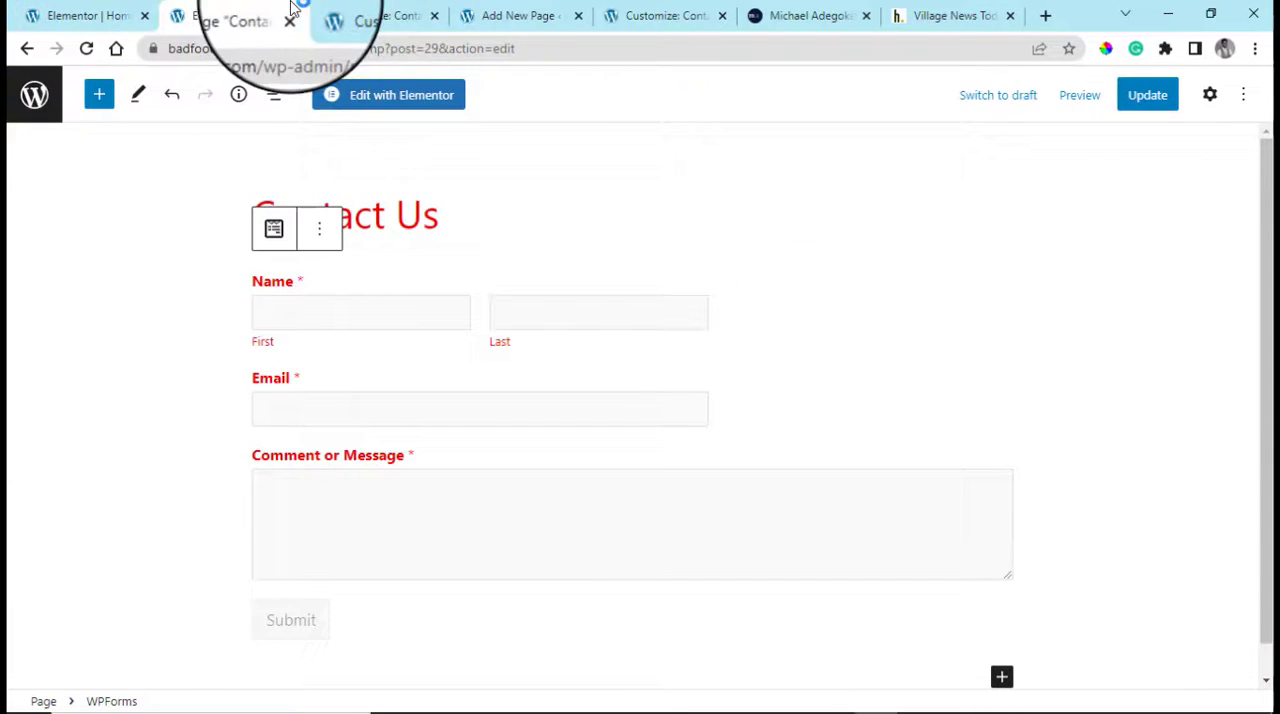
click(362, 14)
click(512, 15)
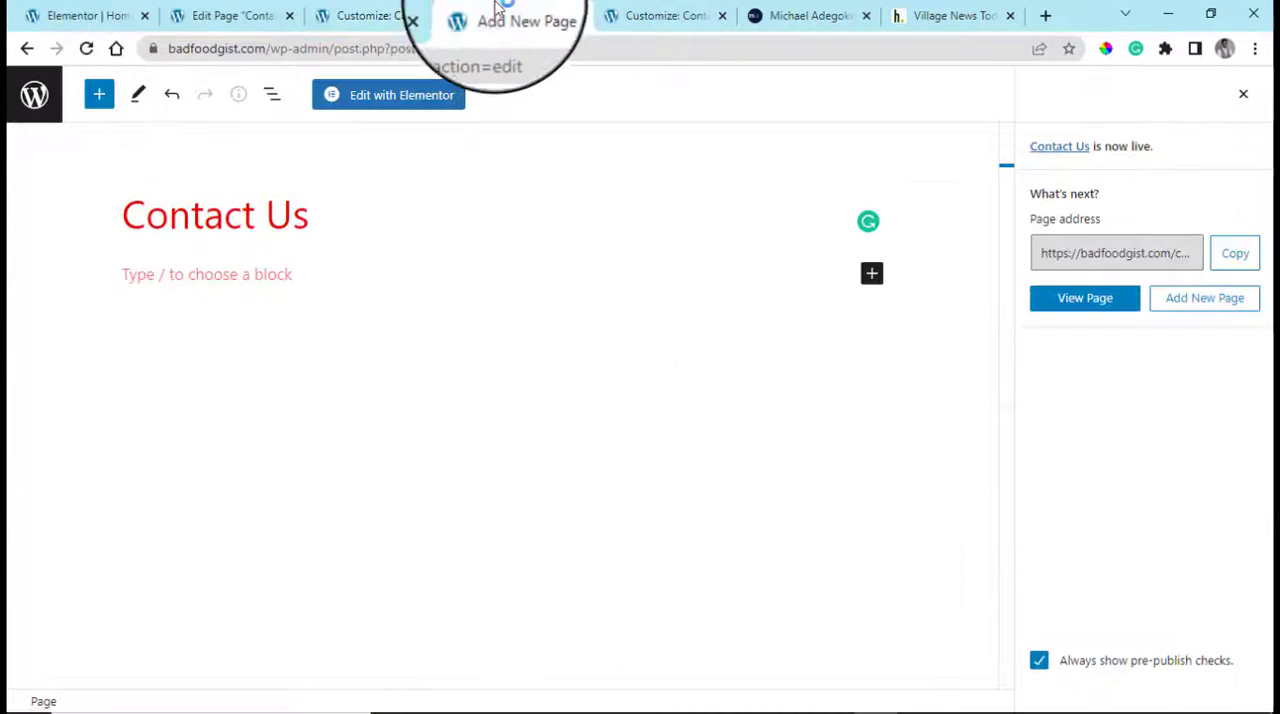
click(580, 15)
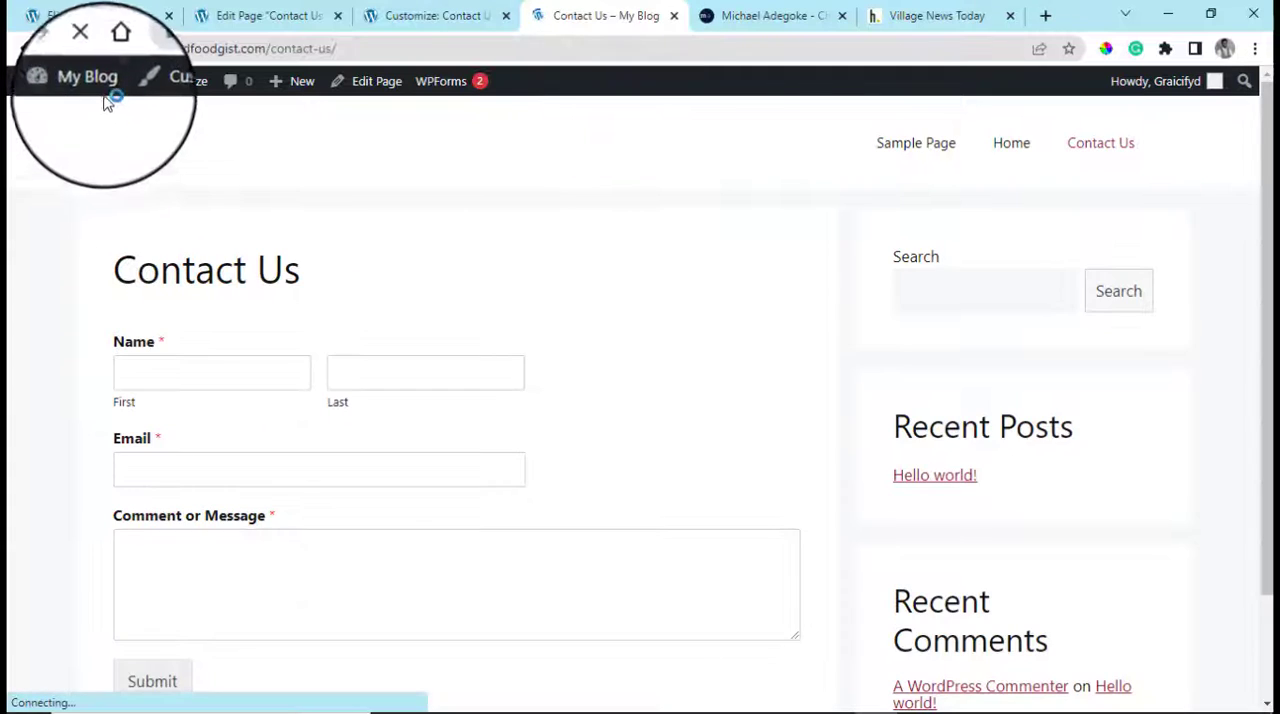
Go to the site's Dashboard, list all pages and move Sample Page to the trash
mouse_move(92, 92)
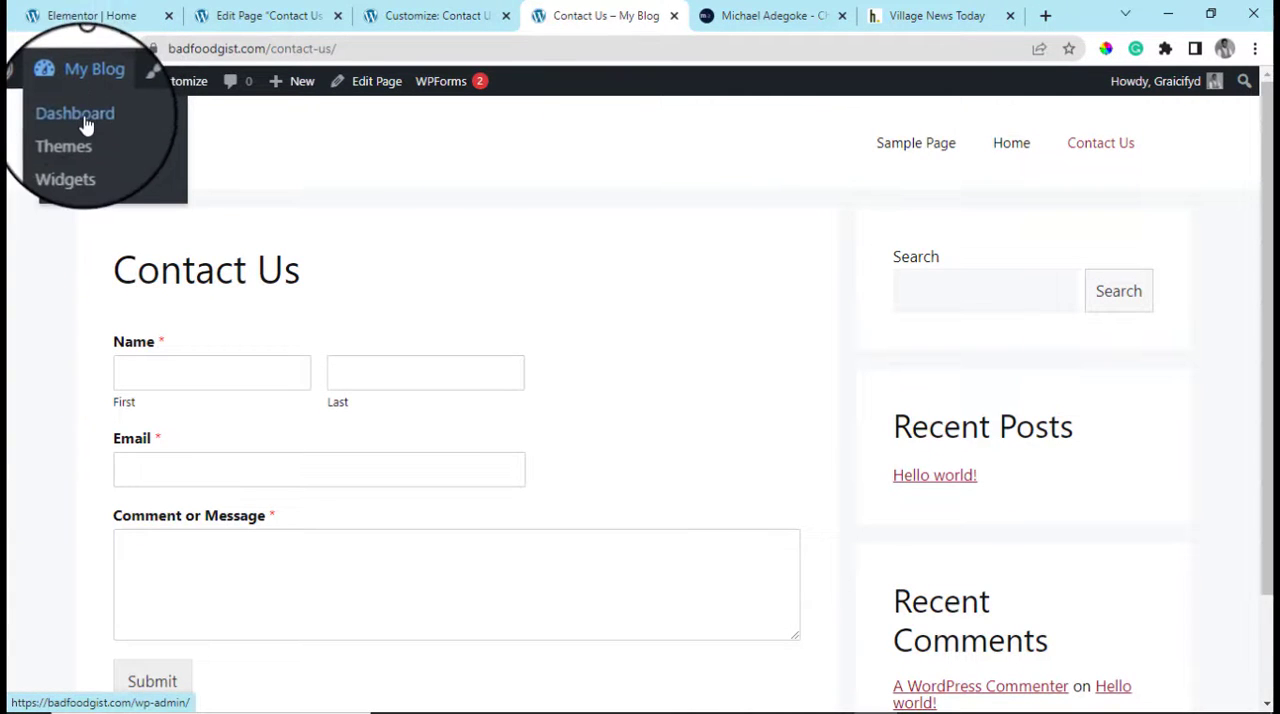
click(80, 116)
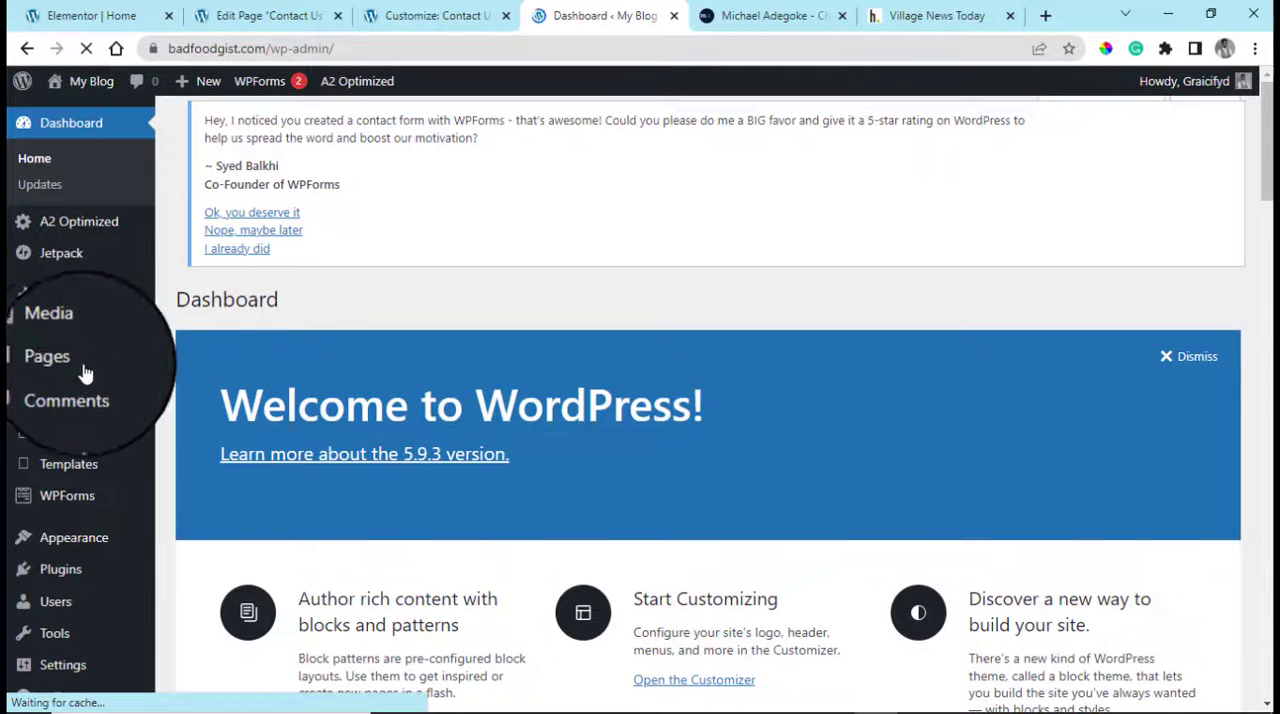
click(230, 366)
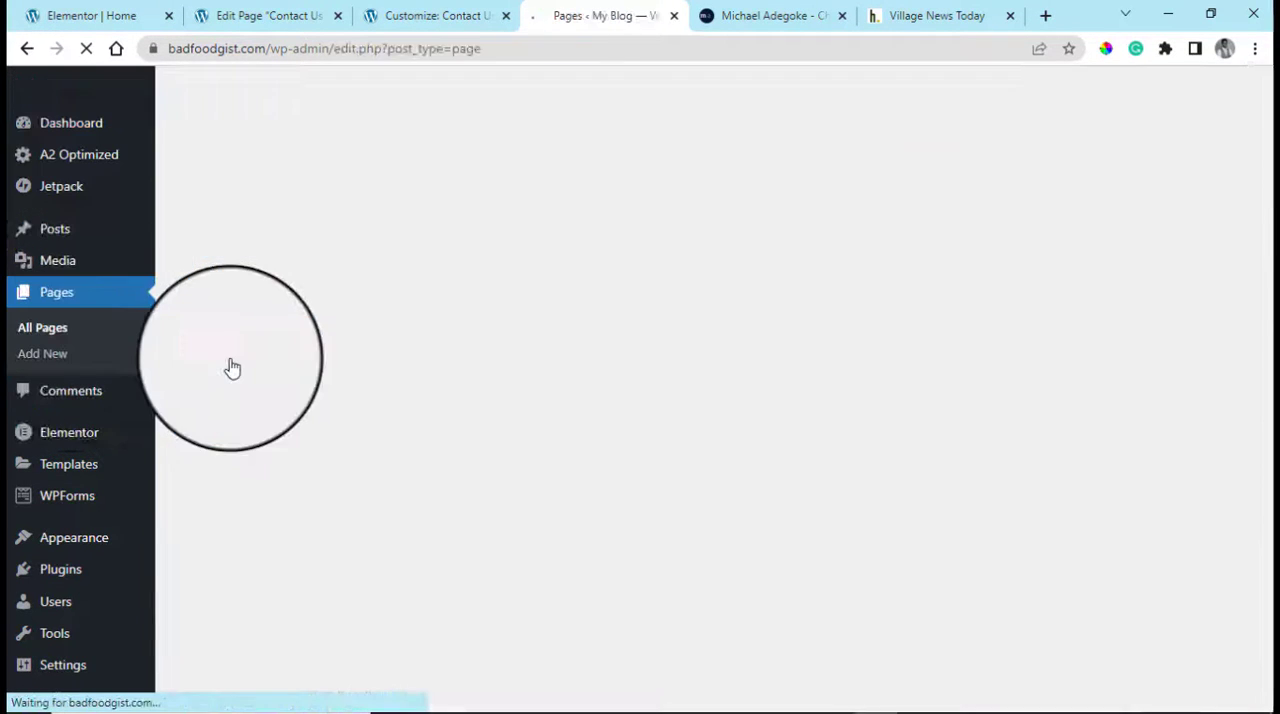
scroll(420, 465, down, 1)
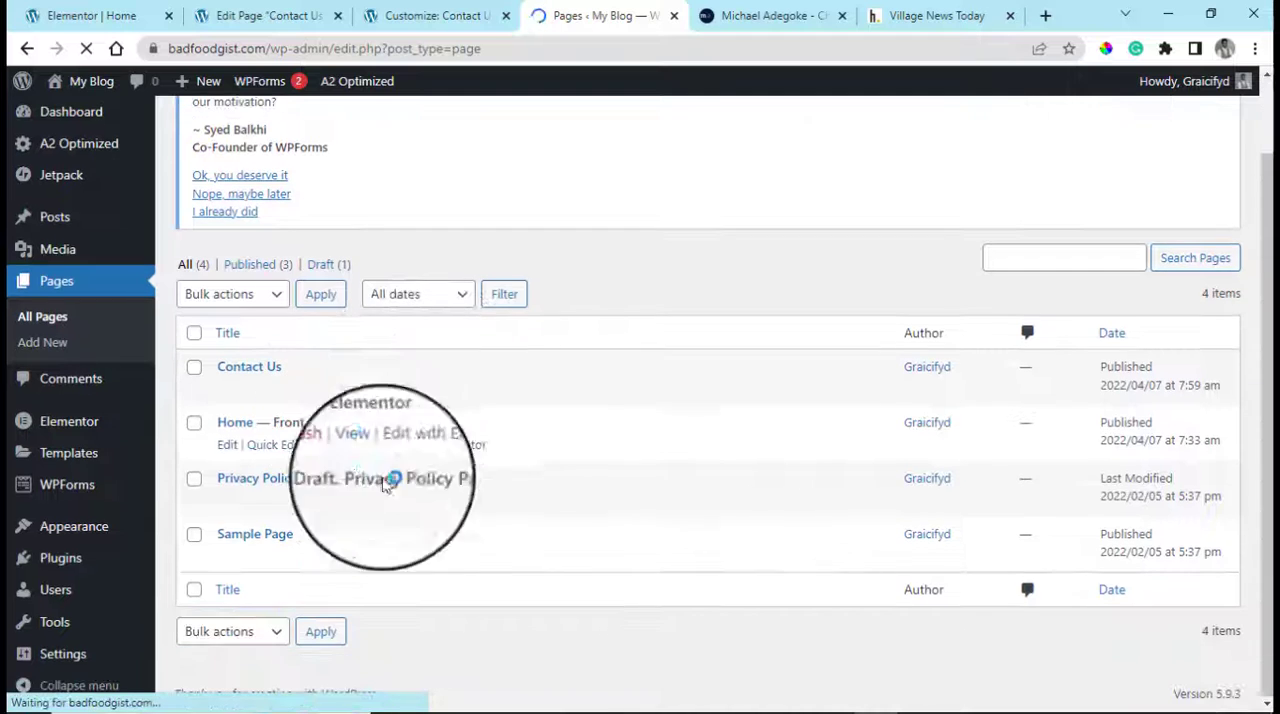
click(320, 565)
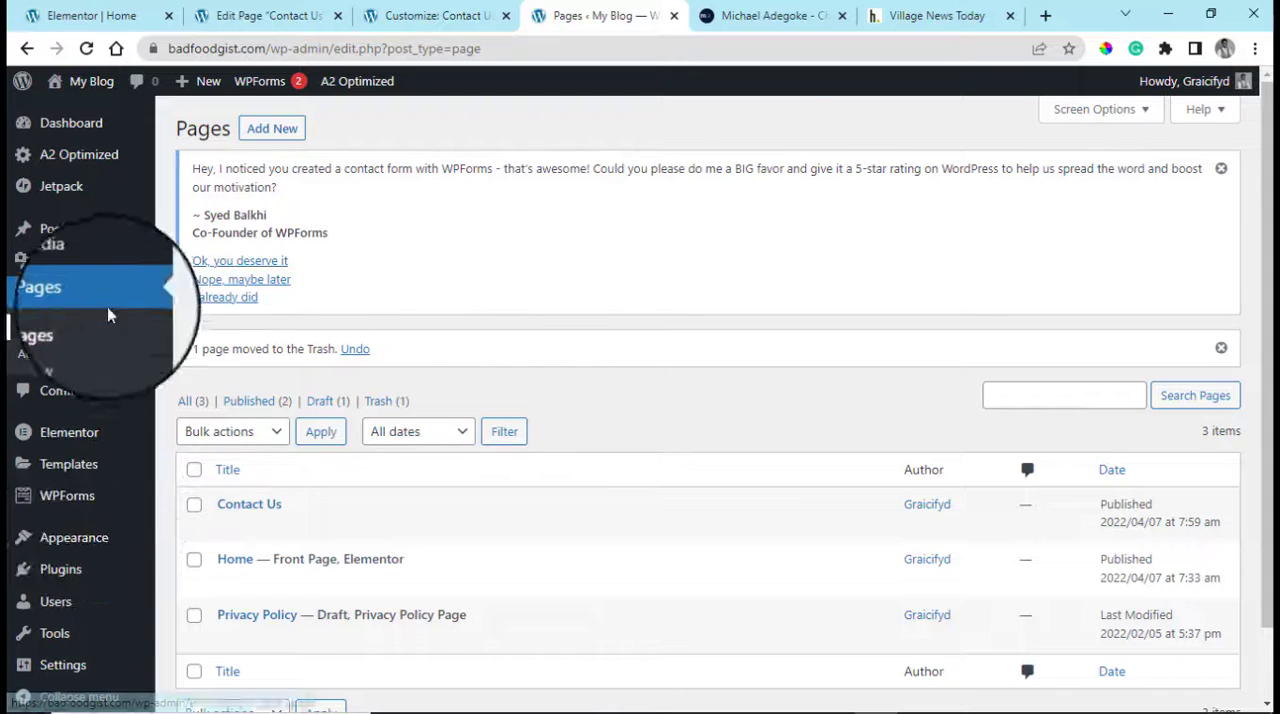
click(440, 15)
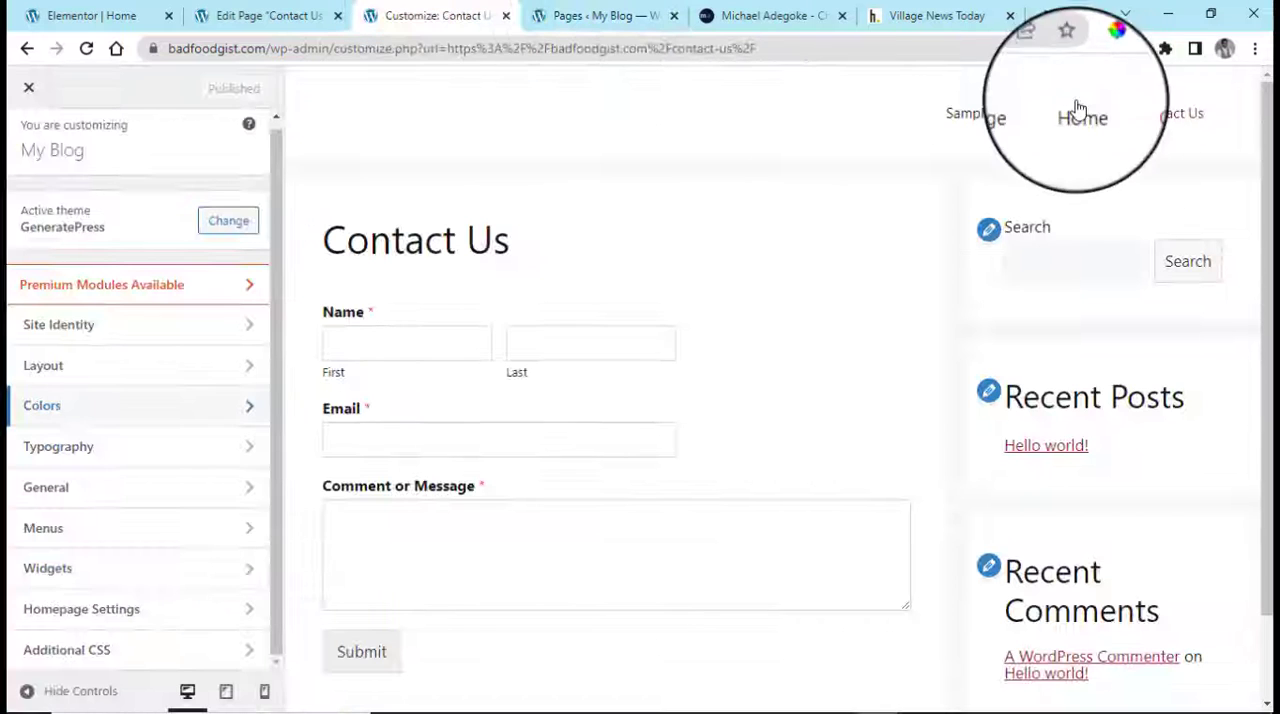
click(265, 15)
click(440, 15)
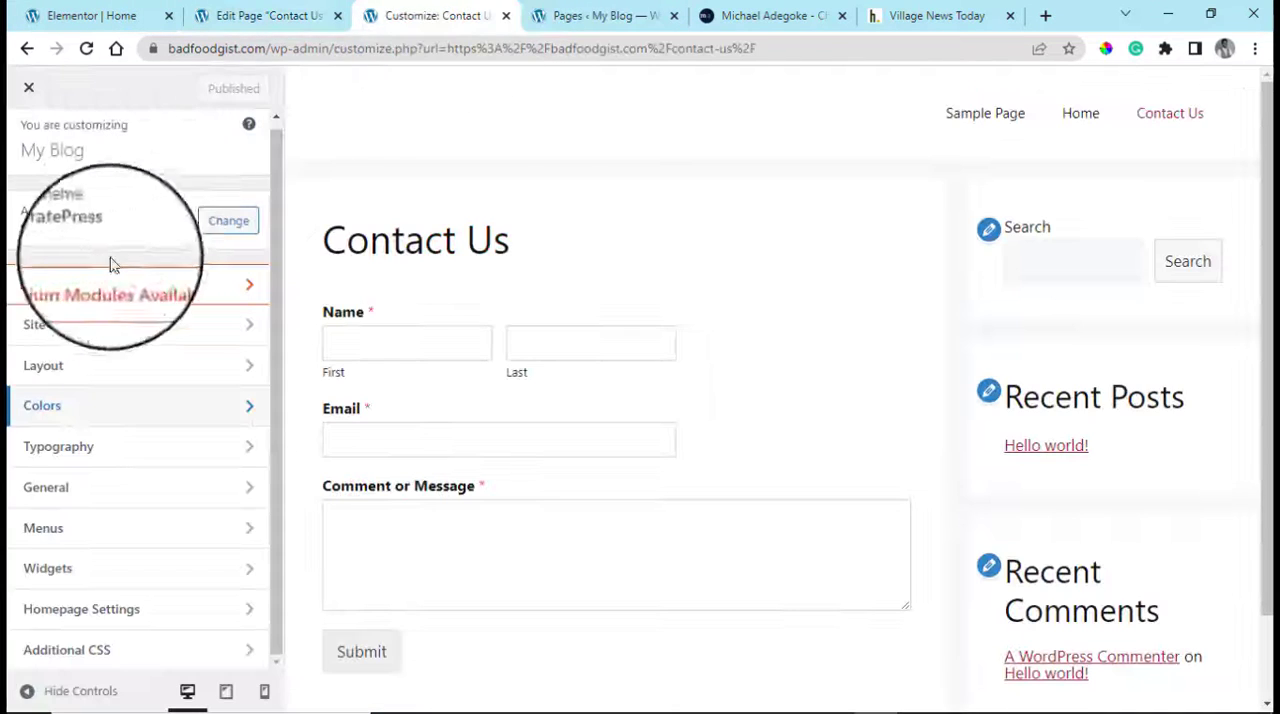
click(605, 15)
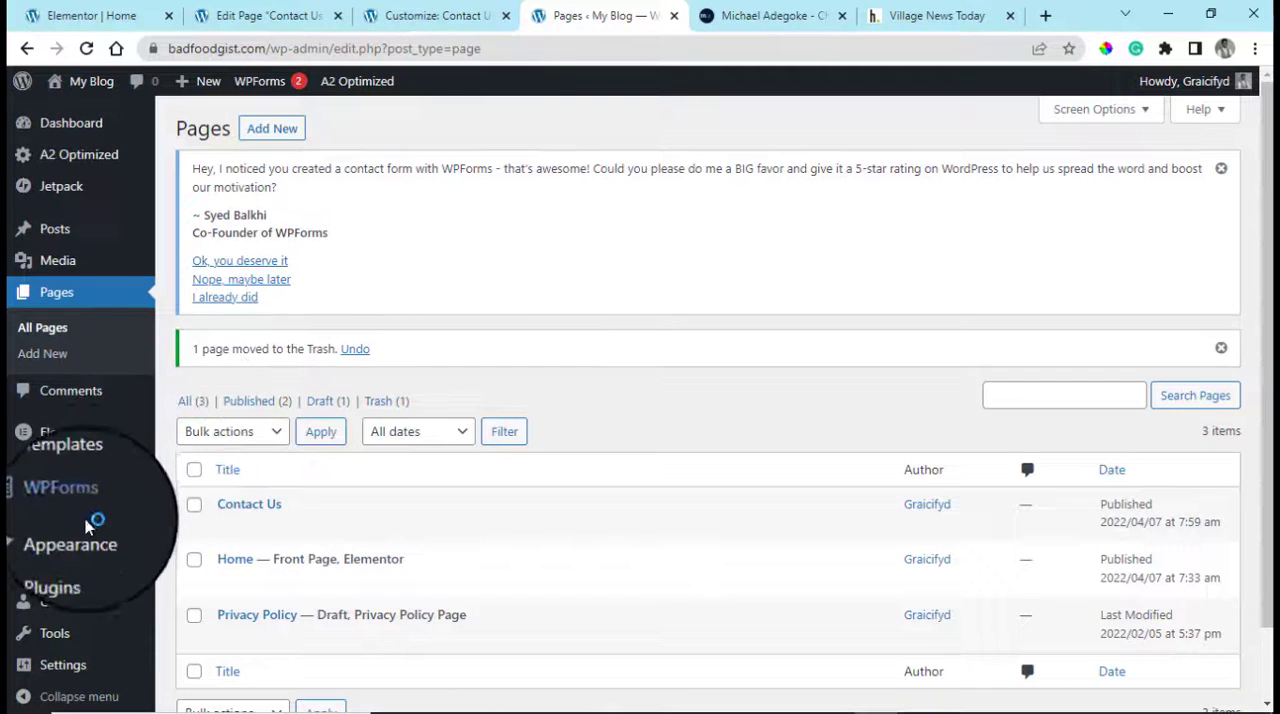
Open the site's navigation menus management screen and look it over
mouse_move(100, 537)
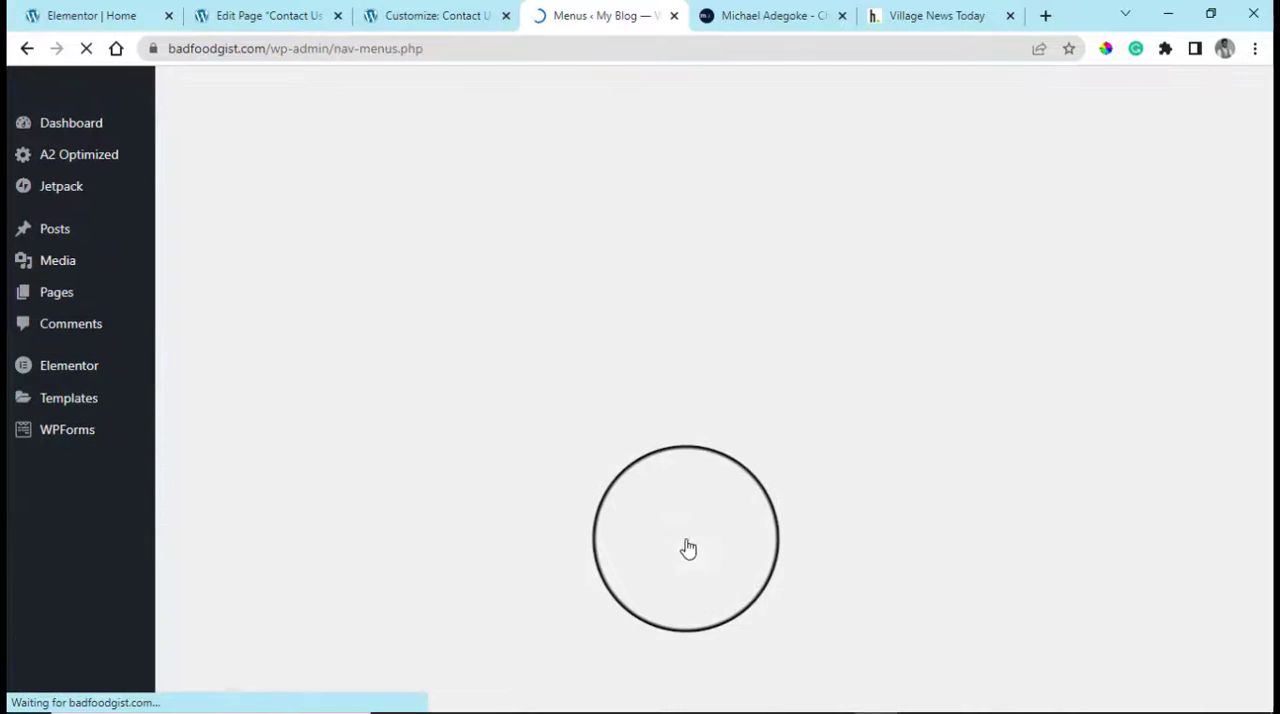
scroll(630, 470, down, 2)
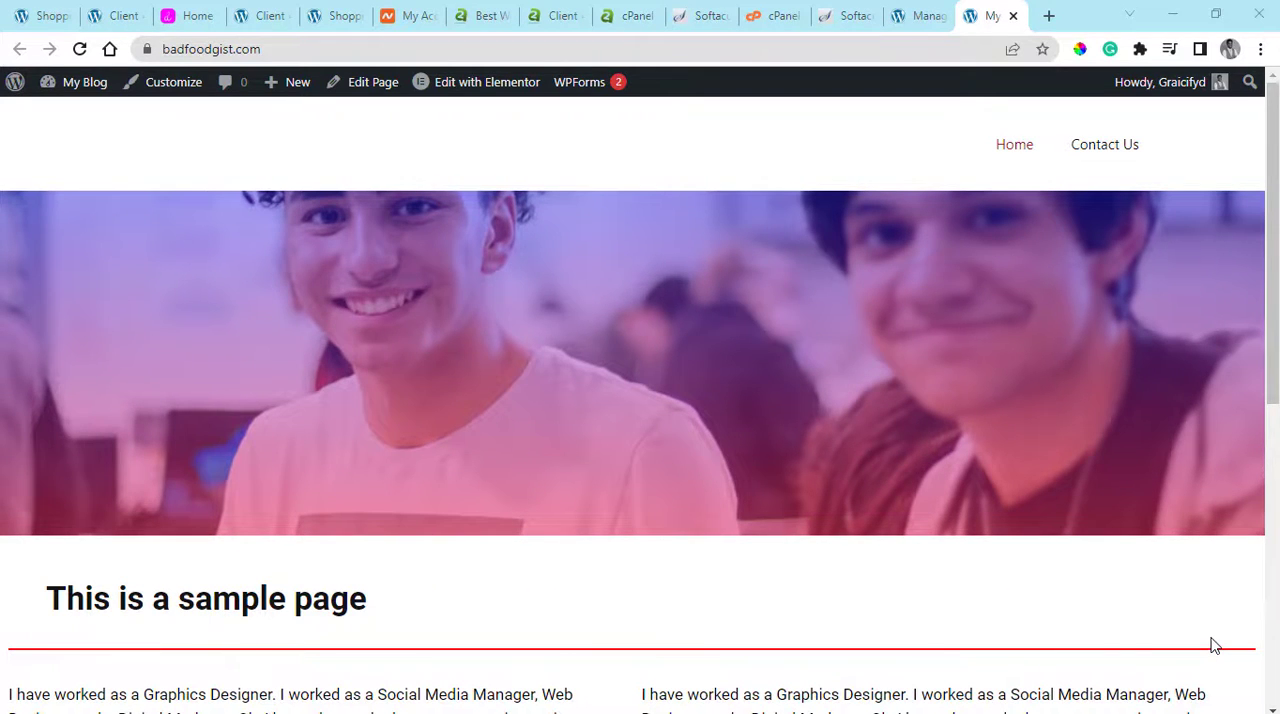
Go to the site's Dashboard and create a new page titled "About us"
click(70, 115)
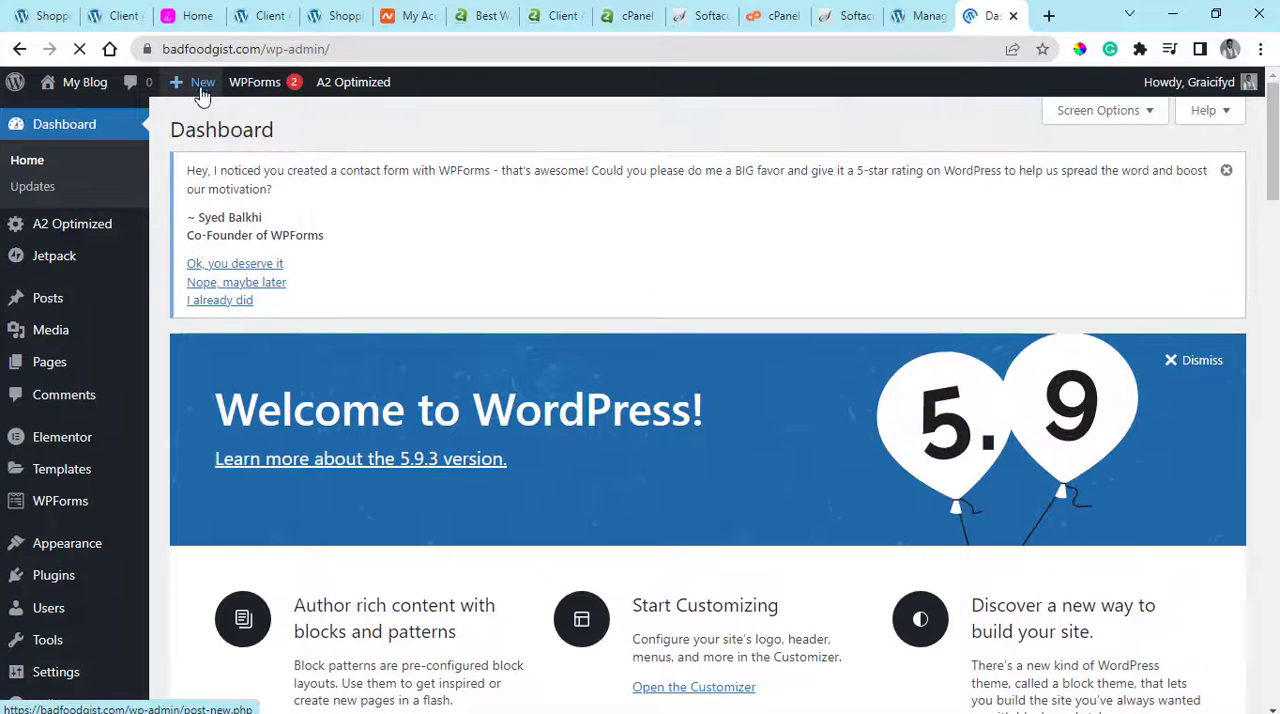
mouse_move(200, 90)
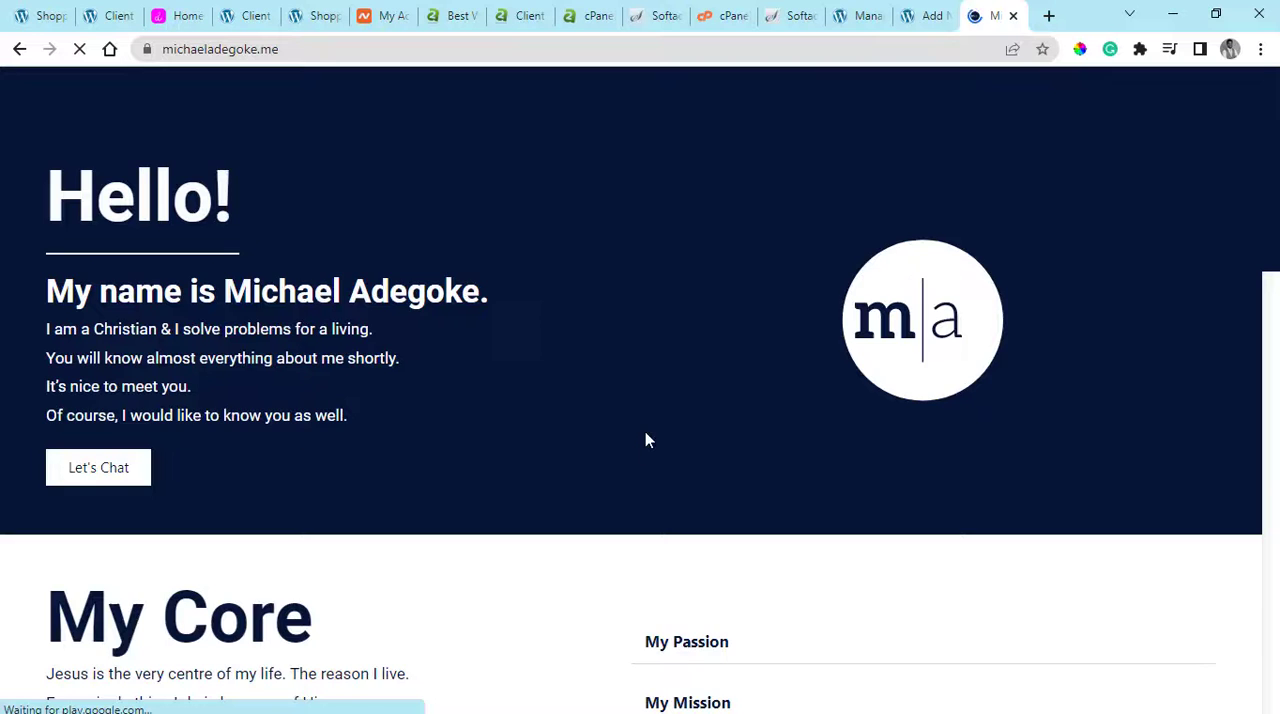
Open the reference portfolio website and copy the paragraph text under its "My Core" heading
scroll(645, 431, down, 10)
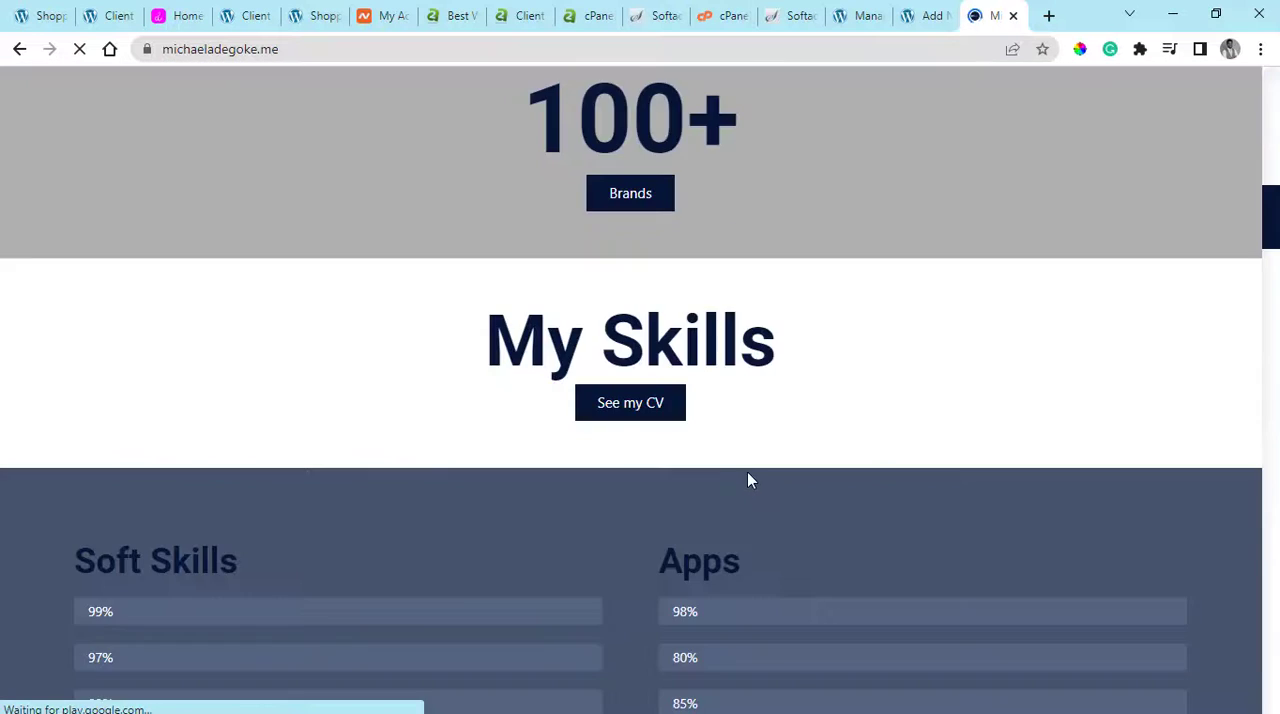
scroll(747, 479, up, 3)
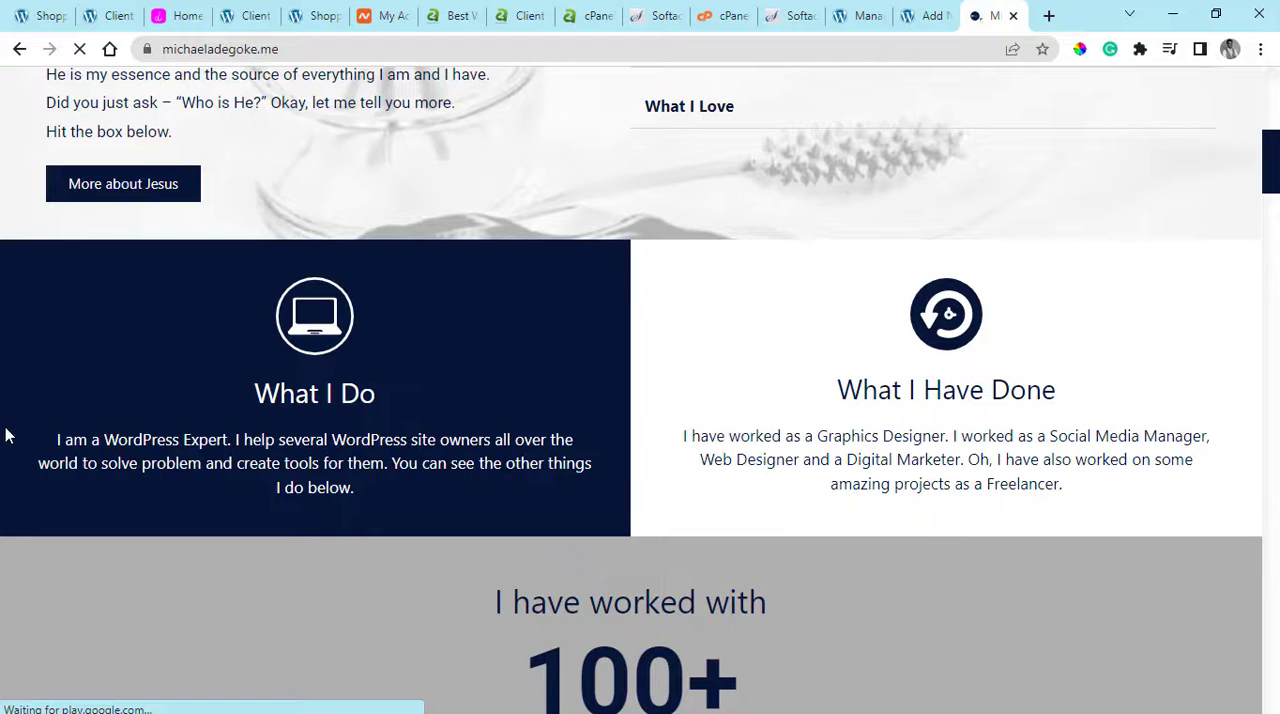
scroll(570, 554, up, 4)
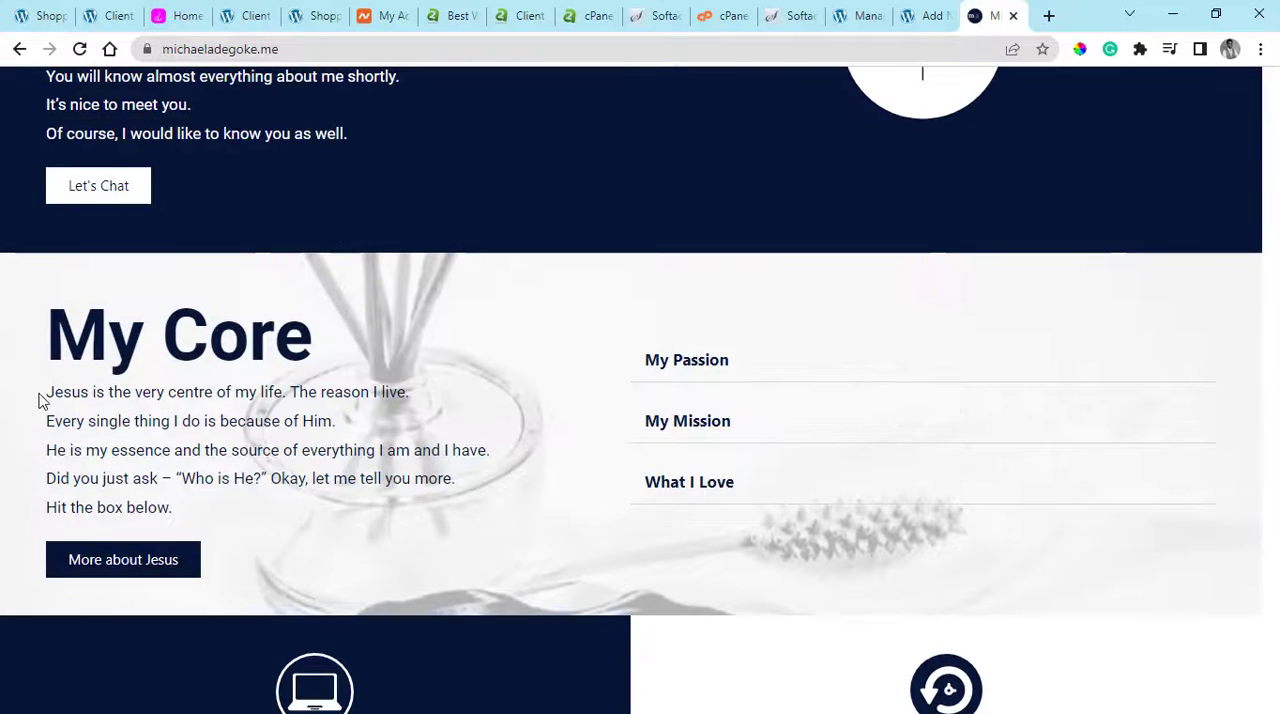
drag(40, 399, 281, 515)
key(ctrl+c)
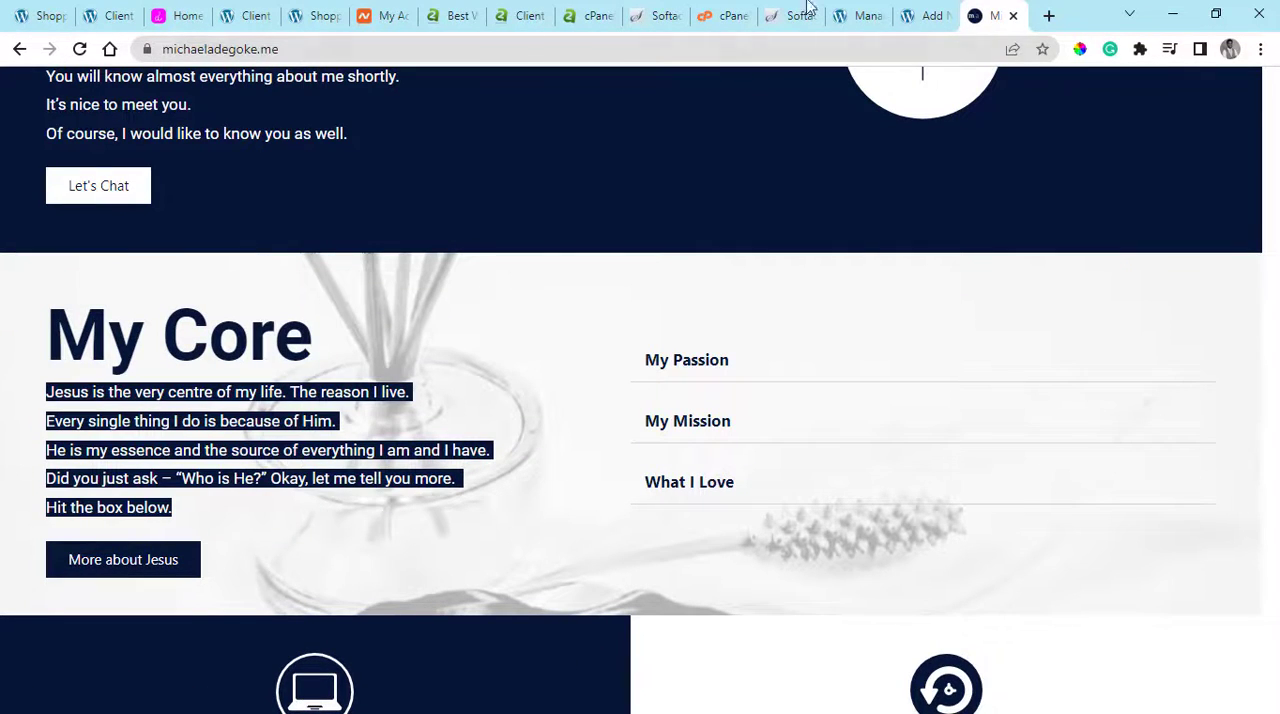
Paste the copied "My Core" text twice into the body of the About us page
click(950, 12)
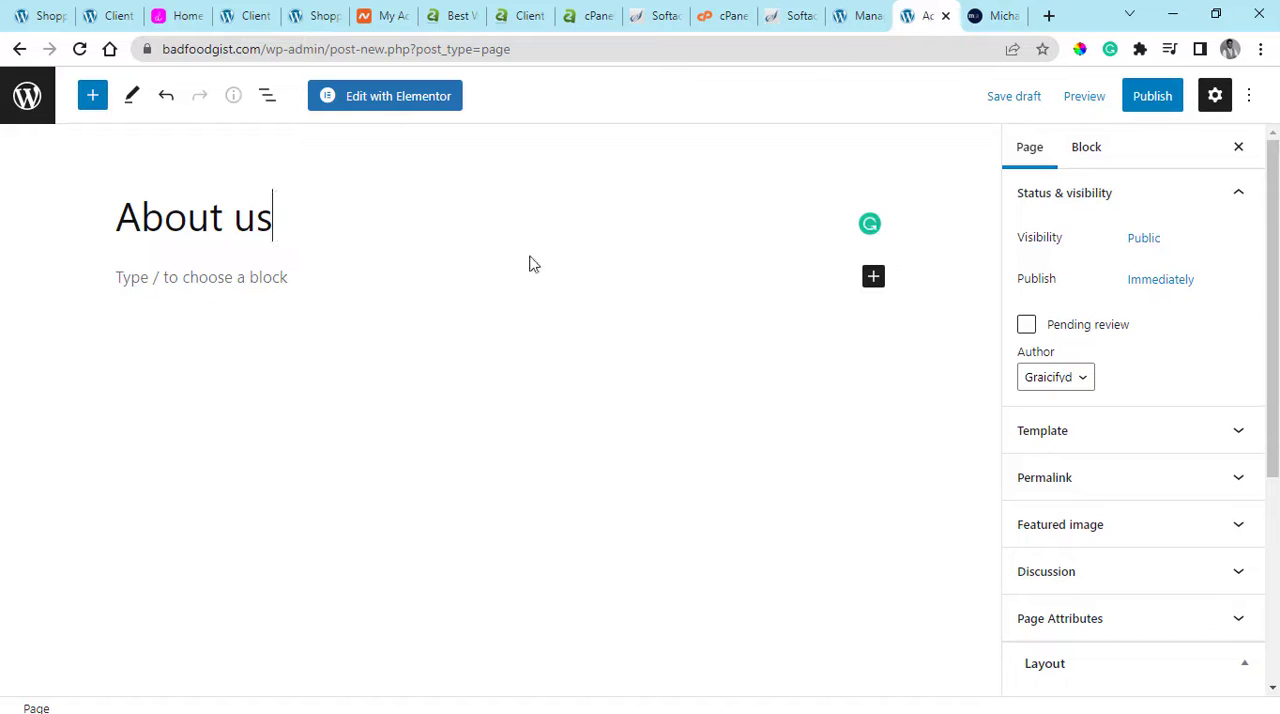
click(341, 285)
key(ctrl+v)
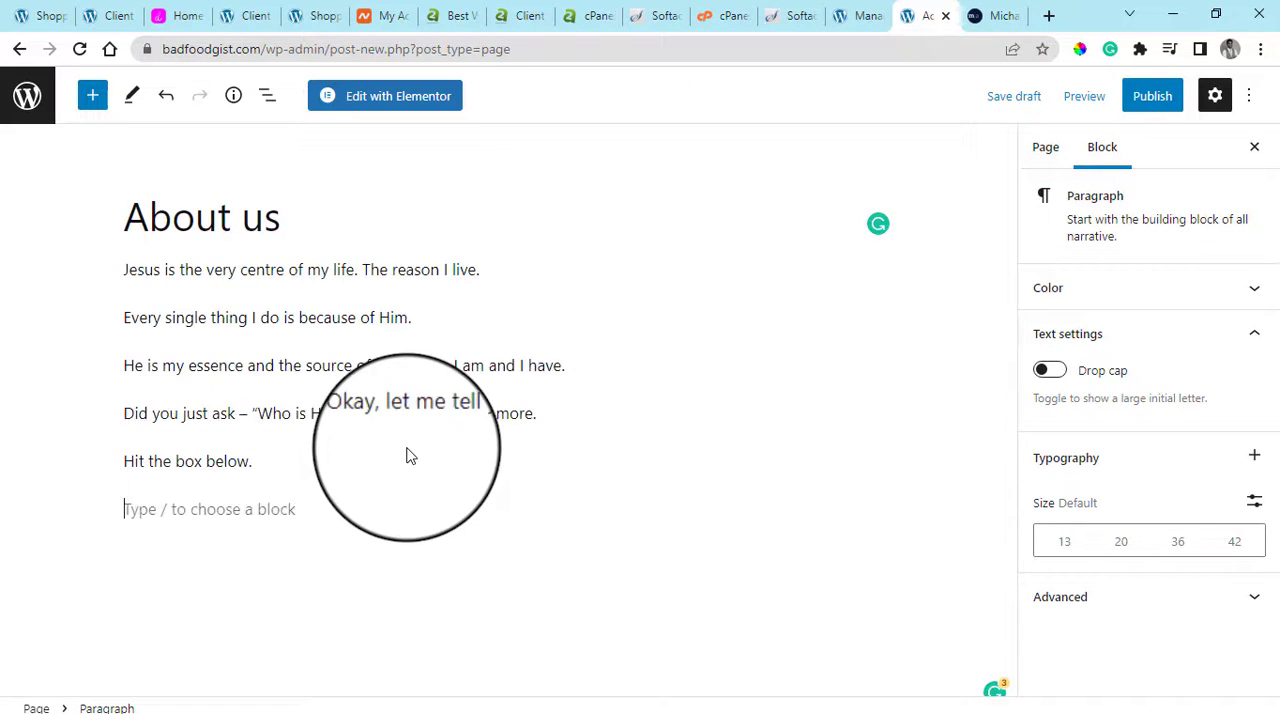
key(ctrl+v)
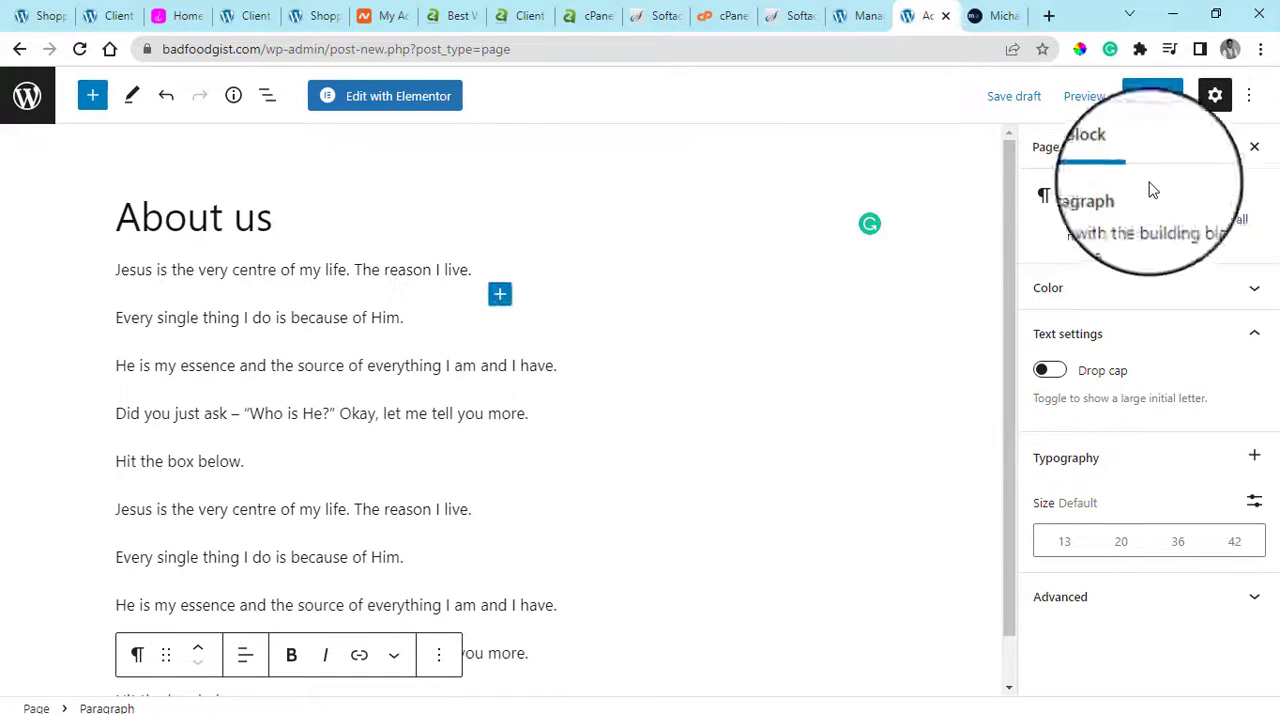
Publish the About us page and view it live on the site
click(1143, 116)
click(1086, 109)
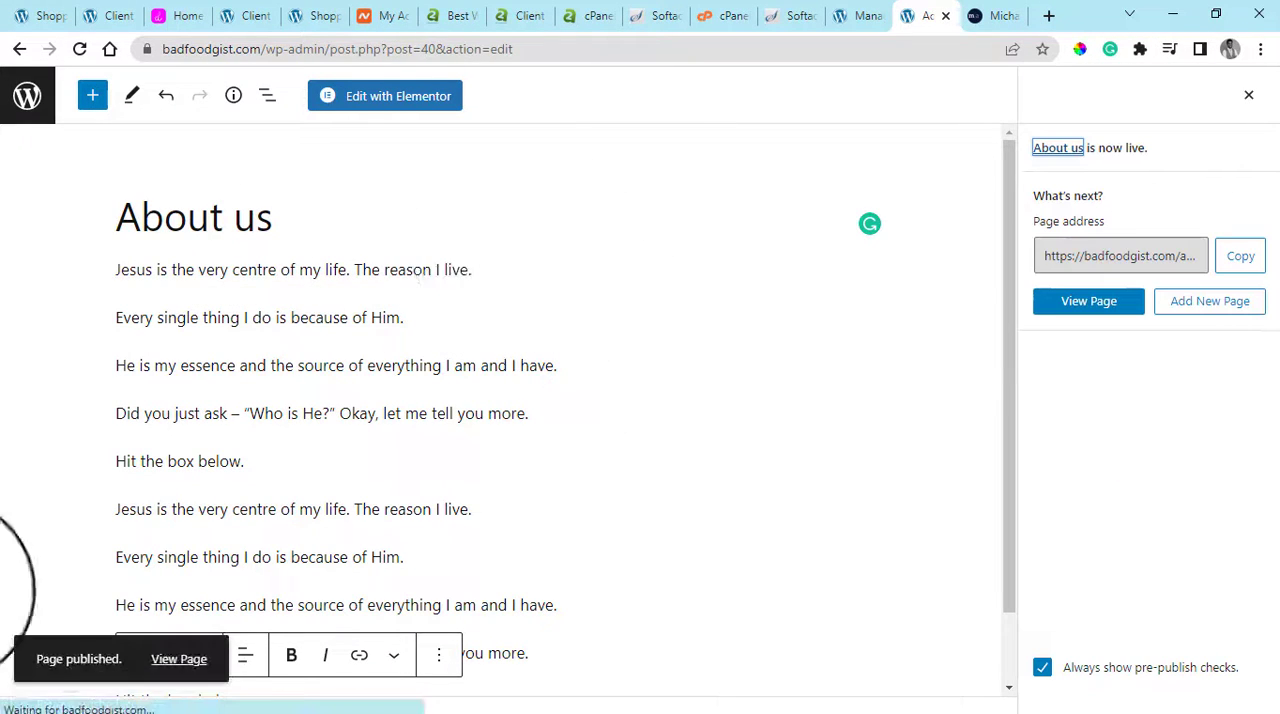
click(182, 659)
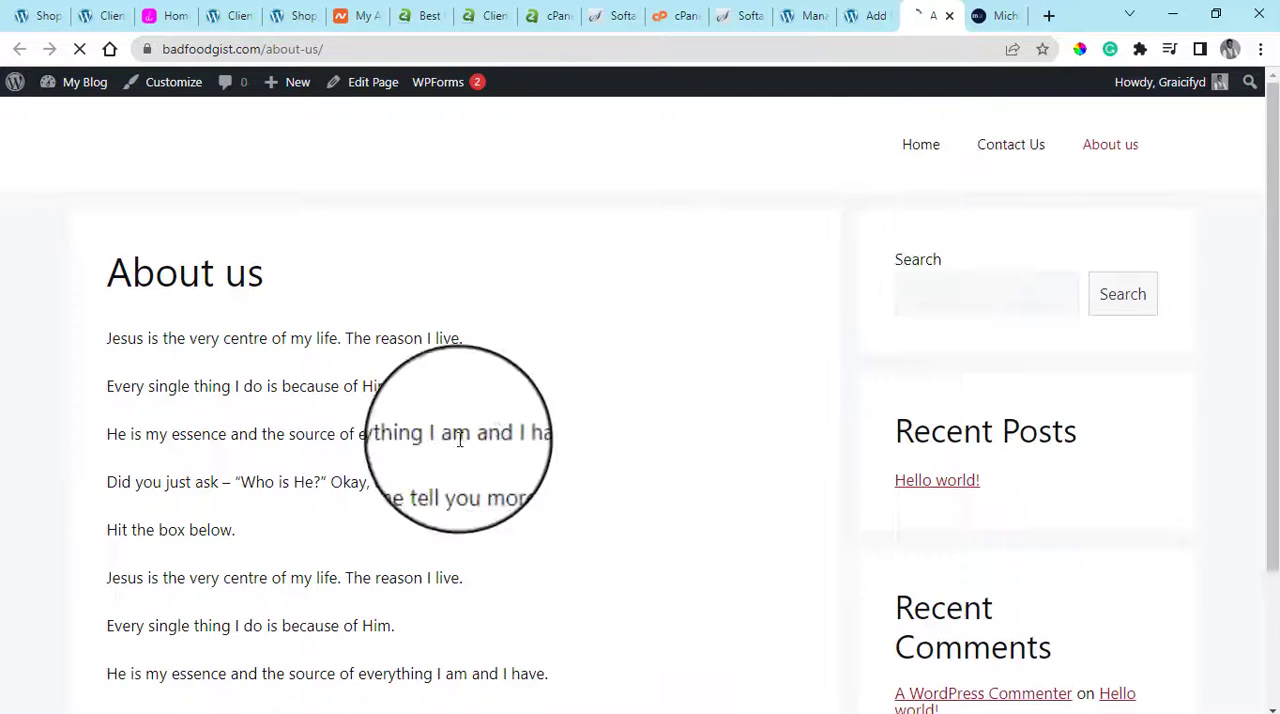
Examine the live About us page, including its body text, sidebar widgets and footer
scroll(652, 408, down, 2)
scroll(652, 408, down, 2)
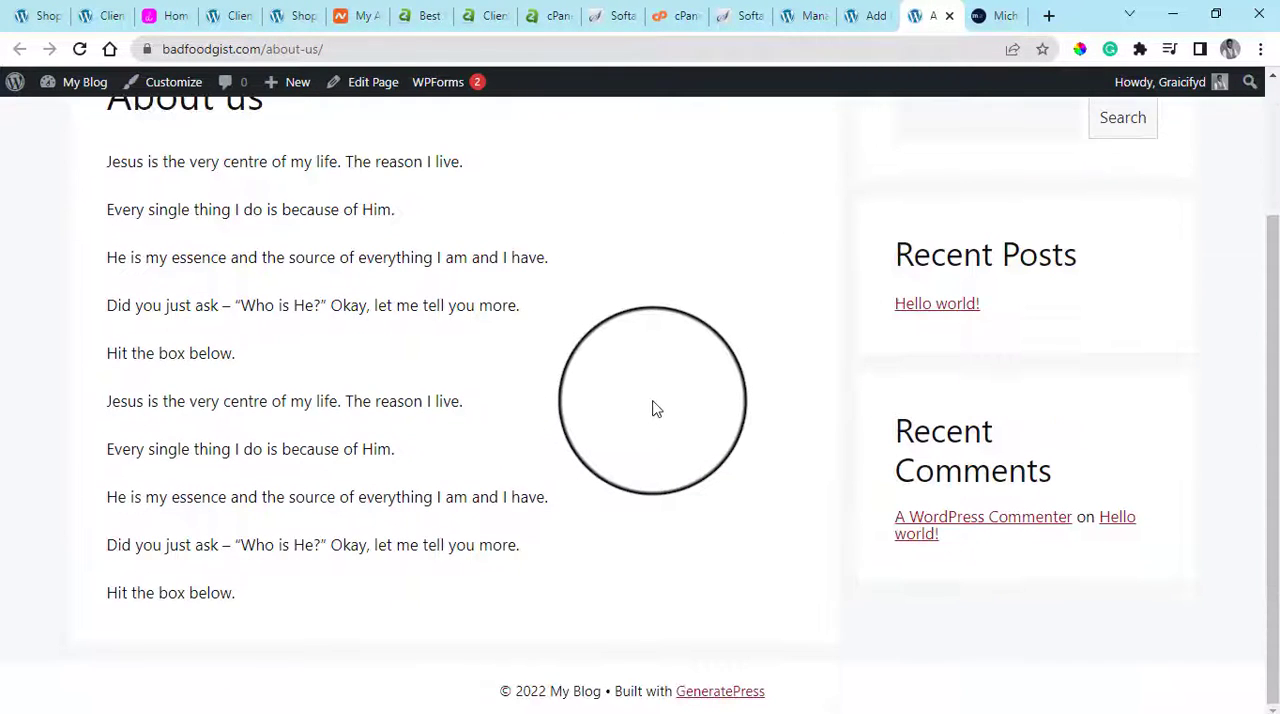
scroll(429, 340, up, 3)
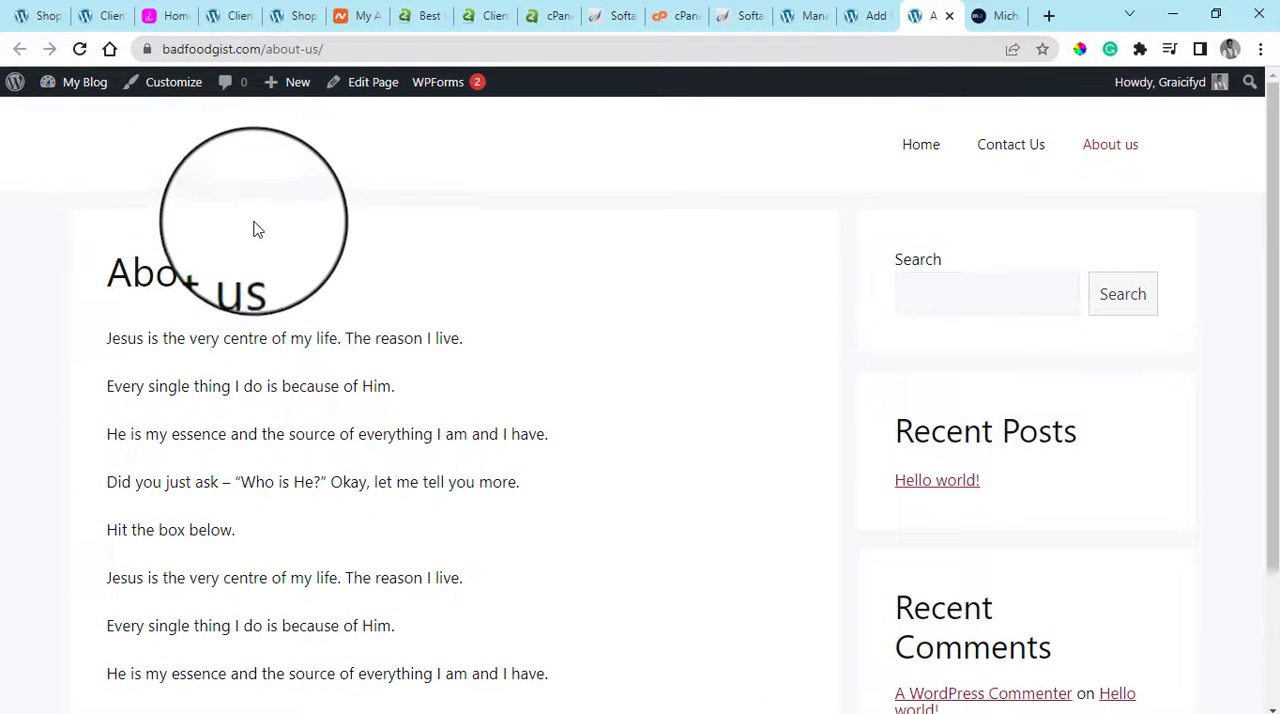
scroll(723, 306, down, 2)
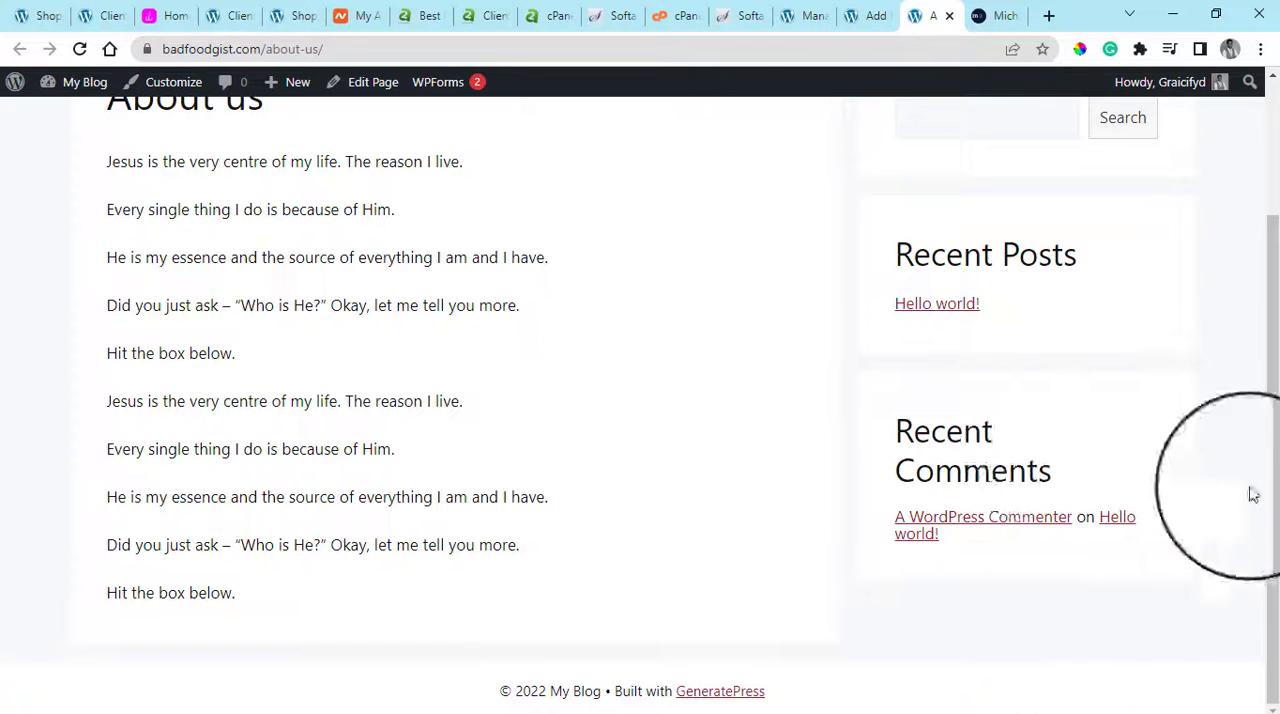
scroll(985, 555, up, 2)
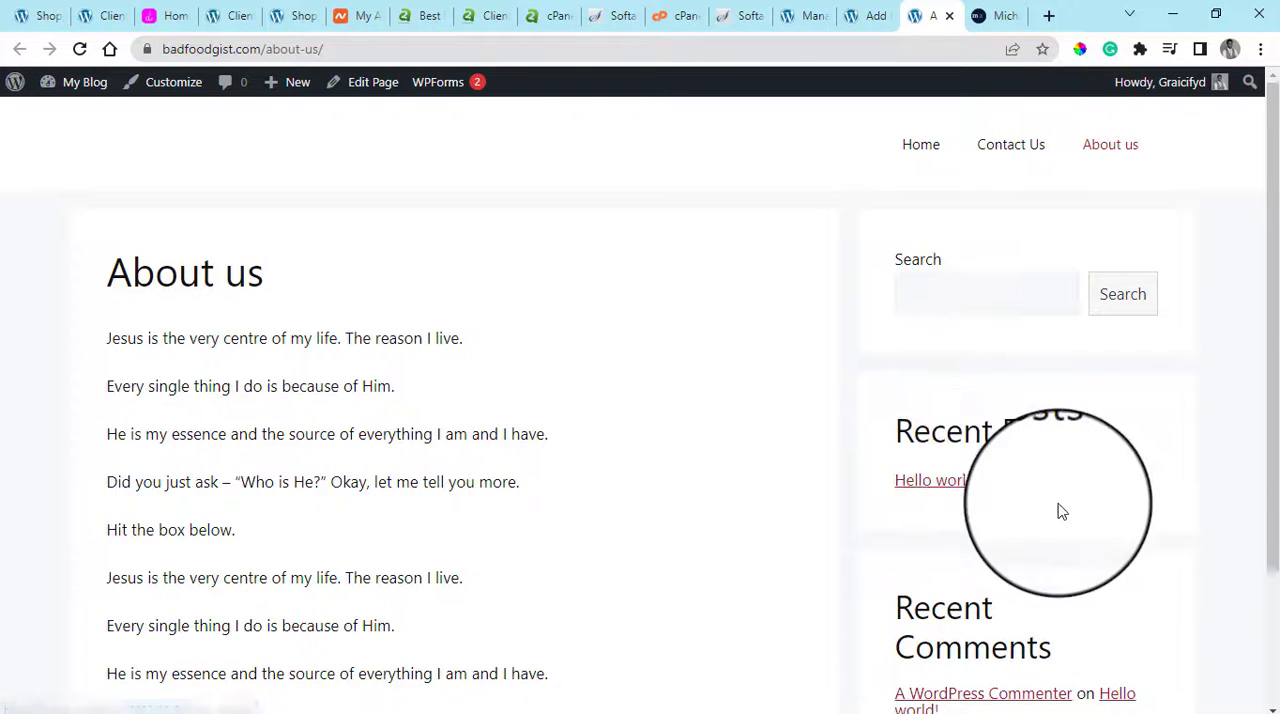
scroll(990, 505, down, 2)
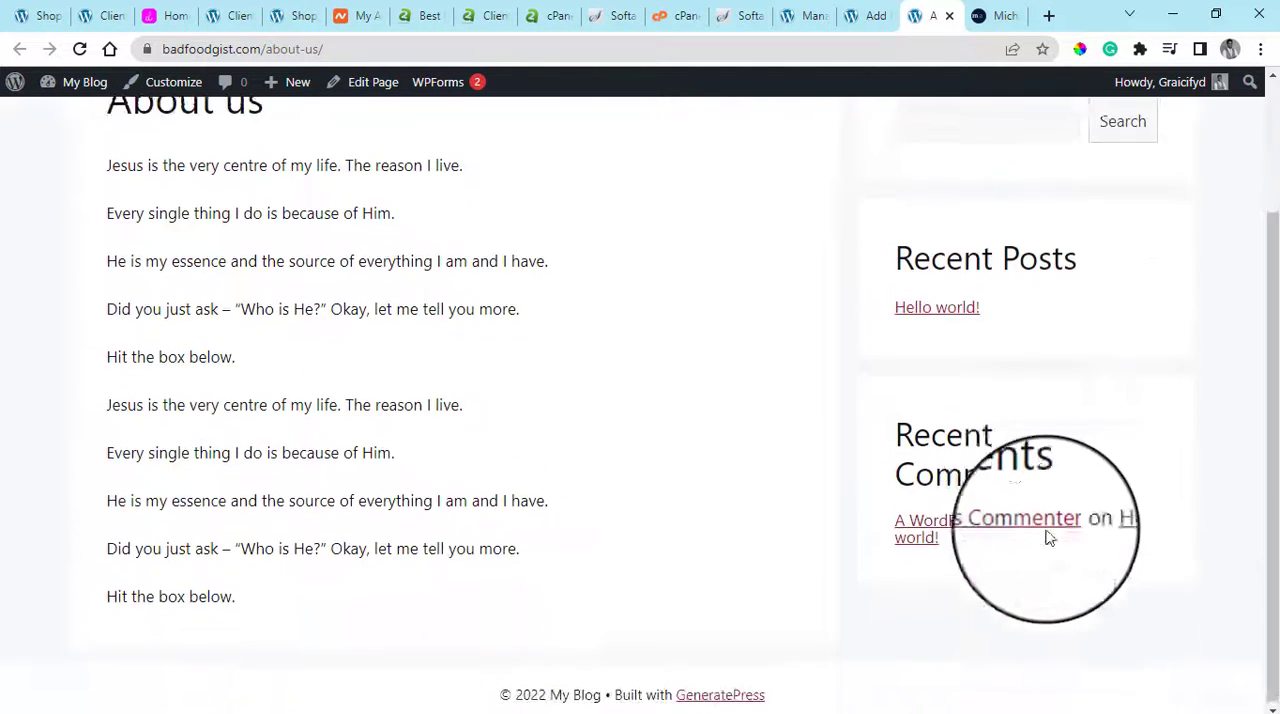
click(872, 15)
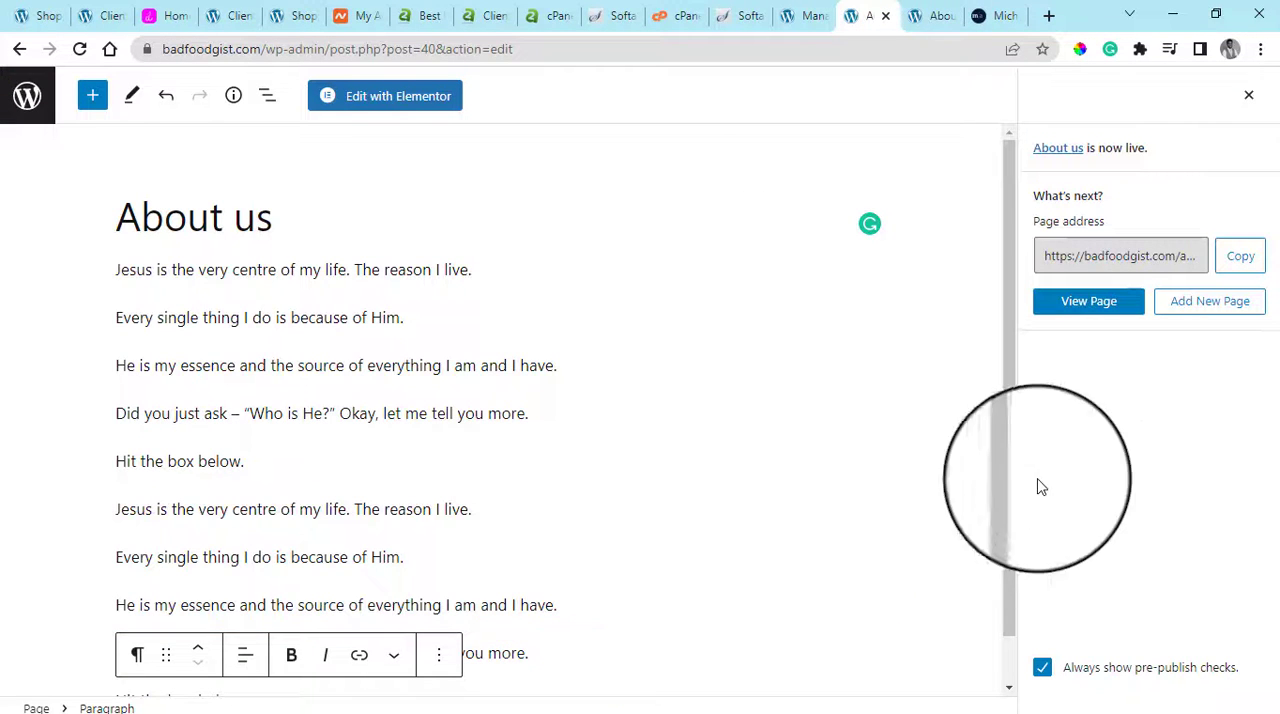
click(912, 8)
scroll(883, 383, up, 2)
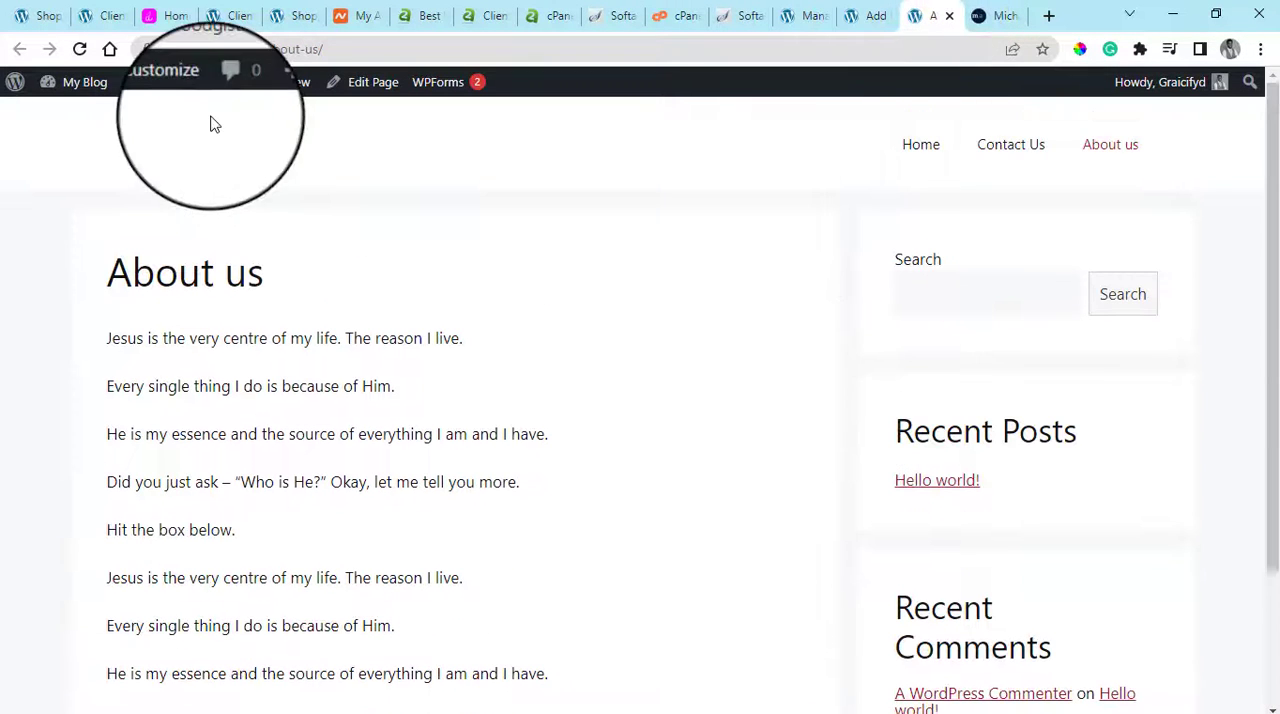
Open the live About us page in the theme Customizer and bring its sidebar widgets into view
click(173, 89)
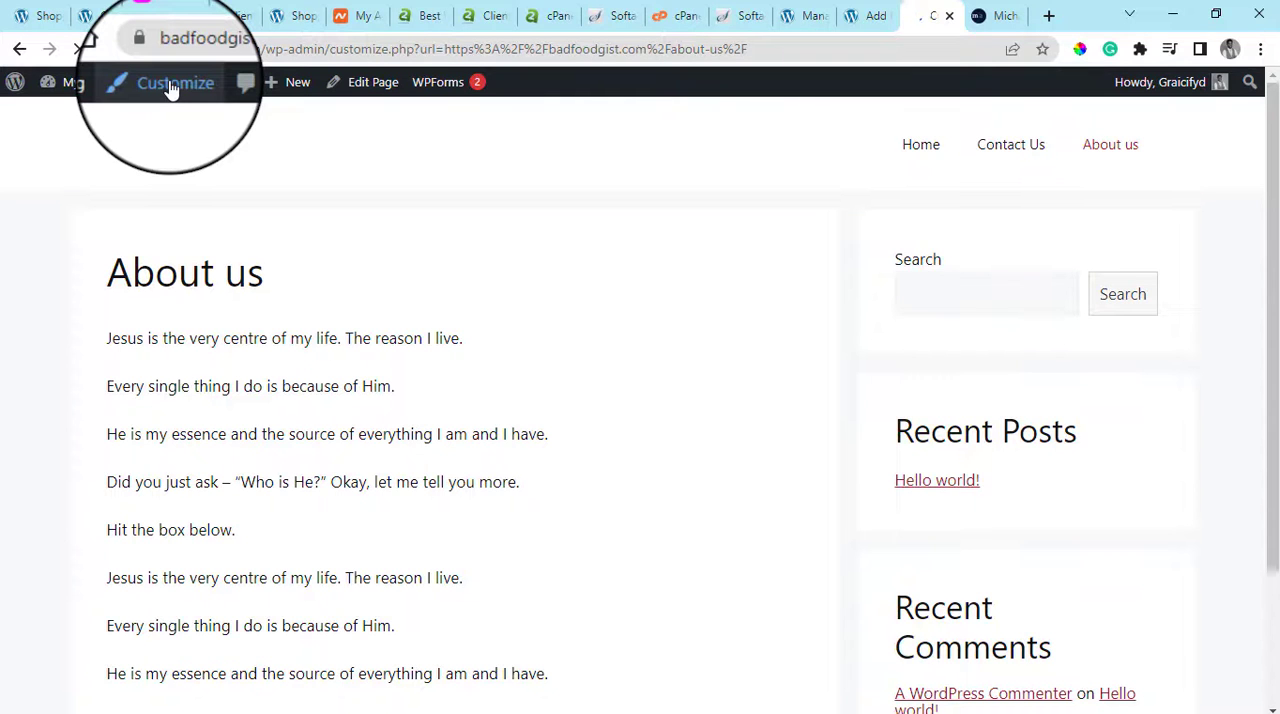
scroll(1120, 471, down, 2)
scroll(1123, 400, up, 2)
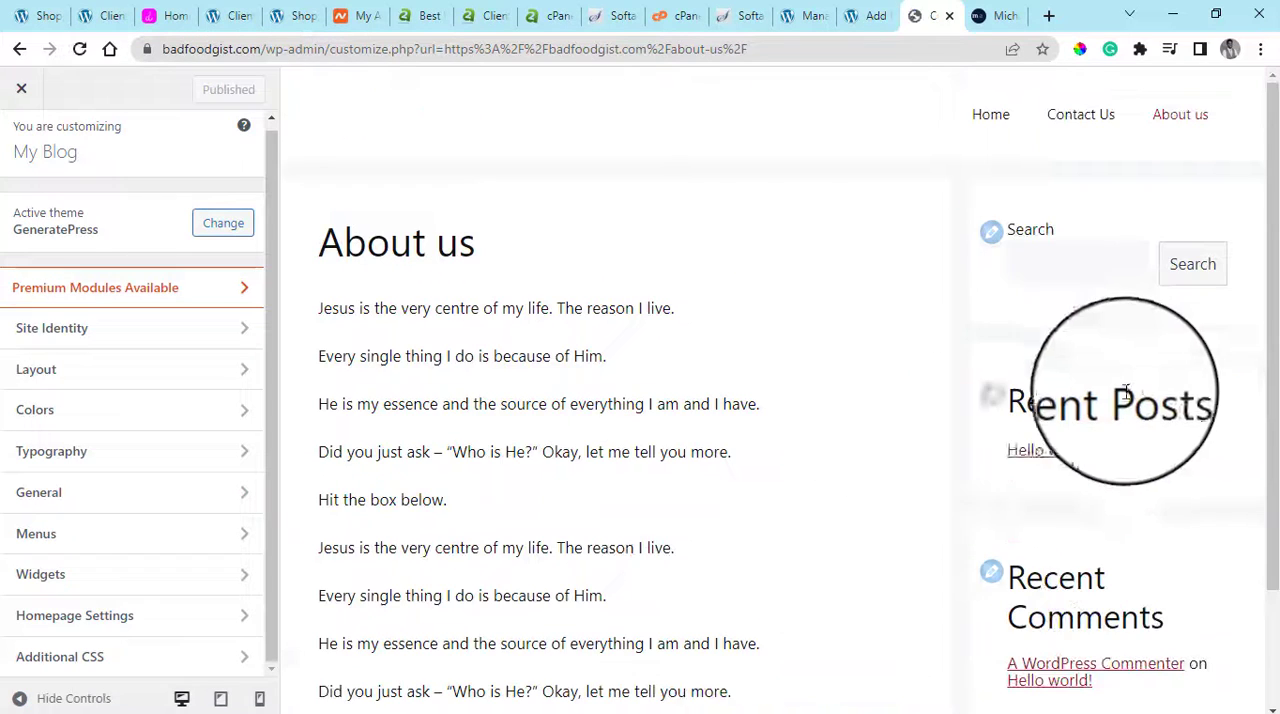
scroll(1078, 466, down, 1)
scroll(1078, 466, down, 1)
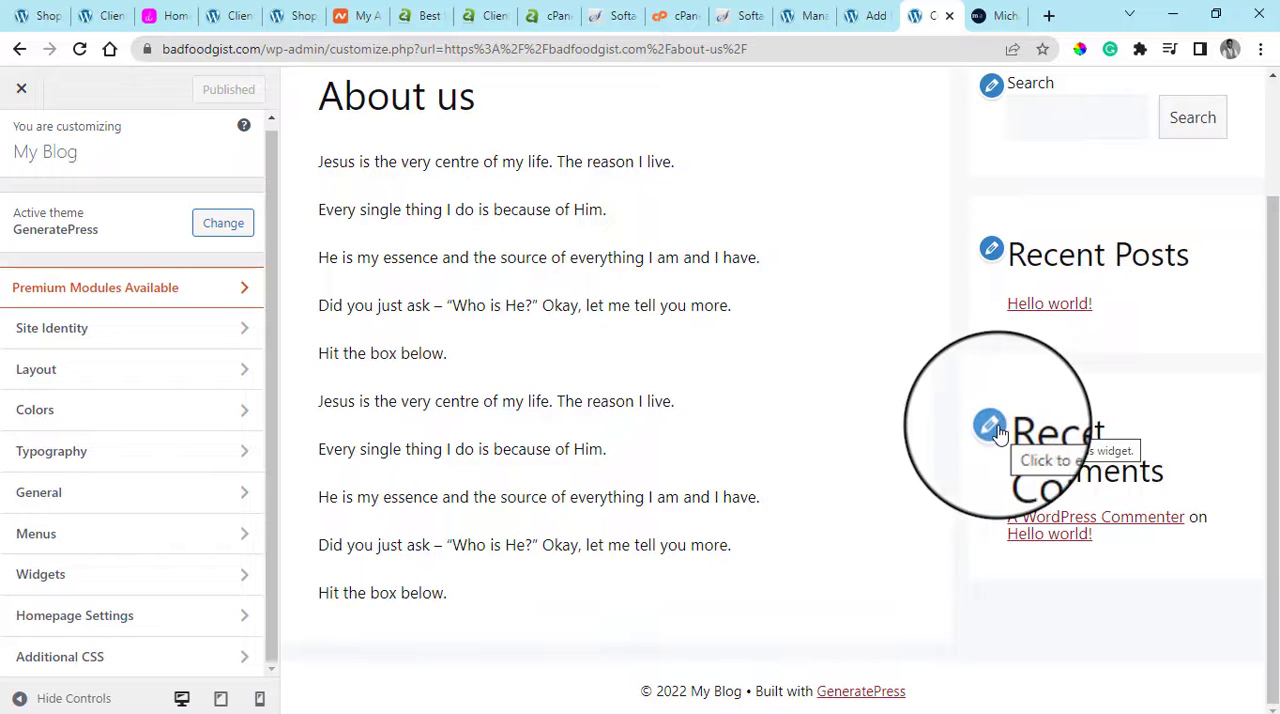
Remove the Recent Comments group from the Right Sidebar widgets, dismissing the block widgets welcome, and publish the change
click(990, 427)
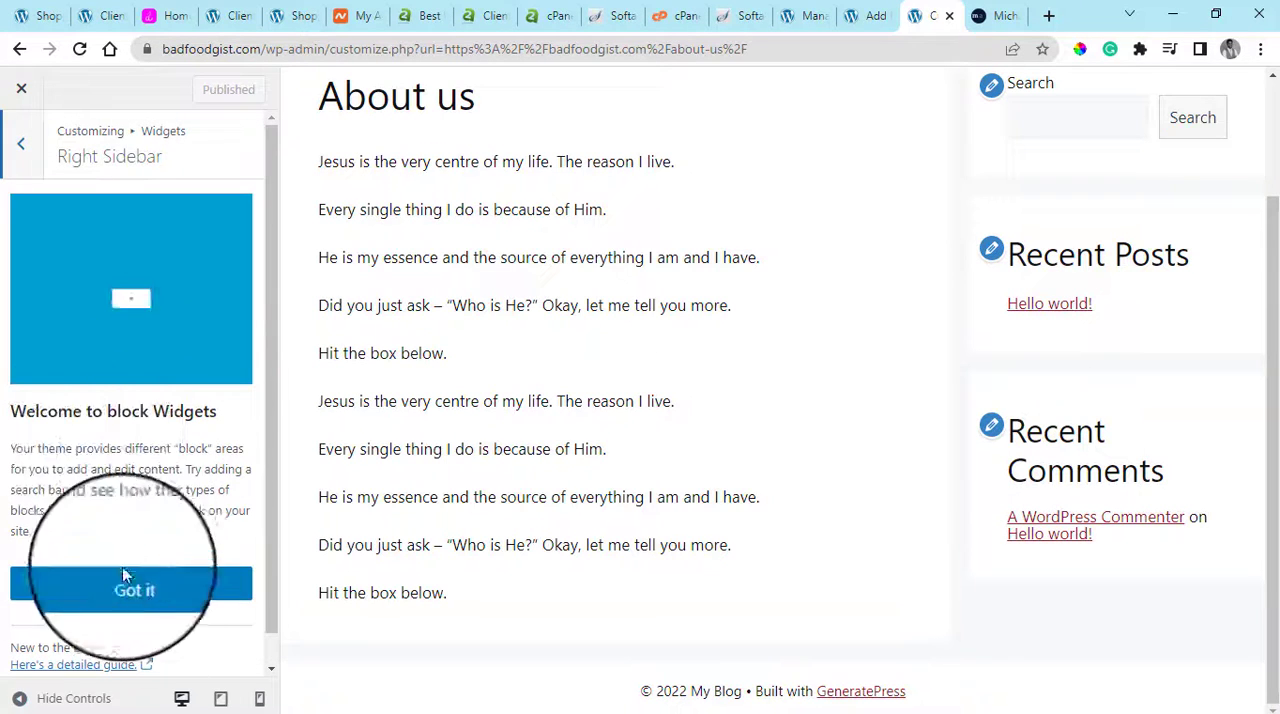
click(155, 582)
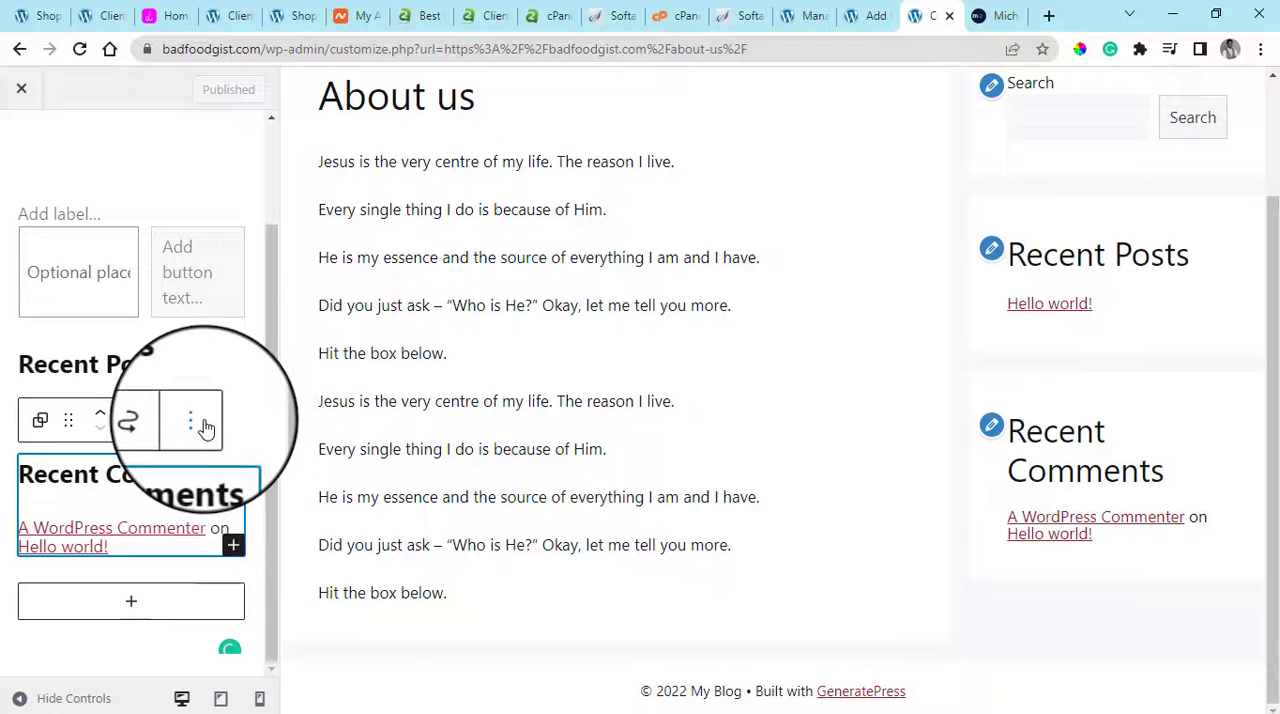
click(192, 422)
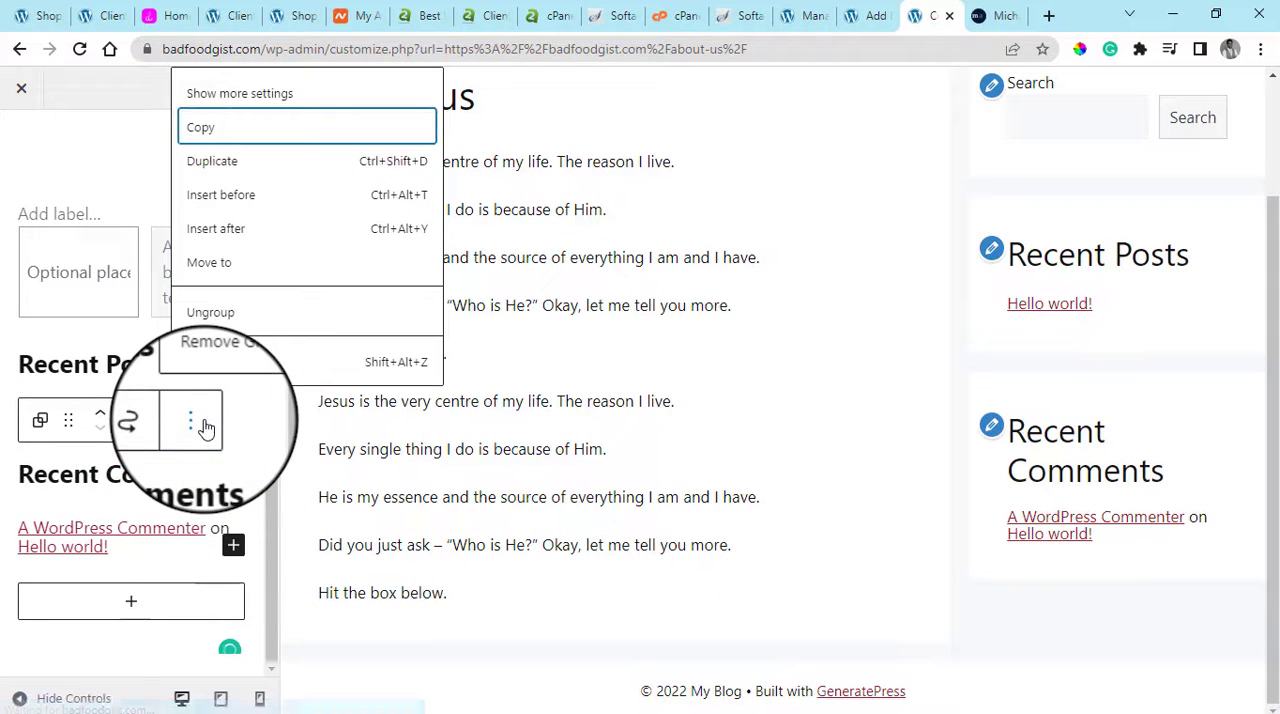
click(263, 374)
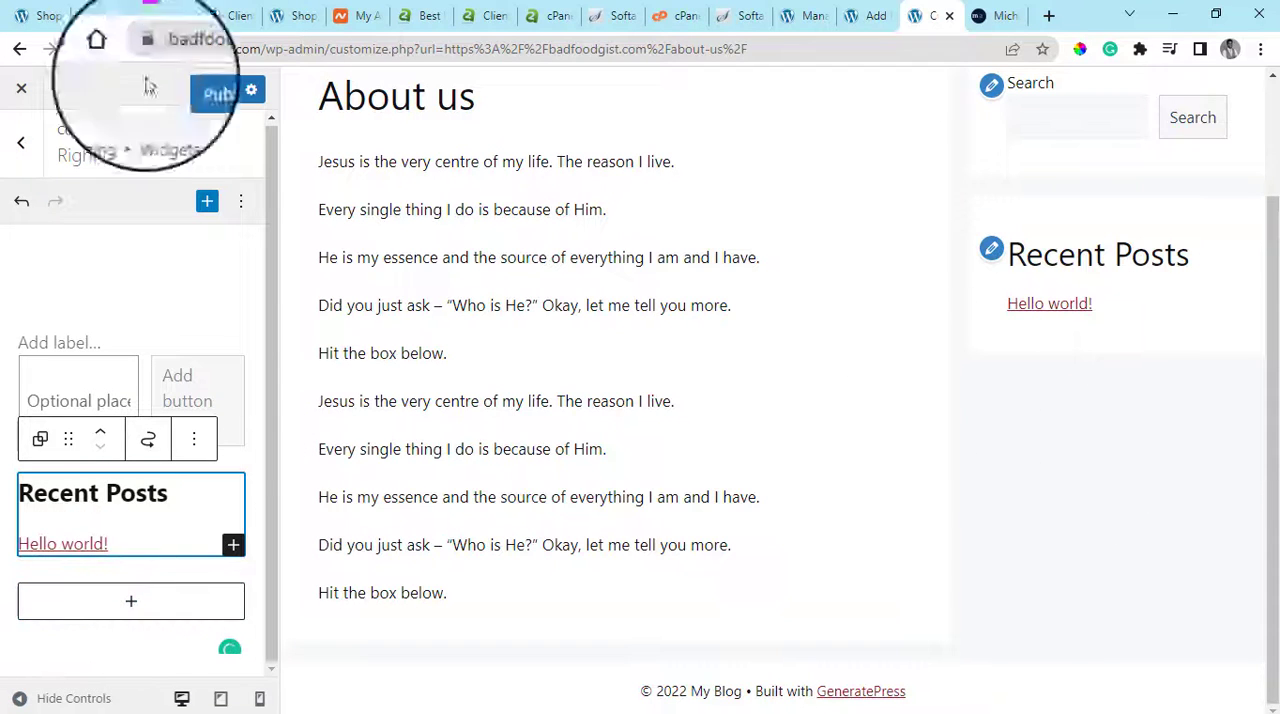
click(190, 92)
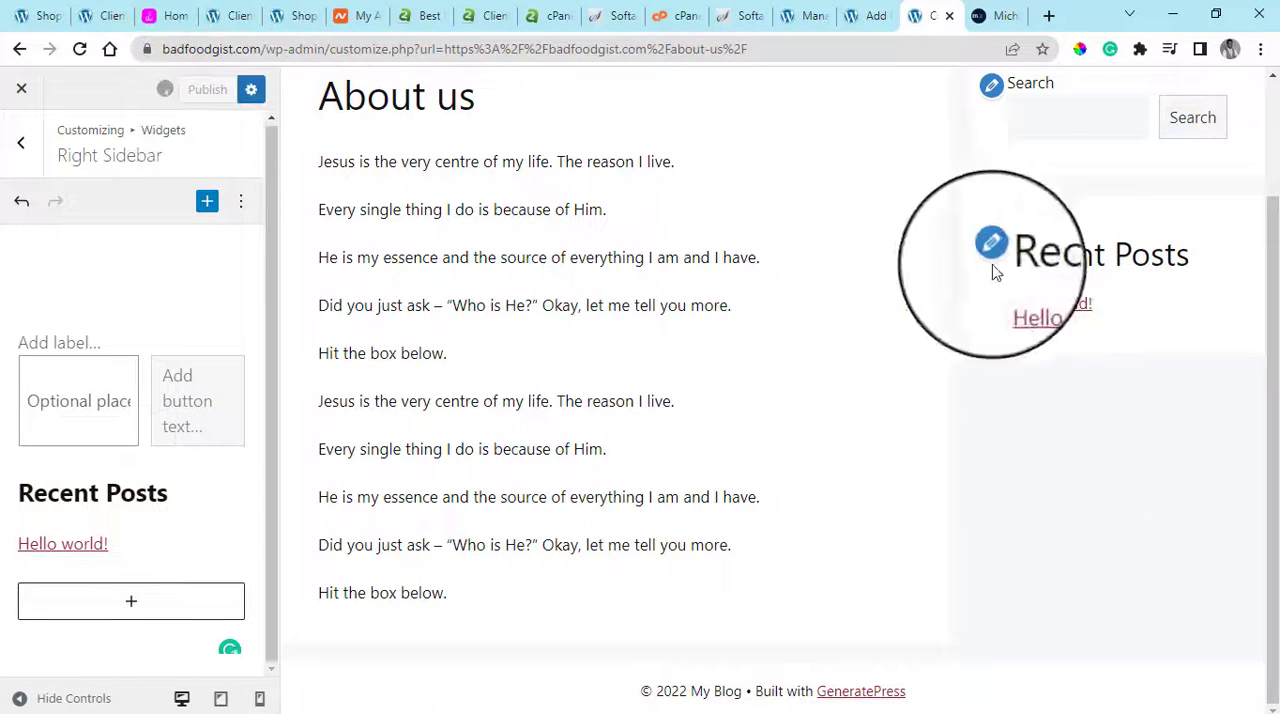
scroll(1134, 337, up, 2)
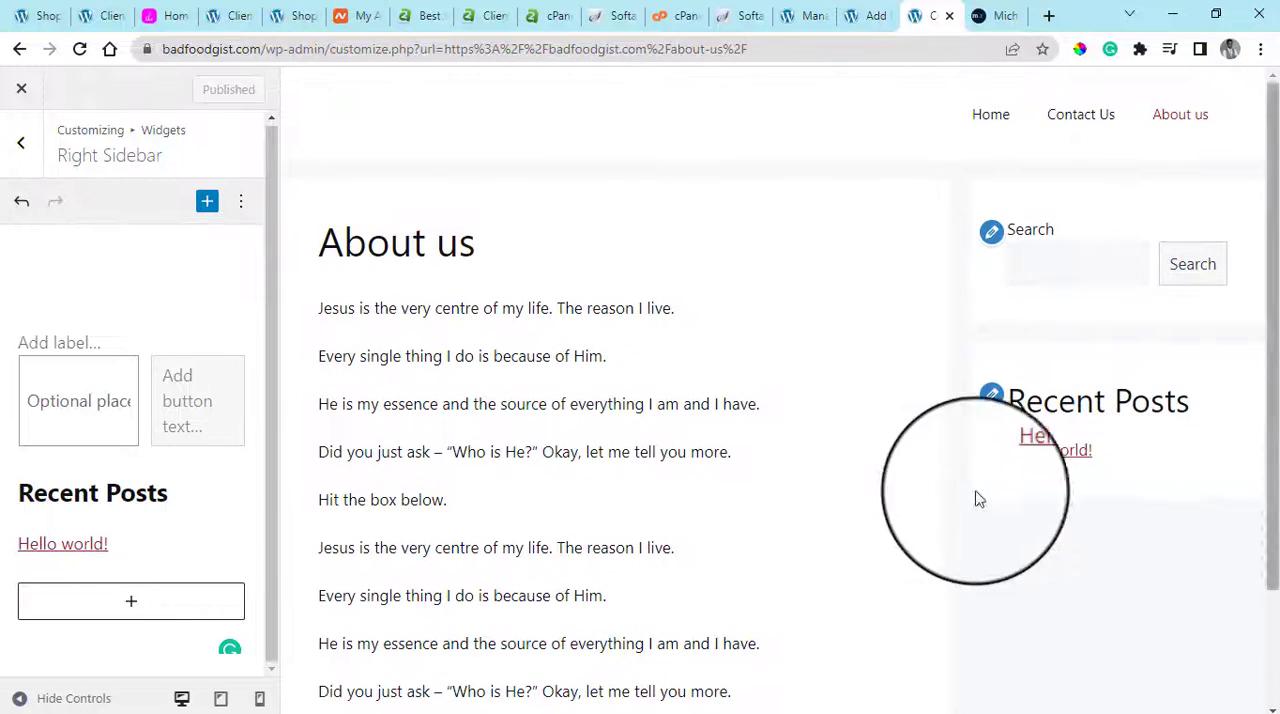
List all posts in the site admin and move the "Hello world!" post to the trash
click(880, 15)
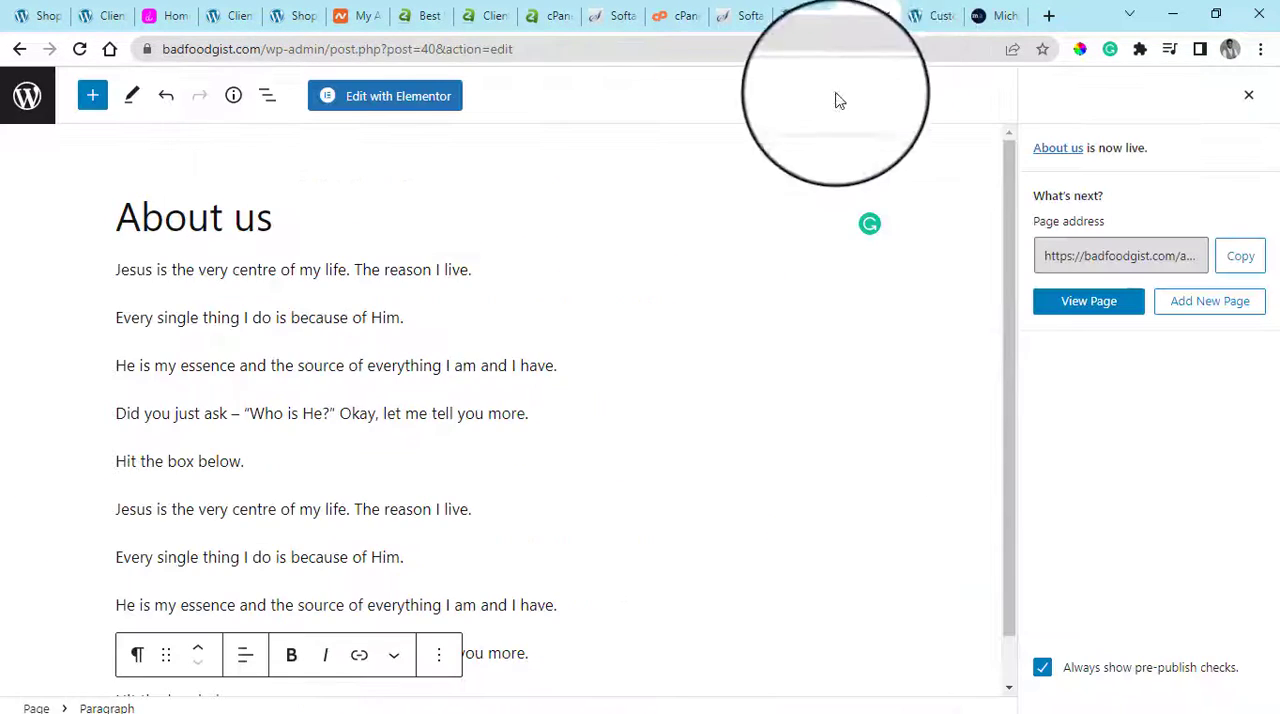
click(812, 12)
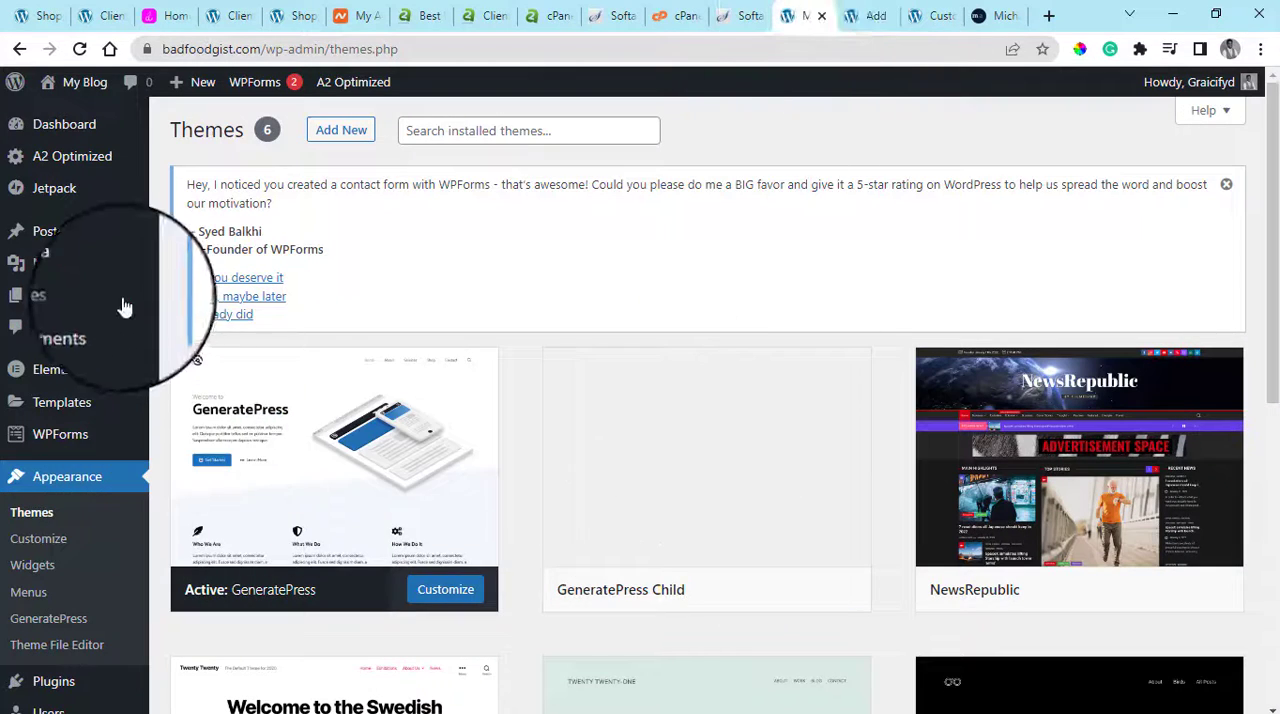
click(192, 242)
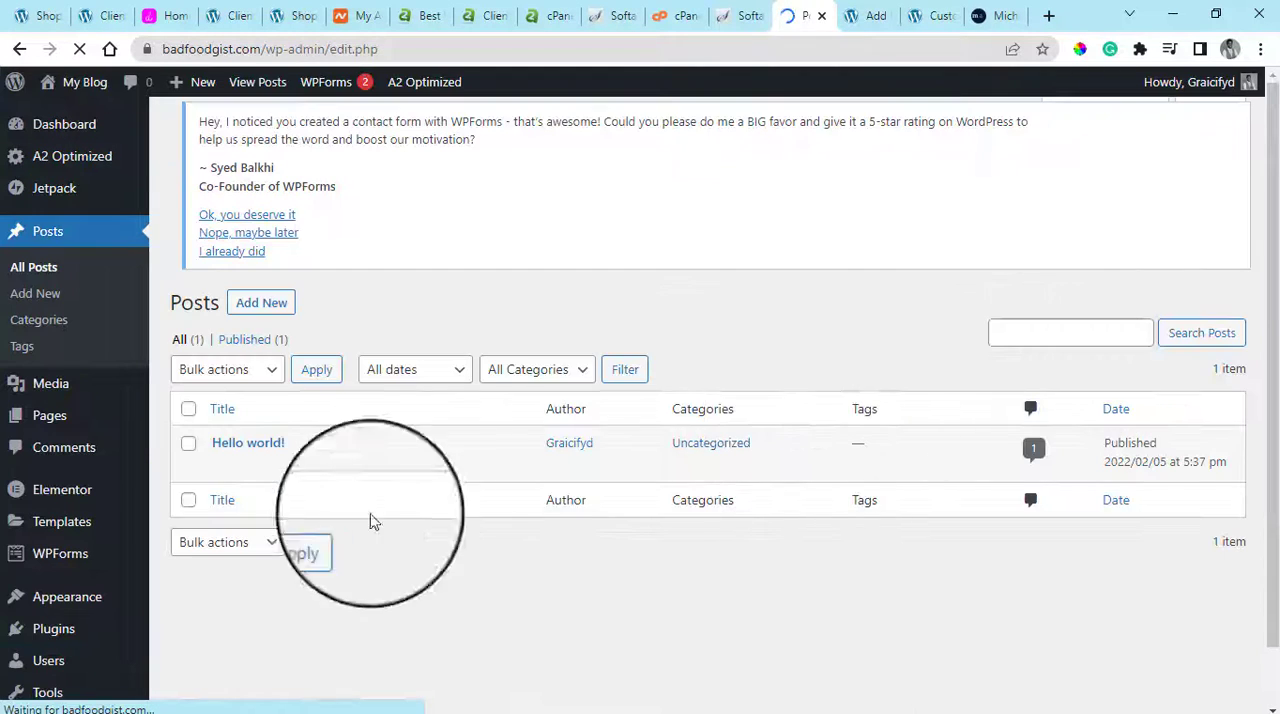
mouse_move(283, 457)
click(327, 495)
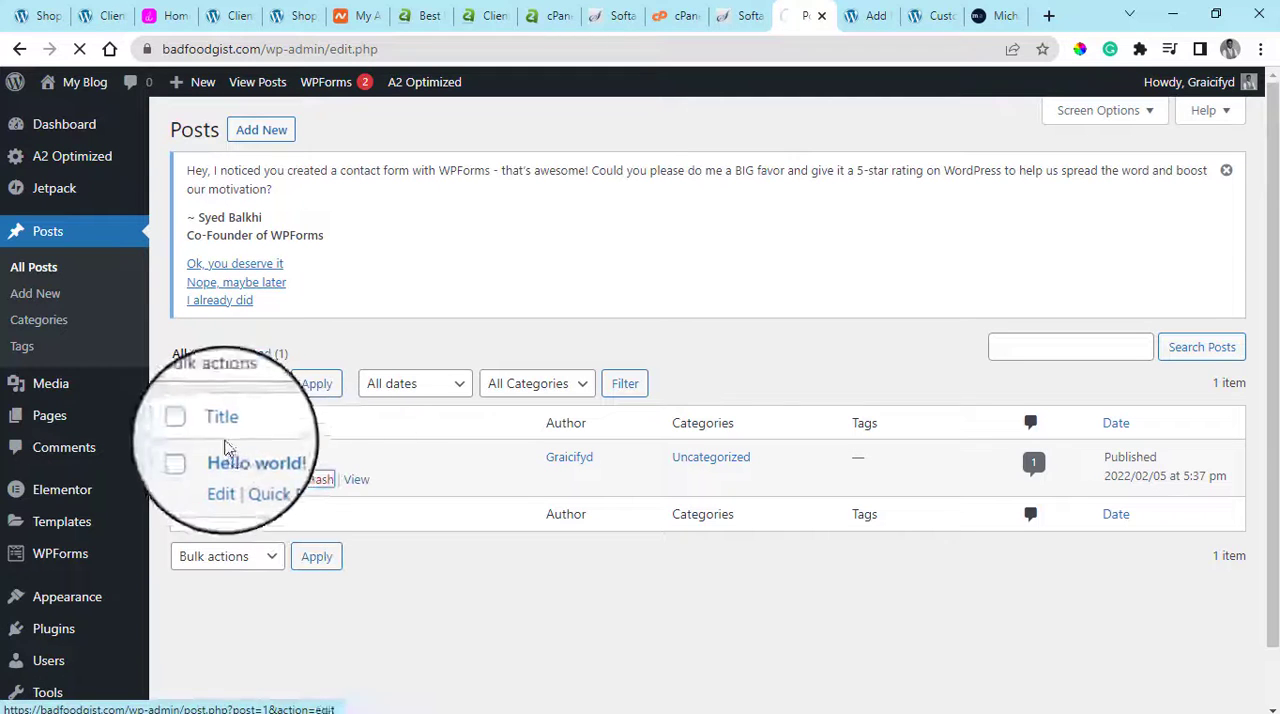
Return to the theme Customizer and close it to view the live About us page
click(955, 12)
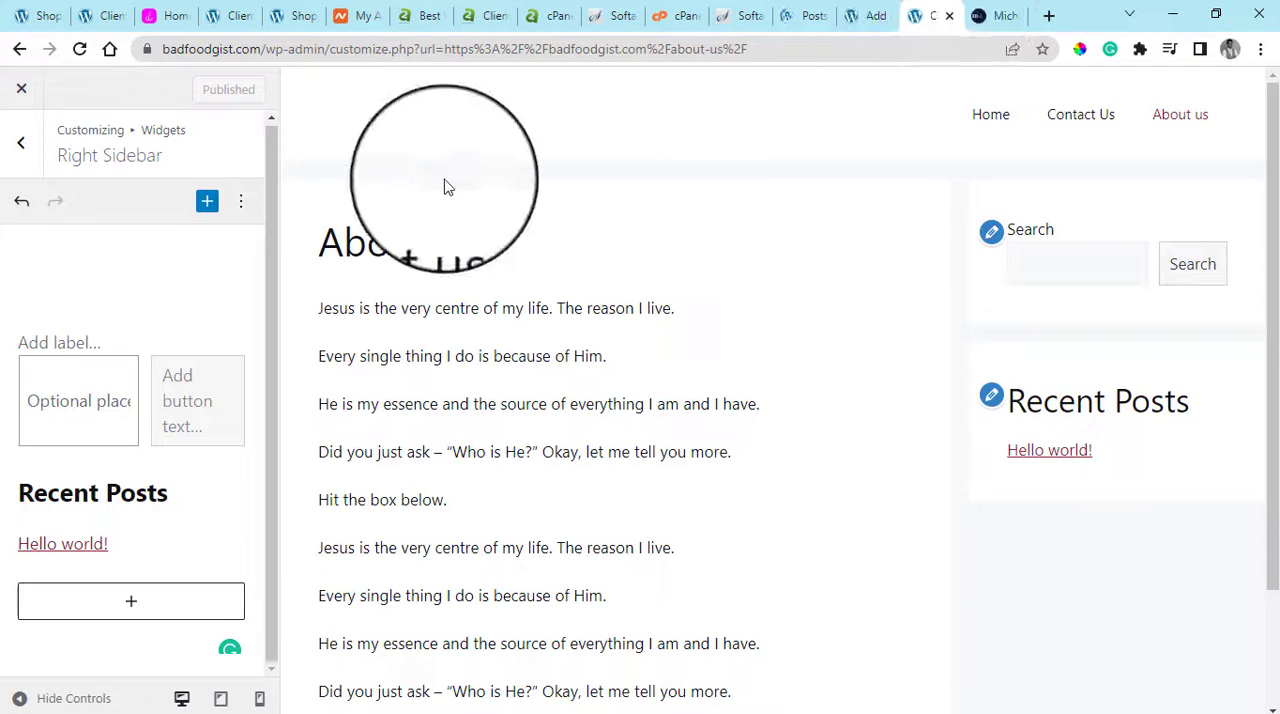
click(22, 92)
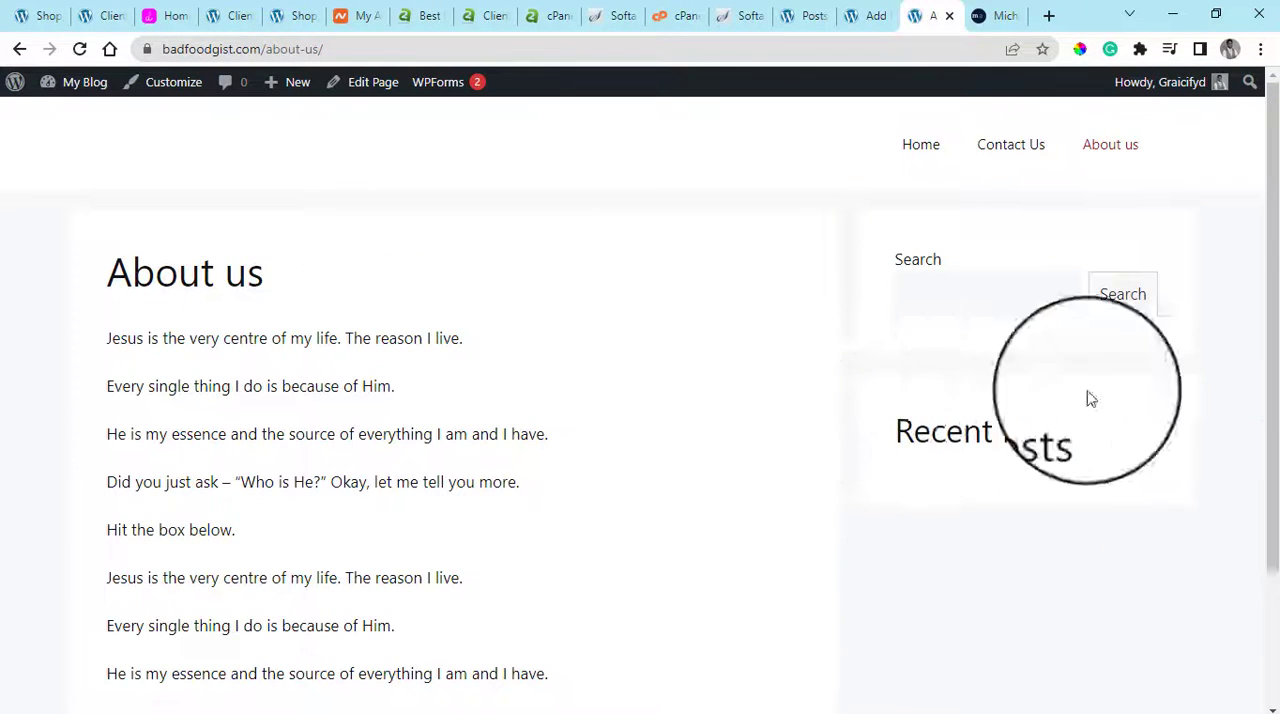
Review the live About us page from its header and sidebar widgets down to the footer credit line
scroll(1100, 451, down, 3)
scroll(1100, 451, up, 2)
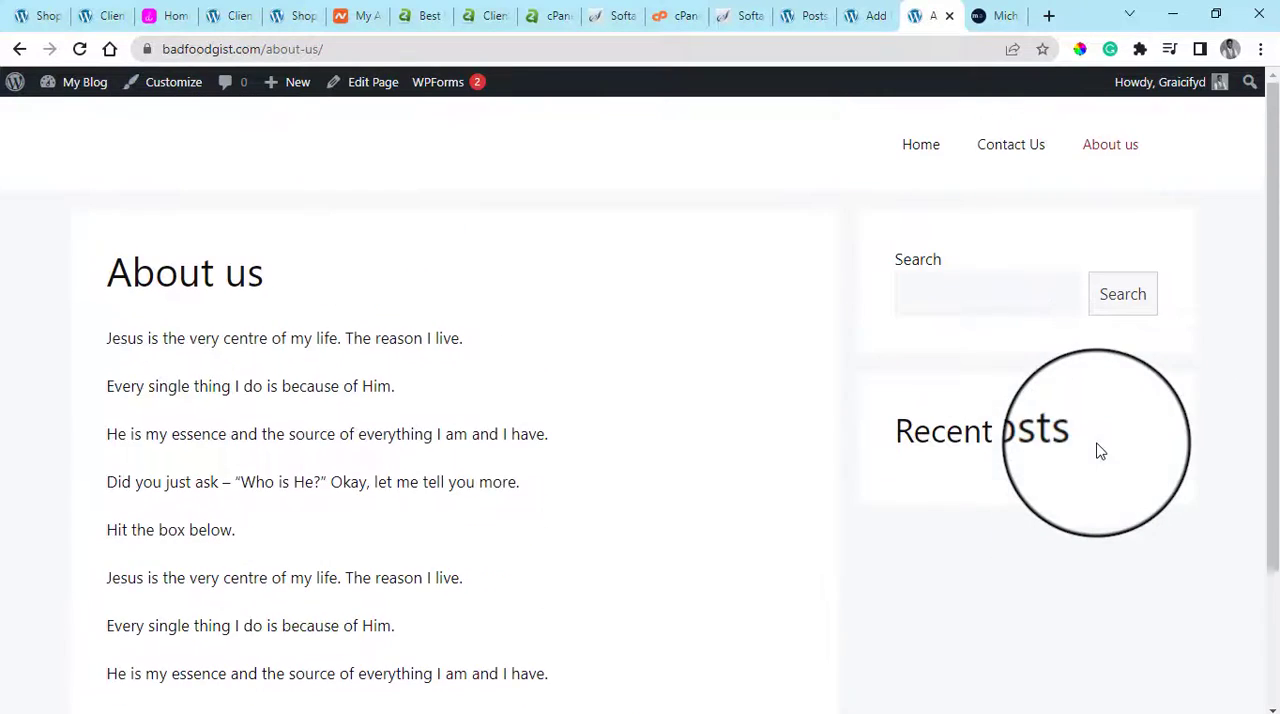
scroll(1150, 415, down, 2)
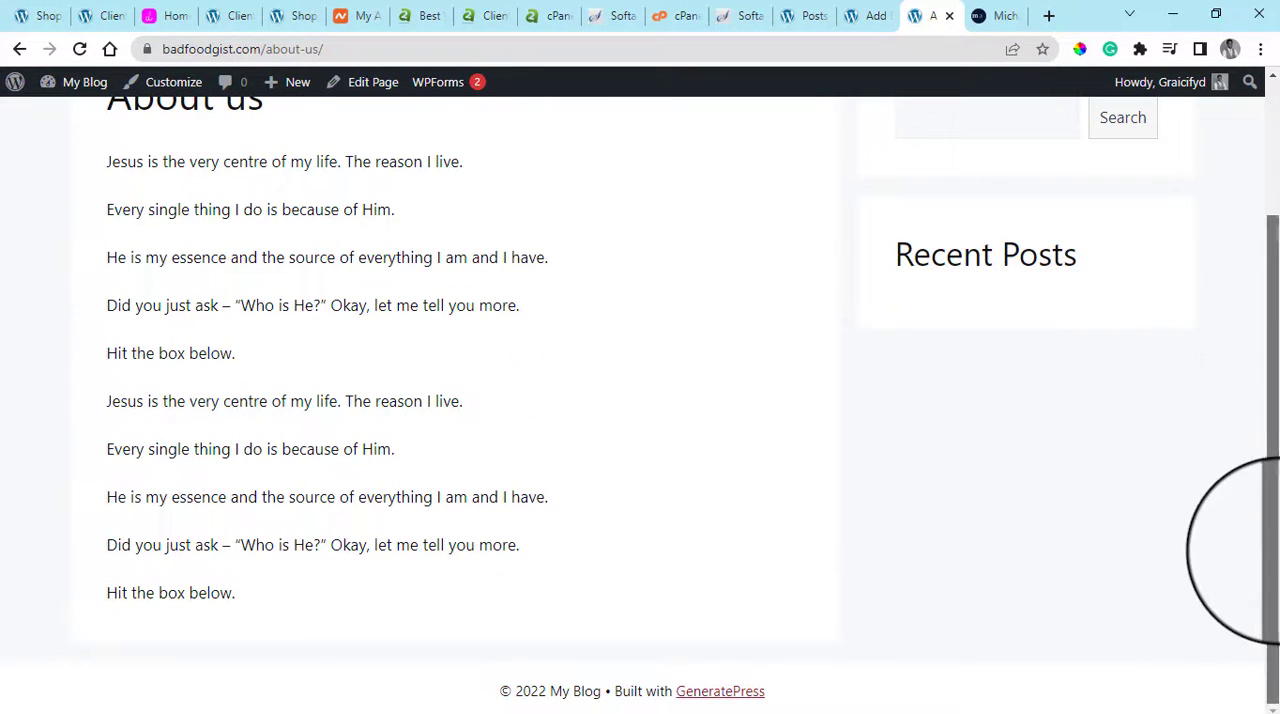
drag(538, 690, 500, 691)
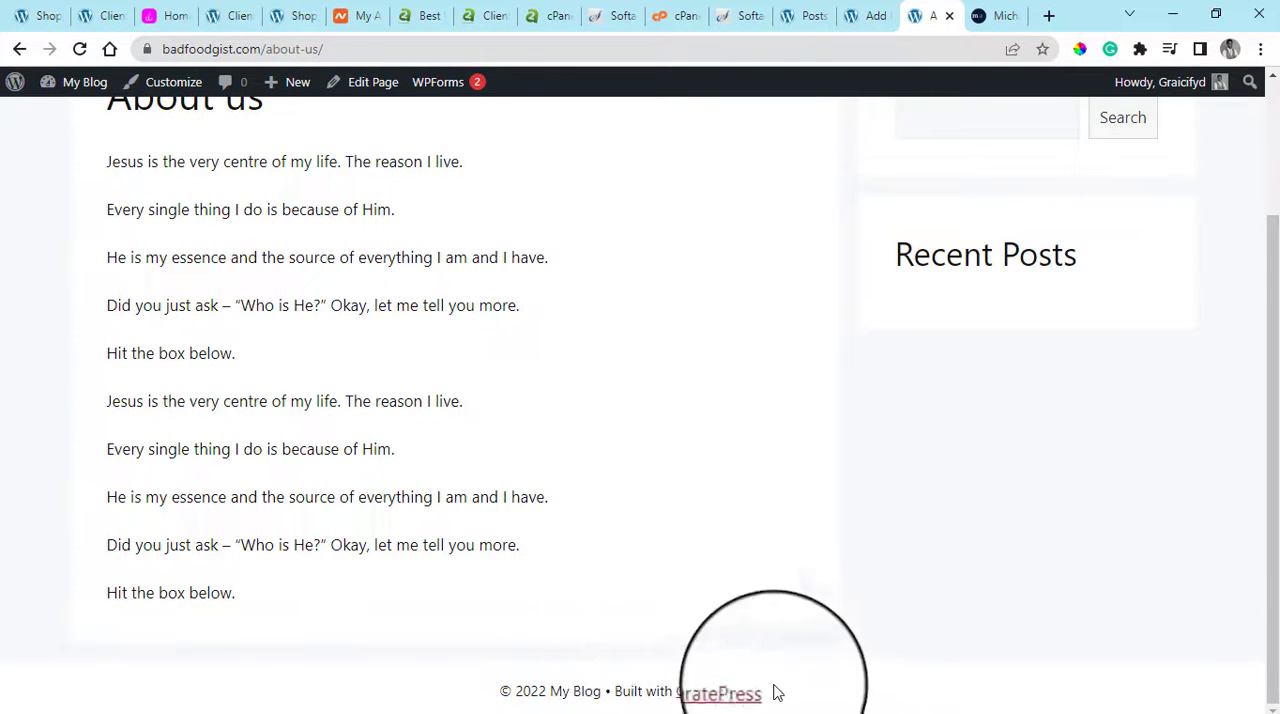
scroll(1100, 533, up, 2)
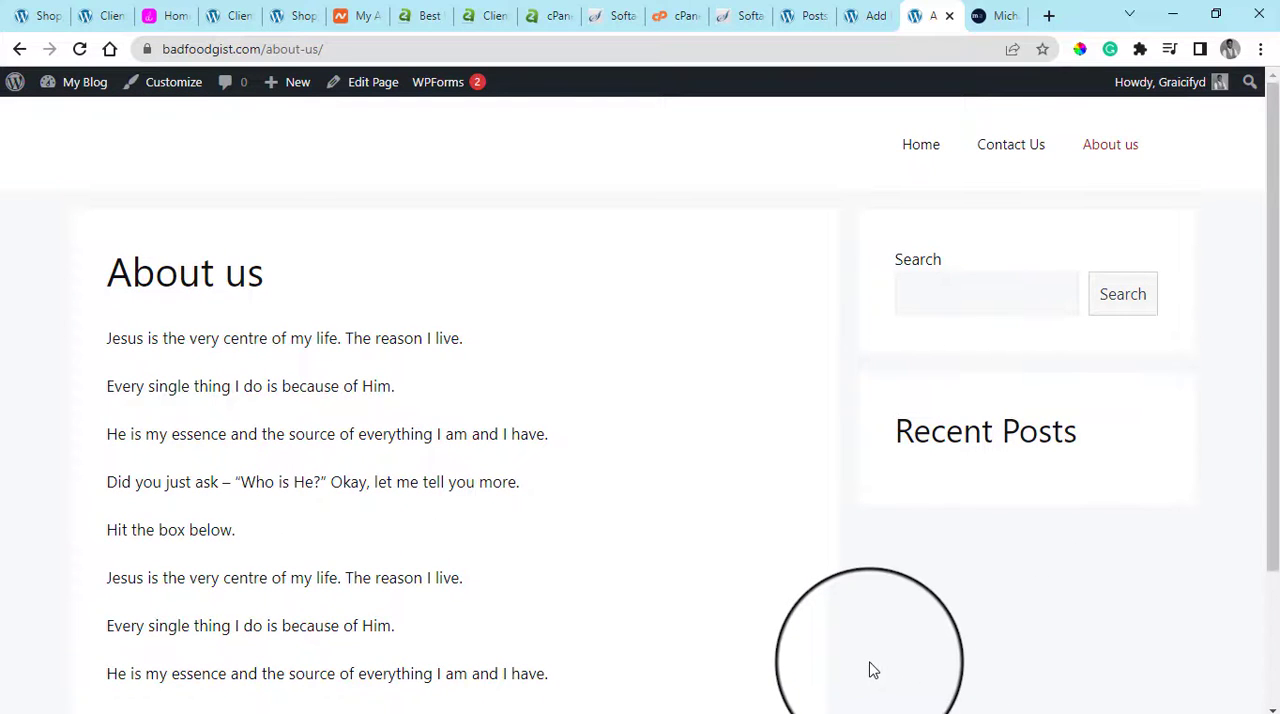
scroll(890, 620, down, 2)
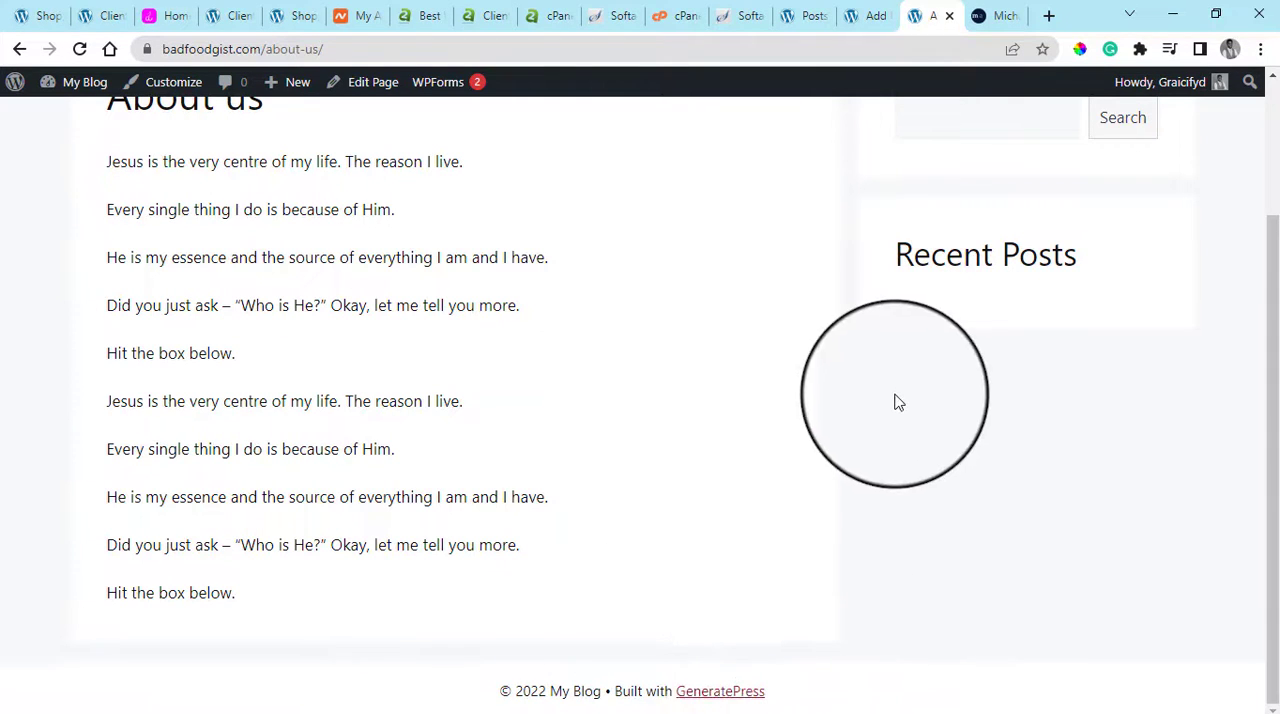
scroll(894, 400, up, 2)
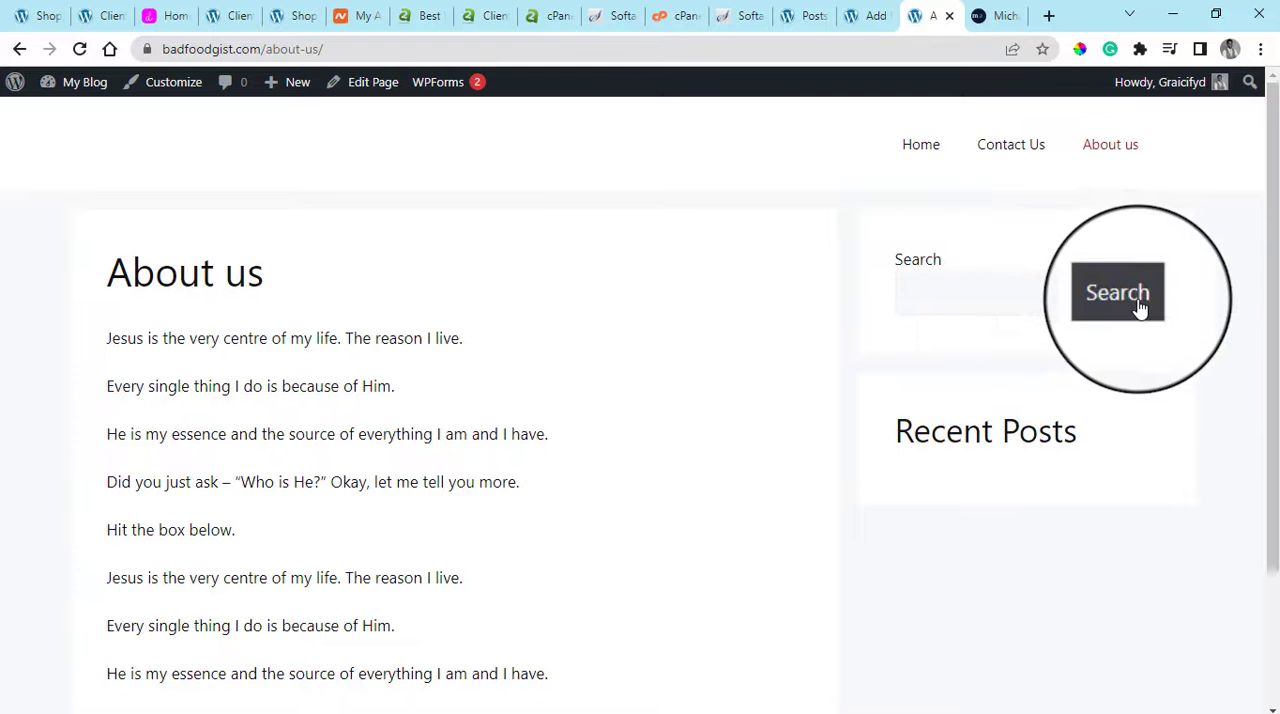
scroll(917, 423, down, 3)
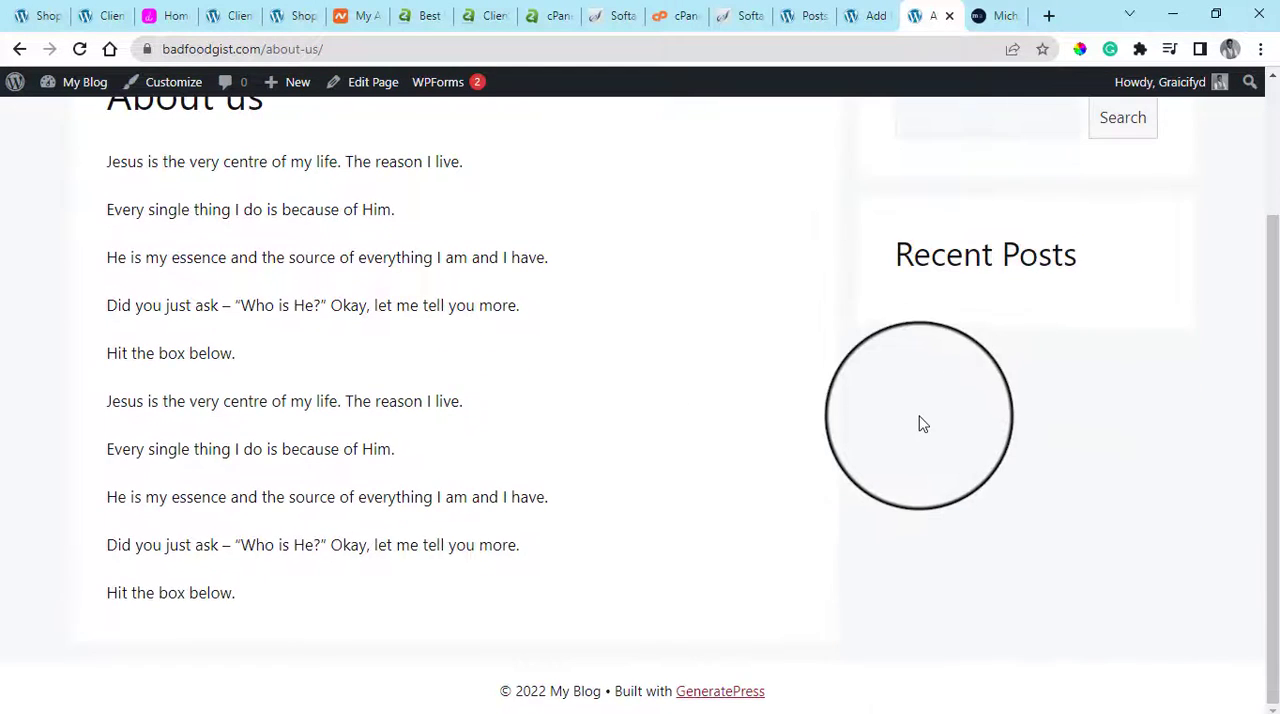
scroll(913, 401, up, 3)
Open the live Home page and review its sections from the hero banner down to the Contact Me button and footer
click(912, 150)
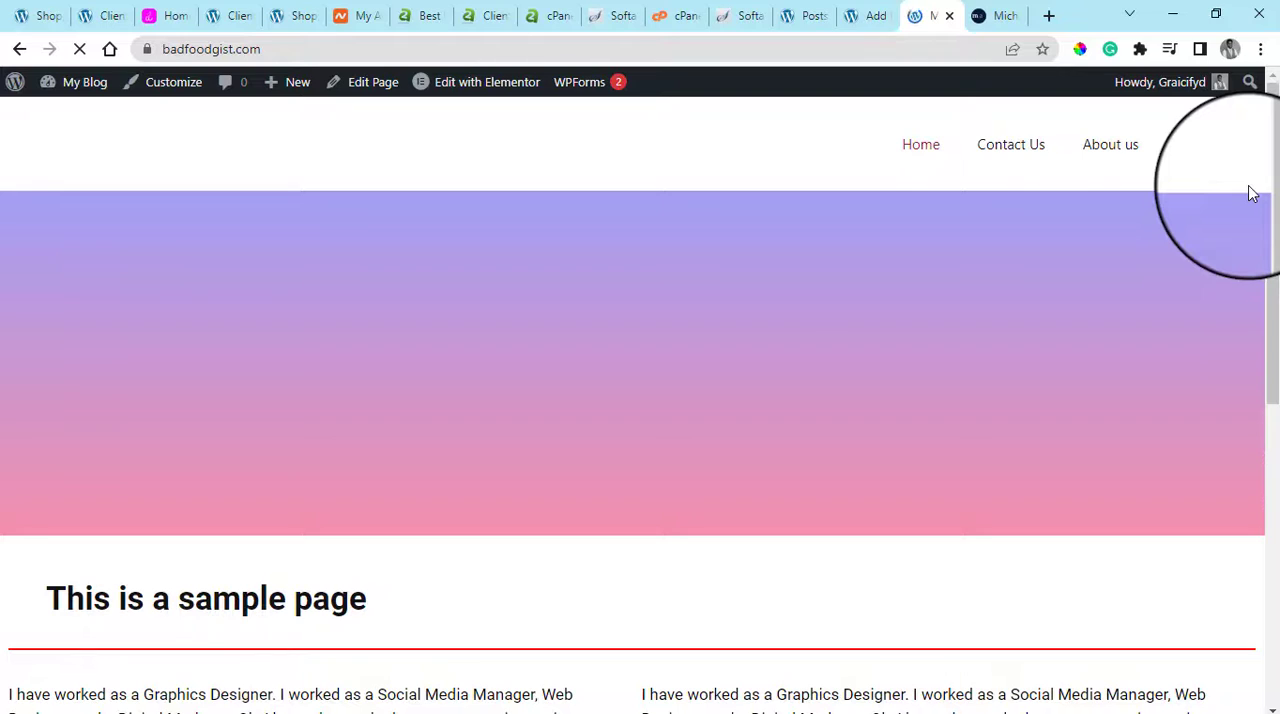
scroll(1250, 300, down, 6)
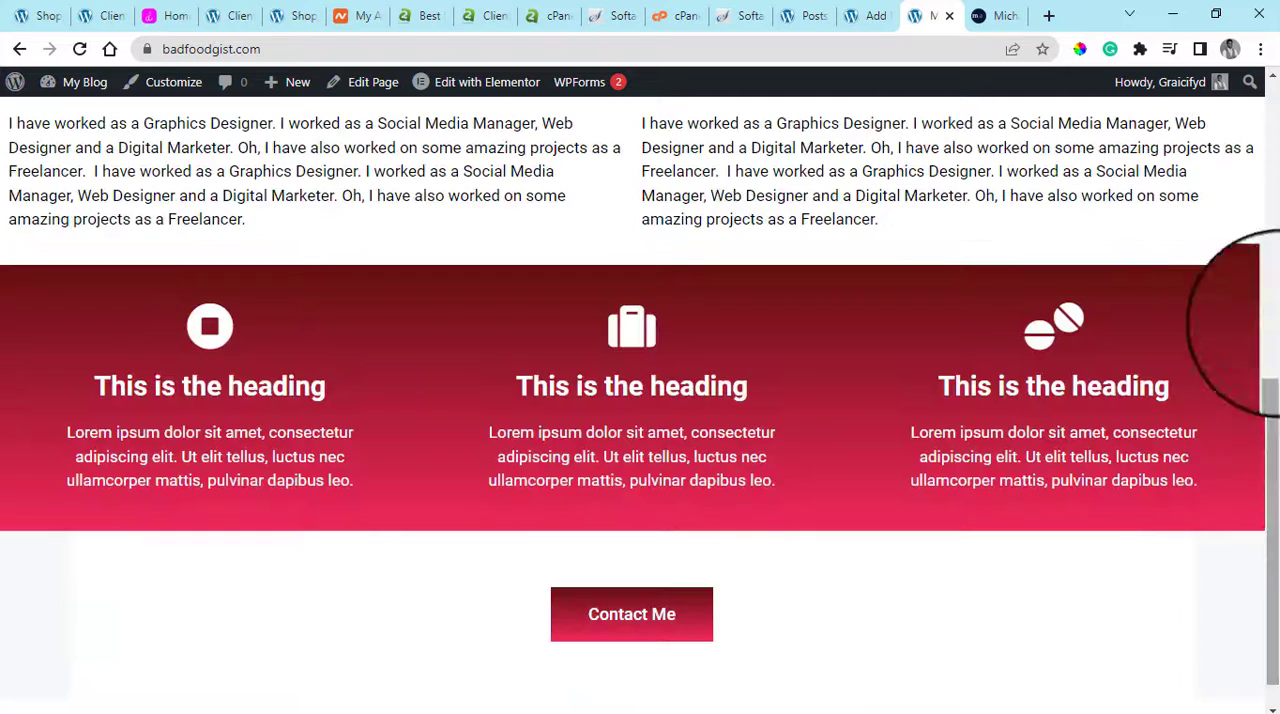
scroll(1255, 300, up, 6)
scroll(1257, 480, down, 6)
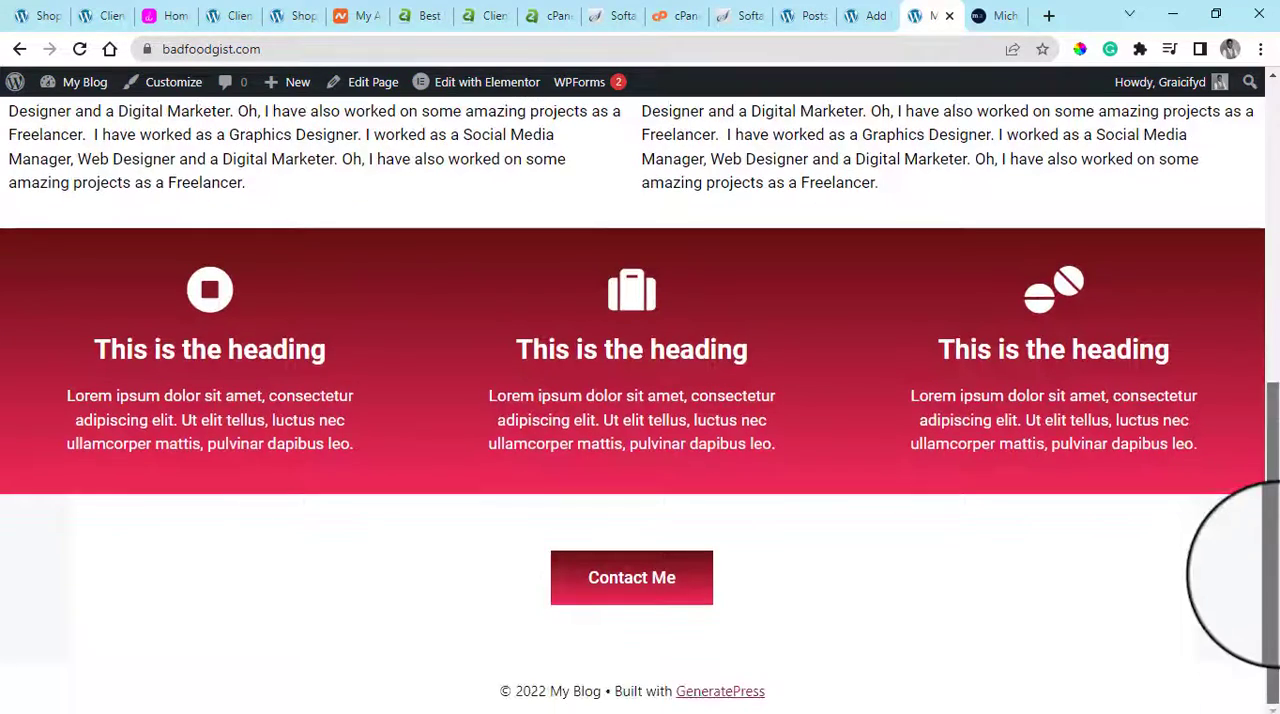
scroll(1257, 257, up, 6)
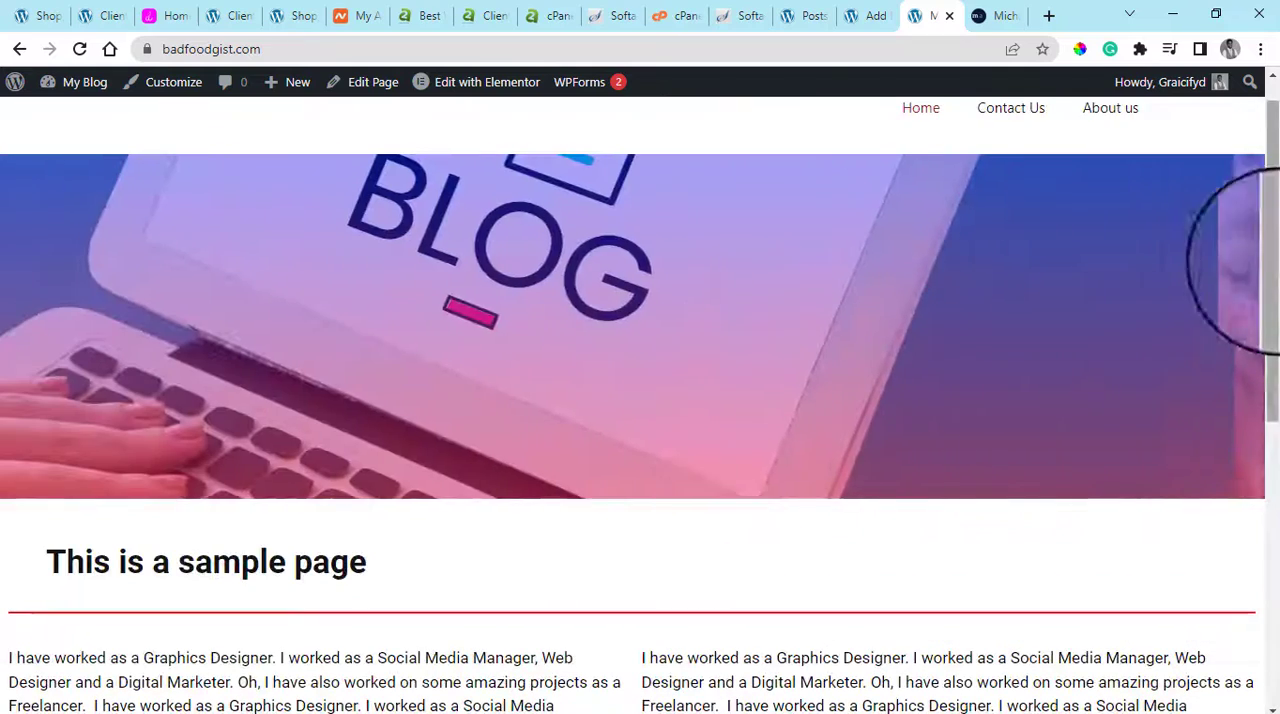
scroll(1257, 486, down, 6)
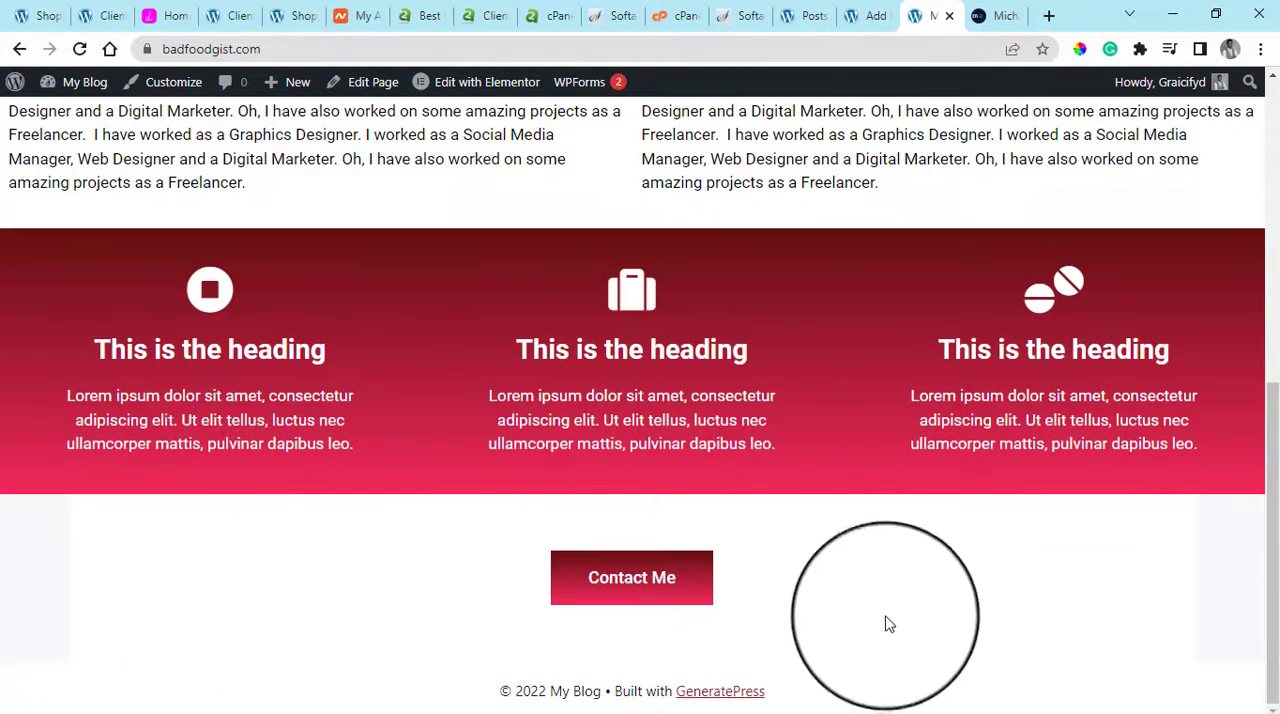
Open the Home page for editing with Elementor in a new browser tab and switch to that tab
click(882, 12)
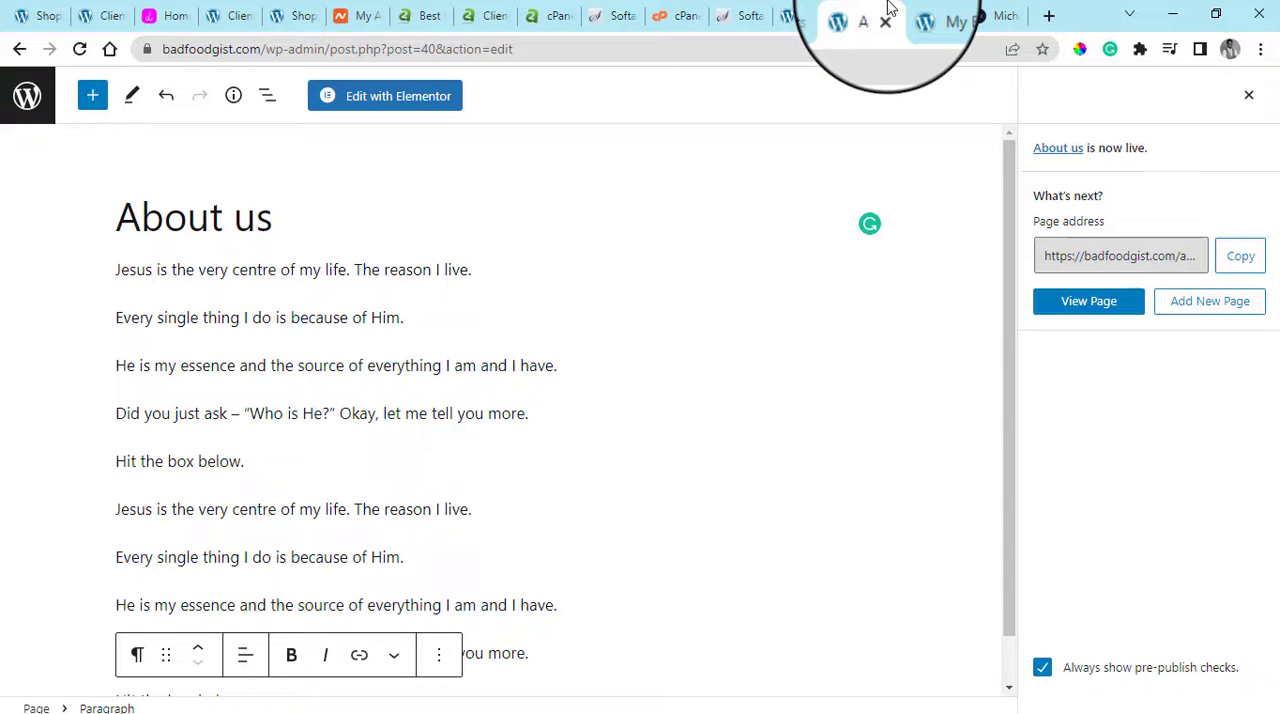
click(918, 8)
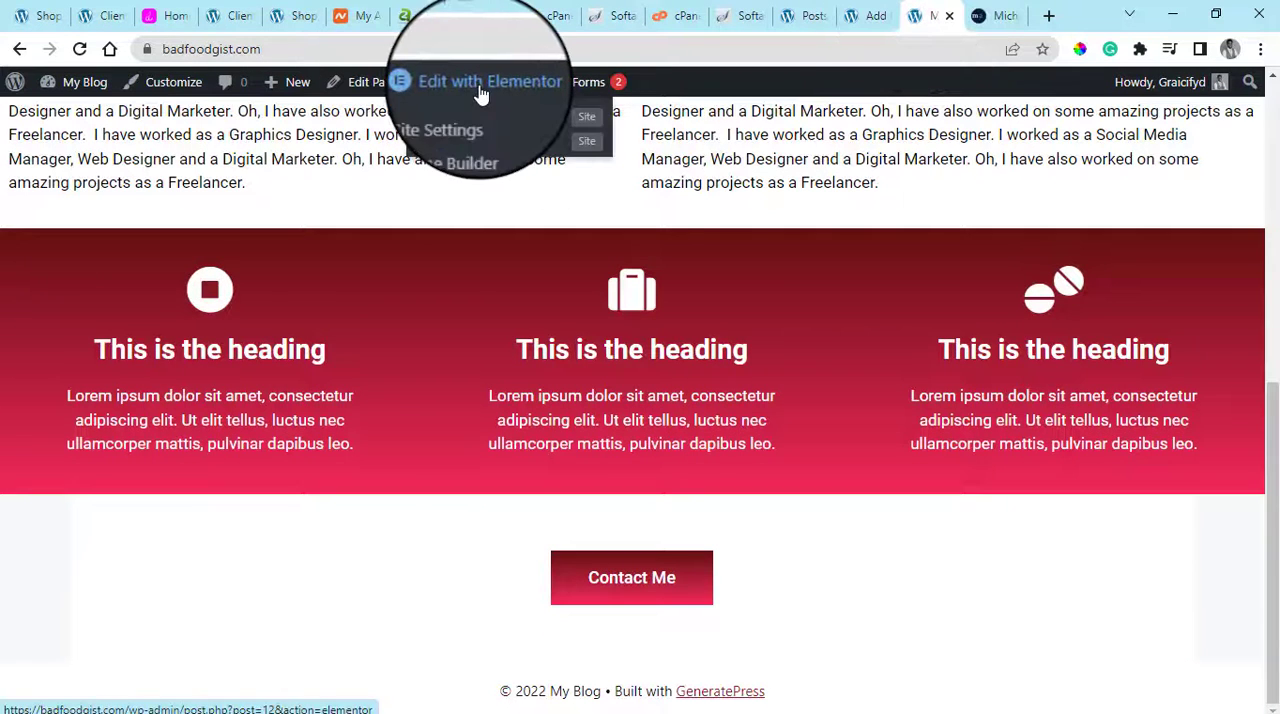
right_click(481, 88)
click(540, 101)
click(930, 12)
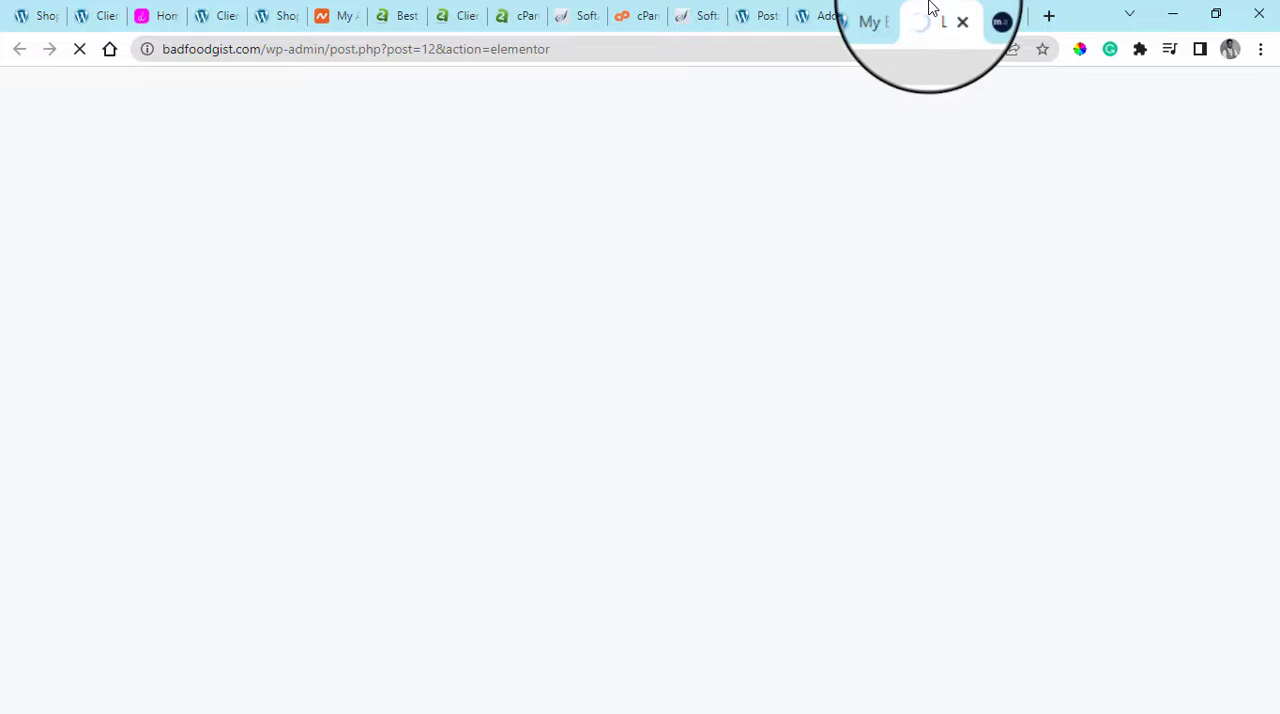
click(1003, 12)
click(950, 10)
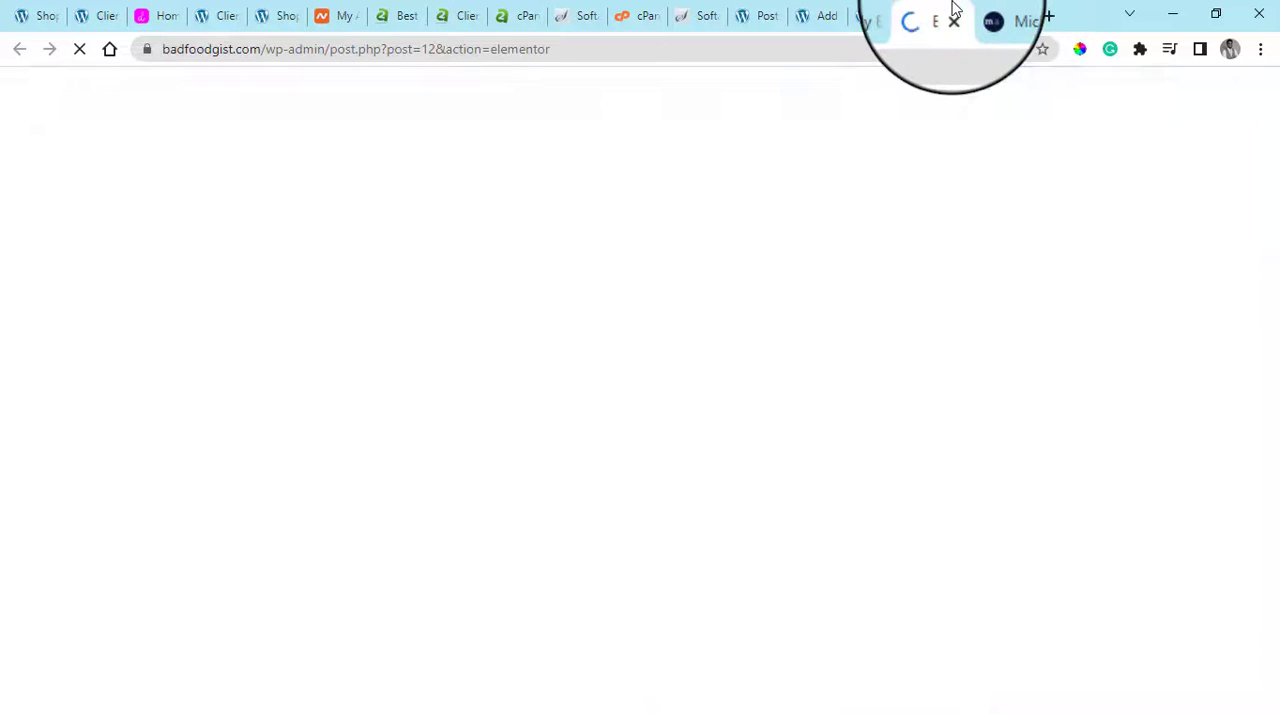
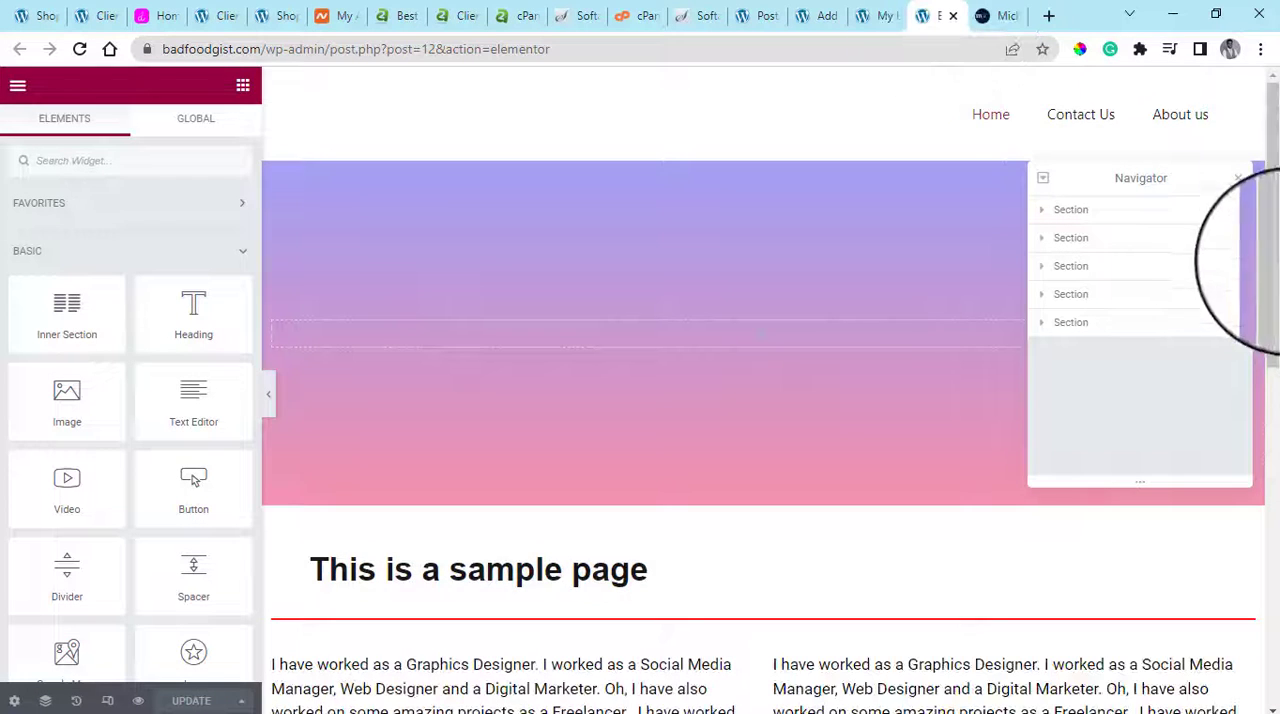
Set the Contact Me section's content width to Full Width, enable Stretch Section and update the page
drag(1277, 262, 1275, 545)
mouse_move(671, 334)
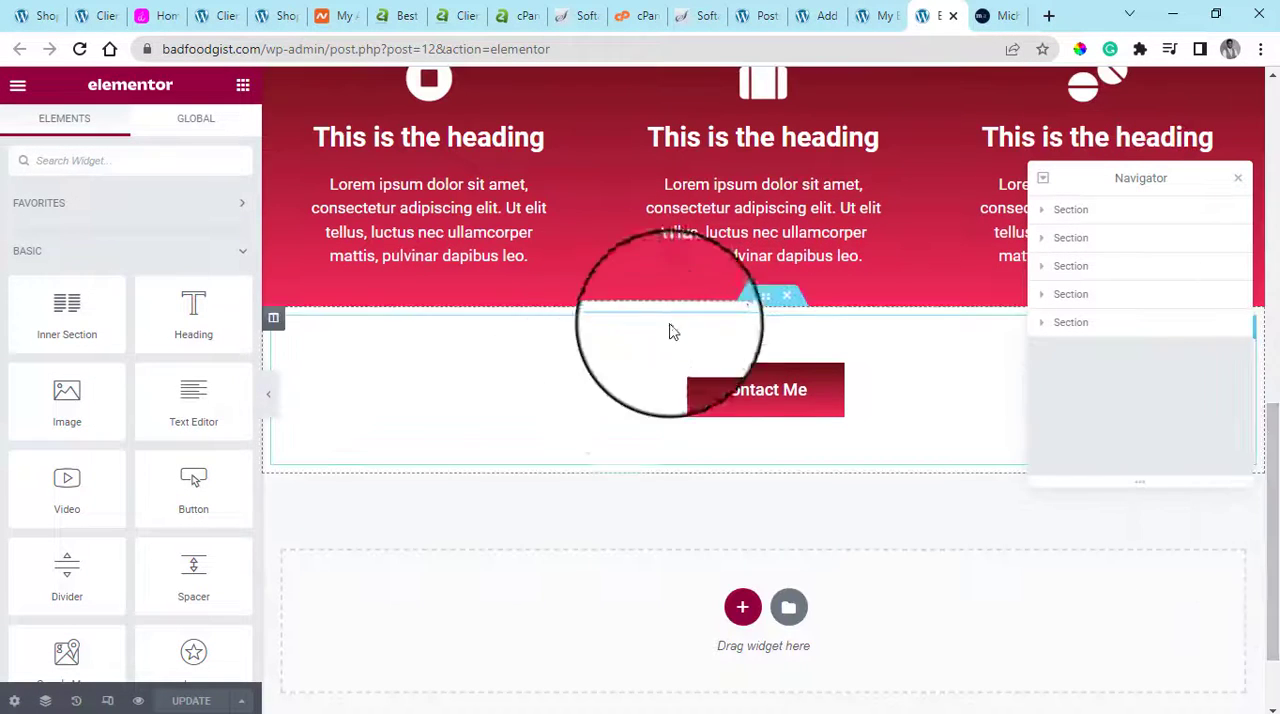
click(763, 298)
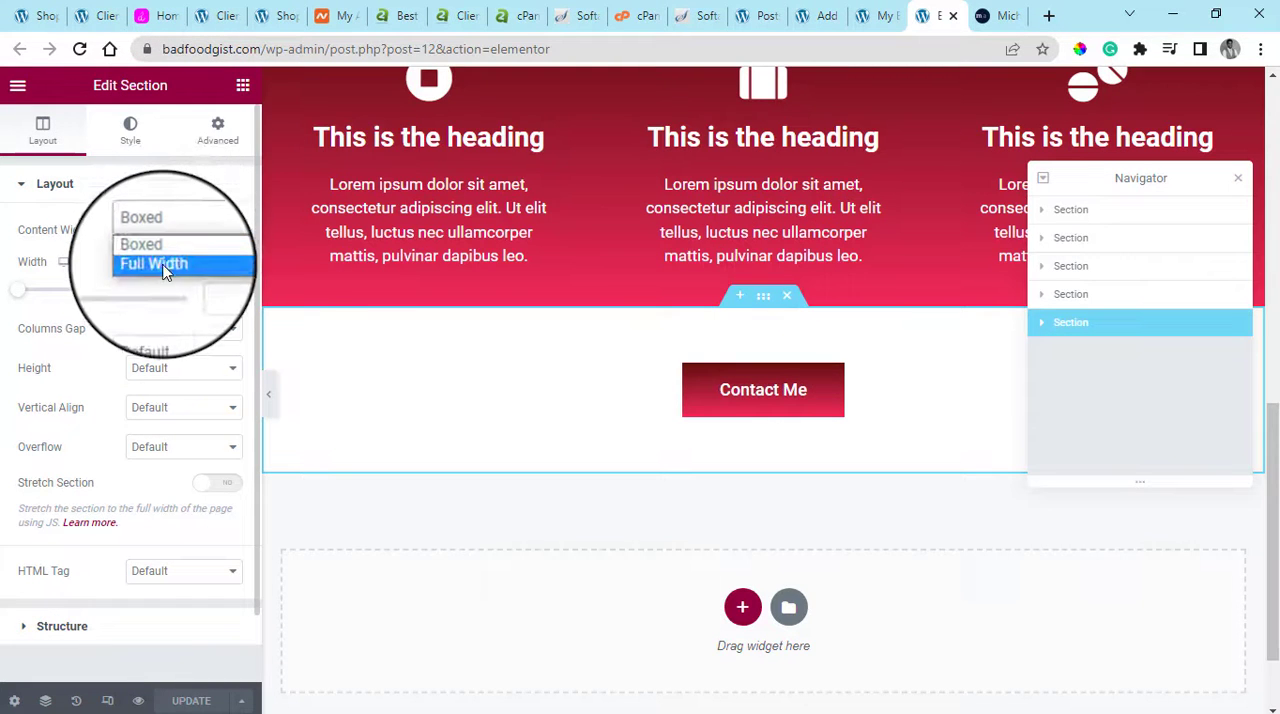
click(150, 274)
click(213, 426)
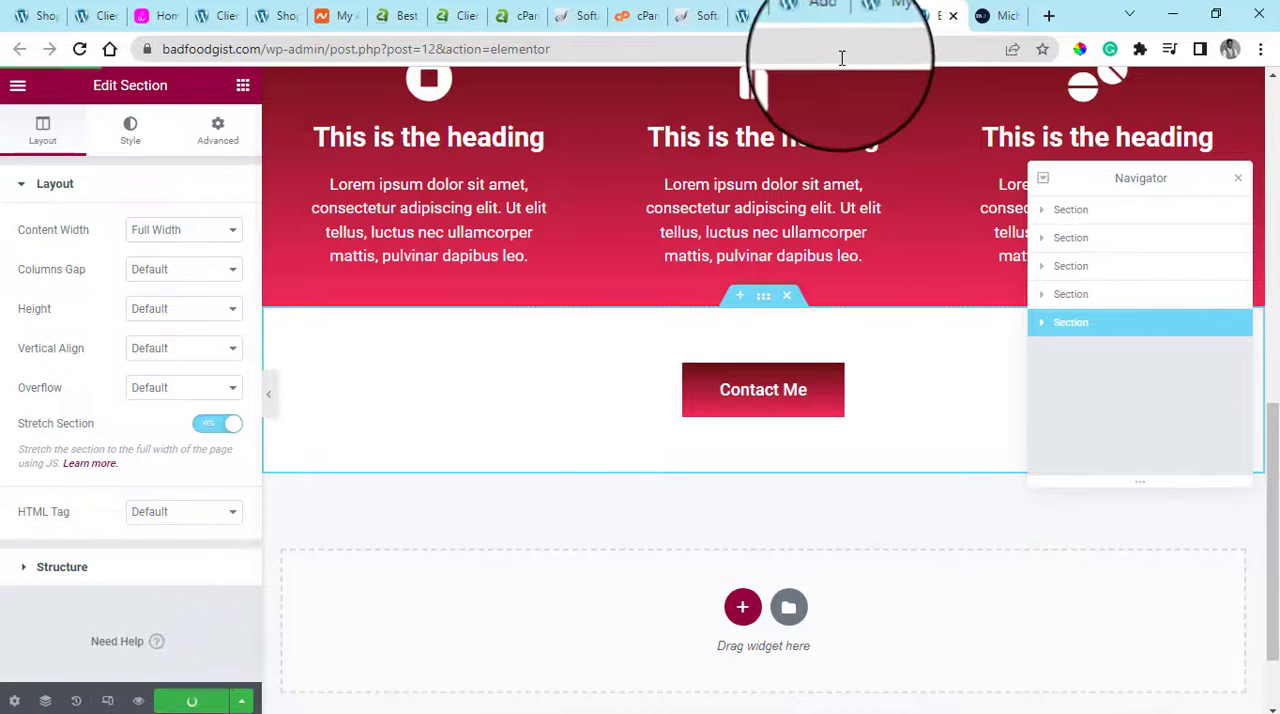
Open the live Home page in a new browser tab and review its sections down to the footer credit line
click(17, 86)
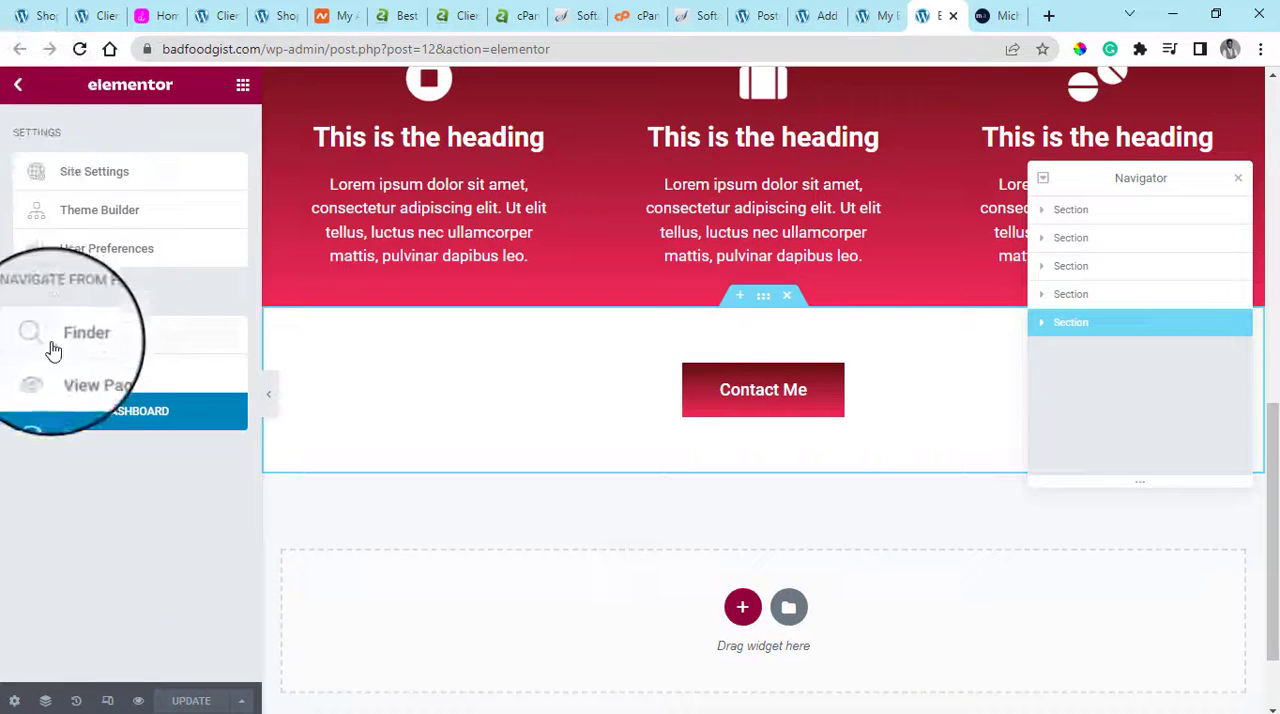
right_click(72, 378)
click(160, 397)
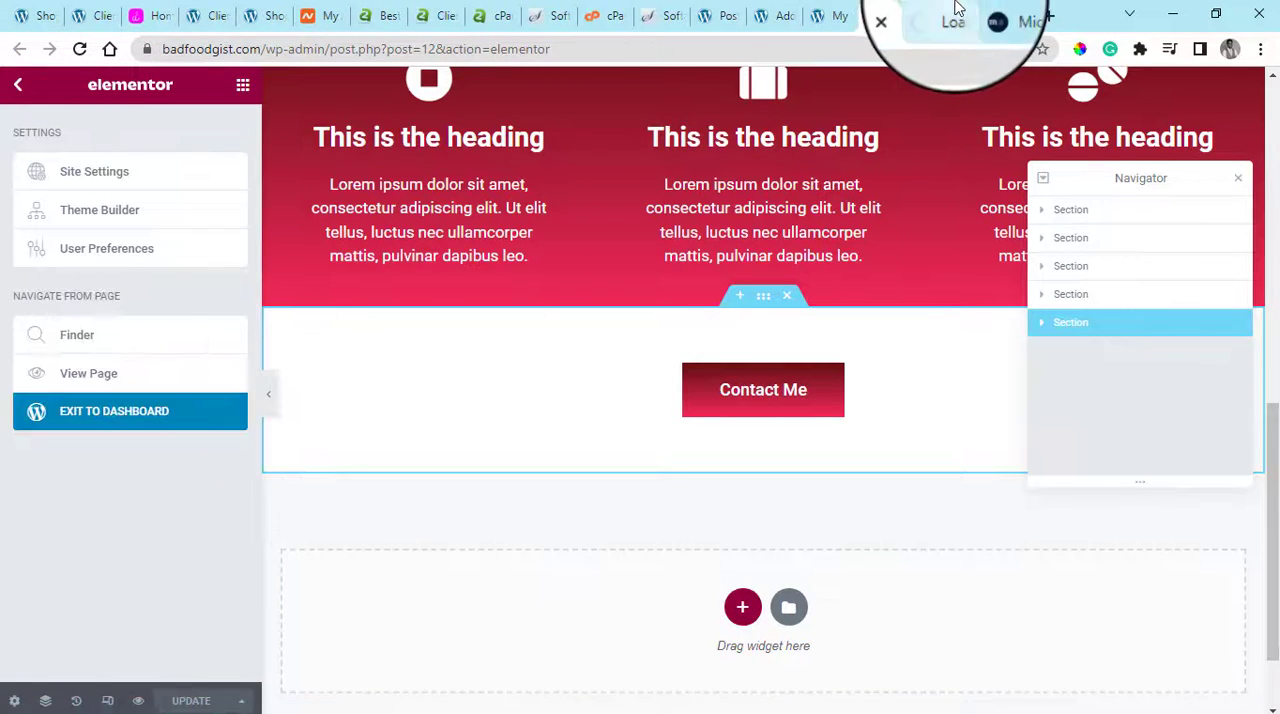
click(956, 10)
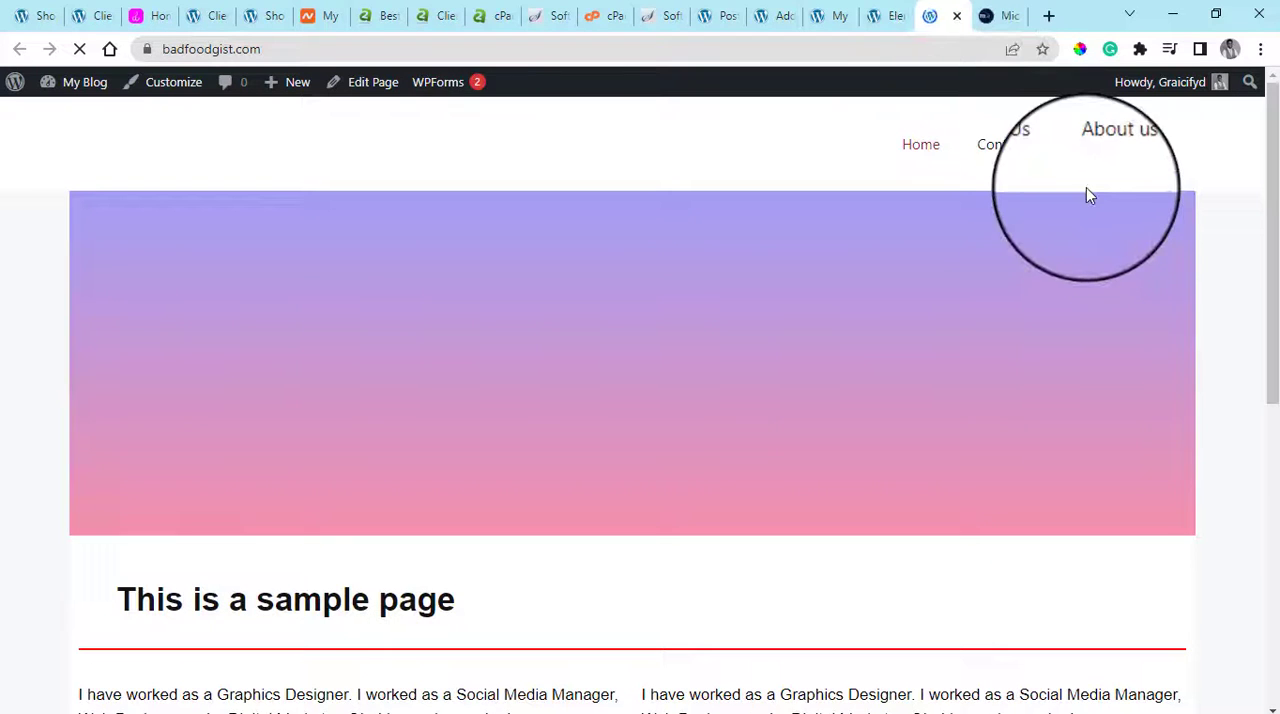
click(1278, 556)
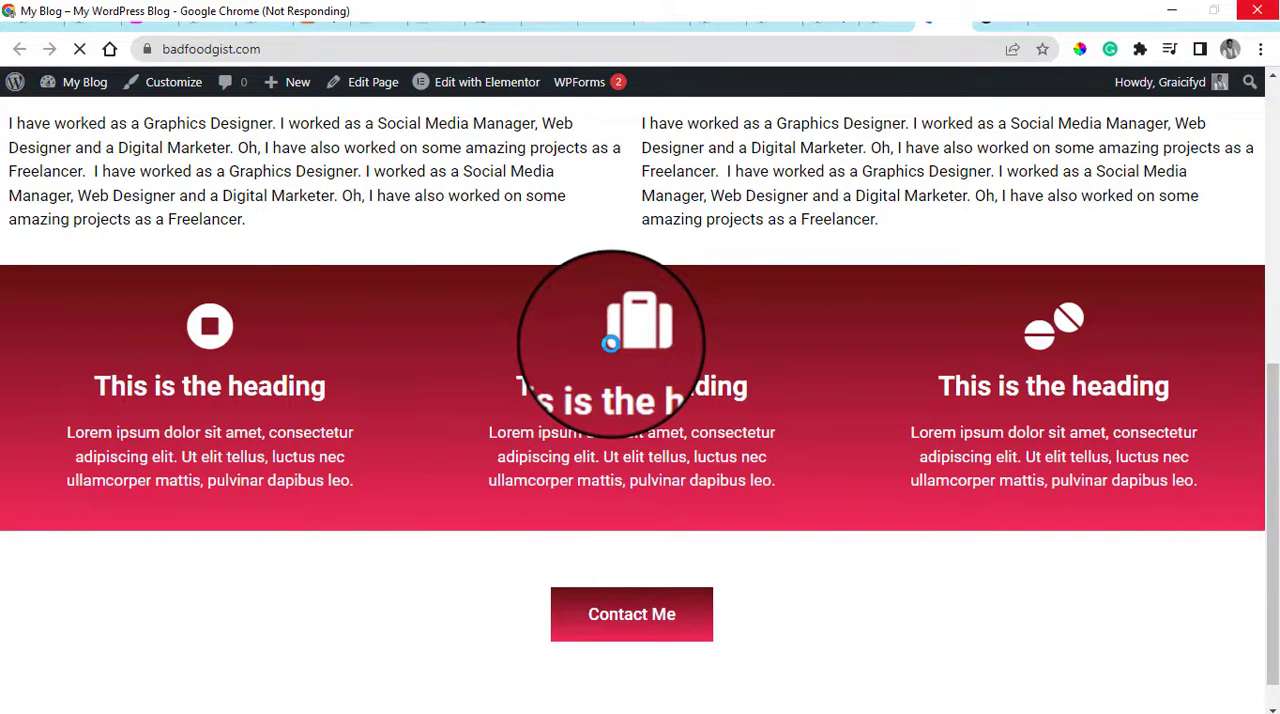
scroll(611, 345, down, 1)
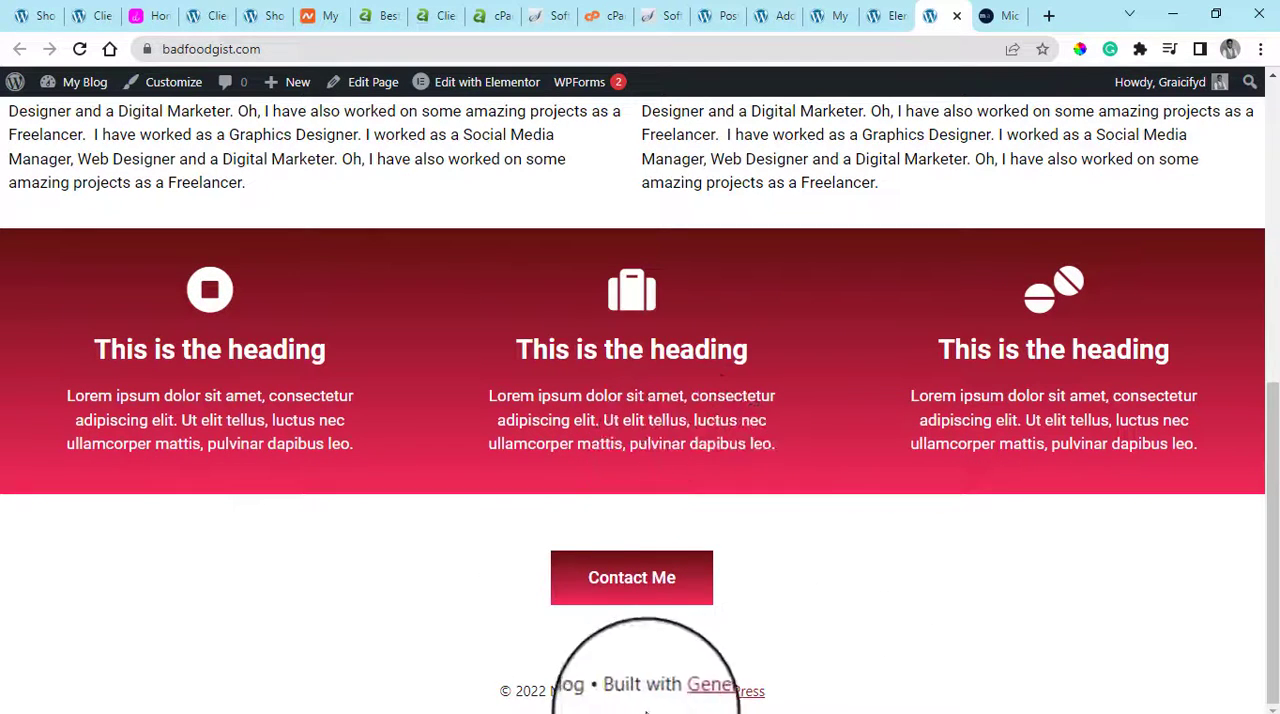
Return to the earlier live Home page tab and open the site in the theme Customizer
click(998, 15)
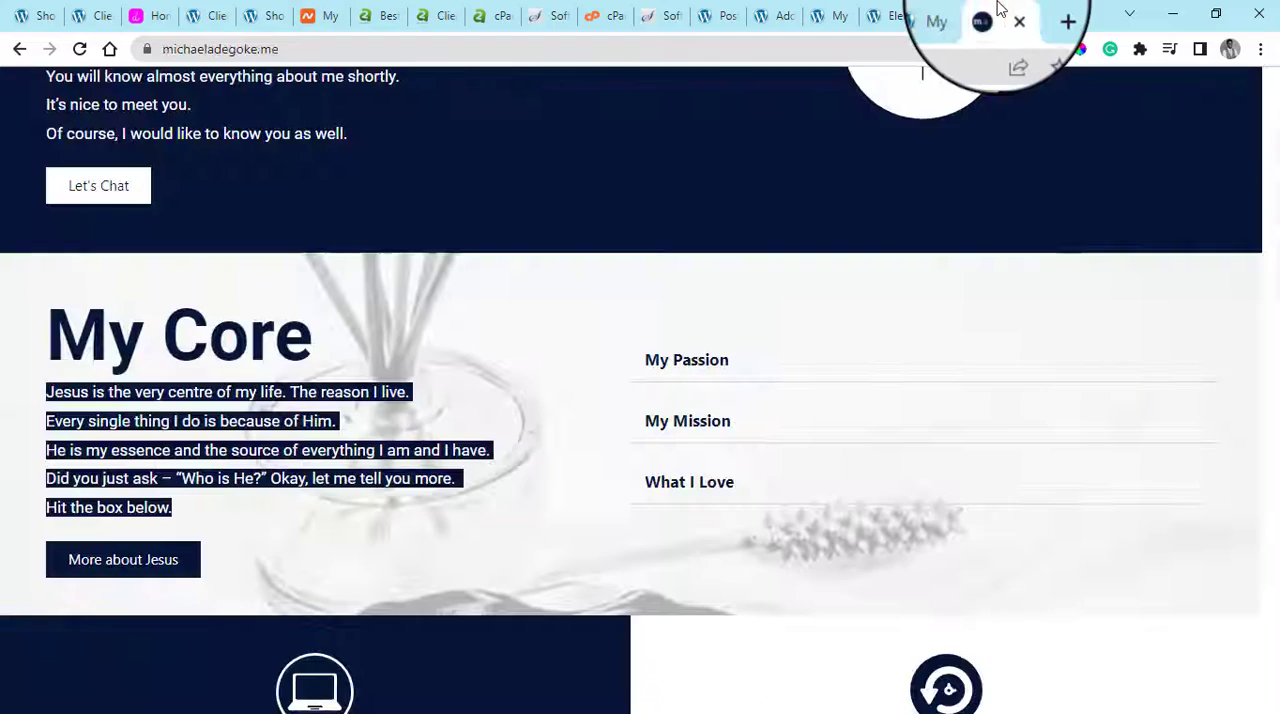
click(918, 14)
click(885, 15)
click(826, 15)
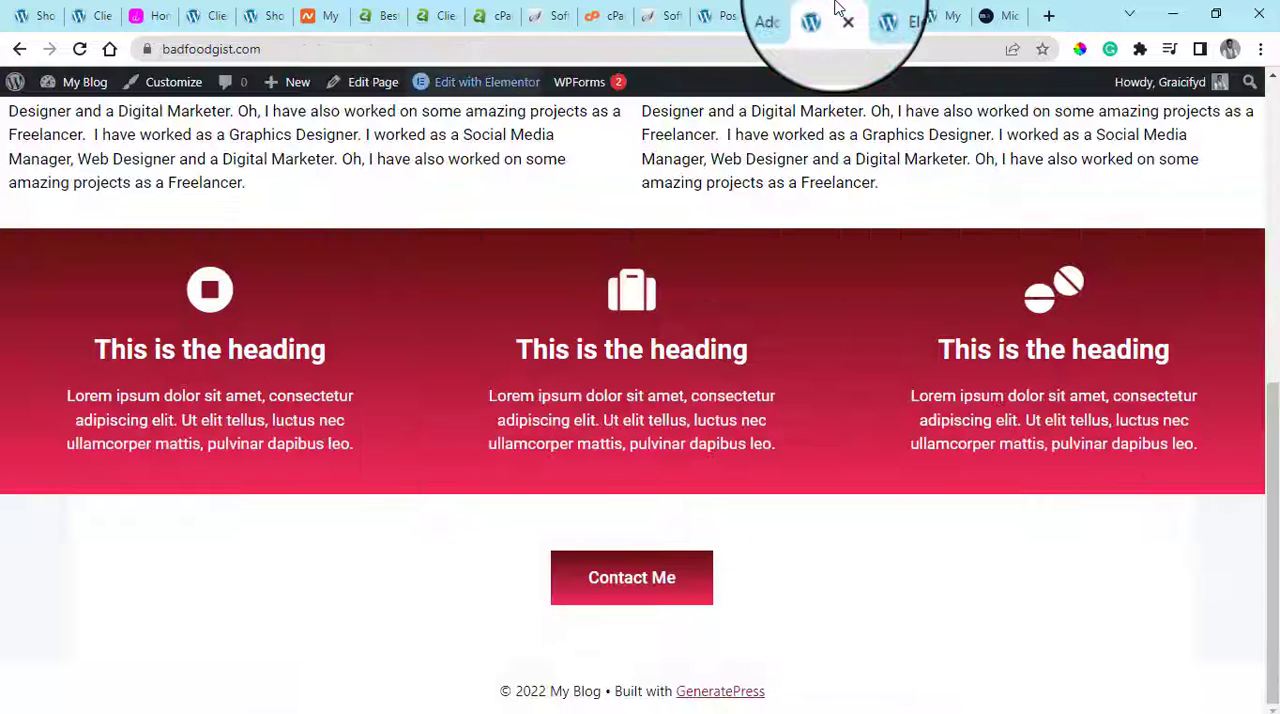
click(173, 82)
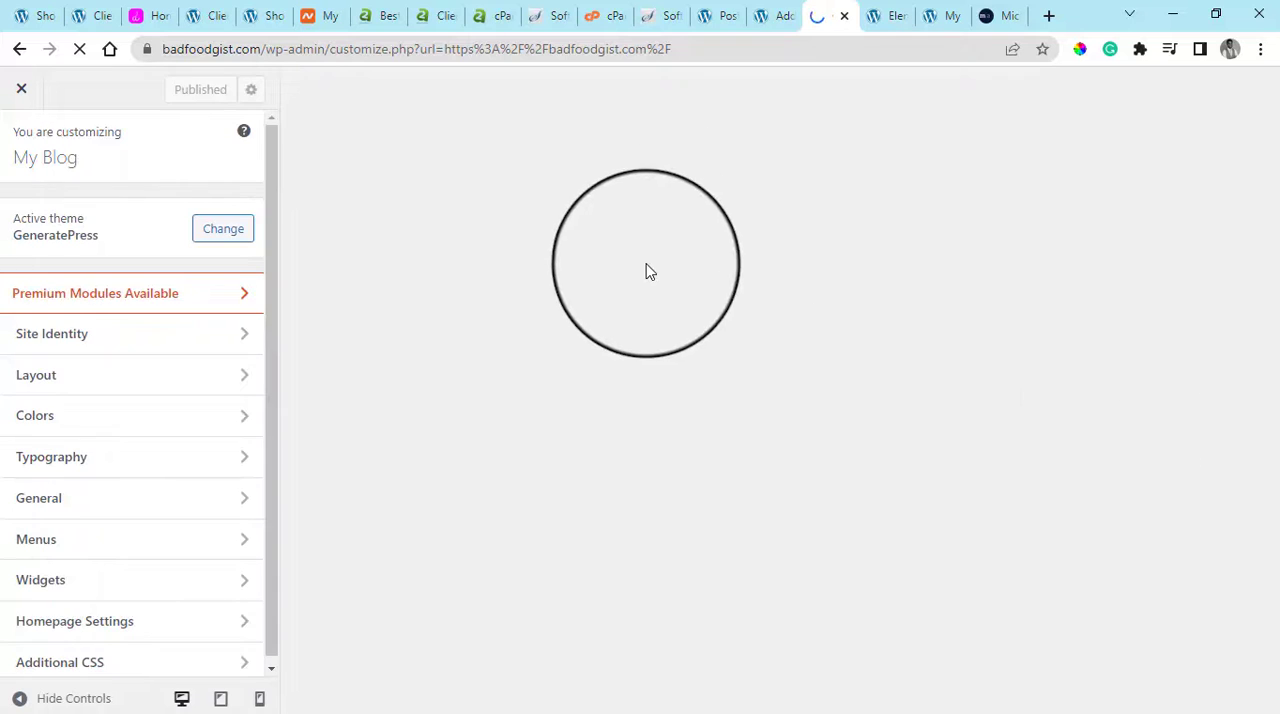
Open the browser's element inspector on the Home page preview in the Customizer
drag(271, 652, 270, 664)
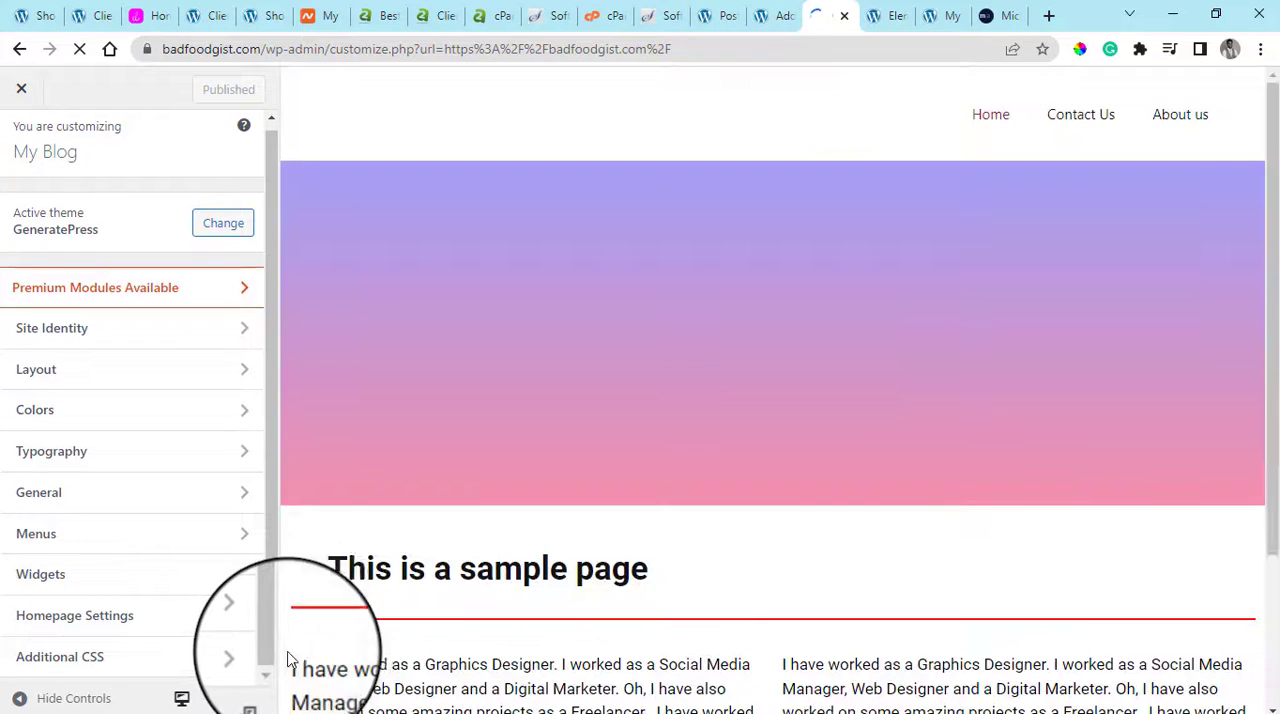
scroll(789, 420, down, 6)
scroll(986, 480, up, 6)
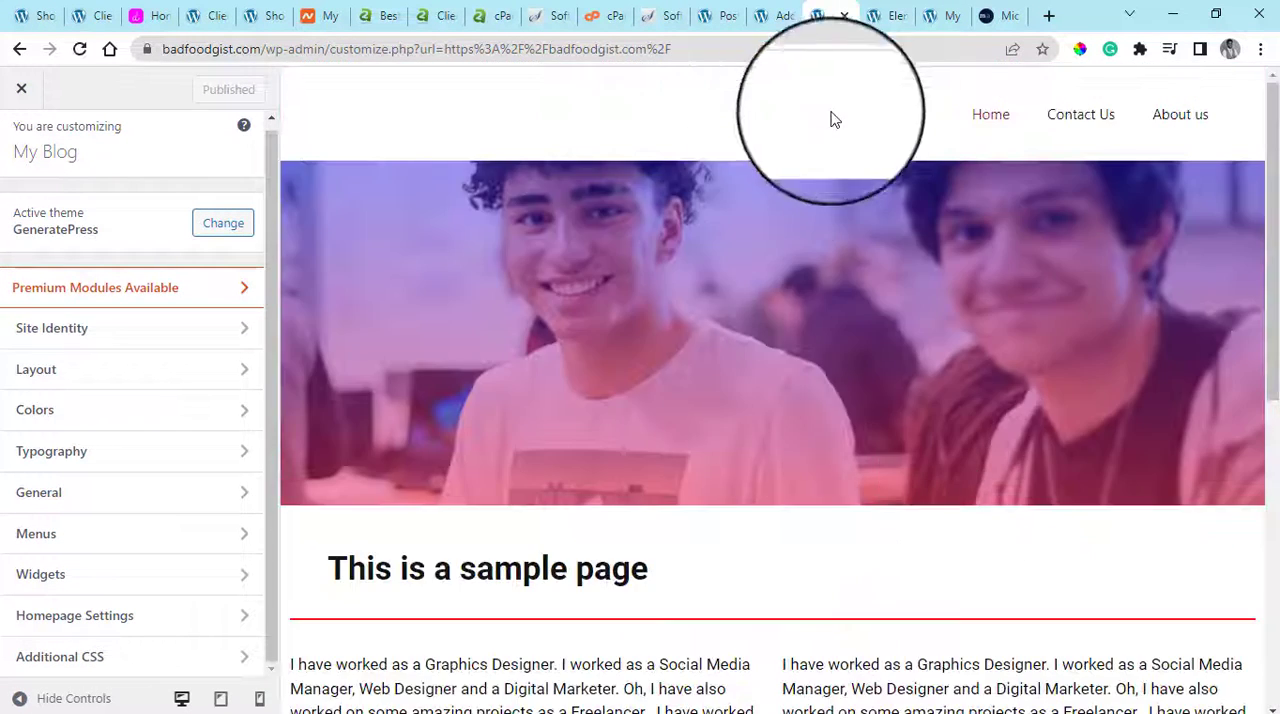
scroll(800, 300, down, 6)
right_click(820, 260)
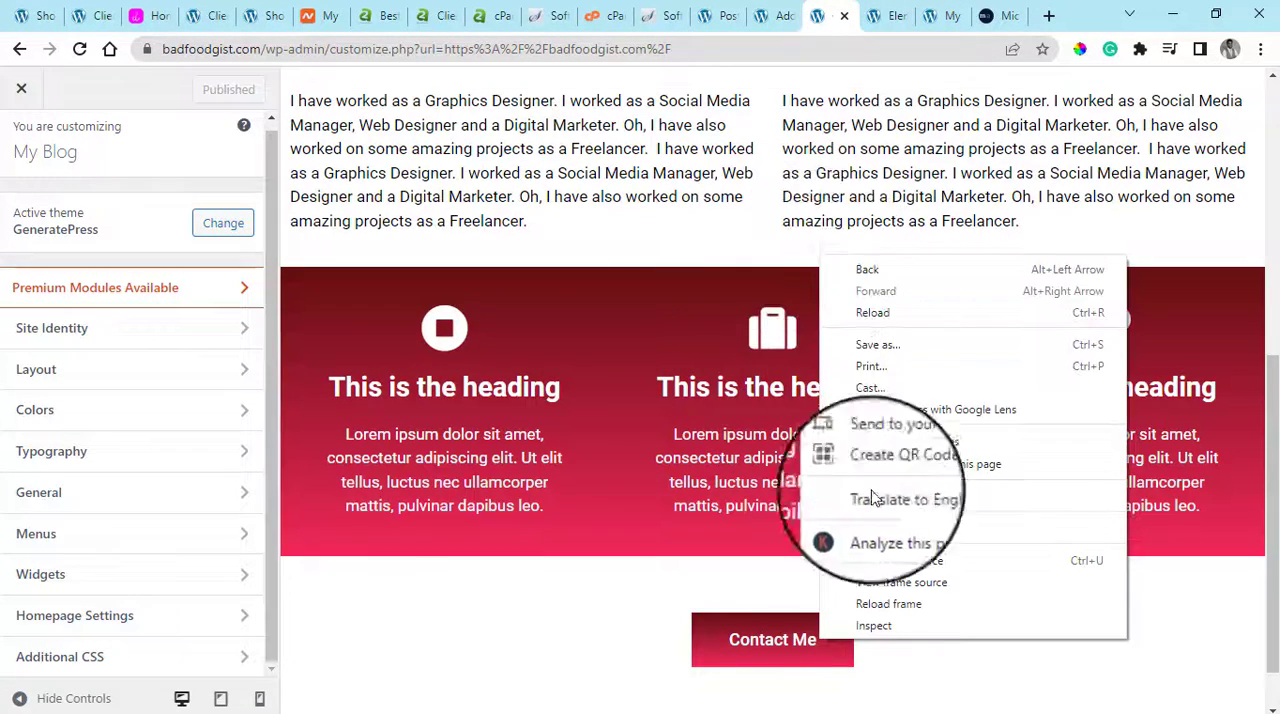
click(877, 627)
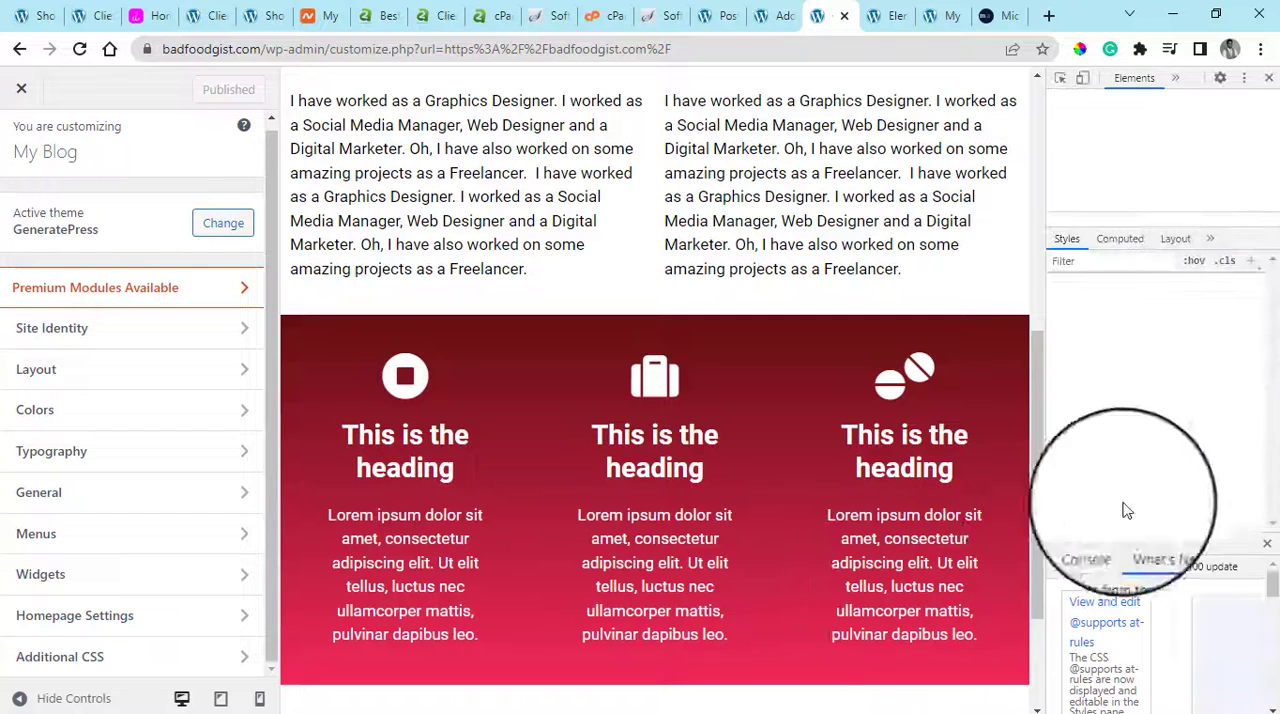
Select the container around the footer credit line with the inspector's element picker to show its styles
drag(1037, 519, 1024, 656)
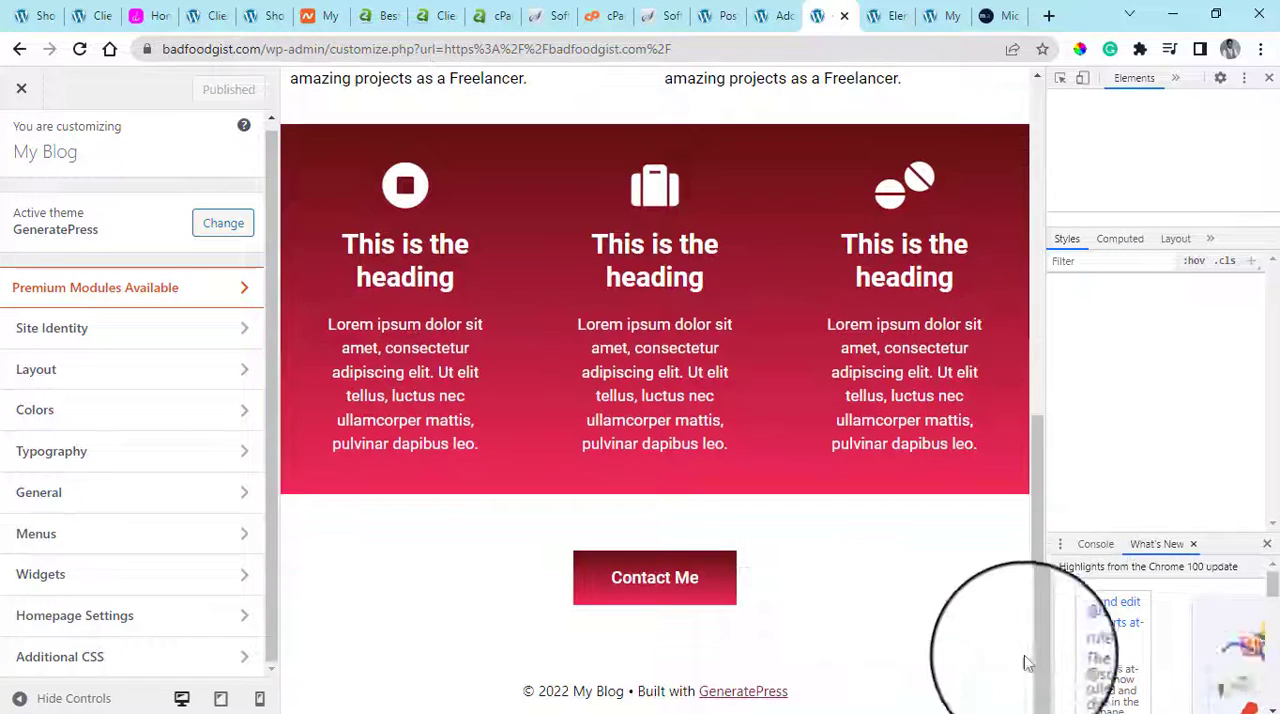
click(1060, 77)
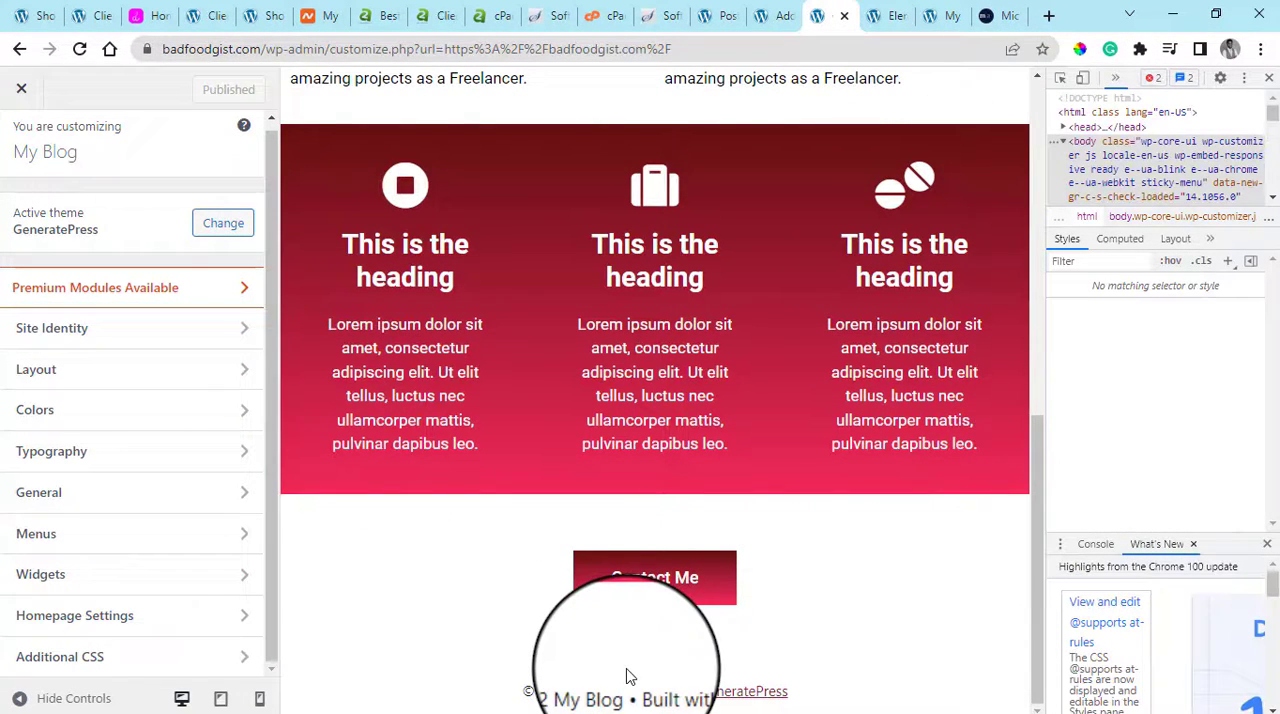
click(705, 670)
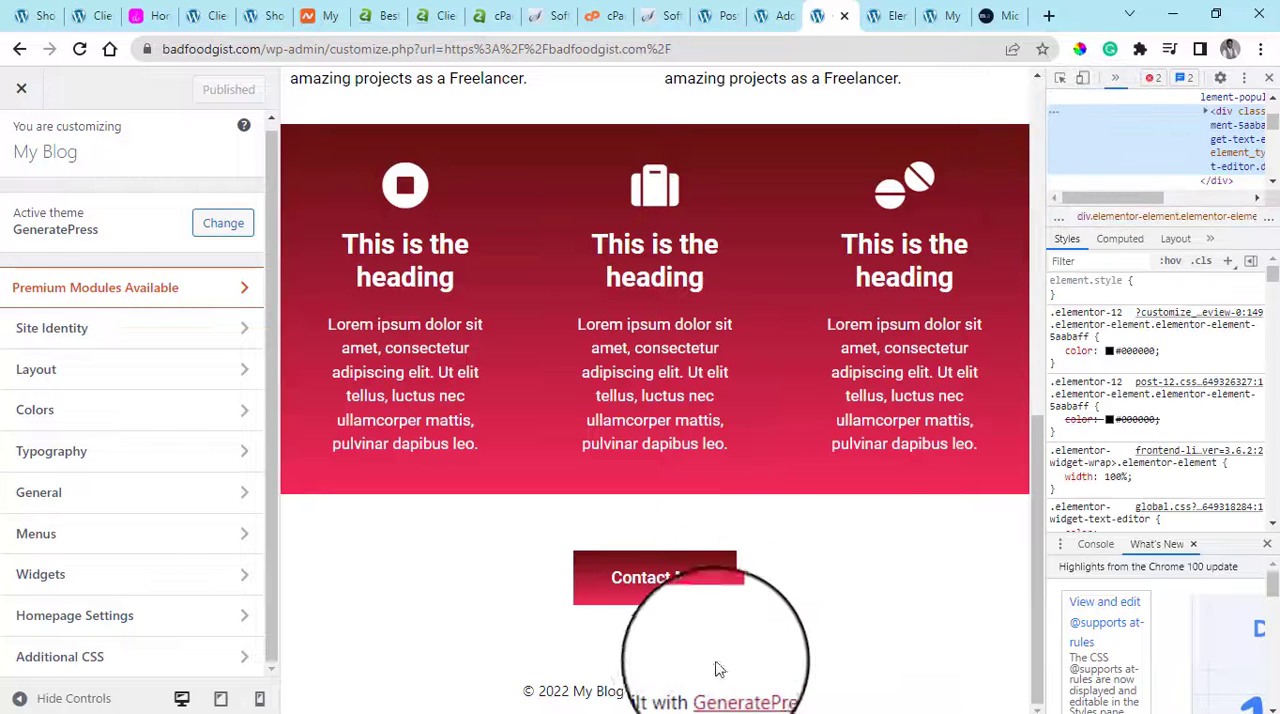
click(1061, 80)
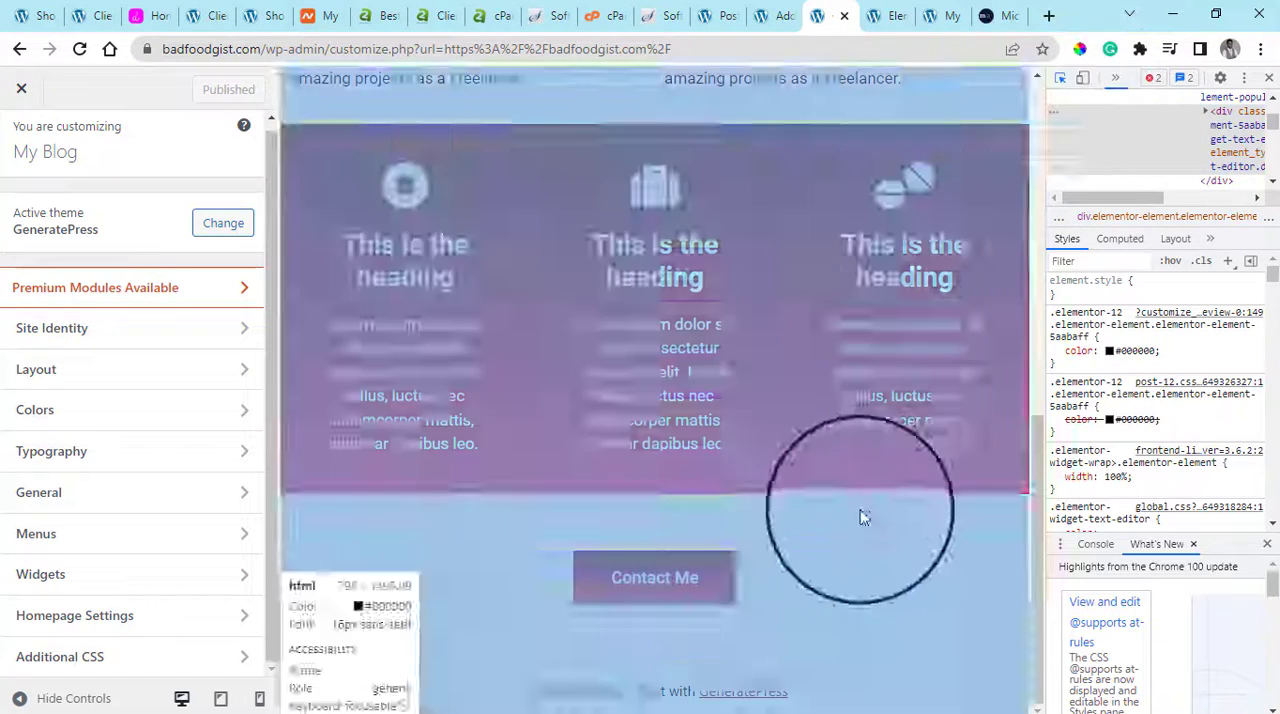
click(786, 677)
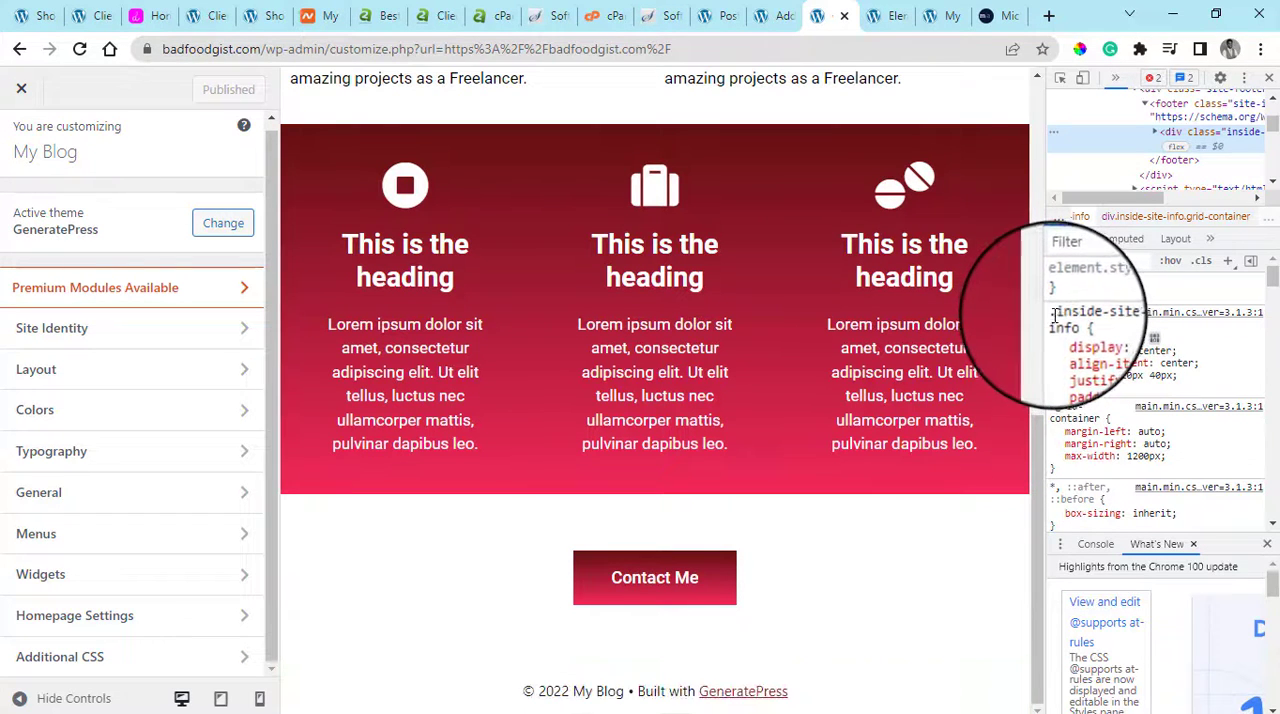
Copy the entire .inside-site-info CSS rule from the inspector's styles
drag(1052, 318, 1095, 365)
right_click(1095, 365)
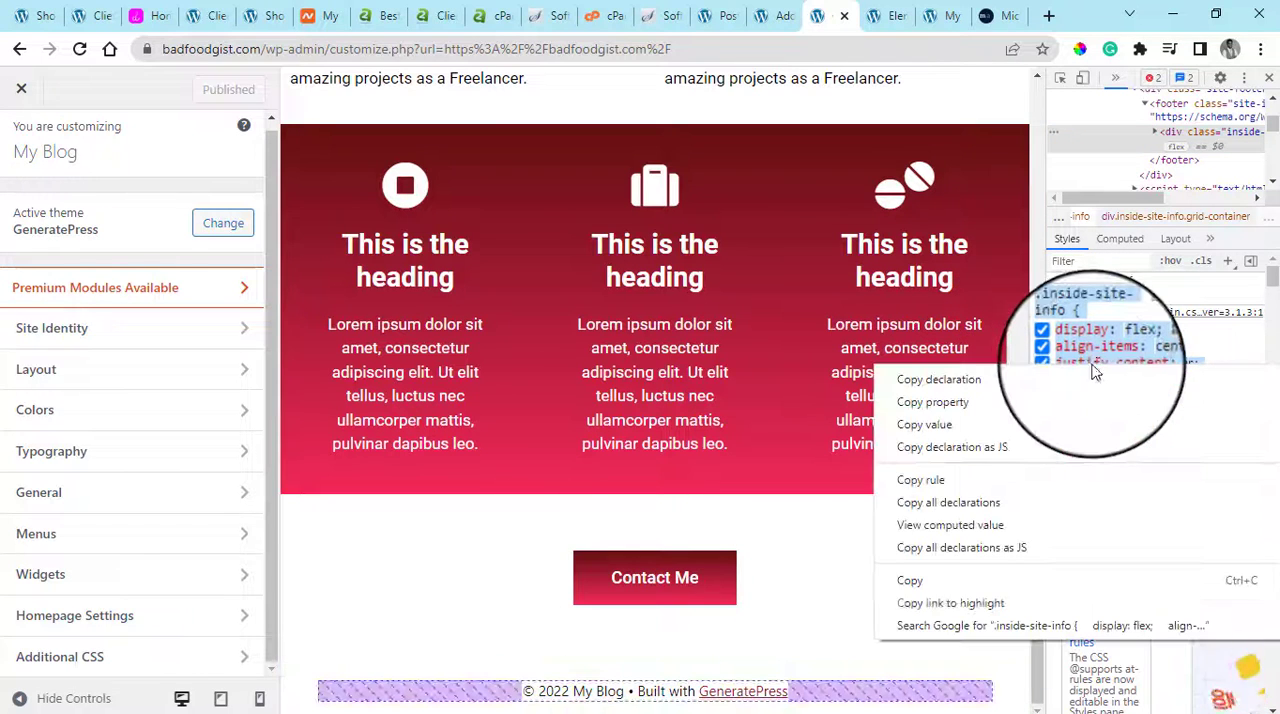
click(905, 592)
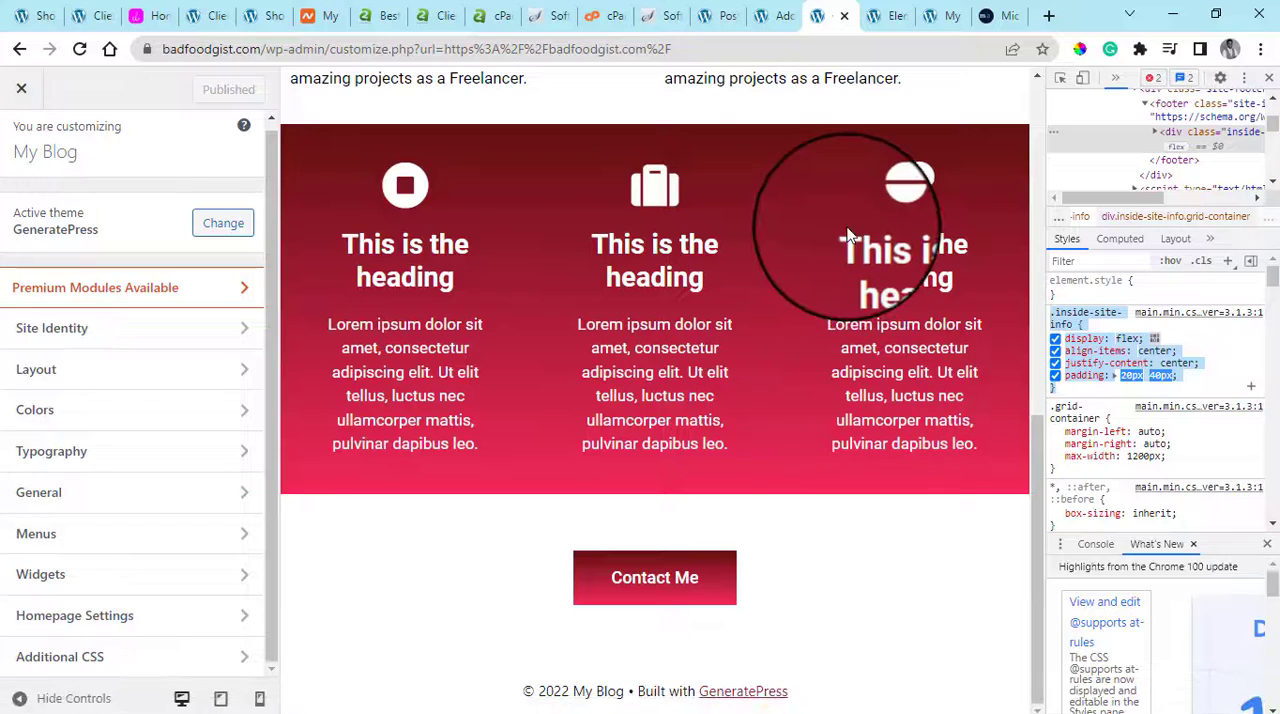
Open the Customizer's Additional CSS section and paste the copied .inside-site-info rule into the code editor
click(136, 660)
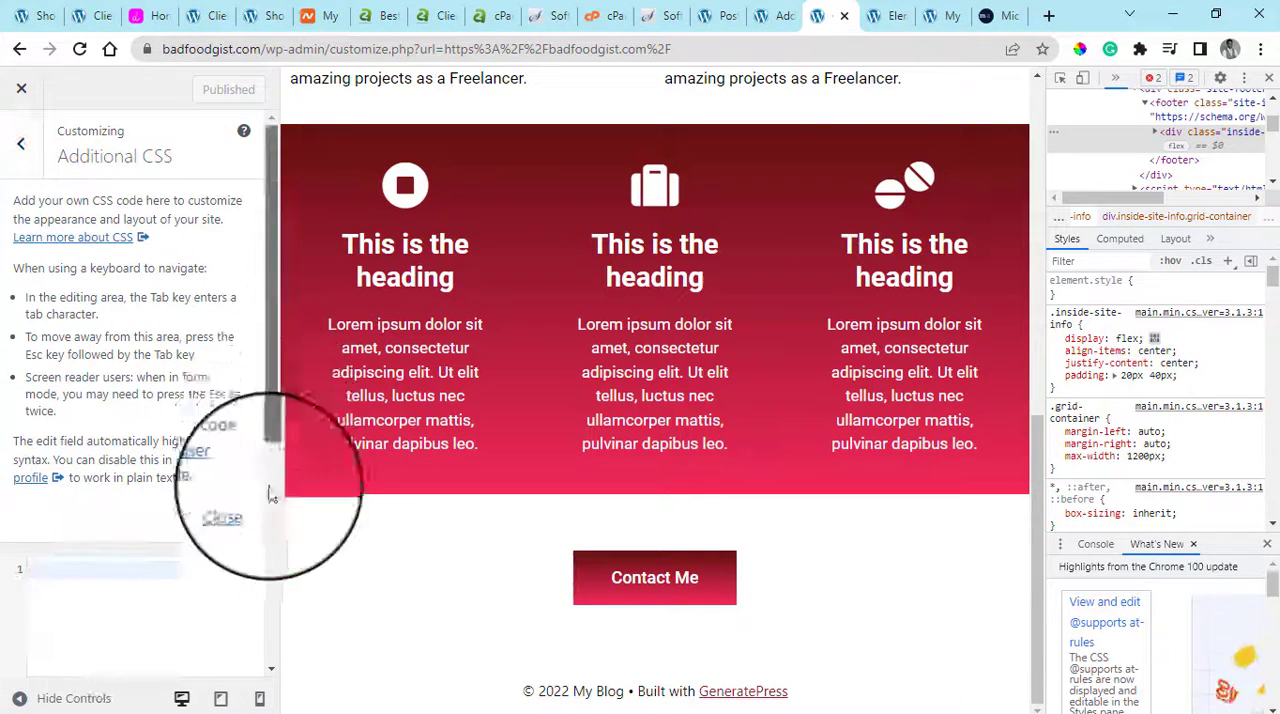
scroll(272, 490, down, 2)
click(170, 398)
key(ctrl+v)
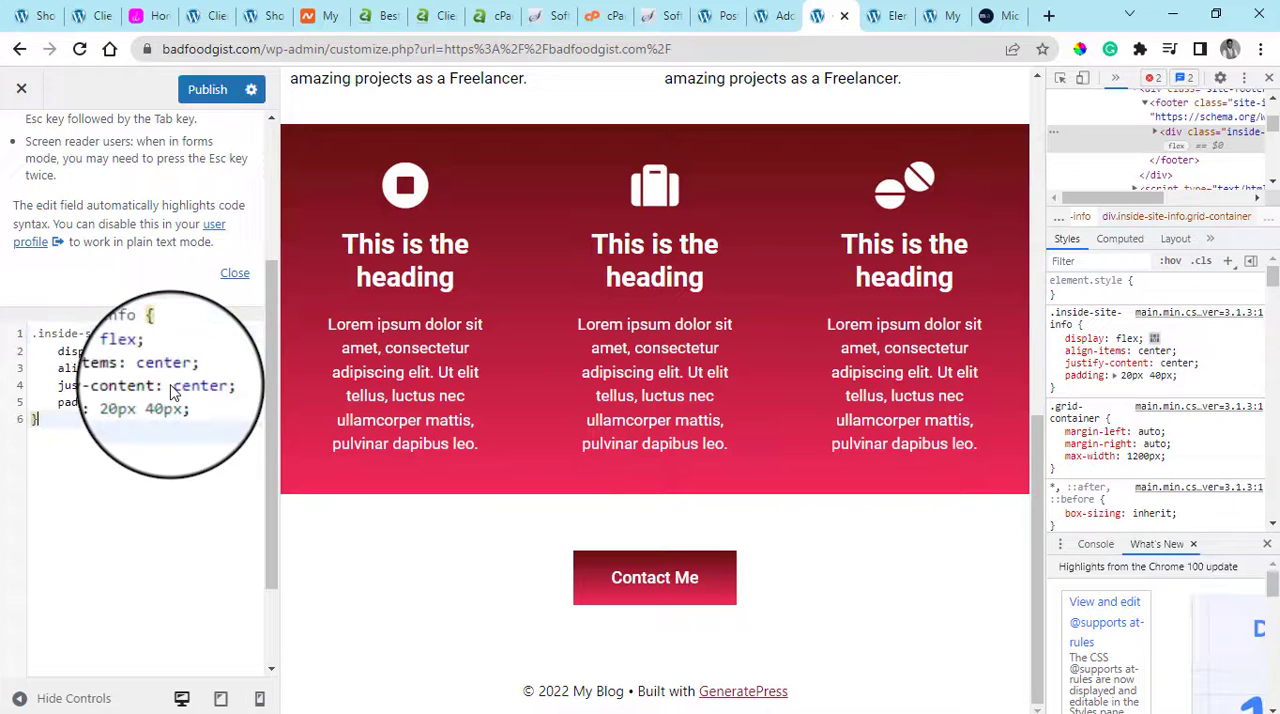
Replace the declarations inside the .inside-site-info rule with a background property starting with "#"
drag(64, 352, 205, 402)
text(bac)
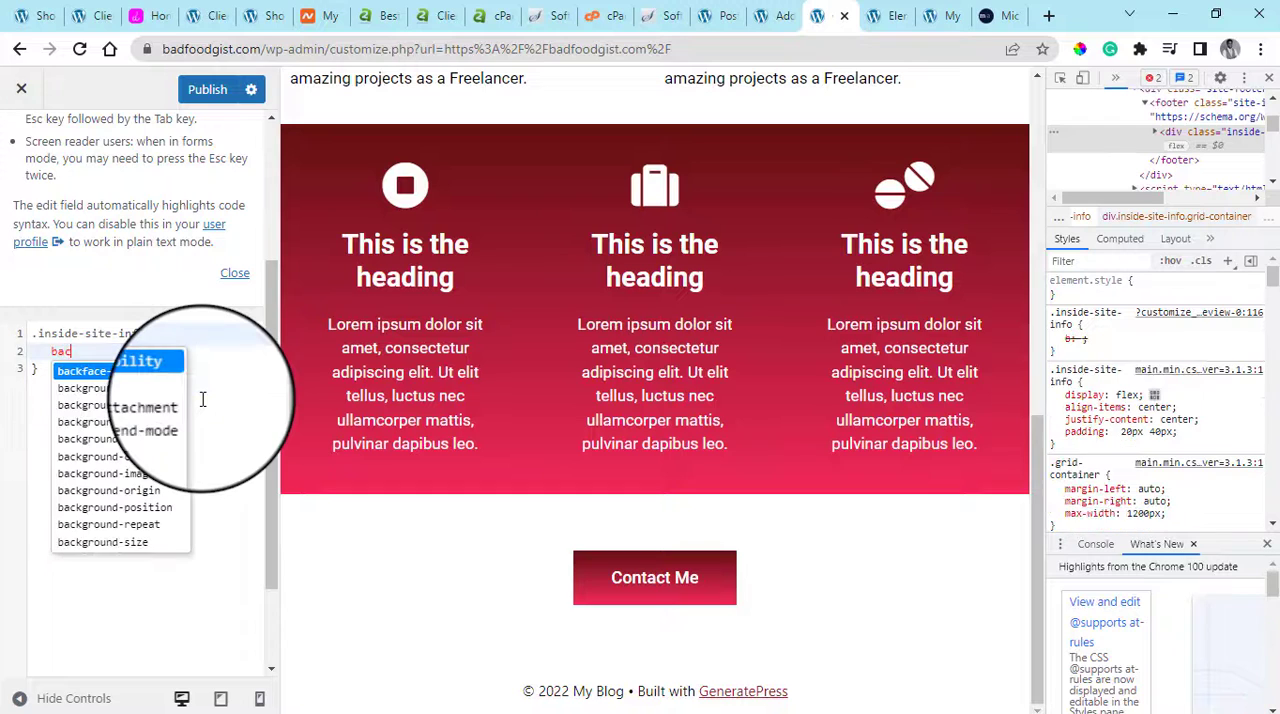
text(k)
key(Return)
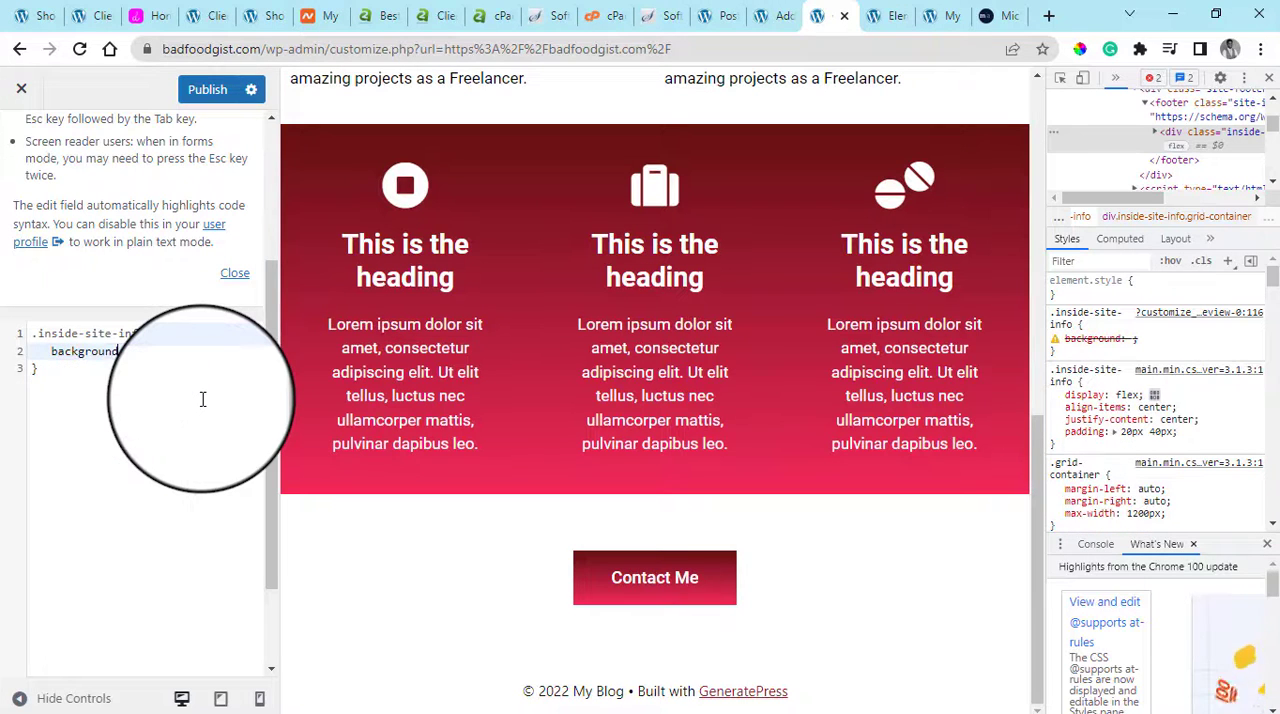
text(@)
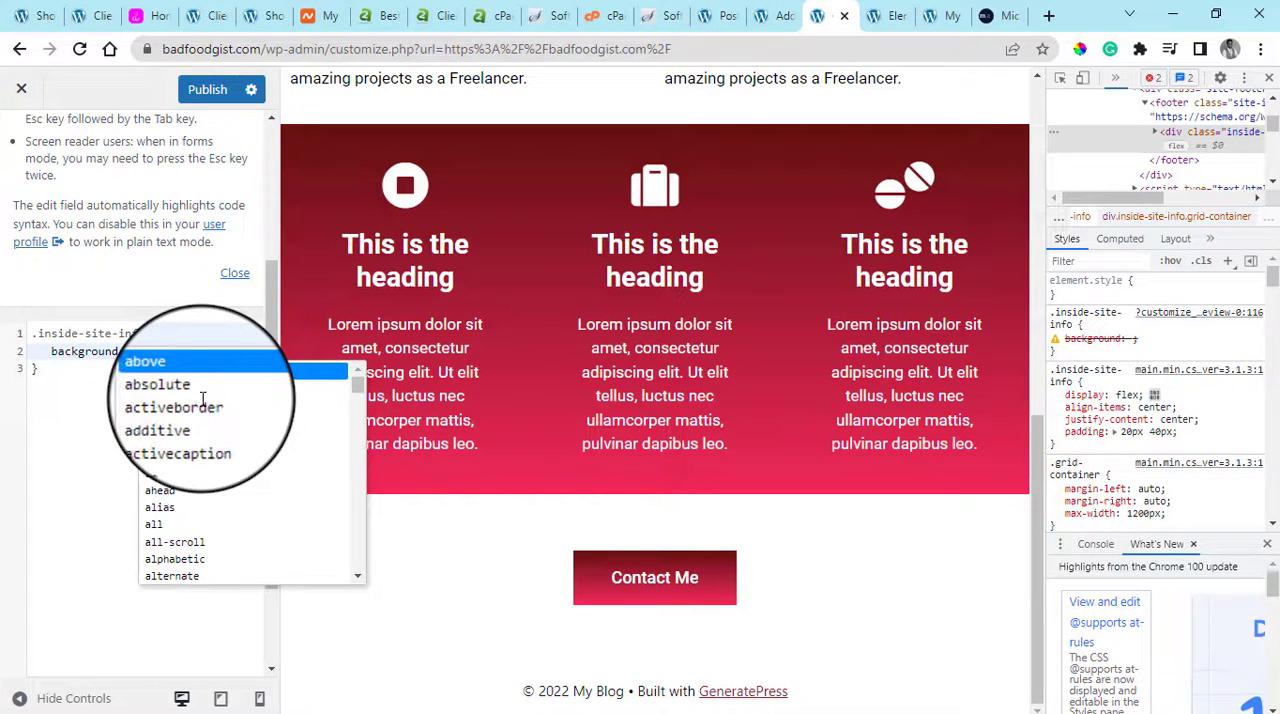
text(#)
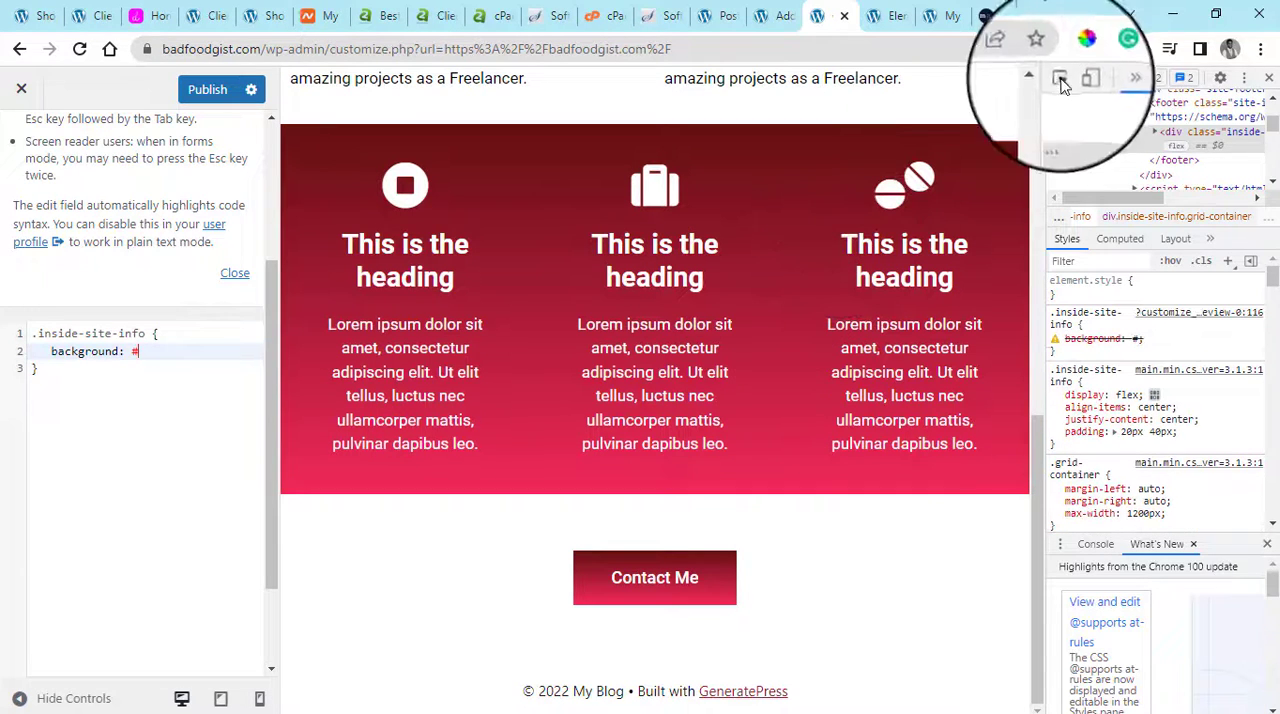
Sample the pink at the lower edge of the red gradient section with the ColorPick Eyedropper and copy its hex code F02859
click(1080, 50)
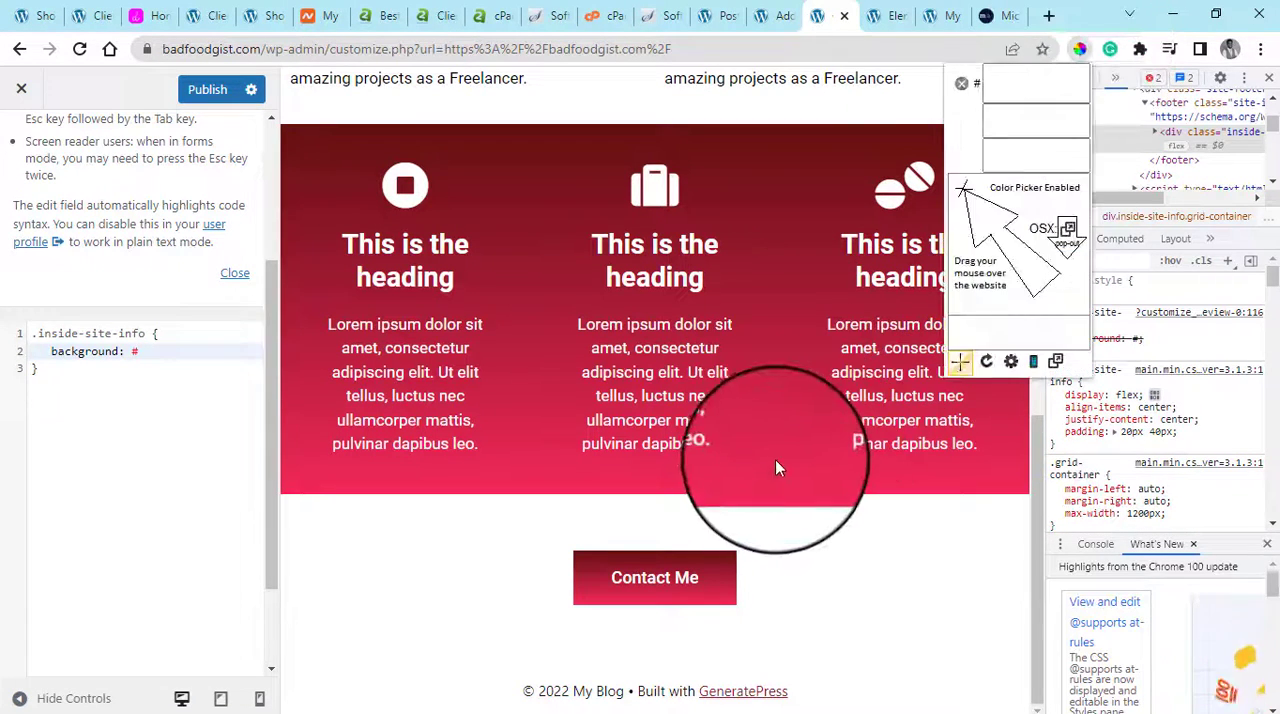
click(738, 488)
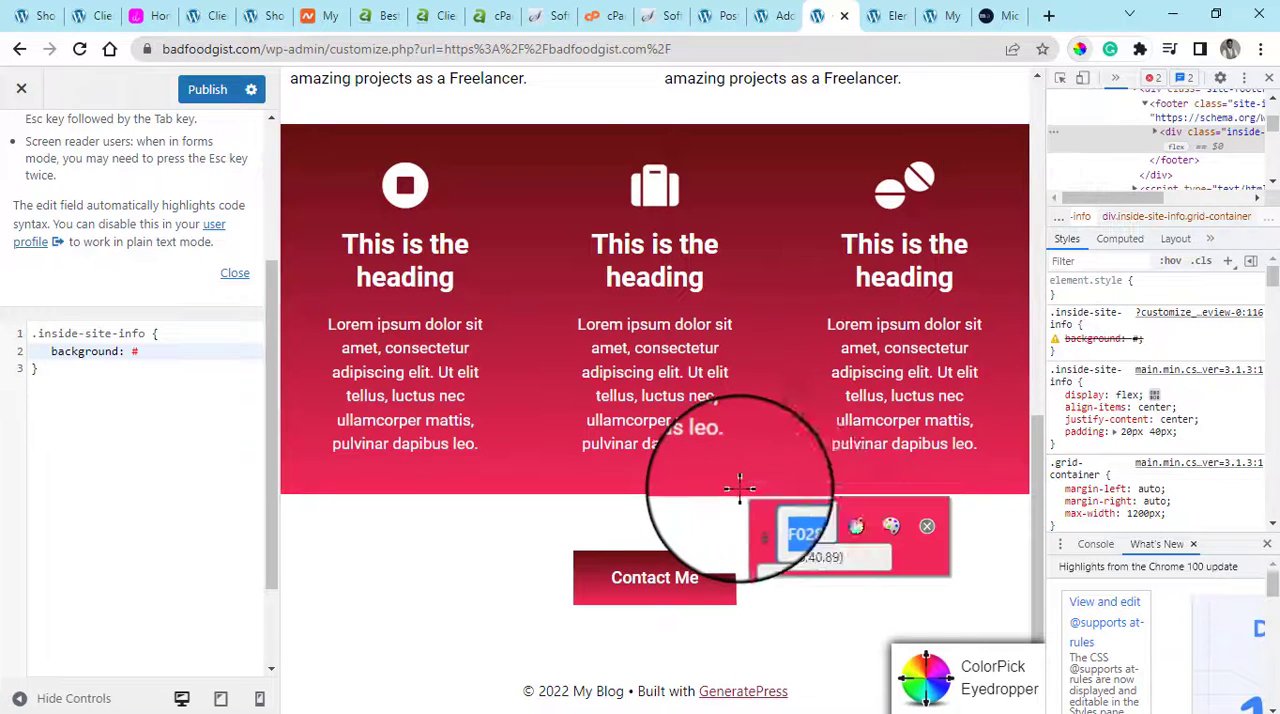
right_click(800, 526)
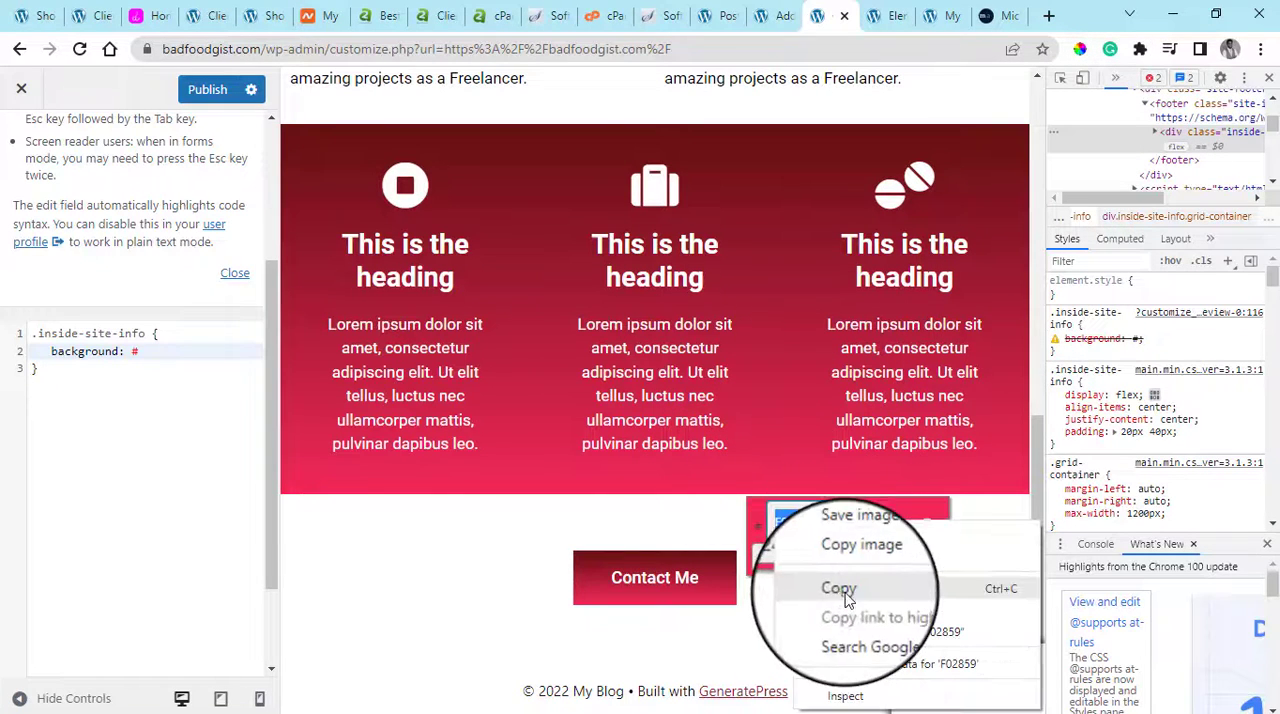
click(835, 588)
click(929, 528)
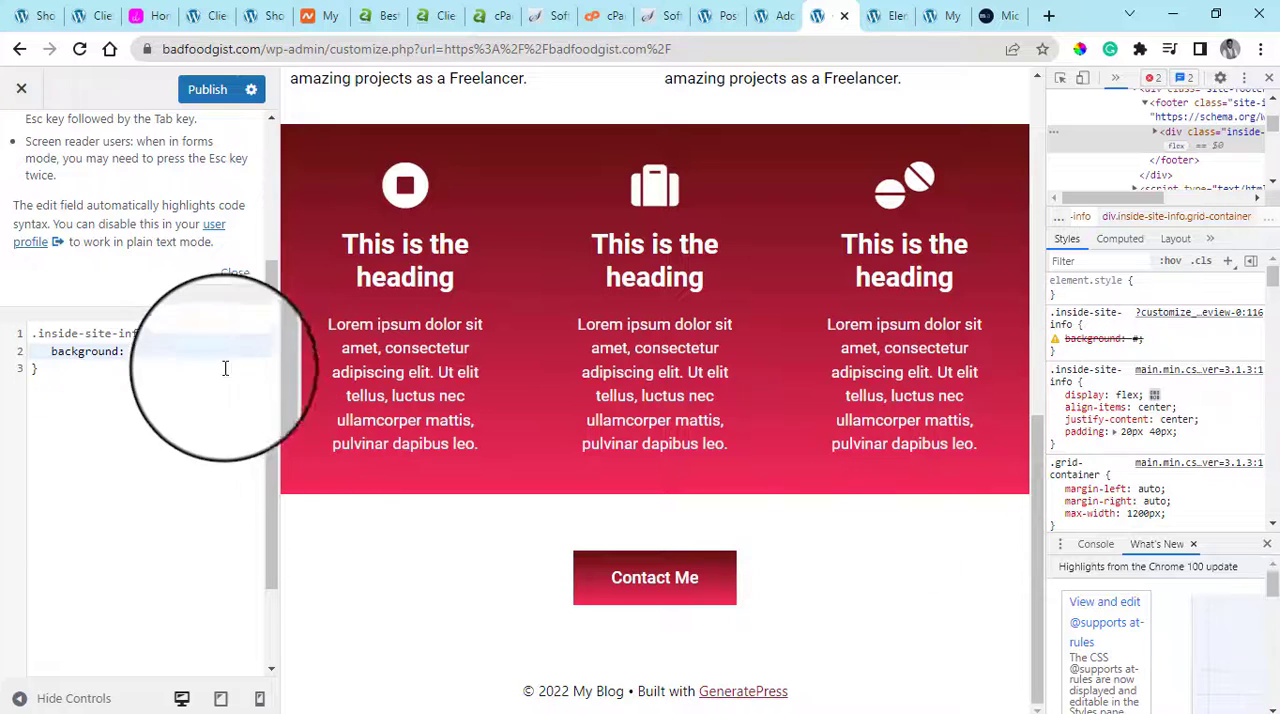
Complete the background declaration in the .inside-site-info rule with the copied hex code so it reads #F02859;
click(163, 361)
click(165, 351)
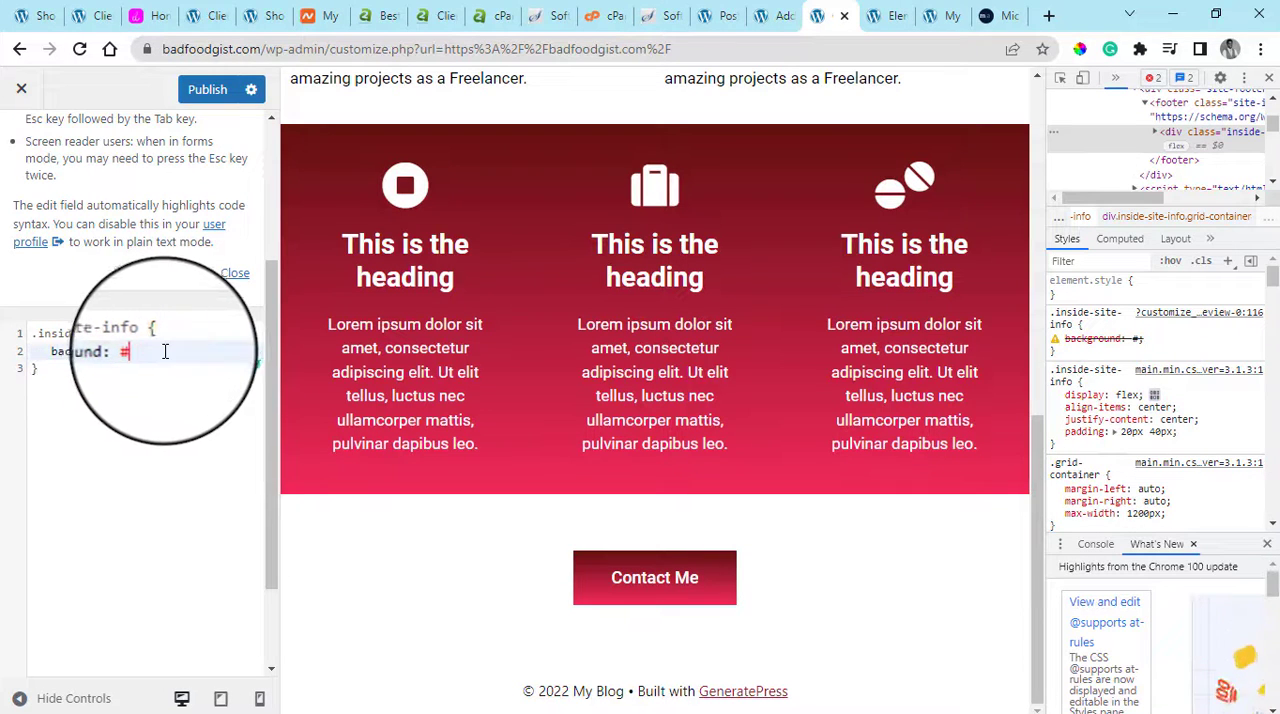
key(ctrl+v)
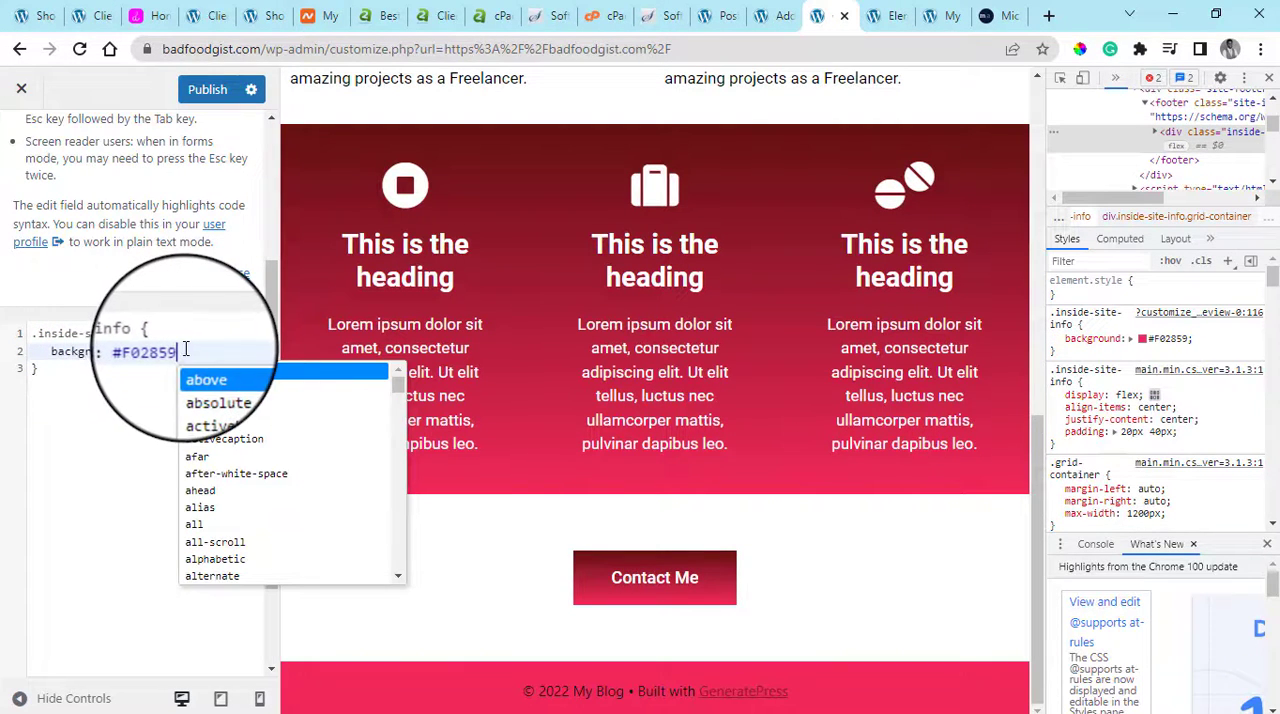
text(1)
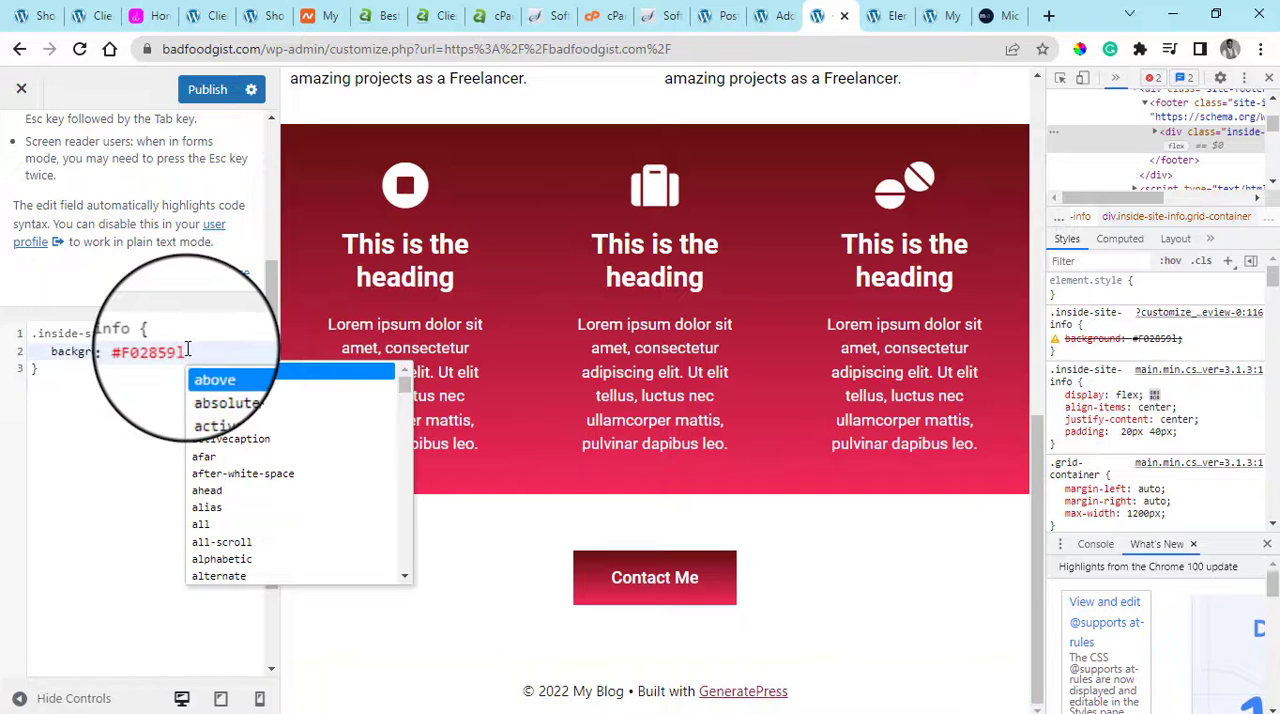
key(BackSpace)
text(;)
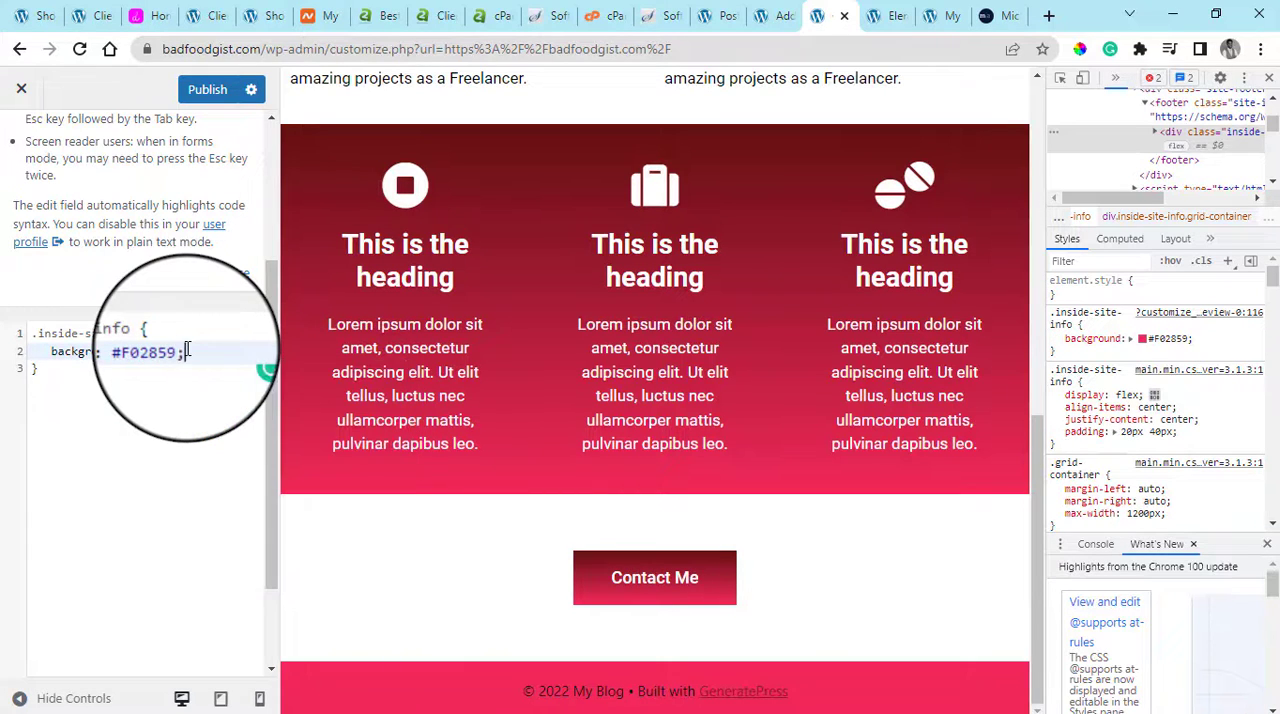
Add a color: #fff; declaration below the background in the .inside-site-info rule
key(Return)
text(color)
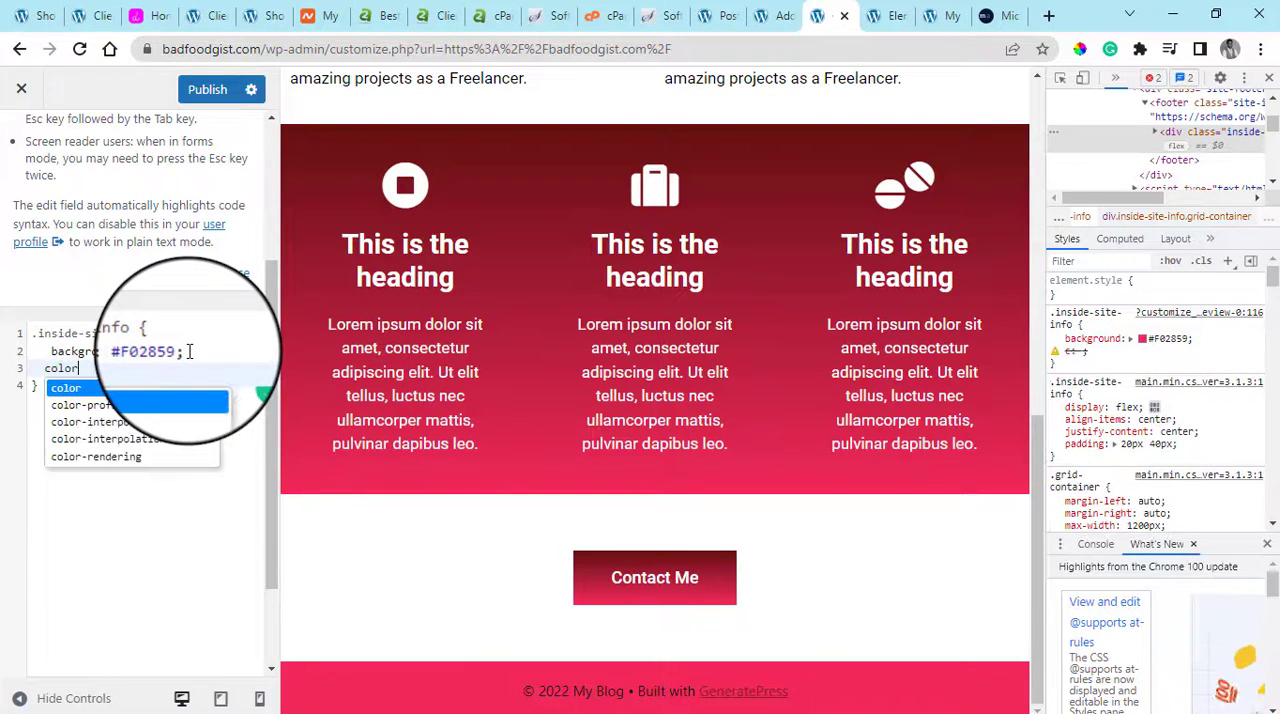
text(: #)
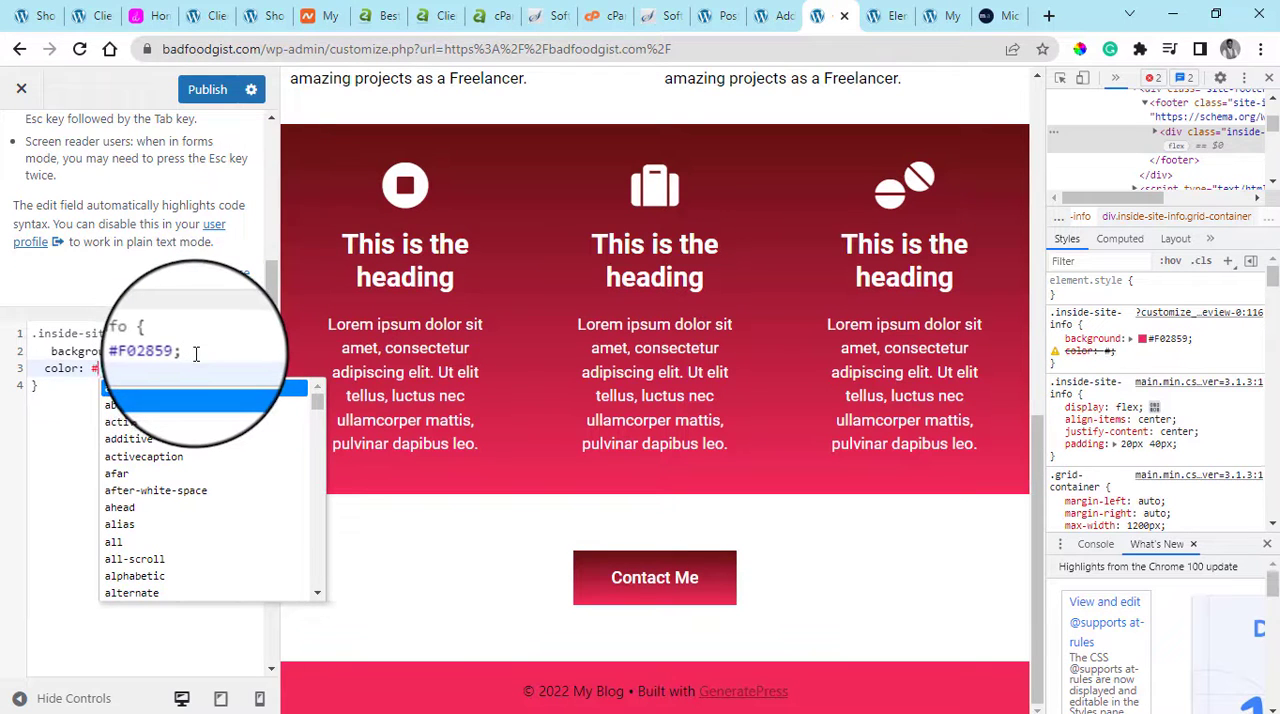
text(fff)
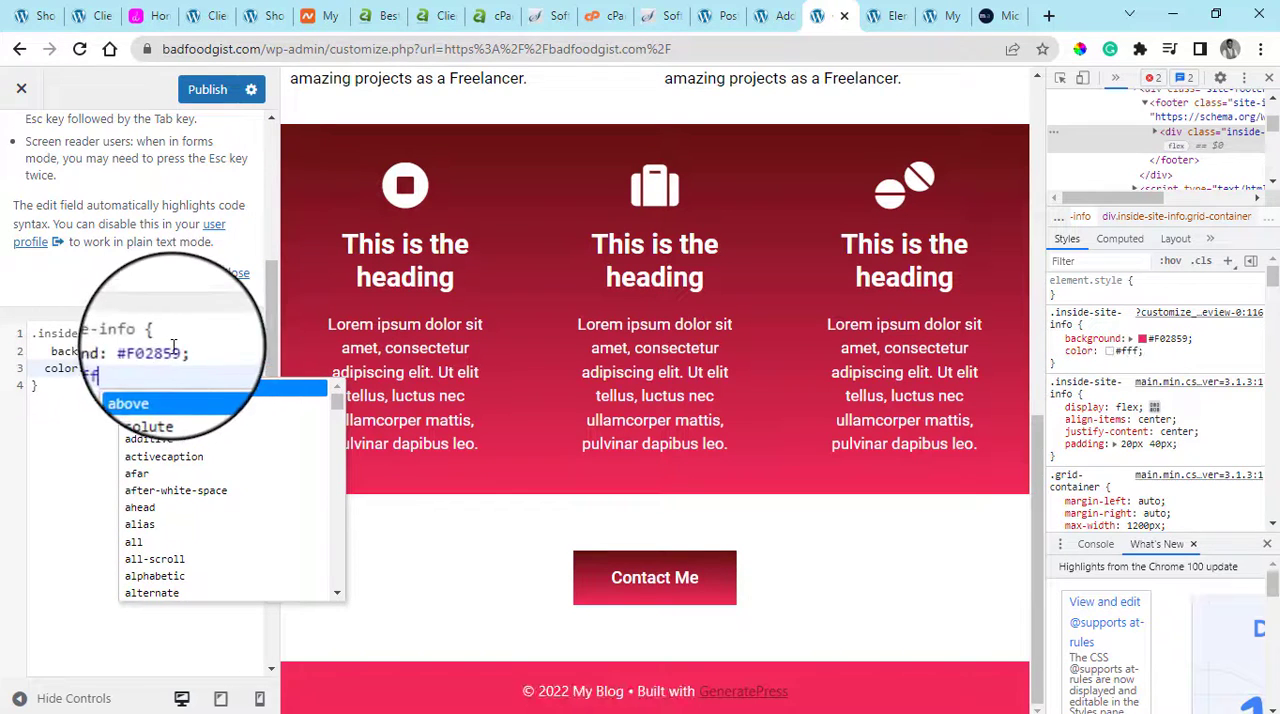
key(Escape)
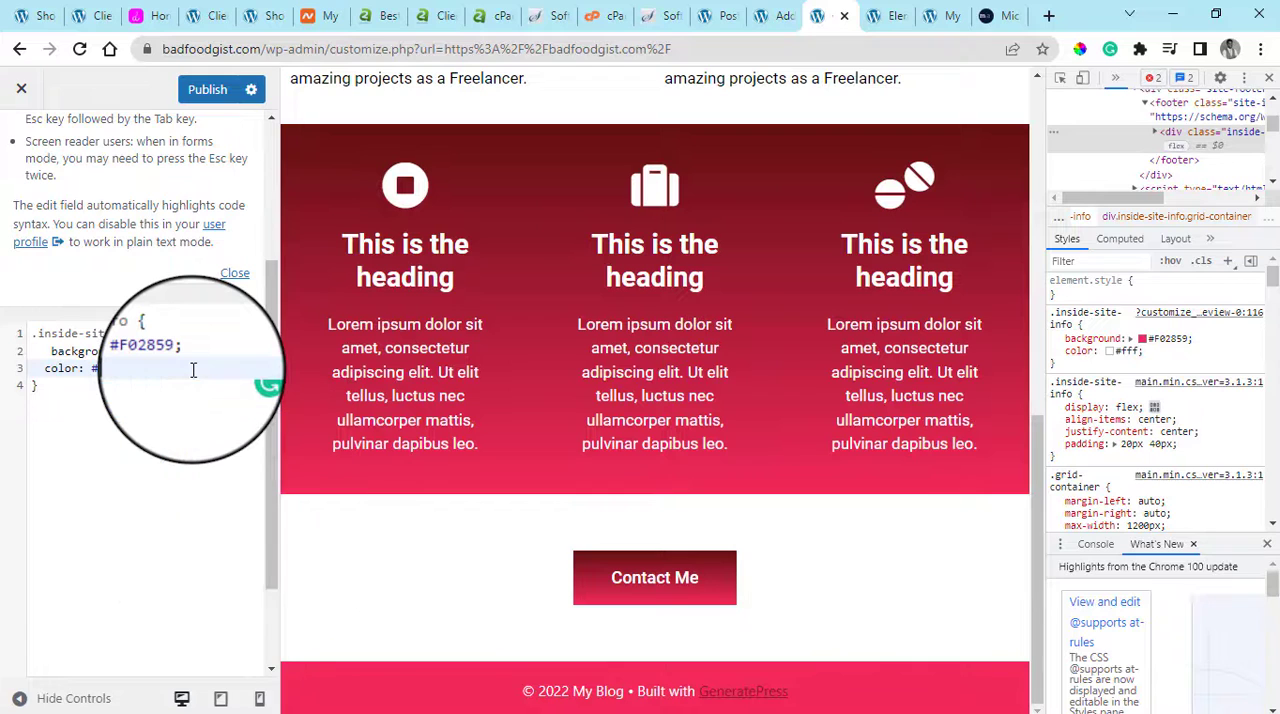
key(Return)
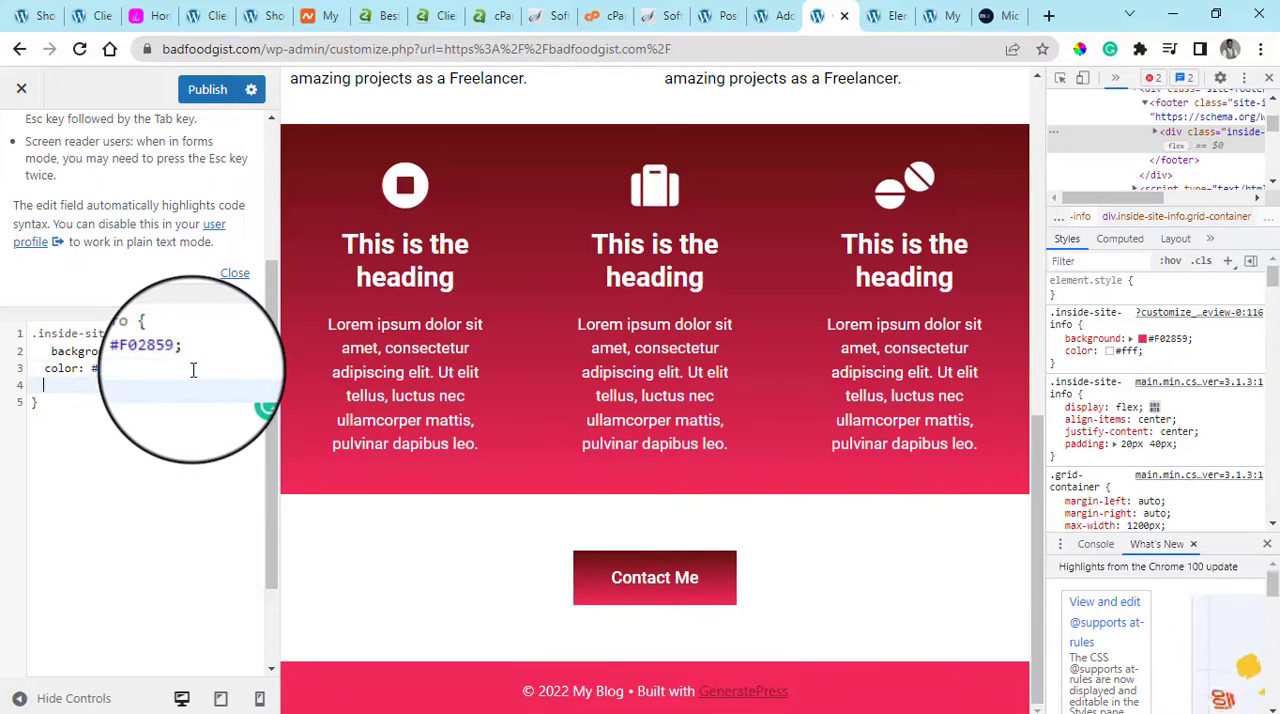
Duplicate the rule below itself with the selector .inside-site-info a, and remove its background declaration so only color: #fff; remains
drag(70, 400, 25, 335)
click(118, 440)
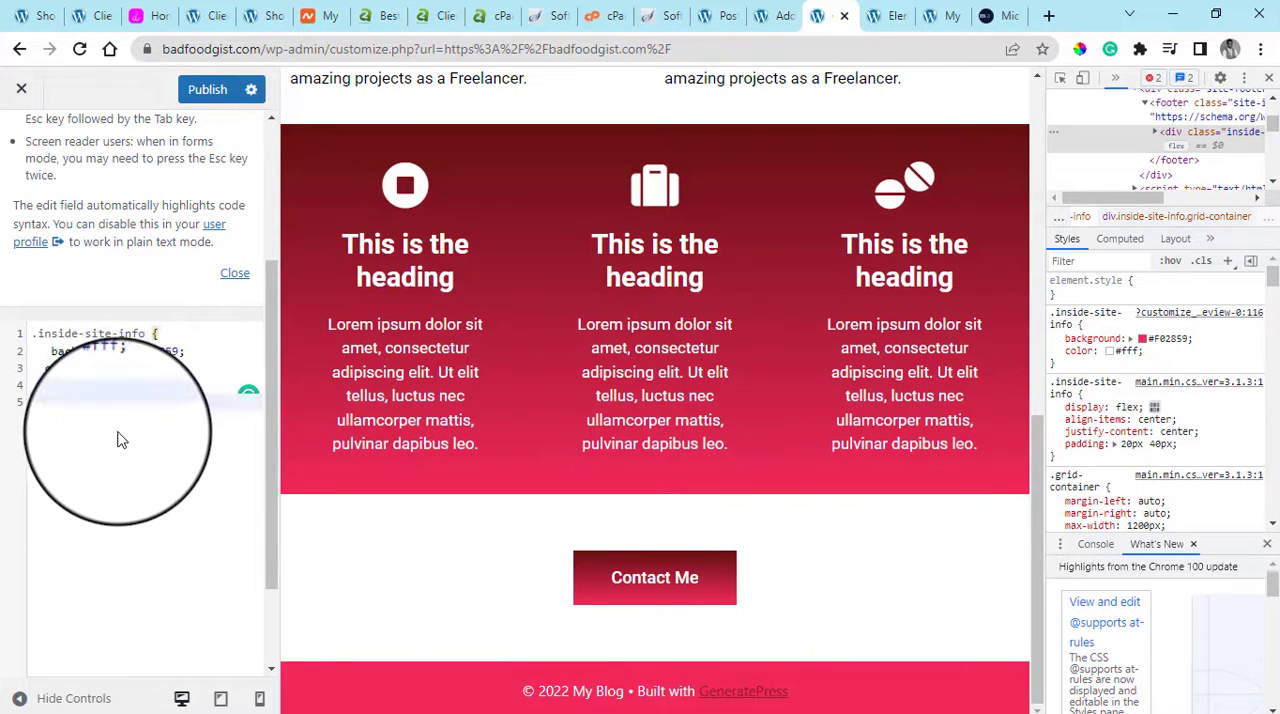
key(Return)
key(Return)
key(ctrl+v)
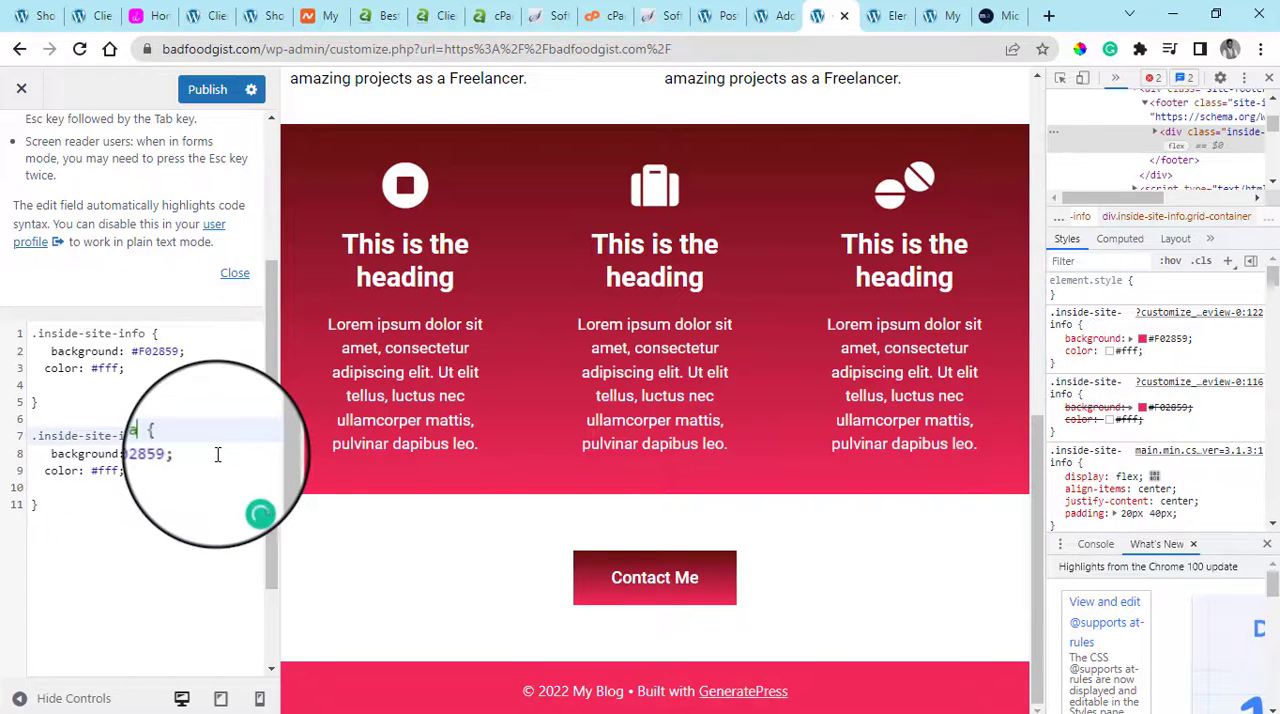
drag(38, 456, 189, 452)
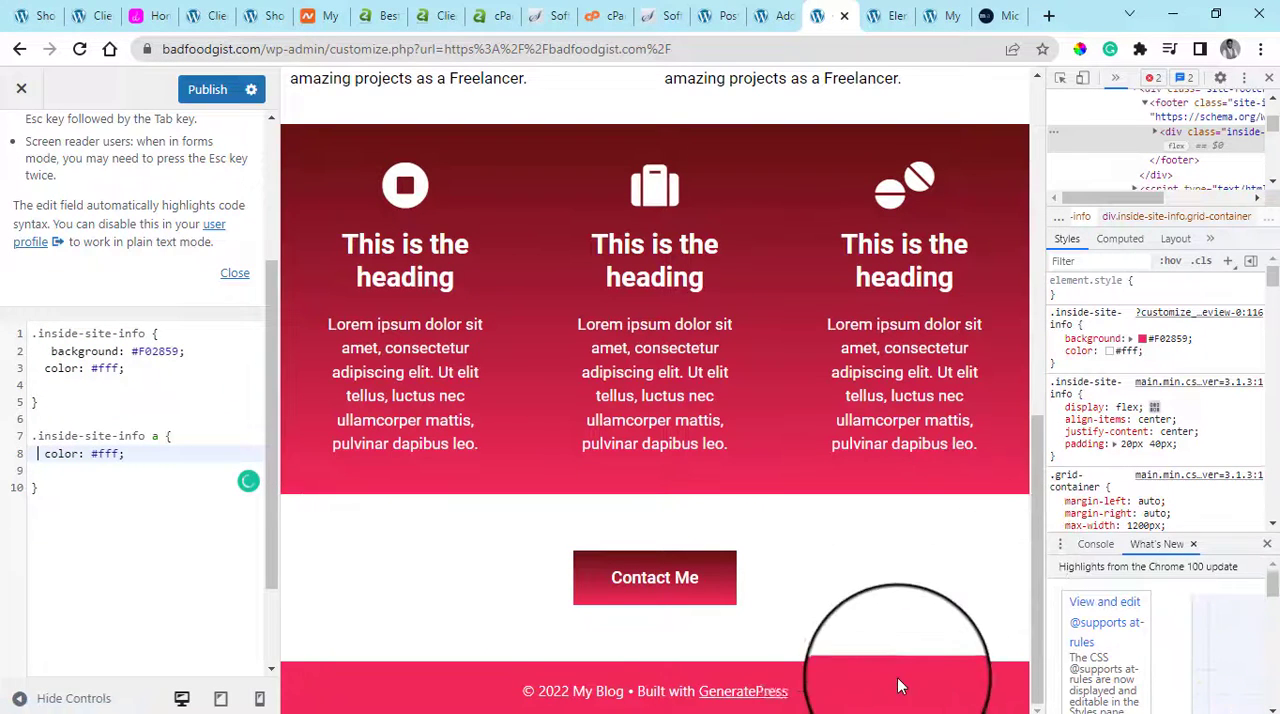
Publish the custom CSS and preview the page at full width without the Customizer controls and developer tools
click(215, 93)
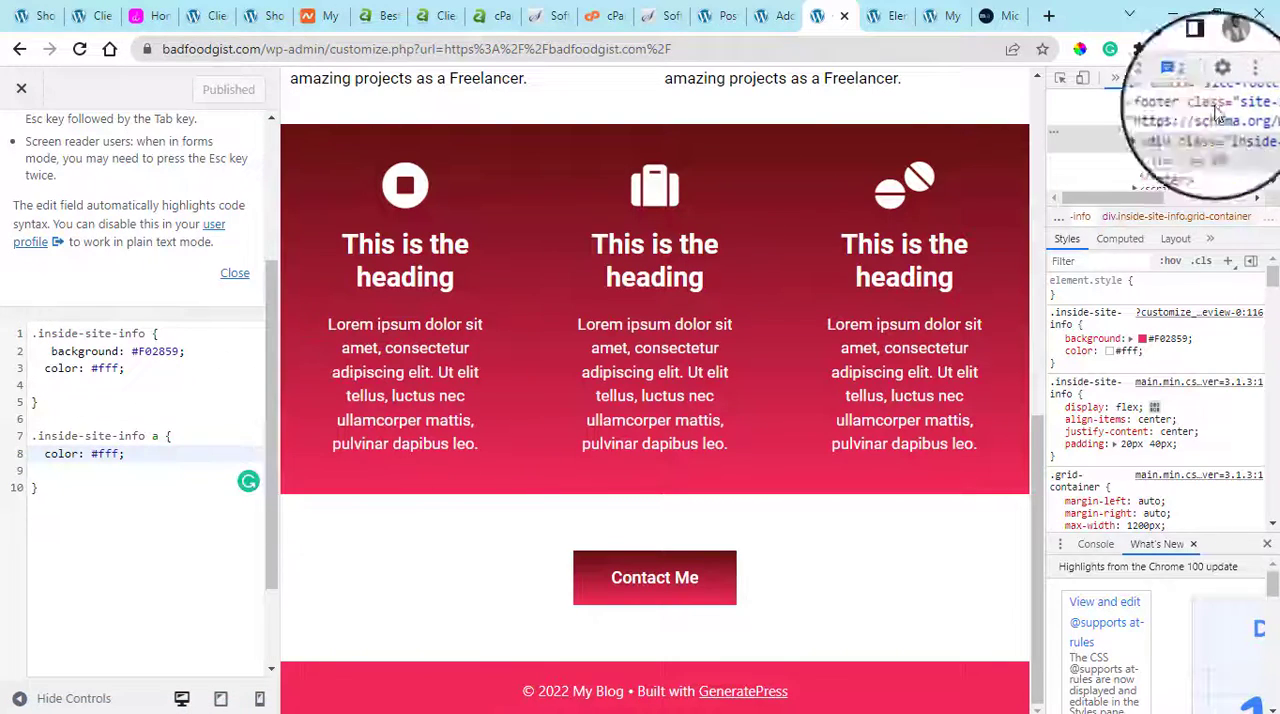
click(20, 700)
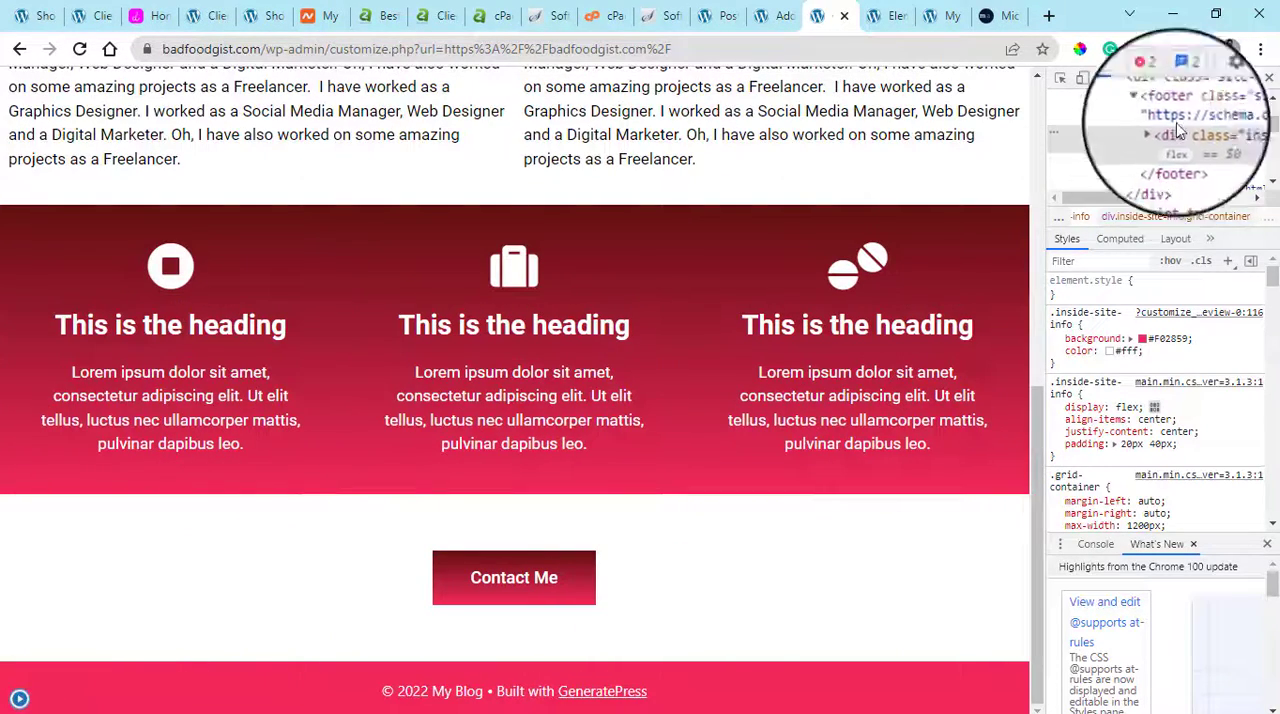
click(1270, 78)
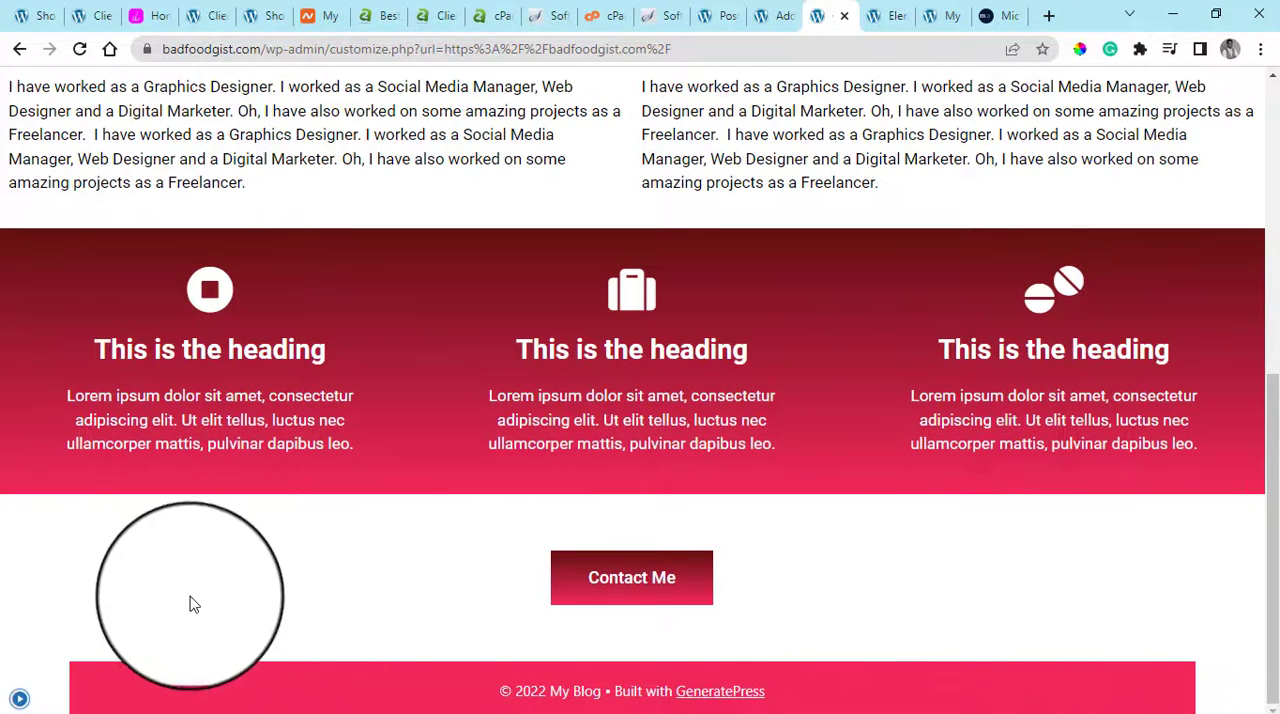
Set the Inner Footer Width to Full in the Customizer's Footer layout settings and publish the change
click(20, 698)
scroll(25, 262, up, 5)
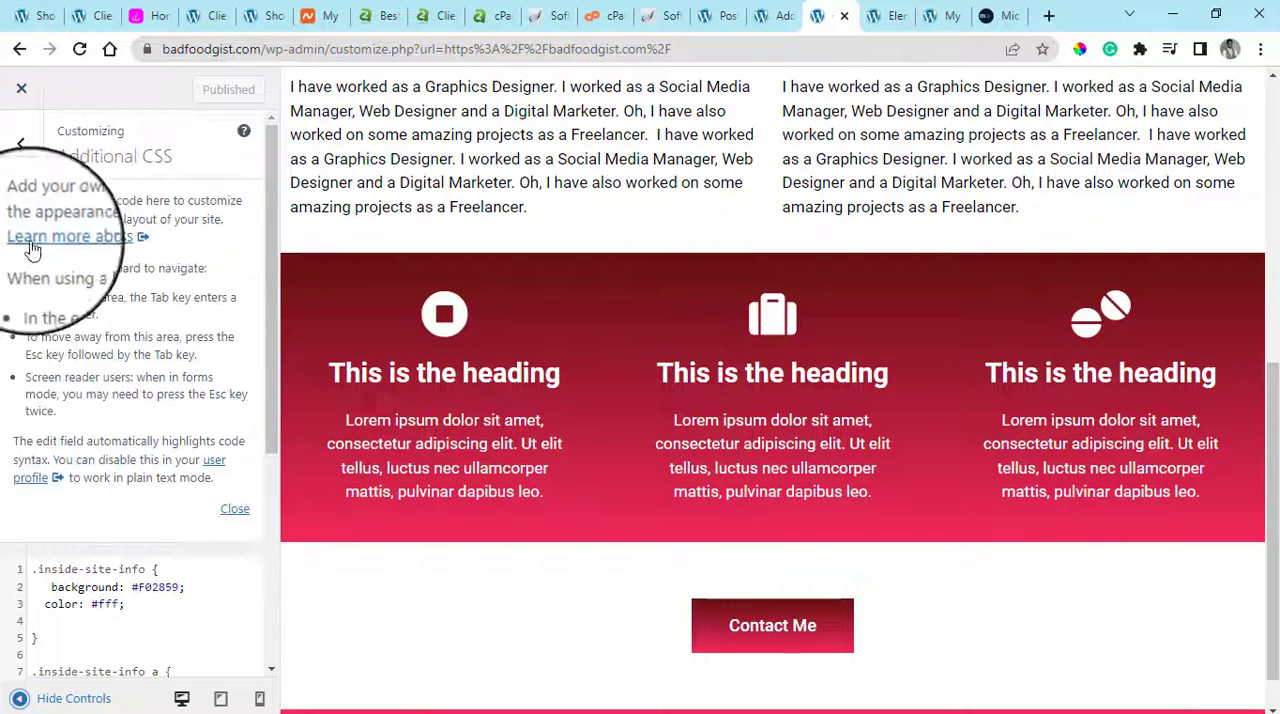
click(20, 132)
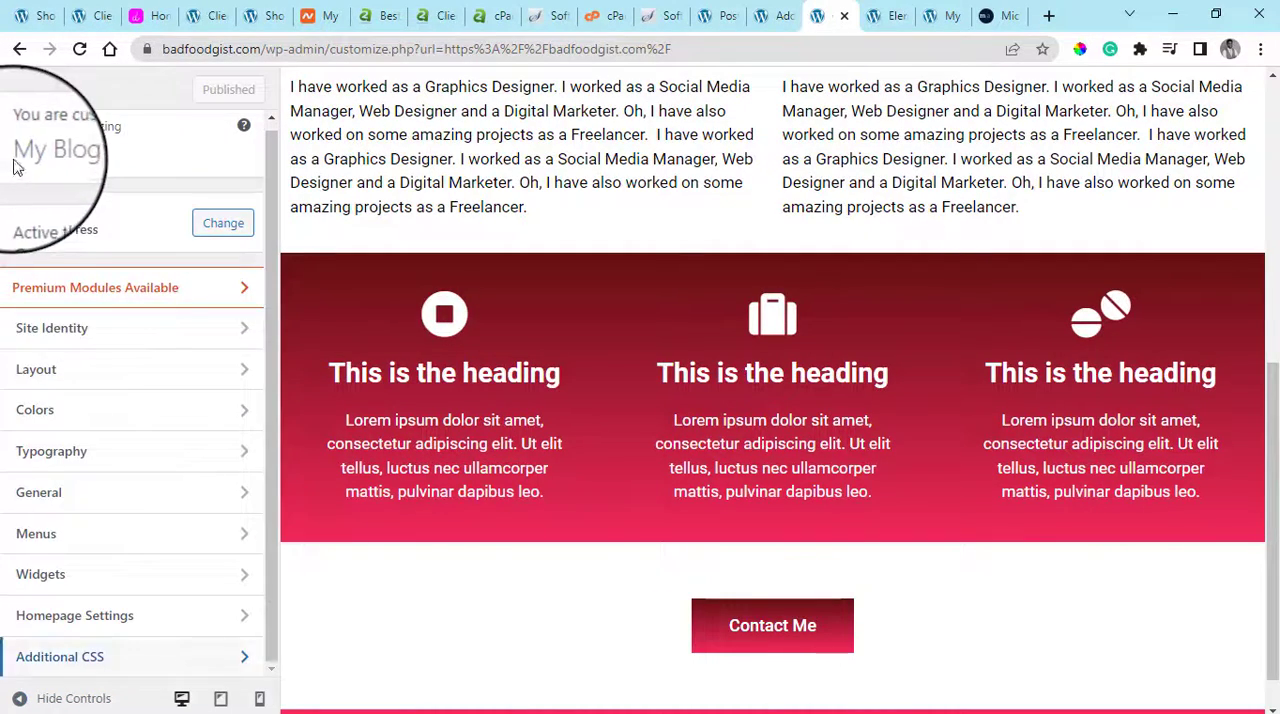
click(103, 376)
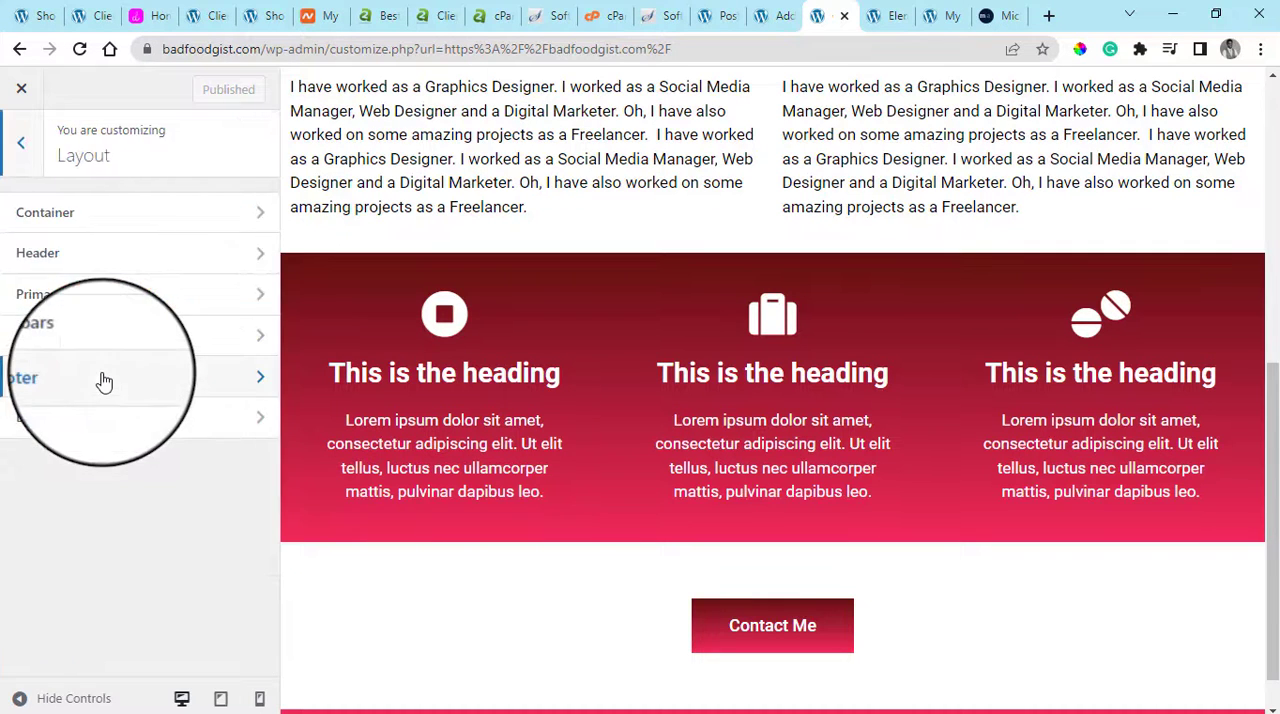
click(170, 220)
click(18, 160)
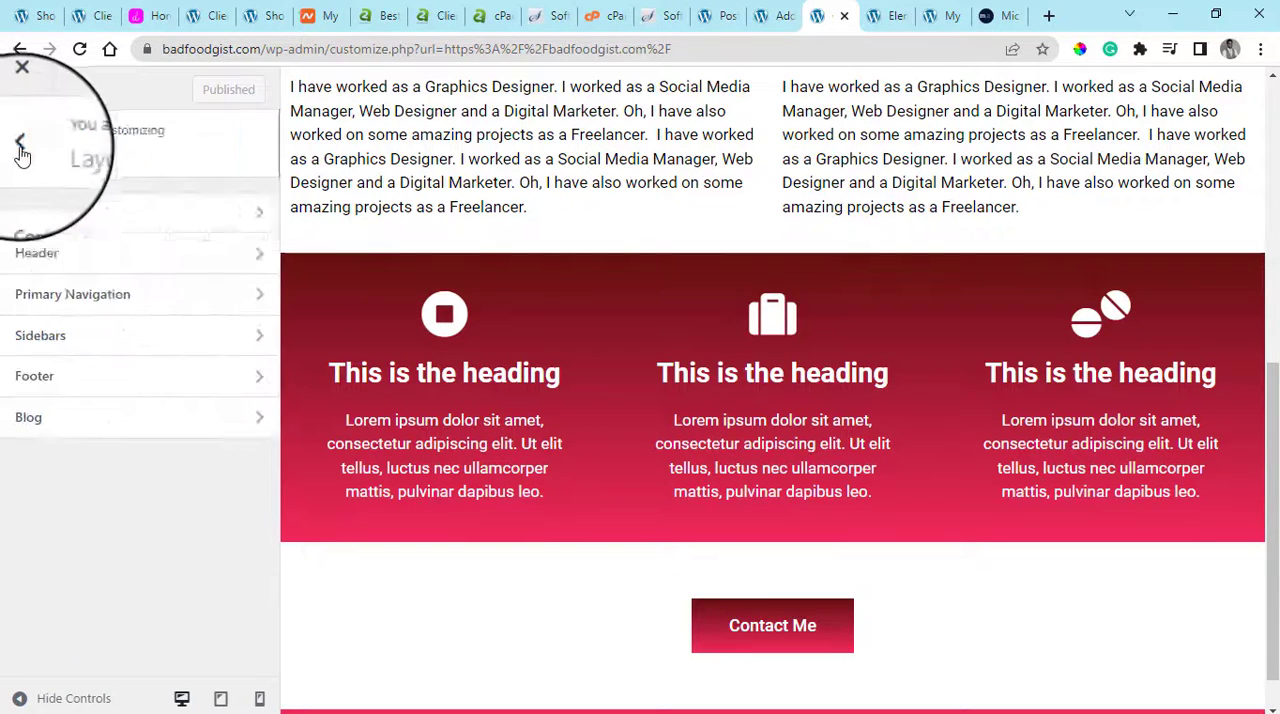
click(90, 372)
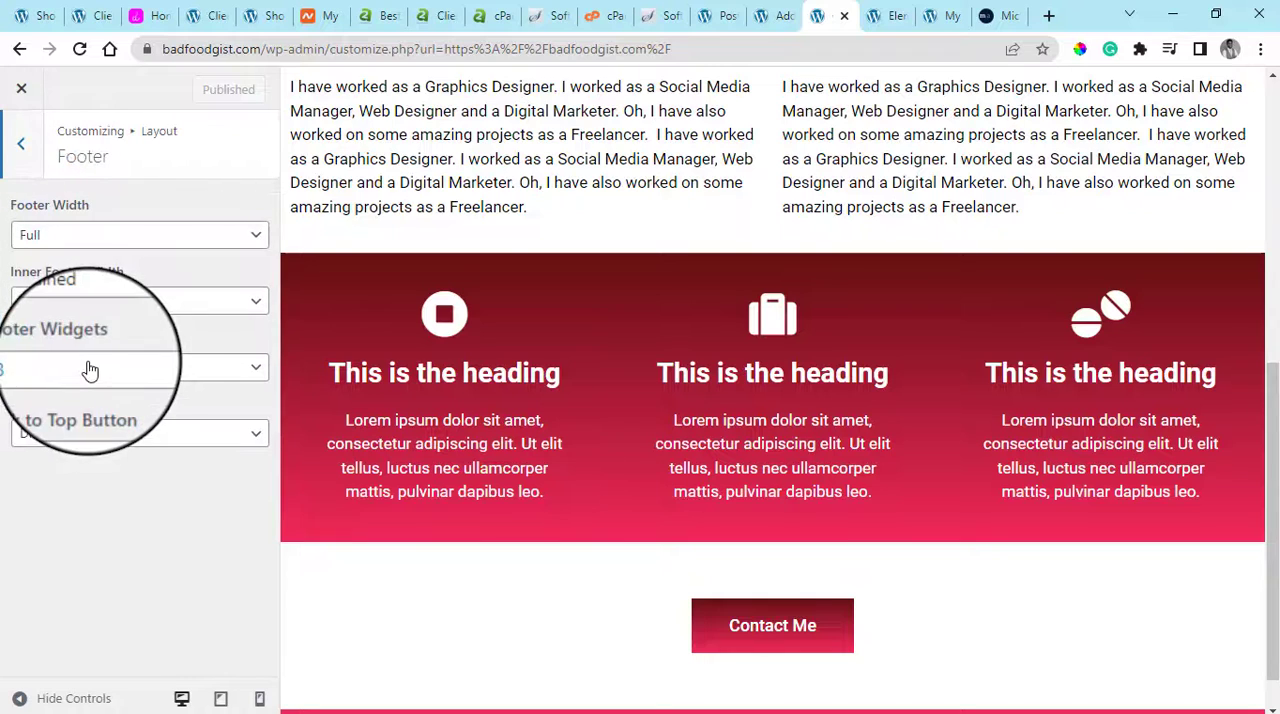
click(130, 302)
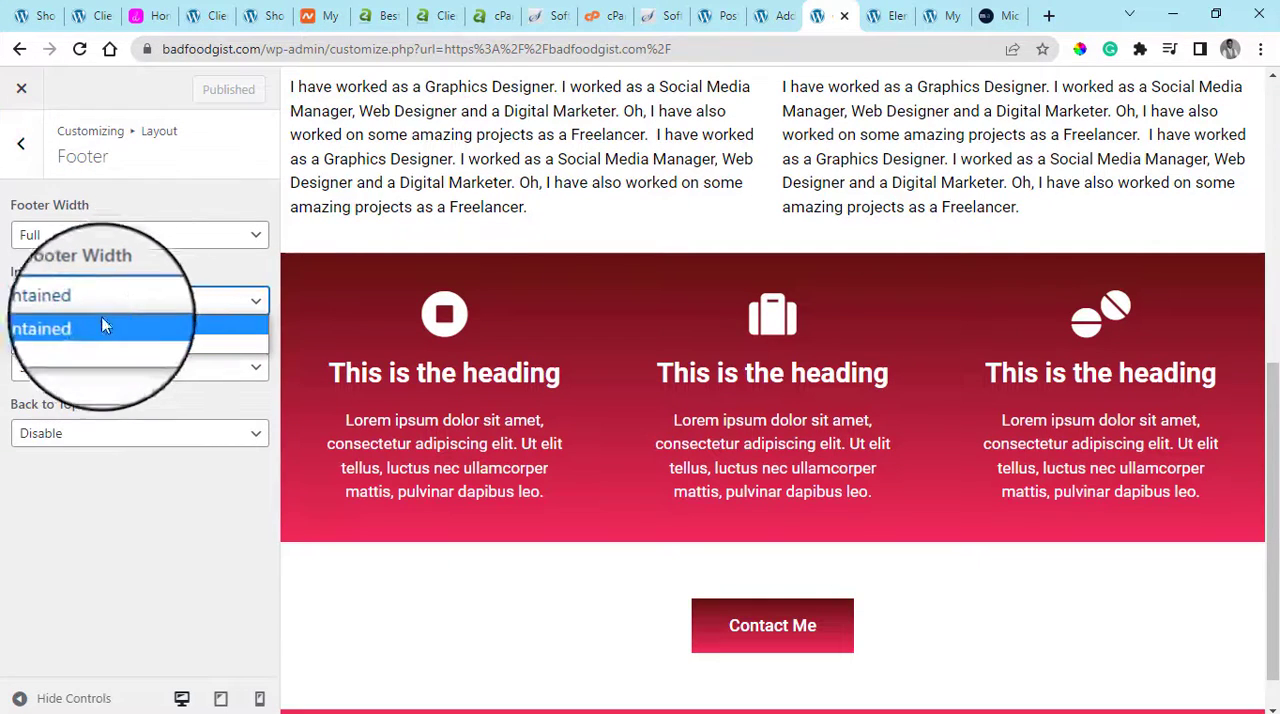
click(60, 343)
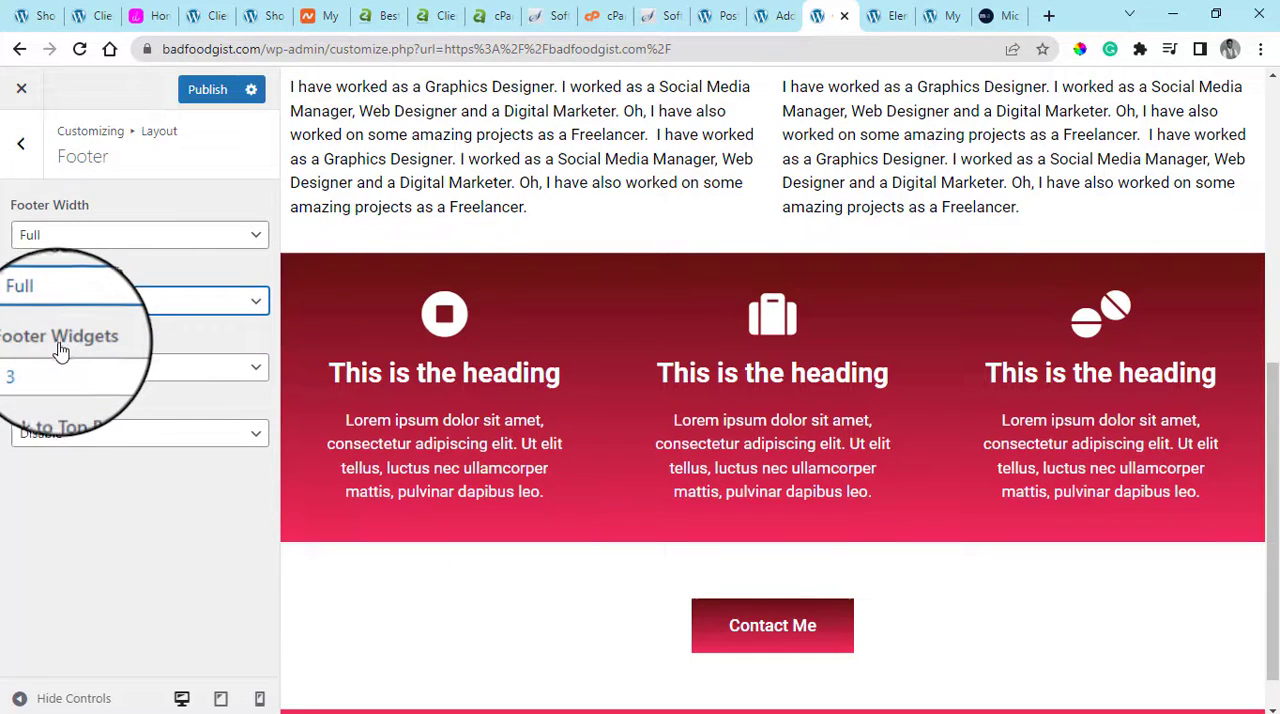
click(218, 80)
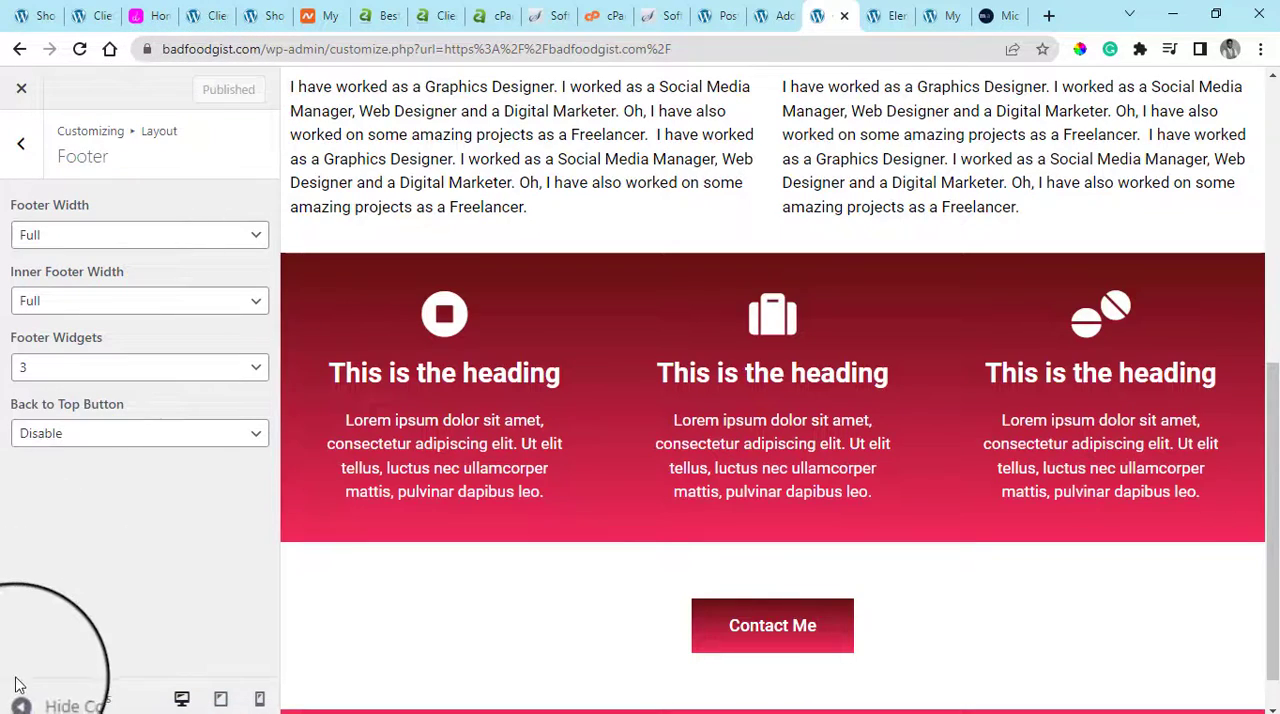
Preview the page up to its header with the Customizer controls hidden, and restore the controls
click(18, 697)
scroll(1190, 468, up, 5)
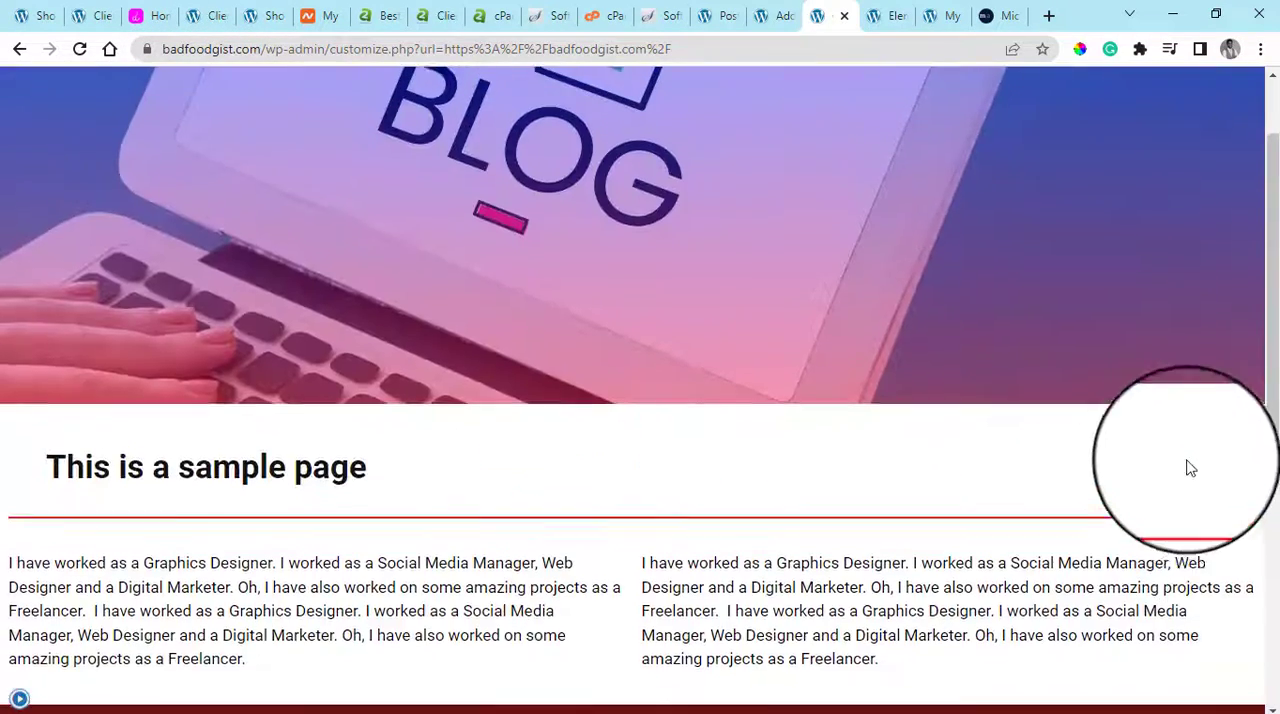
scroll(1190, 468, up, 1)
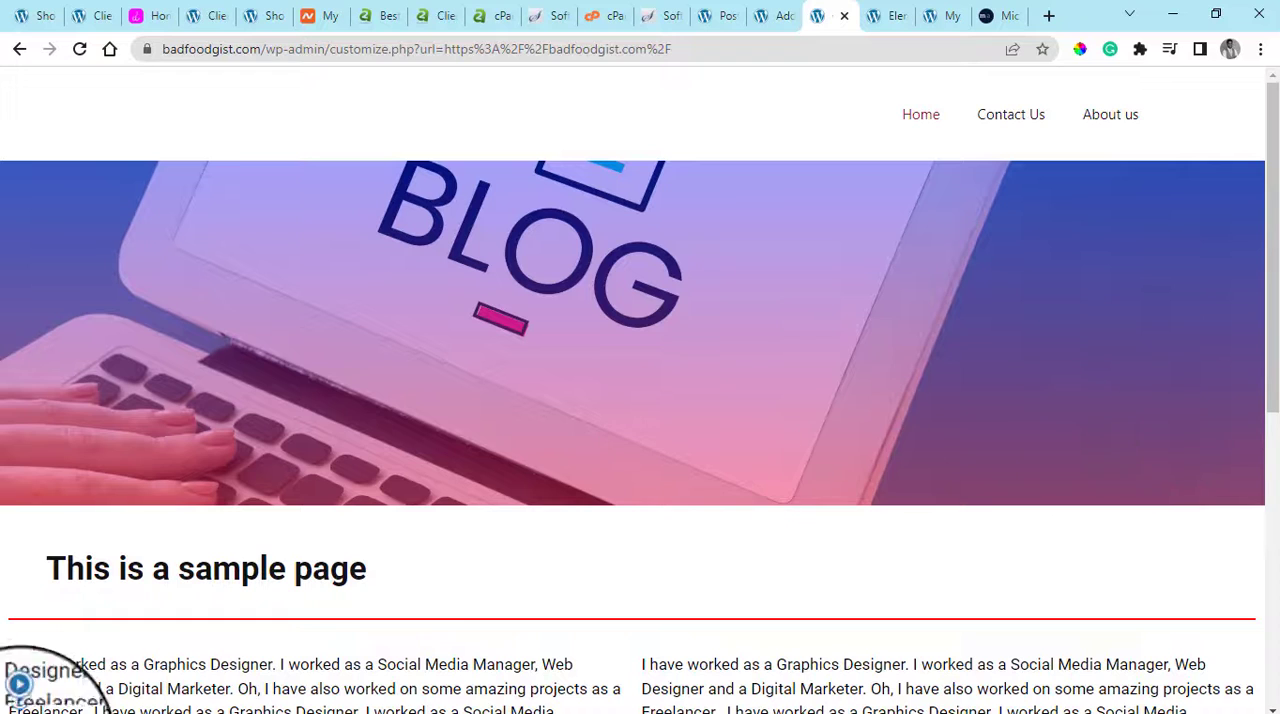
click(19, 698)
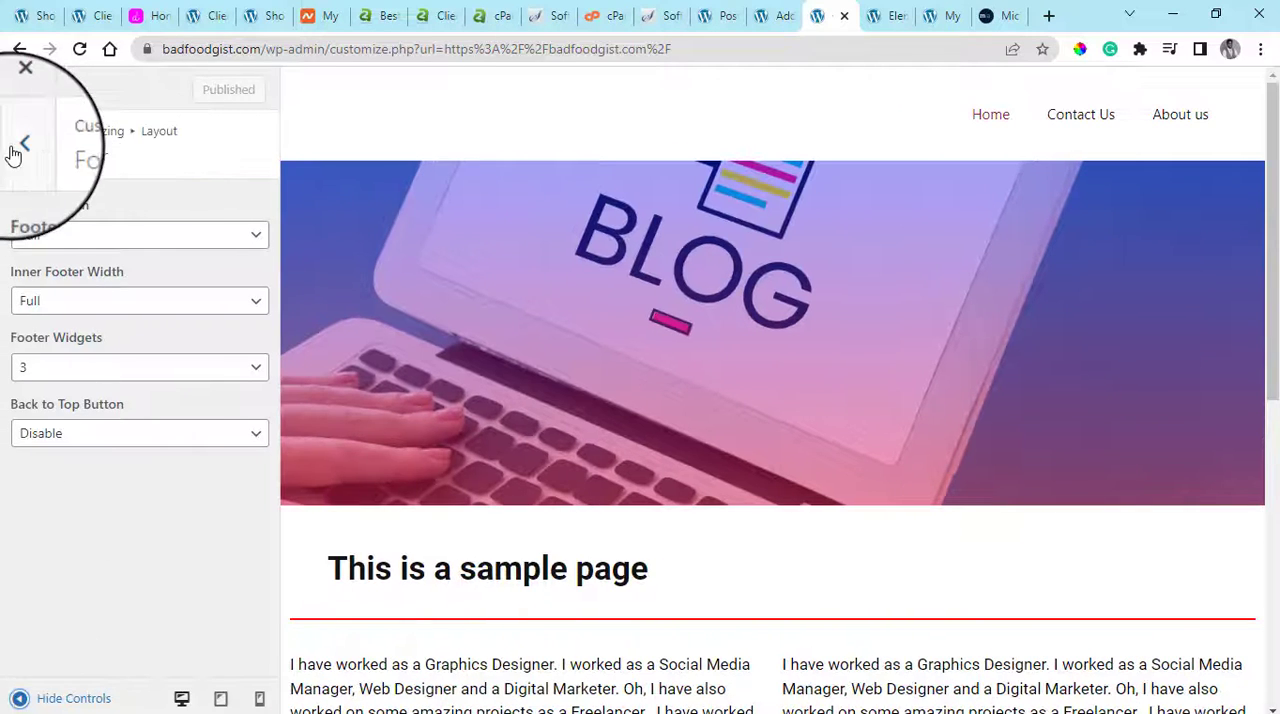
Open the Customizer's Site Identity settings and remove the current site logo
click(21, 142)
click(21, 142)
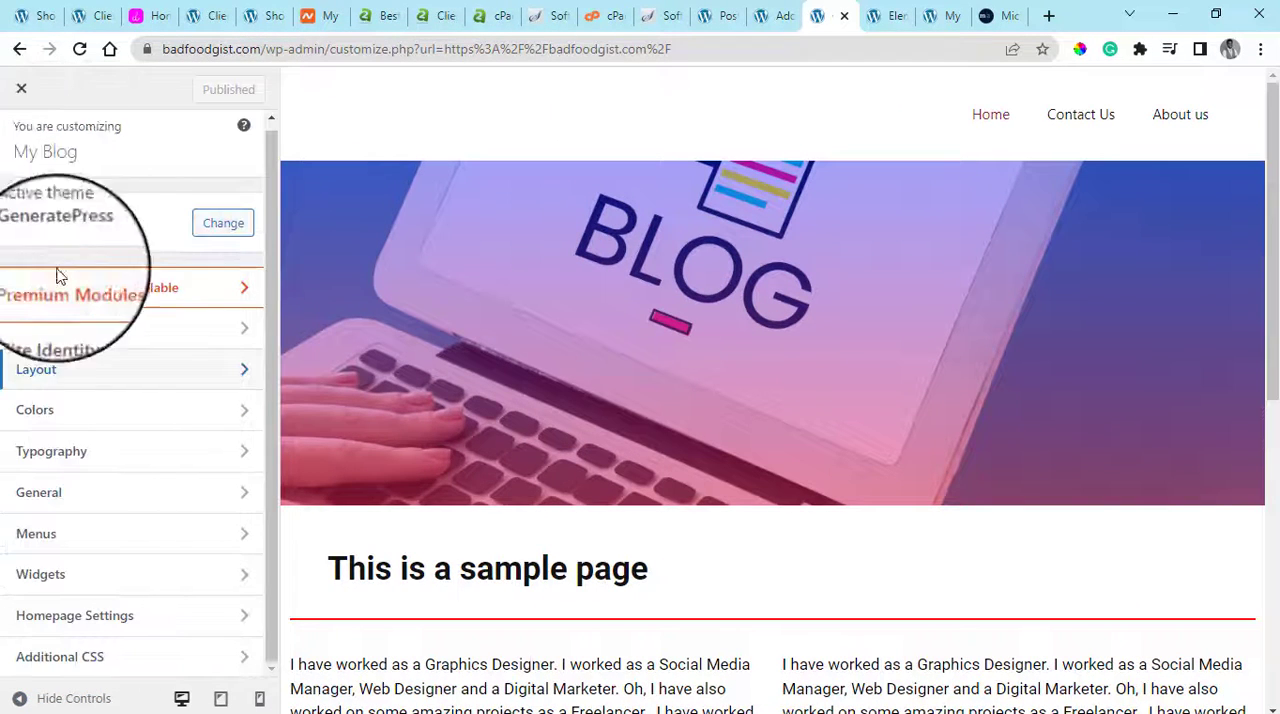
click(115, 330)
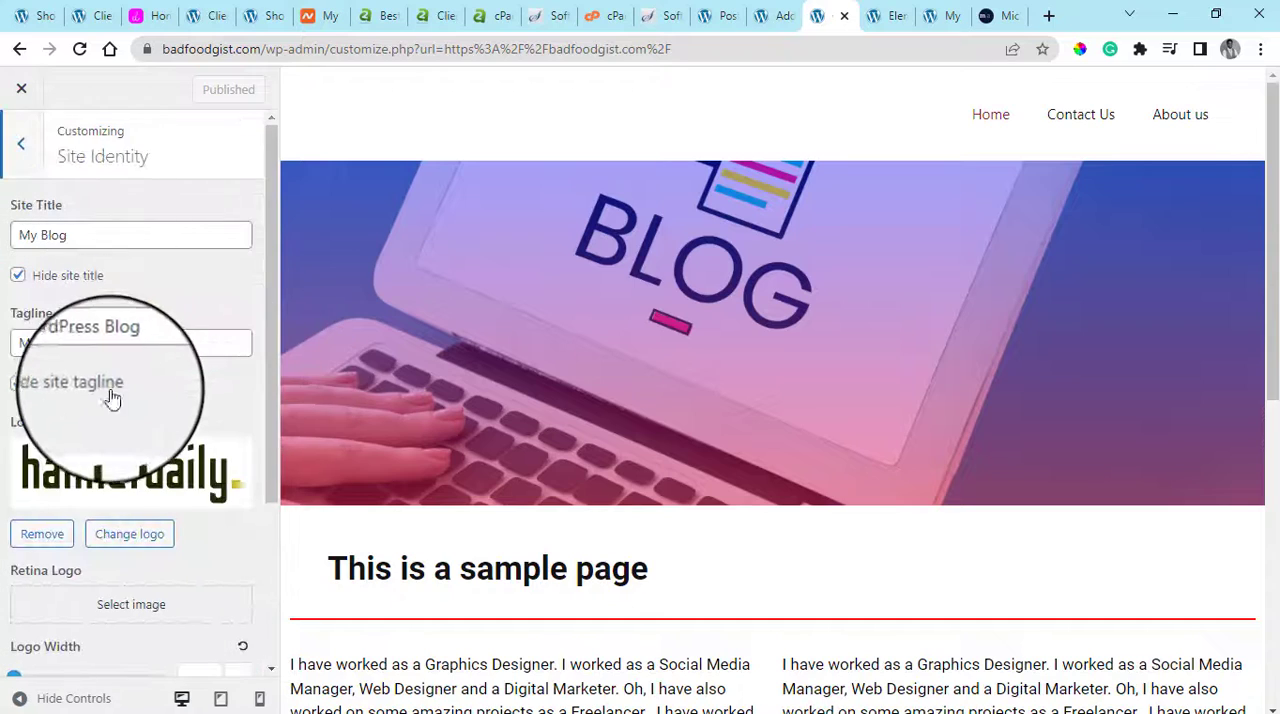
scroll(147, 365, down, 2)
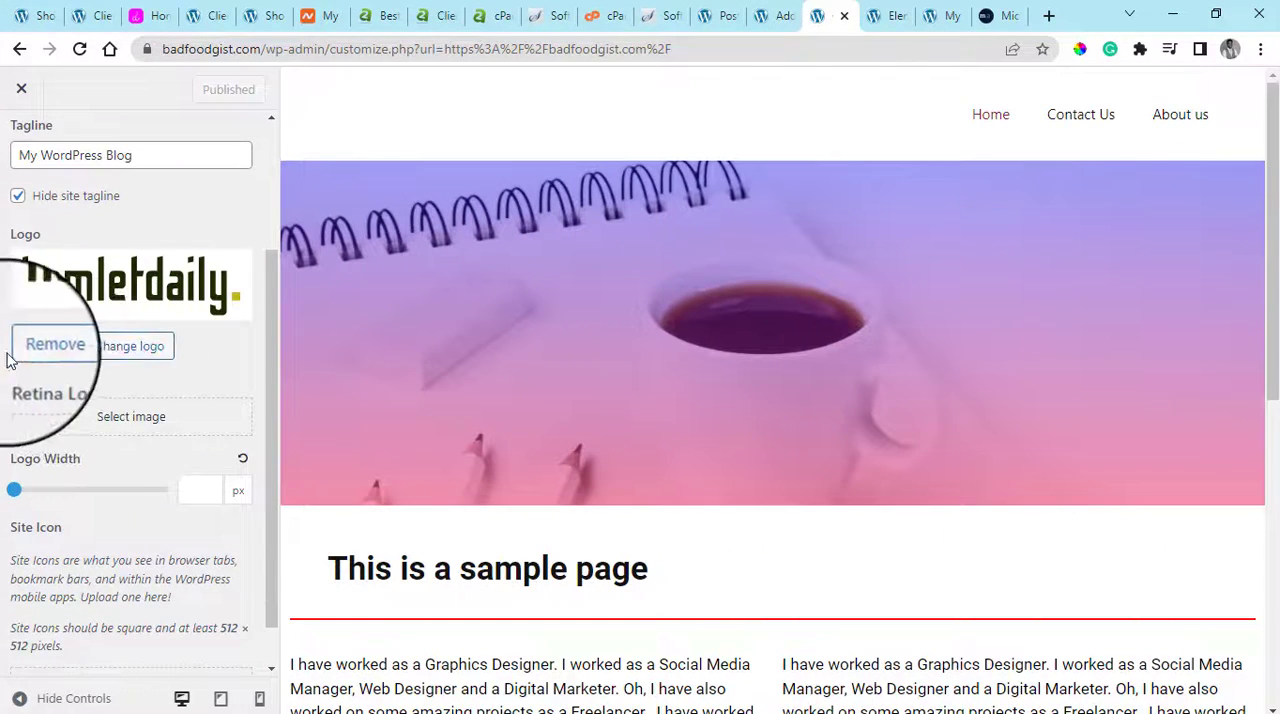
click(45, 352)
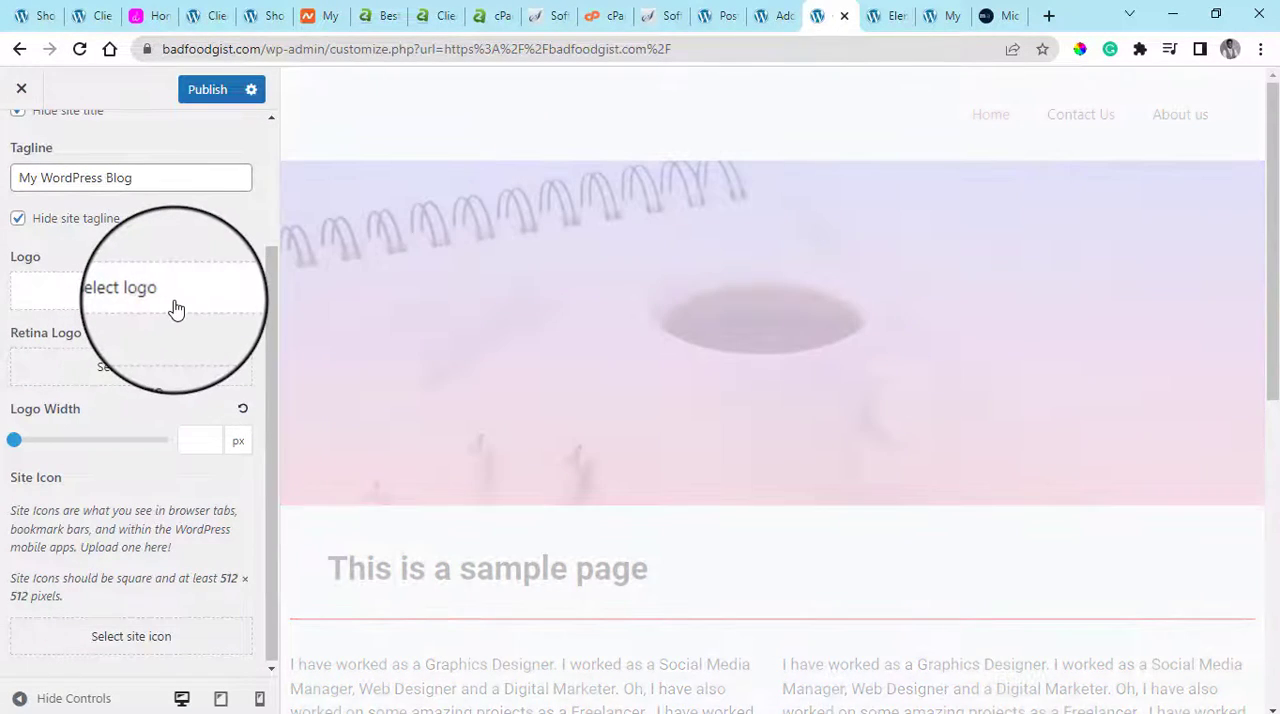
Upload MATNArtboard 2.png from the Desktop to the media library and choose it as the site logo
click(105, 310)
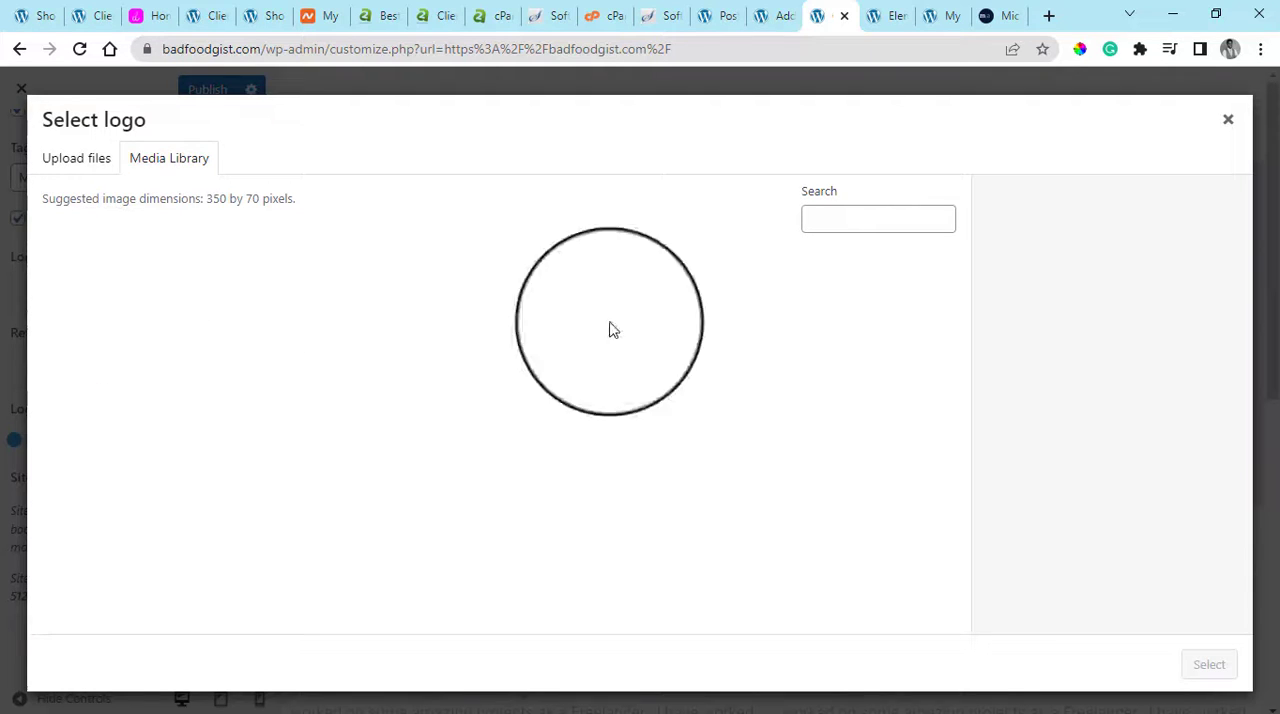
click(88, 164)
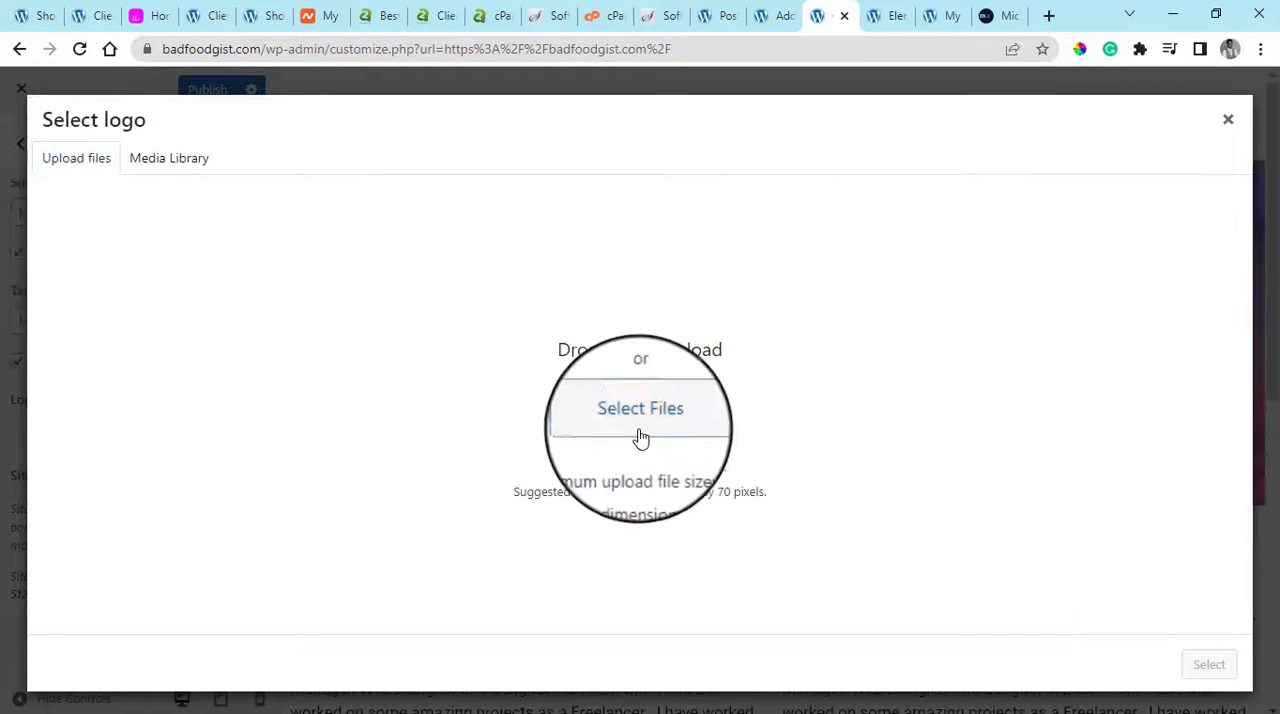
click(634, 428)
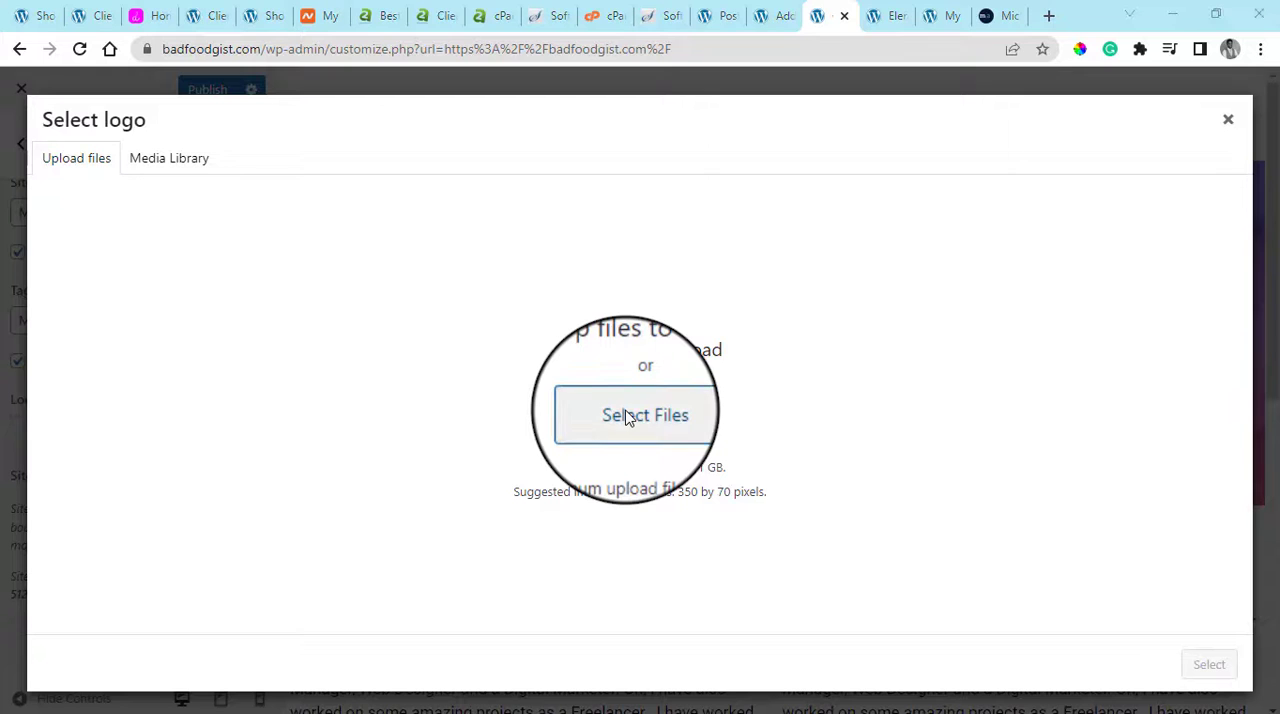
click(612, 412)
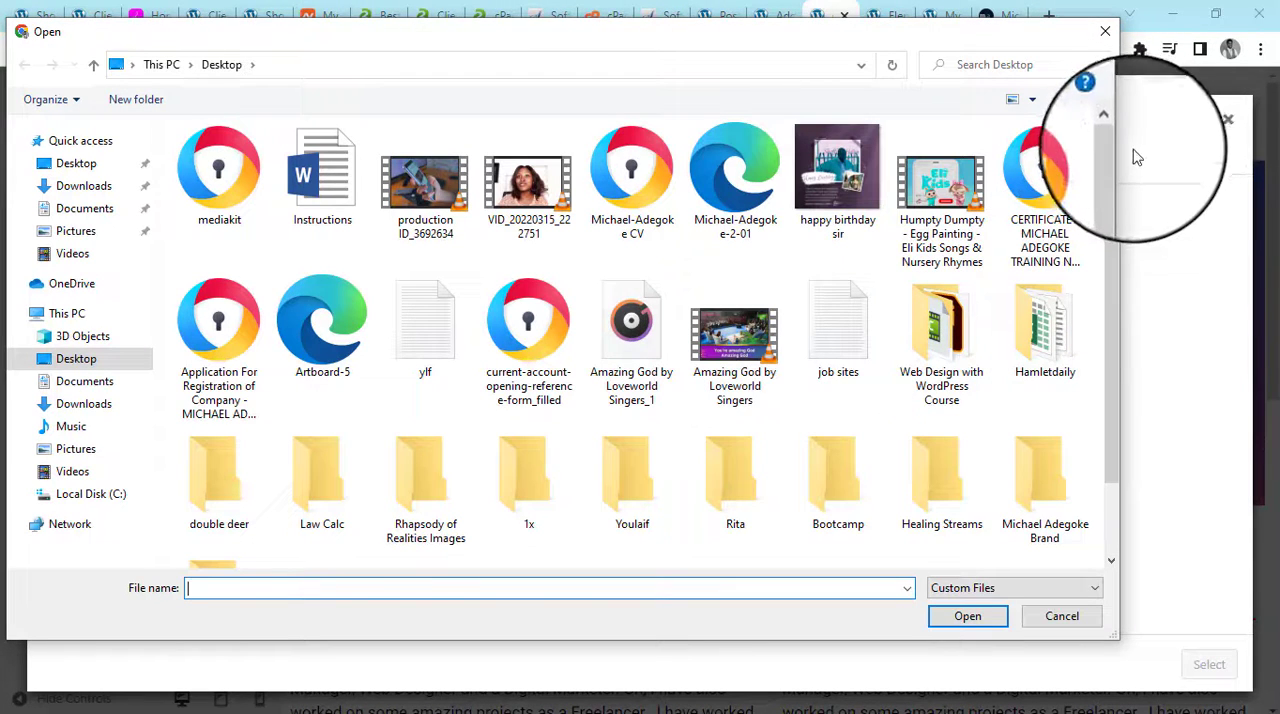
drag(1104, 202, 1083, 354)
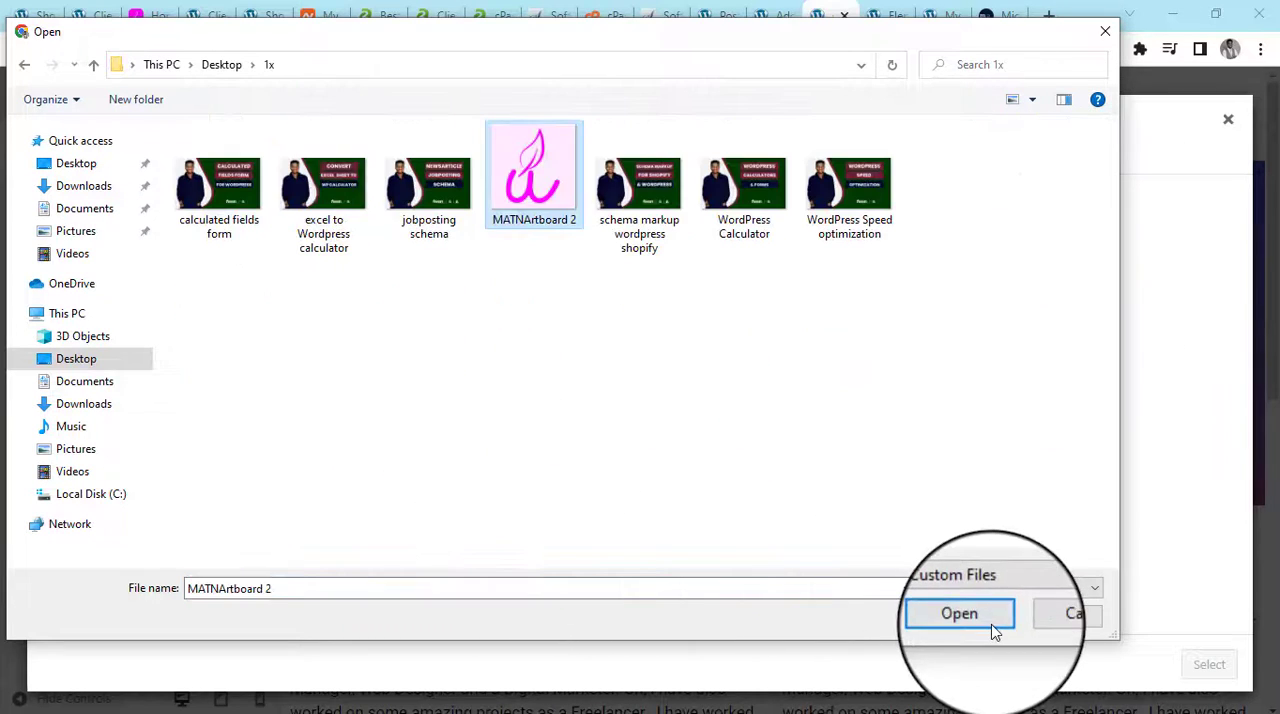
click(988, 622)
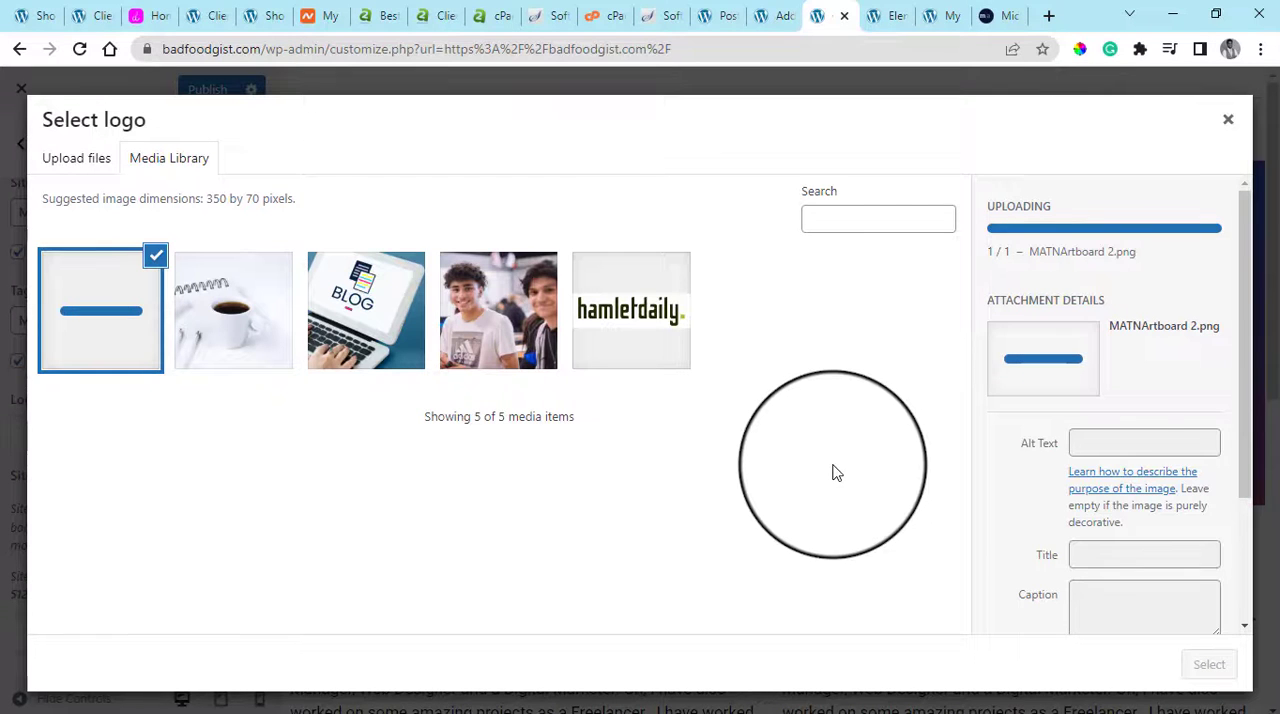
click(1208, 664)
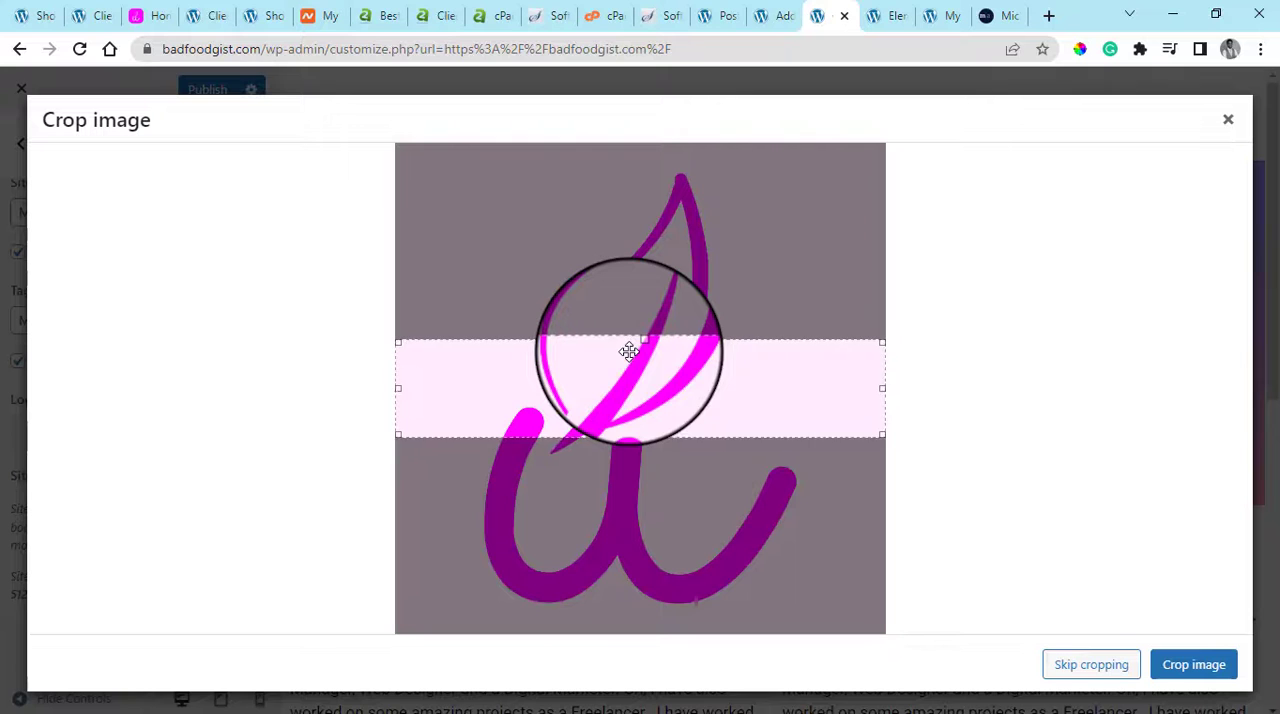
Extend the crop area over the full height of the logo image and apply the crop
drag(641, 432, 640, 630)
drag(641, 345, 683, 106)
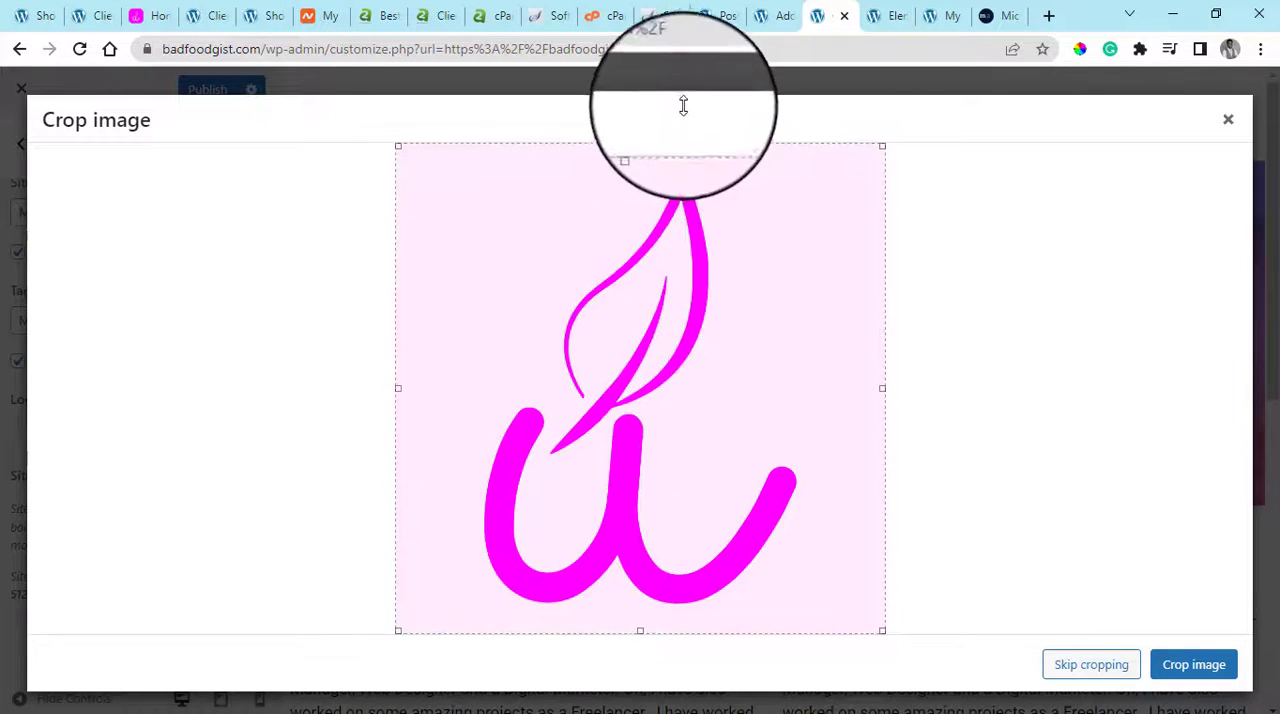
click(1196, 668)
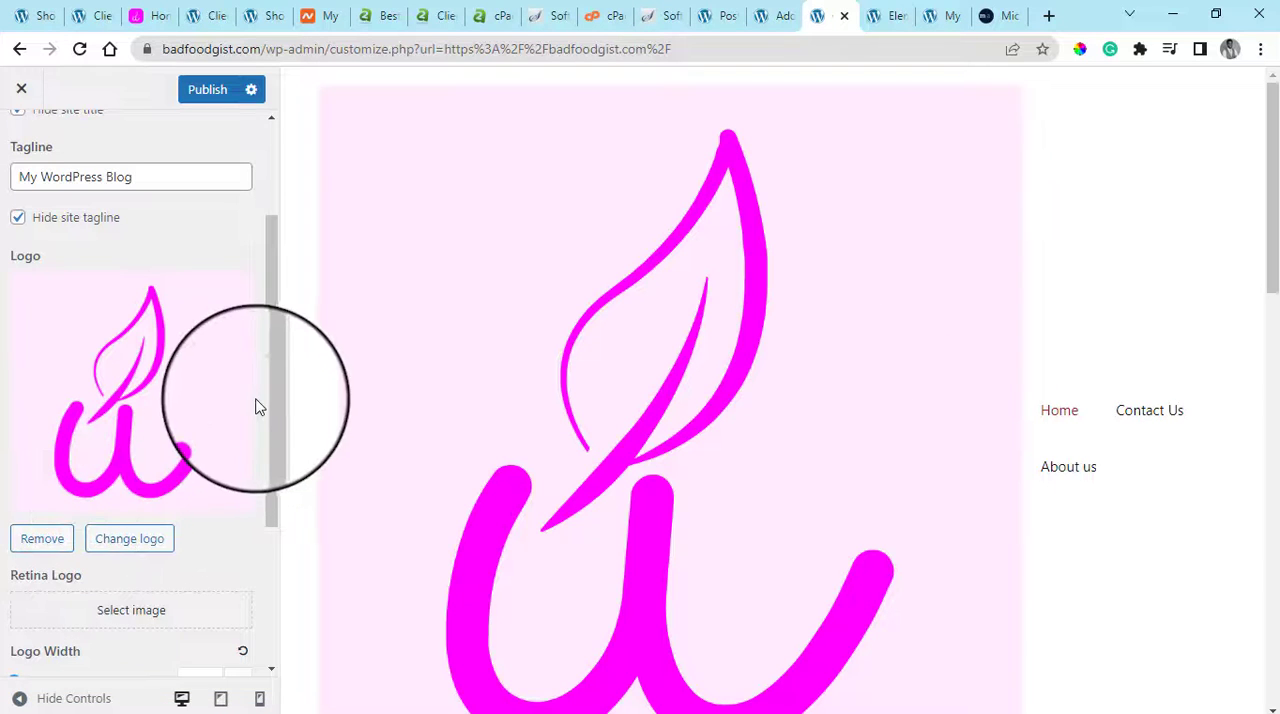
Set the Logo Width to 40 px and publish the site identity changes
drag(267, 423, 263, 546)
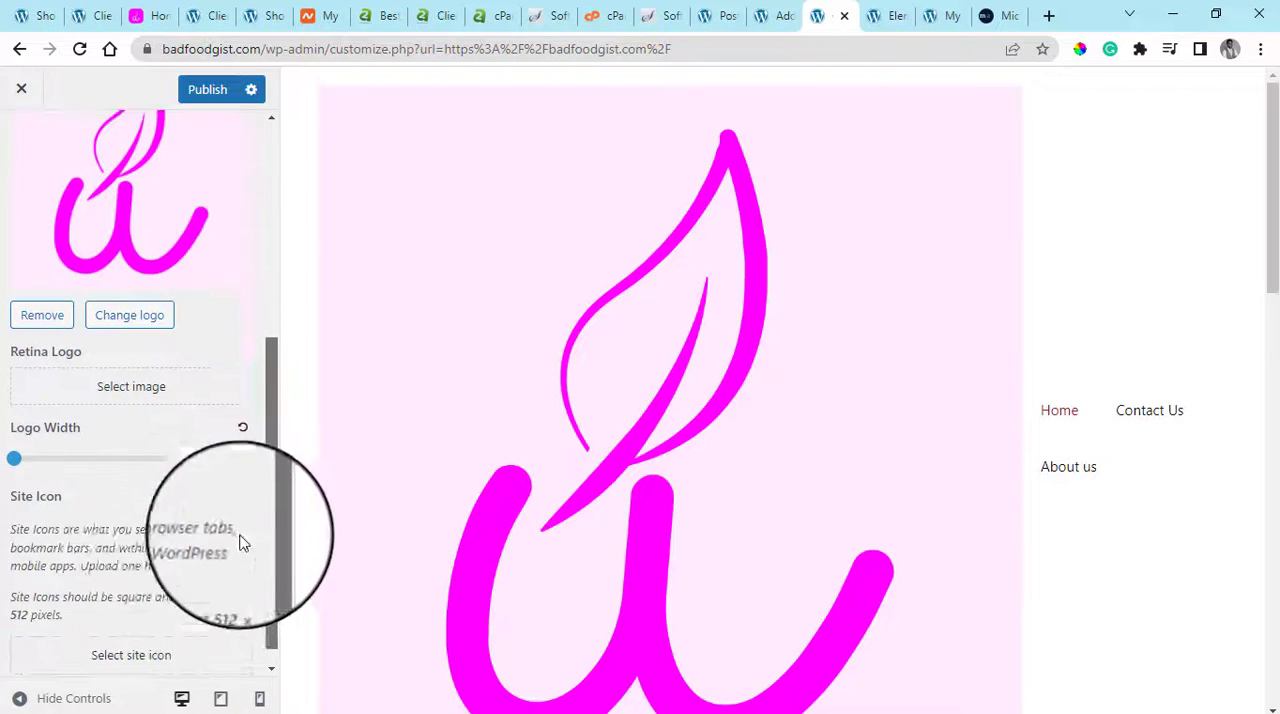
click(12, 460)
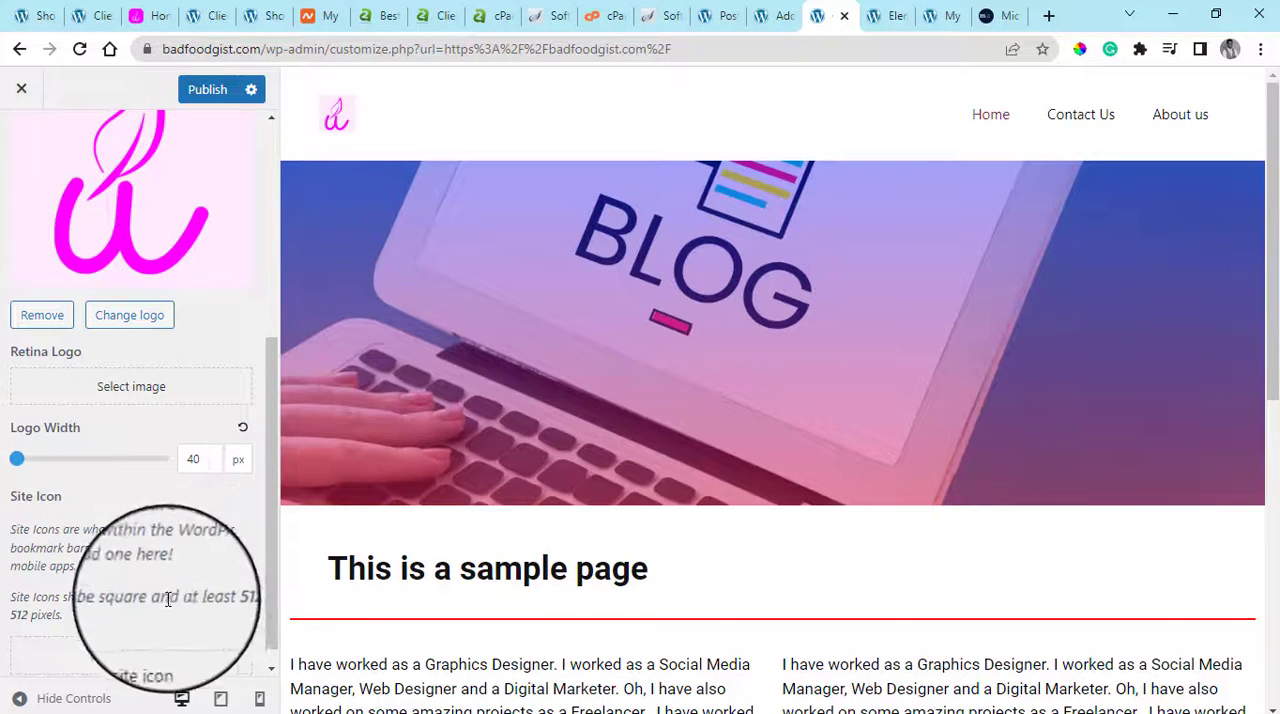
scroll(166, 600, down, 1)
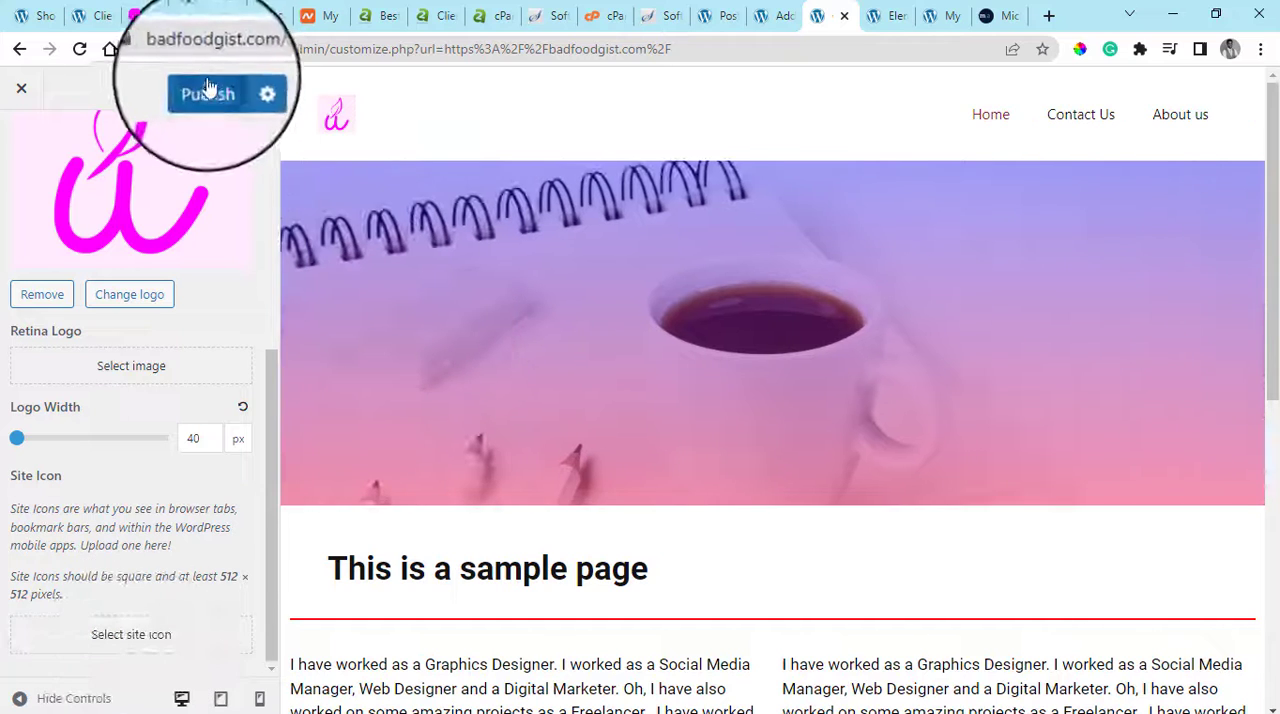
click(200, 92)
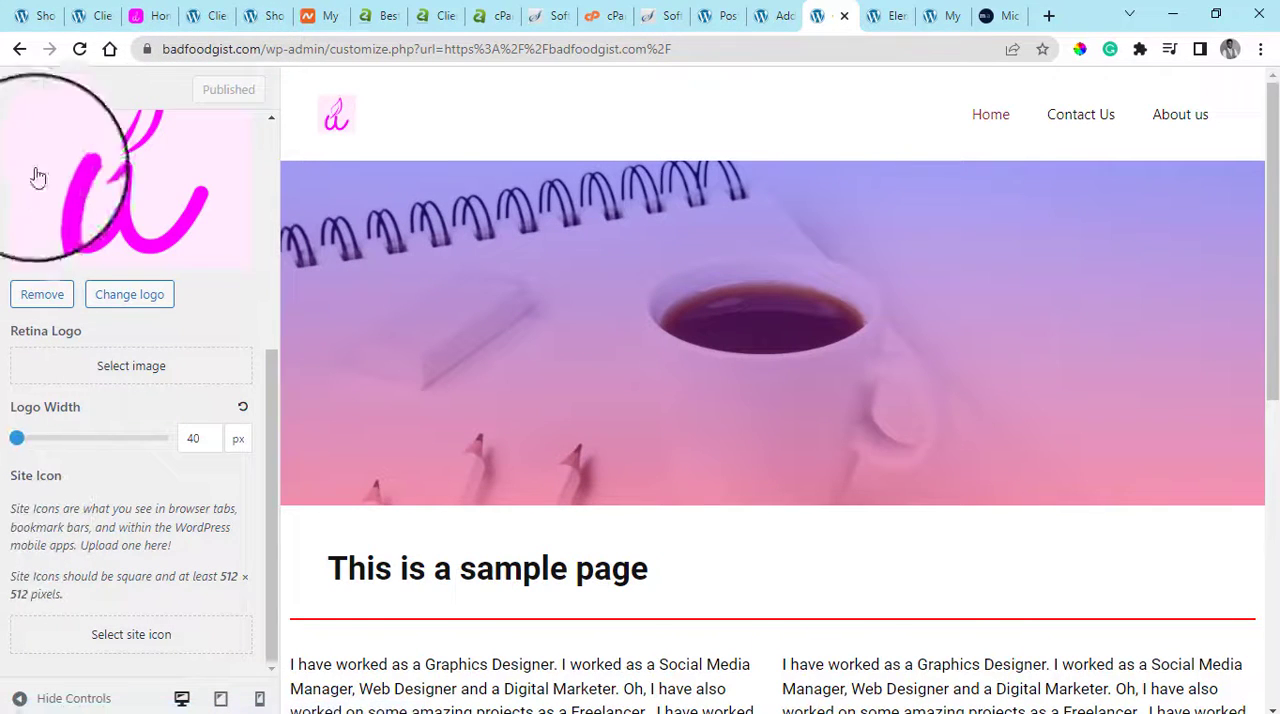
Close the Customizer and review the live home page from the header logo down to the footer bar
click(36, 90)
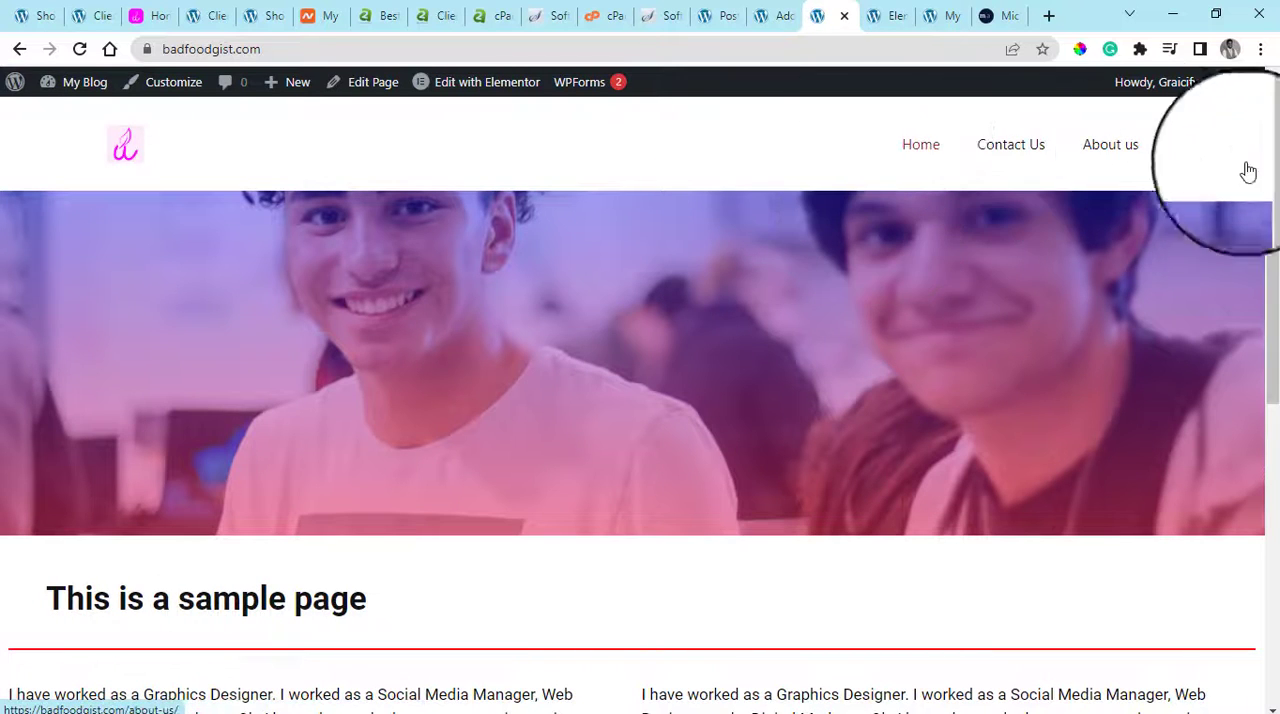
drag(1273, 283, 1273, 600)
drag(1275, 683, 1273, 612)
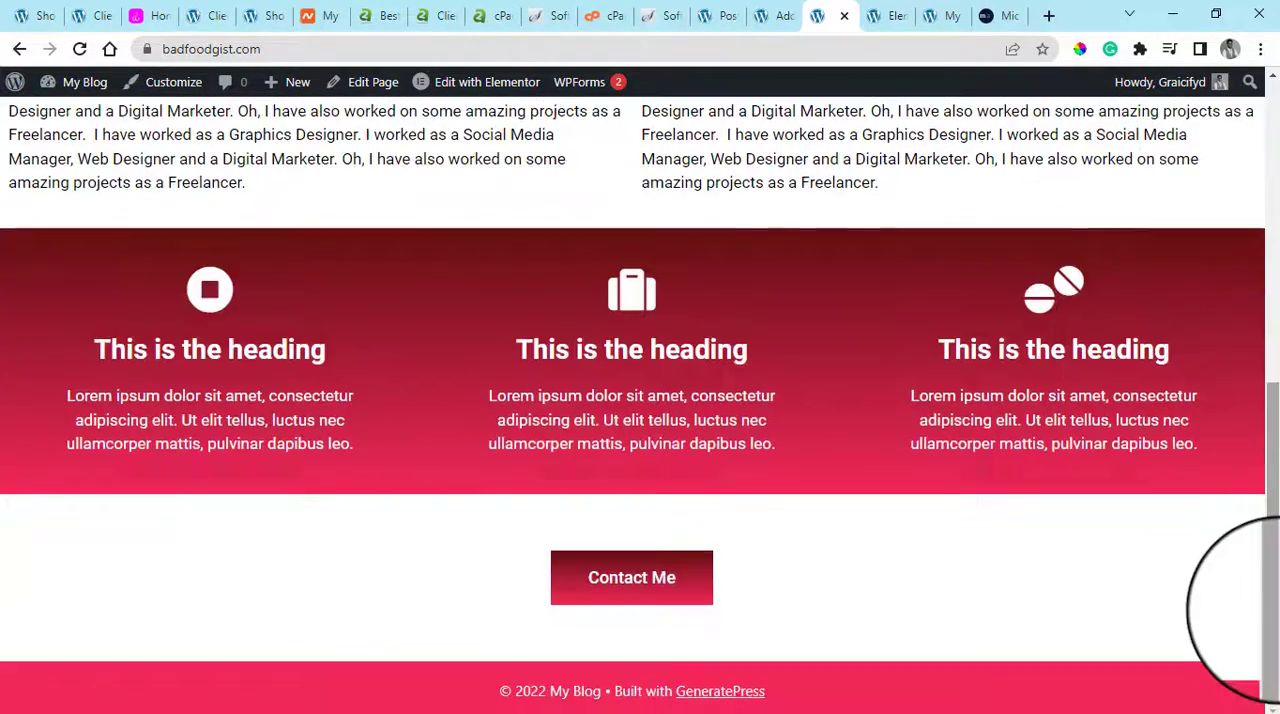